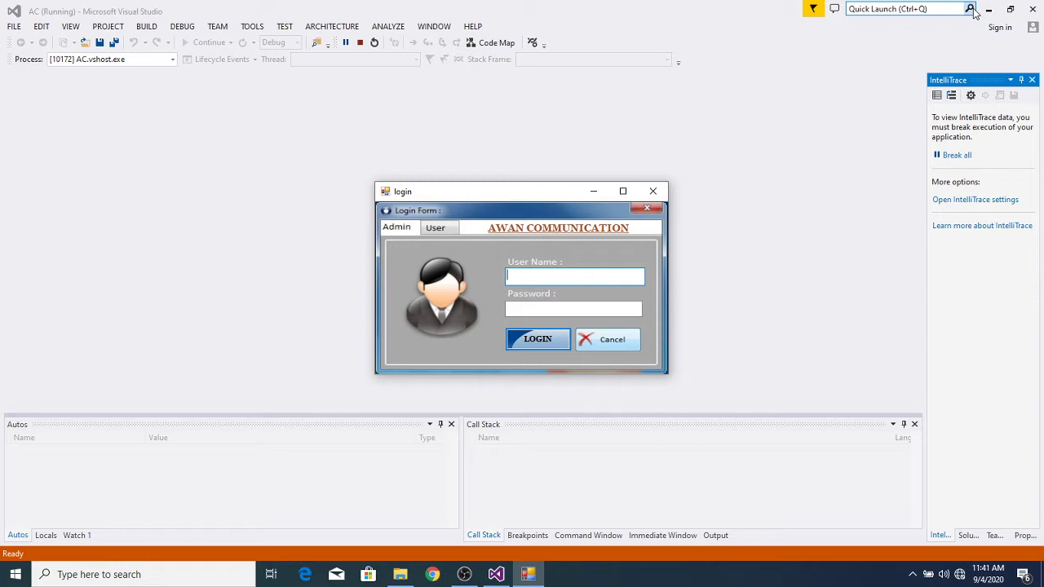
Step: Log in to the running AWAN login form with the user name and account password
text(abc)
key(Tab)
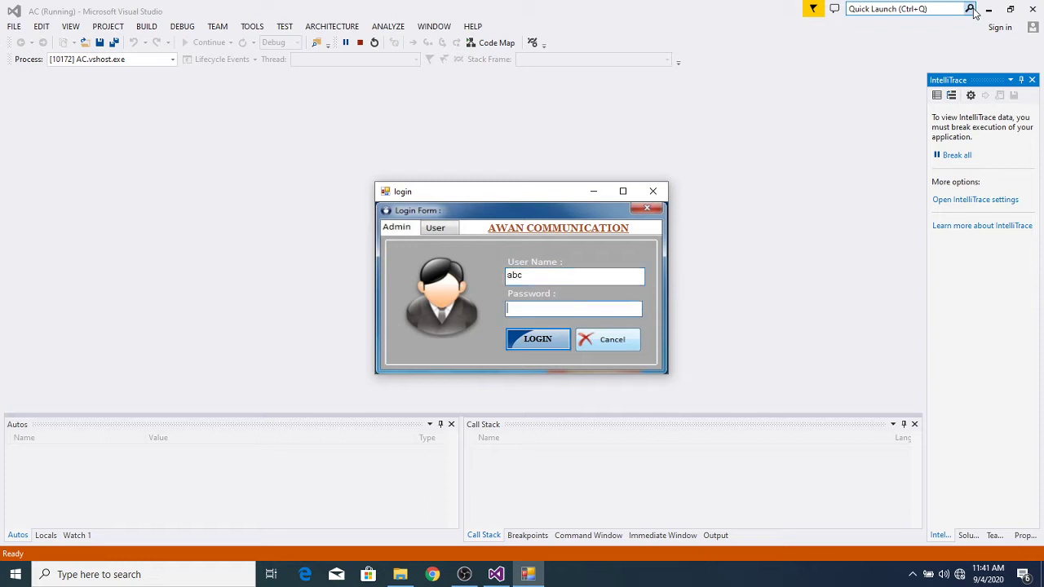
text(123)
key(Return)
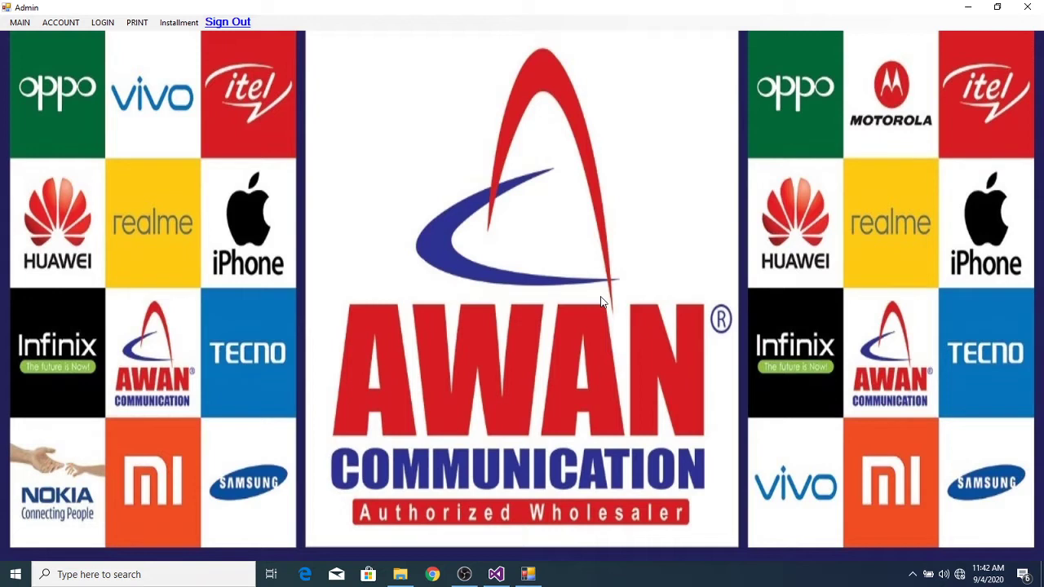
click(73, 27)
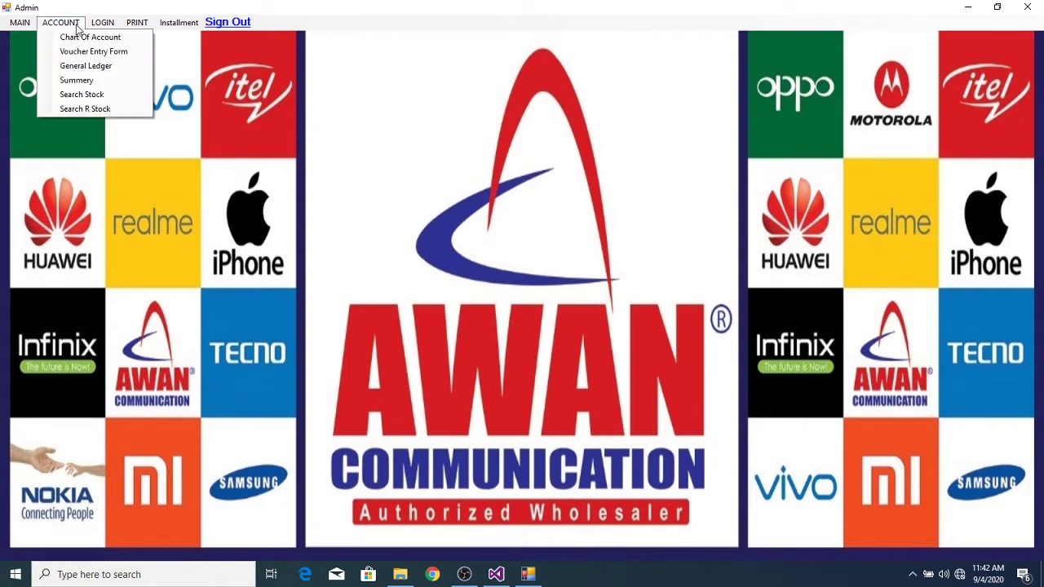
click(106, 38)
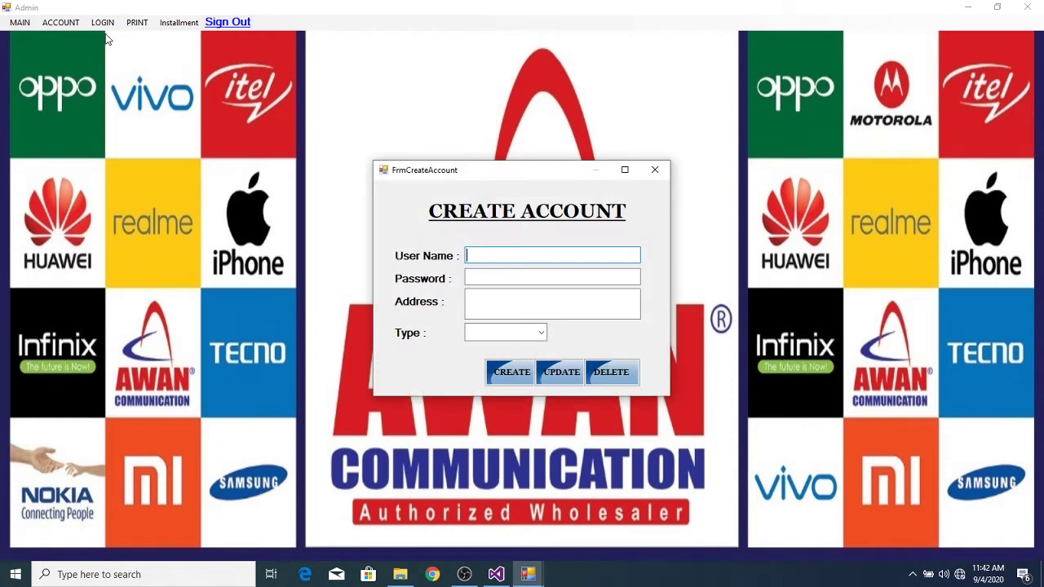
click(485, 302)
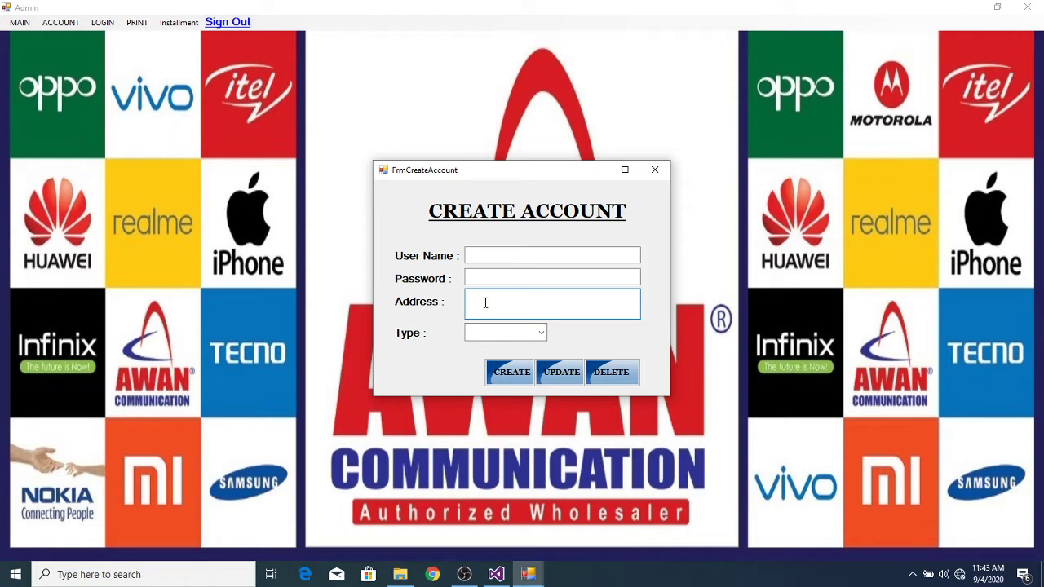
click(657, 170)
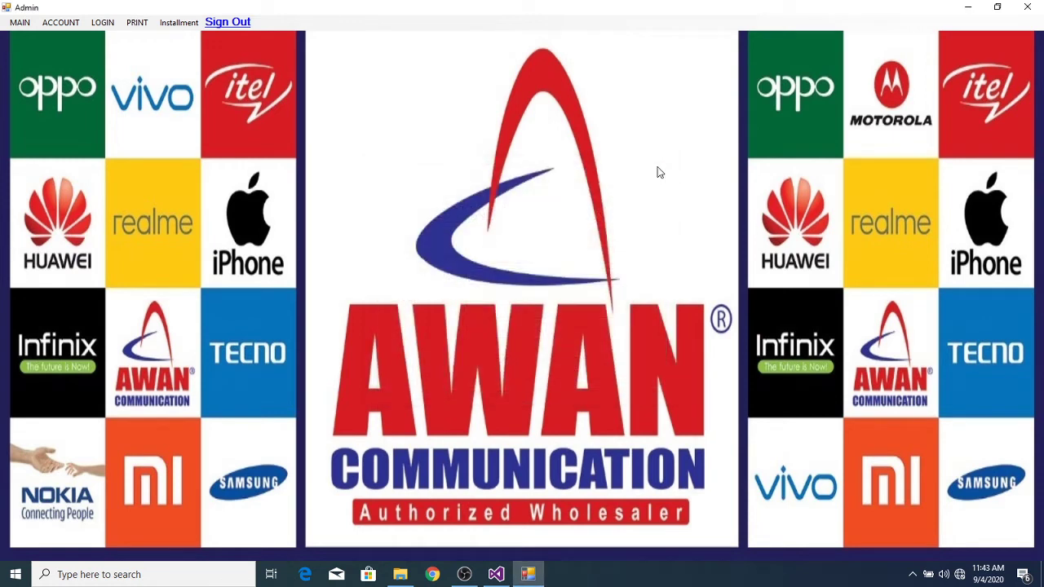
Step: Open the Inventory sale screen from the MAIN menu
click(24, 28)
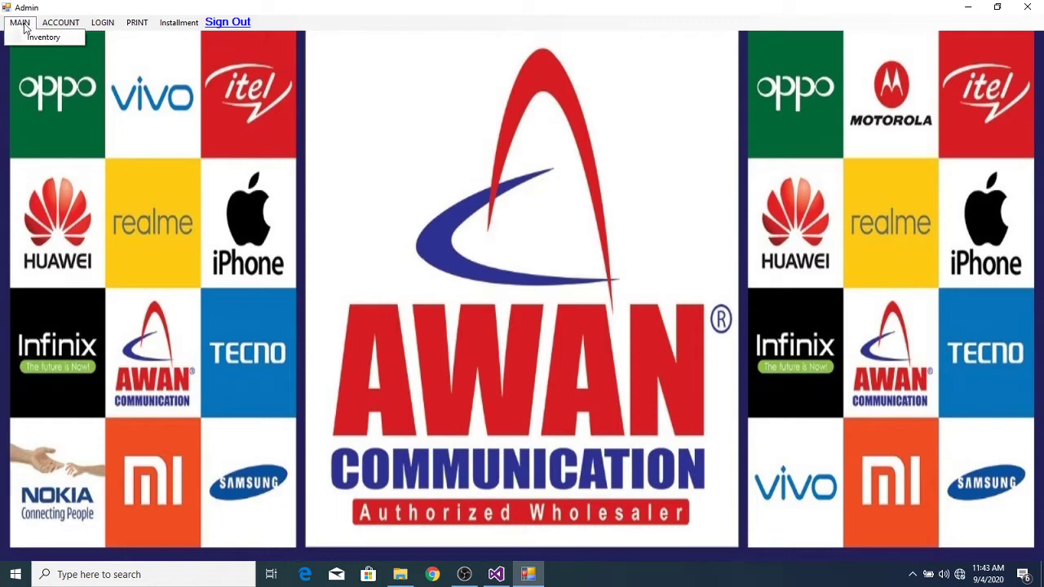
click(28, 37)
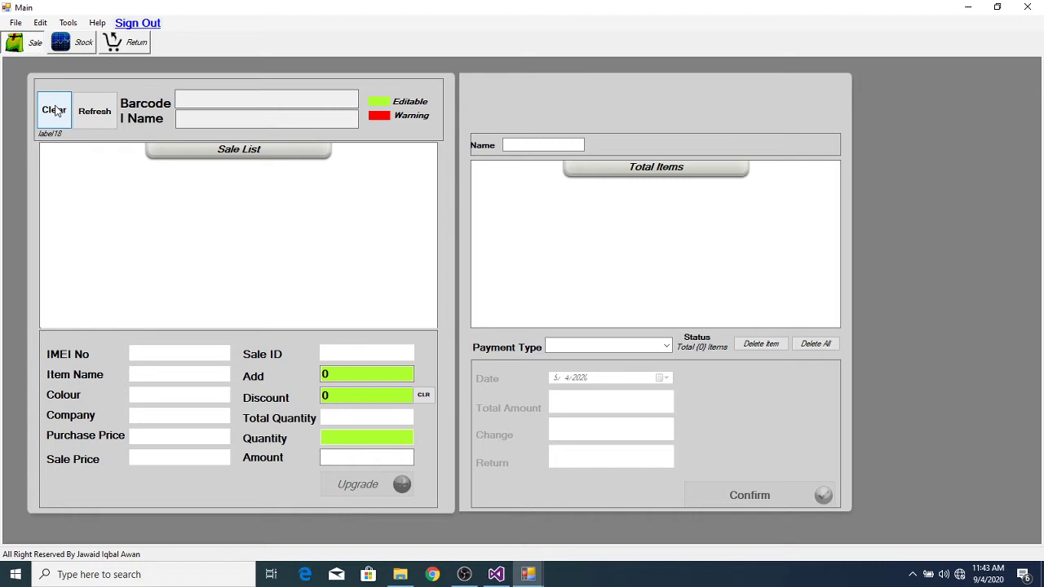
Step: Clear the current sale with confirmation and refresh, loading NOKIA X5 items 16 and 17
click(55, 111)
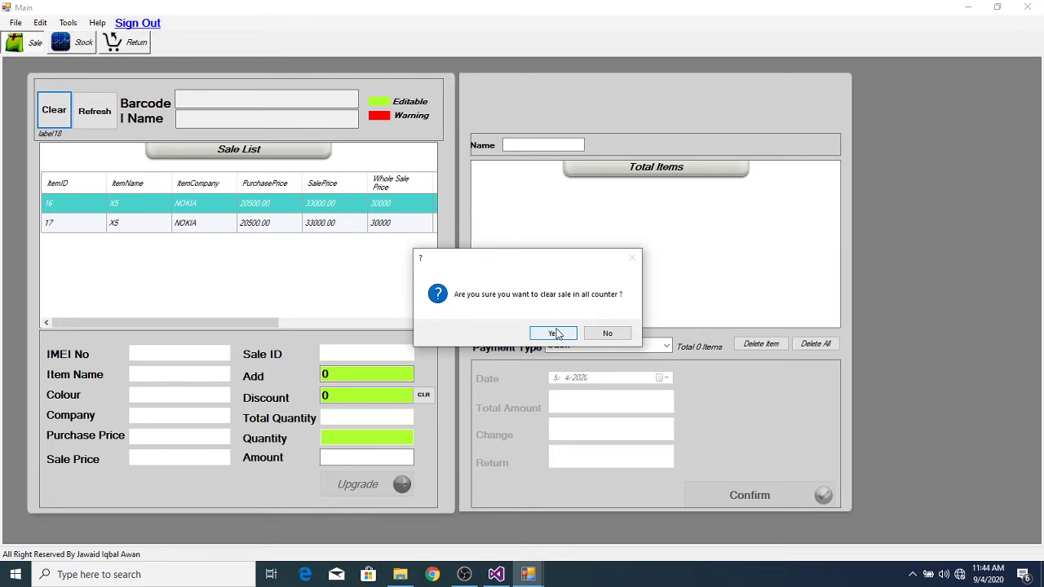
click(555, 333)
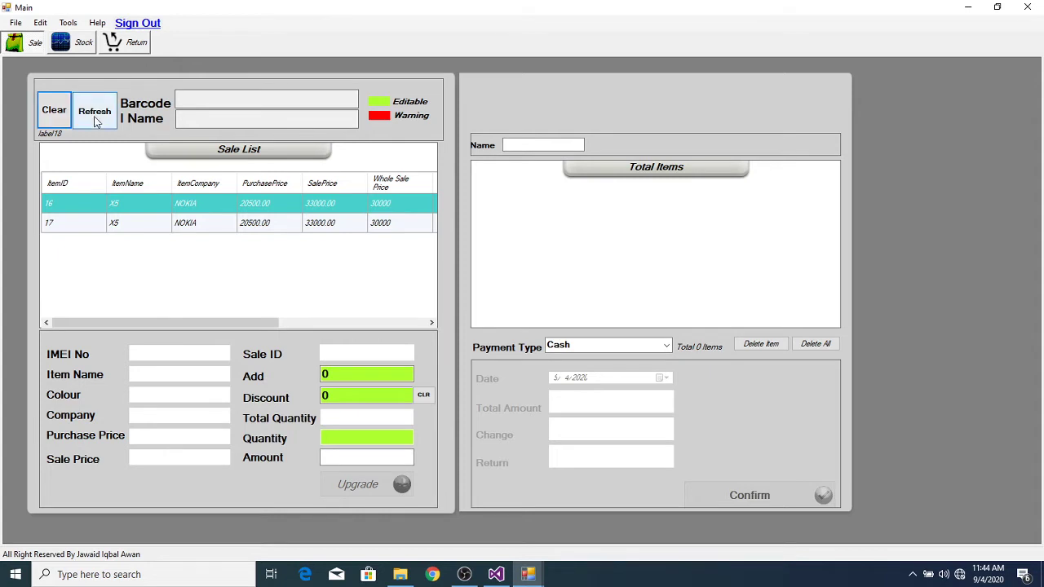
click(96, 119)
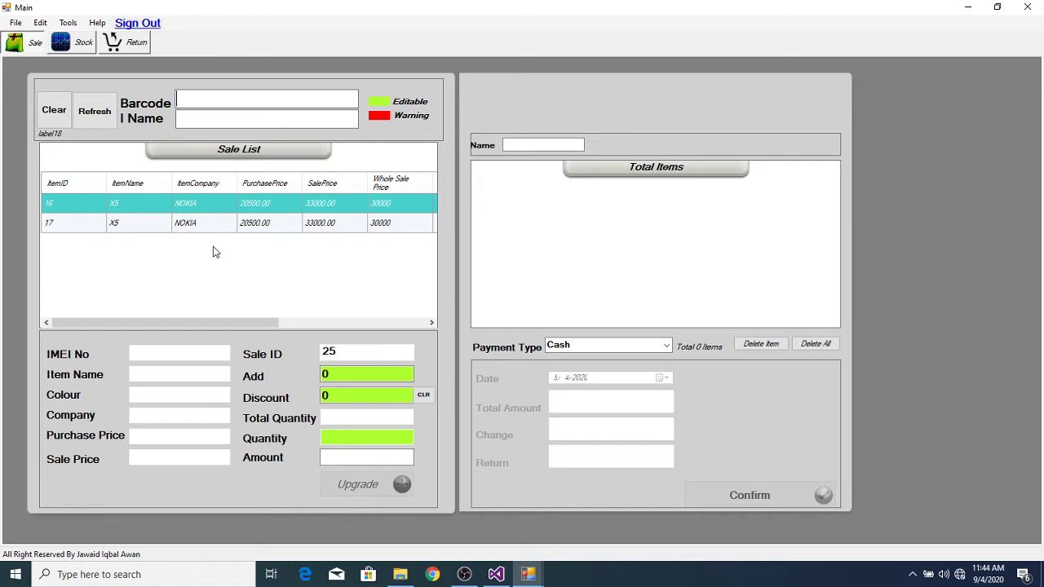
click(528, 575)
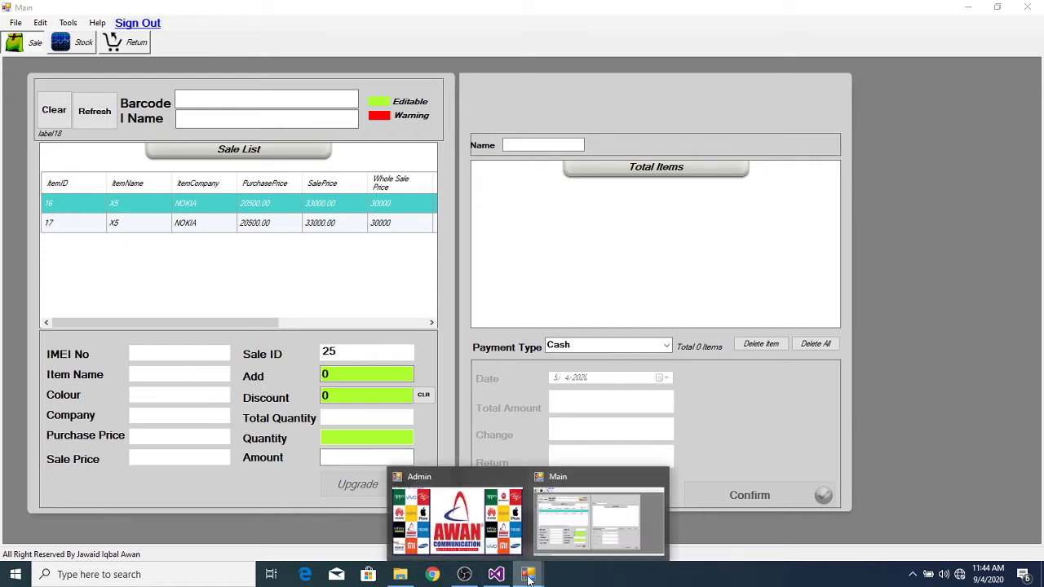
Step: Return to the Admin window and open another Inventory screen from MAIN
mouse_move(471, 534)
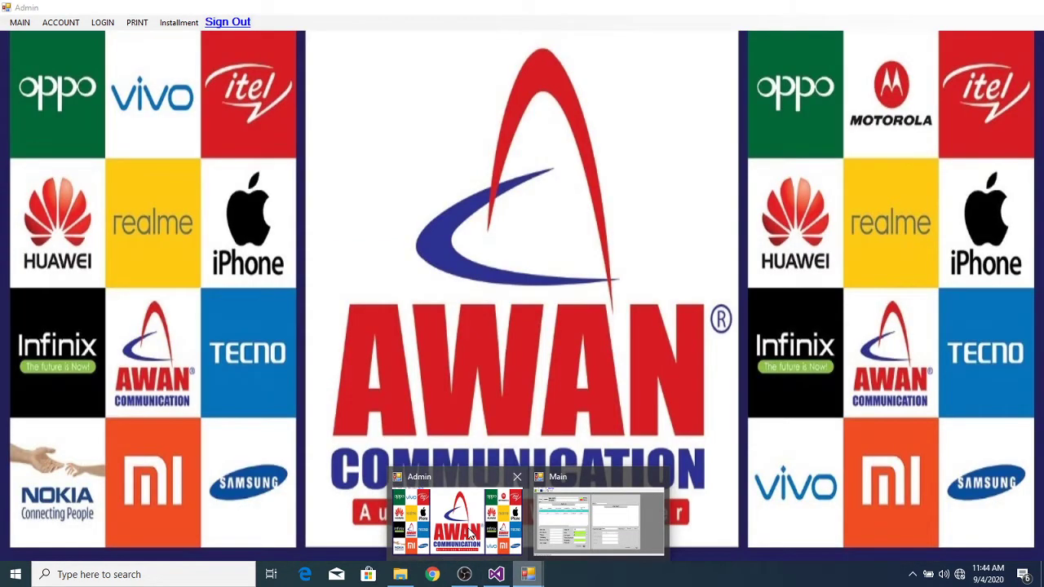
click(471, 534)
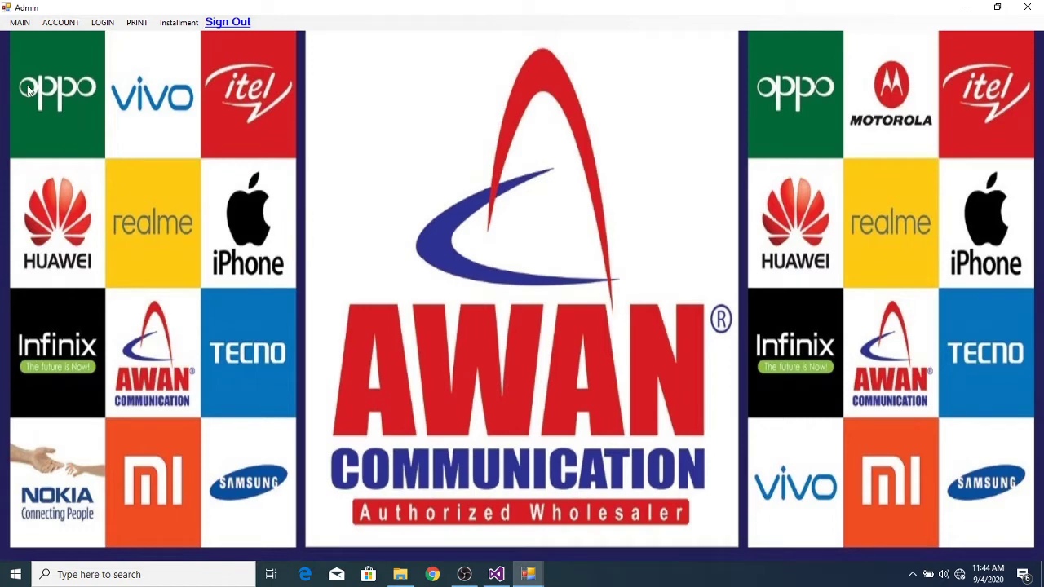
click(20, 22)
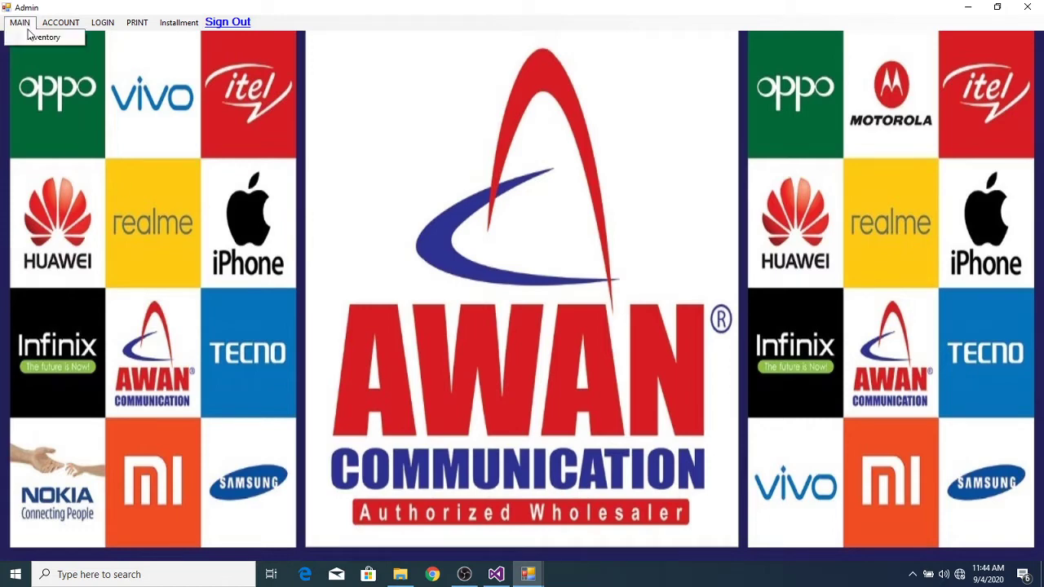
click(42, 38)
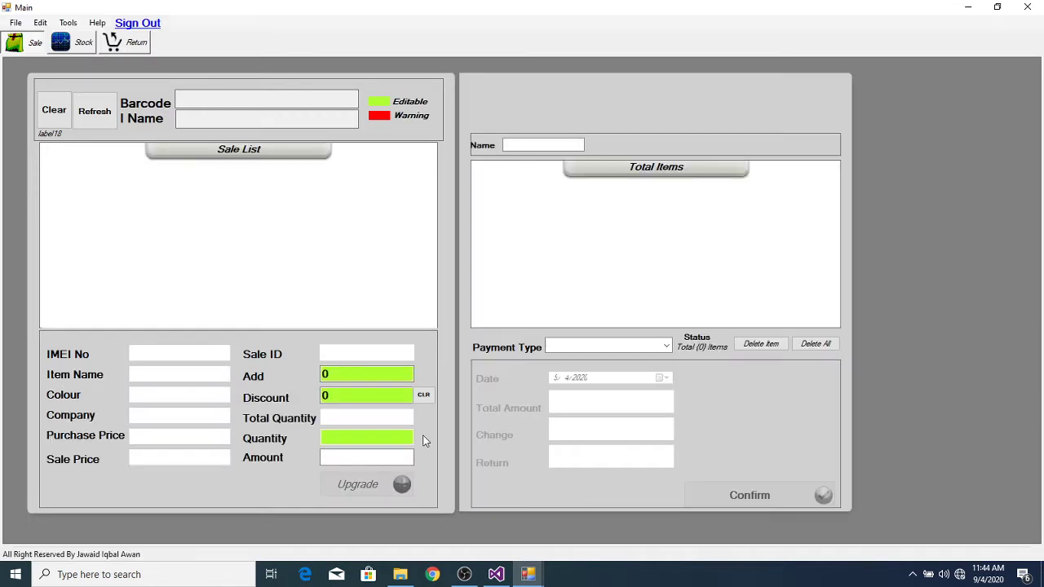
Step: Go back to the sale window with the loaded list and open the Stock screen
mouse_move(528, 574)
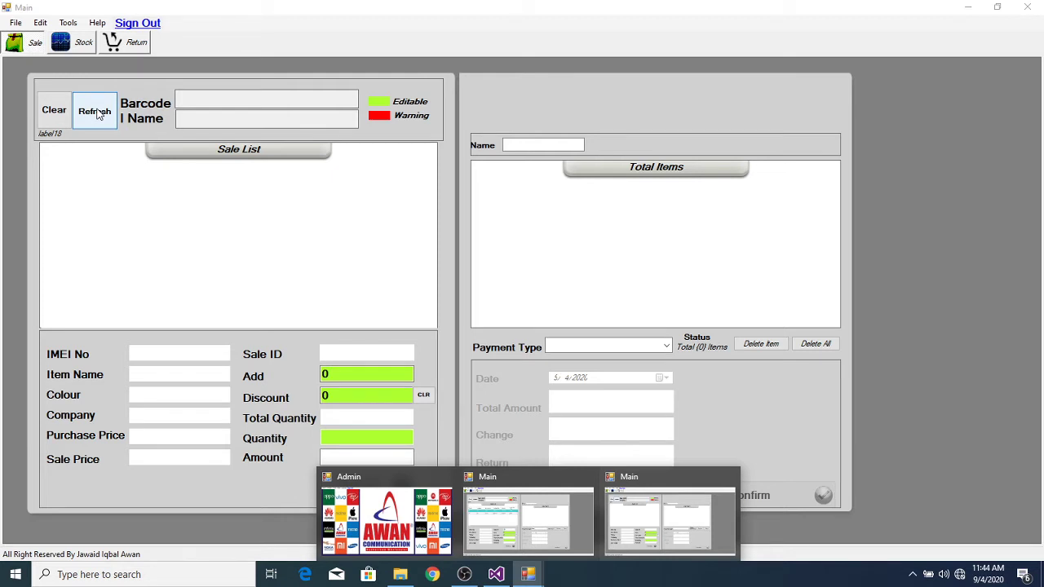
click(647, 514)
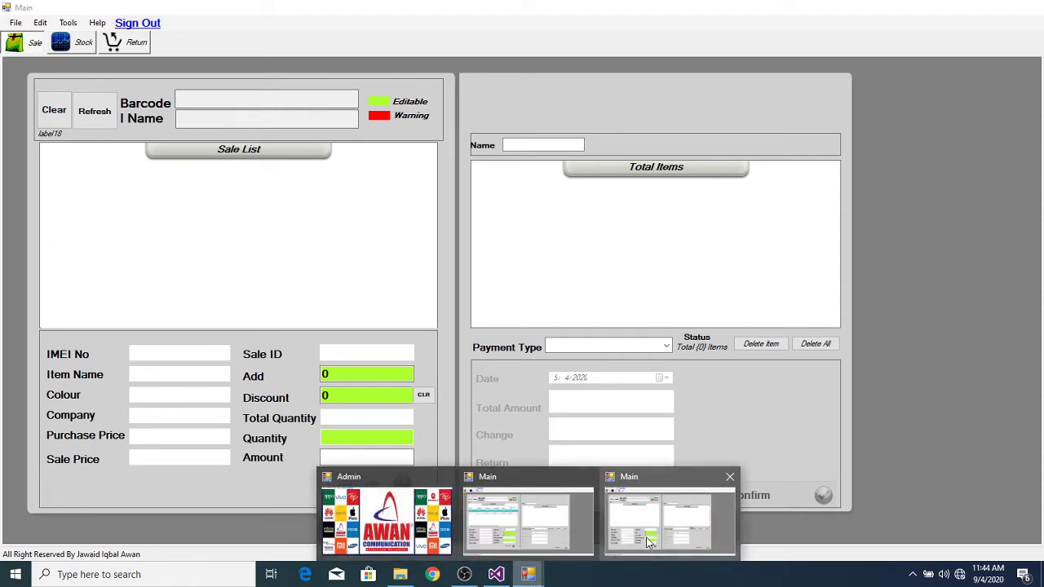
click(647, 542)
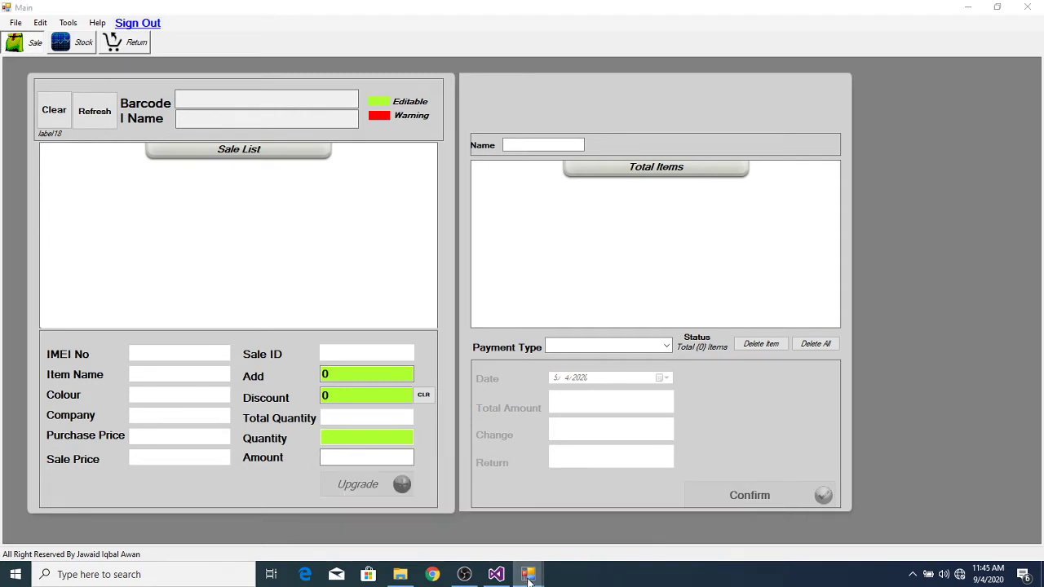
mouse_move(527, 574)
click(497, 522)
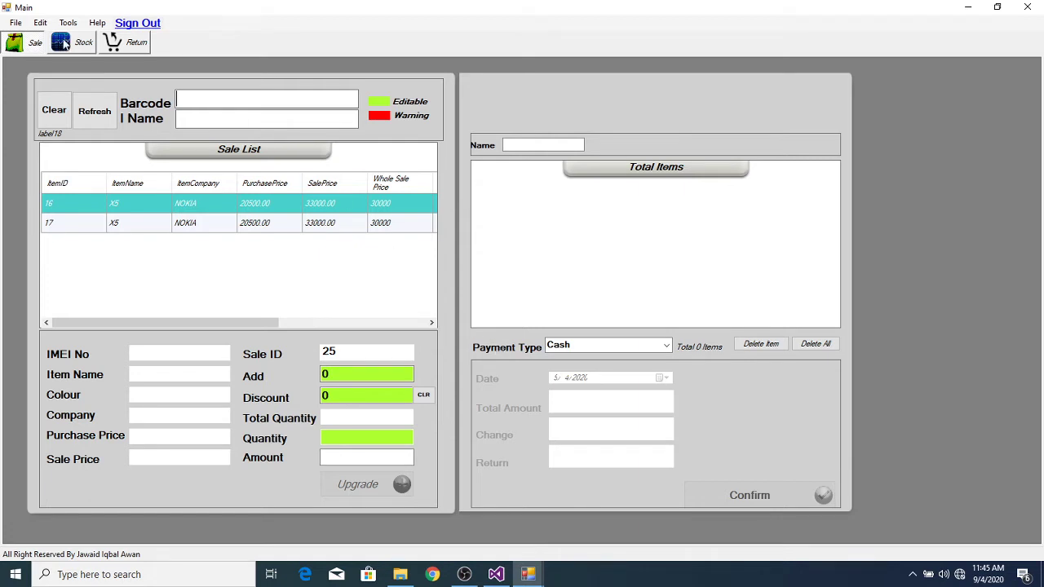
click(82, 42)
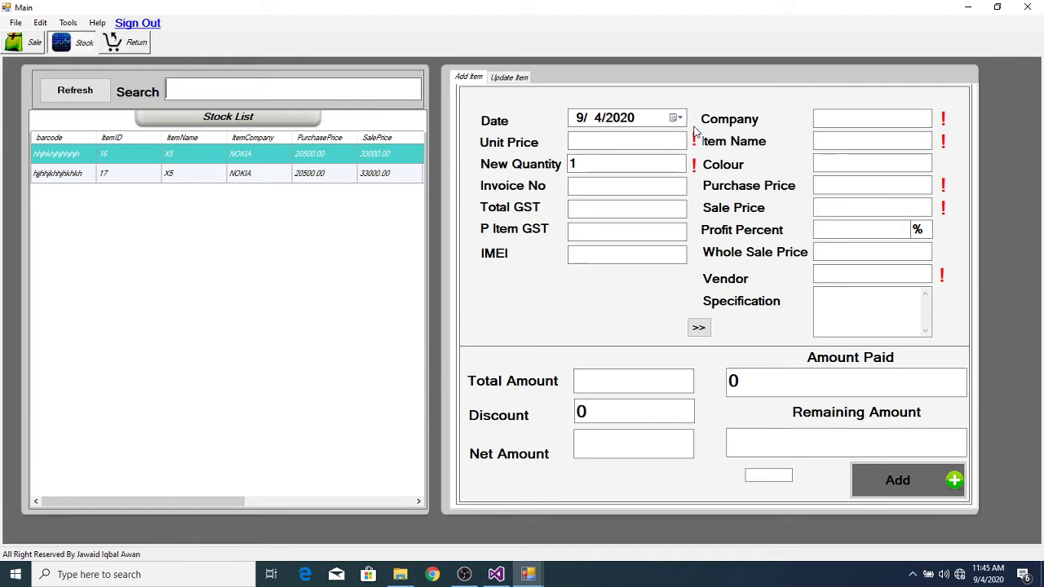
Step: Fill company NOKIA and item X5, loading WHITE colour, 20500.00 purchase and 33000.00 sale prices
click(840, 120)
text(NOKIA)
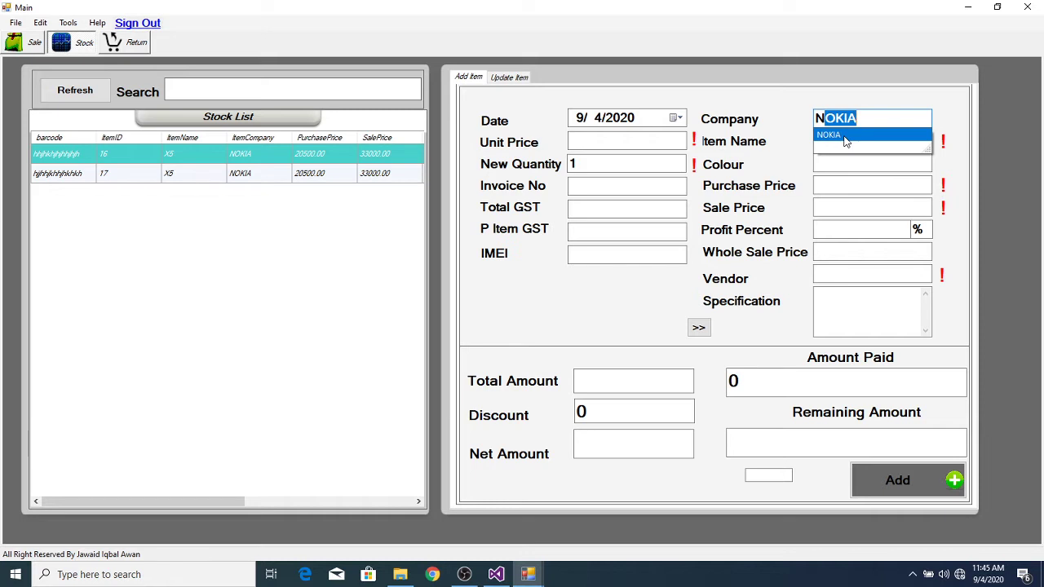
click(845, 138)
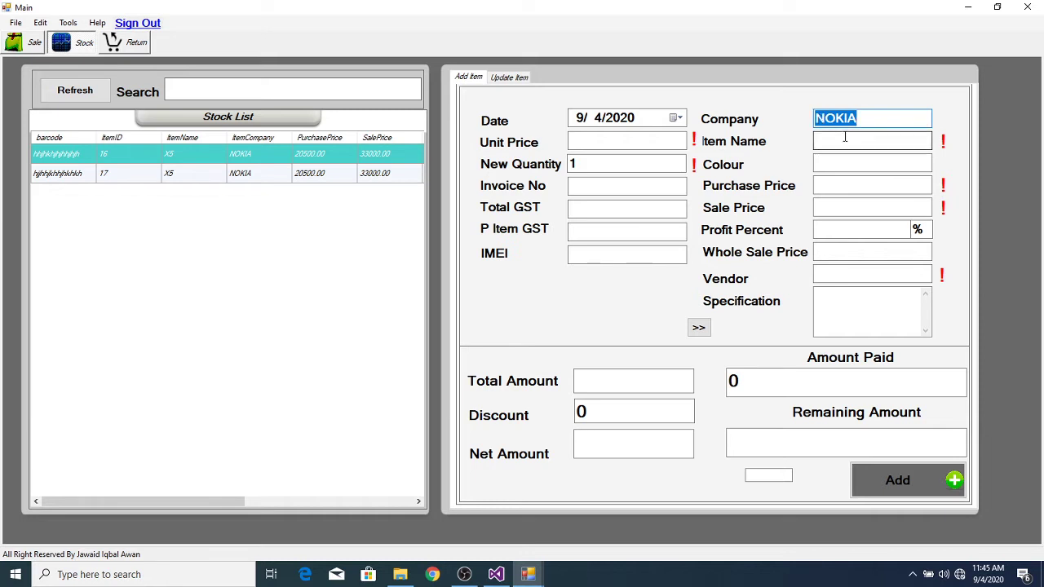
click(844, 141)
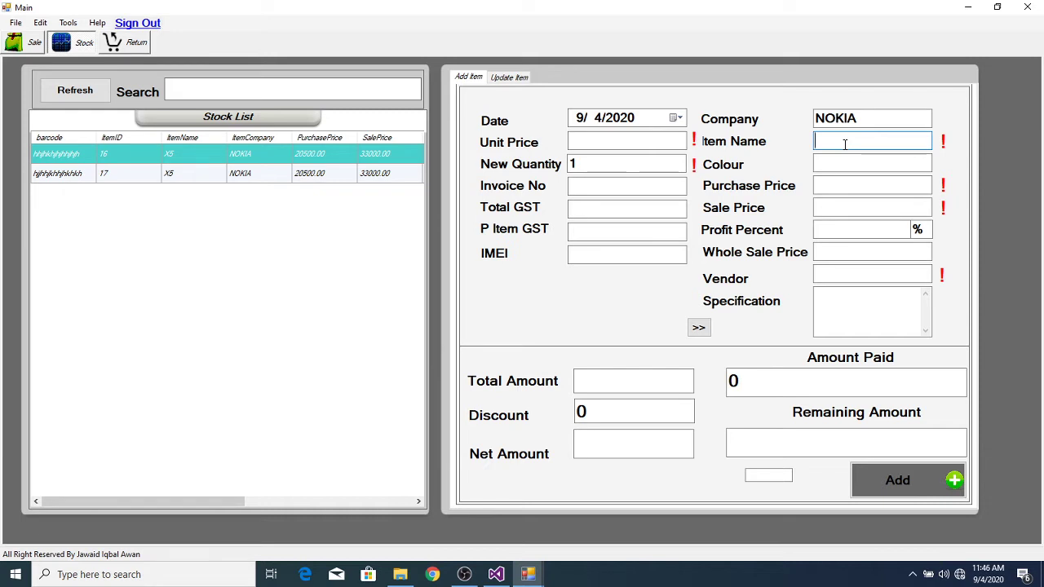
text(x5)
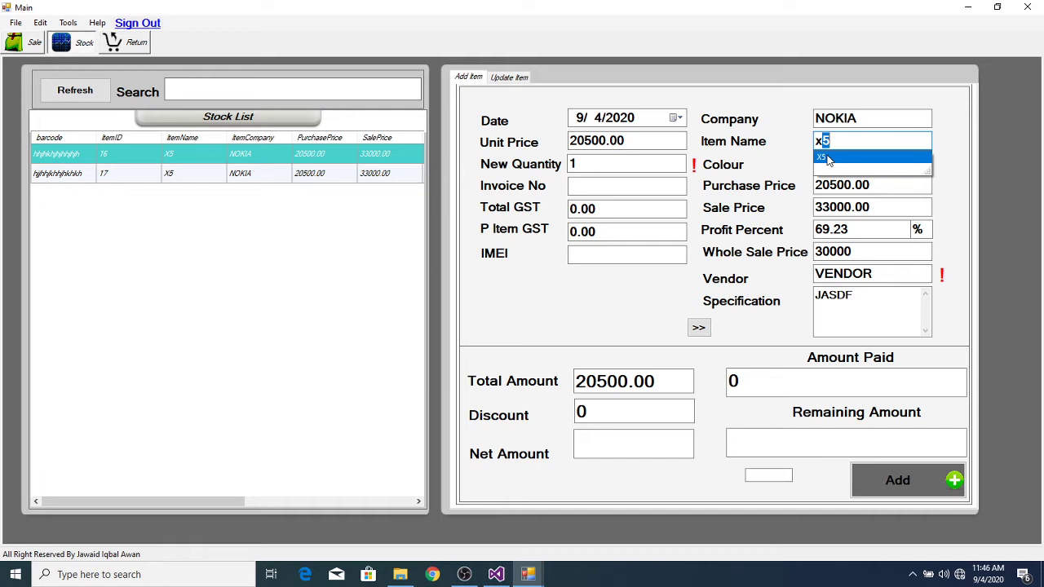
click(827, 159)
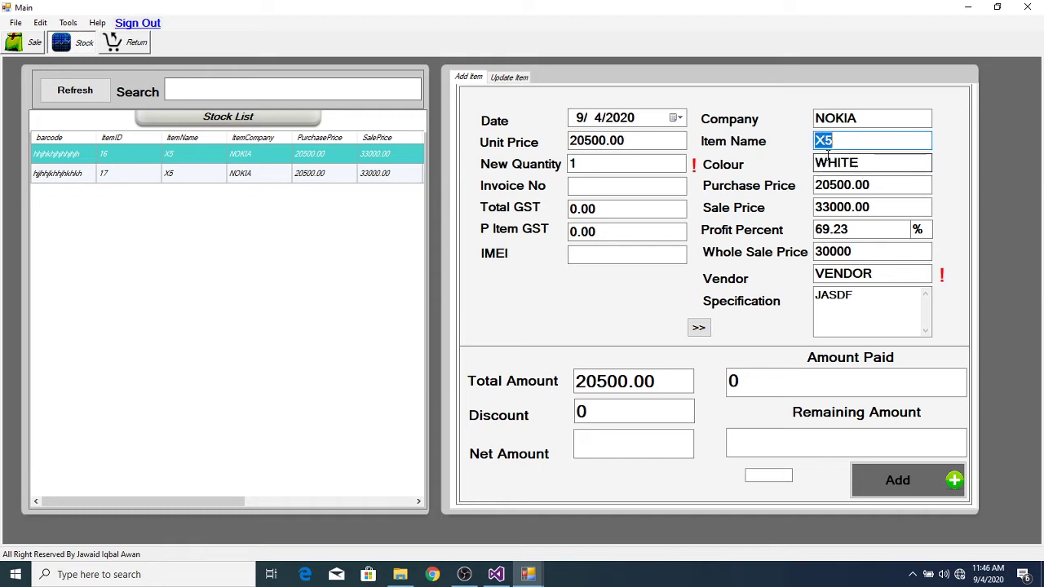
click(905, 164)
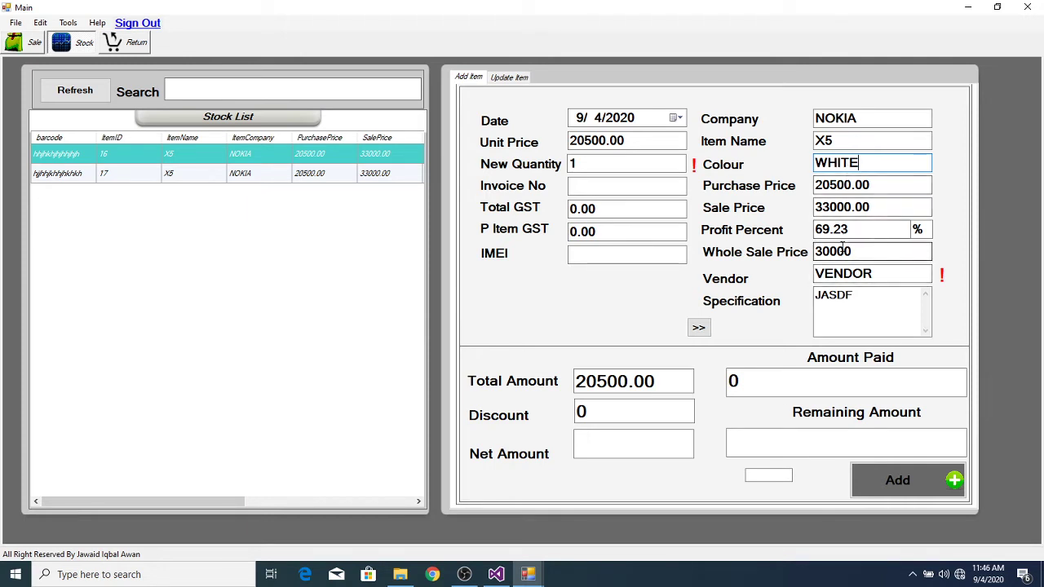
Step: Change the item's unit price to 32000
click(633, 138)
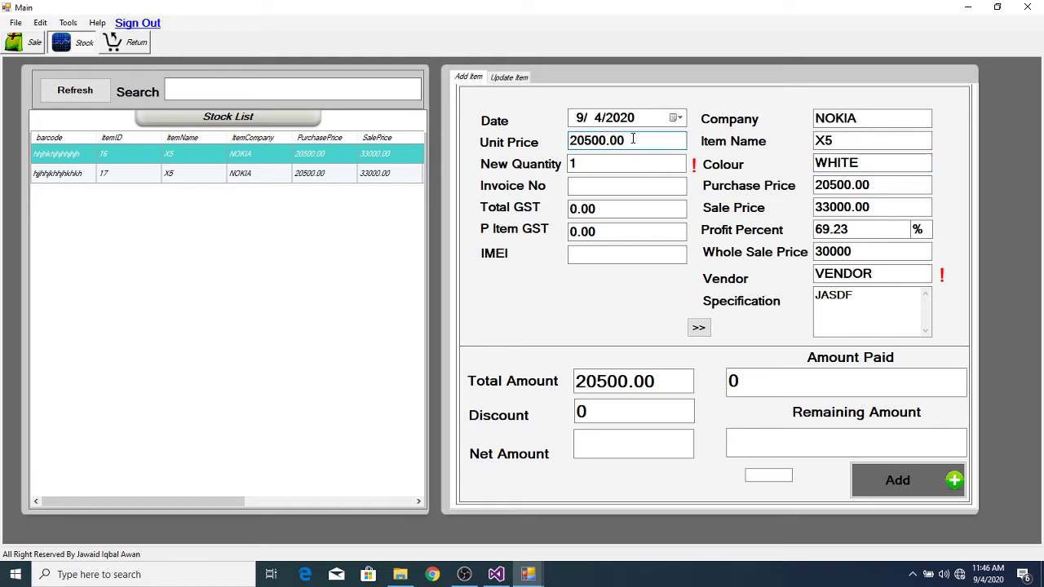
key(BackSpace)
key(BackSpace)
key(BackSpace)
key(BackSpace)
key(BackSpace)
key(BackSpace)
key(BackSpace)
key(BackSpace)
text(32000)
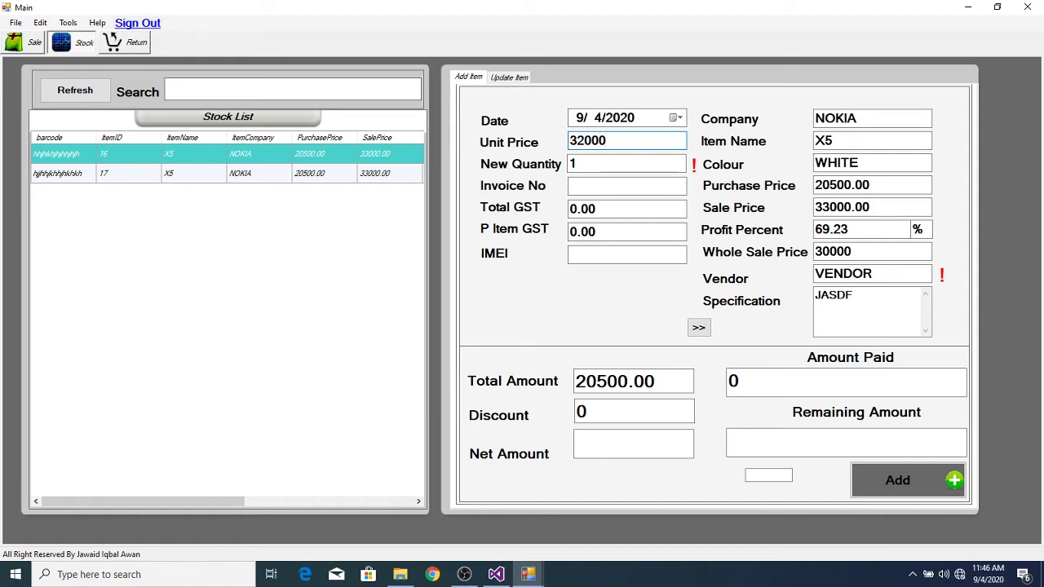
key(Tab)
key(Tab)
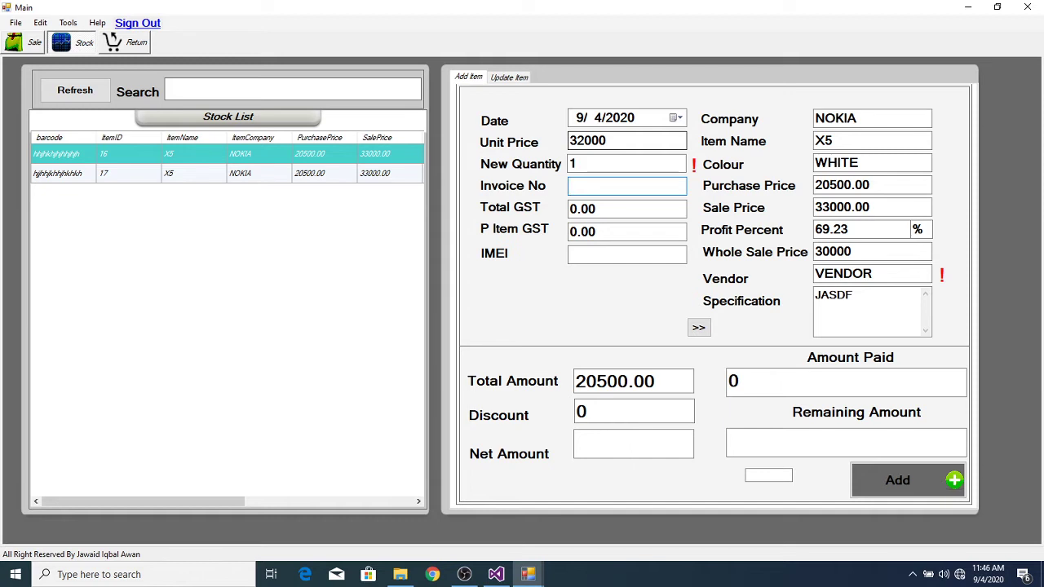
key(Tab)
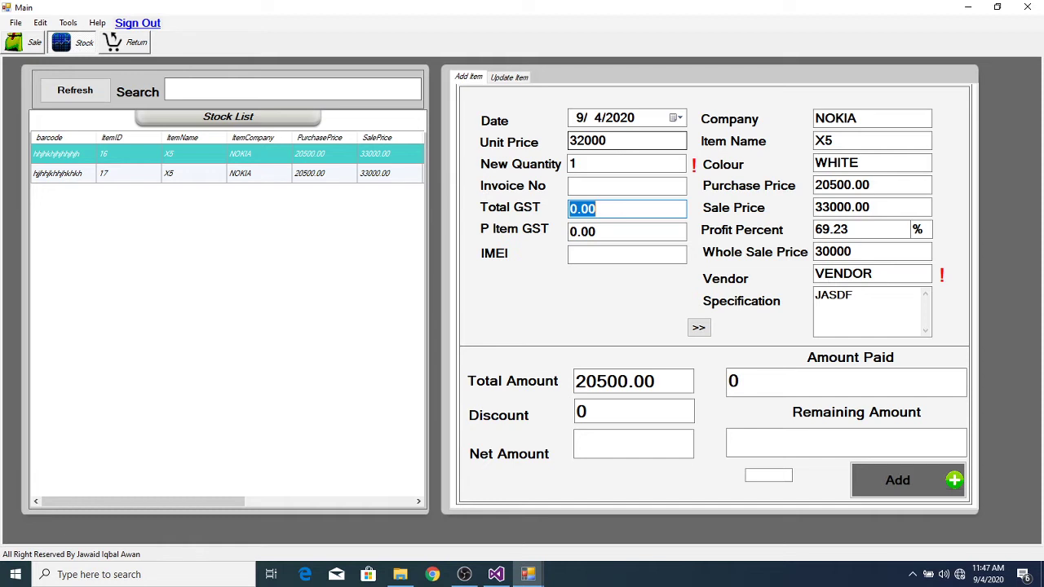
key(Tab)
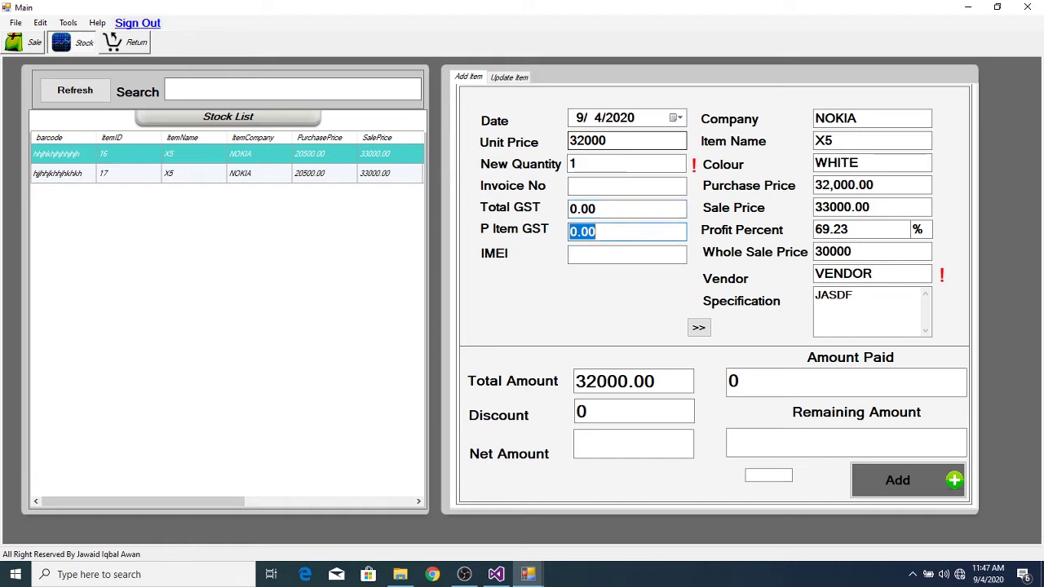
Step: Add three IMEI numbers to the item's IMEI list, making quantity 3
key(Tab)
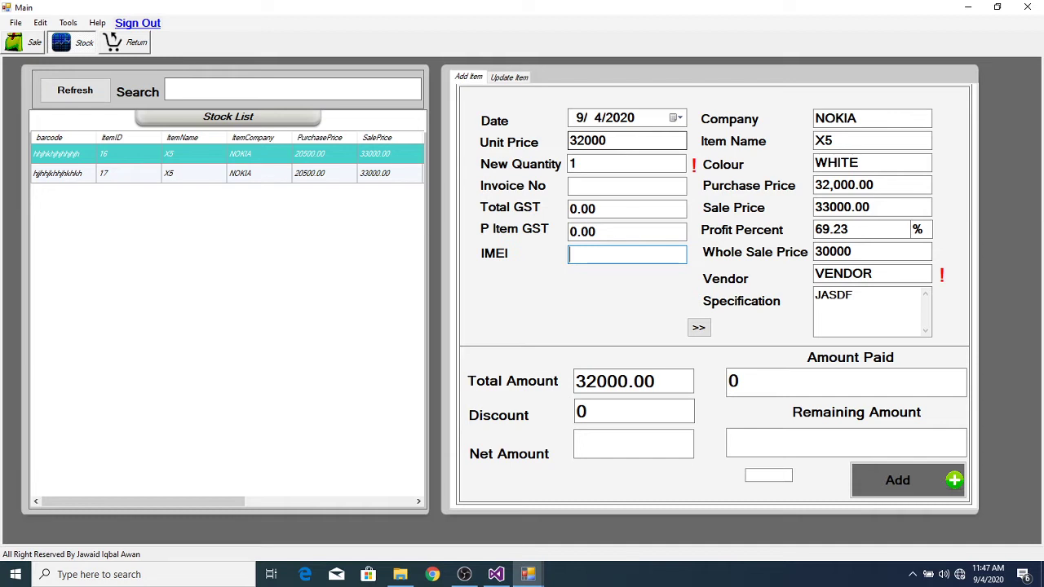
key(Return)
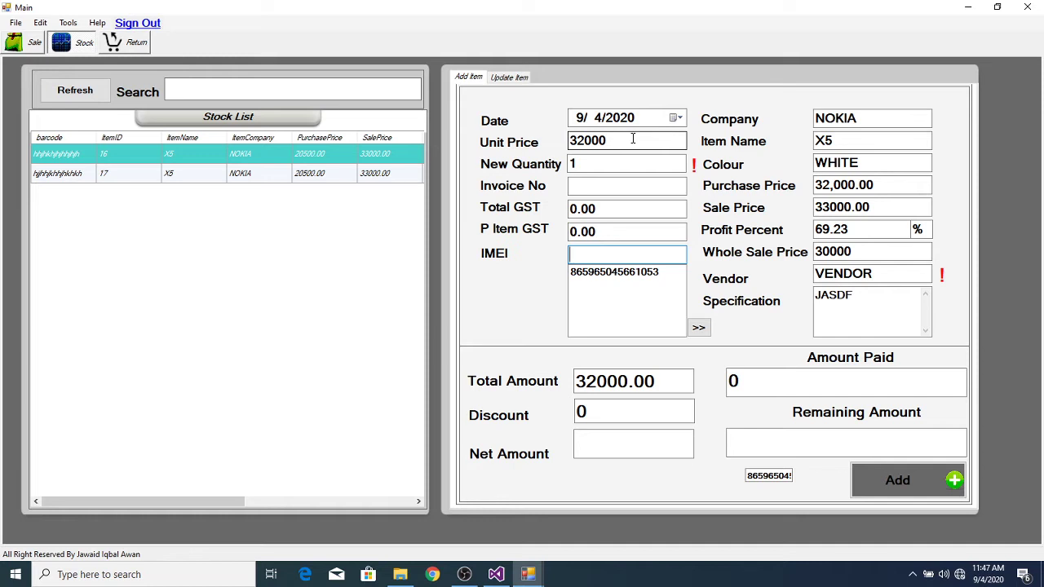
key(Return)
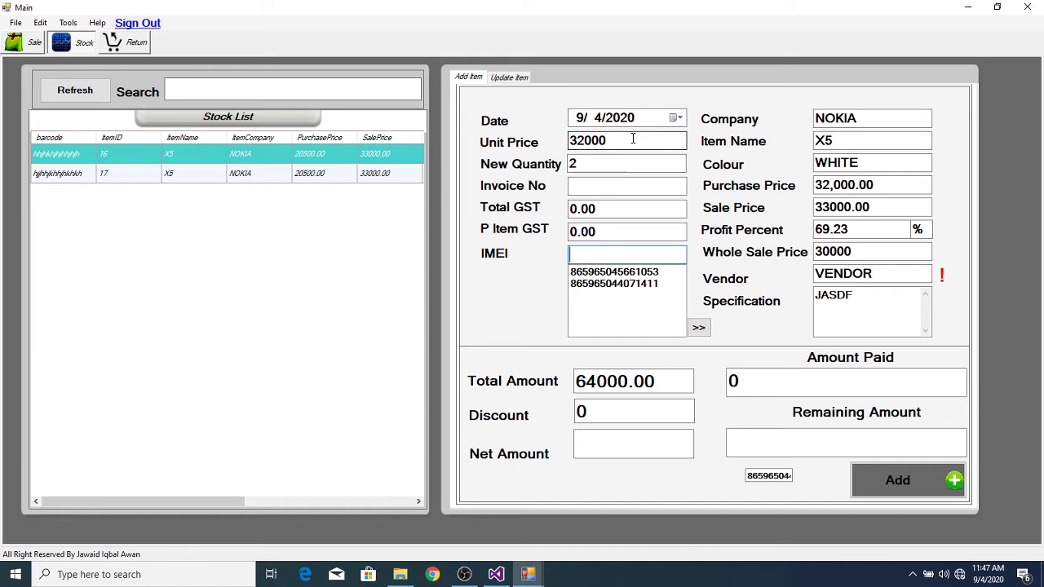
key(Return)
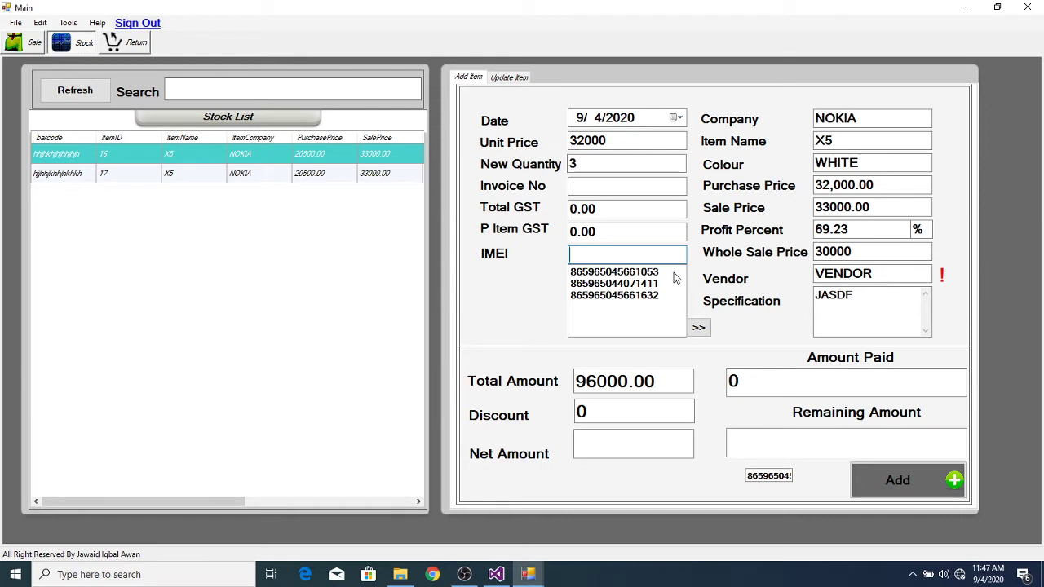
Step: Replace the 0.00 Total GST with 1800, recalculating per-item GST and total amount
click(630, 207)
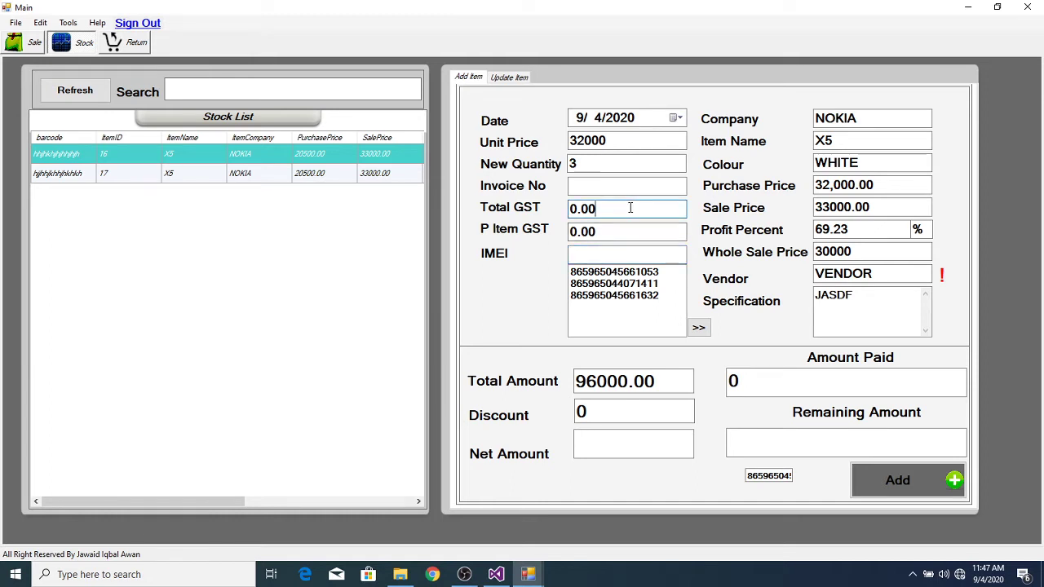
key(BackSpace)
key(BackSpace)
key(BackSpace)
key(BackSpace)
text(1800)
key(Tab)
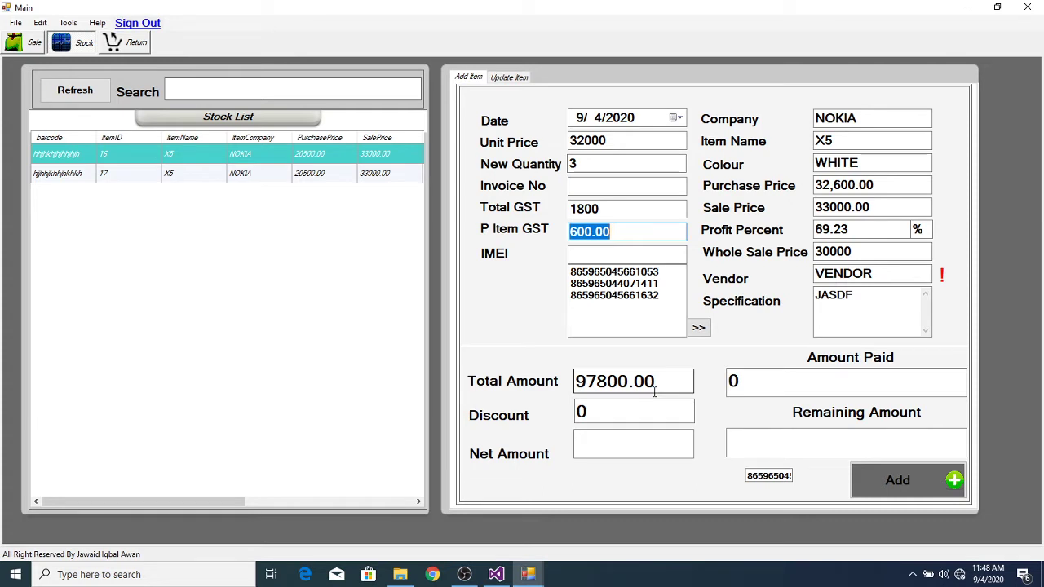
key(Tab)
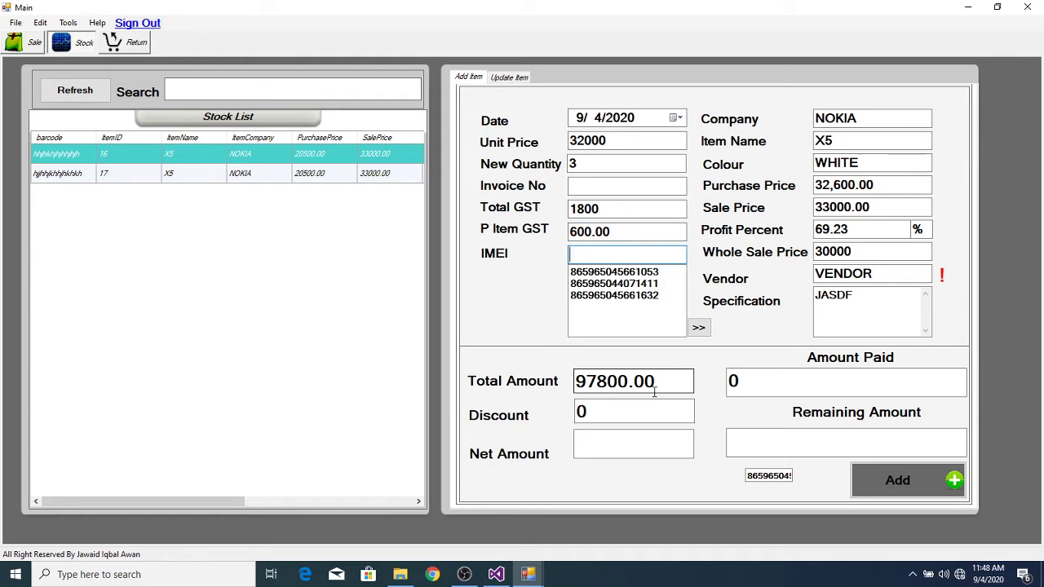
key(Tab)
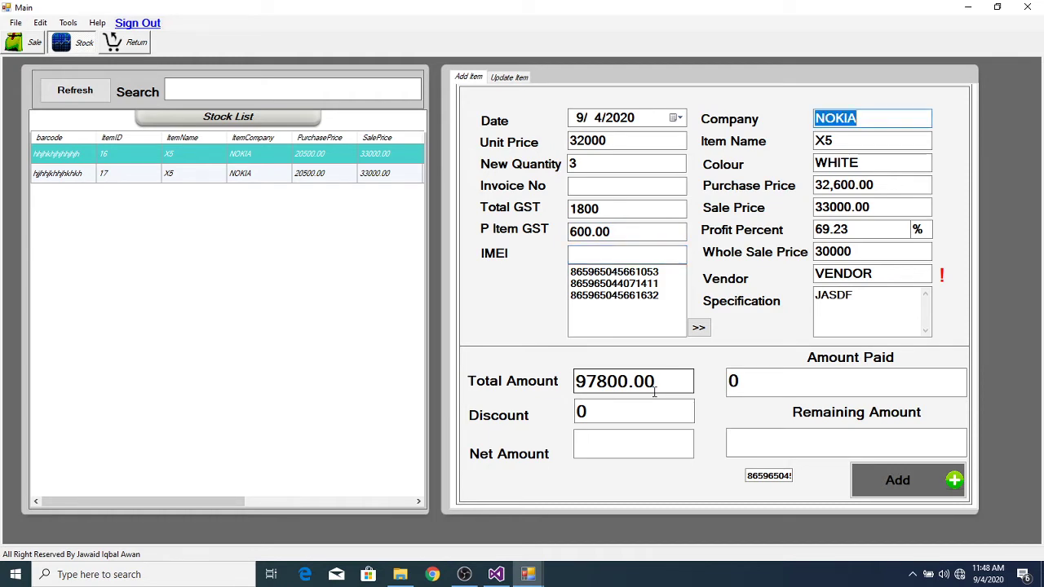
Step: Change company to SAMSUNG, item name to C5 and colour from WHITE to BLACK
text(SAMSUNG)
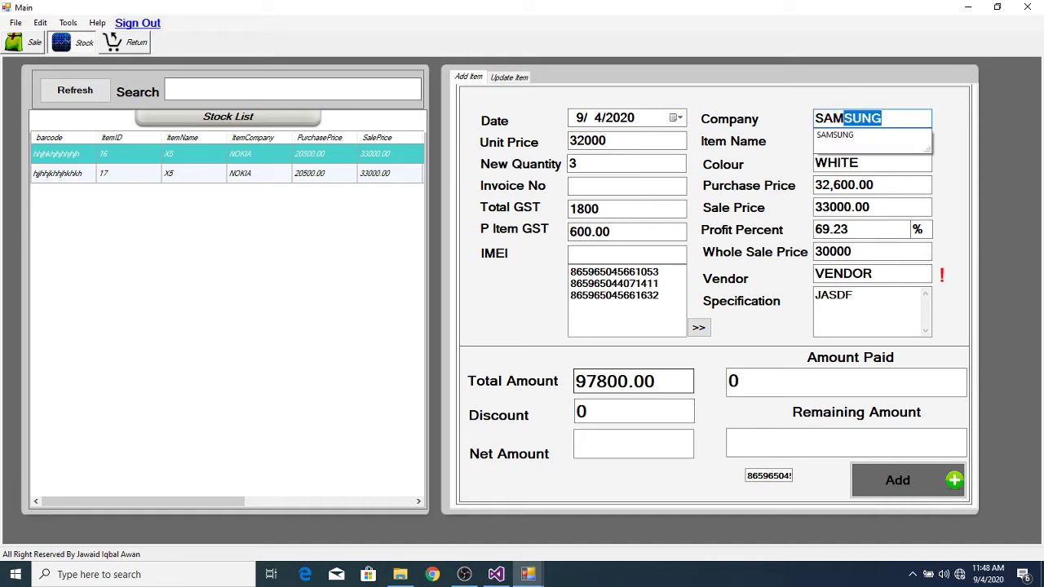
key(Down)
key(Return)
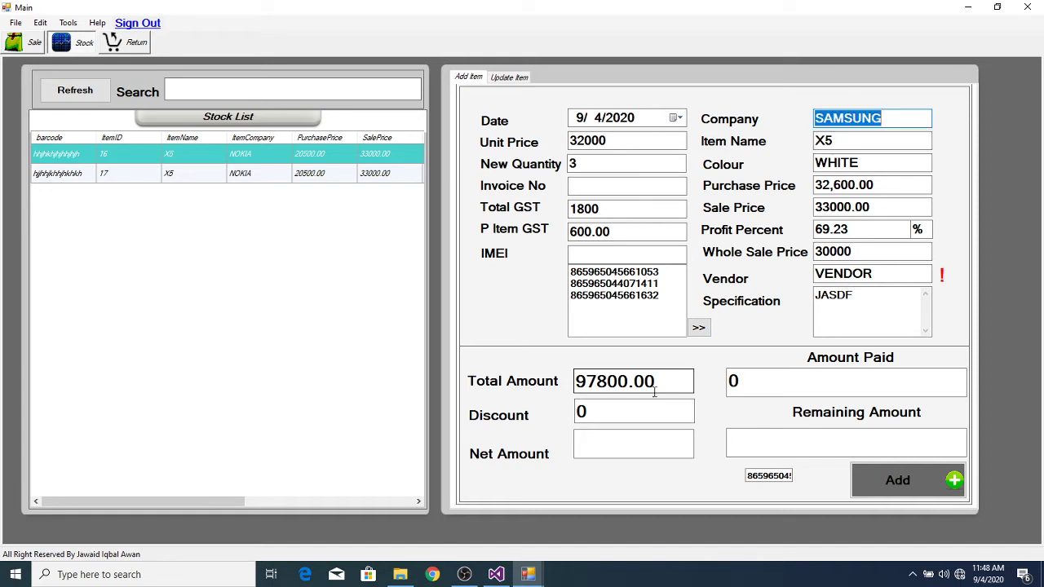
key(Tab)
text(C)
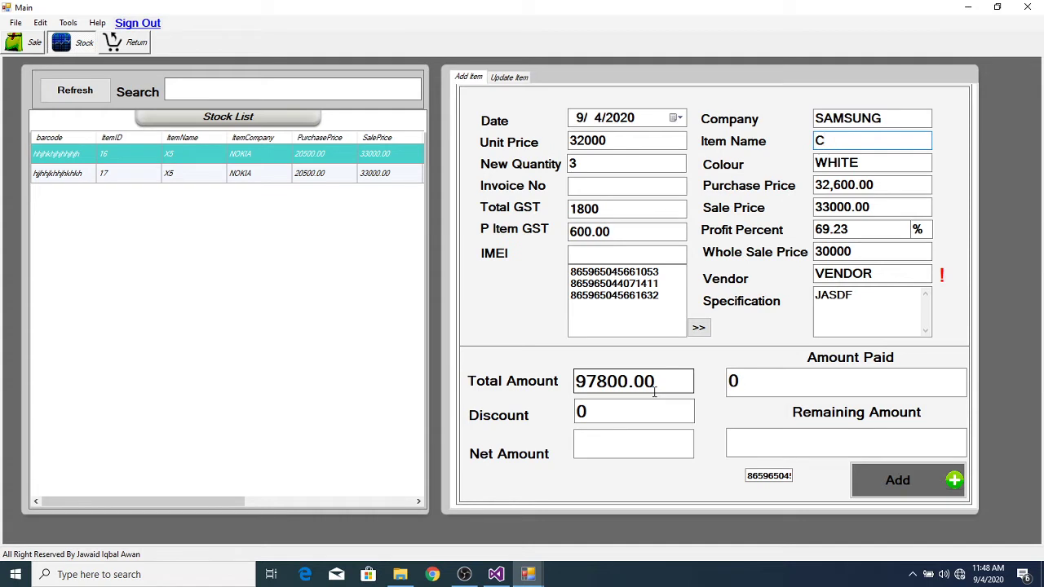
text(5)
key(Tab)
key(BackSpace)
key(BackSpace)
key(BackSpace)
key(BackSpace)
key(BackSpace)
key(BackSpace)
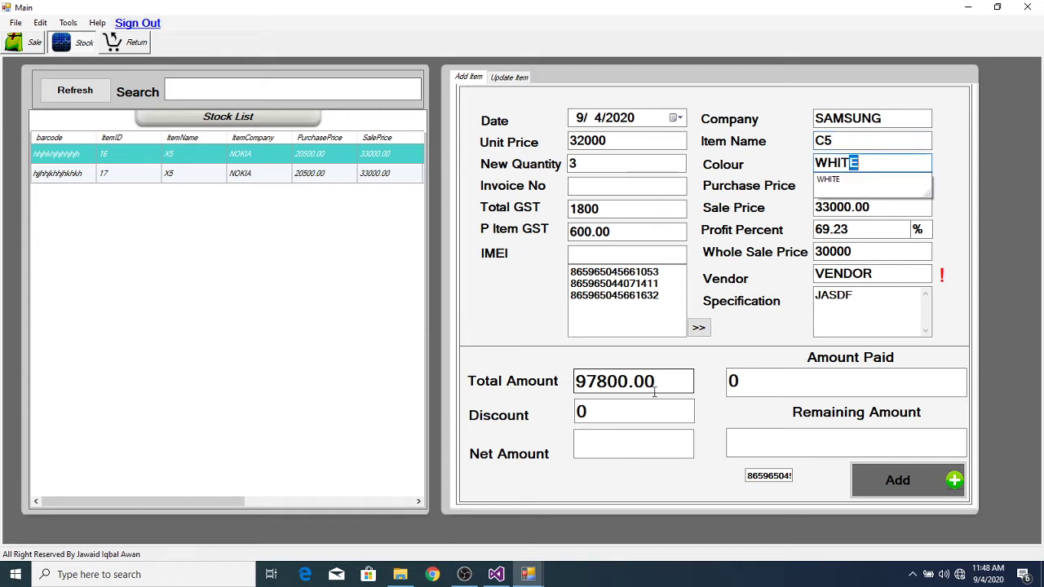
text(BLACK)
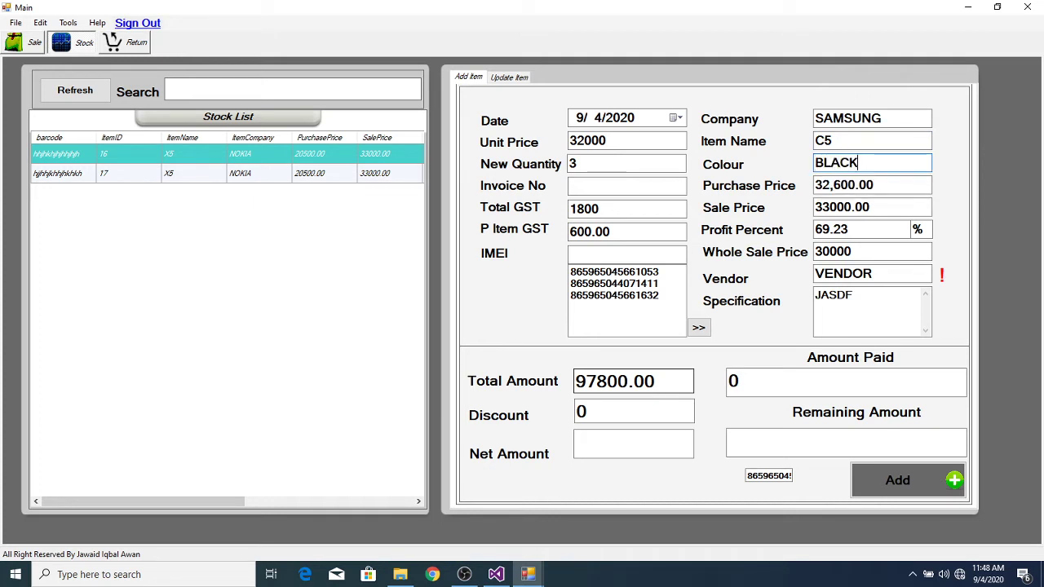
key(Tab)
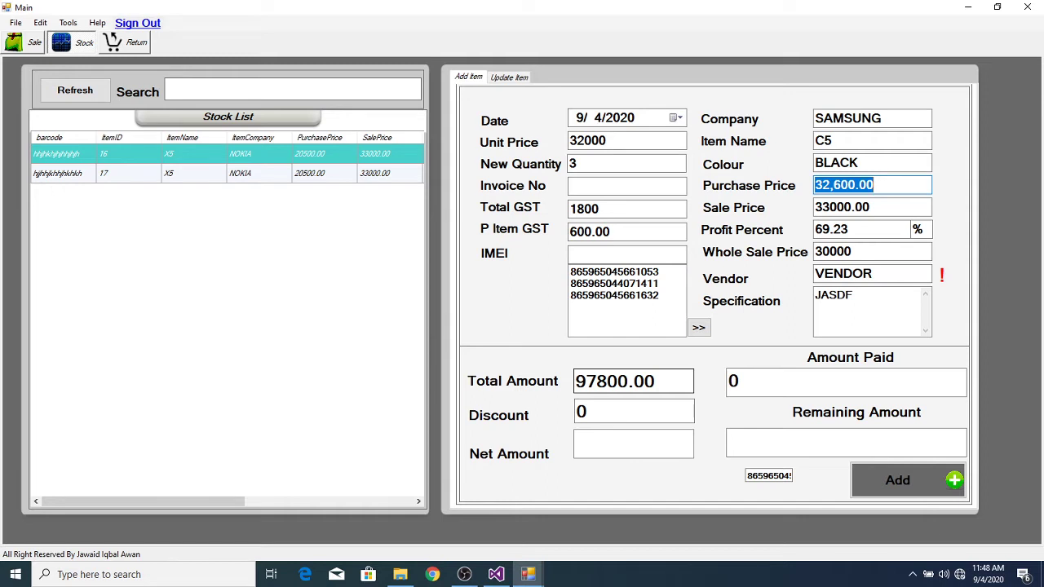
click(904, 183)
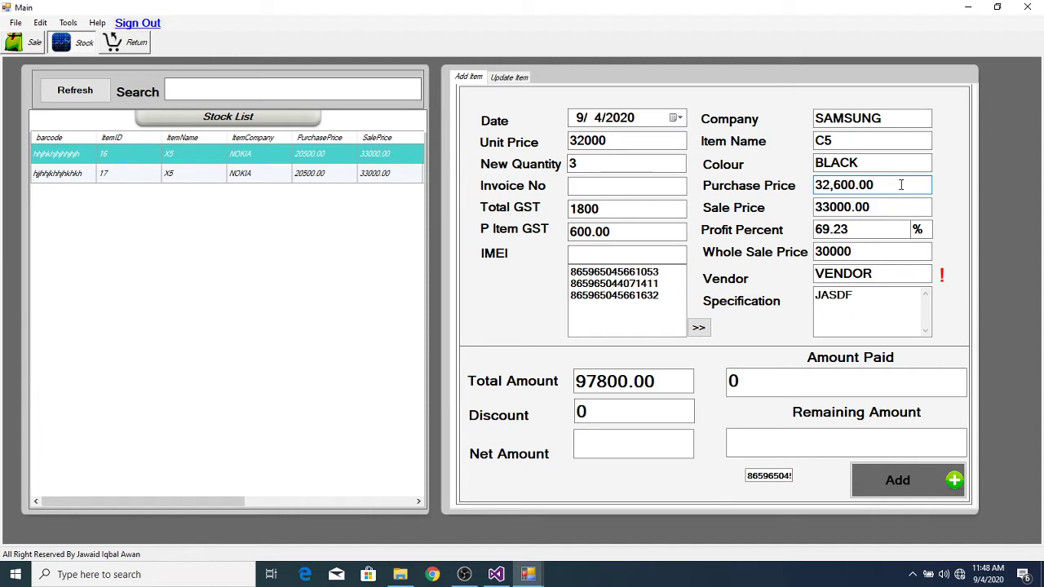
key(Tab)
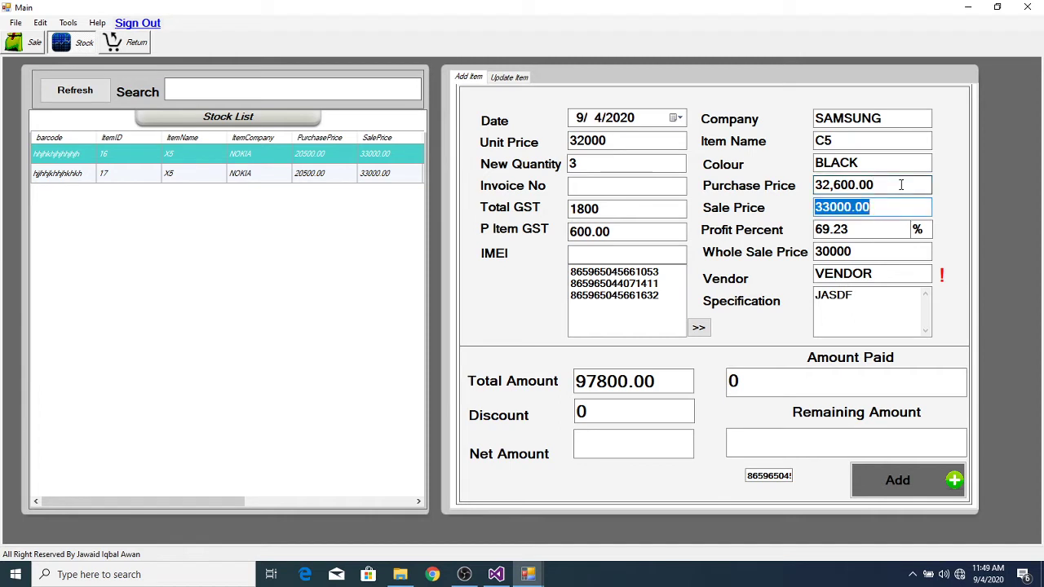
Step: Enter sale price 37000, correct it to 38000, then set wholesale price 33000
text(3700)
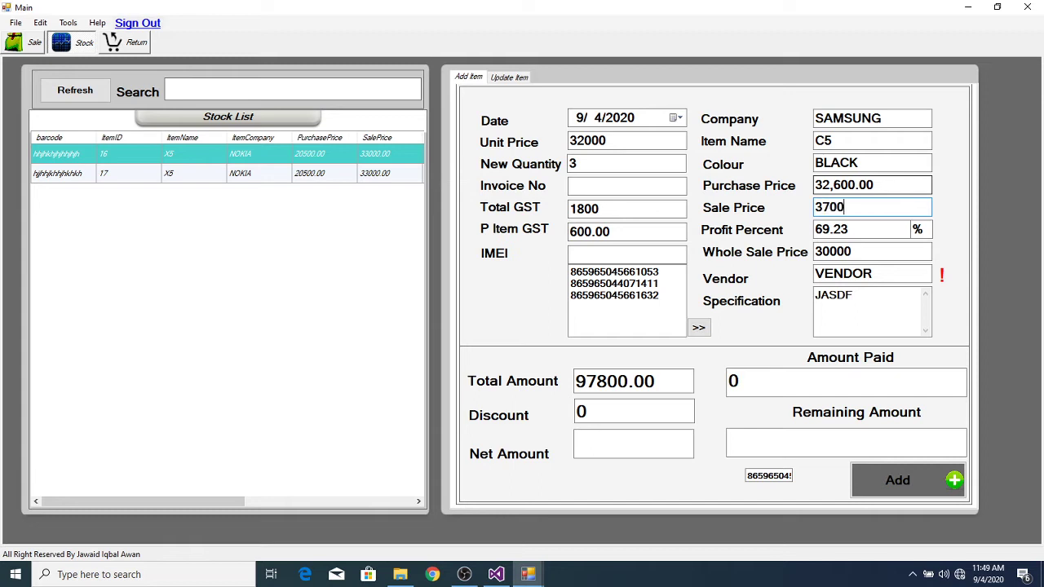
text(0)
key(Tab)
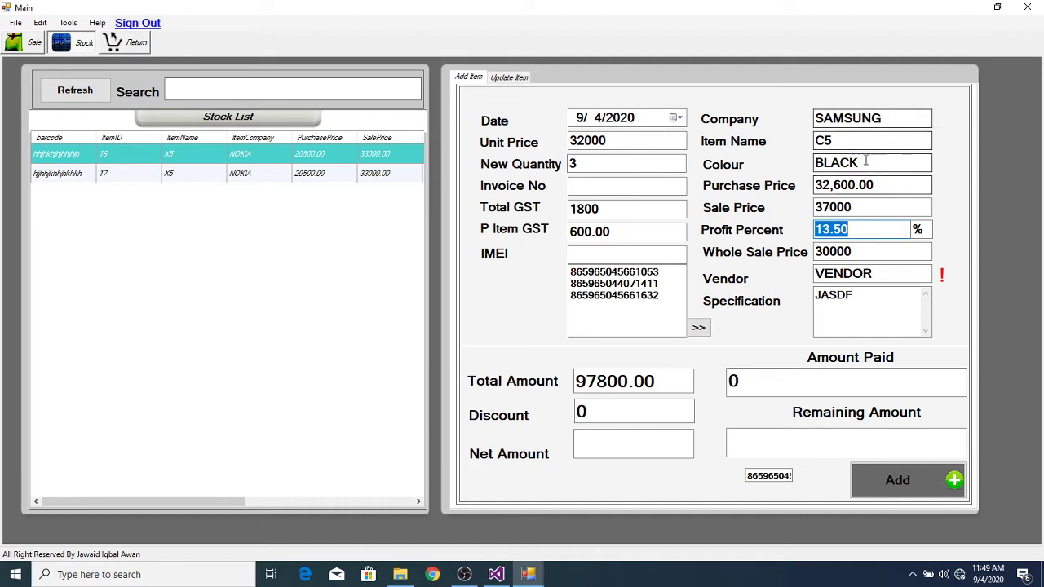
click(860, 207)
key(BackSpace)
key(BackSpace)
key(BackSpace)
key(BackSpace)
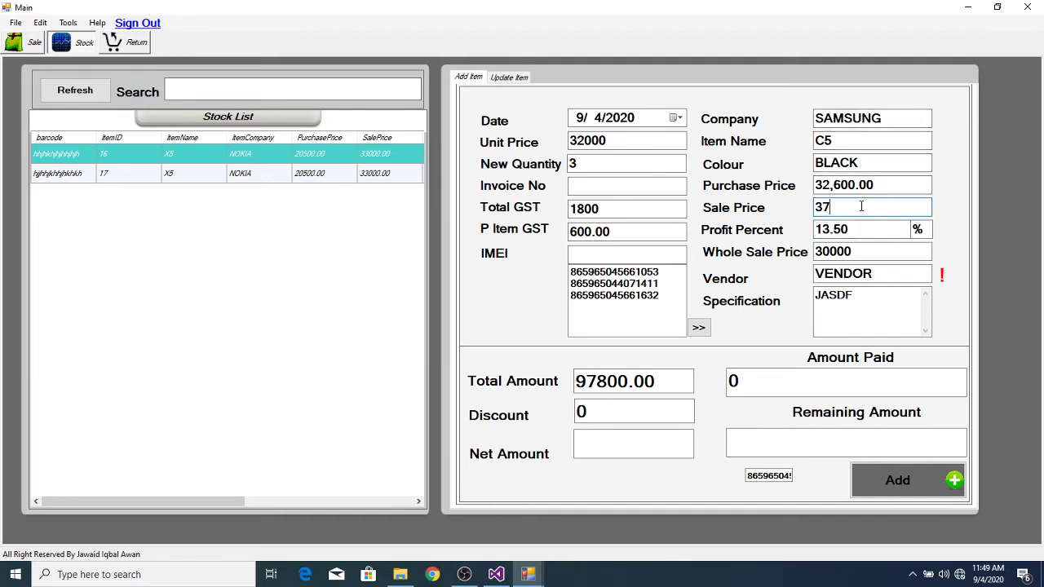
text(8000)
key(Tab)
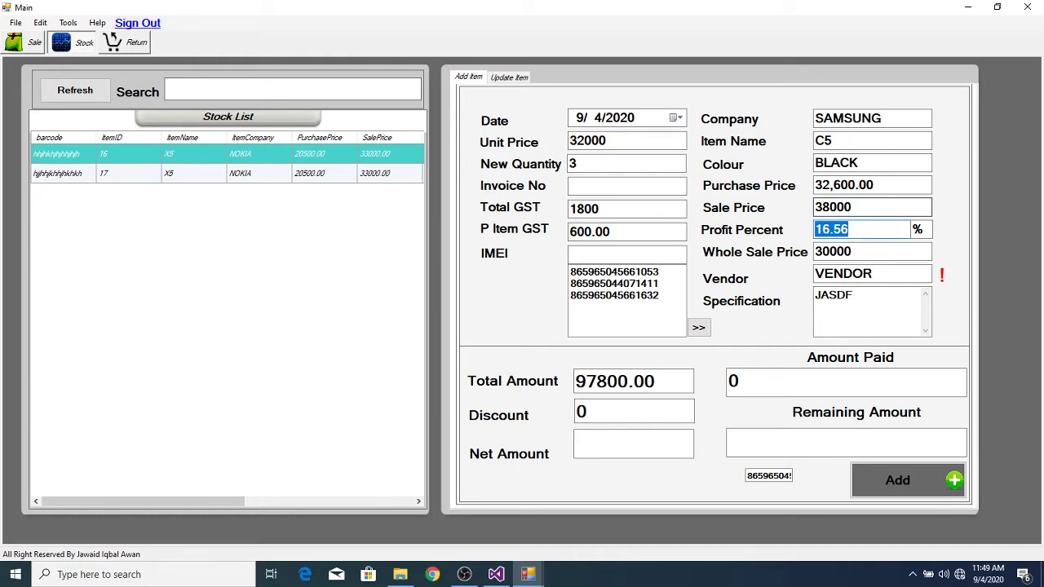
key(Tab)
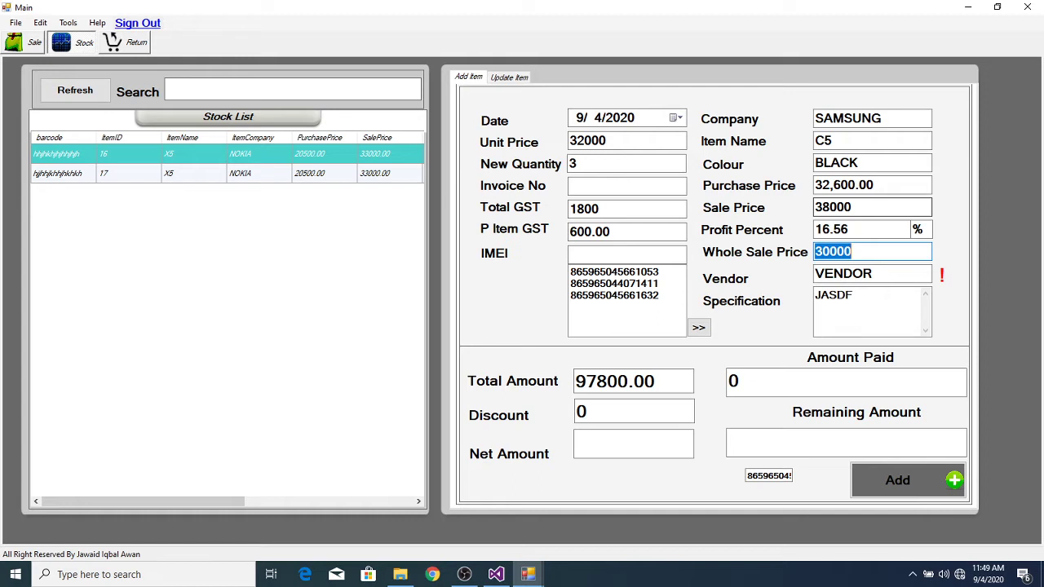
text(33000)
key(Tab)
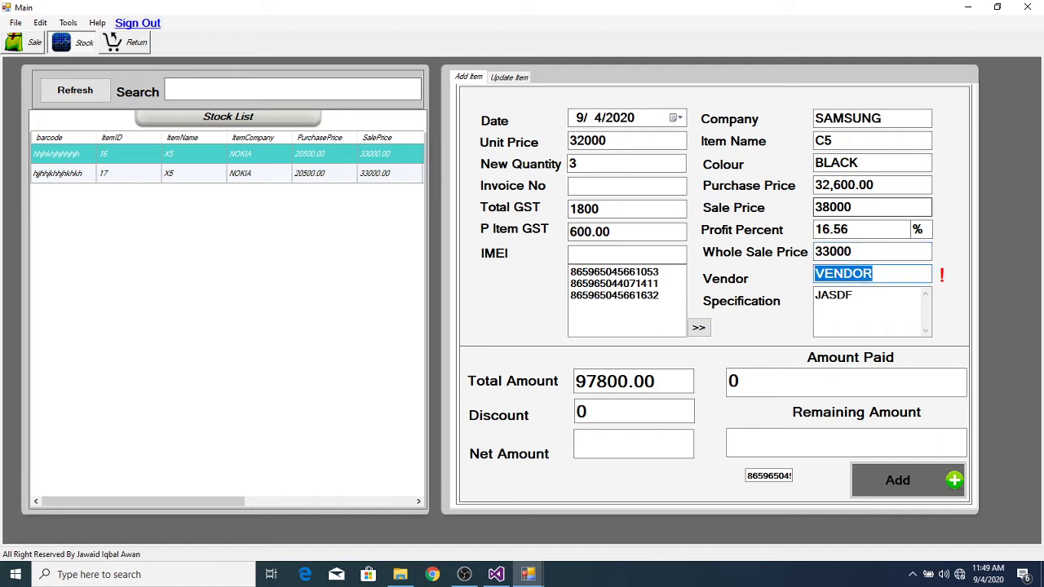
Step: Pick VENDOR from the FrmCallVendor list as the item's vendor
click(905, 271)
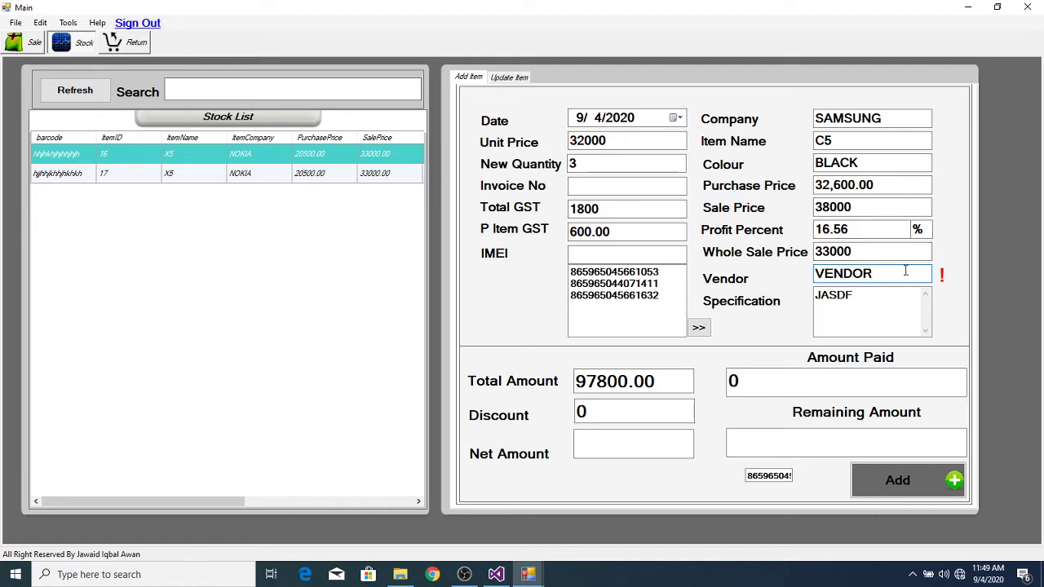
double_click(904, 272)
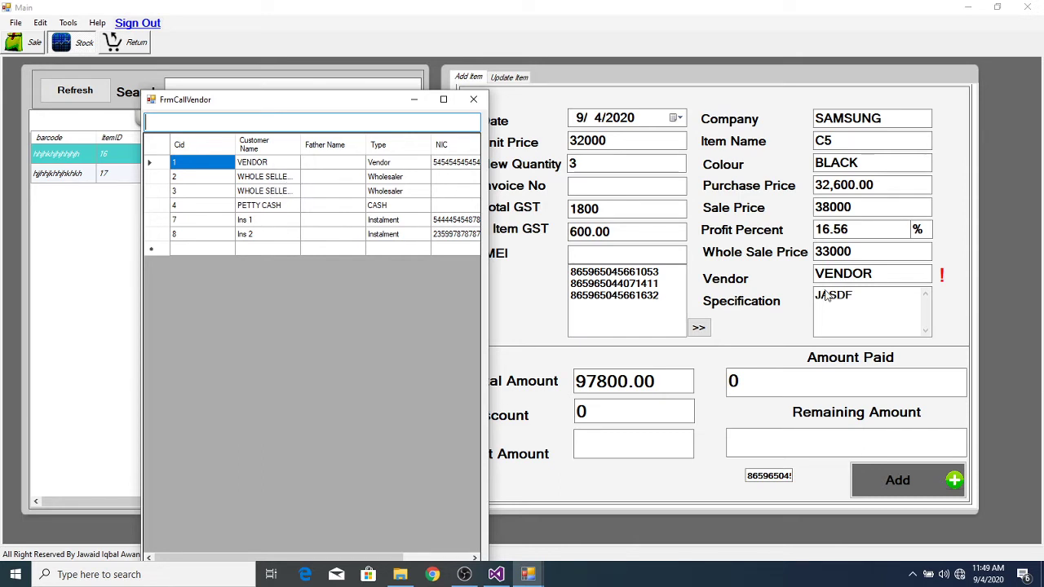
click(263, 164)
double_click(264, 164)
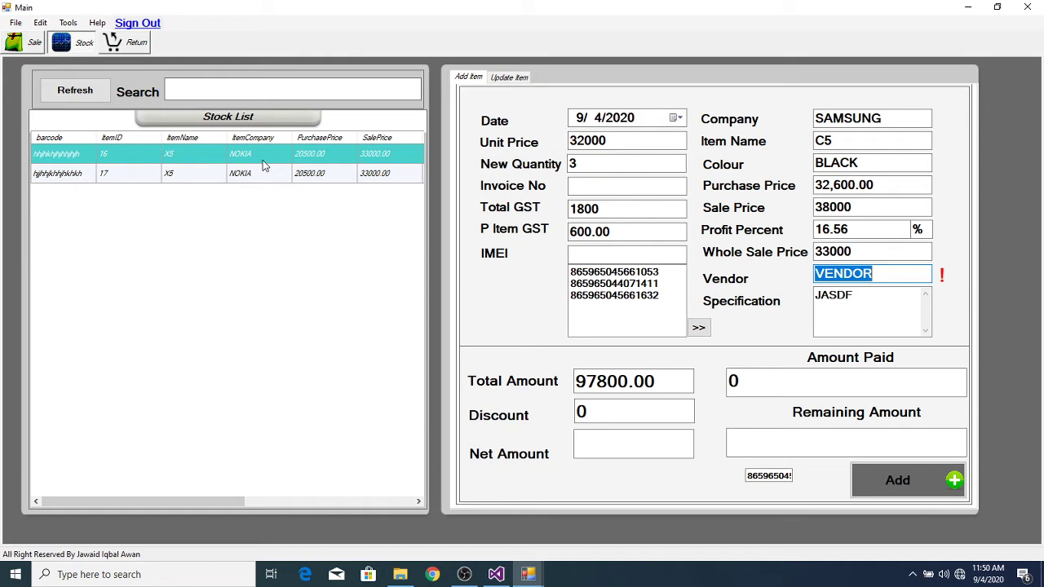
Step: In the Admin window, review the ASSETS account type and sub types in Chart Of Account
click(530, 577)
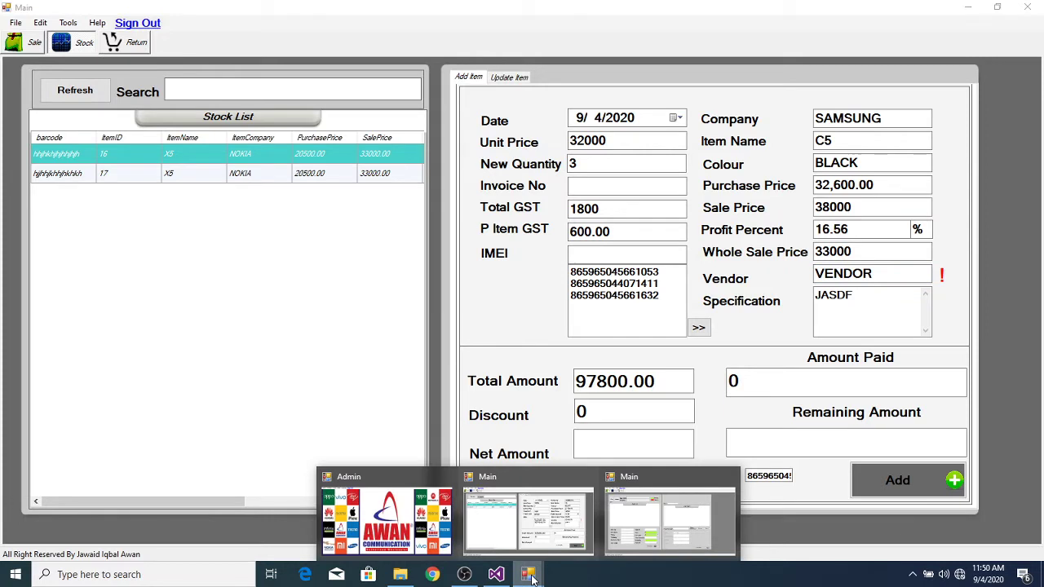
click(392, 513)
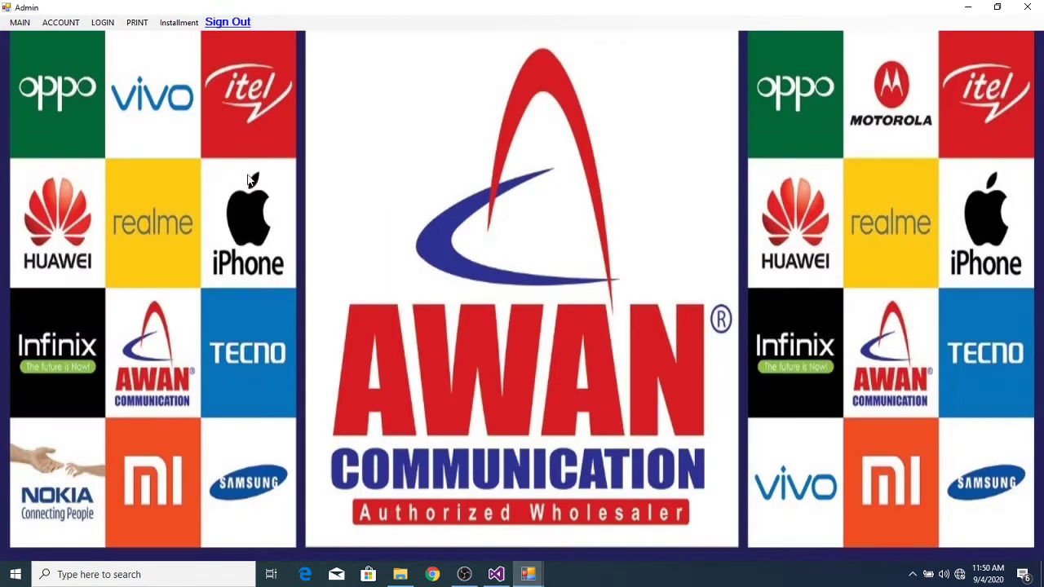
click(59, 22)
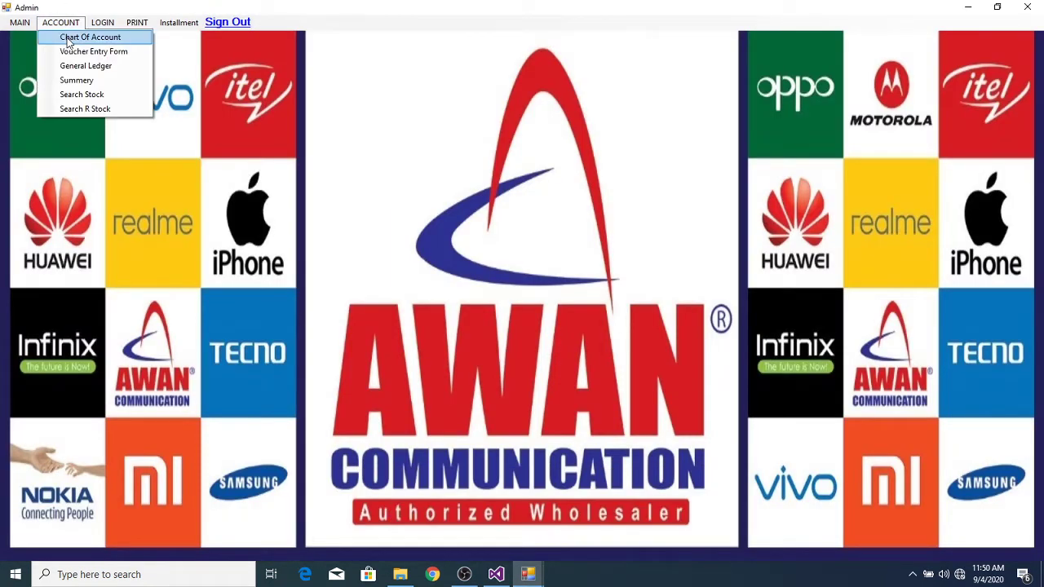
click(70, 39)
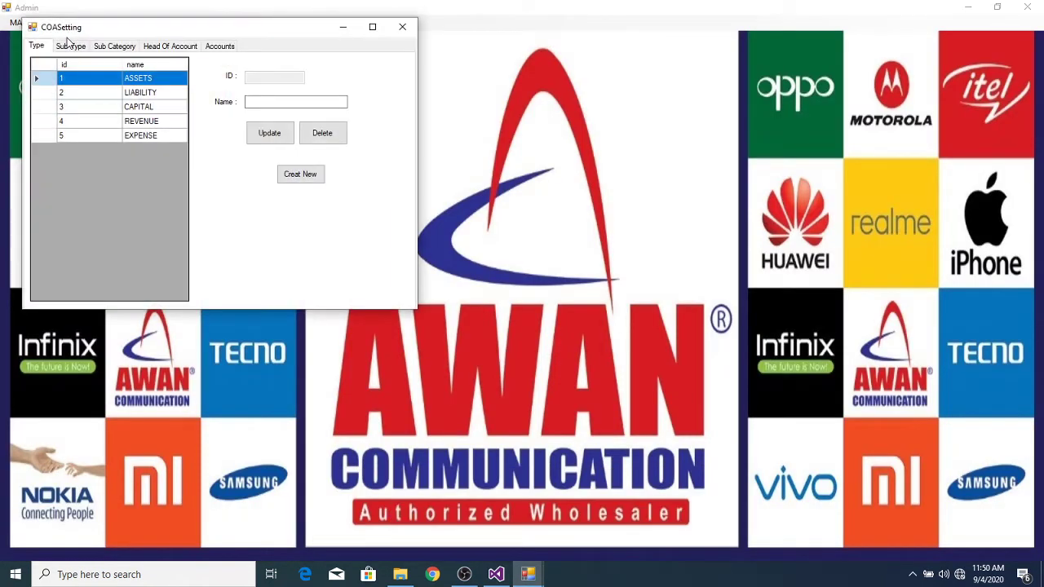
click(82, 79)
click(80, 47)
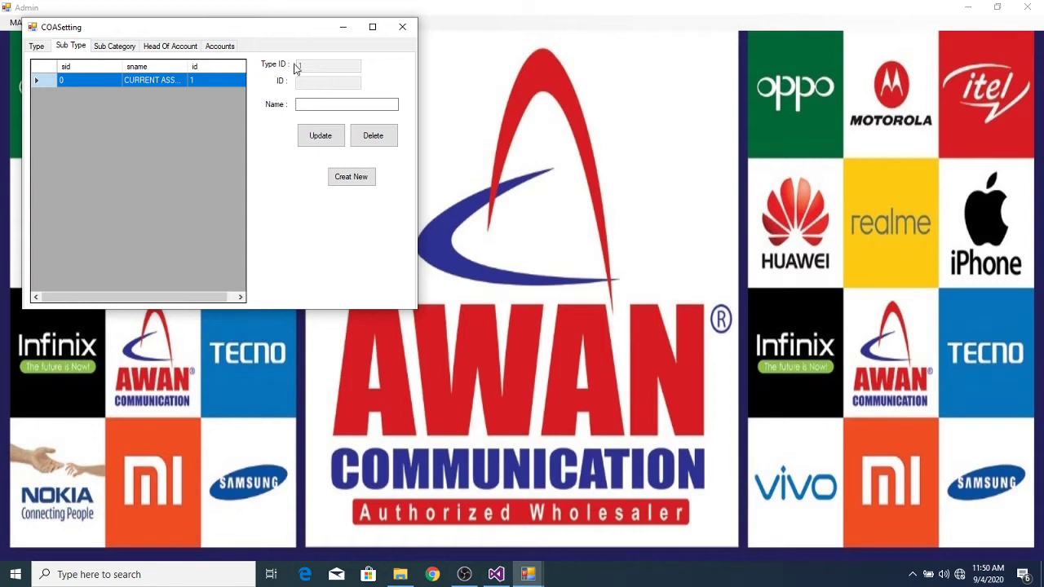
Step: Close Chart Of Account and open Installment > Customer Information
click(403, 29)
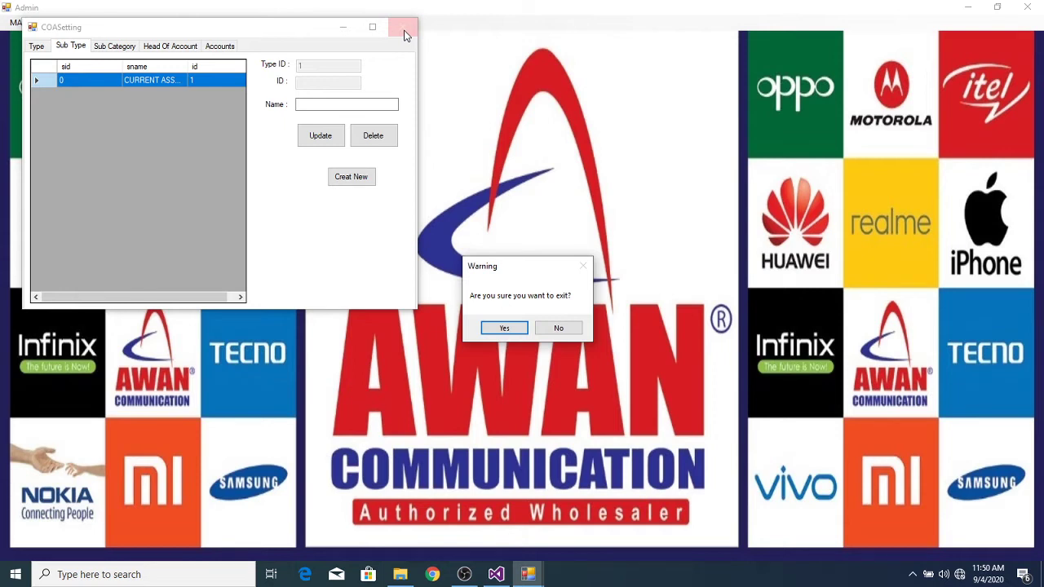
click(507, 327)
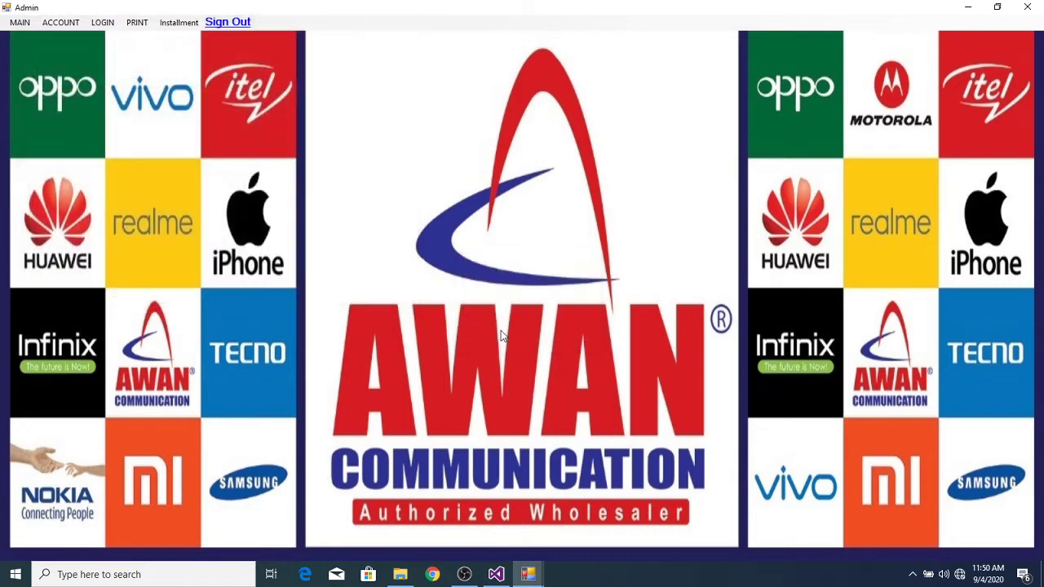
click(65, 23)
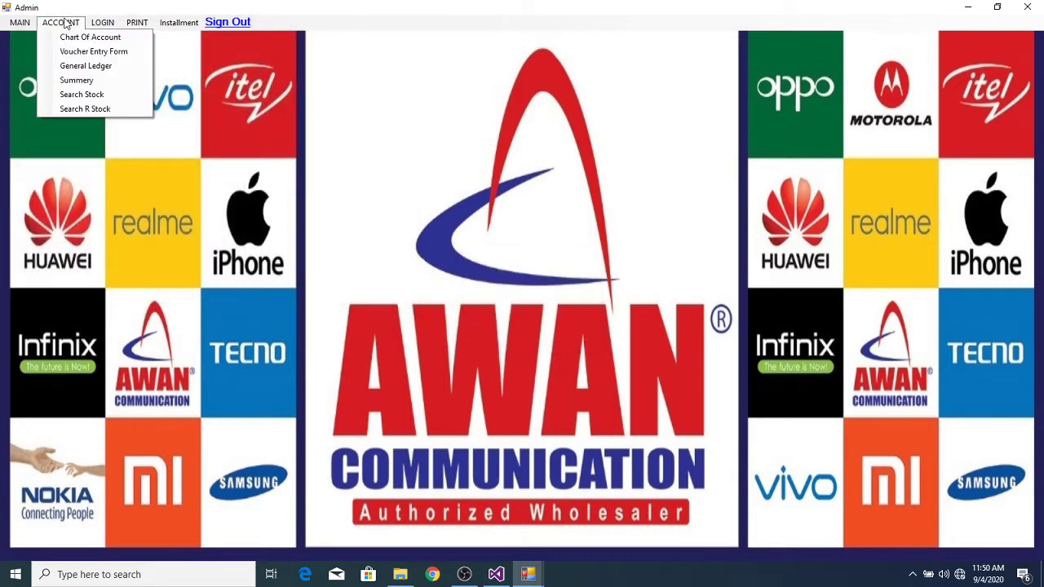
click(173, 24)
click(189, 35)
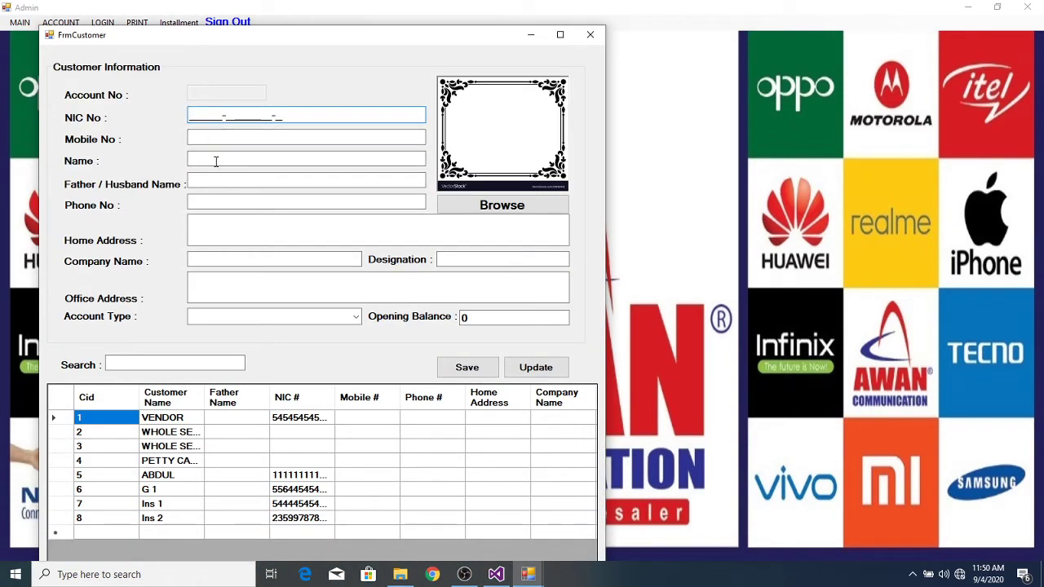
Step: Add a Vendor-type account named VENDOR 2, save it, and close the customer form
click(216, 160)
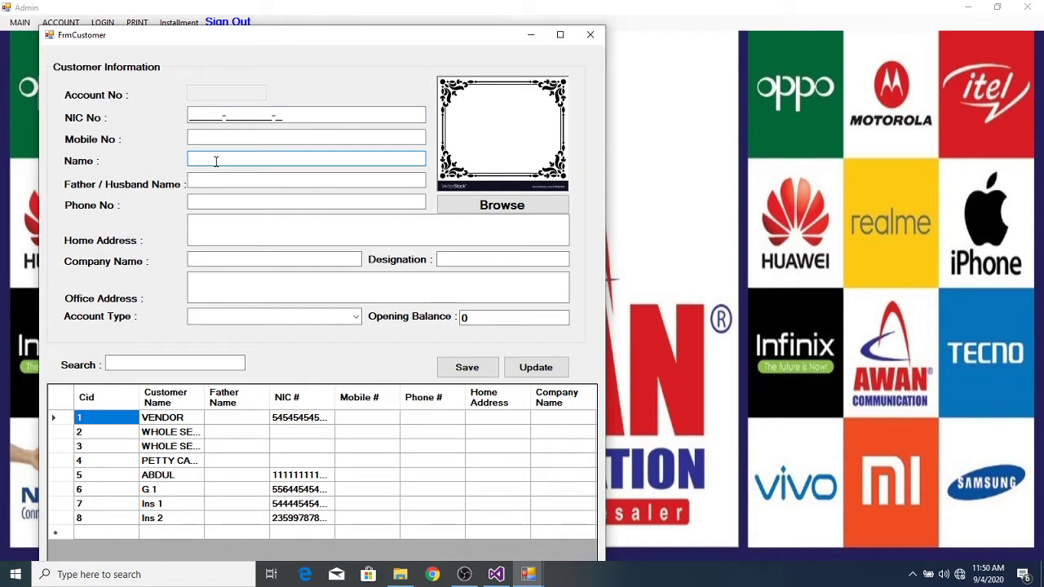
text(VENDOR 2)
click(355, 318)
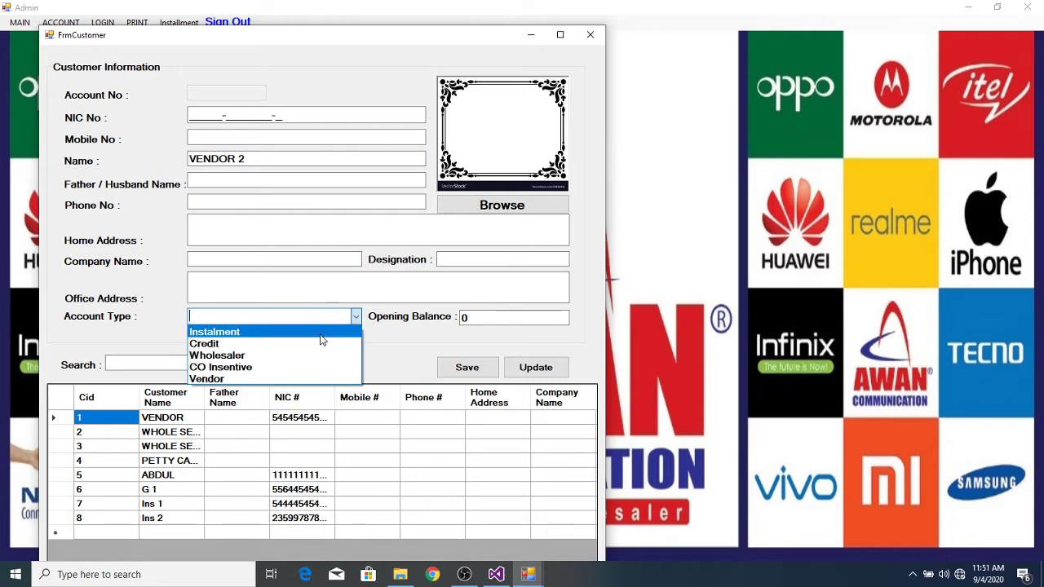
click(297, 378)
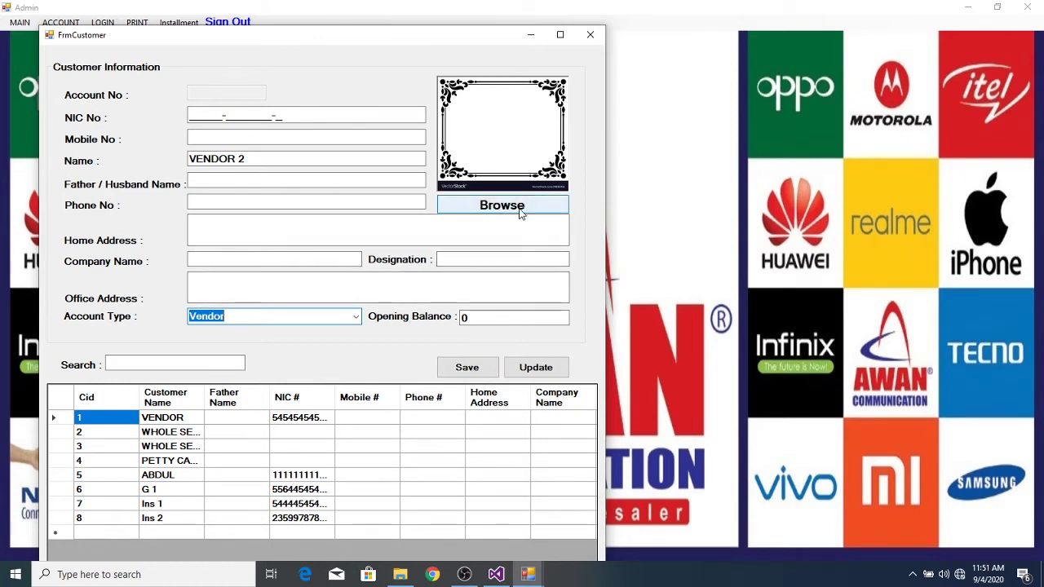
click(466, 370)
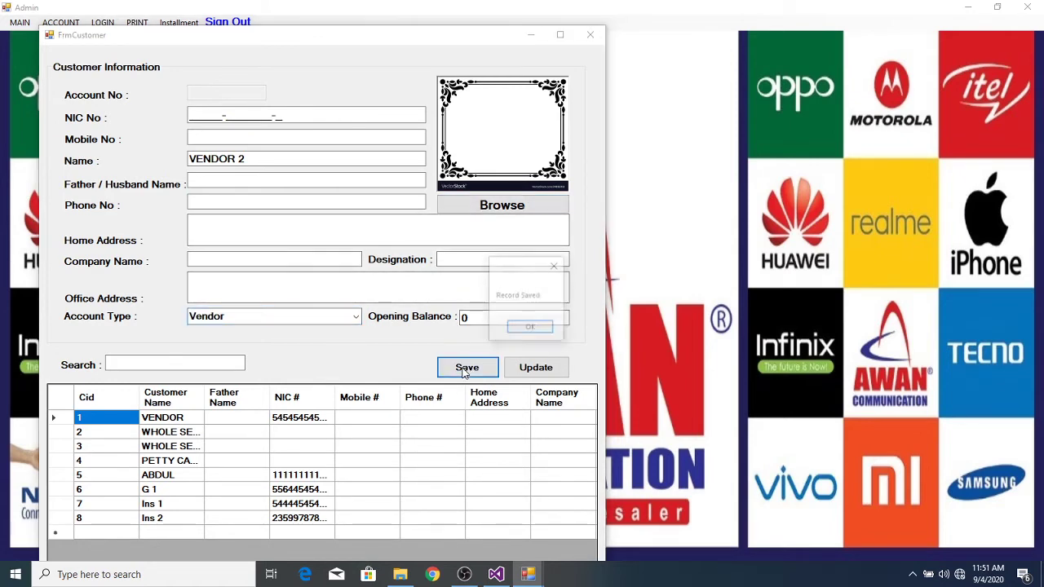
click(530, 328)
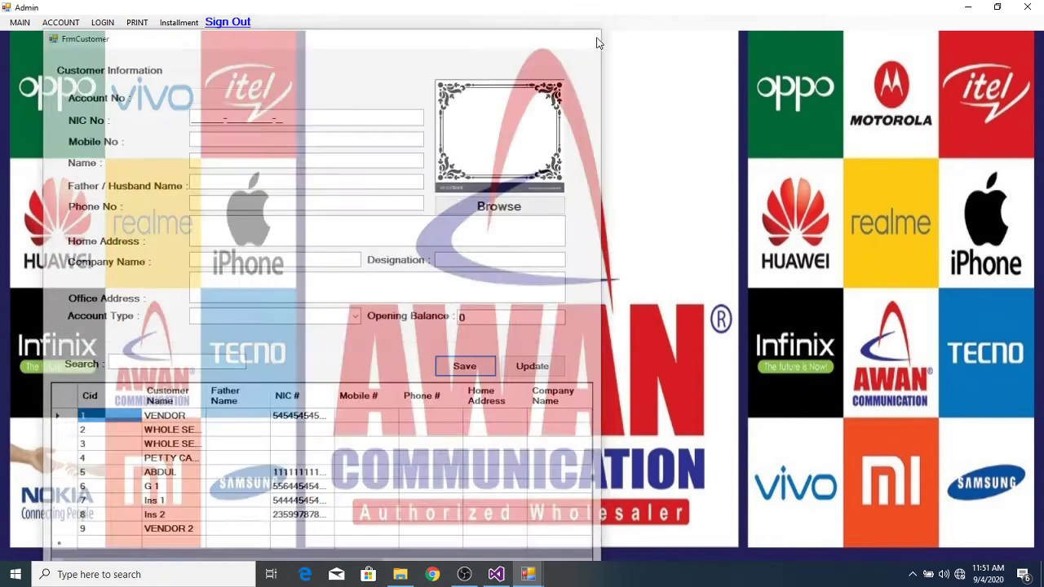
click(590, 34)
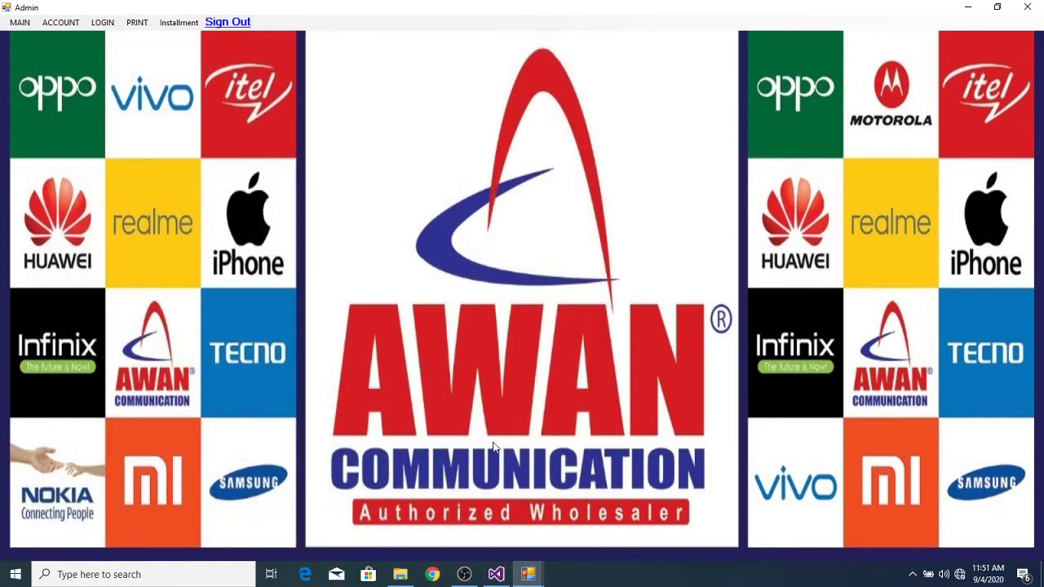
Step: In the stock entry window, choose VENDOR 2 as the Samsung C5 item's vendor
mouse_move(529, 571)
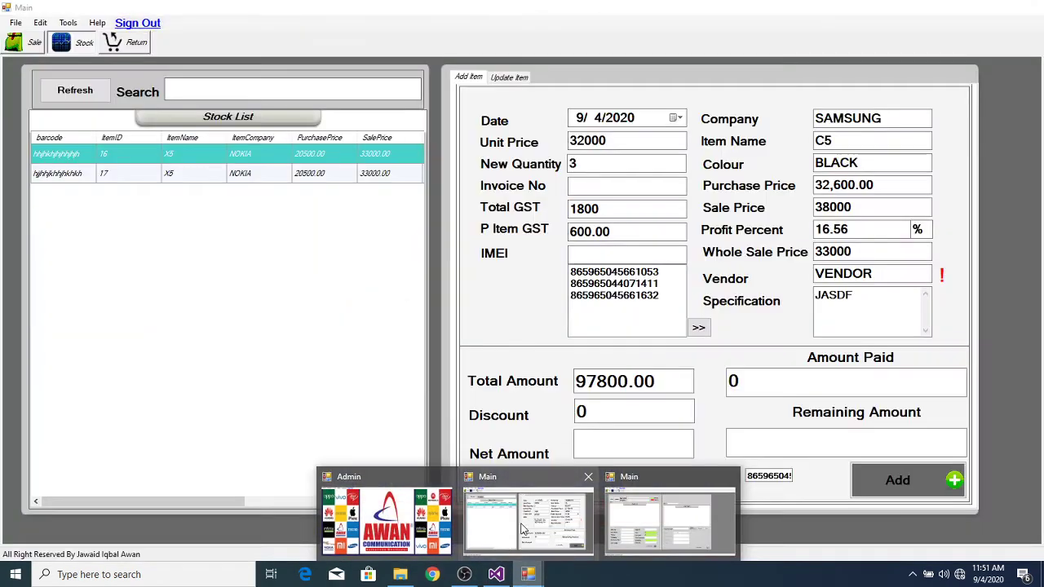
click(523, 530)
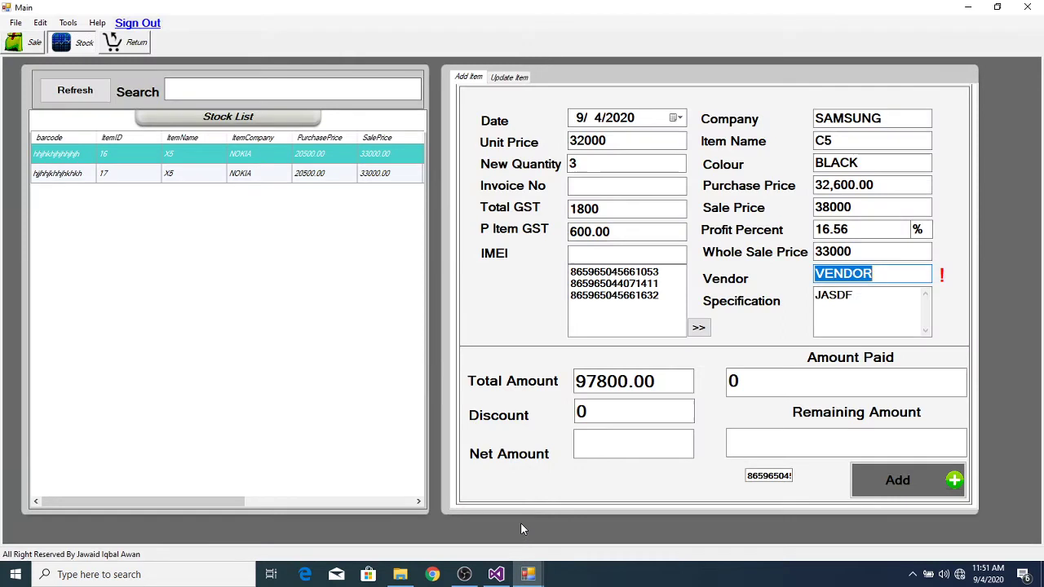
click(909, 276)
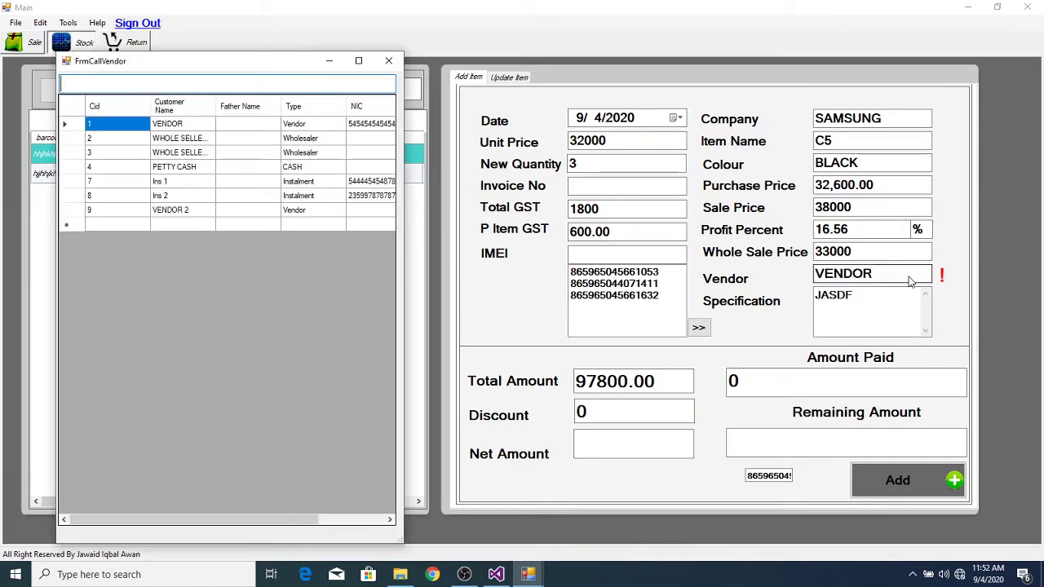
double_click(184, 211)
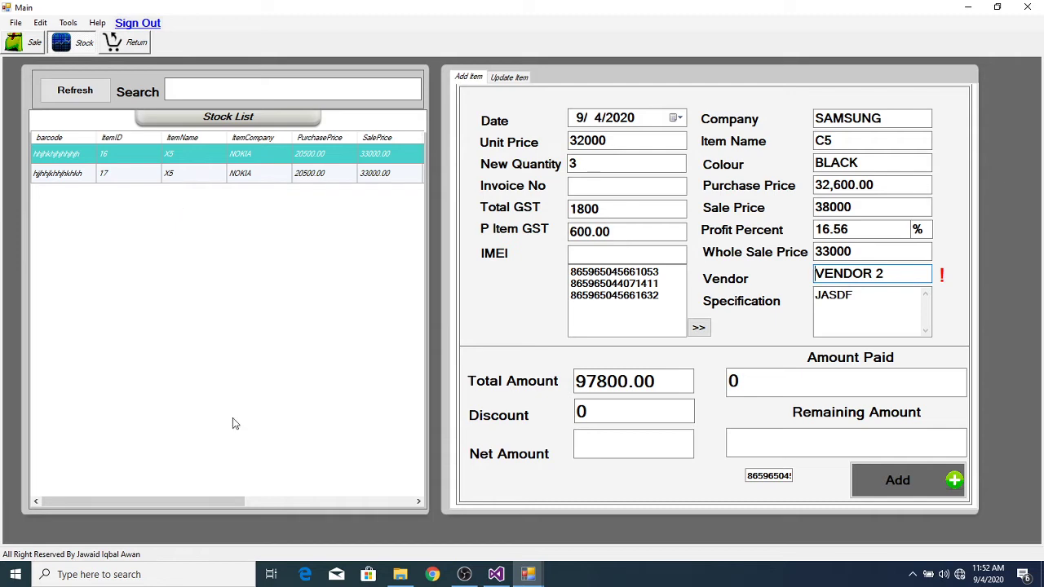
Step: Reopen Installment > Customer Information from the Admin window
click(527, 574)
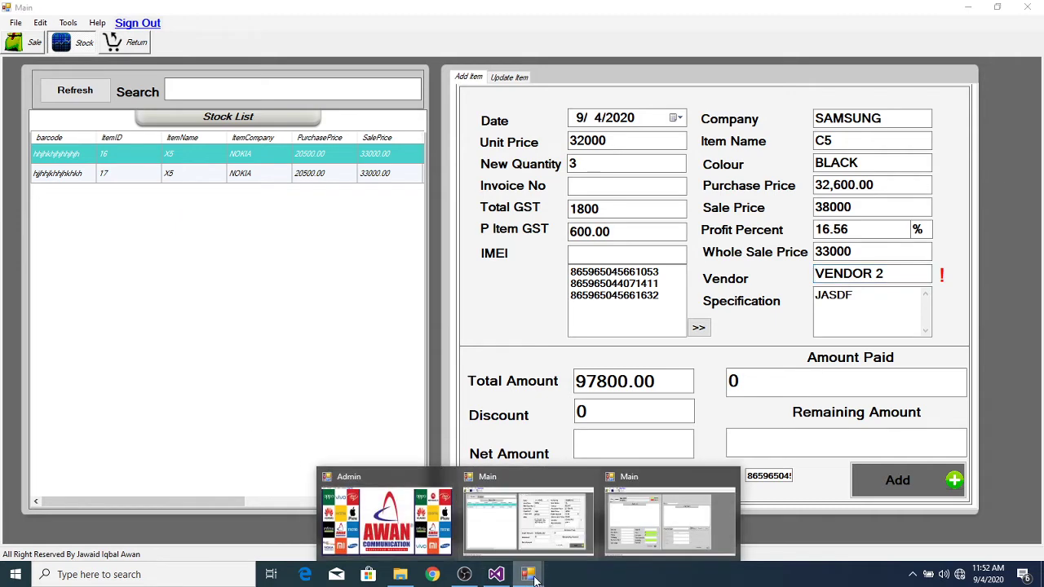
click(408, 534)
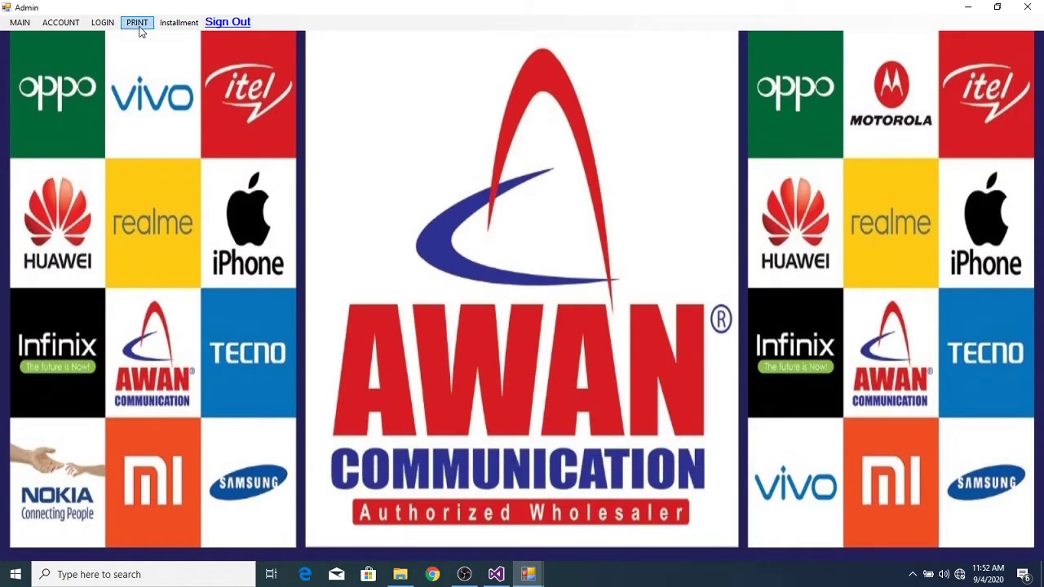
click(169, 25)
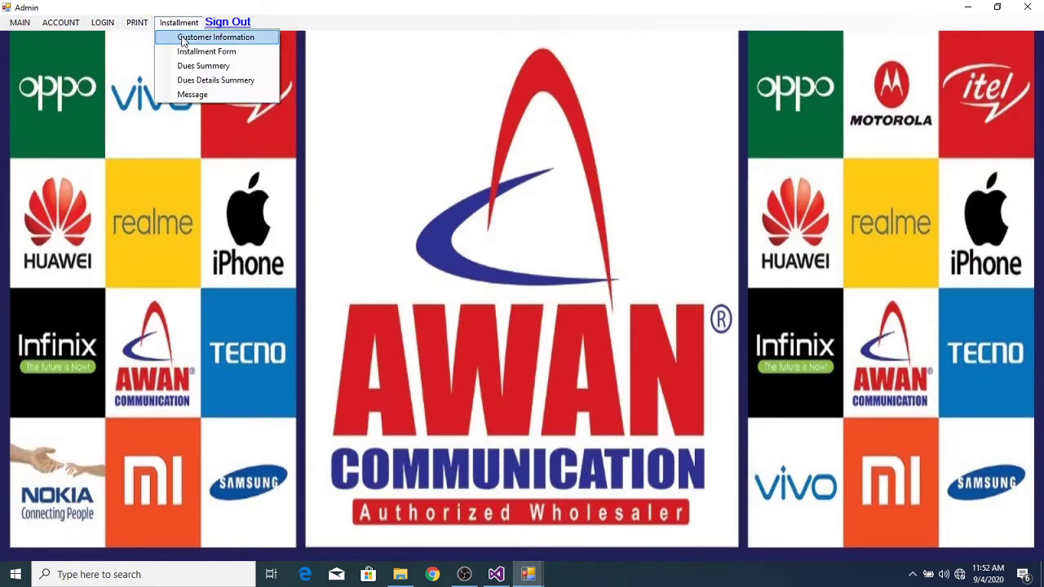
click(189, 38)
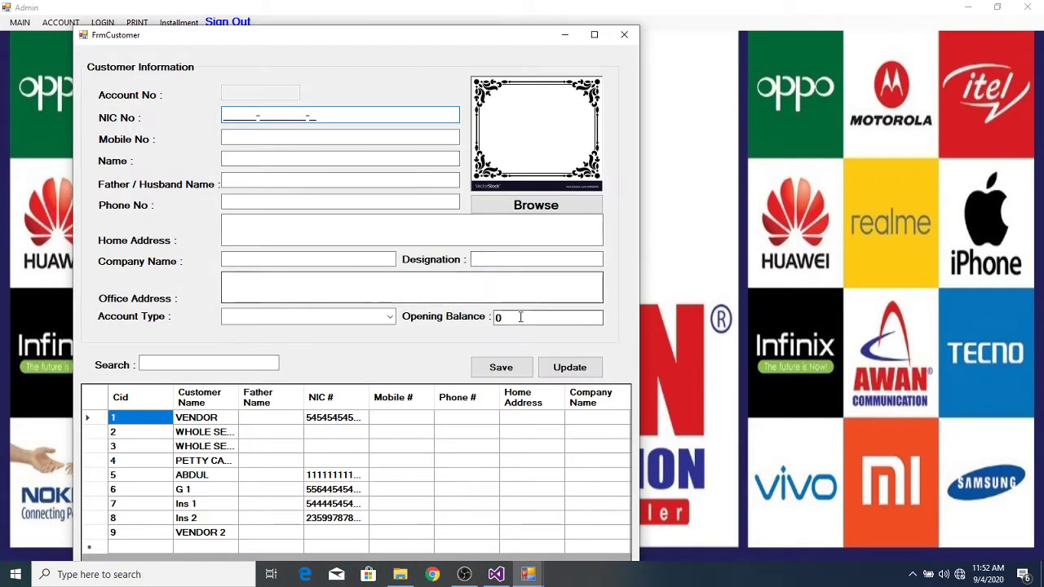
click(520, 317)
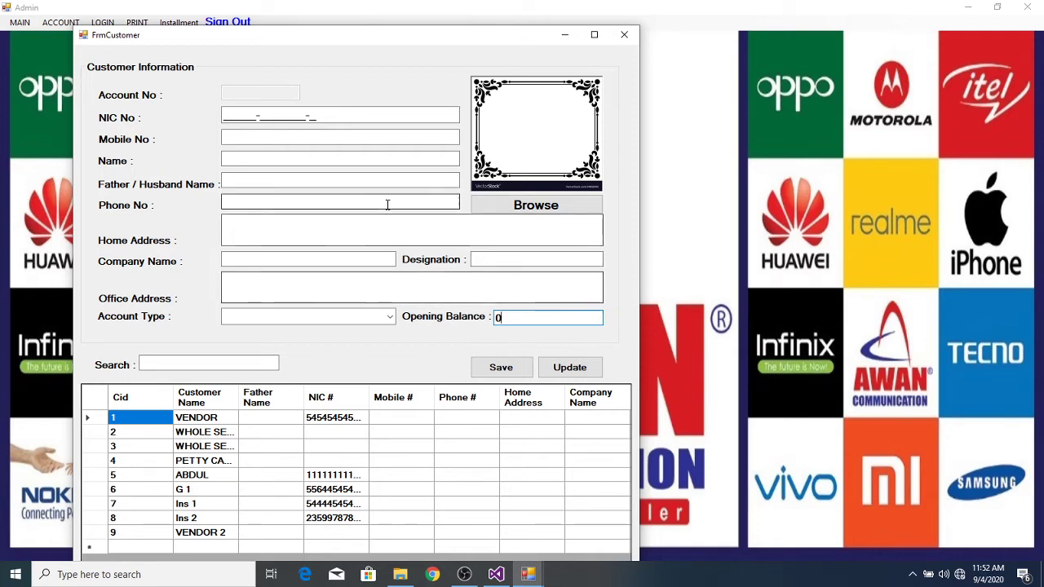
Step: Save account VENDOR 3, type Vendor, opening balance 5800, then close the customer form
click(280, 158)
text(VENDOR )
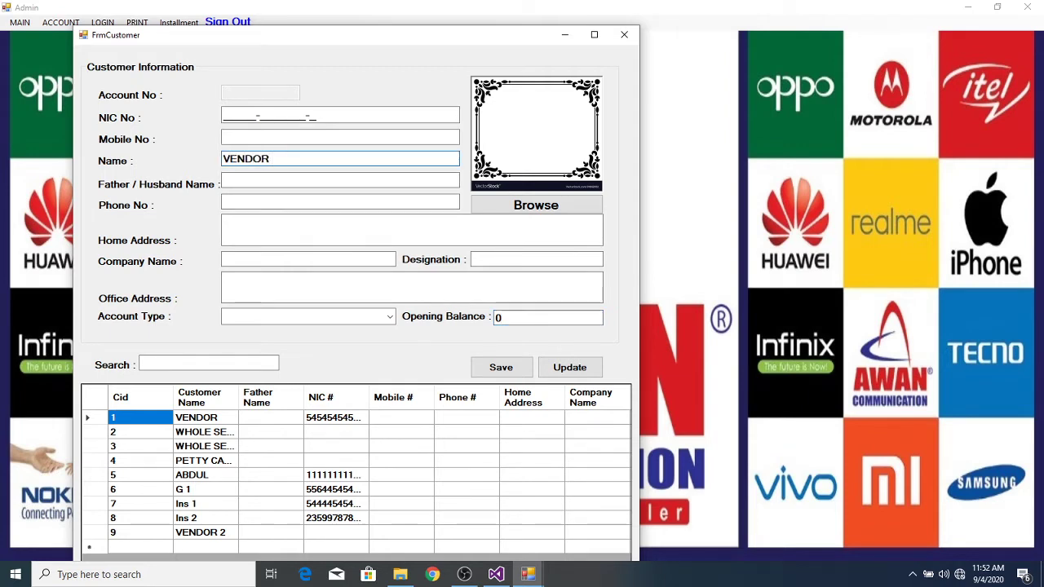
text(3)
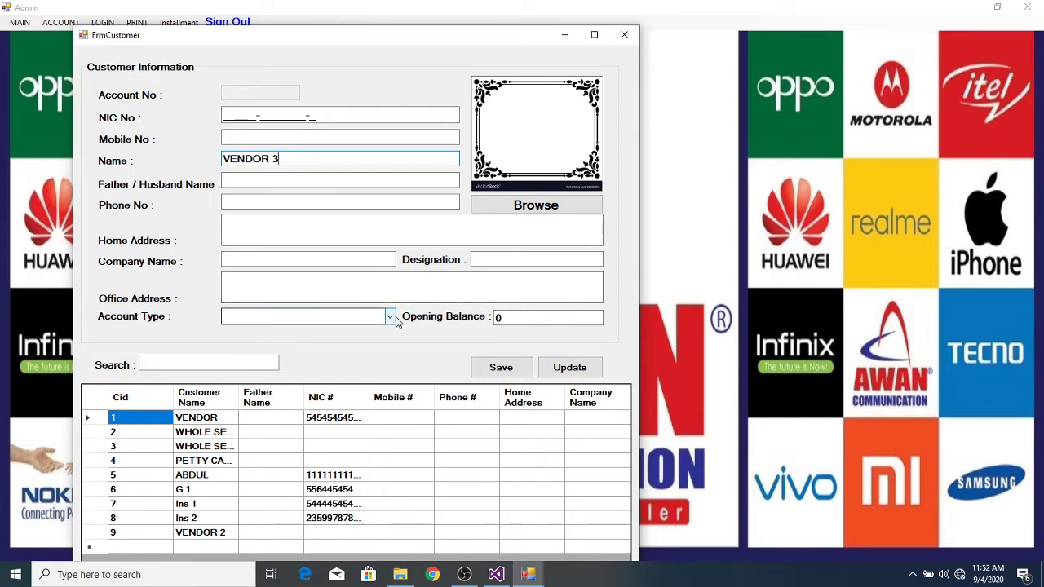
click(390, 316)
click(325, 379)
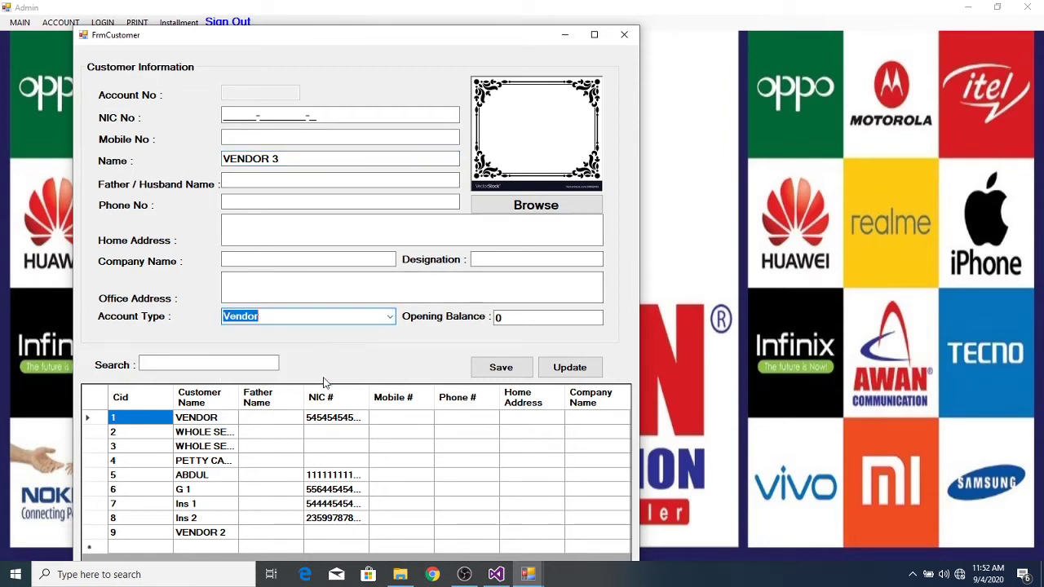
click(520, 318)
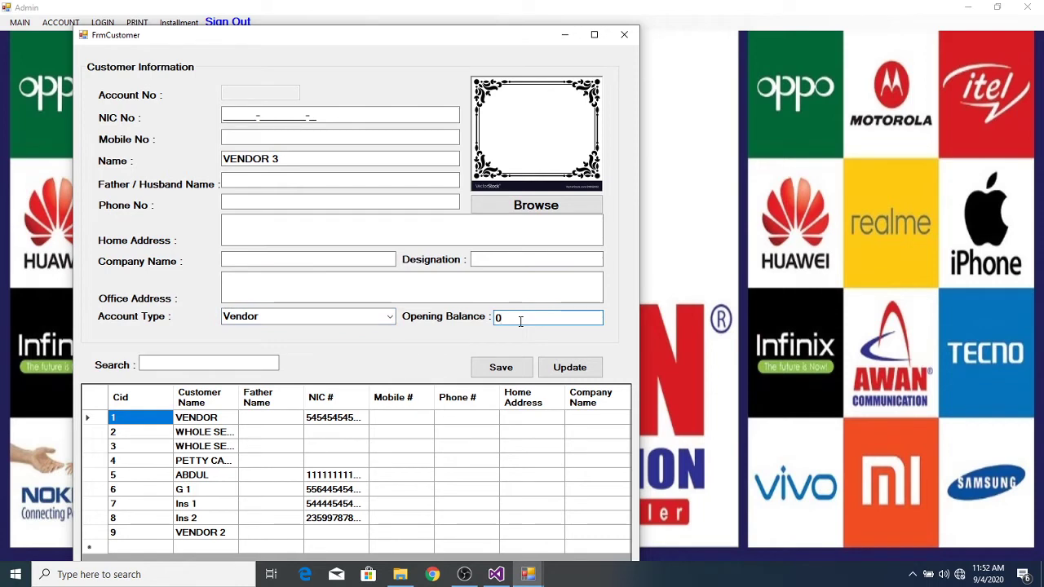
key(BackSpace)
text(5800)
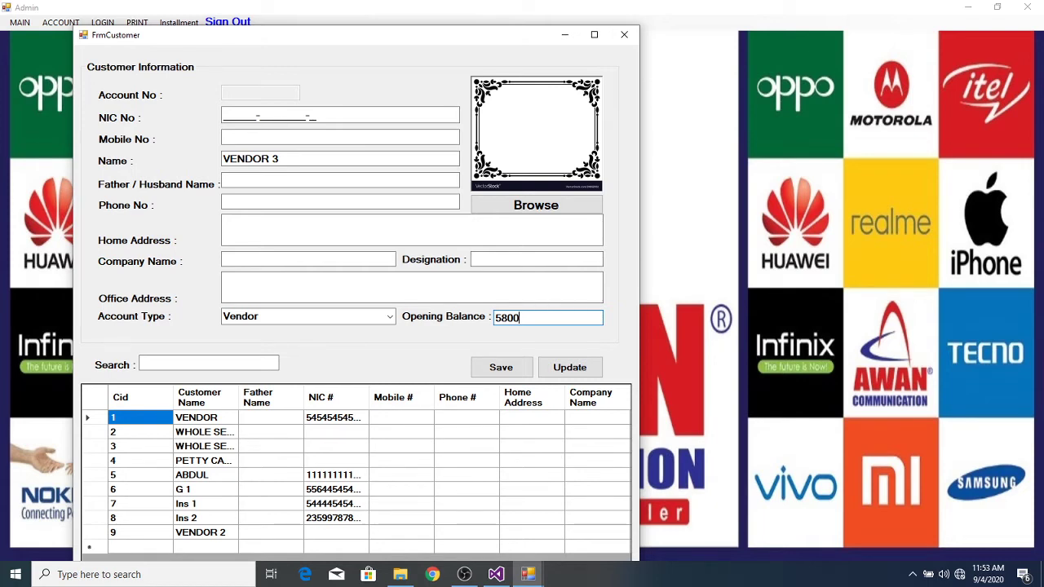
click(492, 369)
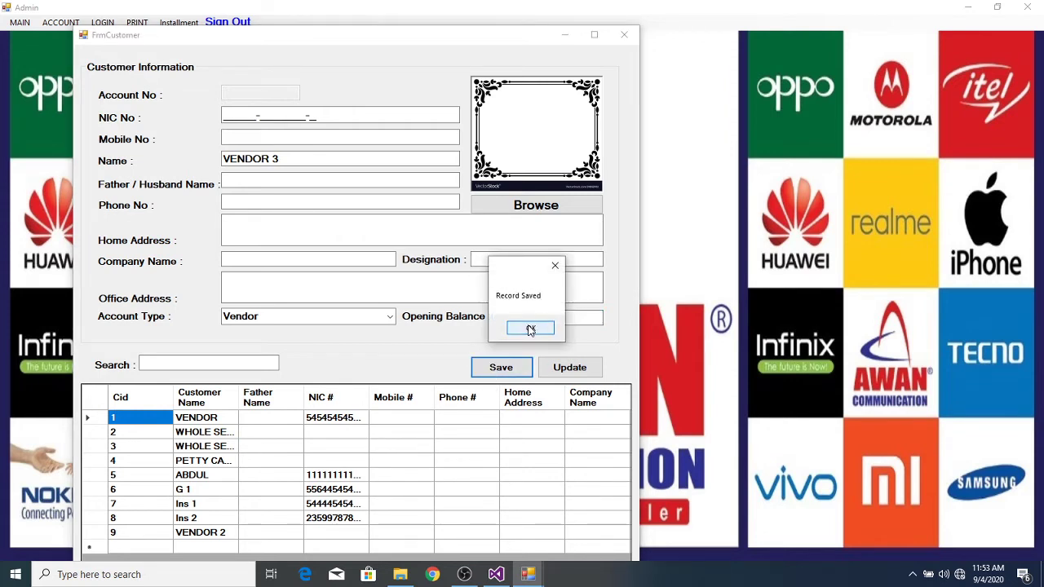
click(530, 329)
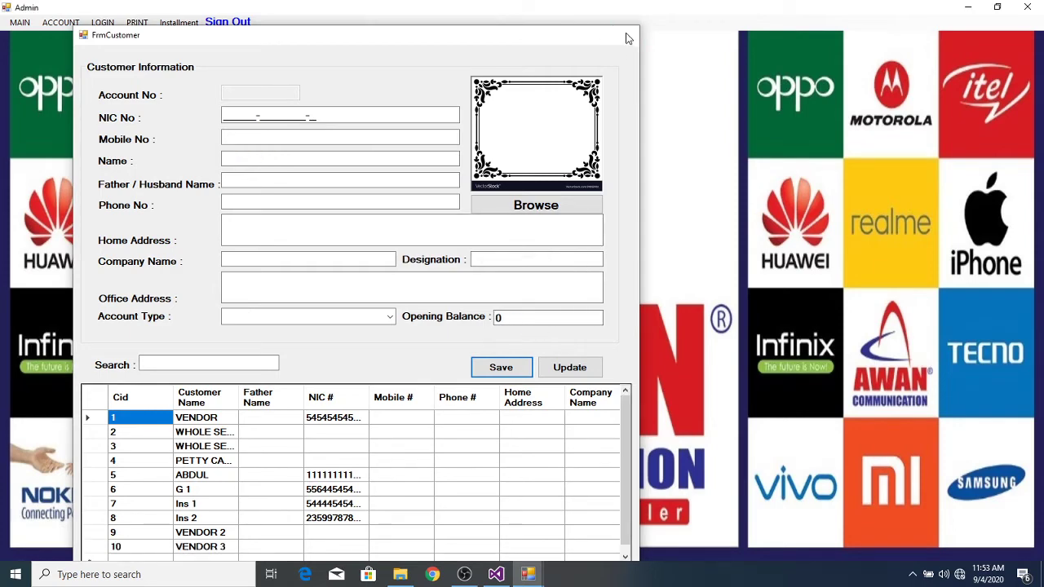
click(628, 39)
Step: In the Main stock window, change the vendor to VENDOR 3
mouse_move(530, 576)
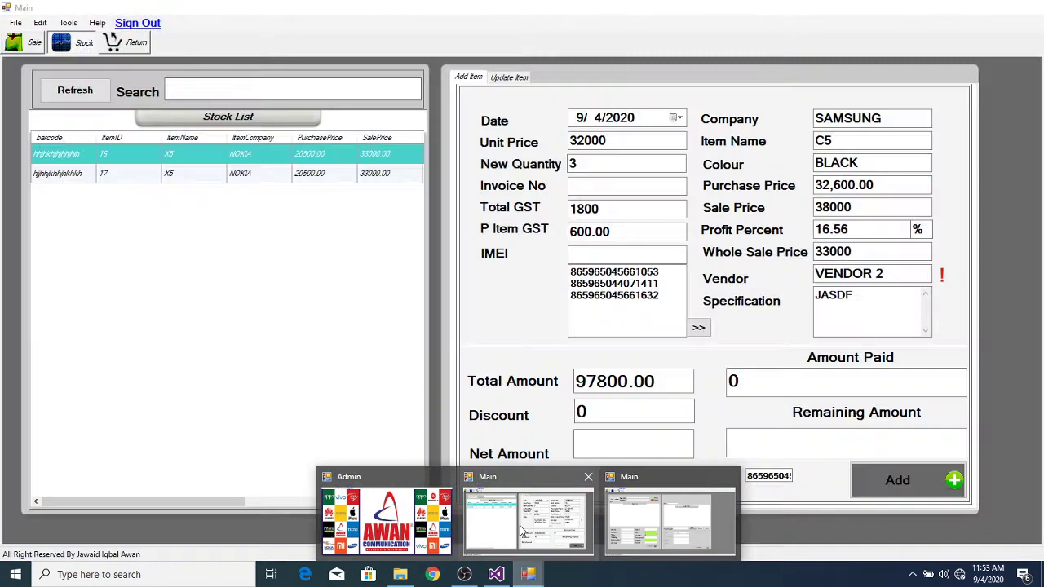
click(519, 525)
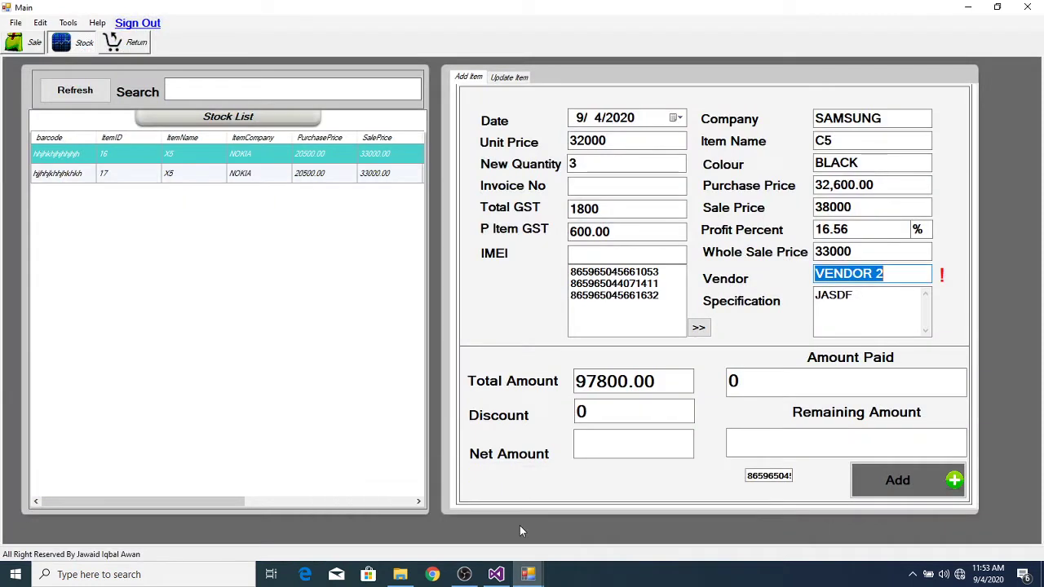
double_click(917, 276)
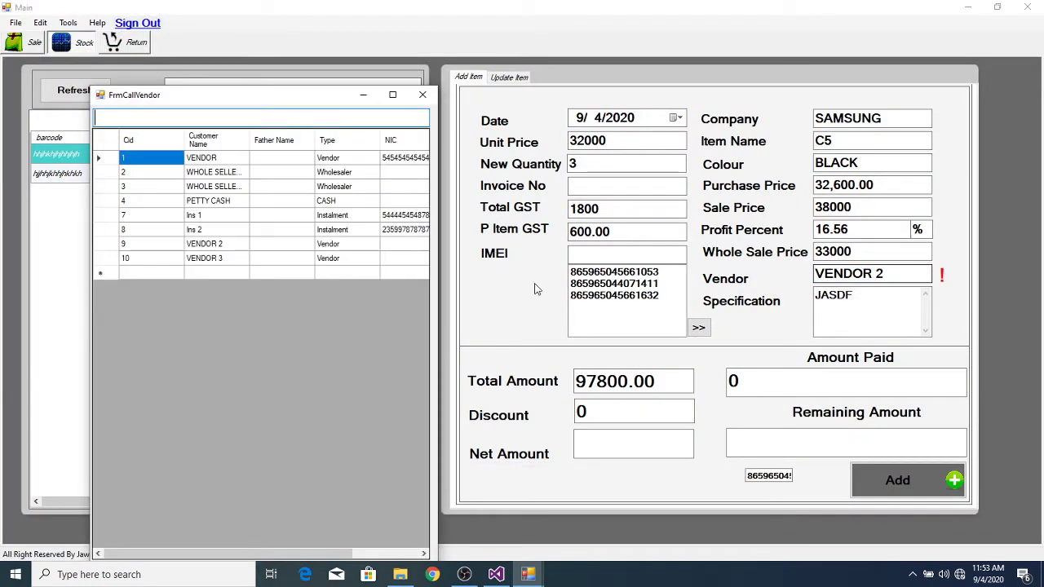
double_click(203, 259)
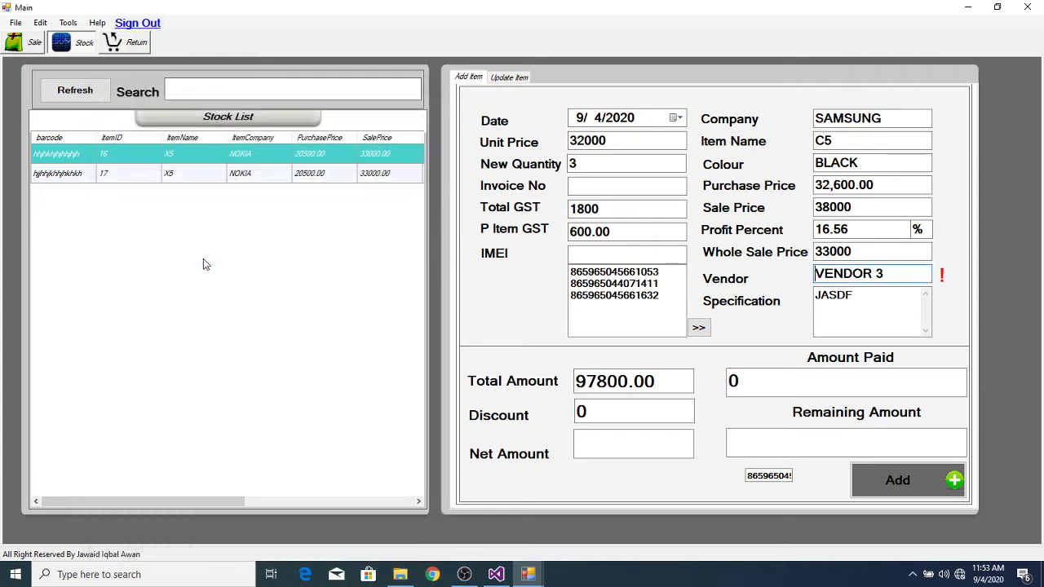
Step: Enter discount 800 and amount paid 40000, then add the three phones to stock
click(603, 419)
key(BackSpace)
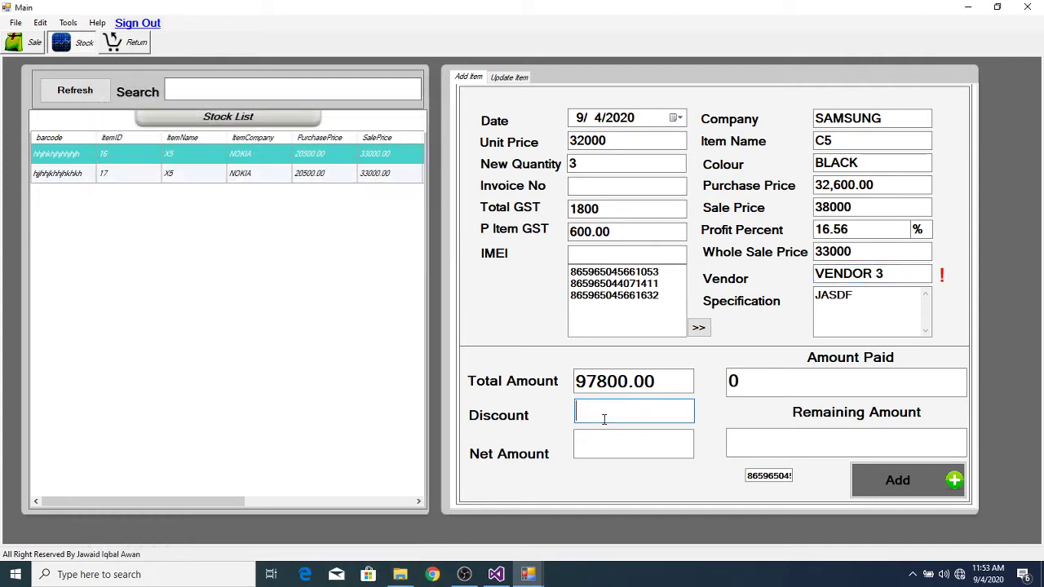
text(800)
key(Tab)
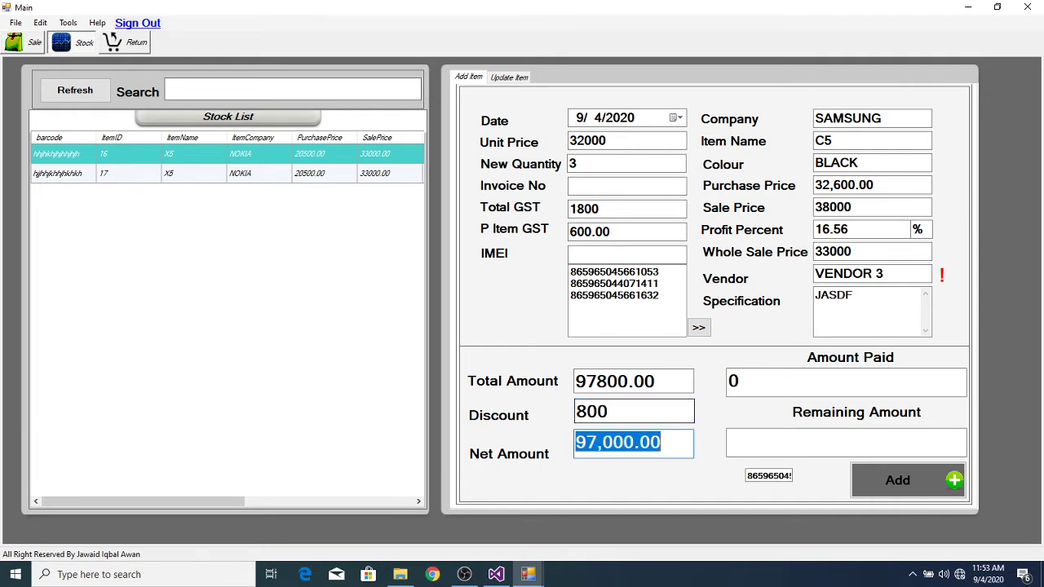
key(Tab)
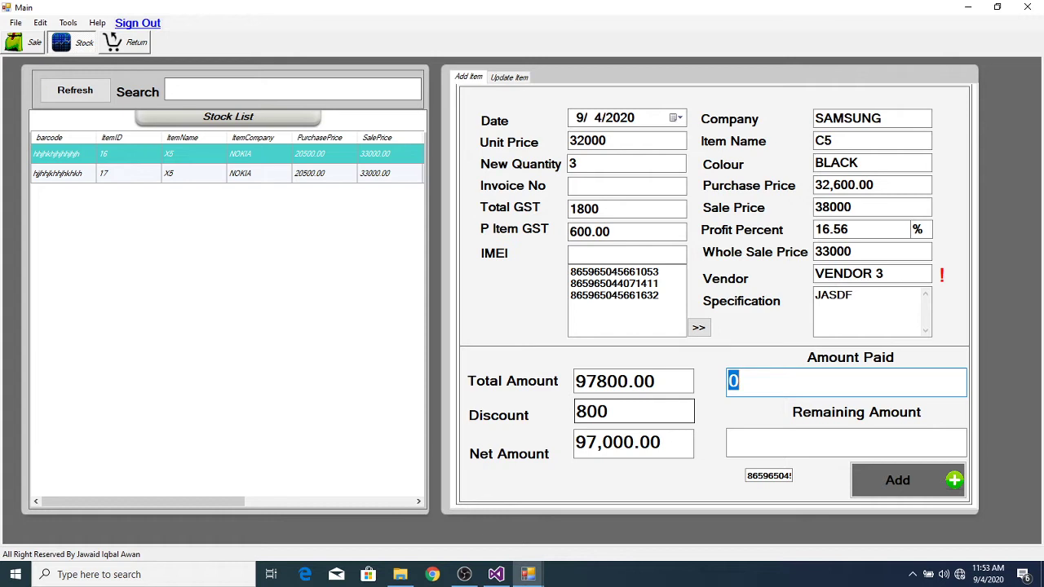
text(40000)
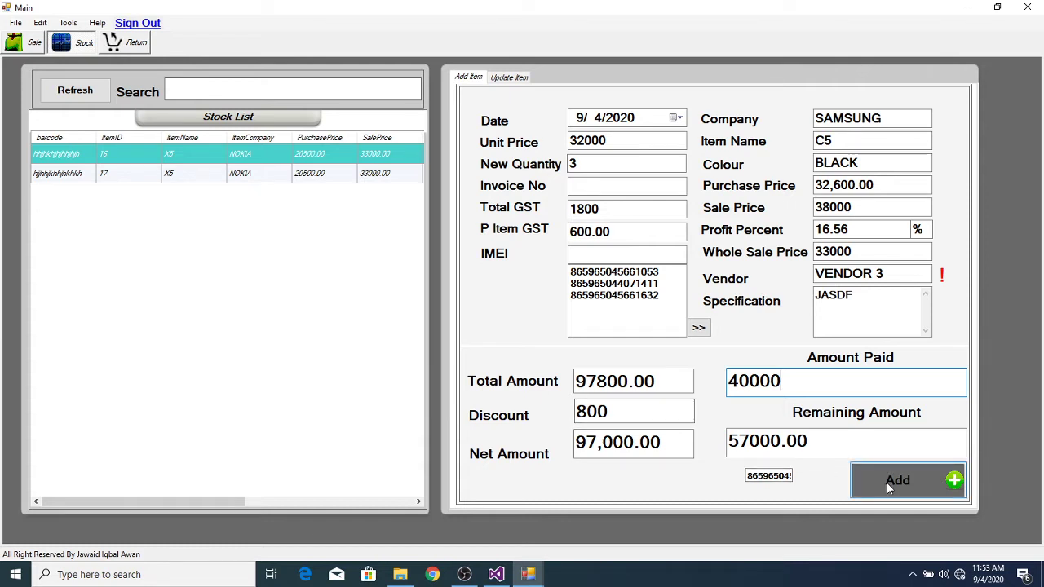
click(886, 482)
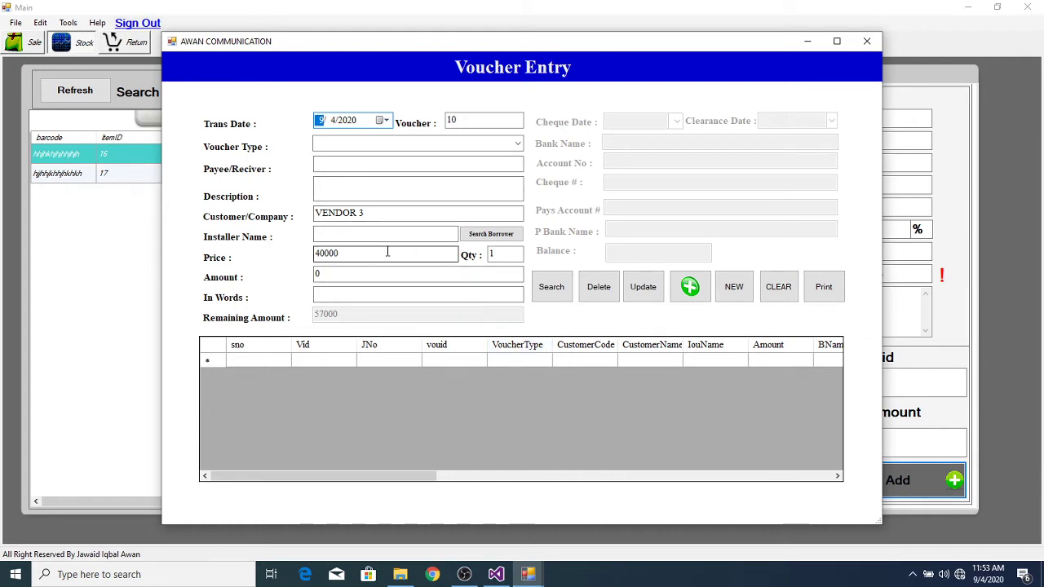
Step: Save cash payment voucher CPV-N-0070 for VENDOR 3 at Rs 40,000 and close Voucher Entry
click(517, 143)
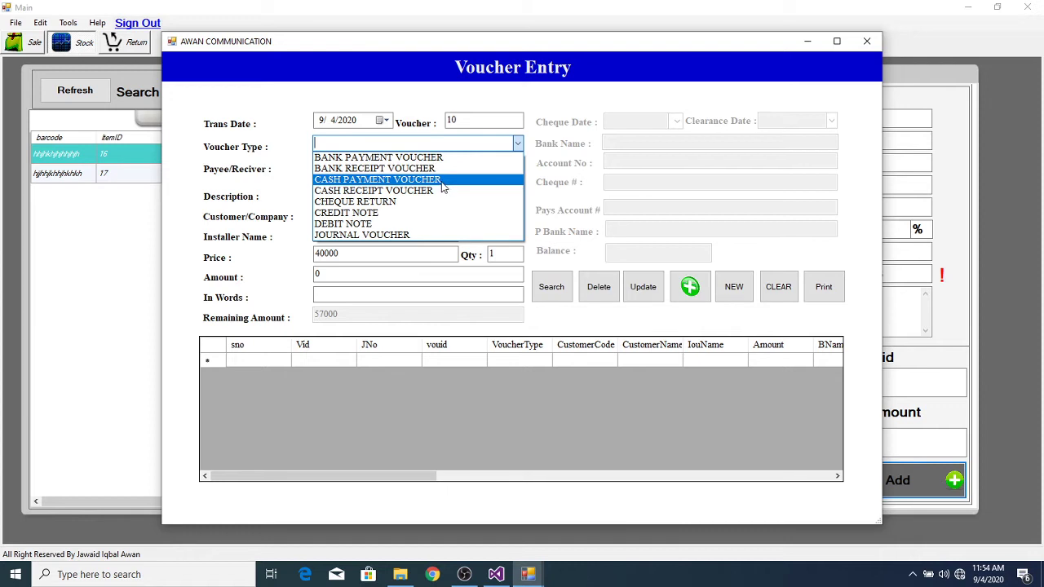
click(443, 179)
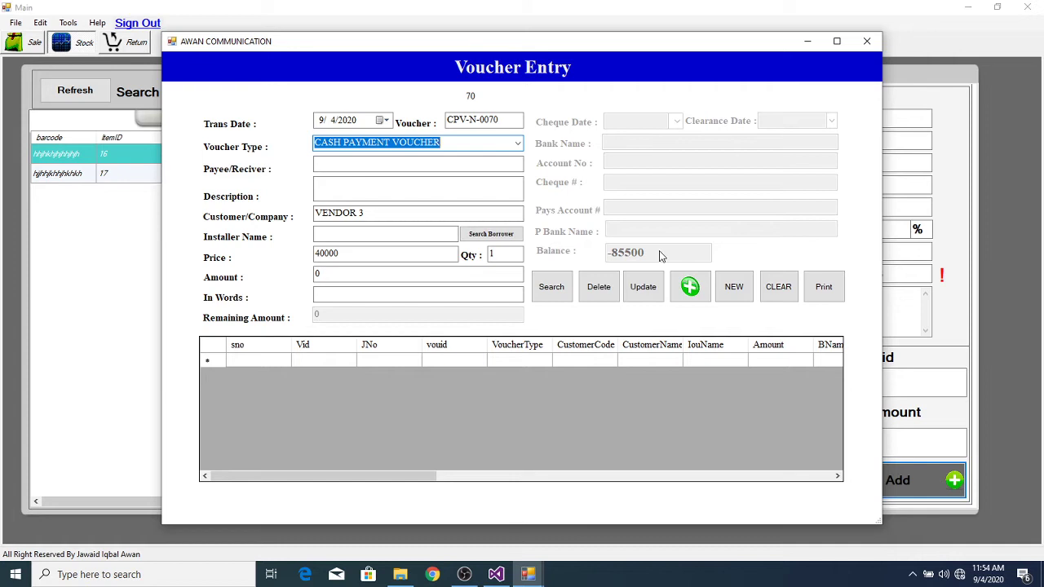
key(Tab)
key(Tab)
key(Tab)
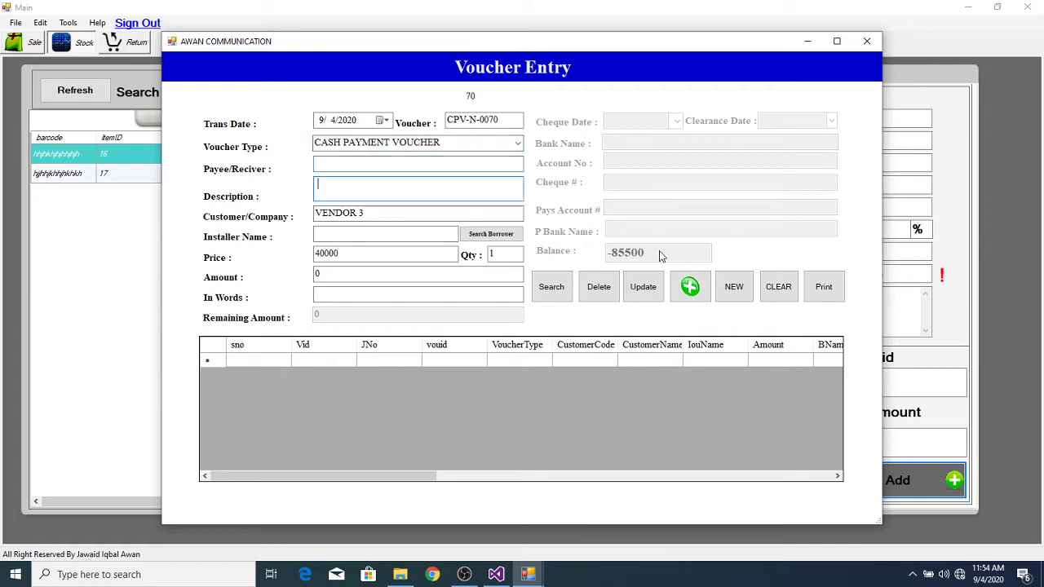
key(Tab)
key(Tab)
key(Tab)
key(Tab)
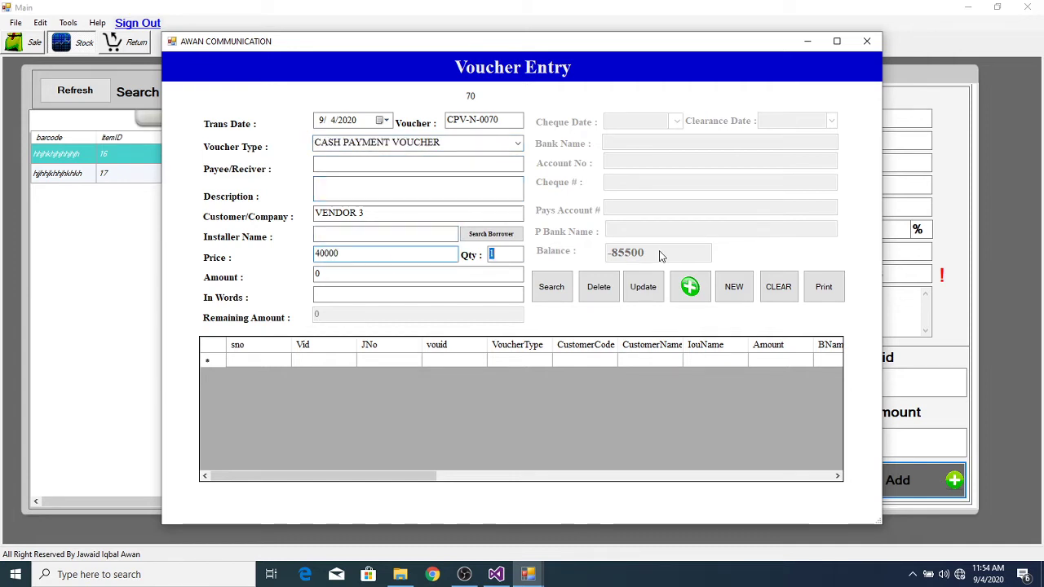
key(Tab)
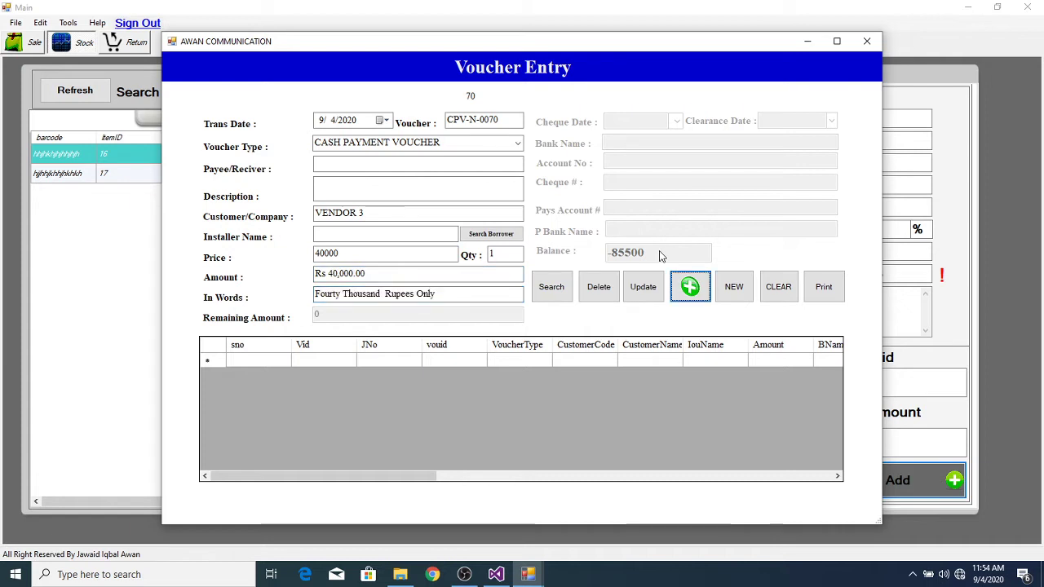
key(Return)
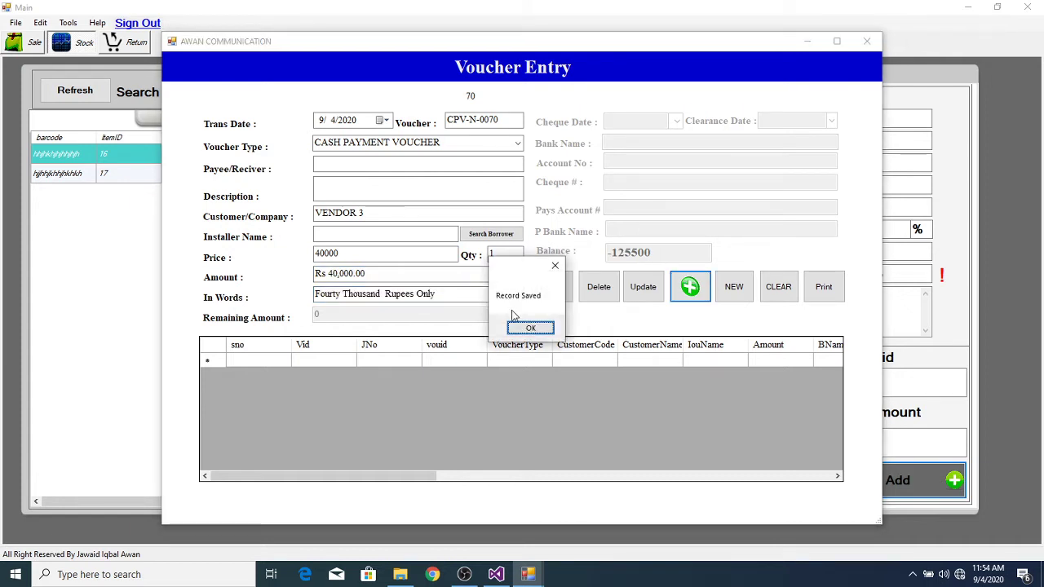
click(527, 330)
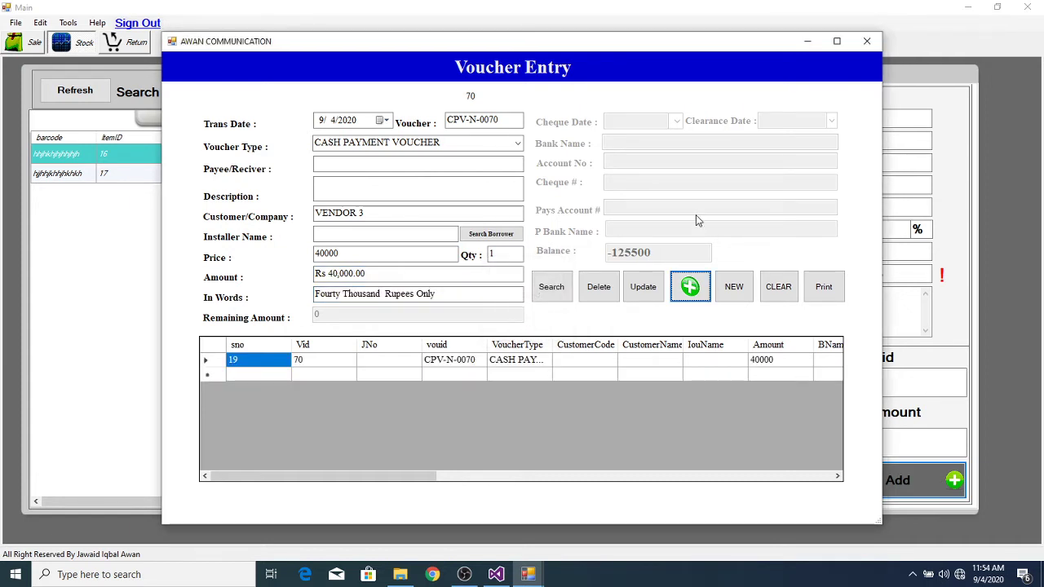
click(867, 49)
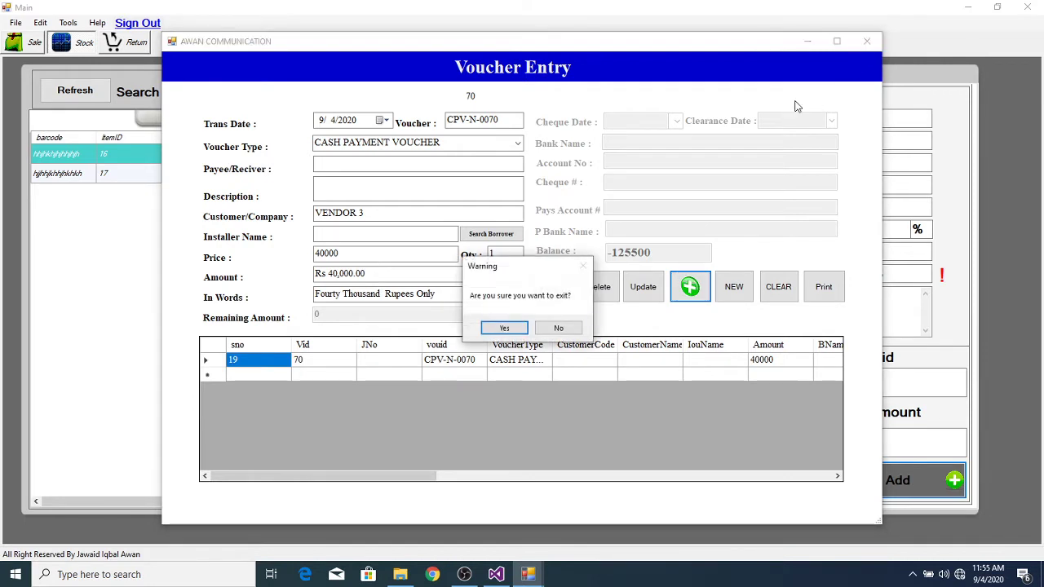
Step: Confirm exiting Voucher Entry and return to the Admin window
click(502, 326)
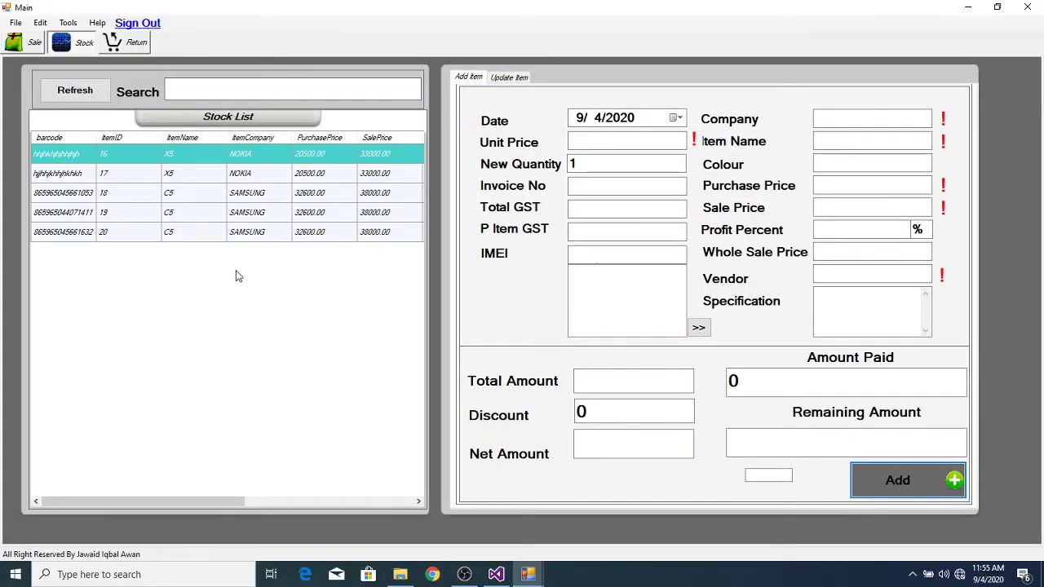
mouse_move(527, 574)
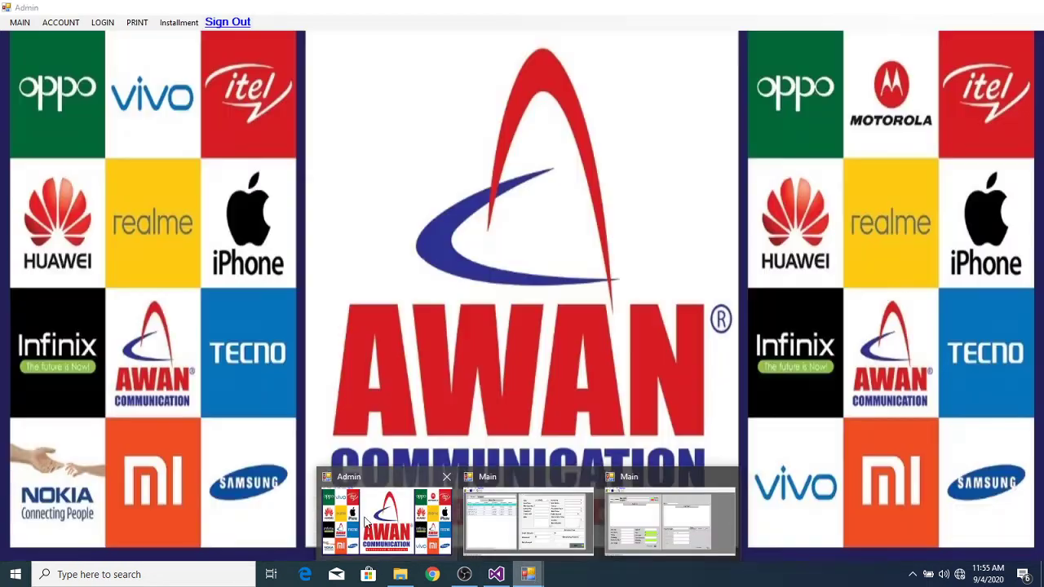
click(367, 522)
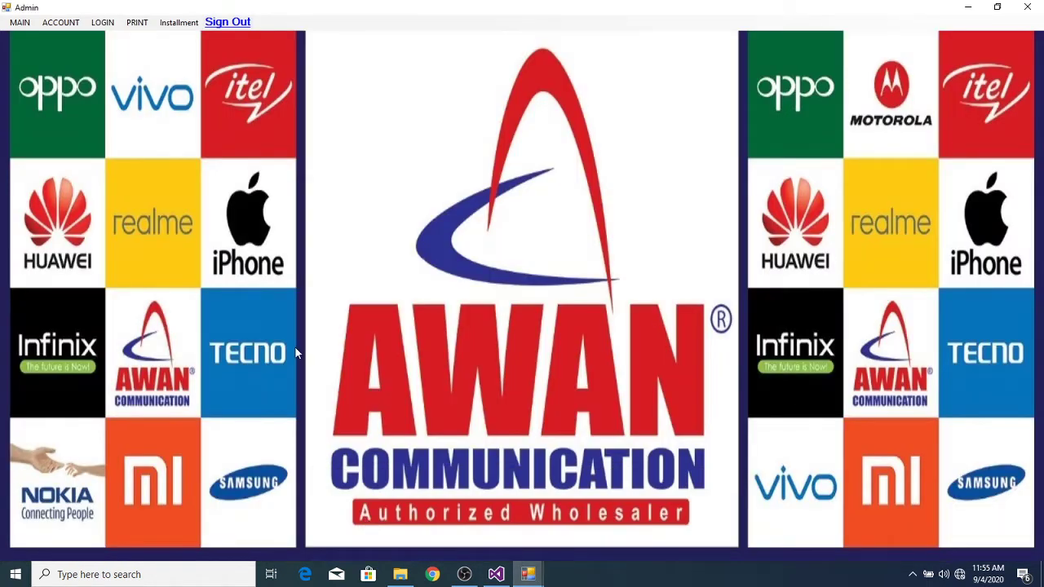
Step: Generate the General Ledger for VENDOR 3, showing the CPV-N-0070 debit of 40000
click(54, 28)
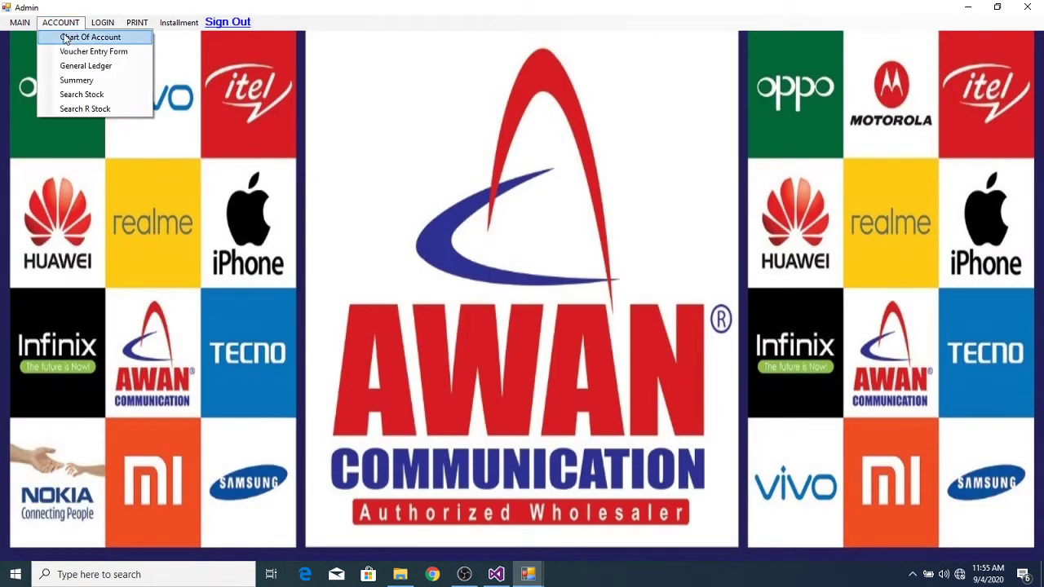
click(90, 67)
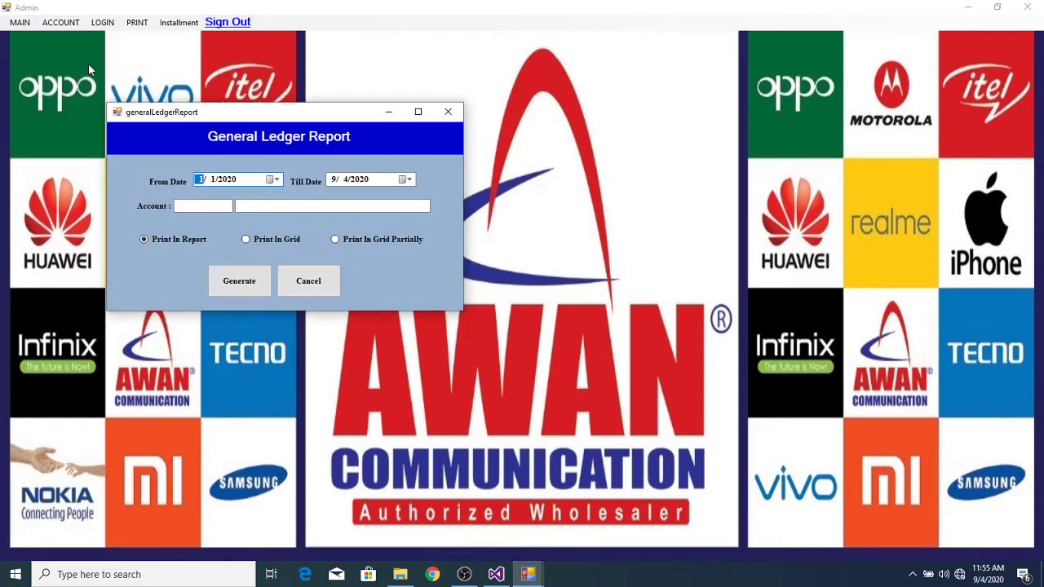
double_click(327, 205)
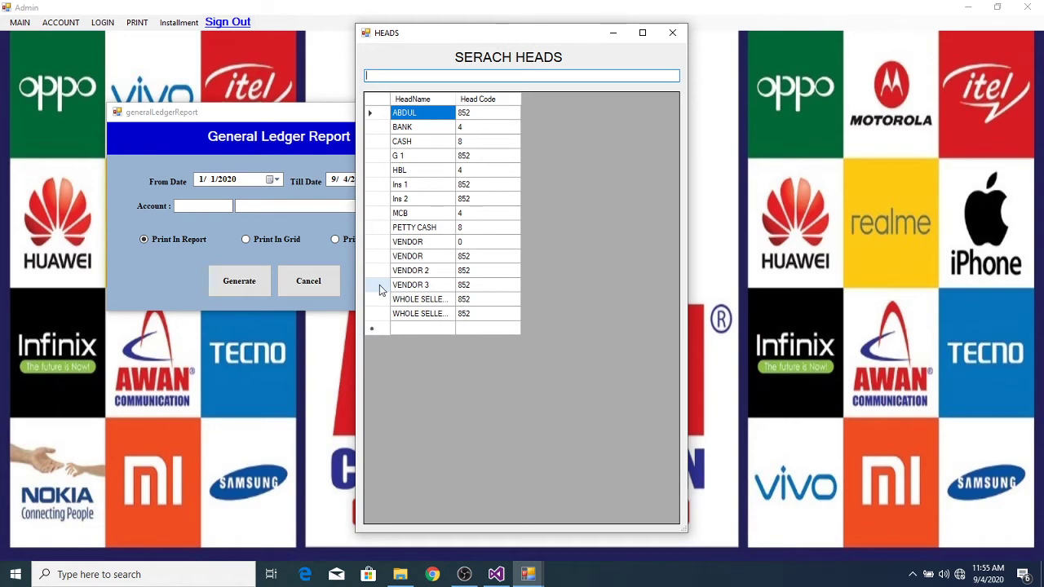
double_click(379, 285)
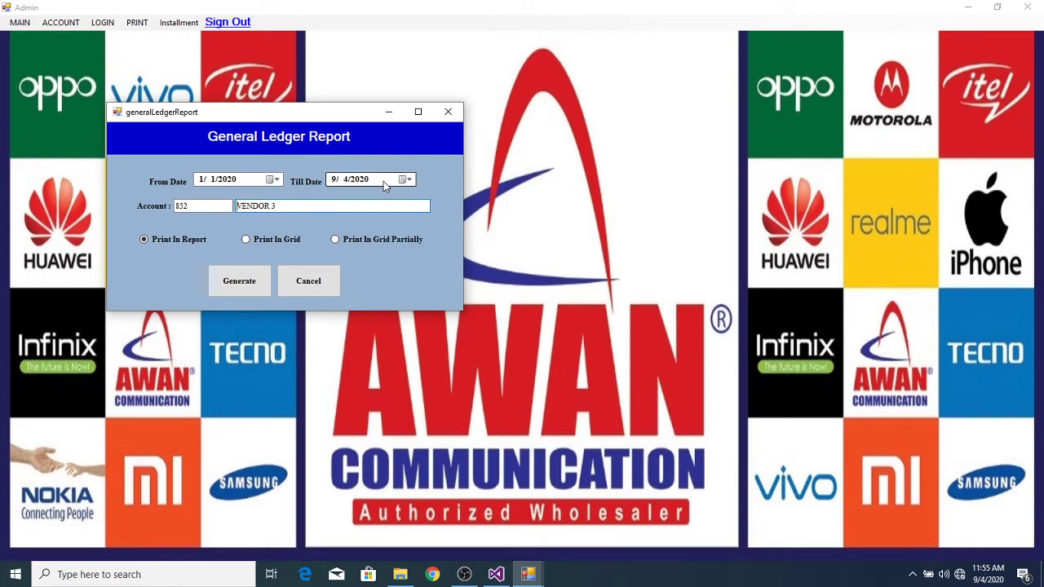
click(256, 285)
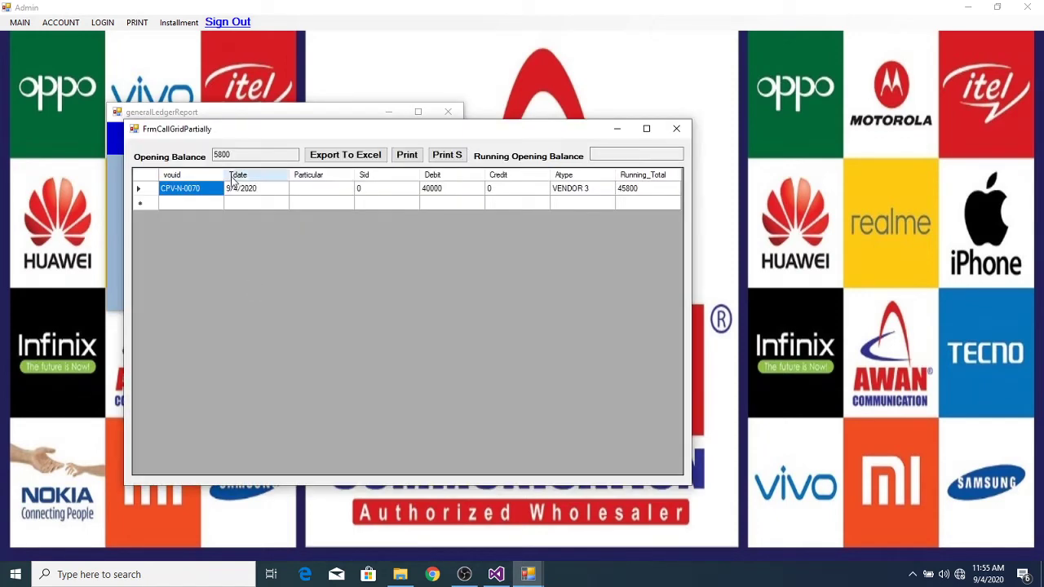
Step: Check the 5800 opening balance and print VENDOR 3's ledger as a Statement Of Account
click(240, 156)
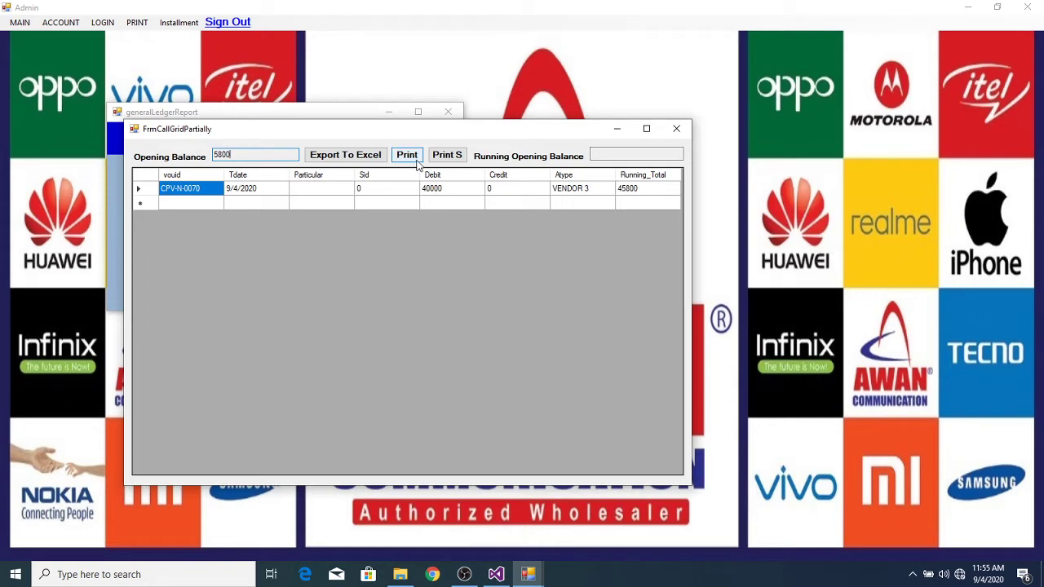
click(407, 155)
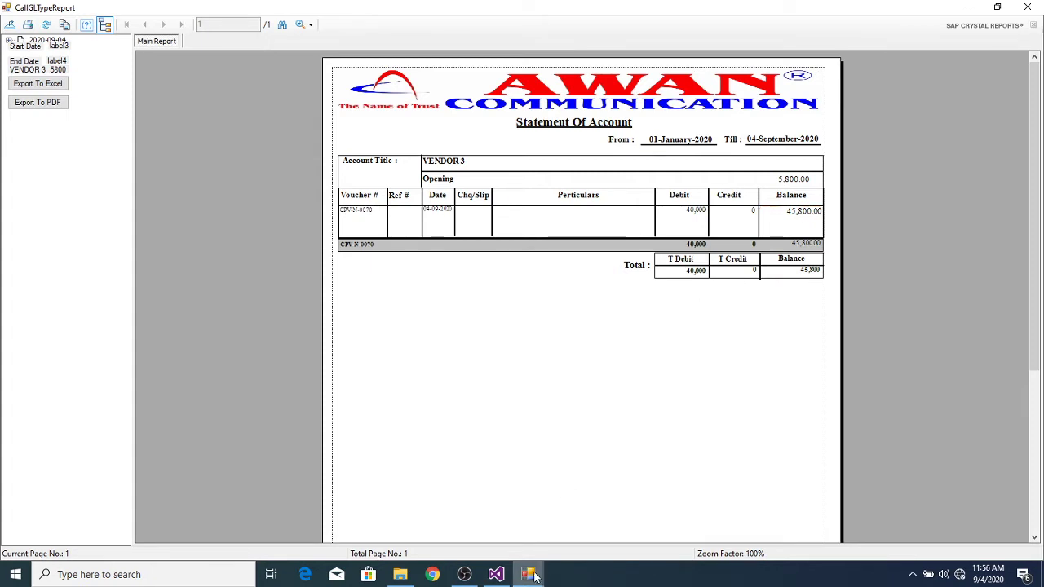
mouse_move(534, 575)
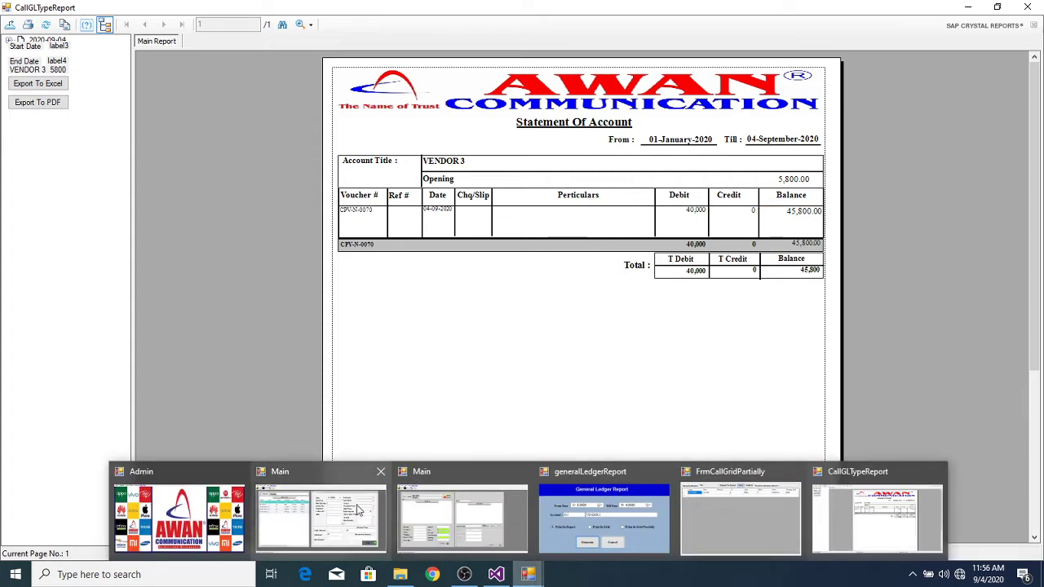
mouse_move(353, 522)
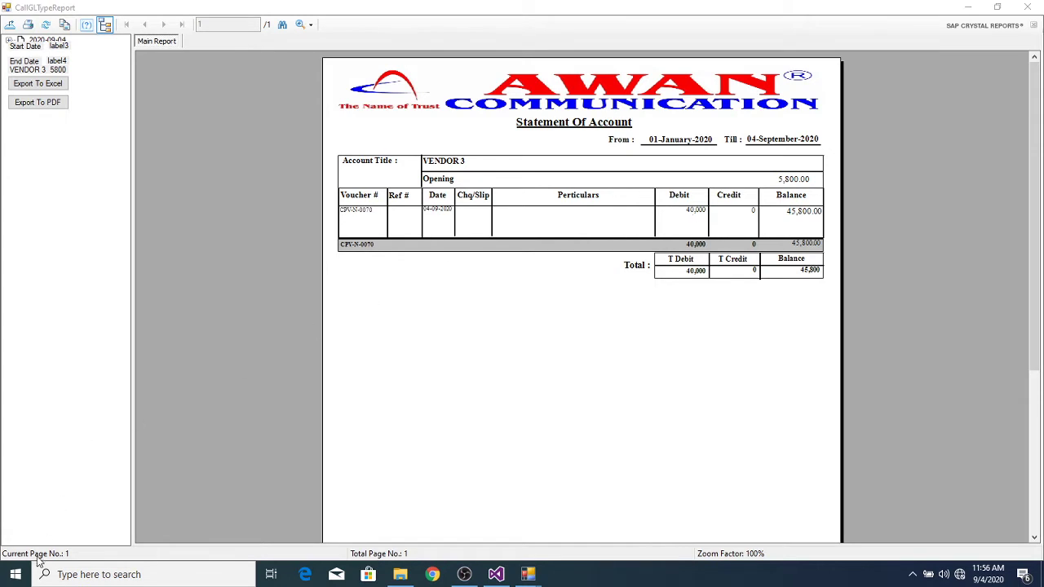
Step: Launch Calculator and compute 97000 − 40000 = 57,000
click(72, 577)
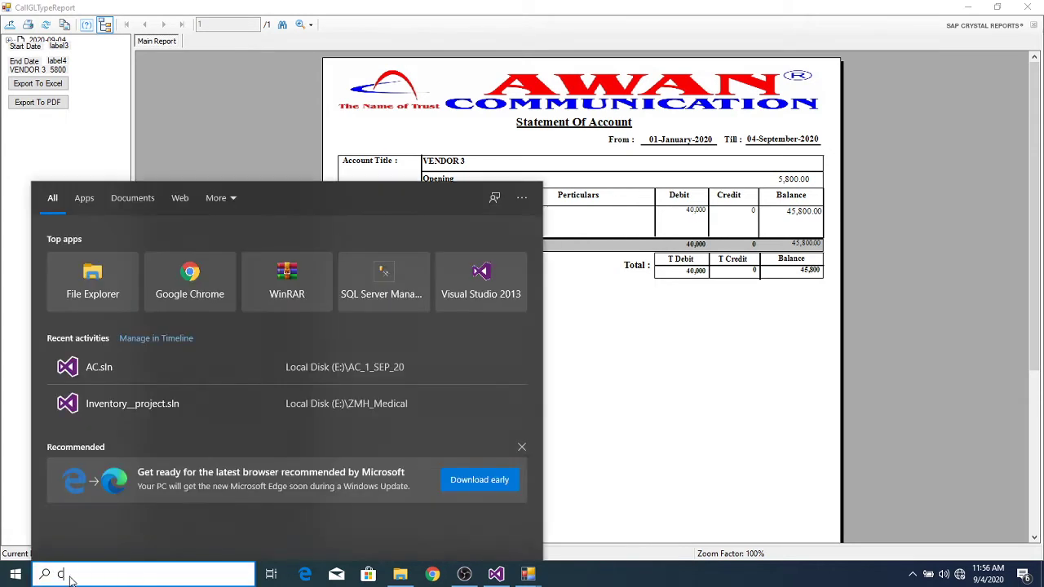
text(CALC)
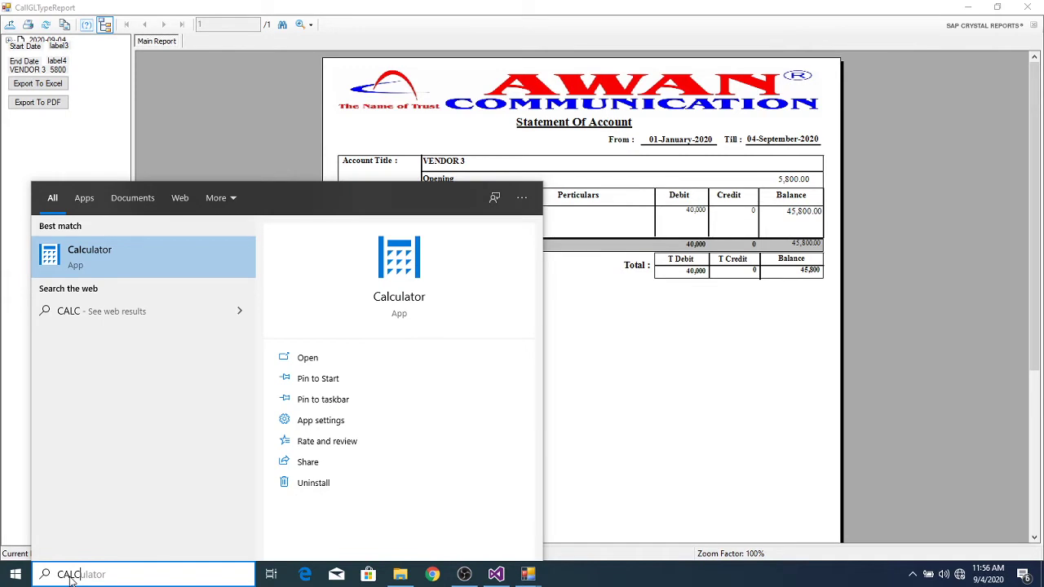
key(Return)
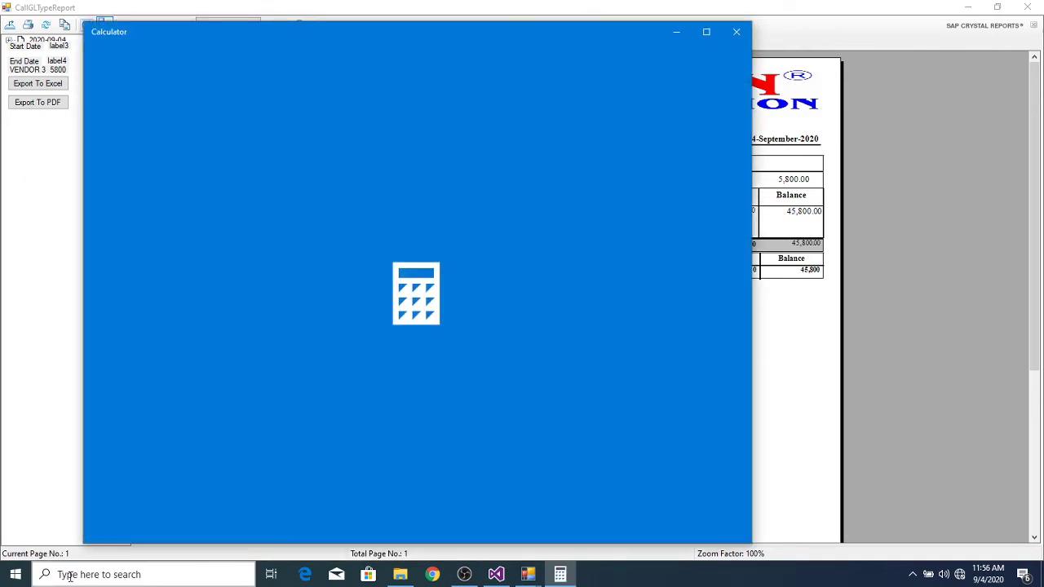
text(97000 )
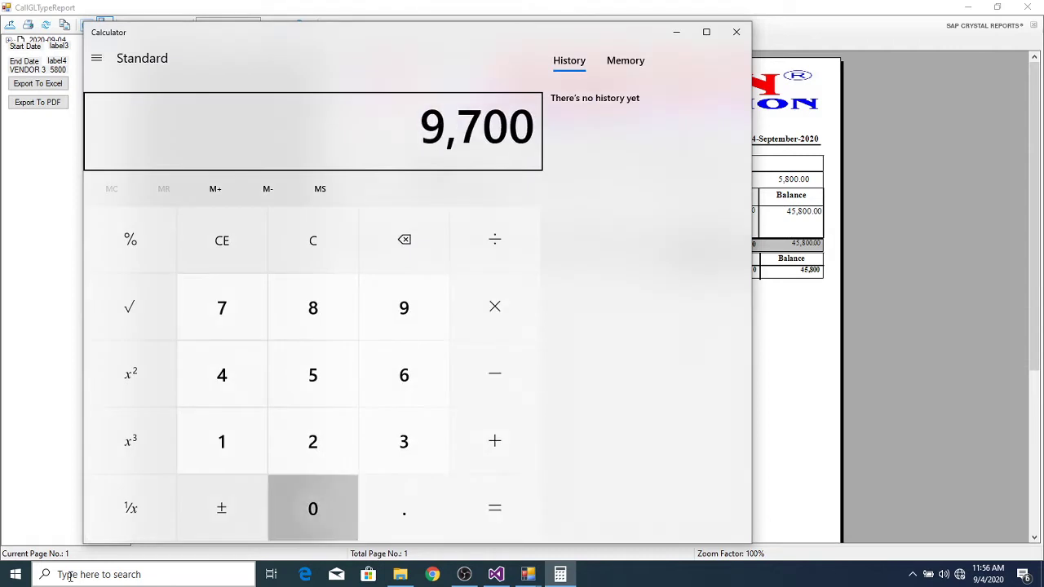
text(- 40,000)
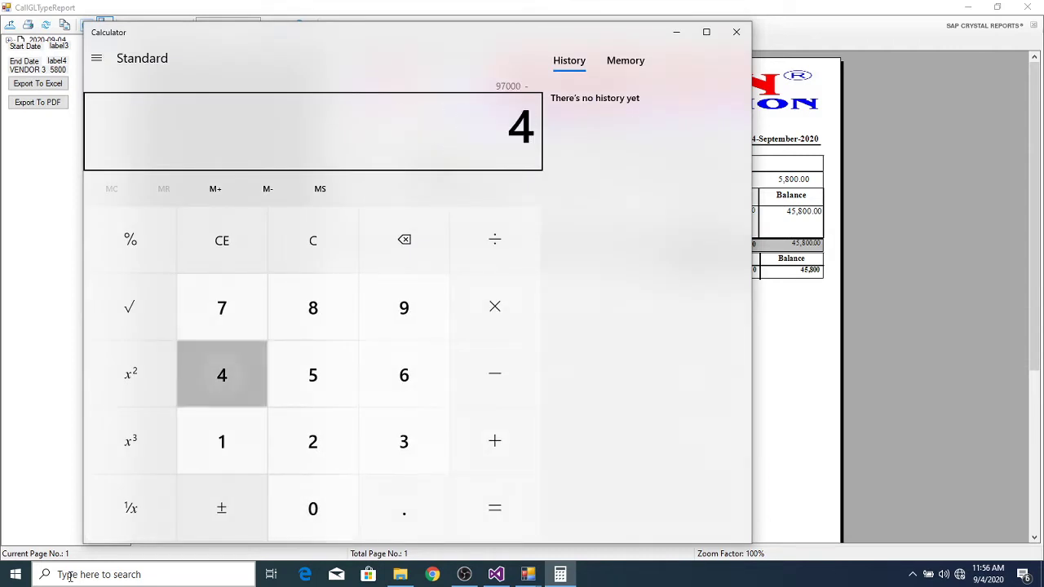
key(Return)
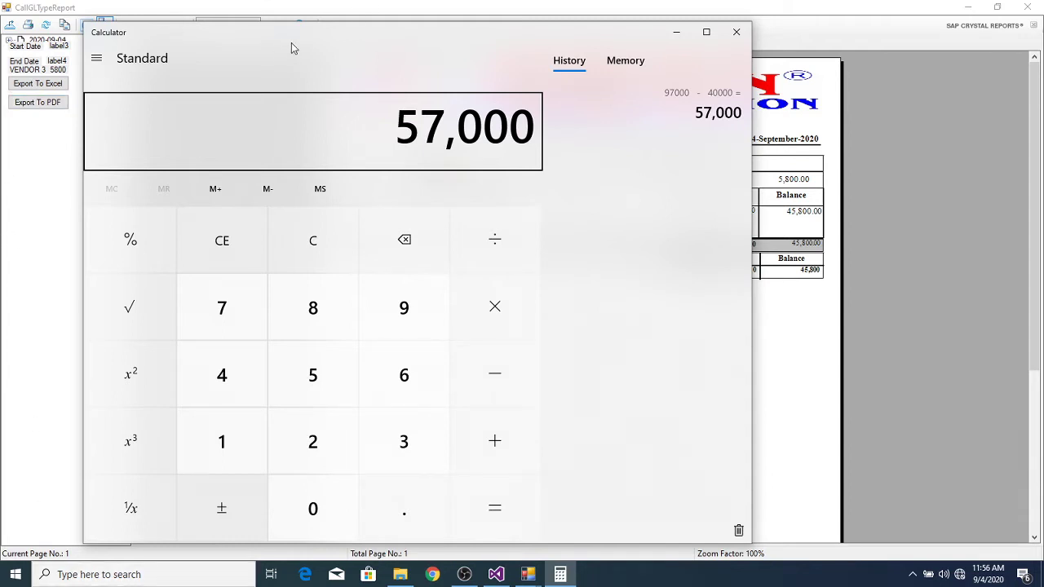
drag(397, 39, 629, 285)
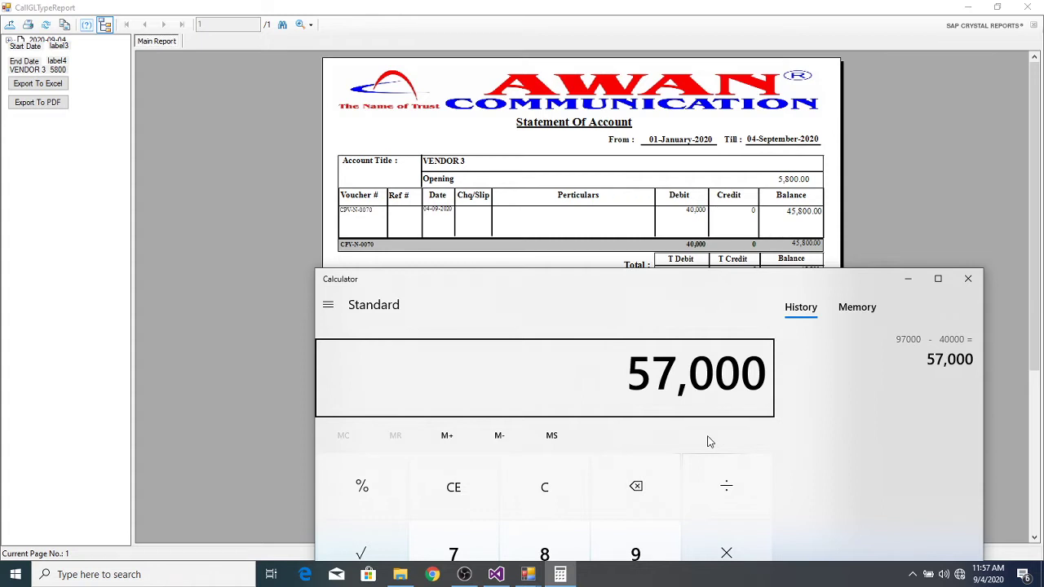
Step: Compute 97000 − 50000 = 47,000, then close Calculator
key(Escape)
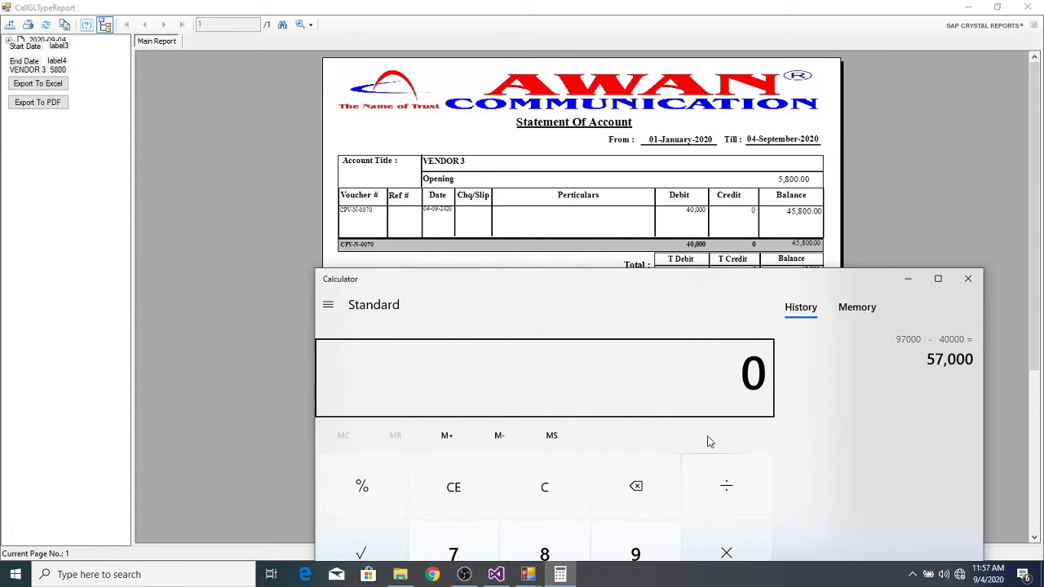
text(970000)
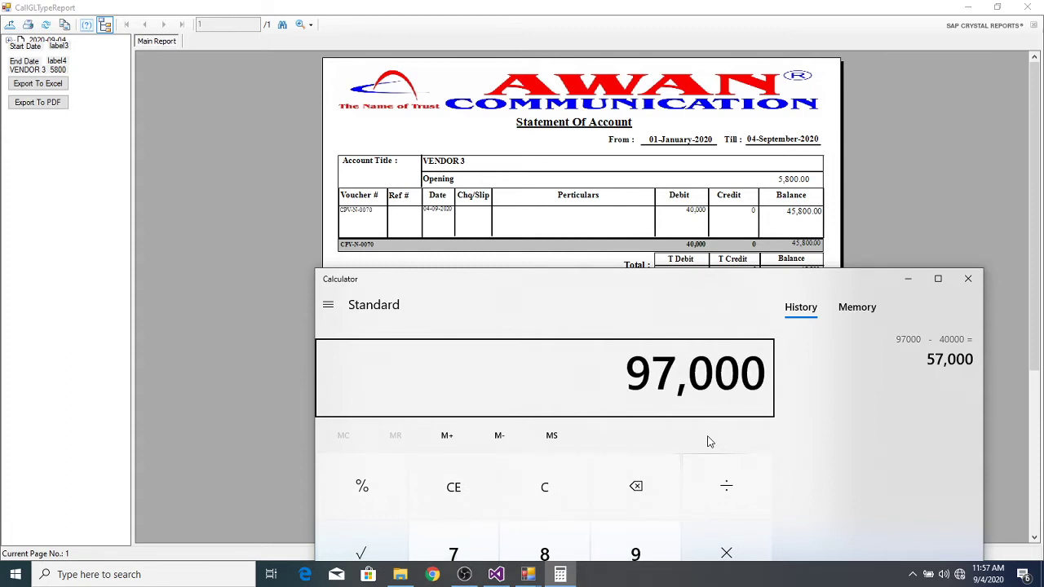
key(minus)
text(50000)
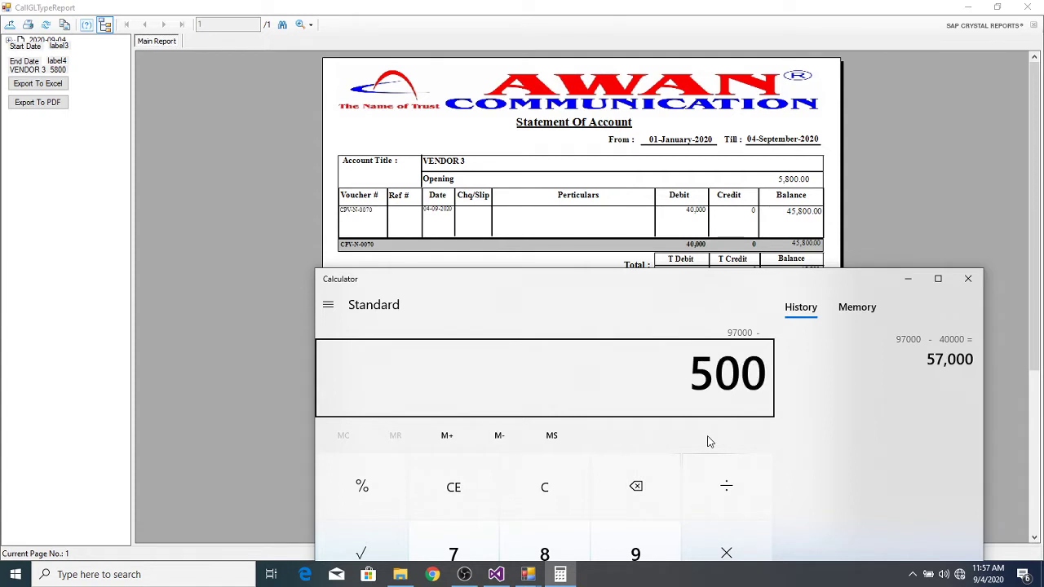
key(Escape)
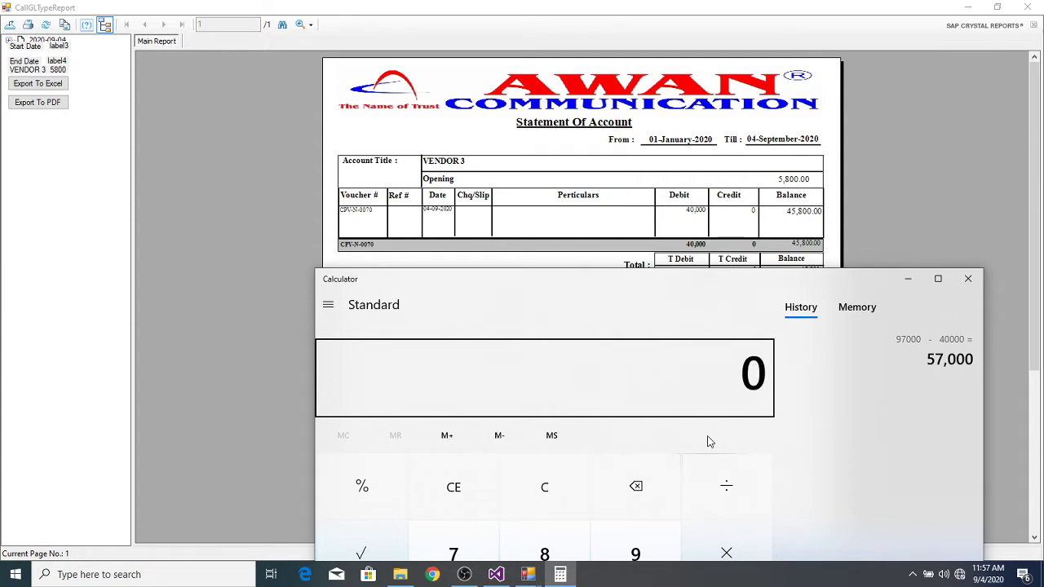
text(970000)
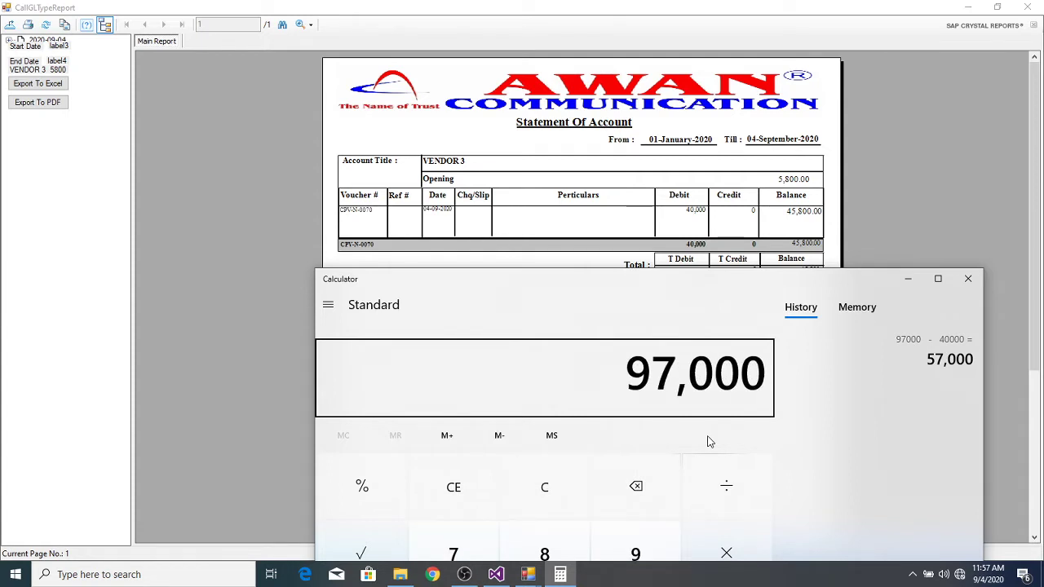
key(minus)
text(50000)
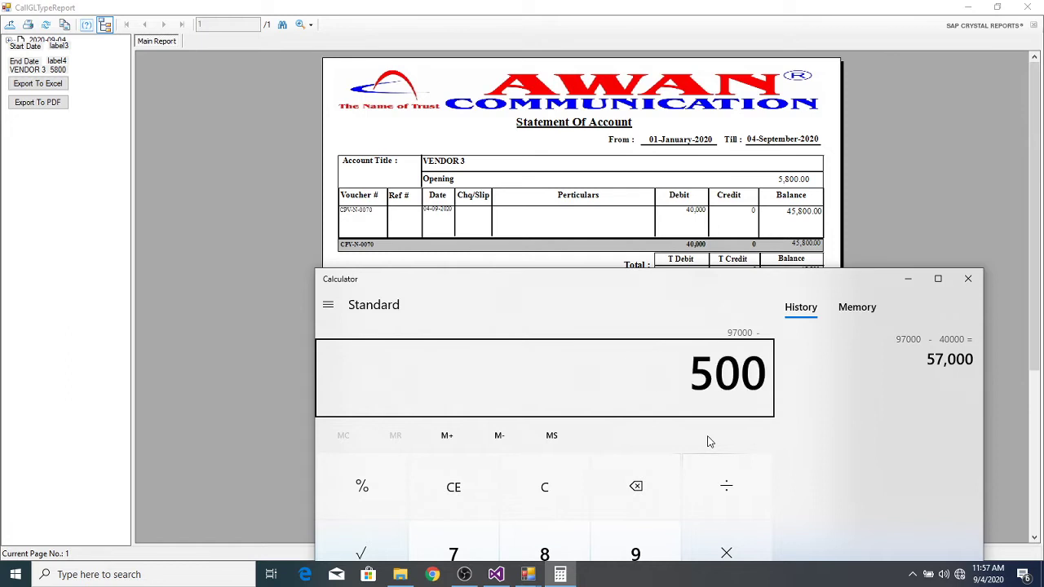
key(Return)
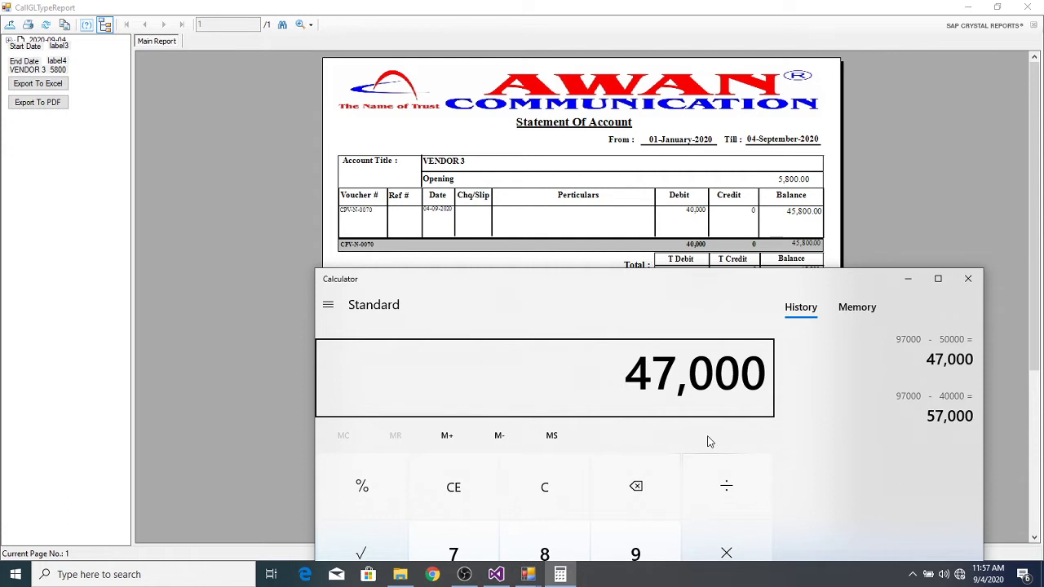
key(Escape)
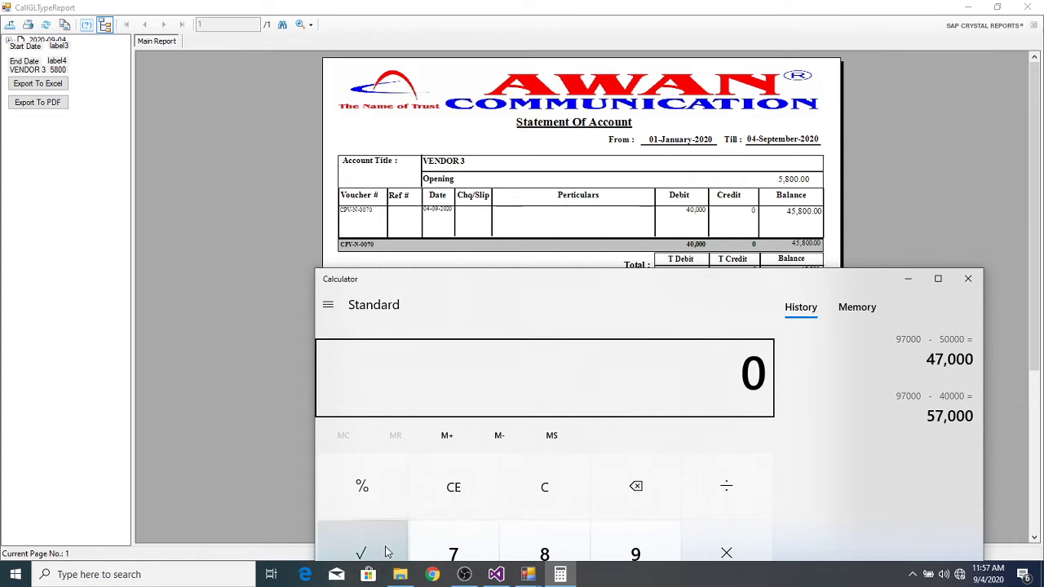
click(967, 279)
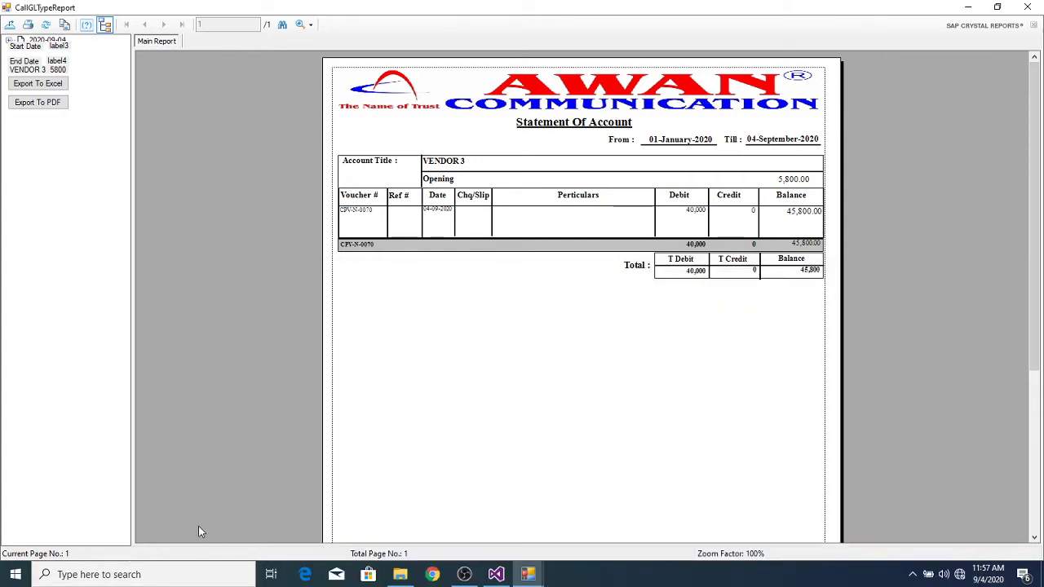
Step: Launch SQL Server Management Studio from search and connect to the server
click(173, 575)
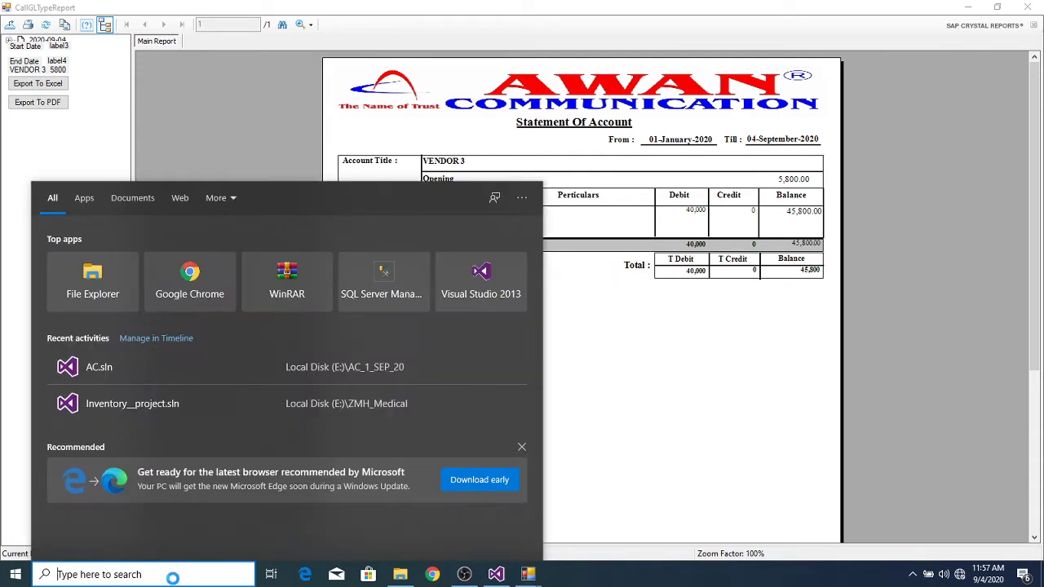
text(CAL)
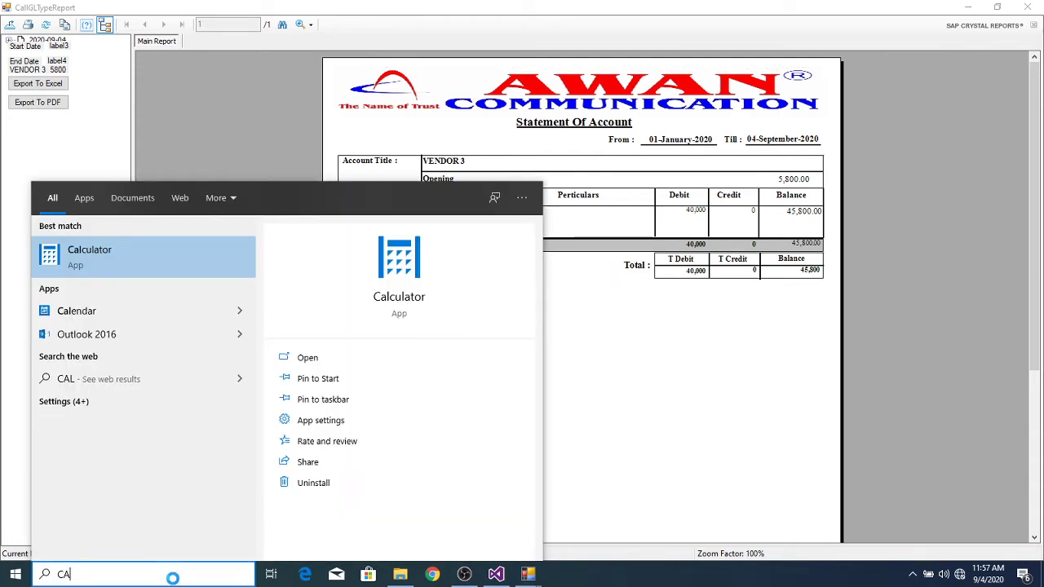
key(BackSpace)
key(BackSpace)
text(SQL)
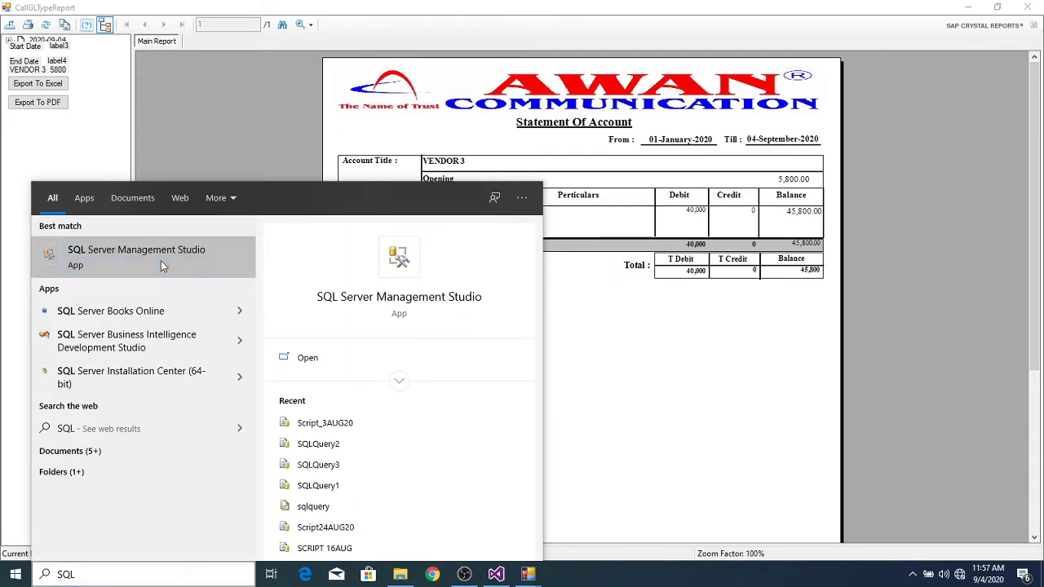
click(161, 261)
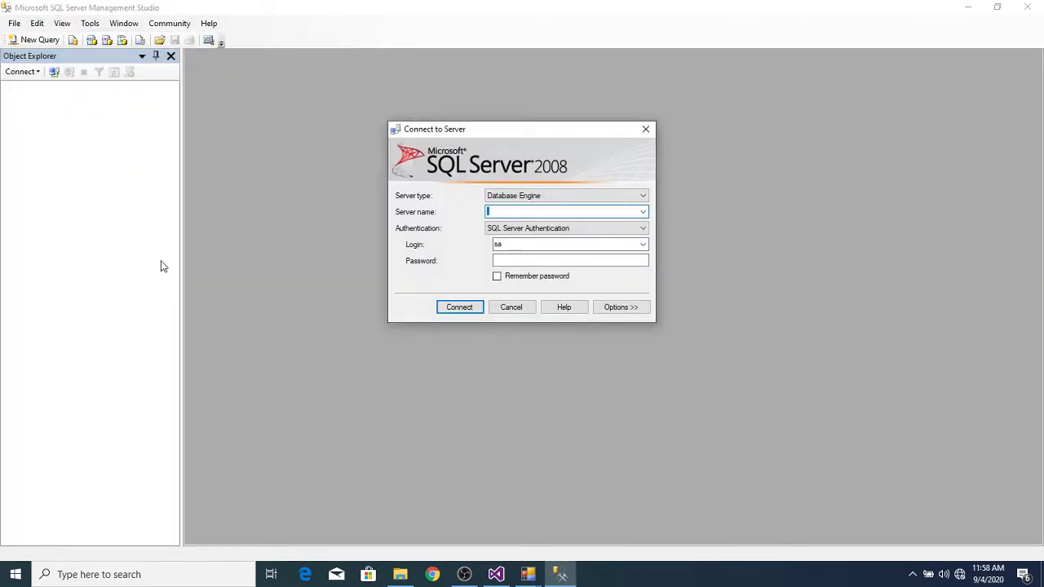
click(503, 257)
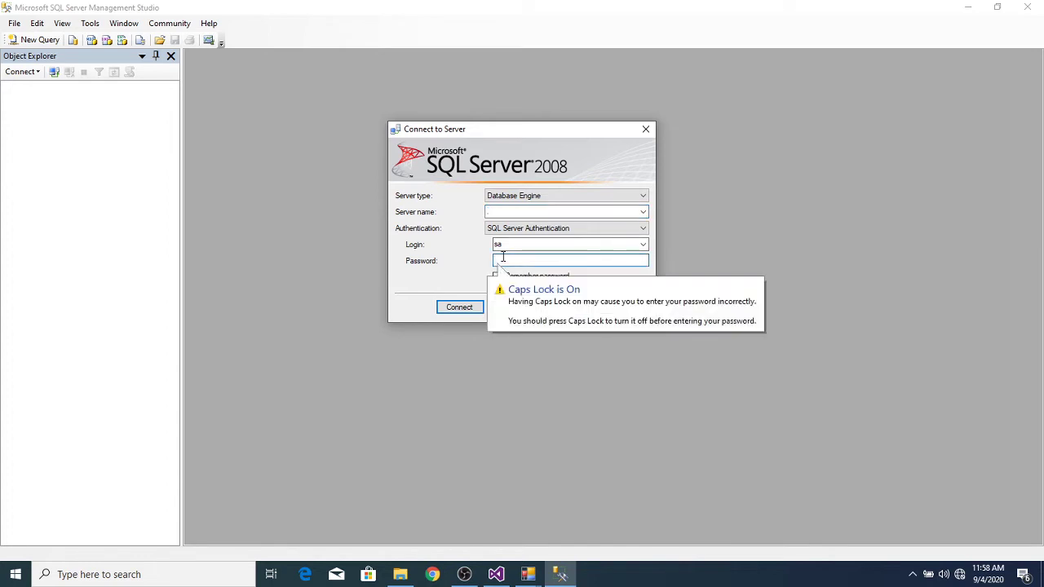
key(Return)
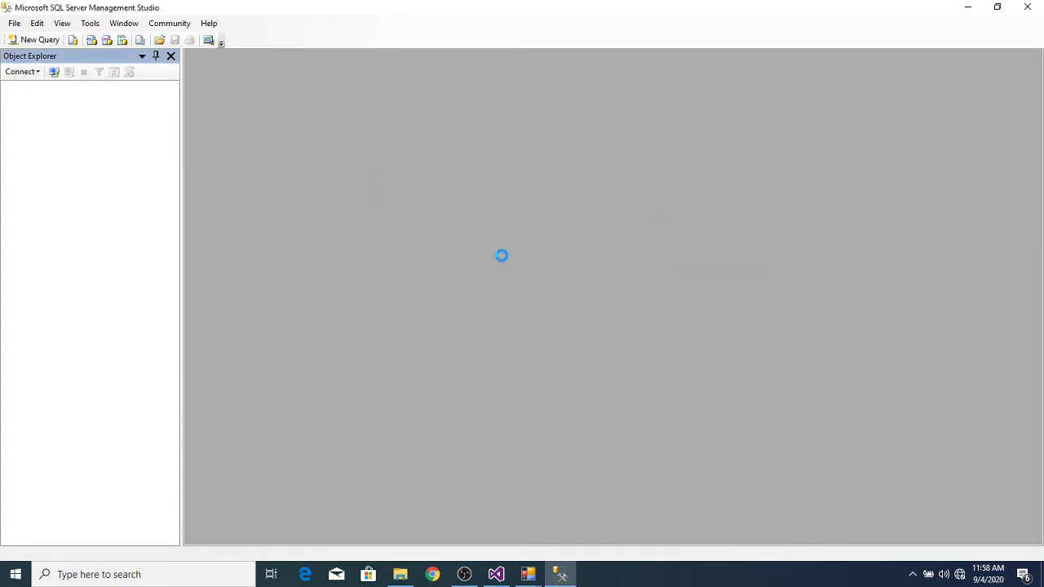
Step: Run SELECT * FROM TblIousum in a new query on the MalikBrotherCRM database
click(49, 40)
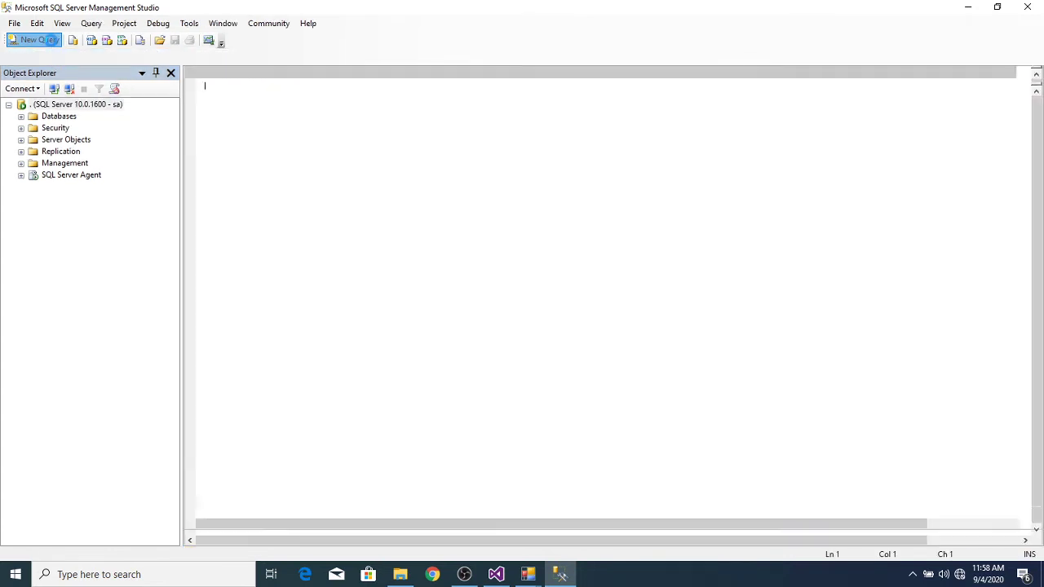
click(139, 57)
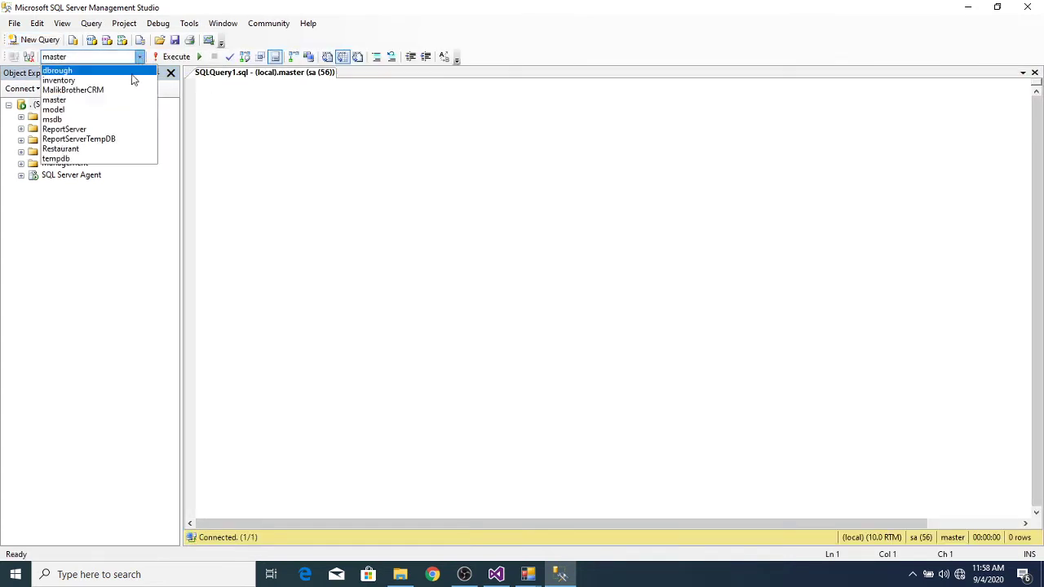
click(126, 89)
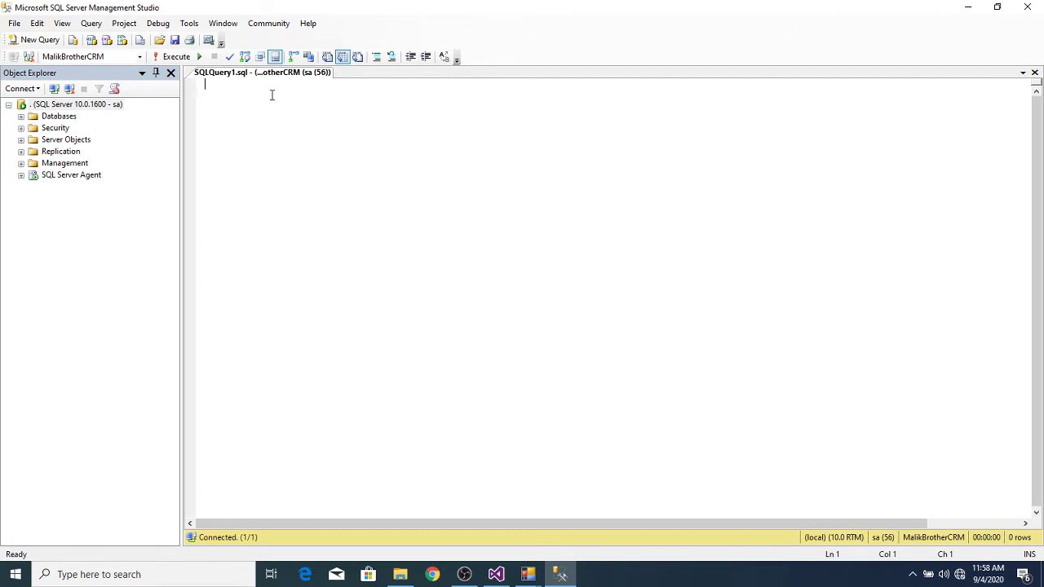
text(SELECT )
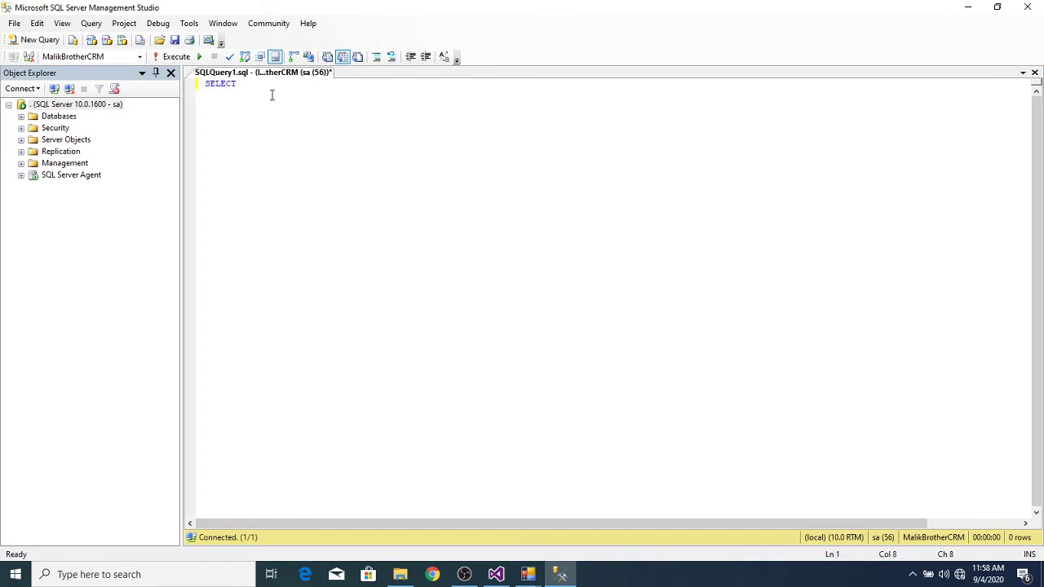
text(* DBAO)
key(BackSpace)
key(BackSpace)
key(BackSpace)
text(ROM TBLIOU)
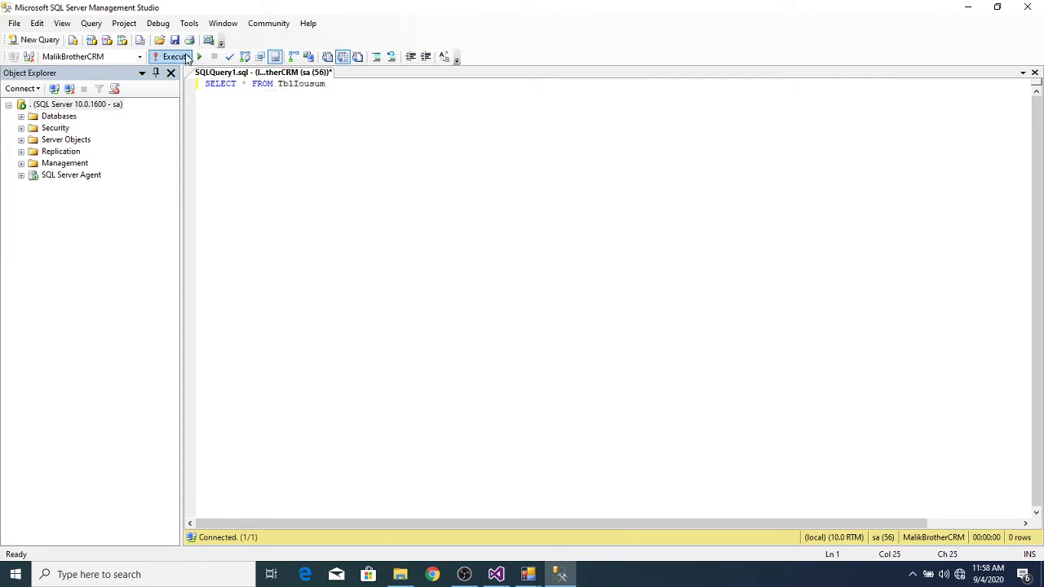
click(173, 56)
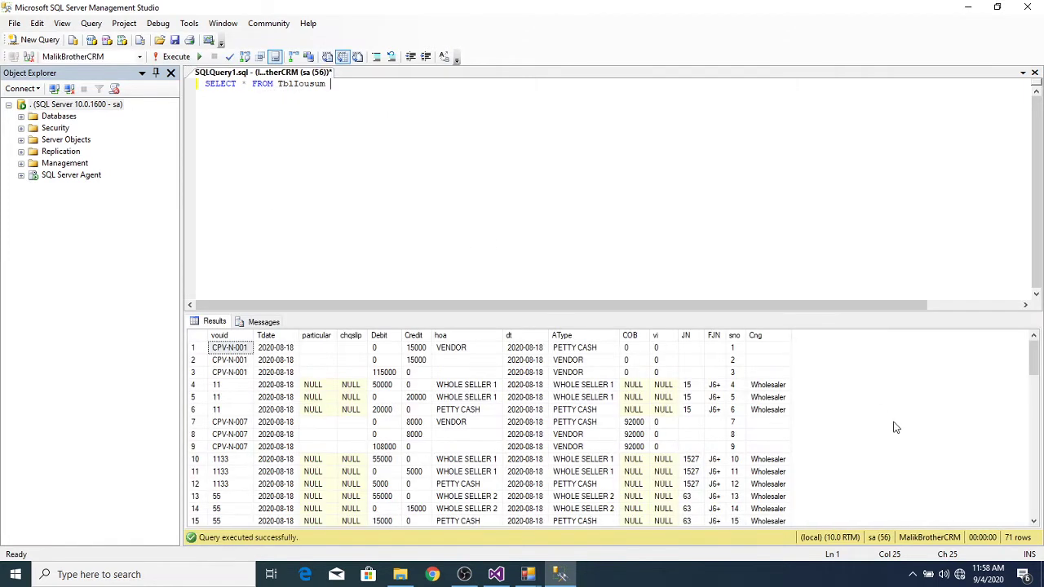
Step: Inspect the 40000 PETTY CASH and VENDOR 3 entries in rows 70–71 of the TblIousum results
drag(1038, 371, 1035, 497)
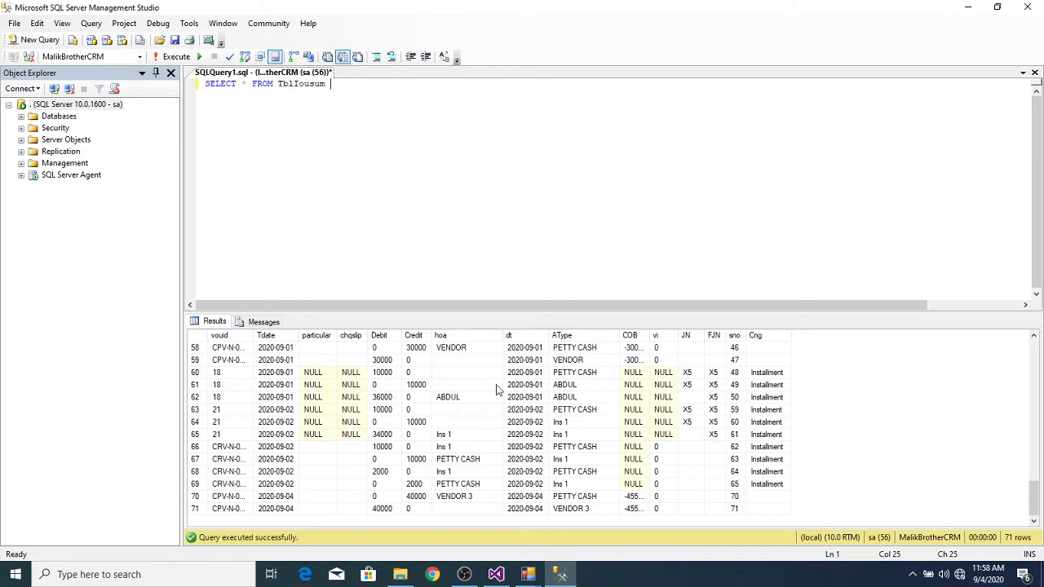
click(418, 499)
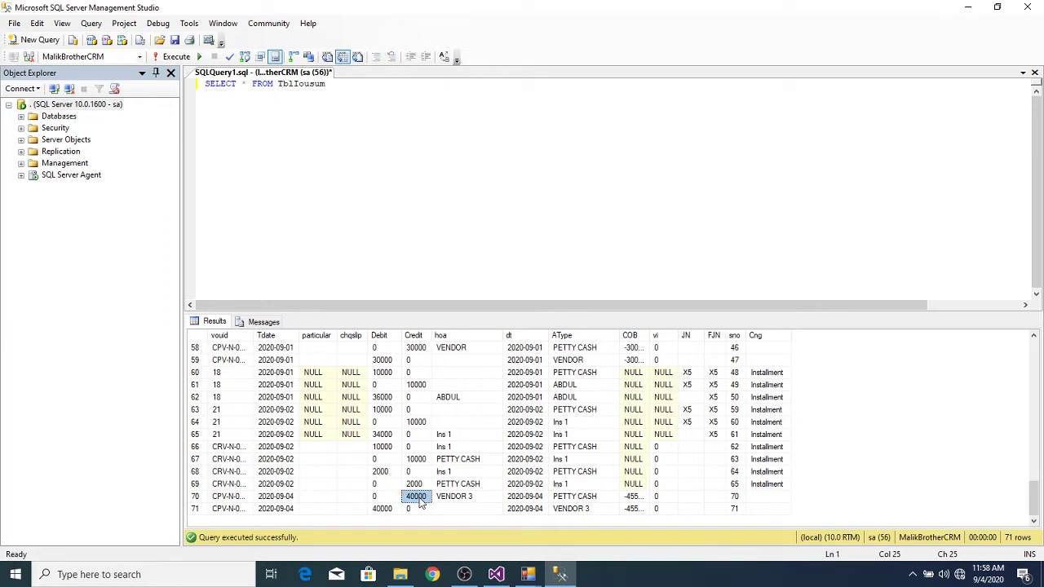
click(390, 510)
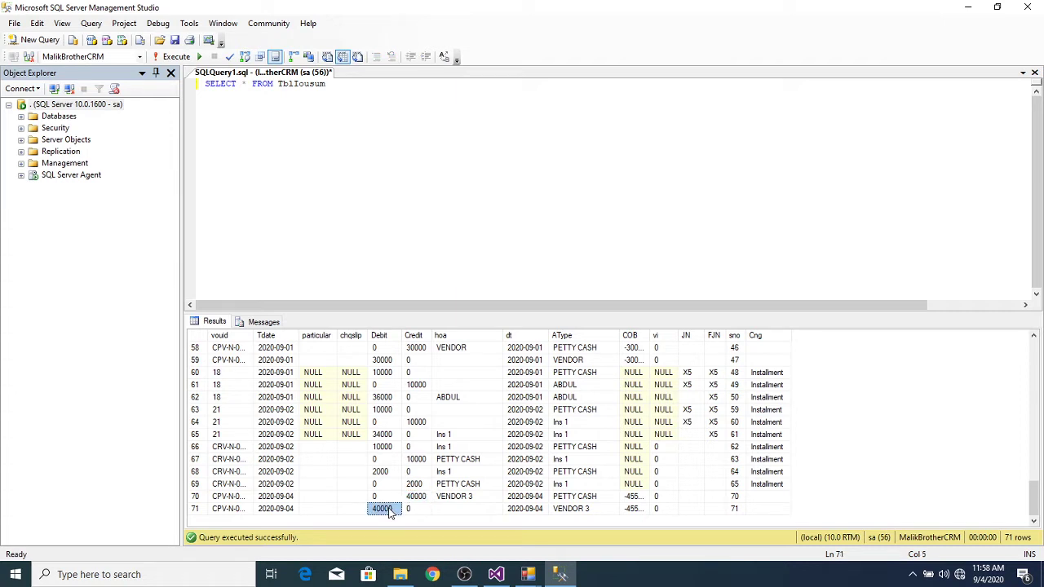
click(567, 510)
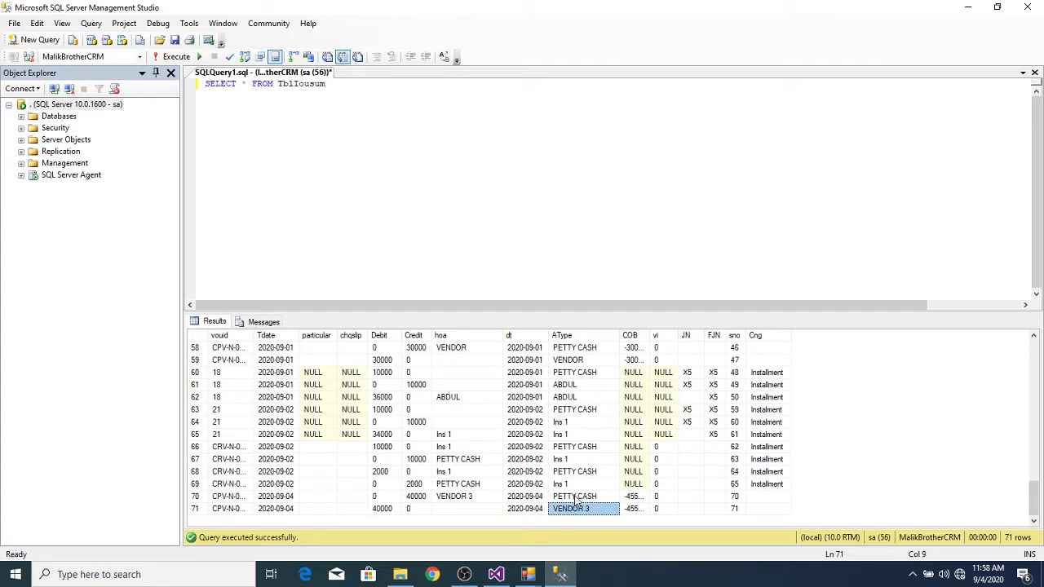
click(575, 498)
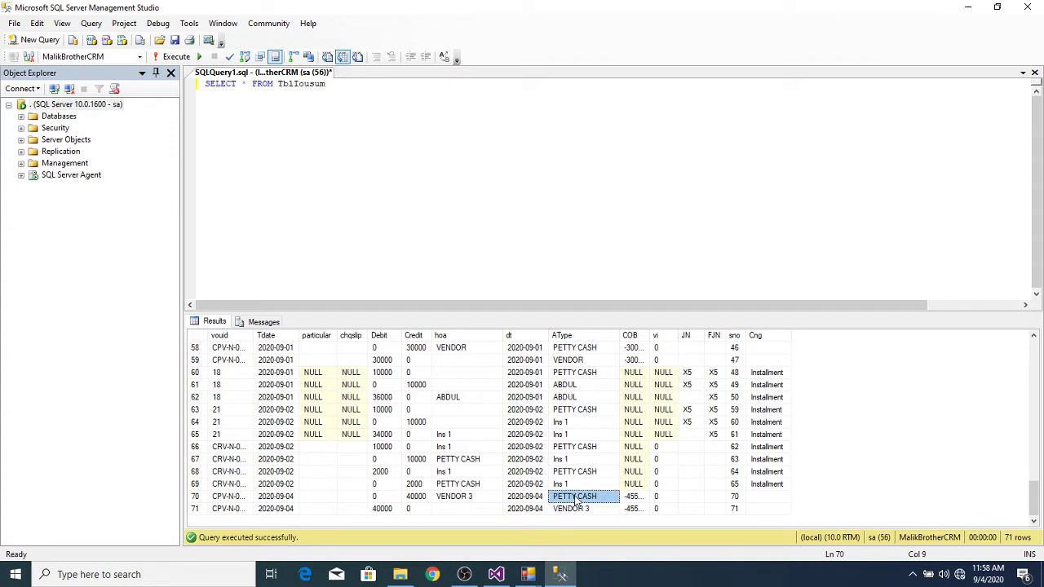
click(573, 512)
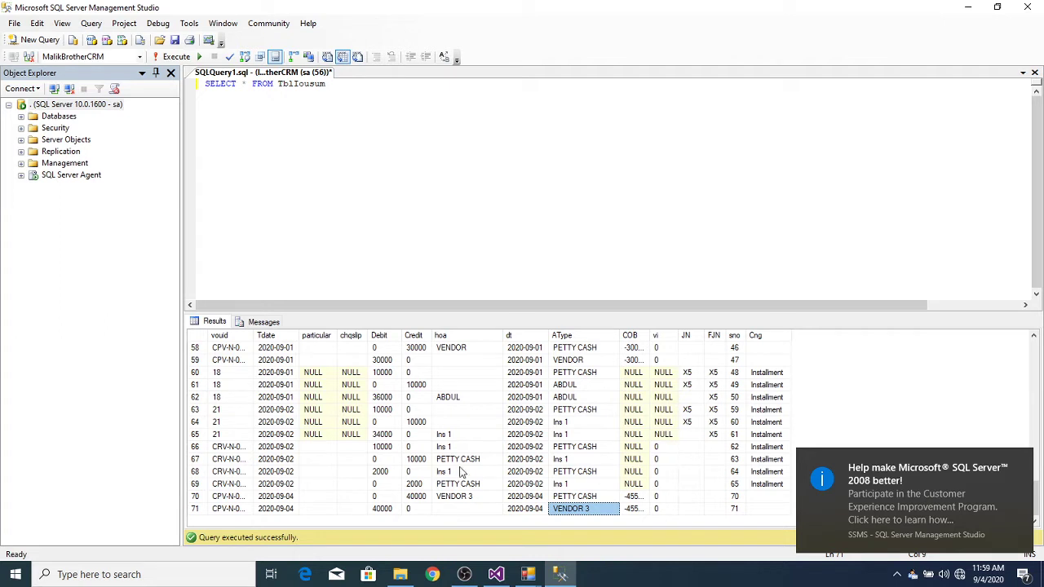
Step: Autofit the vouid column to show CPV-N-0070, then reselect row 71's 40000 debit
double_click(254, 330)
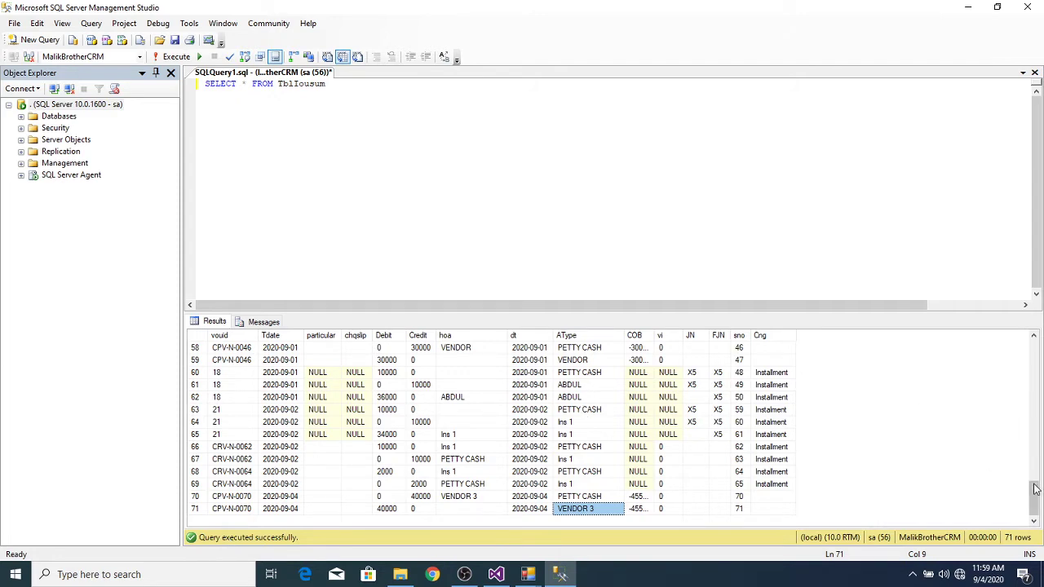
drag(1034, 487, 1027, 514)
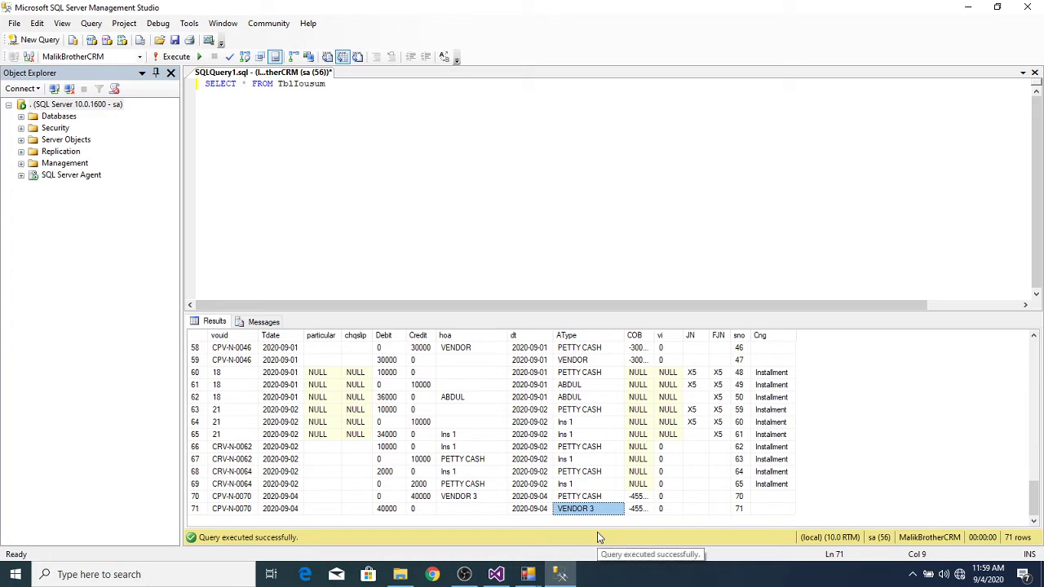
click(387, 509)
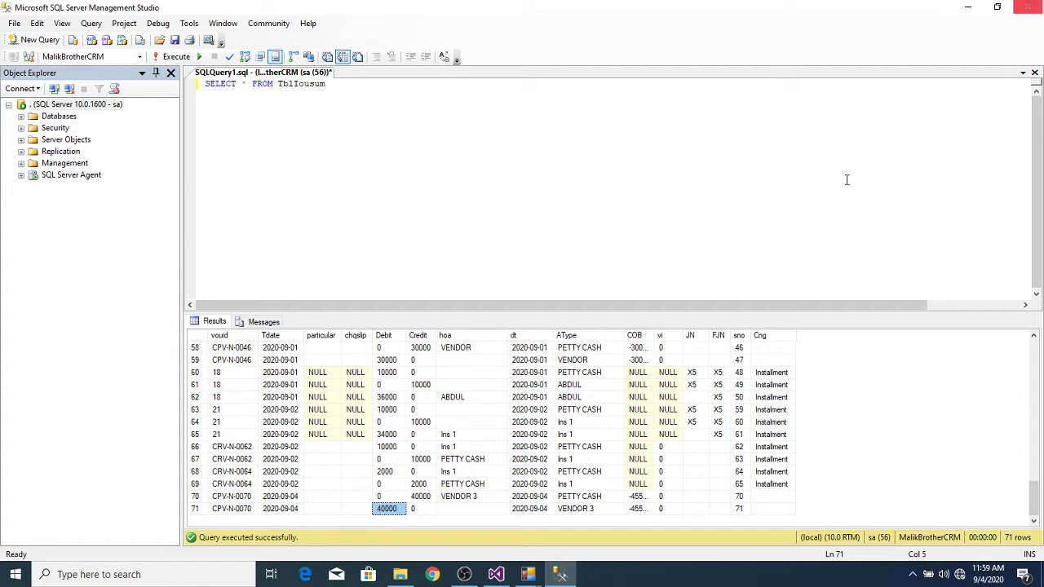
Step: Launch Windows Calculator by searching 'calc' from the Start search
click(79, 576)
text(calc)
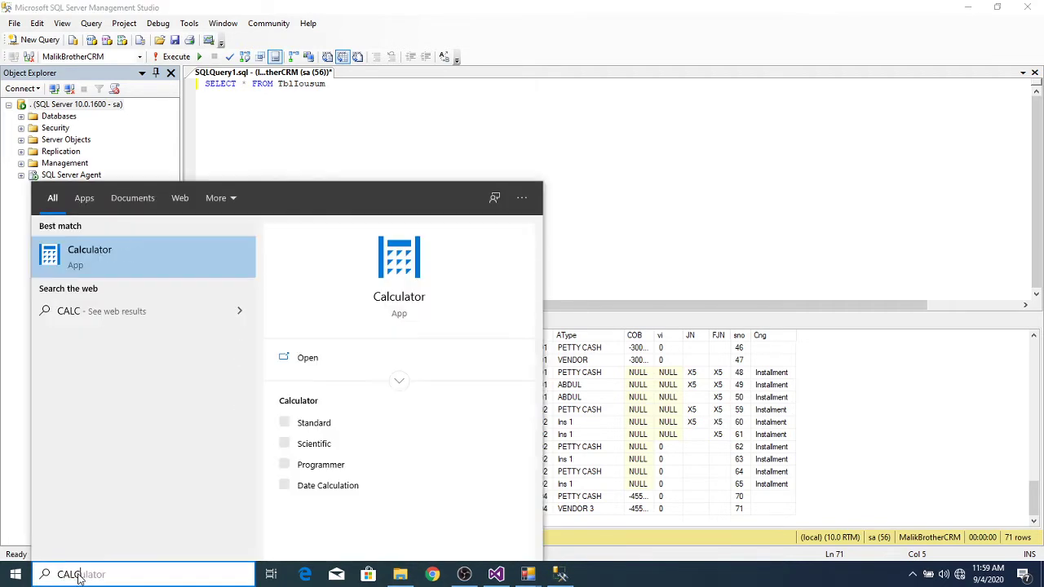
key(Return)
Step: Compute 97000 − 40000 = 57,000, subtract 5800 to get 51,200, then close Calculator
text(9)
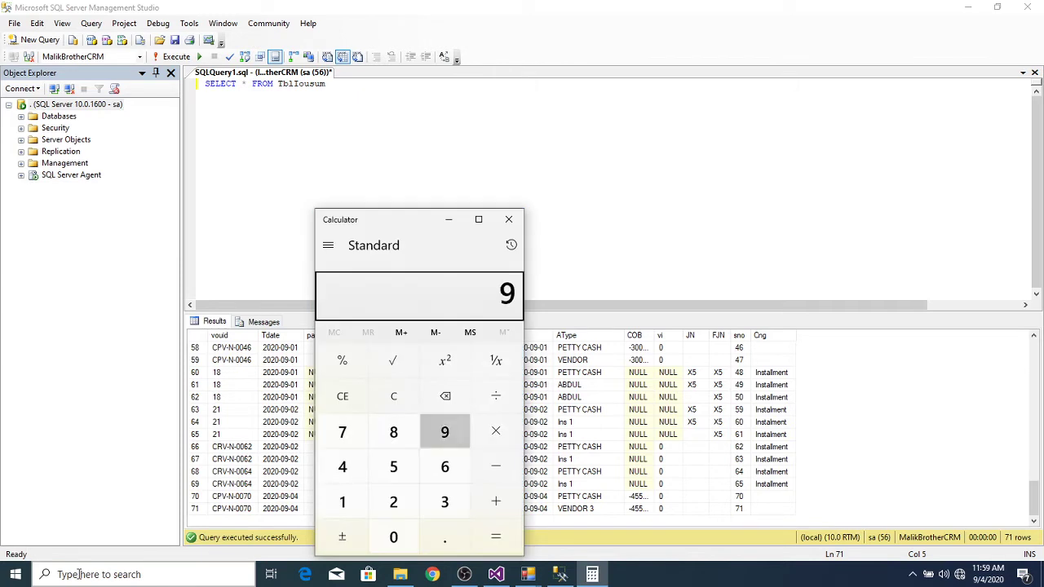
text(7000-40000)
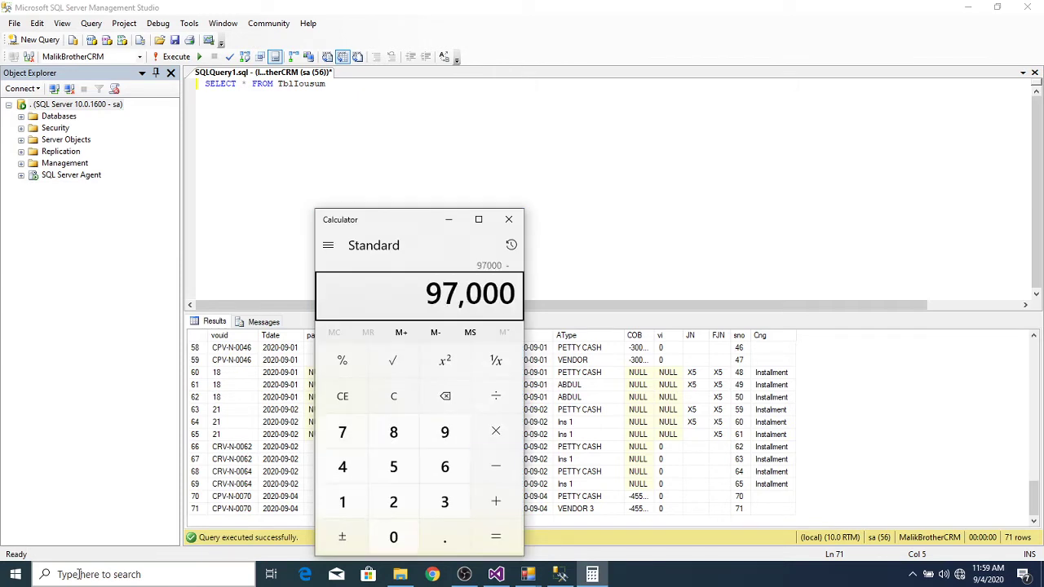
key(Return)
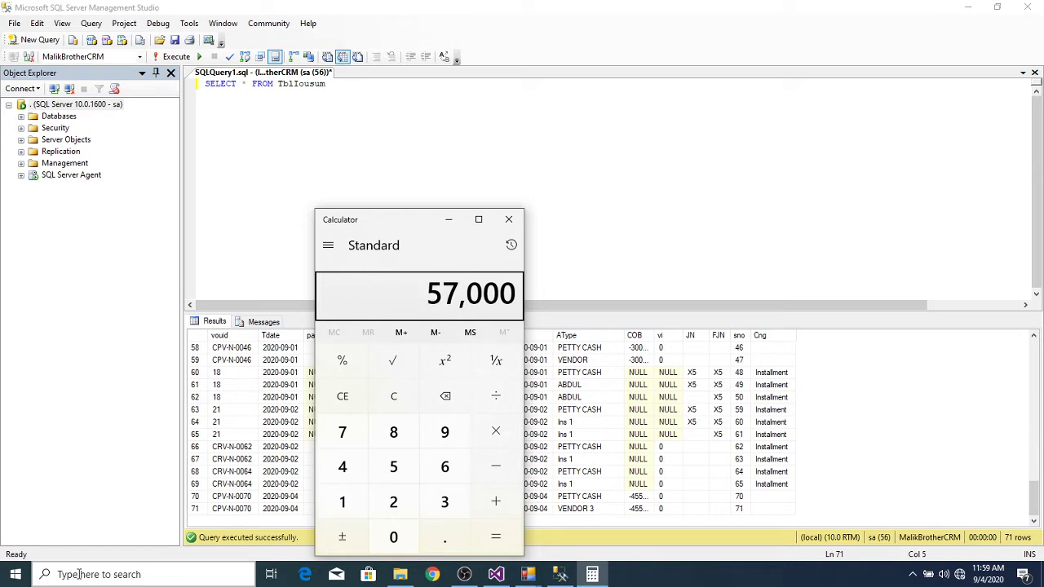
key(minus)
text(5800)
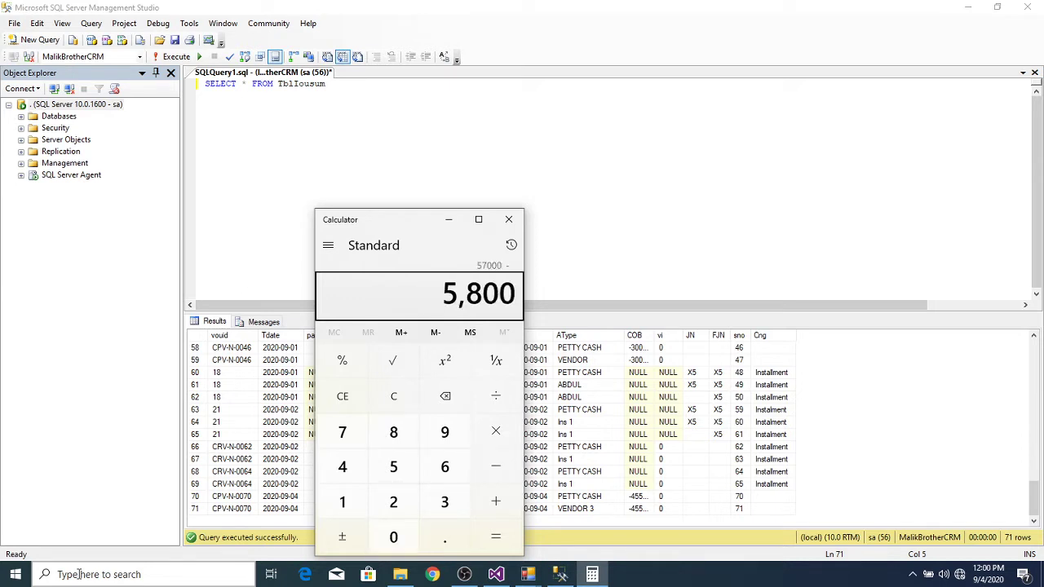
key(Return)
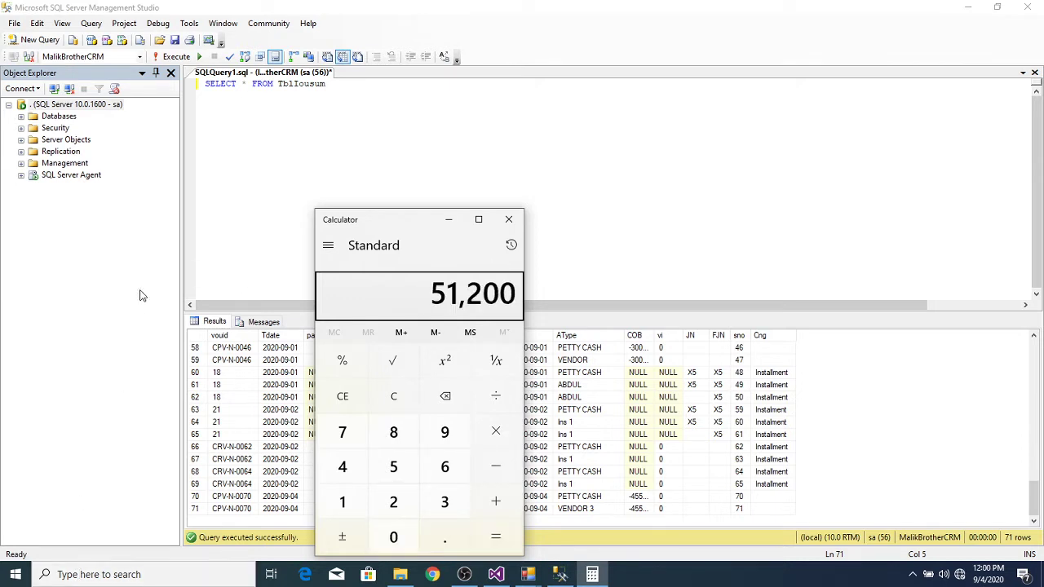
click(511, 222)
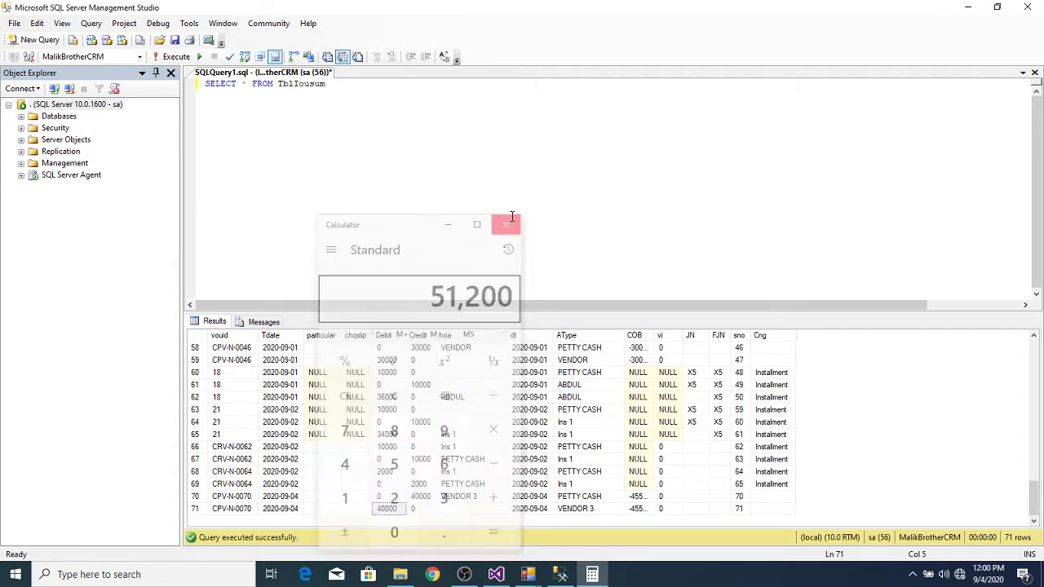
click(968, 6)
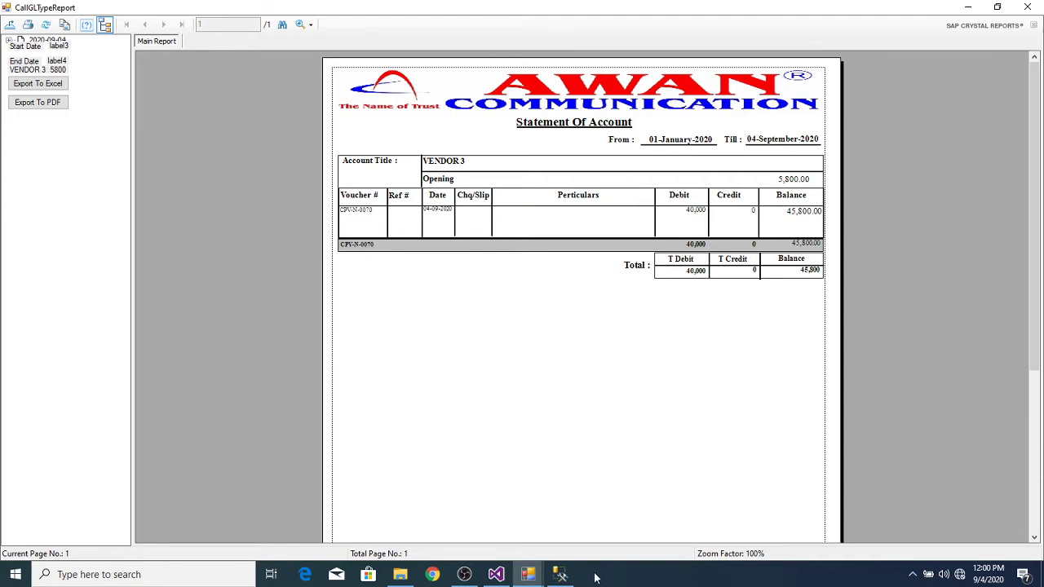
click(560, 574)
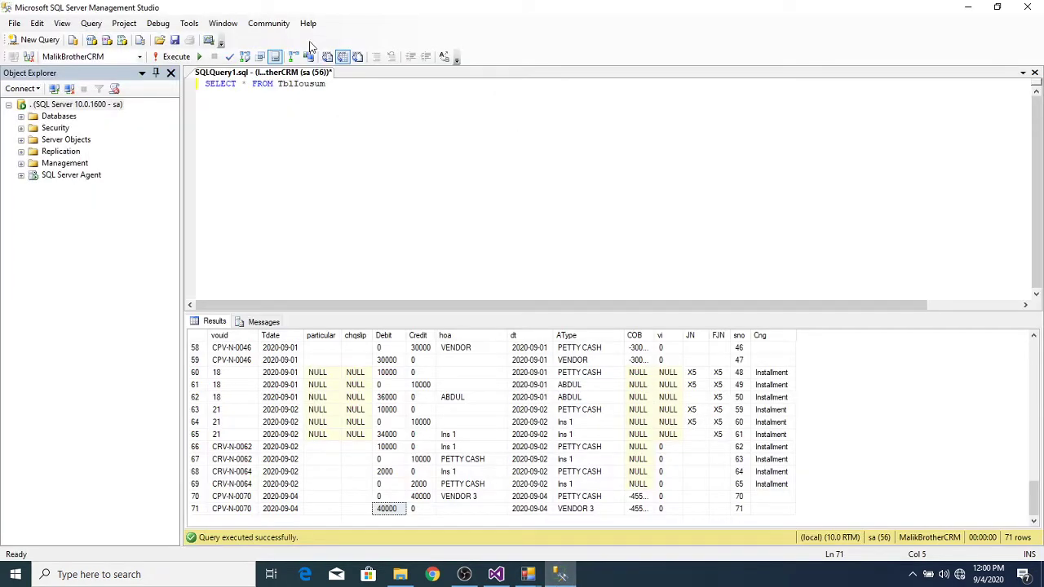
click(344, 88)
Step: Add WHERE vouid ='CPV-N-0070' to the TblIousum query and execute it
text(WHERE VOIU)
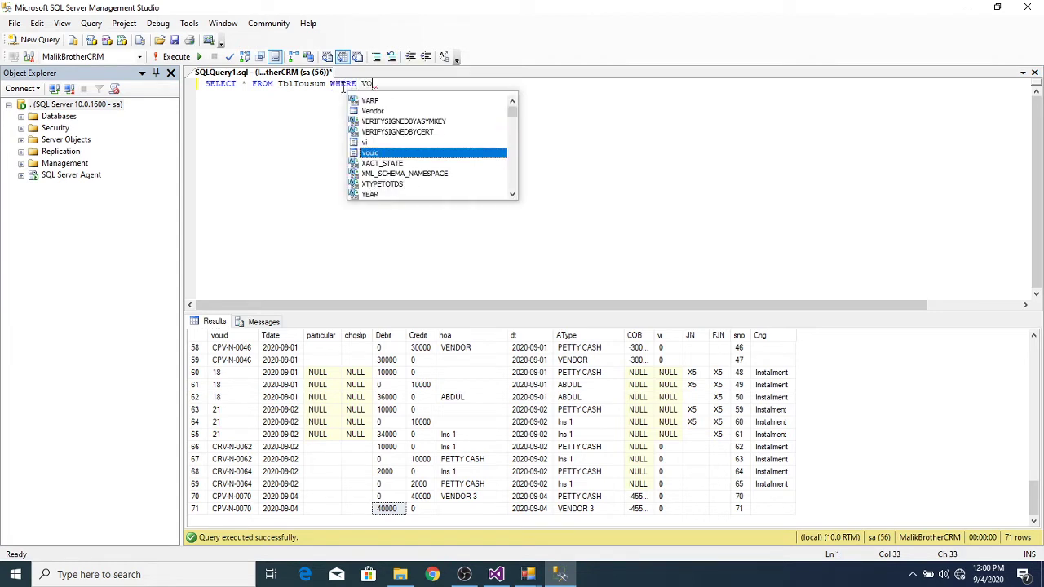
key(BackSpace)
key(BackSpace)
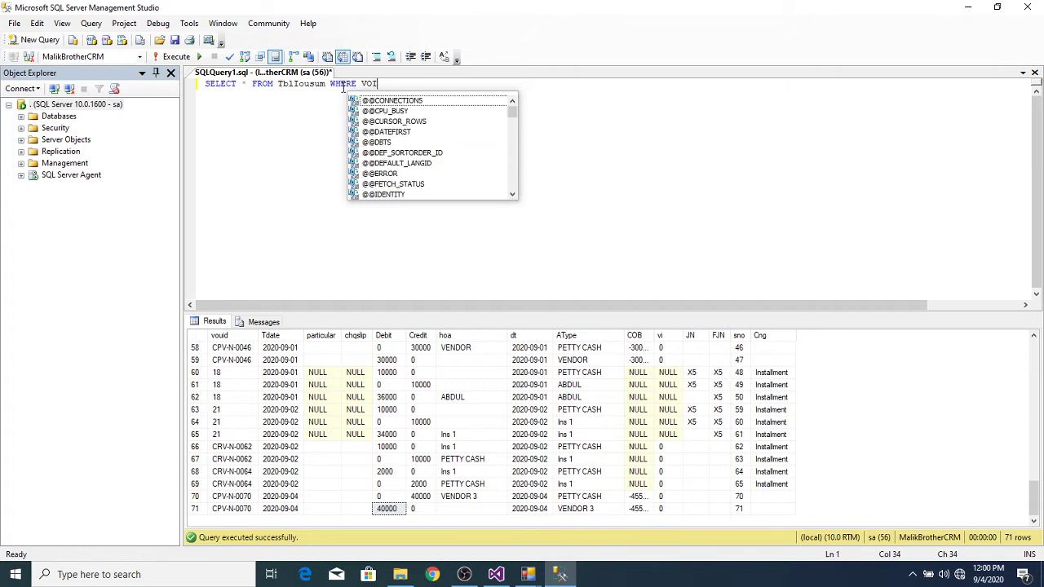
text(UI ='')
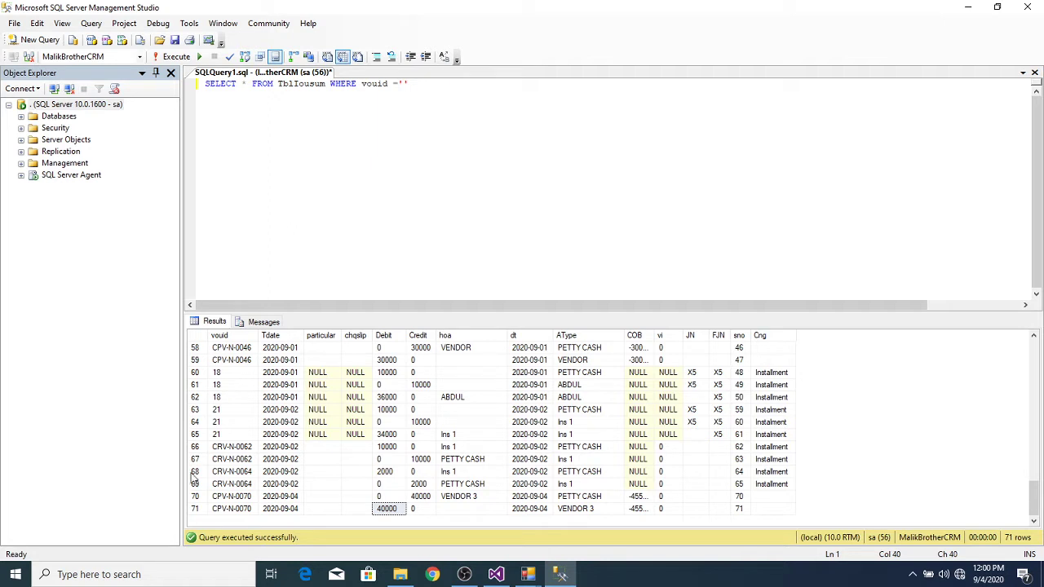
click(228, 508)
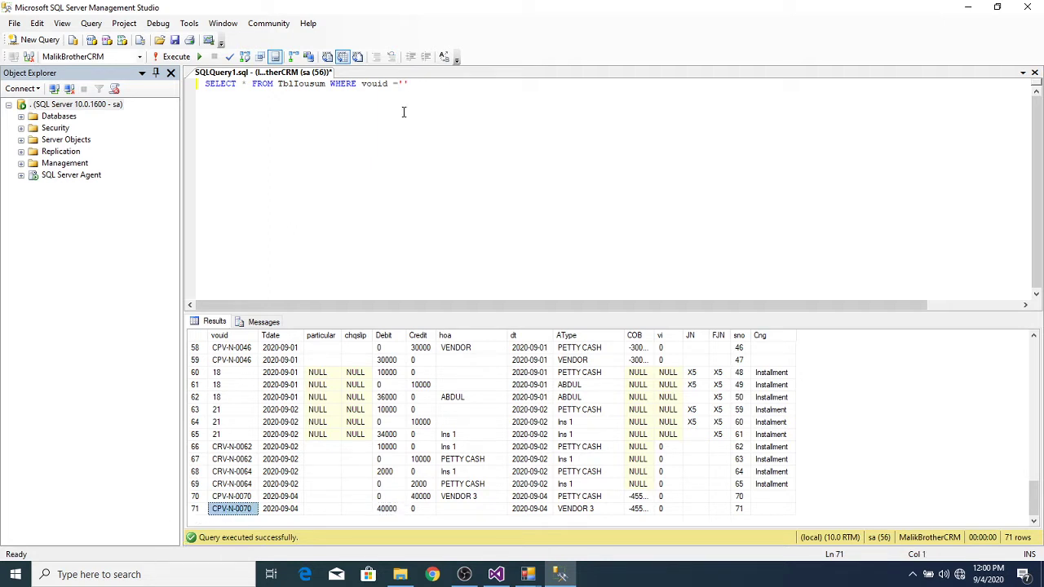
click(403, 83)
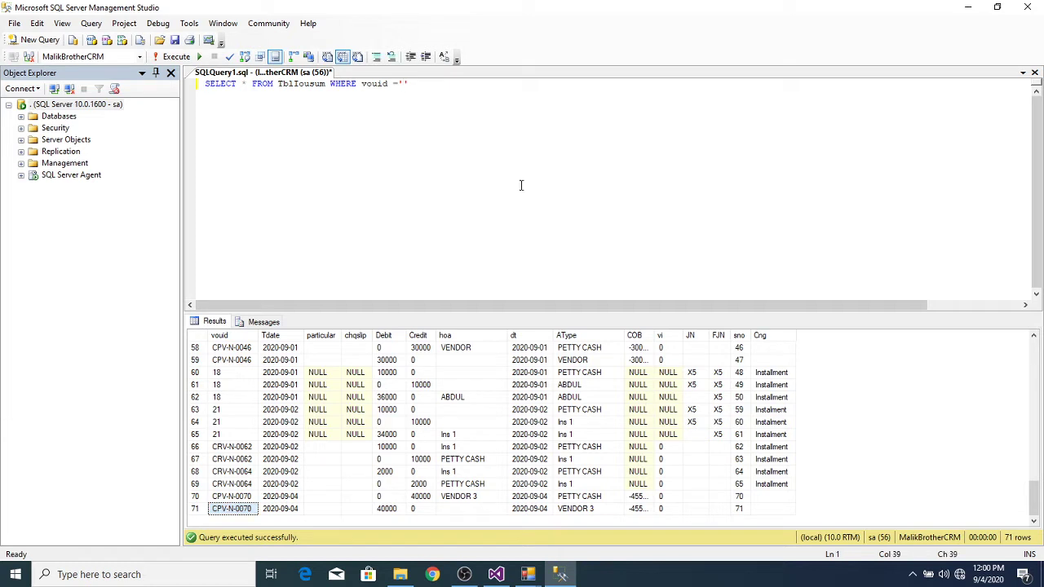
text(CPV-N-0070)
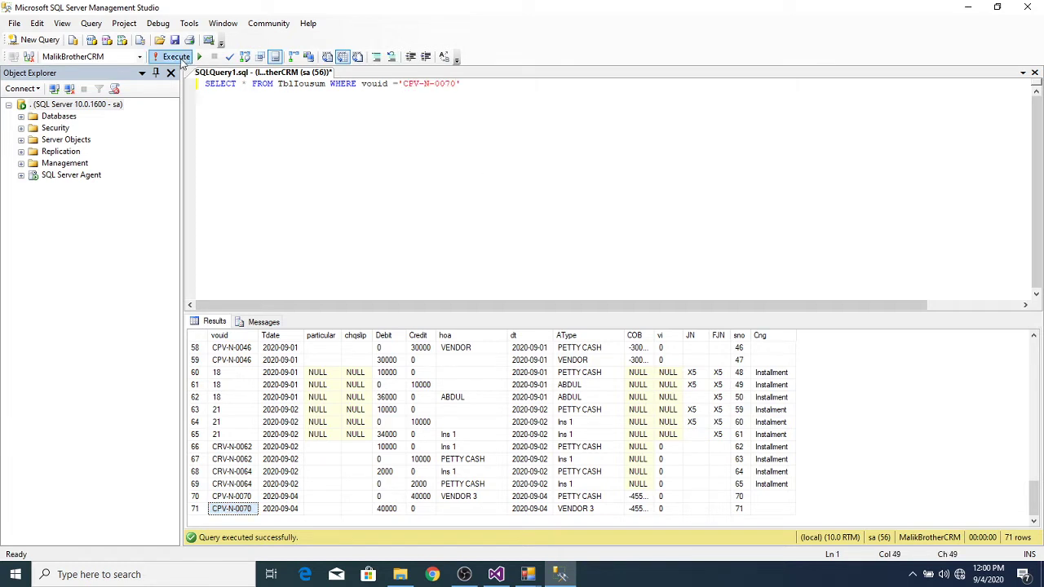
click(177, 57)
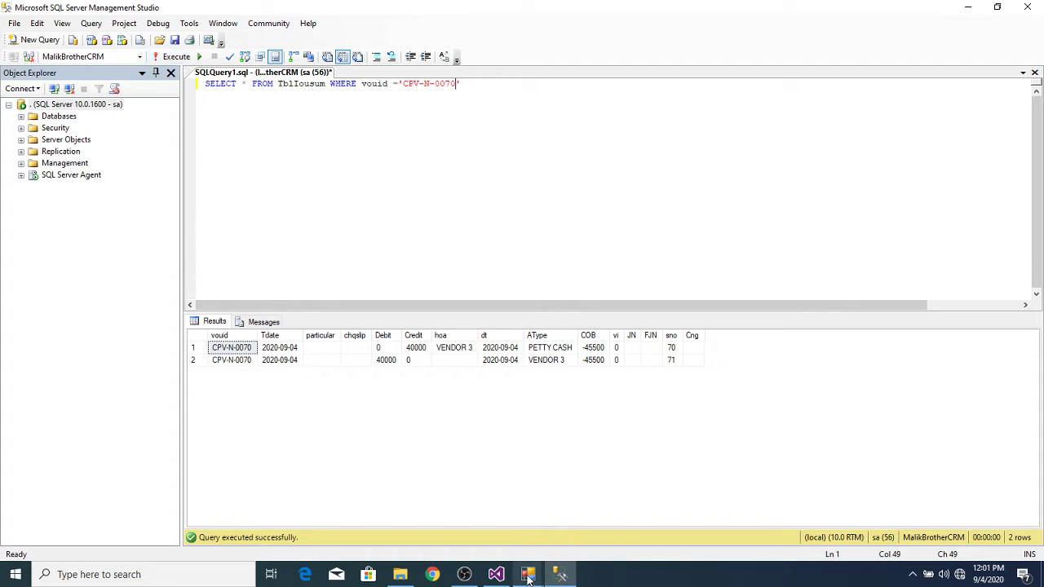
mouse_move(527, 575)
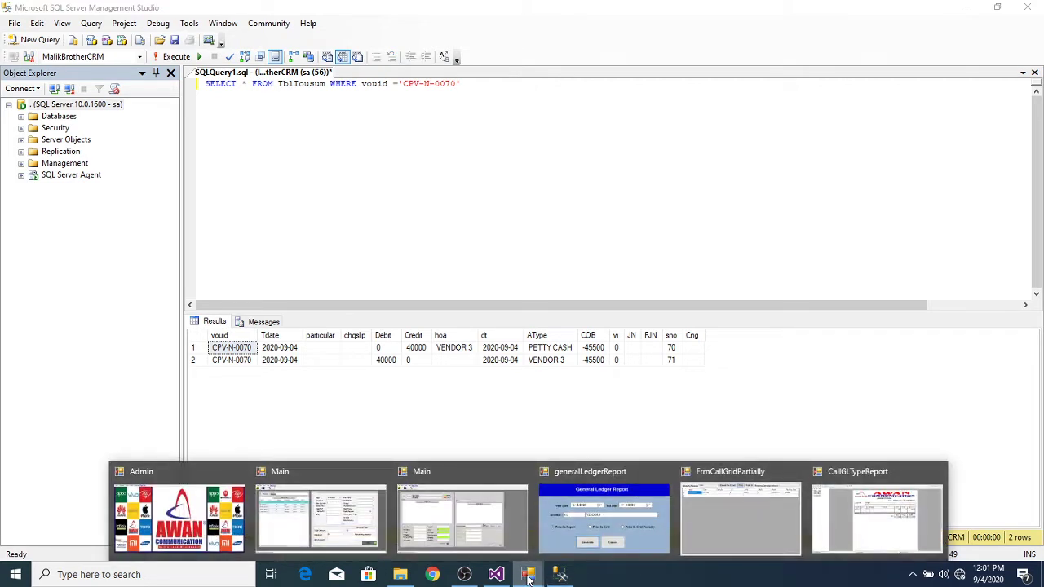
Step: Stop the debug session in Visual Studio and open voucherEntryForm.cs in the designer
click(496, 574)
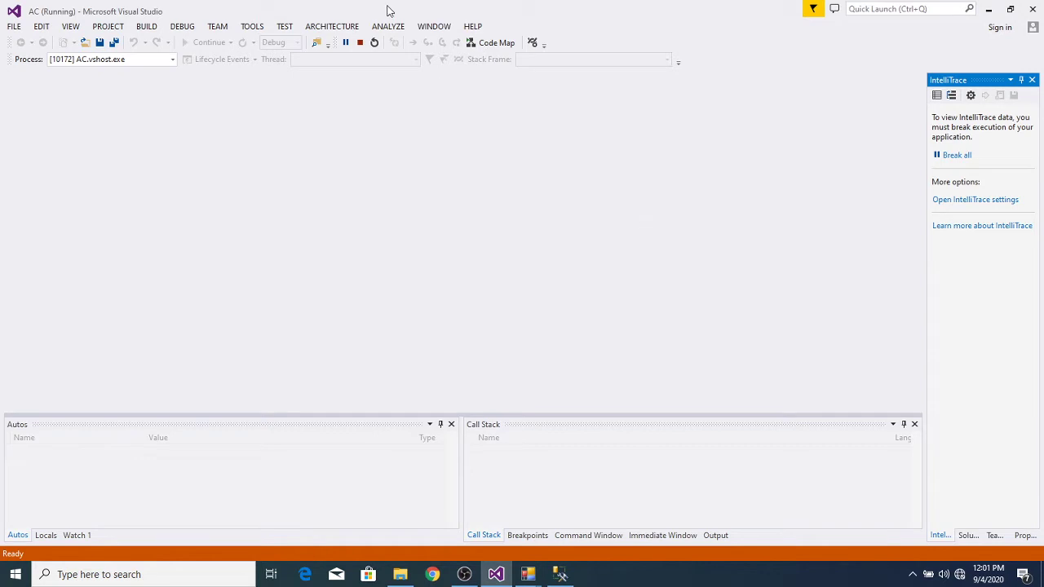
click(359, 42)
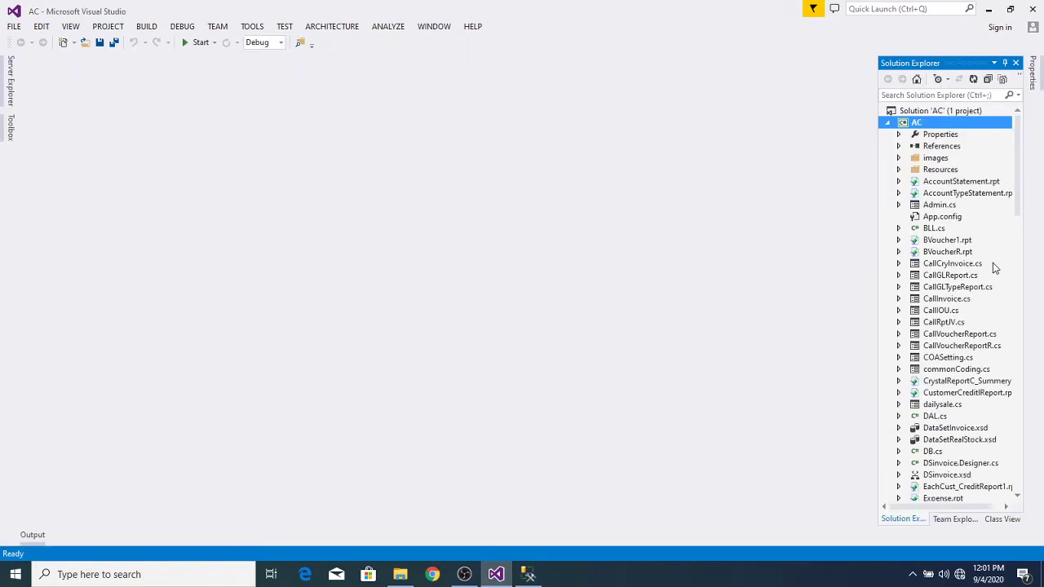
drag(1020, 191, 1017, 489)
click(979, 487)
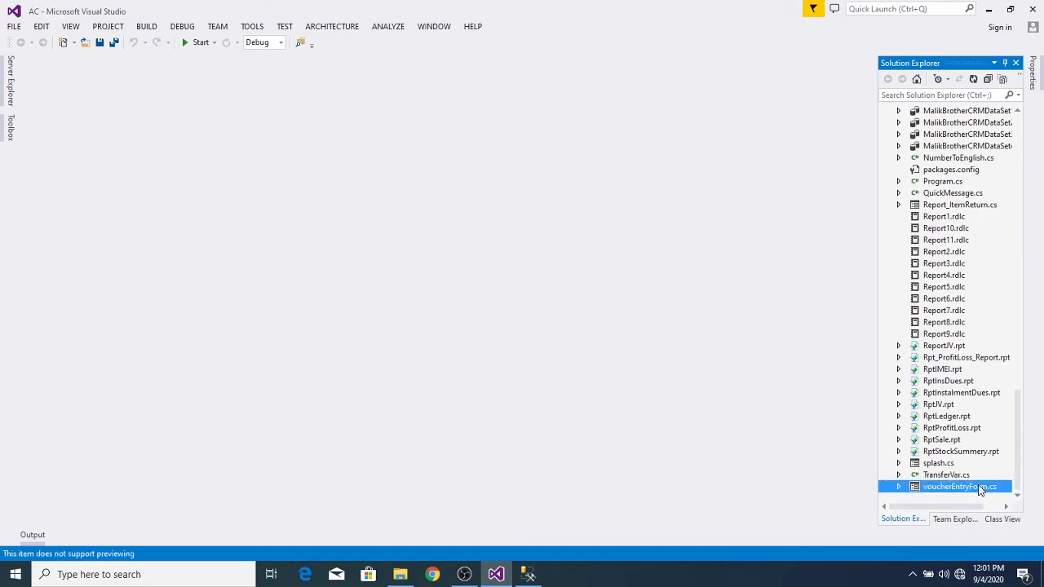
double_click(979, 487)
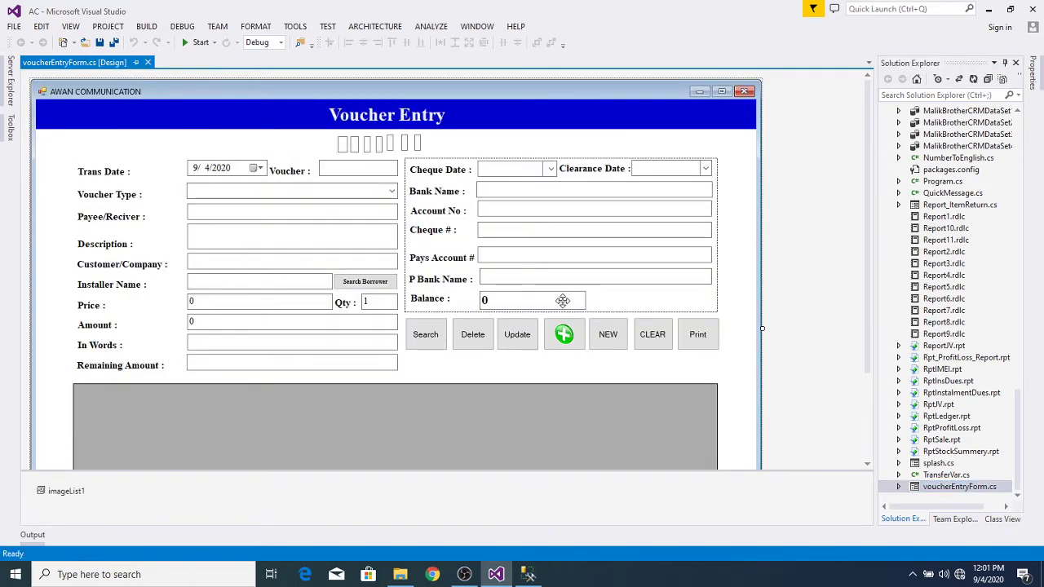
Step: Set a breakpoint in the add button's button10_Click handler and start debugging again
double_click(564, 334)
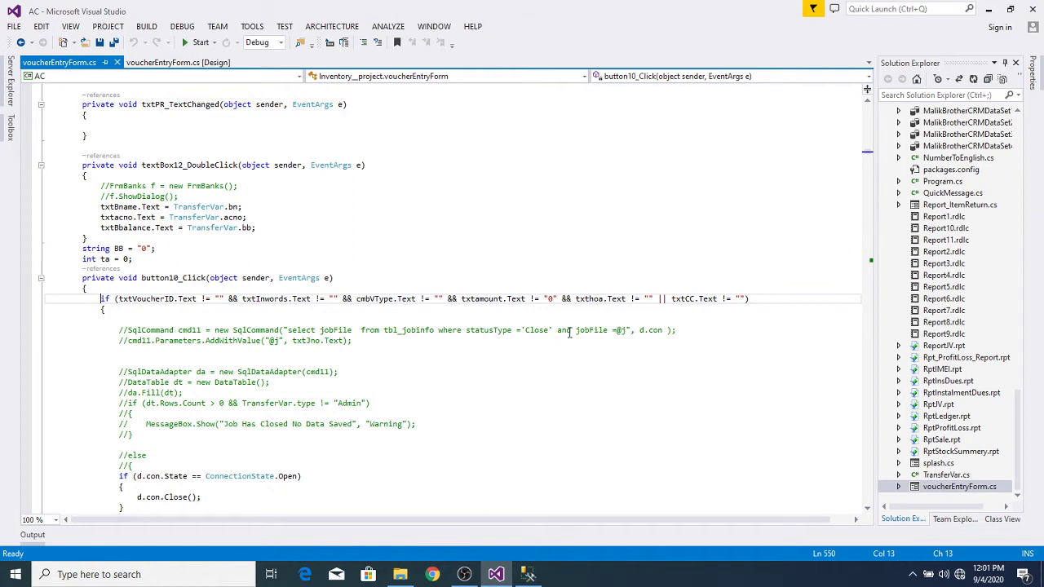
click(27, 278)
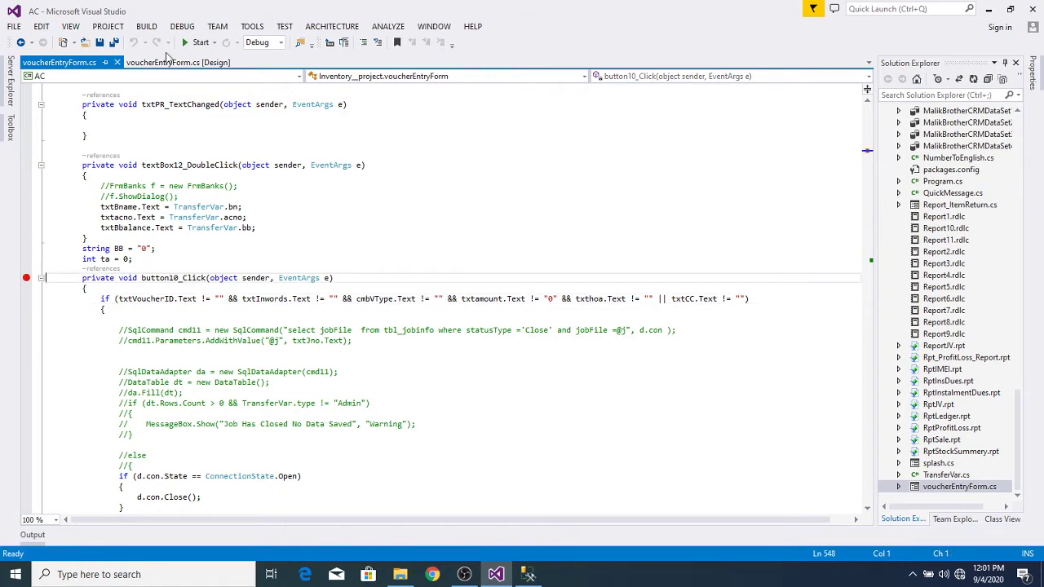
click(196, 42)
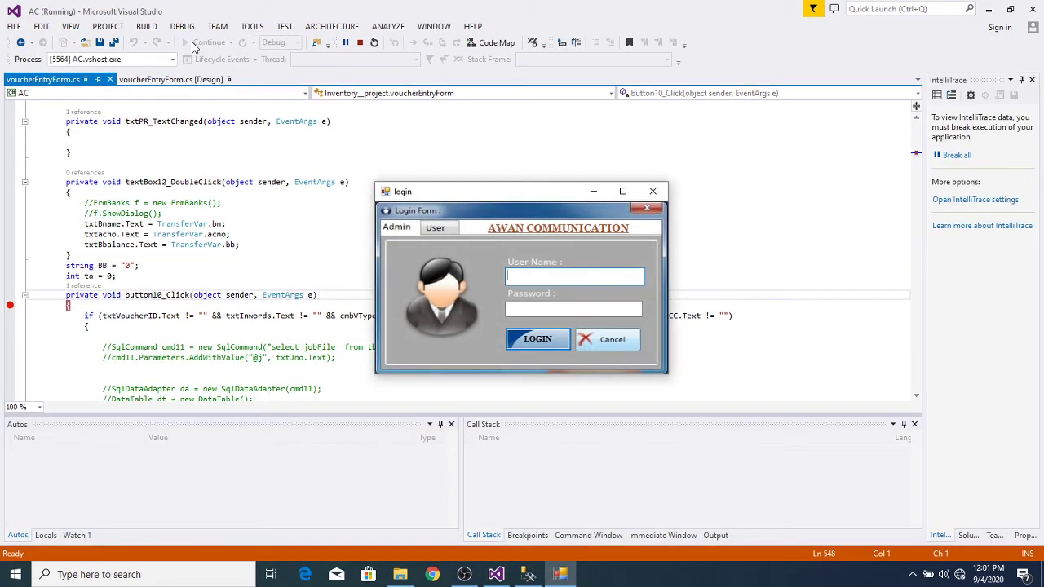
Step: Log in to AWAN with the username and password
text(ABC)
key(Tab)
text(123)
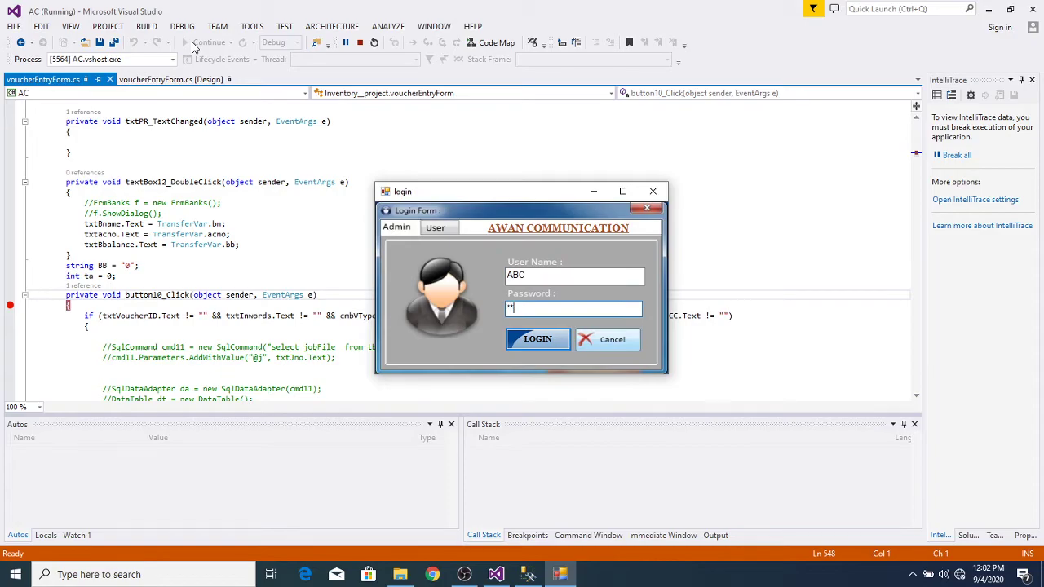
key(Return)
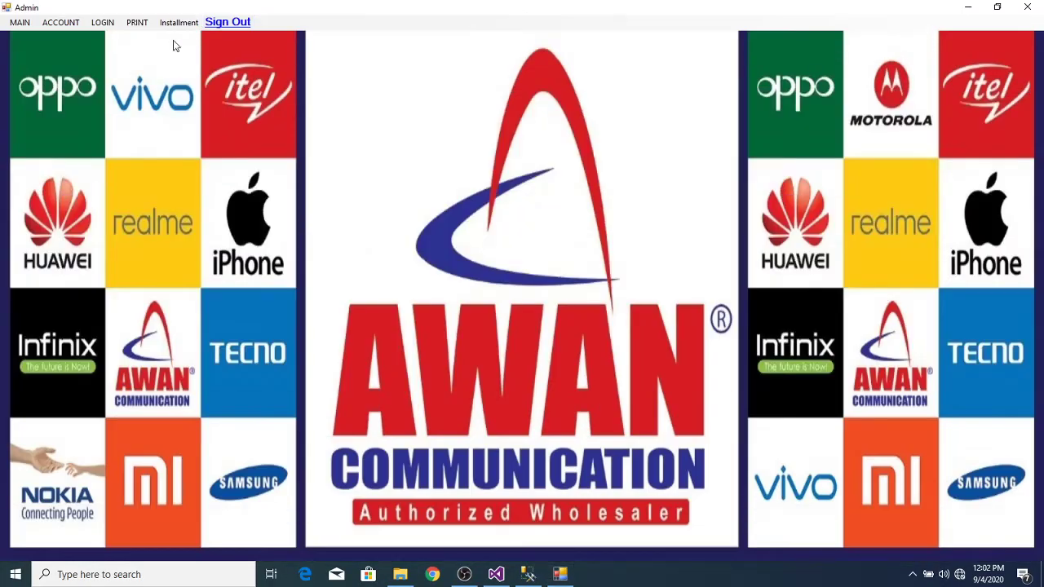
Step: Open Inventory's Stock add-item form and pick the Samsung C5 from the Item Name suggestions
click(21, 23)
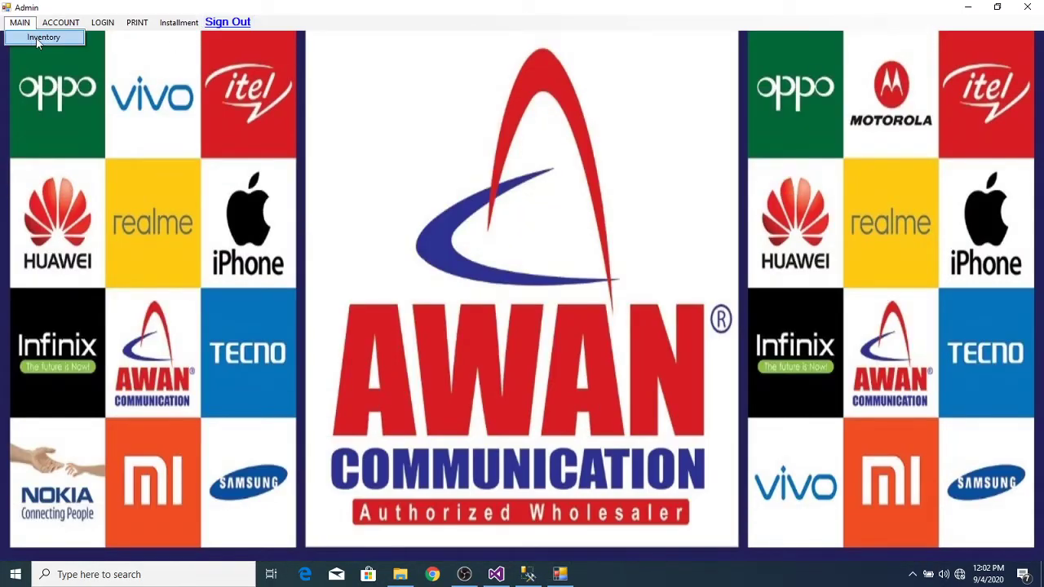
click(36, 37)
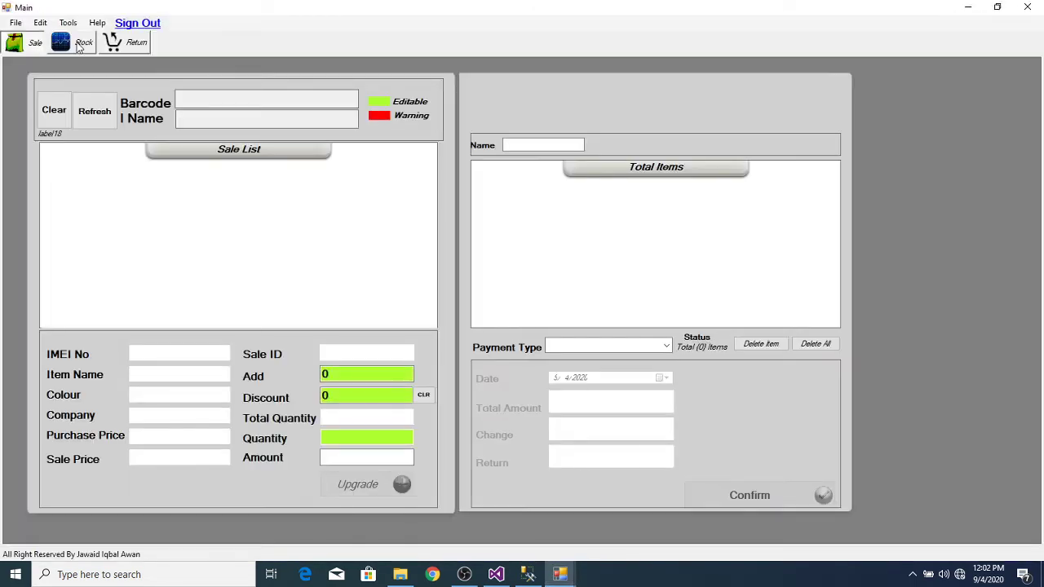
click(79, 45)
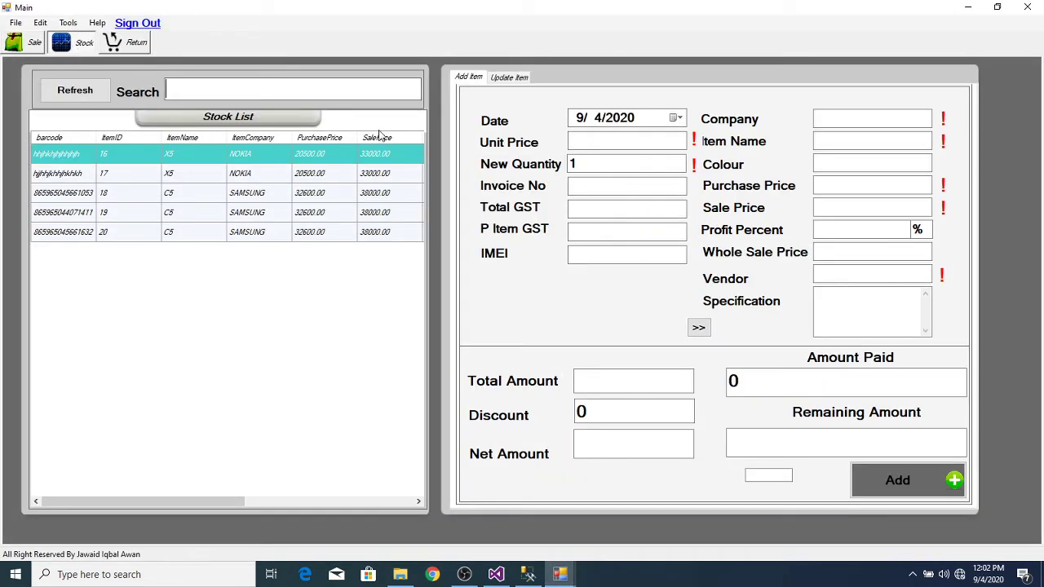
click(842, 135)
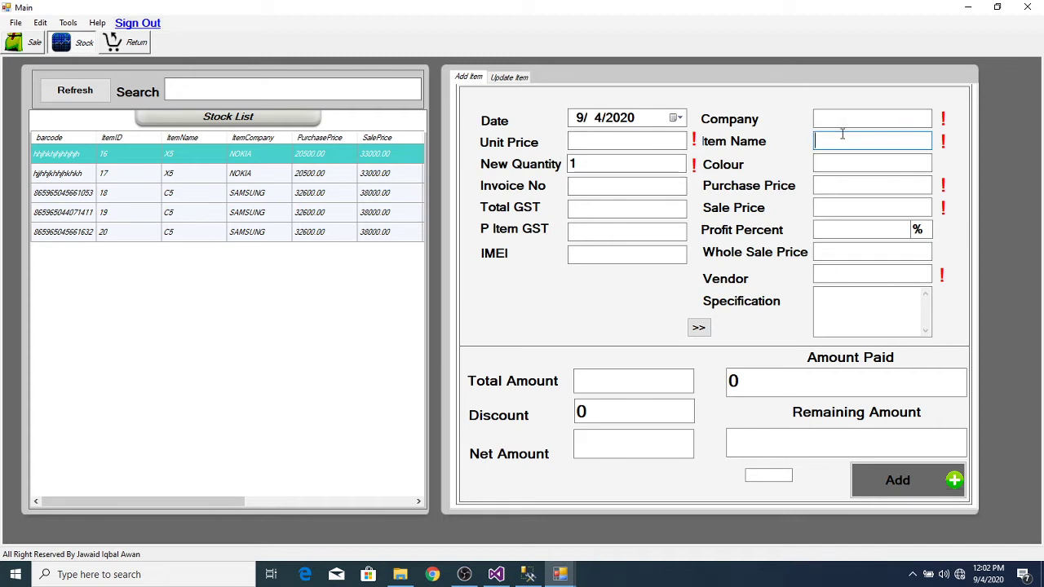
text(C5)
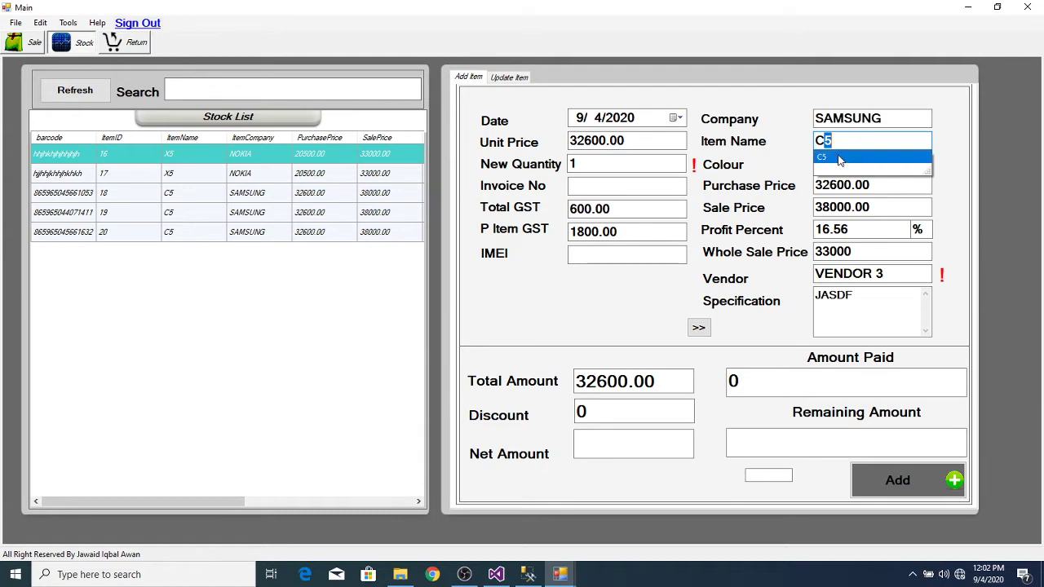
click(840, 158)
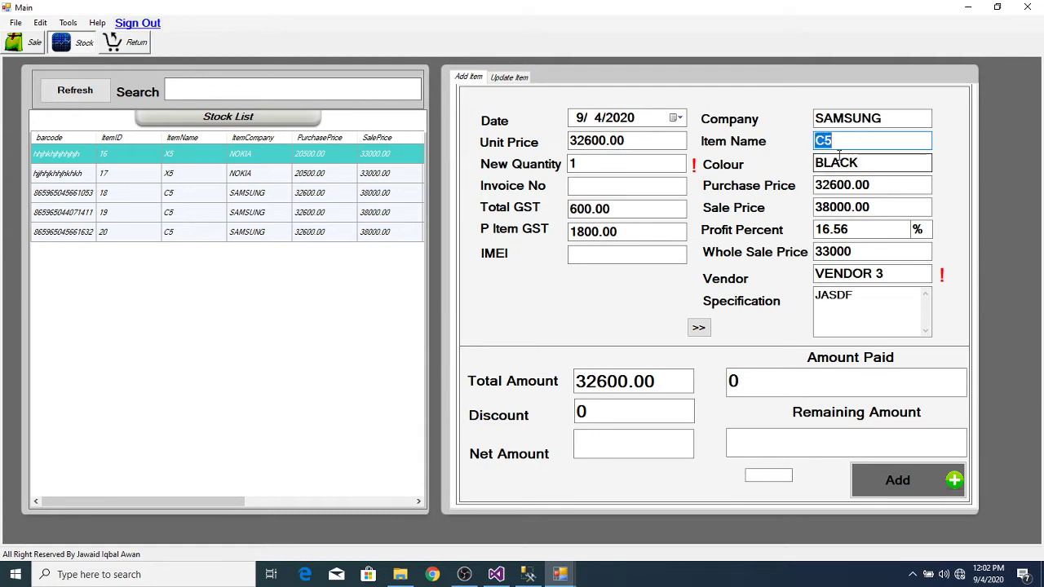
click(605, 254)
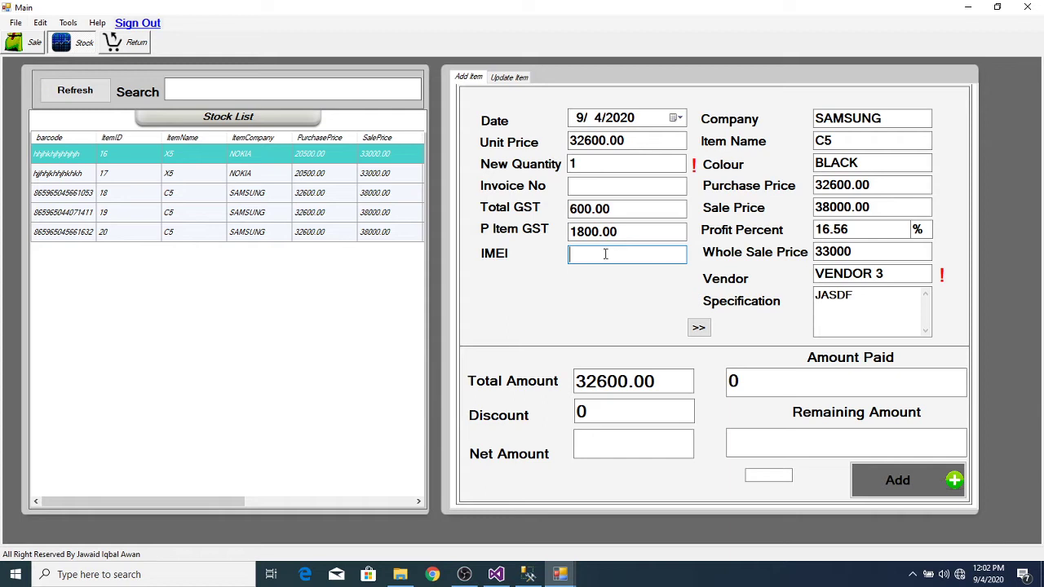
key(Return)
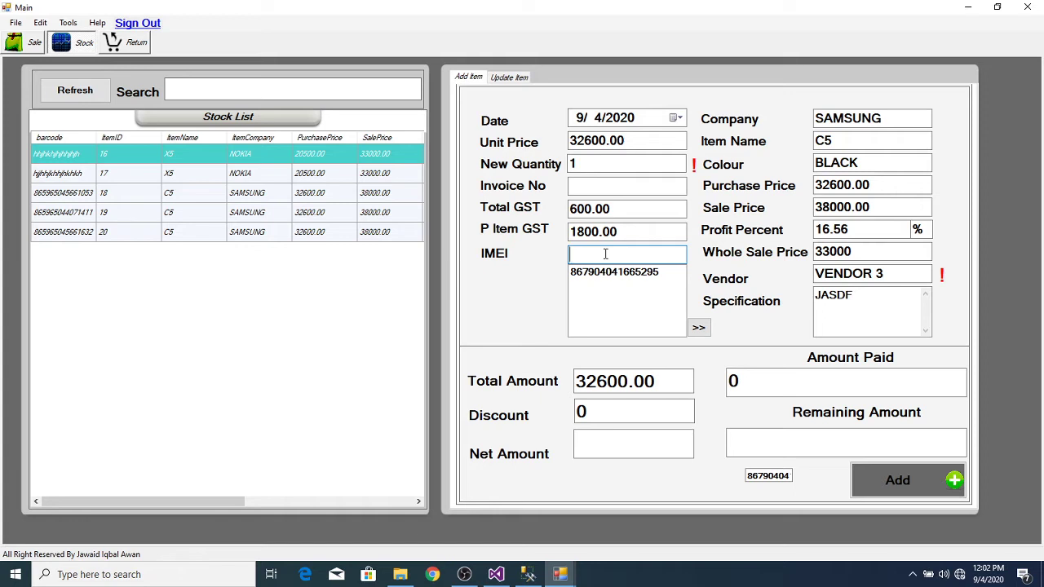
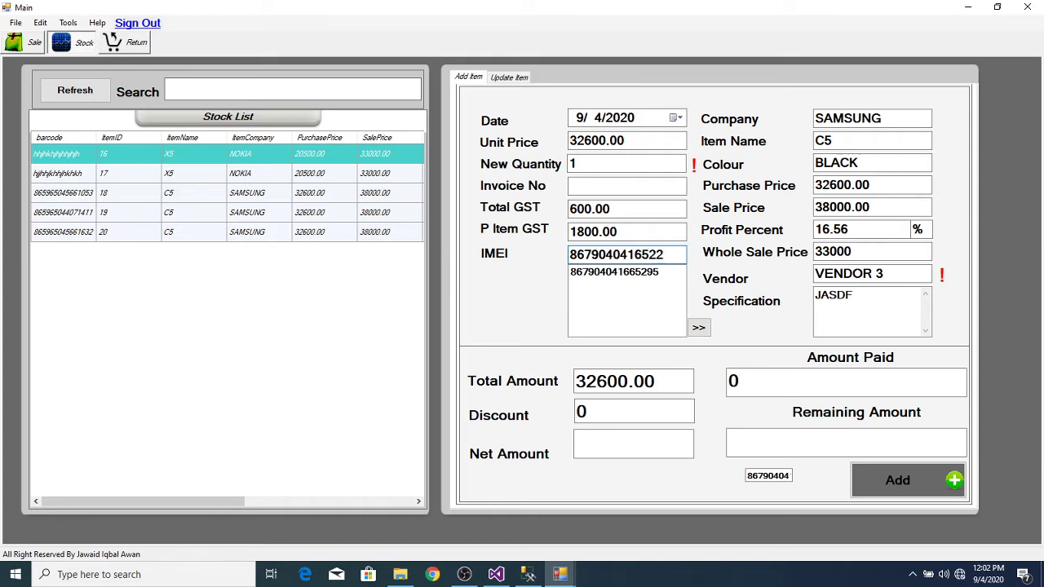
key(Return)
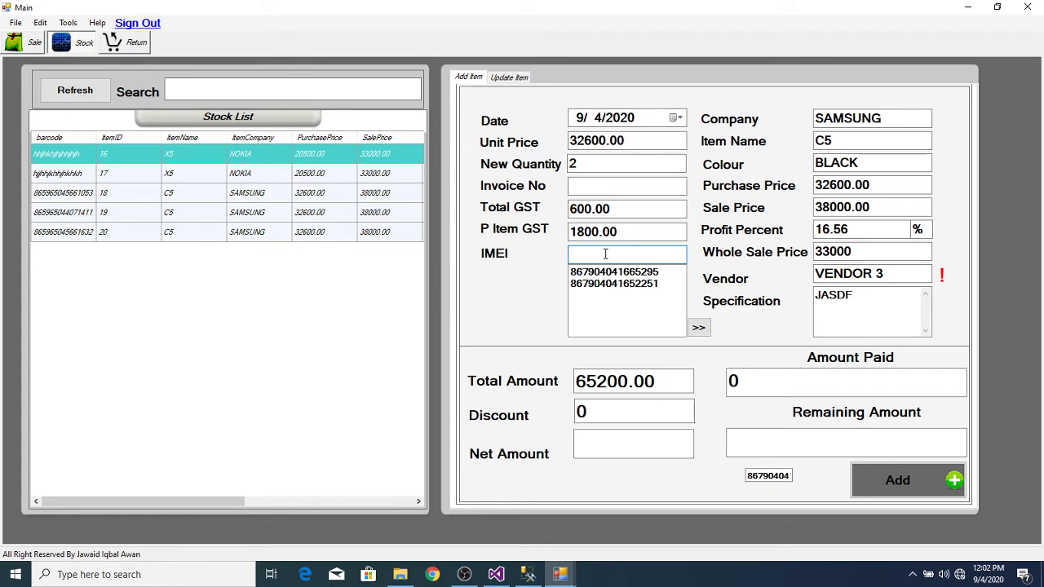
key(Return)
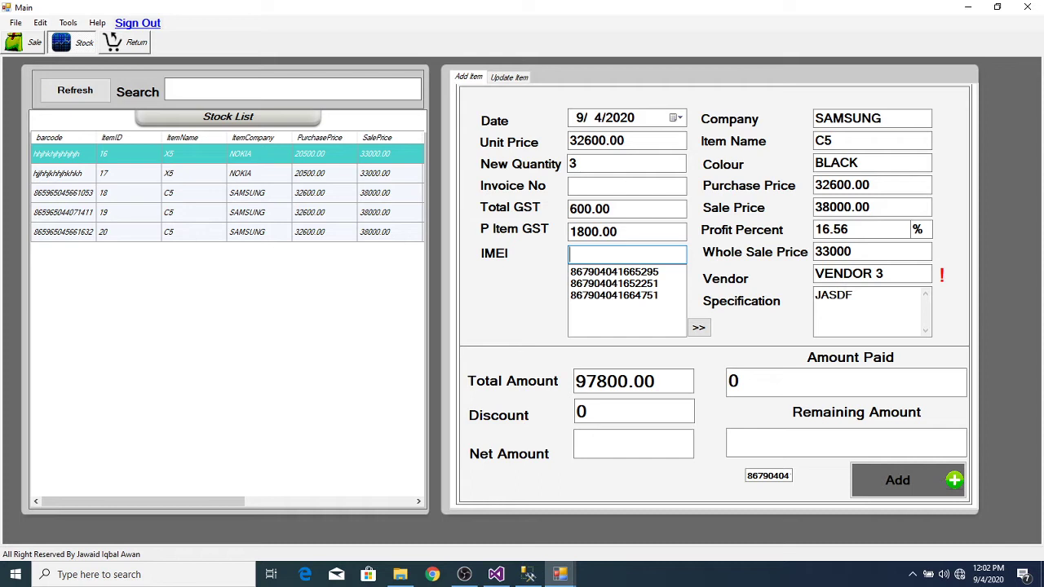
Step: Change the C5 unit price from 32600.00 to 31000
click(640, 138)
key(BackSpace)
key(BackSpace)
key(BackSpace)
key(BackSpace)
key(BackSpace)
key(BackSpace)
key(BackSpace)
key(BackSpace)
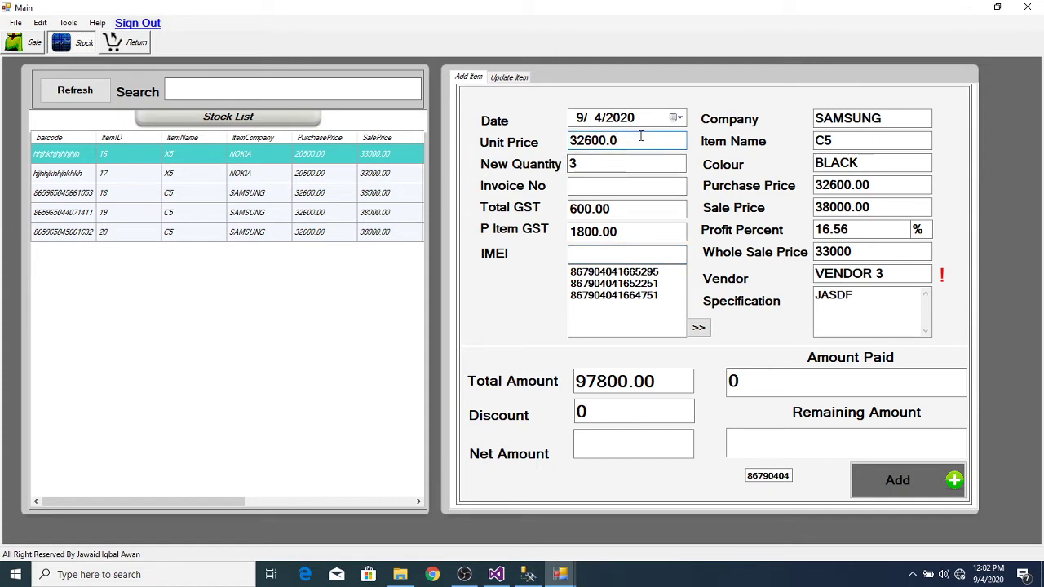
text(31000)
key(Tab)
key(Tab)
key(Tab)
key(Tab)
key(Tab)
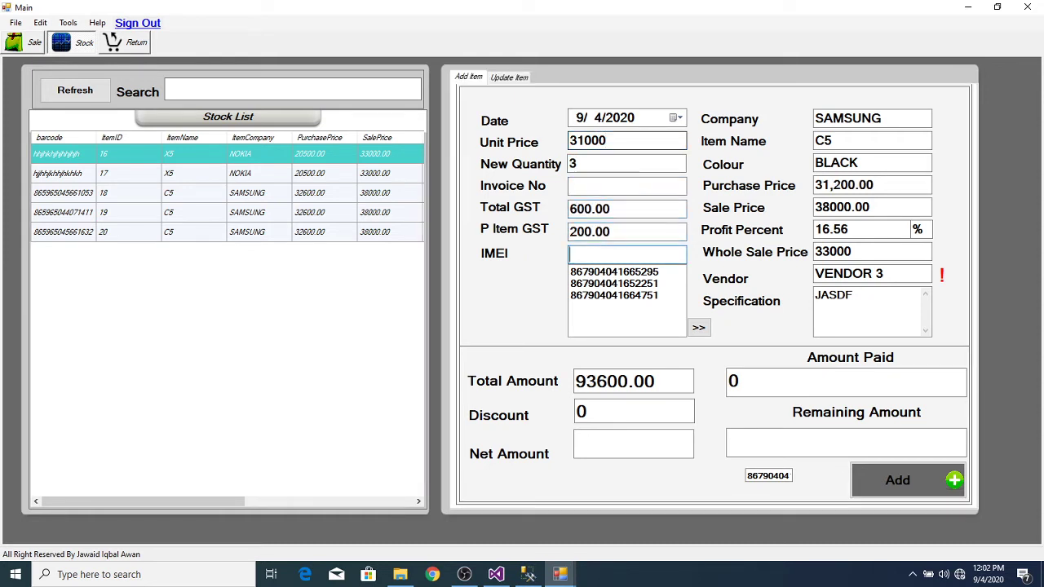
Step: Set the wholesale price to 32000, correcting a mistyped 34000
key(Tab)
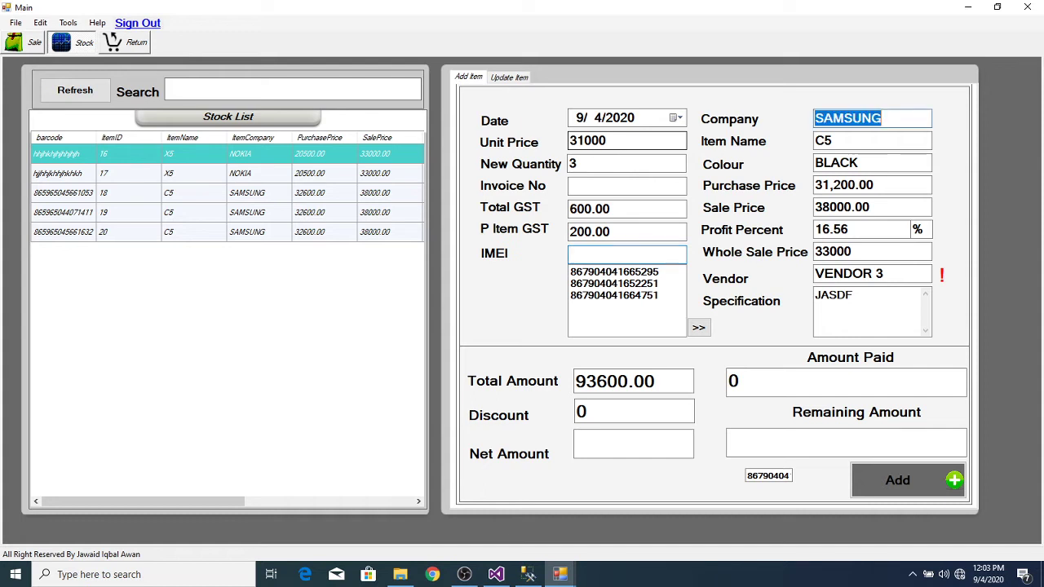
key(Tab)
key(Tab)
key(Tab)
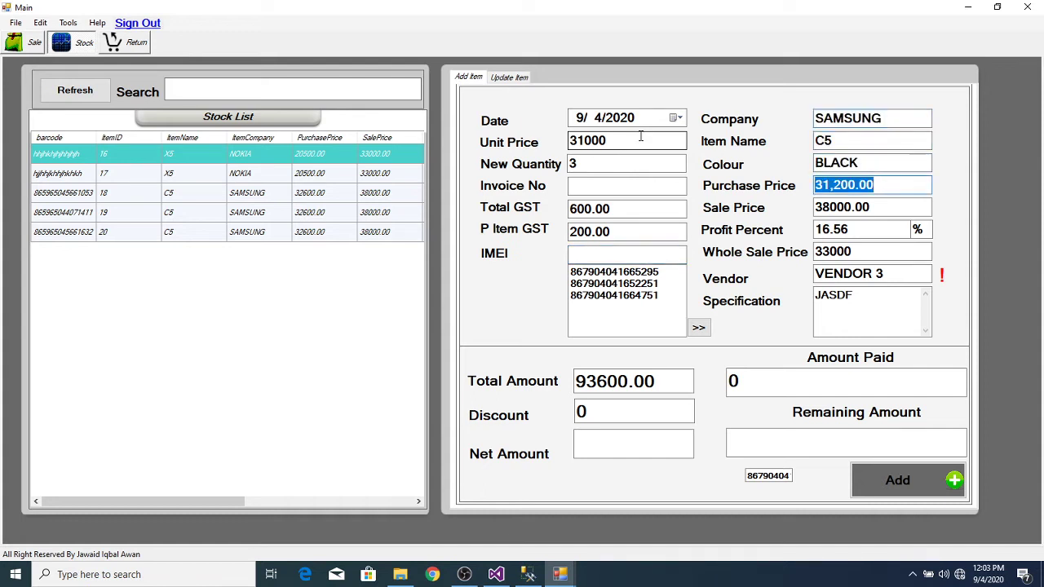
key(Tab)
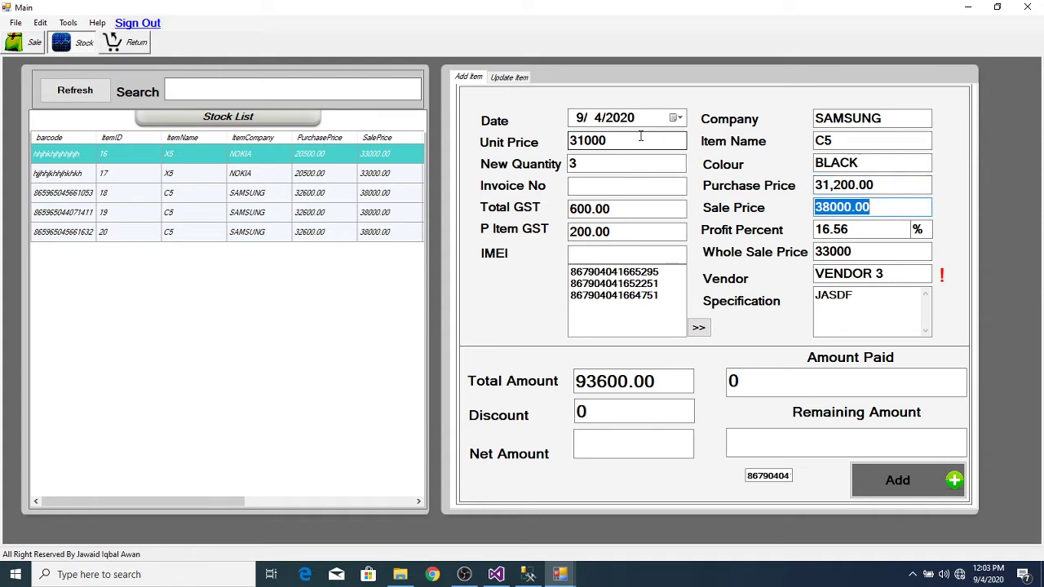
key(Tab)
key(Tab)
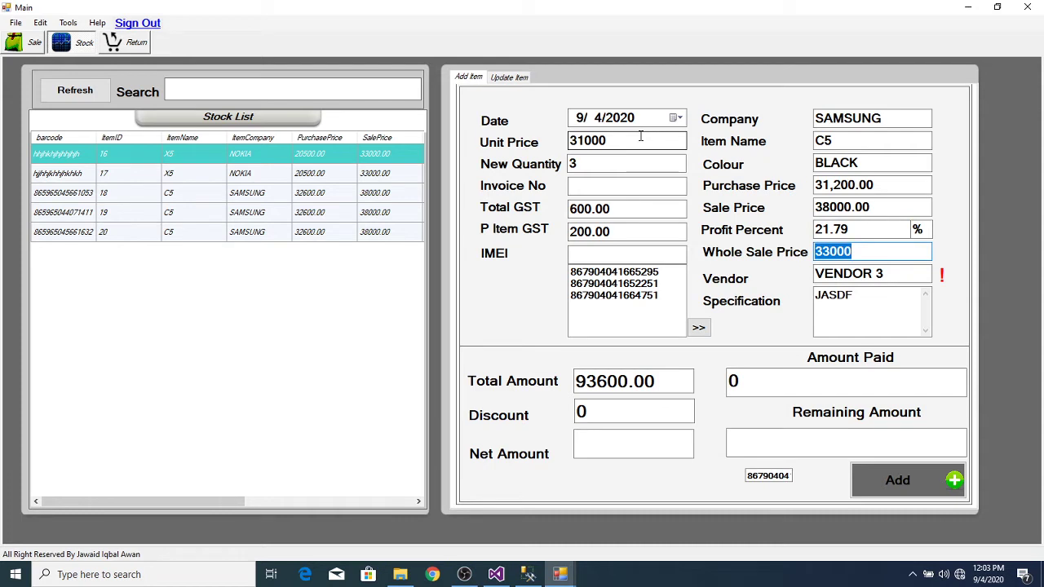
text(34000)
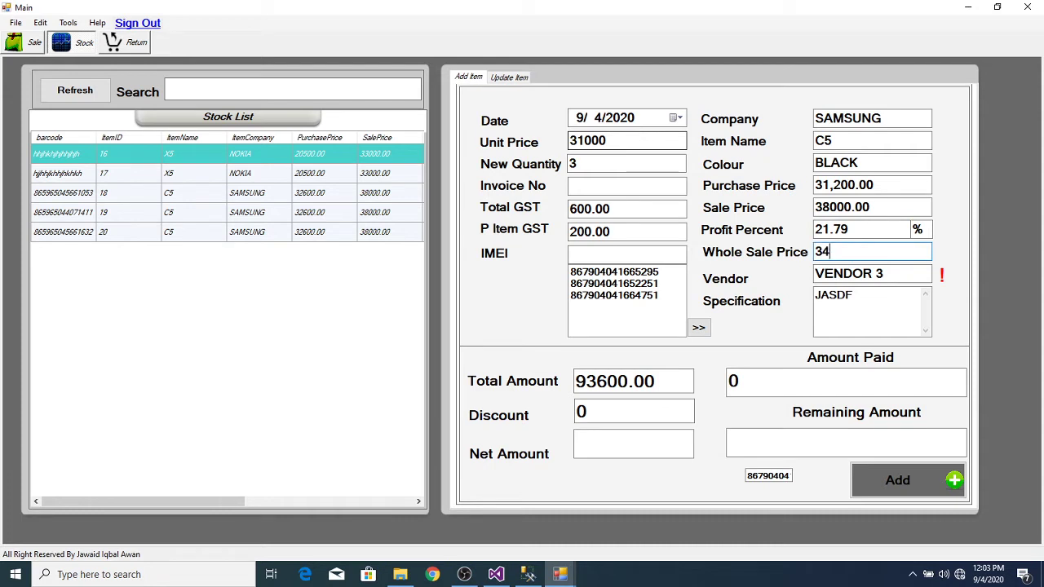
key(BackSpace)
key(BackSpace)
key(BackSpace)
key(BackSpace)
key(BackSpace)
text(32000)
key(Tab)
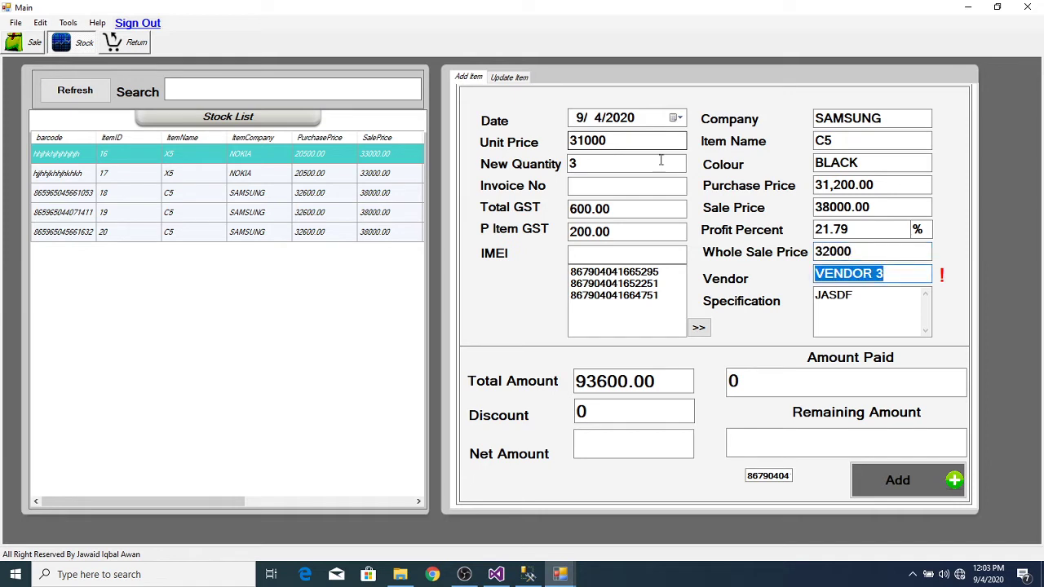
Step: Choose VENDOR 2 as the supplier and enter 30000 paid, leaving 63600.00 remaining
double_click(894, 273)
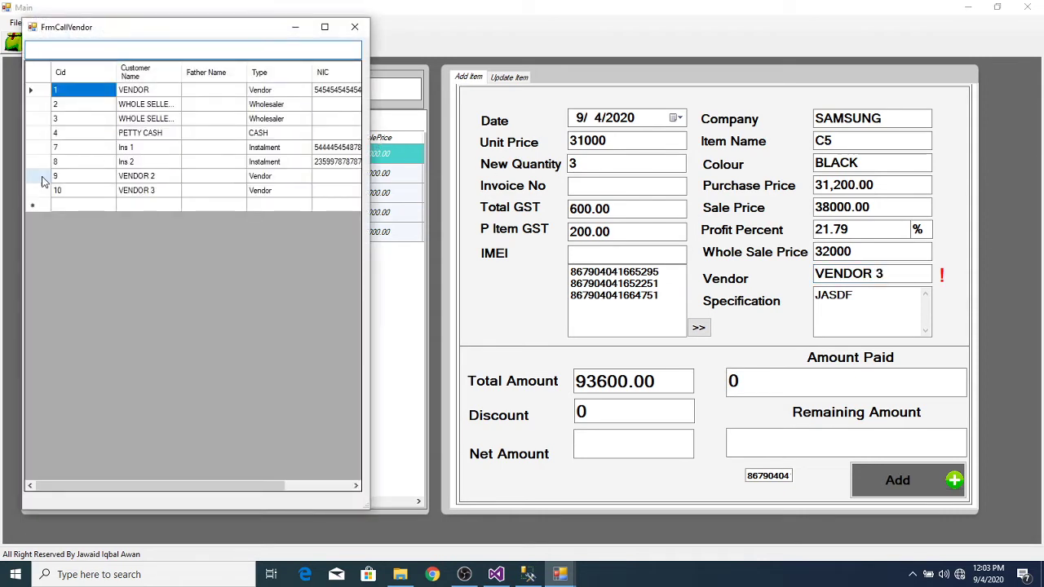
double_click(43, 178)
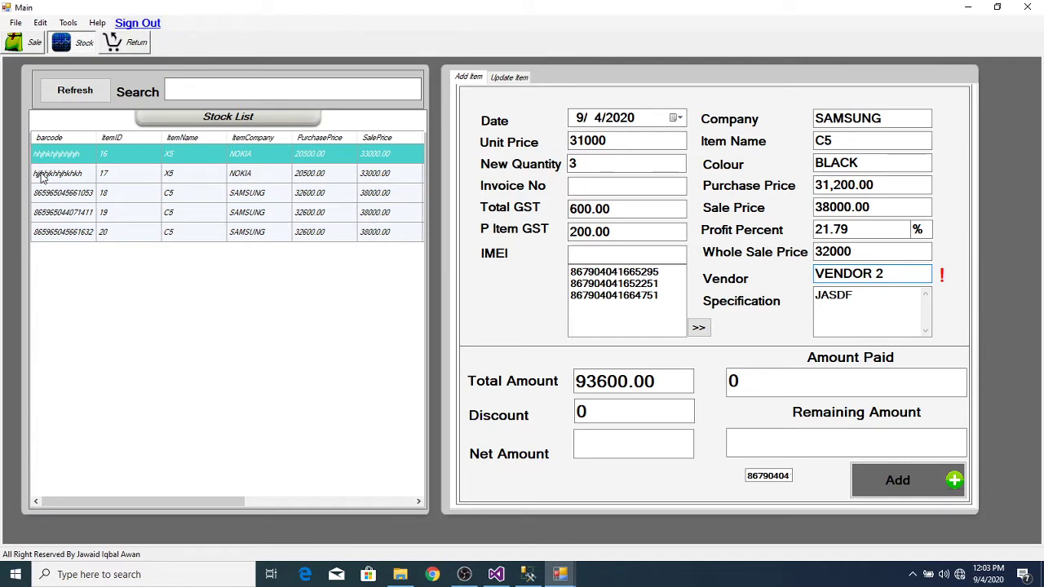
key(Tab)
key(Tab)
key(Tab)
key(Tab)
key(Tab)
key(Tab)
key(Tab)
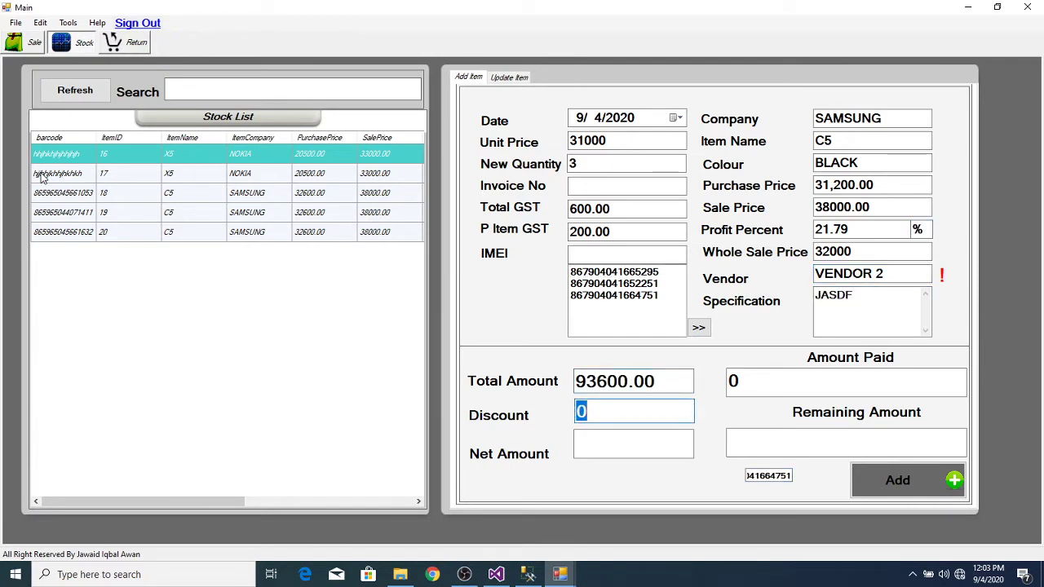
key(Tab)
key(Tab)
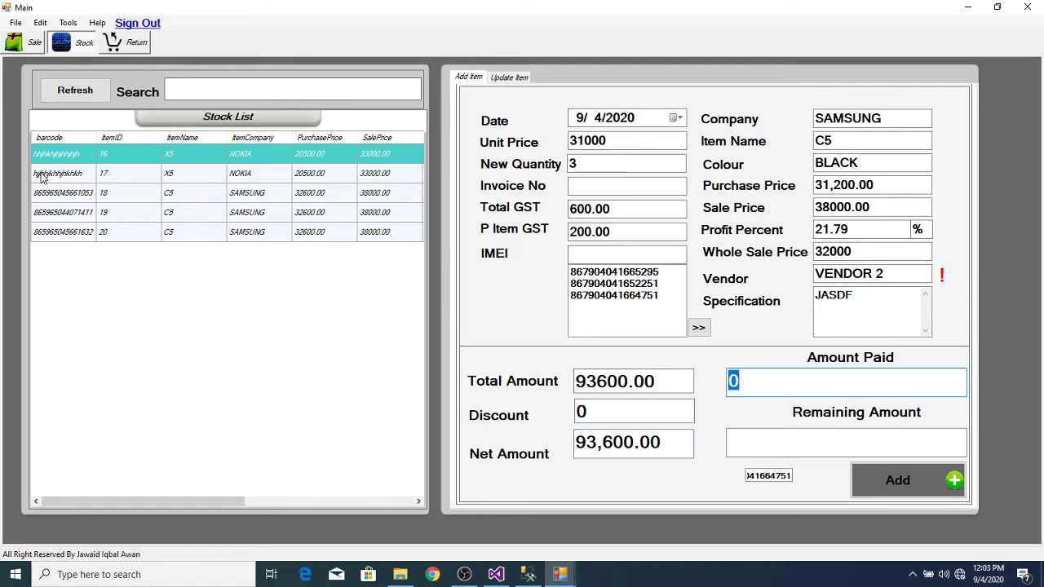
text(30000)
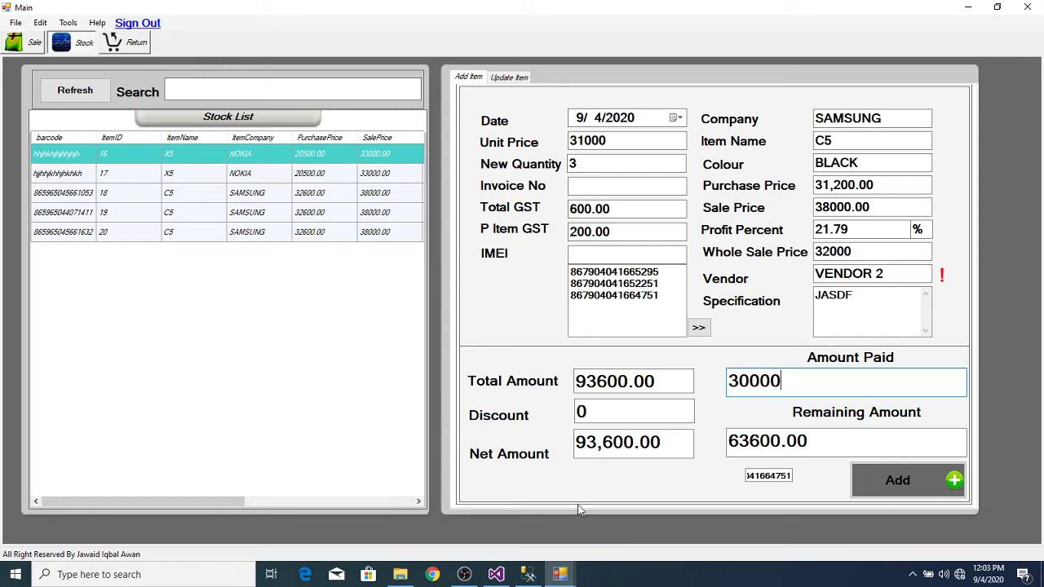
Step: Add the SAMSUNG C5 stock purchase and choose CASH PAYMENT VOUCHER as the voucher type
click(901, 492)
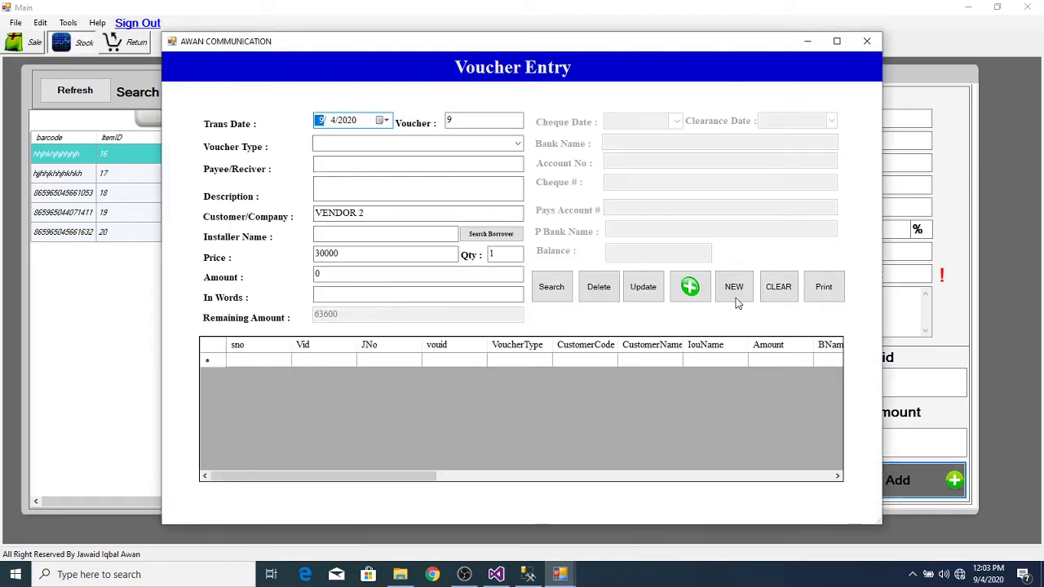
click(518, 143)
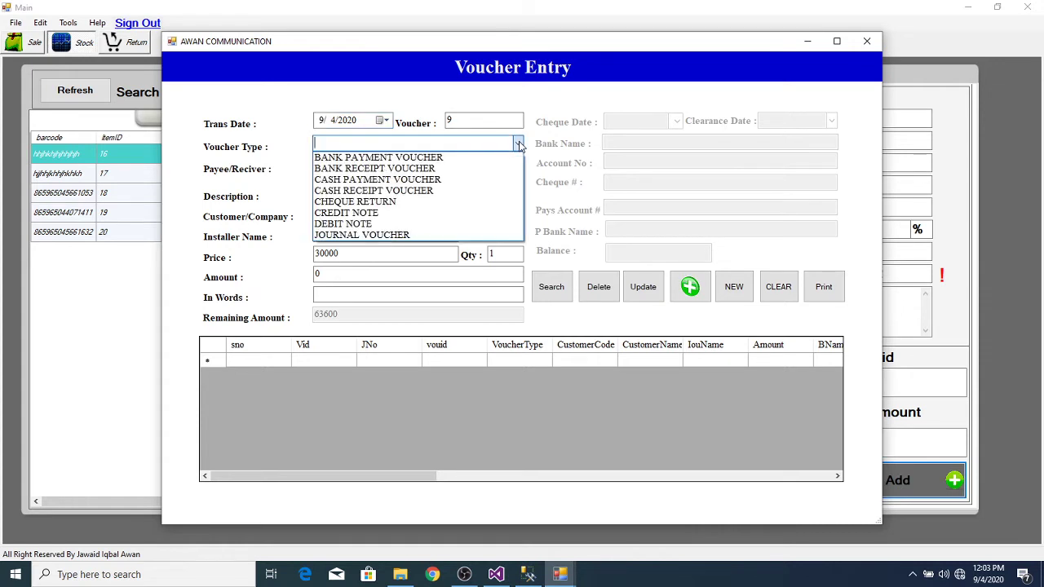
click(469, 179)
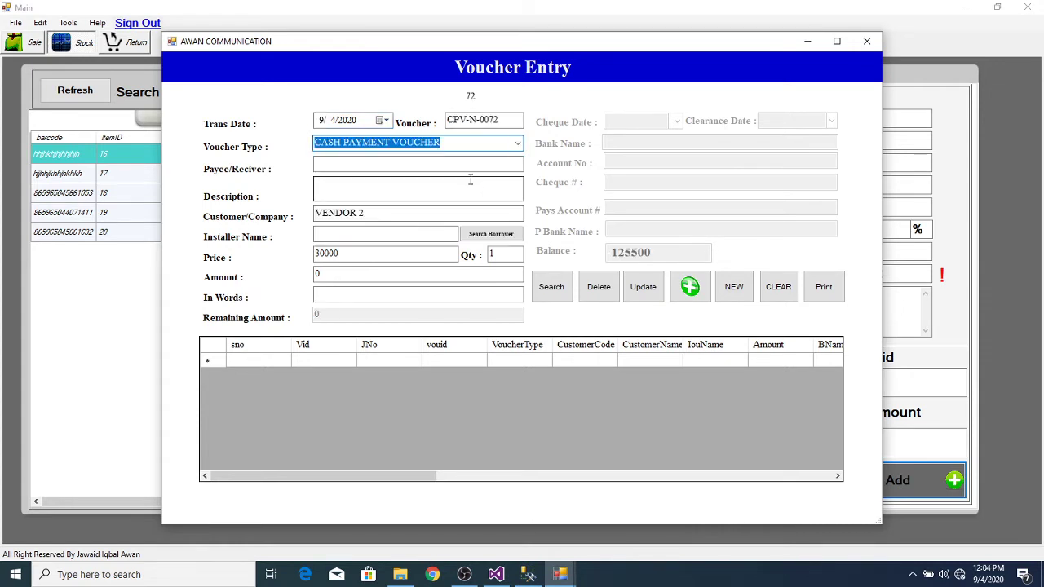
Step: Fill in the 30000 price and amount in words, then submit the voucher
key(Tab)
key(Tab)
key(Tab)
key(Tab)
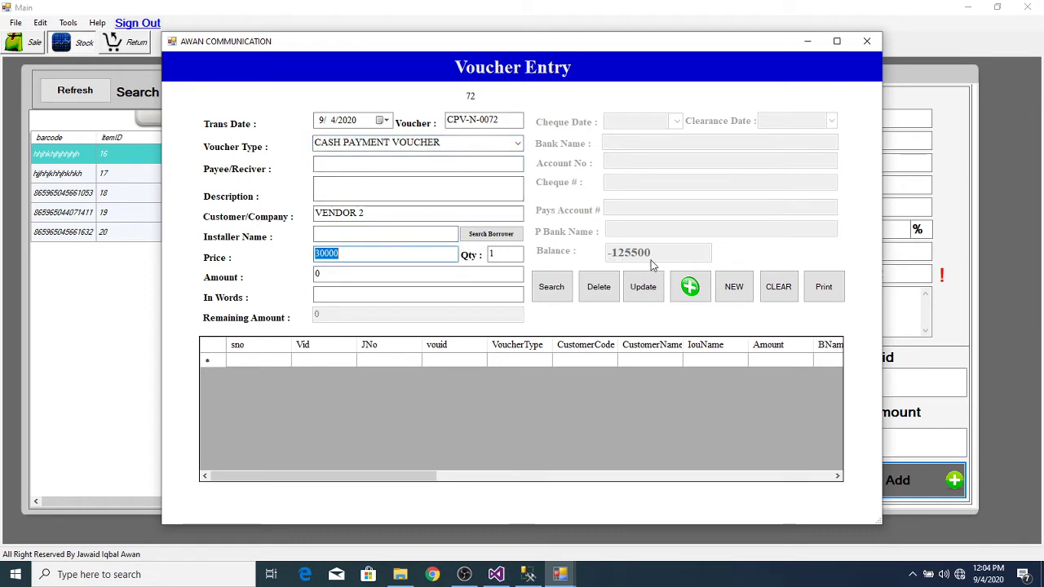
key(Tab)
key(Tab)
key(Tab)
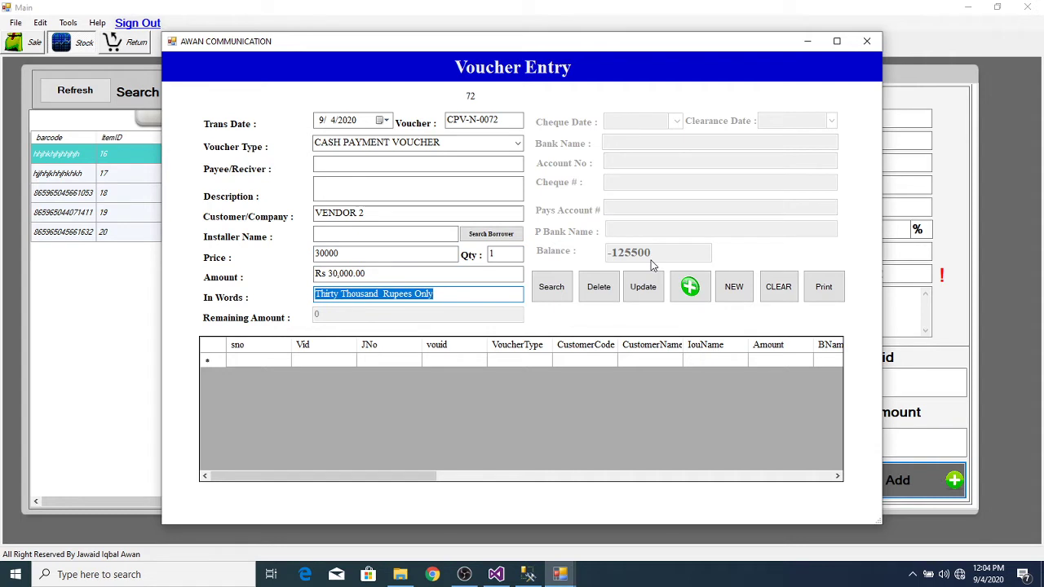
key(Tab)
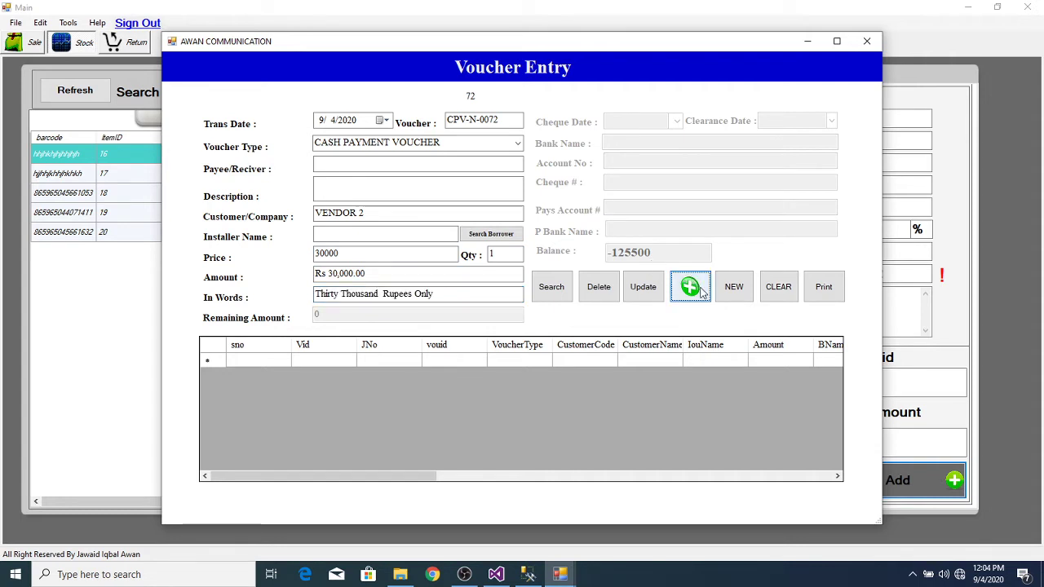
click(700, 290)
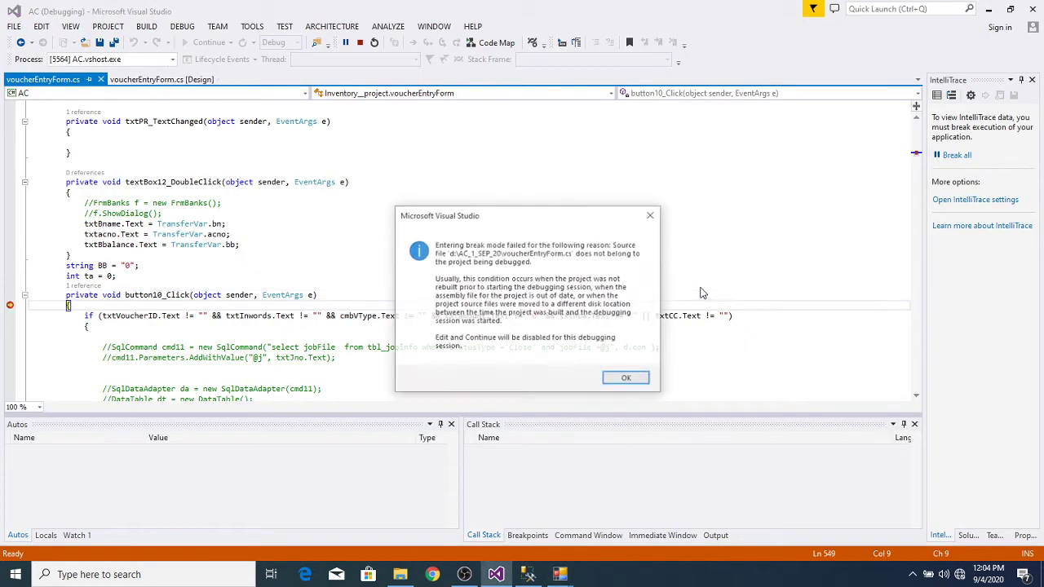
Step: Dismiss the break-mode warning and step through the save code, checking voucher ID, 30000 amount and PETTY CASH account
click(648, 217)
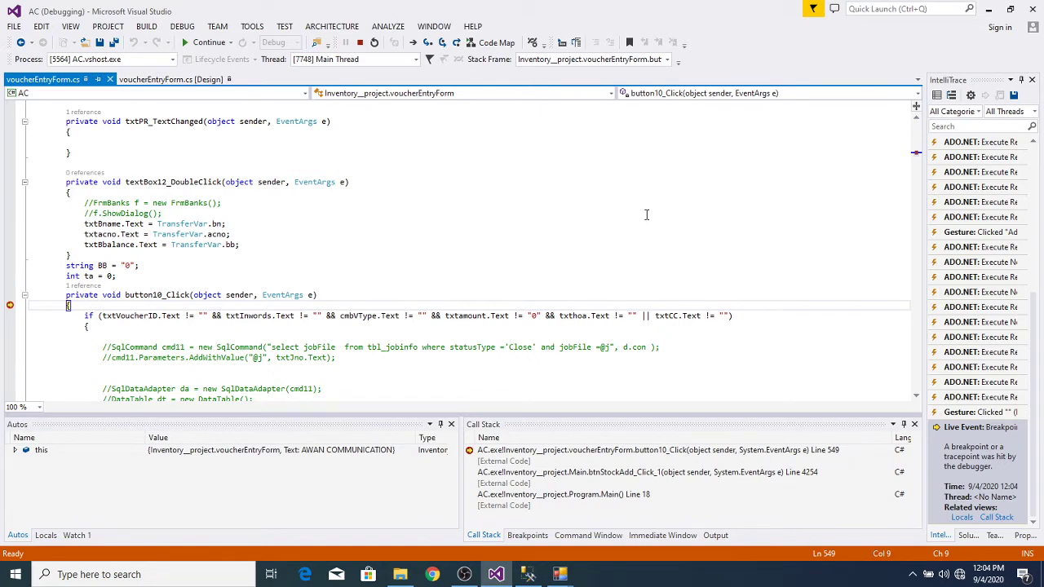
key(F10)
key(F10)
key(F10)
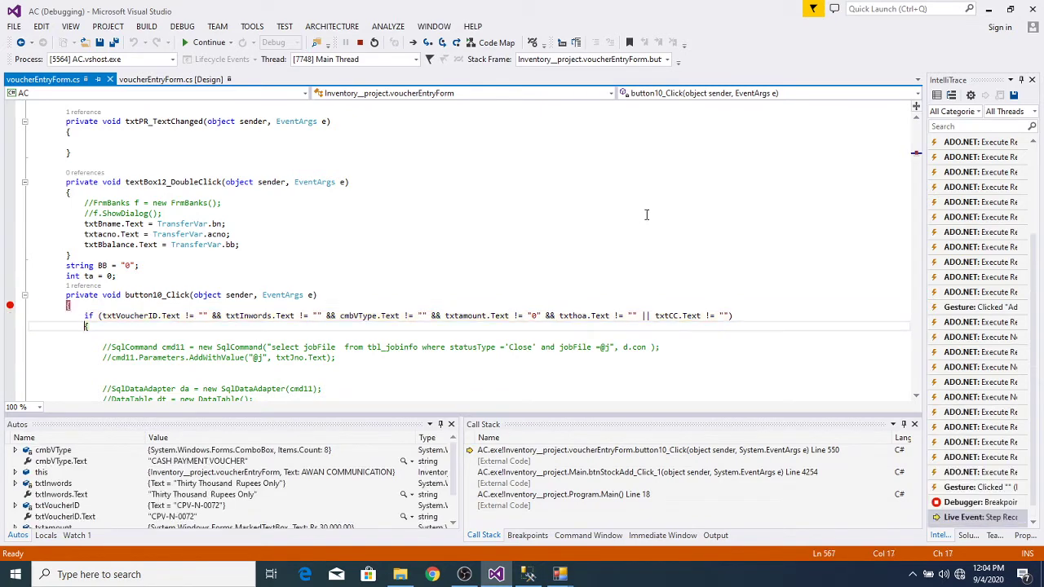
key(F10)
key(F10)
key(F10)
key(F10)
key(F10)
key(F10)
key(F10)
key(F10)
key(F10)
key(F10)
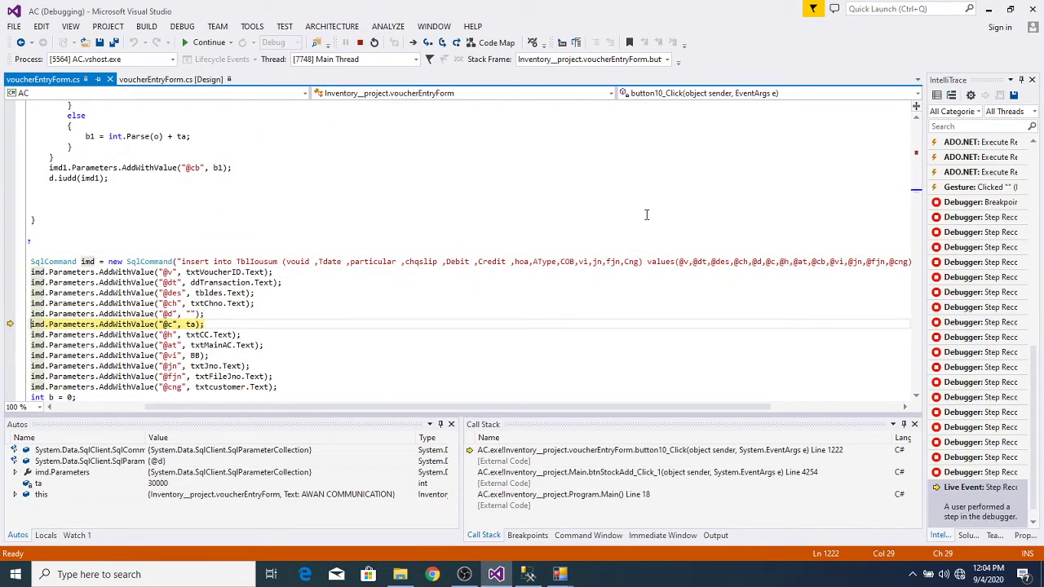
scroll(420, 412, left, 3)
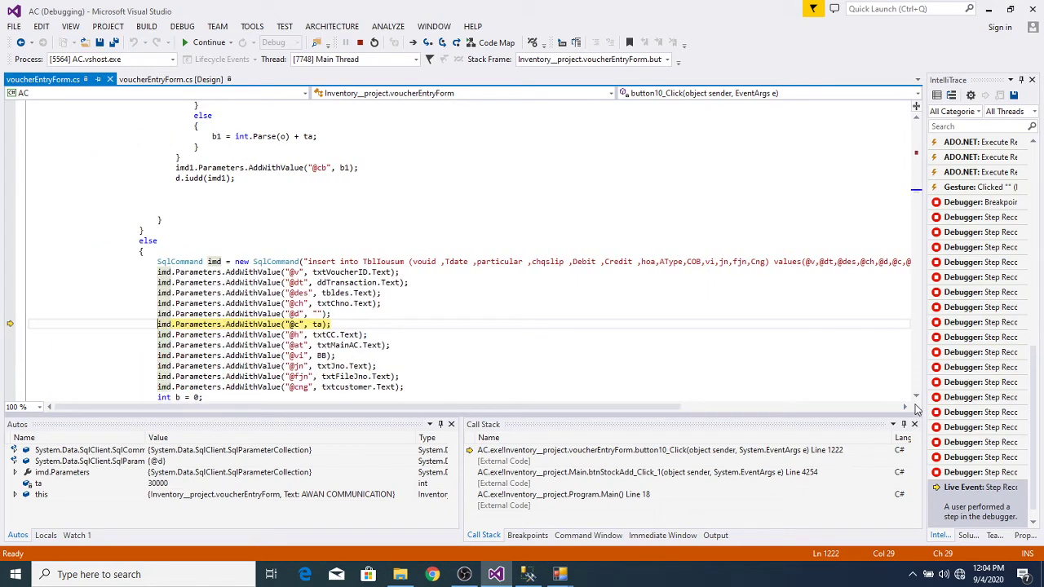
scroll(917, 392, down, 2)
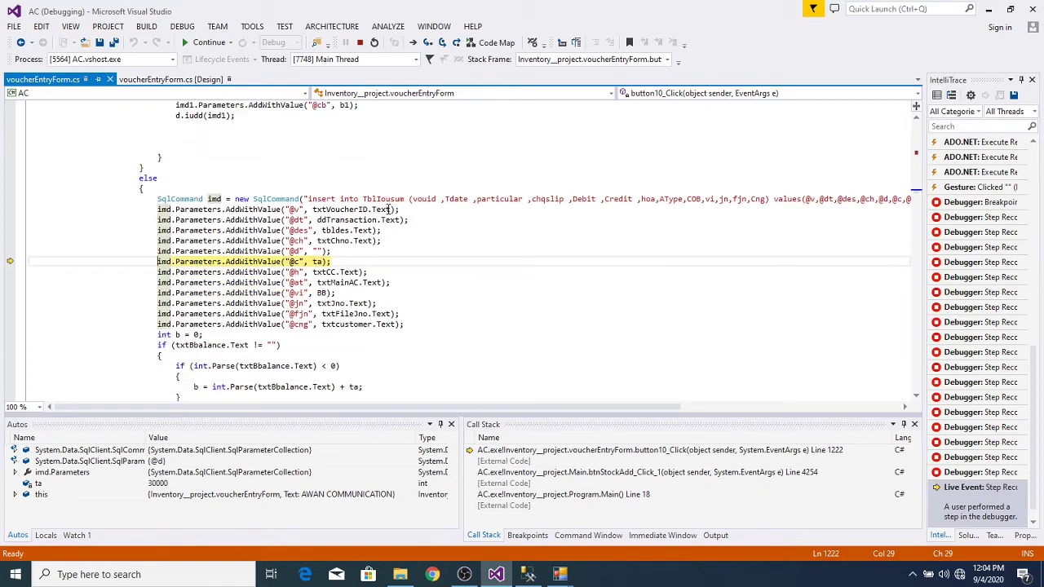
mouse_move(383, 209)
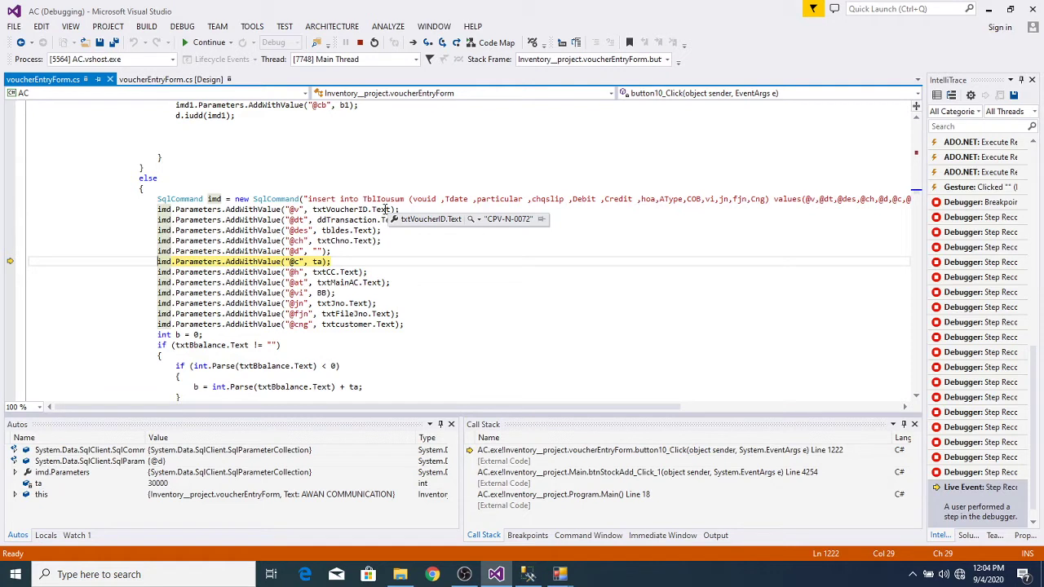
mouse_move(318, 261)
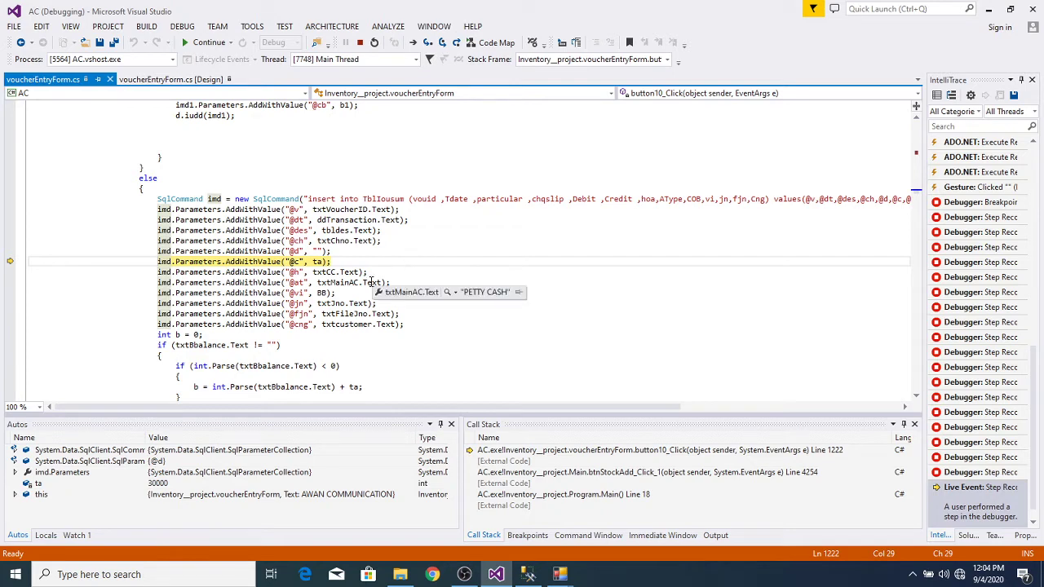
mouse_move(371, 285)
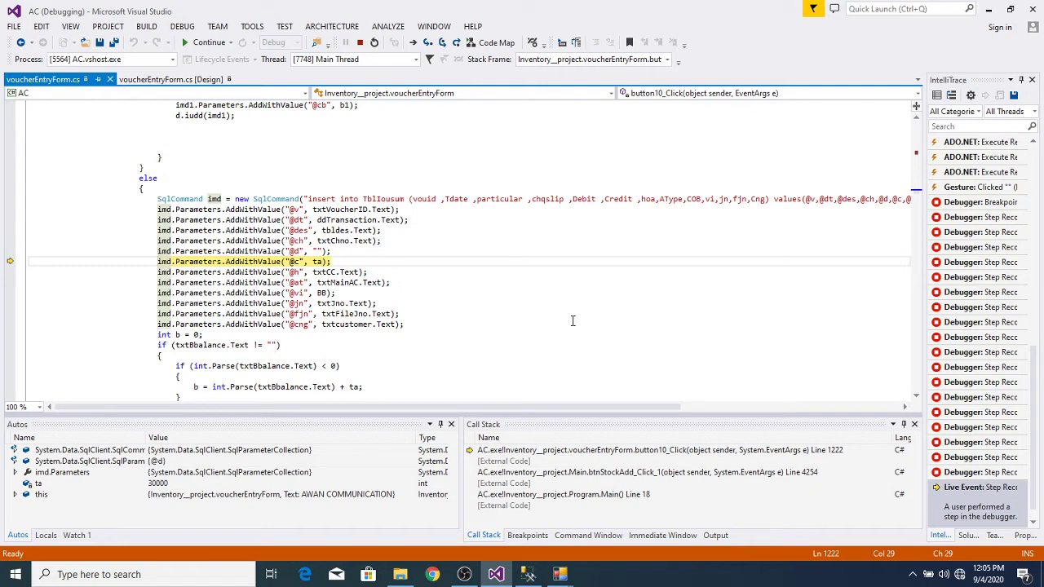
key(F10)
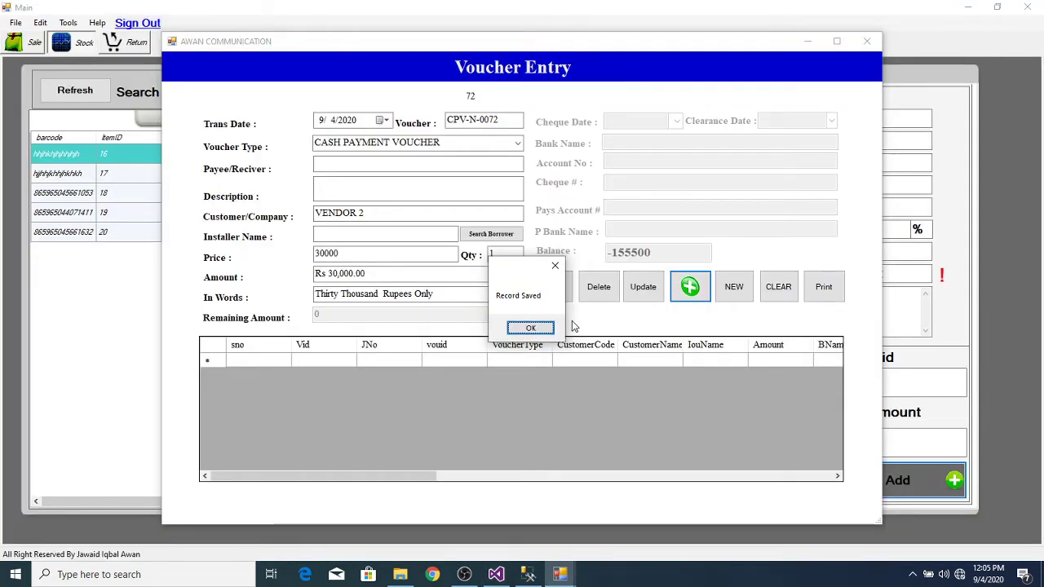
Step: Acknowledge the saved record and submit a new CASH PAYMENT VOUCHER, pausing at the breakpoint
click(530, 328)
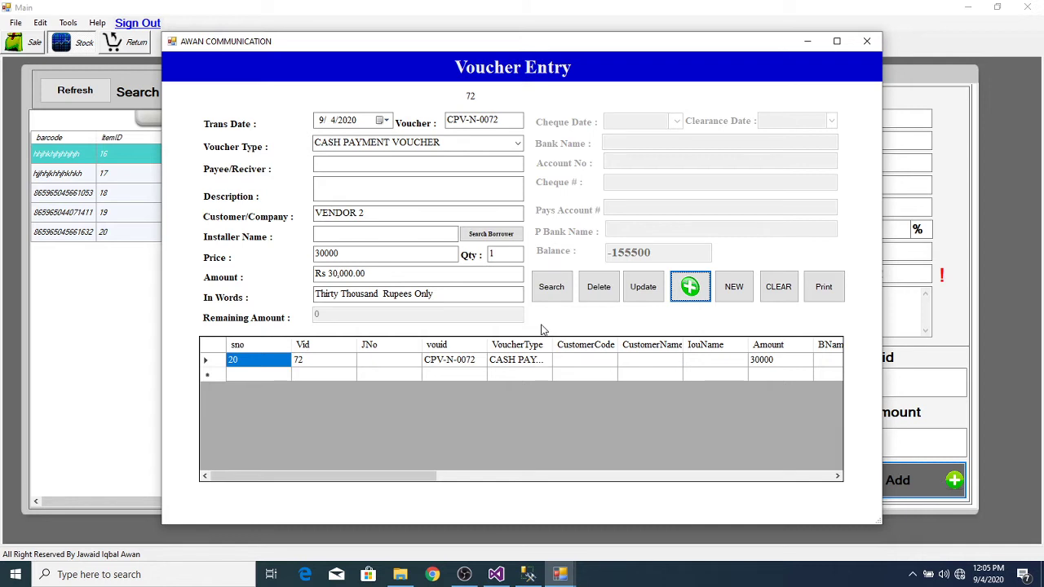
click(518, 143)
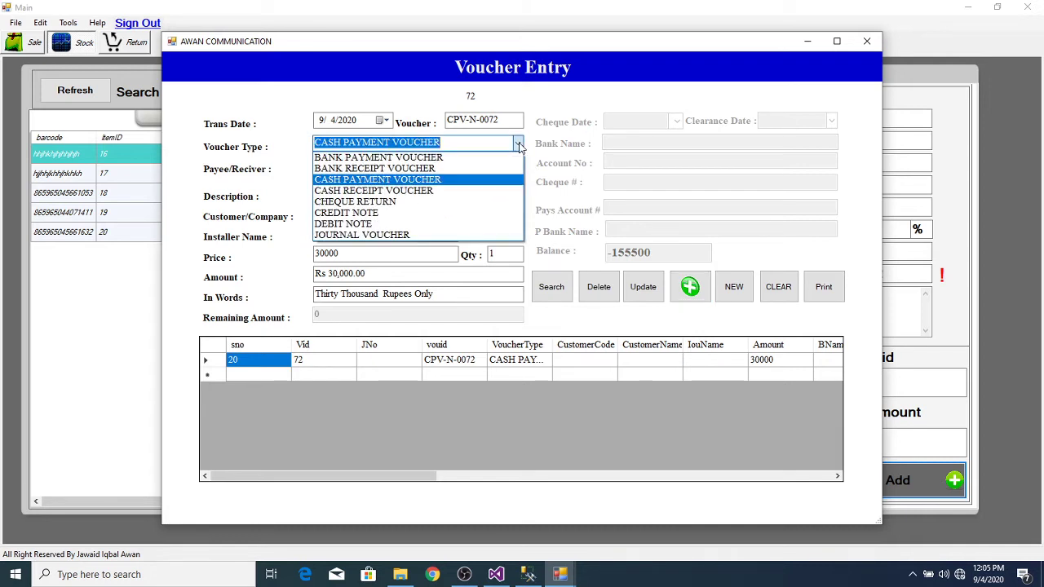
click(477, 178)
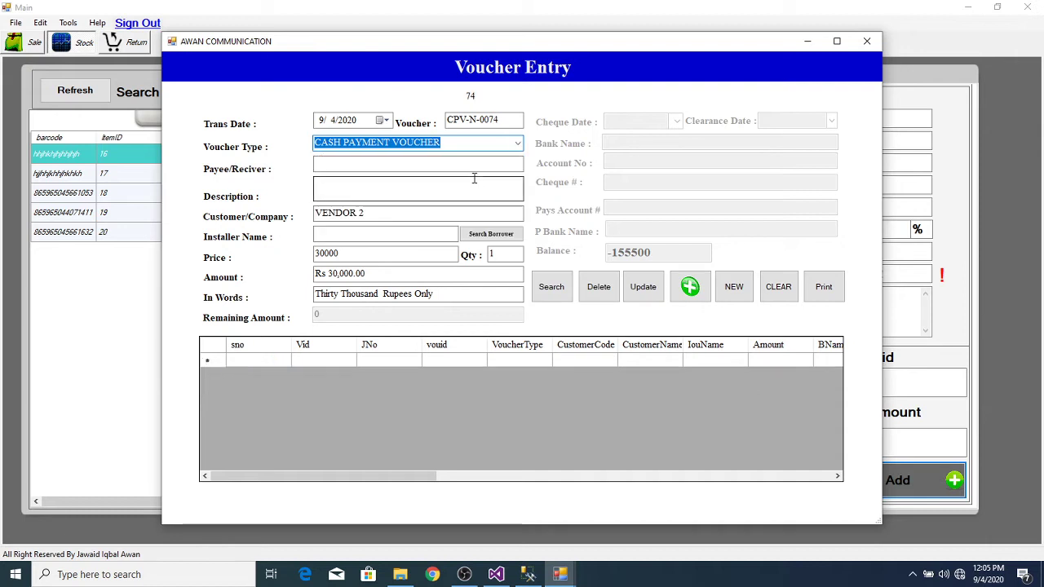
click(690, 295)
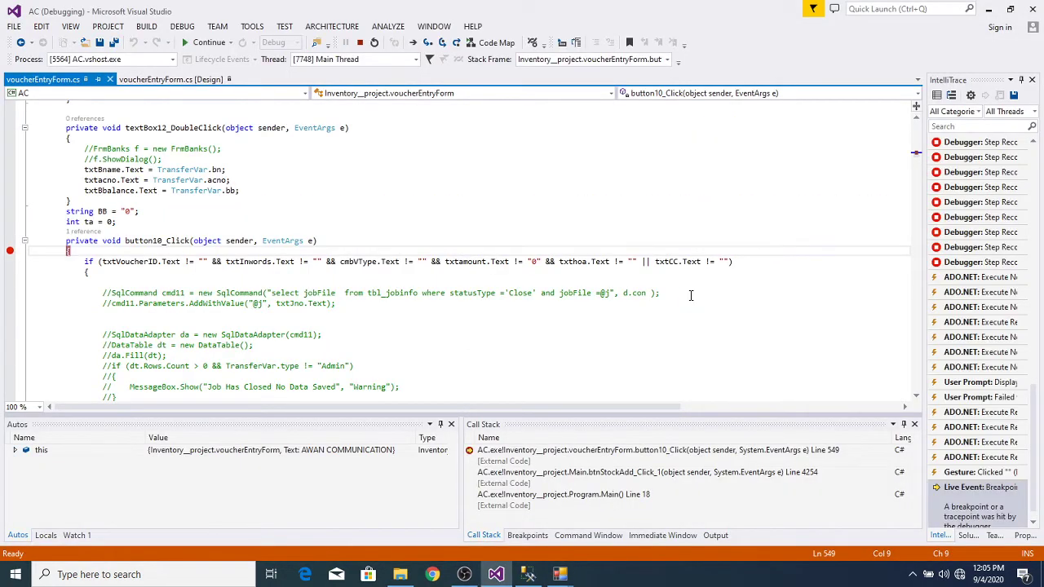
Step: Resume to save voucher CPV-N-0074, then submit the voucher once more to break again
key(F5)
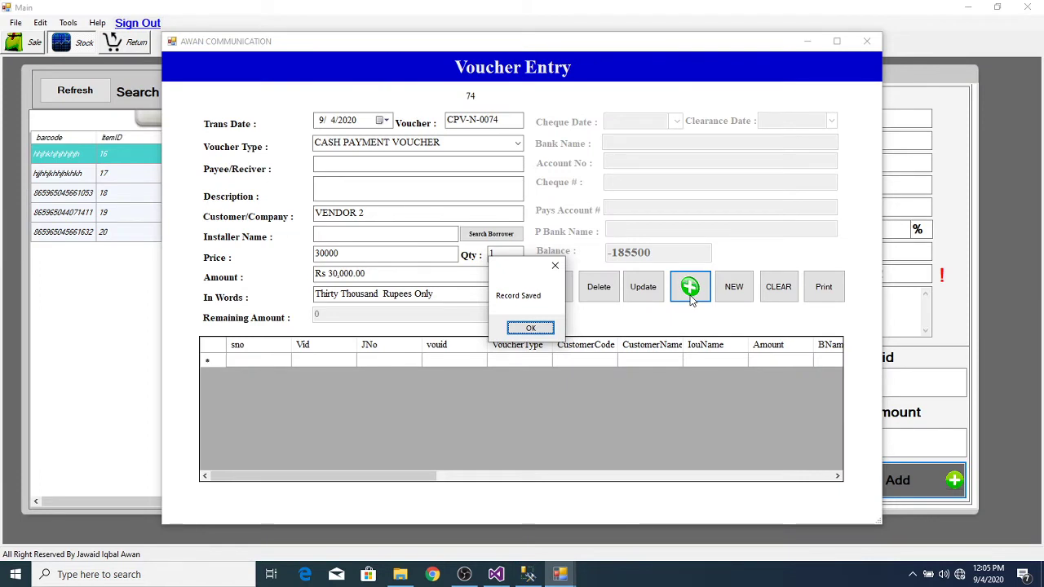
click(542, 328)
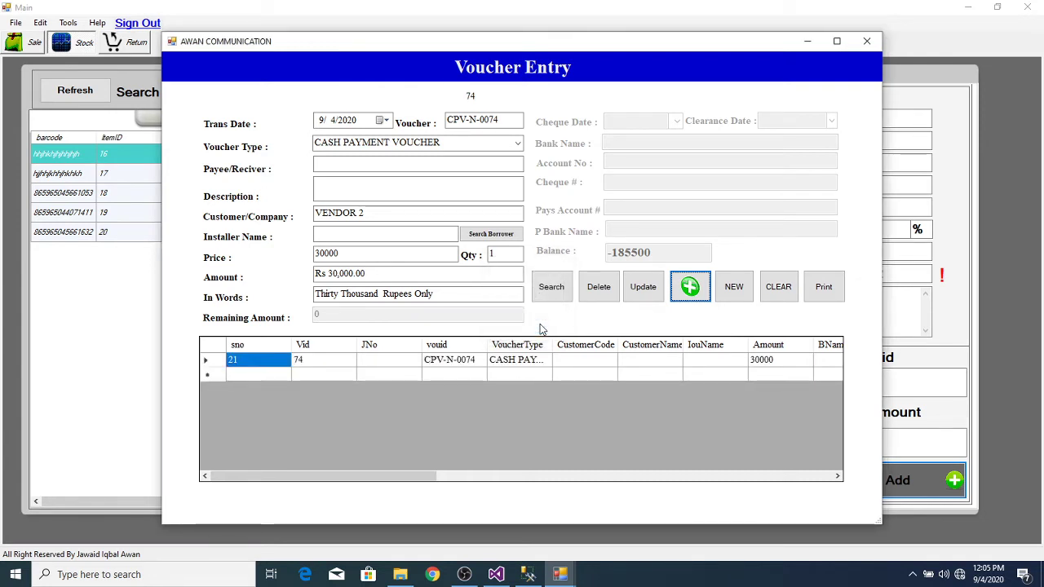
click(690, 289)
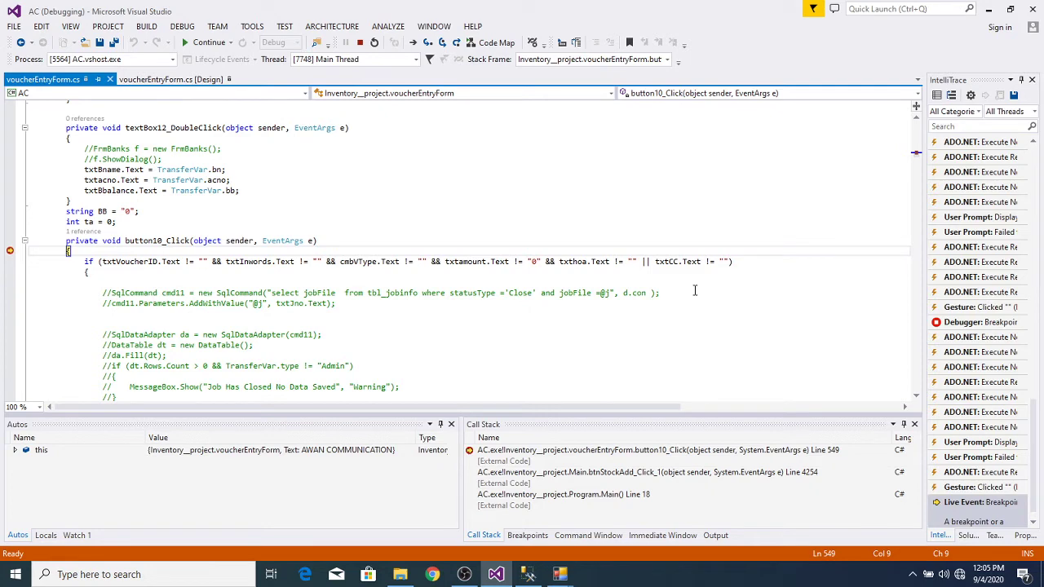
Step: Step past the input validation down to the insert command parameters, inspecting a parameter value
key(F10)
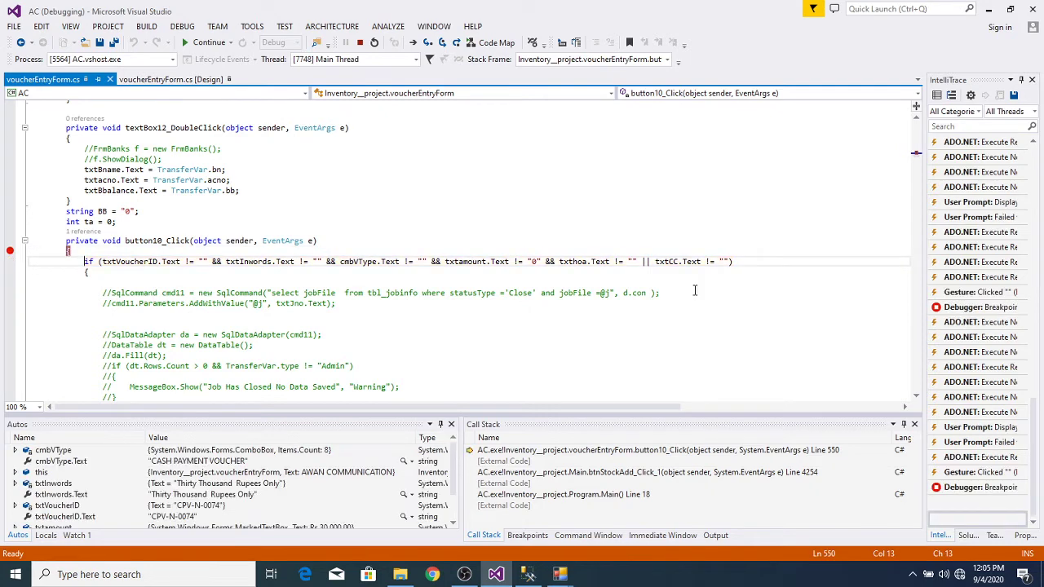
key(F10)
key(F10)
key(F10)
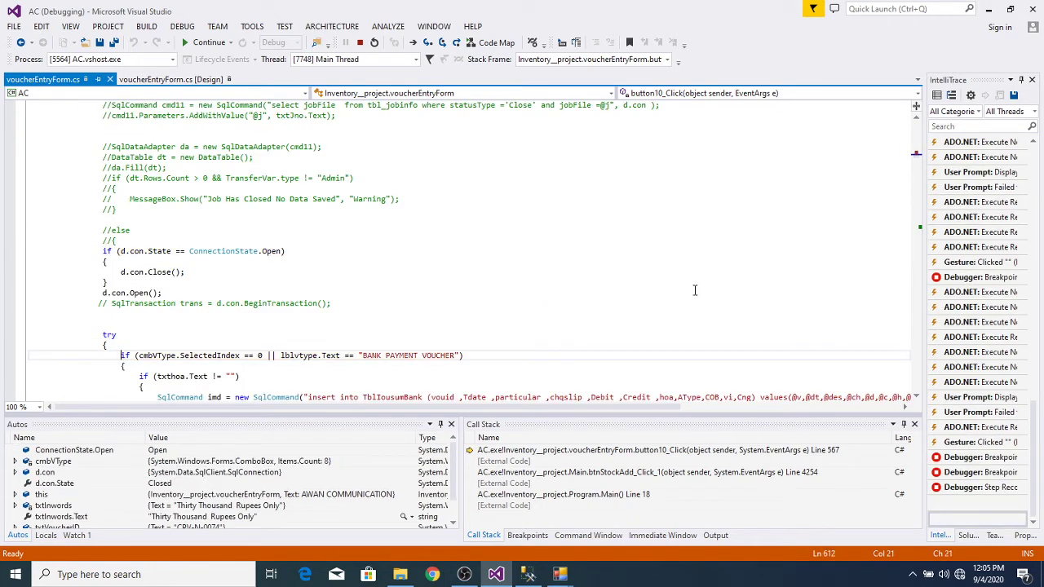
key(F10)
key(F10)
key(F10)
key(F10)
key(F10)
key(F10)
key(F10)
key(F10)
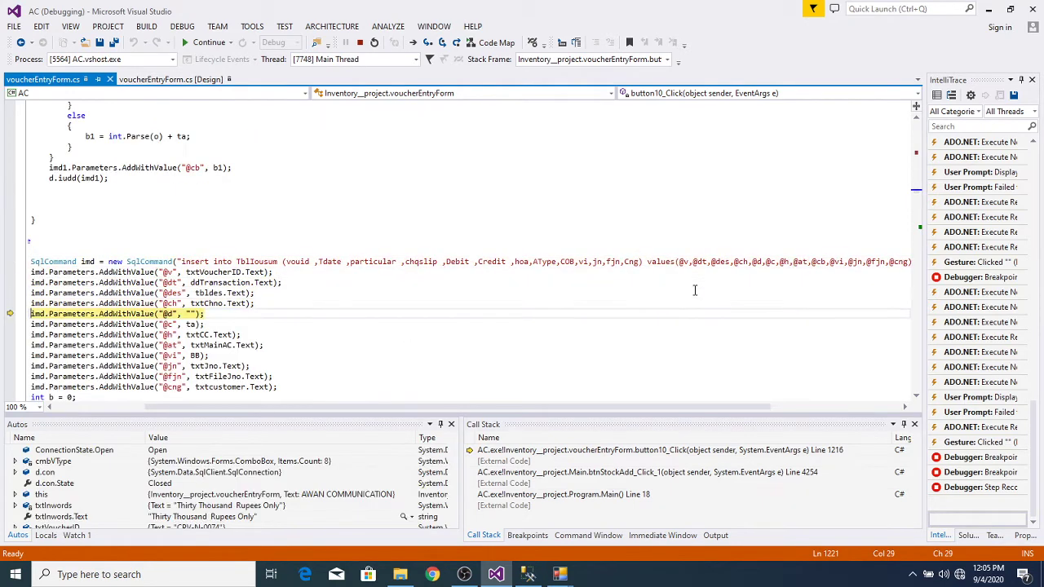
key(F10)
key(F10)
key(F10)
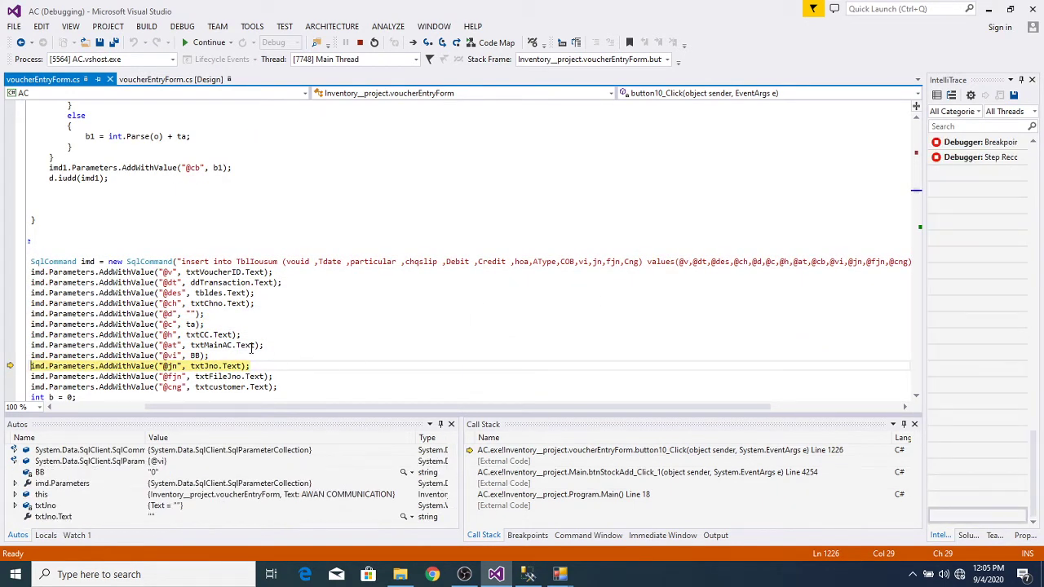
mouse_move(246, 343)
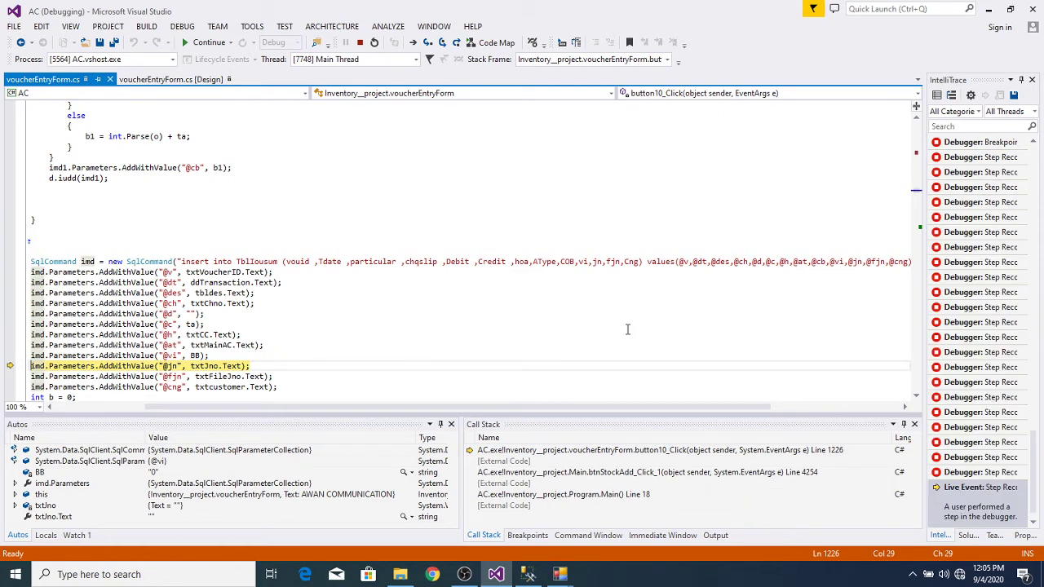
key(F10)
key(F10)
key(F10)
key(F10)
key(F10)
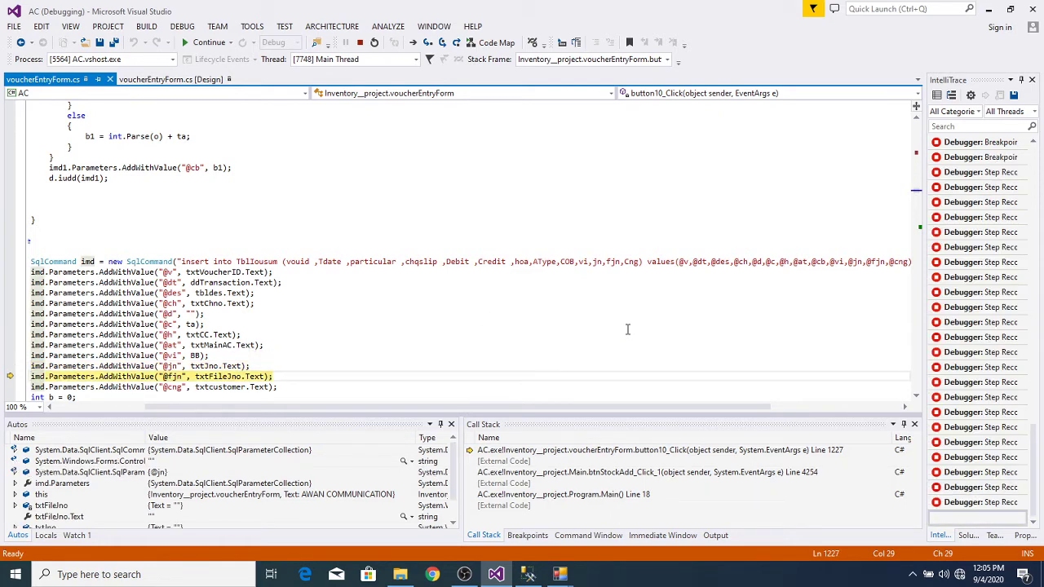
key(F10)
key(F10)
key(F10)
key(F10)
key(F10)
key(F10)
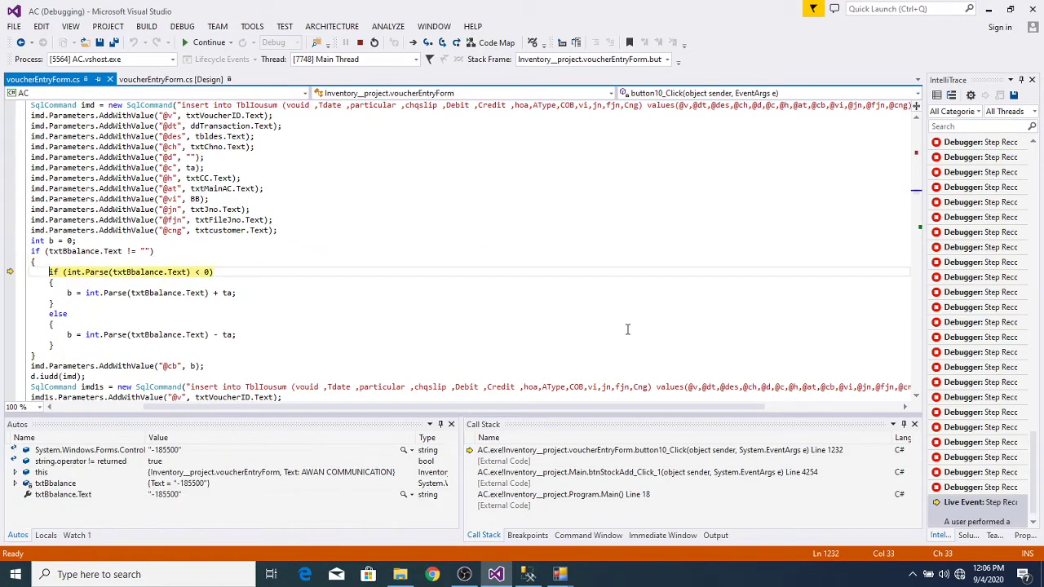
key(F10)
key(F10)
key(F10)
key(F10)
key(F10)
key(F10)
key(F10)
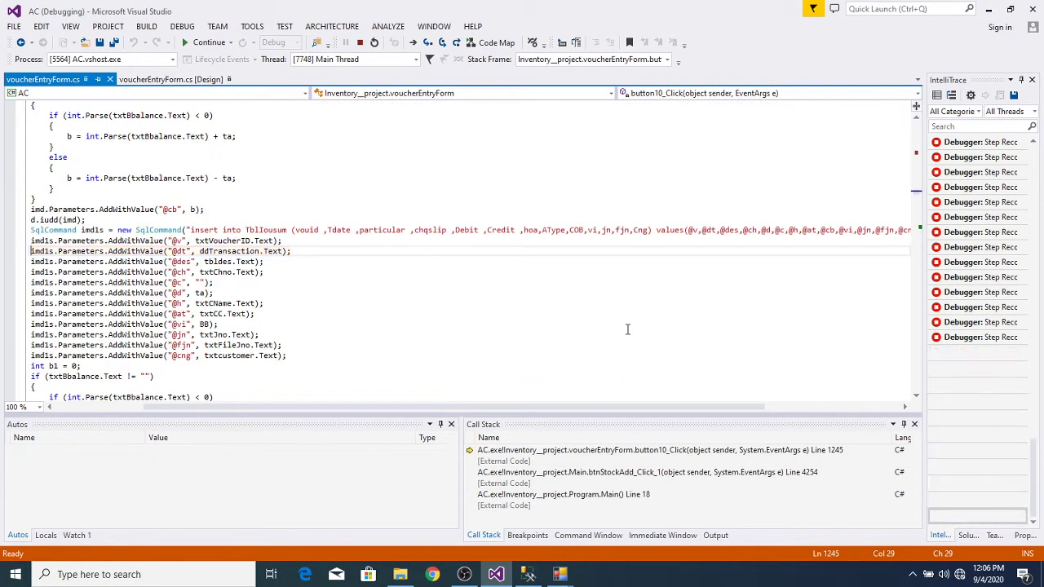
key(F10)
key(F10)
key(F10)
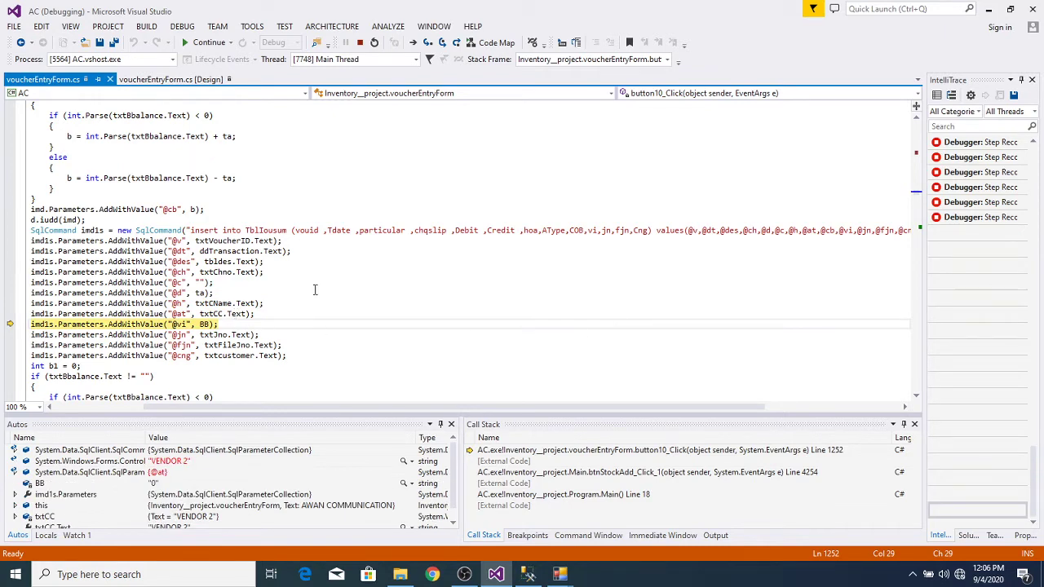
mouse_move(239, 314)
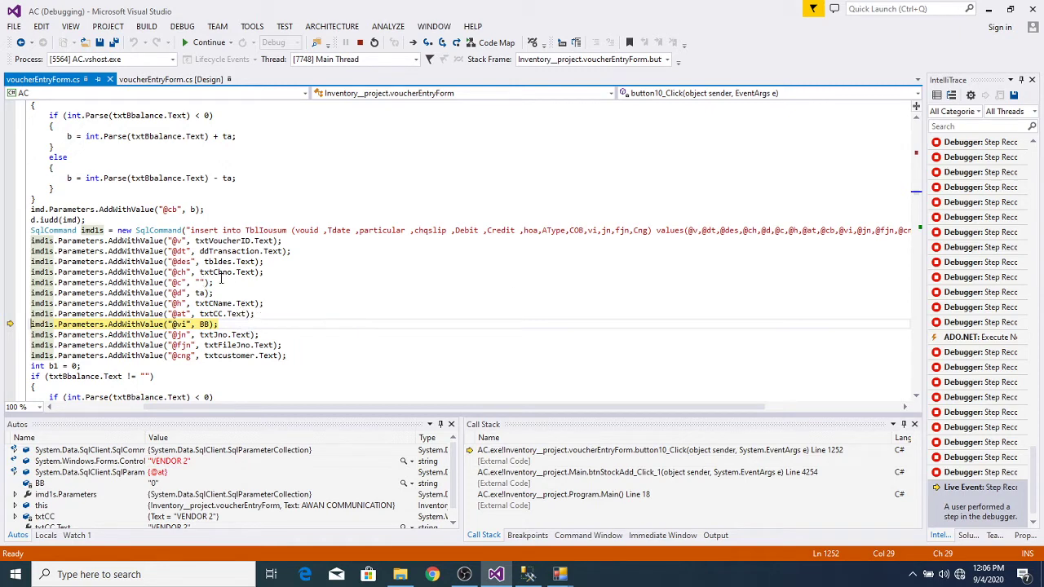
mouse_move(248, 272)
key(F10)
key(F10)
key(F10)
key(F10)
key(F10)
key(F10)
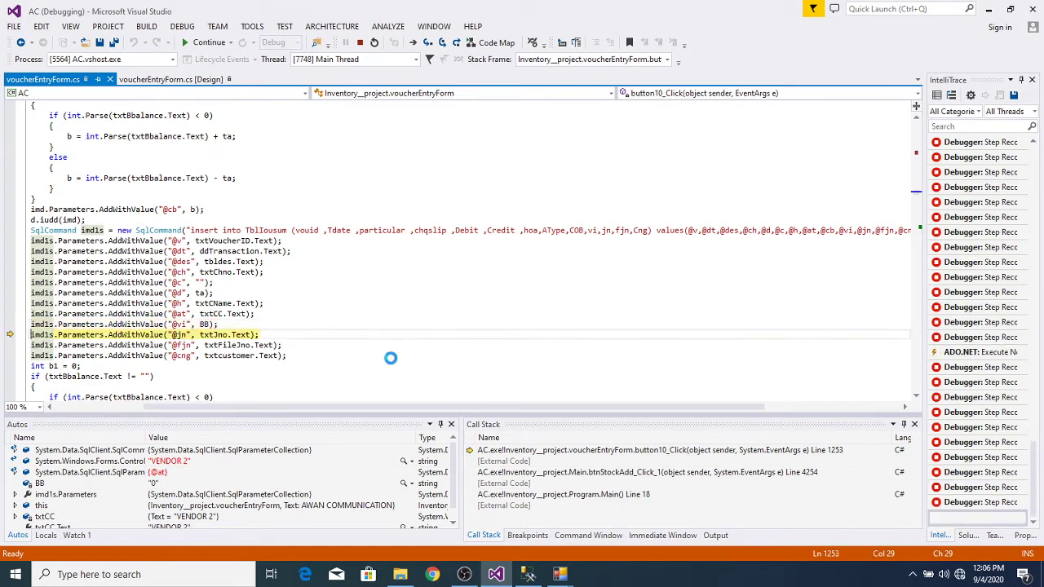
key(F10)
key(F10)
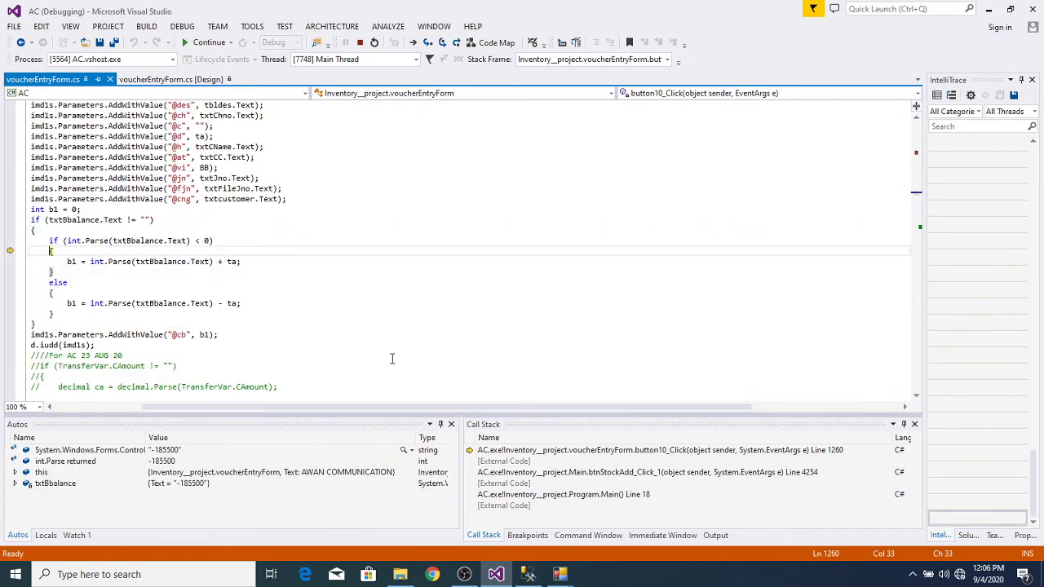
key(F10)
key(F10)
key(F10)
key(F10)
key(F10)
key(F10)
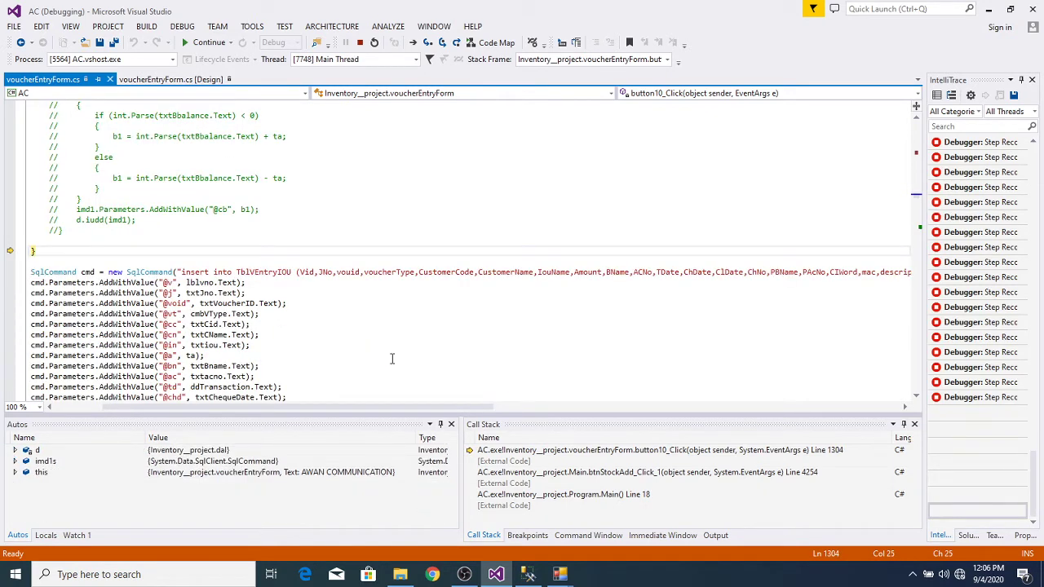
key(F10)
key(F10)
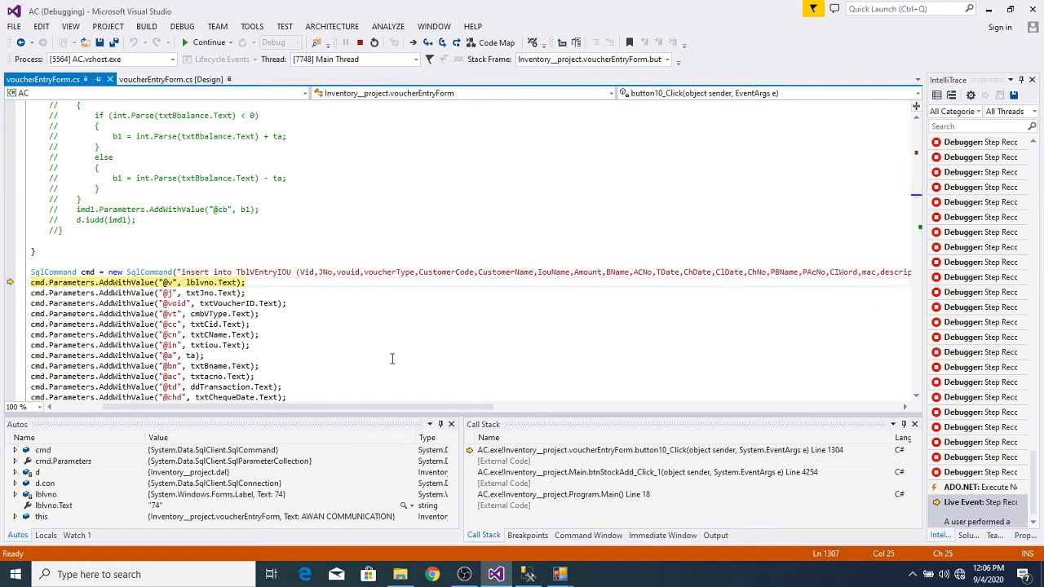
key(F10)
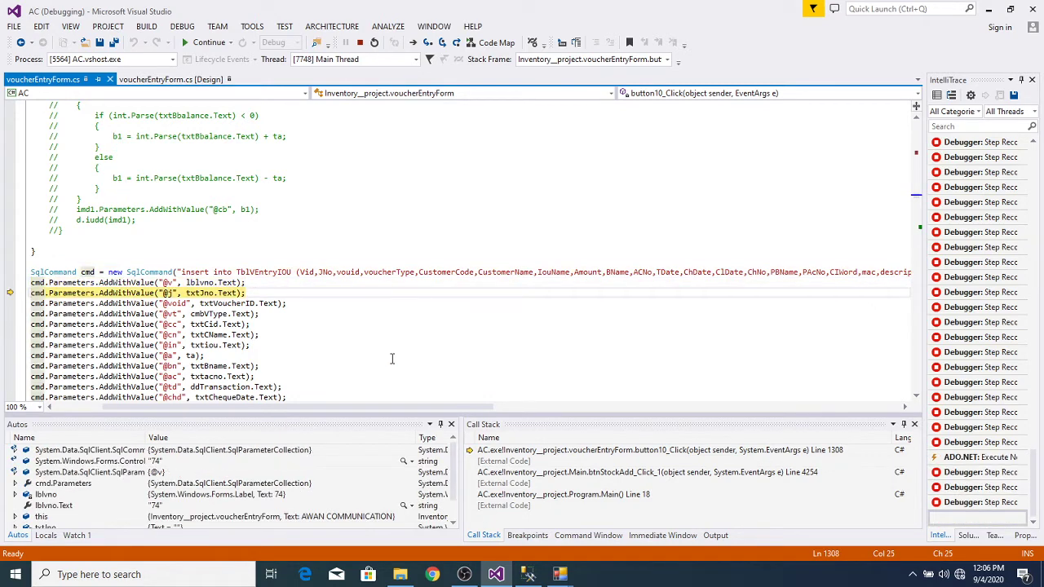
key(F10)
key(F10)
key(F10)
key(F10)
key(F10)
key(F10)
key(F10)
key(F10)
key(F10)
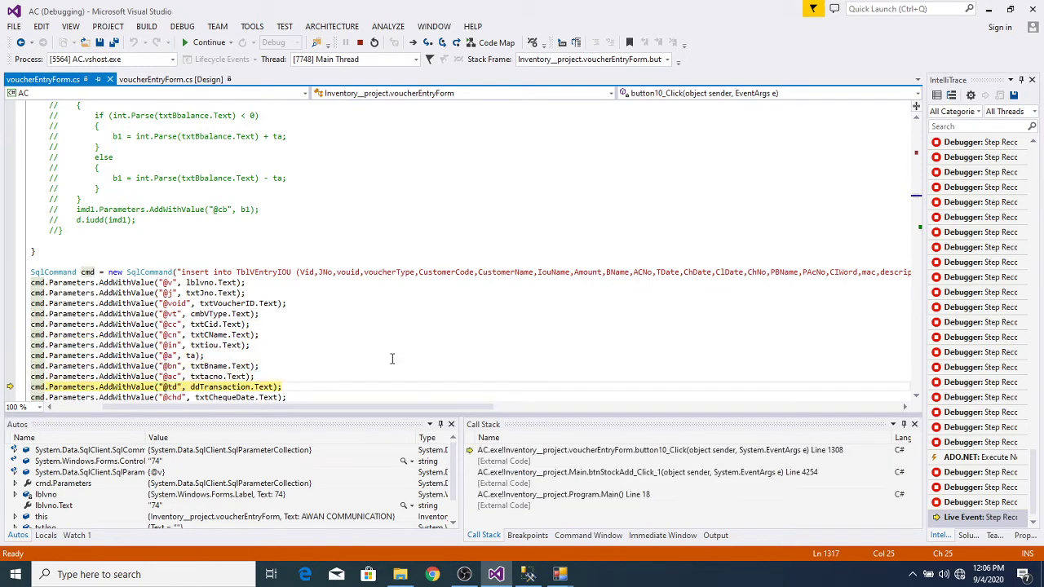
key(F10)
key(F10)
key(F10)
key(F10)
key(F10)
key(F10)
key(F10)
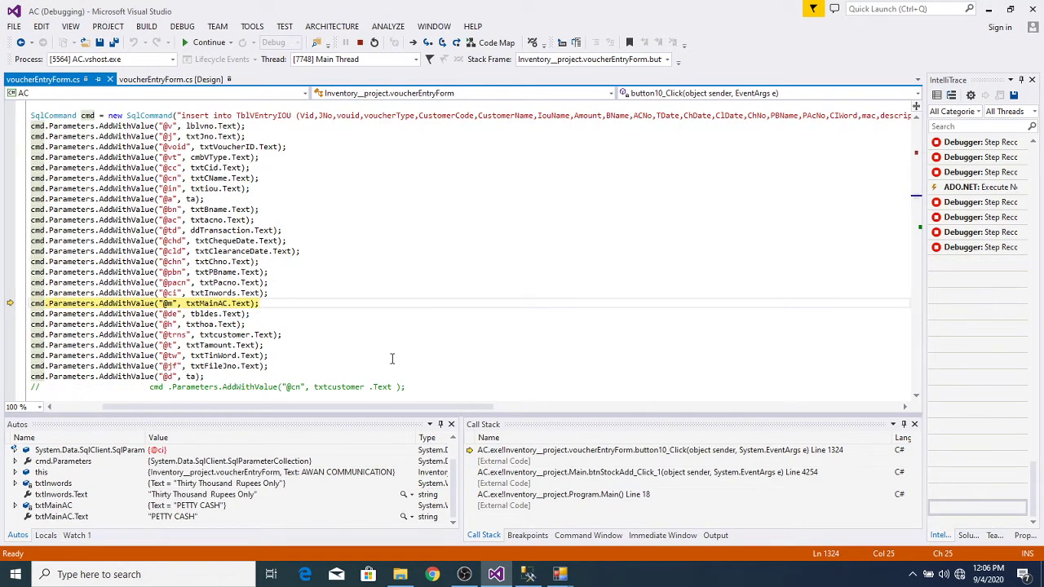
key(F10)
key(F10)
key(F10)
key(F10)
key(F10)
key(F10)
key(F10)
key(F10)
key(F10)
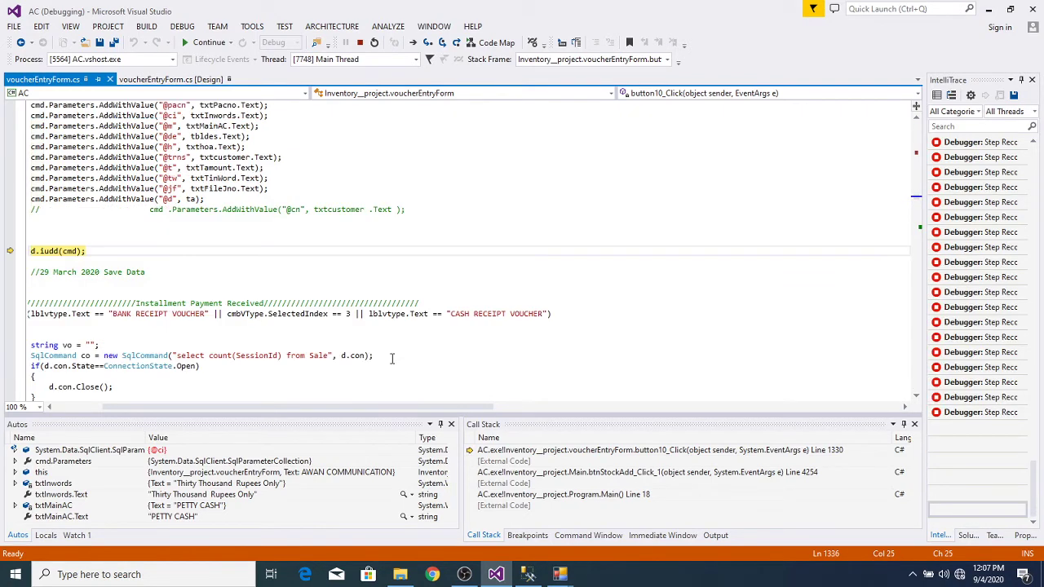
Step: Step through the debit total query and Tamount update, then resume so the voucher saves
key(F10)
key(F10)
key(F10)
key(F10)
key(F10)
key(F10)
key(F10)
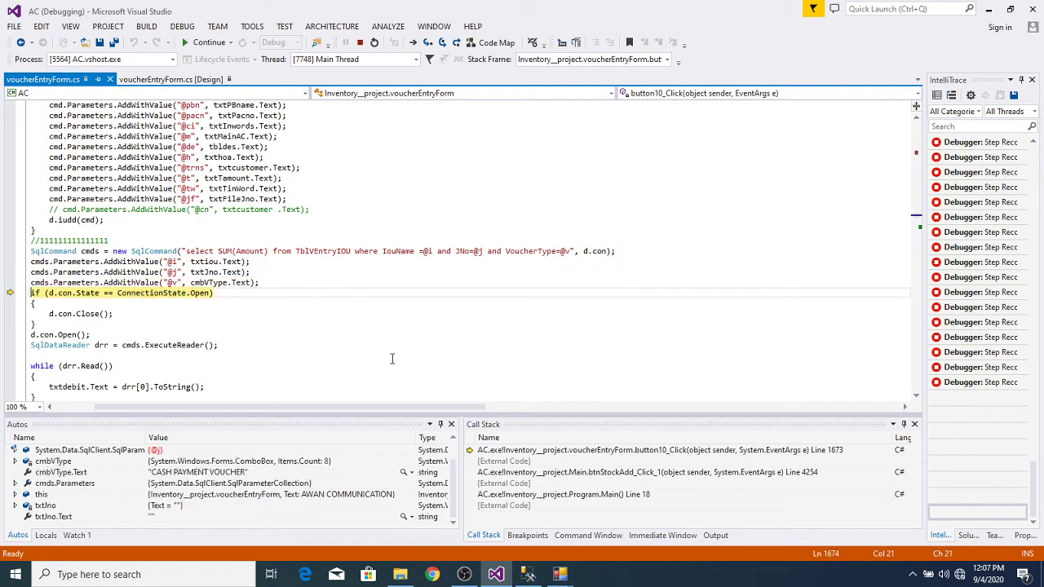
key(F10)
key(F10)
key(F10)
key(F10)
key(F10)
key(F10)
key(F10)
key(F10)
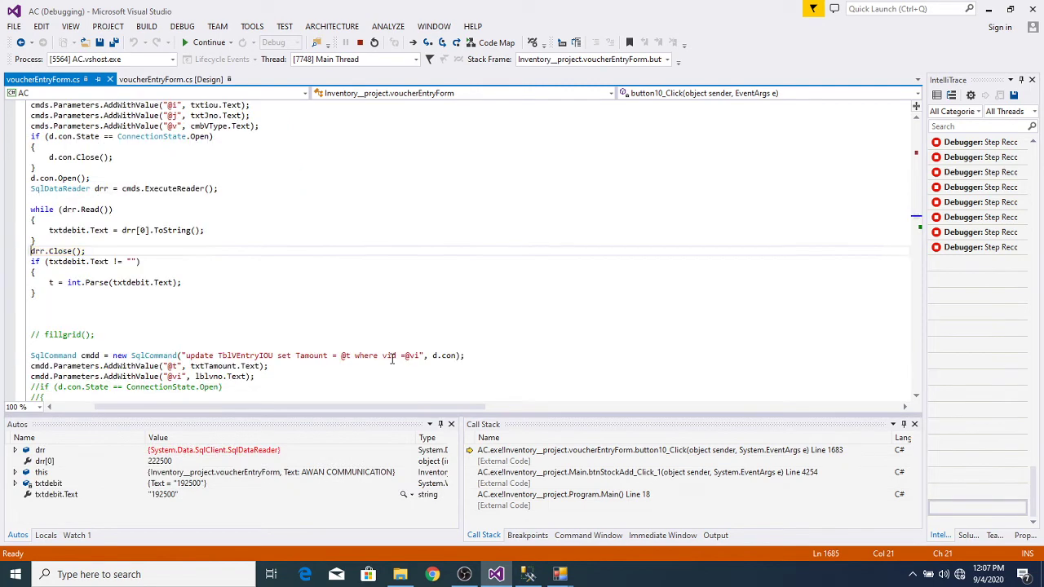
key(F10)
key(F10)
key(F10)
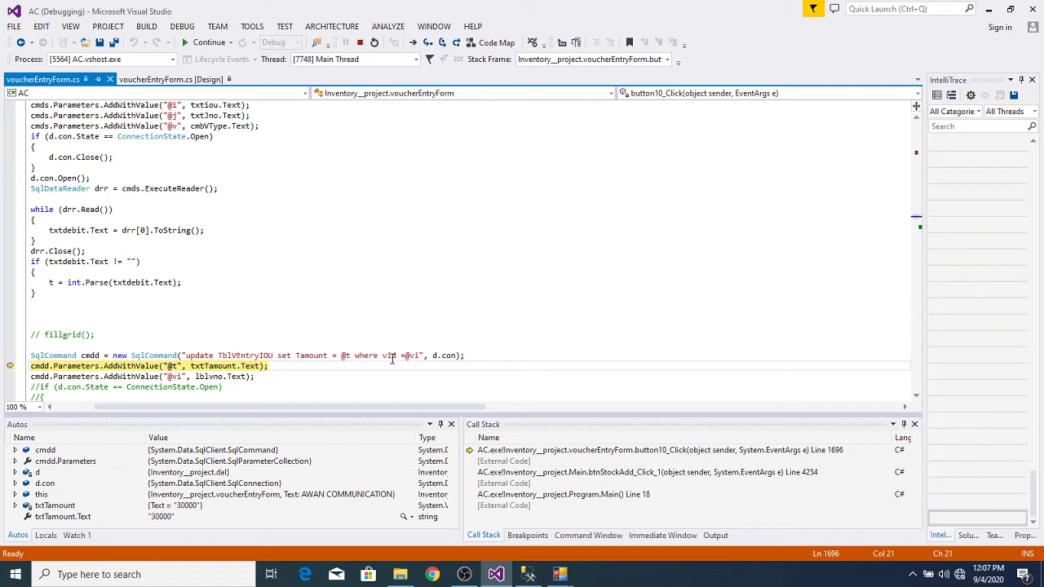
key(F10)
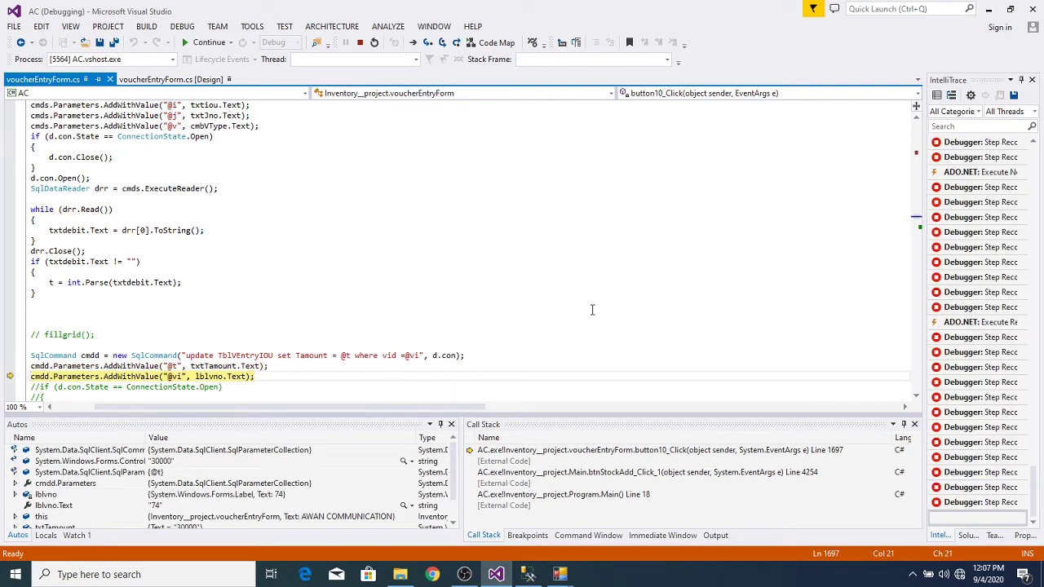
key(F5)
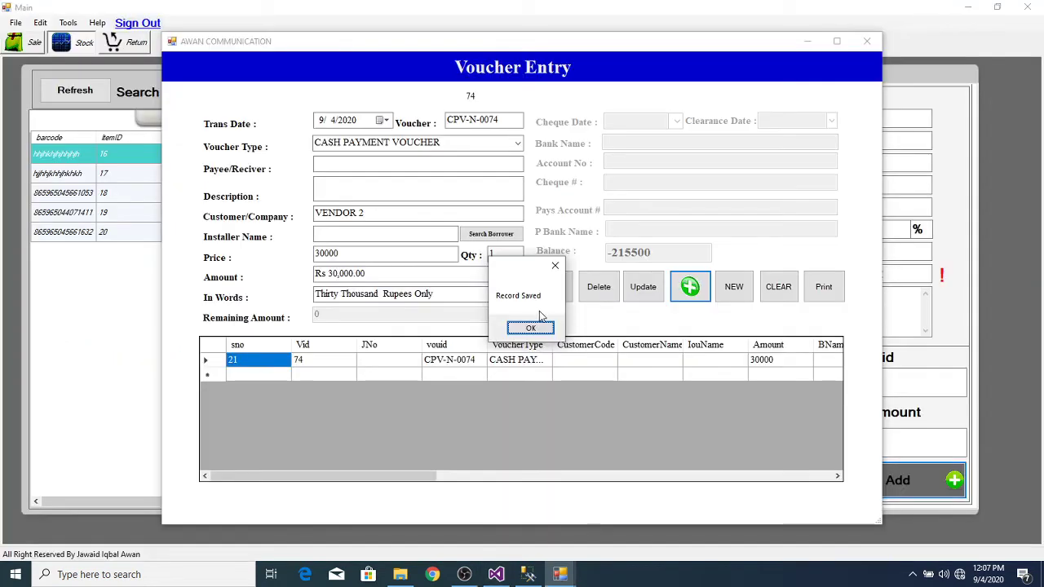
Step: Dismiss Record Saved and close the Voucher Entry form, confirming the exit
click(530, 327)
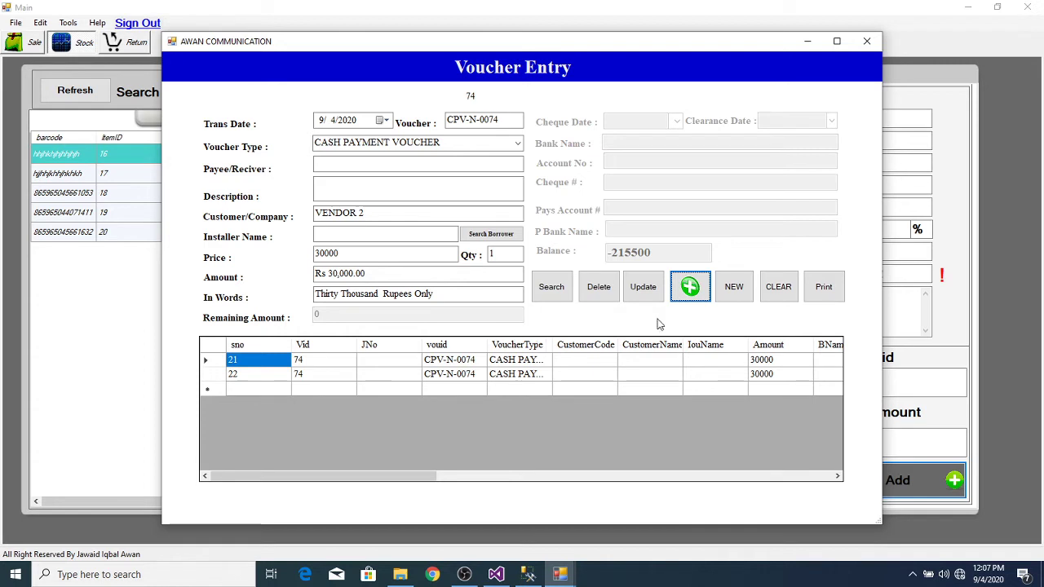
click(866, 44)
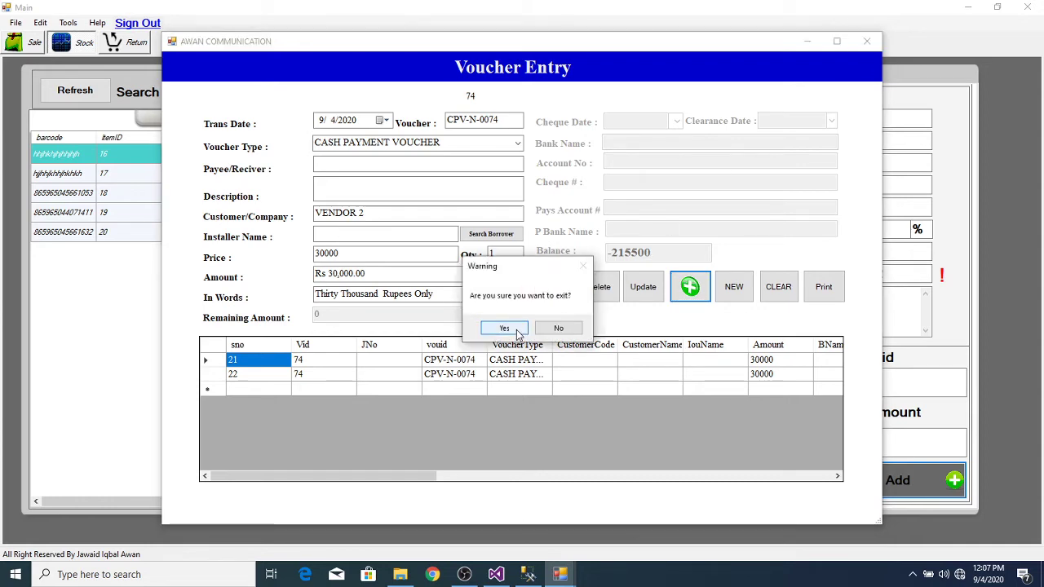
click(504, 328)
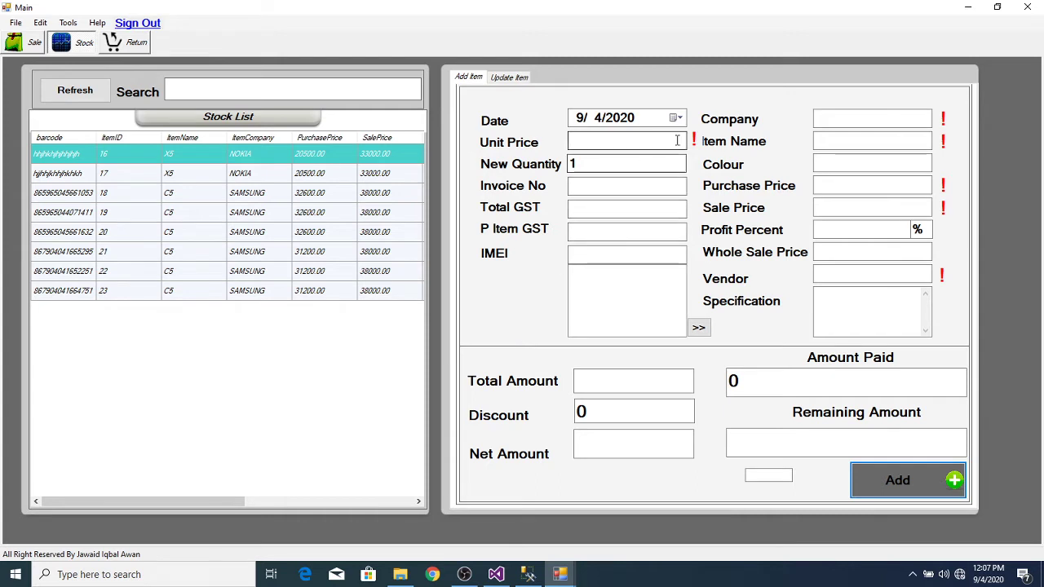
Step: Enter item X5 from the autocomplete so its NOKIA, WHITE and 20500 details fill in
click(863, 162)
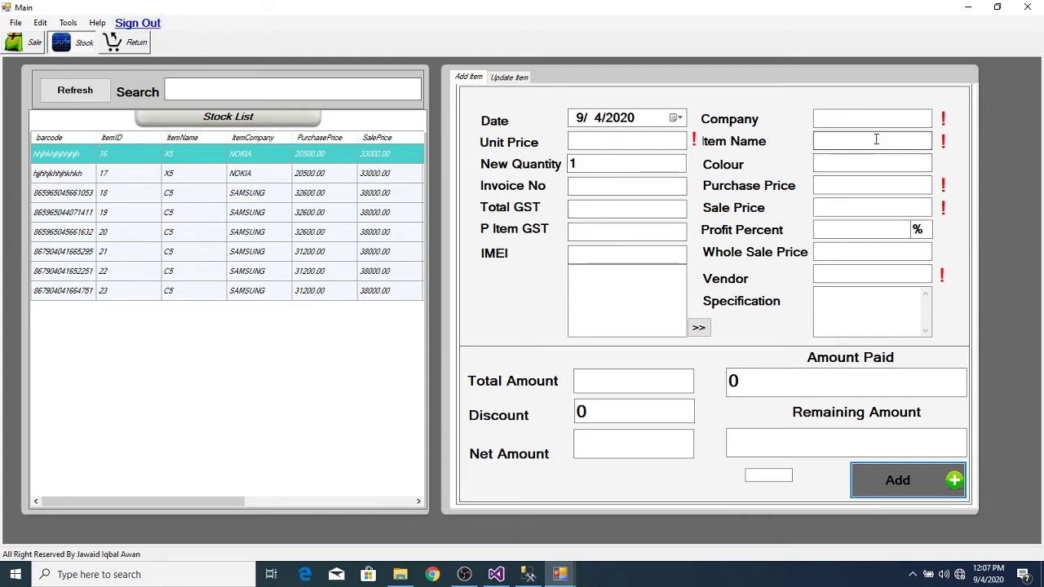
click(875, 140)
text(X5)
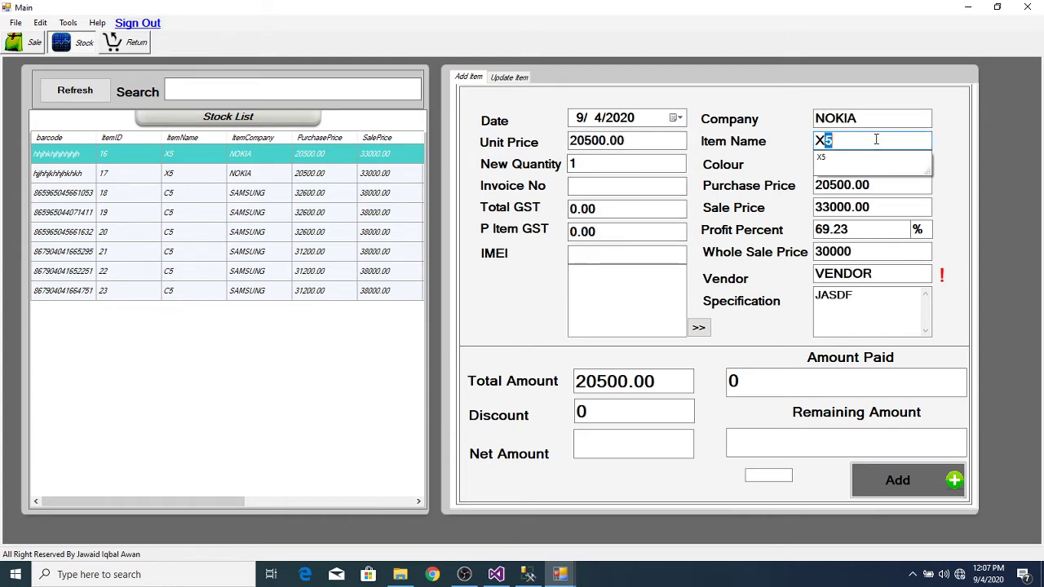
click(856, 157)
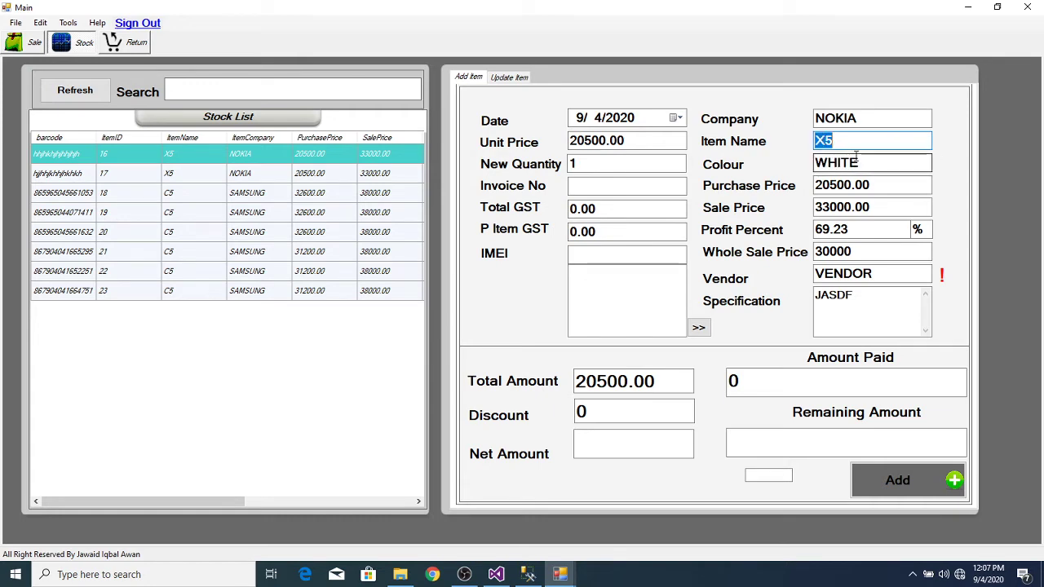
key(Tab)
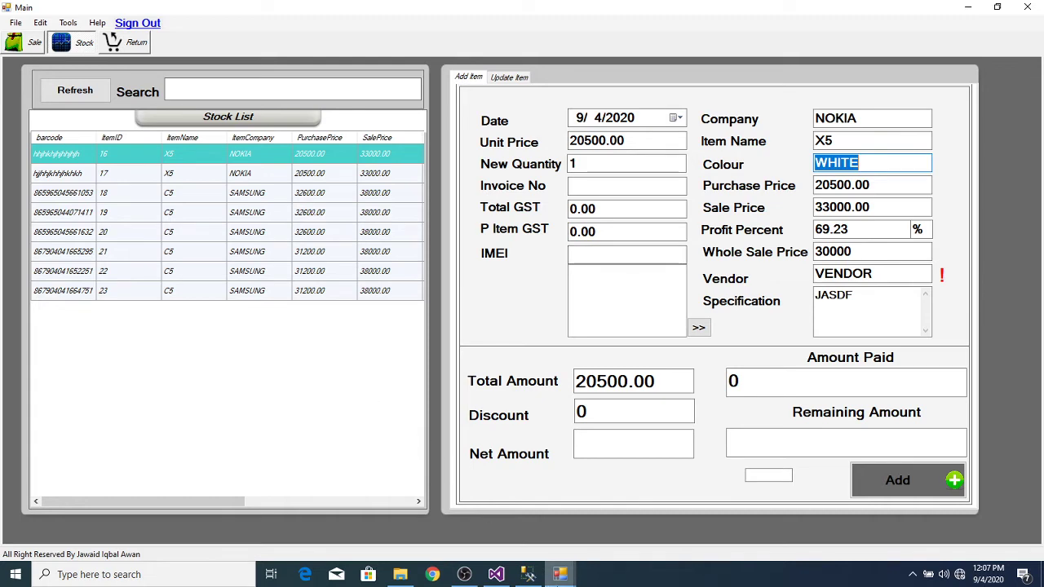
click(527, 574)
click(527, 574)
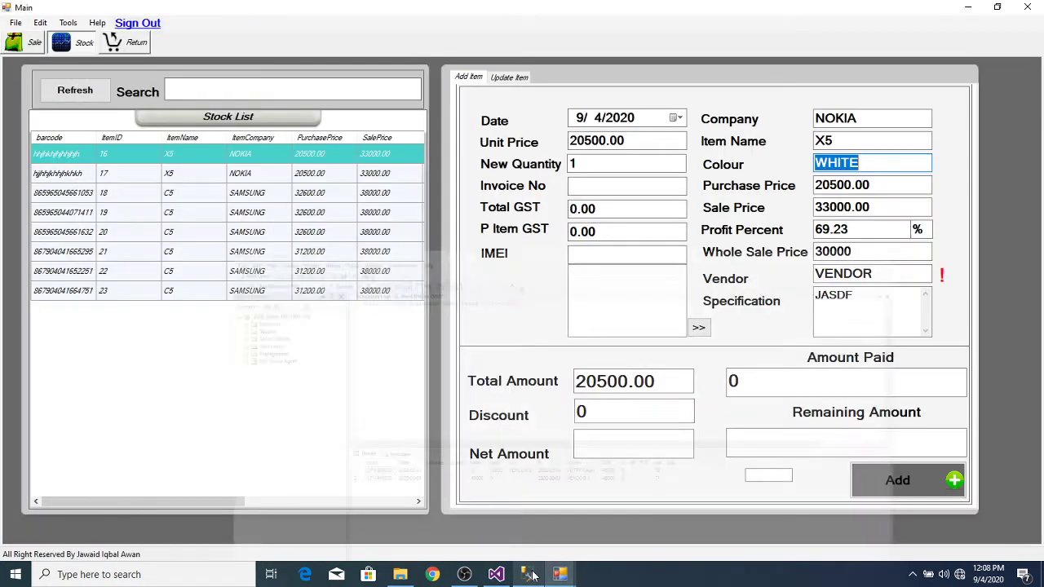
Step: Open Main.cs from Solution Explorer in Visual Studio
click(496, 574)
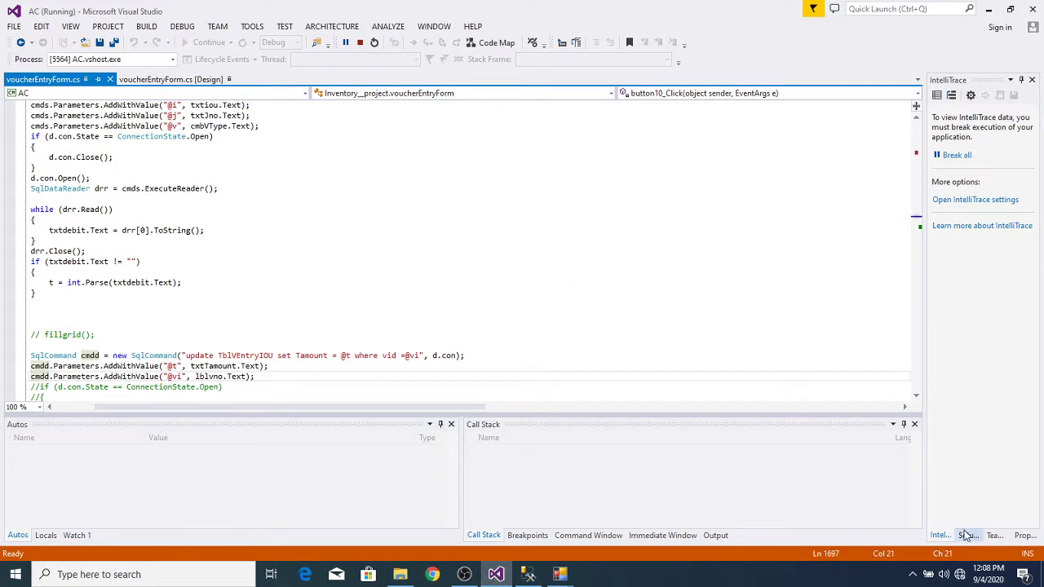
click(1022, 535)
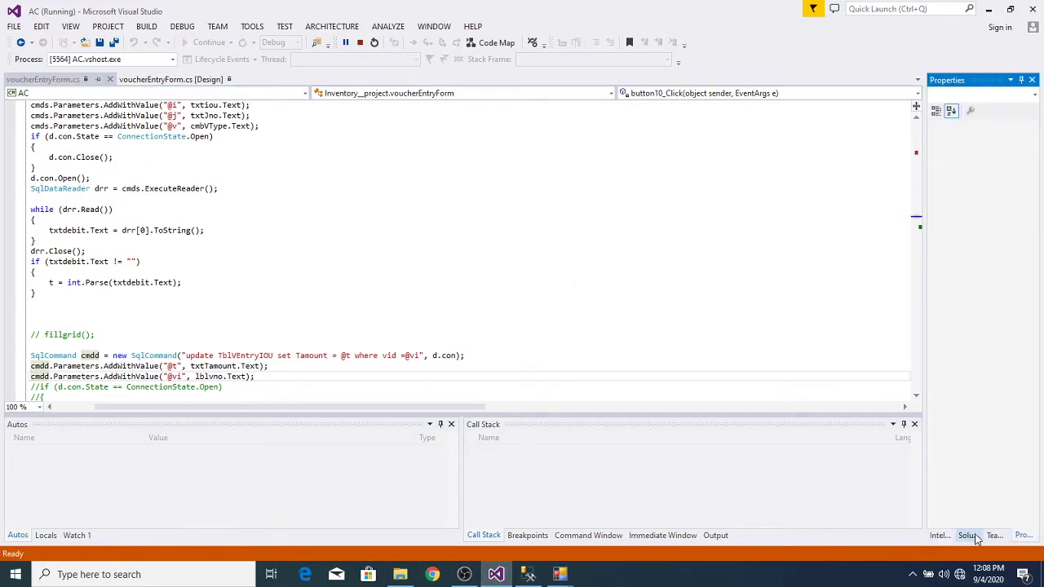
click(970, 536)
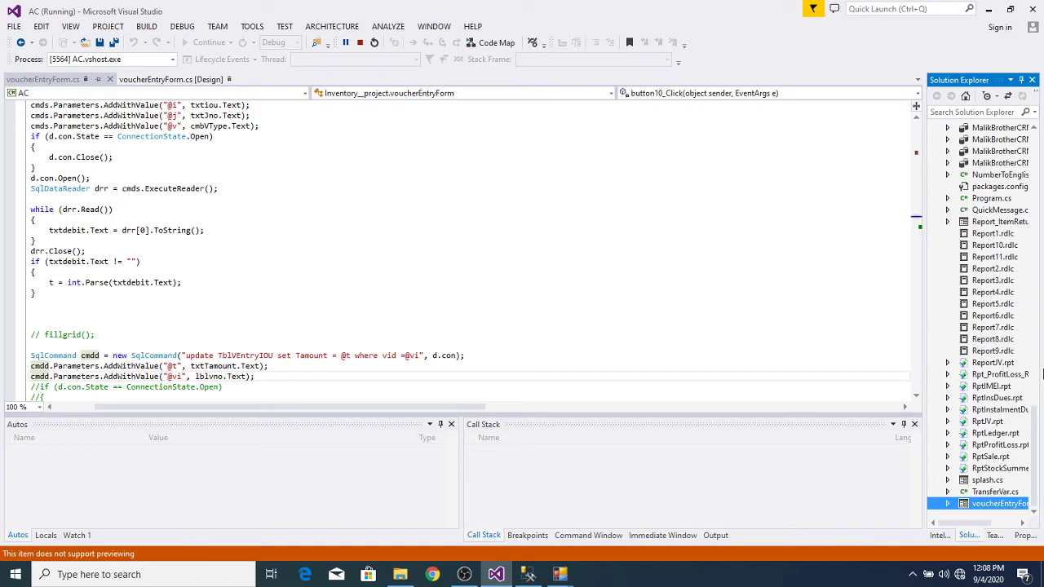
drag(1033, 432, 1041, 343)
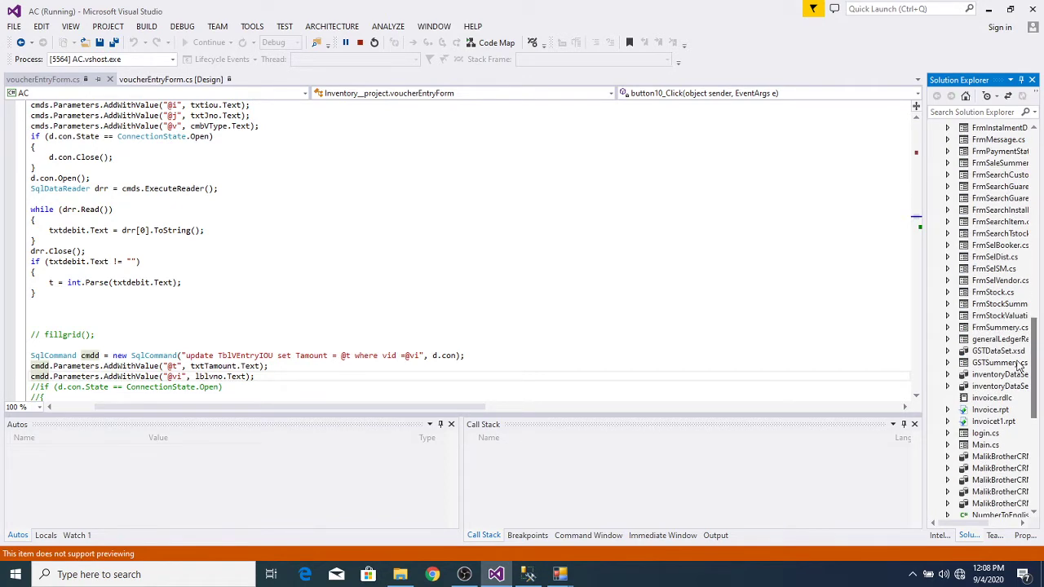
click(983, 447)
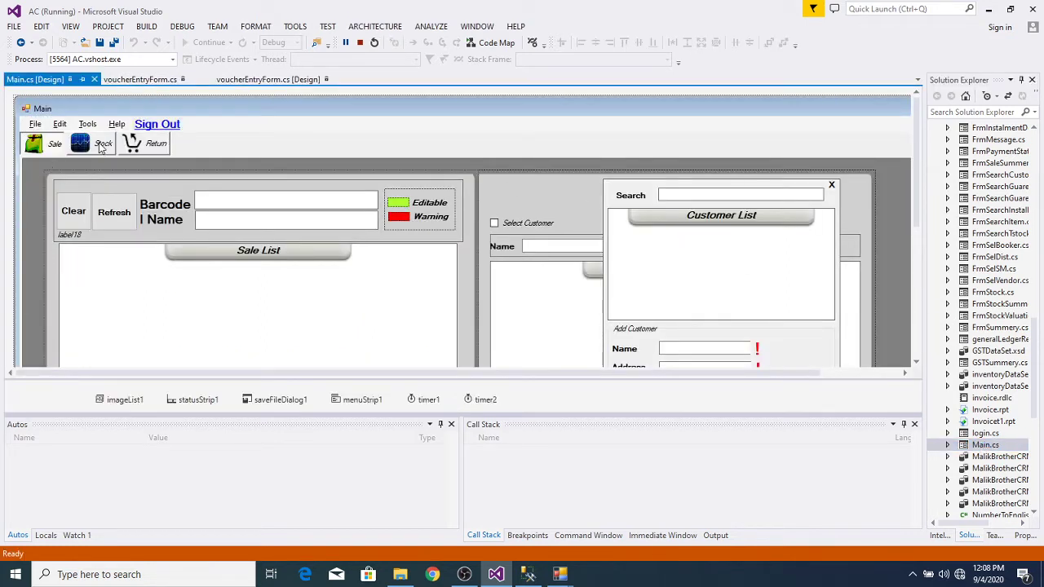
Step: Switch the Main designer to the Stock panel and open the Add button's btnStockAdd_Click_1 handler
click(105, 147)
click(105, 145)
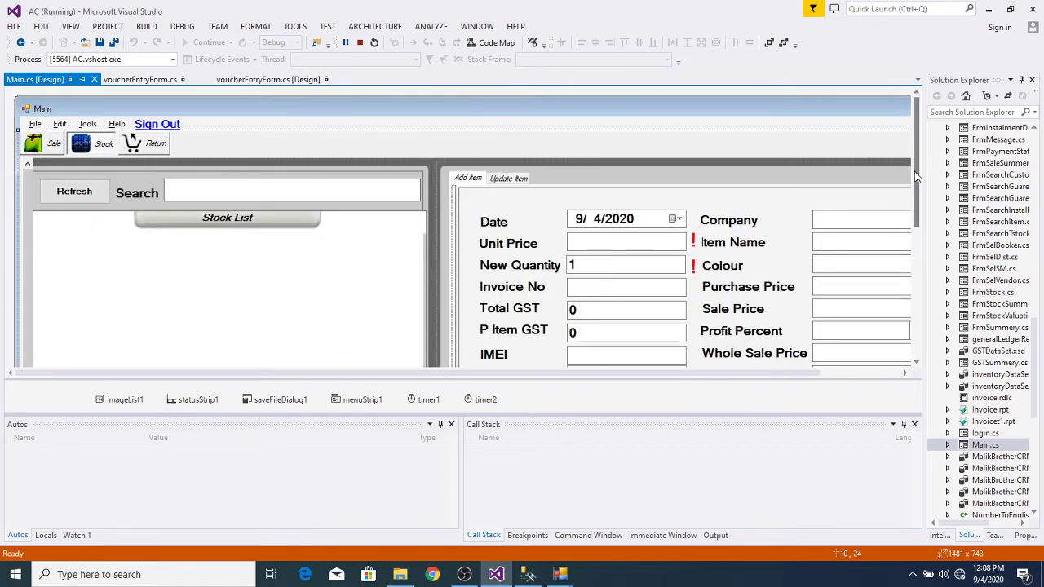
drag(914, 171, 925, 300)
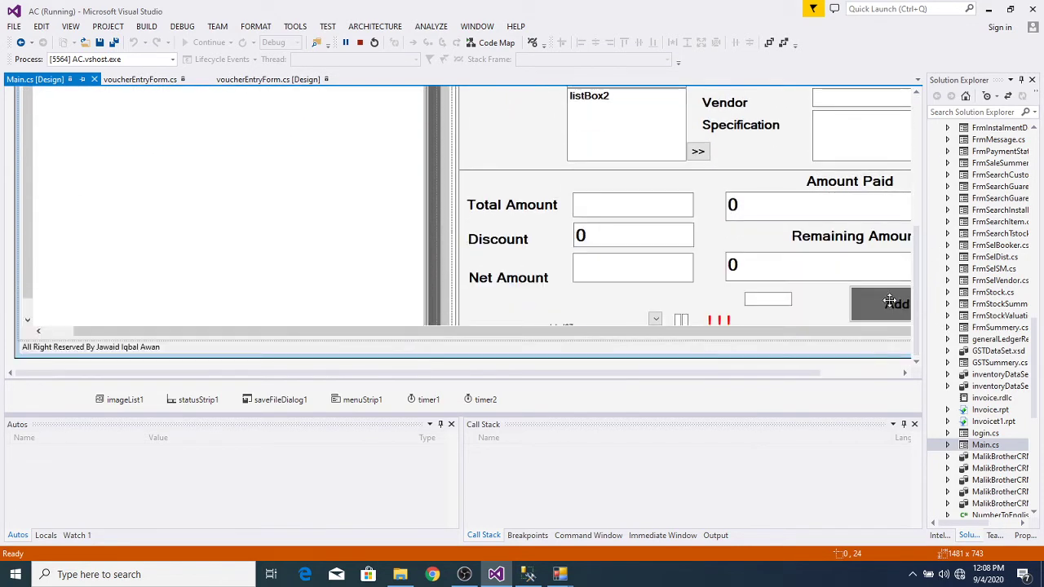
double_click(884, 305)
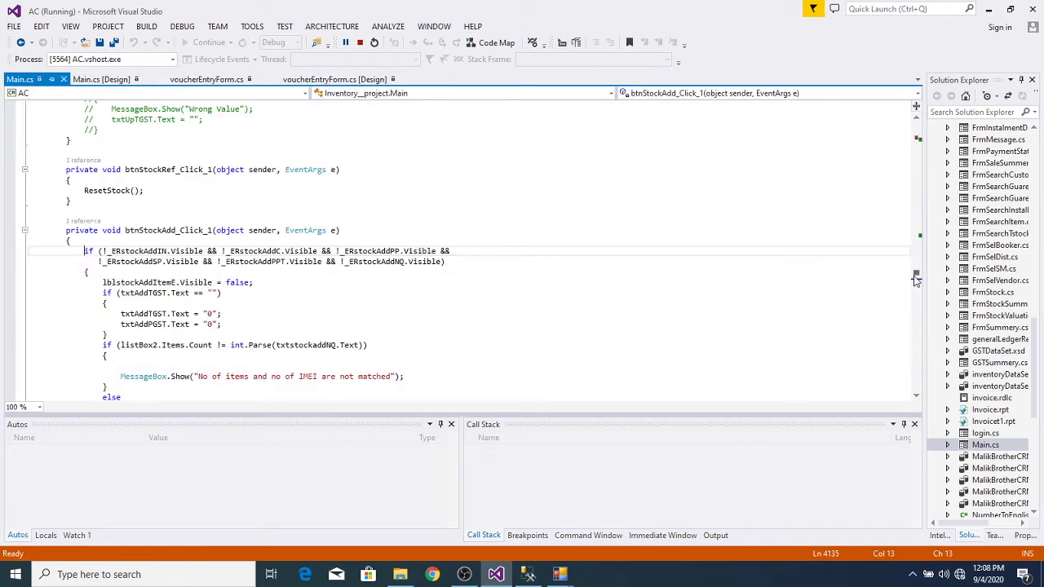
Step: Set a breakpoint on the line 4245 'Done, Stock Saved' check and return to the Main form
drag(916, 279, 916, 292)
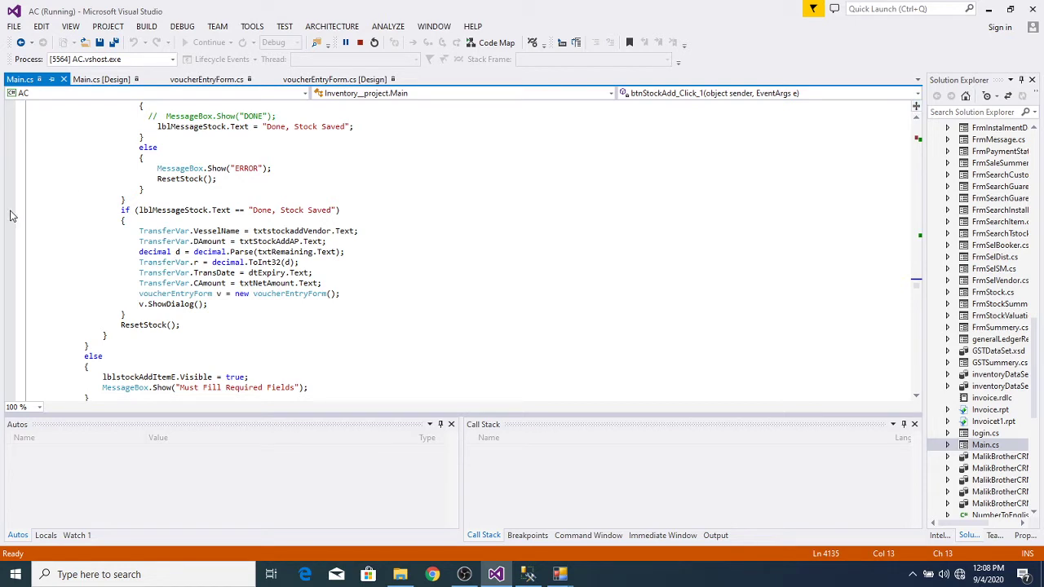
click(10, 213)
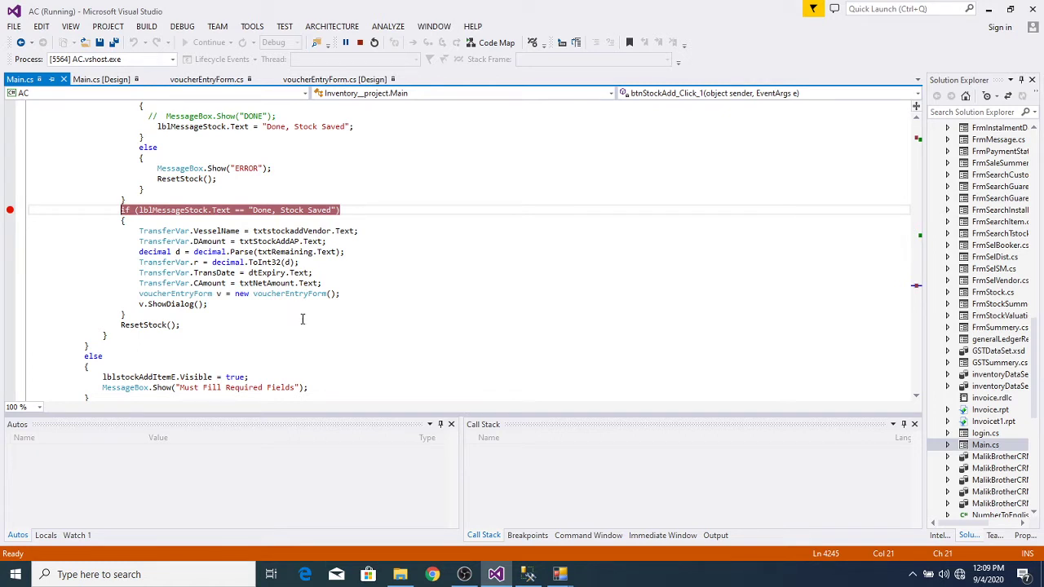
mouse_move(564, 577)
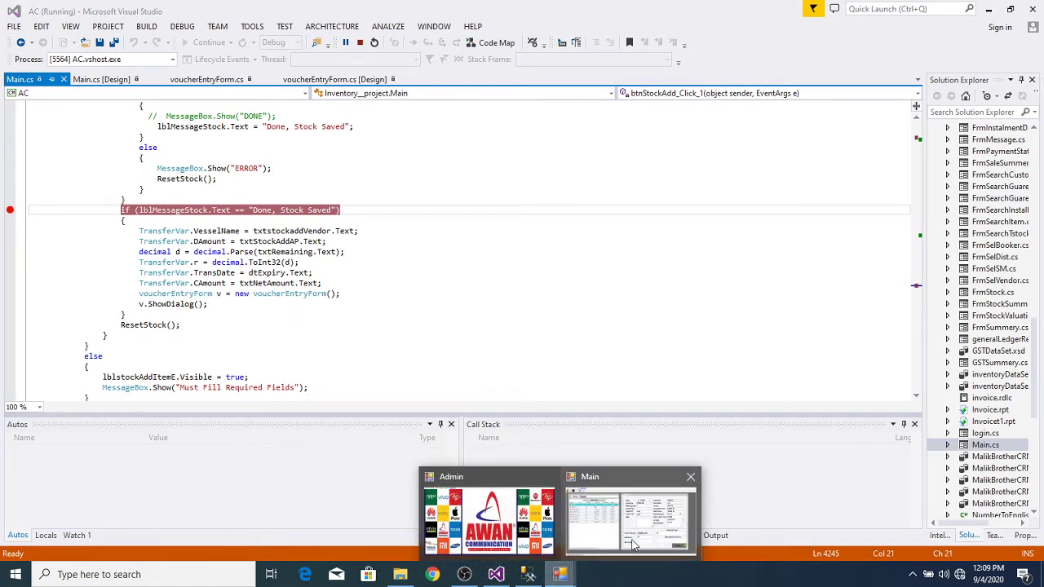
click(633, 540)
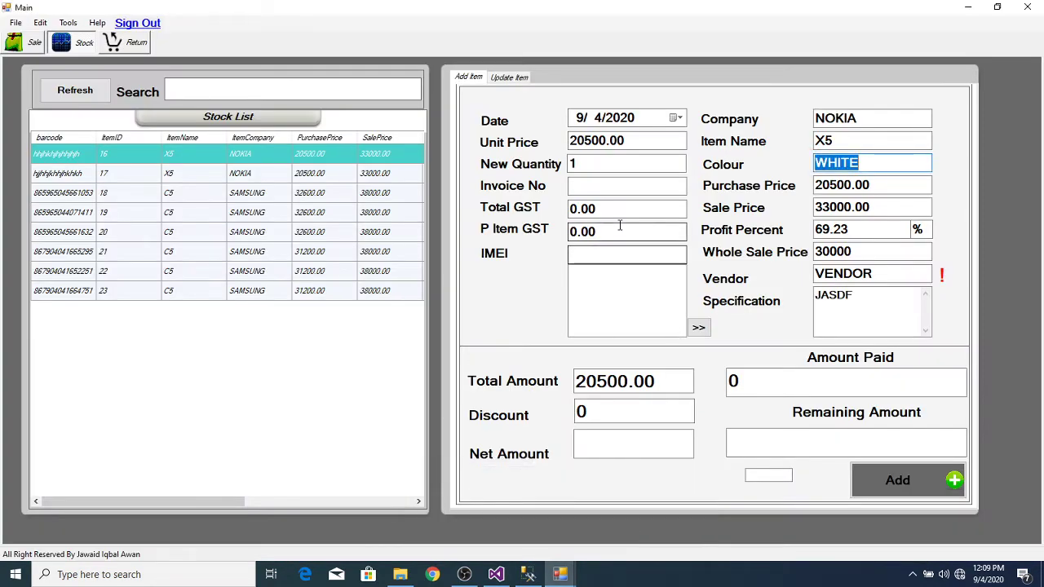
click(605, 256)
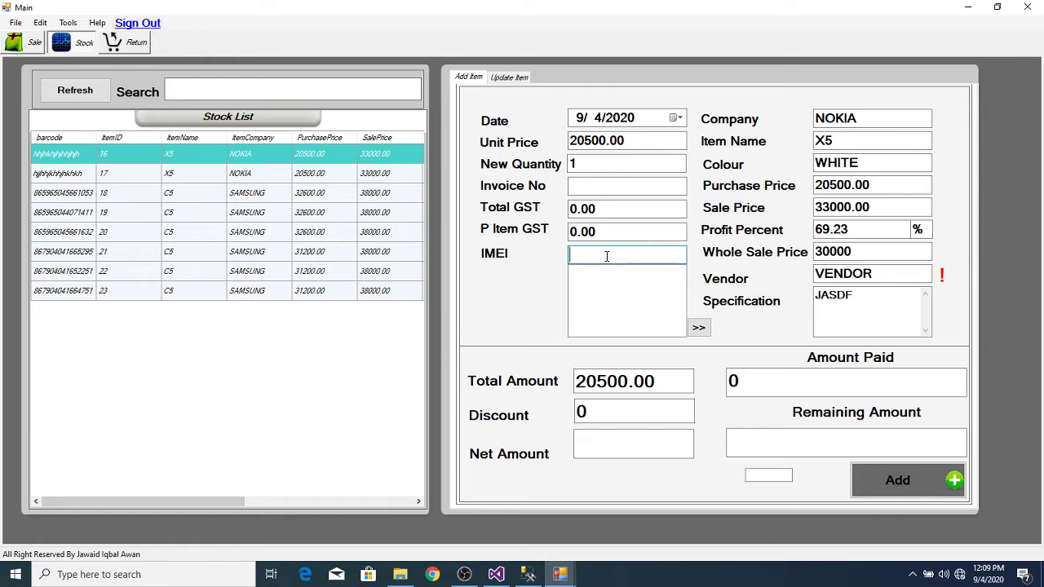
text(863425040333937)
key(Return)
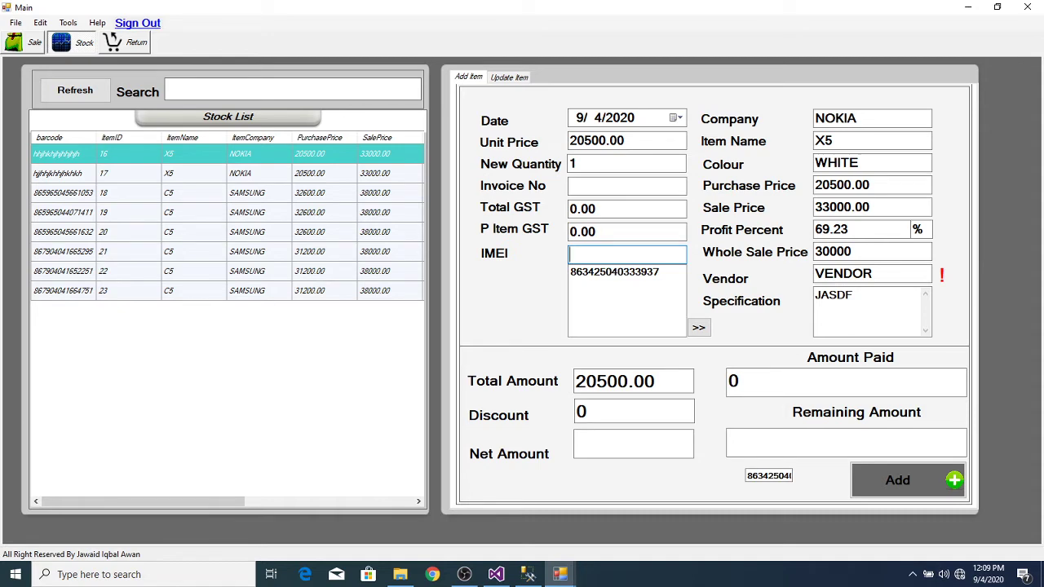
text(863425040751534)
key(Return)
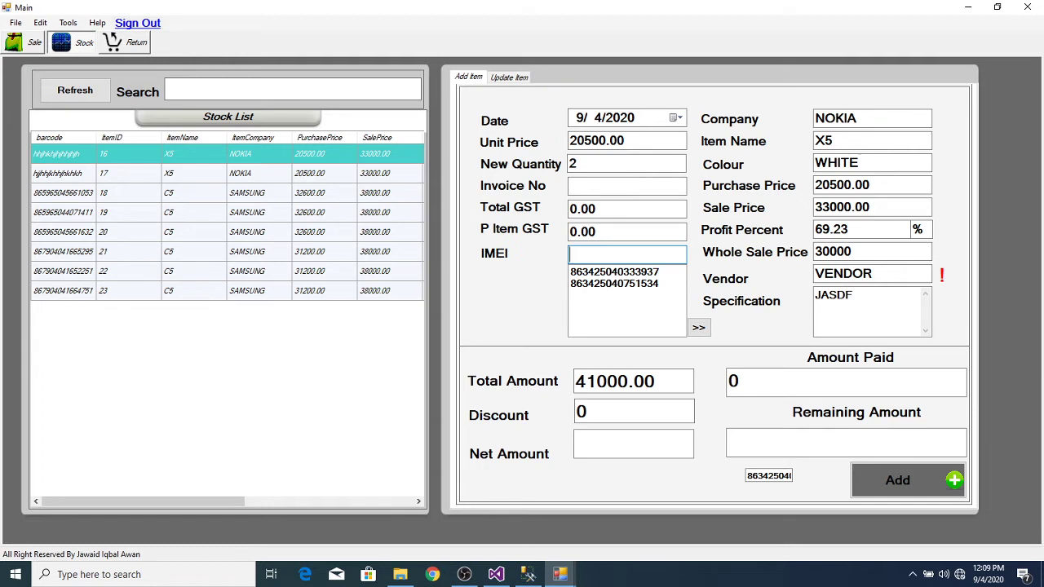
Step: Enter 10000 as the amount paid of 41,000.00 and submit the stock entry
key(Tab)
key(Tab)
key(Tab)
key(Tab)
key(Tab)
key(Tab)
key(Tab)
key(Tab)
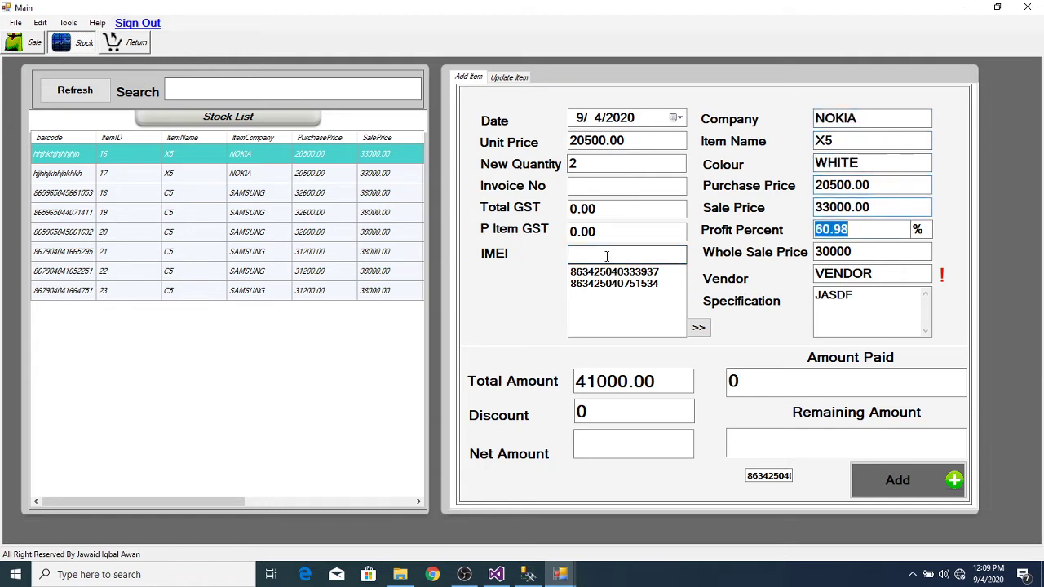
key(Tab)
key(Tab)
key(Tab)
key(Tab)
key(Tab)
key(Tab)
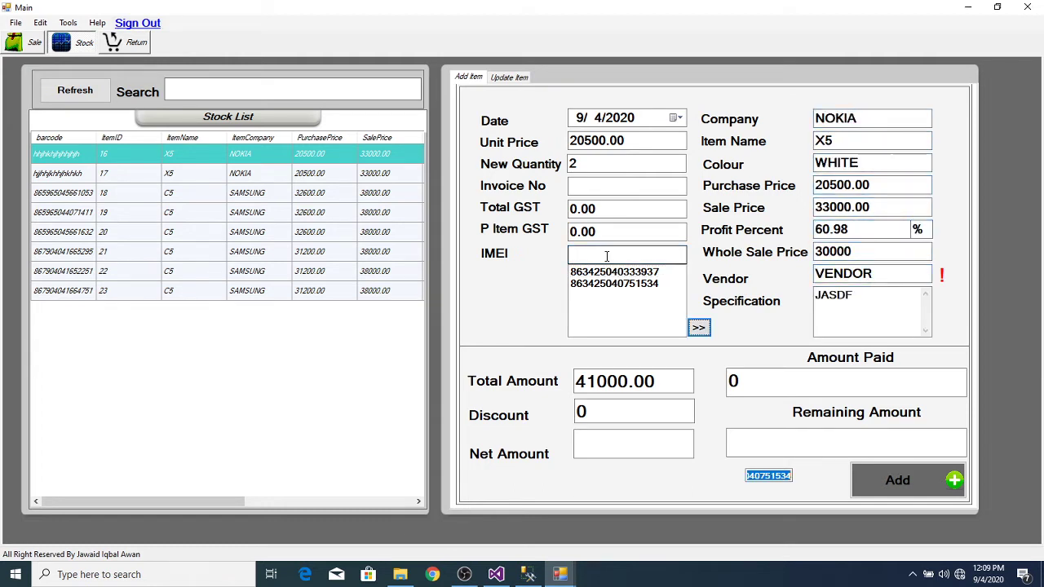
key(Tab)
key(Tab)
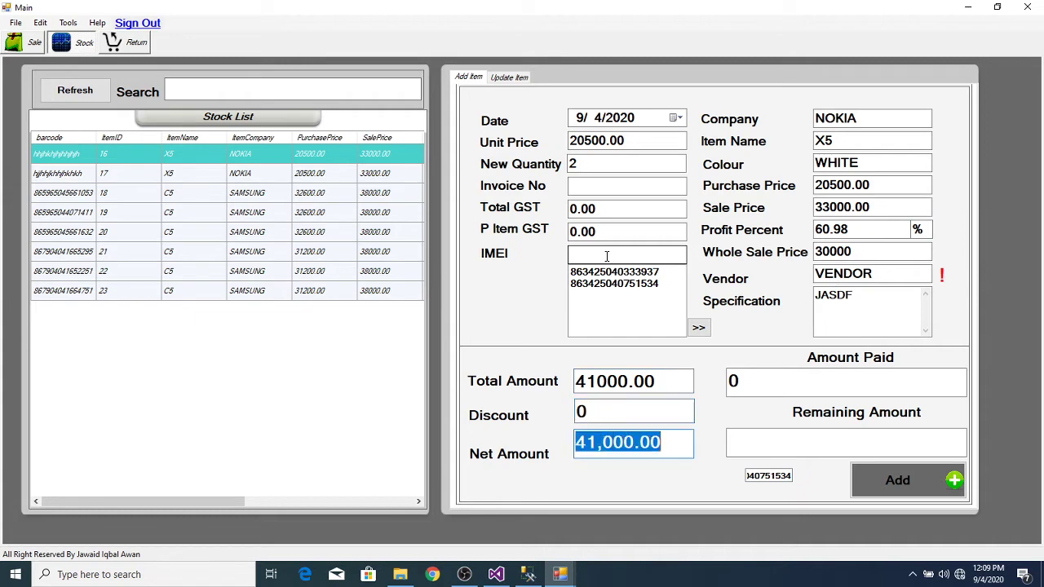
key(Tab)
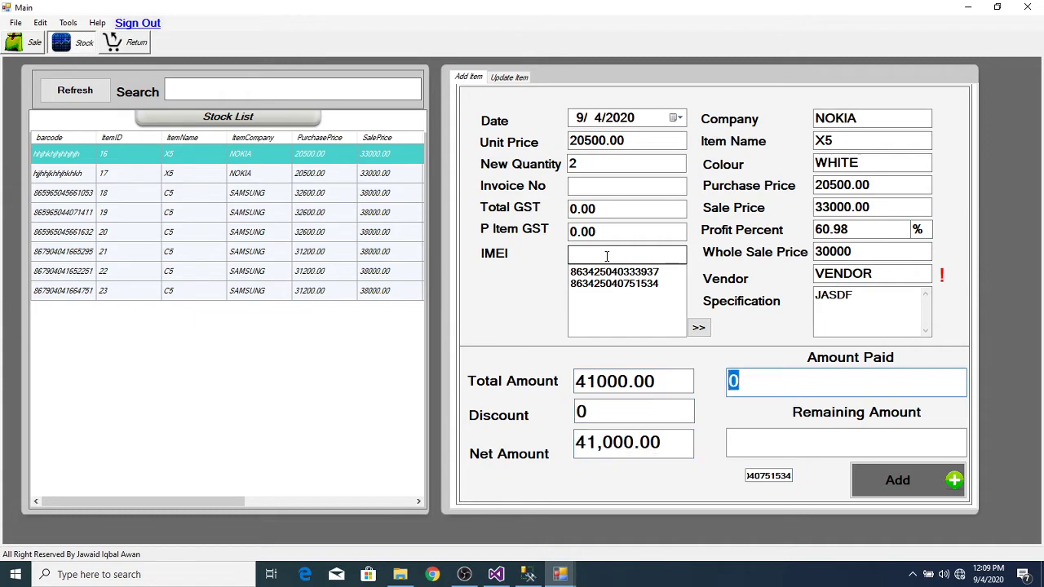
text(10000)
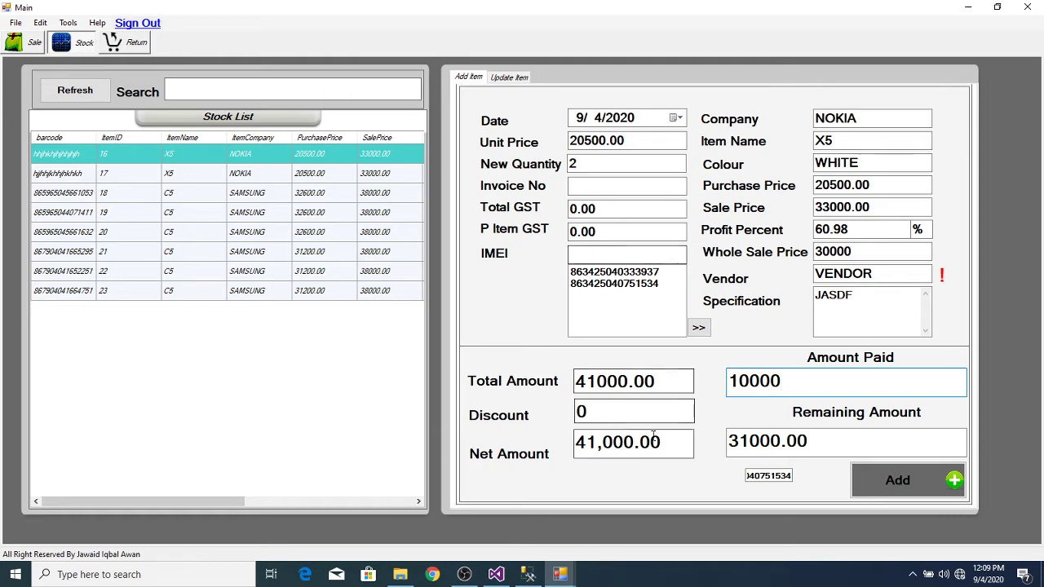
click(496, 574)
click(496, 574)
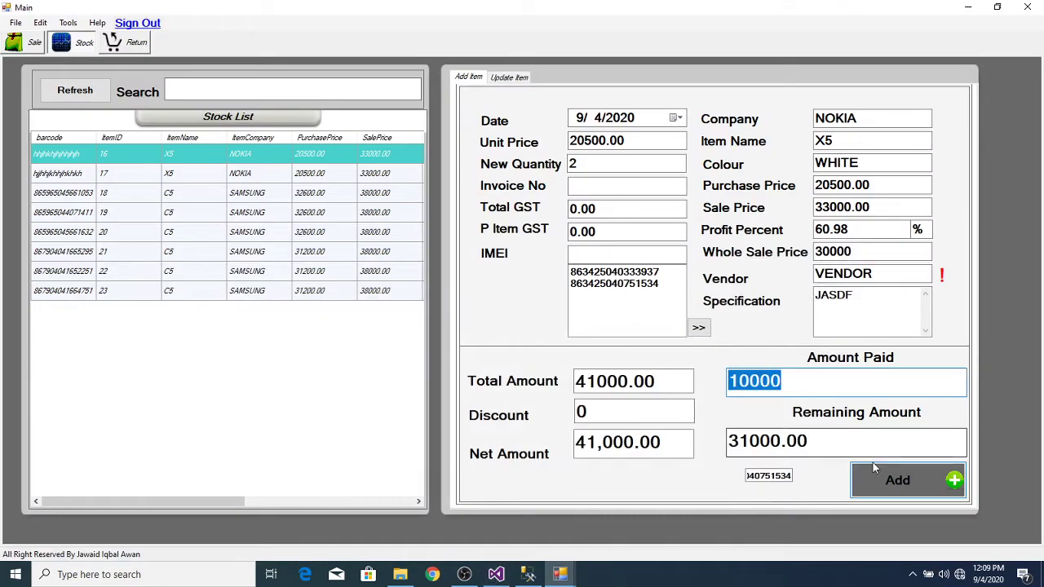
click(901, 483)
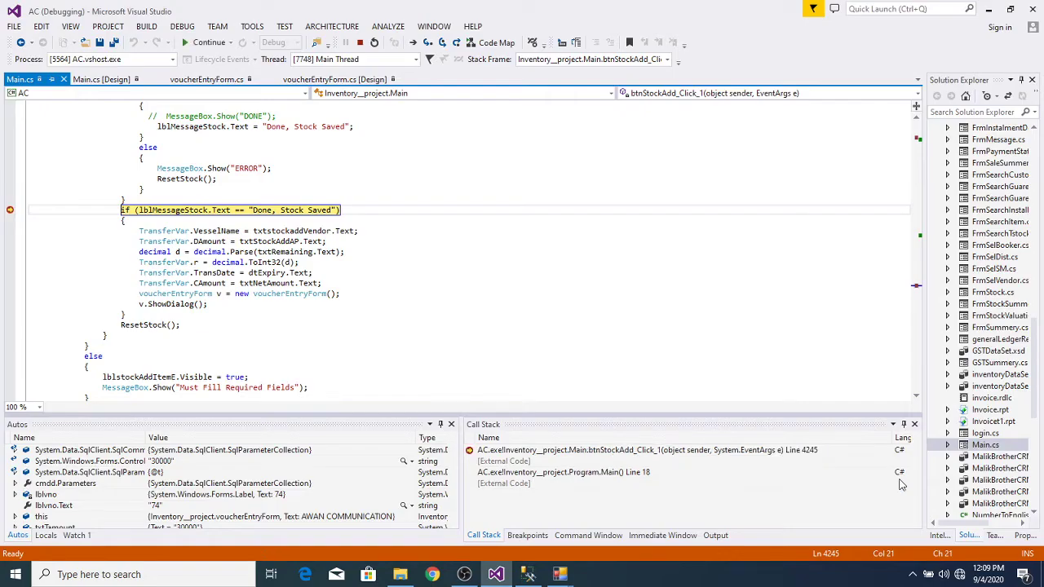
Step: Adjust the system sound volume
key(XF86AudioRaiseVolume)
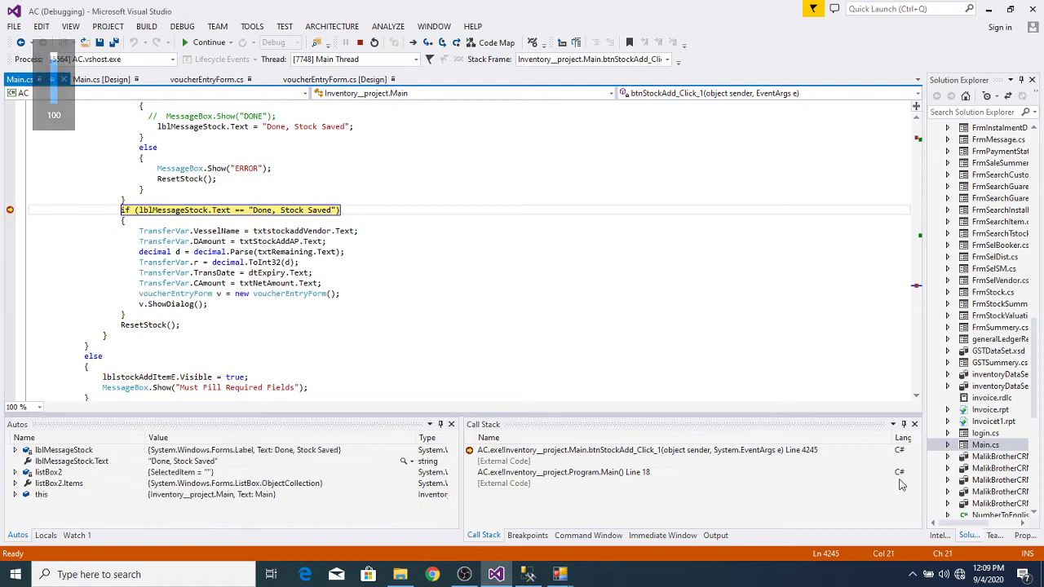
key(XF86AudioRaiseVolume)
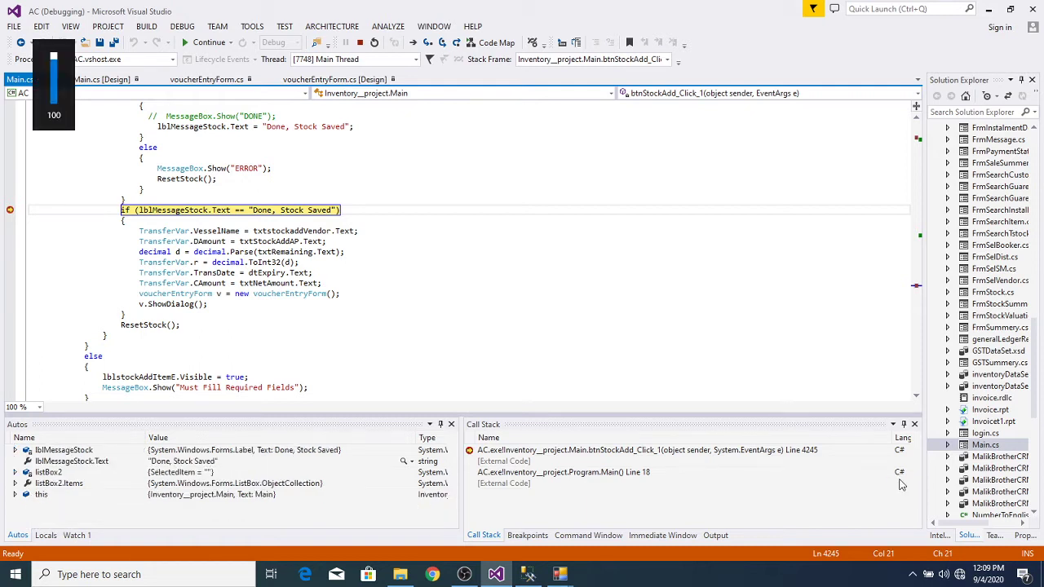
key(XF86AudioLowerVolume)
key(XF86AudioRaiseVolume)
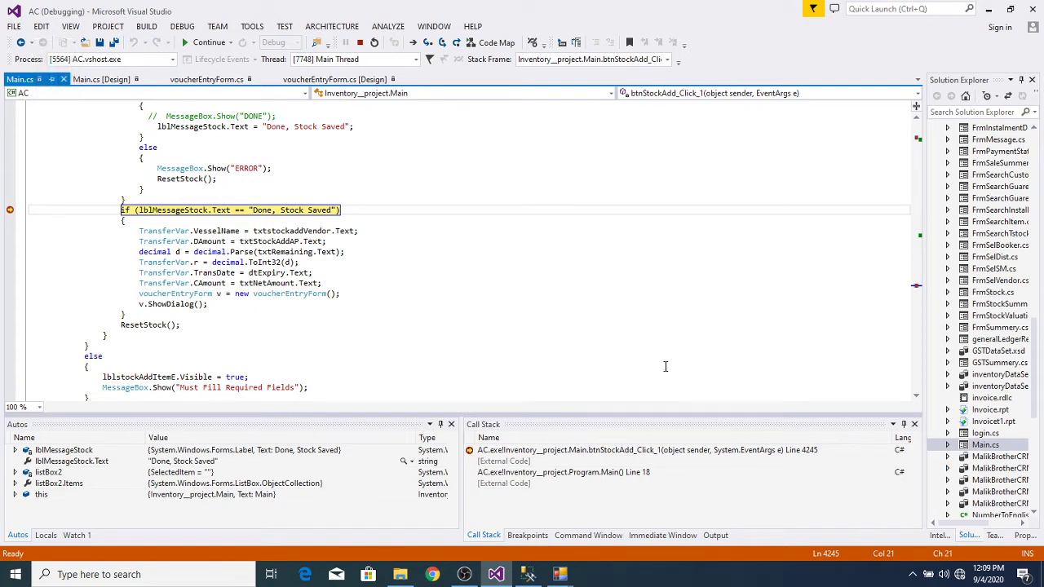
Step: Step through the Done, Stock Saved block to the CAmount assignment, inspecting variable values
key(F10)
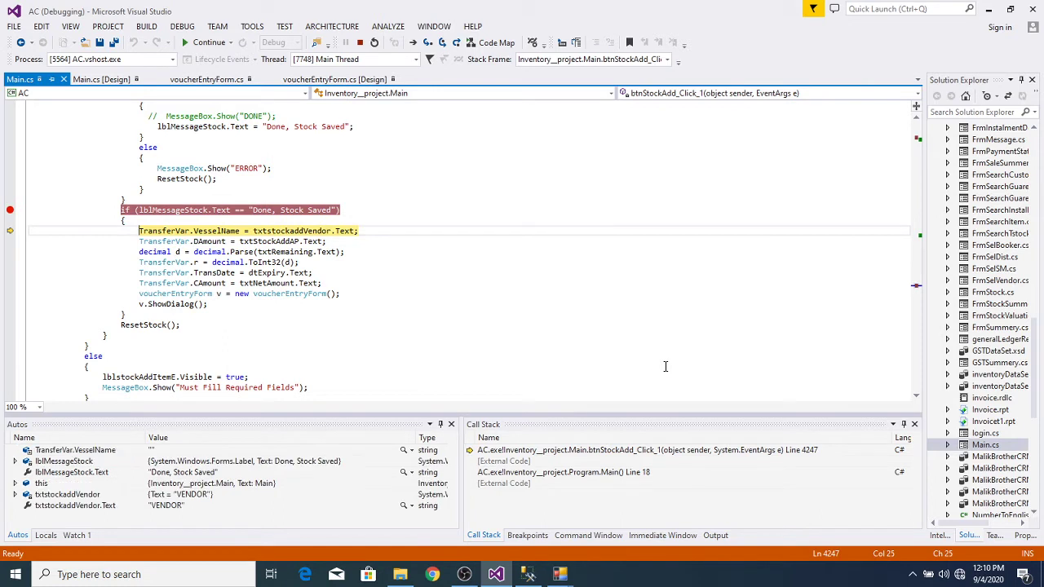
key(F10)
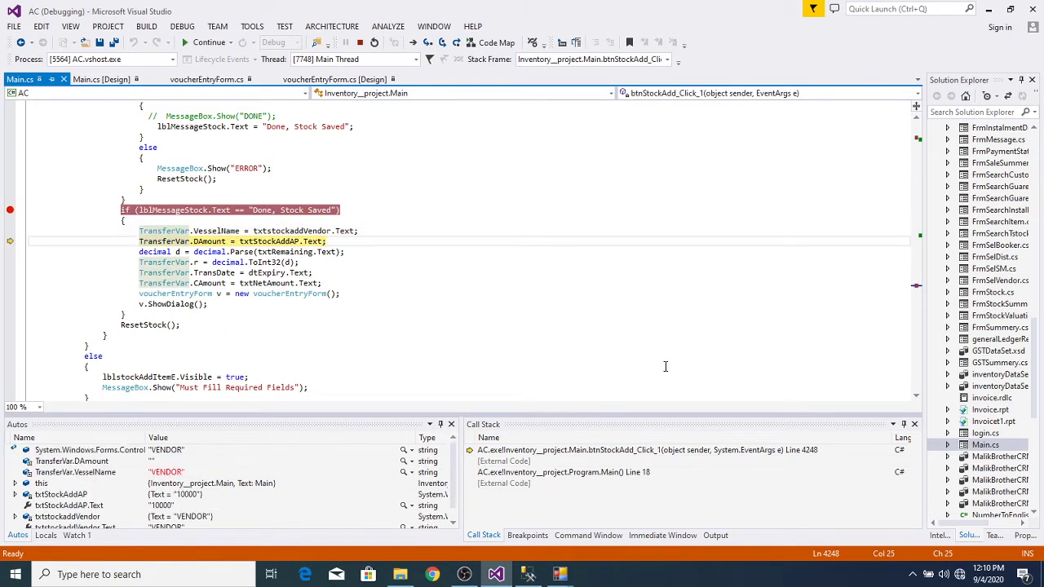
key(F10)
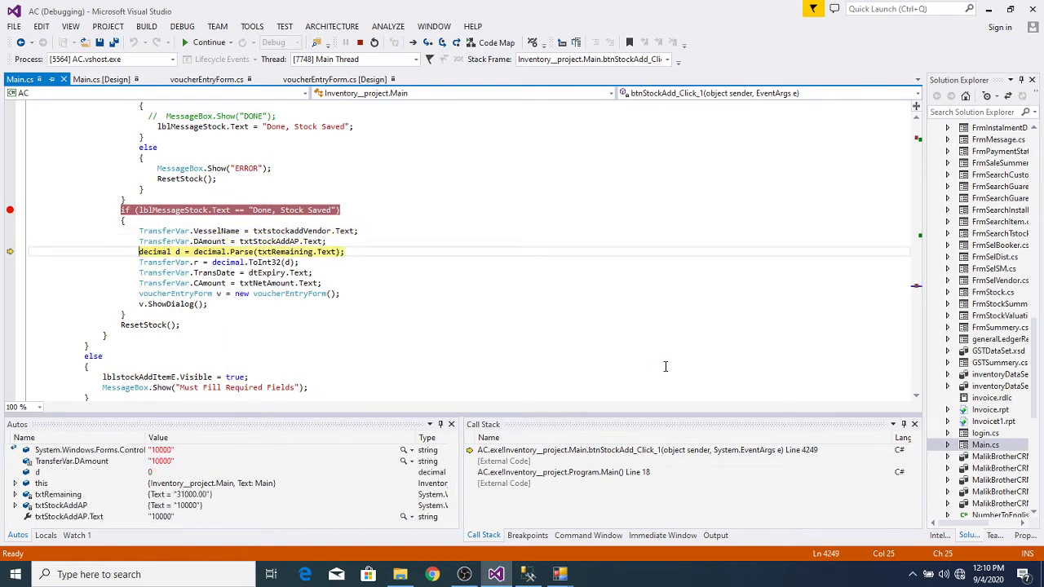
mouse_move(210, 242)
key(F10)
key(F10)
key(F10)
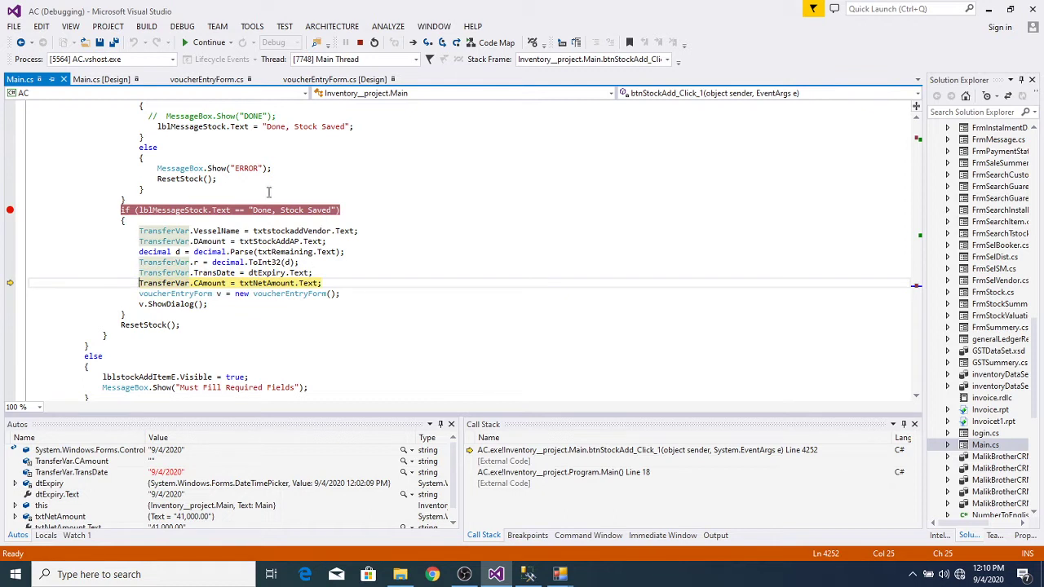
mouse_move(176, 264)
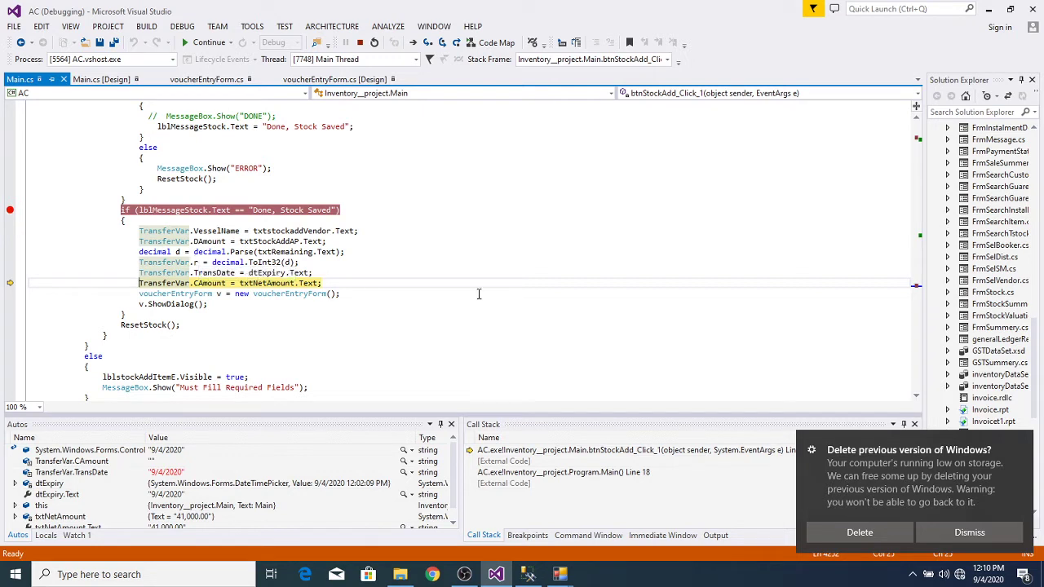
Step: Clear the line 4245 breakpoint and resume until the Voucher Entry form opens
click(453, 253)
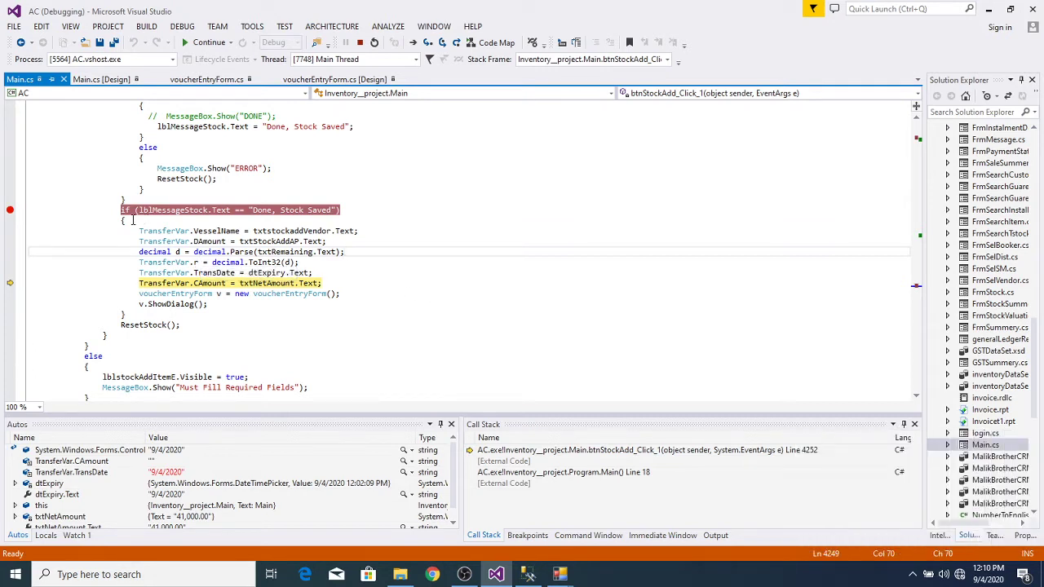
click(10, 210)
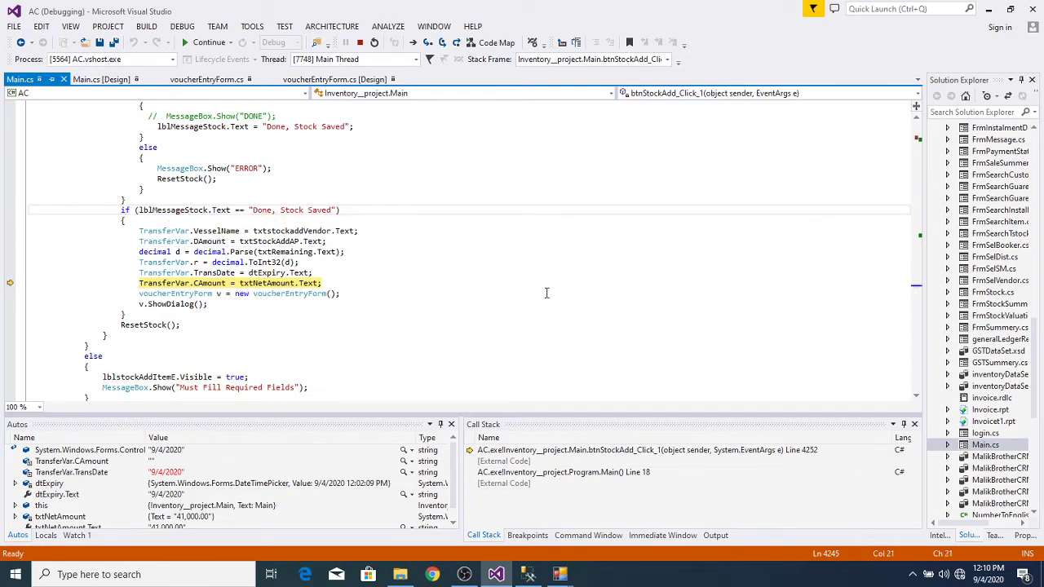
key(F5)
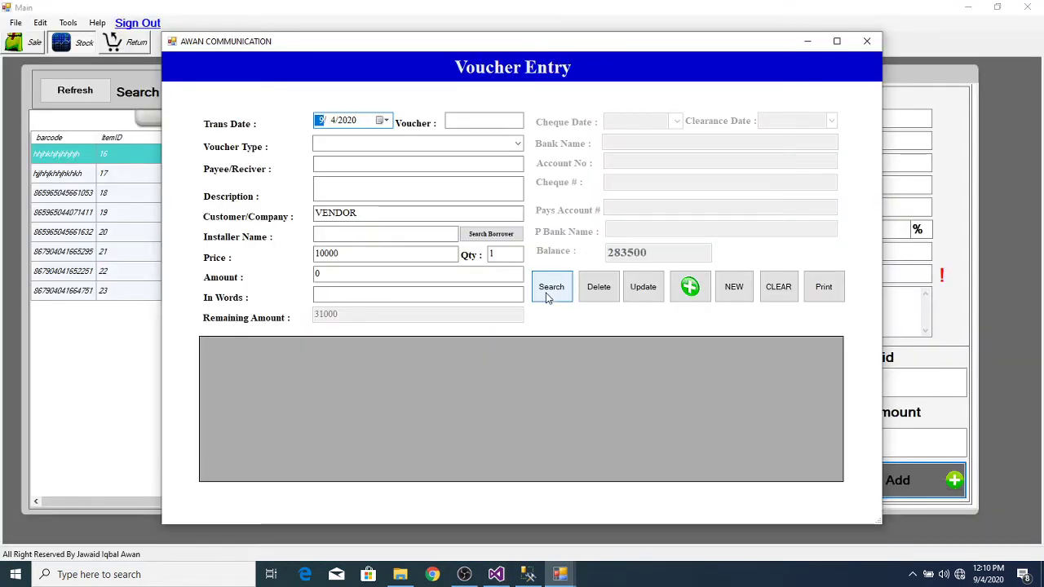
Step: Save a CASH PAYMENT VOUCHER of Rs 10,000.00 (Ten Thousand Rupees Only) for VENDOR
click(517, 144)
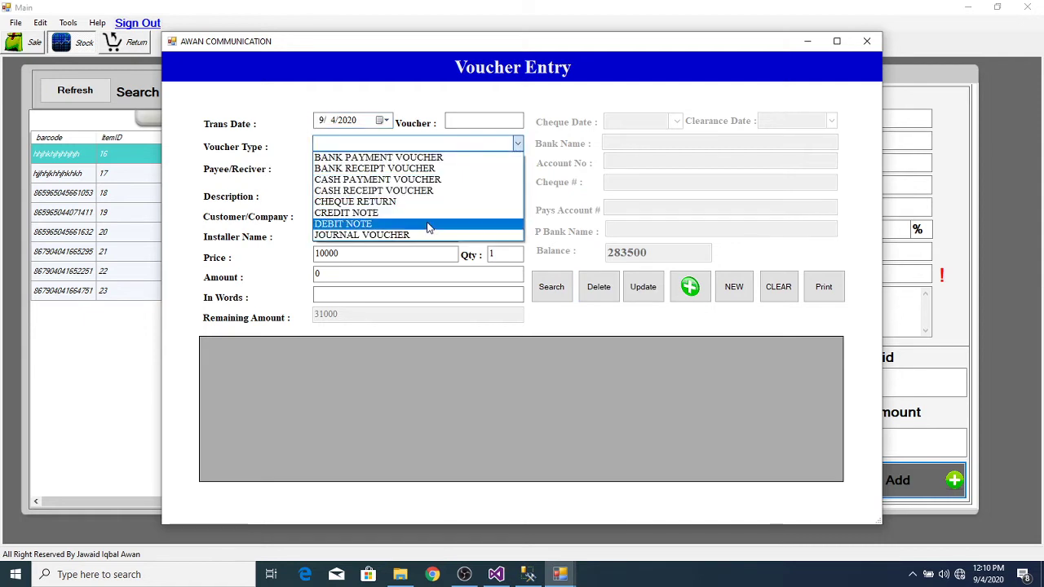
click(445, 179)
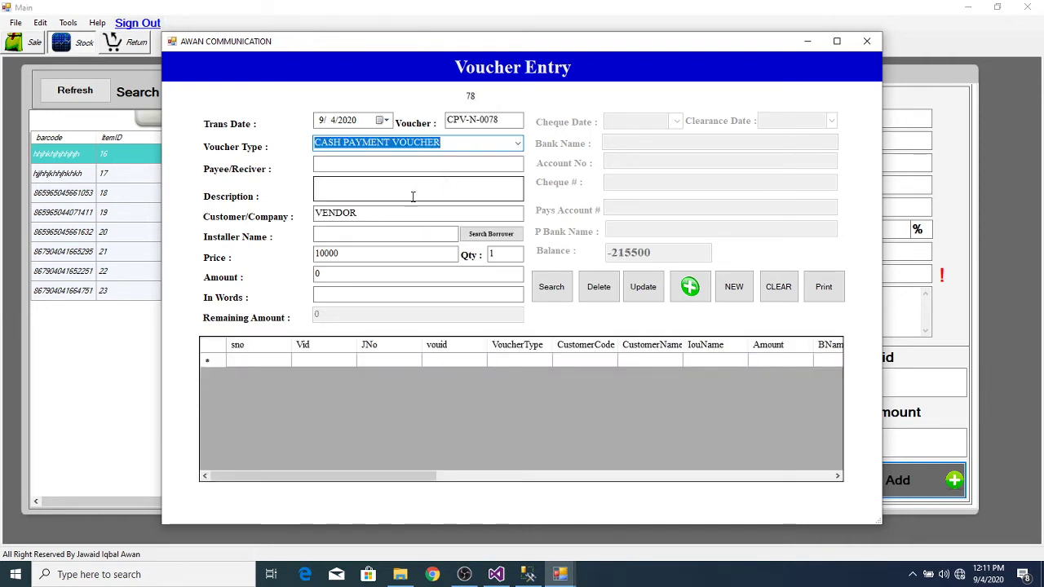
key(Tab)
key(Tab)
key(Tab)
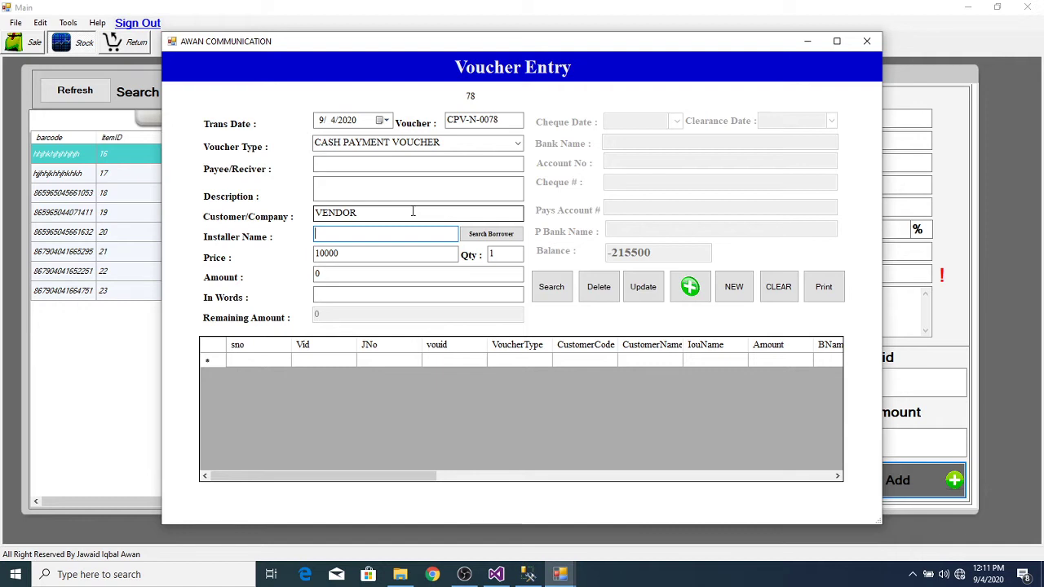
key(Tab)
key(Tab)
key(Tab)
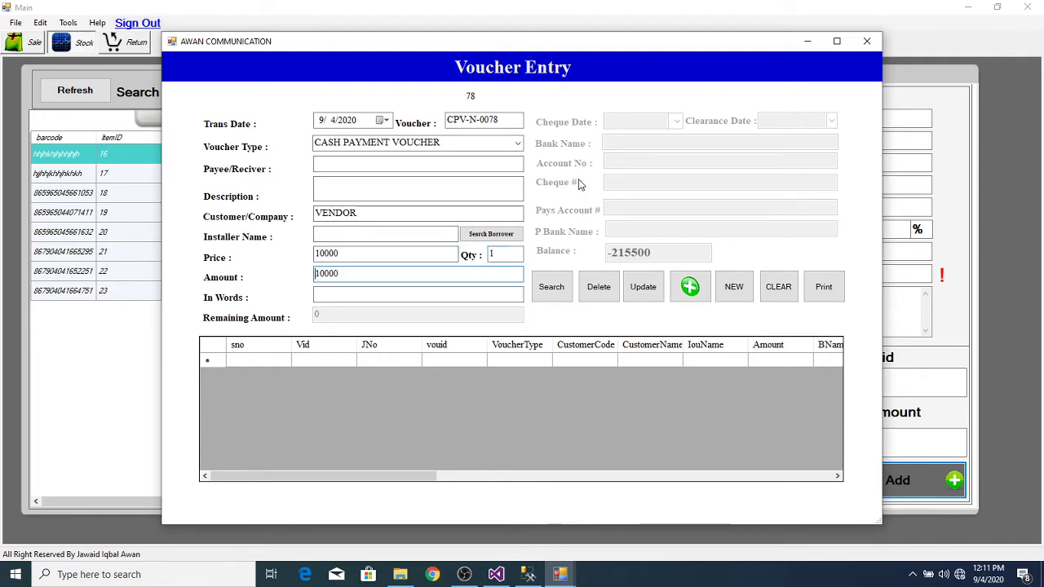
key(Tab)
key(Tab)
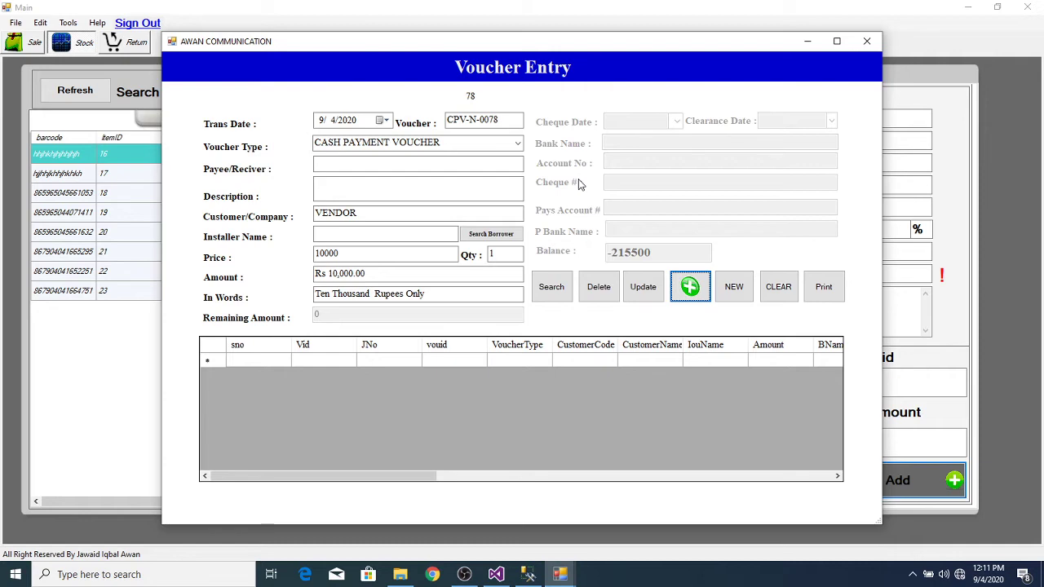
click(689, 287)
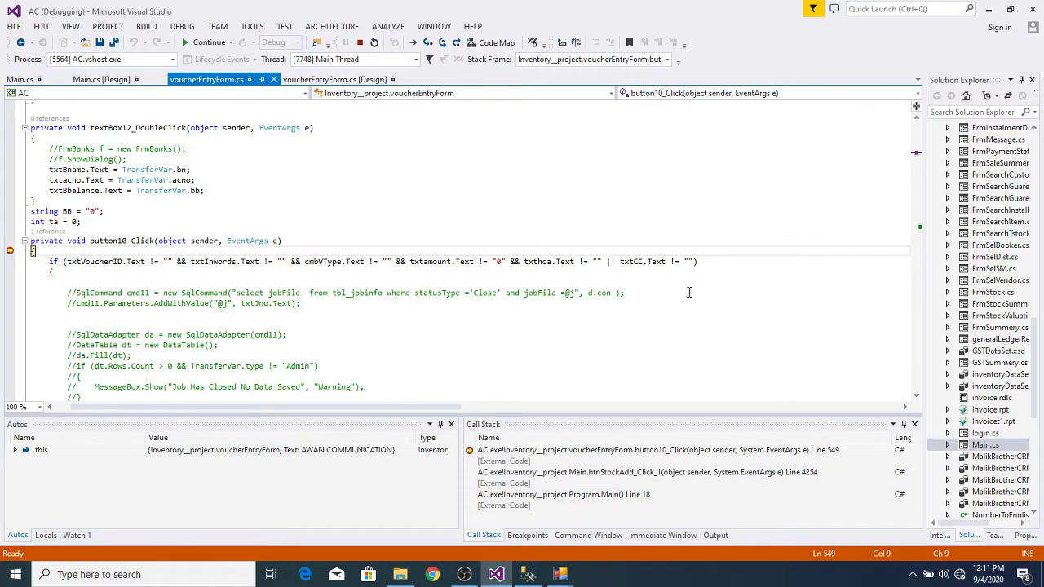
Step: Step past the validation and voucher-type checks into the first insert's parameters
key(F10)
key(F10)
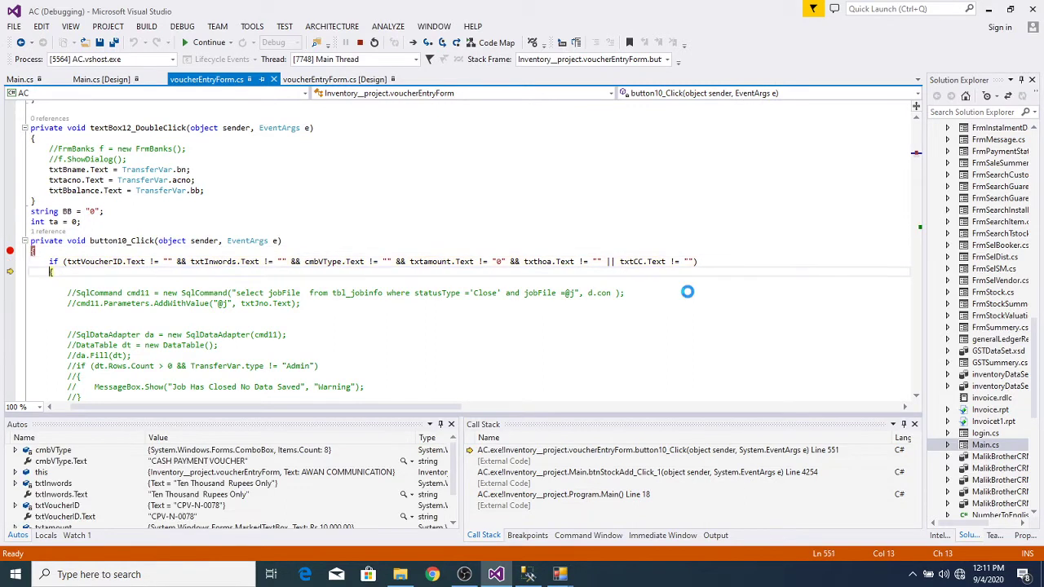
key(F10)
key(F10)
key(F10)
key(F10)
key(F10)
key(F10)
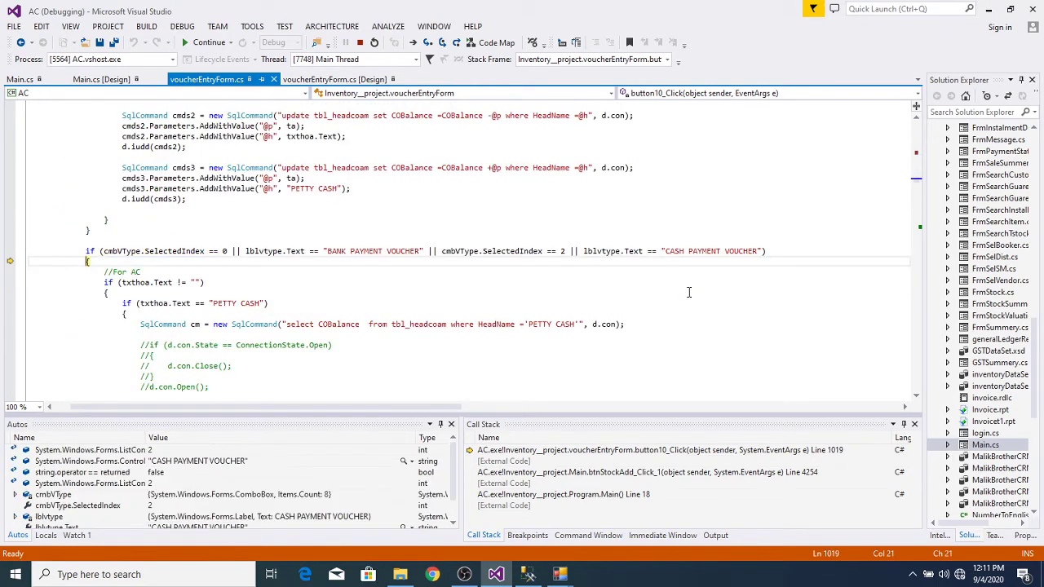
key(F10)
key(F10)
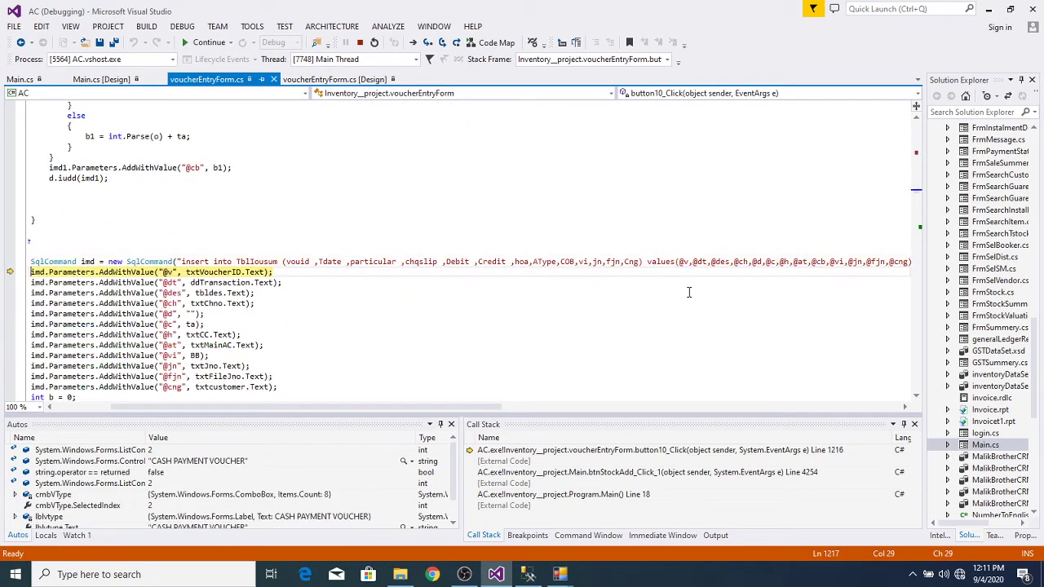
key(F10)
key(F10)
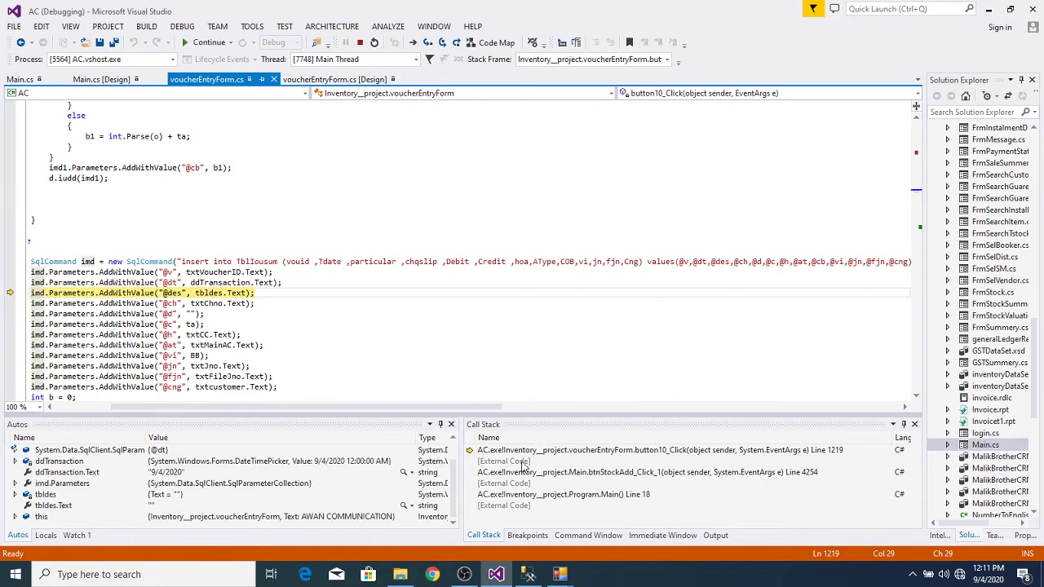
drag(459, 406, 347, 394)
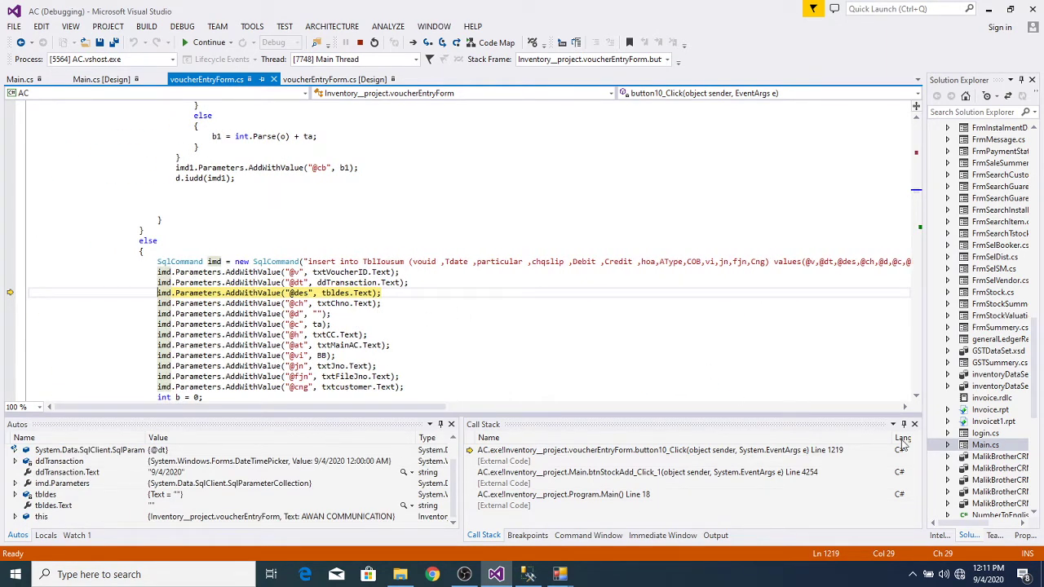
click(916, 397)
click(917, 397)
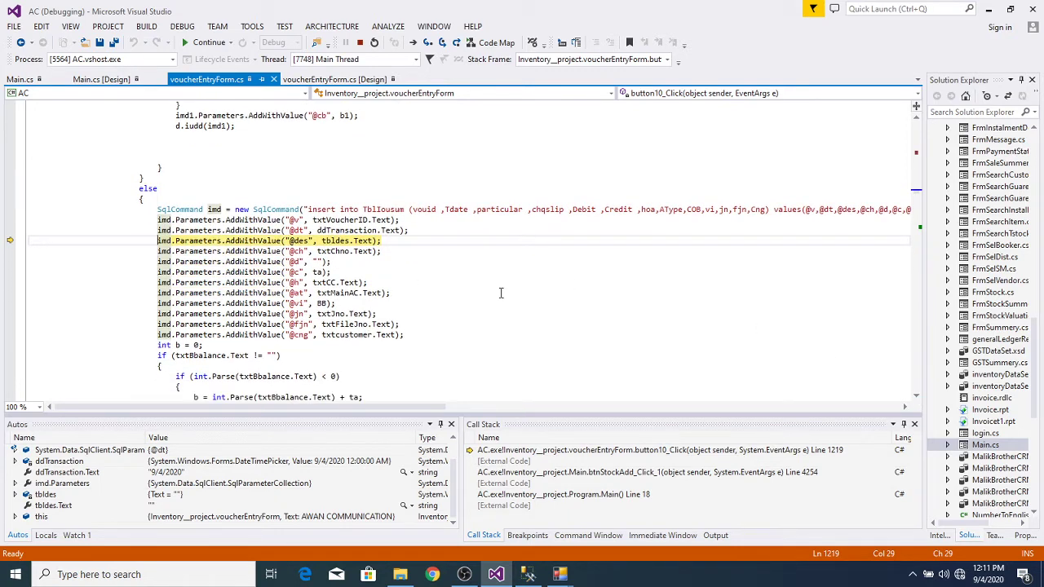
mouse_move(376, 292)
Step: Step through the remaining parameters, the -215500 balance calculation and the first insert
key(F10)
key(F10)
key(F10)
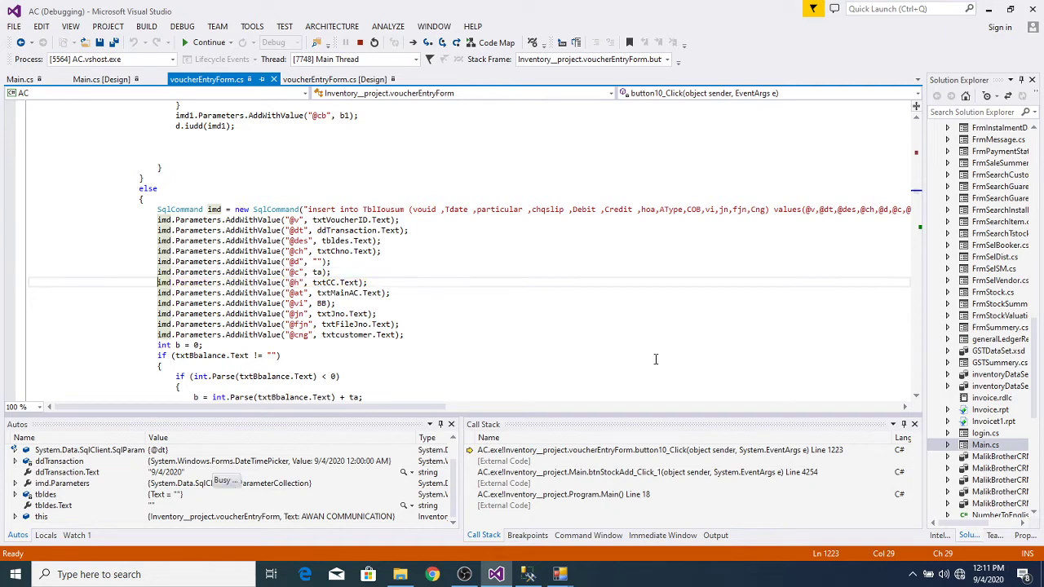
key(F10)
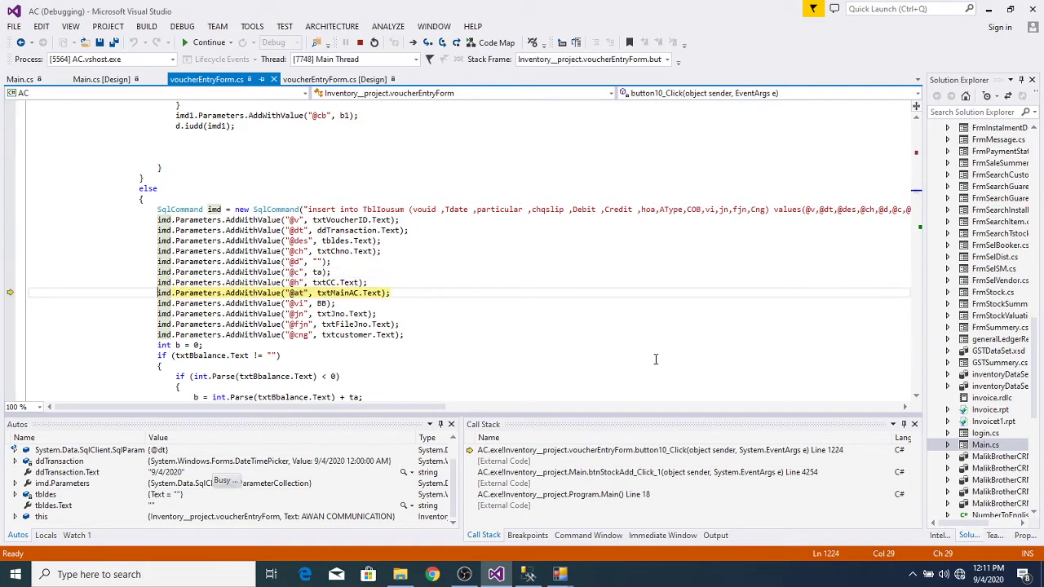
key(F10)
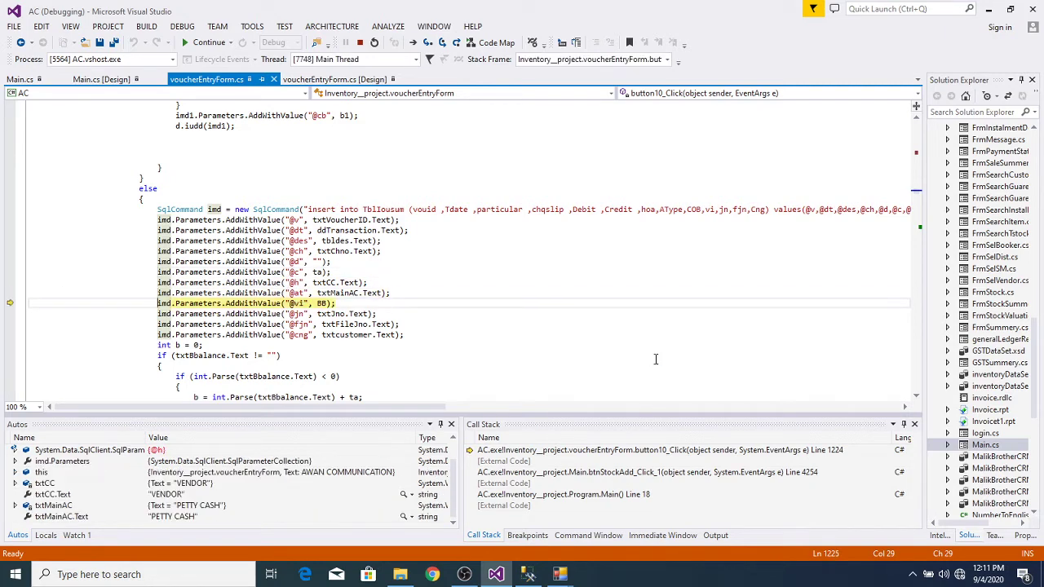
key(F10)
key(F10)
key(F10)
key(F10)
key(F10)
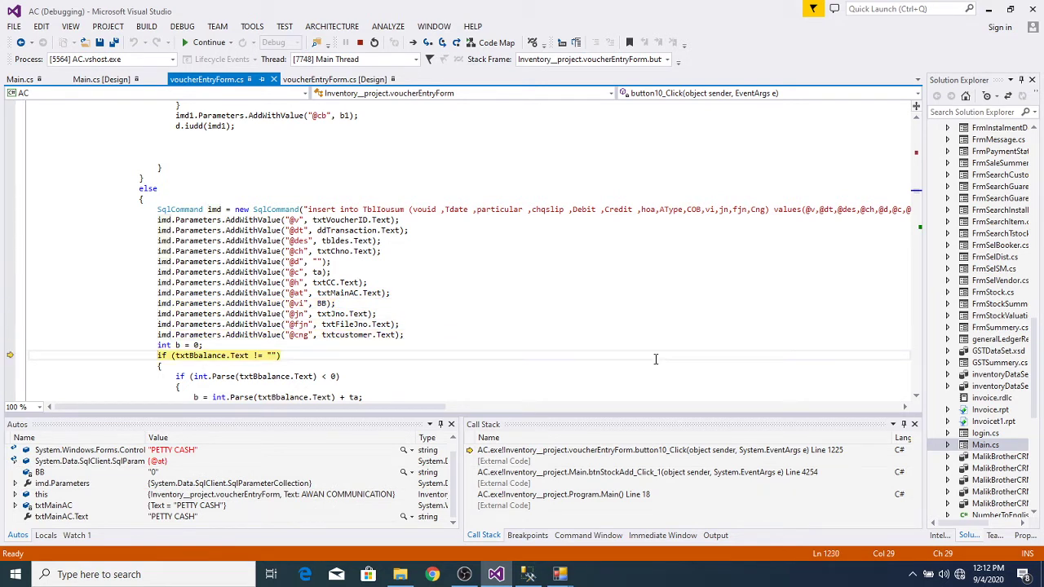
key(F10)
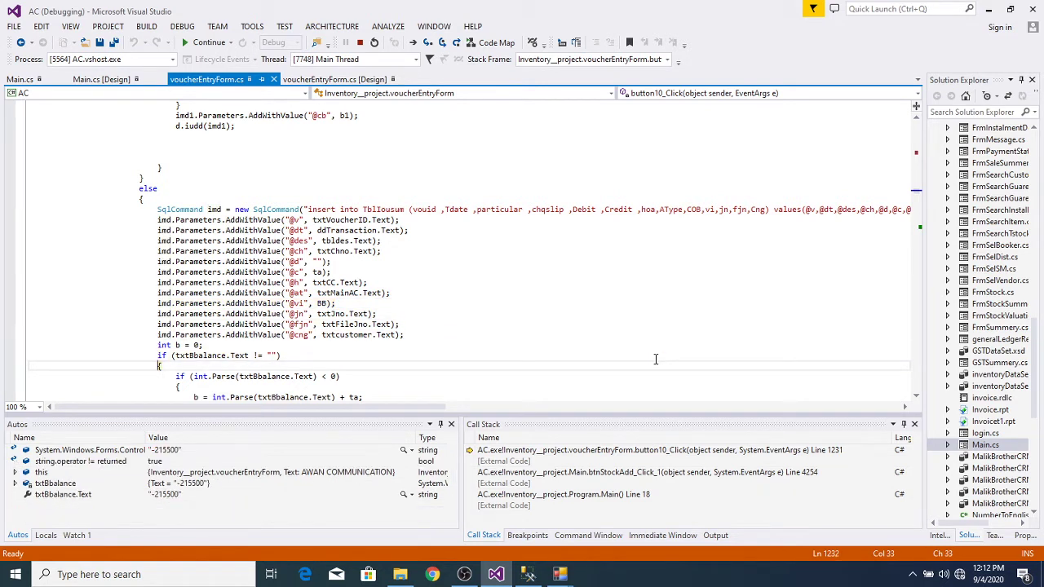
key(F10)
key(F10)
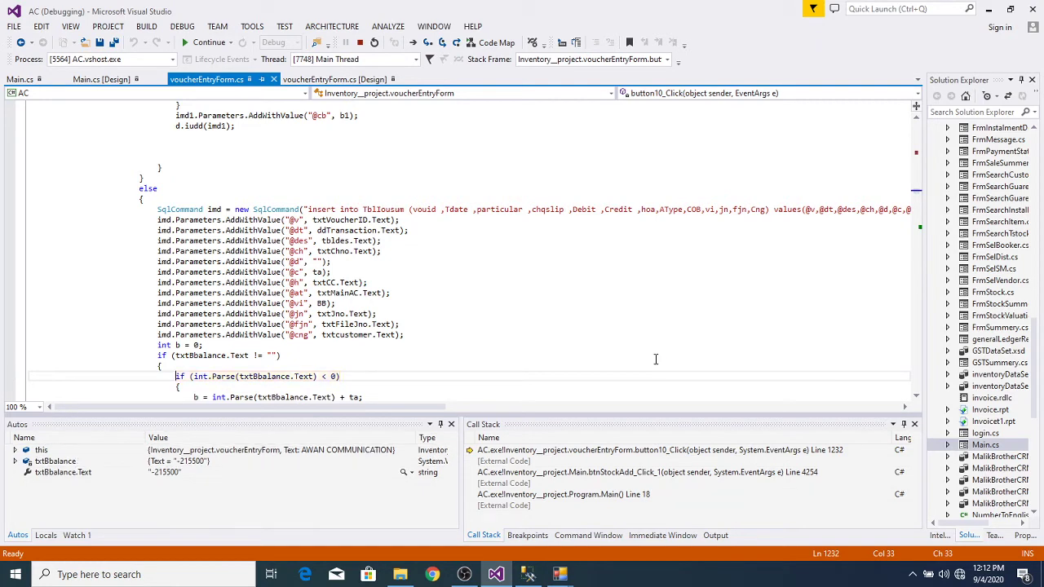
key(F10)
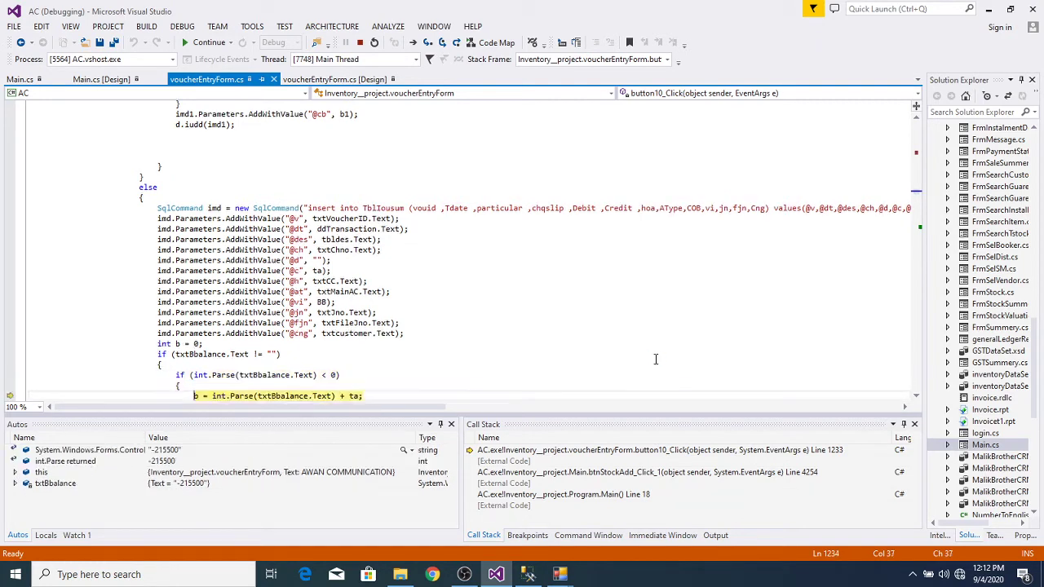
key(F10)
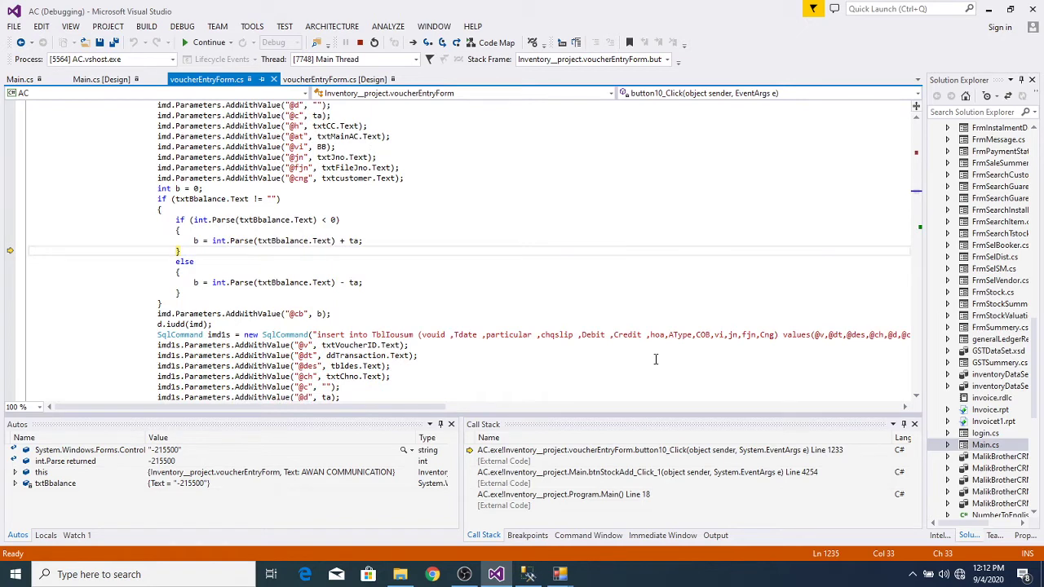
key(F10)
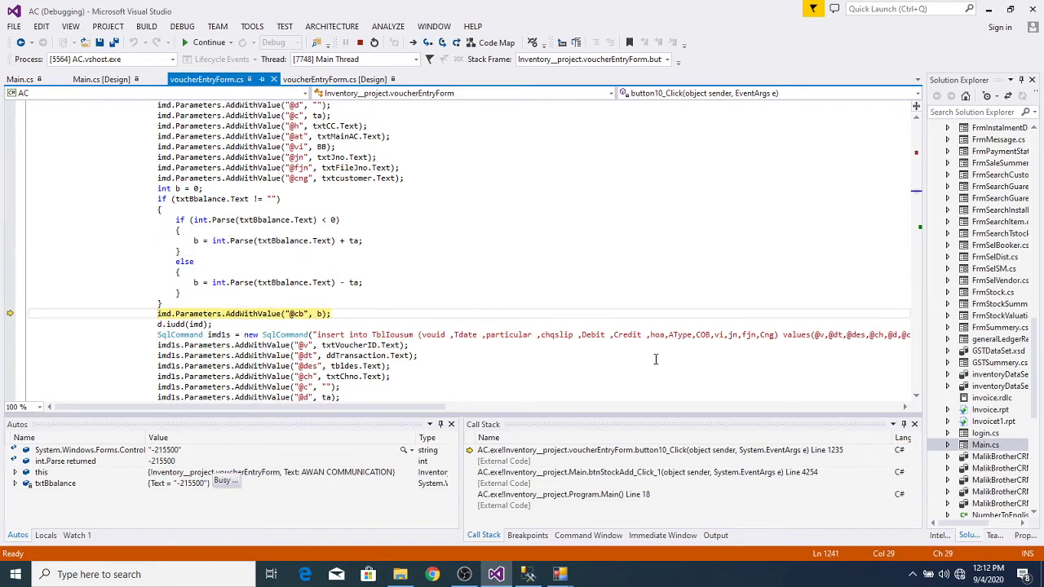
key(F10)
key(F10)
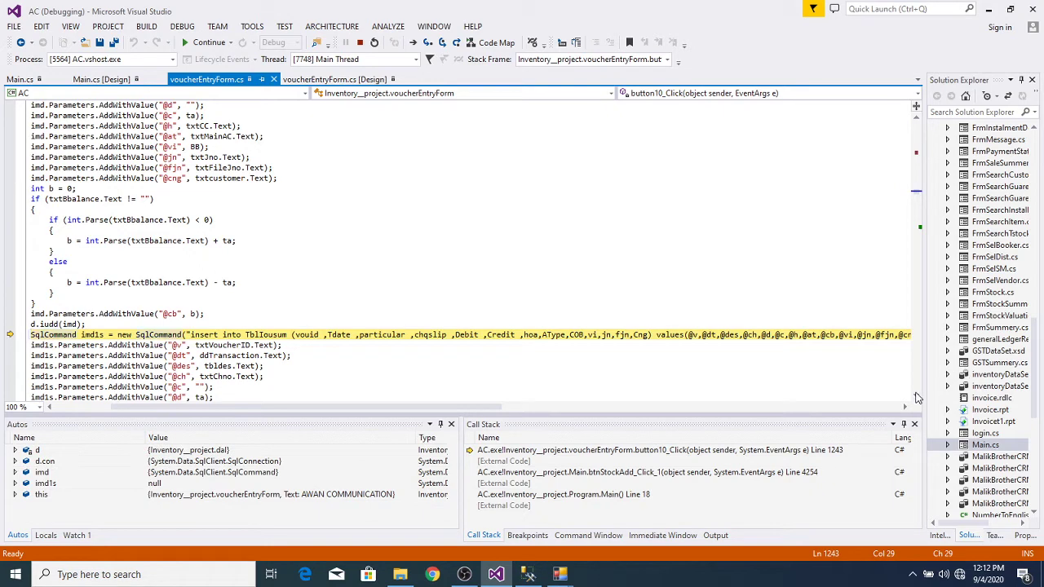
Step: Place the caret at the start of the imd1s SqlCommand line, Ln 1243
click(916, 396)
scroll(820, 380, down, 4)
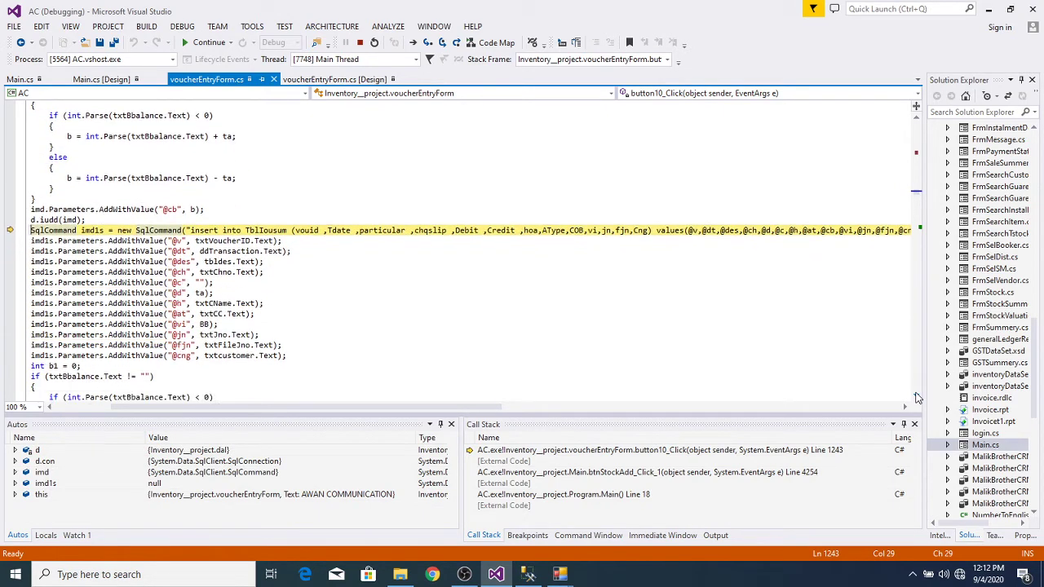
drag(473, 407, 342, 395)
key(Left)
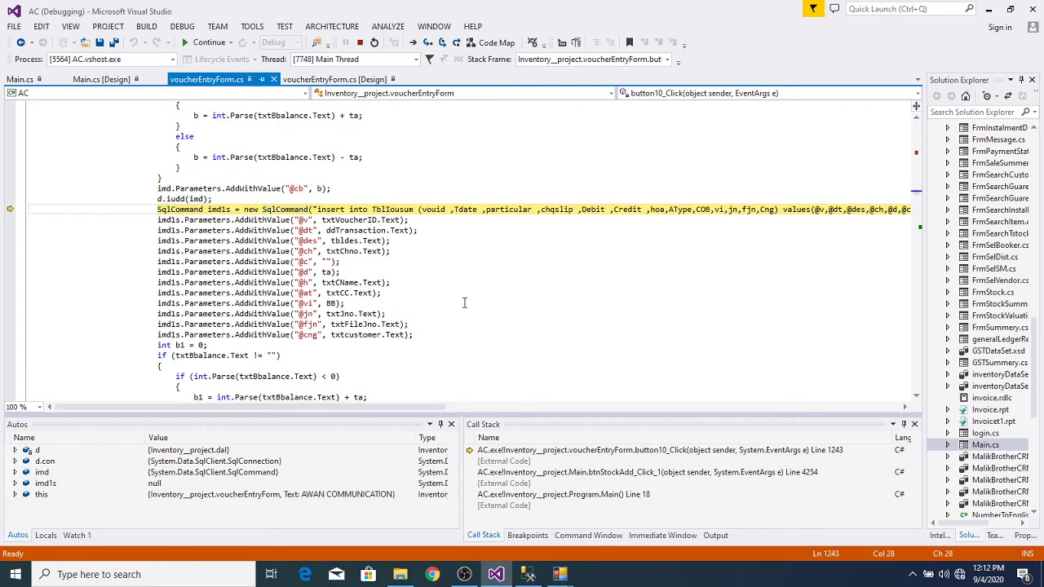
Step: Select the insert block from the imd1s command through the d.iudd(imd1s); call
key(shift+Down)
key(shift+Down)
key(shift+Down)
key(shift+Down)
key(shift+Down)
key(shift+Down)
key(shift+Down)
key(shift+Down)
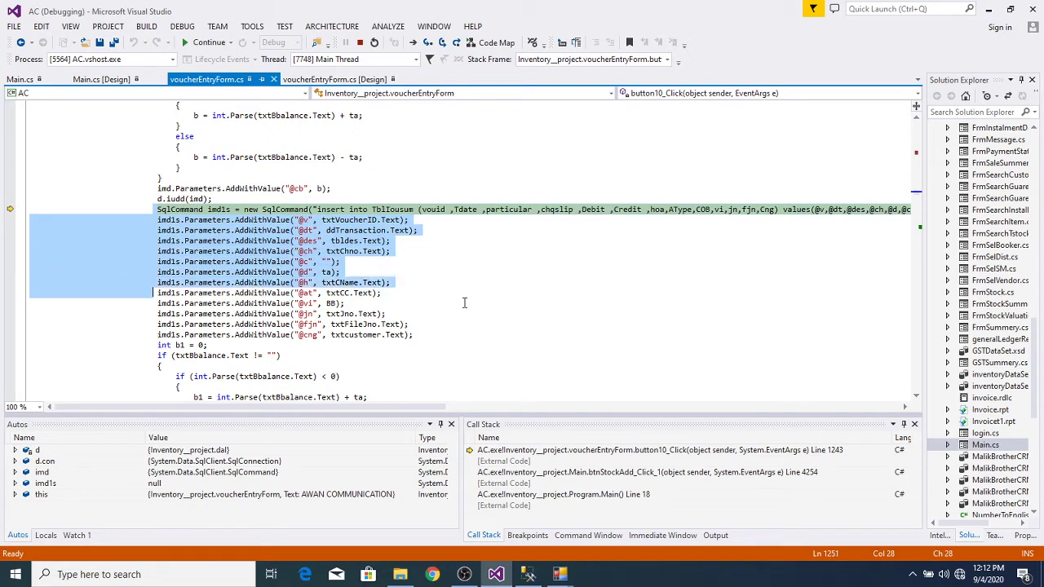
key(shift+Down)
key(shift+Down)
key(shift+Down)
key(shift+Down)
key(shift+Down)
key(shift+Down)
key(shift+Down)
key(shift+Down)
key(shift+Down)
key(shift+Down)
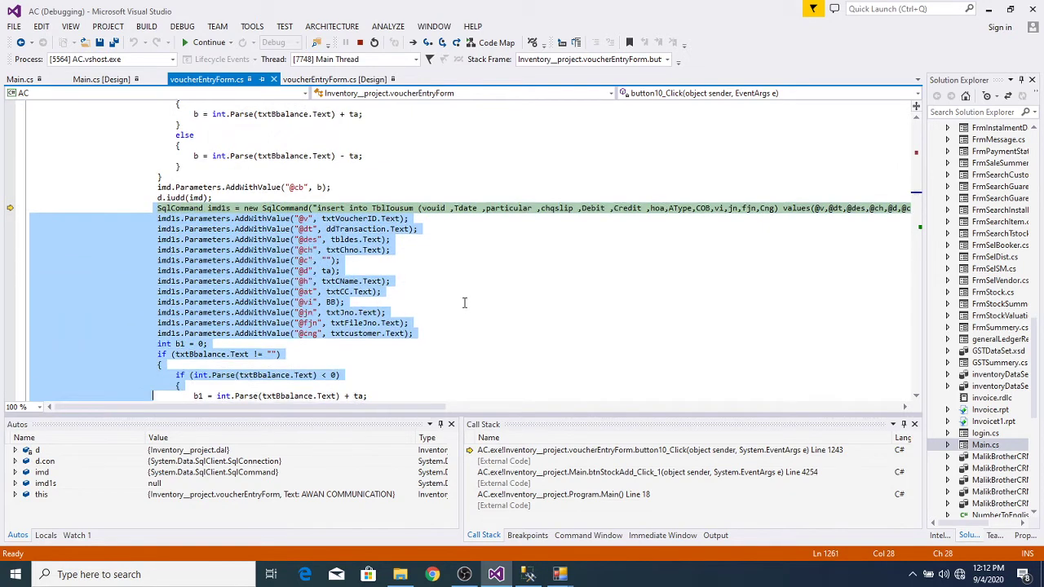
key(shift+Down)
key(shift+Down)
key(shift+Down)
key(shift+Down)
key(shift+Down)
key(shift+Down)
key(shift+Down)
key(shift+Down)
key(shift+Down)
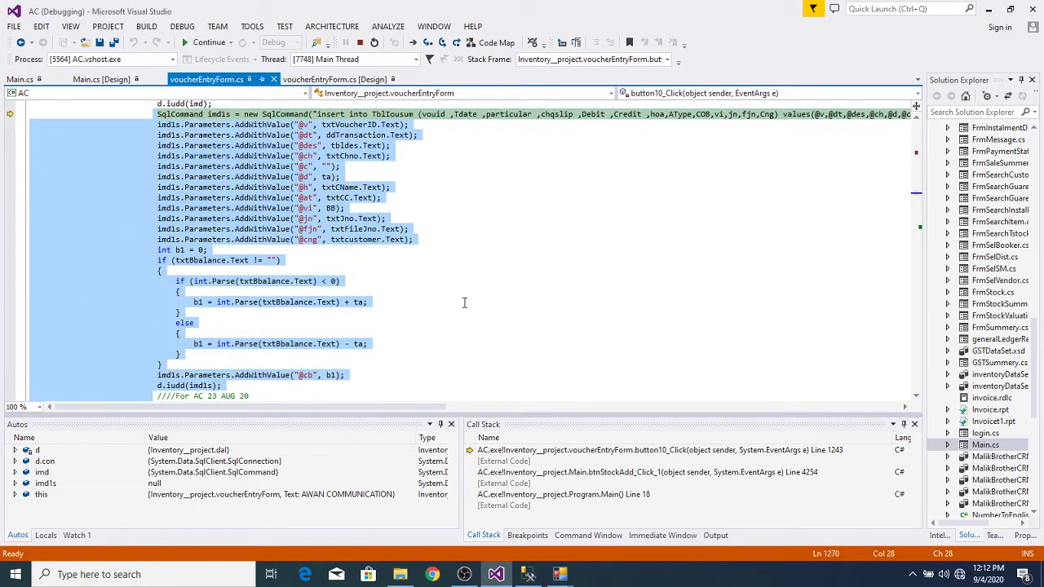
key(shift+Down)
key(shift+Down)
key(shift+Down)
key(shift+Down)
key(shift+Down)
key(shift+Down)
key(shift+Down)
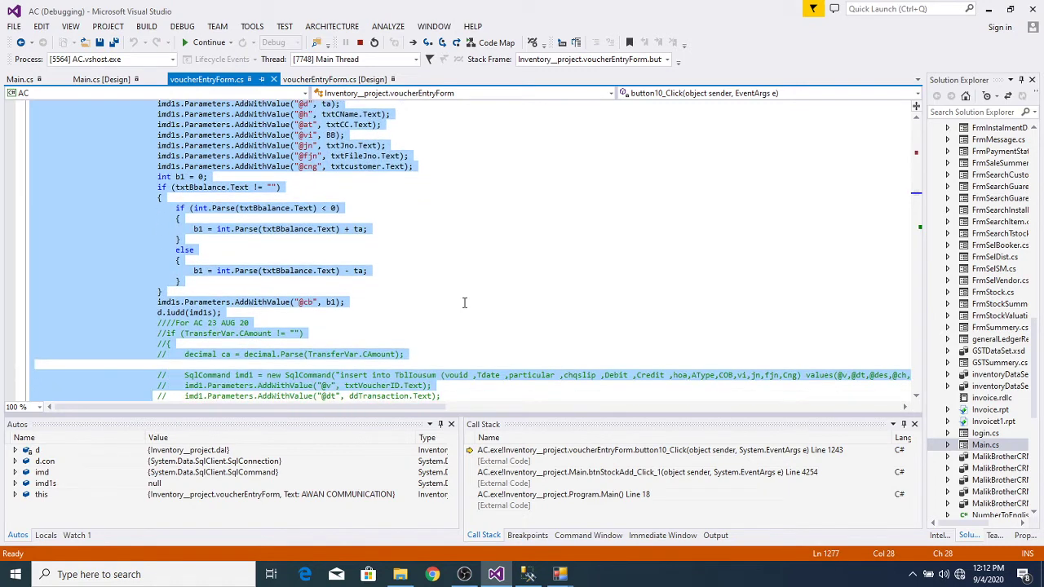
key(shift+Up)
key(shift+Up)
key(shift+Up)
key(shift+Up)
key(shift+Up)
key(shift+Up)
key(shift+Up)
key(shift+Up)
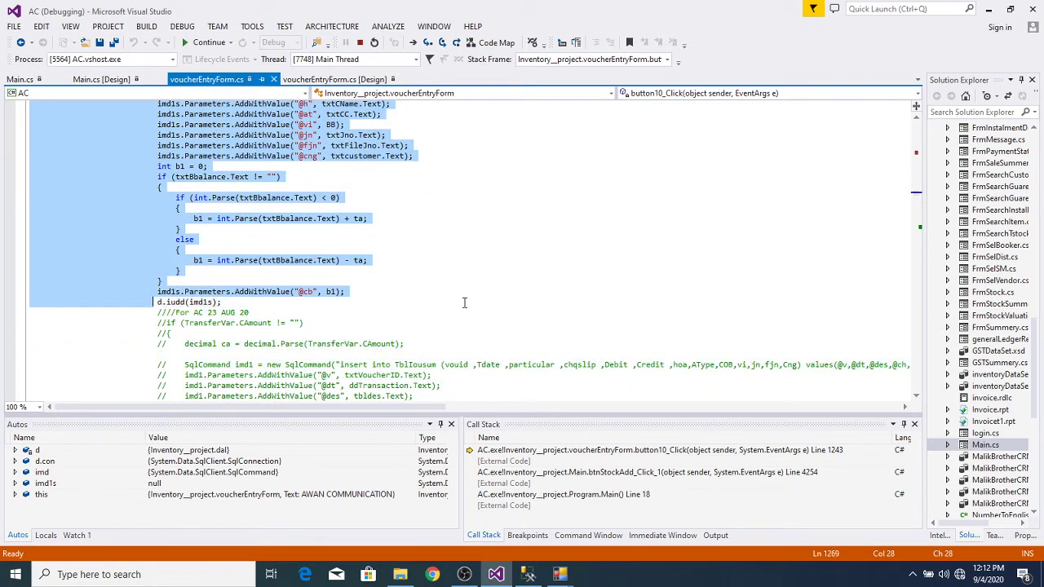
key(shift+Down)
key(shift+Left)
key(shift+Left)
key(shift+Left)
key(shift+Left)
key(shift+Left)
key(shift+Left)
key(shift+Left)
key(shift+Left)
key(shift+Left)
key(shift+Left)
key(shift+Left)
key(shift+Left)
key(shift+Left)
key(shift+Left)
key(shift+Left)
key(shift+Left)
key(shift+Left)
key(shift+Left)
key(shift+Left)
key(shift+Left)
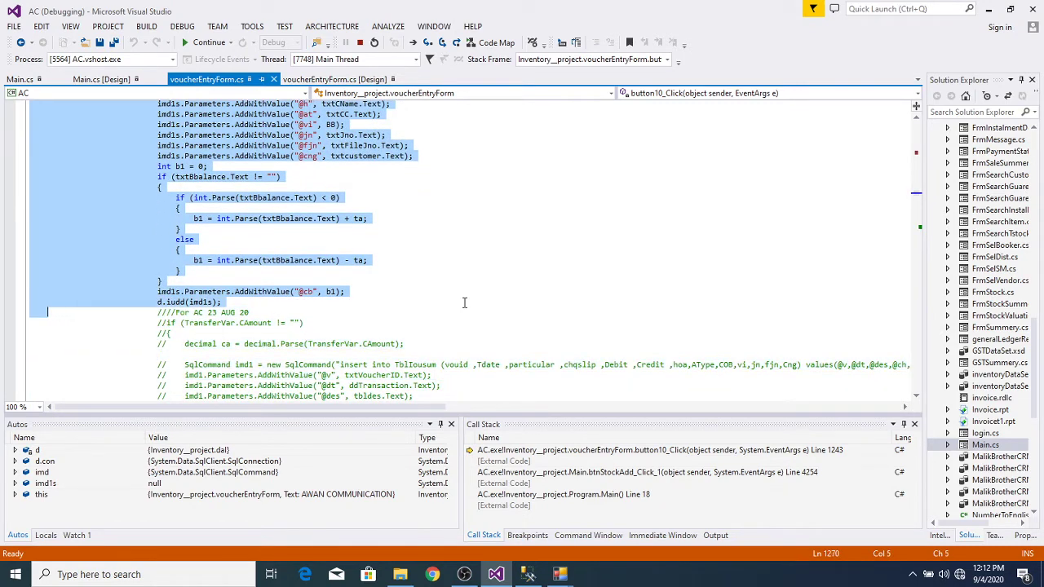
key(shift+Left)
key(shift+Left)
key(shift+Left)
key(shift+Left)
Step: Scroll down to review the code following the selected insert block
click(916, 398)
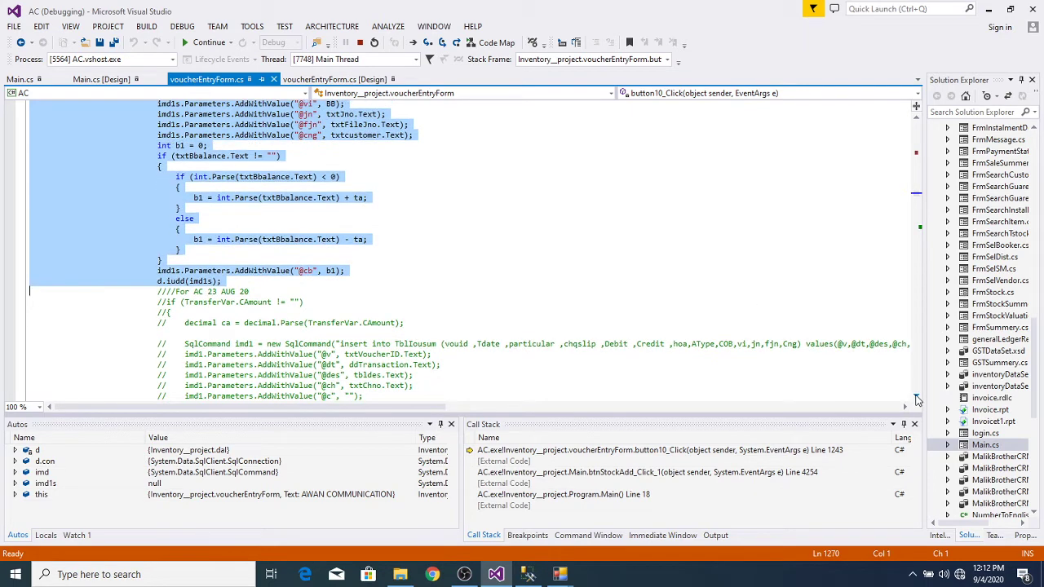
click(917, 398)
click(916, 398)
click(917, 398)
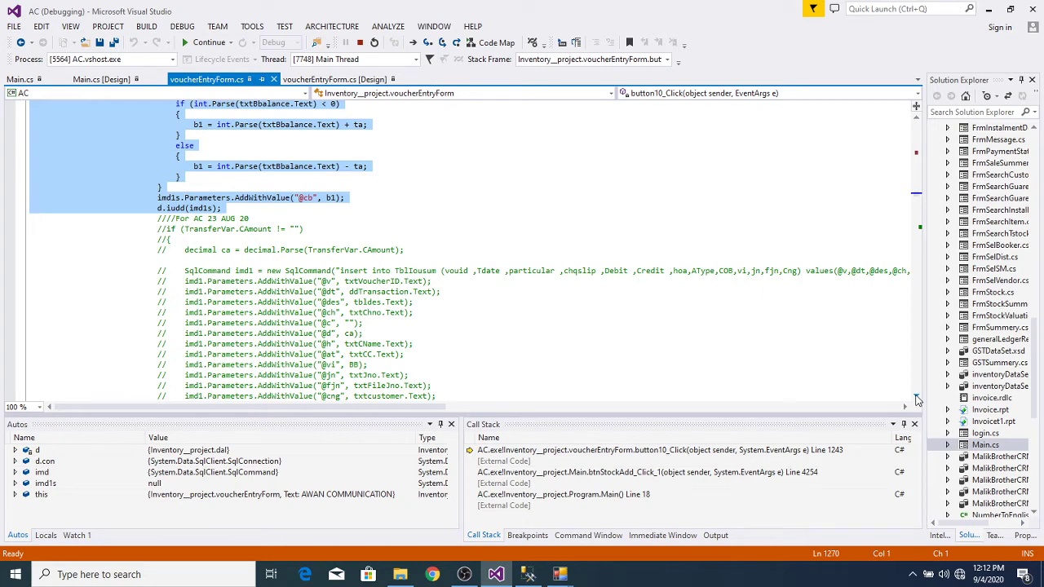
click(916, 398)
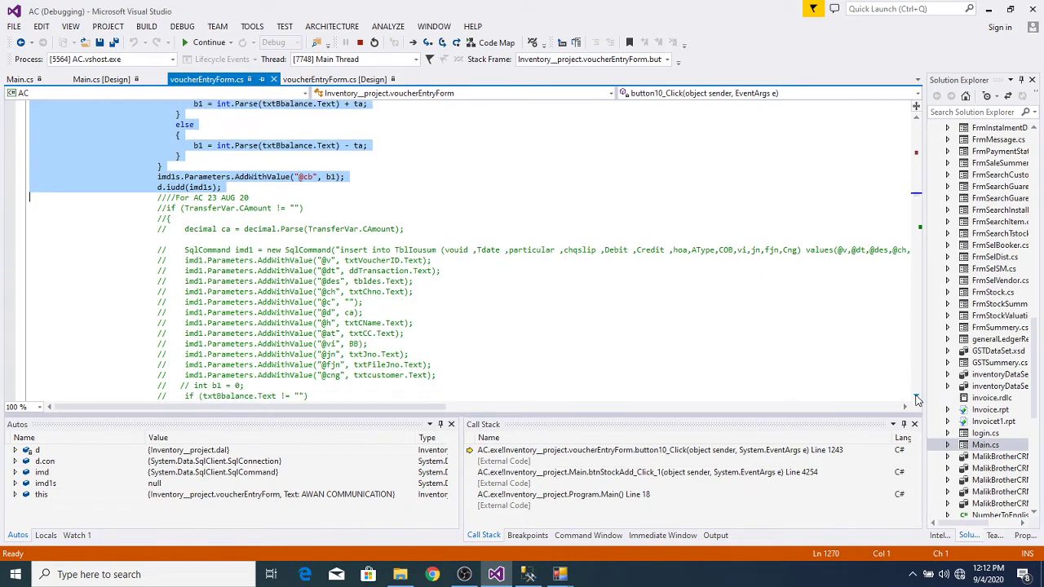
click(916, 398)
click(917, 398)
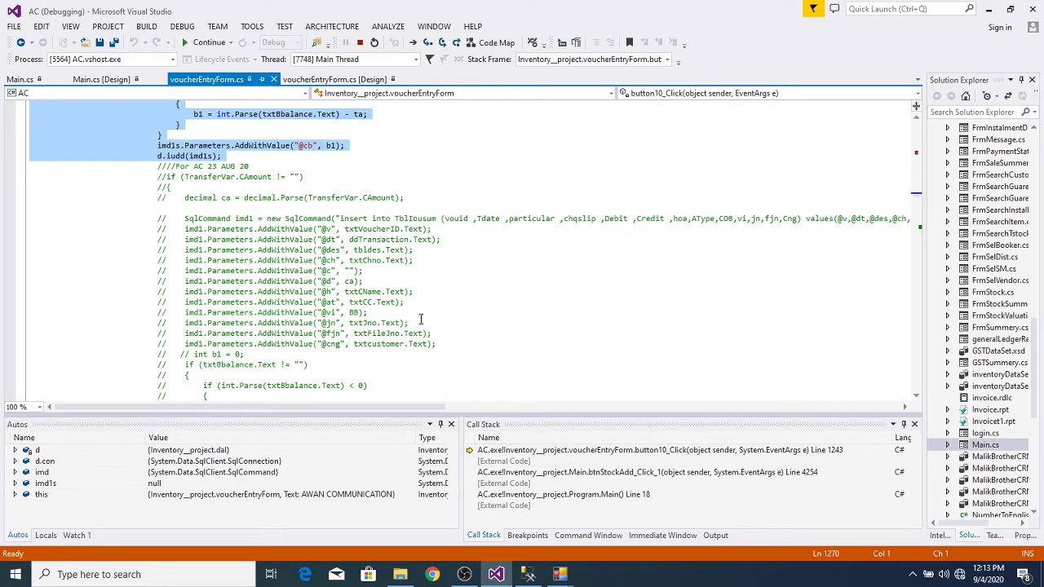
click(155, 166)
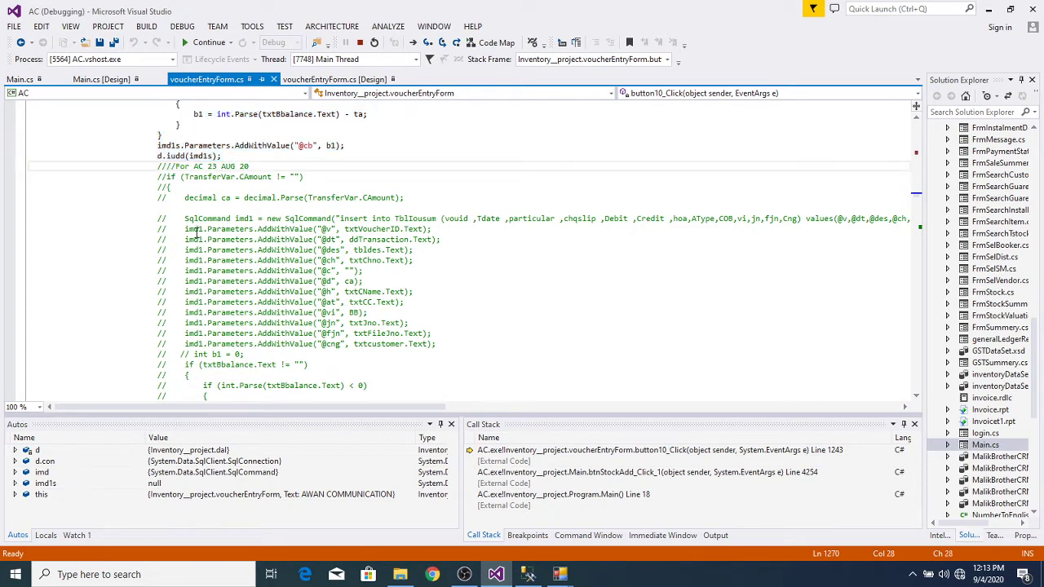
click(157, 177)
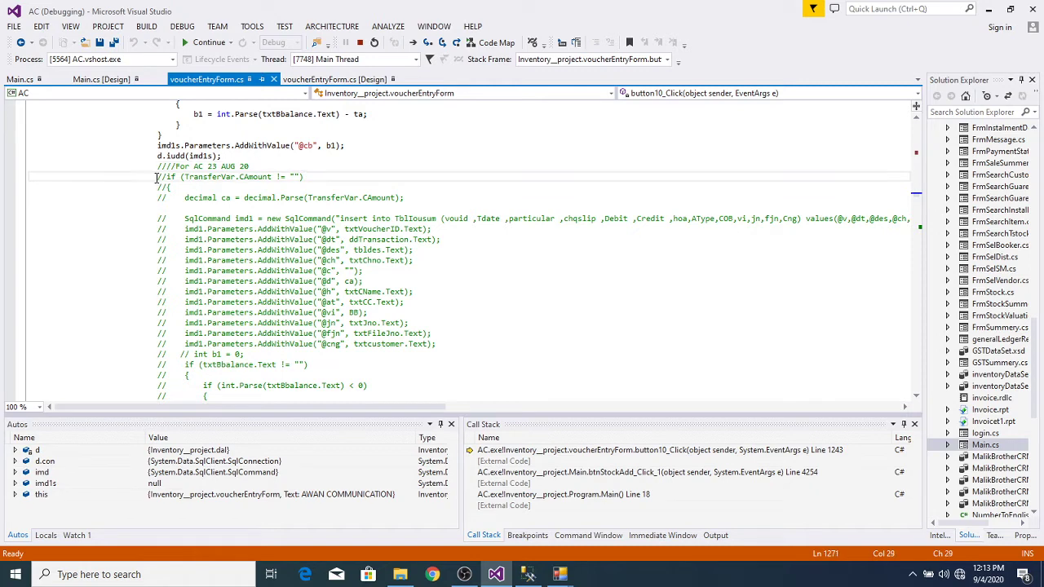
key(shift+Down)
key(shift+Down)
key(shift+Down)
key(shift+Down)
key(shift+Down)
key(shift+Down)
key(shift+Down)
key(shift+Down)
key(shift+Down)
key(shift+Down)
key(shift+Down)
key(shift+Down)
key(shift+Down)
key(shift+Down)
key(shift+Down)
key(shift+Down)
key(shift+Down)
key(shift+Down)
key(shift+Down)
key(shift+Down)
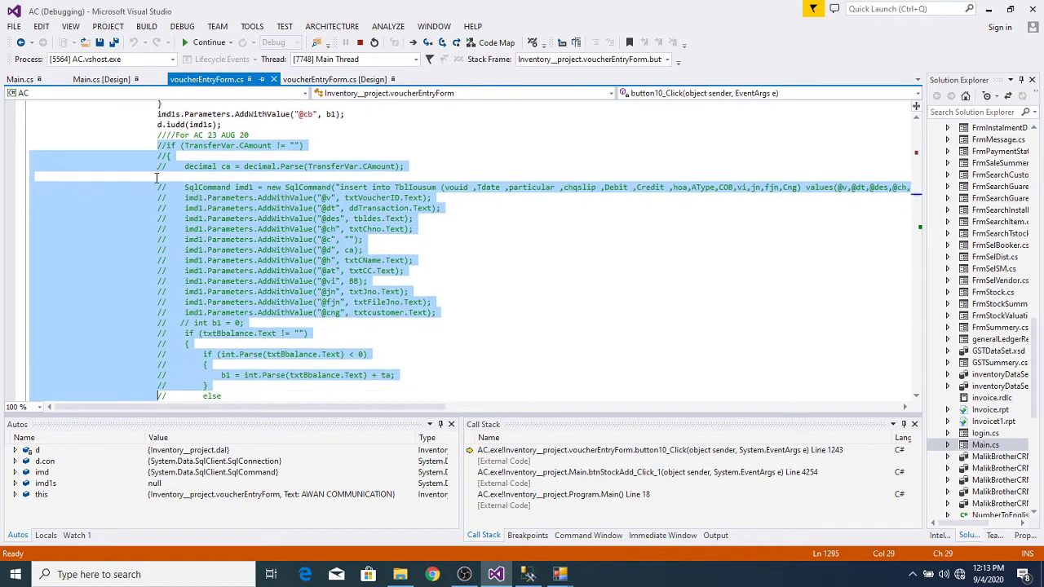
key(shift+Down)
key(shift+Down)
key(shift+Down)
key(shift+Down)
key(shift+Down)
key(shift+Down)
key(shift+Down)
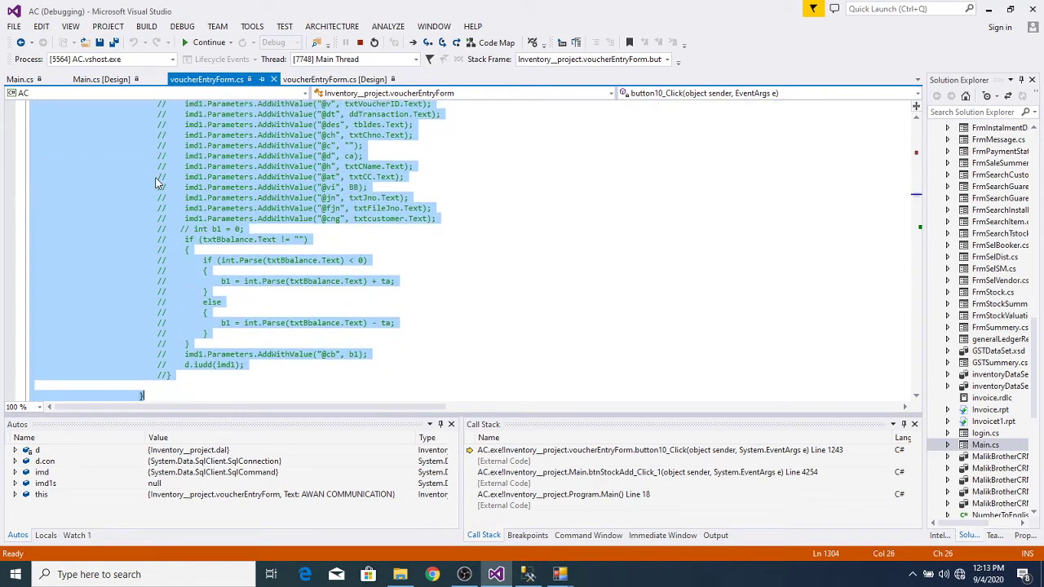
key(shift+Up)
key(shift+Up)
key(shift+Right)
key(shift+Right)
key(shift+Right)
key(shift+Right)
key(shift+Right)
key(shift+Right)
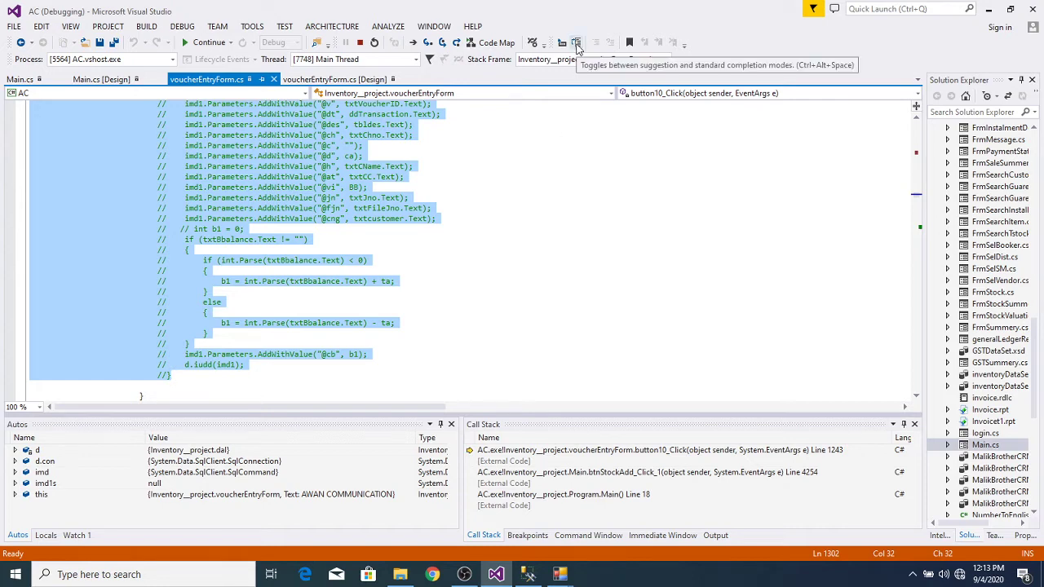
Step: Scroll up and inspect the commented-out TransferVar.CAmount check line
click(569, 173)
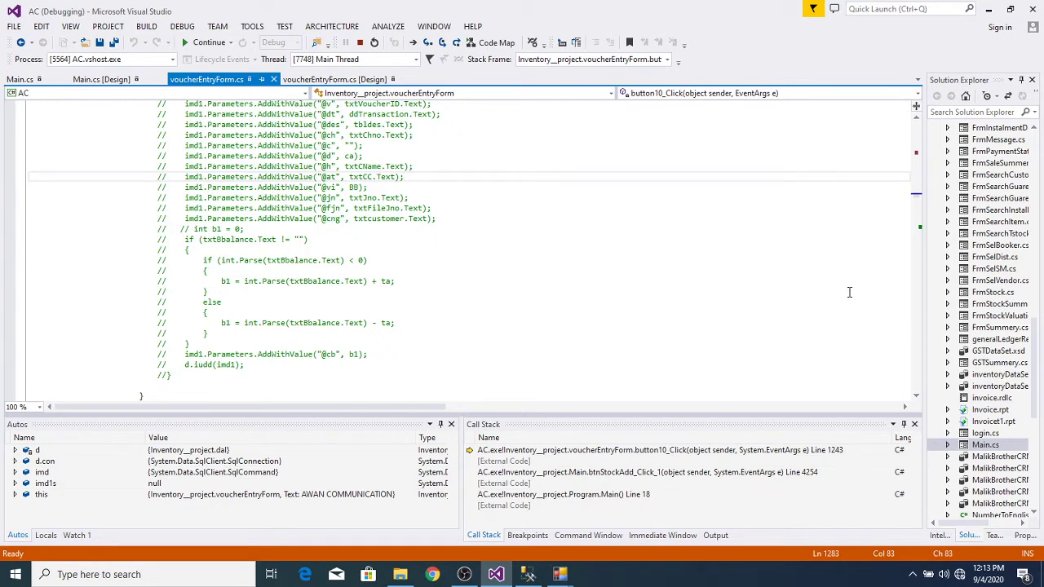
scroll(917, 122, up, 4)
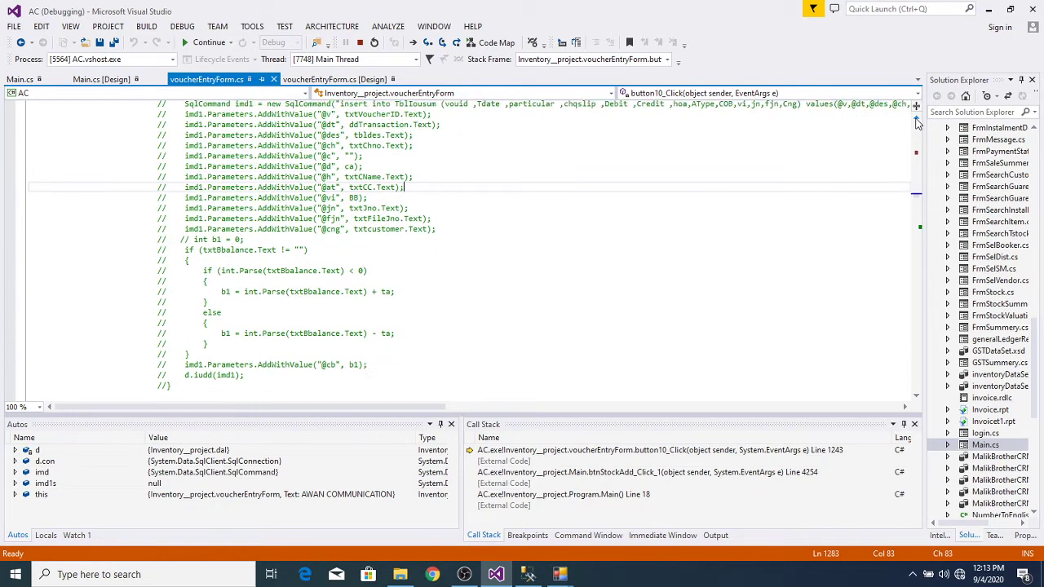
scroll(916, 122, up, 2)
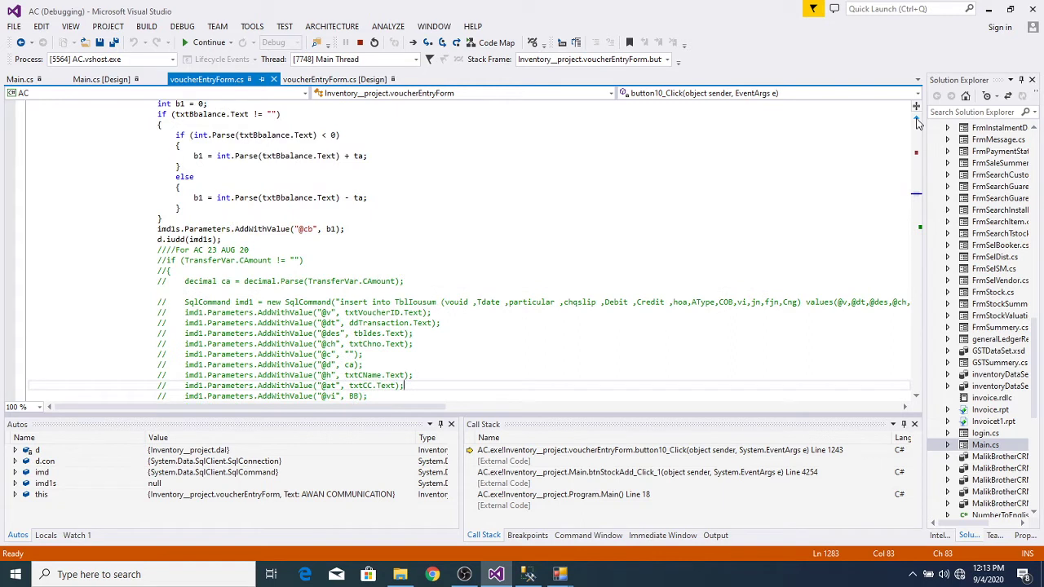
scroll(916, 123, up, 1)
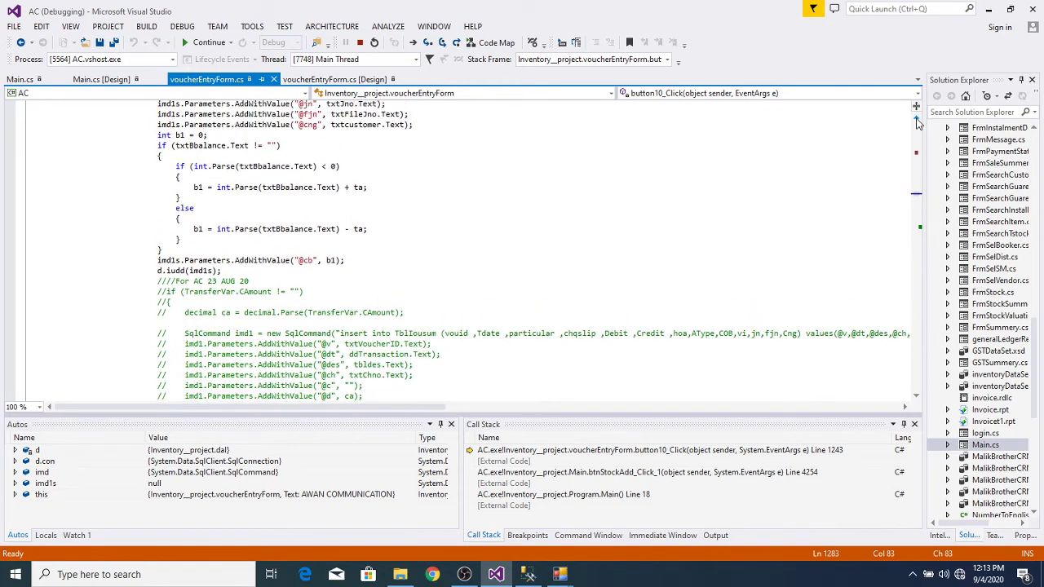
click(158, 291)
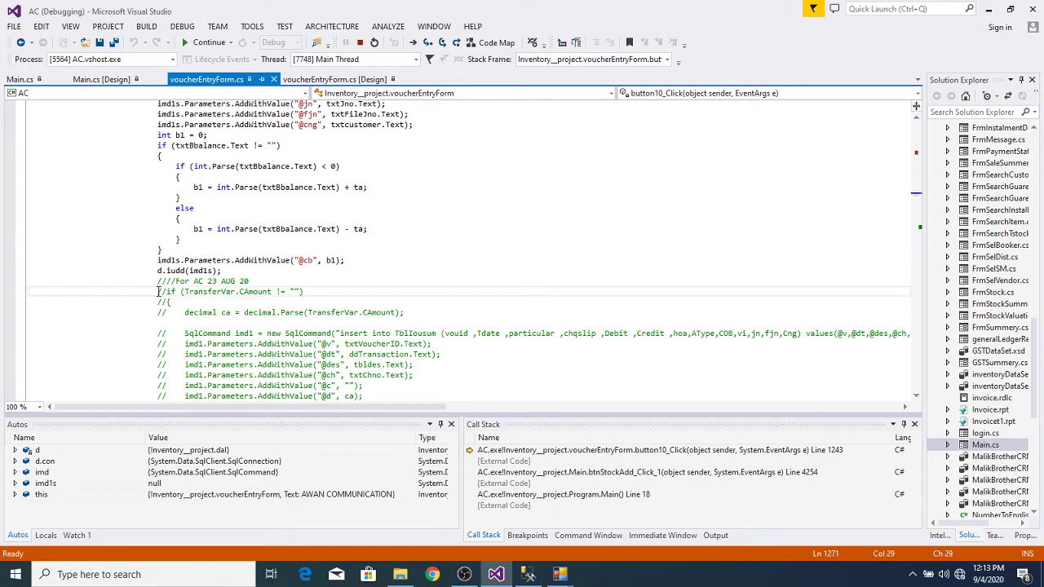
drag(158, 291, 161, 301)
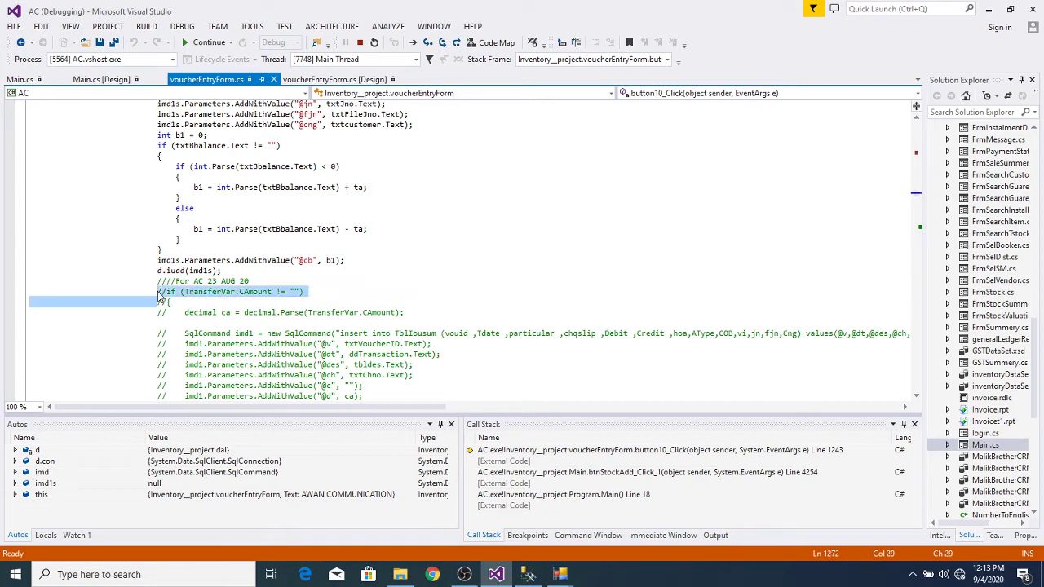
click(139, 282)
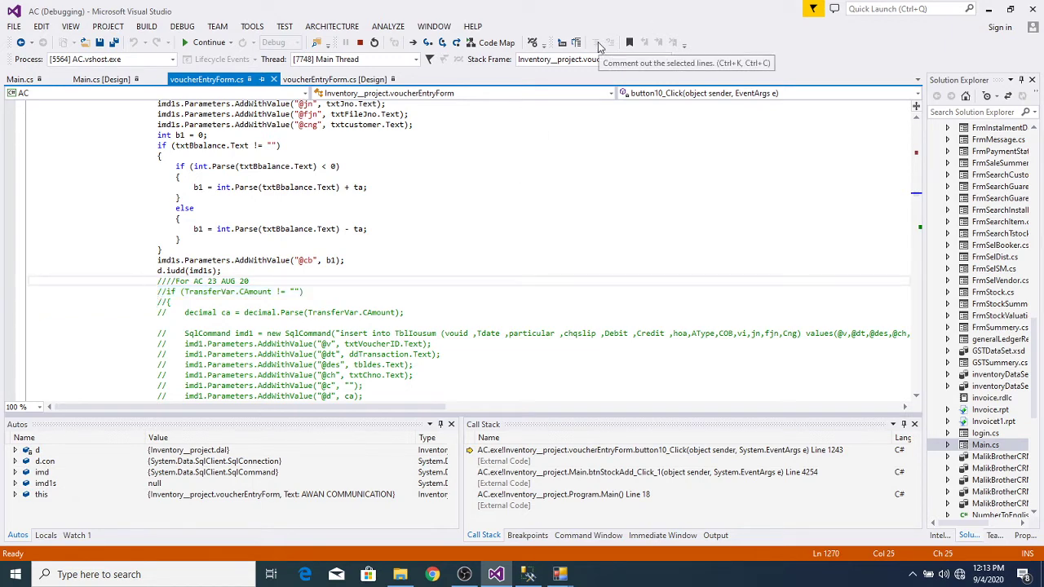
click(622, 201)
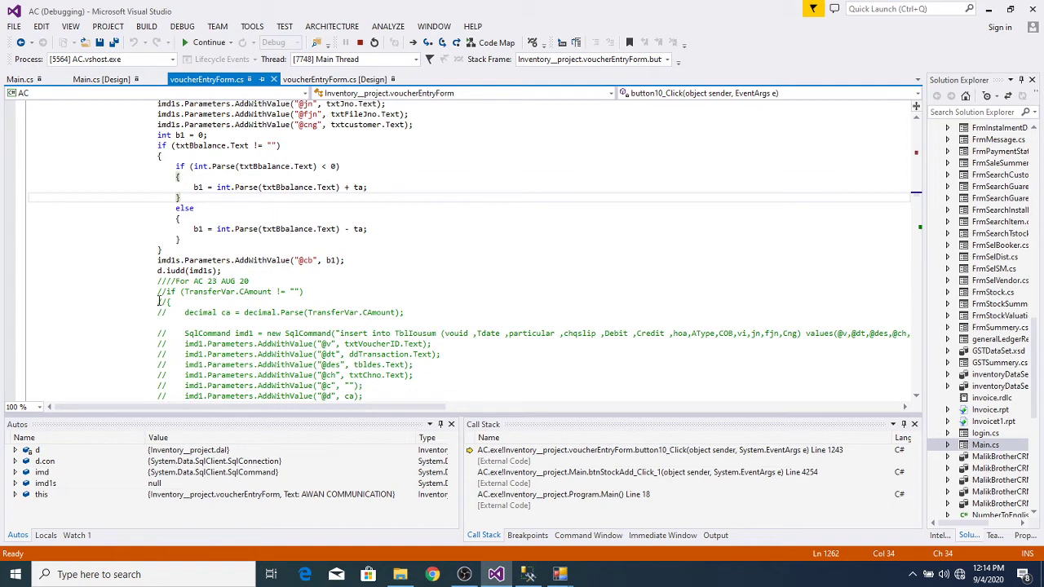
Step: Stop debugging, leaving the caret on the commented TransferVar.CAmount check
click(168, 291)
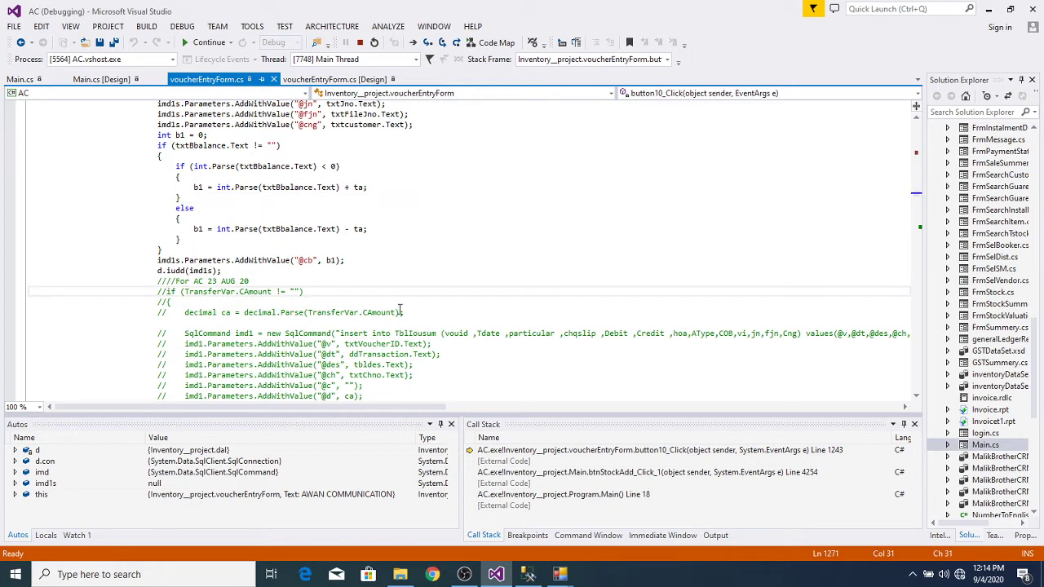
click(271, 273)
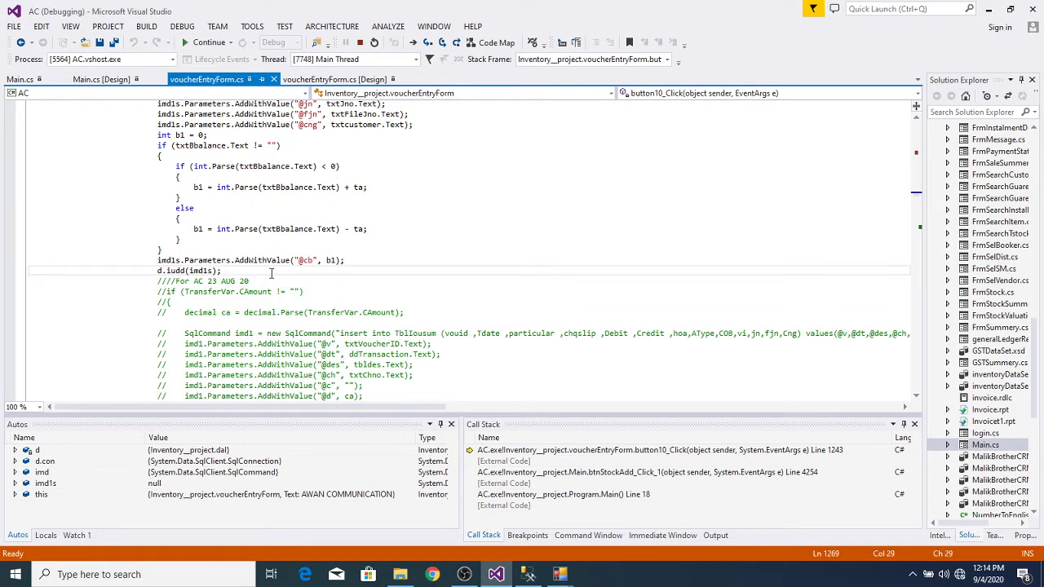
click(249, 261)
click(240, 270)
click(361, 42)
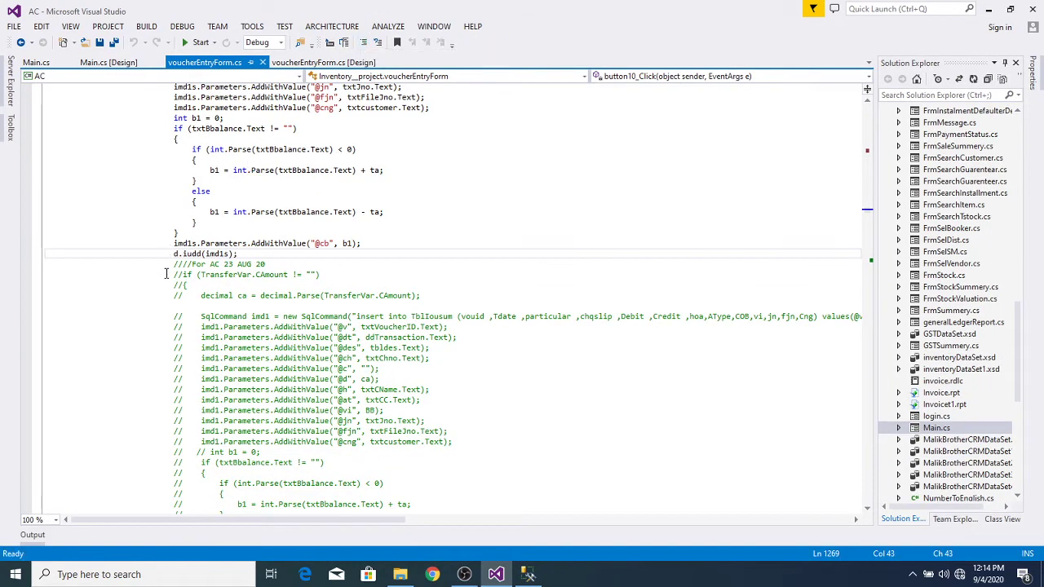
click(170, 278)
Step: Uncomment the TransferVar.CAmount if block and its TblIousum insert through the closing brace
key(shift+Down)
key(shift+Down)
key(shift+Down)
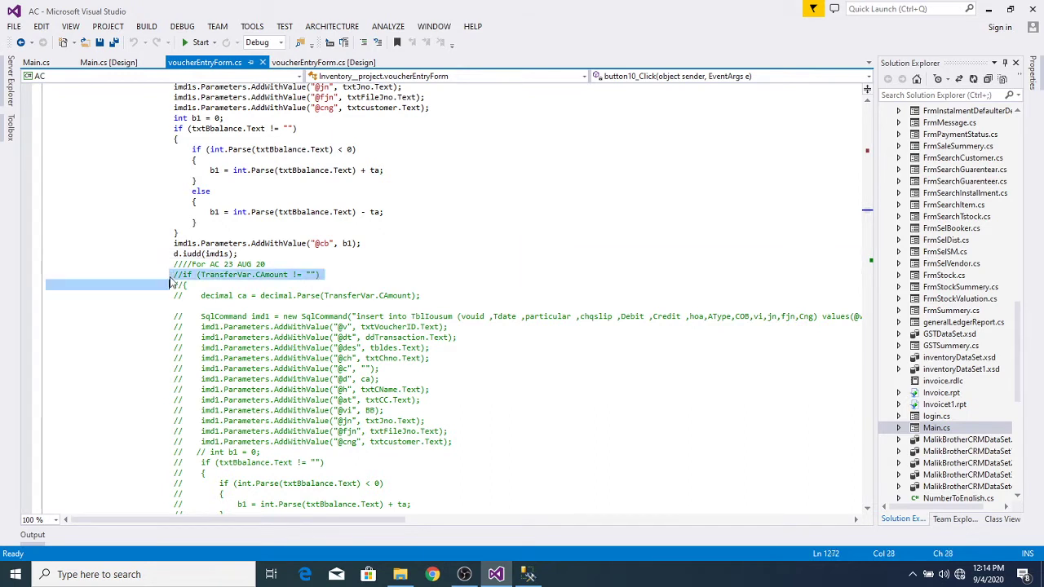
key(shift+Down)
key(shift+Down)
key(shift+Down)
key(shift+Down)
key(shift+Down)
key(shift+Down)
key(shift+Down)
key(shift+Down)
key(shift+Down)
key(shift+Down)
key(shift+Down)
key(shift+Down)
key(shift+Down)
key(shift+Down)
key(shift+Down)
key(shift+Down)
key(shift+Down)
key(shift+Down)
key(shift+Down)
key(shift+Down)
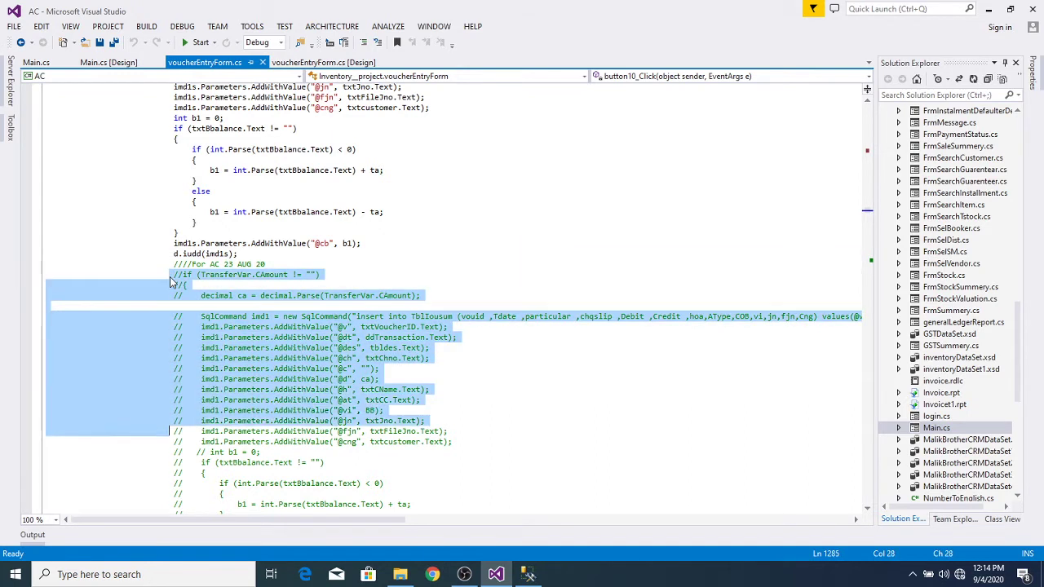
key(shift+Down)
key(shift+Down)
key(shift+Down)
key(shift+Down)
key(shift+Down)
key(shift+Down)
key(shift+Down)
key(shift+Down)
key(shift+Down)
key(shift+Down)
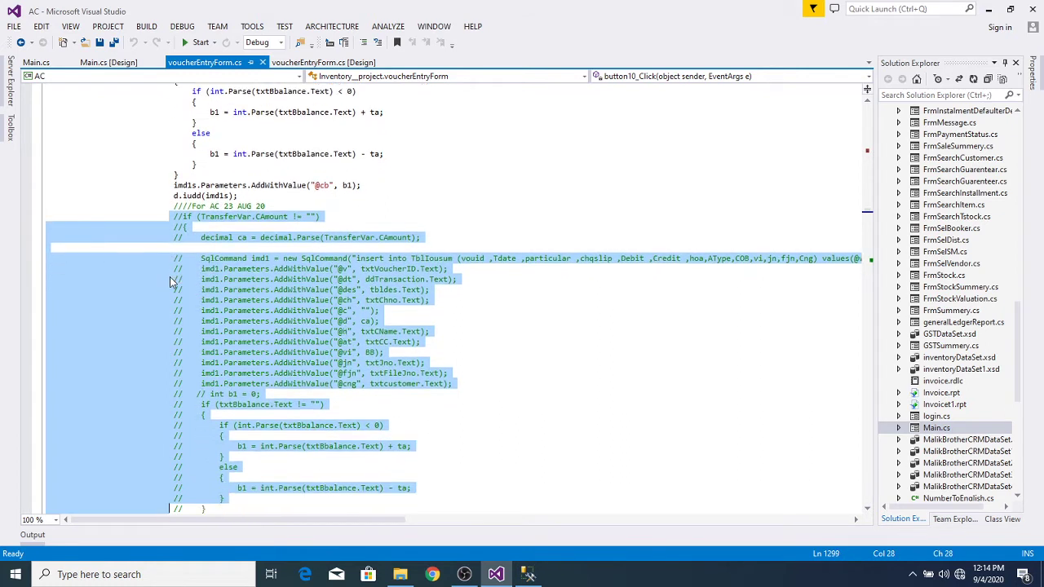
key(shift+Down)
key(shift+Down)
key(shift+Up)
key(shift+Up)
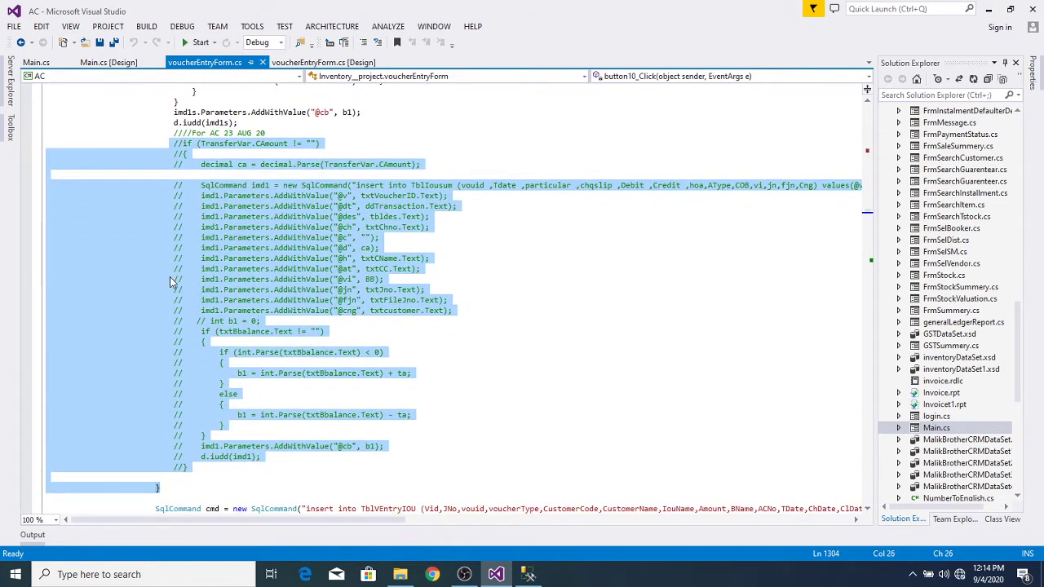
key(shift+Up)
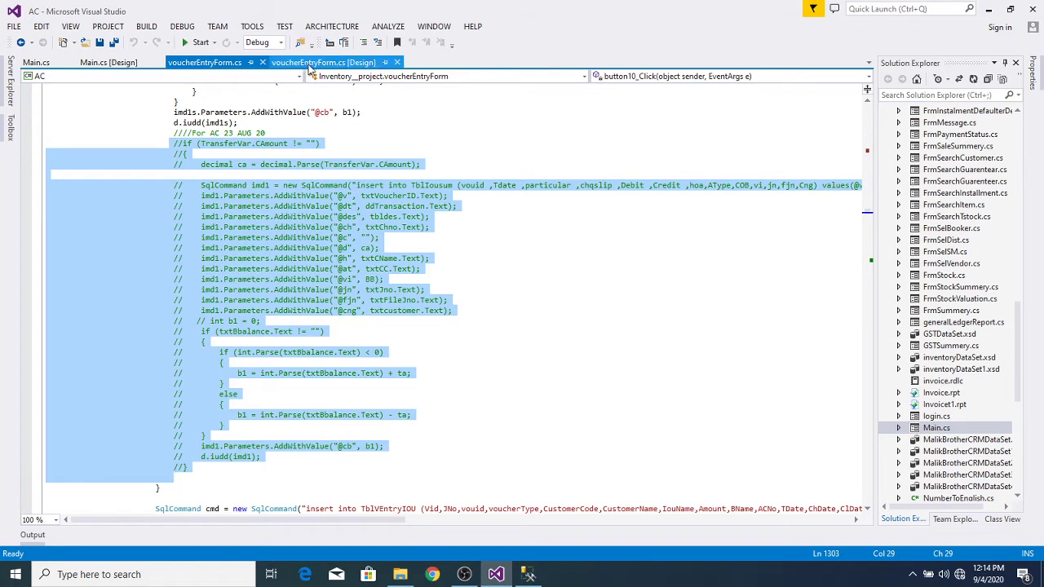
click(377, 43)
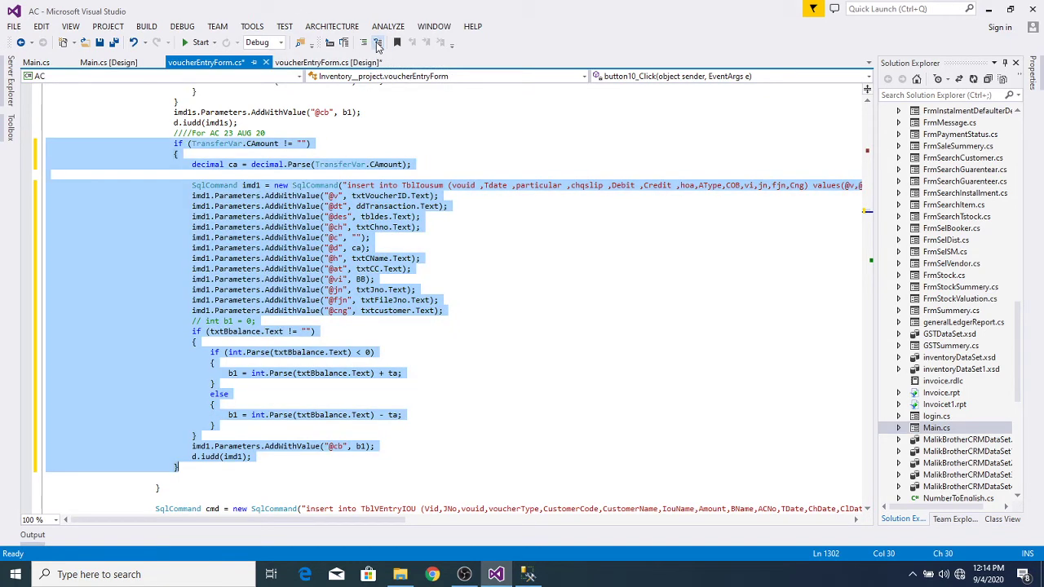
click(510, 218)
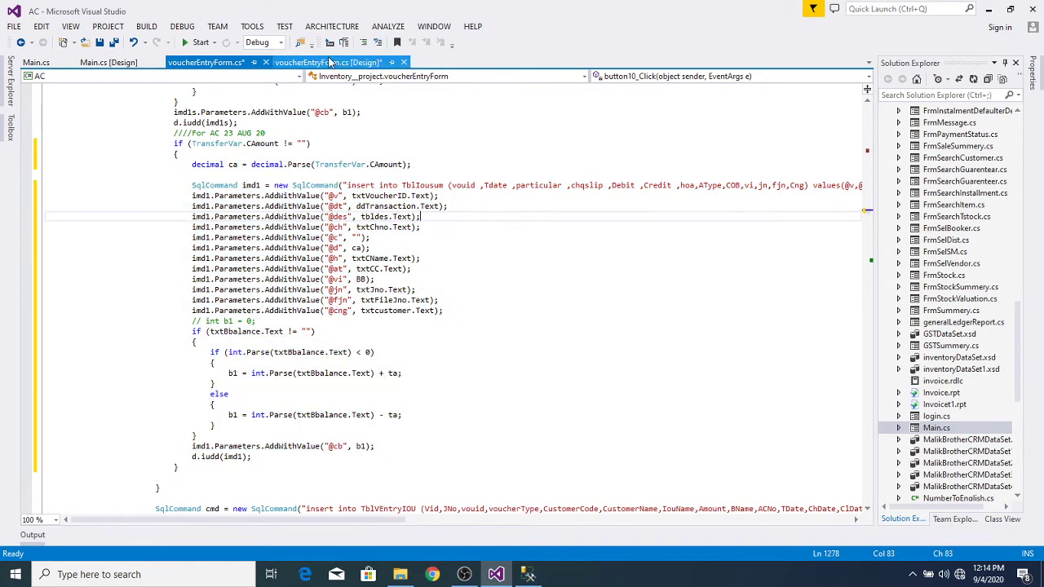
Step: Start AC, log in with the admin credentials, and open MAIN > Inventory
click(196, 43)
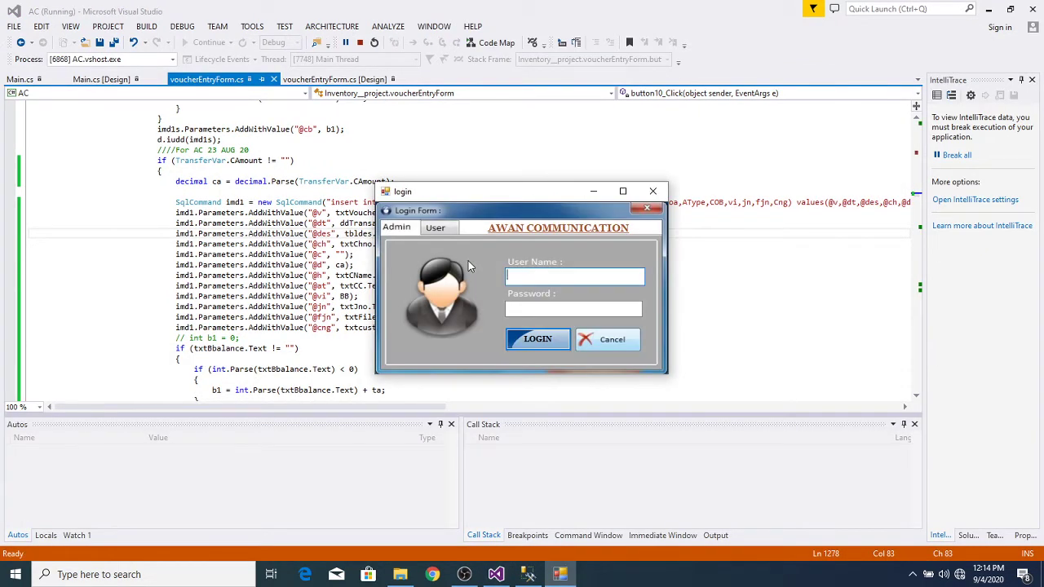
text(ABC)
key(Tab)
text(123)
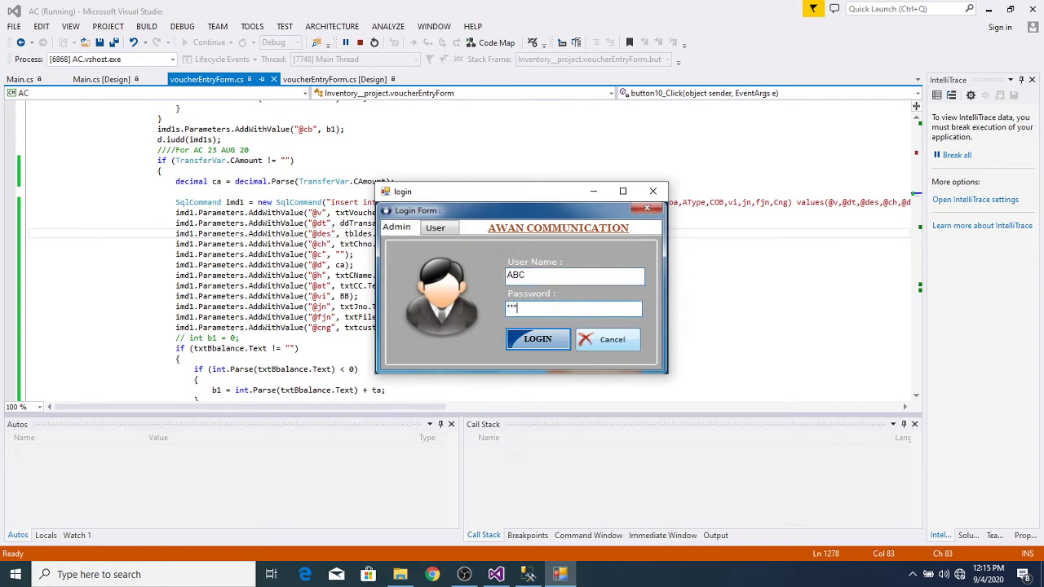
key(Return)
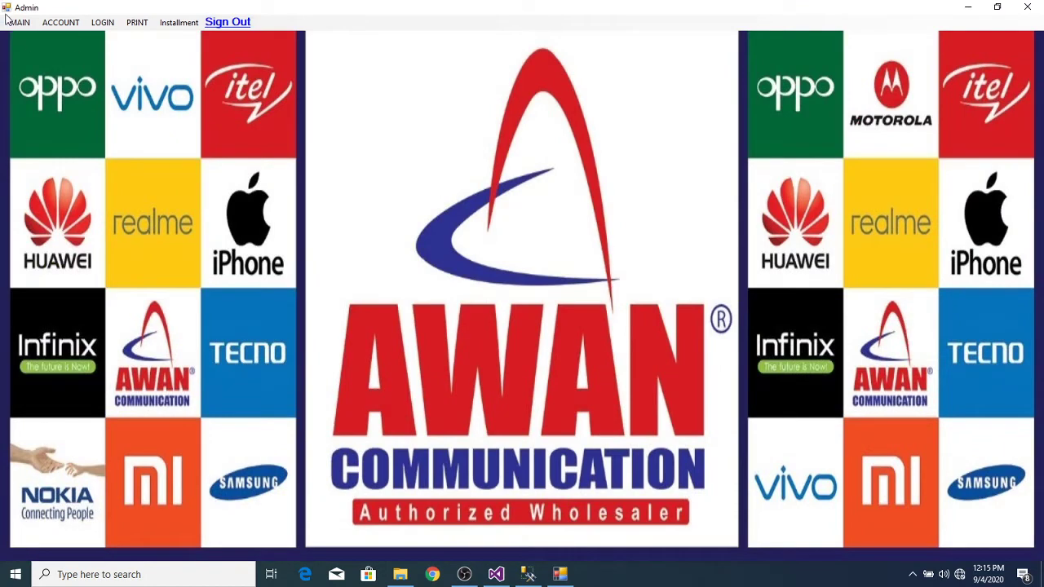
click(20, 22)
click(27, 39)
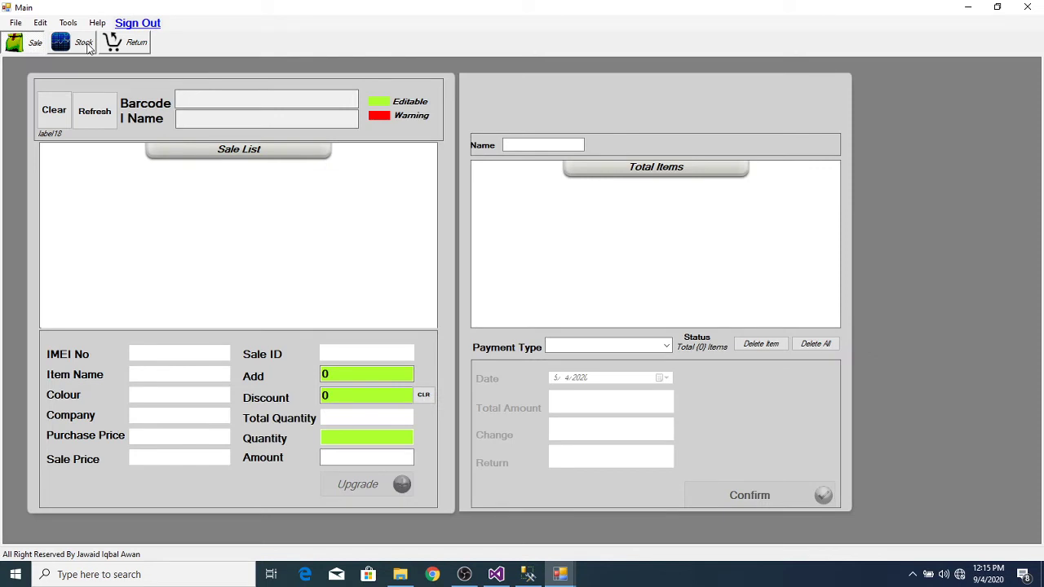
Step: On the Stock screen, pick item X5 from the name suggestions
click(87, 44)
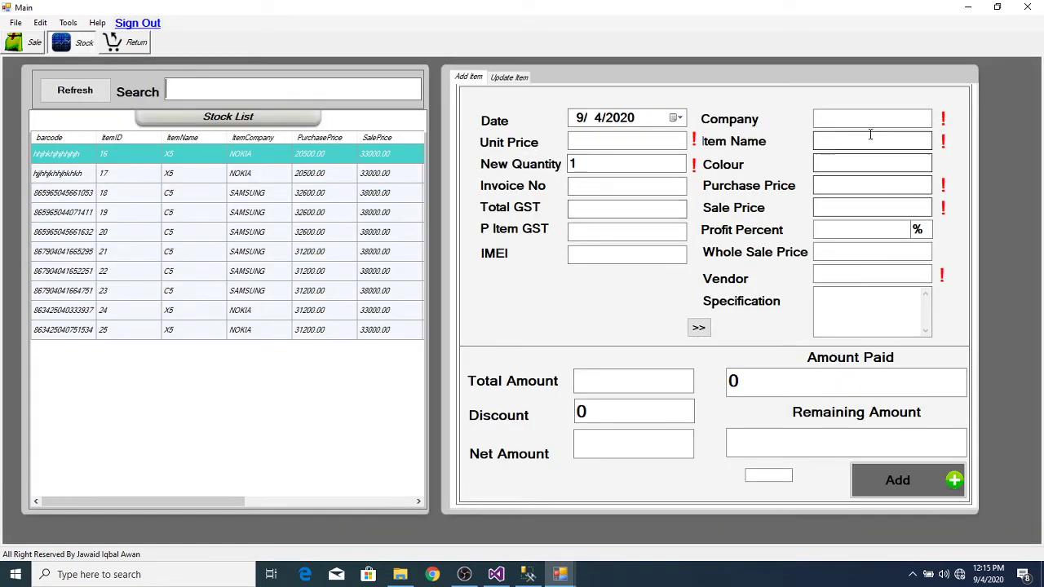
click(859, 142)
text(X5)
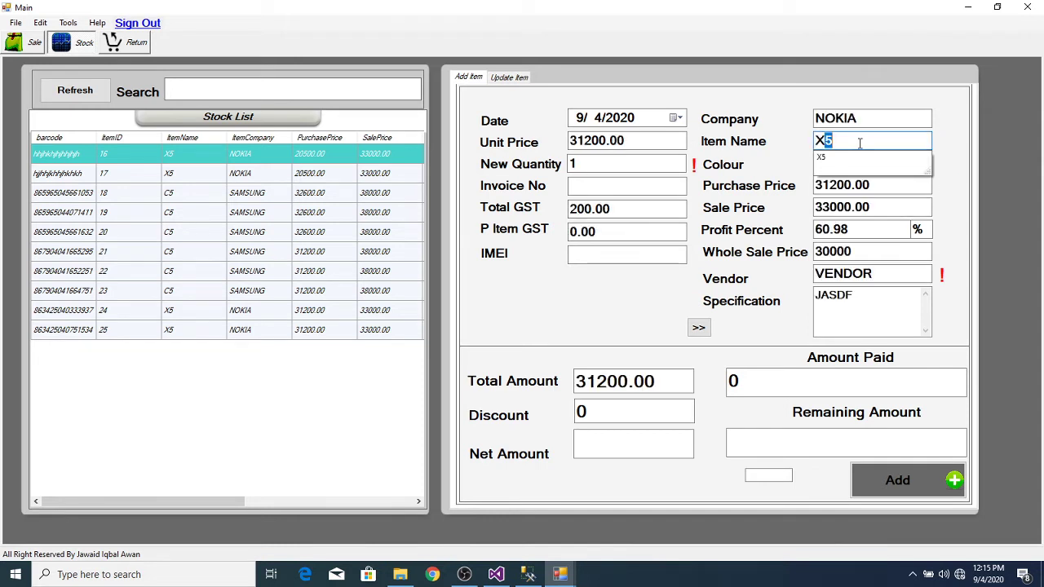
click(850, 157)
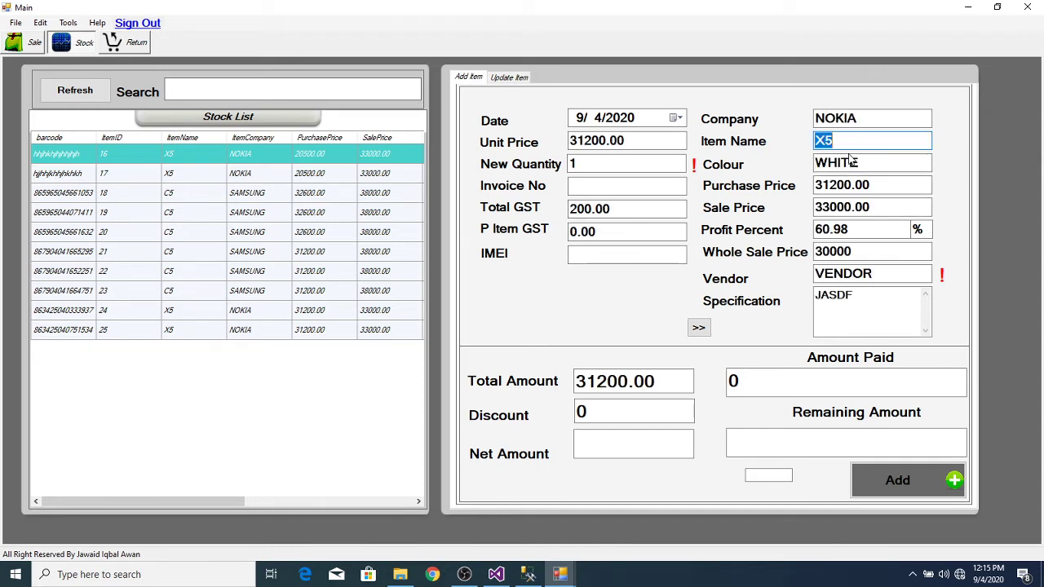
click(641, 255)
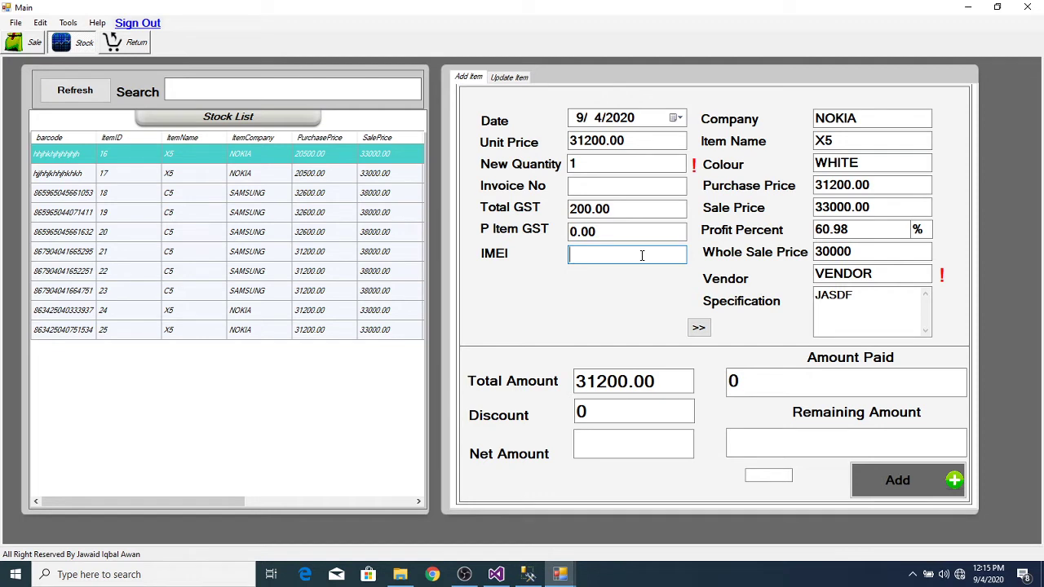
key(Return)
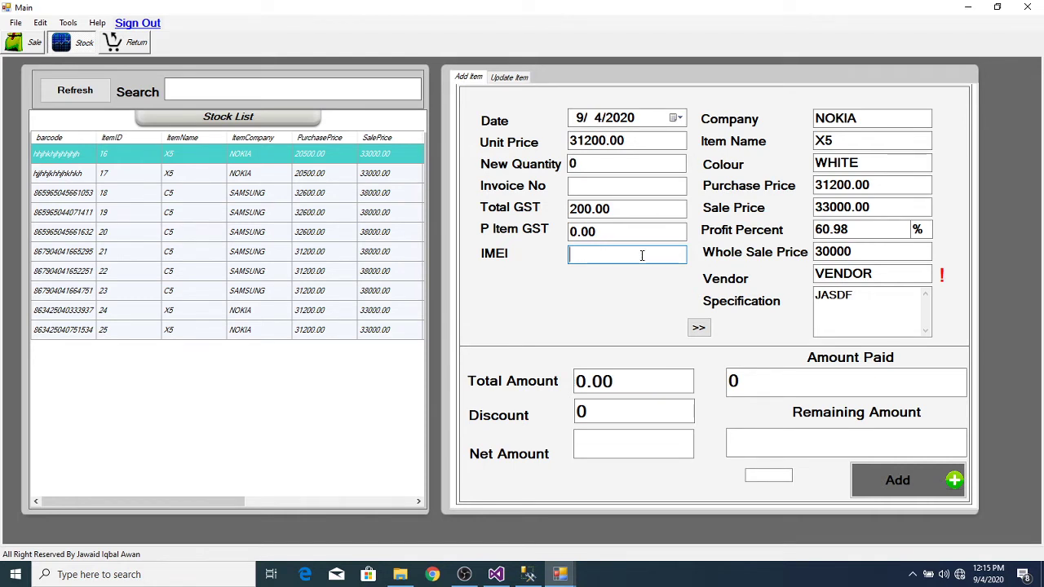
text(867904041654299)
key(Return)
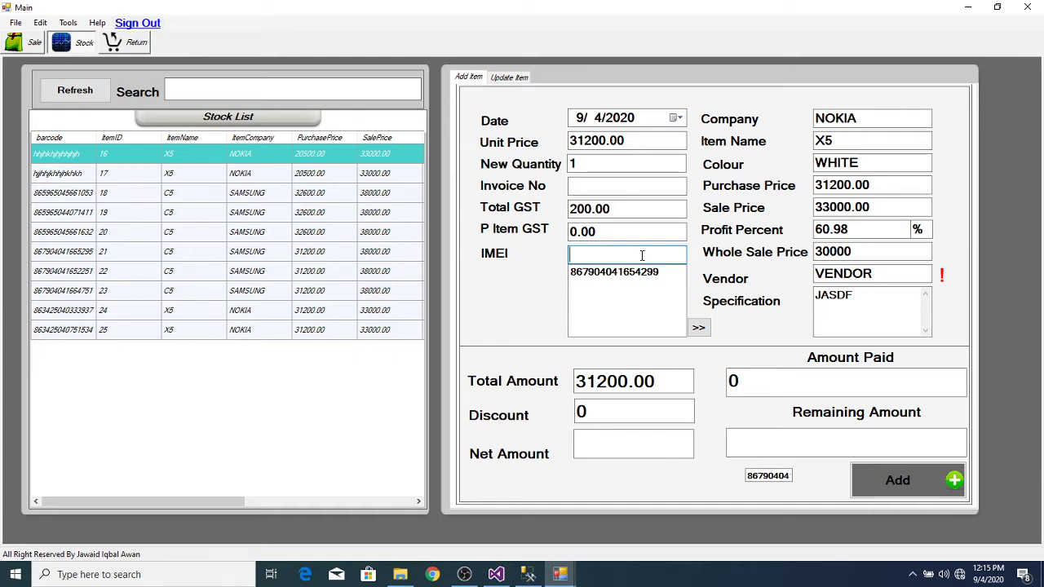
text(867904041664751)
key(Return)
Step: Set New Quantity 1, Total GST 0 and amount paid 5000, leaving 26200.00 remaining
click(596, 161)
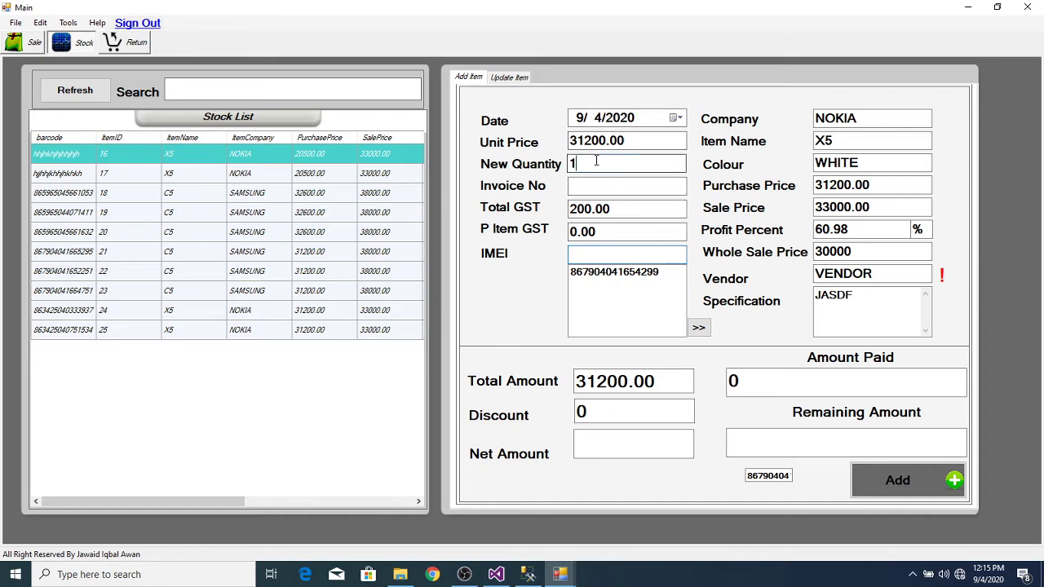
key(BackSpace)
text(1)
key(Tab)
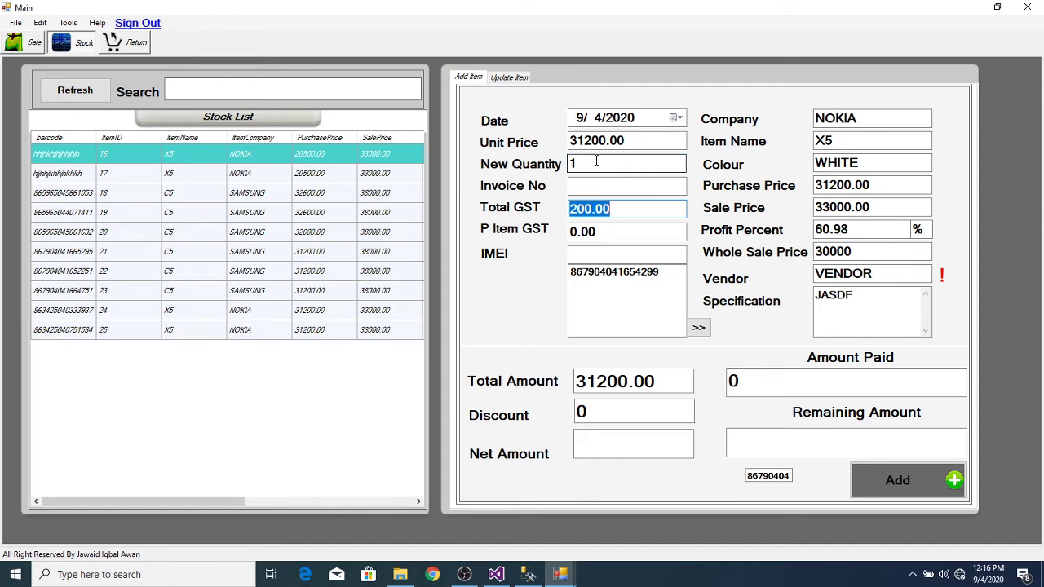
text(0)
key(Tab)
key(Tab)
key(Tab)
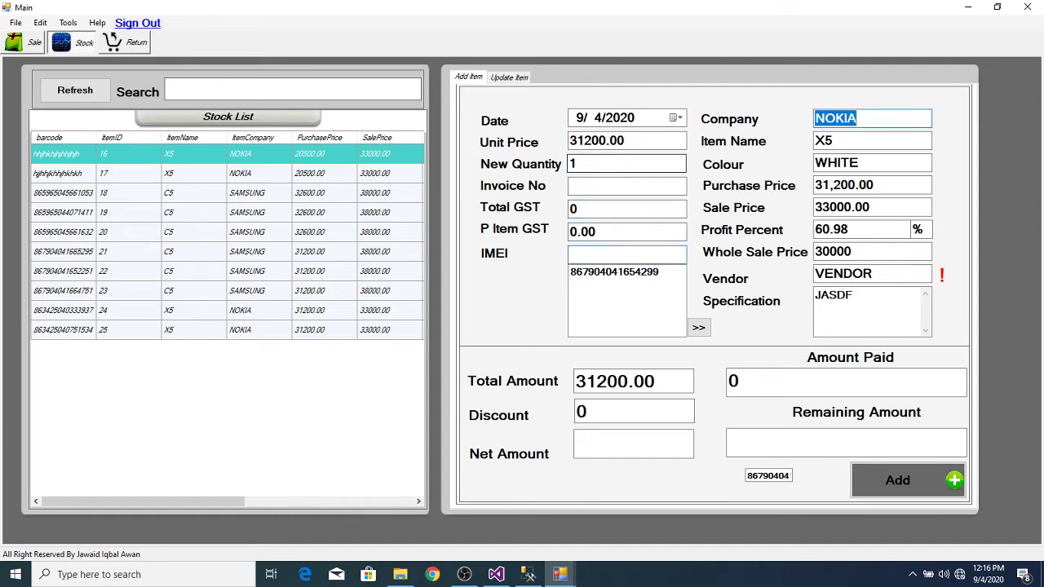
key(Tab)
key(Tab)
key(Tab)
key(Tab)
key(Tab)
key(Tab)
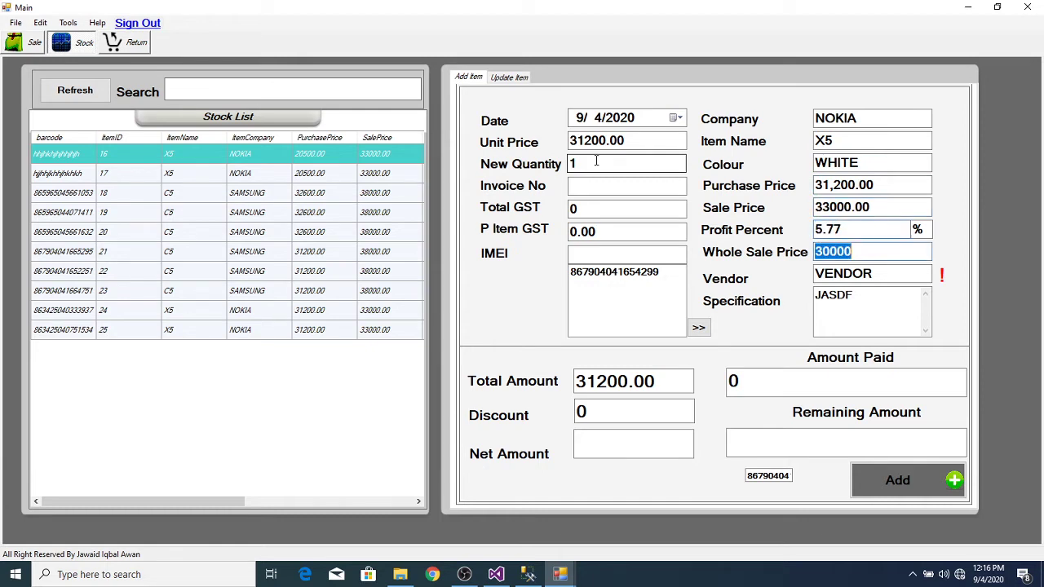
key(Tab)
key(Tab)
key(Tab)
key(Tab)
key(Tab)
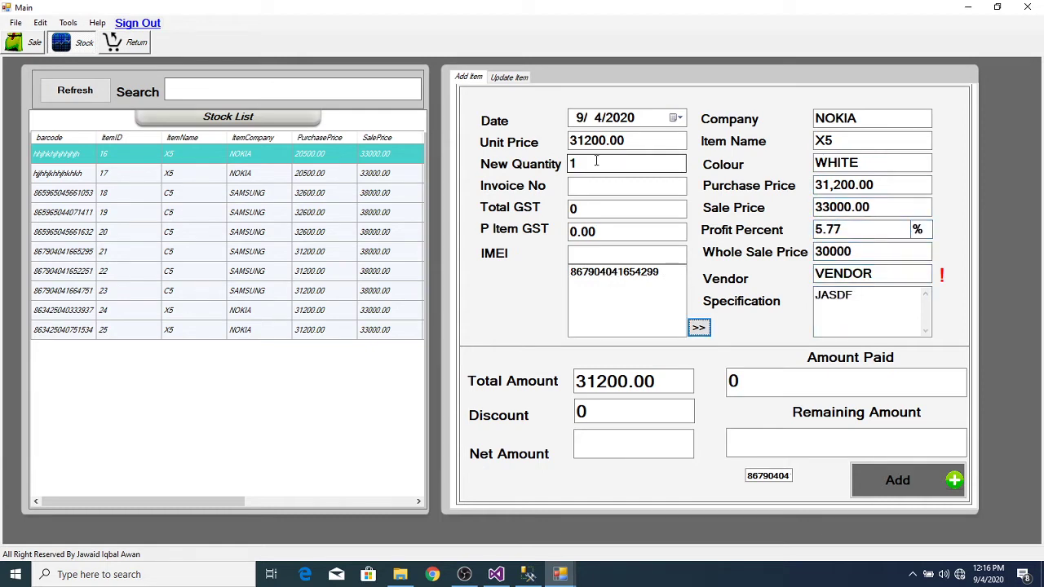
key(Tab)
key(Tab)
key(Tab)
key(Tab)
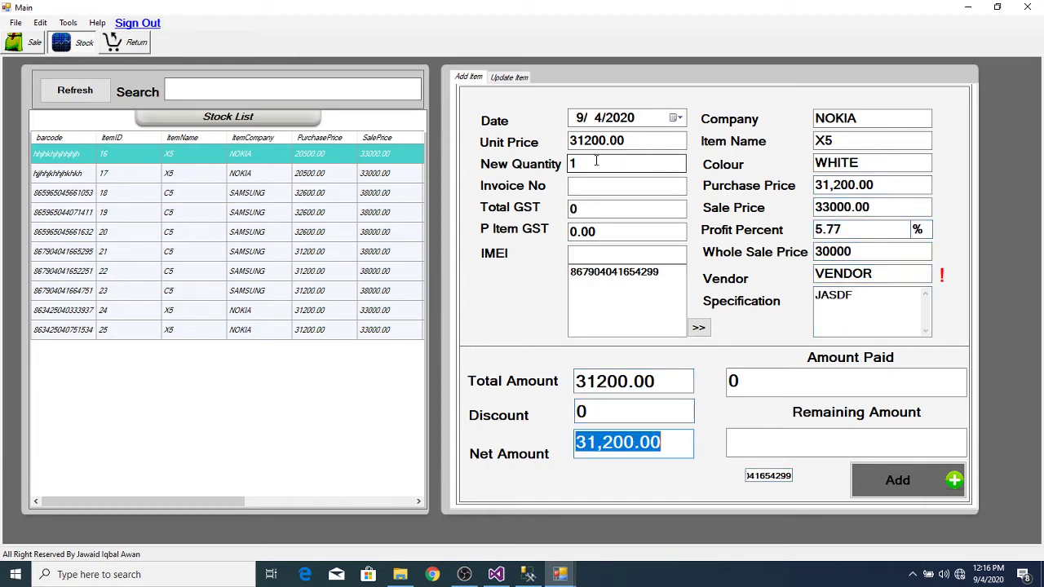
key(Tab)
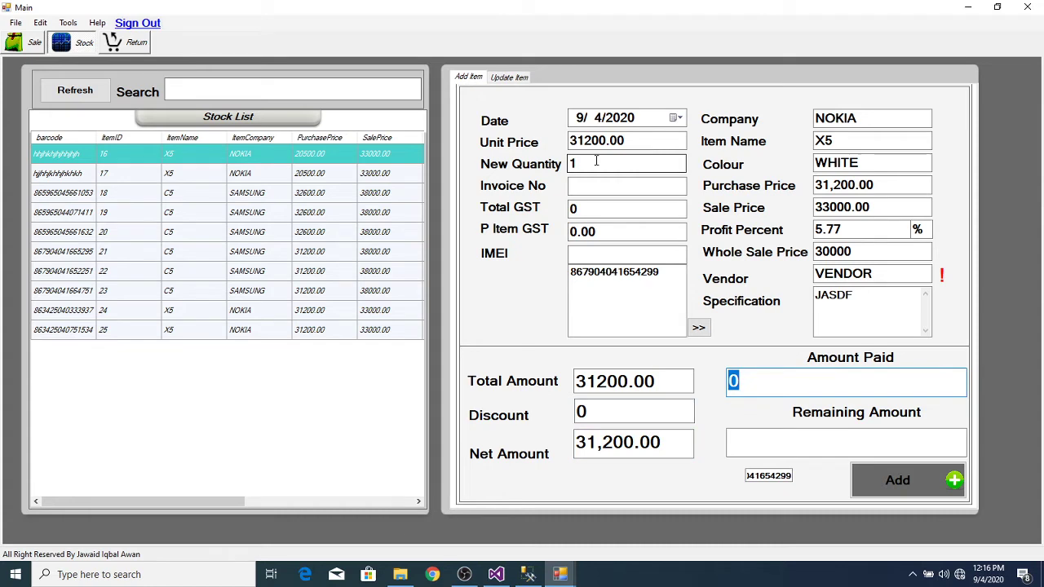
text(50000)
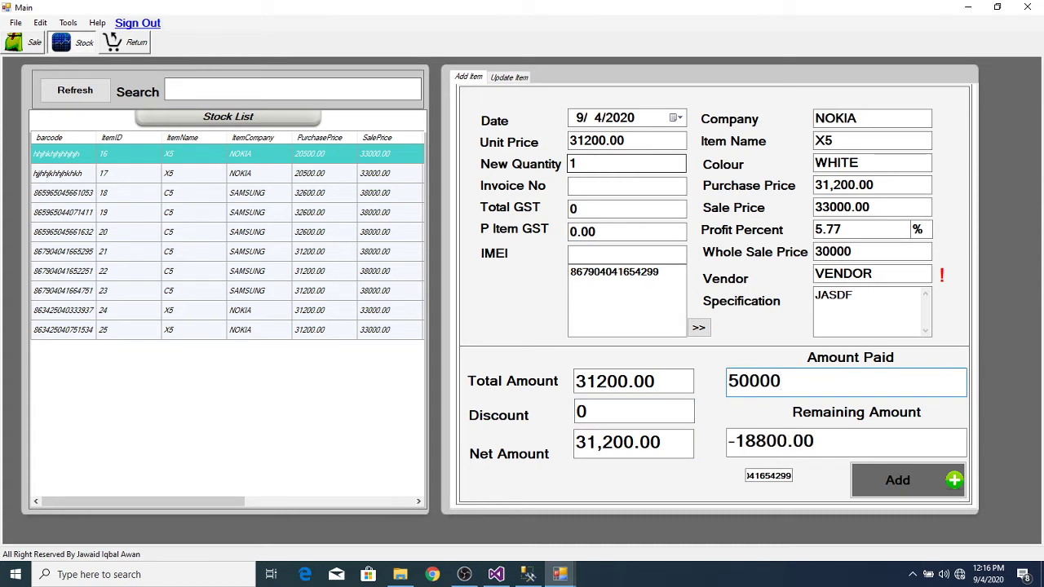
key(BackSpace)
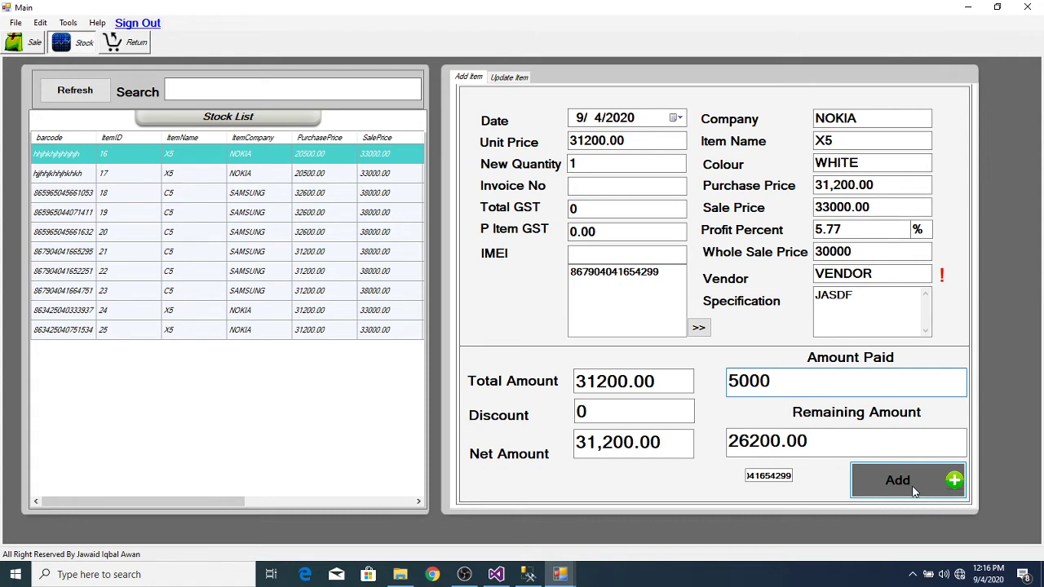
Step: Add the NOKIA X5 and save cash payment voucher CPV-N-0079 of Rs 5,000.00 for VENDOR
click(915, 494)
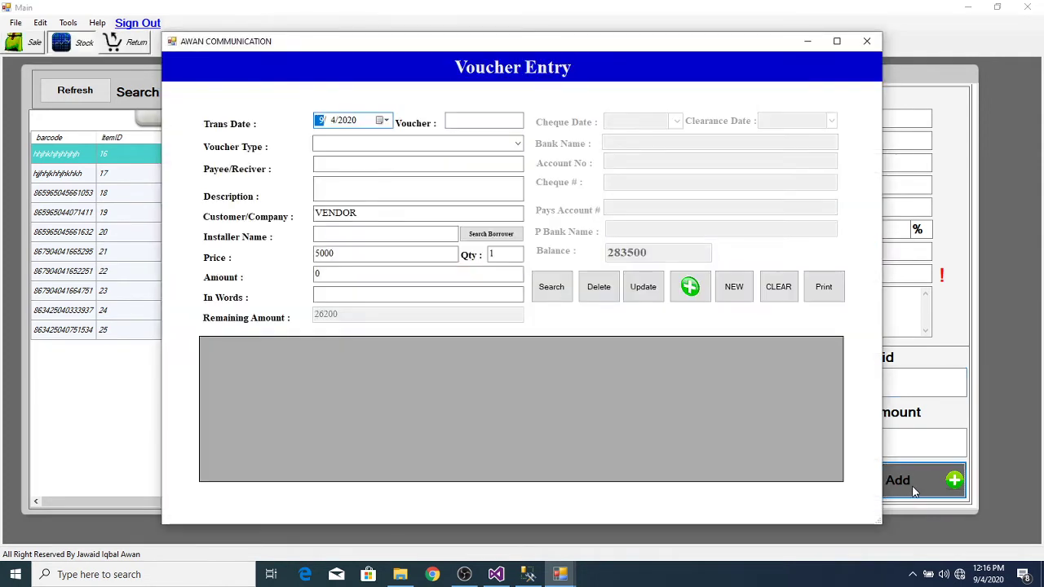
click(513, 142)
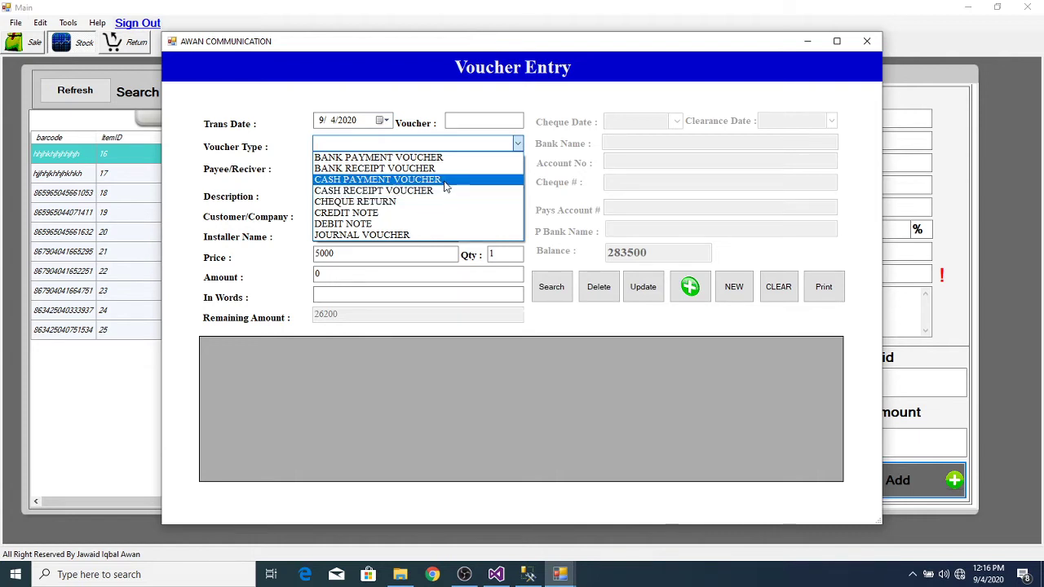
click(443, 179)
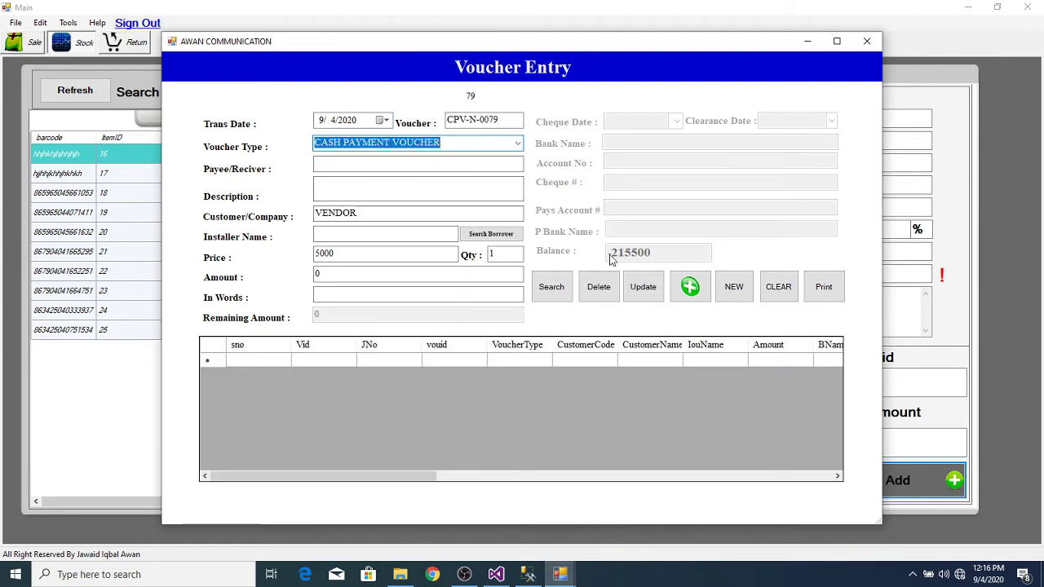
key(Tab)
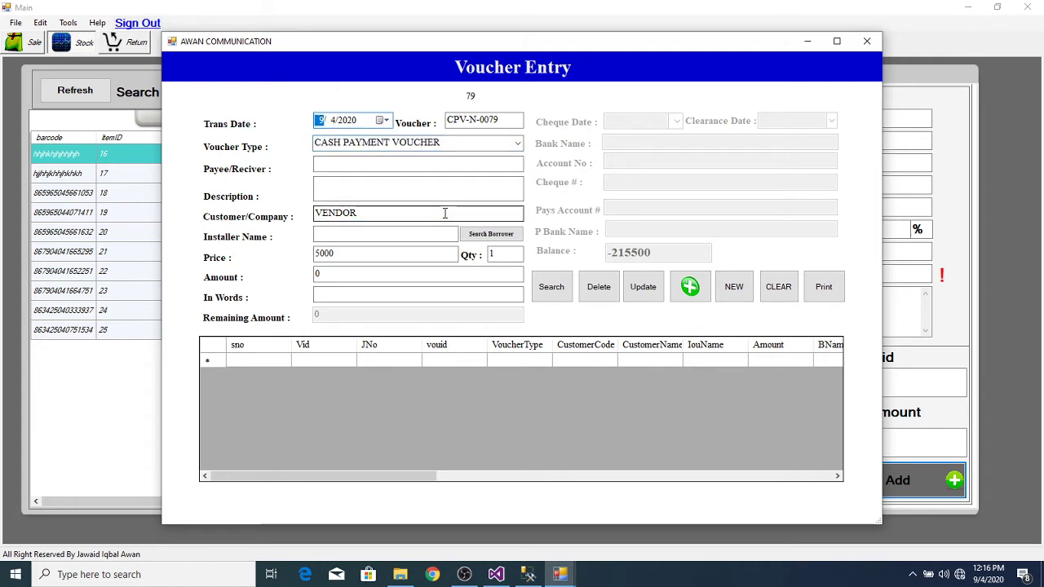
key(Tab)
click(426, 214)
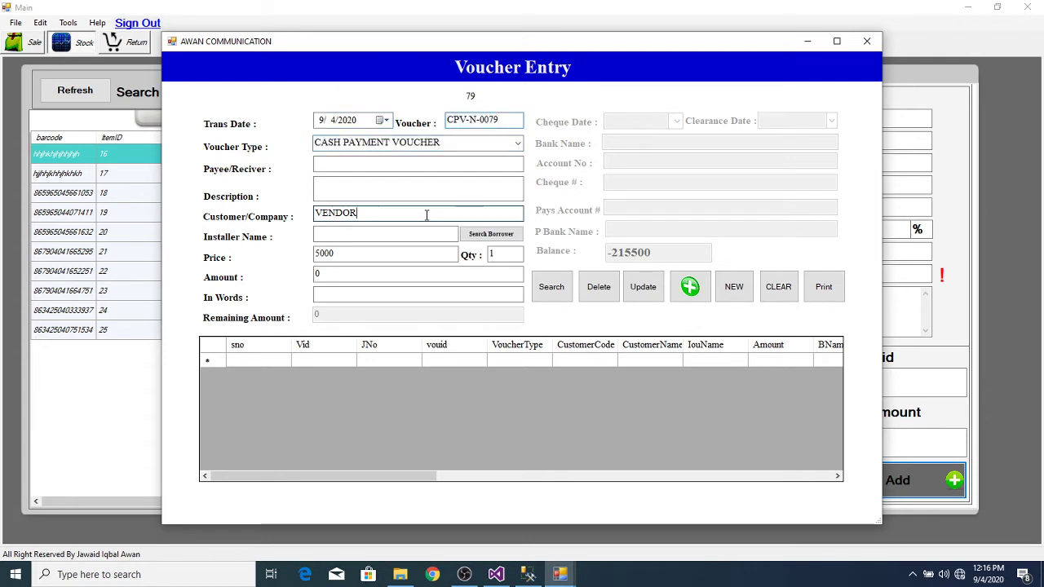
key(Tab)
key(Tab)
key(Tab)
key(Tab)
key(Tab)
key(Tab)
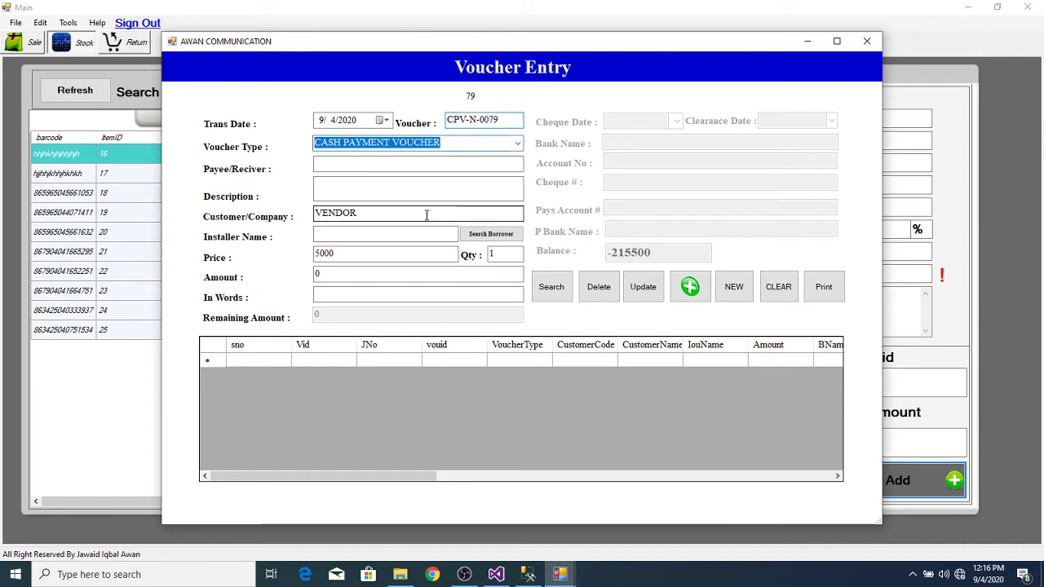
key(Tab)
key(Tab)
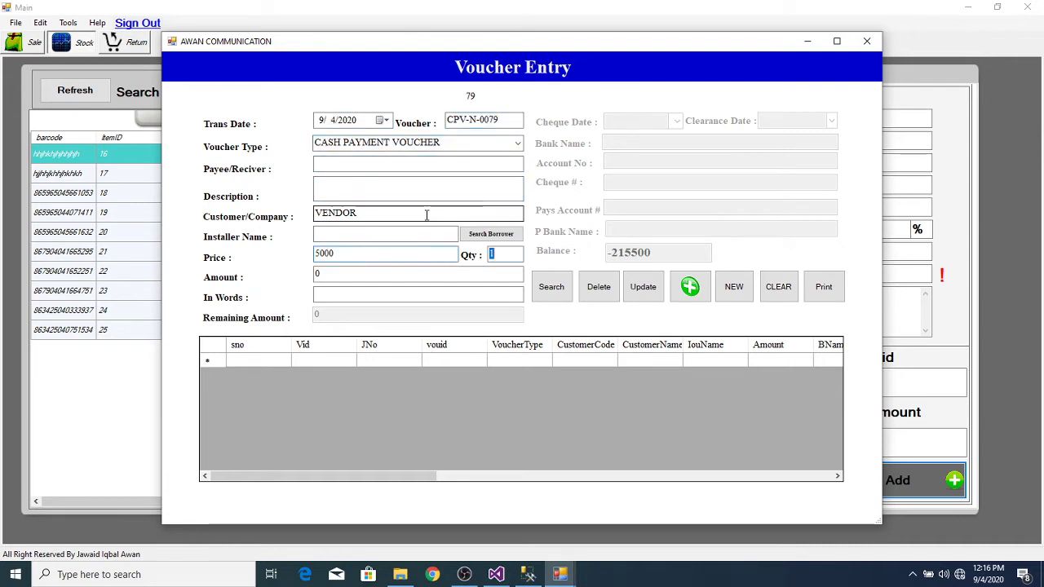
key(Tab)
key(Tab)
key(Tab)
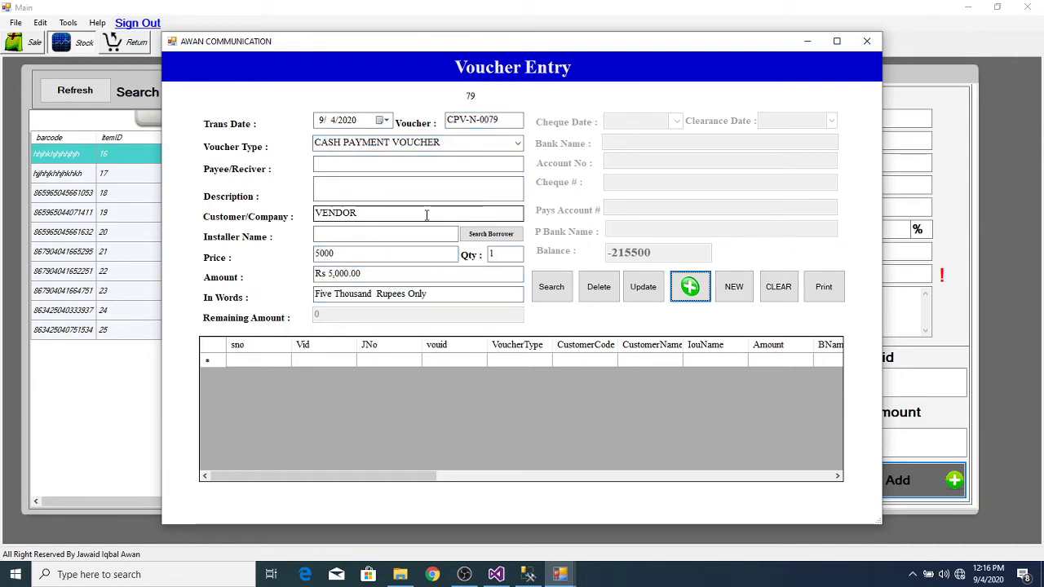
key(Return)
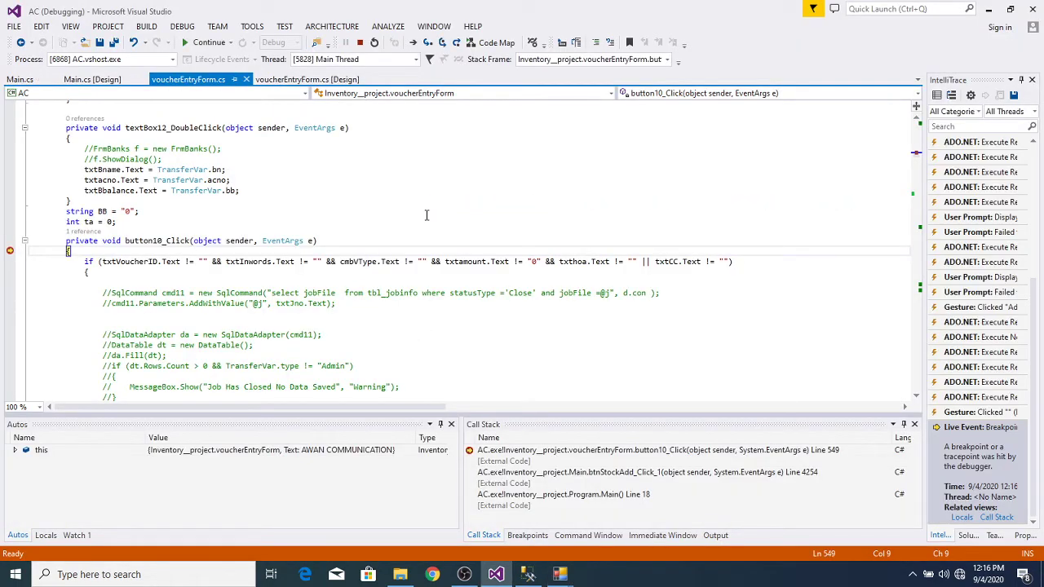
Step: Step through the voucher save checks and both ledger inserts
key(F10)
key(F10)
key(F10)
key(F10)
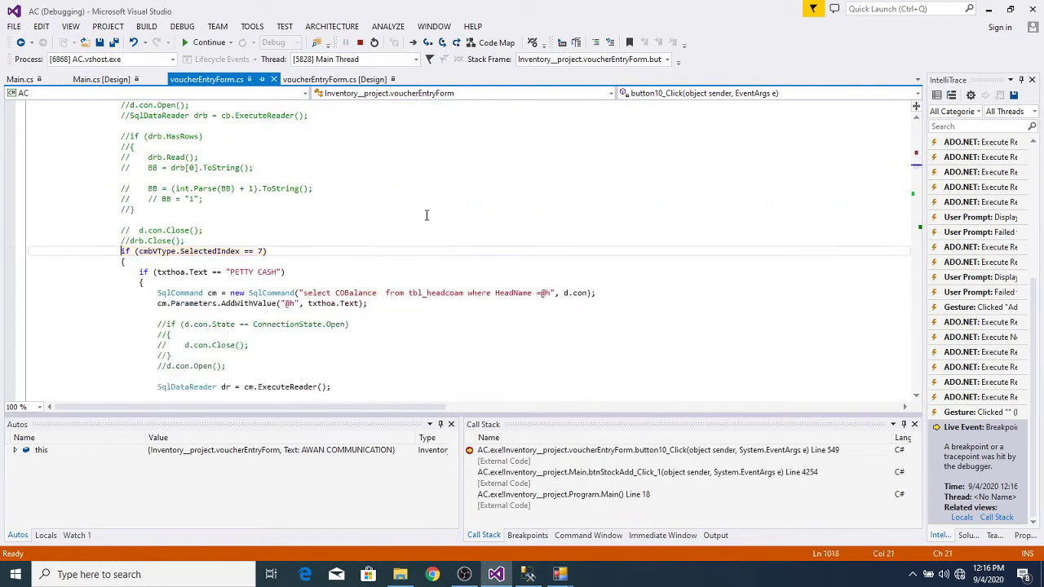
key(F10)
key(F10)
key(F10)
key(F10)
key(F10)
key(F10)
key(F10)
key(F10)
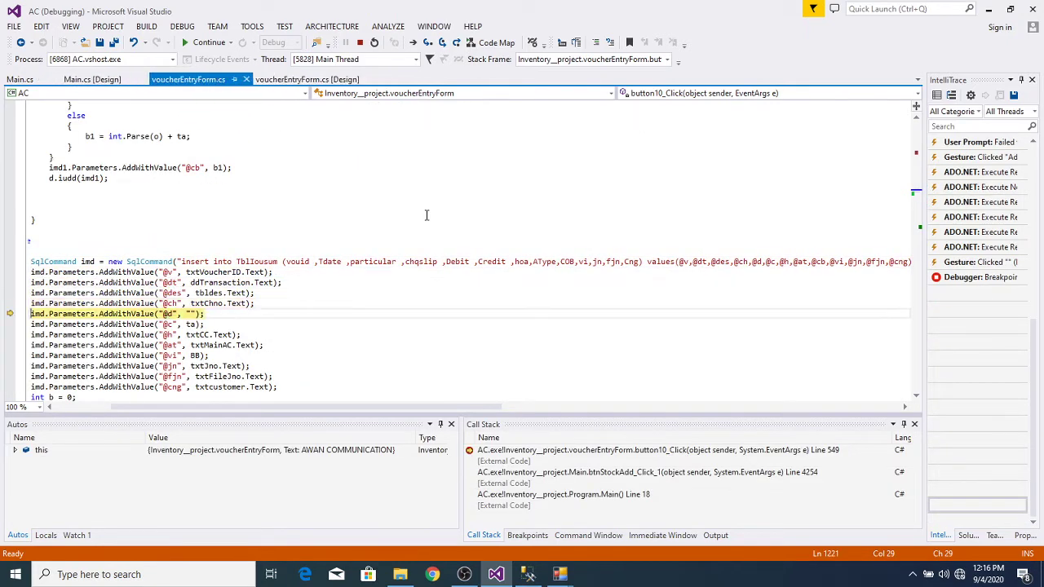
key(F10)
key(F10)
key(F10)
key(F10)
key(F10)
key(F10)
key(F10)
key(F10)
key(F10)
key(F10)
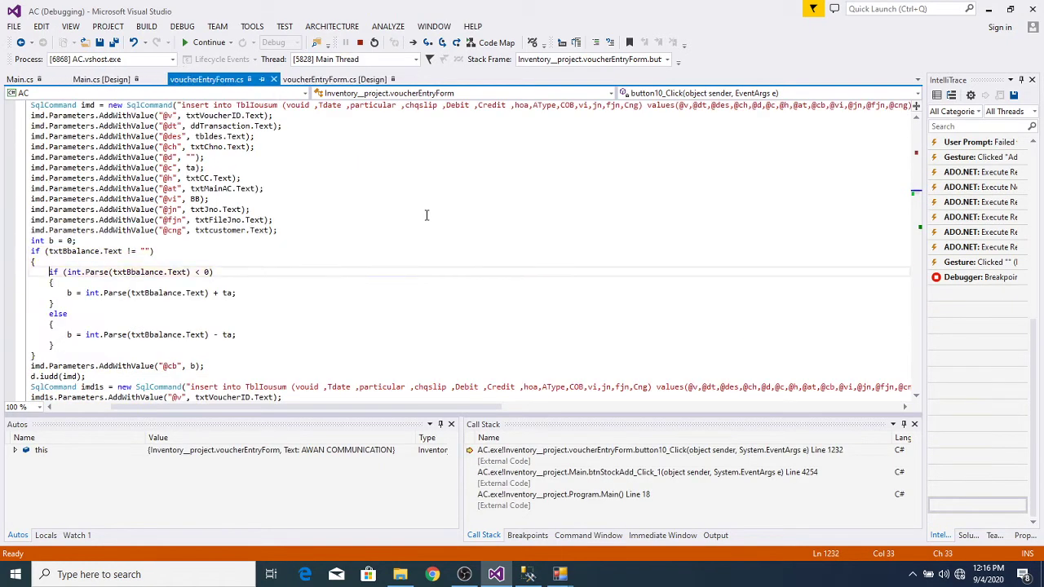
key(F10)
key(F10)
key(F10)
key(F10)
key(F10)
key(F10)
key(F10)
key(F10)
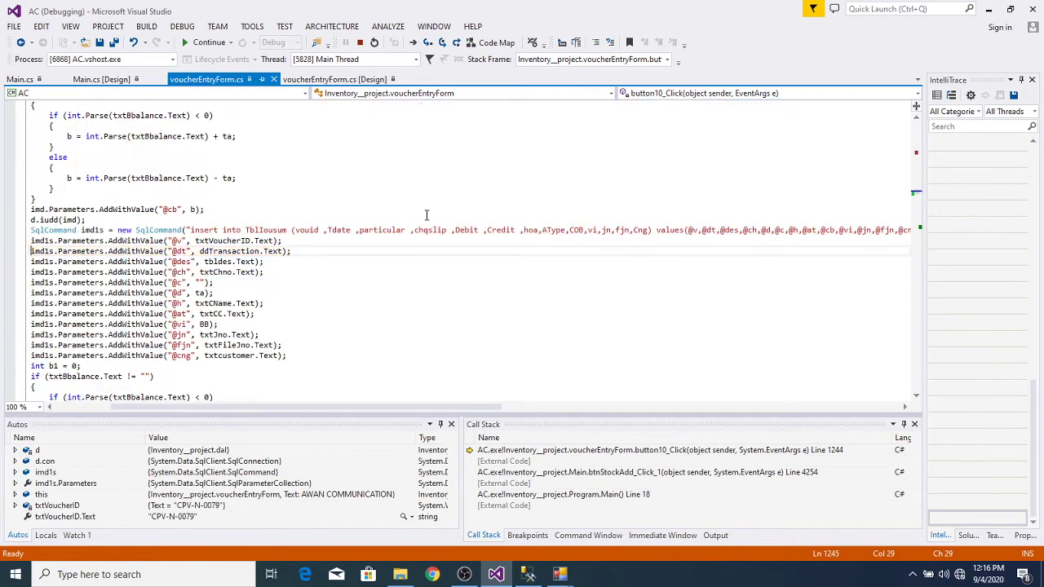
key(F10)
key(F10)
key(F10)
key(F10)
key(F10)
key(F10)
key(F10)
key(F10)
key(F10)
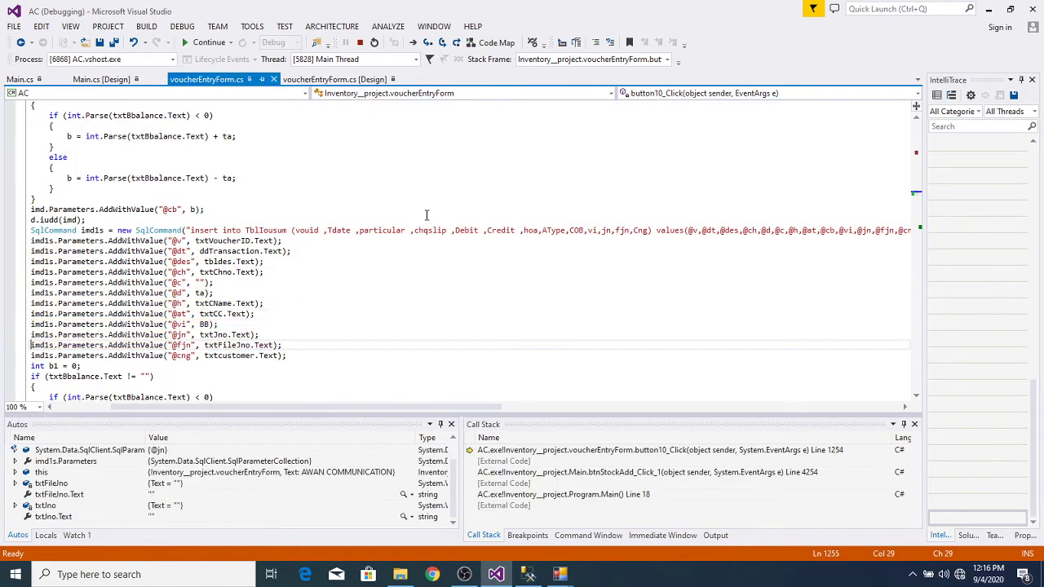
key(F10)
key(F10)
key(F10)
key(F10)
key(F10)
key(F10)
key(F10)
key(F10)
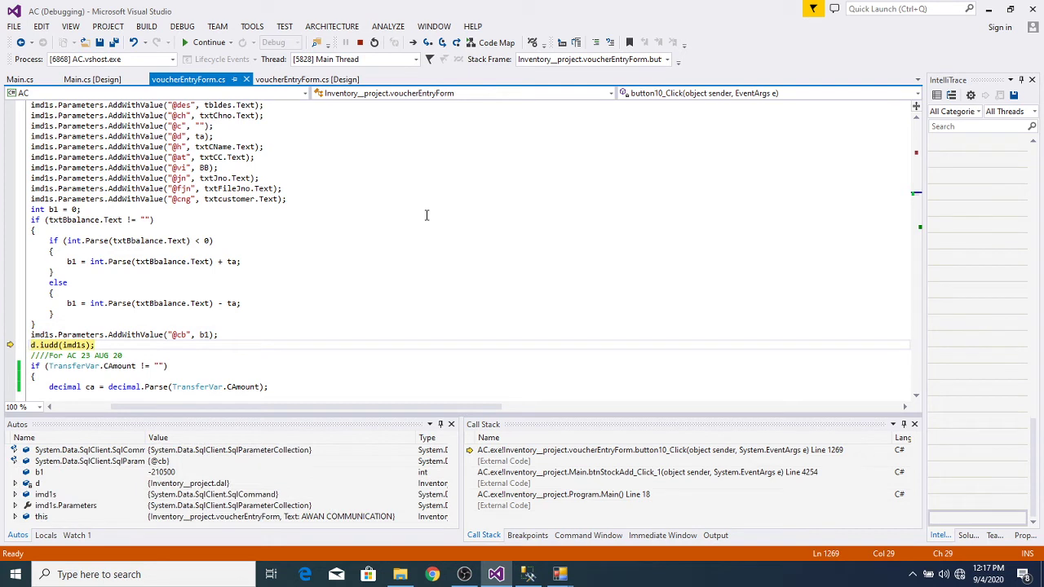
key(F10)
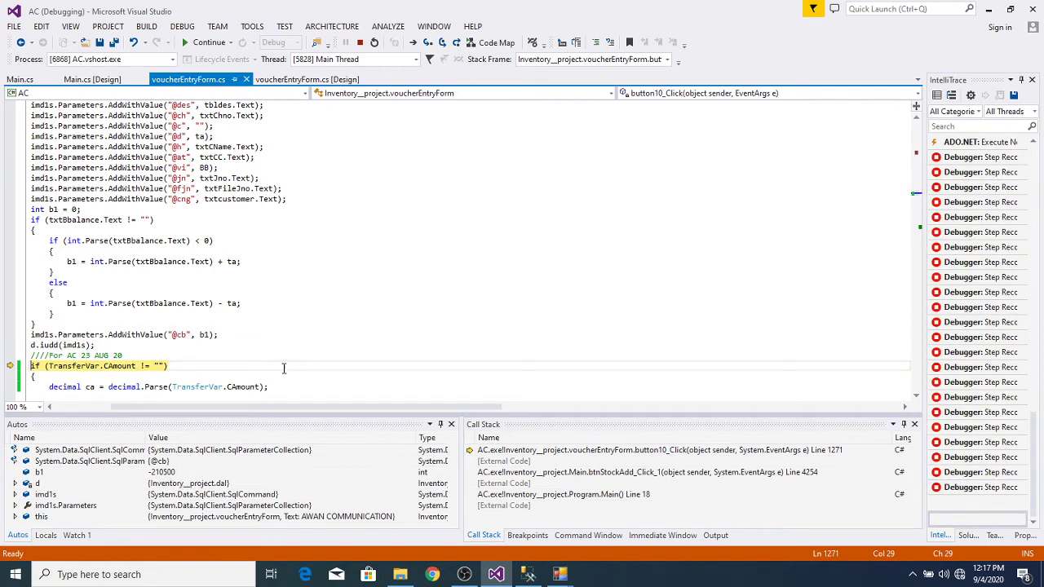
Step: Inspect variable values in the code after the second ledger insert
mouse_move(127, 365)
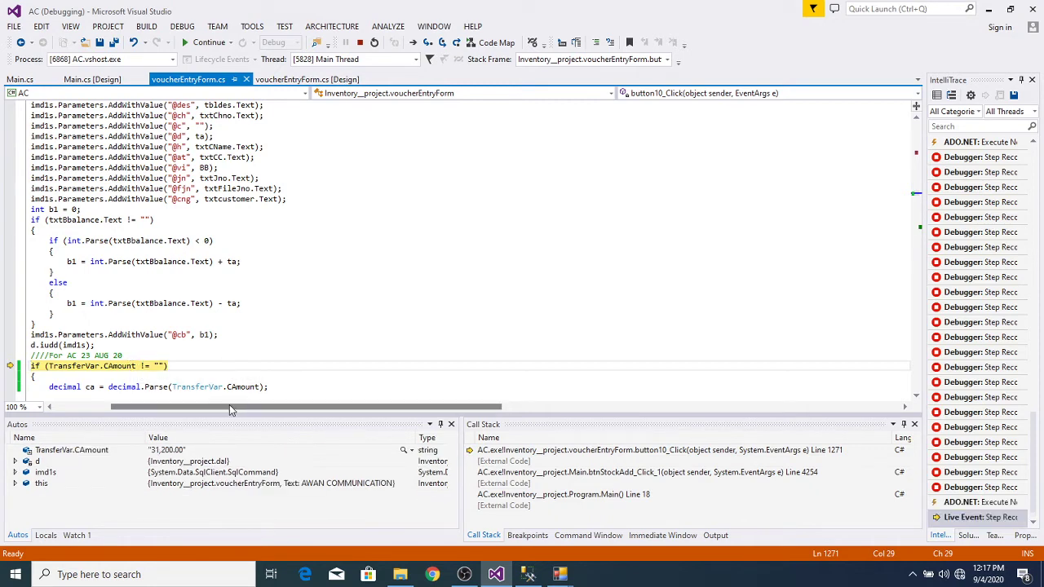
drag(230, 410, 127, 415)
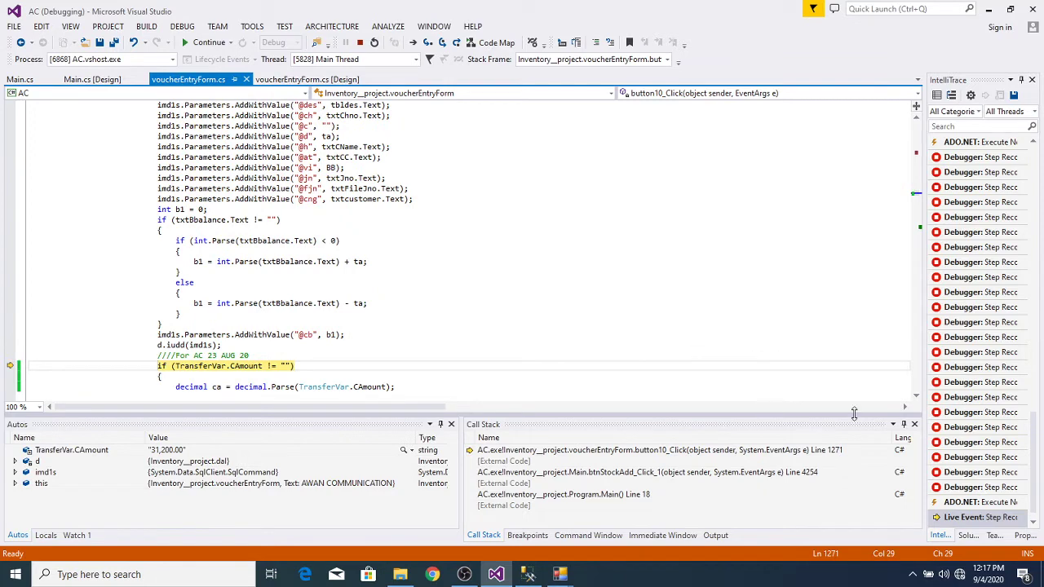
click(916, 397)
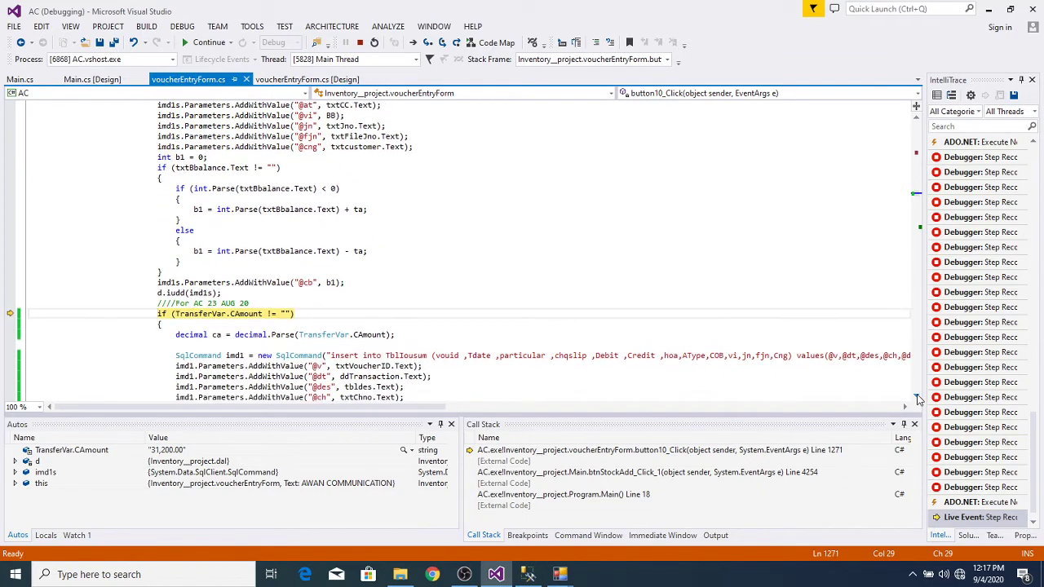
drag(916, 399, 916, 399)
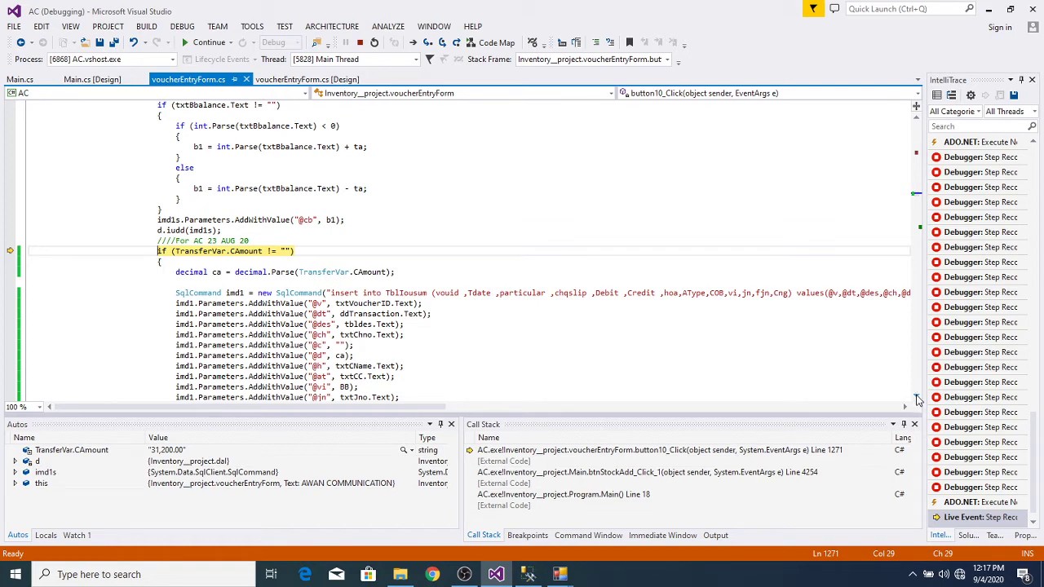
drag(917, 398, 917, 399)
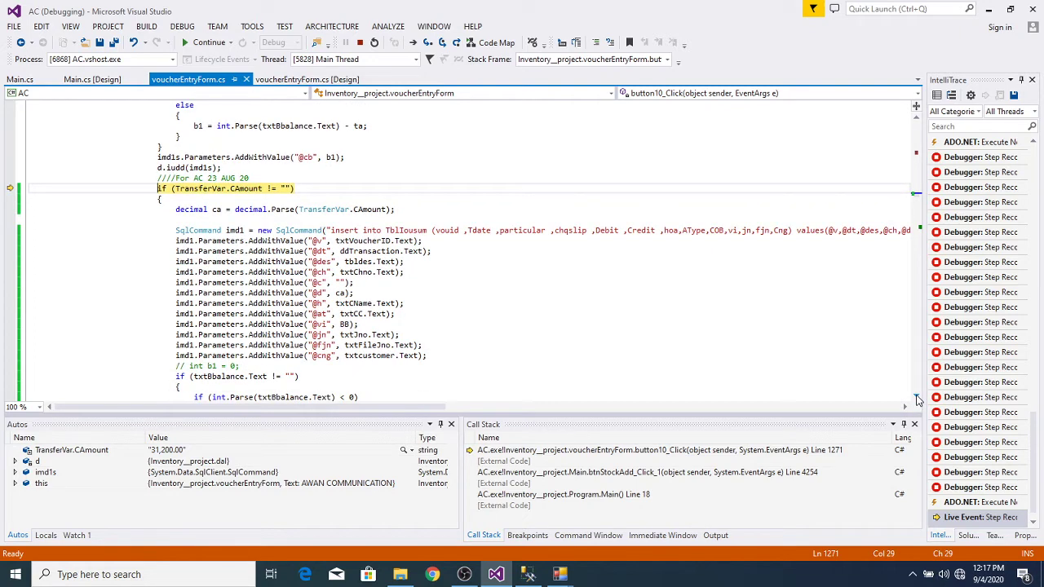
mouse_move(380, 314)
Step: Step past the TransferVar.CAmount check (31,200.00) to the decimal.Parse line 1273
scroll(918, 120, up, 6)
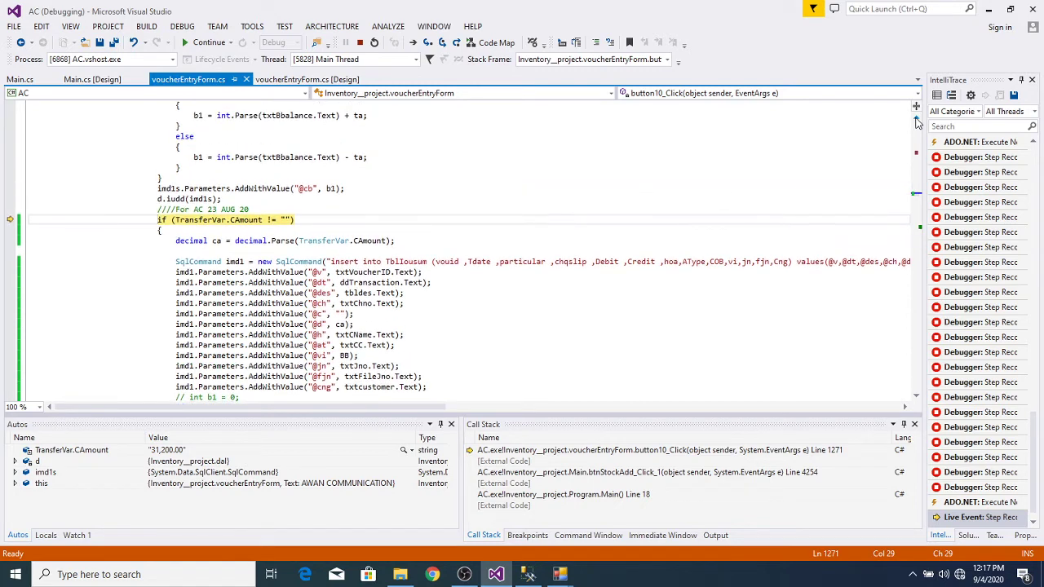
scroll(917, 120, up, 4)
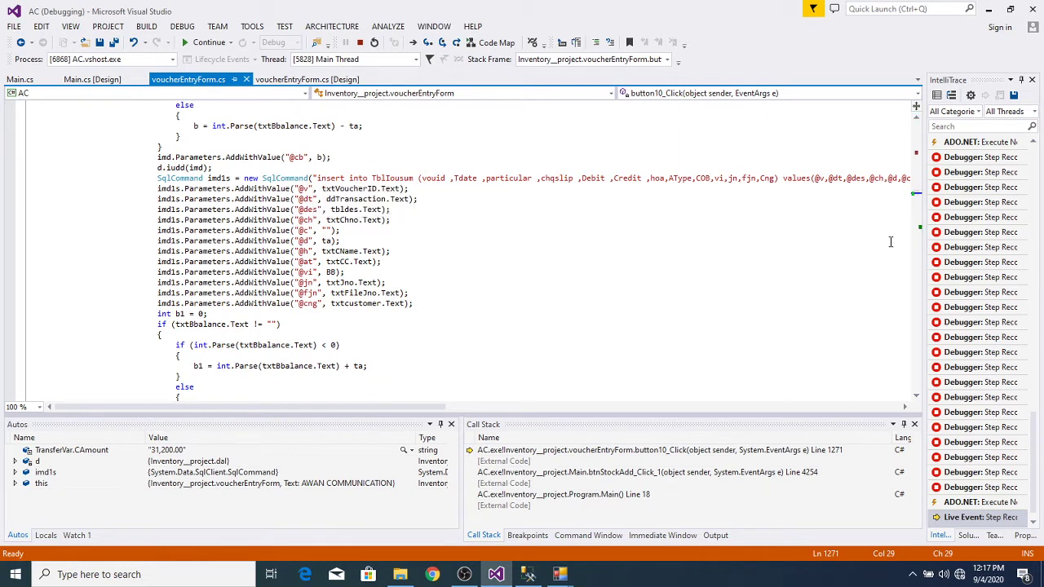
click(916, 396)
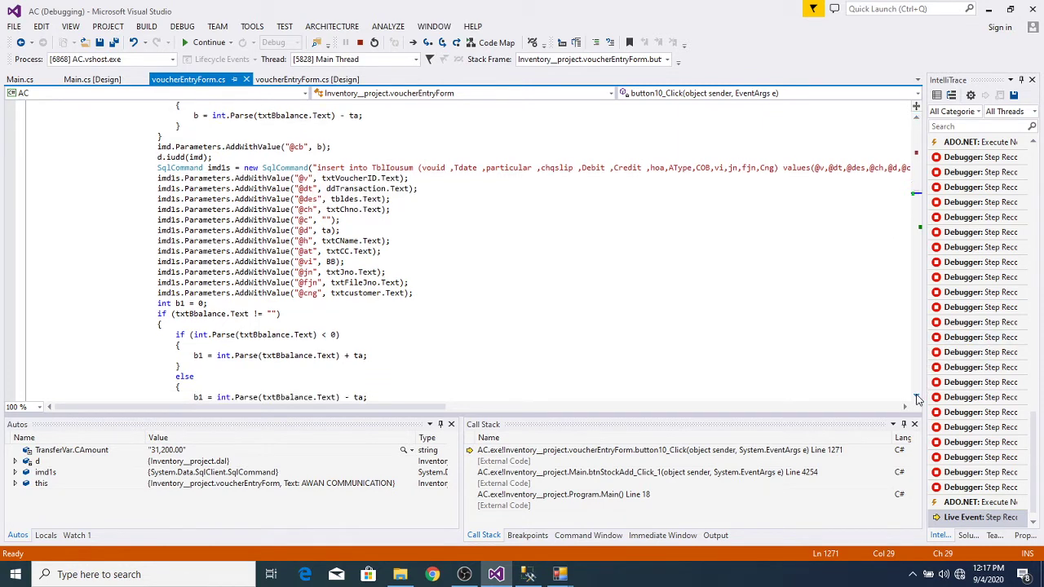
scroll(915, 397, down, 5)
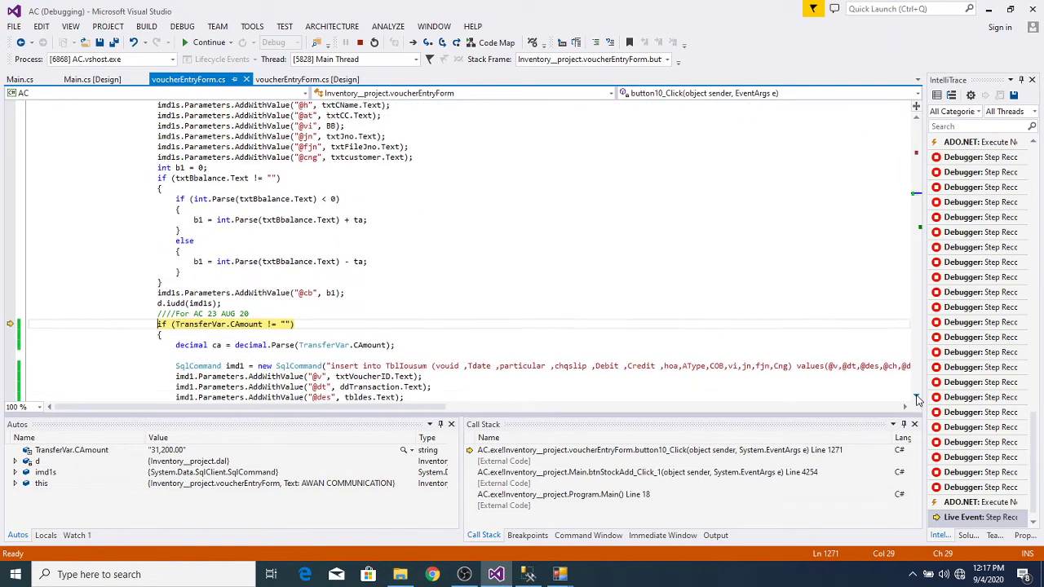
scroll(915, 397, down, 5)
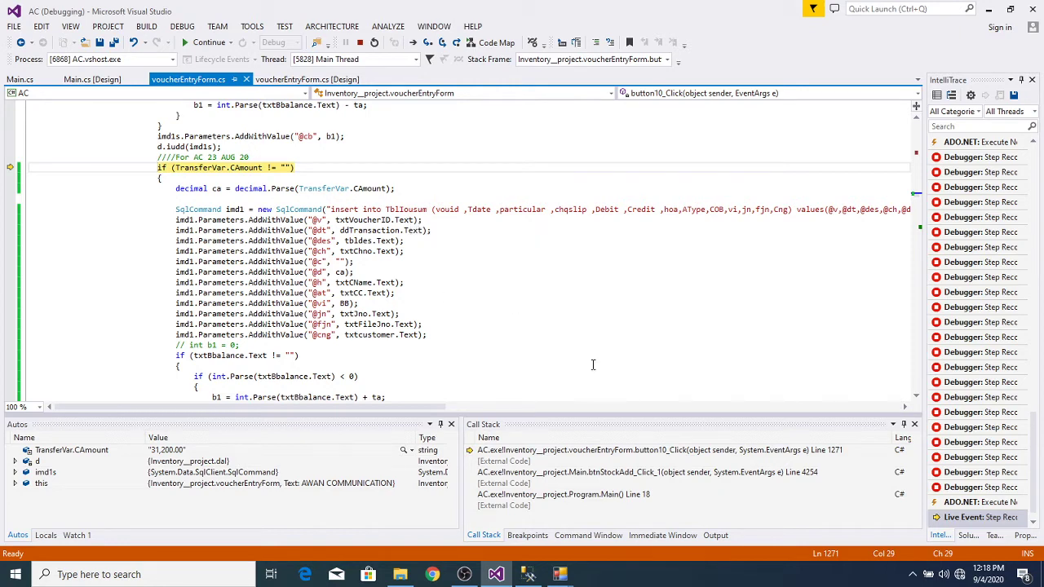
key(F10)
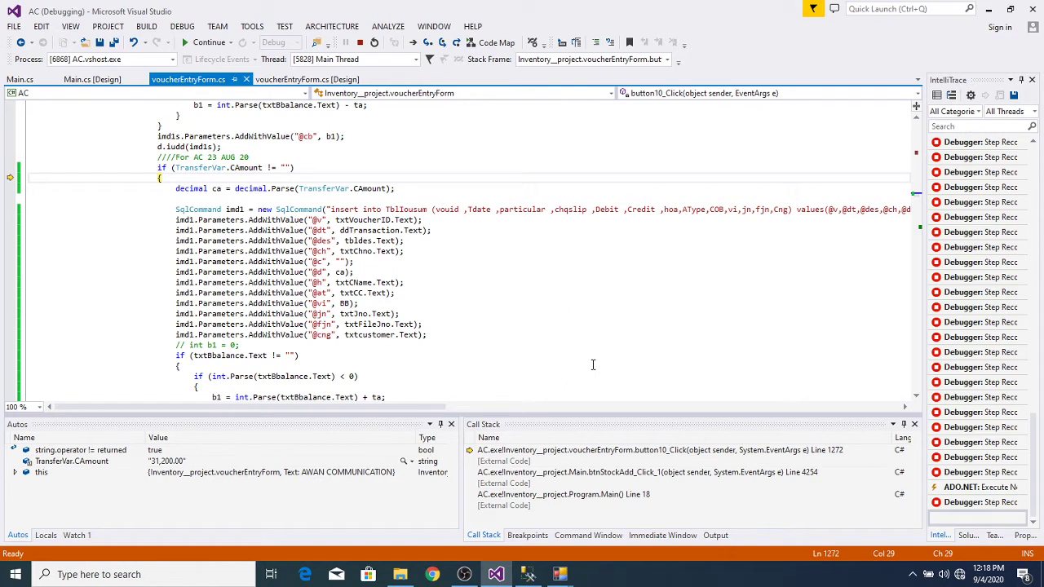
key(F10)
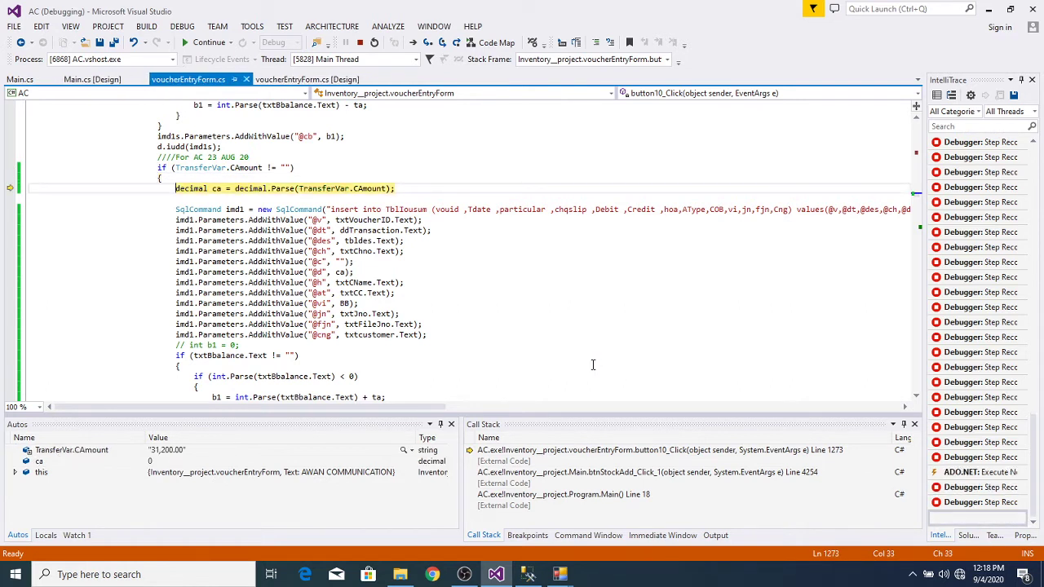
key(F10)
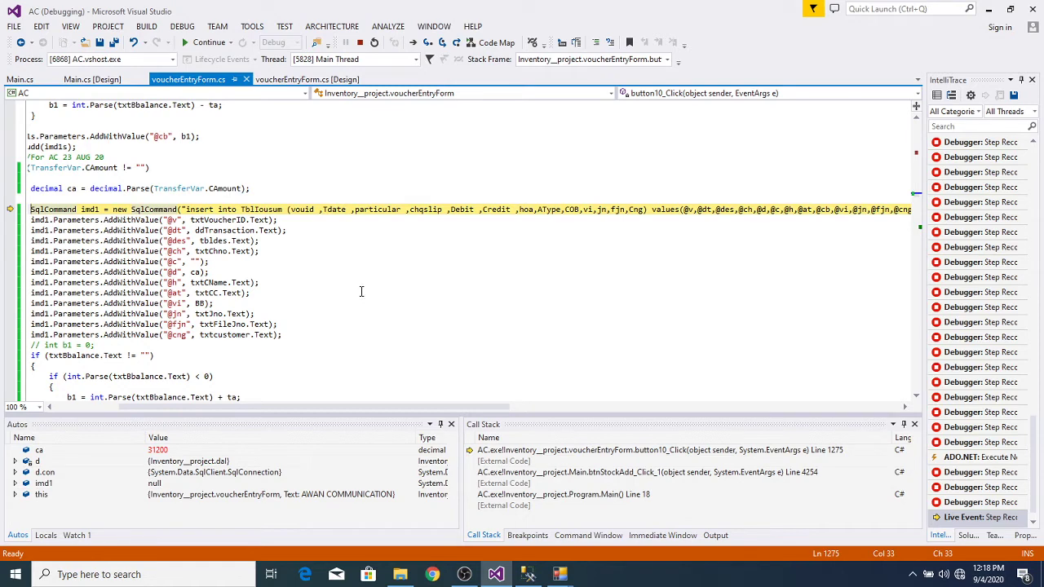
Step: Swap the insert parameters so @c passes ca and @d passes "", then step with edits applied
click(200, 261)
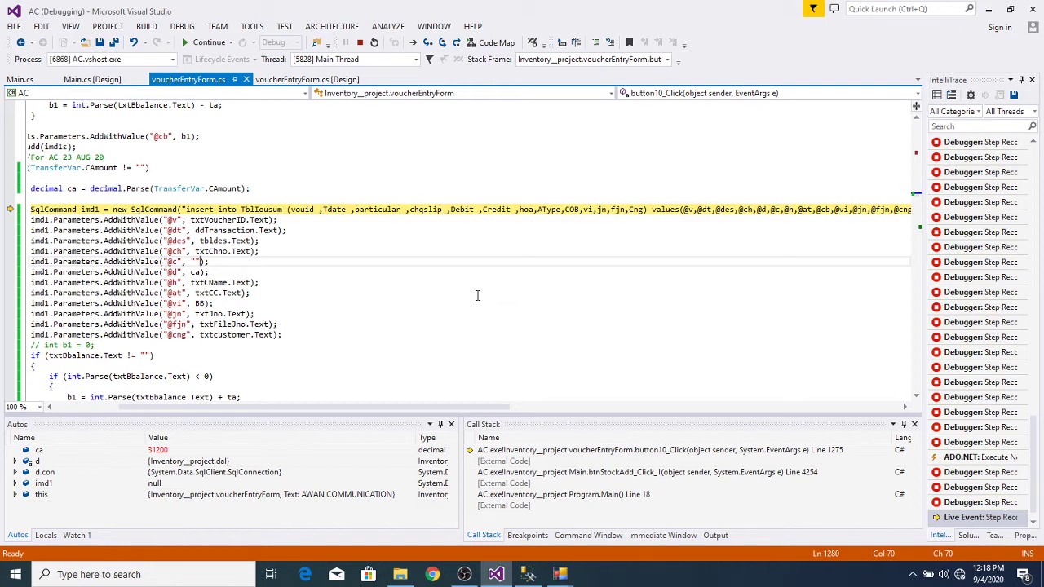
key(BackSpace)
key(BackSpace)
text(CA)
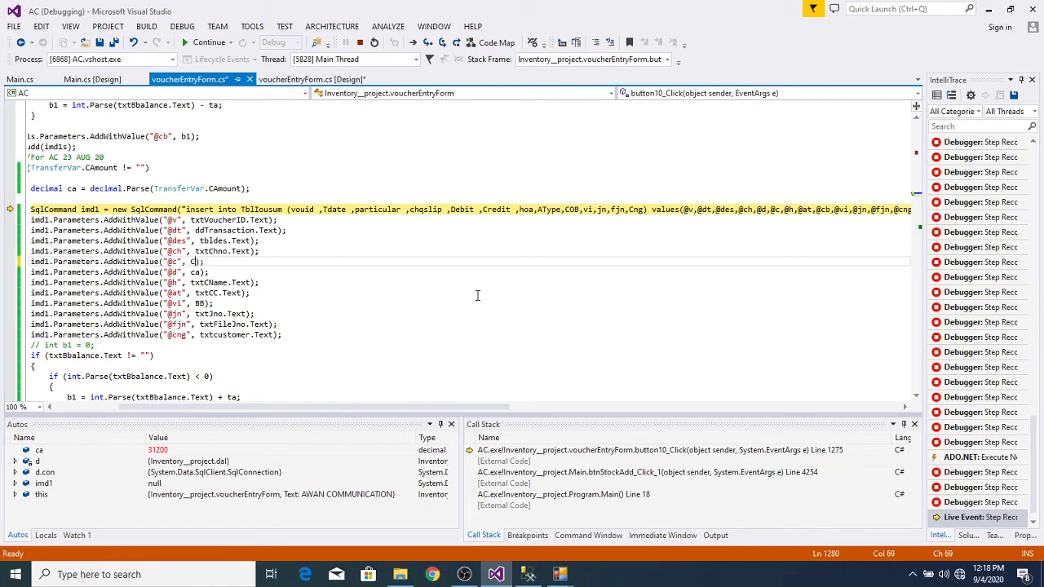
key(BackSpace)
key(BackSpace)
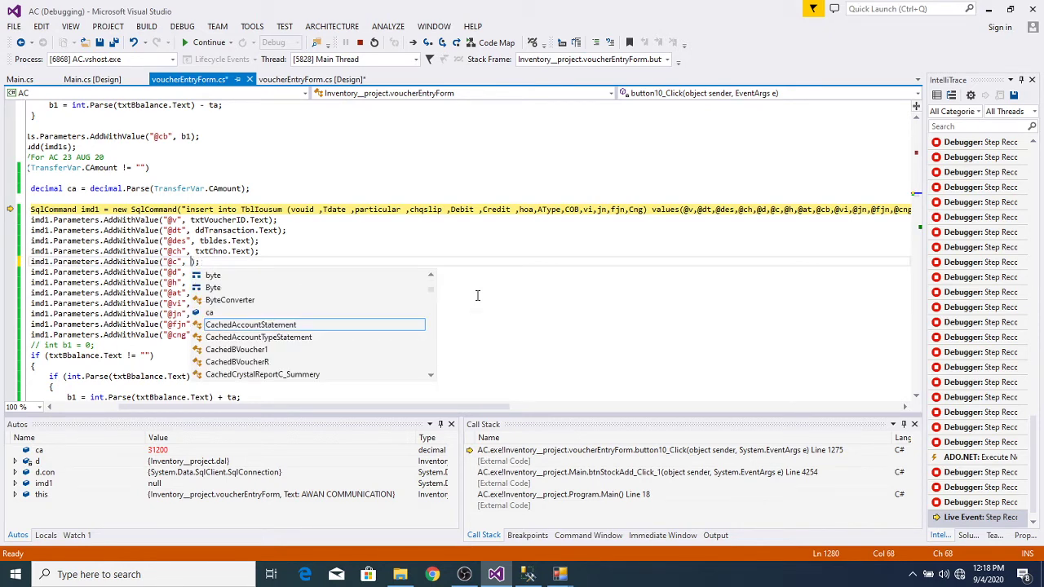
text(ca)
click(515, 302)
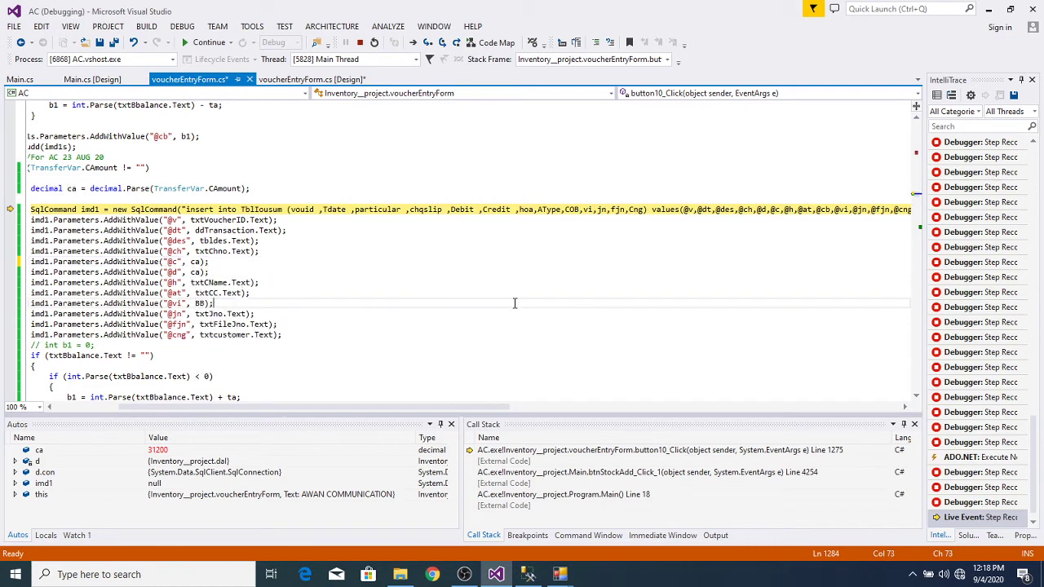
click(202, 273)
key(BackSpace)
key(BackSpace)
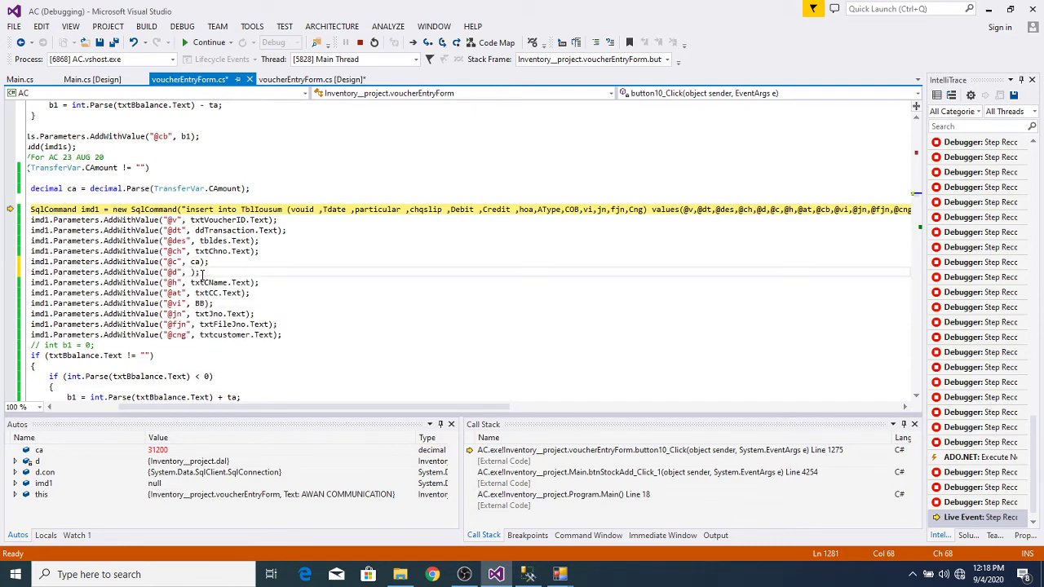
text("")
click(499, 325)
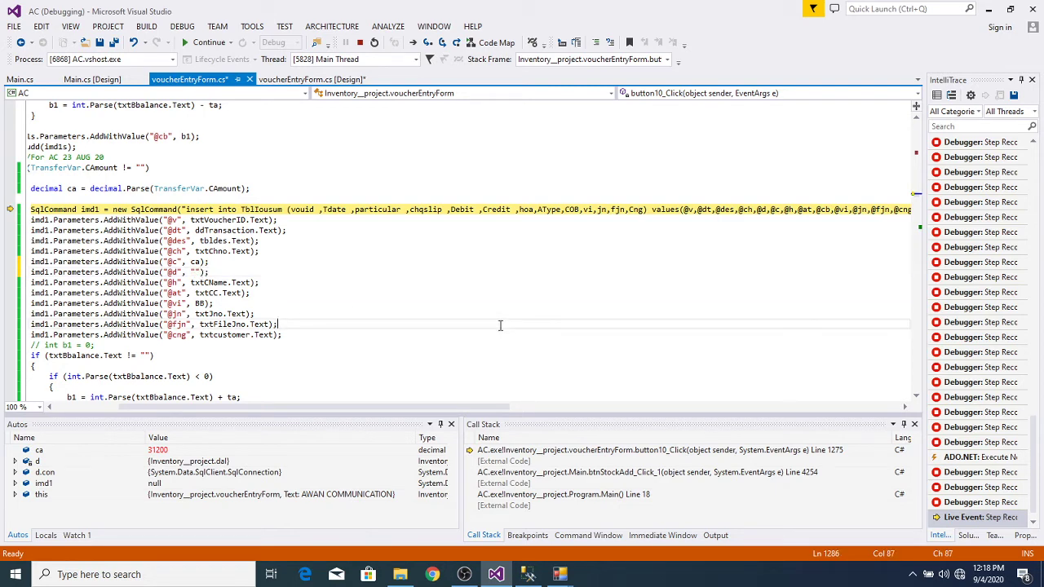
key(F10)
key(F10)
key(F10)
key(F10)
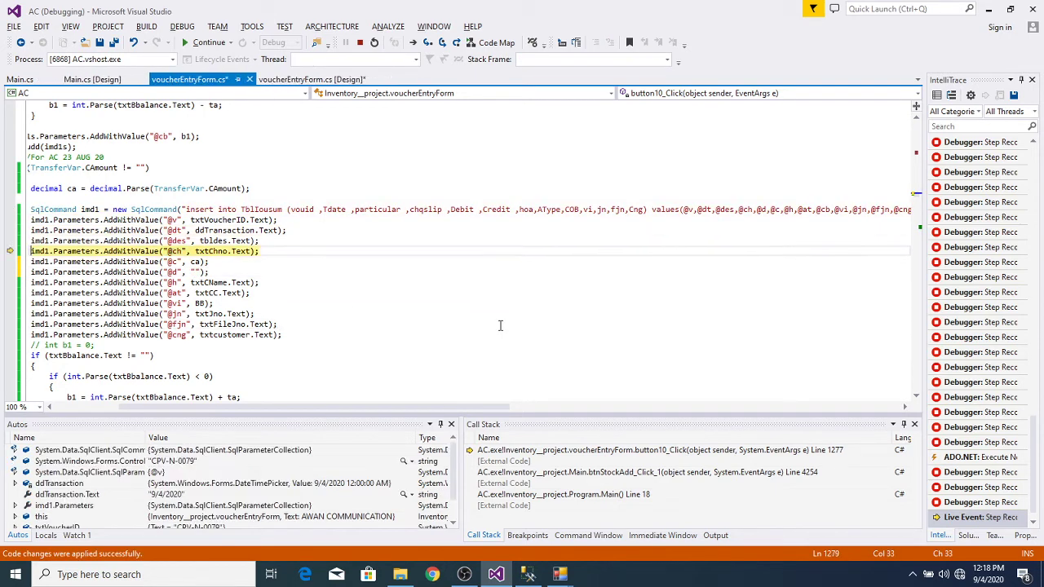
Step: Step through the balance block and d.iudd(imd1) insert, then resume so voucher CPV-N-0079 saves
key(F10)
key(F10)
key(F10)
key(F10)
key(F10)
key(F10)
key(F10)
key(F10)
key(F10)
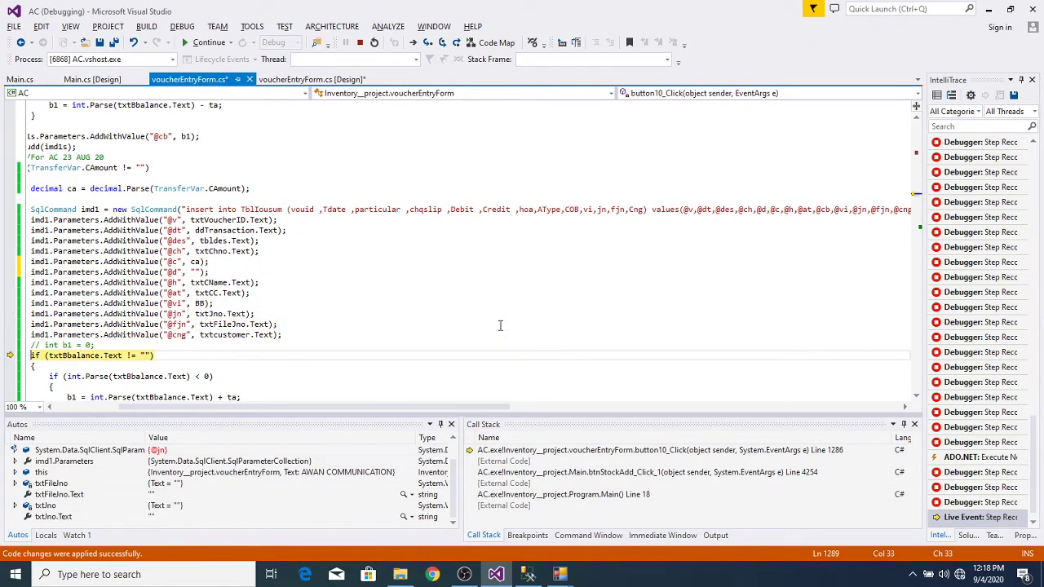
key(F10)
key(F10)
key(F10)
key(F10)
key(F10)
key(F10)
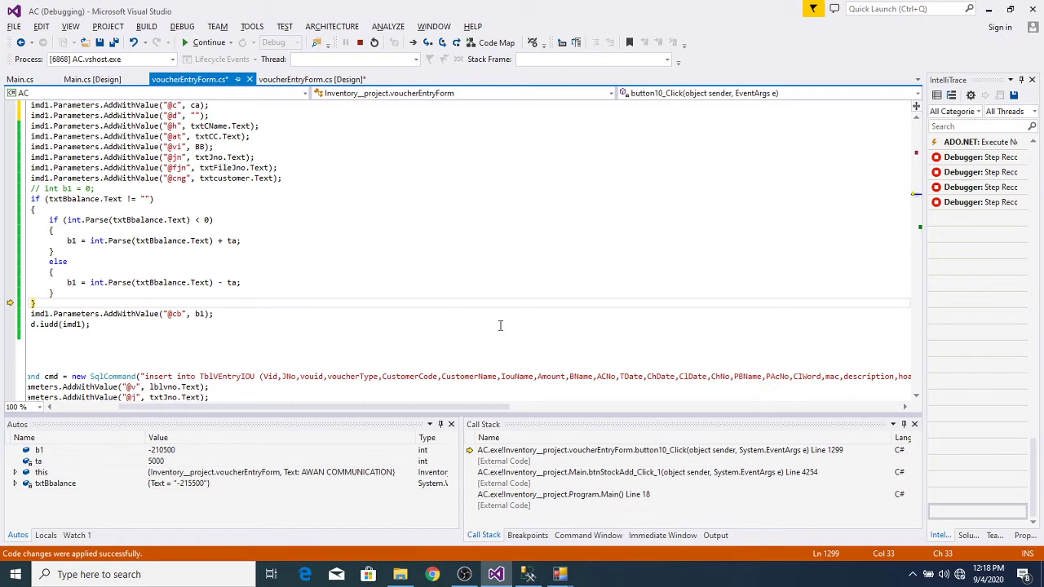
key(F10)
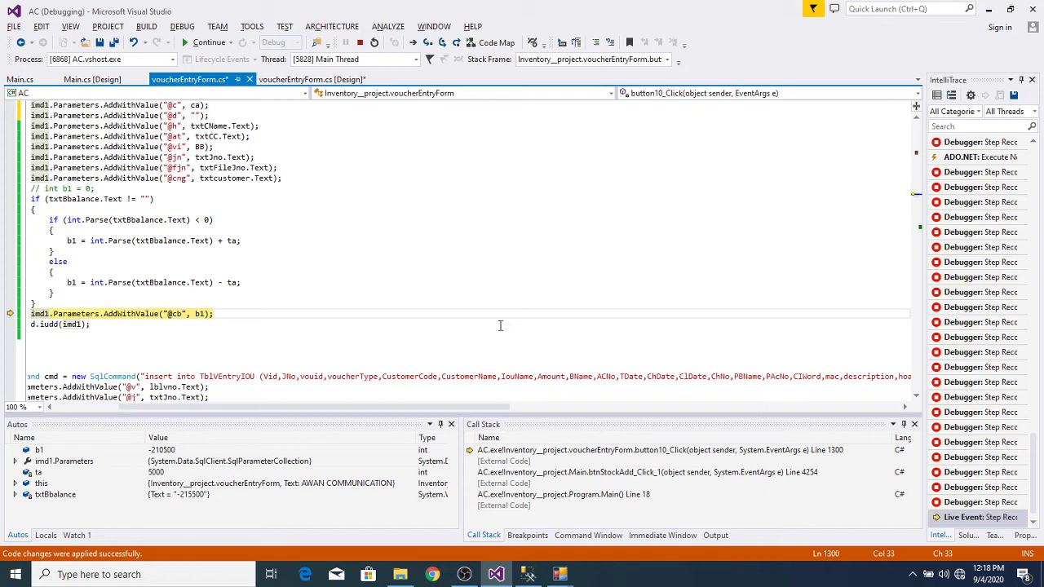
key(F10)
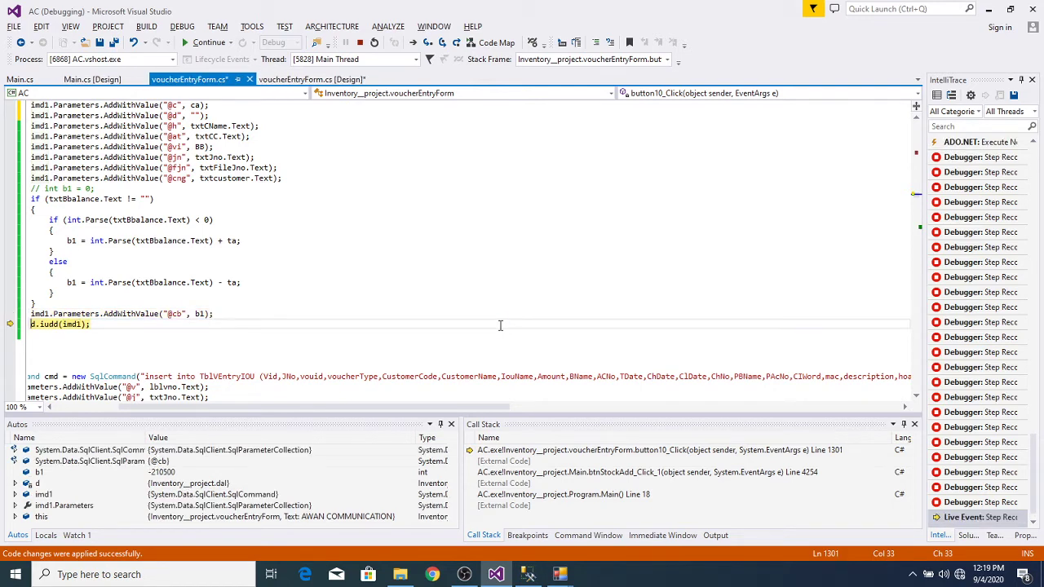
key(F5)
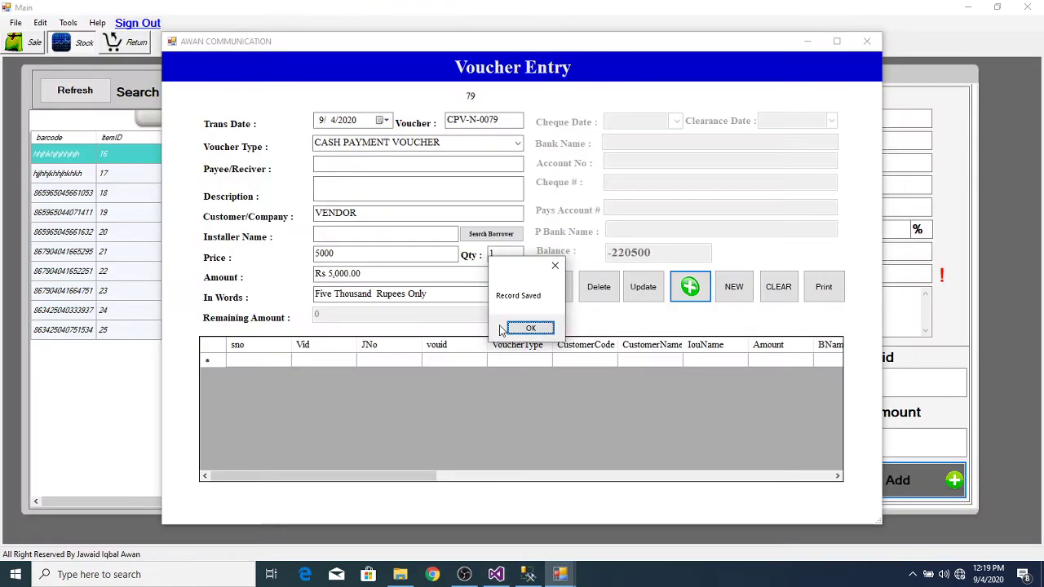
Step: Acknowledge the Record Saved message and switch to SQL Server Management Studio
click(531, 327)
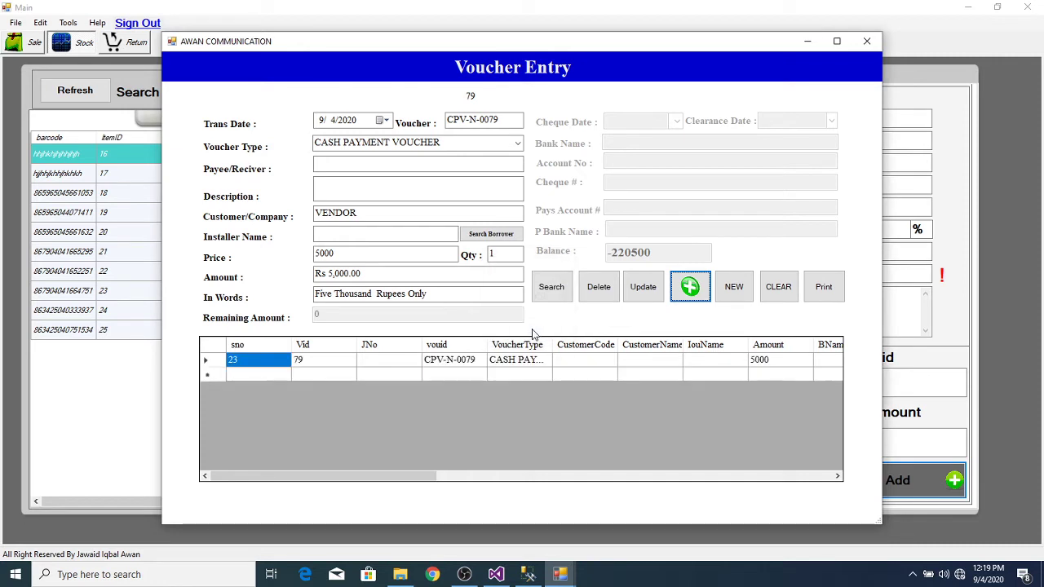
mouse_move(527, 576)
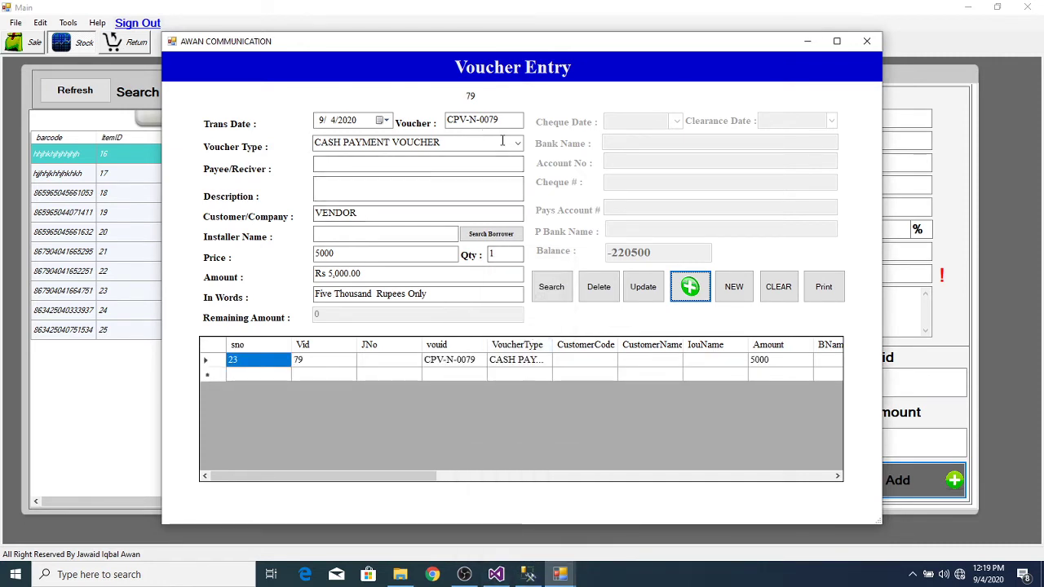
click(527, 574)
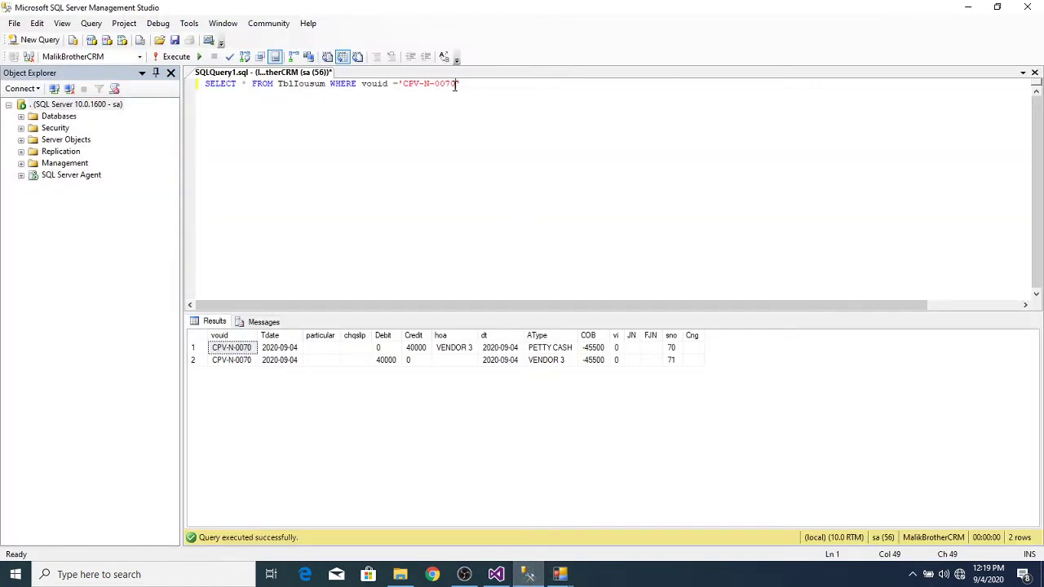
Step: Query TblIousum for voucher CPV-N-0079, showing three rows, then minimize SSMS
key(BackSpace)
text(9)
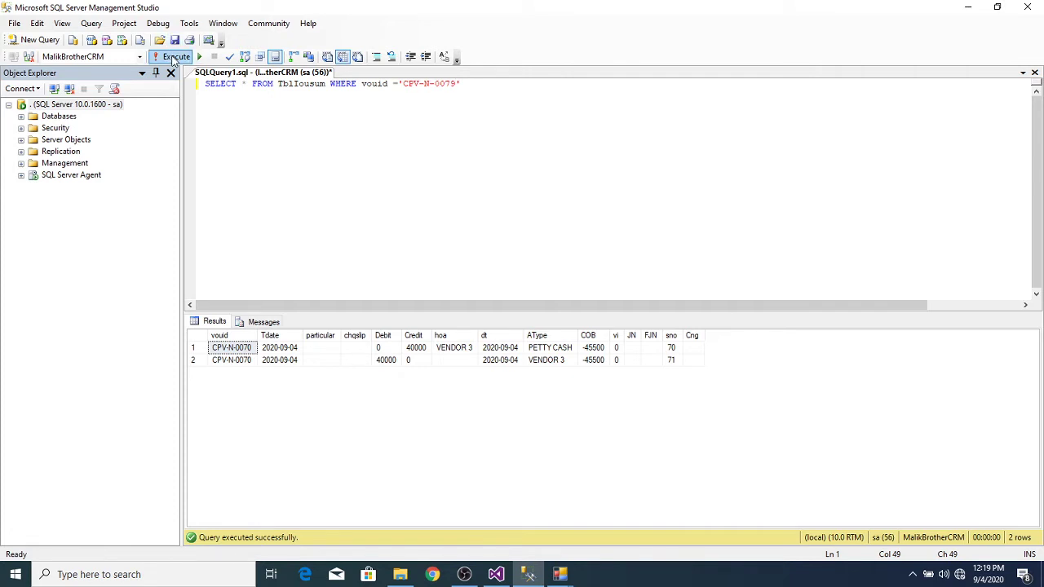
click(173, 57)
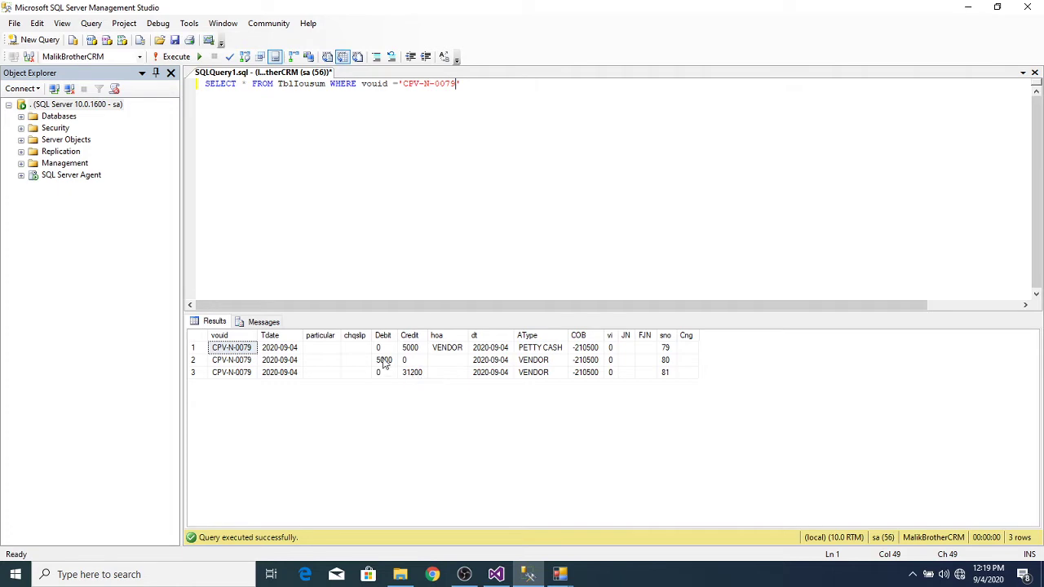
click(965, 10)
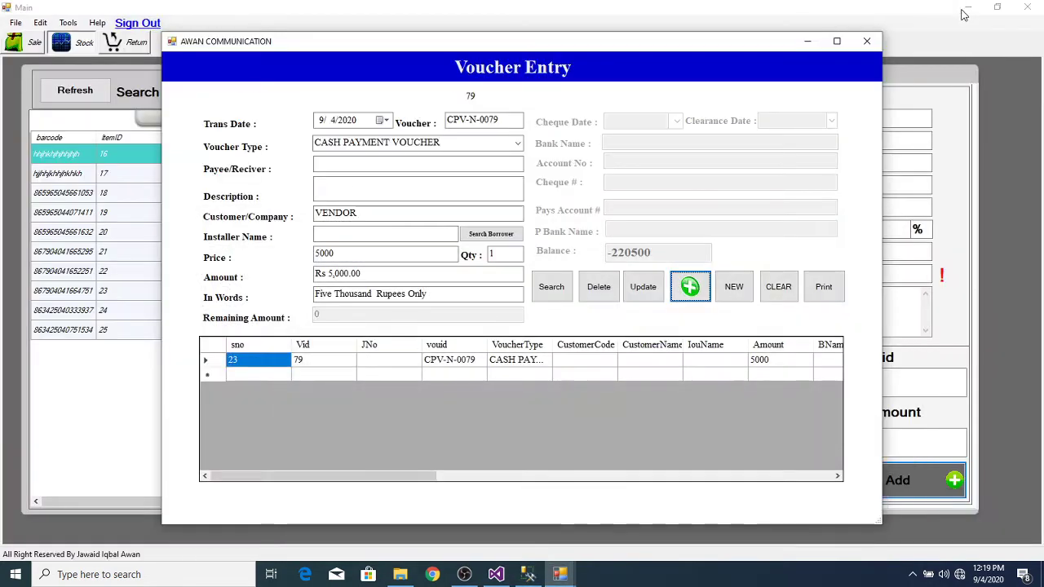
Step: Close the Voucher Entry window, confirming the exit
click(561, 576)
click(417, 519)
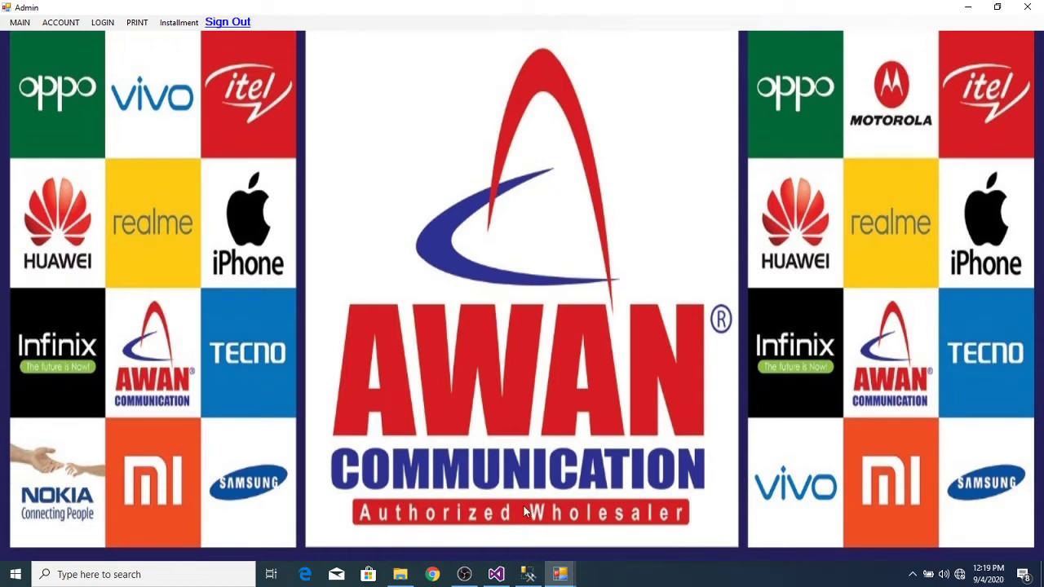
mouse_move(565, 582)
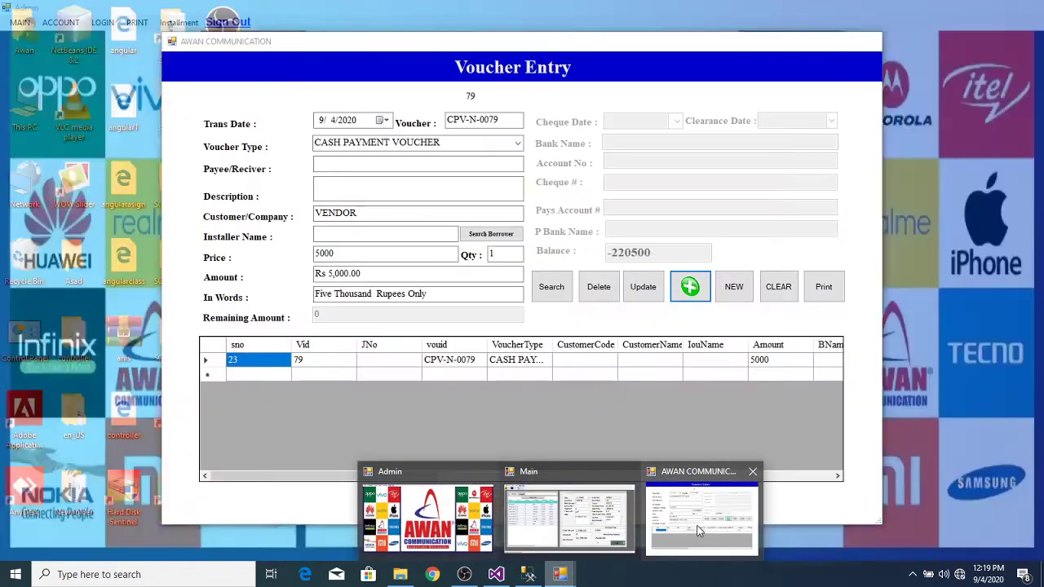
click(699, 520)
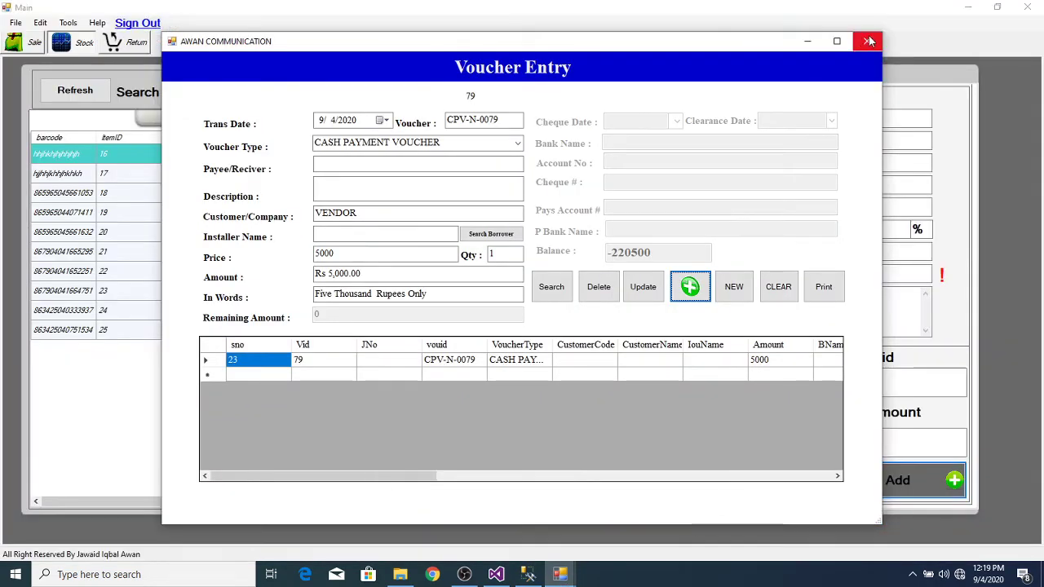
click(867, 39)
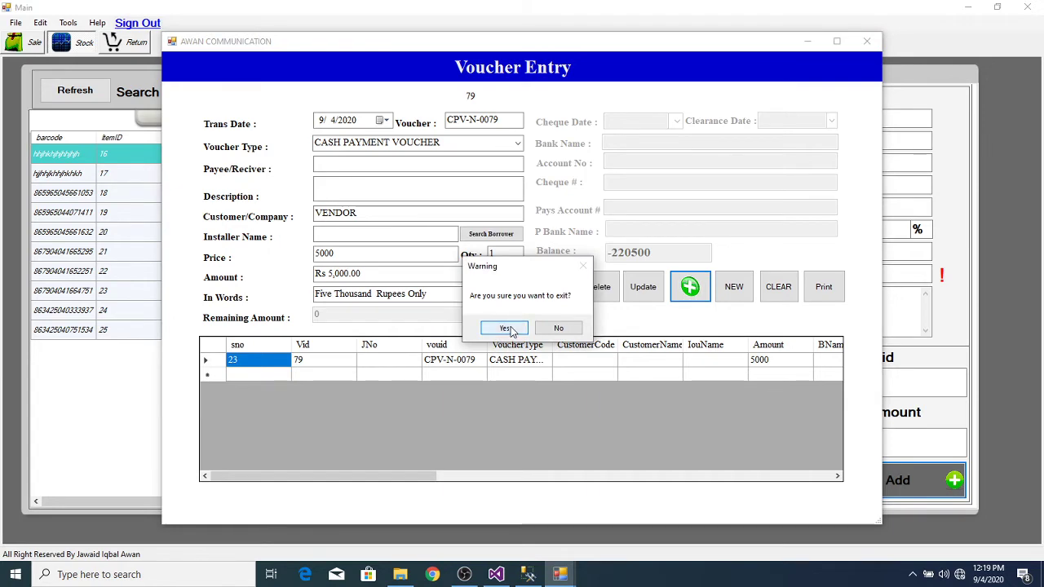
click(504, 328)
Step: Return to the Admin window and show the ACCOUNT menu options
mouse_move(561, 575)
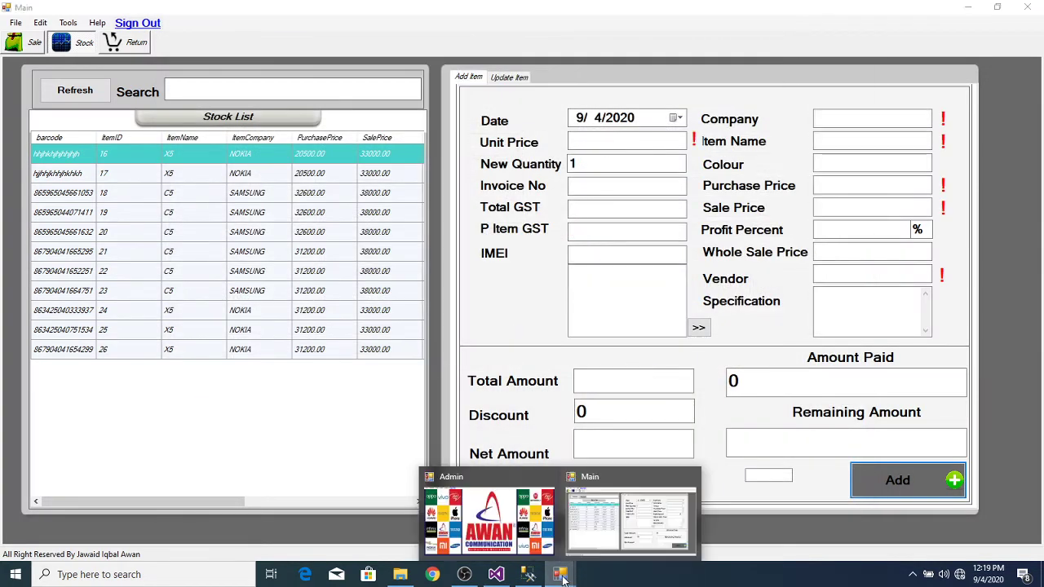
click(461, 513)
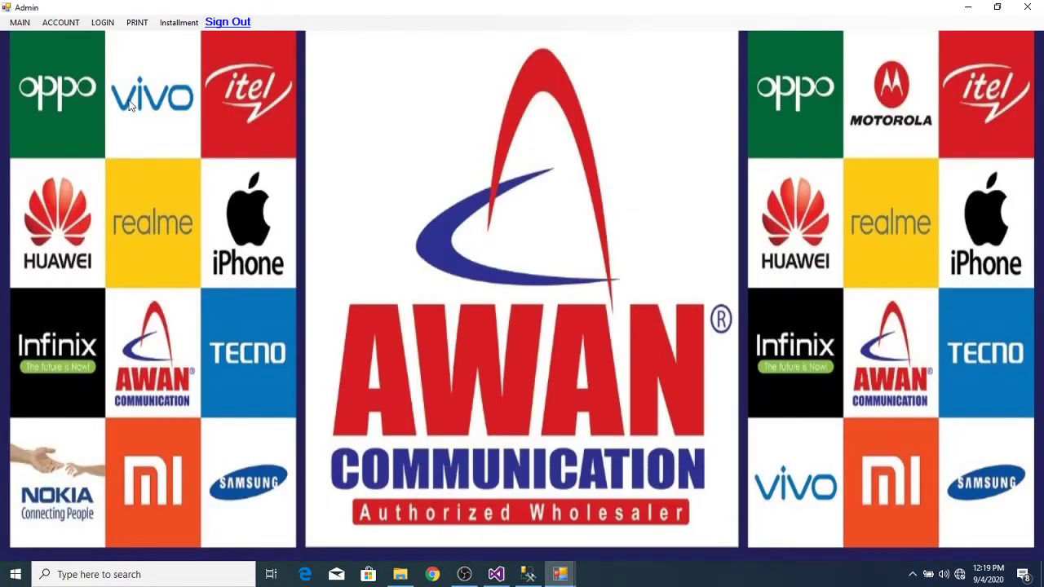
click(58, 28)
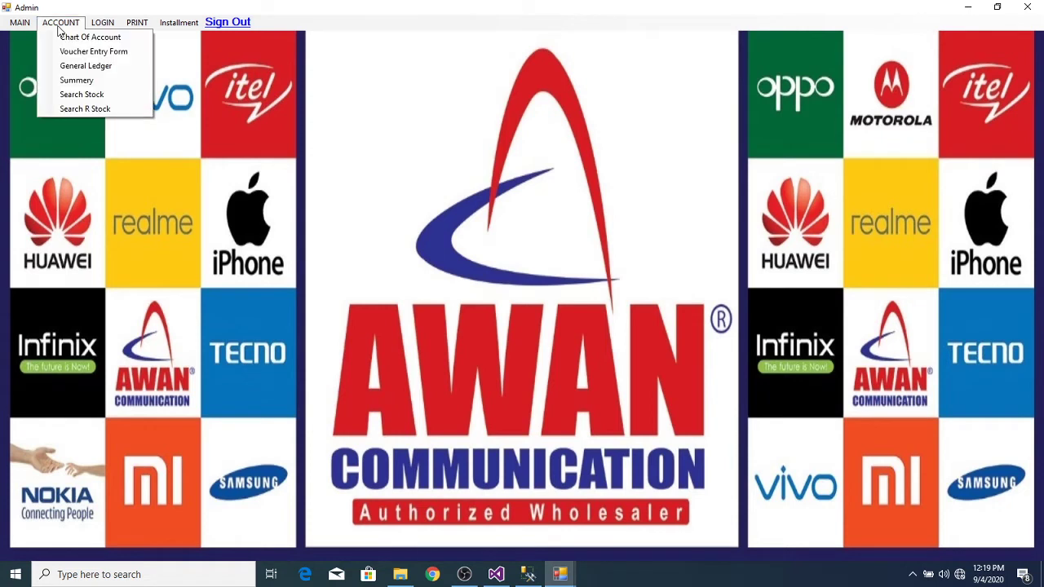
Step: Generate the General Ledger for the VENDOR account head from 1/1/2020 to 9/4/2020
click(77, 66)
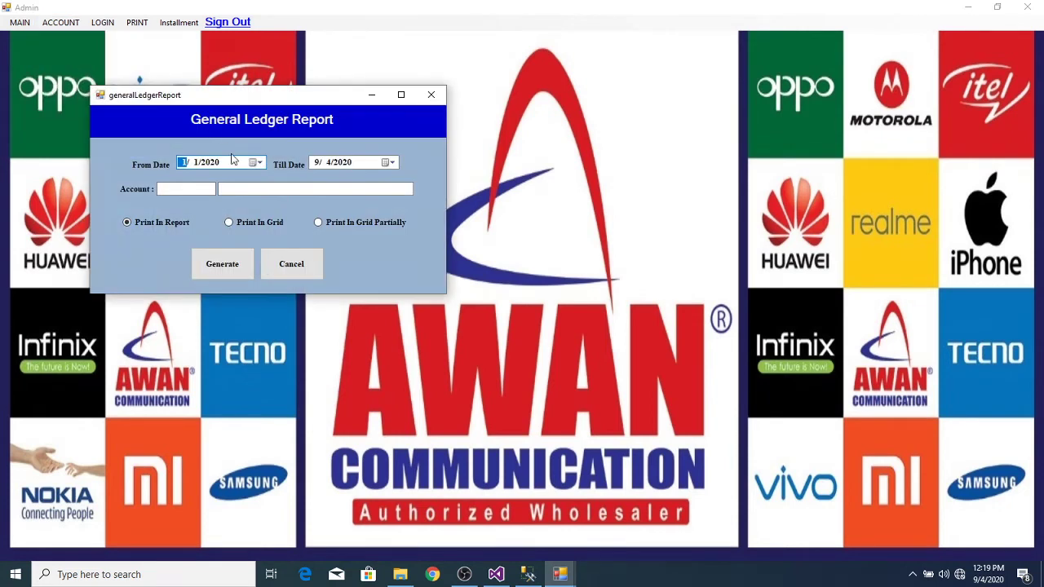
click(245, 187)
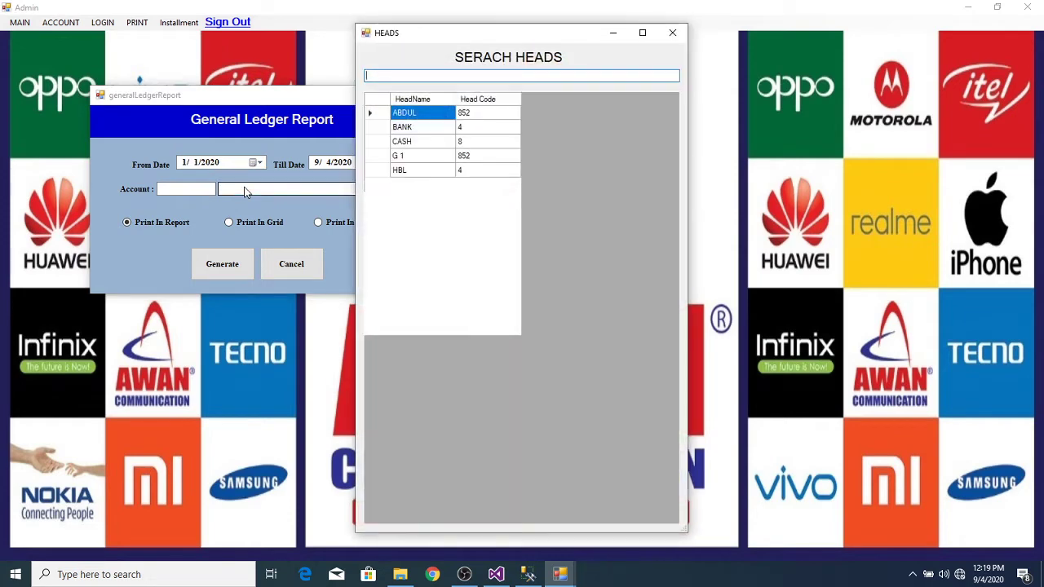
text(v)
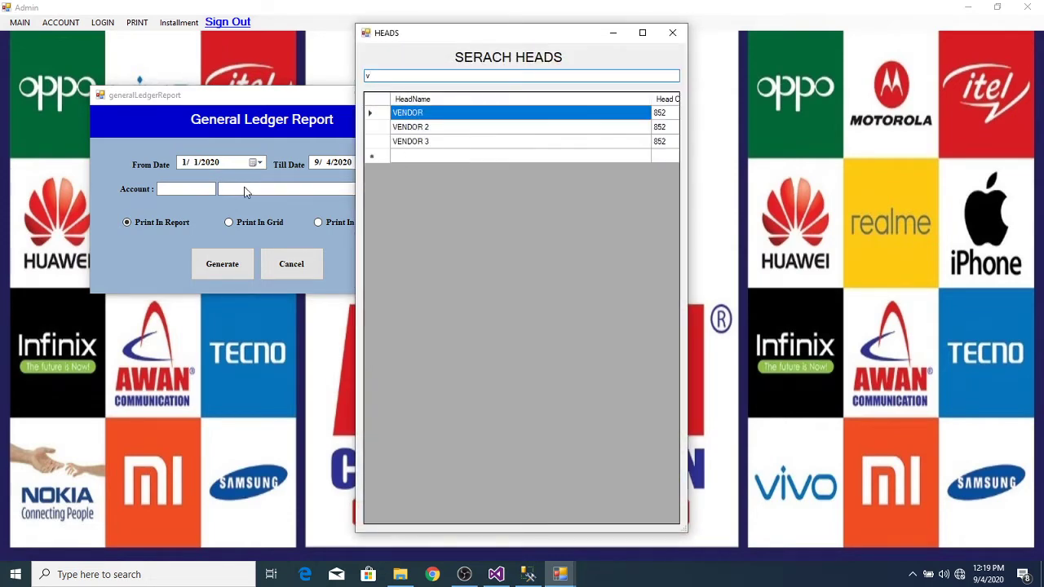
double_click(415, 115)
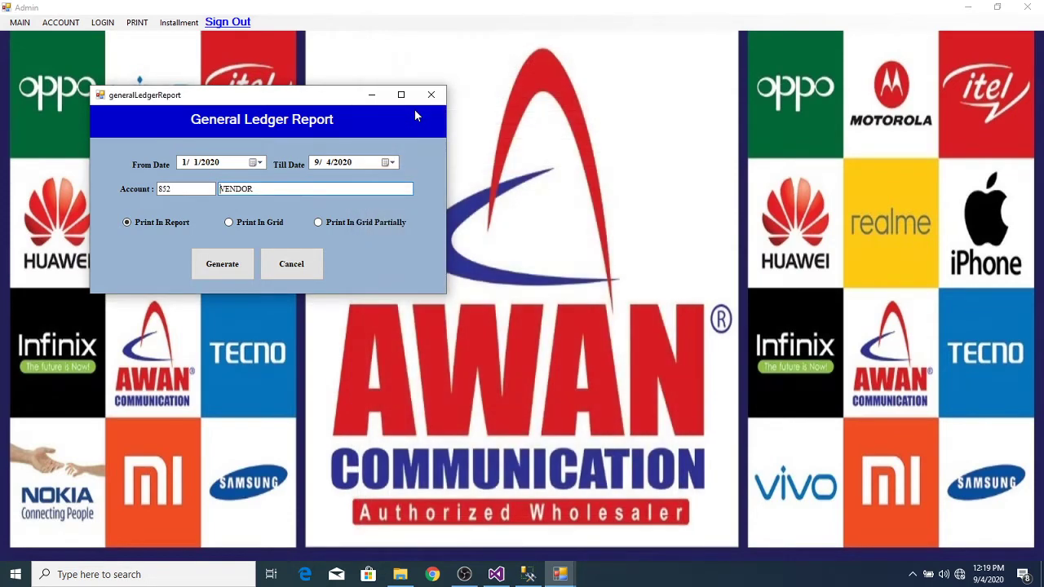
click(222, 264)
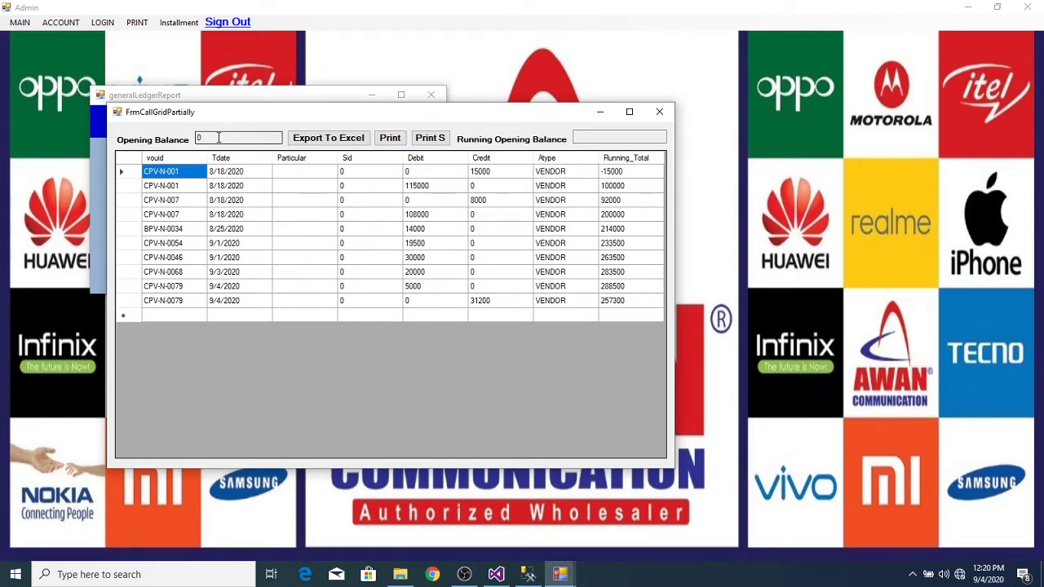
click(393, 137)
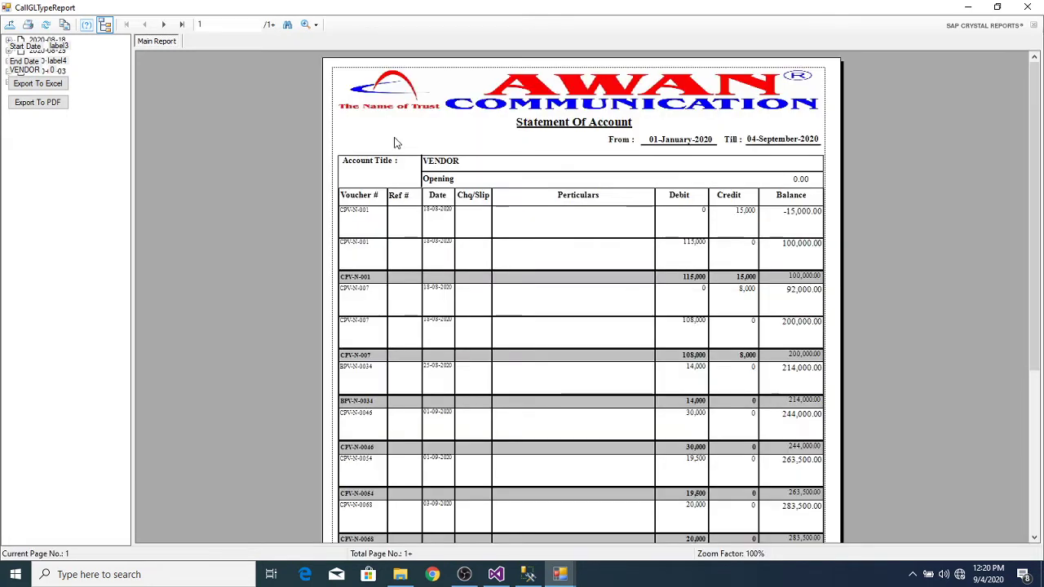
click(182, 27)
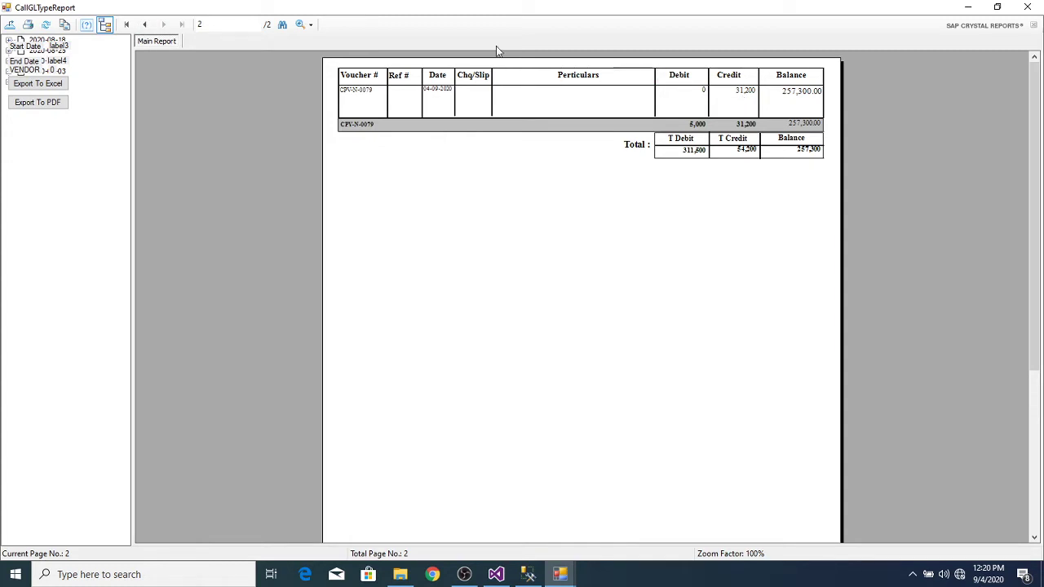
click(146, 25)
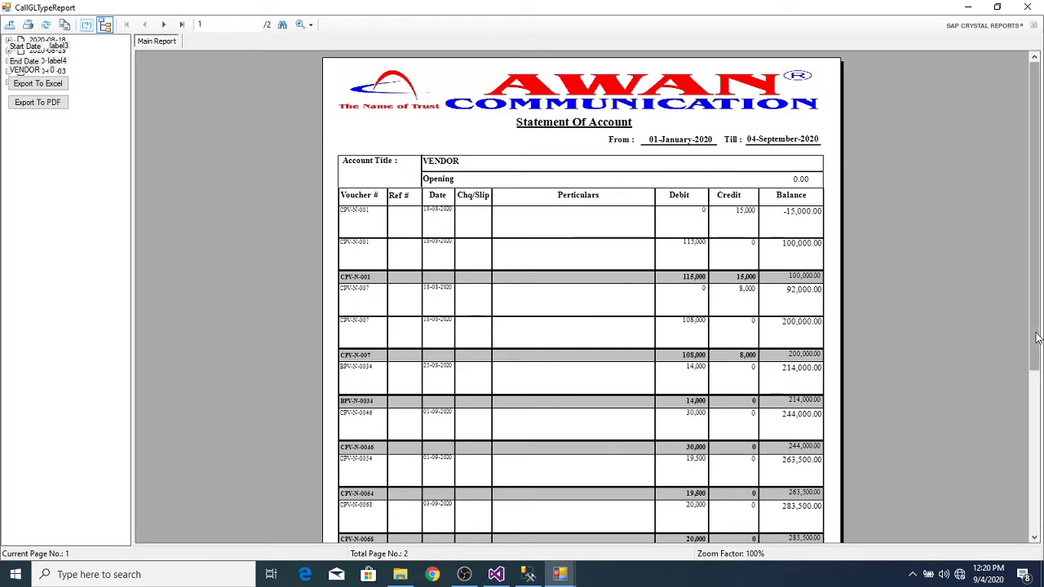
scroll(580, 294, down, 3)
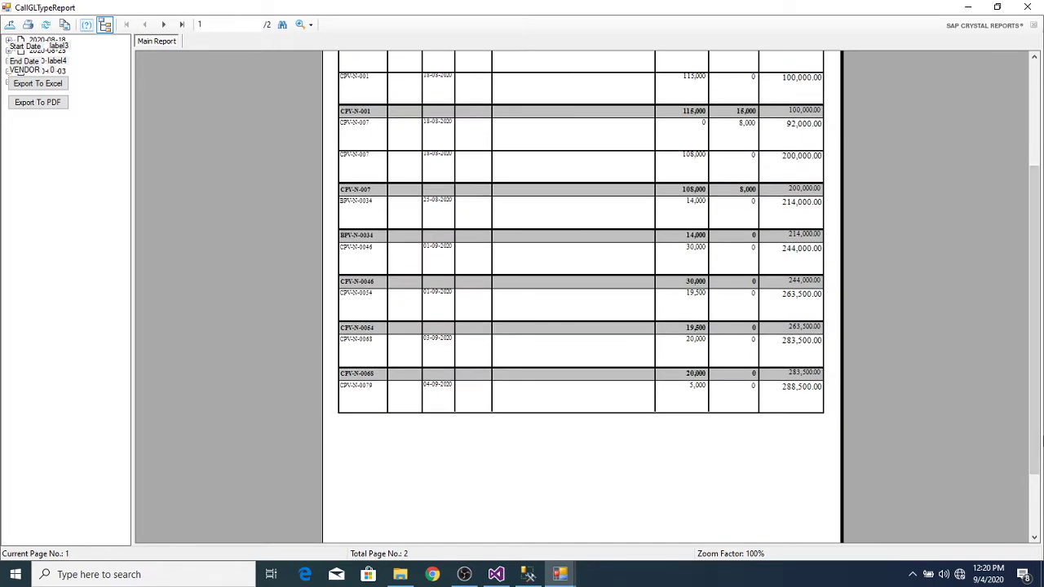
drag(1040, 419, 1039, 316)
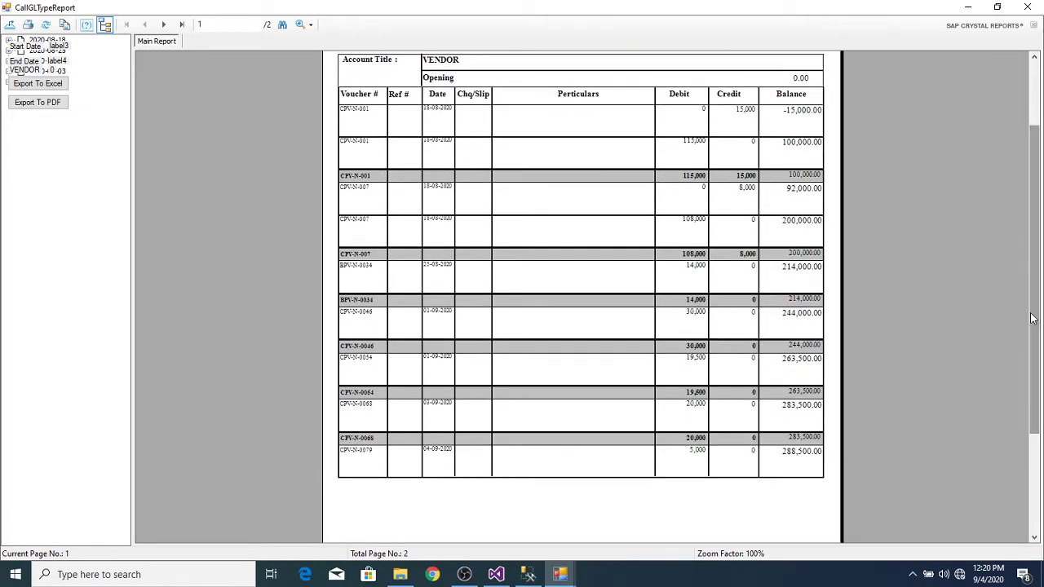
click(694, 455)
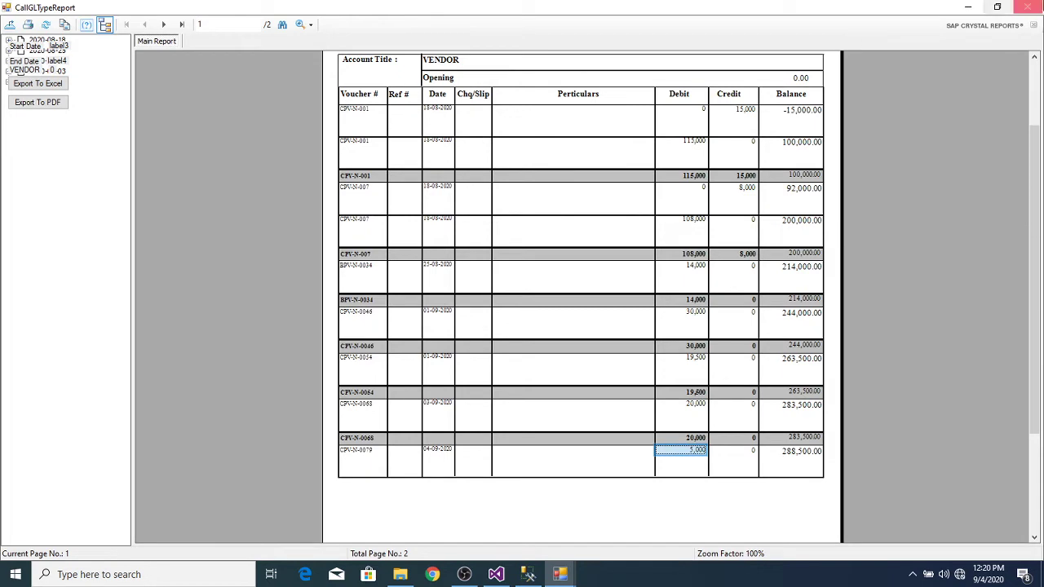
click(1027, 6)
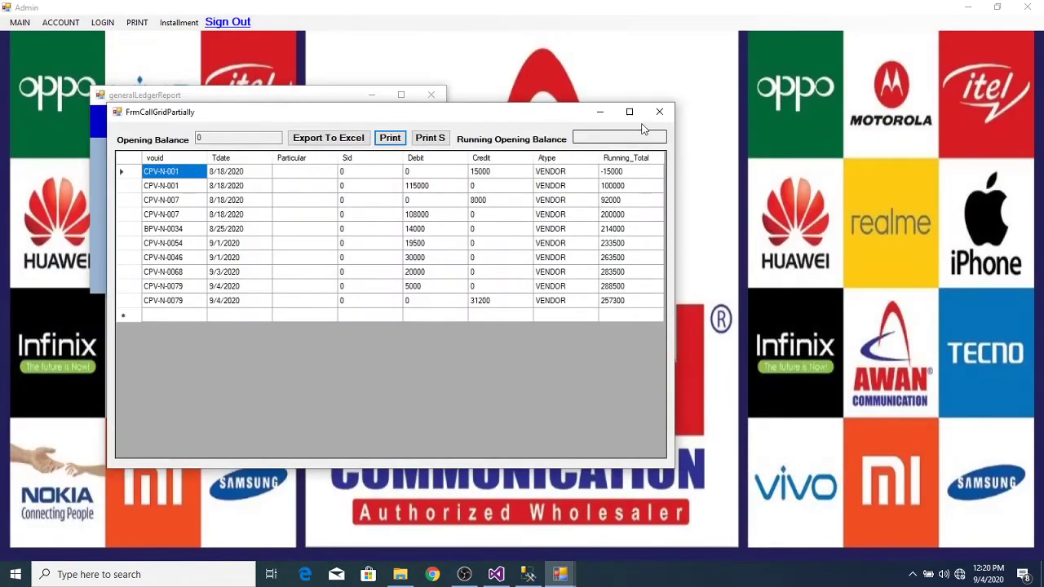
click(661, 115)
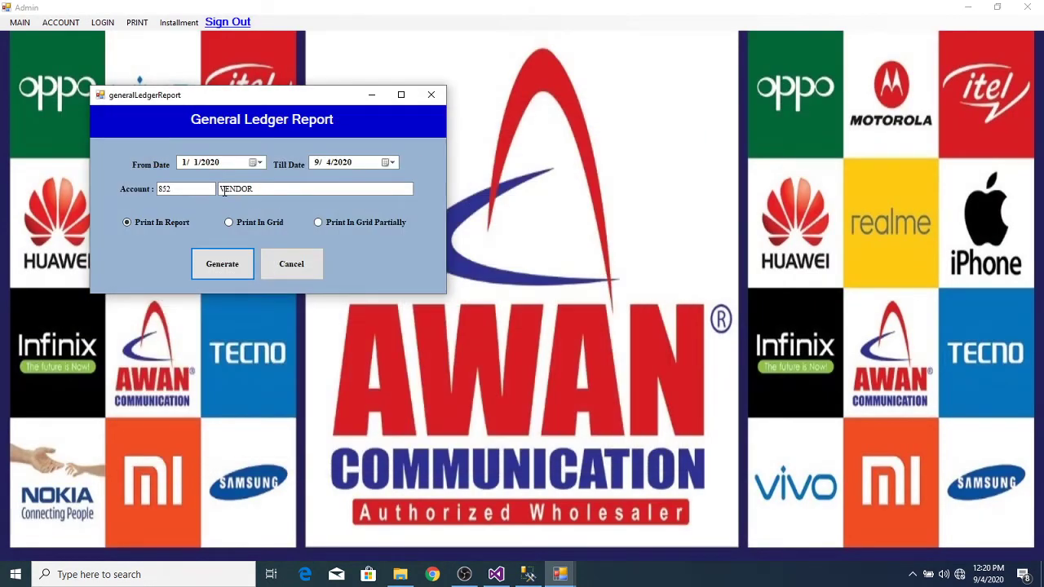
Step: Set the From Date to 9/4/2020 and regenerate the VENDOR ledger for that day
click(256, 163)
click(314, 181)
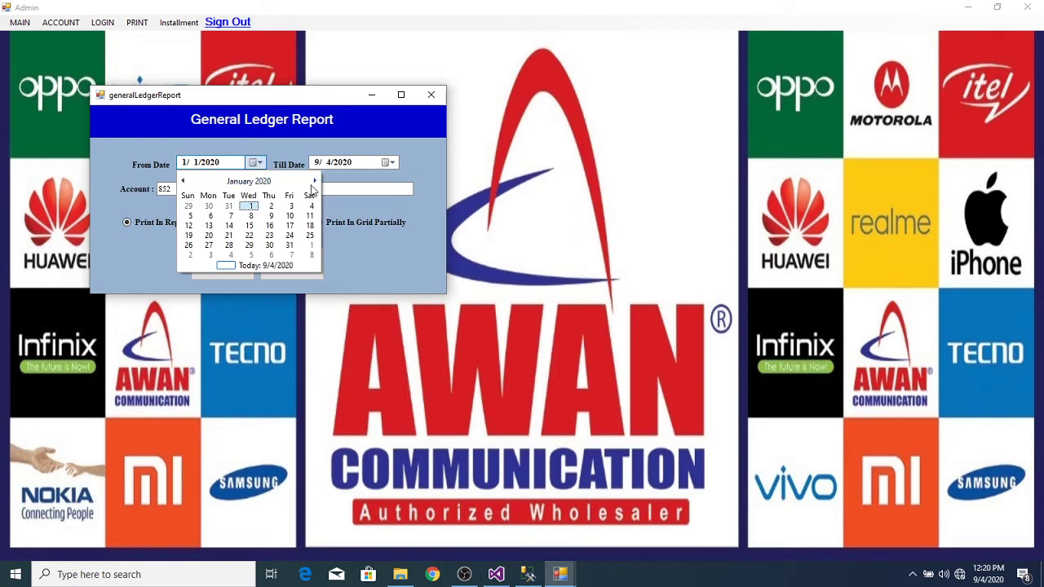
click(314, 180)
click(314, 180)
click(313, 181)
click(313, 181)
click(313, 181)
click(313, 181)
click(313, 181)
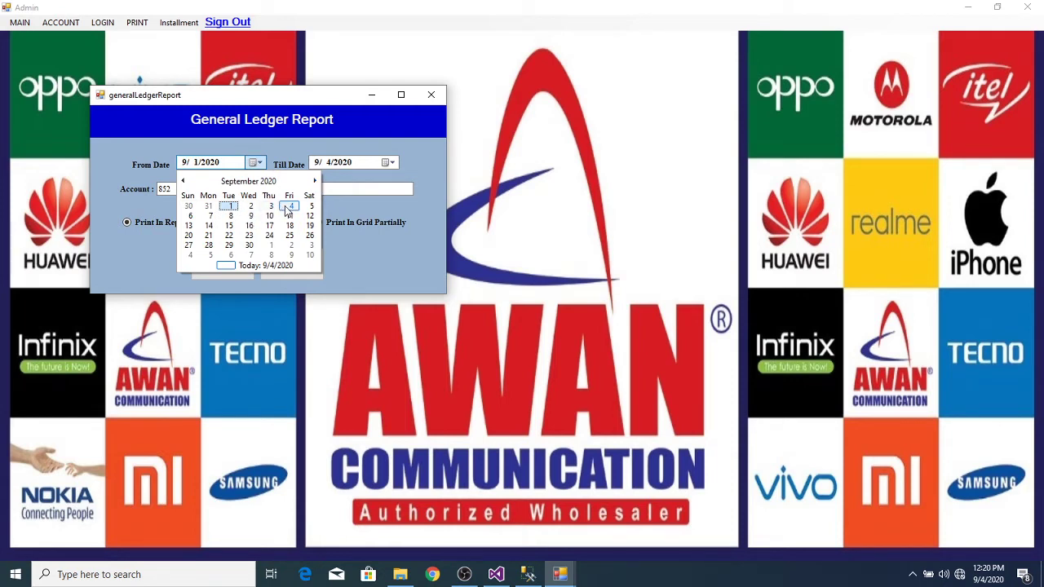
click(284, 205)
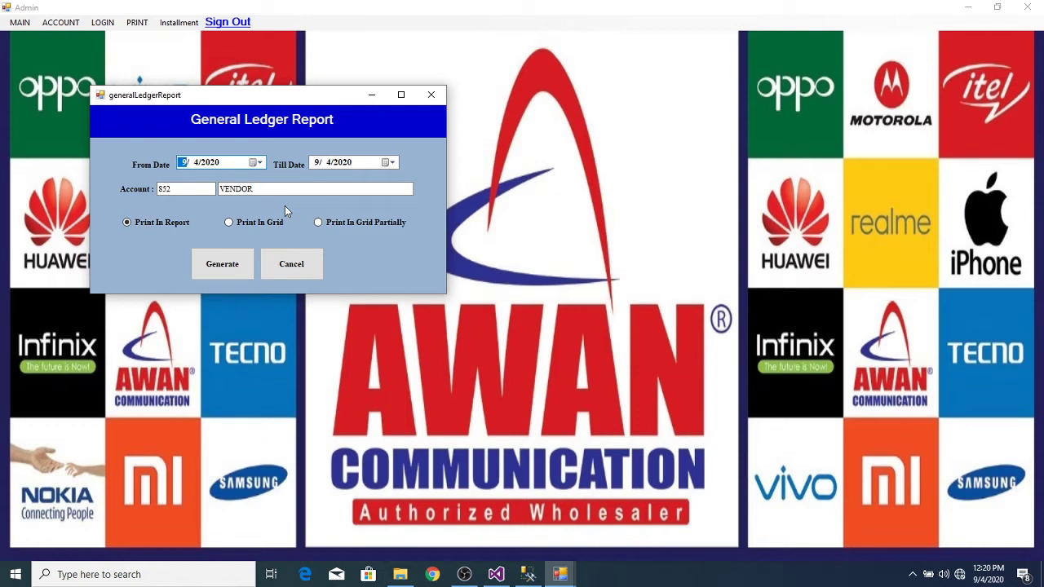
click(226, 268)
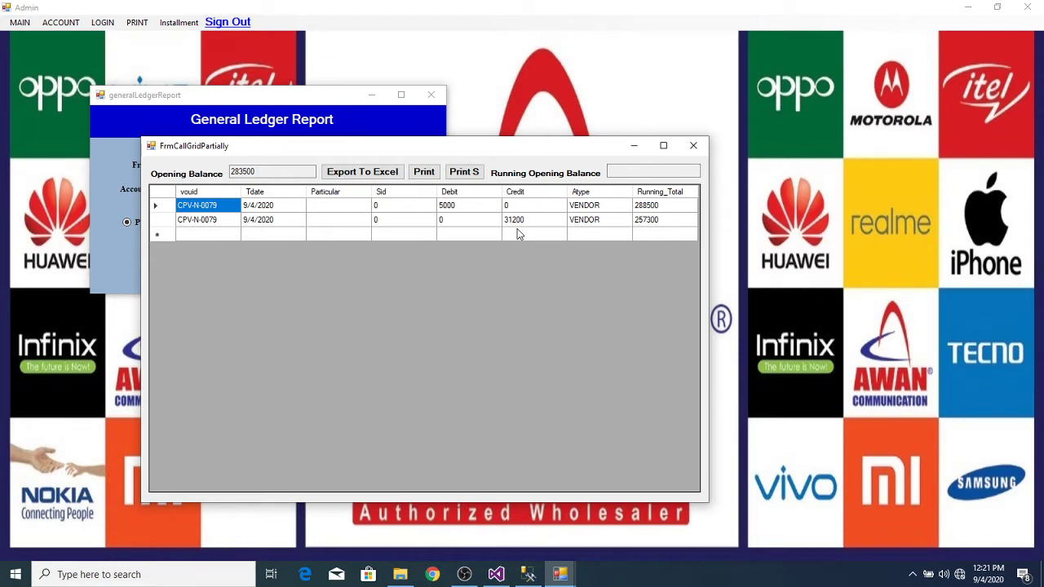
Step: Print the 9/4/2020 VENDOR statement (5,000 debit, 31,200 credit), then close it and the grid
click(268, 175)
click(434, 175)
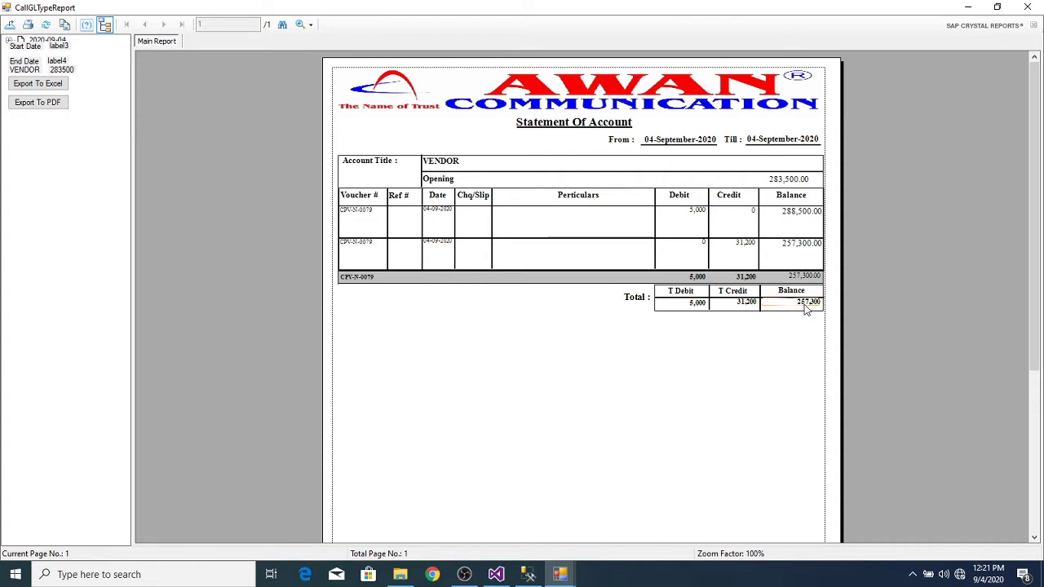
click(1027, 10)
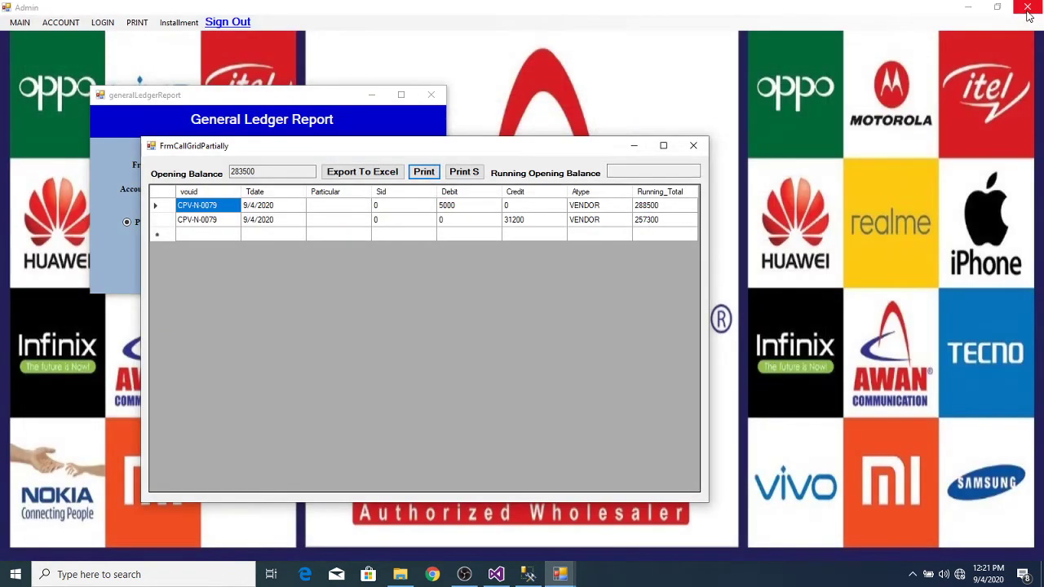
click(693, 146)
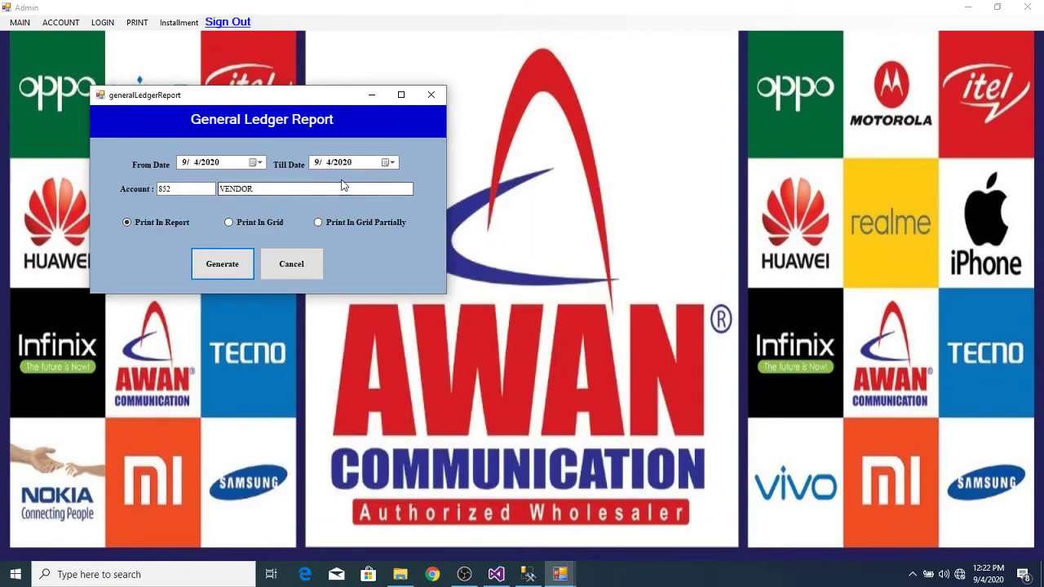
Step: Select the PETTY CASH account head and generate its 9/4/2020 ledger
double_click(341, 190)
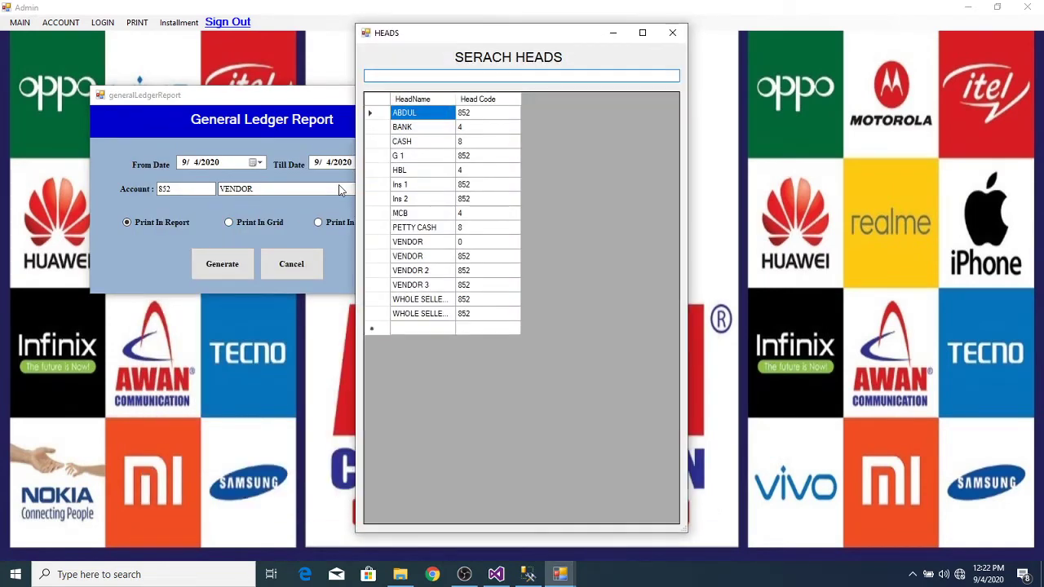
double_click(380, 230)
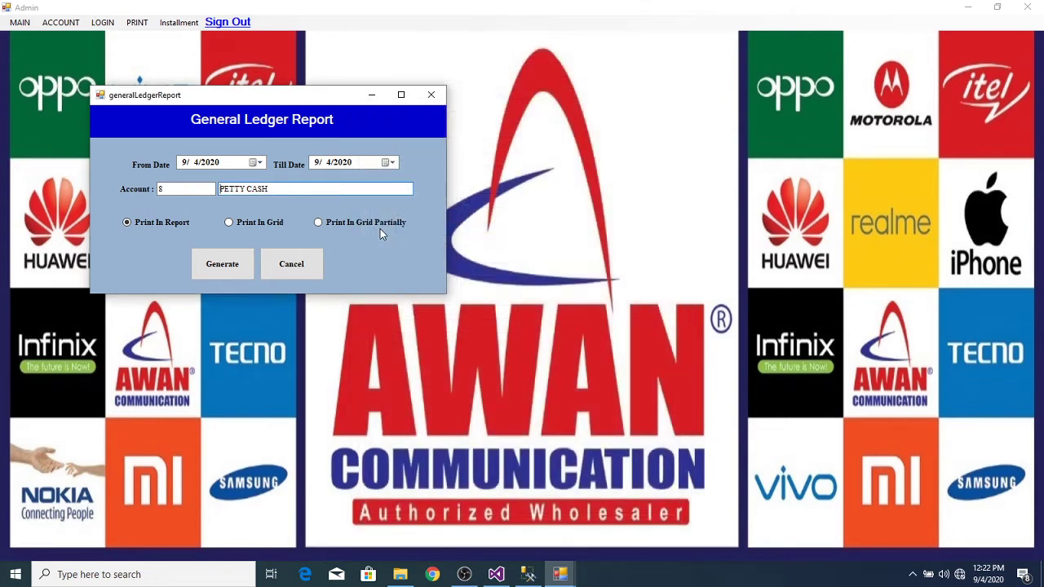
click(240, 263)
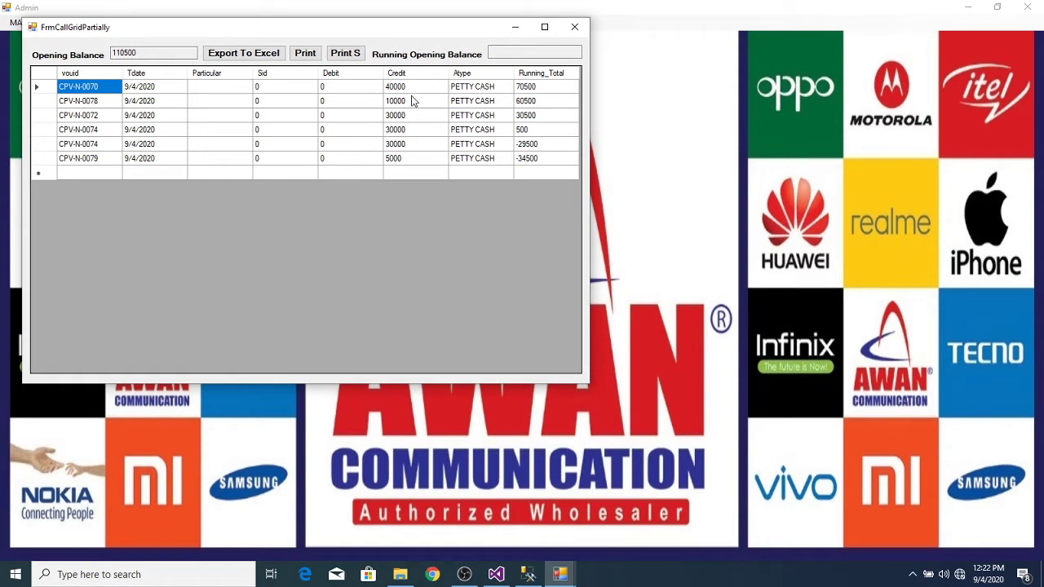
Step: Print the petty cash statement, then close it, the ledger grid and the General Ledger Report
click(309, 55)
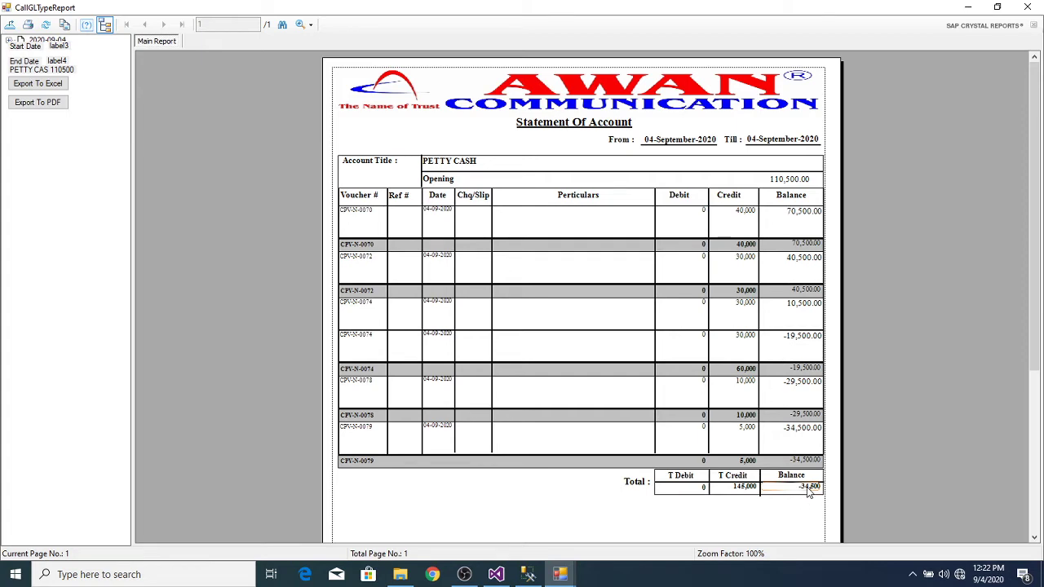
click(1026, 6)
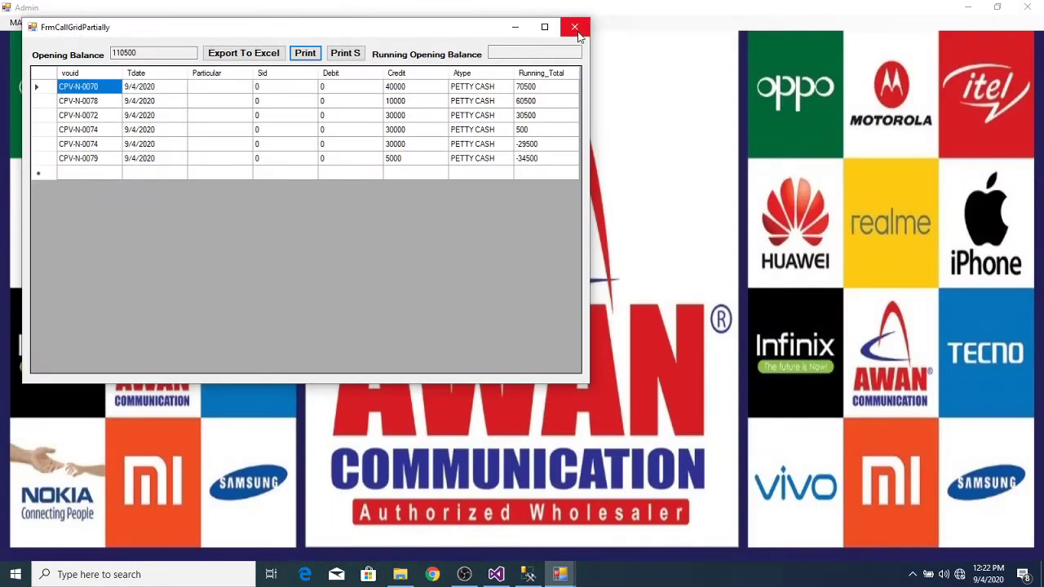
click(574, 26)
click(429, 96)
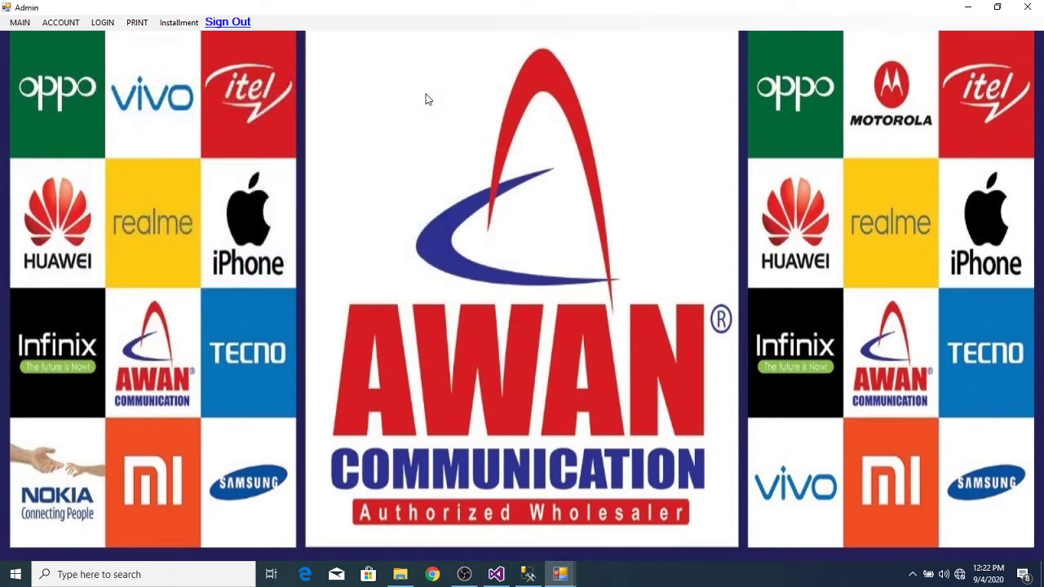
Step: Open the Inventory sale screen from MAIN and refresh it to list the NOKIA X5 and SAMSUNG C5 stock
click(22, 27)
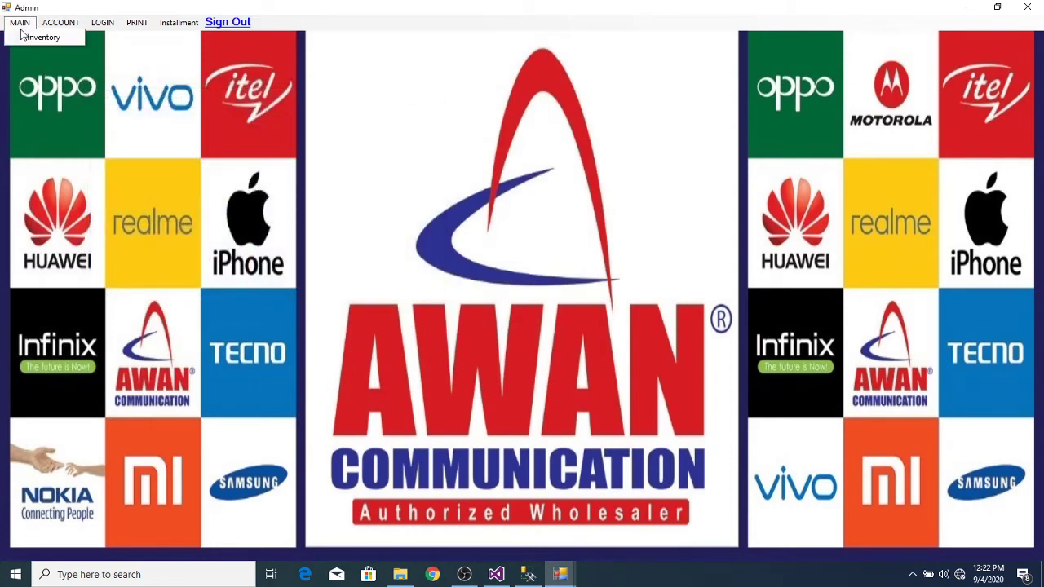
click(29, 35)
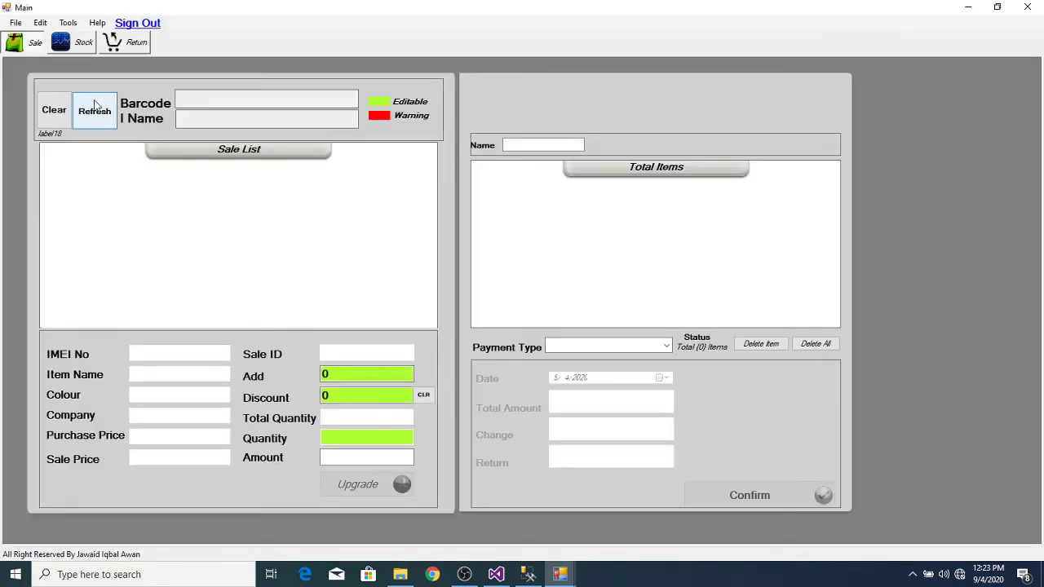
click(95, 109)
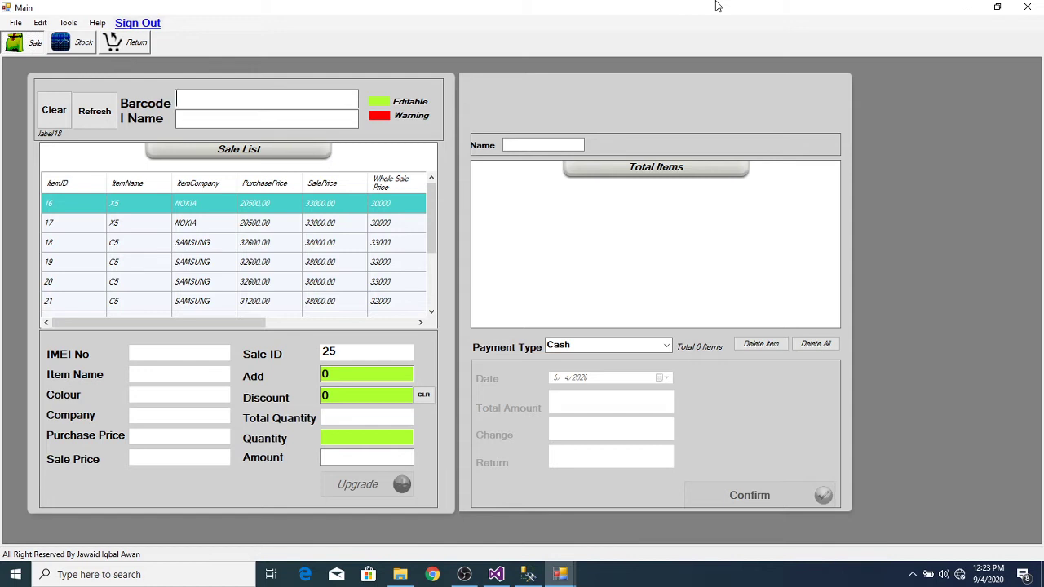
text(865965045661053)
key(Return)
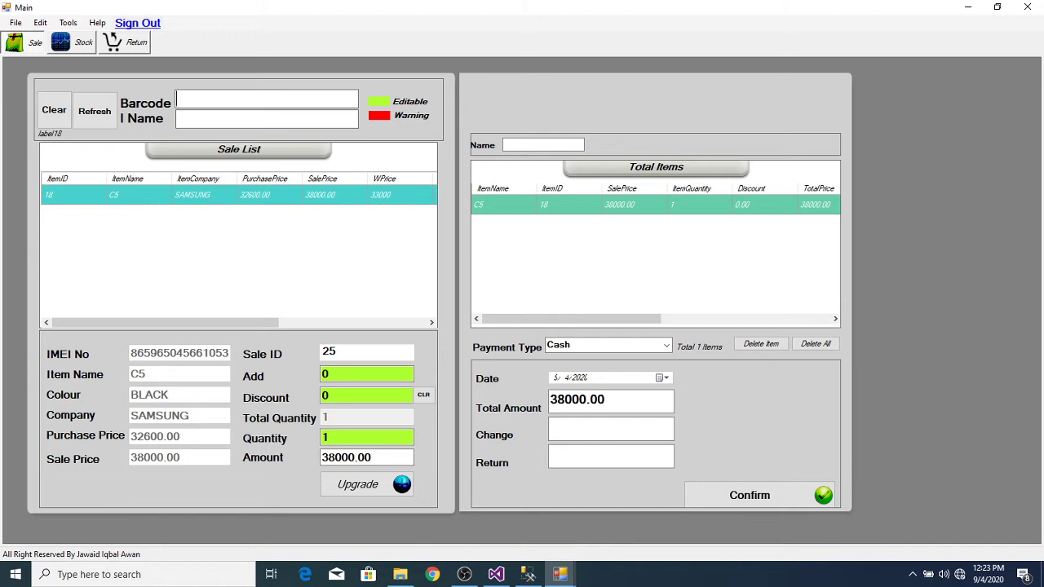
text(8634250404704)
key(Return)
text(865965044071411)
key(Return)
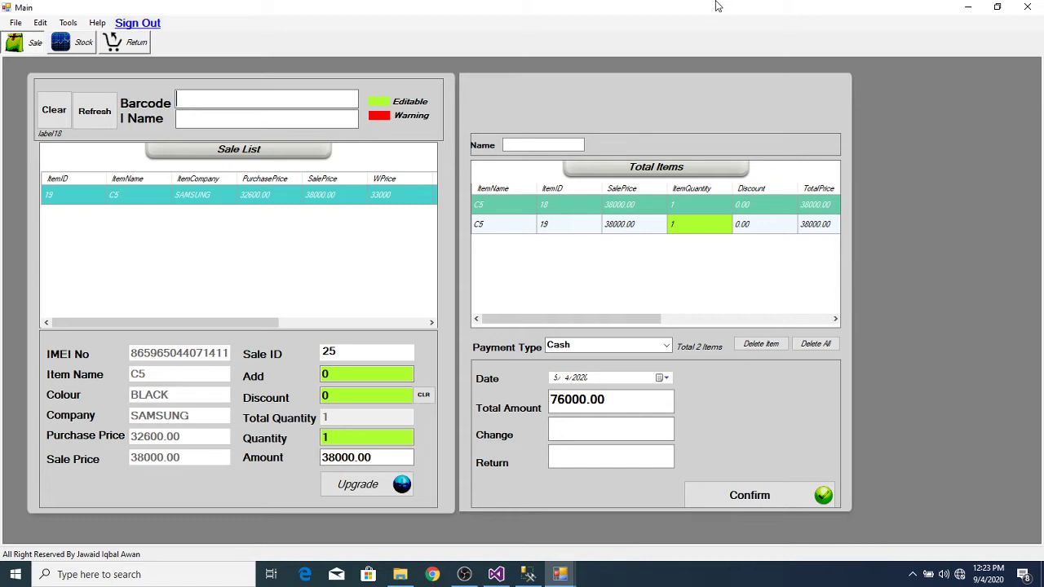
text(865965045661632)
key(Return)
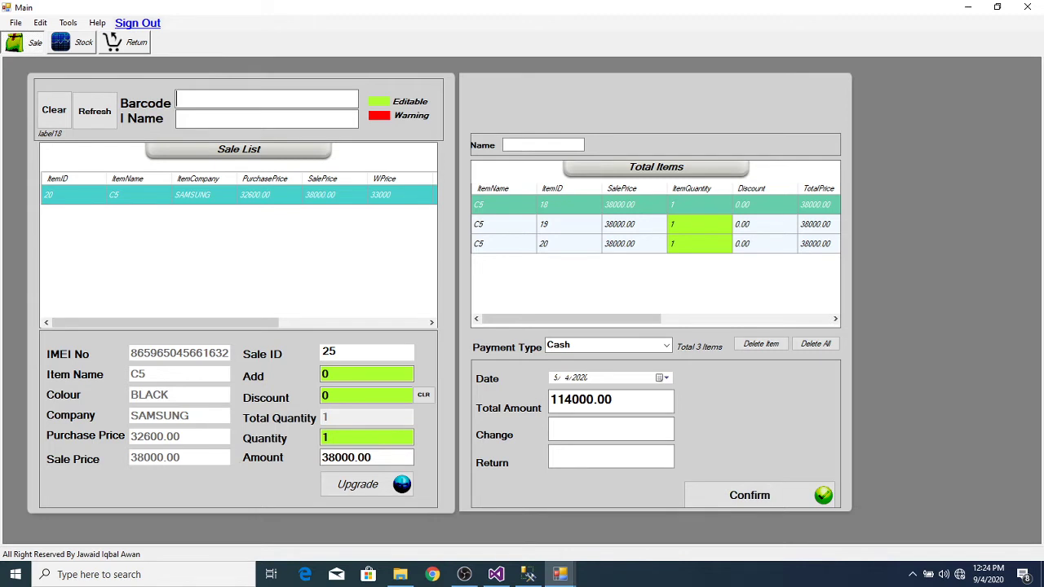
Step: Submit the partial barcode 867, then filter the Sale List by item name 'x'
text(867)
key(Return)
click(298, 124)
text(x)
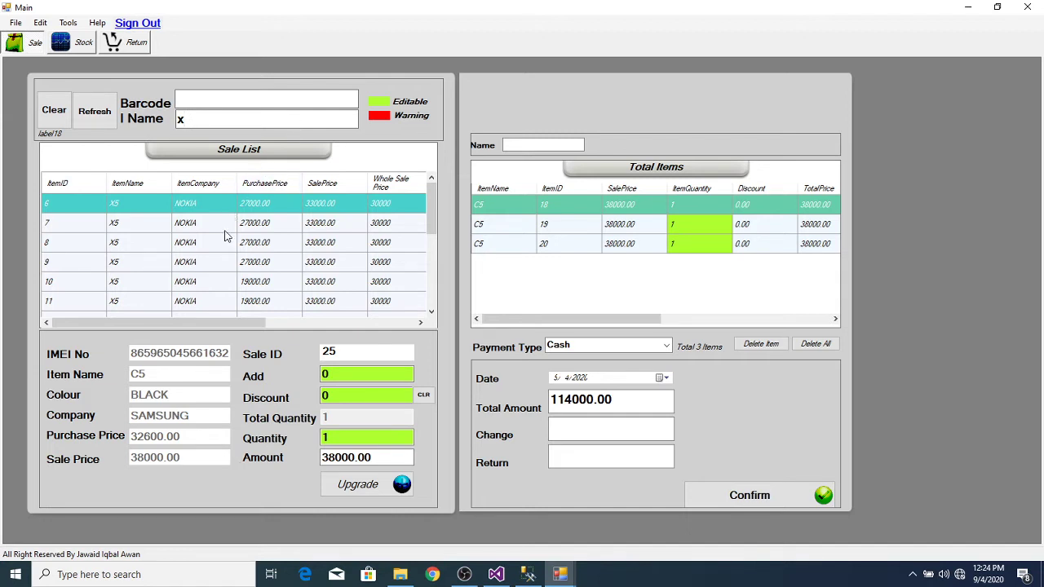
Step: Filter by 'x5' and try adding X5 items 7 and 8, dismissing each Already Saled warning
text(5)
click(215, 231)
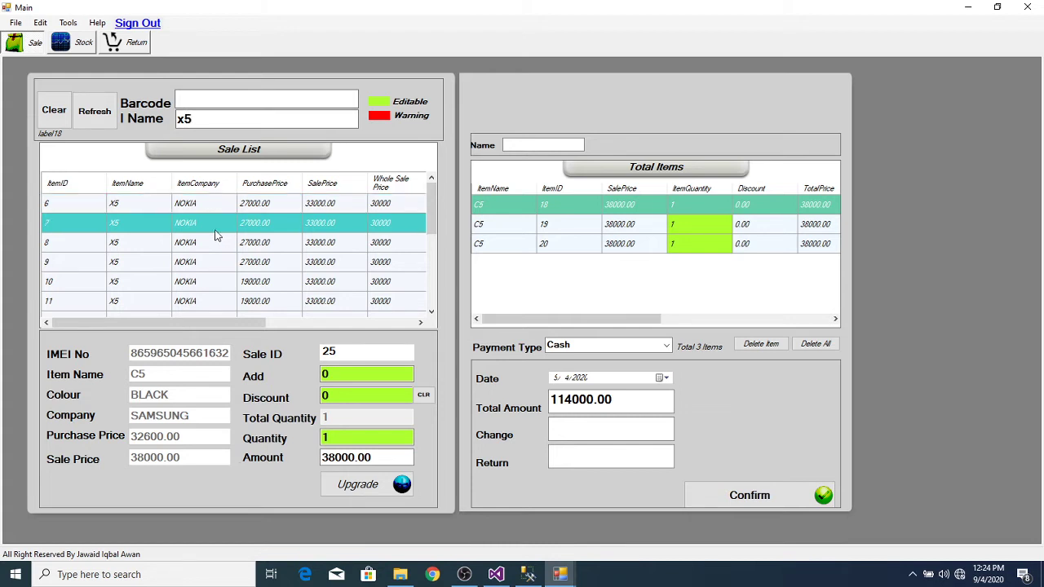
double_click(216, 235)
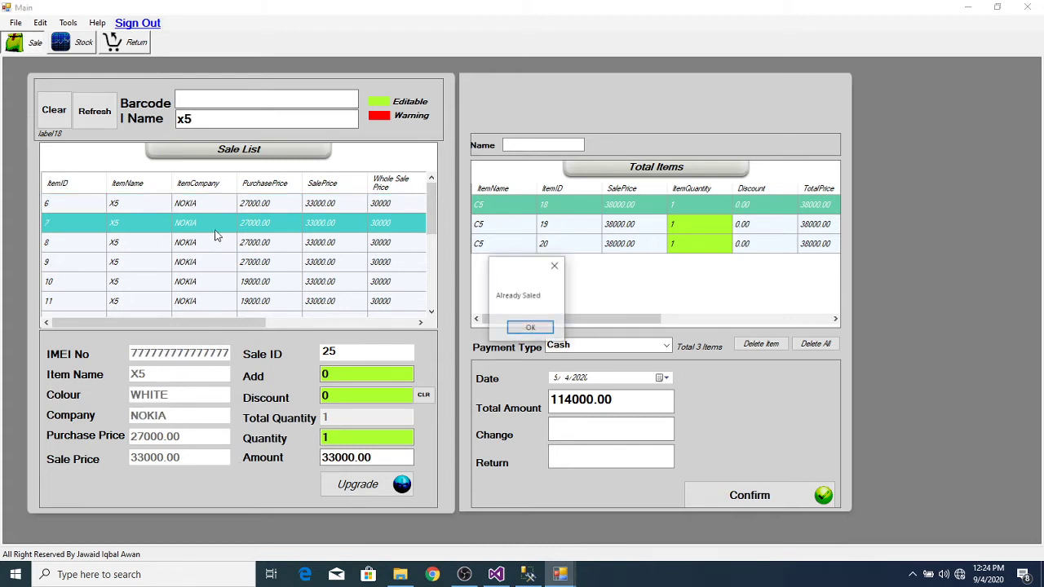
click(530, 329)
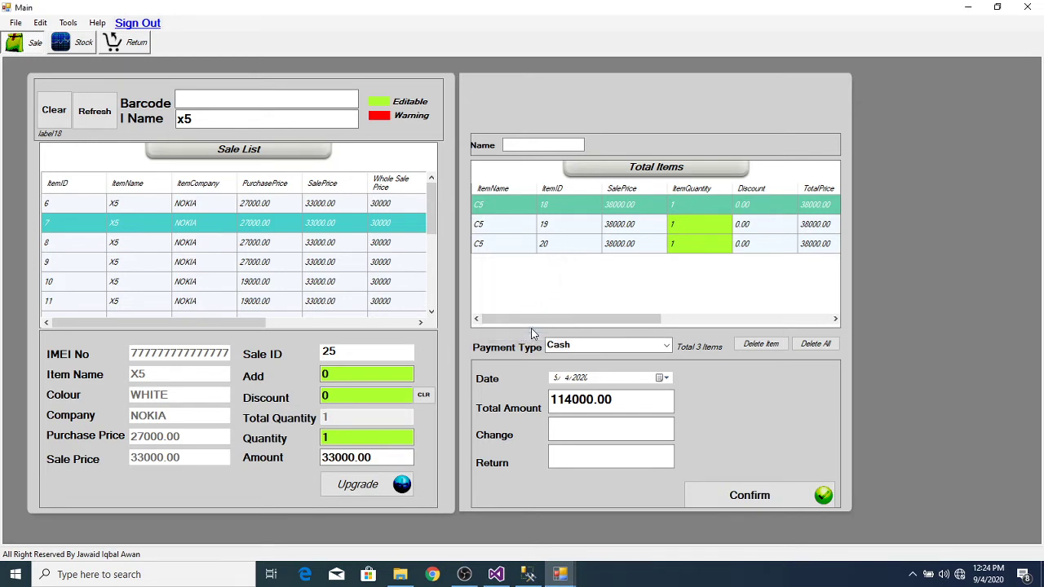
click(285, 251)
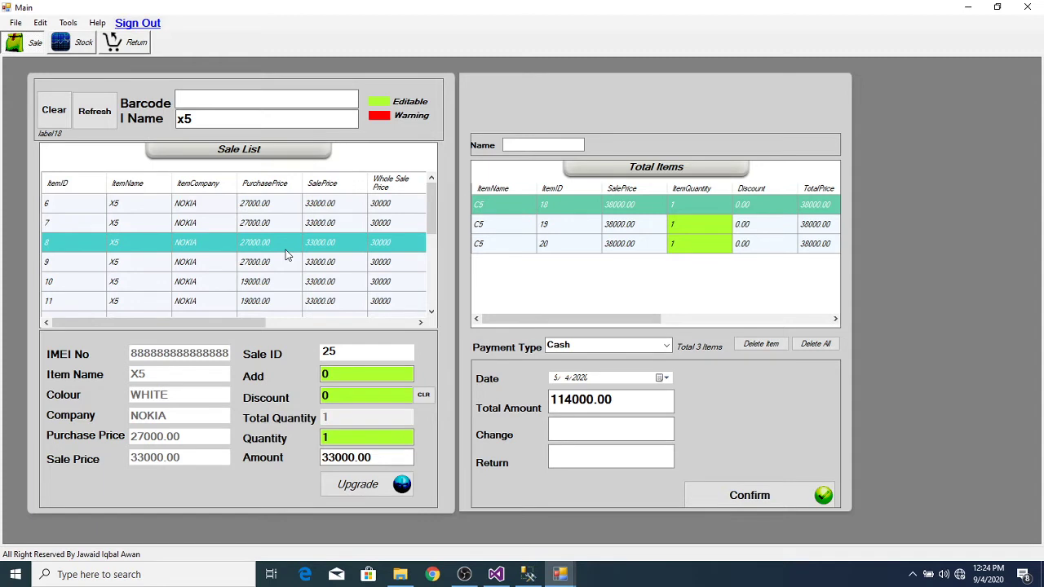
double_click(285, 256)
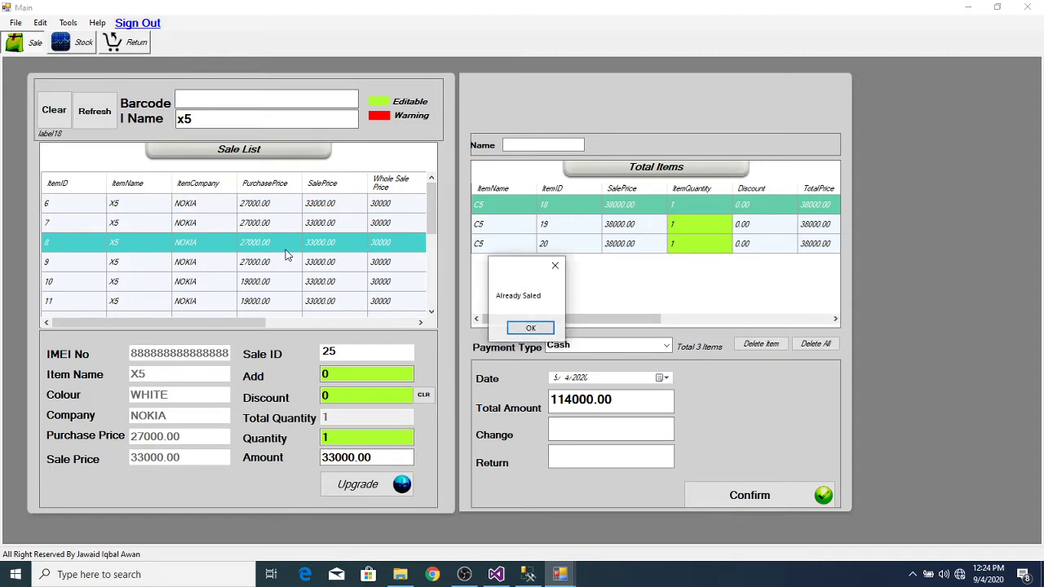
click(531, 328)
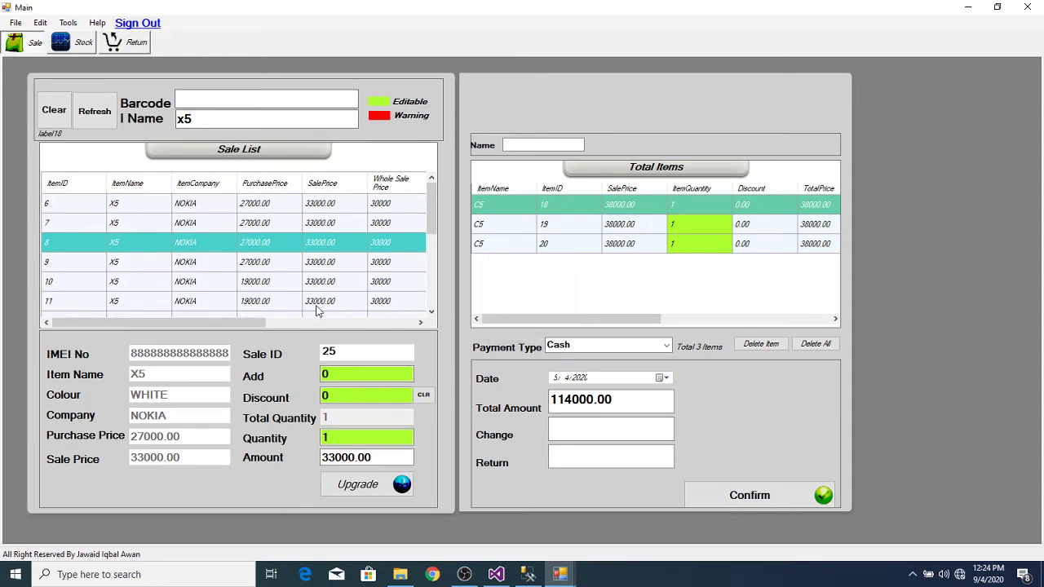
Step: Try already-sold item 11, then add unsold NOKIA X5 item 26 at 33000 to the cart
click(318, 303)
double_click(318, 310)
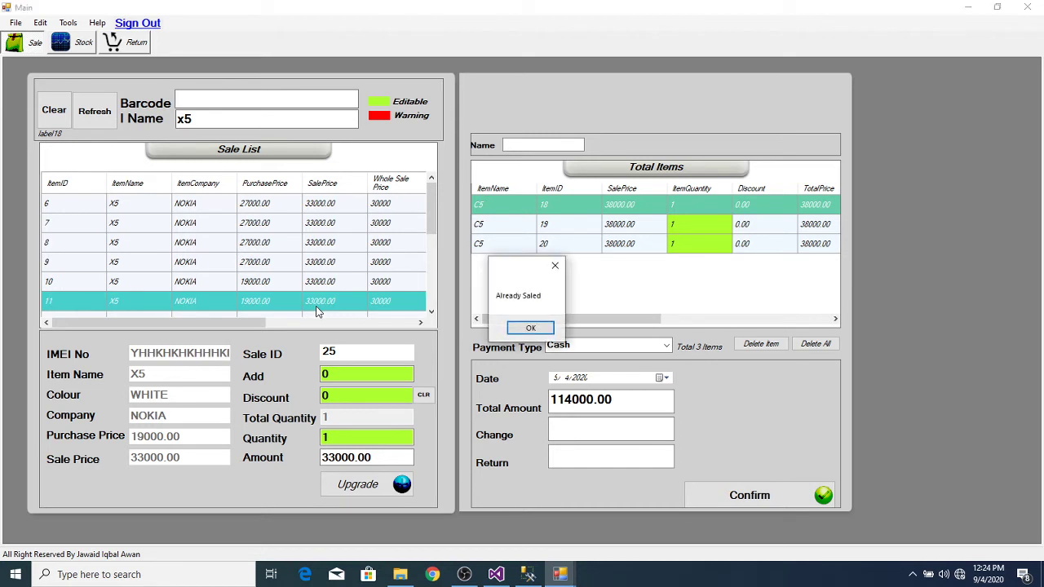
click(529, 328)
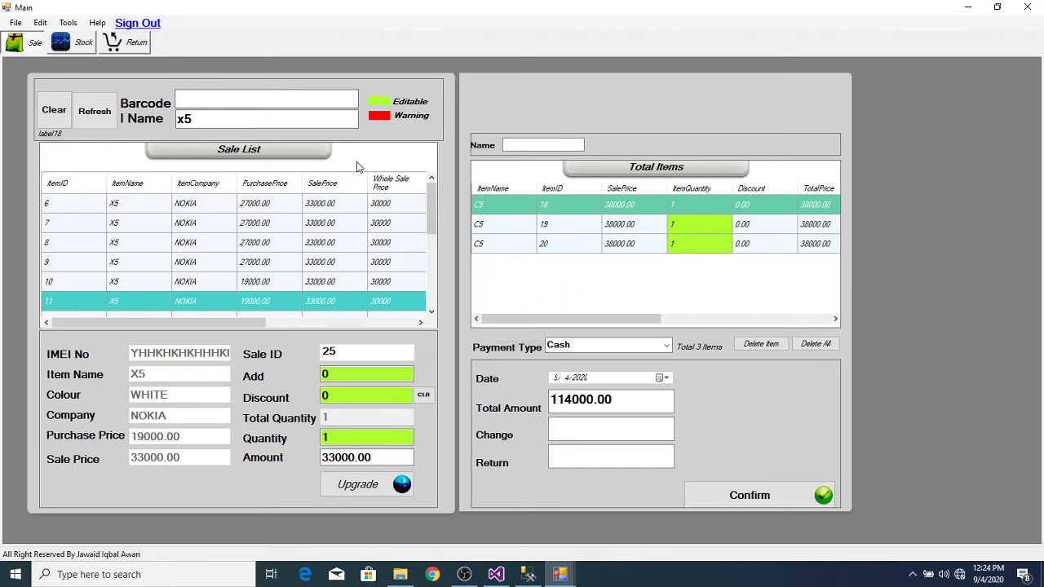
drag(433, 208, 433, 278)
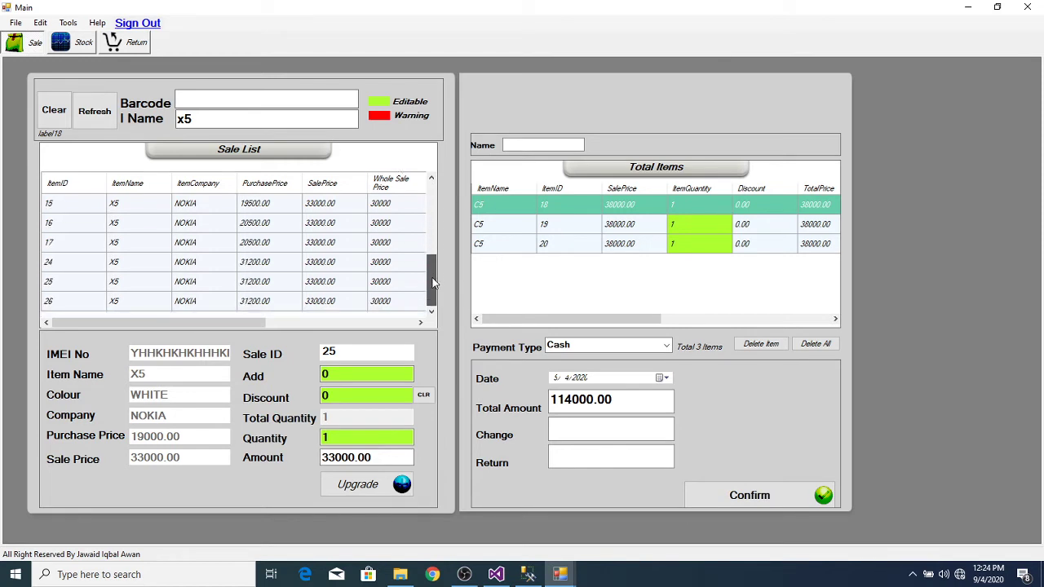
double_click(359, 301)
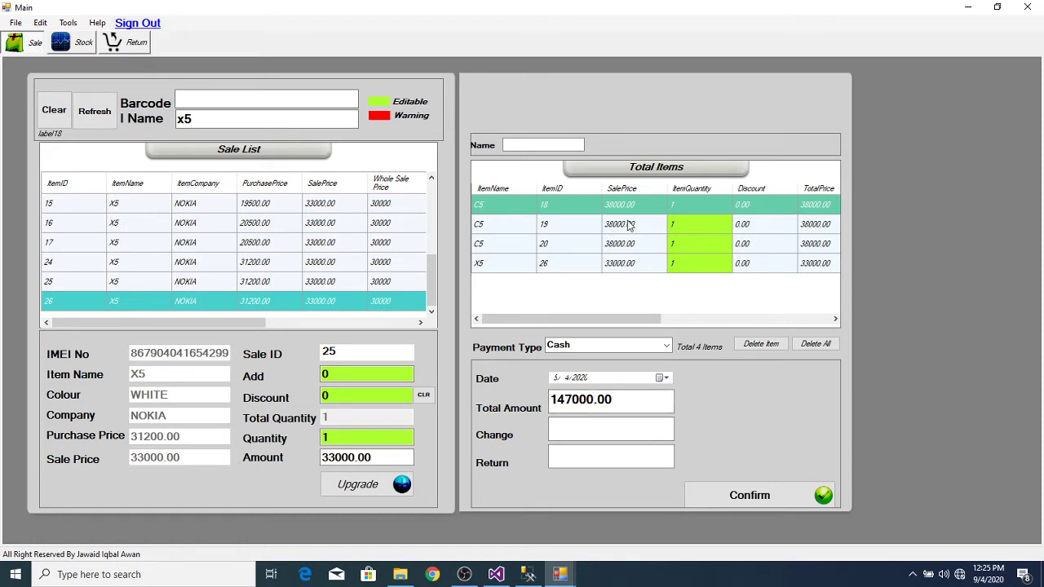
Step: Delete cart items 20, 19 and 8 one at a time from Total Items
click(538, 247)
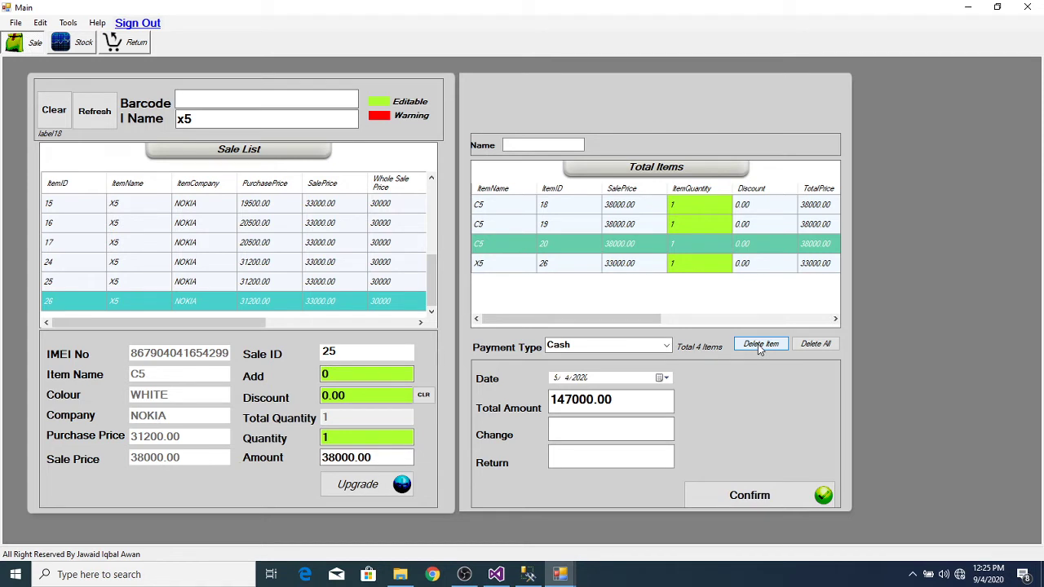
click(758, 344)
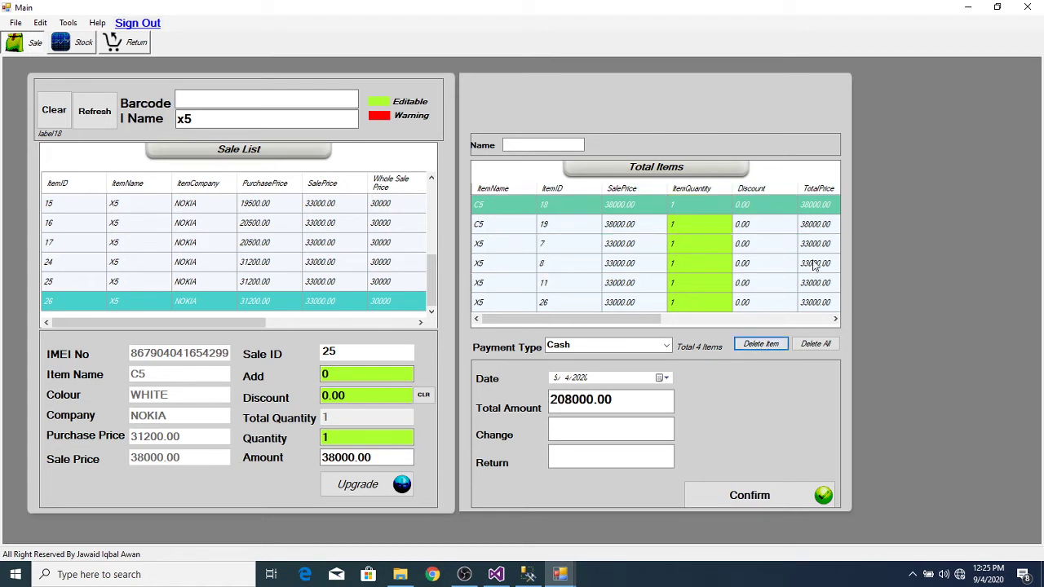
click(613, 227)
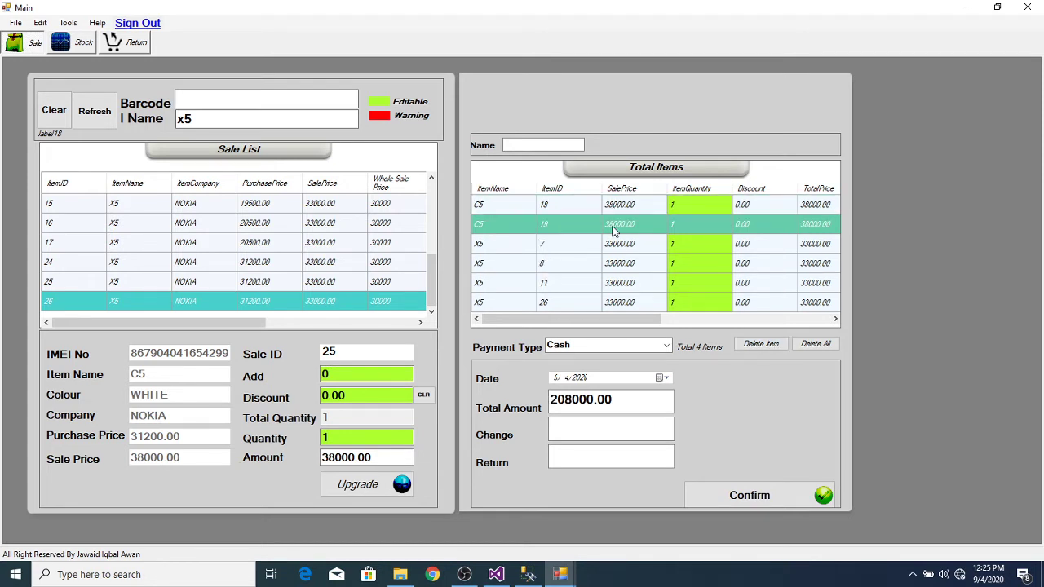
click(760, 344)
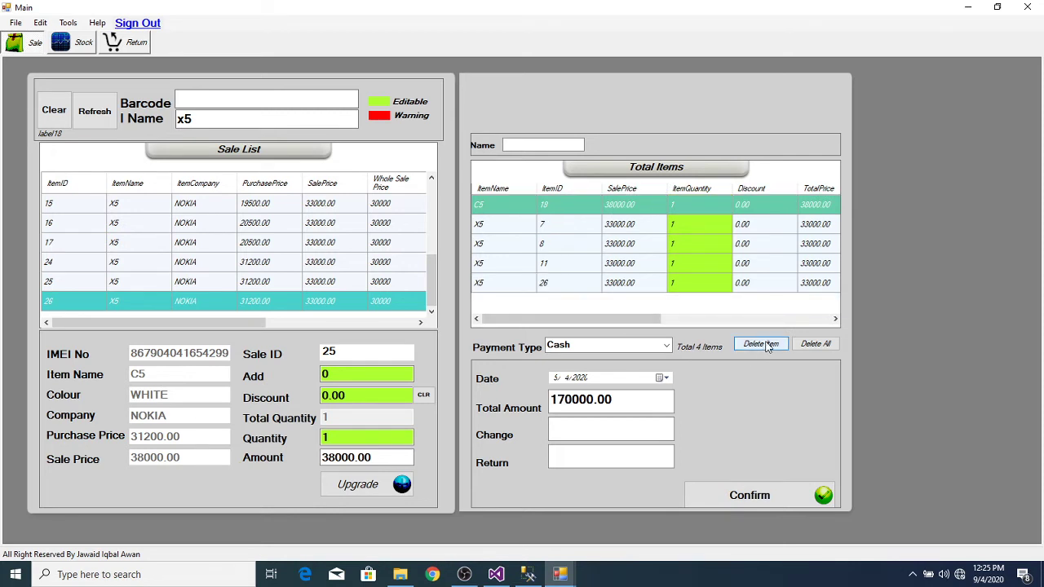
click(592, 242)
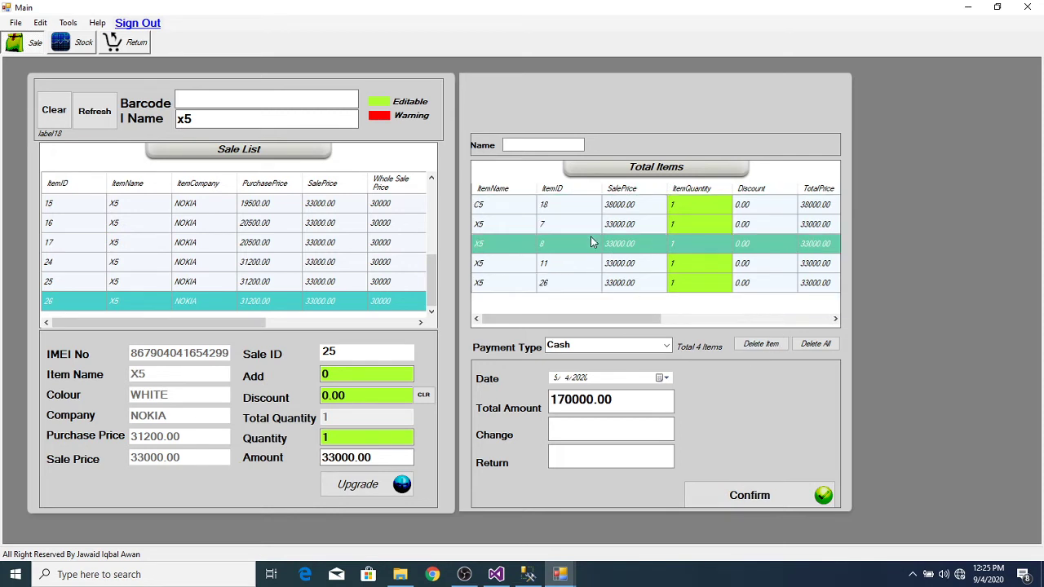
click(759, 345)
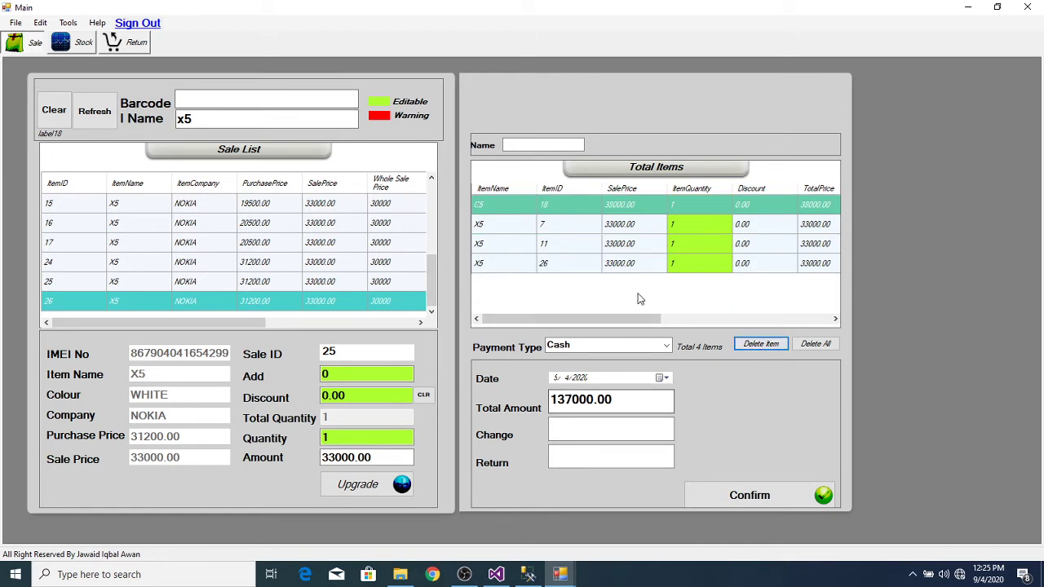
Step: Delete item 11, then empty the whole cart with Delete All, confirming Yes
click(585, 249)
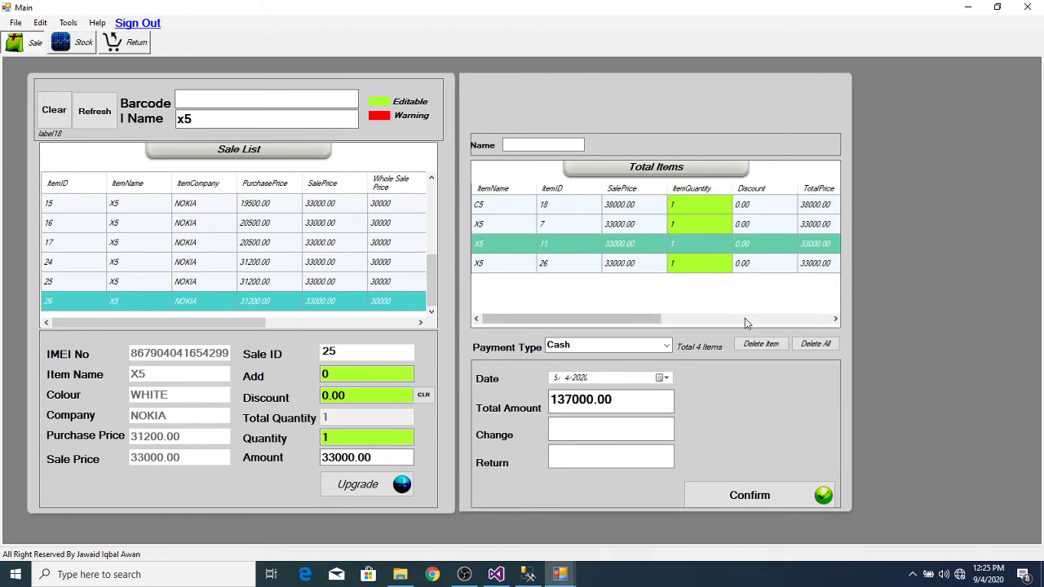
click(756, 344)
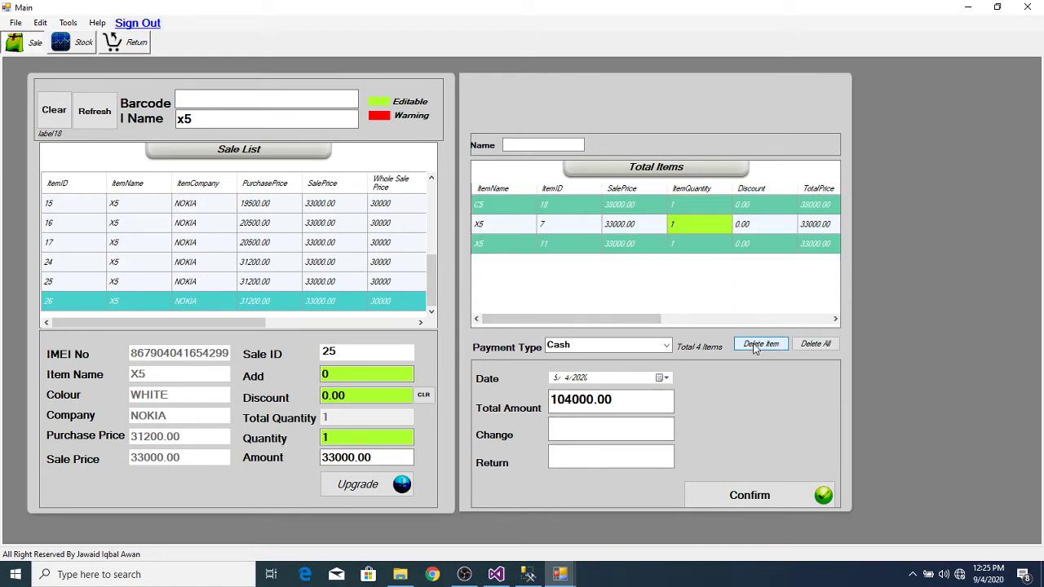
click(825, 344)
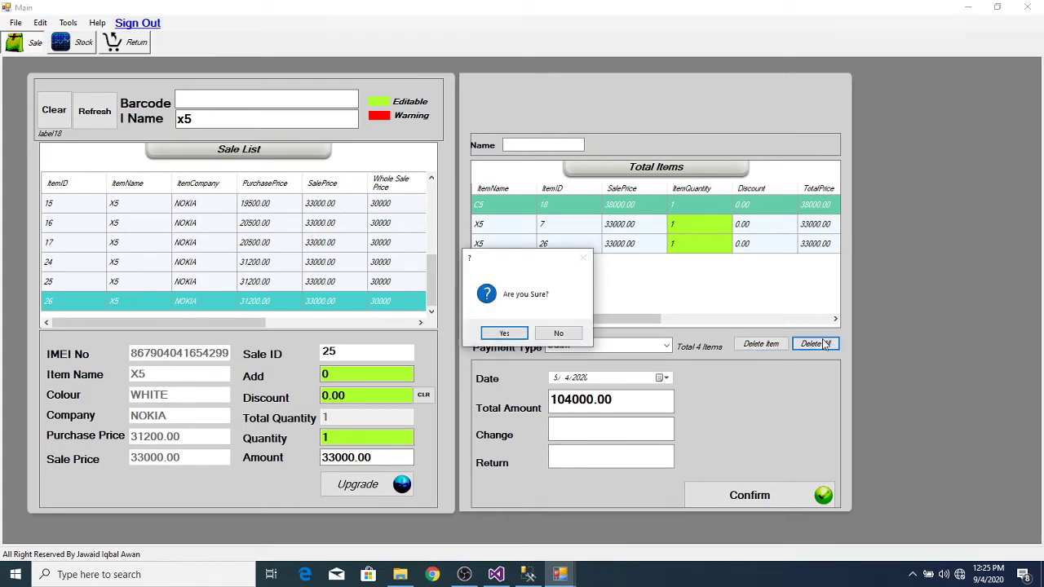
click(504, 334)
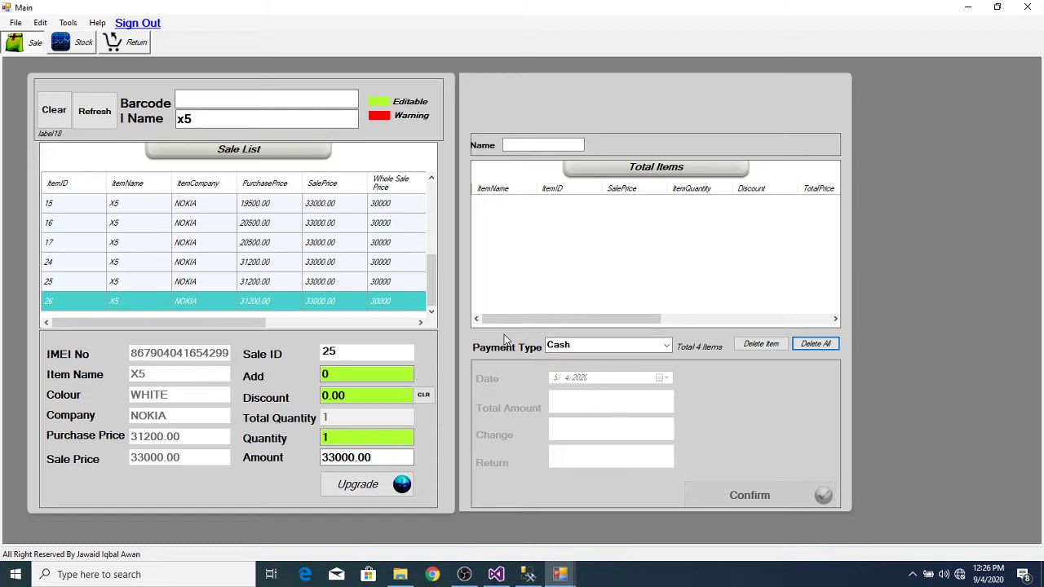
click(232, 100)
text(865965045661053)
key(Return)
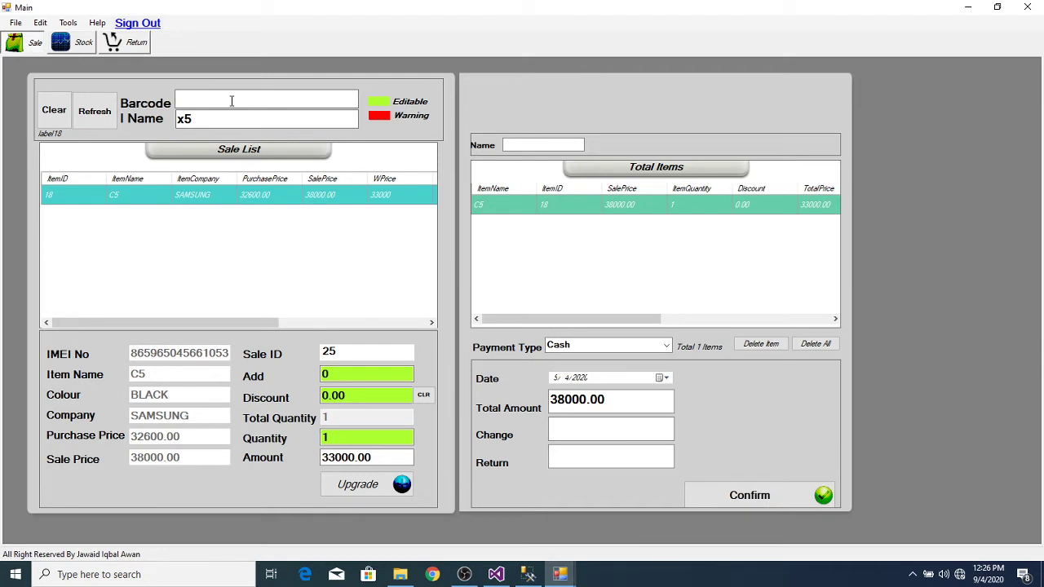
text(865965044071411)
key(Return)
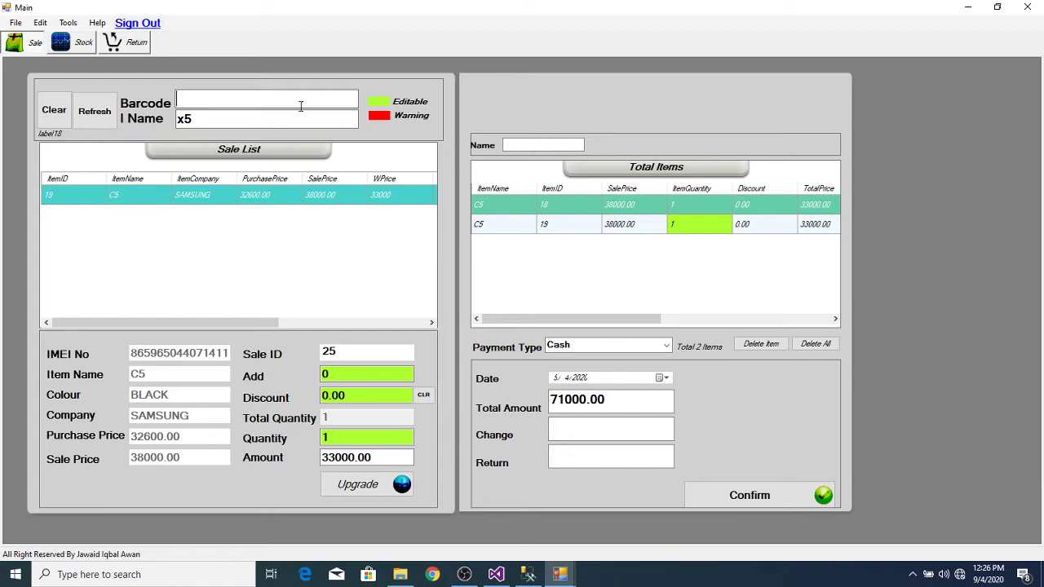
click(609, 430)
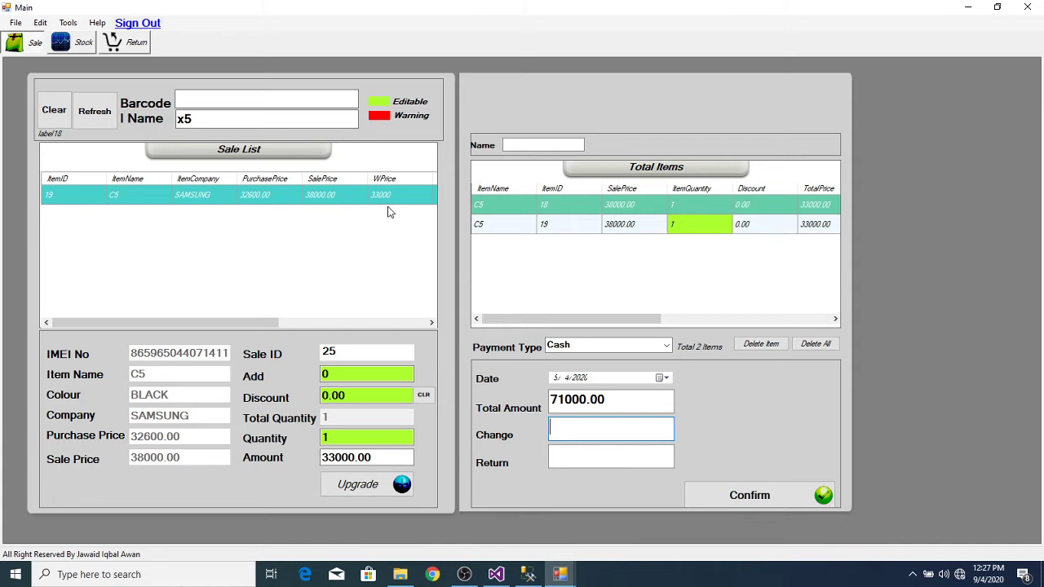
Step: Select the C5 item with ItemID 19 in the sale's Total Items list
click(529, 205)
click(525, 224)
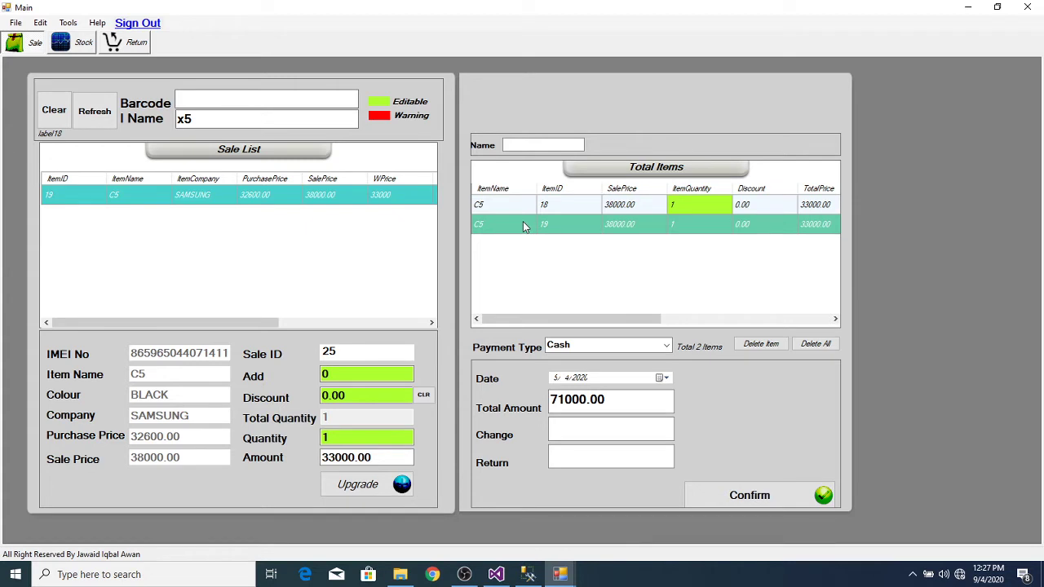
drag(604, 318, 669, 315)
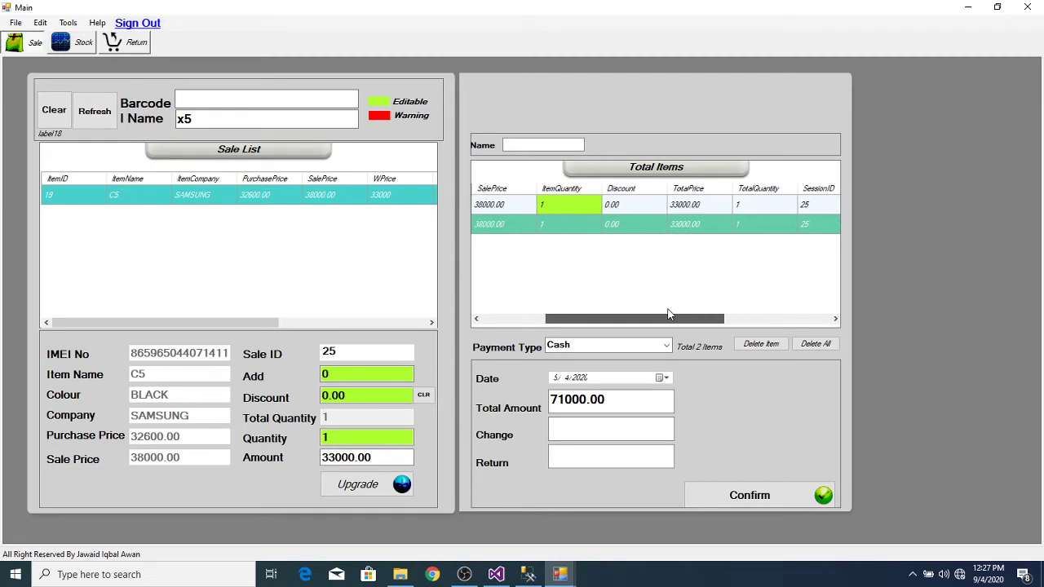
drag(669, 314, 568, 317)
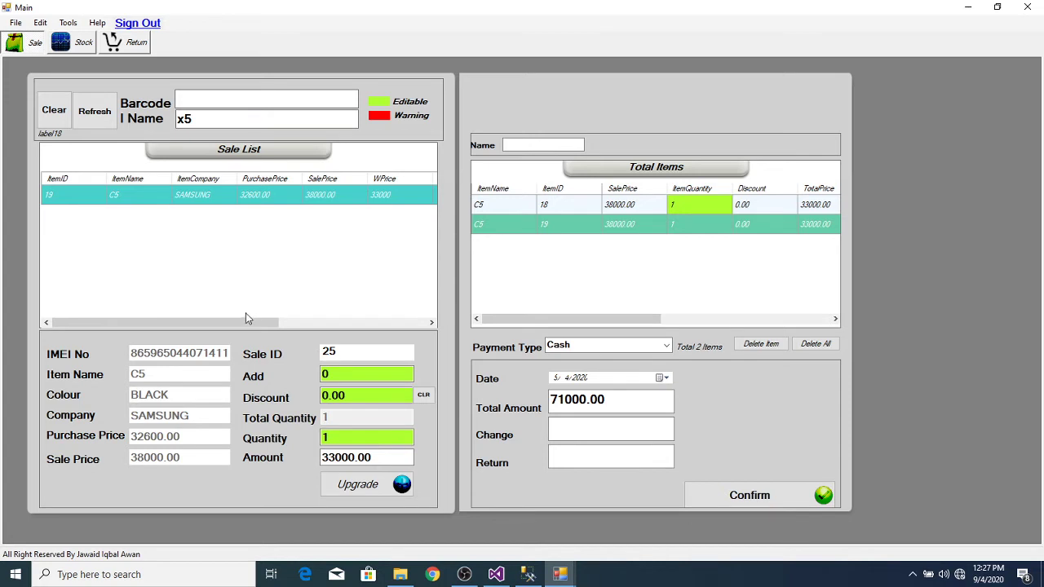
drag(246, 318, 195, 323)
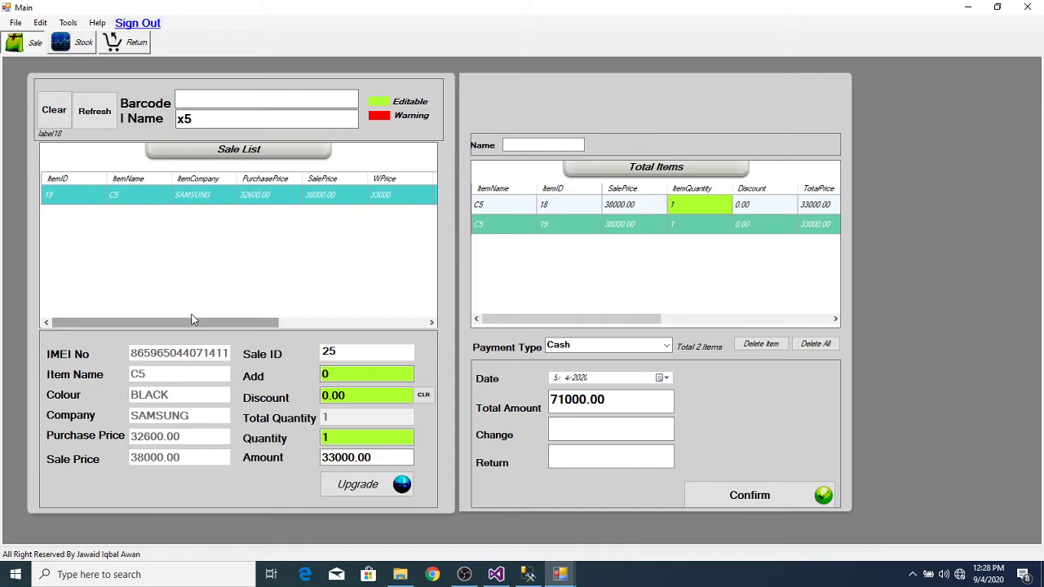
click(198, 99)
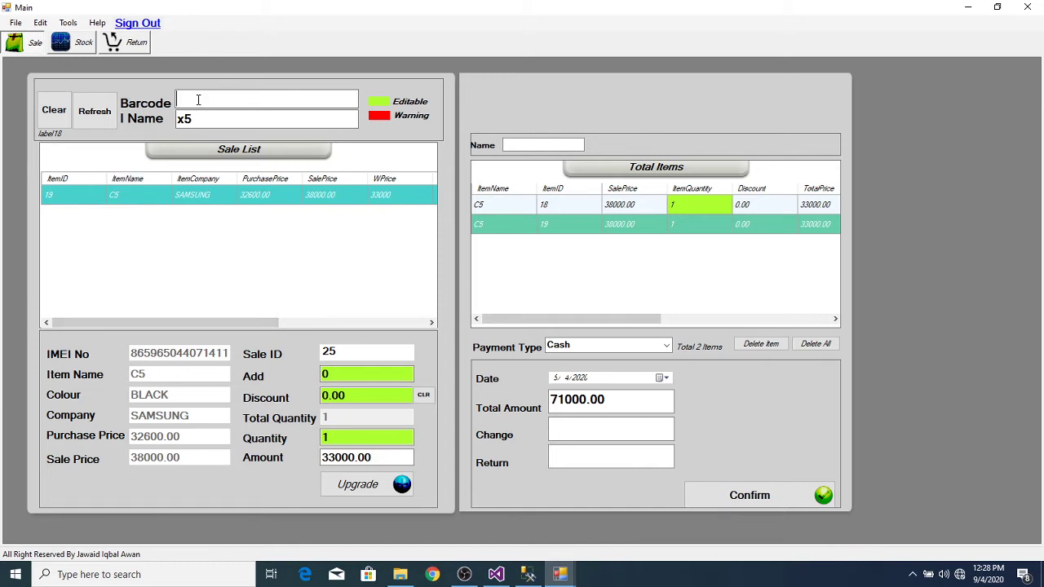
text(865965045661632)
key(Return)
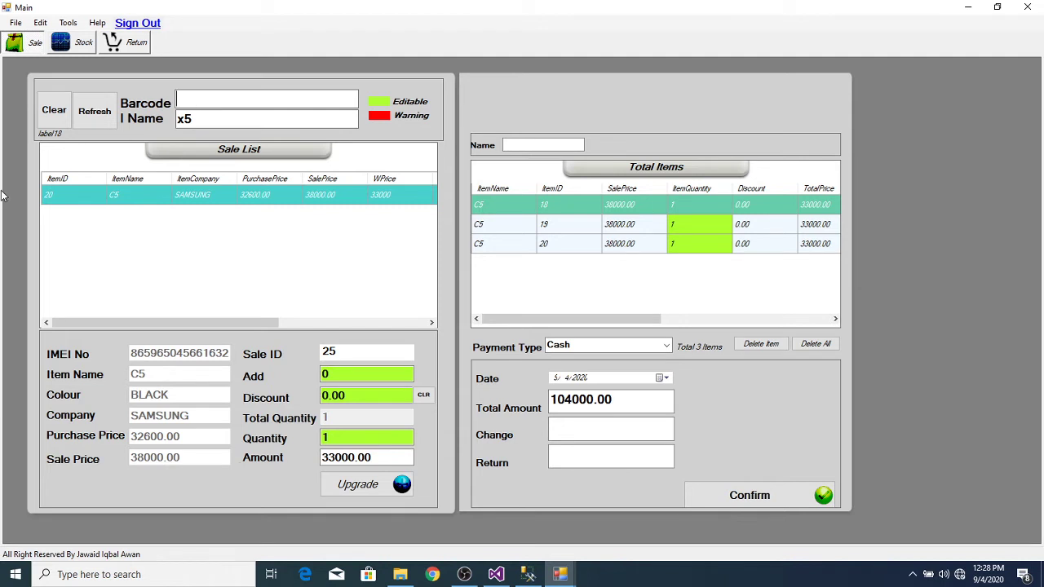
click(106, 574)
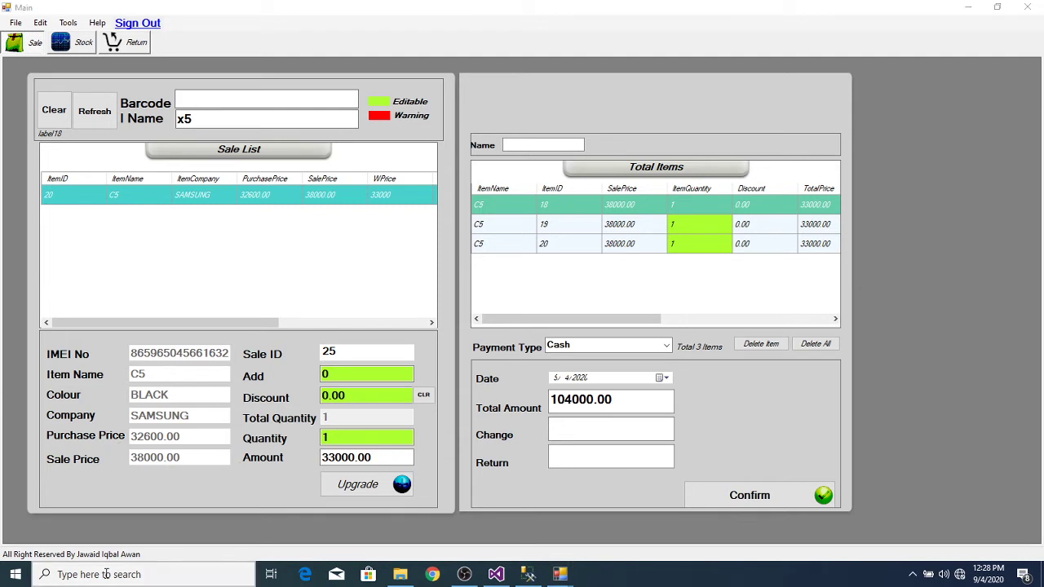
text(c)
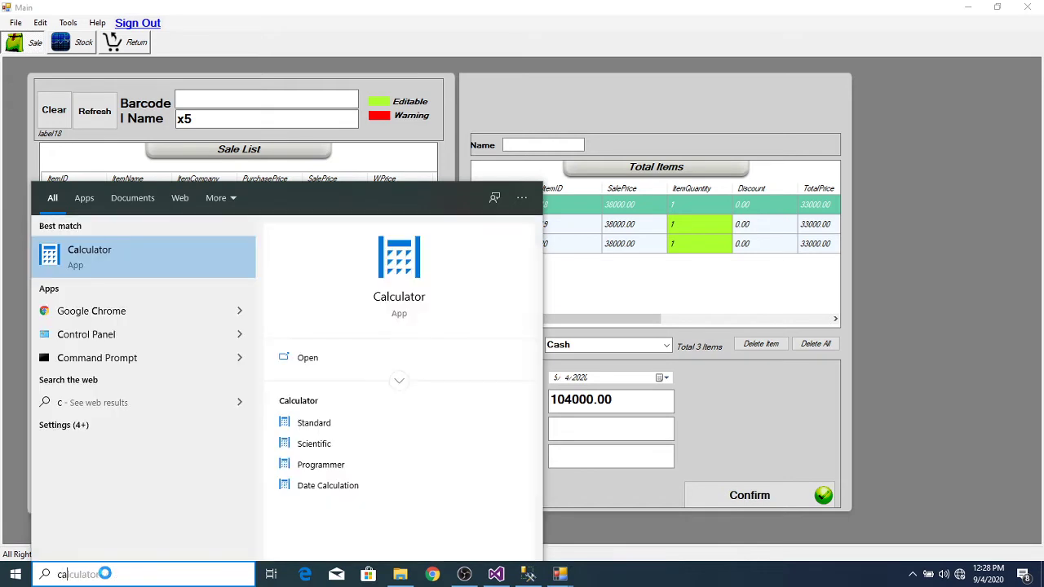
text(a)
click(204, 261)
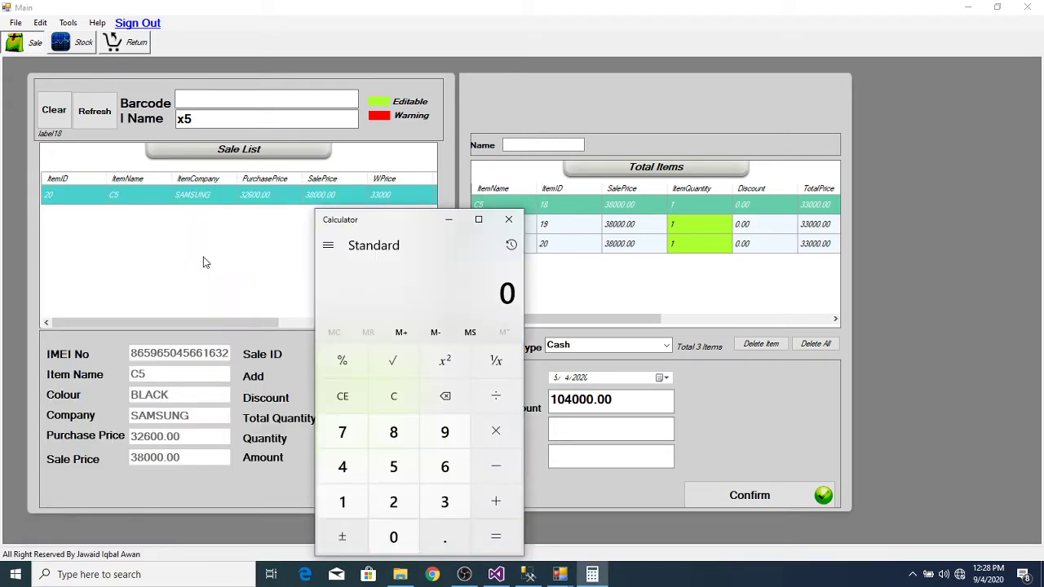
text(38000)
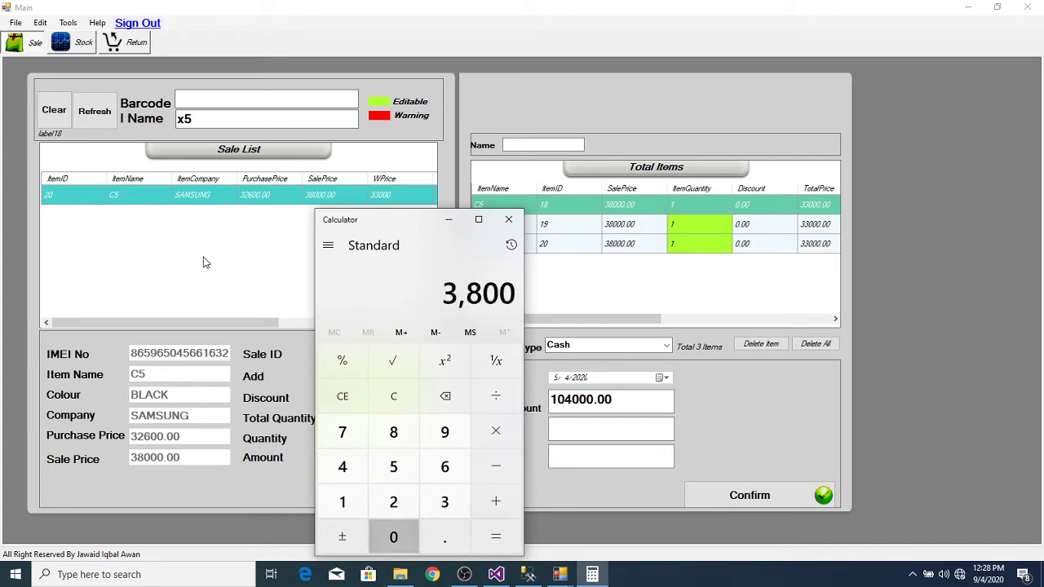
text(*3=)
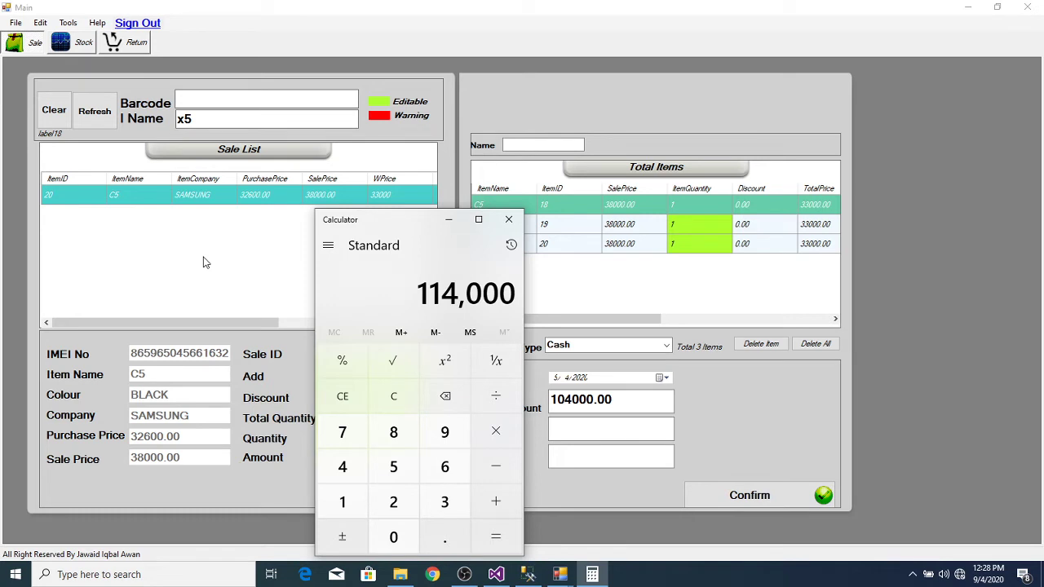
click(508, 220)
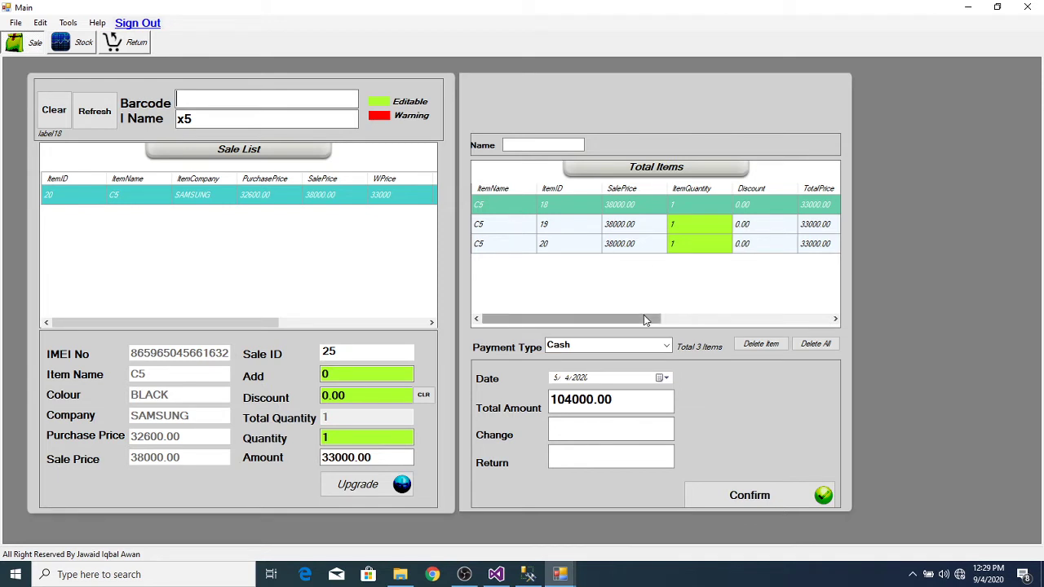
drag(644, 318, 702, 323)
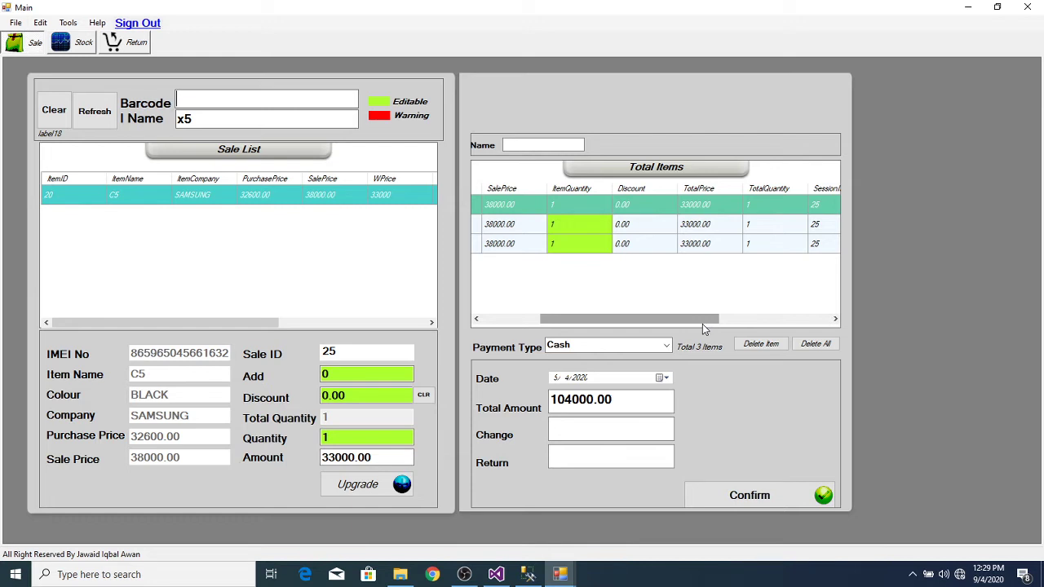
drag(701, 324, 490, 318)
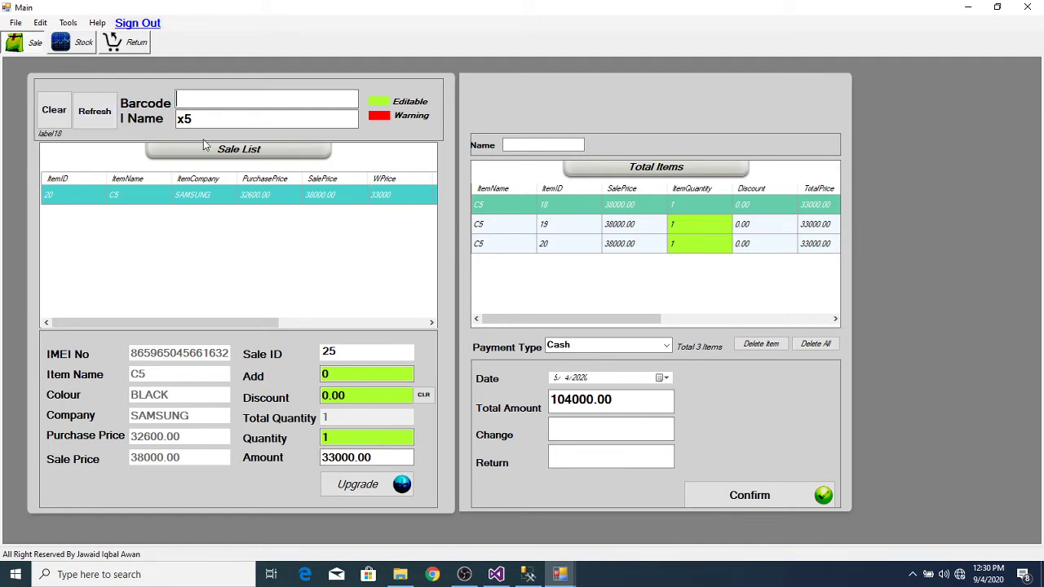
Step: Clear the x5 name filter and look through the details of the listed stock items
click(221, 117)
key(BackSpace)
key(BackSpace)
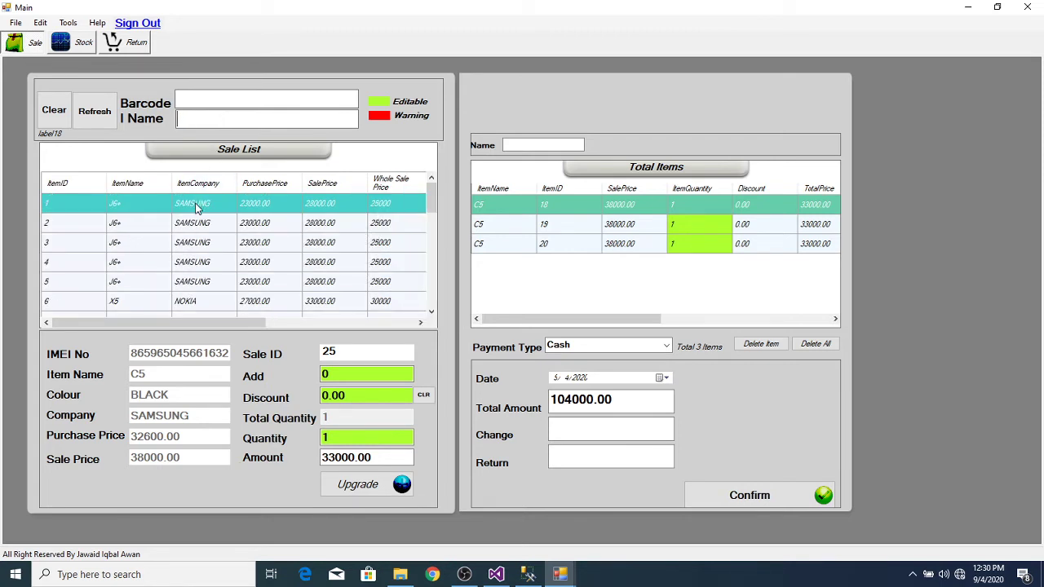
click(196, 208)
click(193, 226)
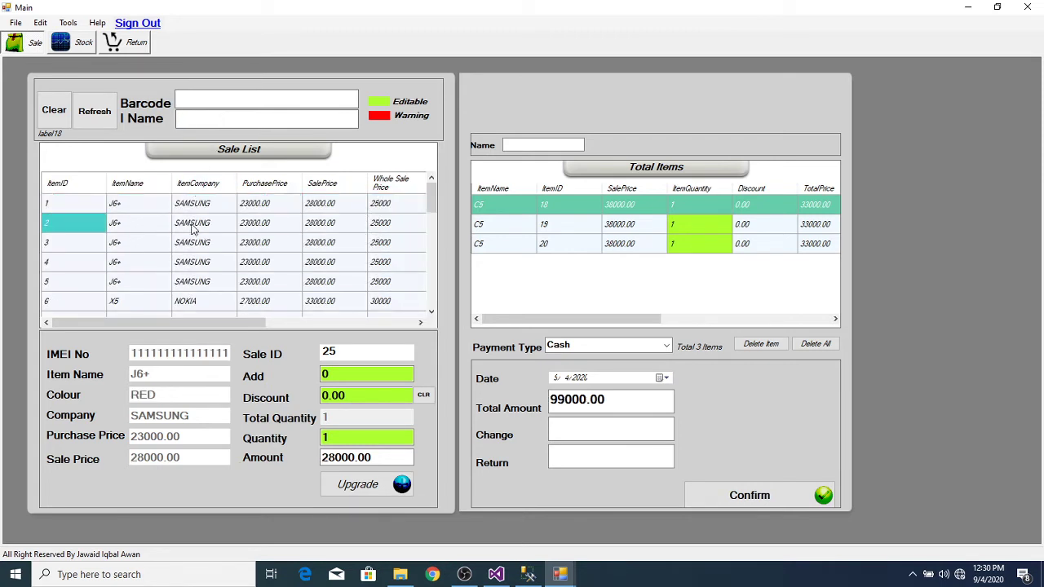
click(191, 245)
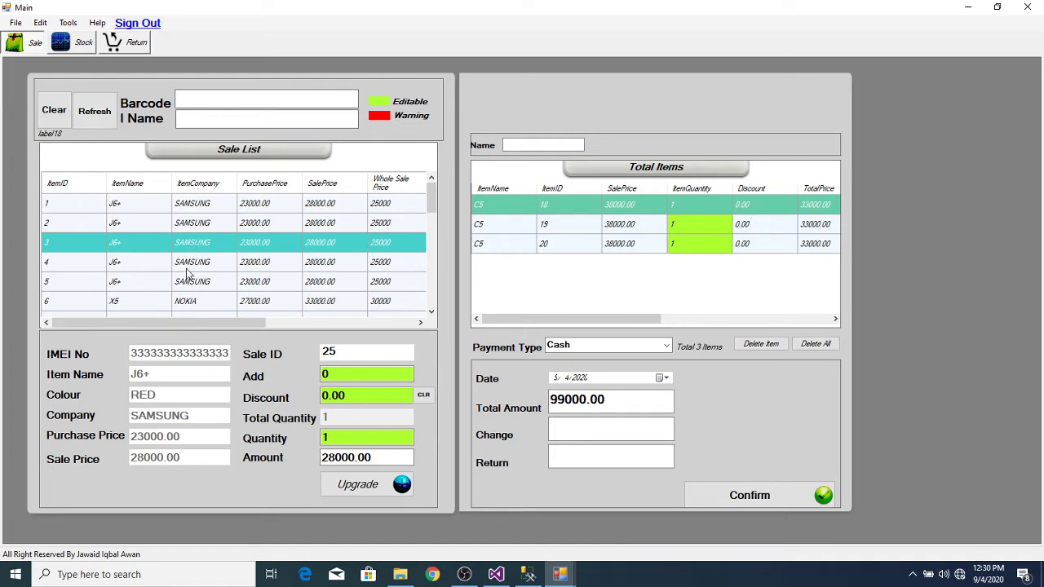
click(188, 269)
click(188, 285)
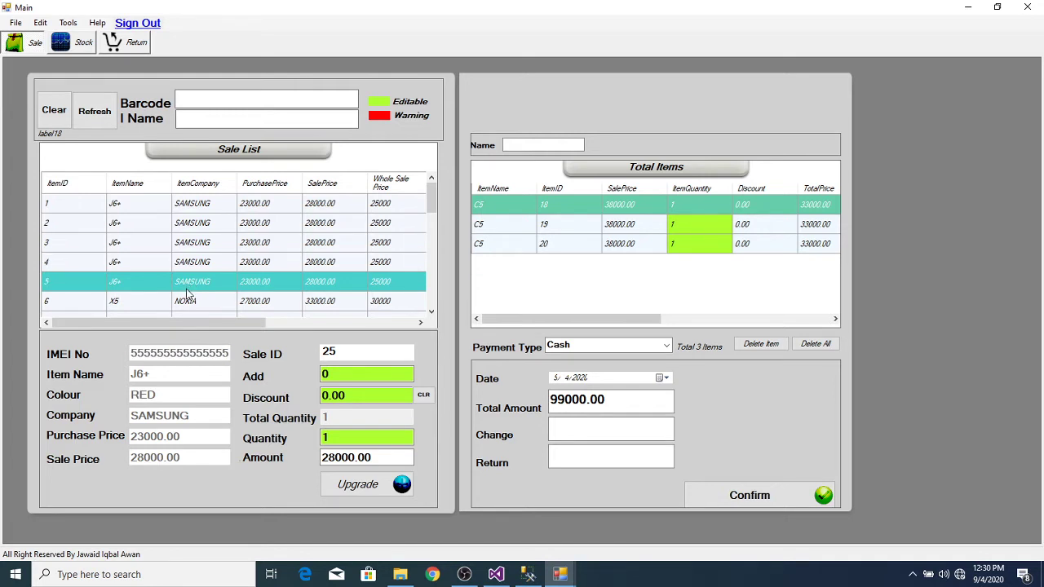
click(186, 302)
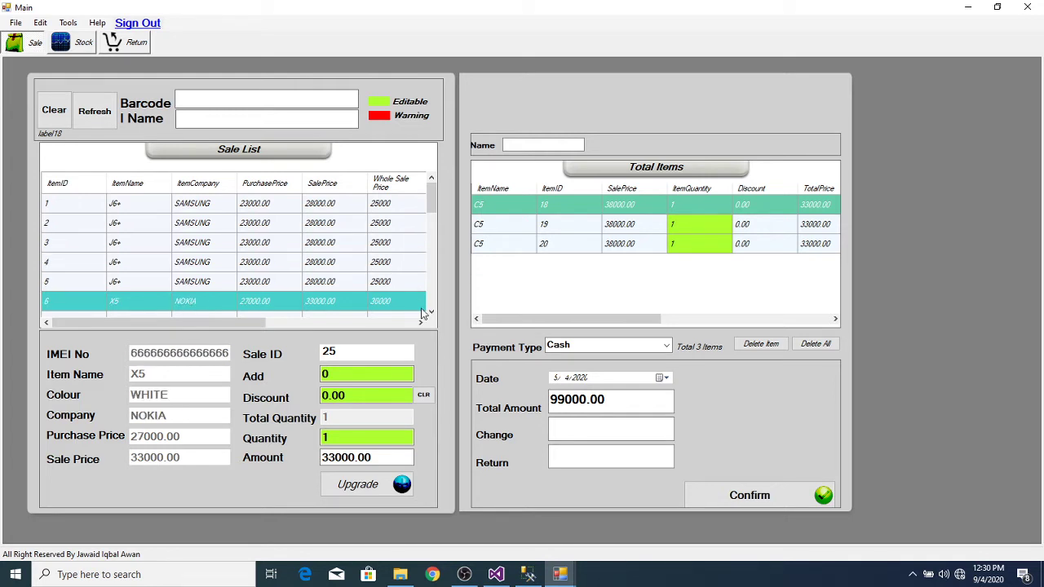
click(431, 312)
click(431, 312)
click(431, 312)
click(432, 313)
click(431, 312)
click(431, 312)
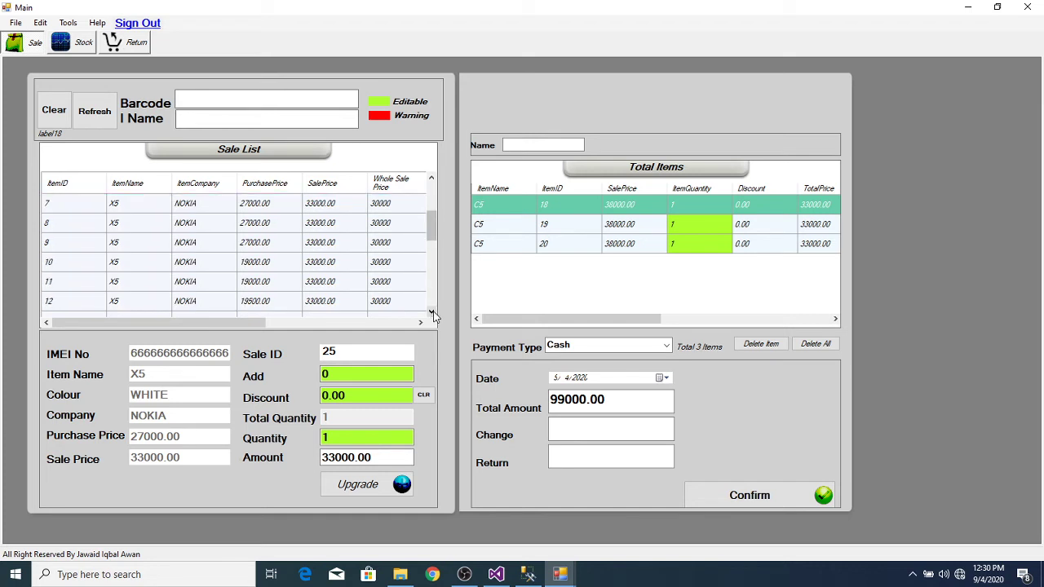
click(205, 229)
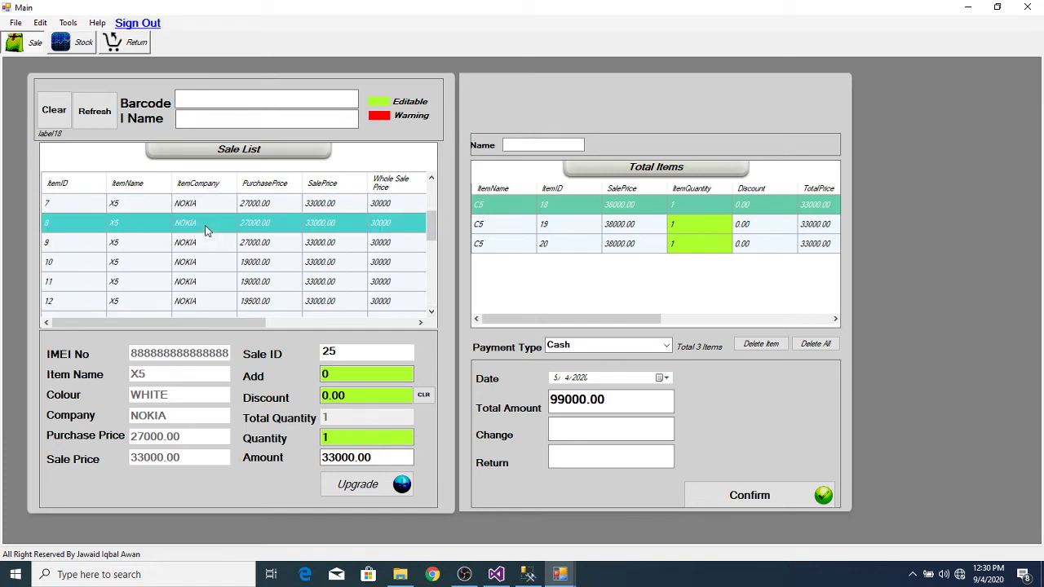
click(203, 301)
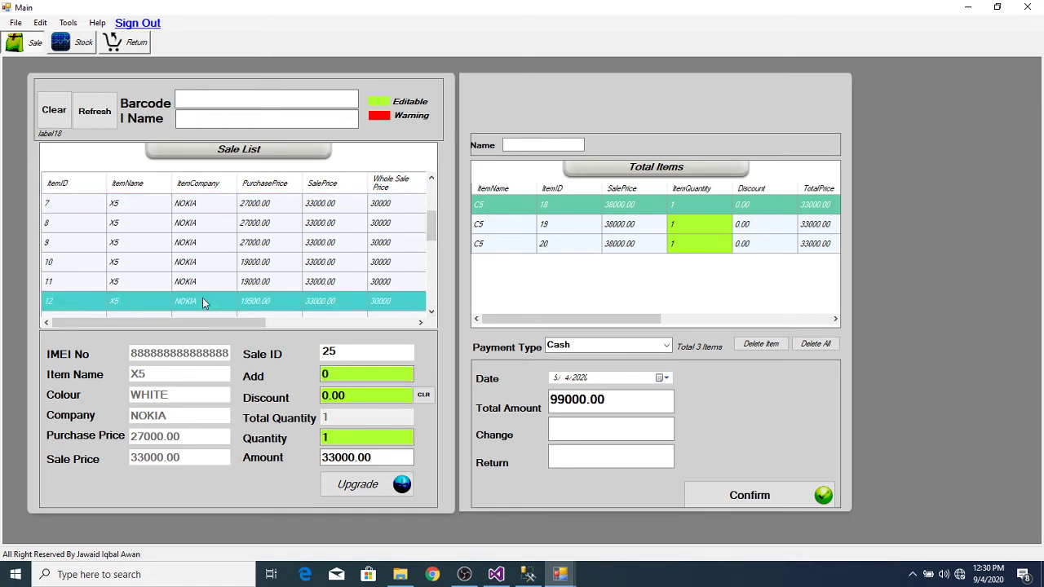
click(431, 312)
click(431, 312)
click(432, 312)
click(432, 312)
click(432, 313)
click(431, 313)
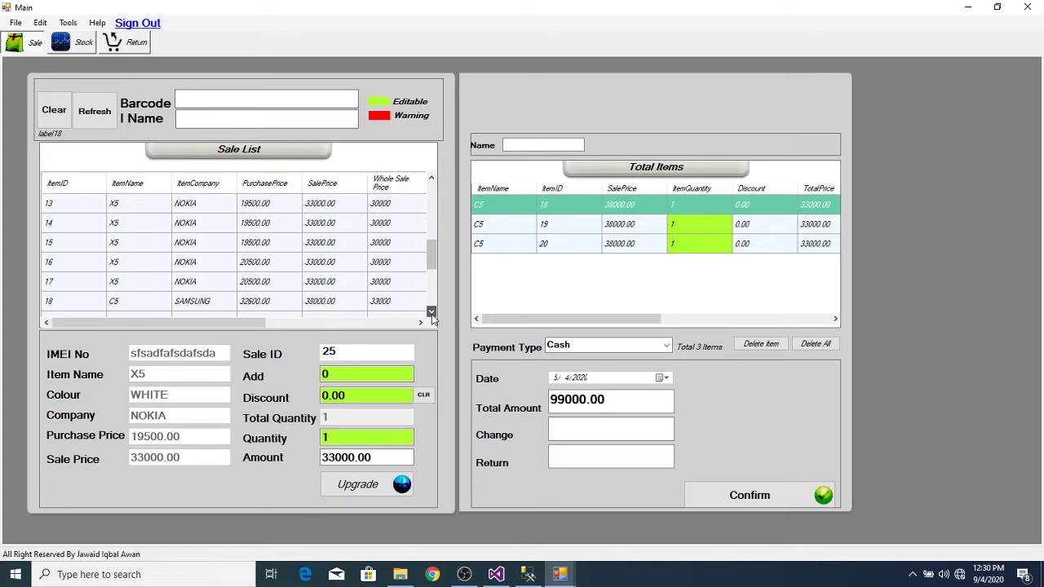
click(322, 244)
Step: Add X5 item 16, the black C5 and the white X5 to the sale, totalling 203000.00
double_click(299, 269)
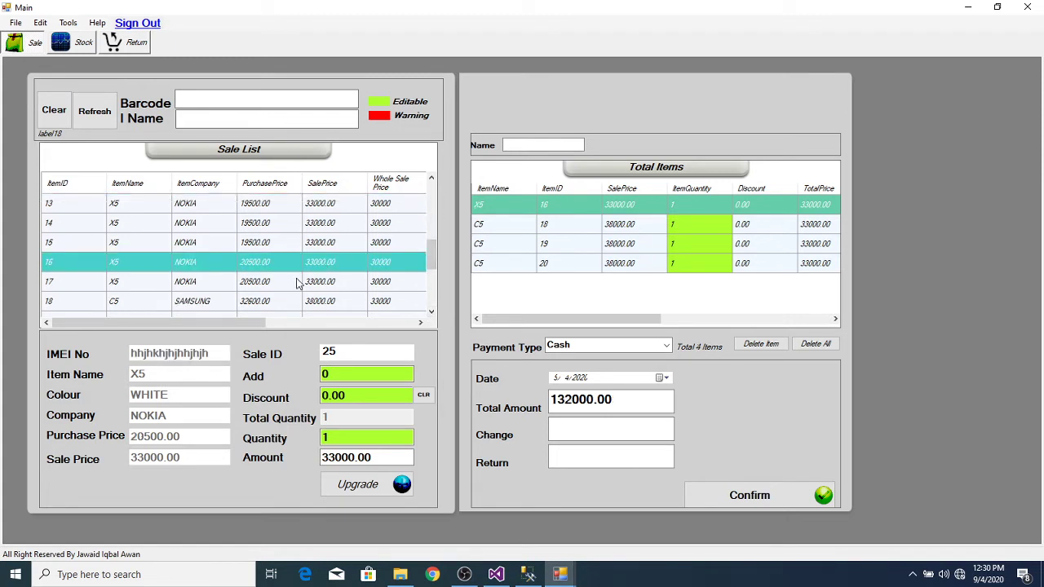
click(276, 322)
double_click(284, 301)
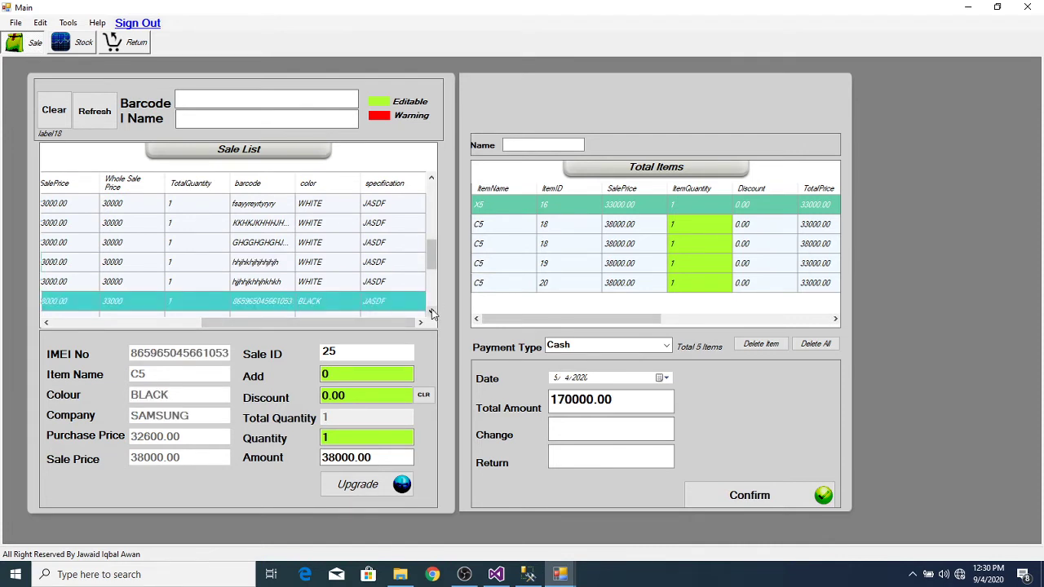
scroll(432, 314, down, 5)
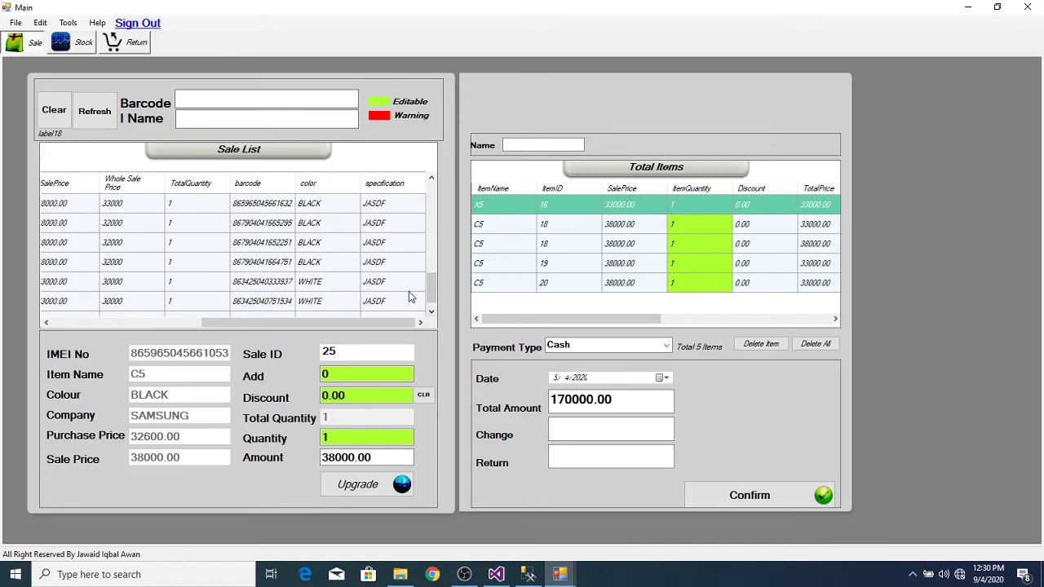
double_click(399, 303)
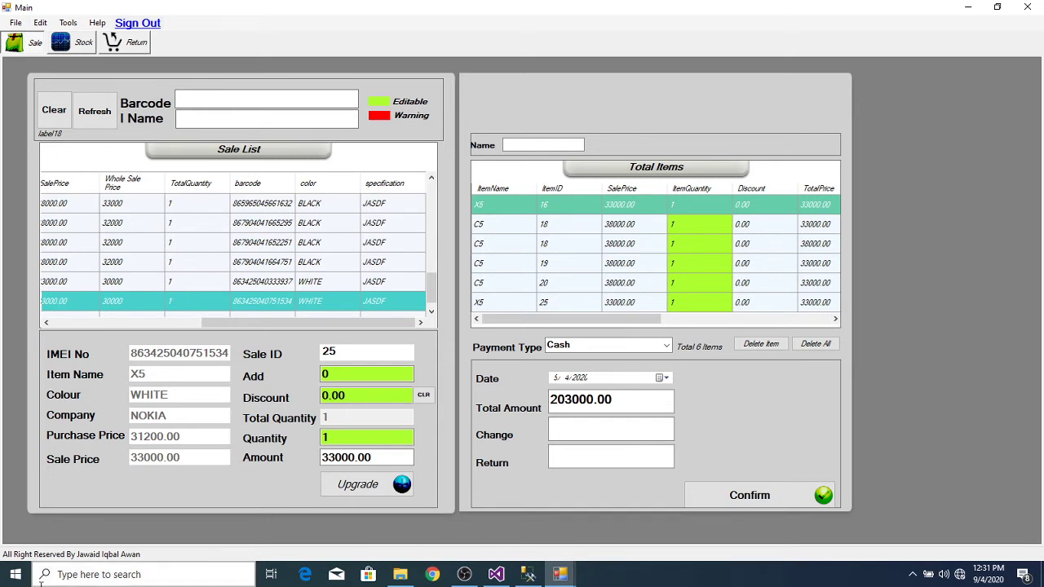
Step: Compute 38000 × 5 + 33000 = 223,000 in Calculator, then return to Management Studio
click(190, 575)
text(calc)
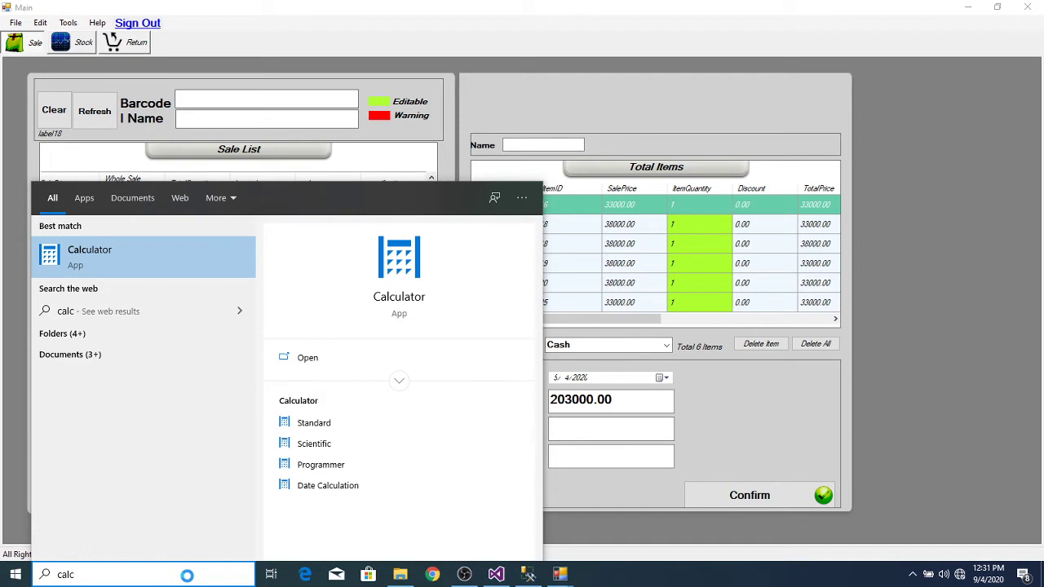
key(Return)
text(380000)
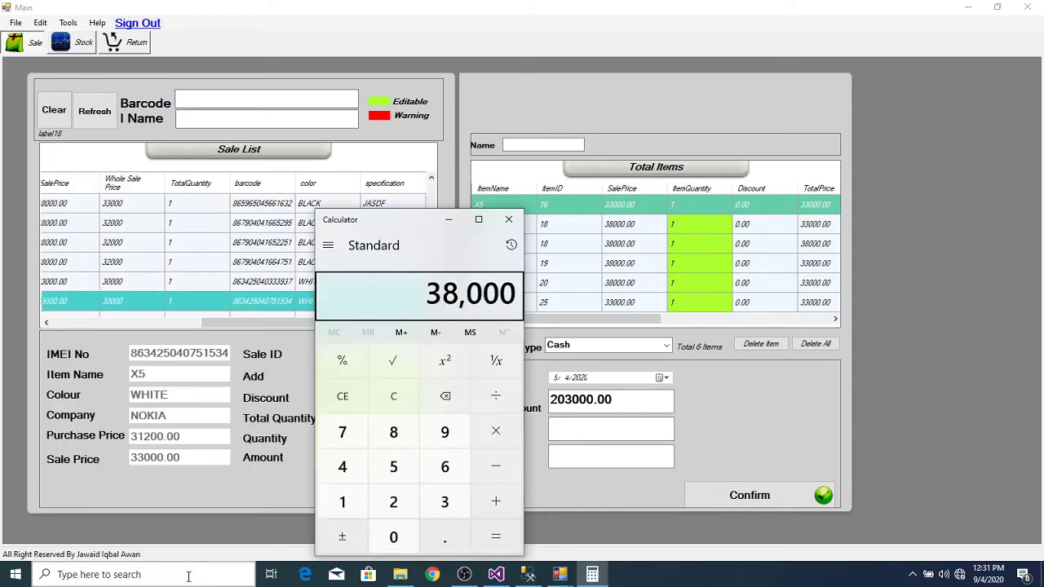
text(*5)
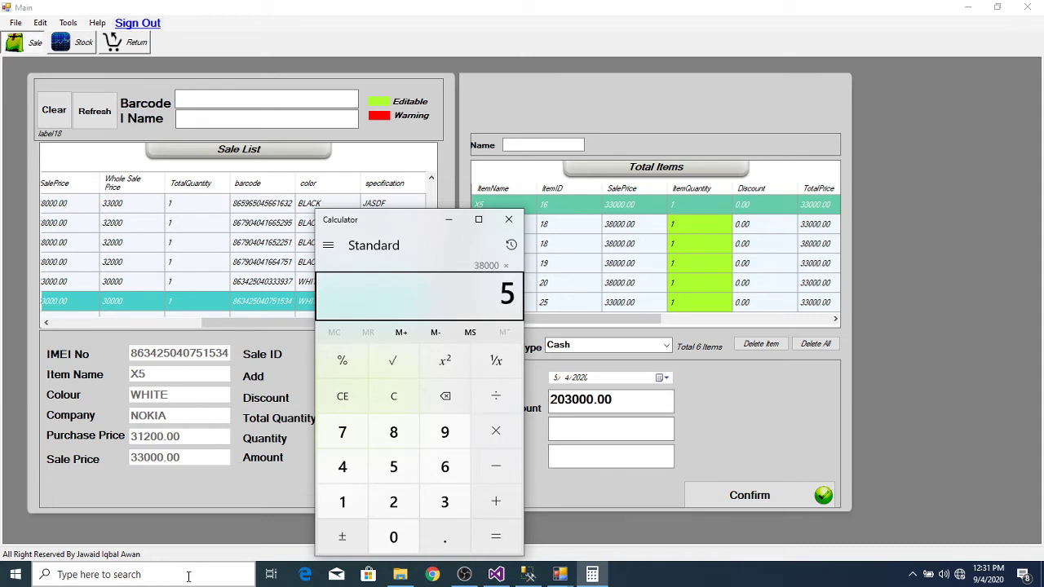
text(+)
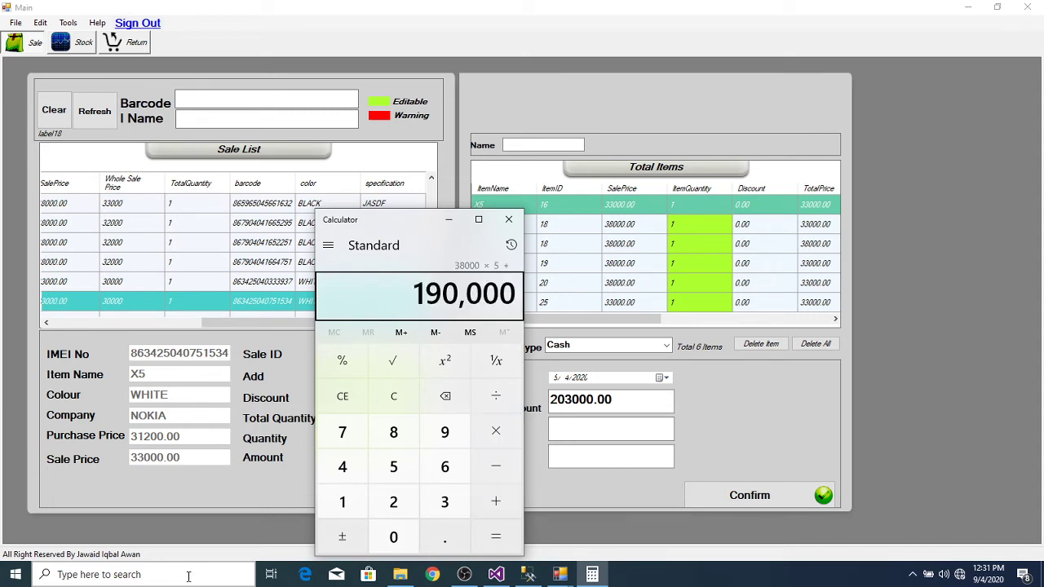
text(33000)
key(Return)
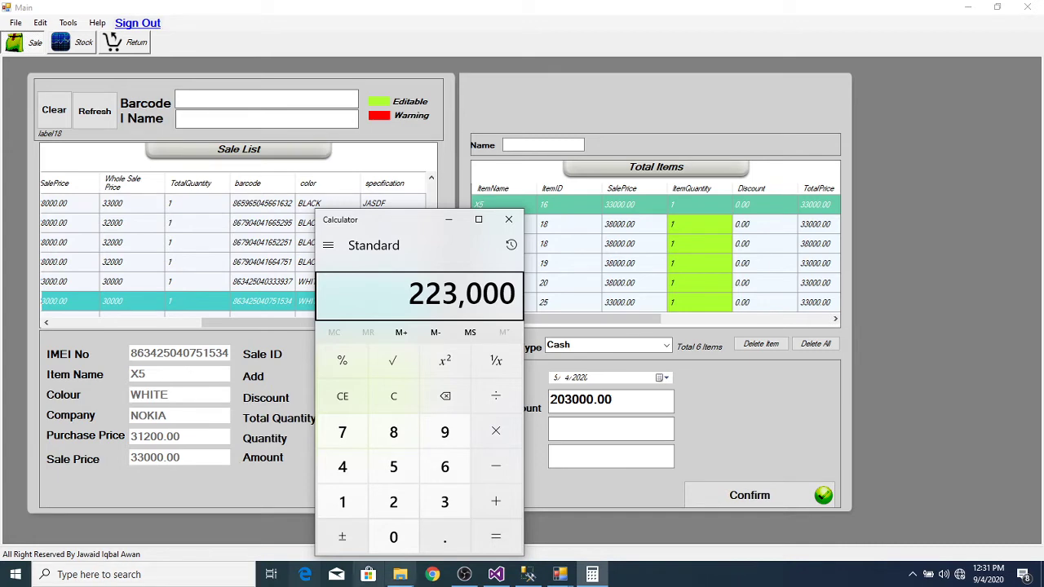
click(527, 576)
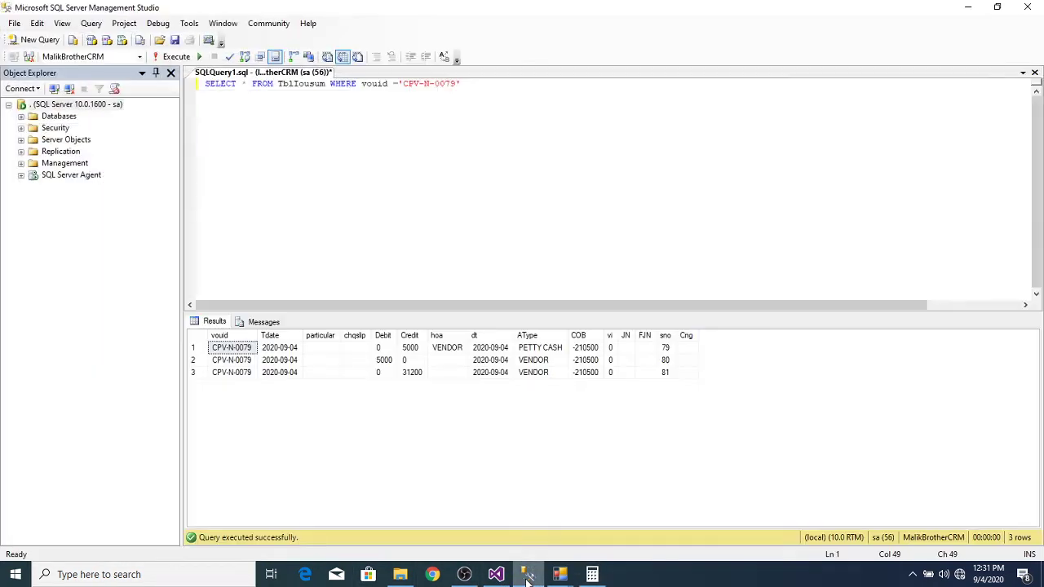
Step: Add 'select * from Stock' and 'select * from RStock' queries below the voucher query
click(503, 84)
key(Return)
text(se)
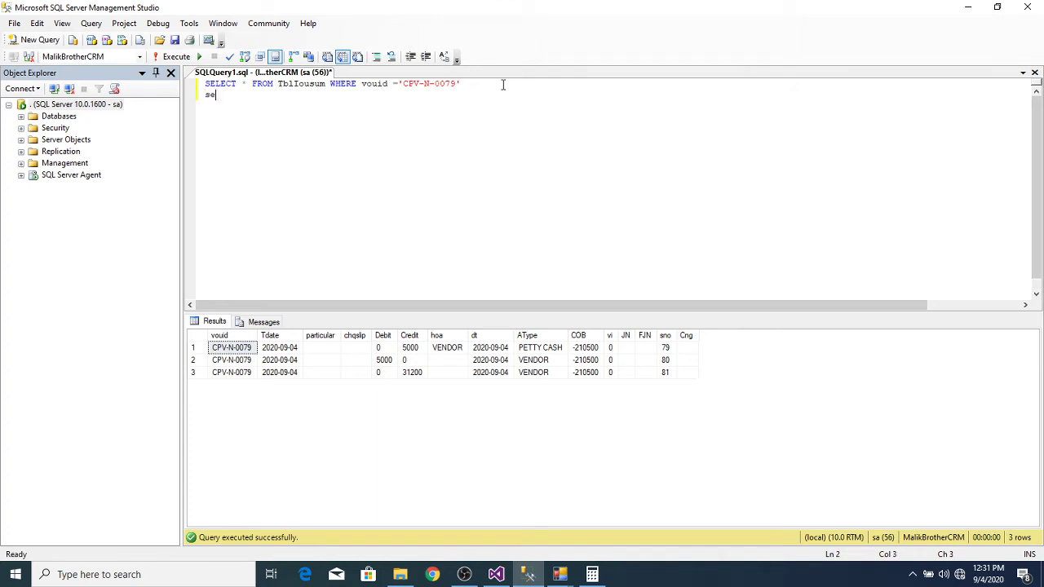
text(lect * from sale)
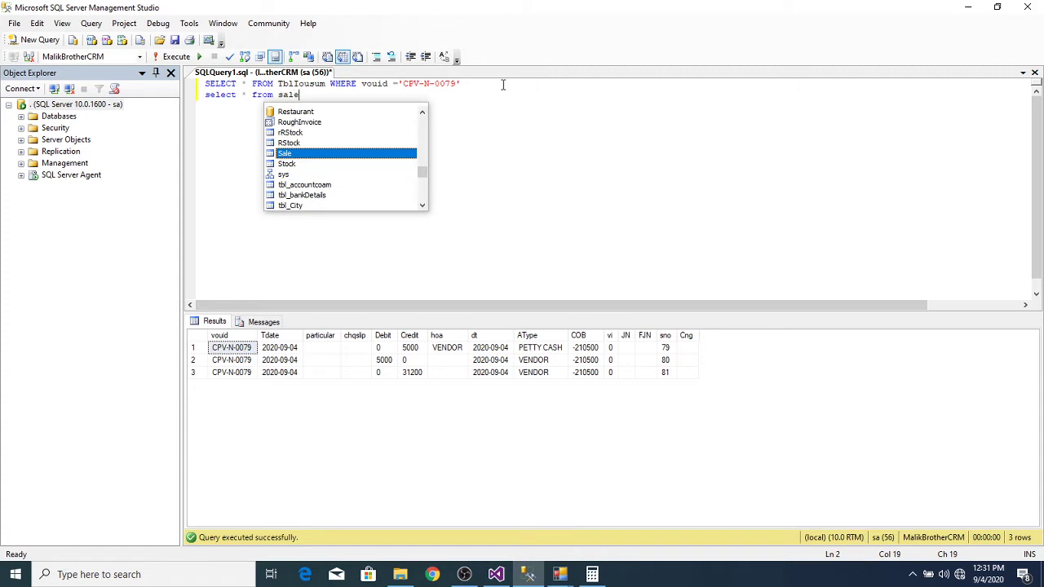
key(Return)
text(sel)
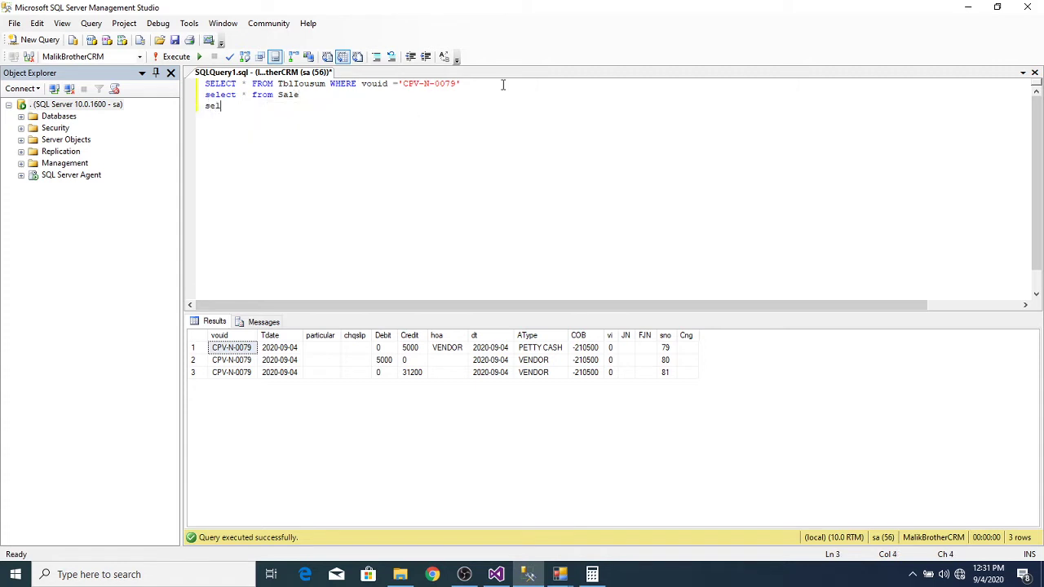
text(ect * from RStock)
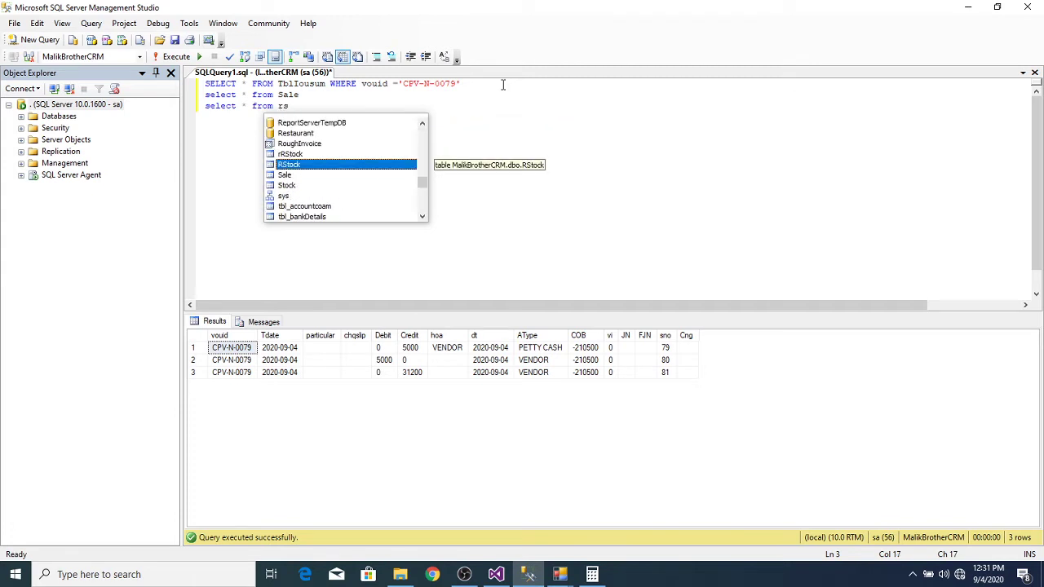
key(BackSpace)
key(BackSpace)
key(BackSpace)
key(BackSpace)
key(BackSpace)
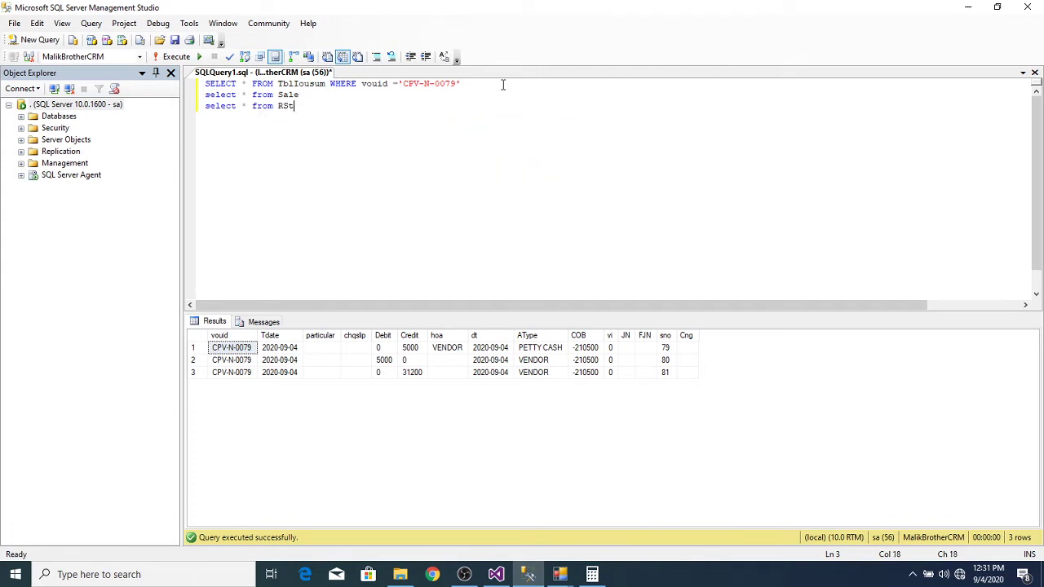
text(sto)
key(Up)
key(BackSpace)
key(BackSpace)
key(BackSpace)
text(toc)
key(Tab)
Step: Run the queries and review the 26 Stock rows and 11 RStock rows returned
click(176, 59)
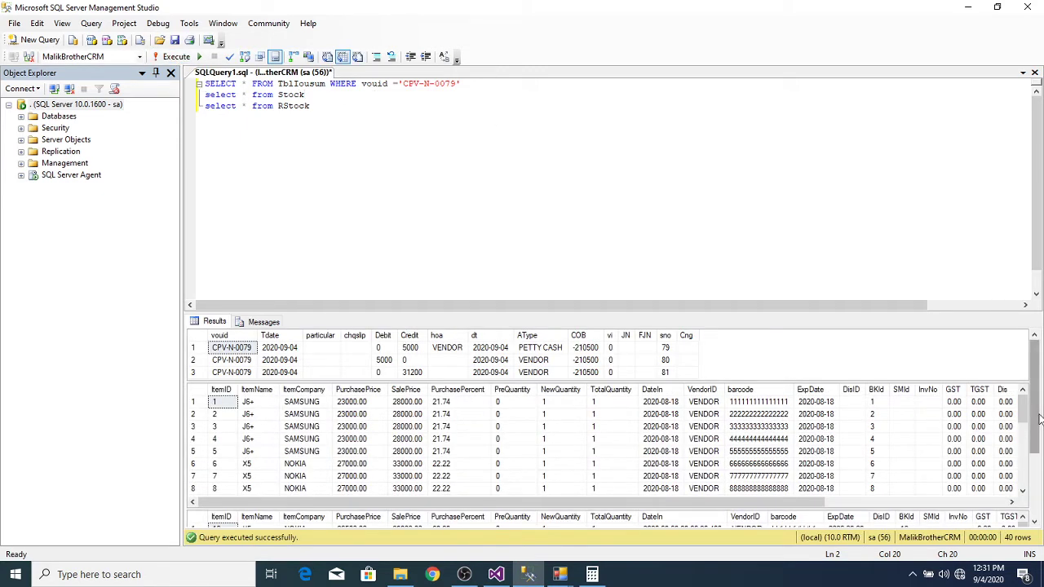
drag(1022, 414, 1031, 512)
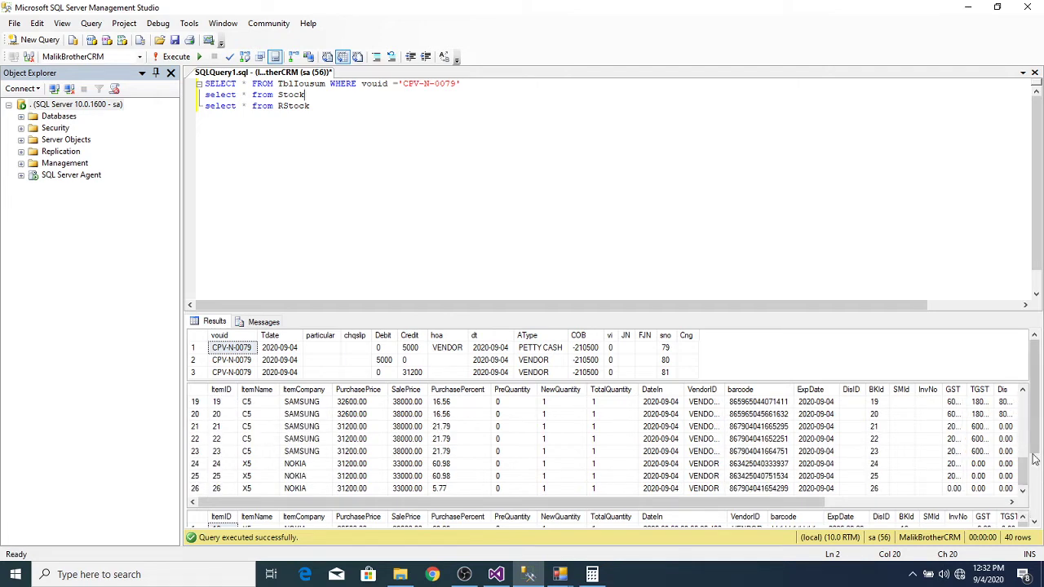
scroll(1035, 432, down, 3)
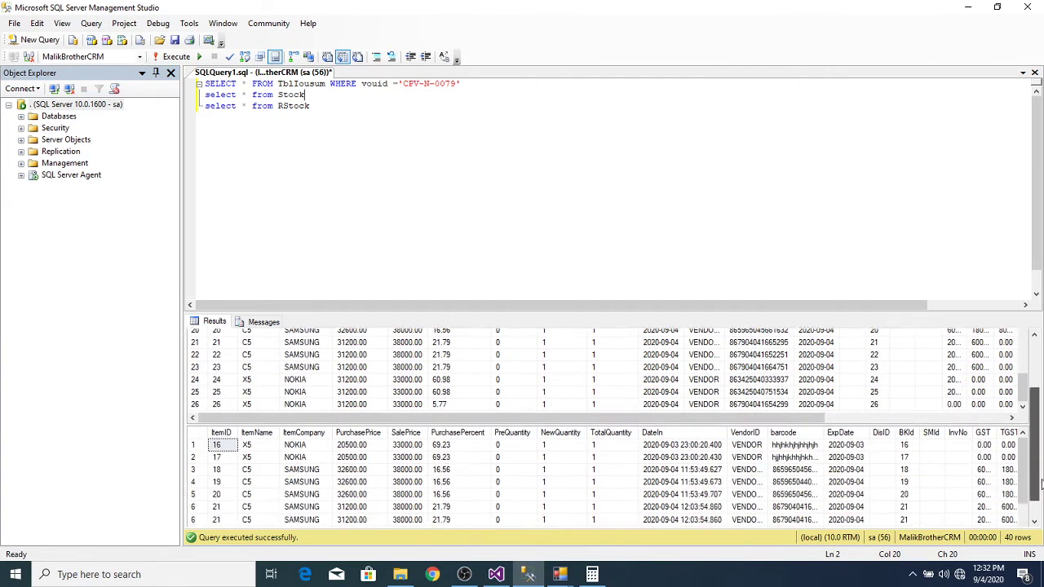
scroll(1035, 432, up, 3)
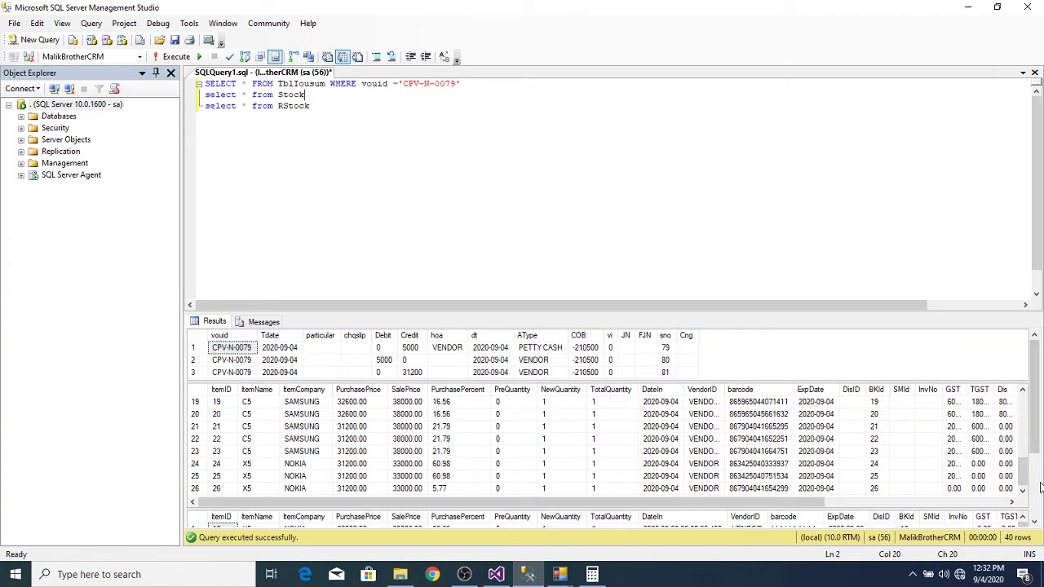
scroll(1035, 451, down, 1)
scroll(1035, 450, down, 3)
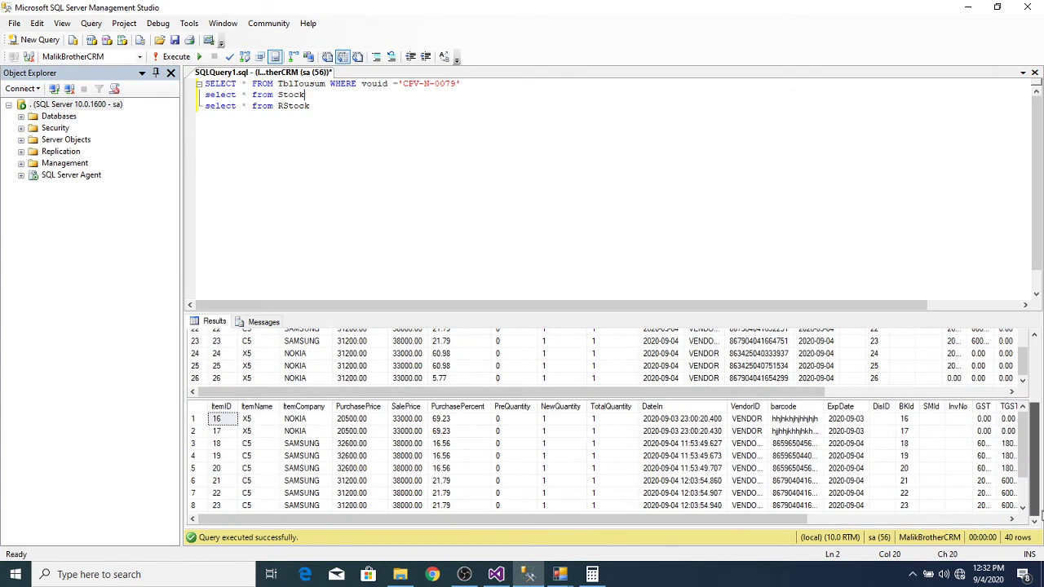
drag(1024, 481, 1026, 494)
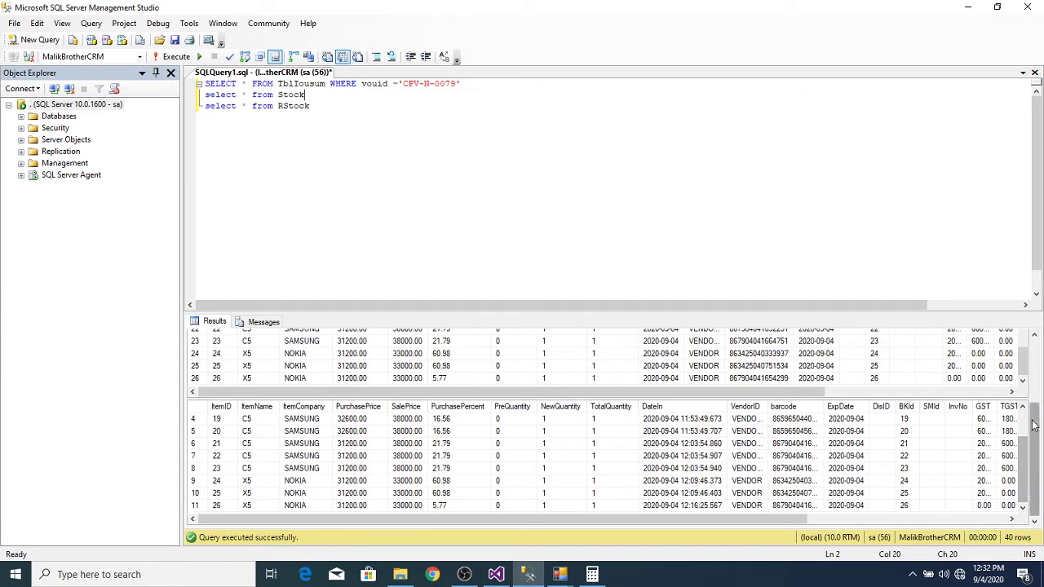
drag(1025, 375, 1025, 376)
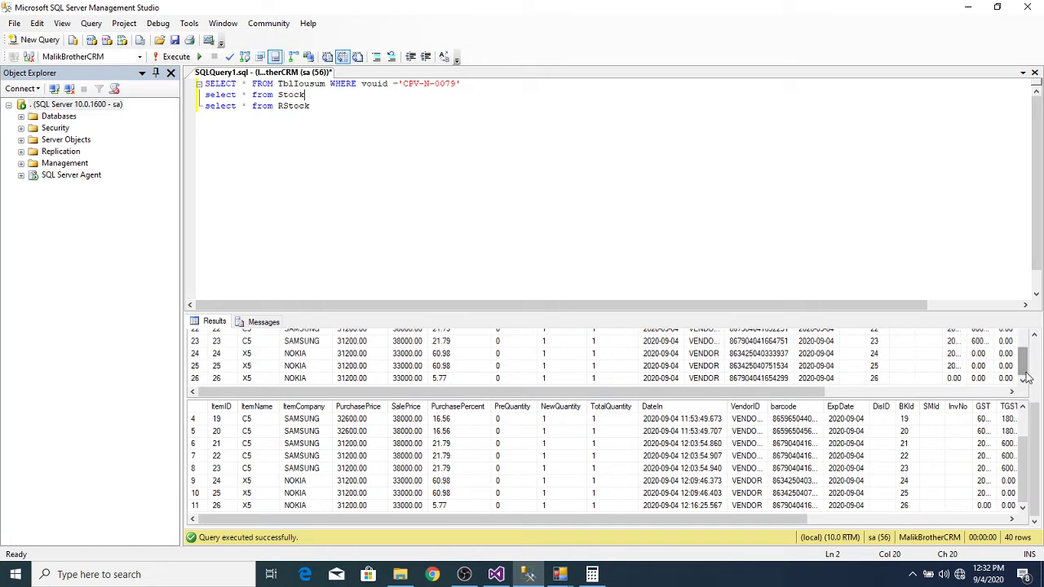
Step: Enter 203000 as the cash amount and confirm the six-item sale
click(968, 10)
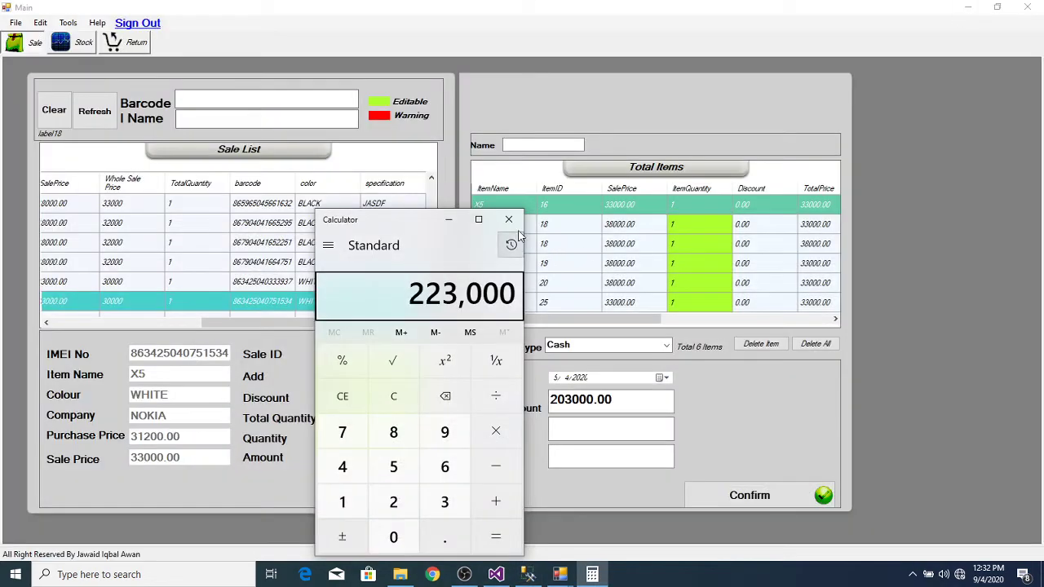
click(509, 220)
click(600, 433)
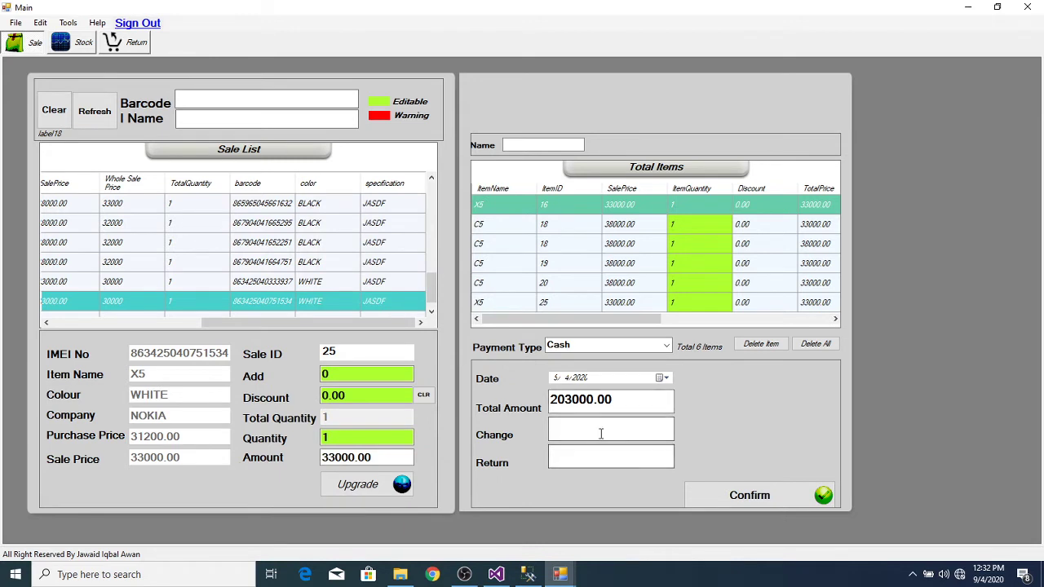
text(203000)
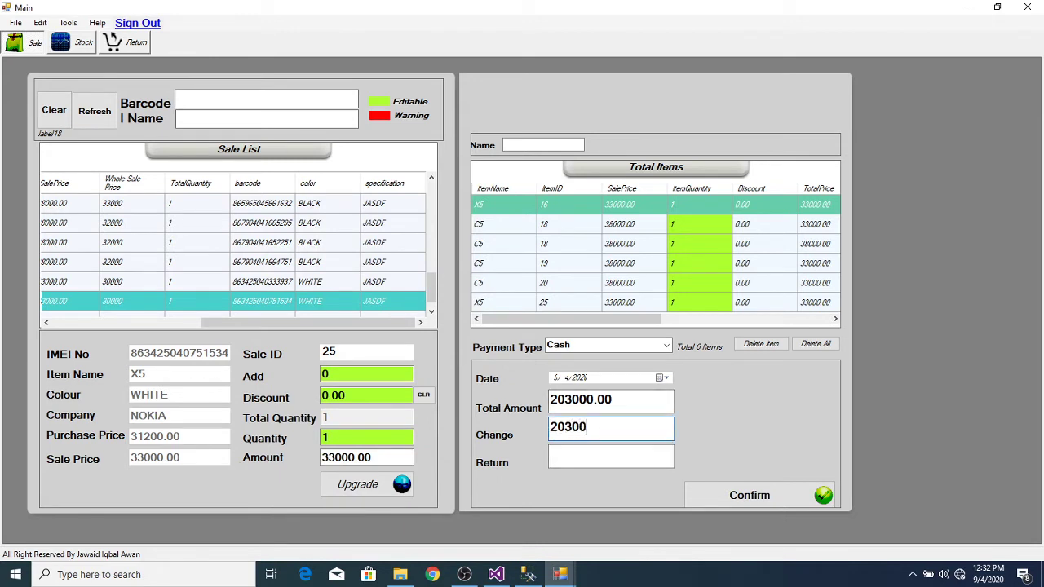
click(766, 493)
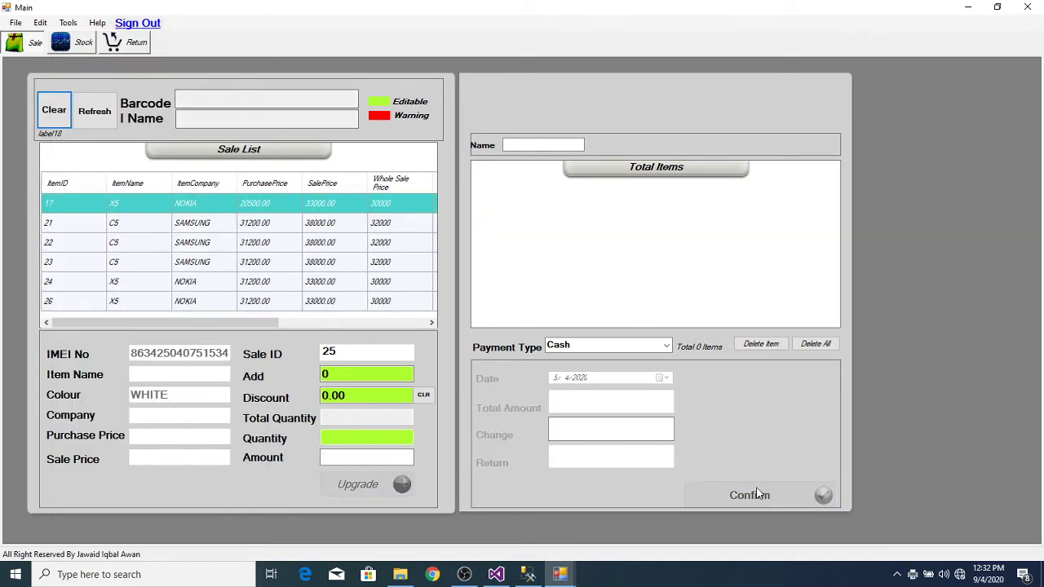
Step: Bring up the sale's printed invoice and close it
mouse_move(562, 576)
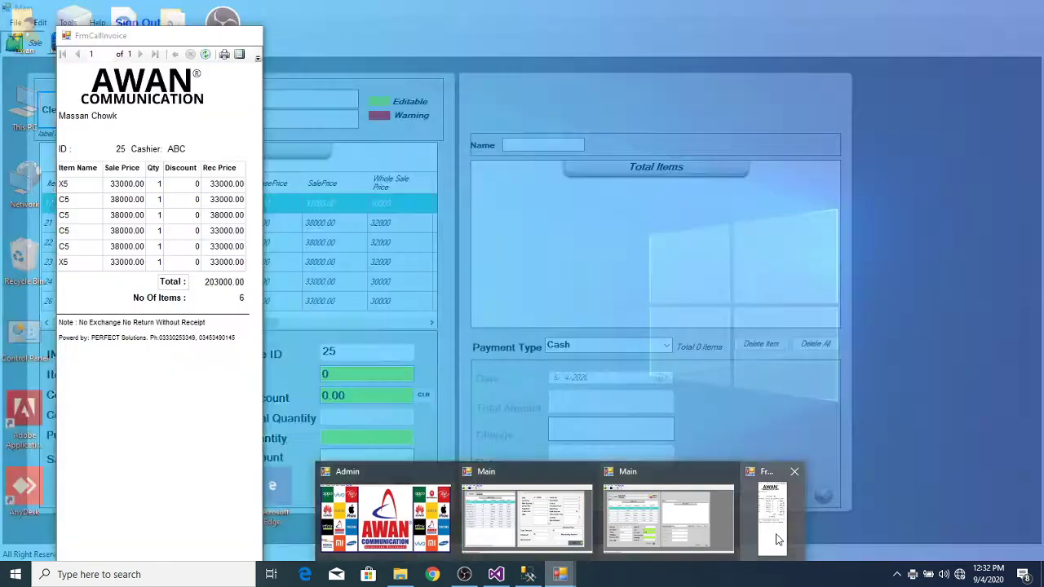
click(776, 534)
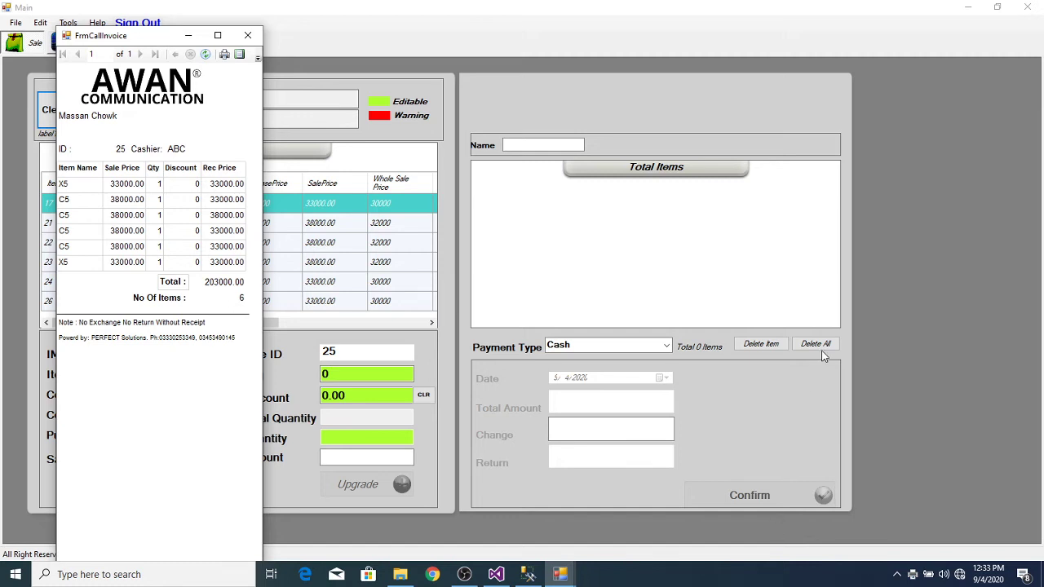
click(248, 37)
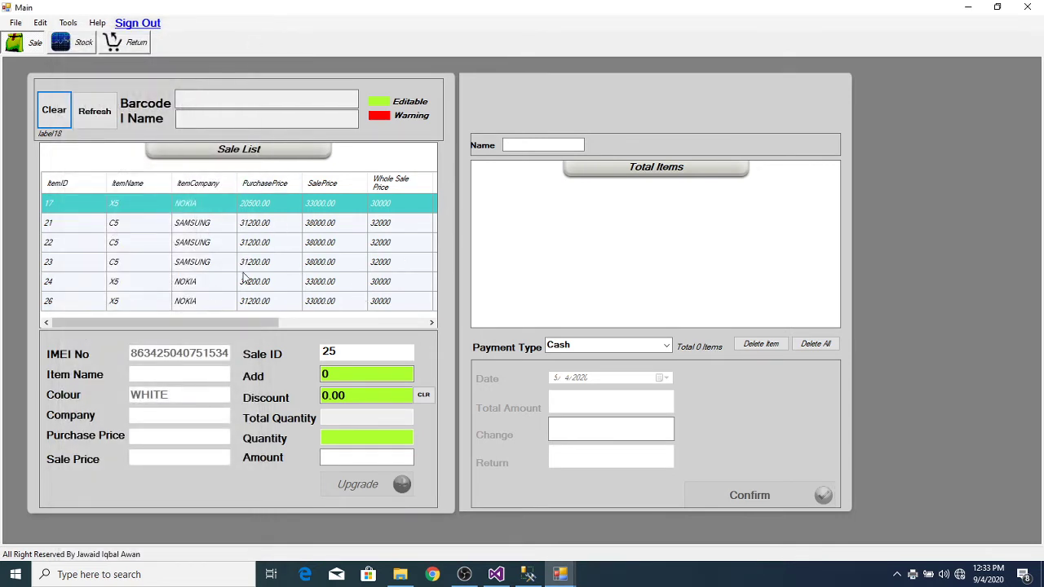
Step: Add items 17, 21, 22, 23, 24 and 26 from the Sale List to the sale
double_click(266, 211)
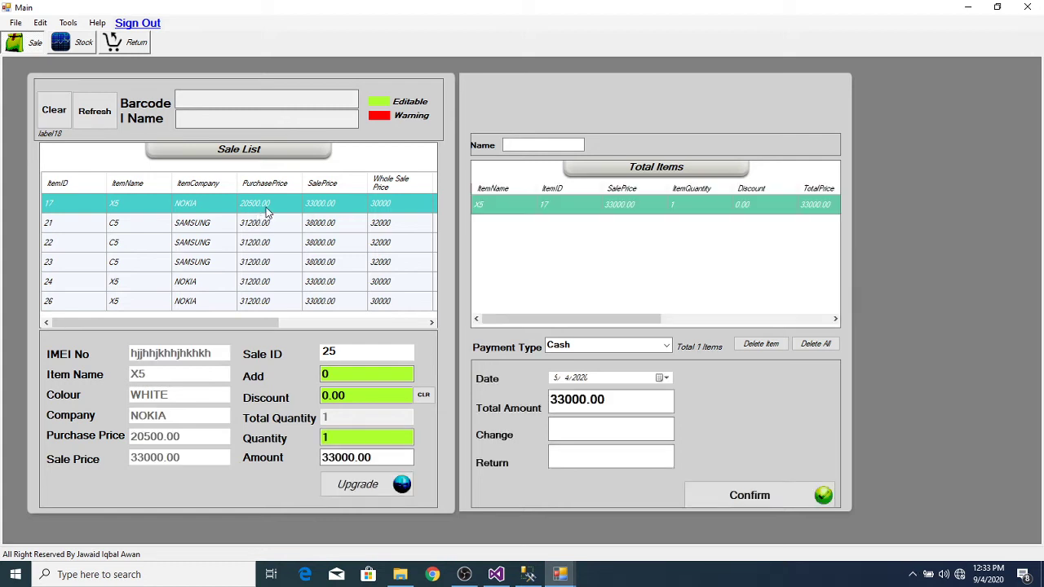
double_click(259, 227)
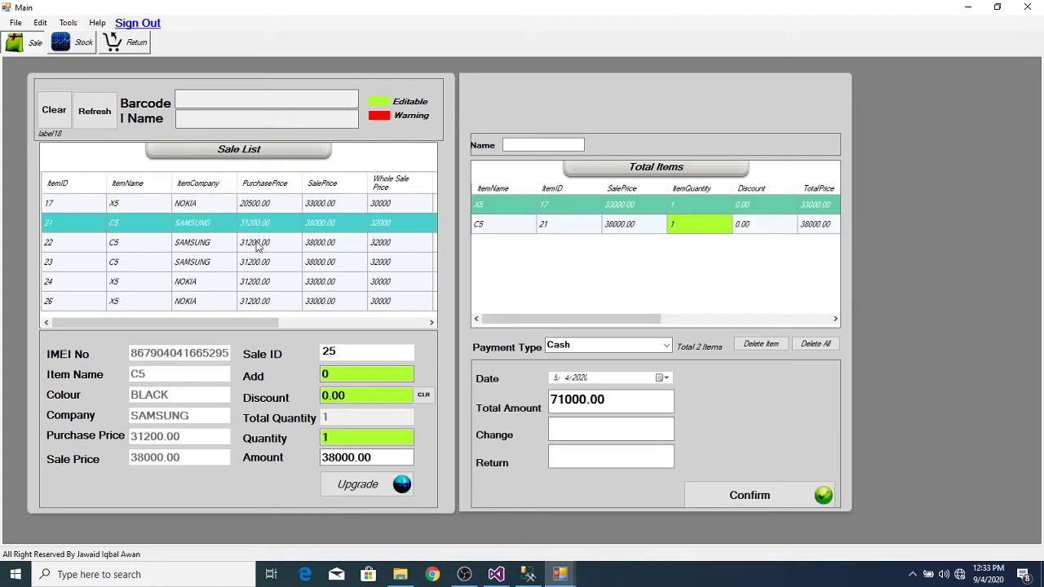
double_click(257, 246)
double_click(256, 263)
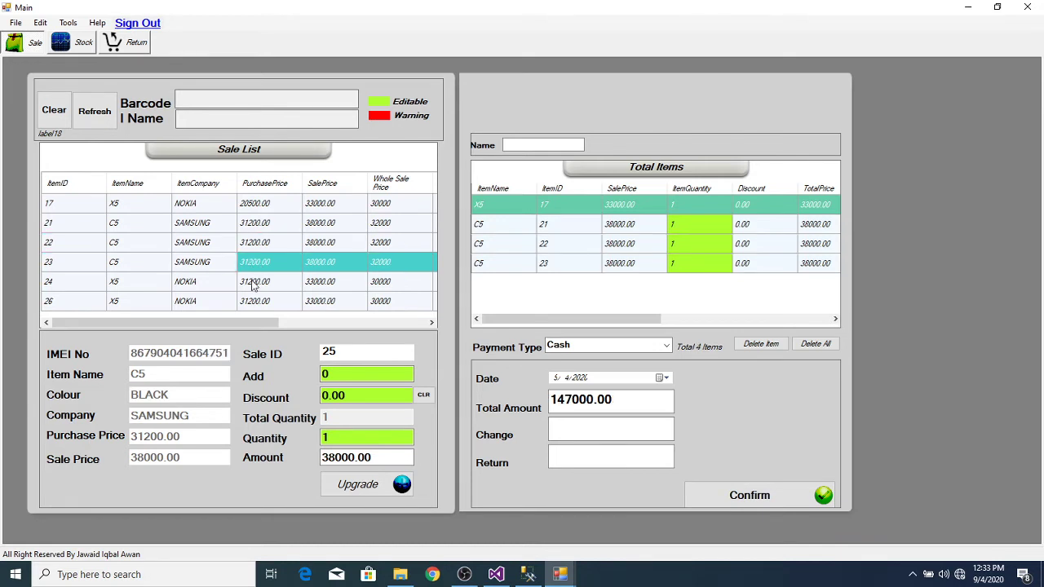
double_click(254, 282)
double_click(252, 302)
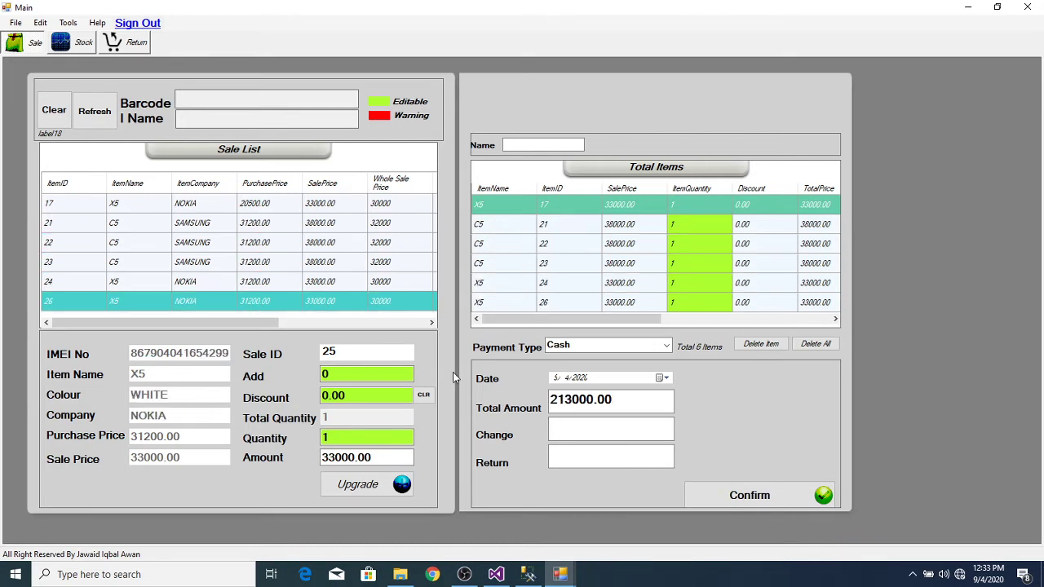
Step: Enter 213000 cash, confirm sale 31, and close its invoice
click(582, 427)
text(213000)
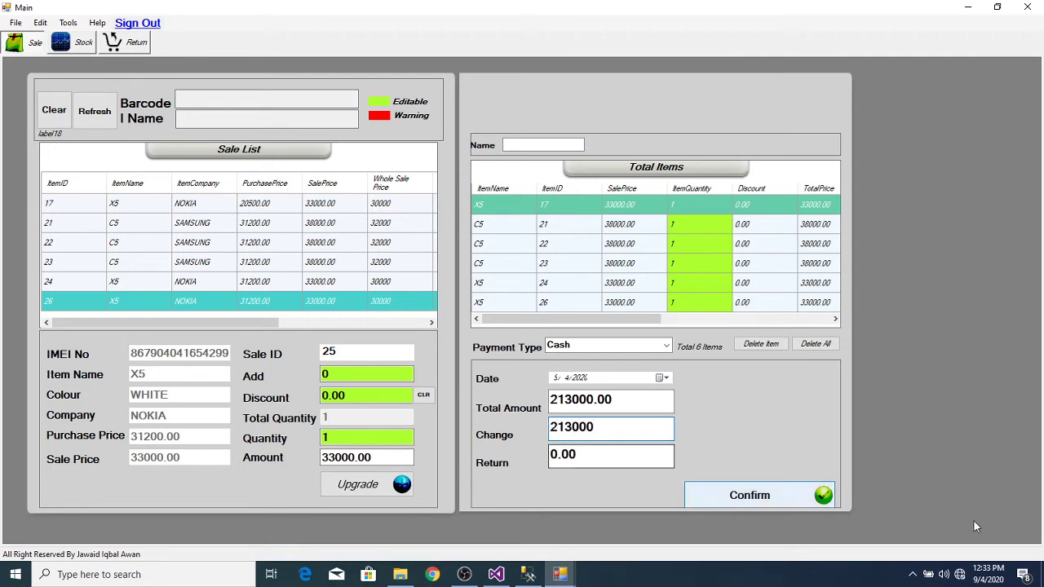
click(750, 495)
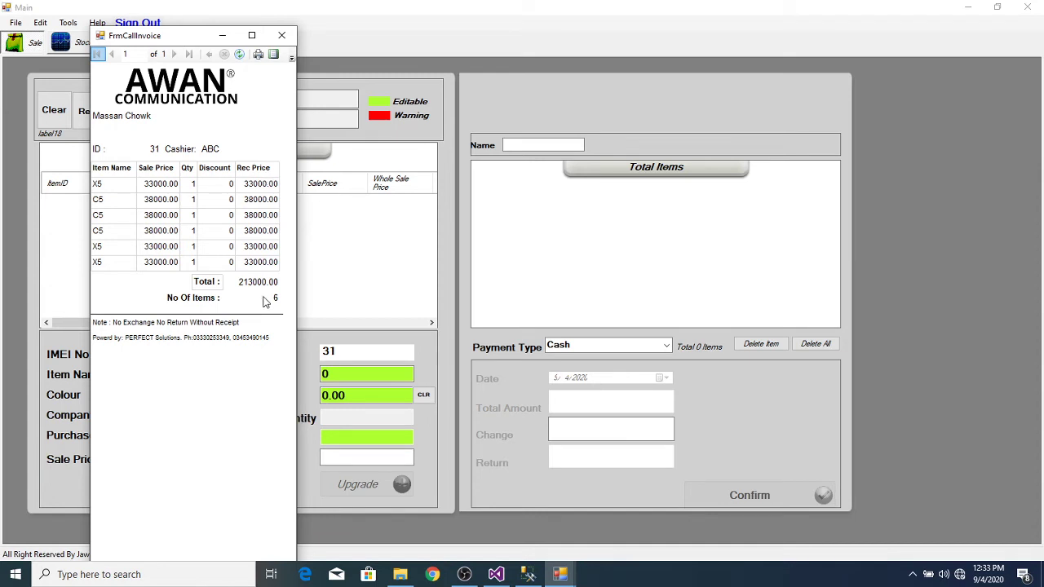
click(282, 36)
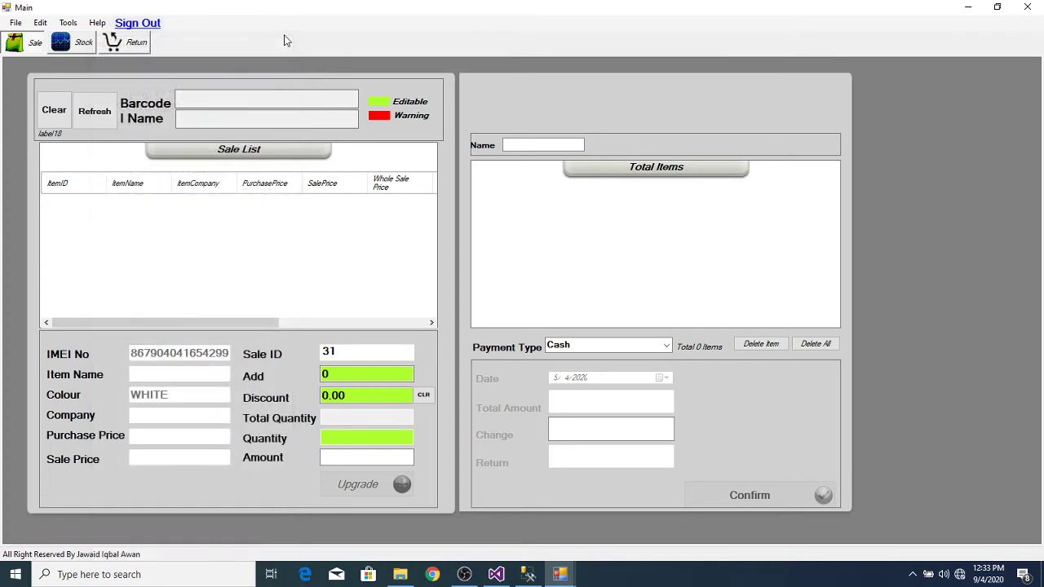
Step: Refresh the sale screen, switch to the Stock screen, and return to Management Studio
click(91, 115)
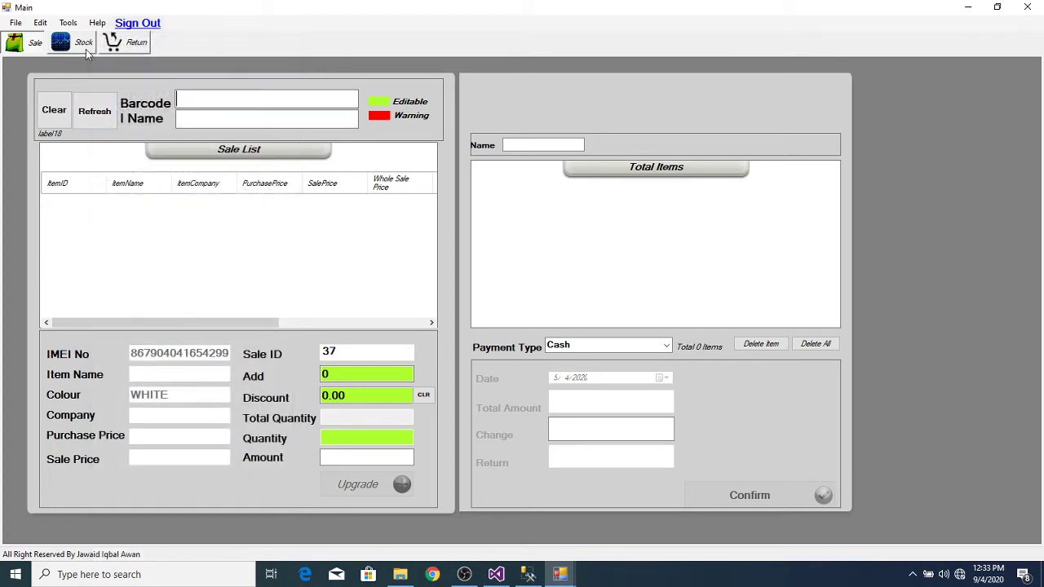
click(86, 49)
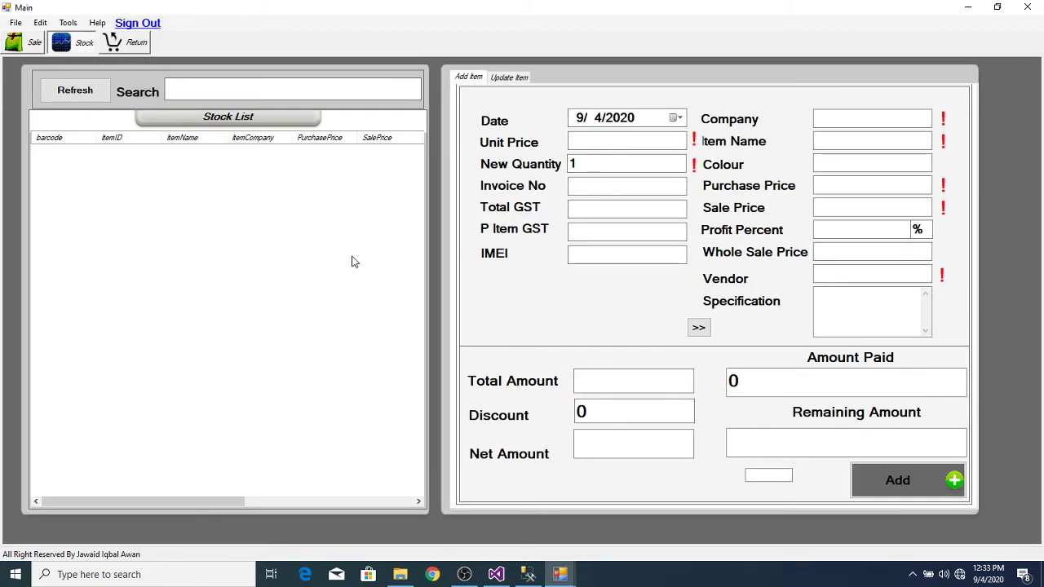
click(531, 575)
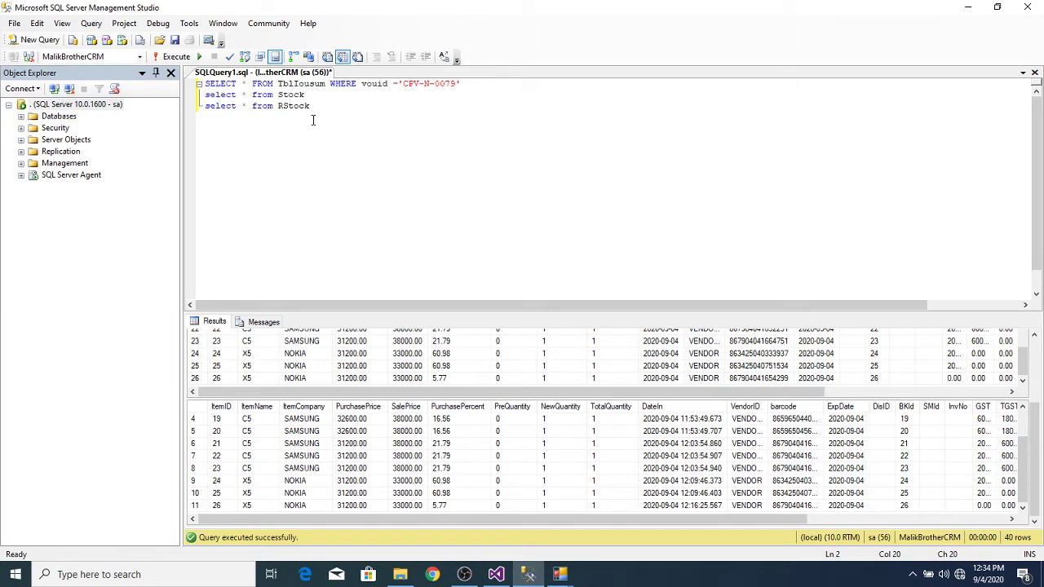
Step: Re-run only the Stock and RStock queries, showing 26 Stock rows and RStock empty
click(173, 57)
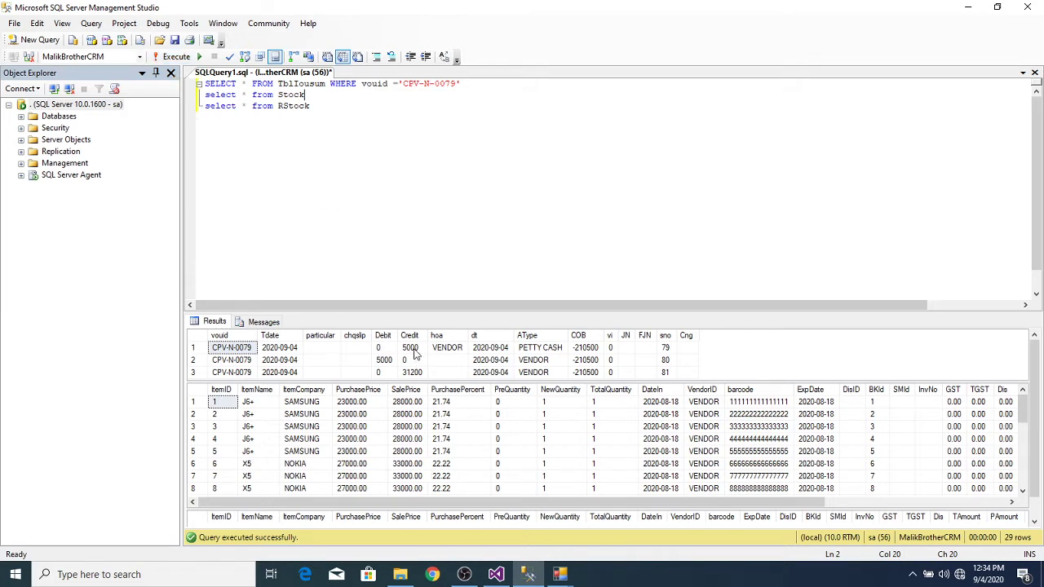
click(333, 103)
key(Return)
key(shift+Up)
key(shift+Up)
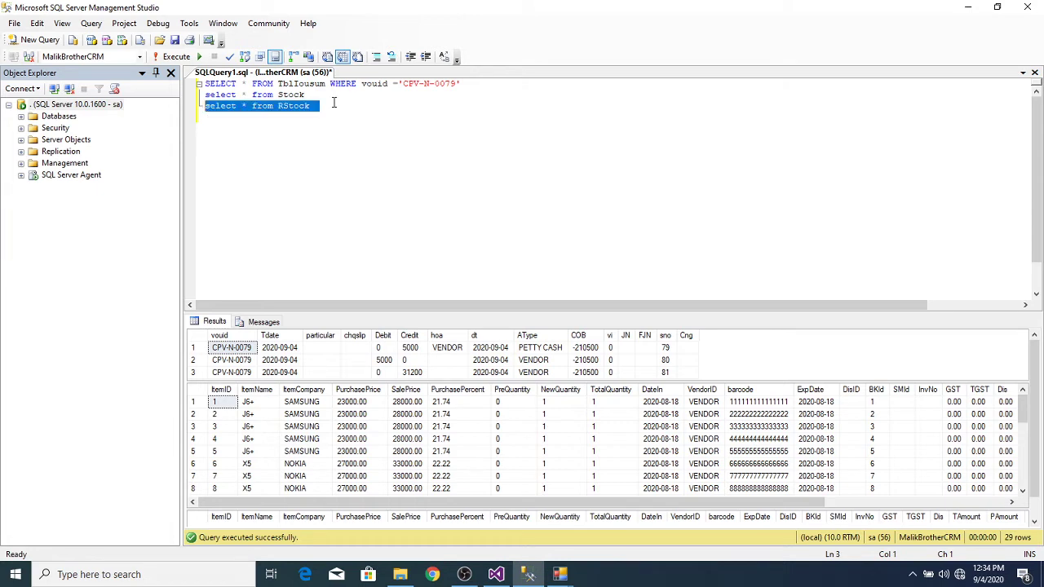
click(184, 57)
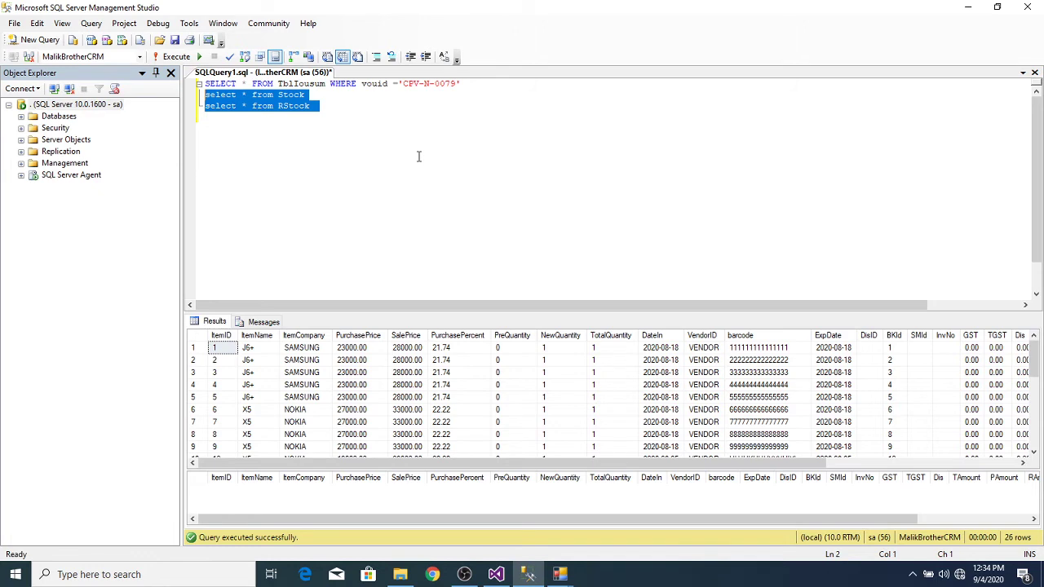
click(967, 10)
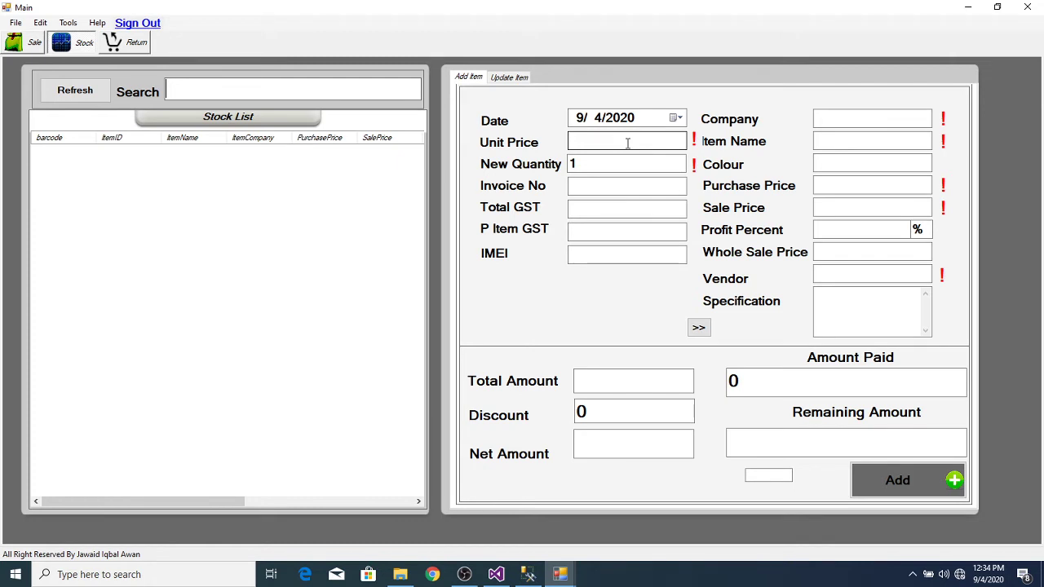
Step: Enter item name c5 and change its Total GST from 200.00 to 0
click(845, 141)
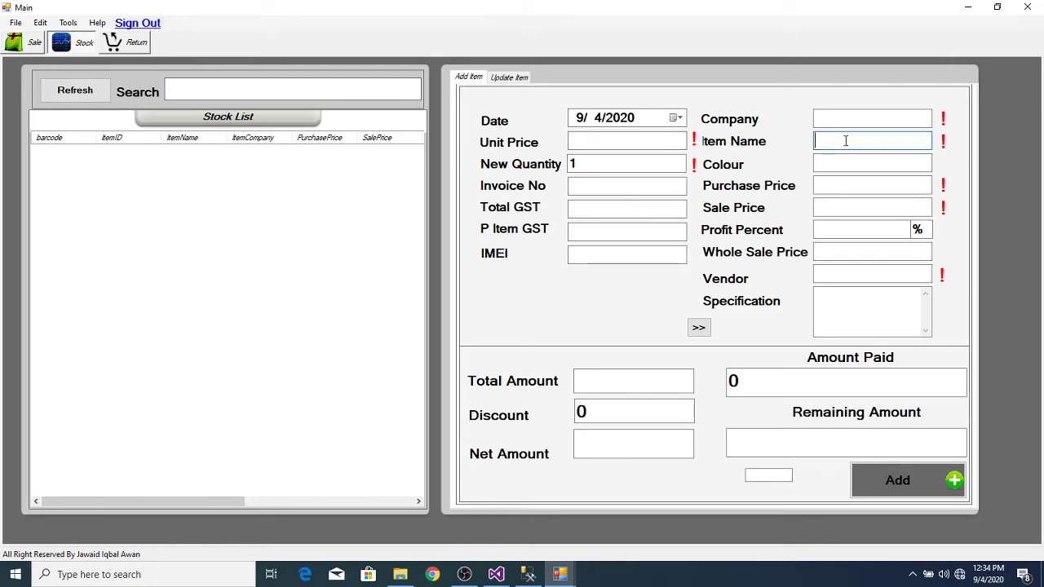
text(c5)
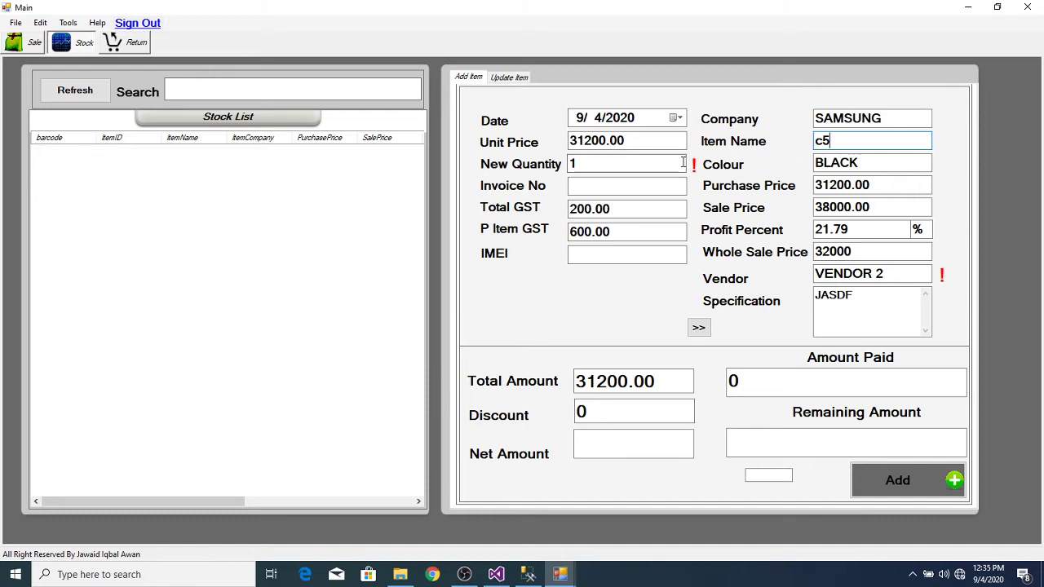
click(650, 143)
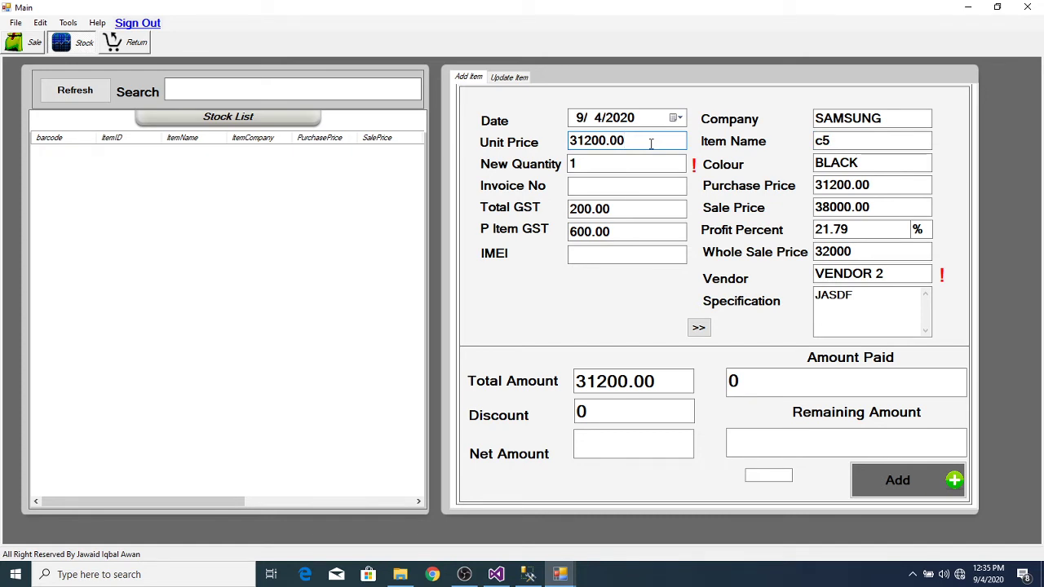
key(Tab)
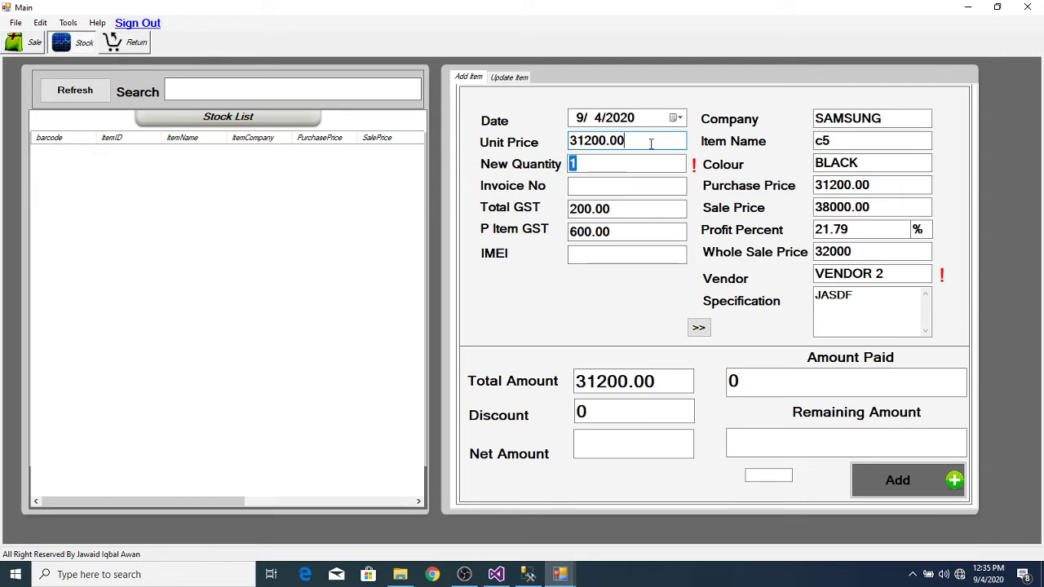
key(Tab)
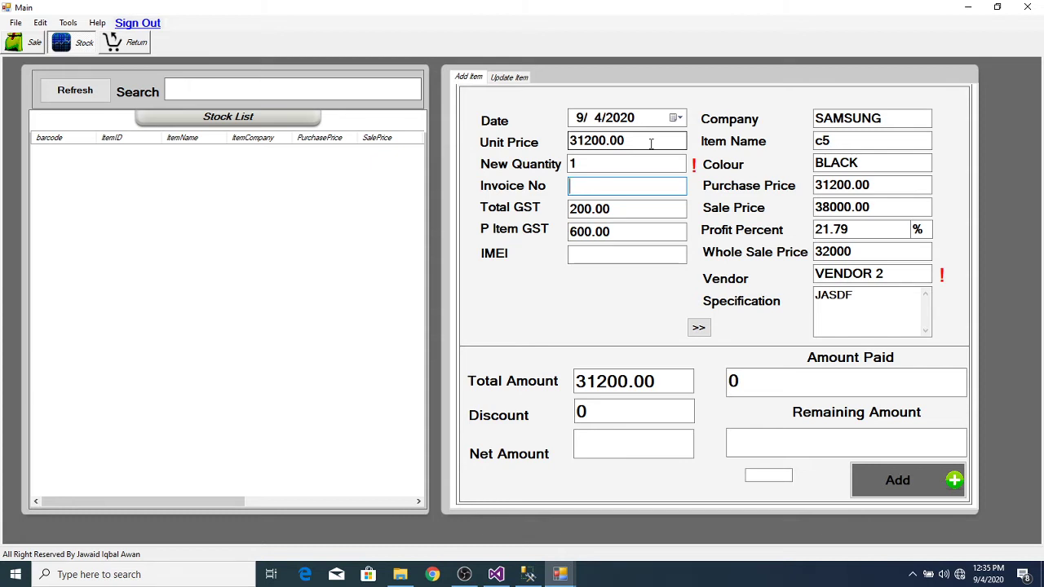
click(632, 207)
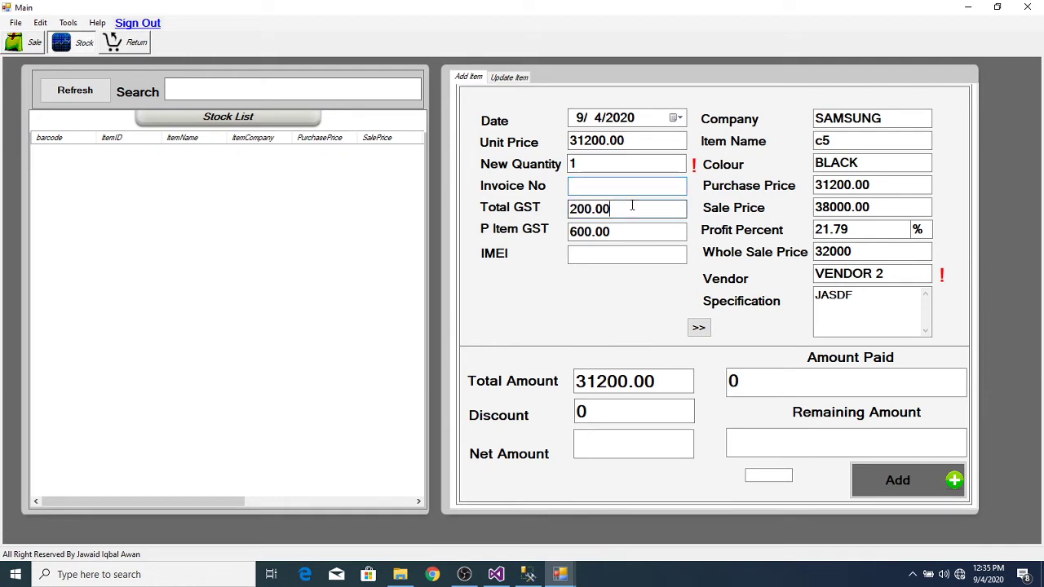
key(BackSpace)
key(BackSpace)
key(BackSpace)
key(BackSpace)
key(BackSpace)
key(BackSpace)
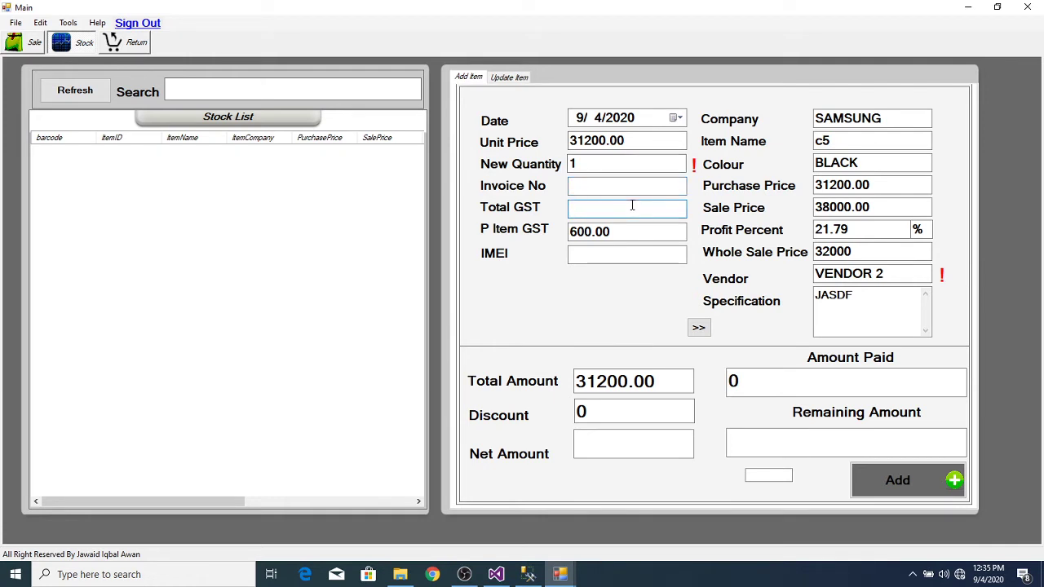
text(0)
key(Tab)
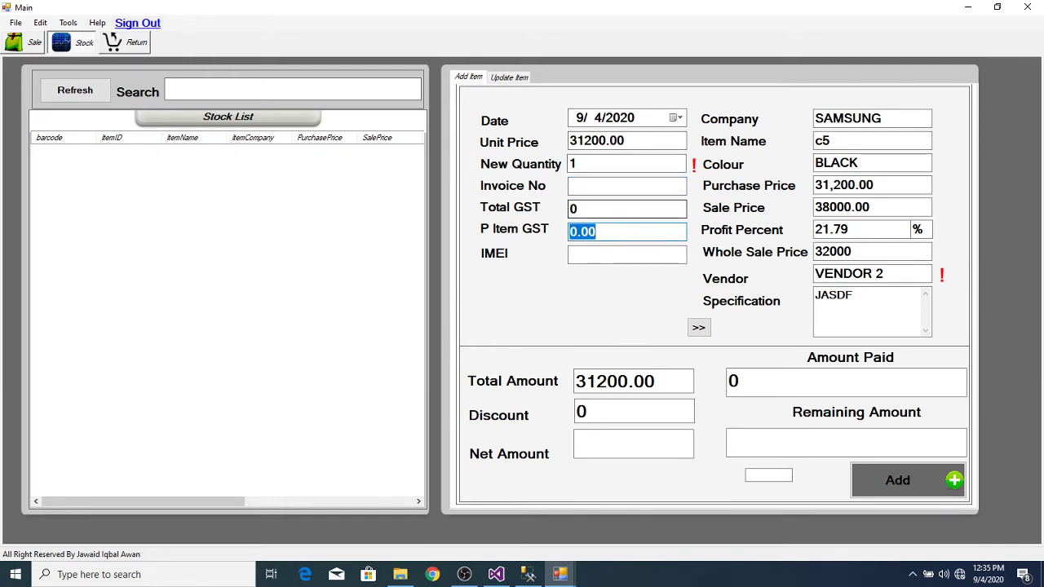
click(626, 254)
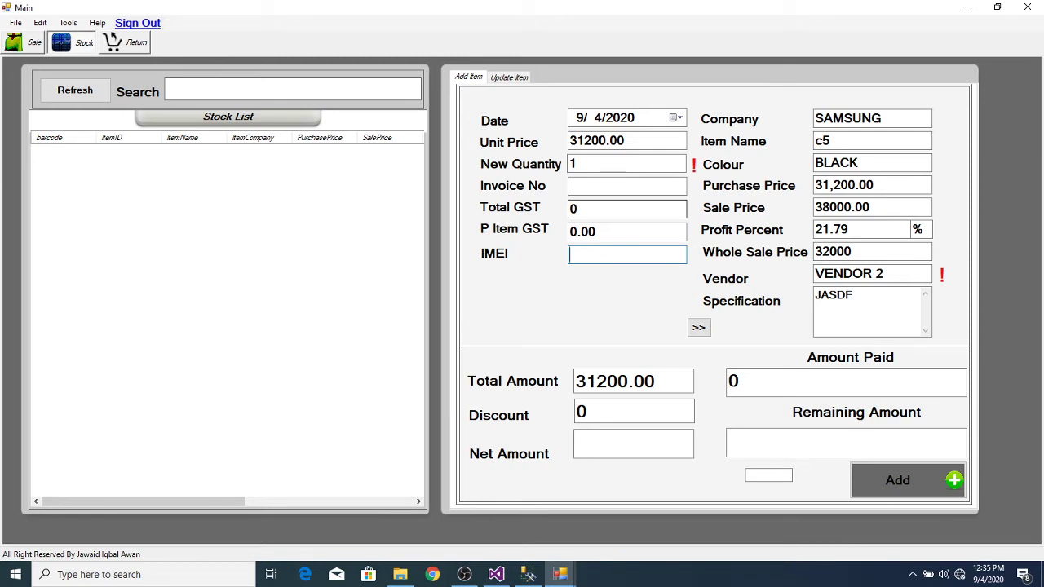
text(867904041664751)
key(Return)
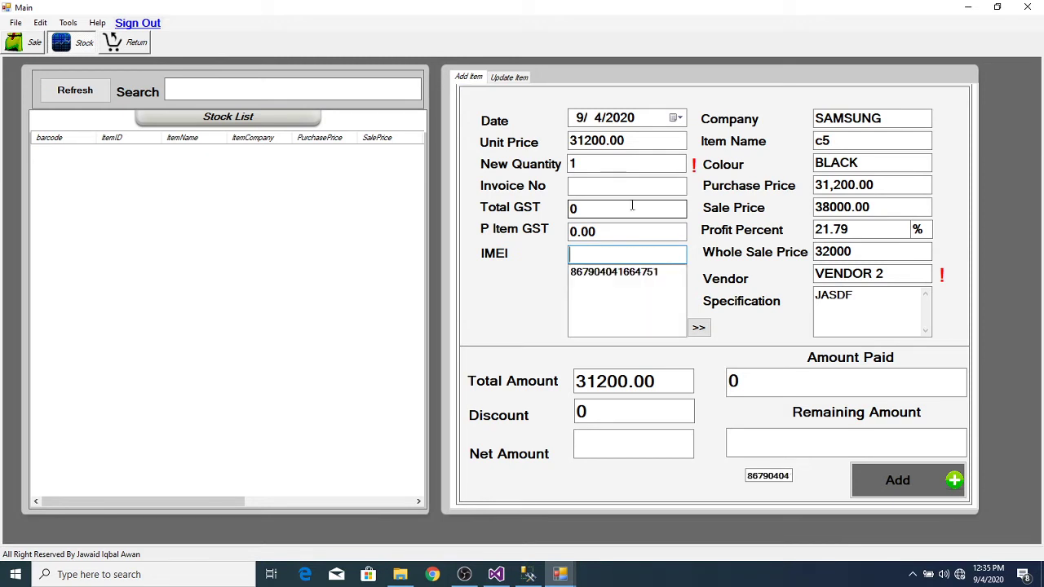
text(867904041654299)
key(Return)
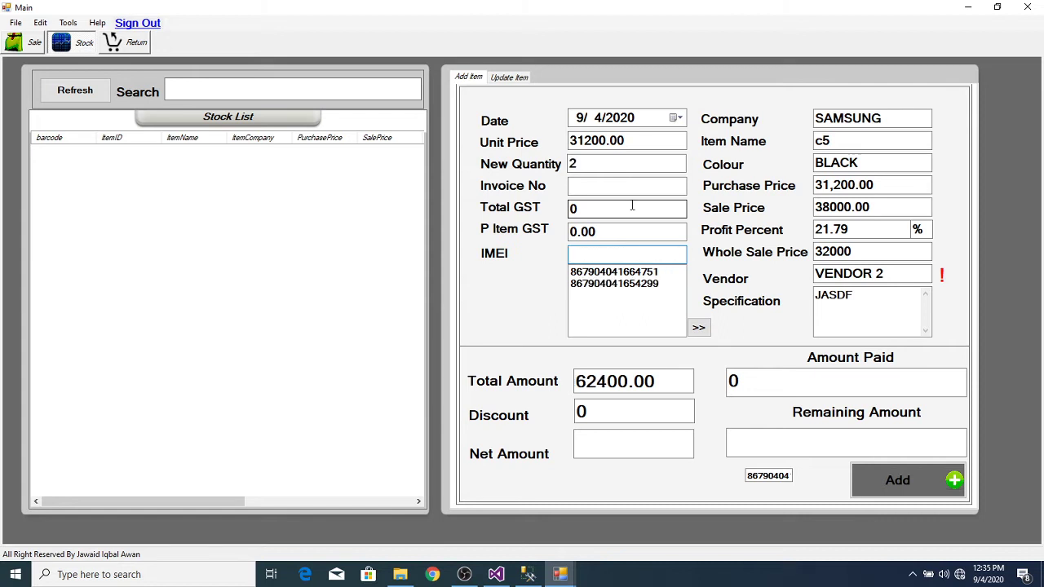
text(867904041853255)
key(Return)
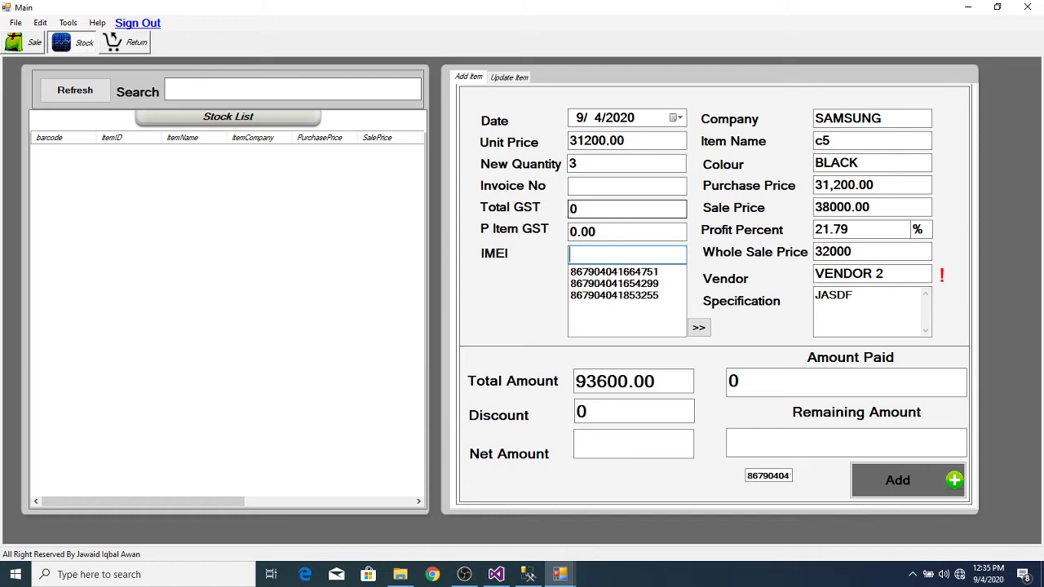
key(Tab)
key(Tab)
key(Tab)
key(Tab)
key(Tab)
key(Tab)
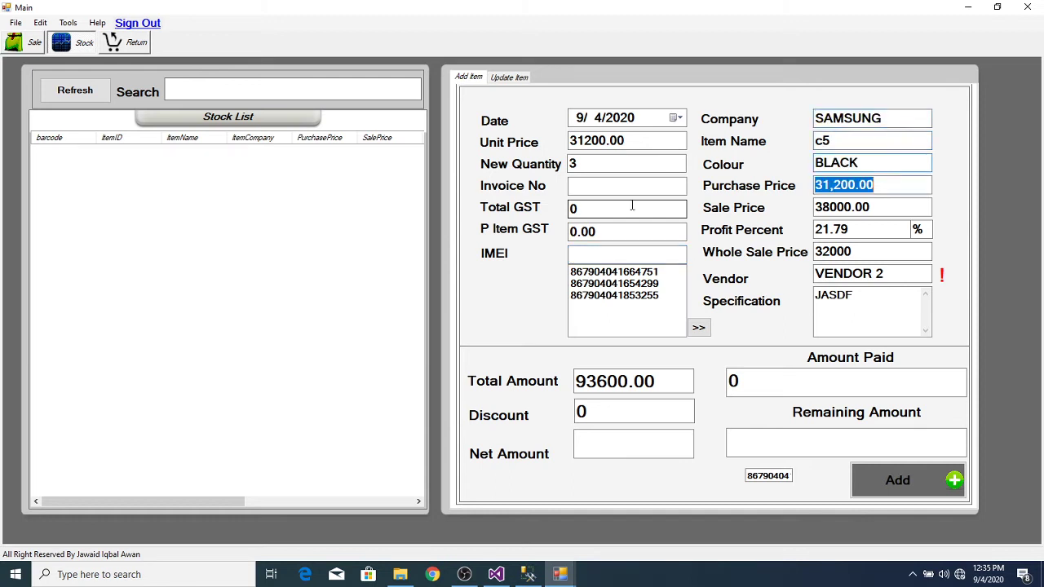
key(Tab)
key(Tab)
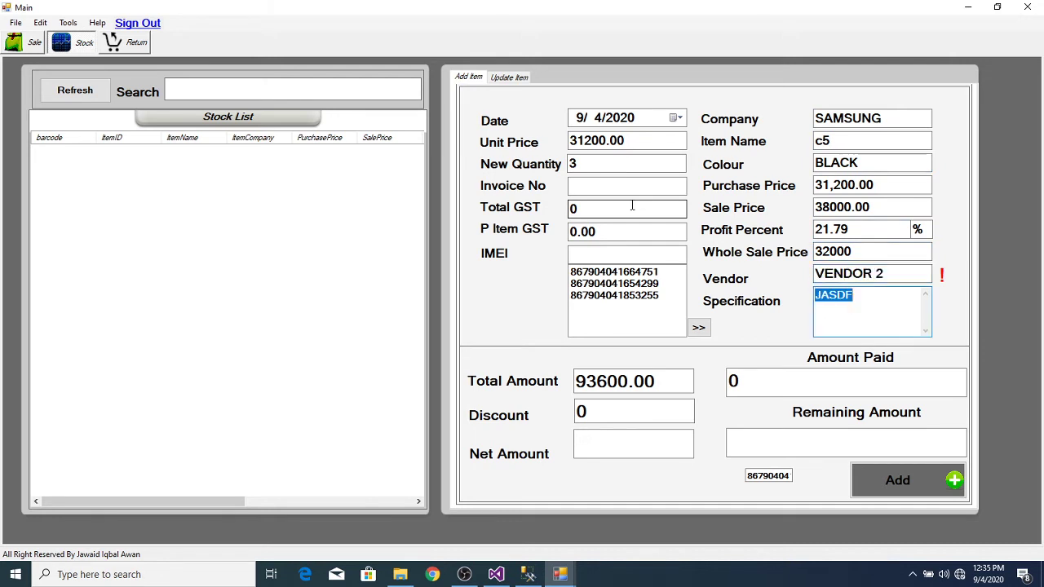
click(914, 272)
Step: Check the vendor lookup list without choosing a vendor, then switch to the Admin window
double_click(914, 272)
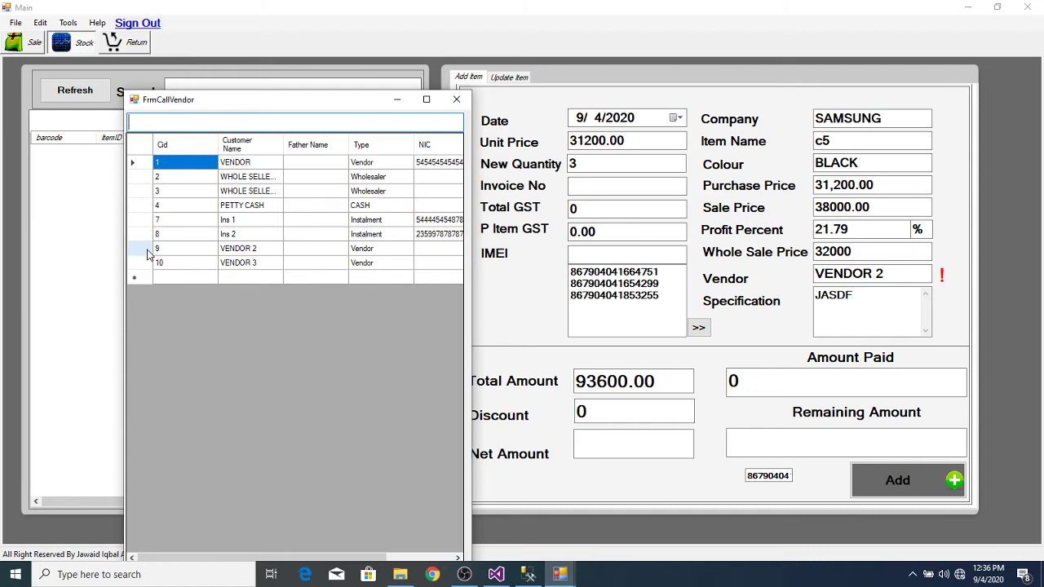
click(455, 100)
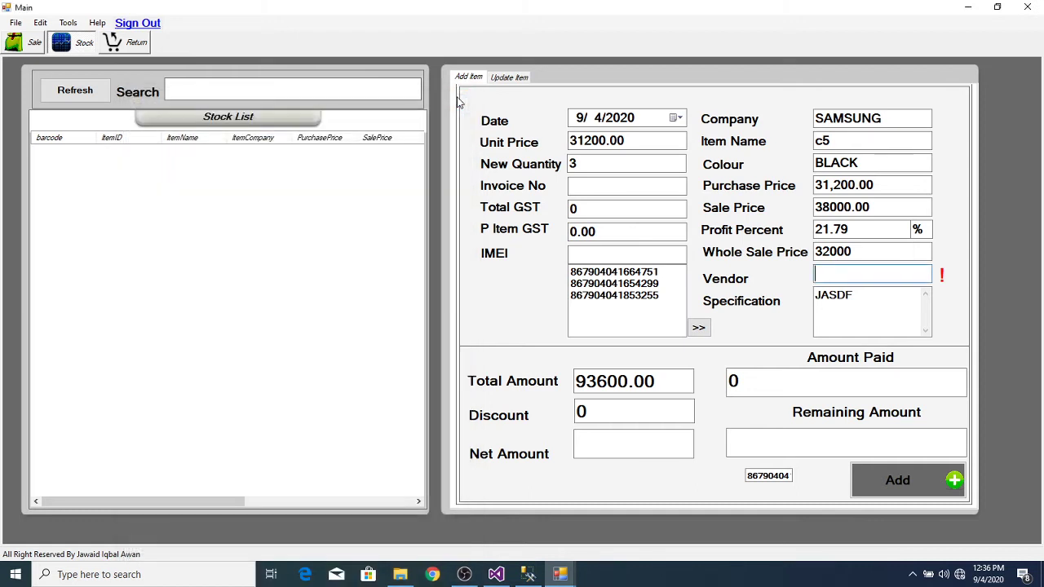
click(560, 576)
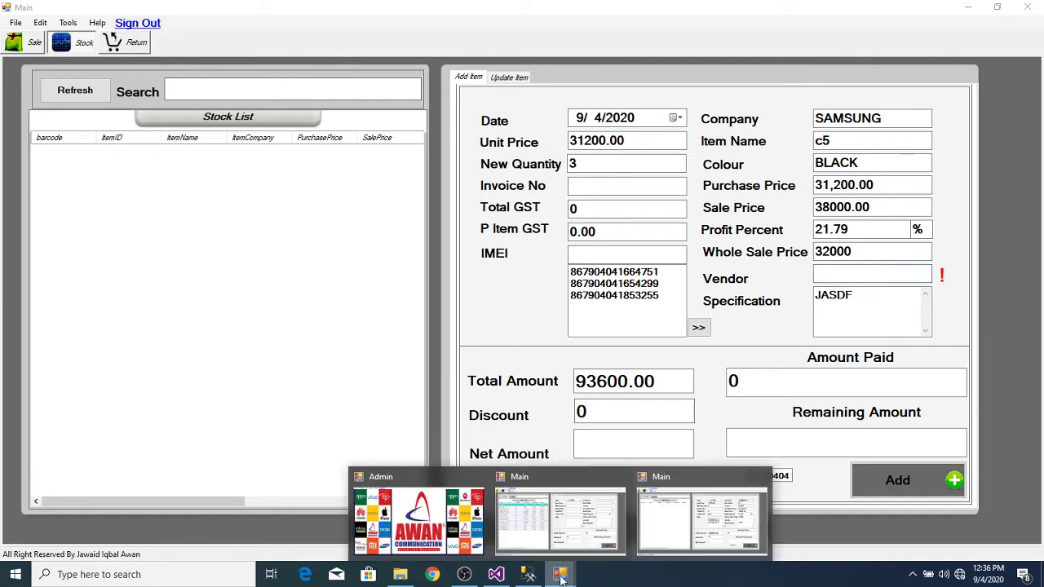
click(425, 525)
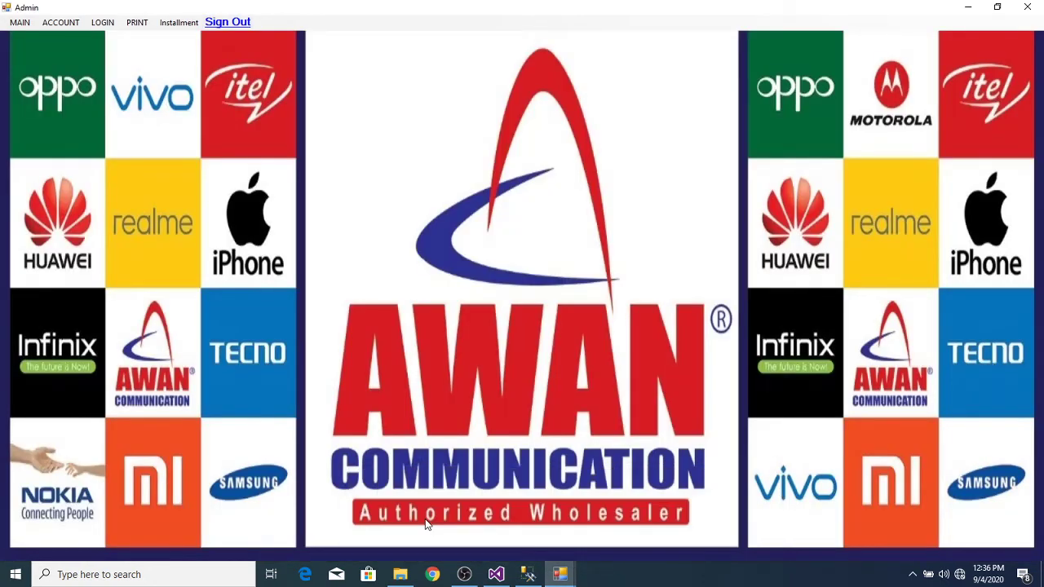
Step: In Customer Information, enter account 'Vendor 4' as a Vendor type with opening balance 1000
click(190, 25)
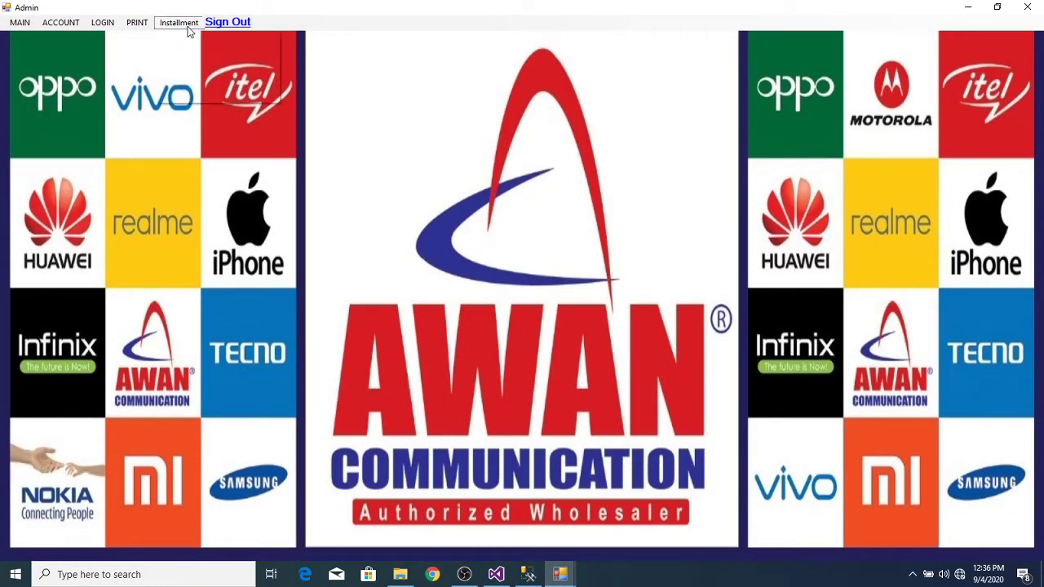
click(192, 38)
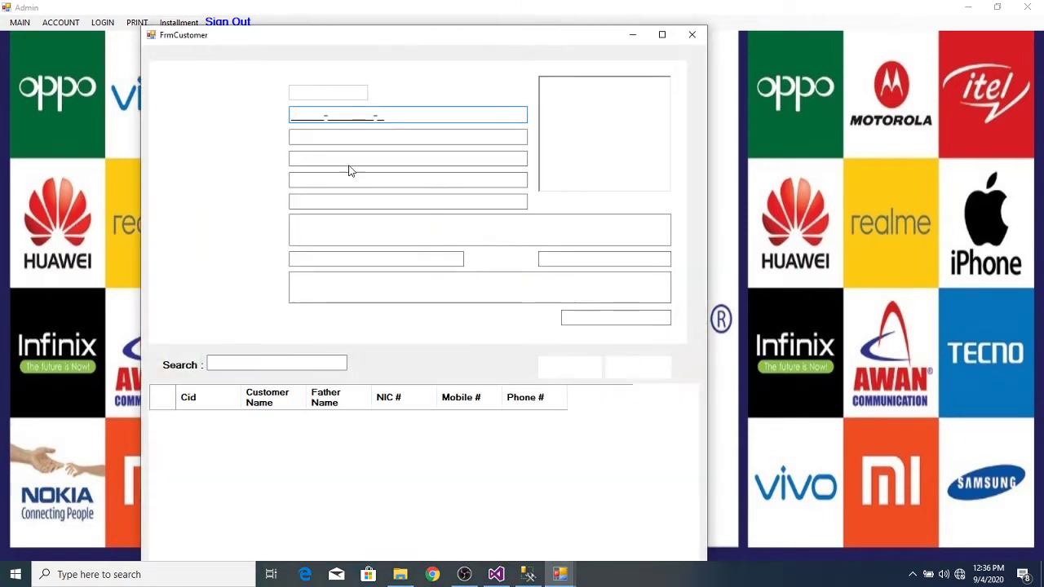
click(339, 161)
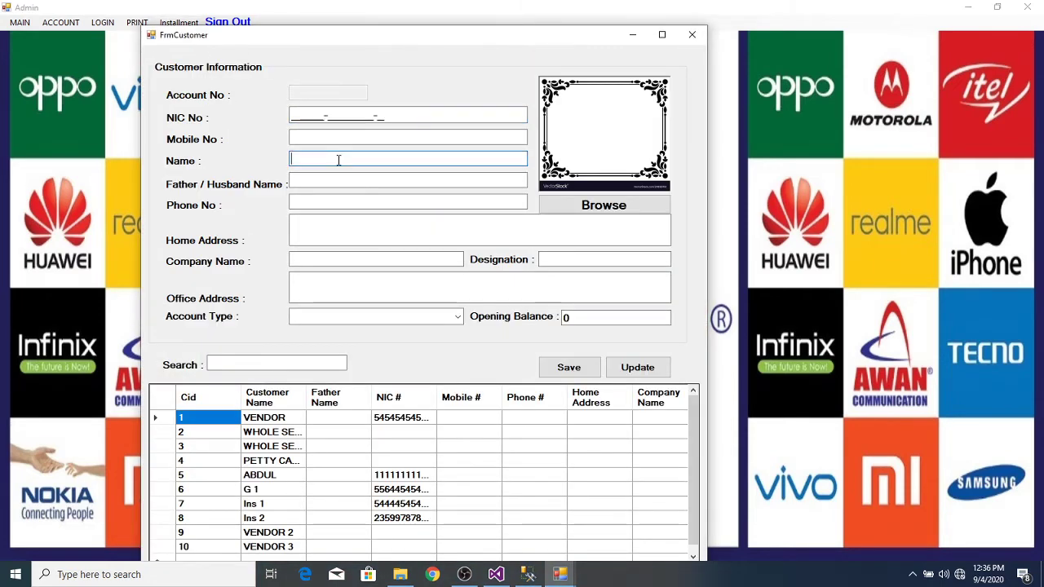
text(Ven)
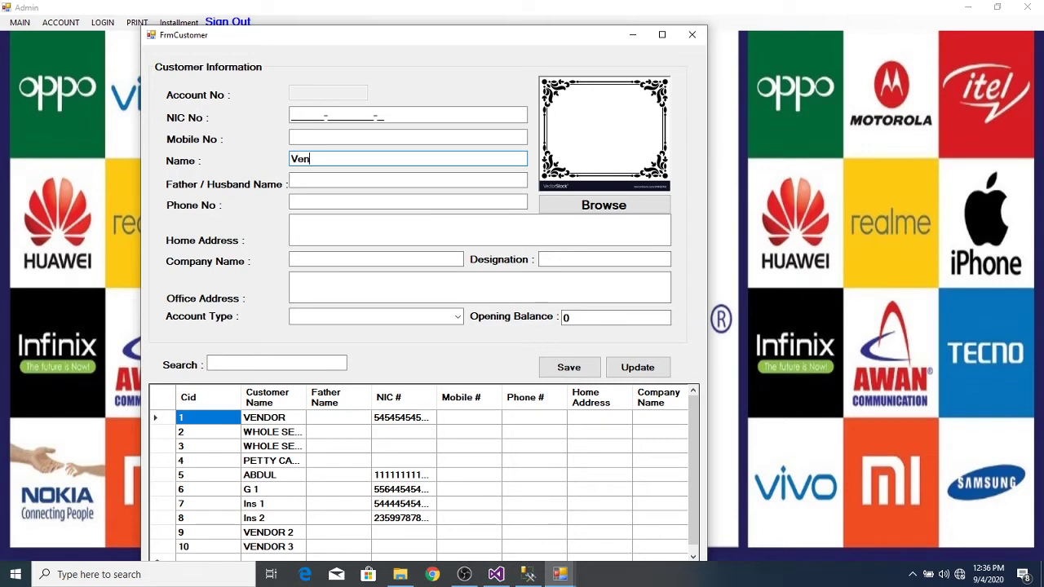
text(dor 4)
click(456, 317)
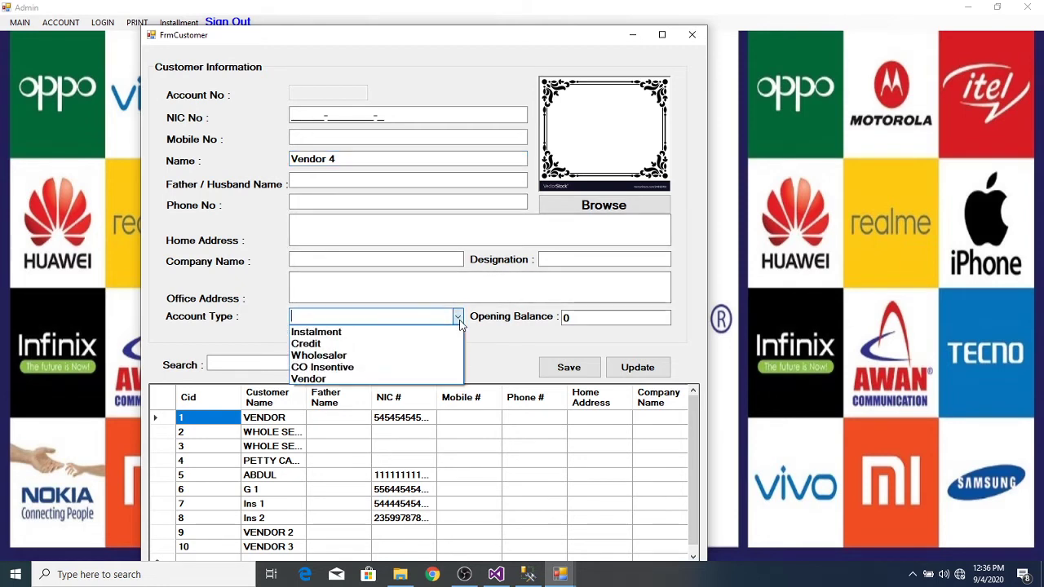
click(376, 381)
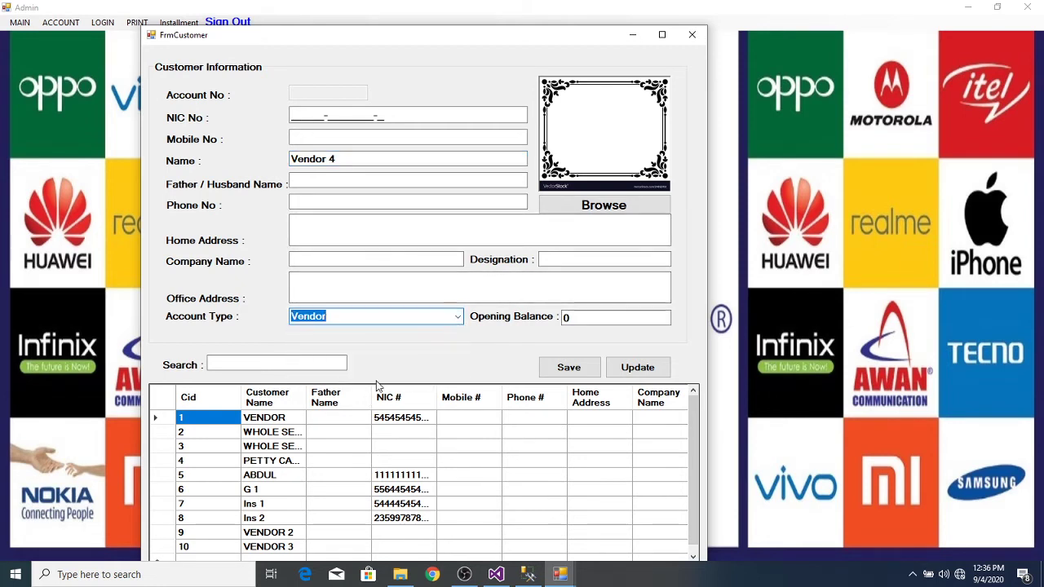
click(575, 319)
key(BackSpace)
text(1000)
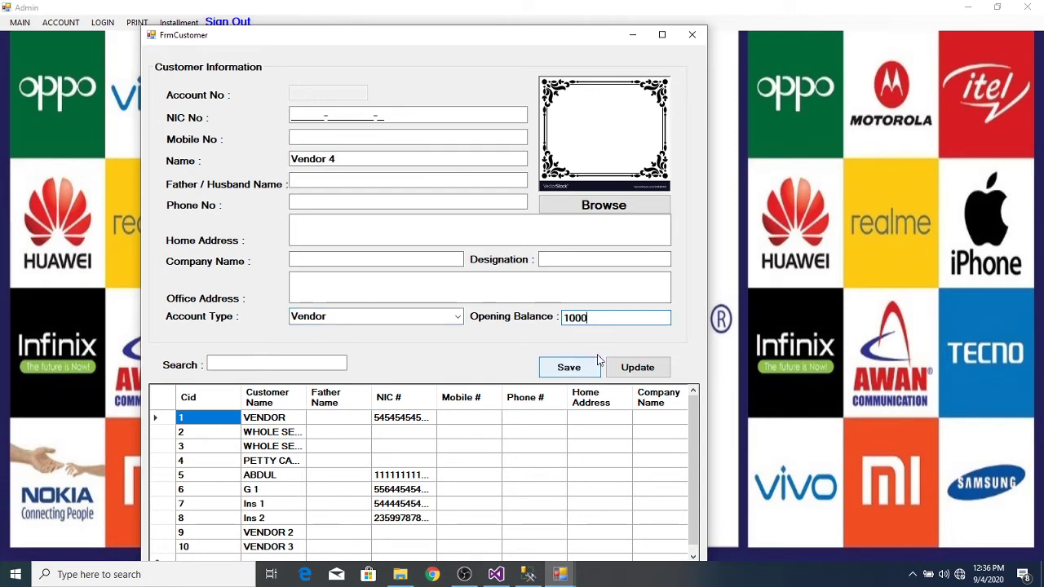
Step: Save the Vendor 4 account, acknowledge Record Saved, and close the customer form
click(573, 373)
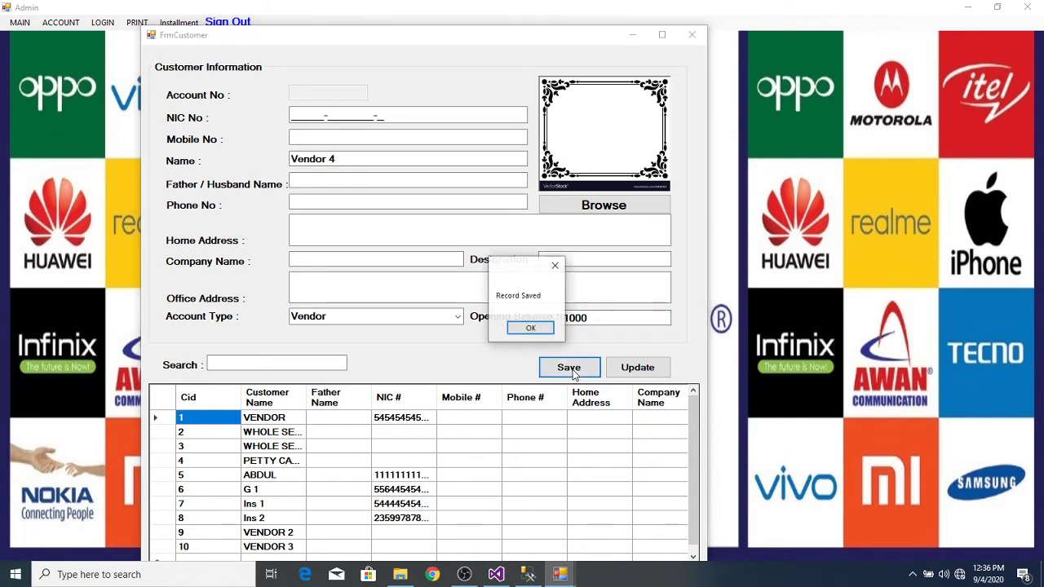
click(528, 328)
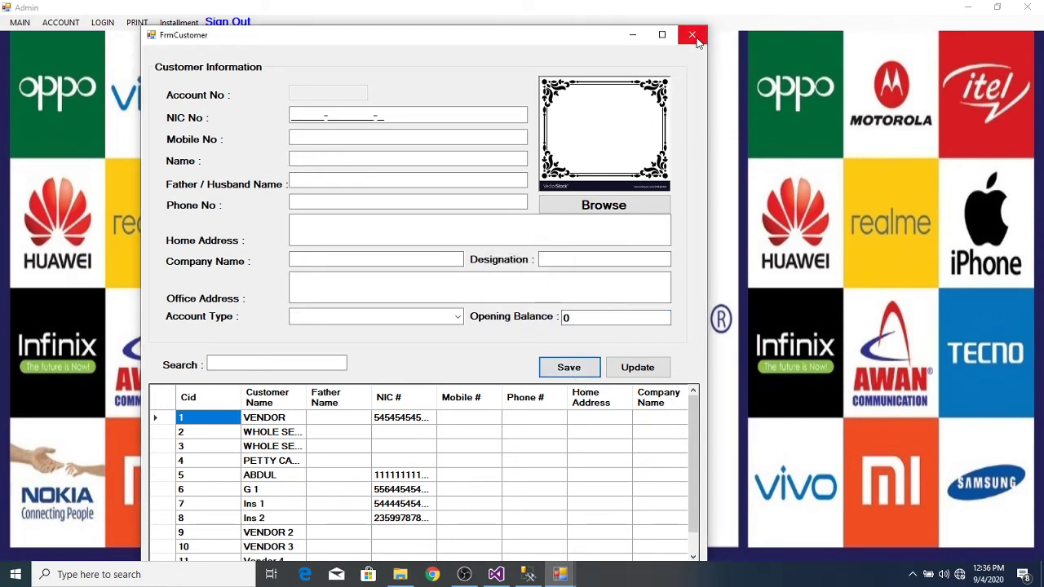
click(692, 35)
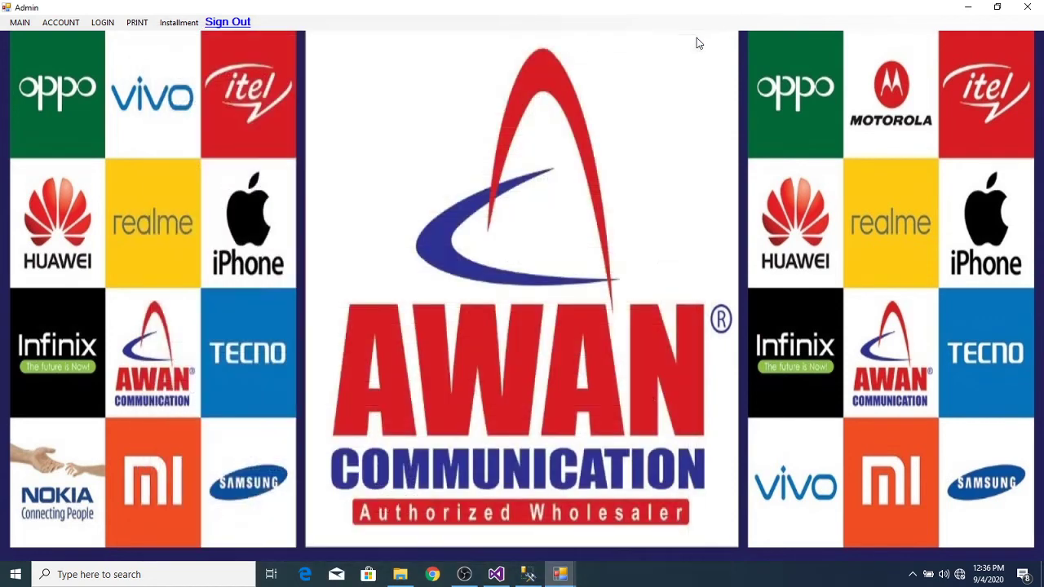
Step: In the Main window, pick Vendor 4 as supplier, enter discount 600 and 50000 paid, then add the items
click(559, 574)
click(736, 499)
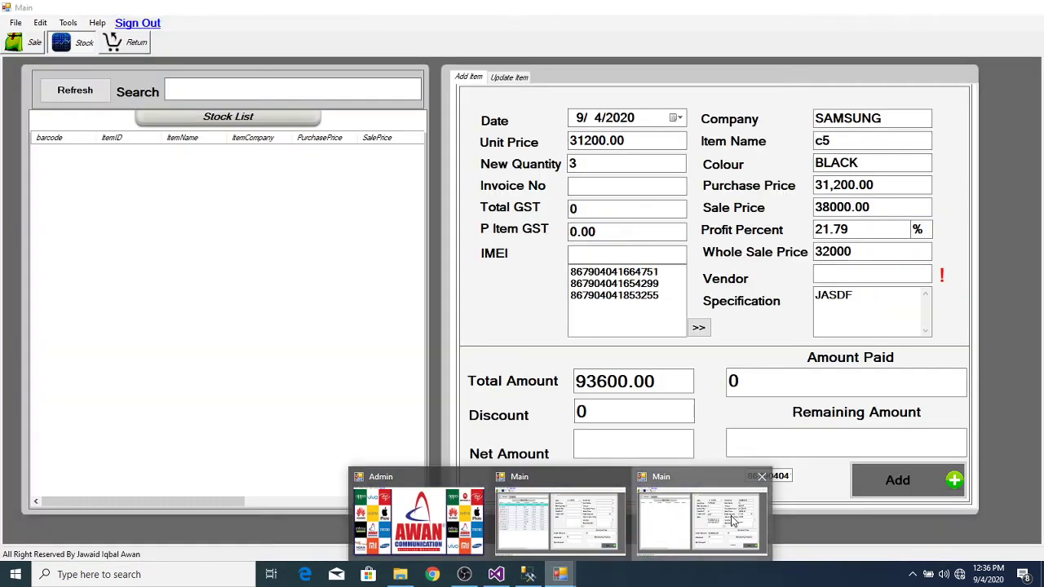
click(873, 276)
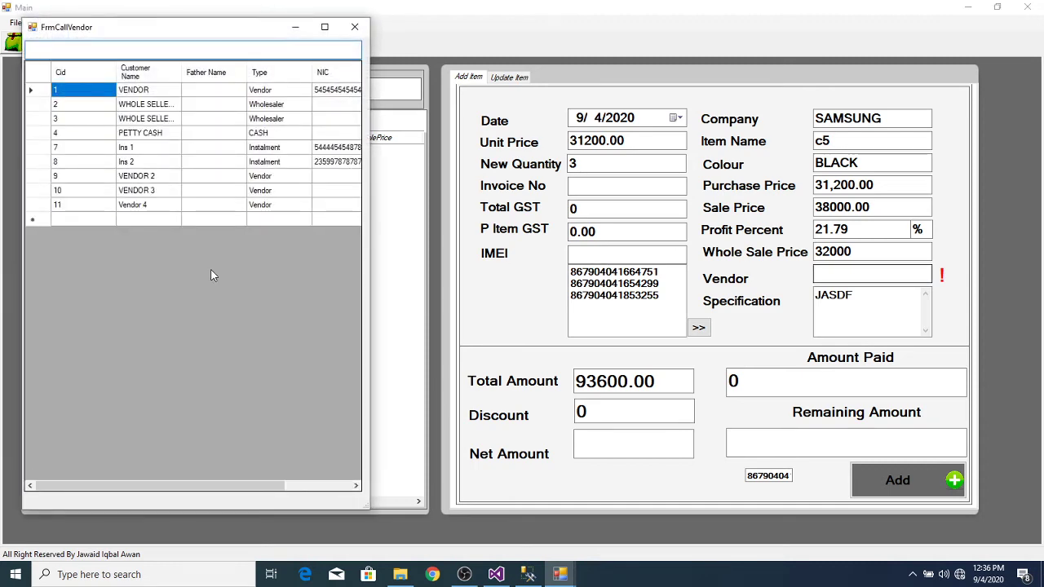
double_click(180, 208)
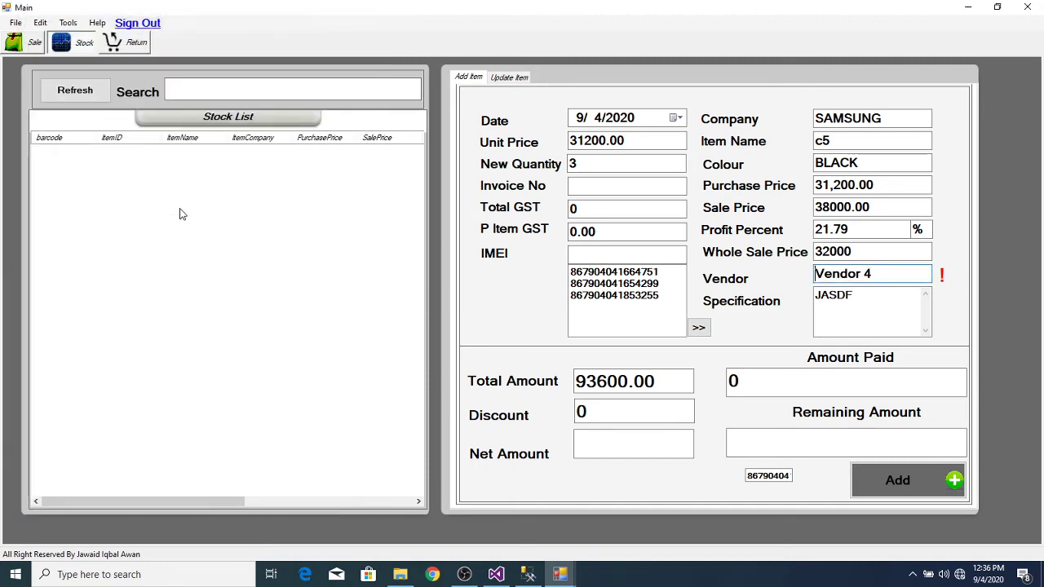
key(Tab)
key(Tab)
key(Tab)
key(Tab)
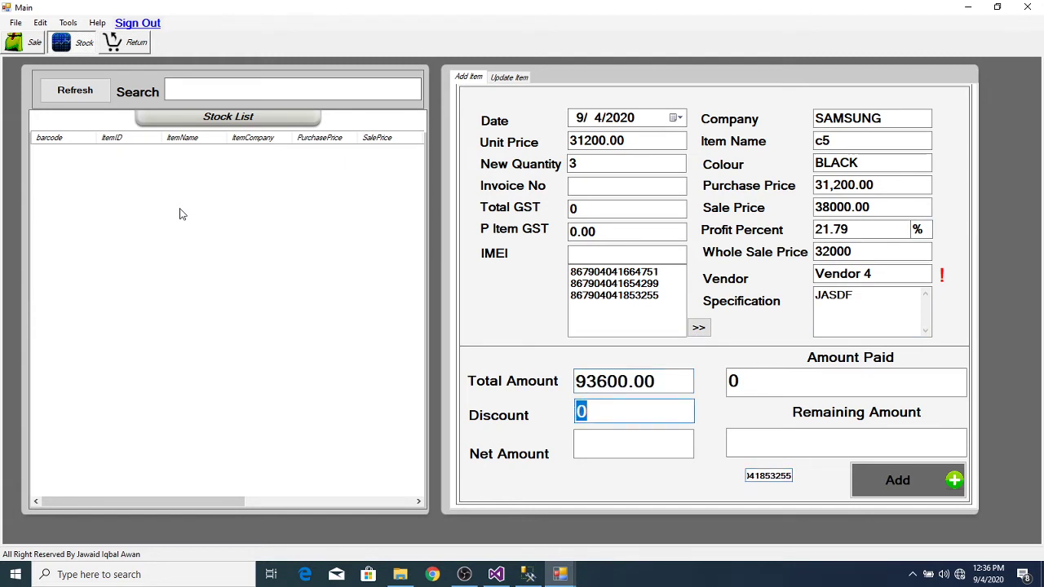
text(600)
key(Tab)
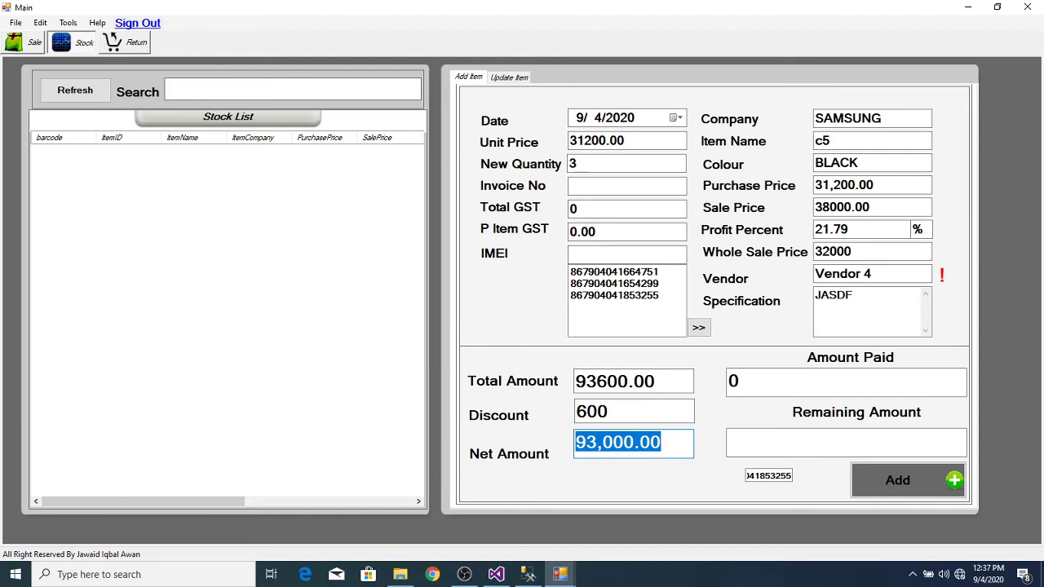
key(Tab)
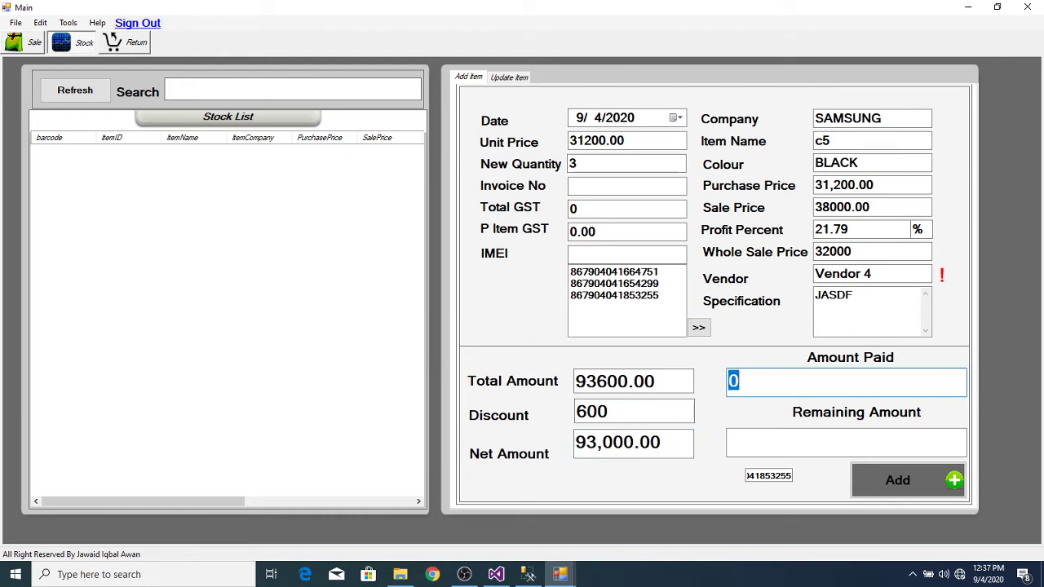
text(50000)
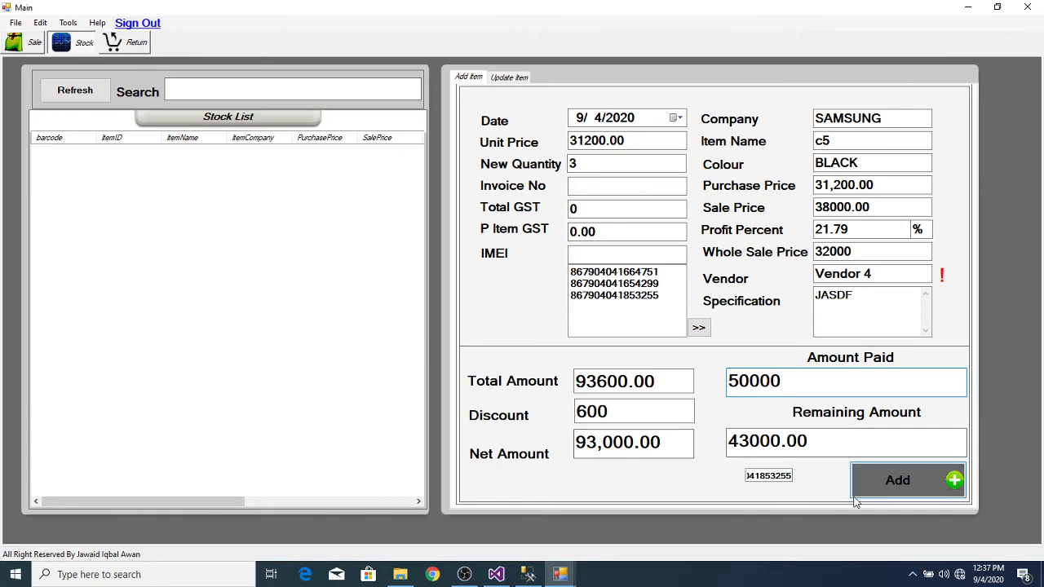
click(917, 480)
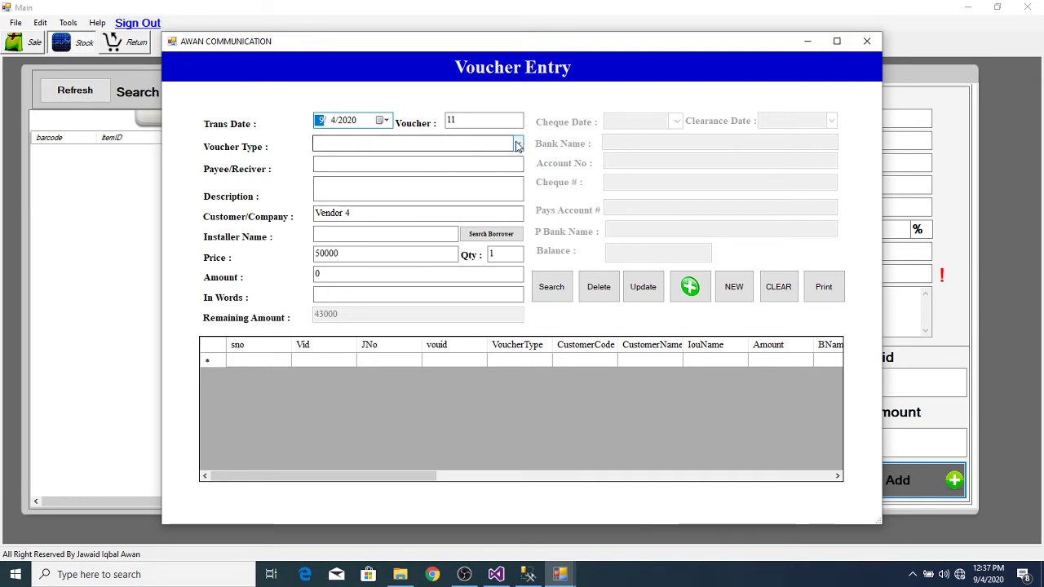
Step: Make it a CASH PAYMENT VOUCHER and fill Amount 50000 with its value in words
click(519, 145)
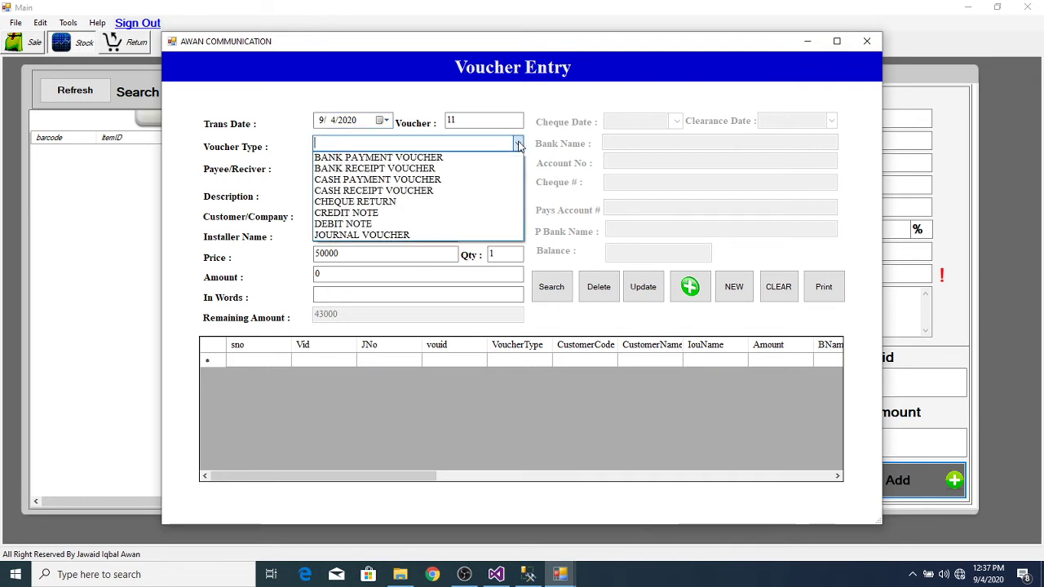
click(451, 179)
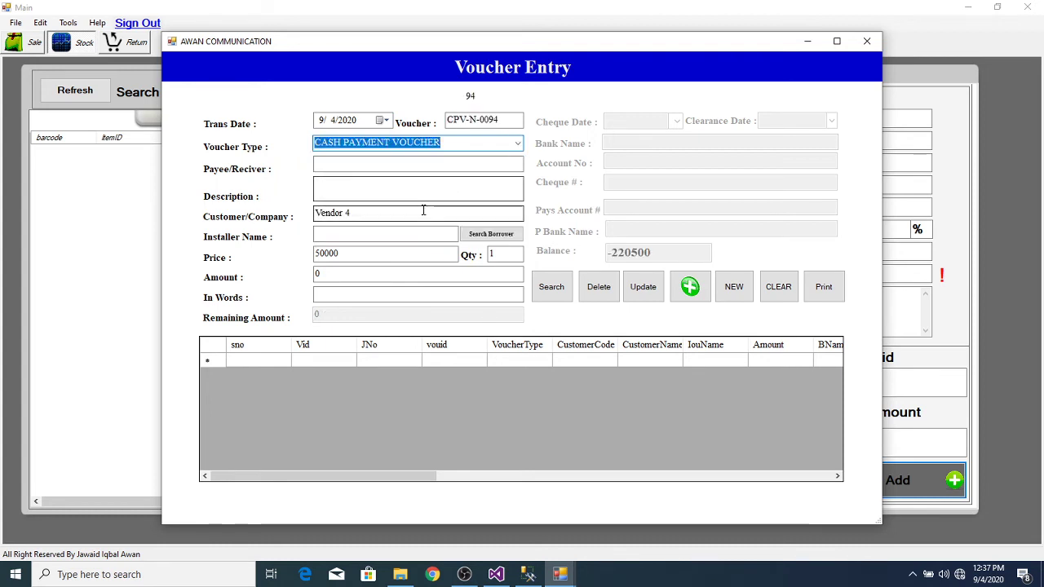
click(423, 210)
key(Tab)
key(Tab)
key(Tab)
key(Tab)
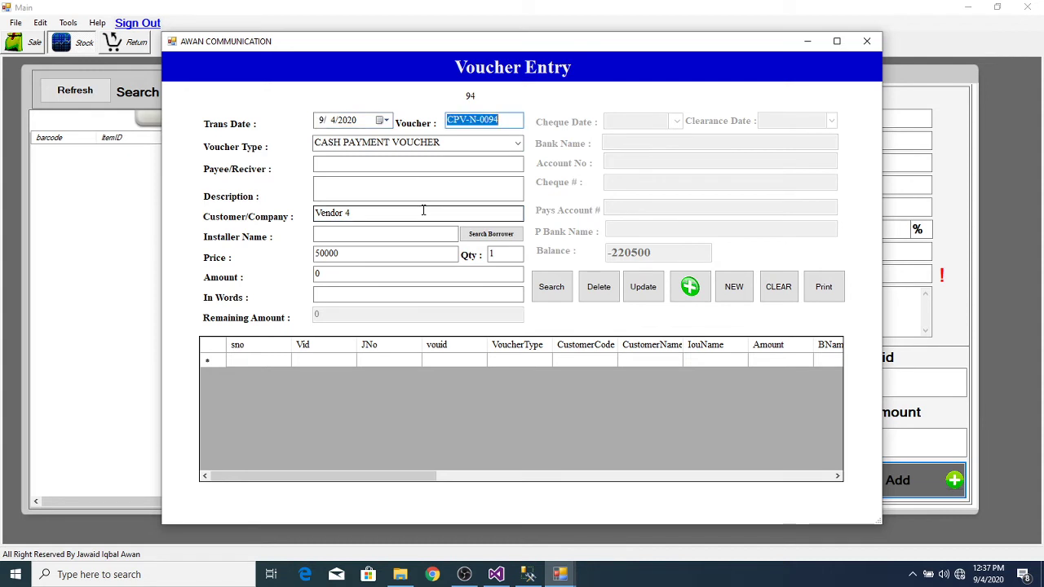
key(Tab)
key(Tab)
key(Tab)
key(Tab)
key(Tab)
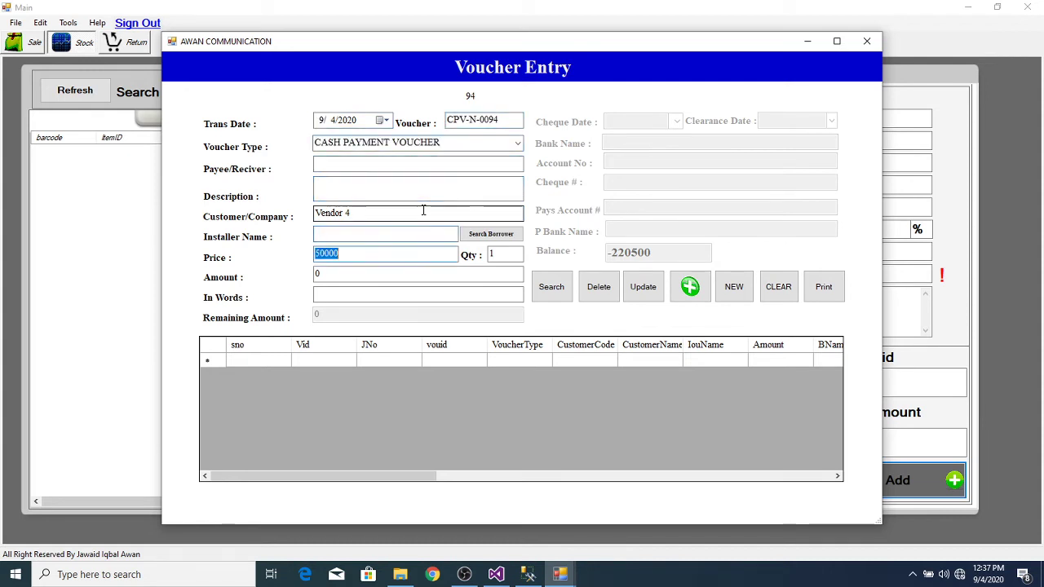
key(Tab)
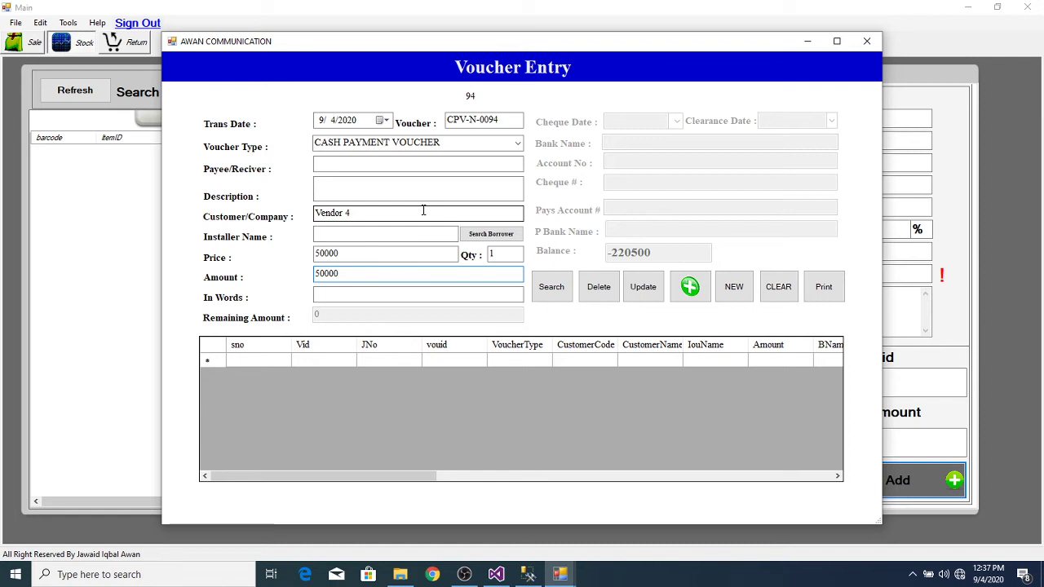
key(Tab)
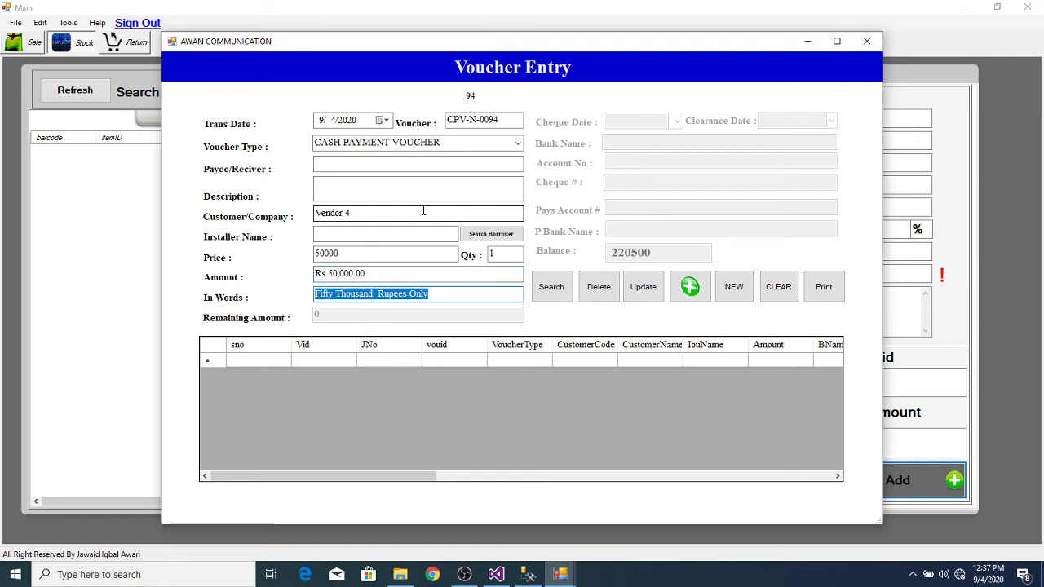
key(Tab)
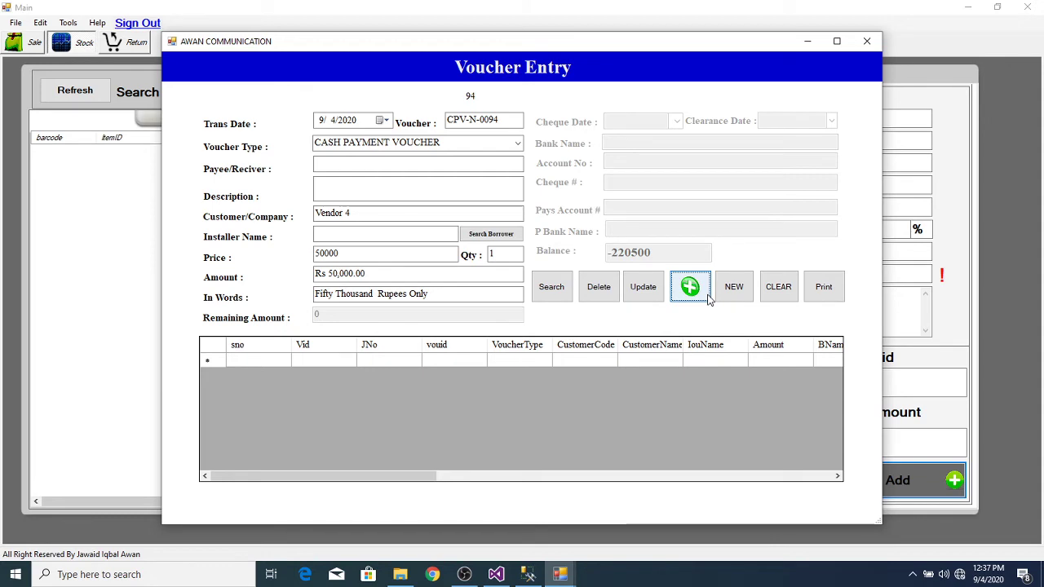
Step: Move the voucher window aside and submit voucher CPV-N-0094, hitting the button10_Click breakpoint
drag(613, 48, 646, 73)
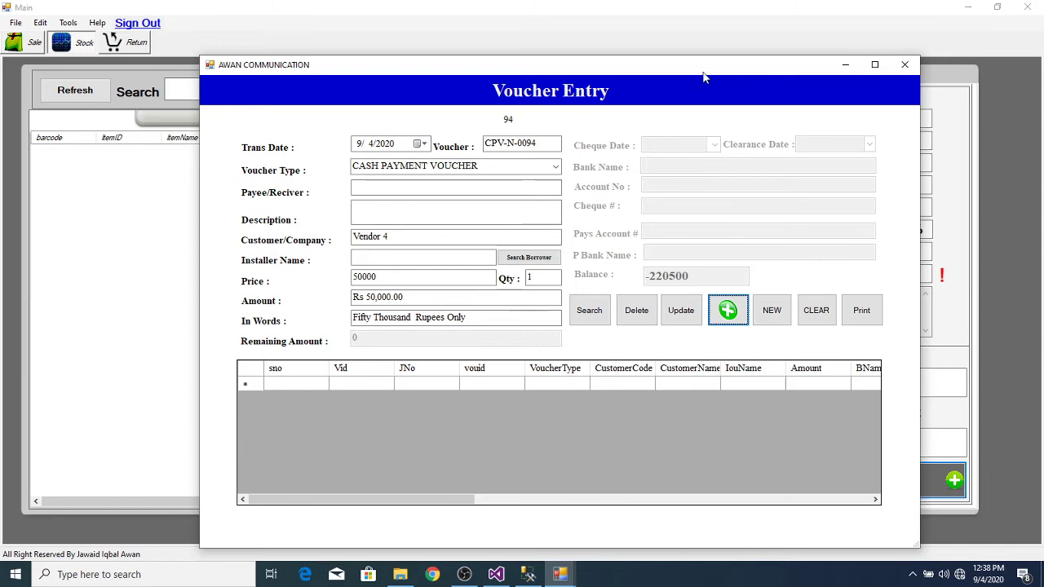
drag(701, 70, 683, 58)
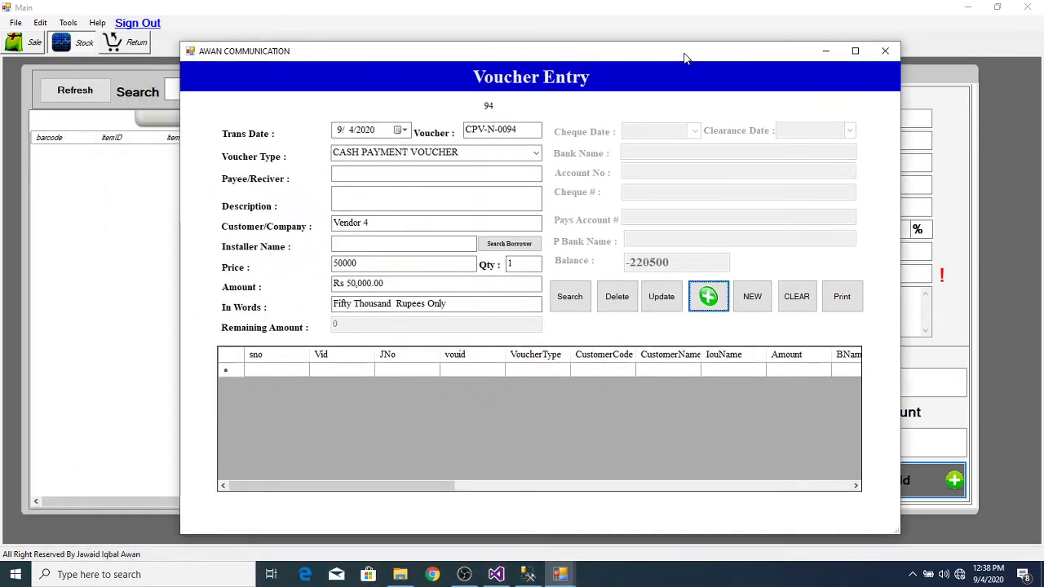
click(707, 297)
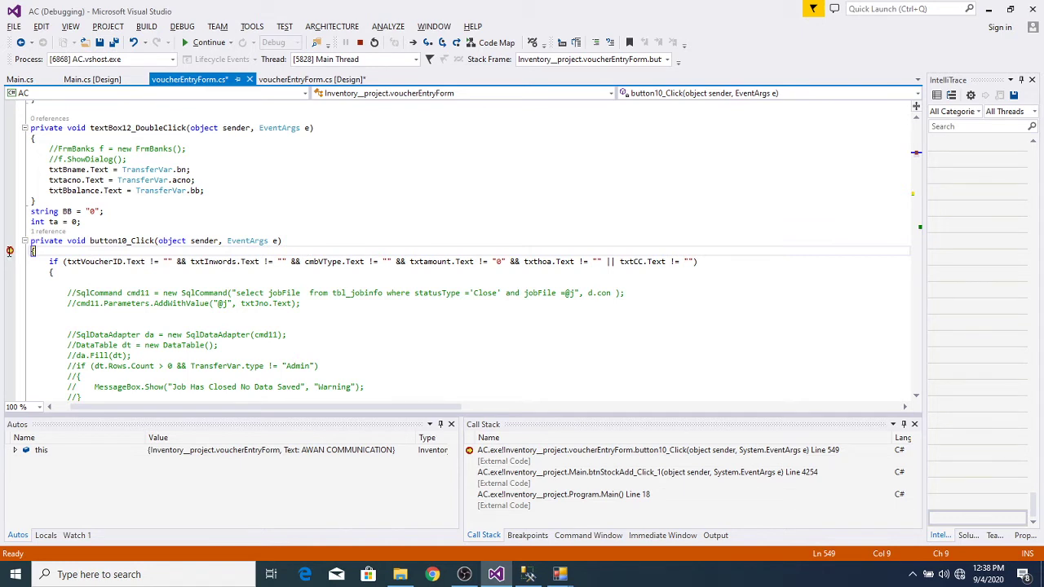
Step: Move the execution point to the if statement in button10_Click and continue with F5
click(14, 243)
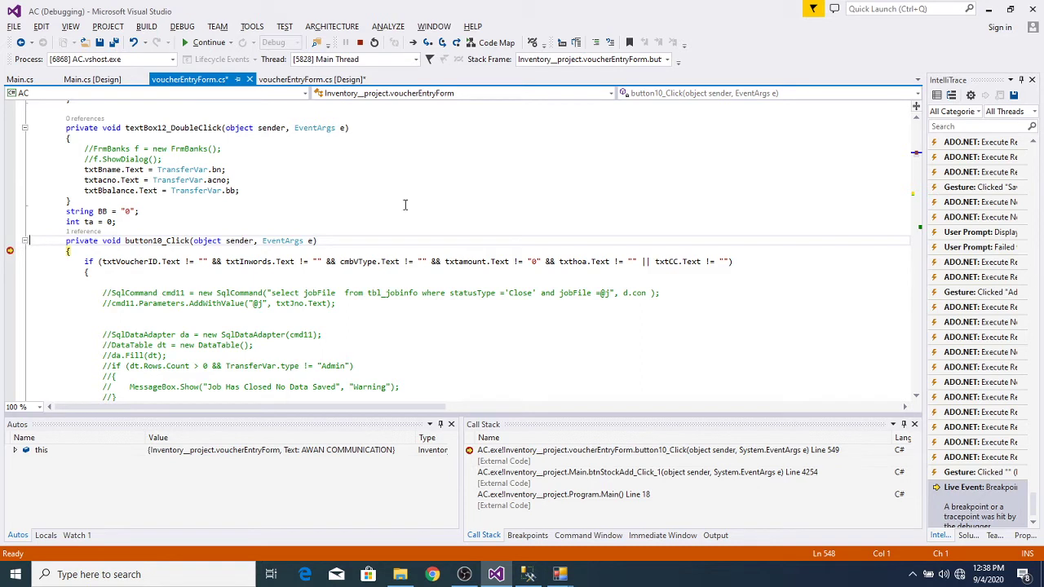
drag(12, 258, 11, 252)
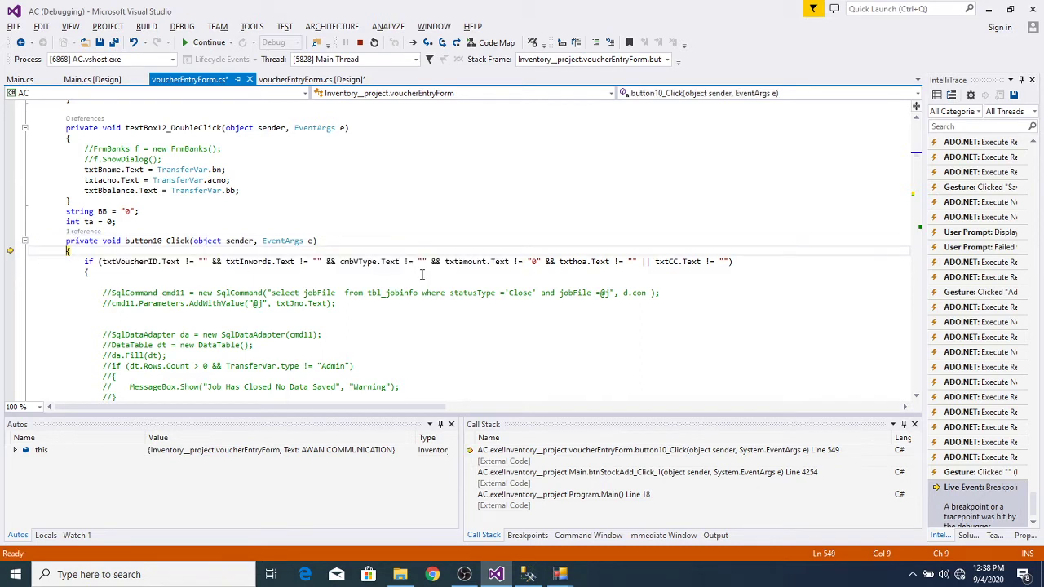
key(F5)
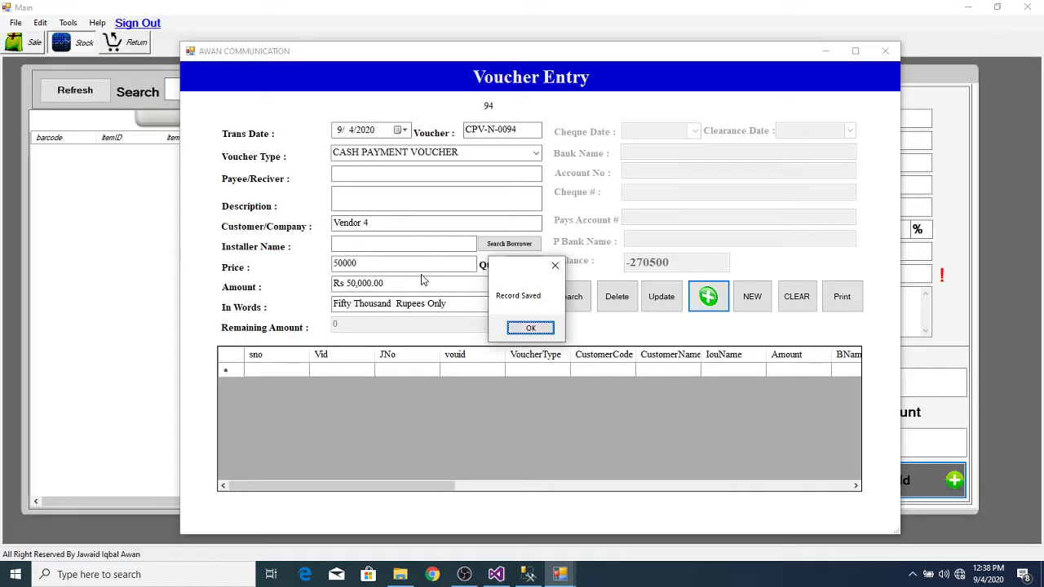
Step: Print voucher CPV-N-0094, close the report preview, and confirm exiting Voucher Entry
click(531, 327)
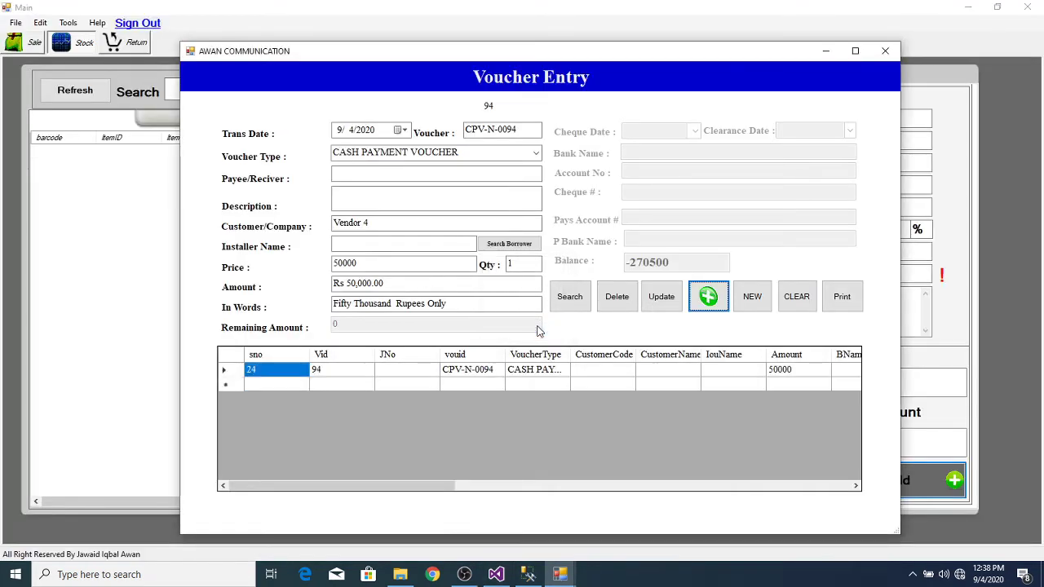
click(840, 298)
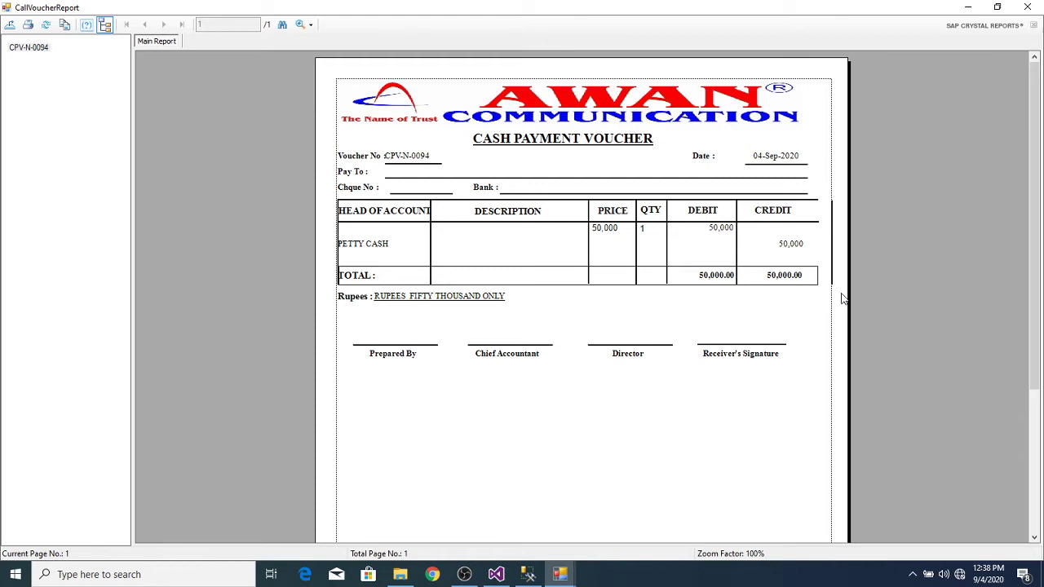
click(1028, 9)
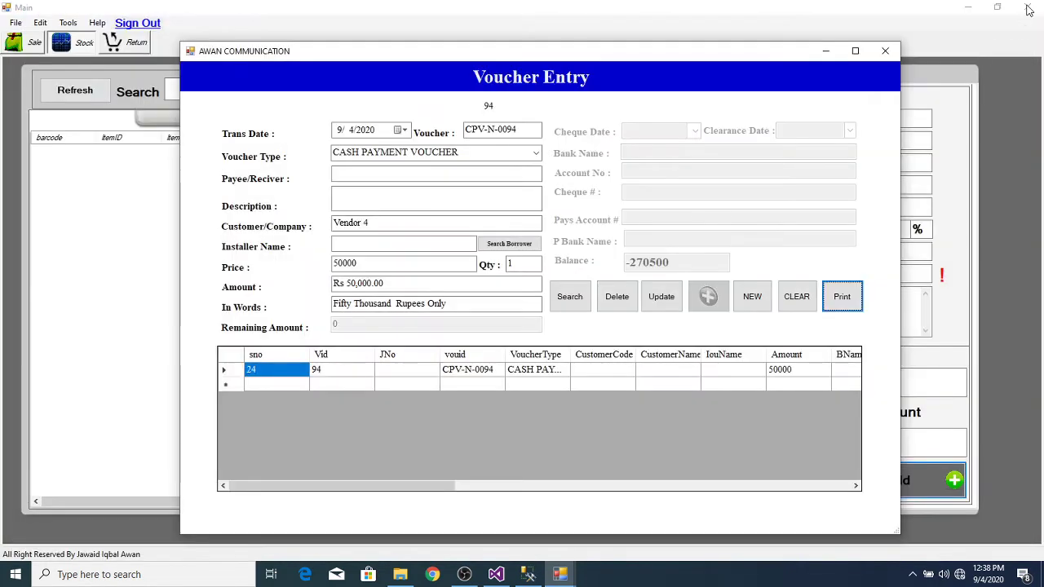
click(886, 53)
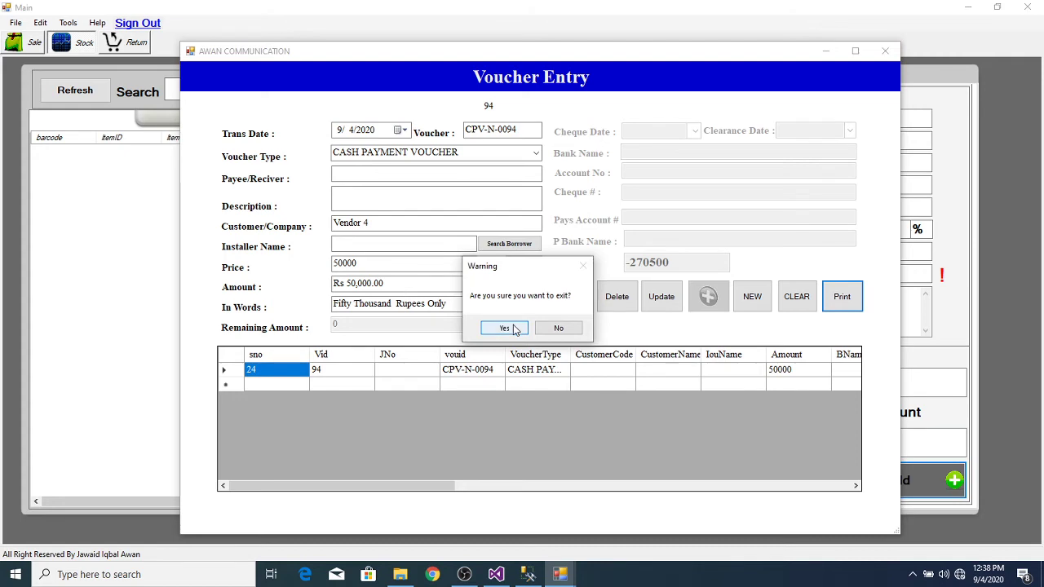
click(505, 328)
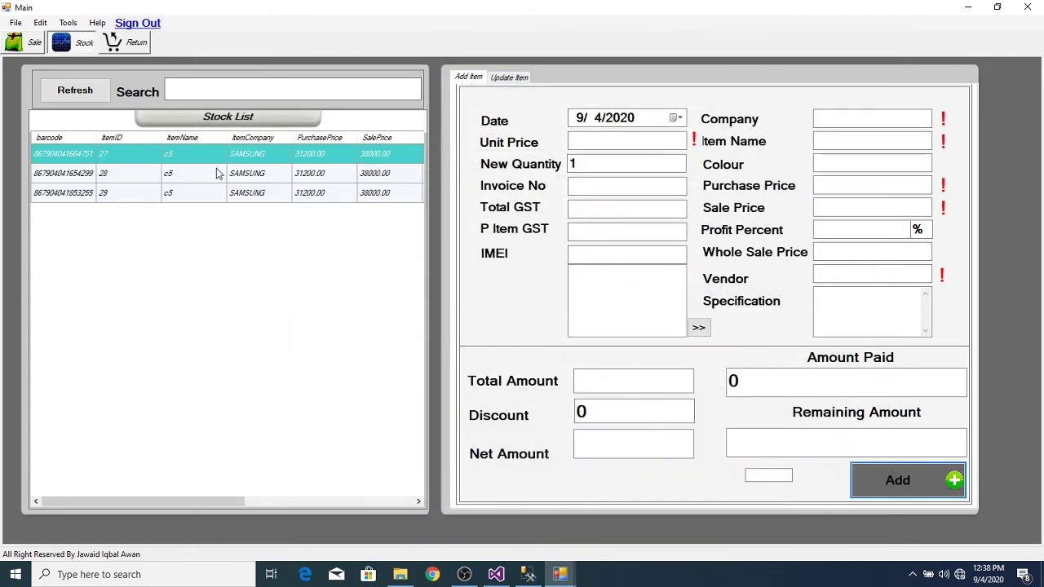
Step: On the Sale screen, add c5 items 27 and 28 to a cash sale totalling 76000.00
click(36, 44)
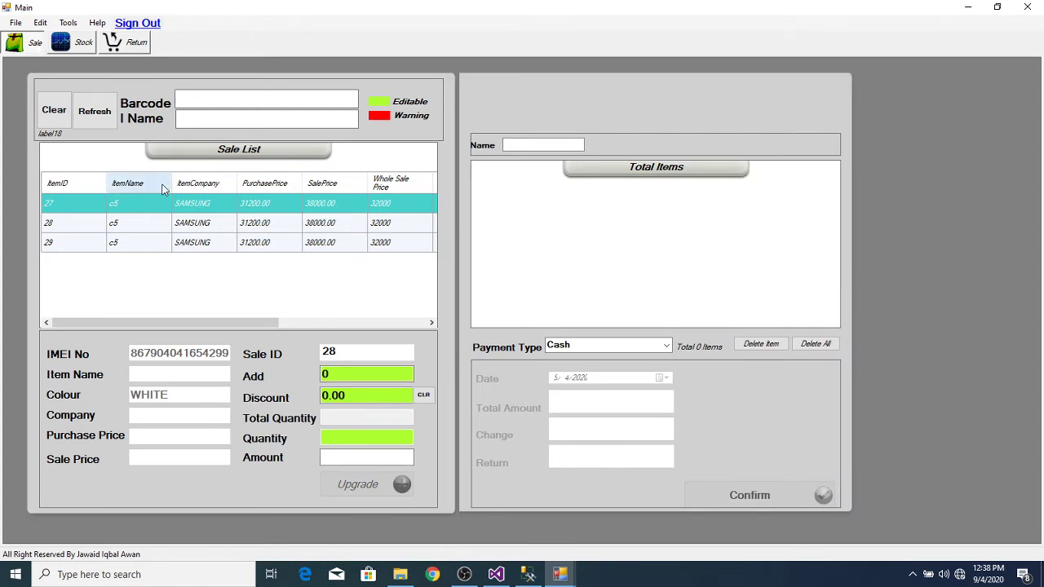
click(159, 212)
double_click(159, 211)
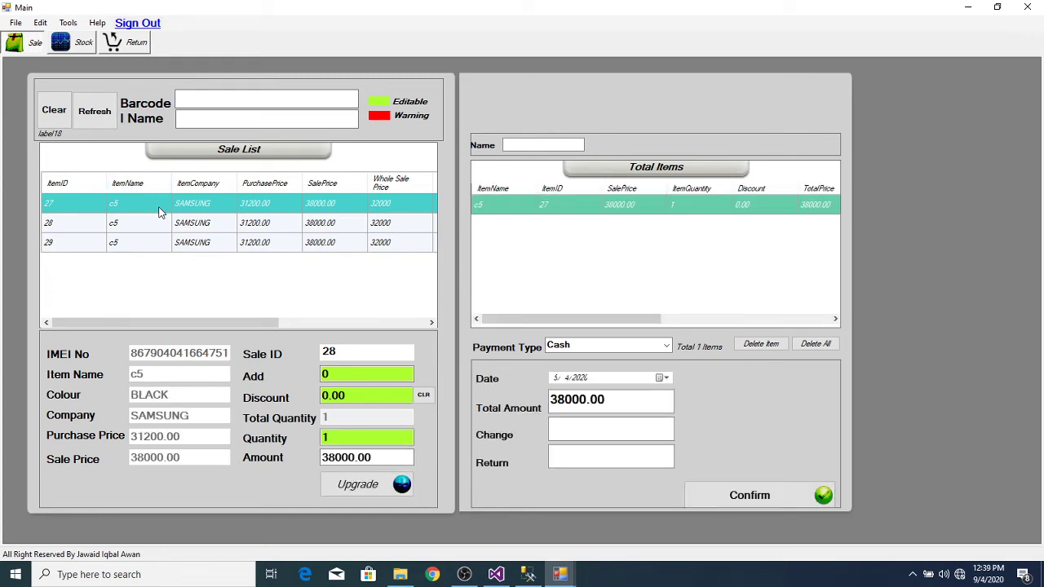
double_click(146, 230)
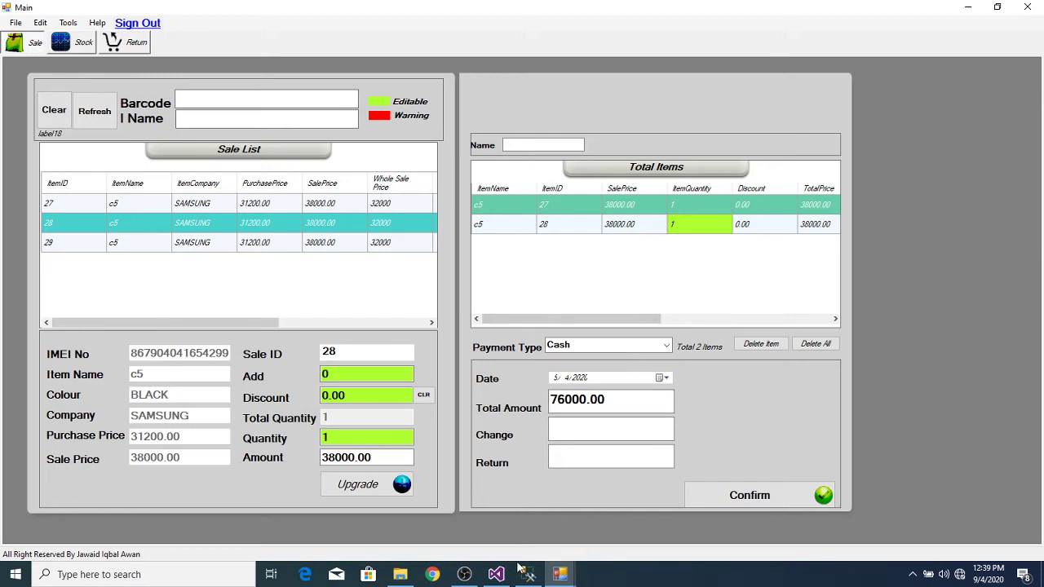
Step: In Admin, open the General Ledger report and generate Vendor 4's ledger for 1/1/2020–9/4/2020
mouse_move(567, 577)
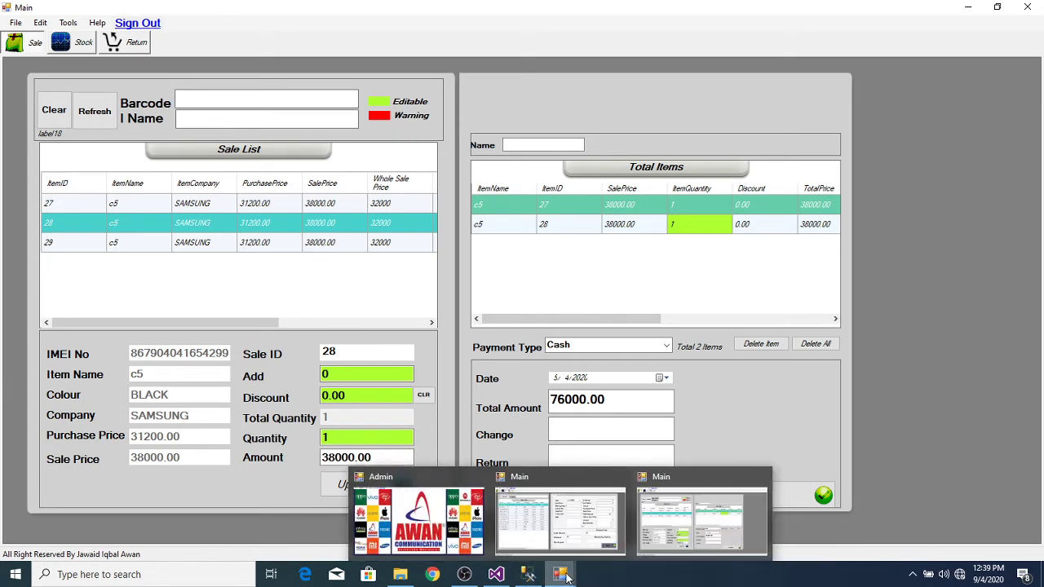
click(408, 521)
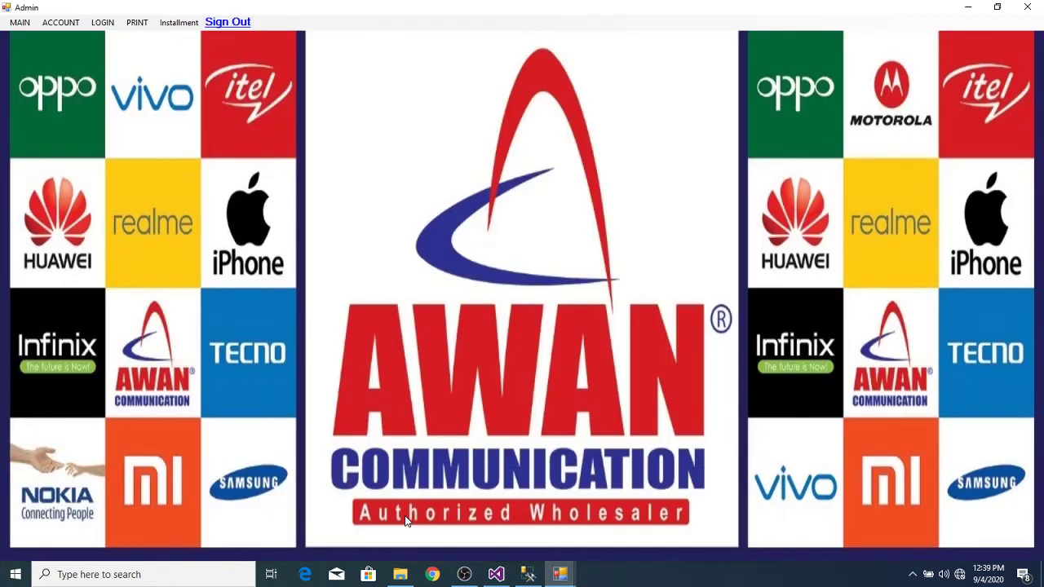
click(72, 24)
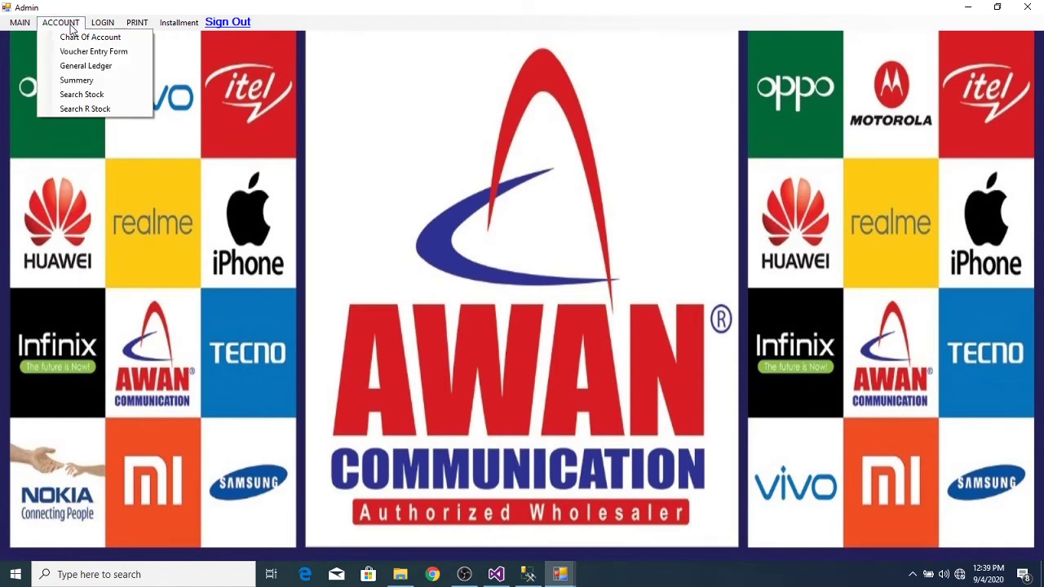
click(92, 66)
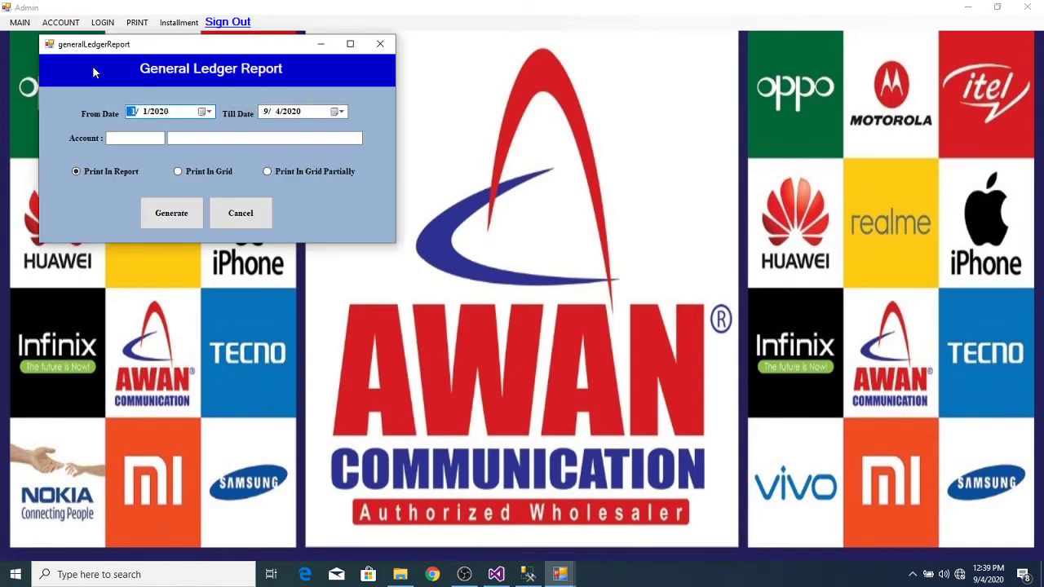
double_click(238, 138)
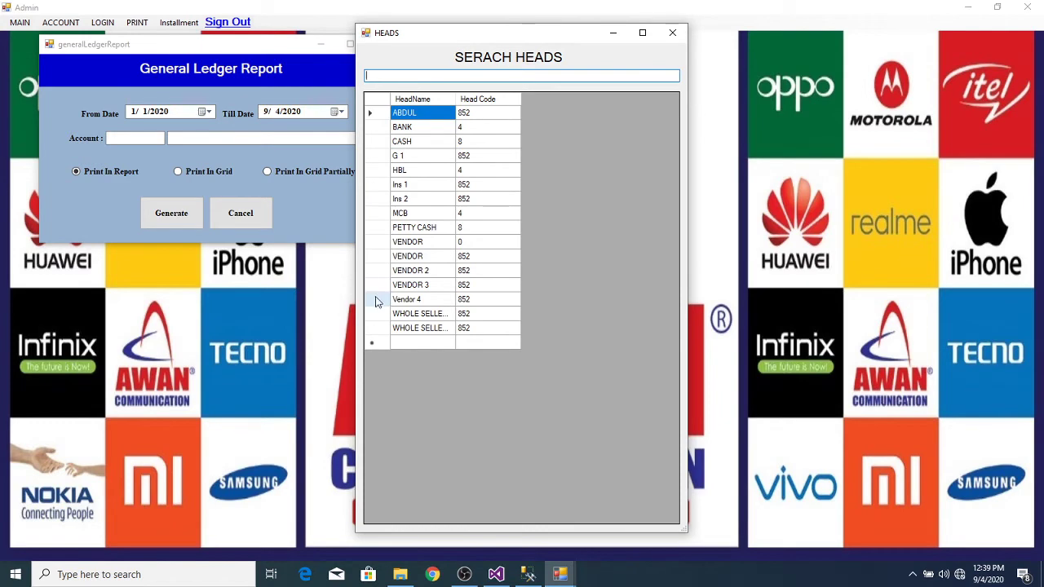
double_click(375, 299)
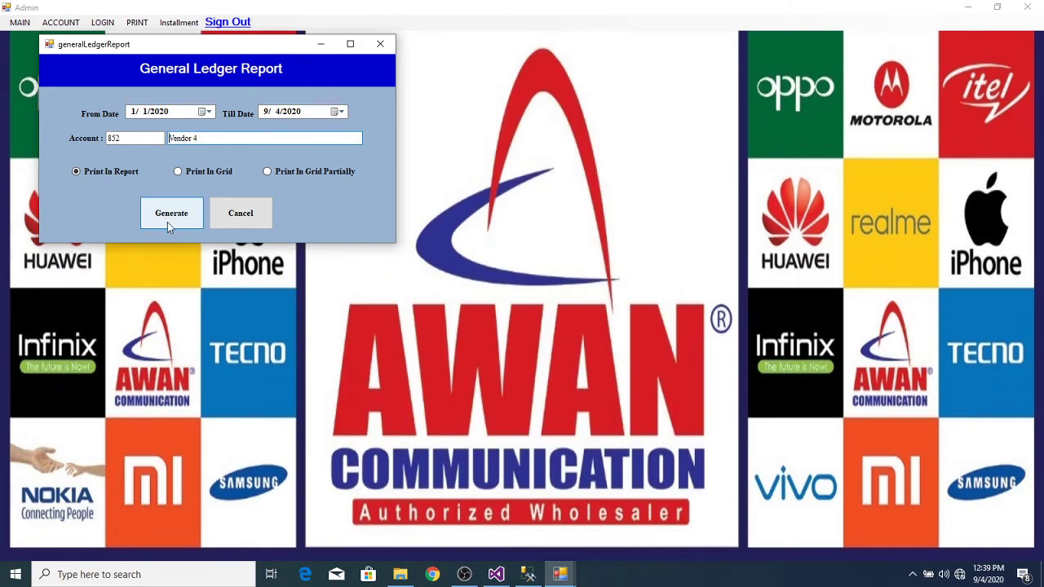
click(167, 222)
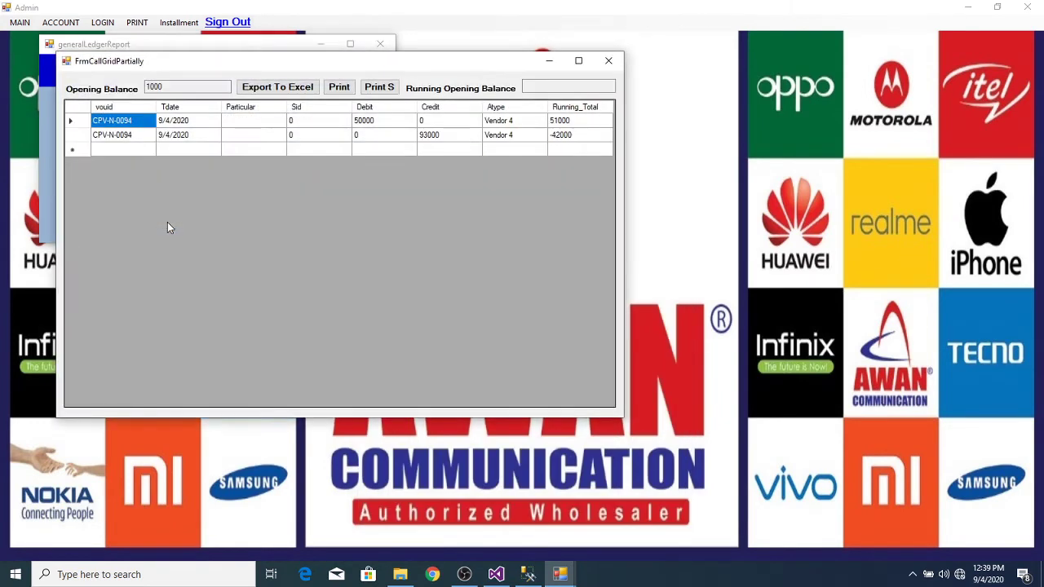
Step: Print Vendor 4's statement of account, then close the report and the ledger grid
click(340, 88)
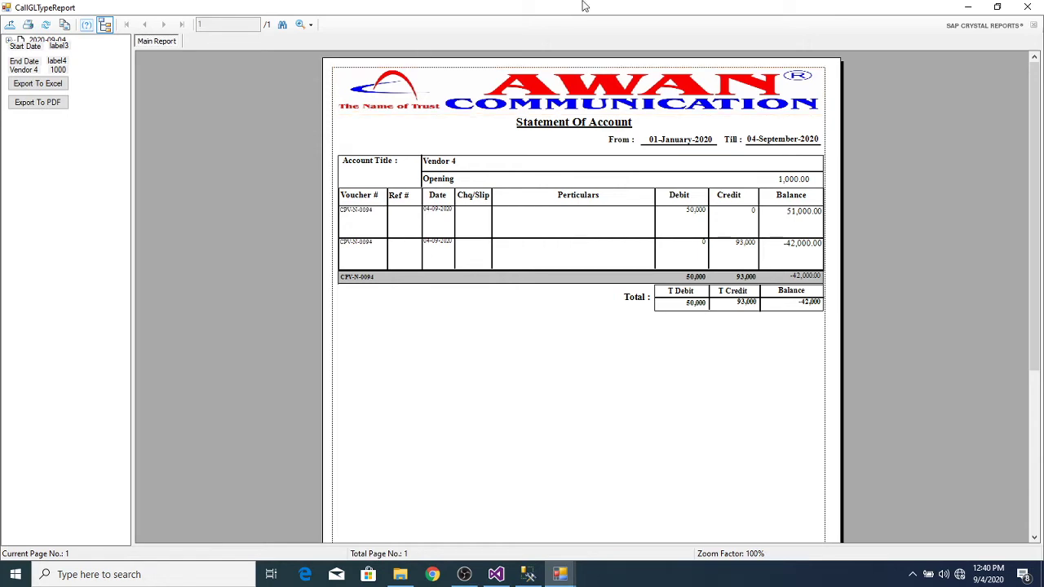
click(1027, 7)
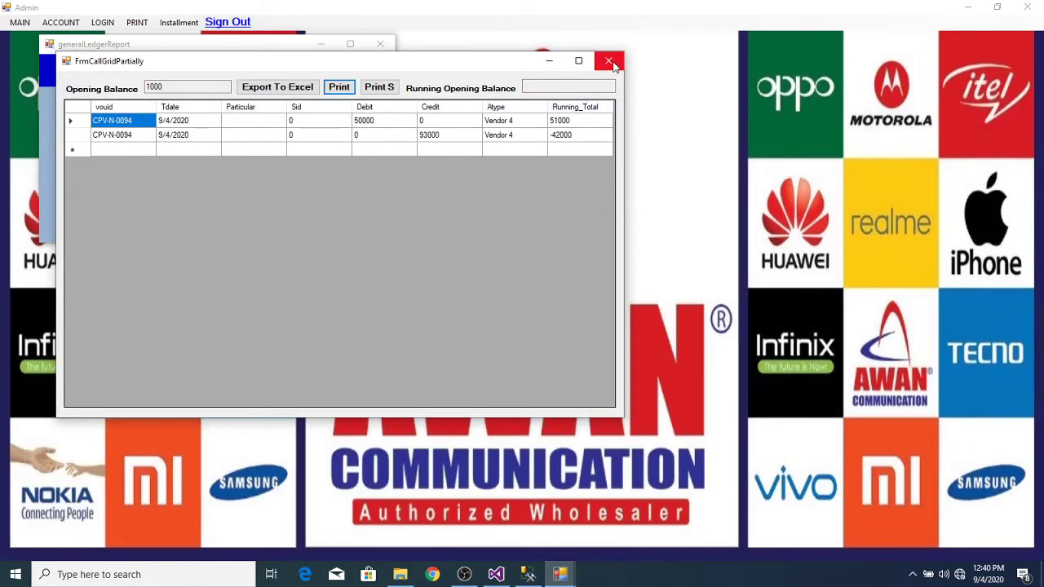
click(609, 61)
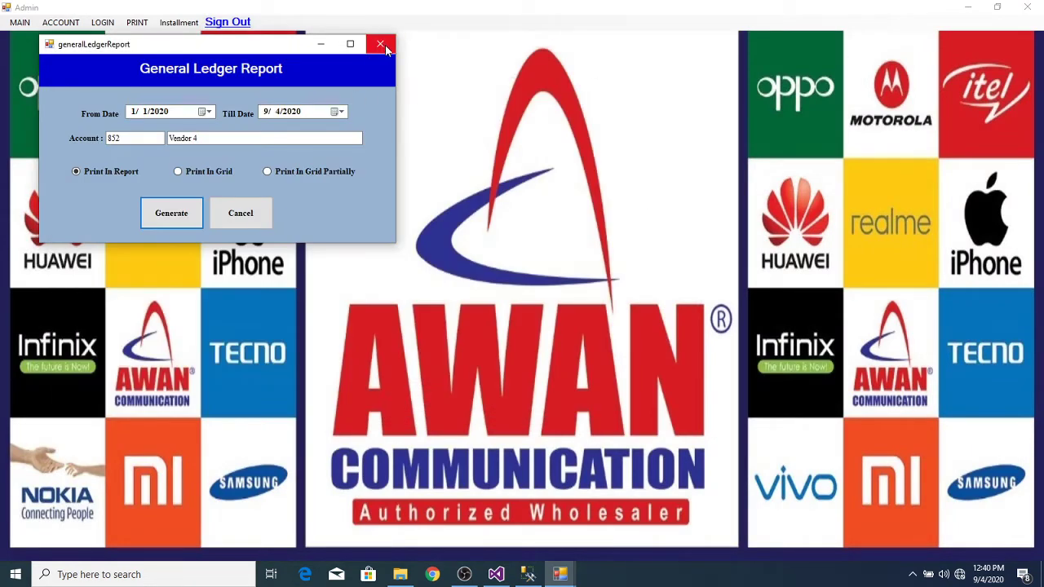
click(562, 574)
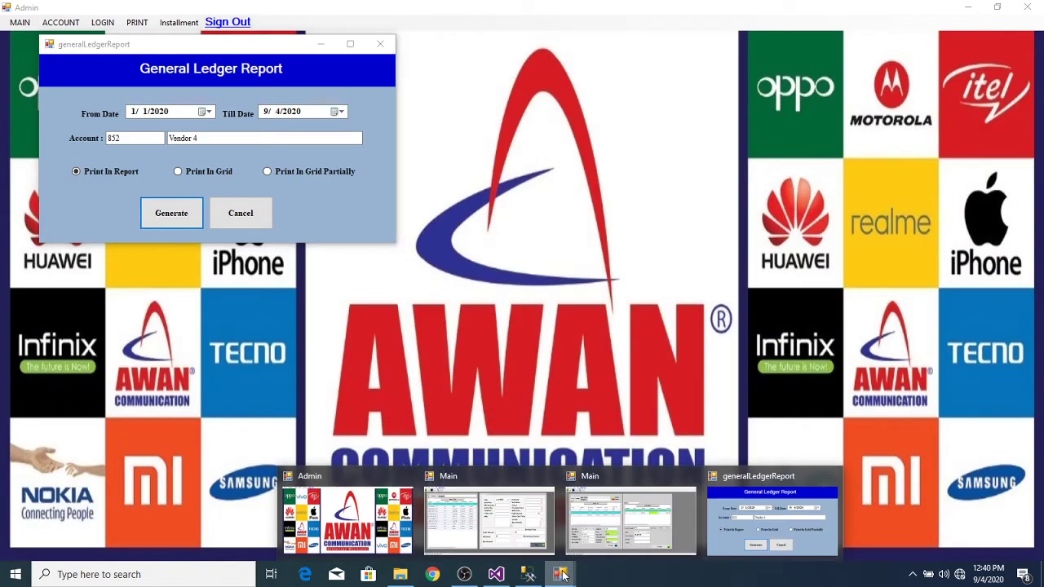
Step: In Admin, open the Voucher Entry form as a CASH PAYMENT VOUCHER for Vendor 4
click(594, 526)
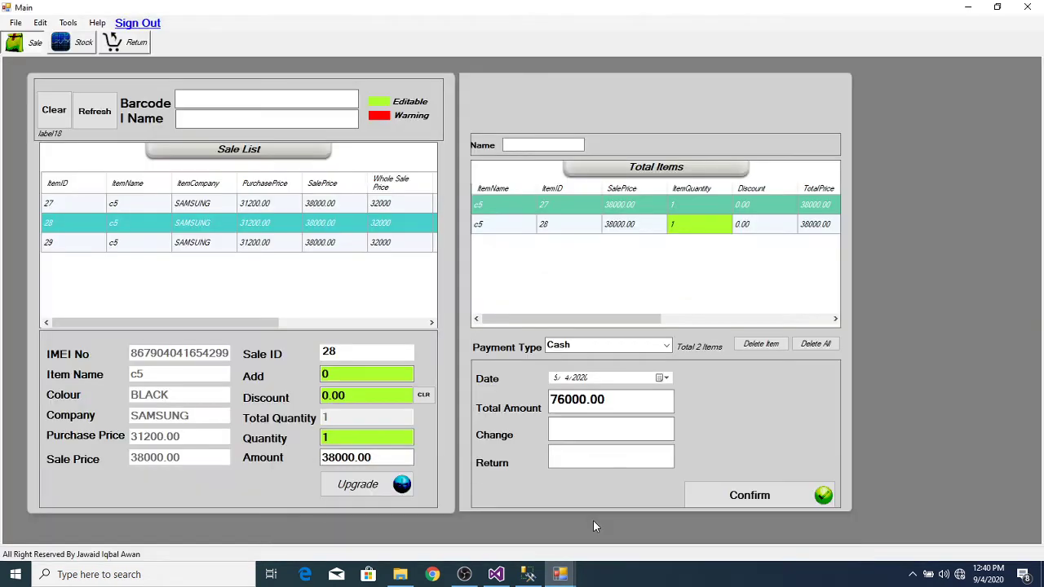
click(562, 576)
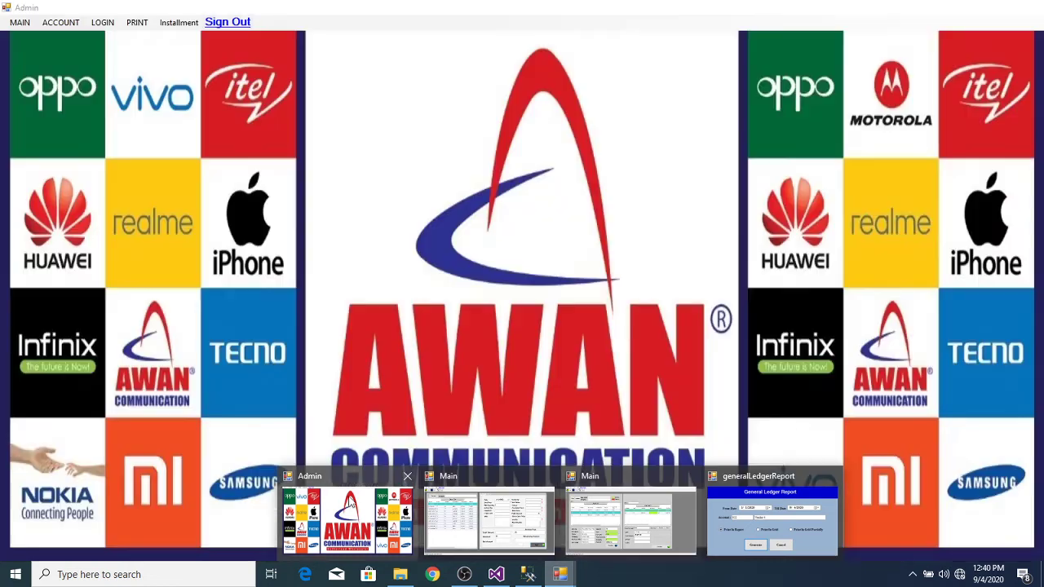
click(350, 514)
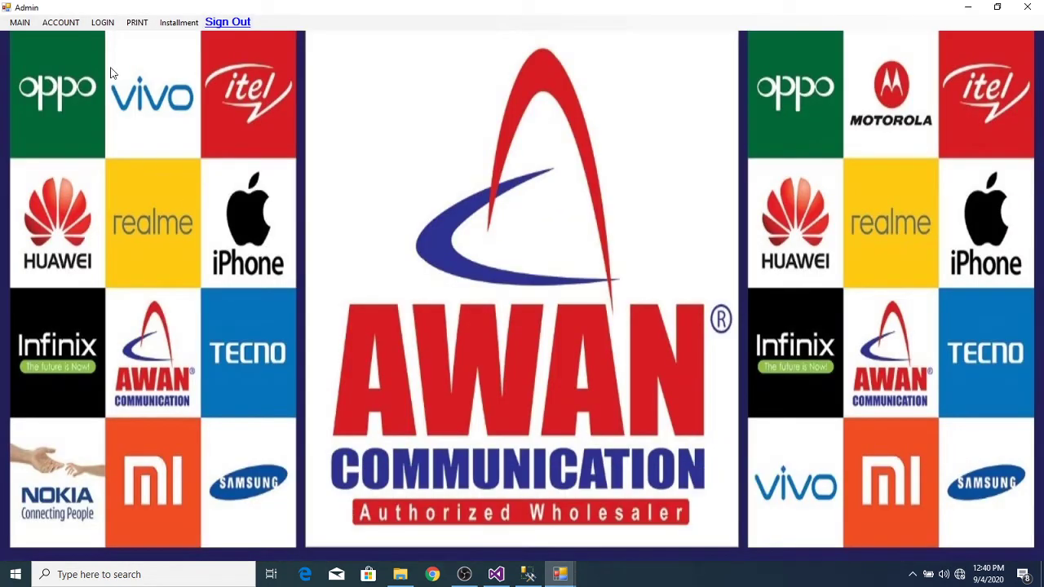
click(67, 23)
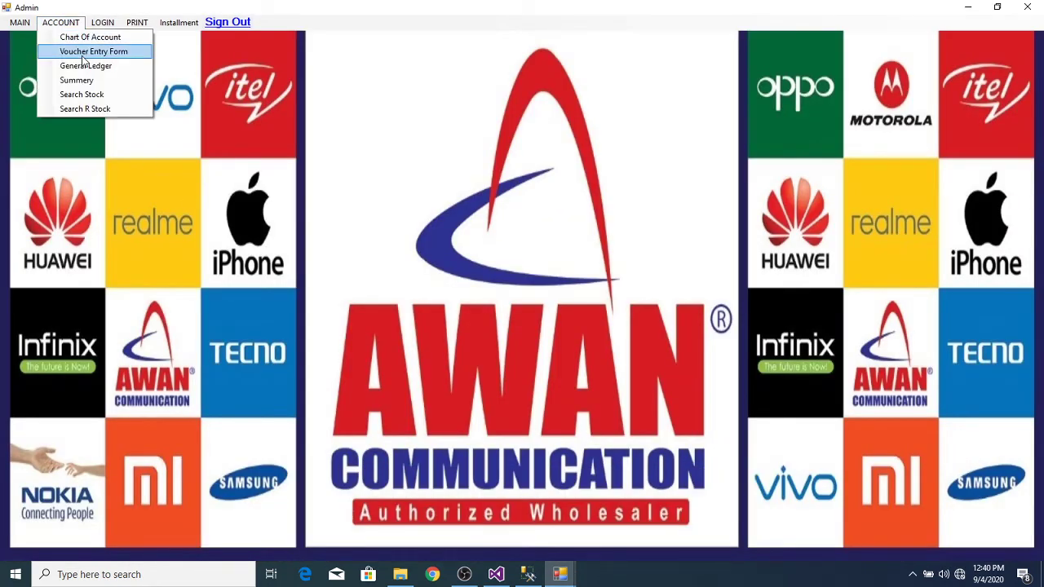
click(88, 52)
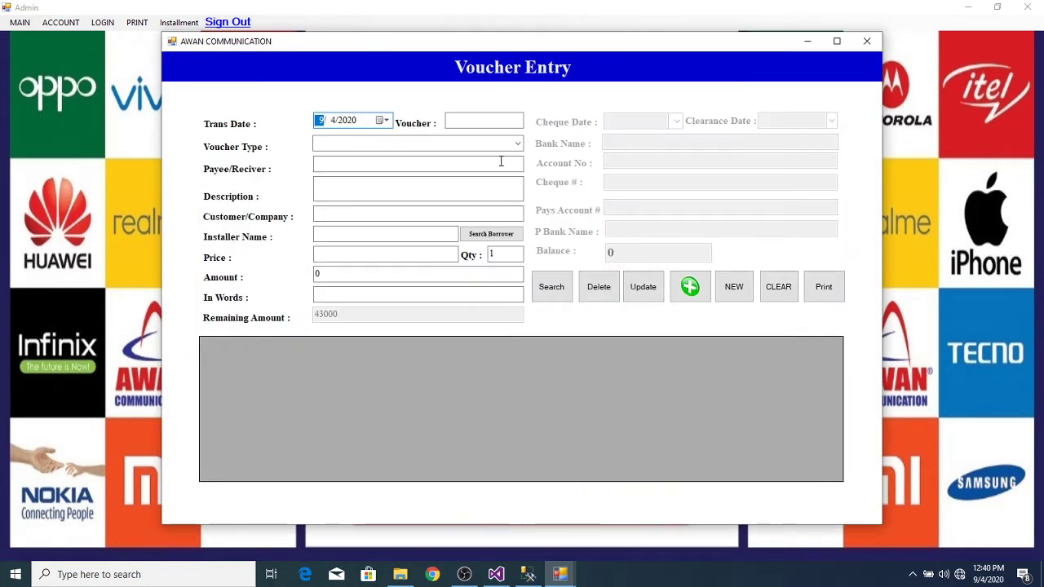
click(517, 146)
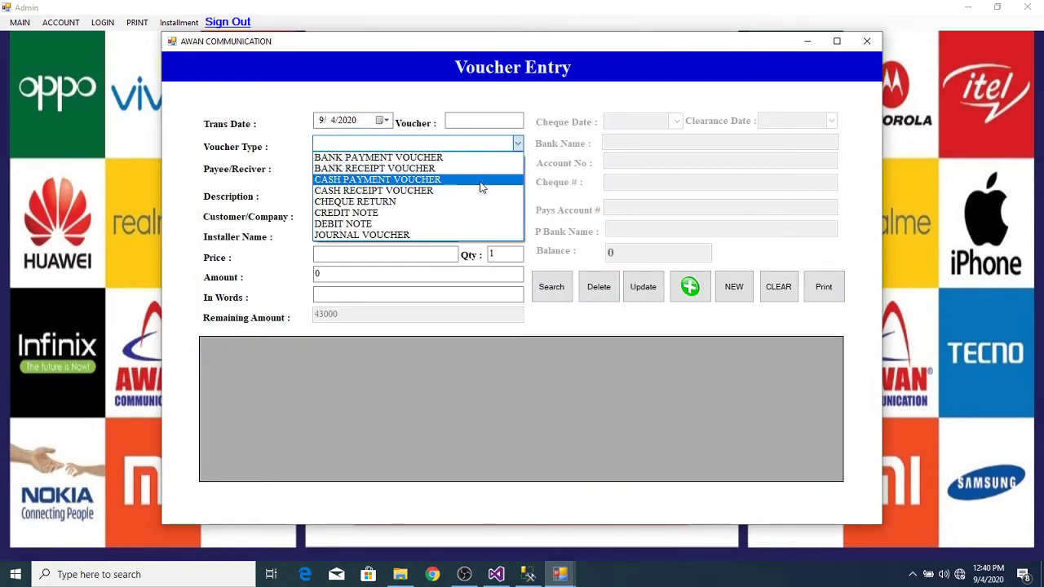
click(481, 179)
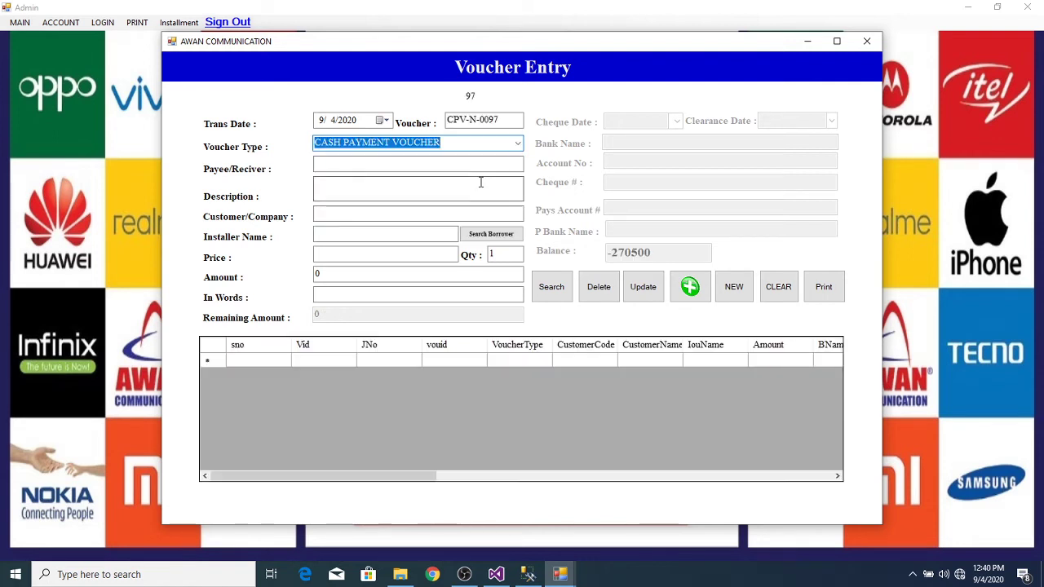
click(412, 216)
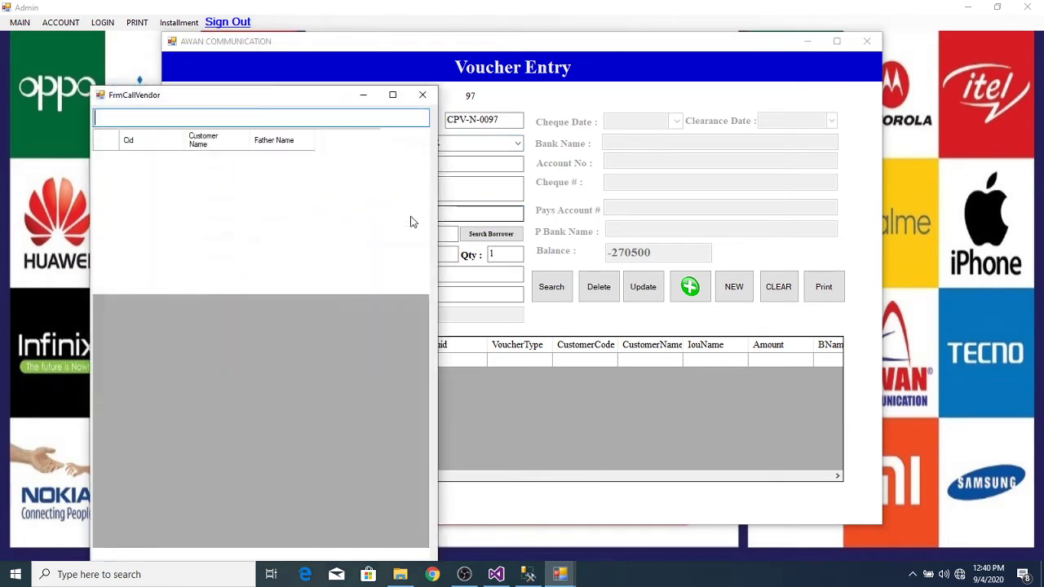
double_click(229, 273)
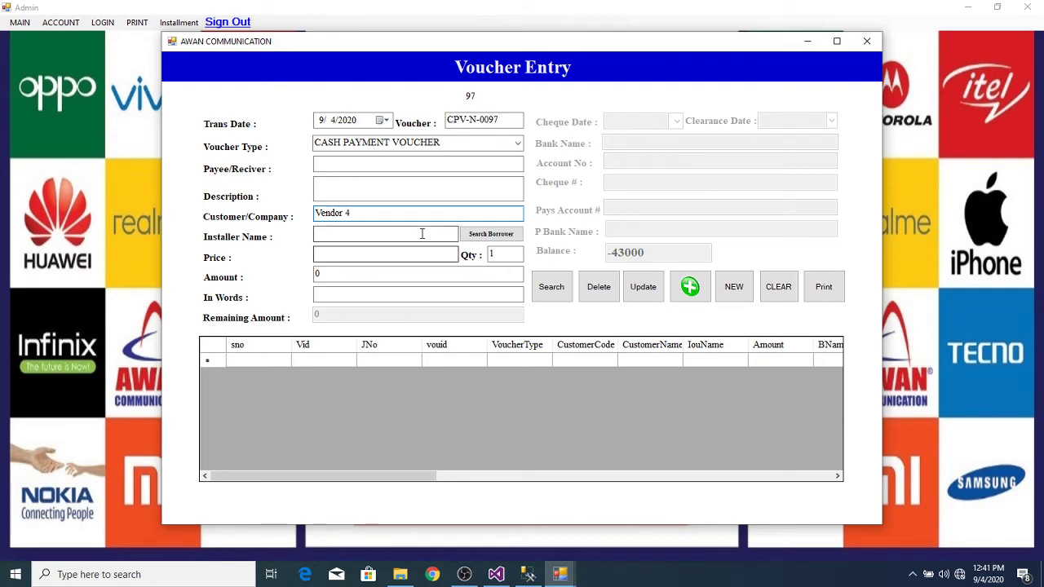
Step: Enter a price of 20,000, save voucher CPV-N-0097, and close the form
click(396, 257)
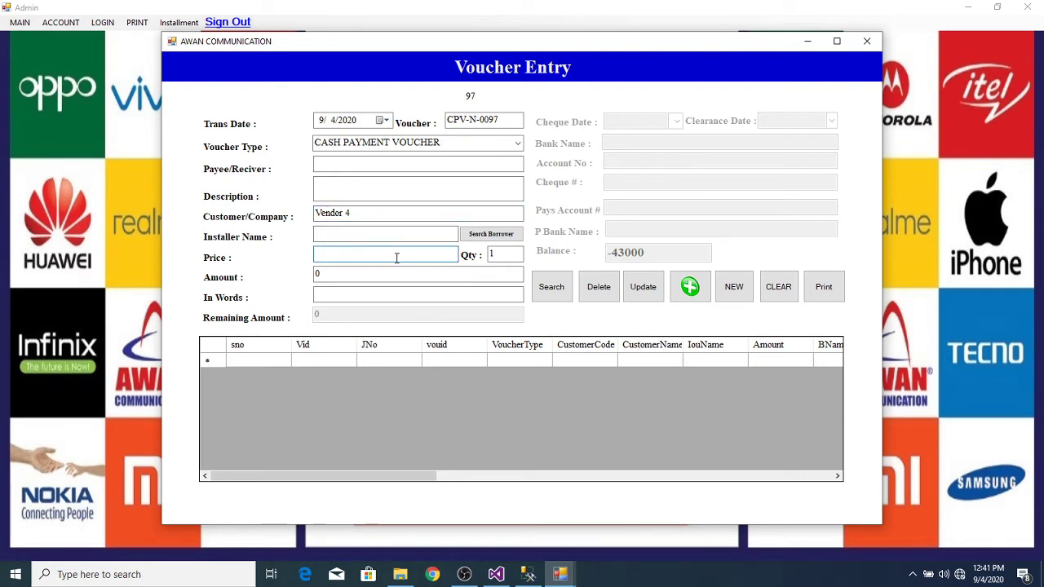
text(20)
key(Tab)
key(Tab)
key(Tab)
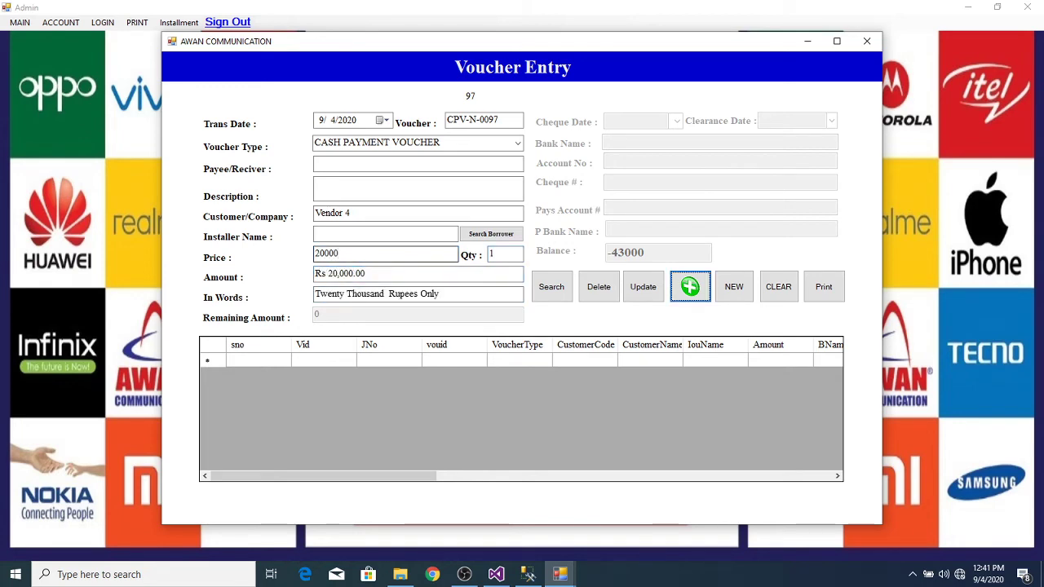
key(Return)
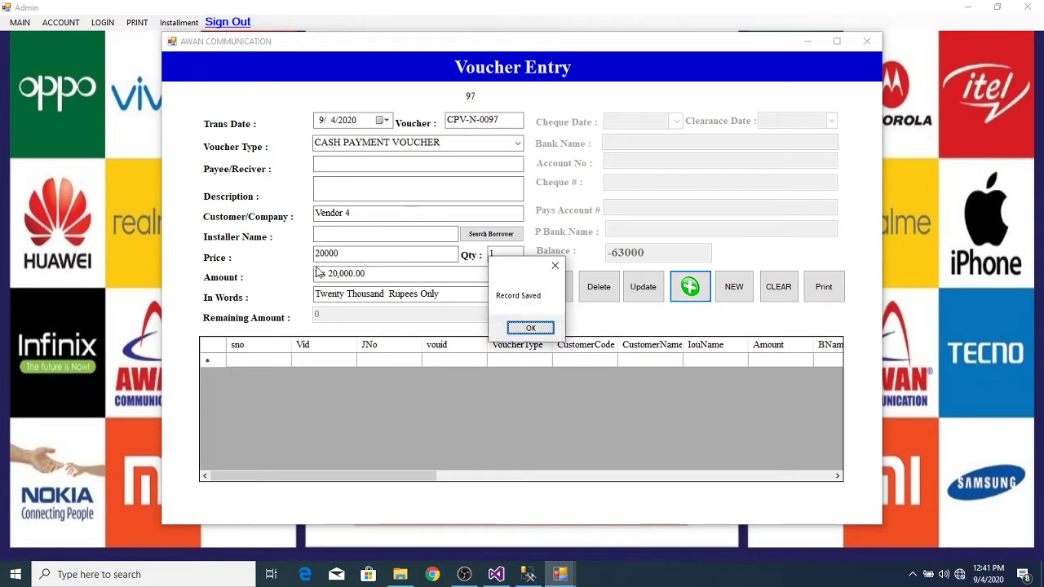
click(528, 328)
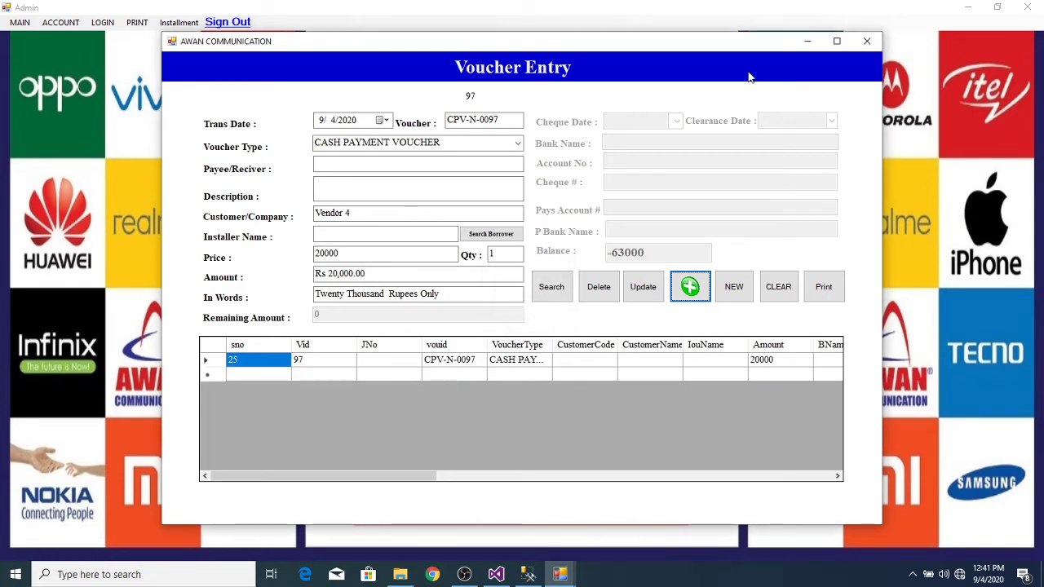
click(864, 40)
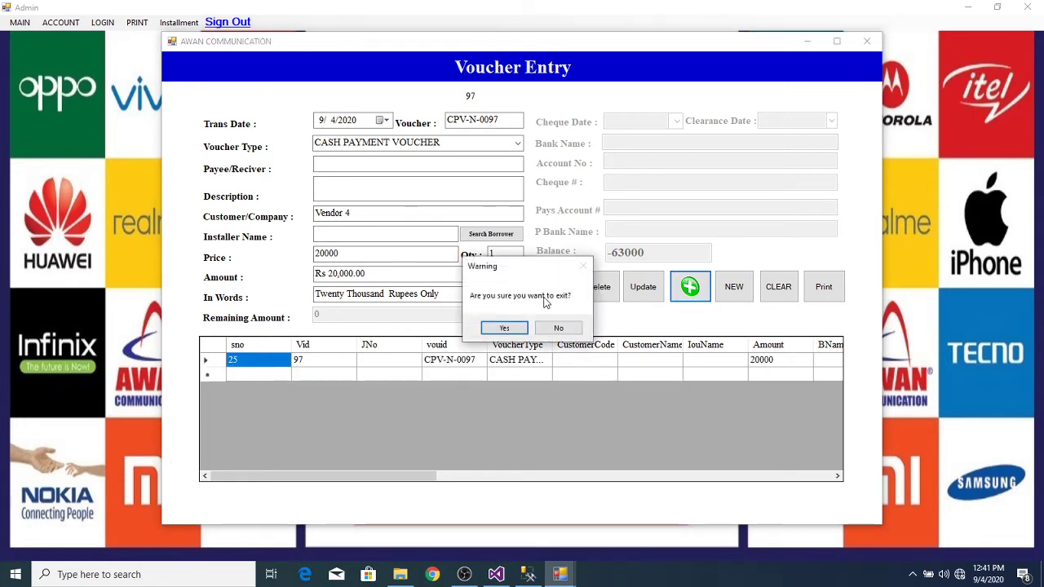
Step: Regenerate Vendor 4's ledger, print the updated statement showing CPV-N-0097, and close it
click(513, 330)
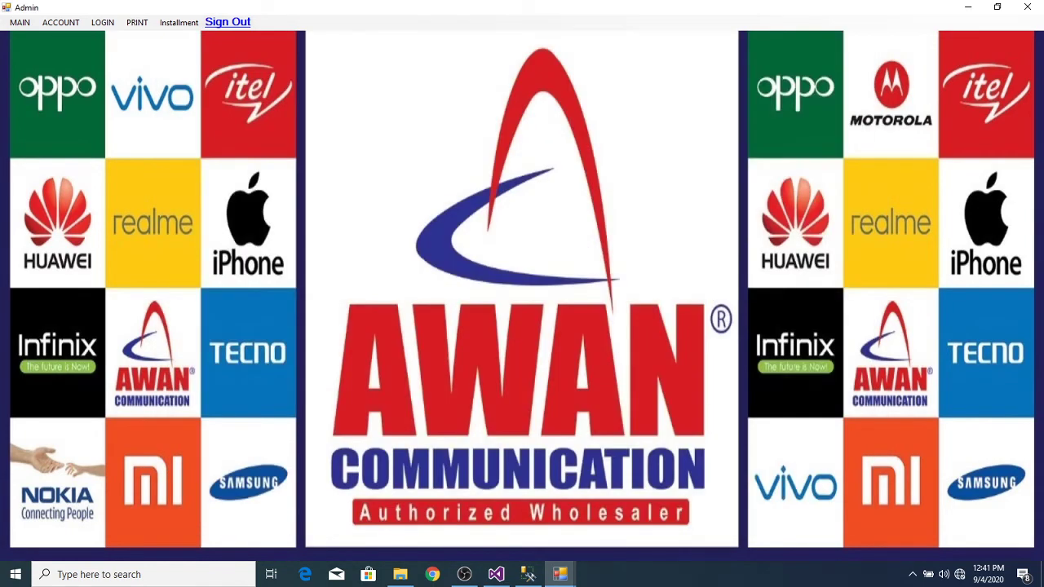
click(560, 574)
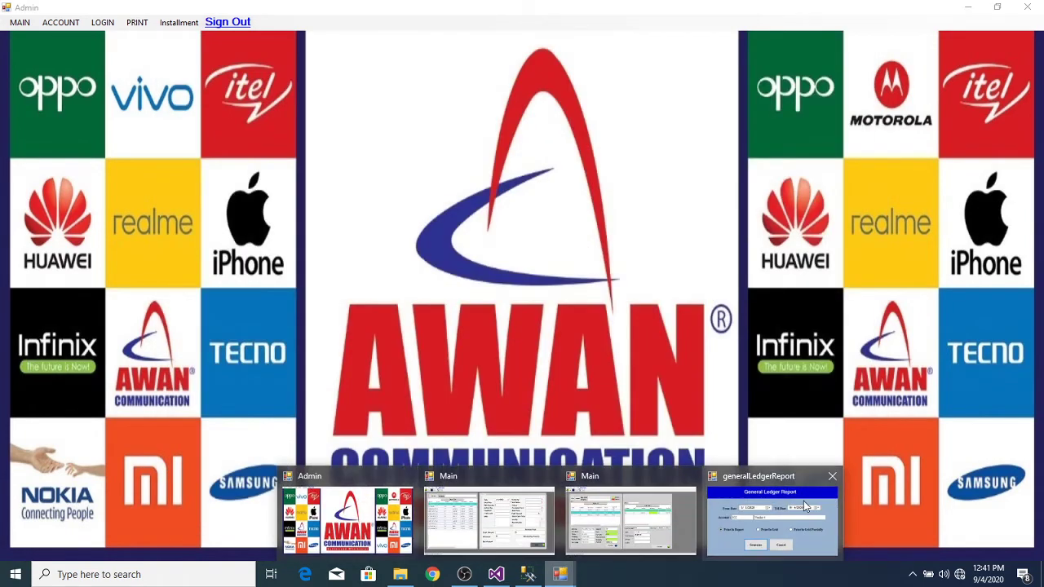
click(756, 510)
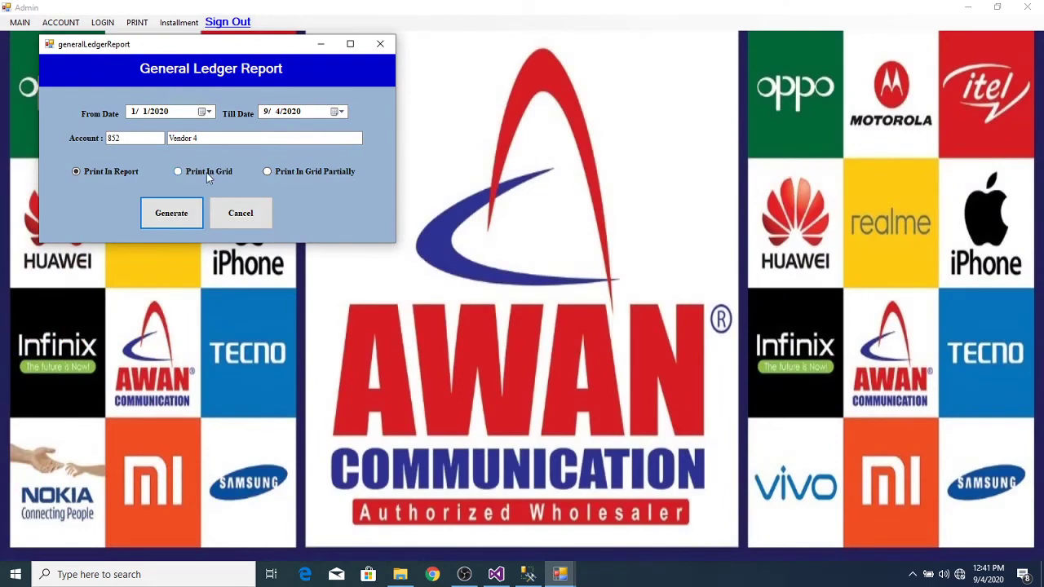
click(180, 214)
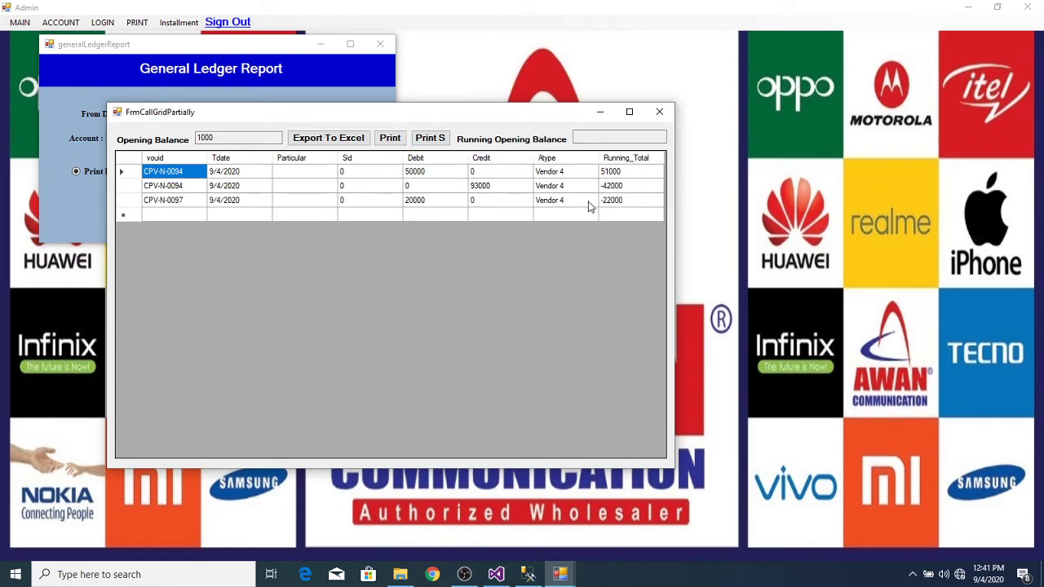
click(391, 138)
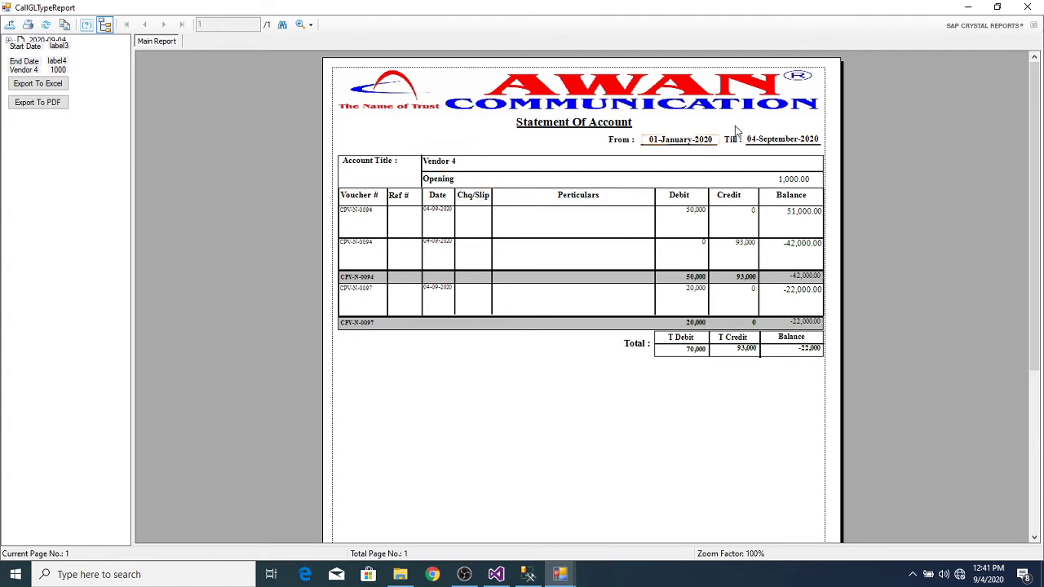
click(1027, 6)
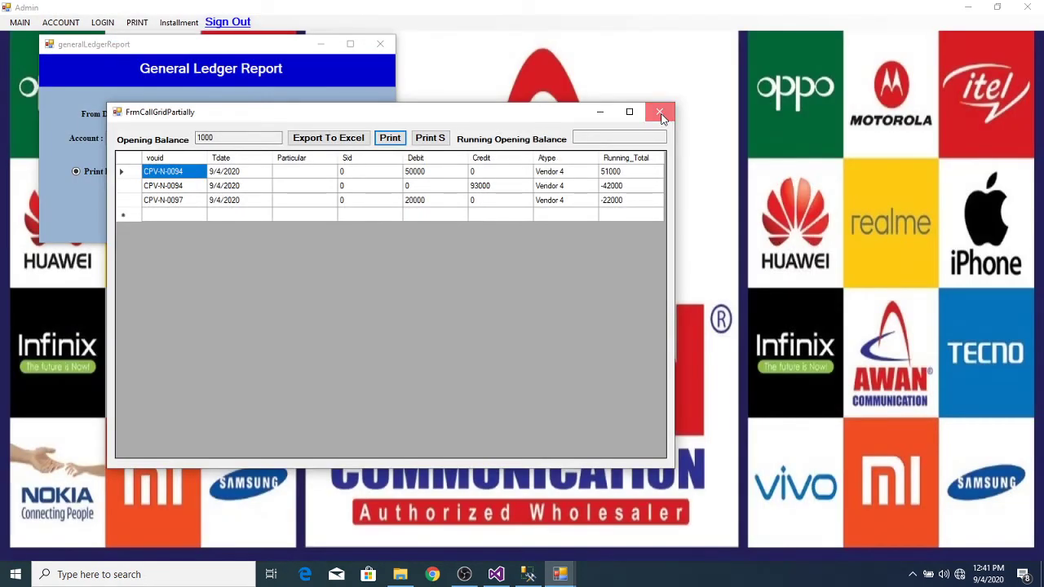
click(661, 113)
Step: Generate the PETTY CASH ledger grid, then close it
double_click(255, 141)
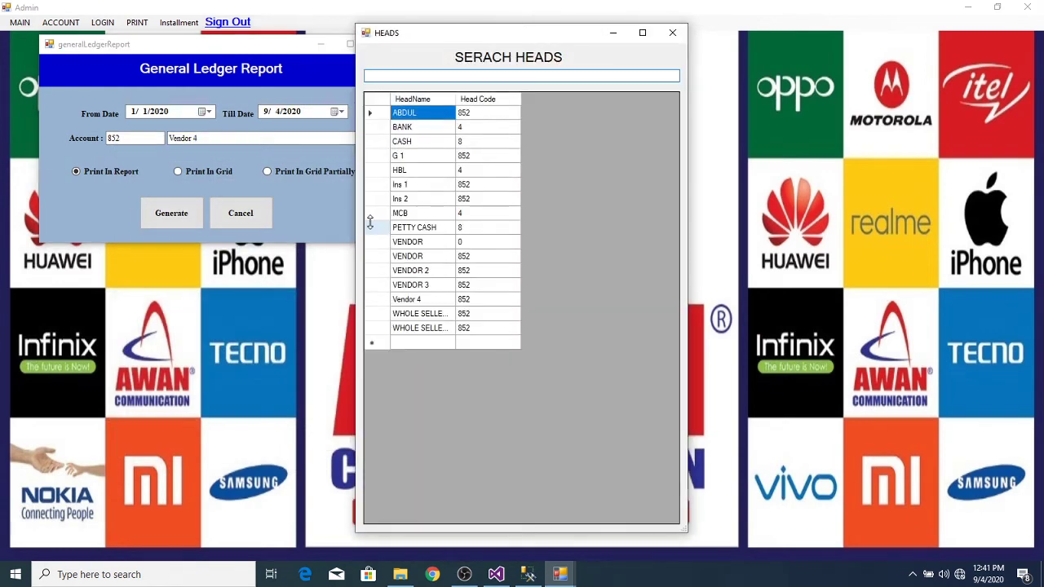
double_click(373, 227)
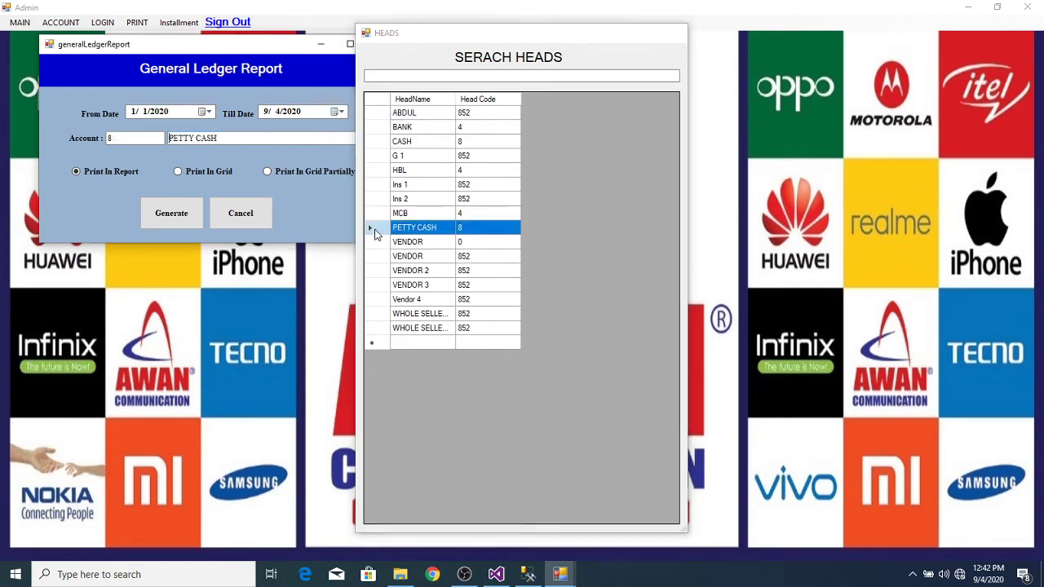
click(172, 214)
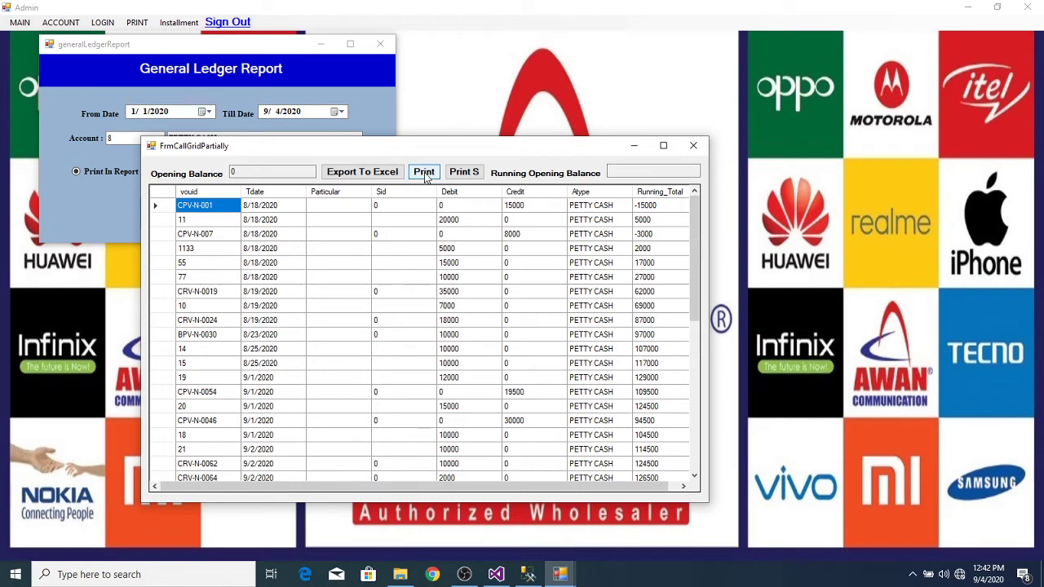
click(693, 145)
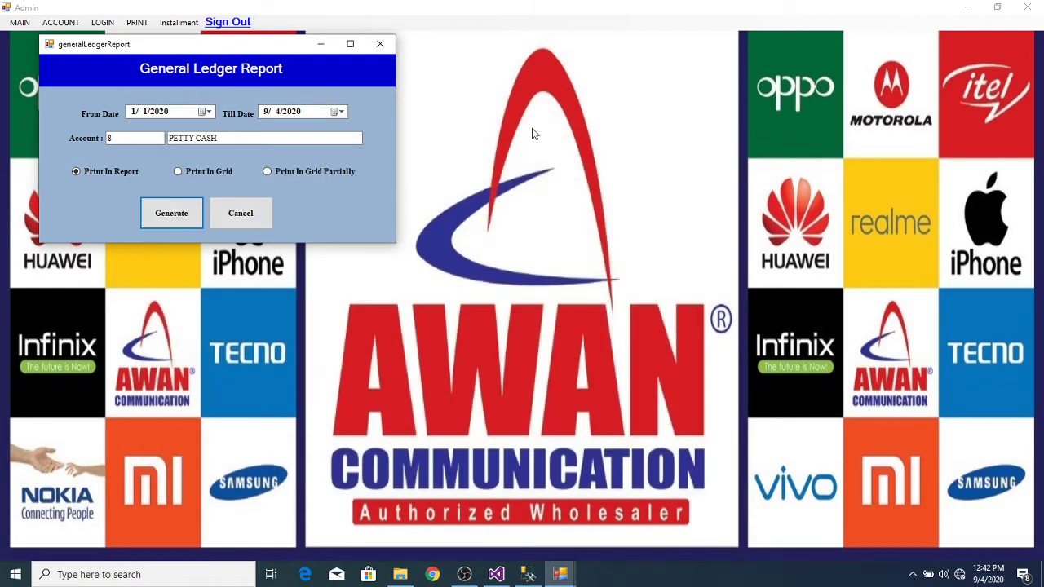
Step: Set the From Date to 9/4/2020 and regenerate the PETTY CASH ledger
click(209, 112)
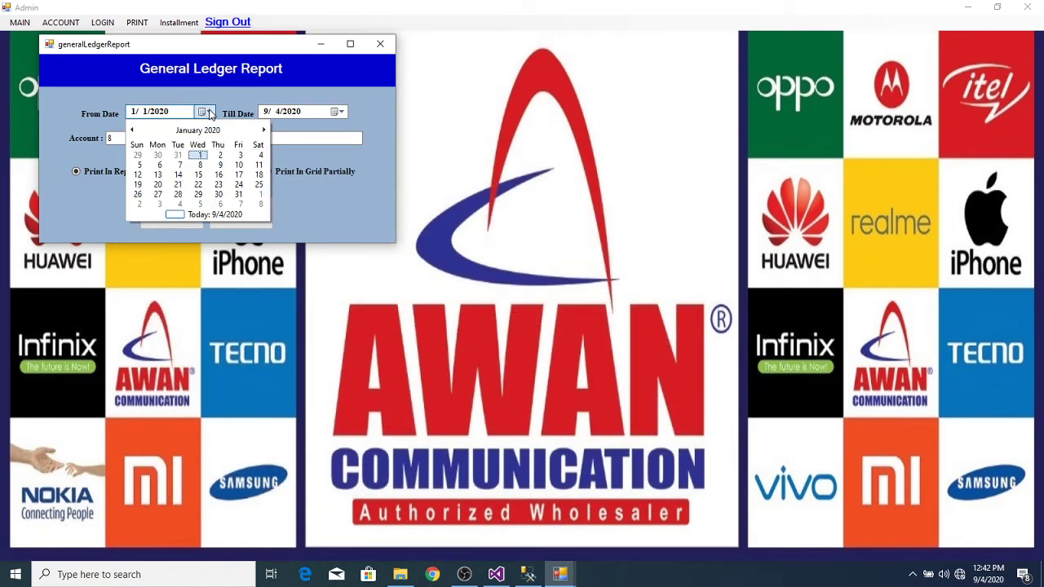
click(264, 130)
click(263, 130)
click(263, 130)
click(263, 130)
click(264, 129)
click(263, 130)
click(266, 128)
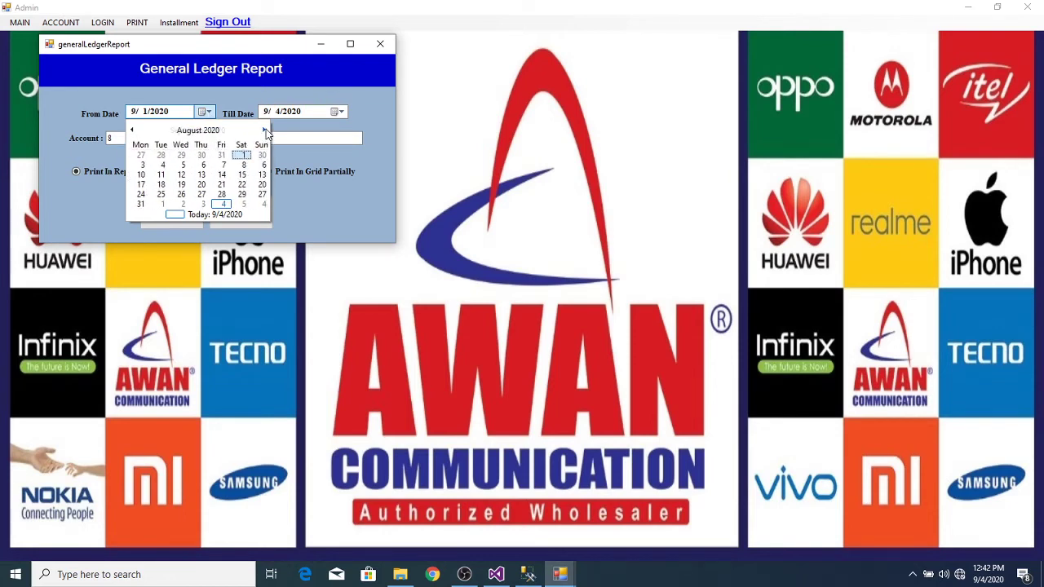
click(265, 128)
click(238, 155)
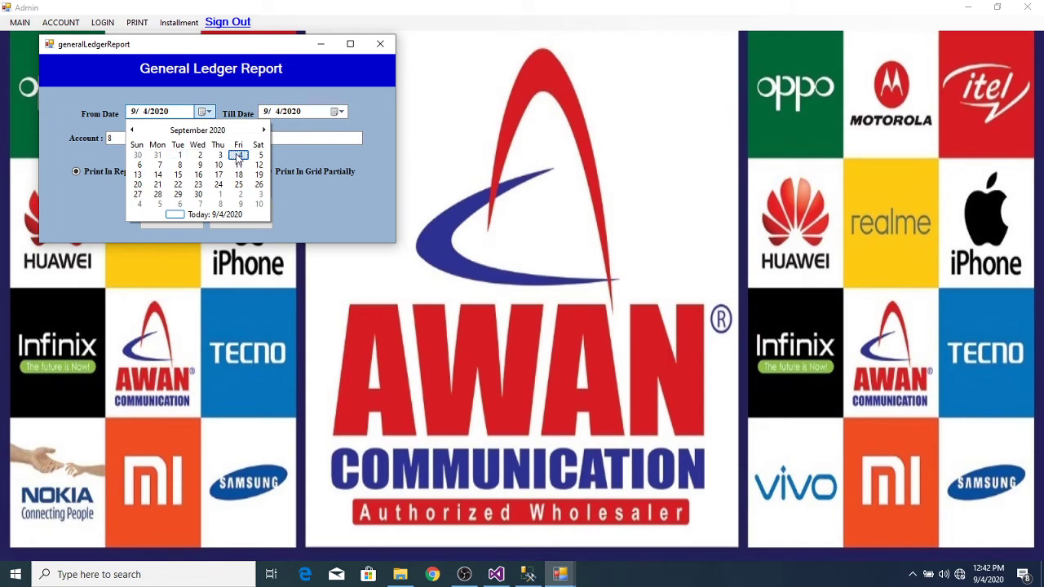
click(178, 214)
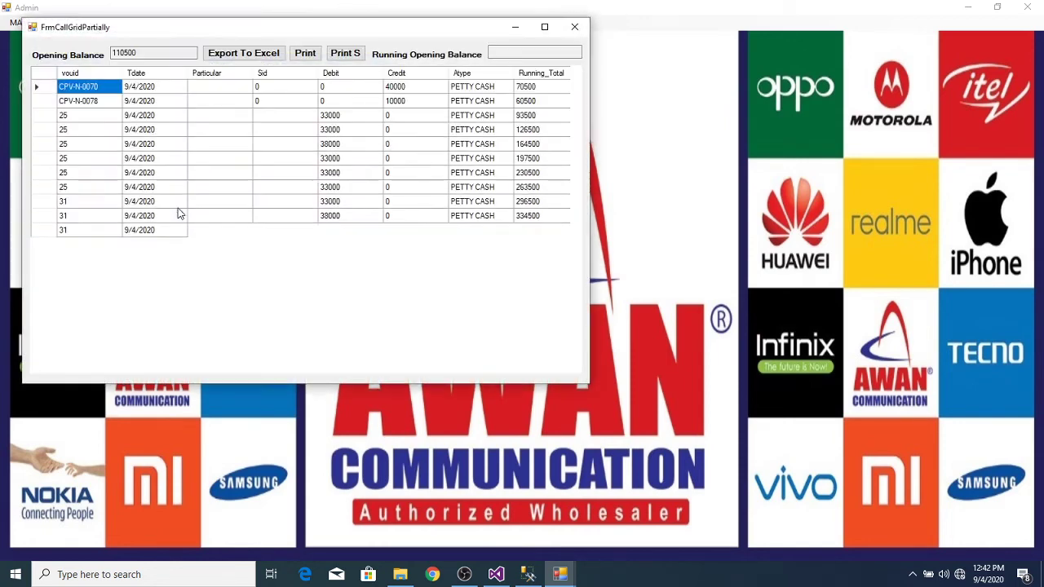
Step: Print the PETTY CASH statement and review both pages (416,000 debit, 215,000 credit)
click(305, 53)
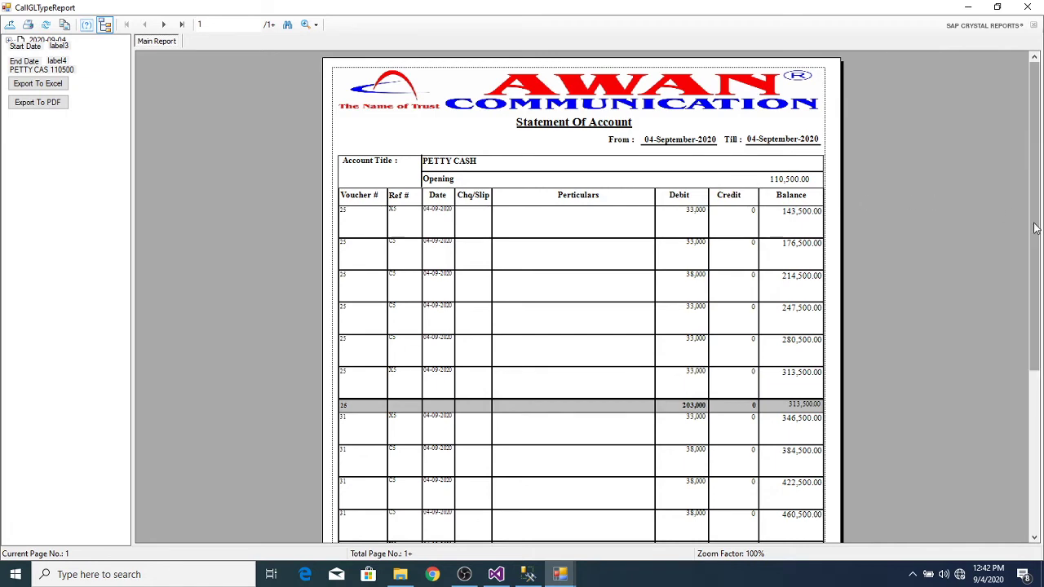
drag(1033, 228, 1032, 283)
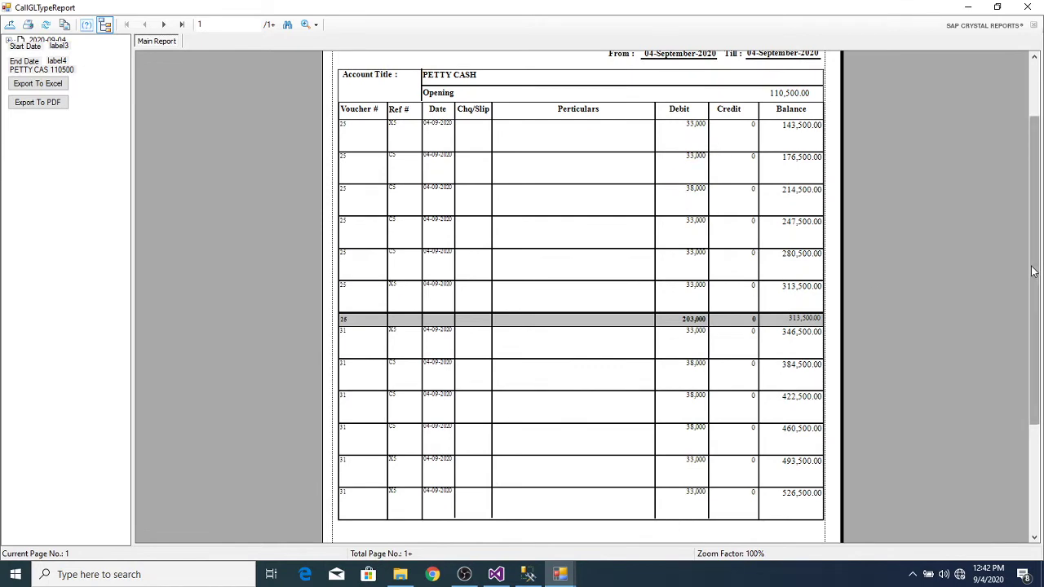
drag(1032, 272, 1020, 348)
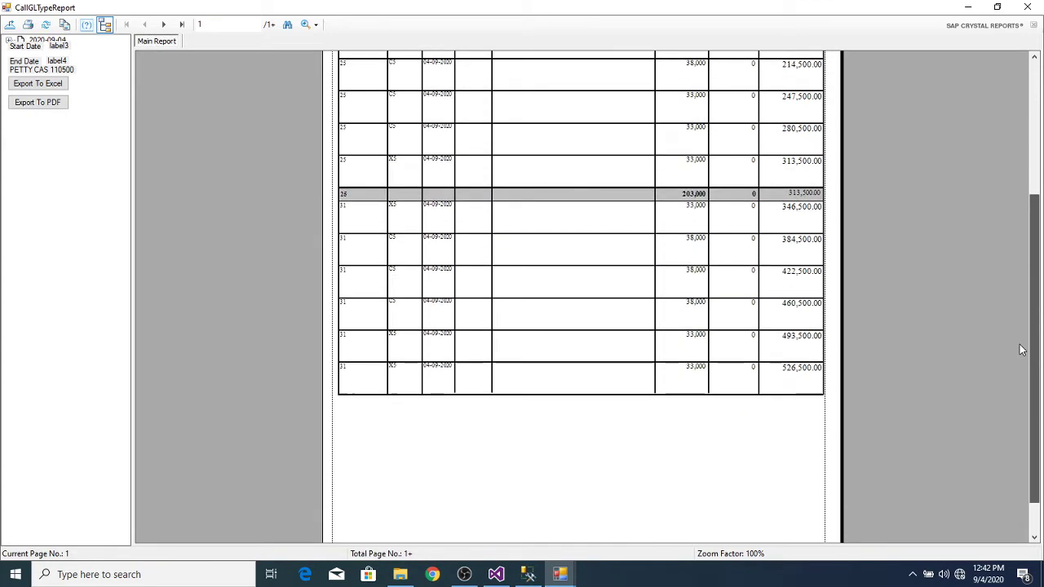
click(164, 25)
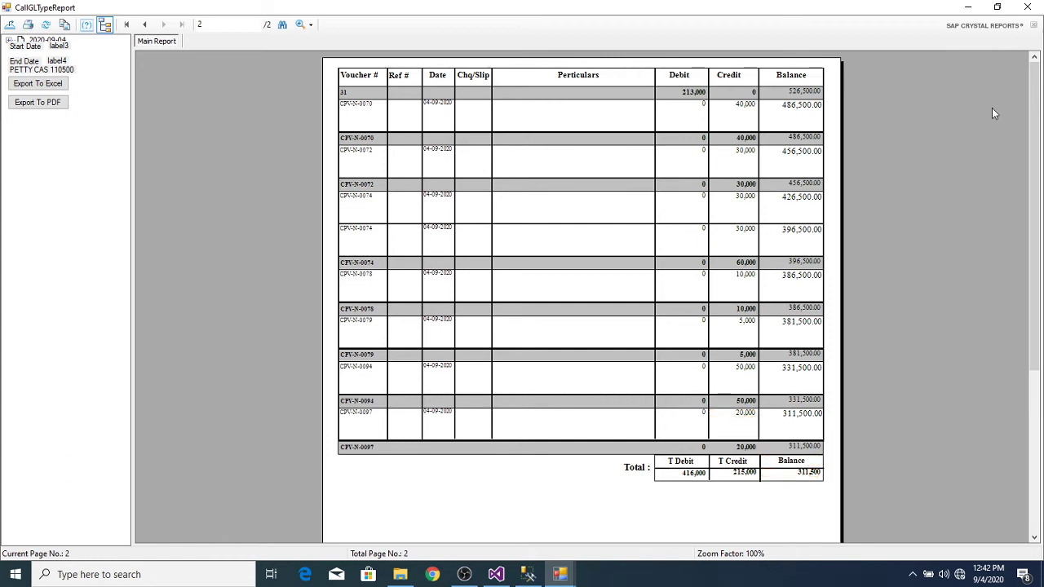
Step: Close the report and ledger grid, bringing the POS Admin window back to front
click(1029, 8)
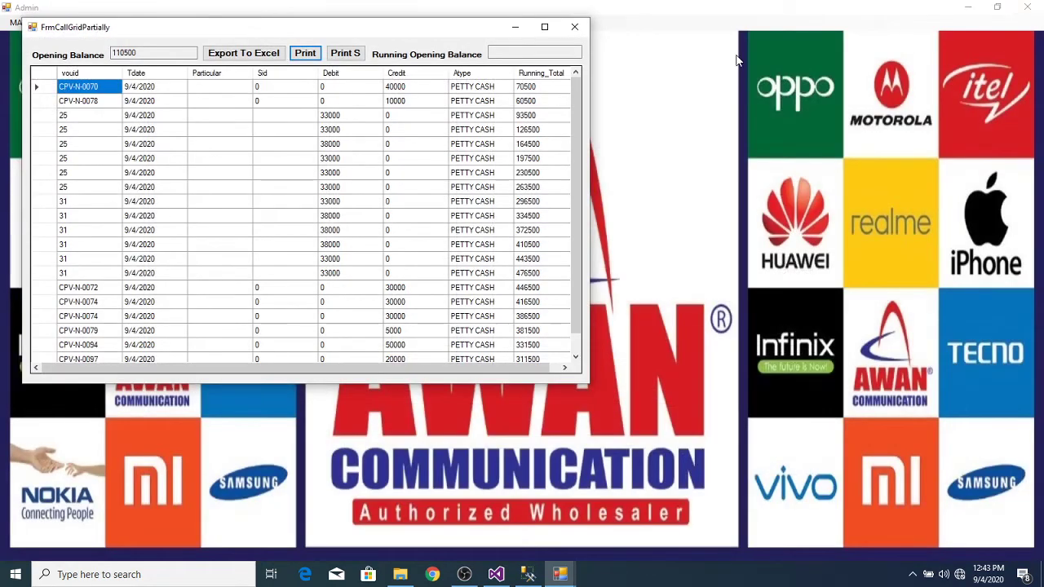
click(574, 27)
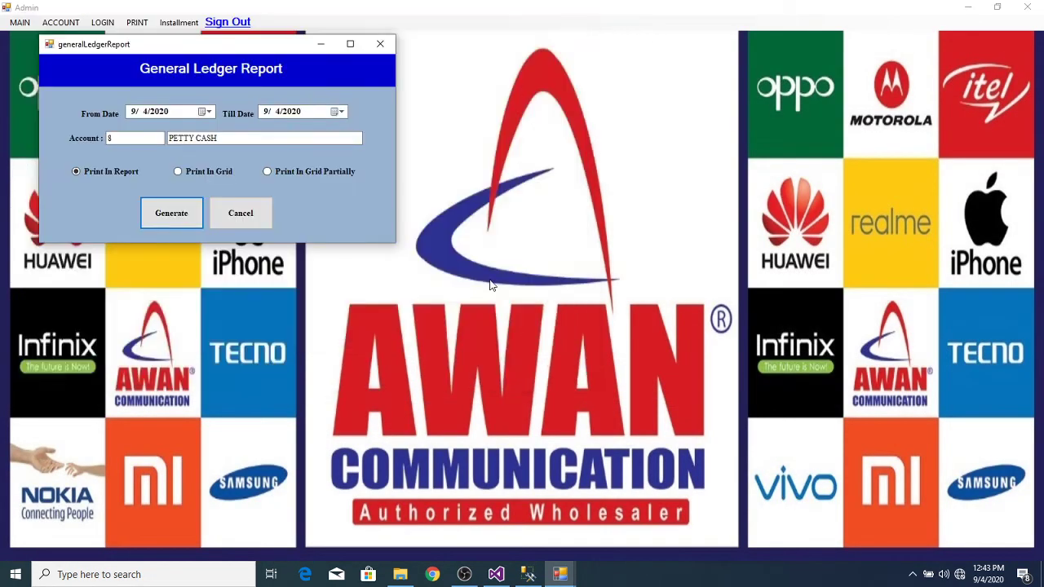
click(560, 575)
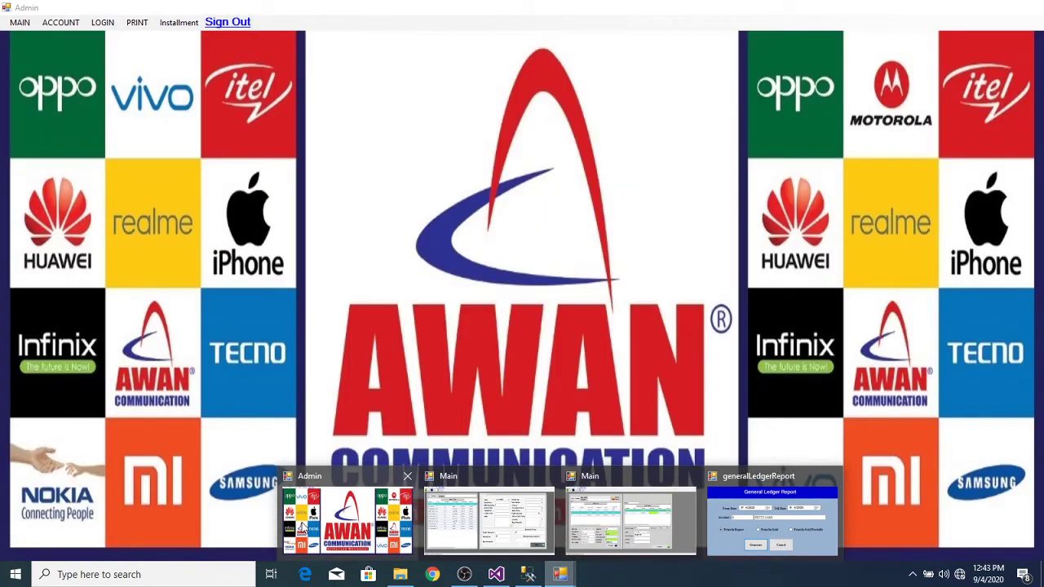
click(303, 528)
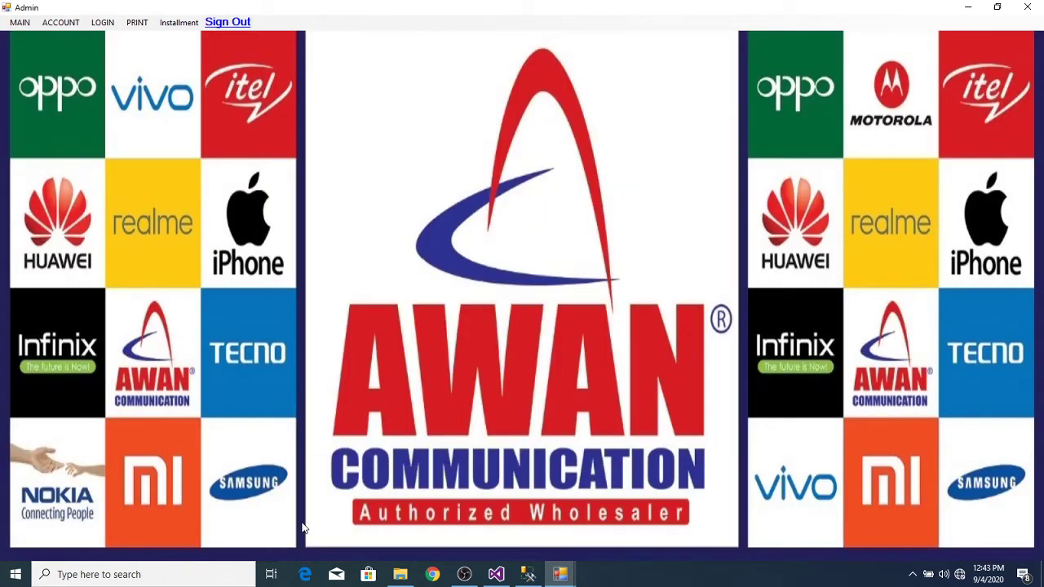
click(57, 23)
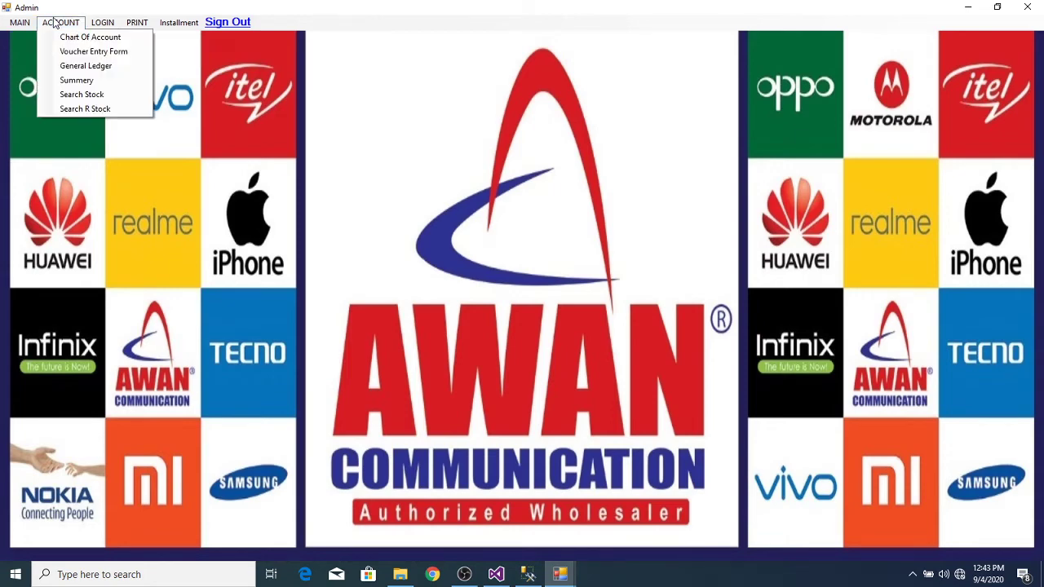
click(98, 52)
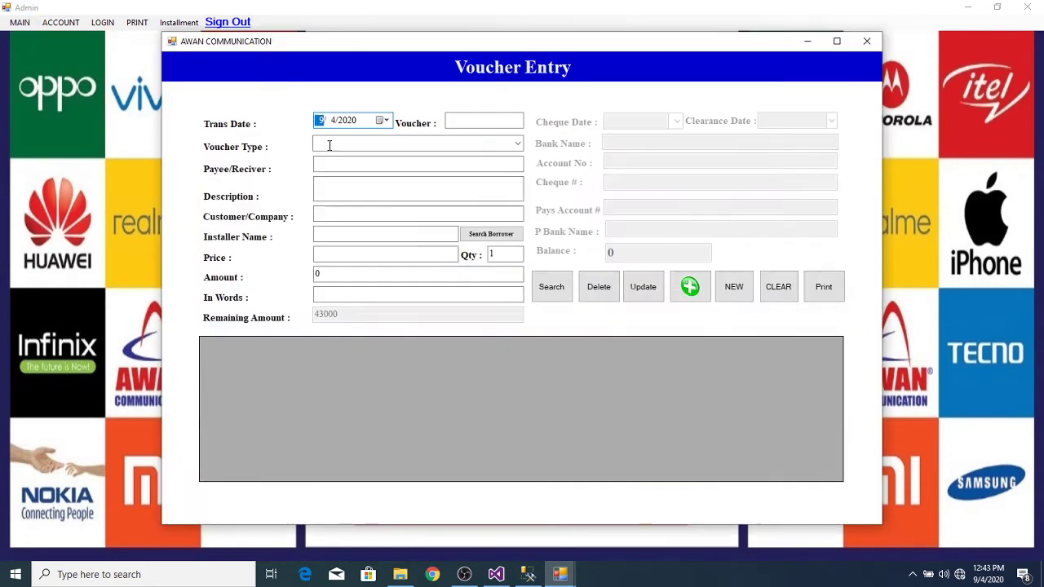
click(514, 145)
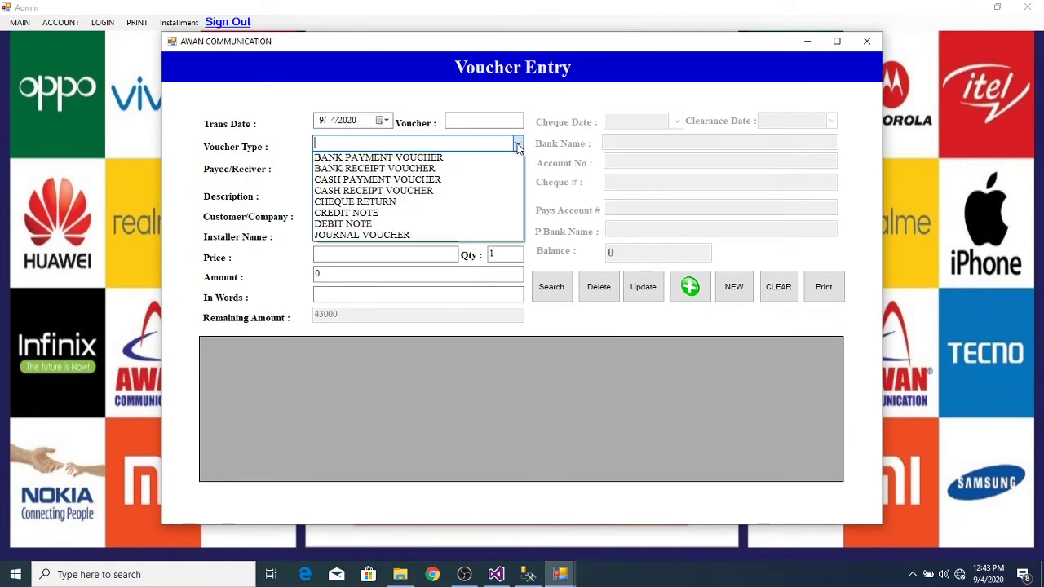
click(480, 160)
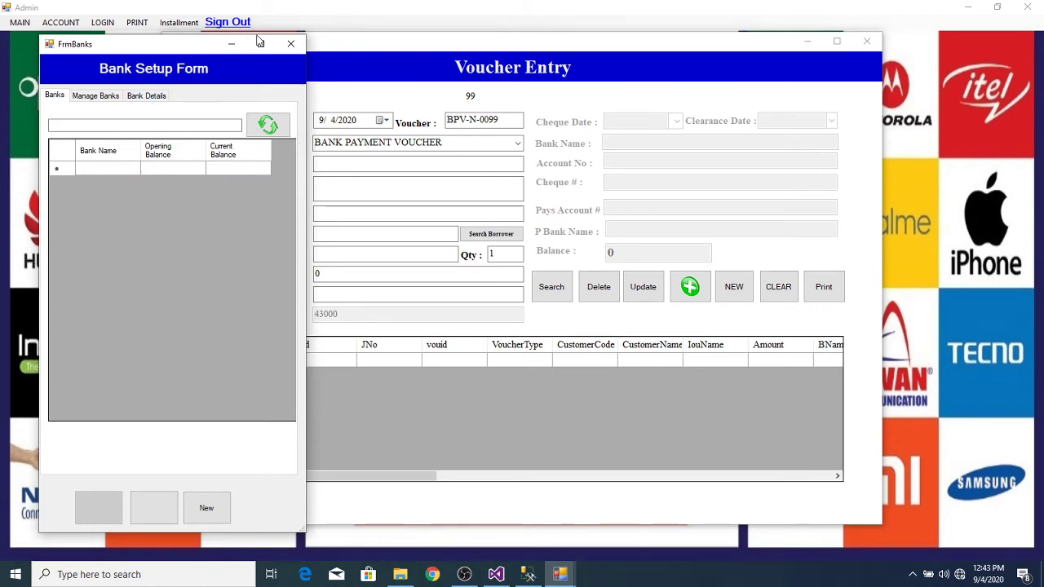
click(290, 43)
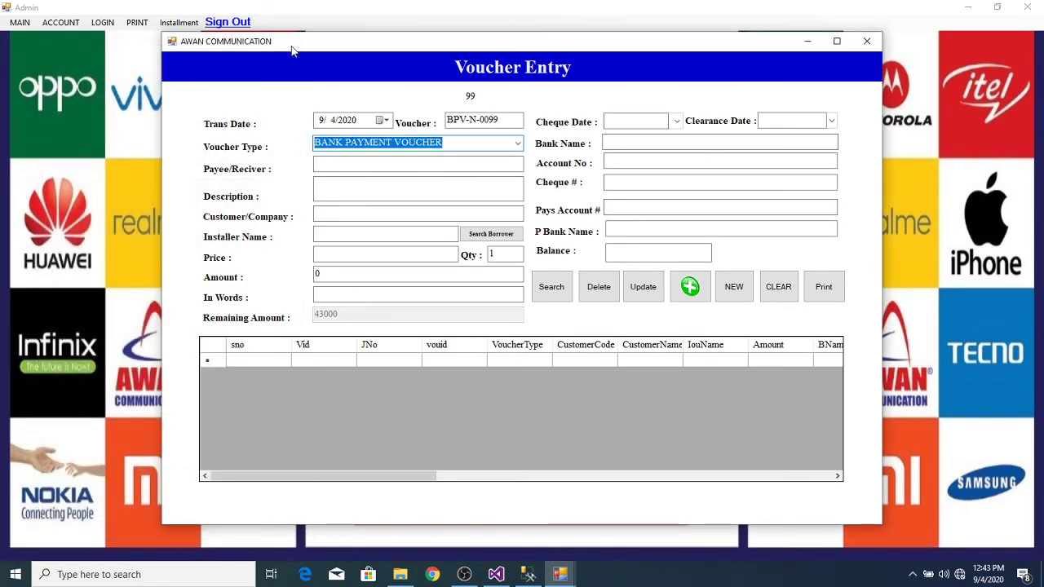
click(465, 142)
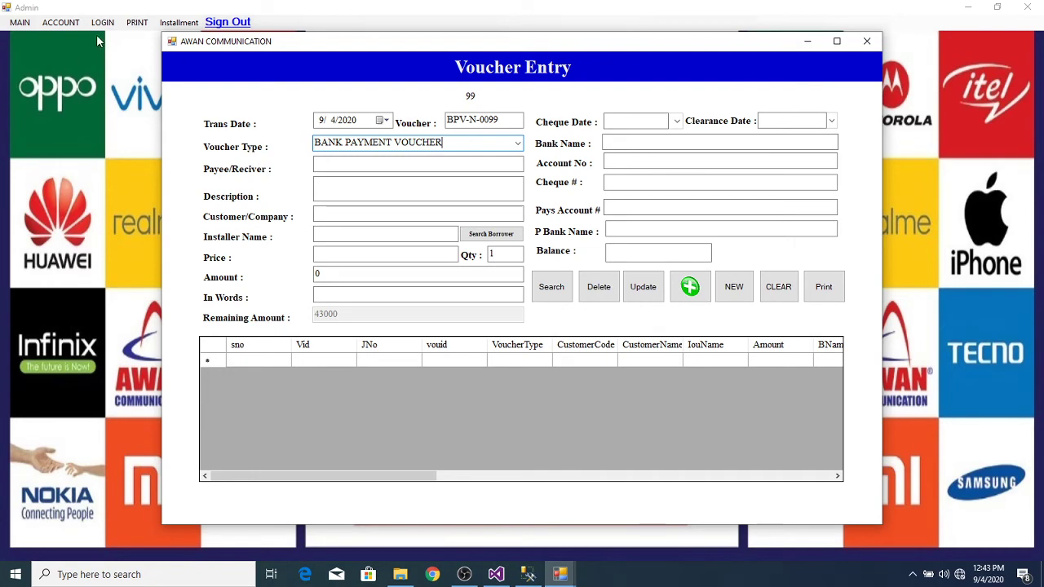
click(61, 22)
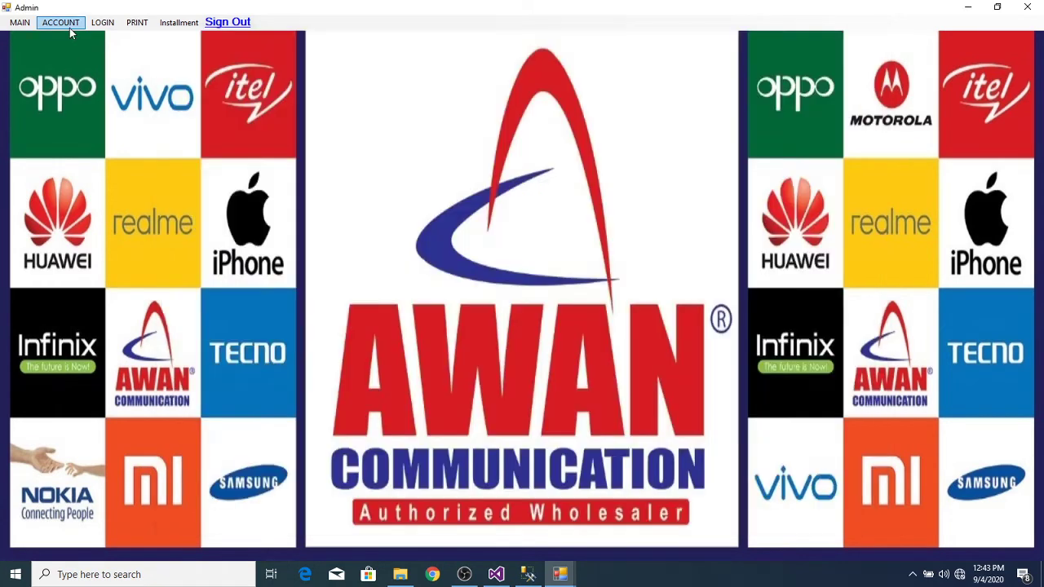
click(61, 22)
click(78, 37)
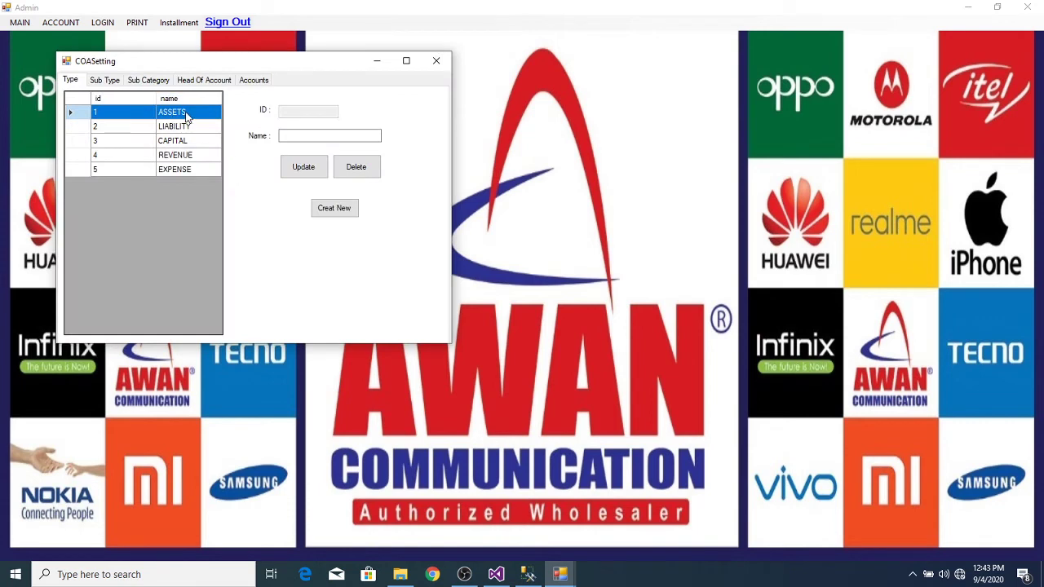
click(186, 114)
click(114, 80)
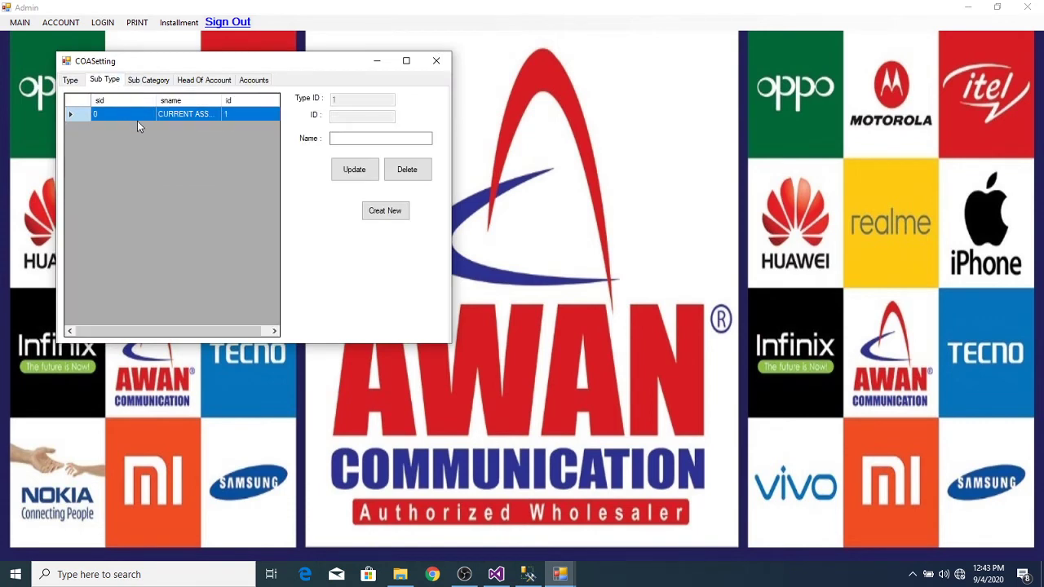
click(138, 119)
click(147, 80)
click(137, 129)
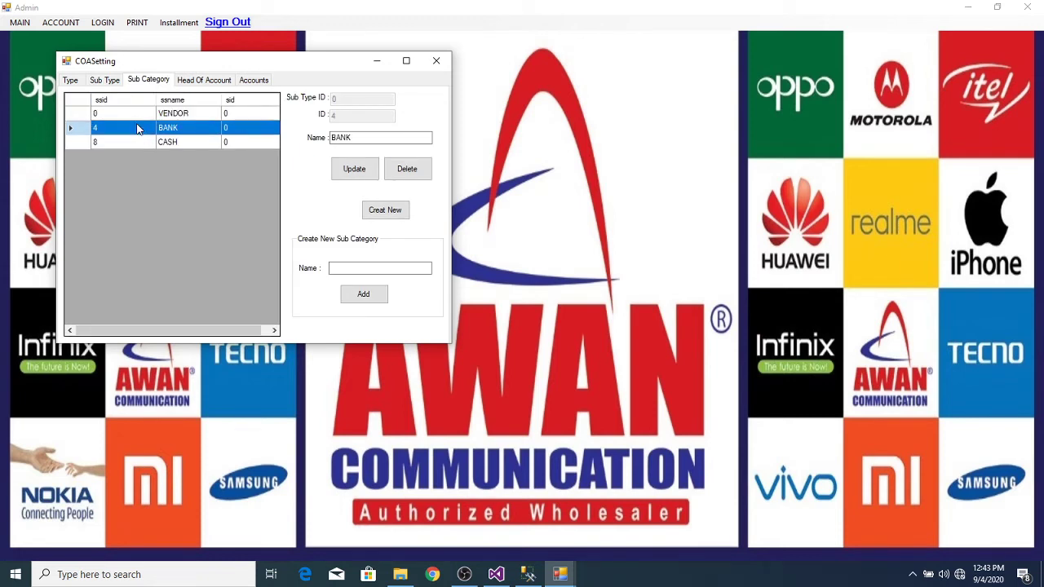
click(201, 77)
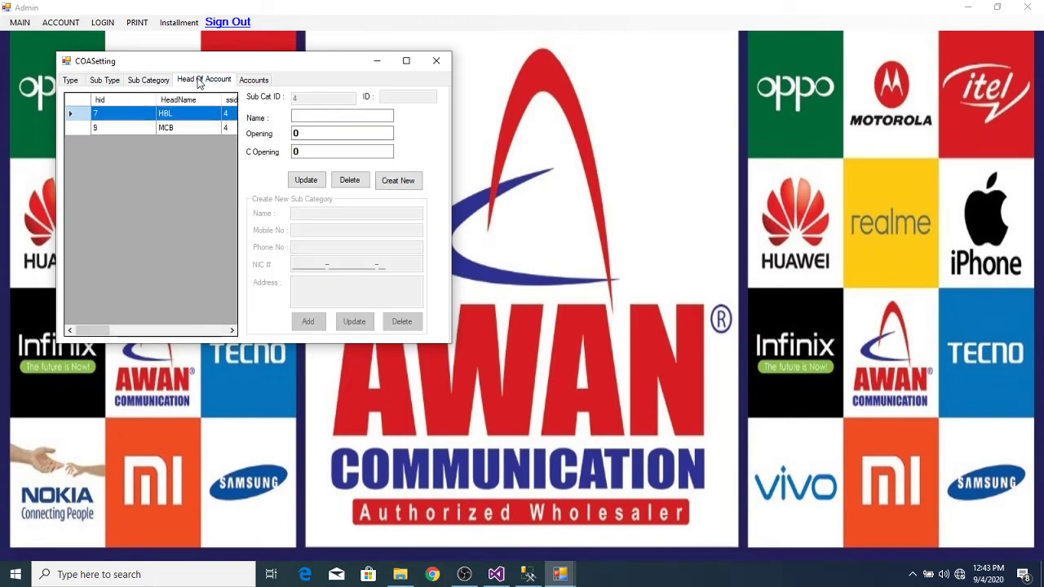
click(163, 118)
click(436, 61)
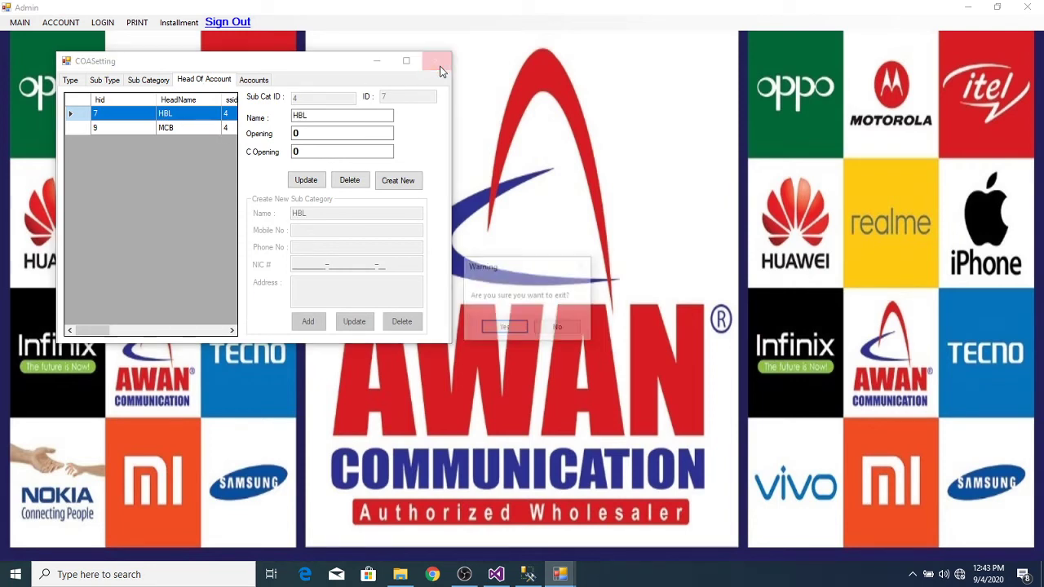
click(505, 328)
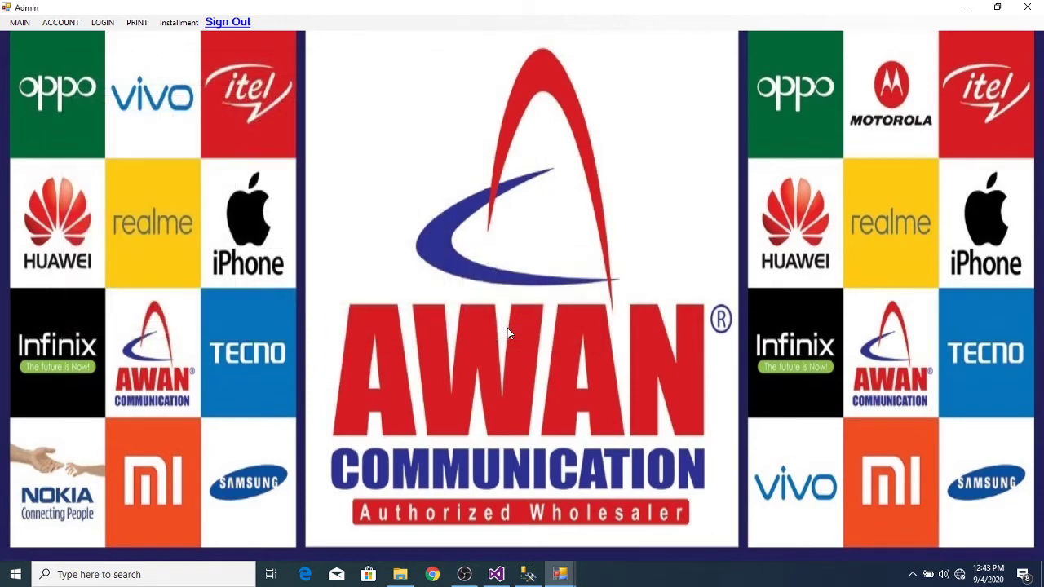
Step: Close the Admin window, stop debugging in Visual Studio, and show the voucherEntryForm.cs [Design] view
click(1027, 10)
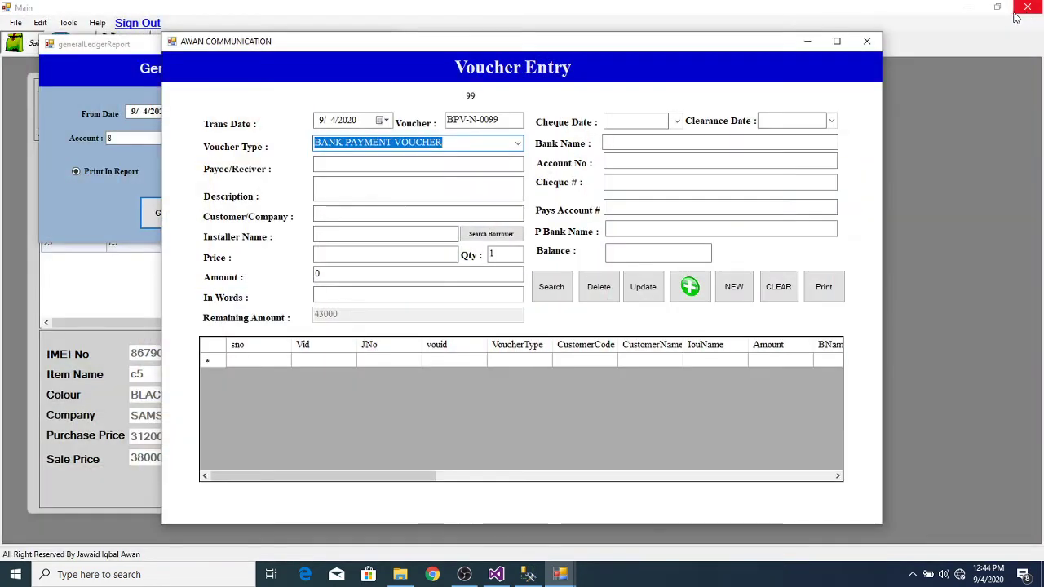
click(496, 574)
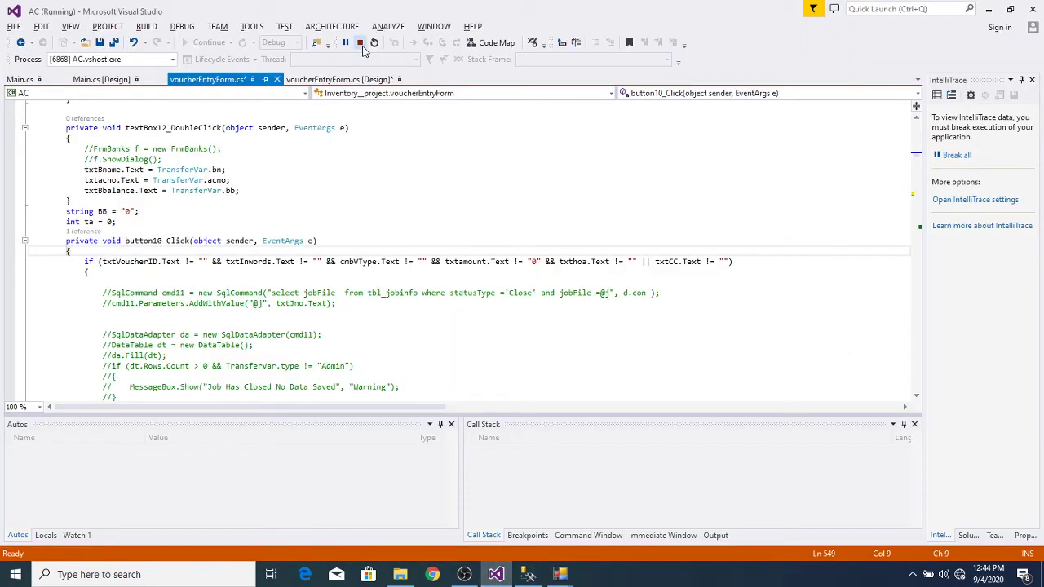
click(359, 42)
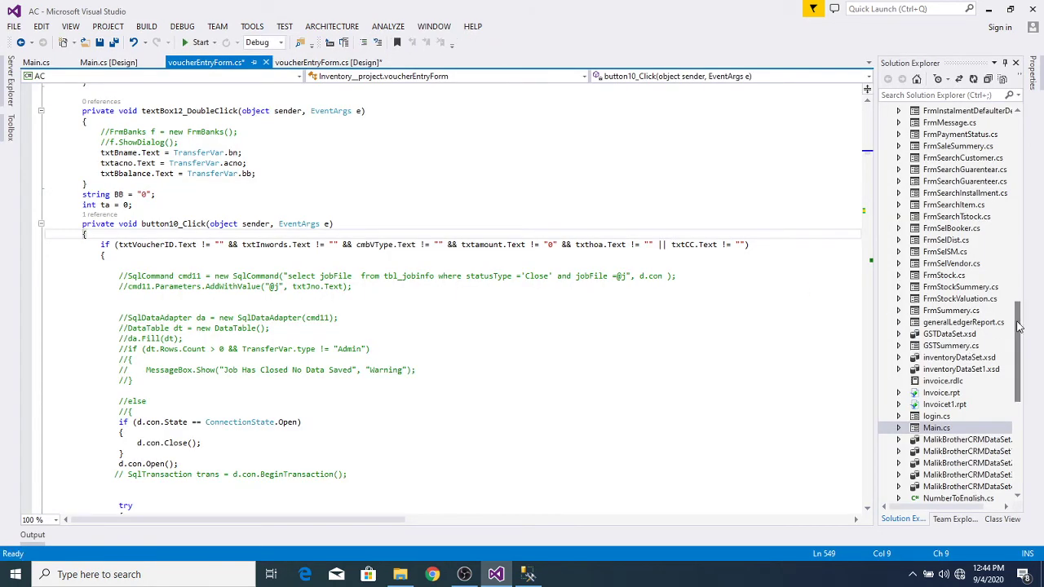
drag(1017, 328, 1022, 412)
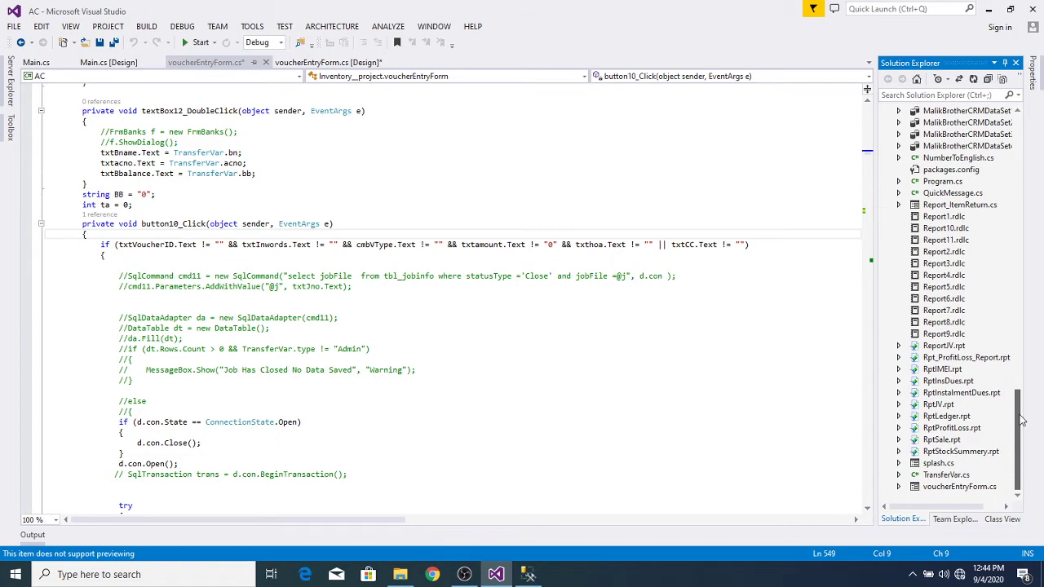
drag(1022, 414, 1021, 258)
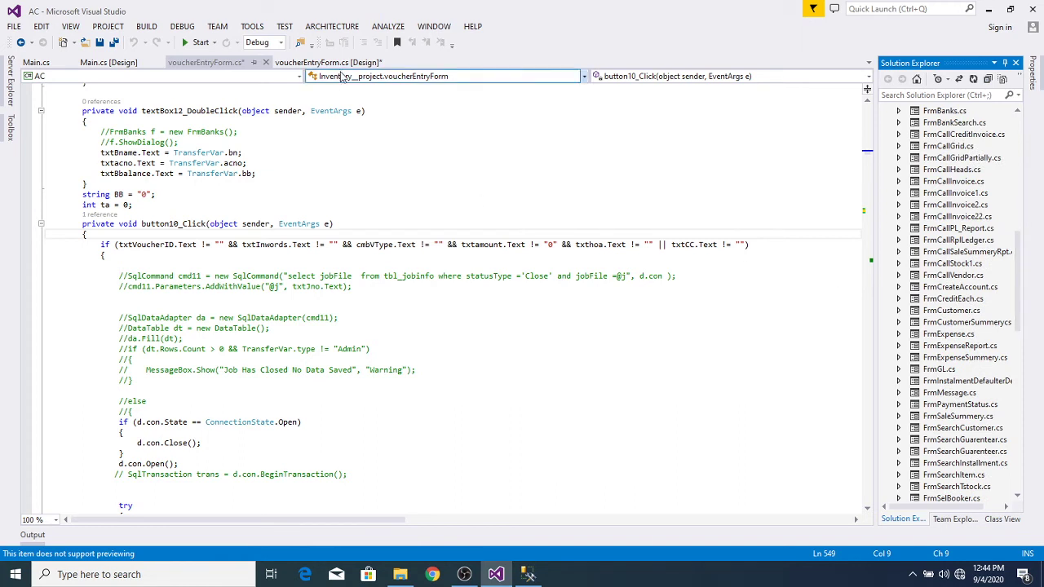
click(326, 62)
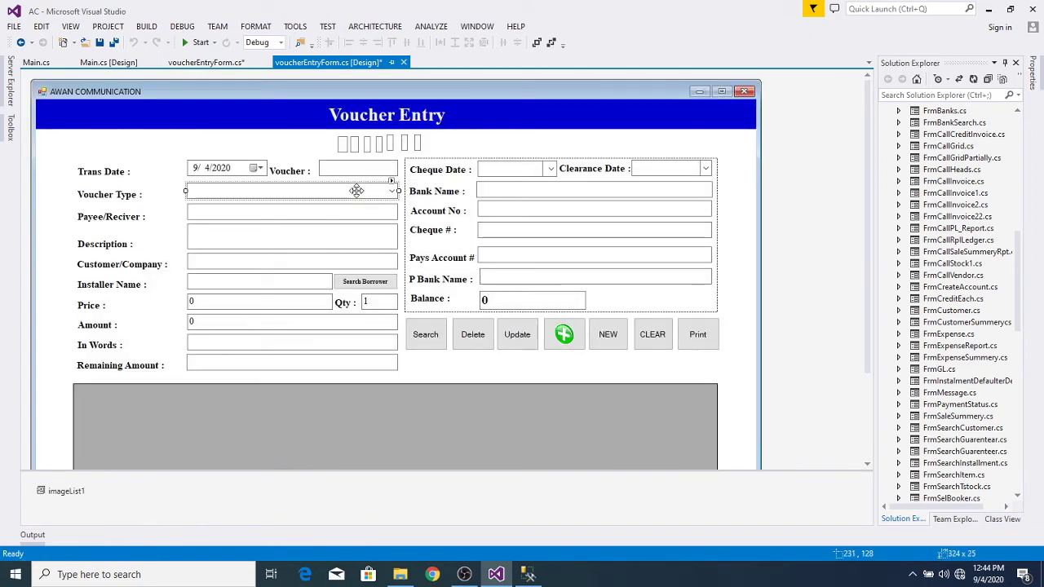
double_click(354, 190)
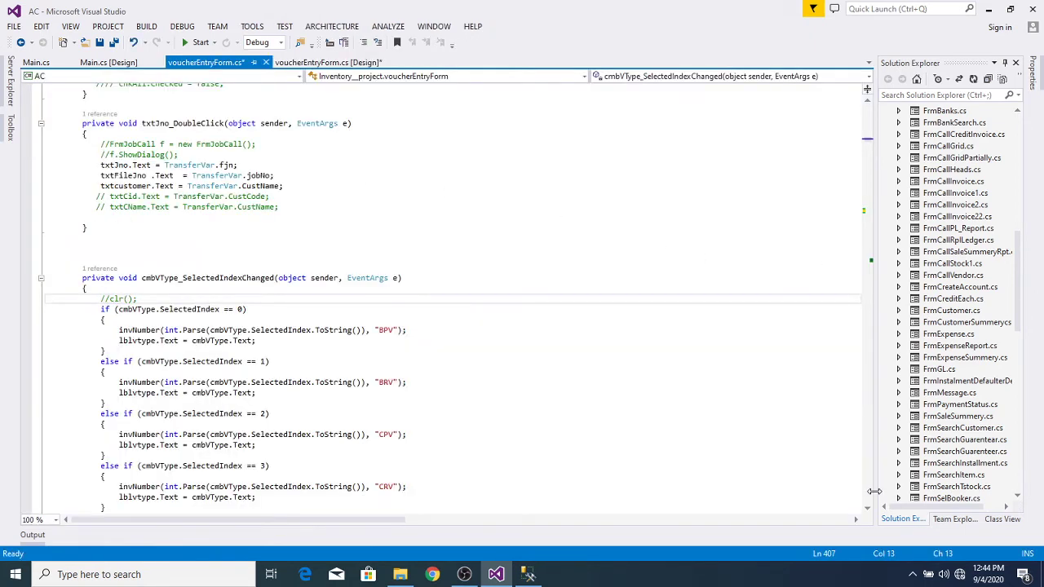
scroll(868, 512, down, 2)
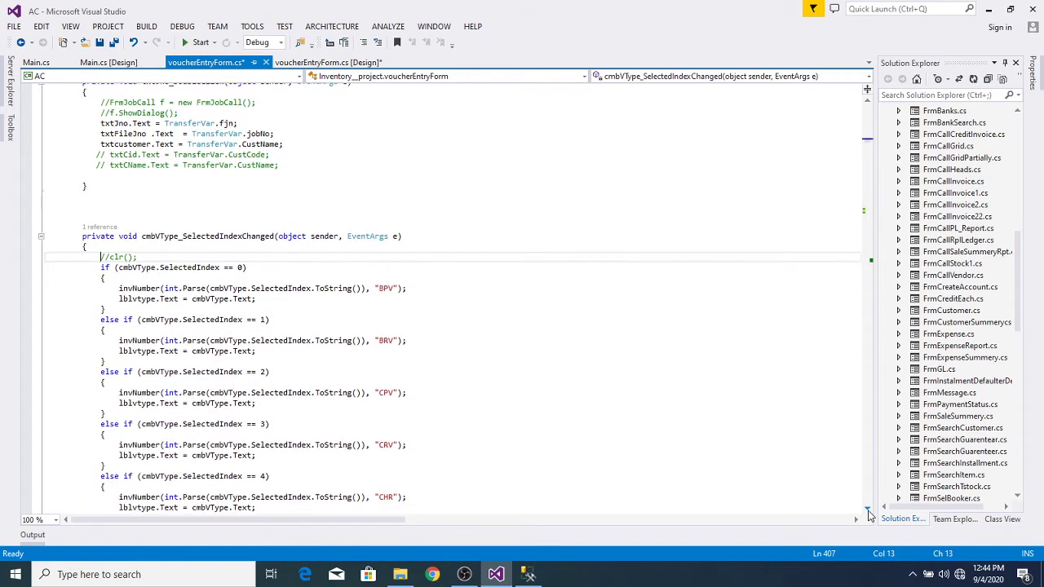
scroll(868, 514, down, 1)
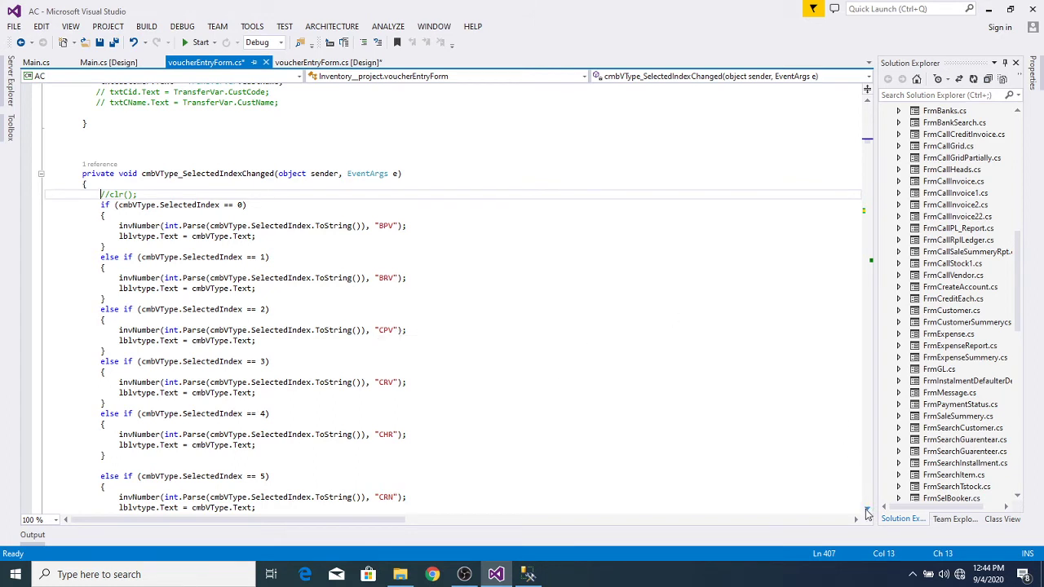
scroll(866, 512, down, 4)
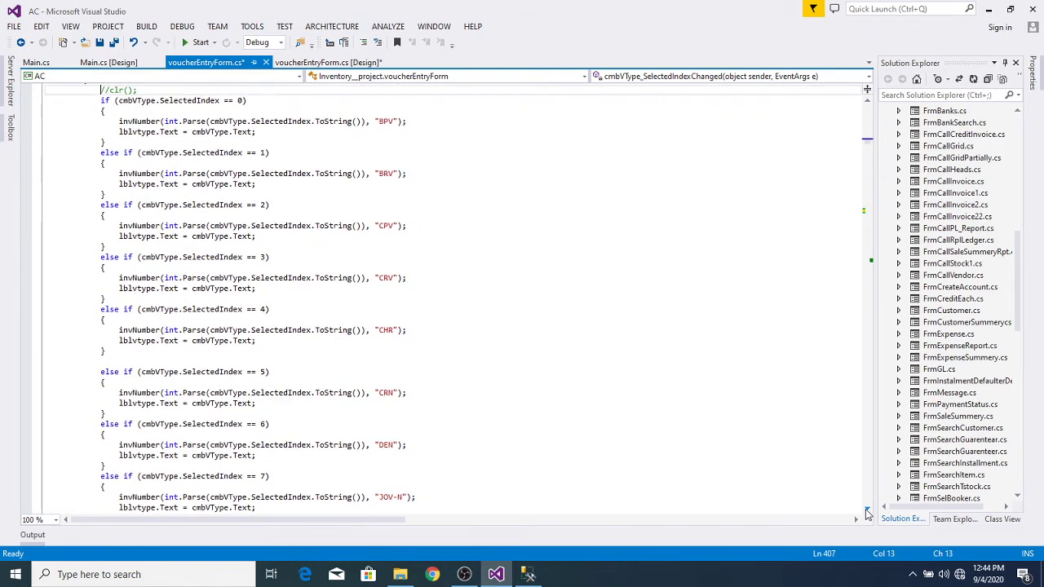
scroll(866, 512, down, 9)
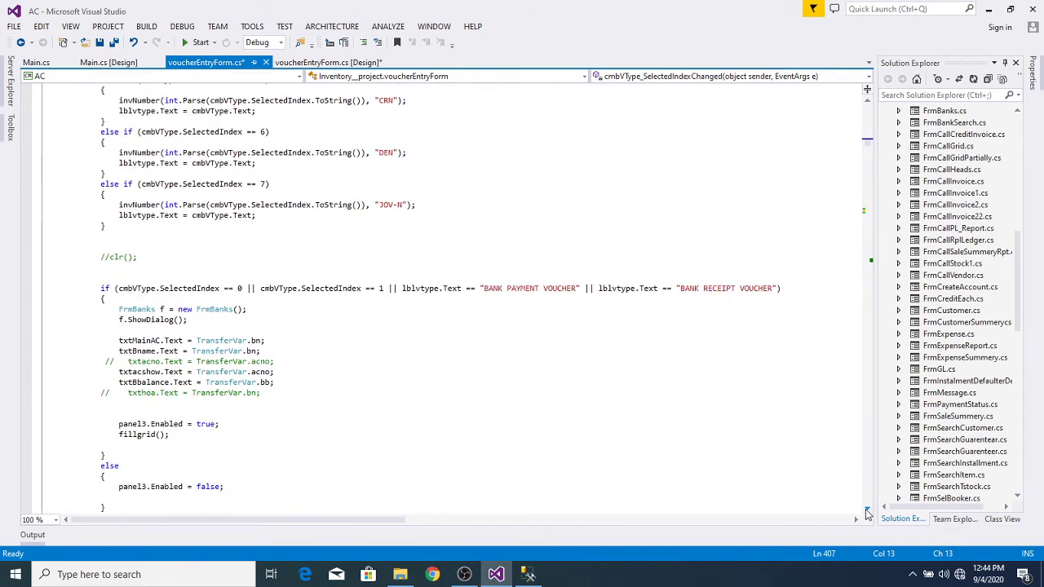
scroll(866, 512, down, 2)
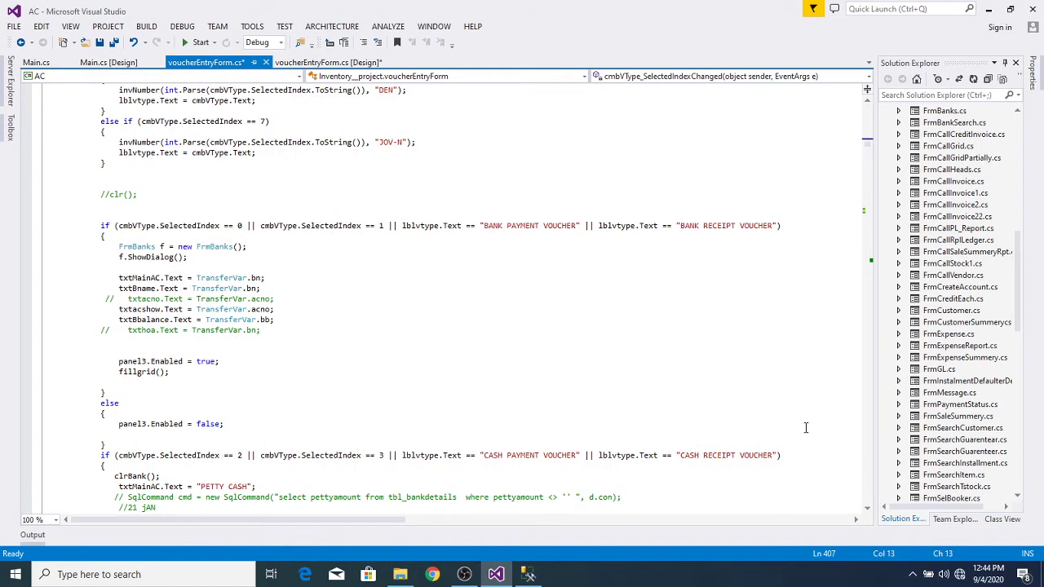
drag(1019, 257, 1019, 222)
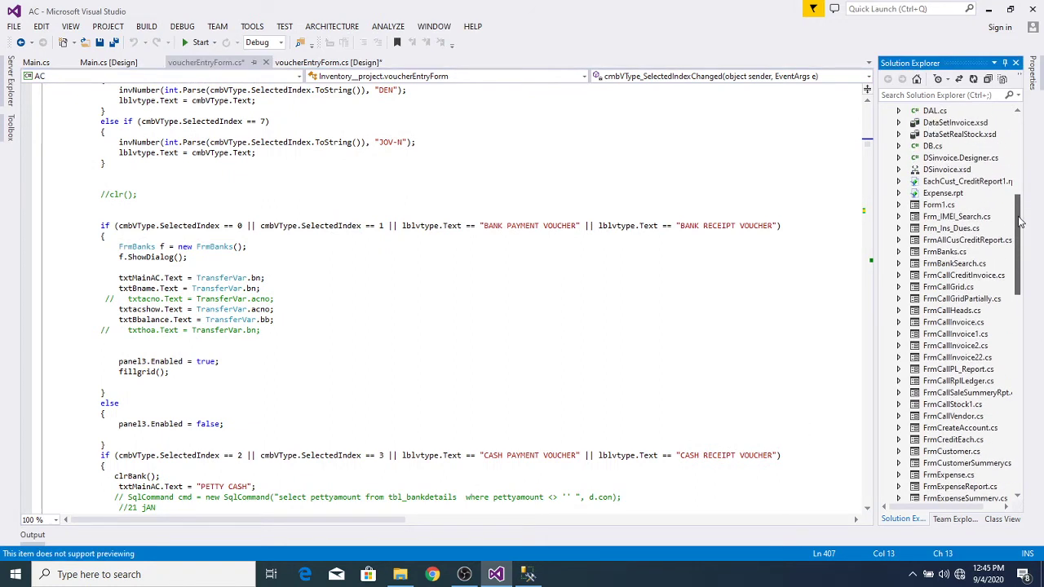
Step: Open FrmBanks.cs code and change the first fillgrid query's filter to ssid =4 only
double_click(924, 254)
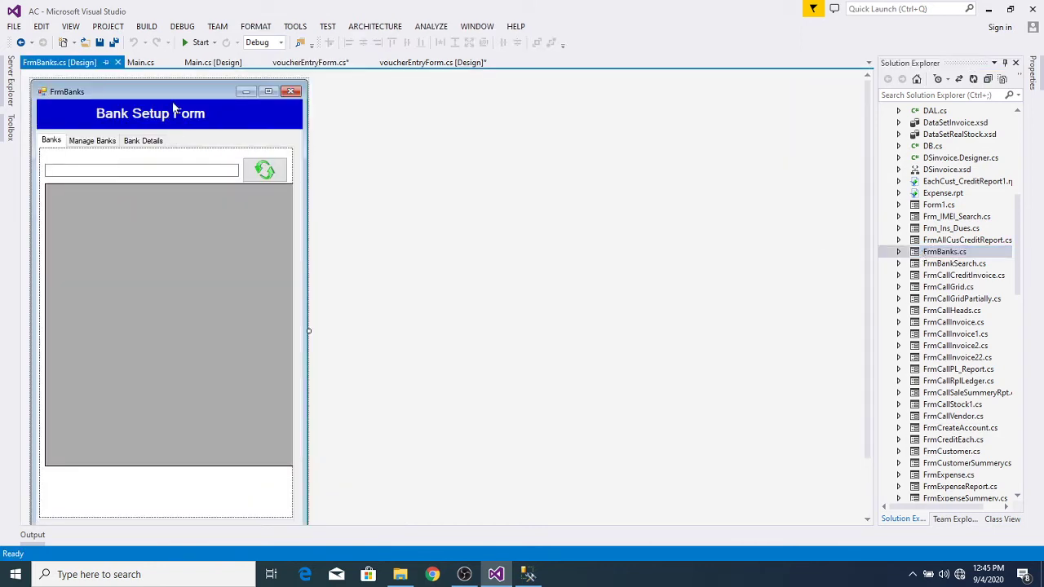
double_click(204, 96)
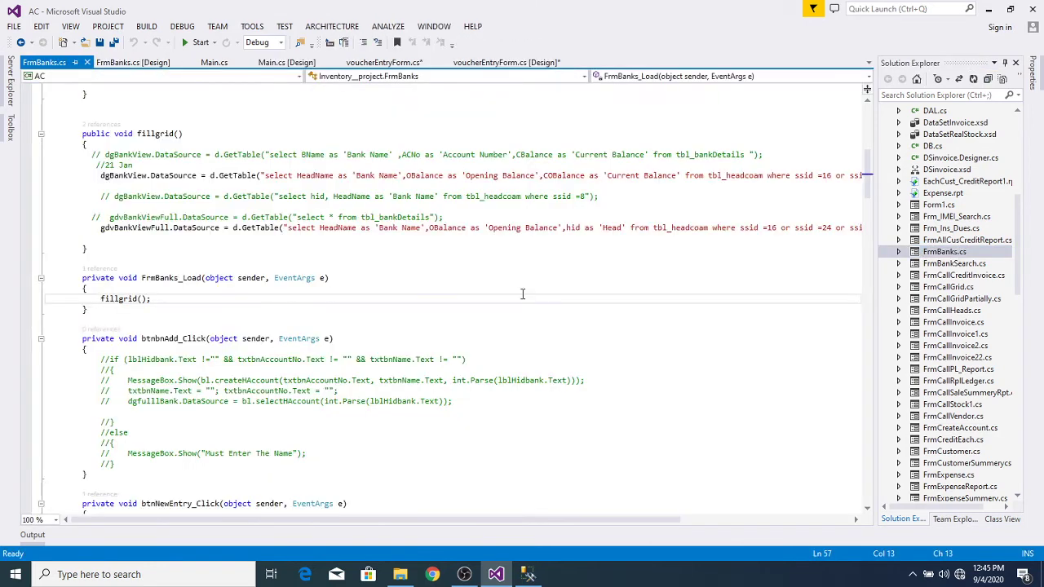
drag(566, 523, 677, 527)
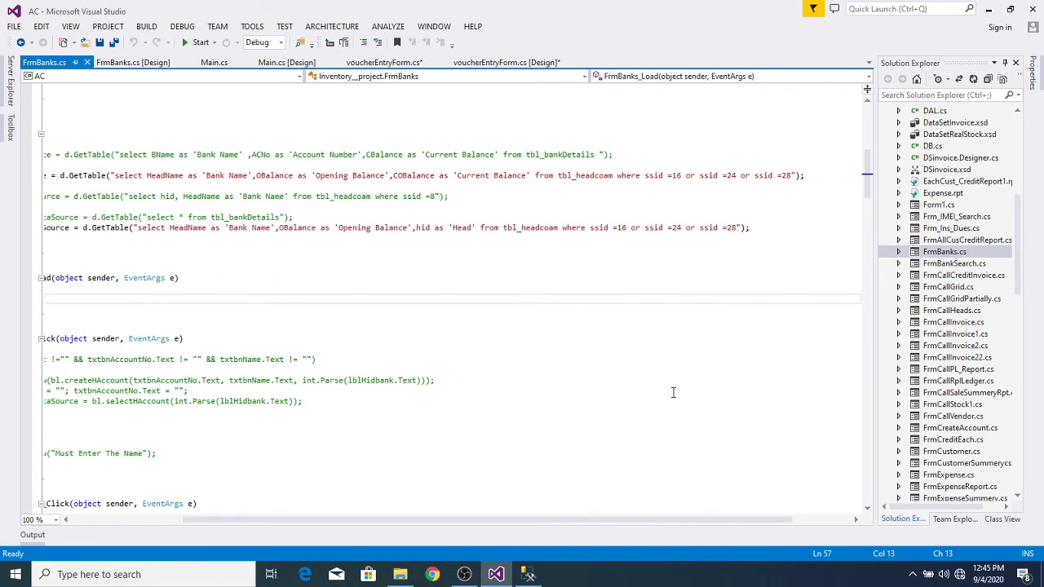
click(679, 174)
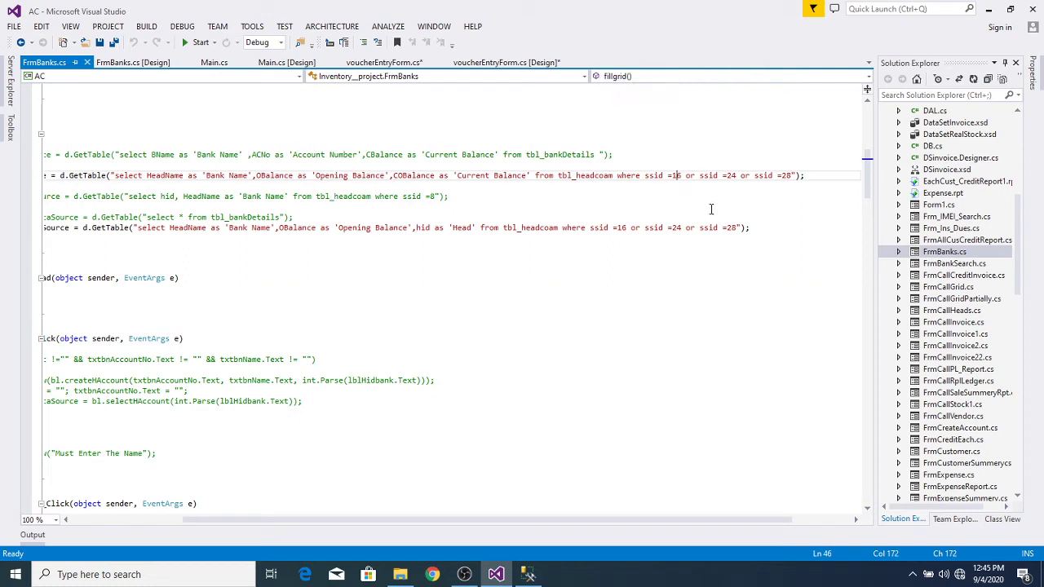
key(BackSpace)
key(BackSpace)
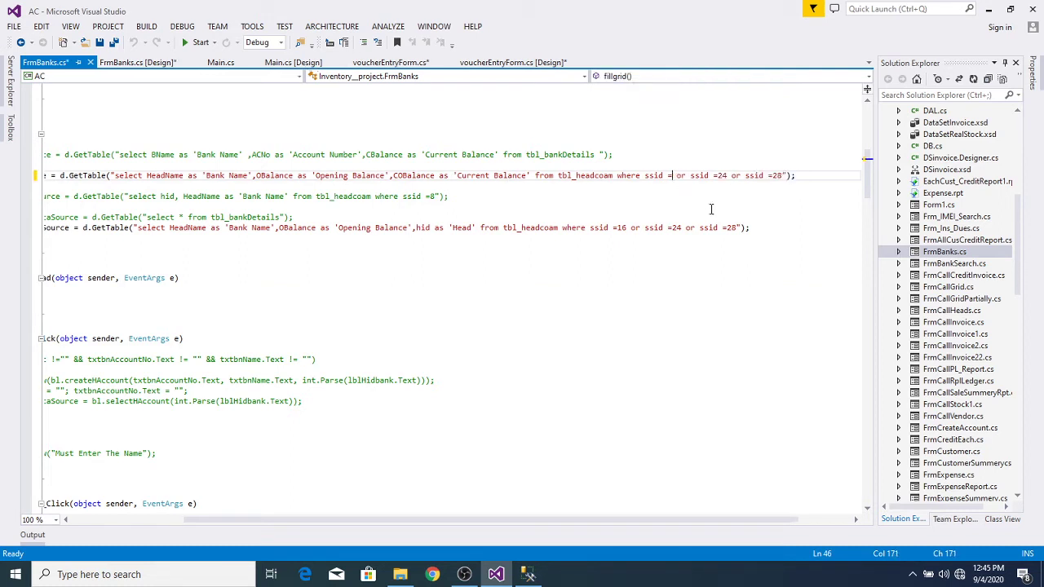
text(4)
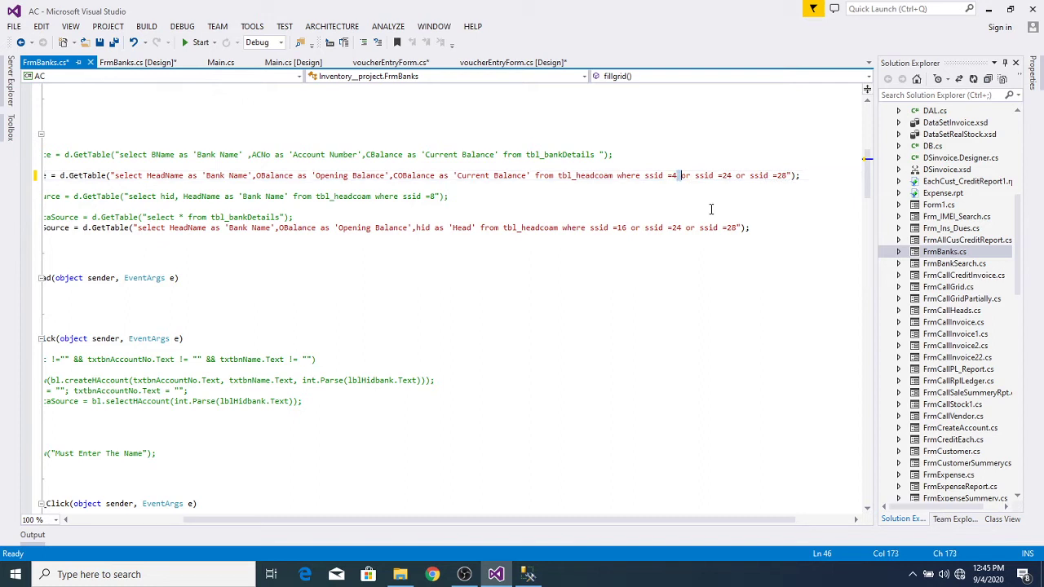
key(shift+Right)
key(shift+Right)
key(shift+Right)
key(shift+Right)
key(shift+Right)
key(shift+Right)
key(shift+Right)
key(shift+Right)
key(shift+Right)
key(shift+Right)
key(shift+Right)
key(shift+Right)
key(shift+Right)
key(shift+Right)
key(shift+Right)
key(shift+Right)
key(shift+Right)
key(shift+Right)
key(shift+Right)
key(shift+Right)
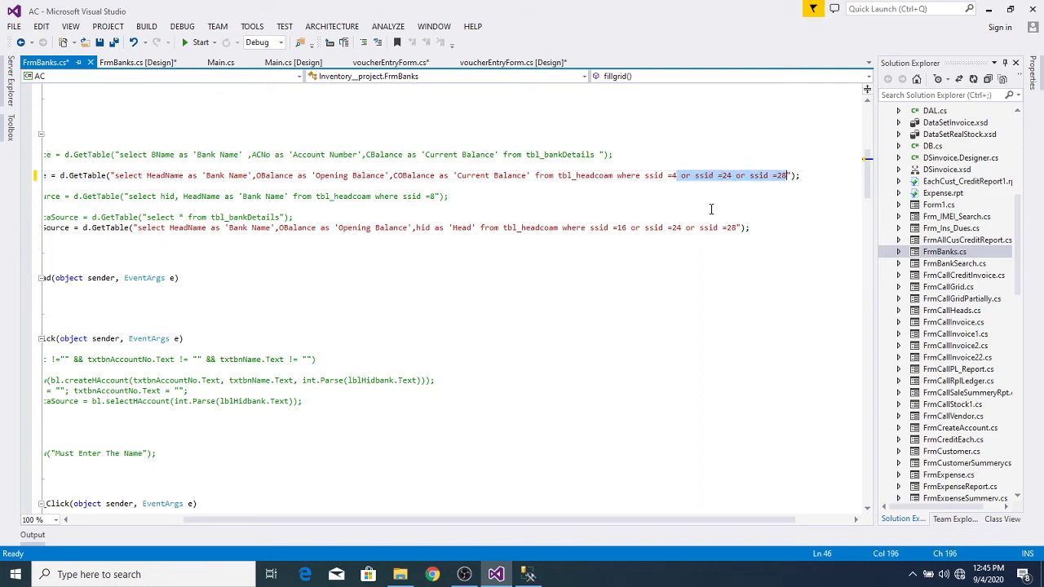
key(Delete)
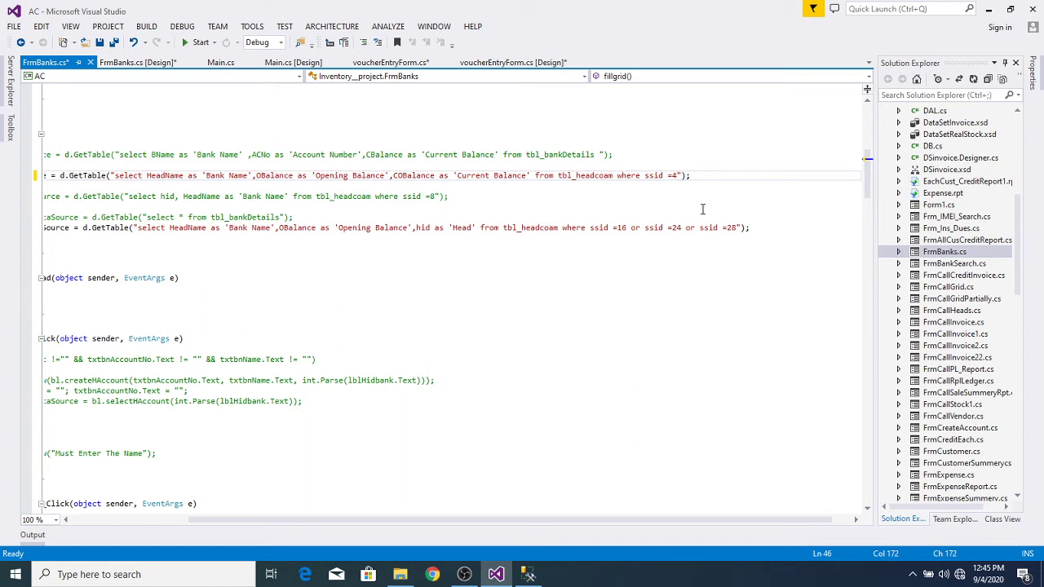
Step: Change the second tbl_headcoam query's filter to ssid =4, dropping ssid 24 and 28
click(626, 335)
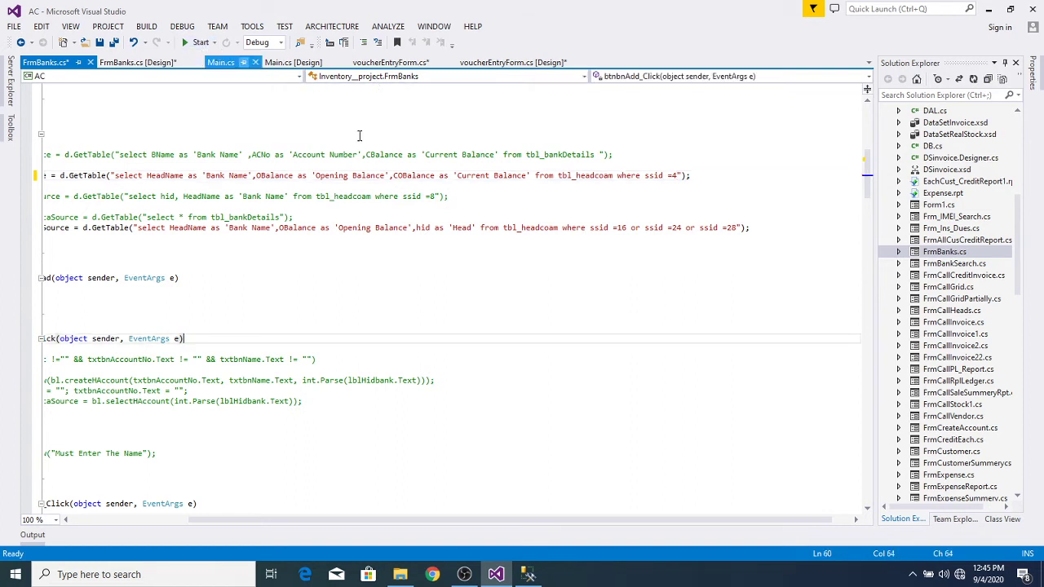
click(626, 227)
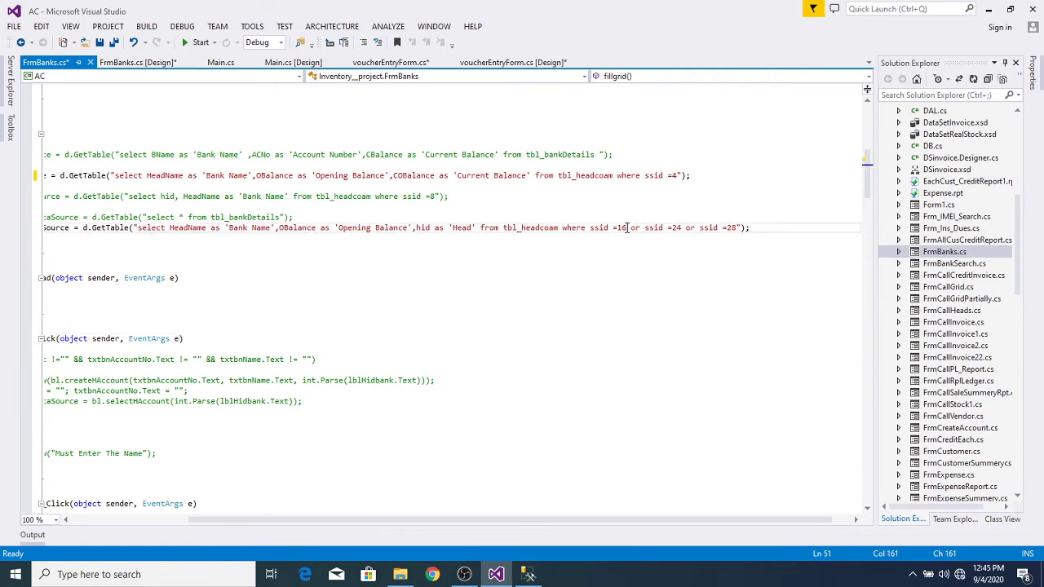
key(BackSpace)
key(BackSpace)
text(4)
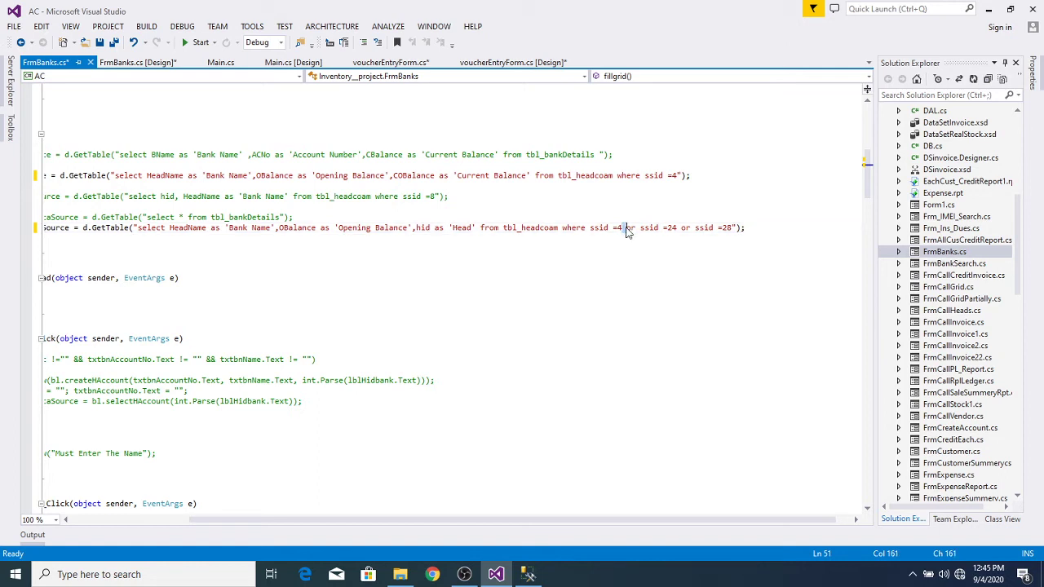
key(shift+Right)
key(shift+Right)
key(shift+Right)
key(shift+Right)
key(shift+Right)
key(shift+Right)
key(shift+Right)
key(shift+Right)
key(shift+Right)
key(shift+Right)
key(shift+Right)
key(shift+Right)
key(shift+Right)
key(shift+Right)
key(shift+Right)
key(shift+Right)
key(shift+Right)
key(shift+Right)
key(shift+Right)
key(shift+Right)
key(shift+Right)
key(shift+Right)
key(shift+Right)
key(shift+Right)
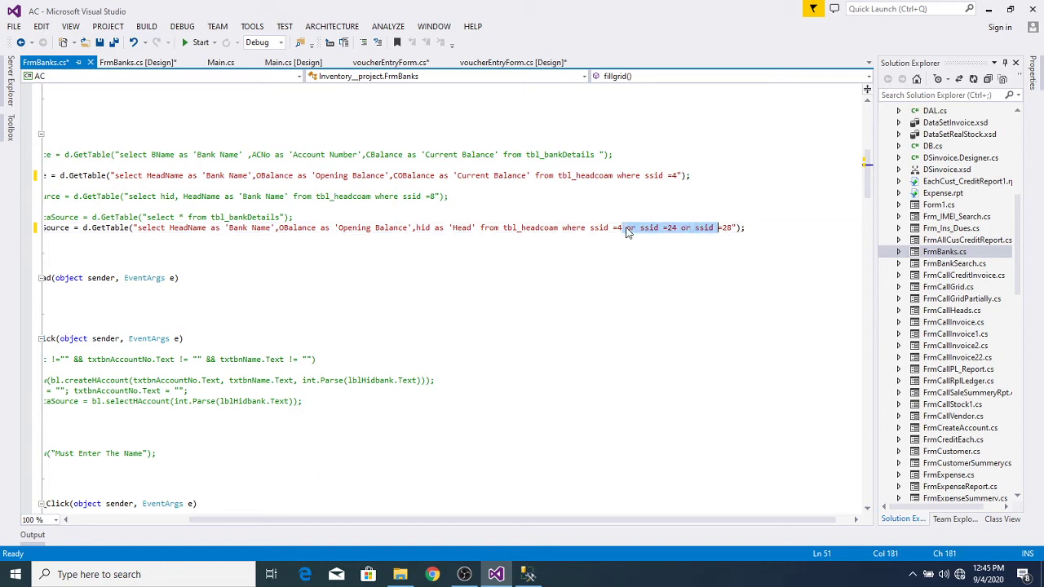
key(BackSpace)
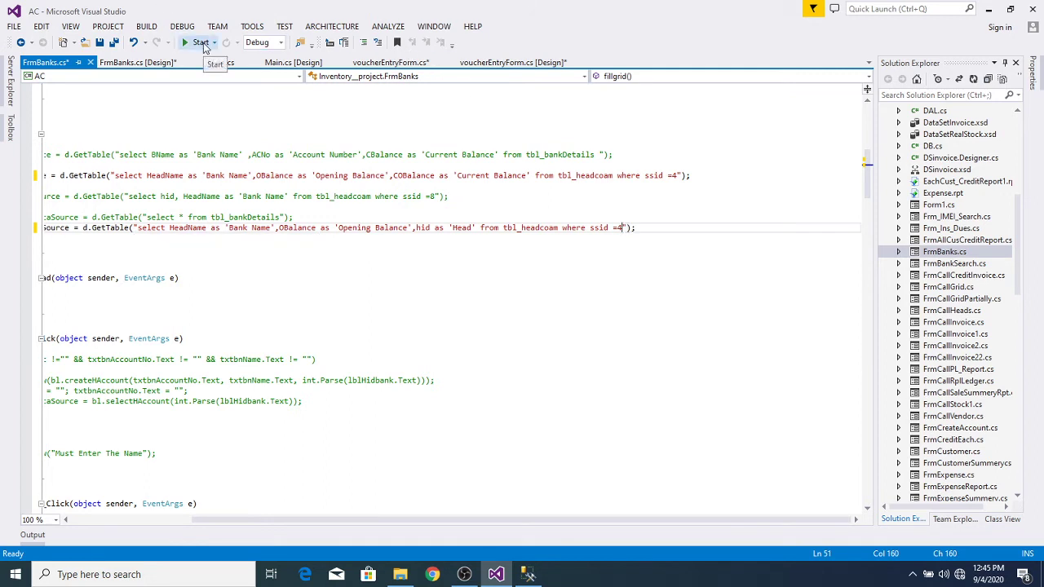
Step: Build and debug the AC project, then log in as admin after correcting a username typo
click(203, 45)
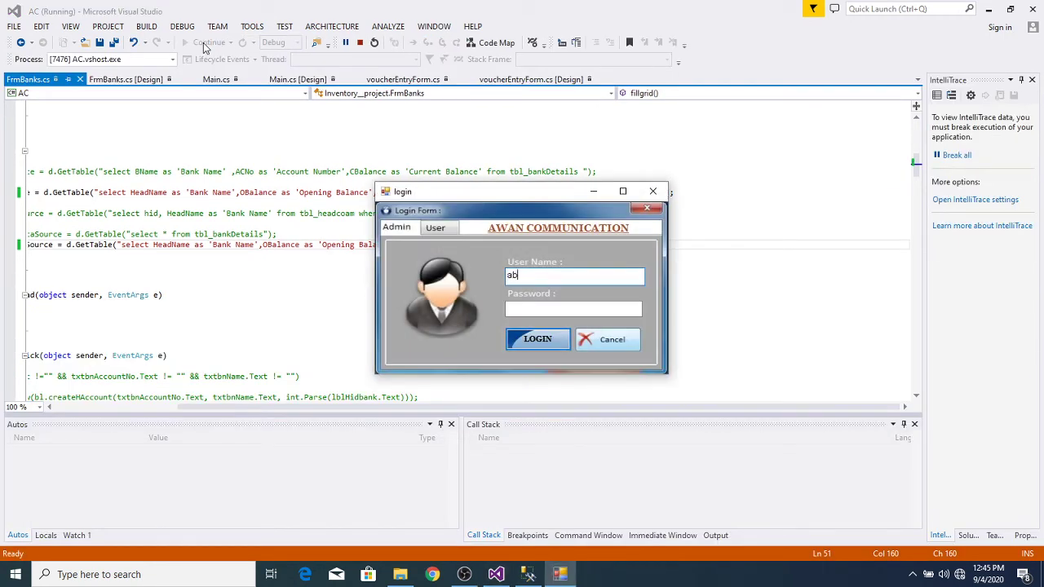
key(Tab)
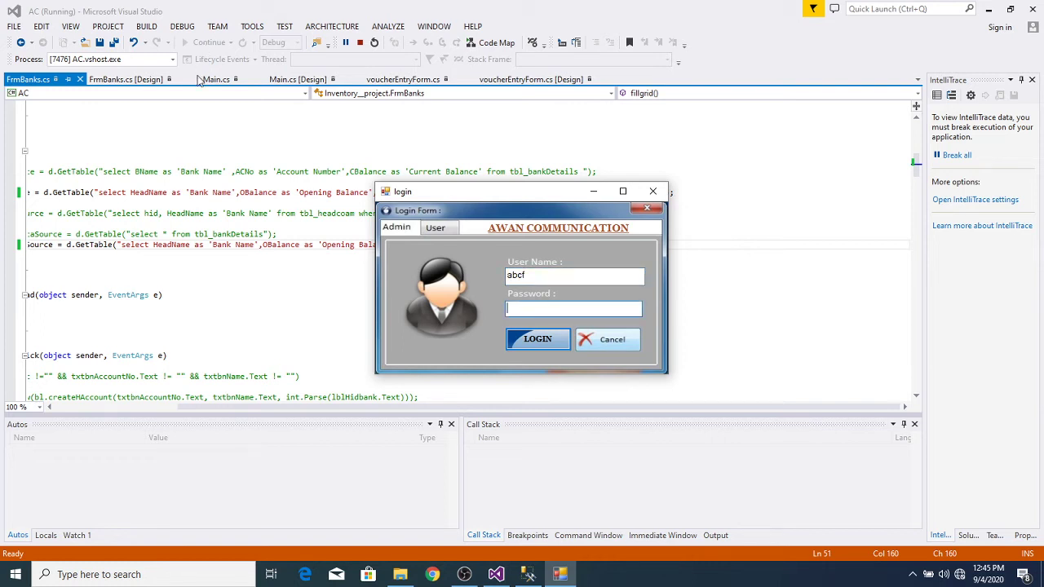
click(546, 278)
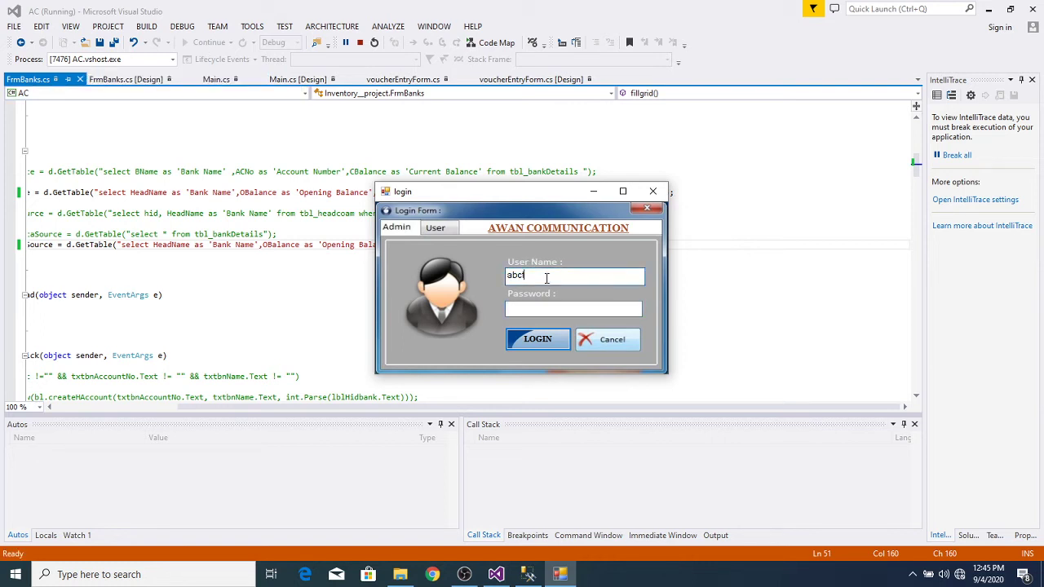
key(BackSpace)
key(Tab)
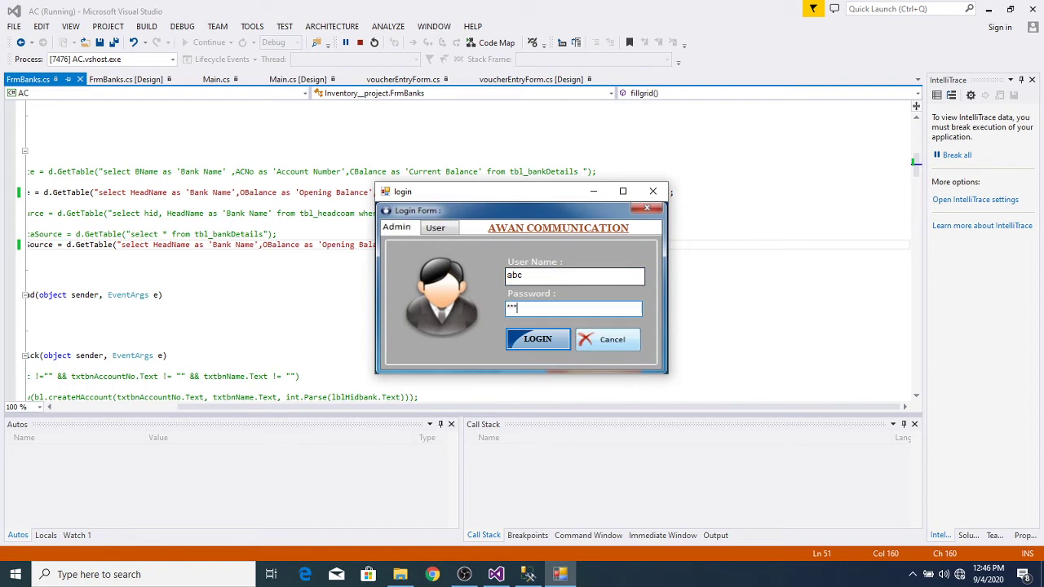
key(Return)
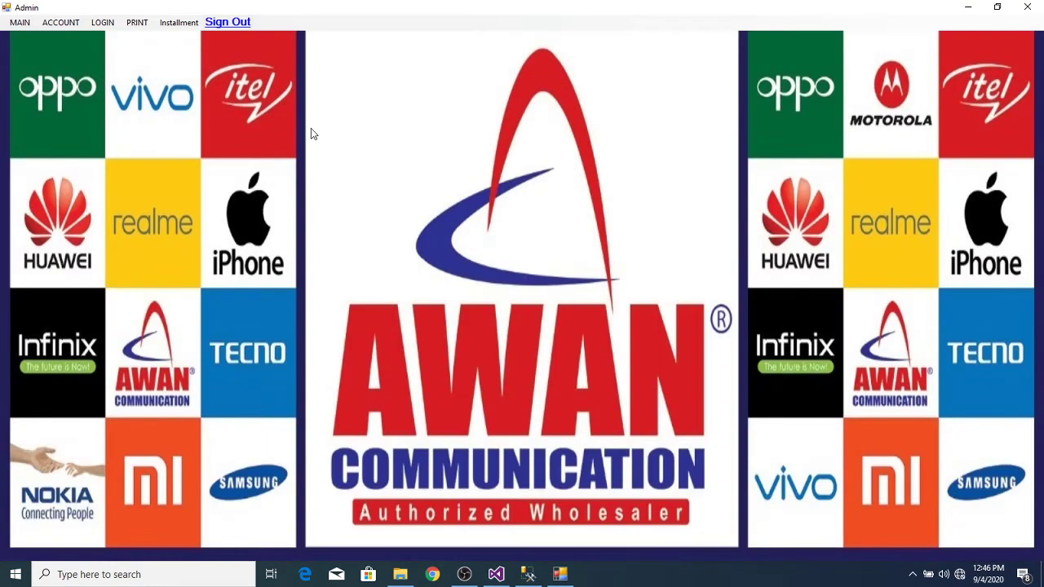
Step: Open Voucher Entry, choose BANK PAYMENT VOUCHER, and pick MCB (balance 35000) as the bank
click(68, 27)
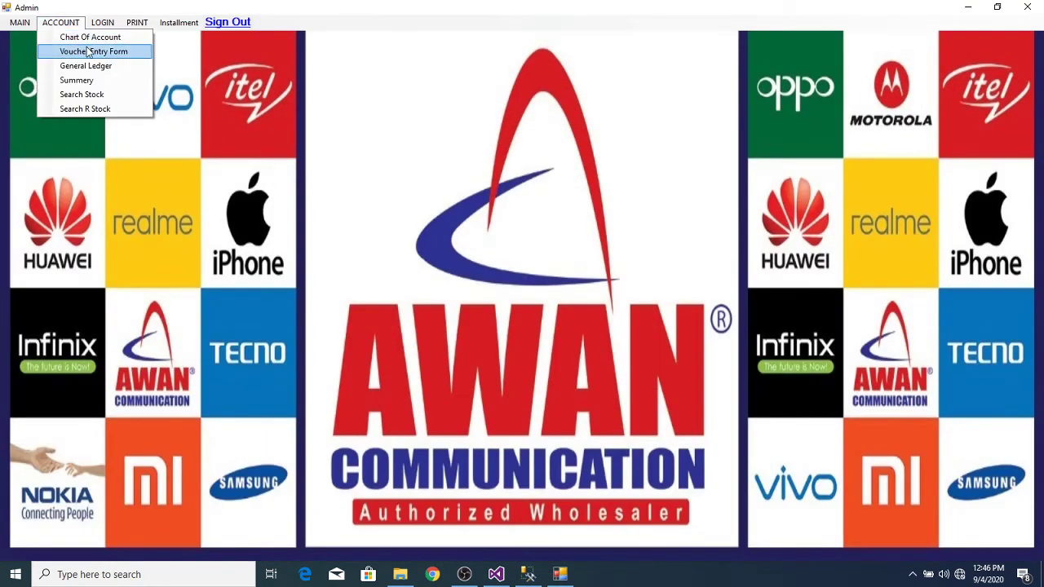
click(88, 52)
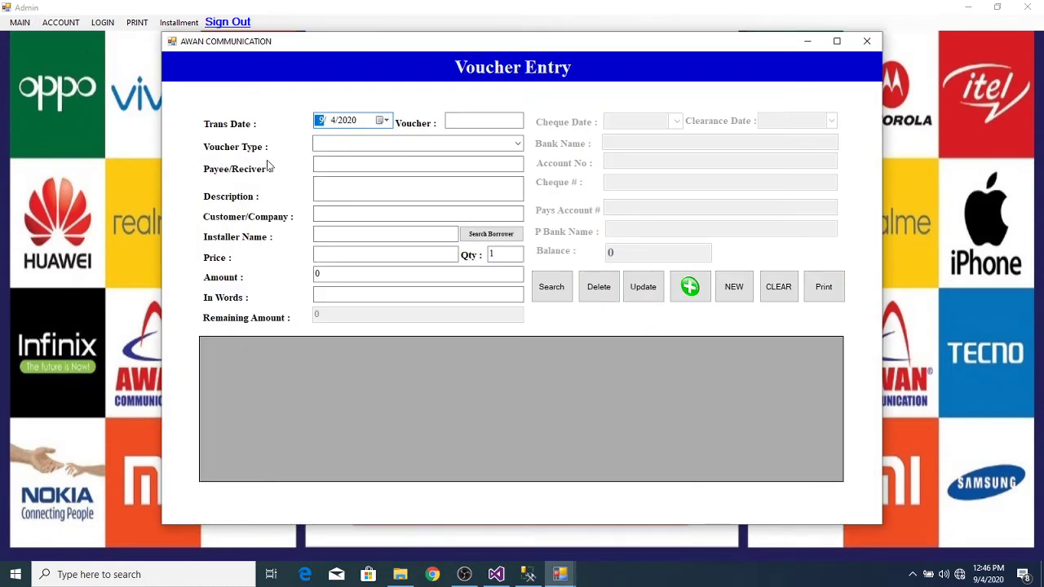
click(515, 145)
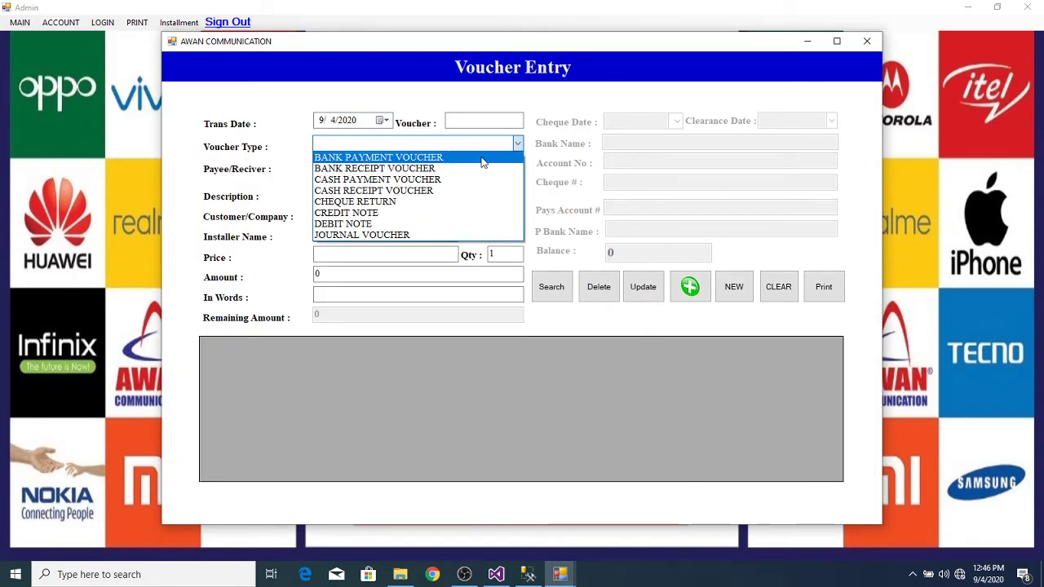
click(482, 163)
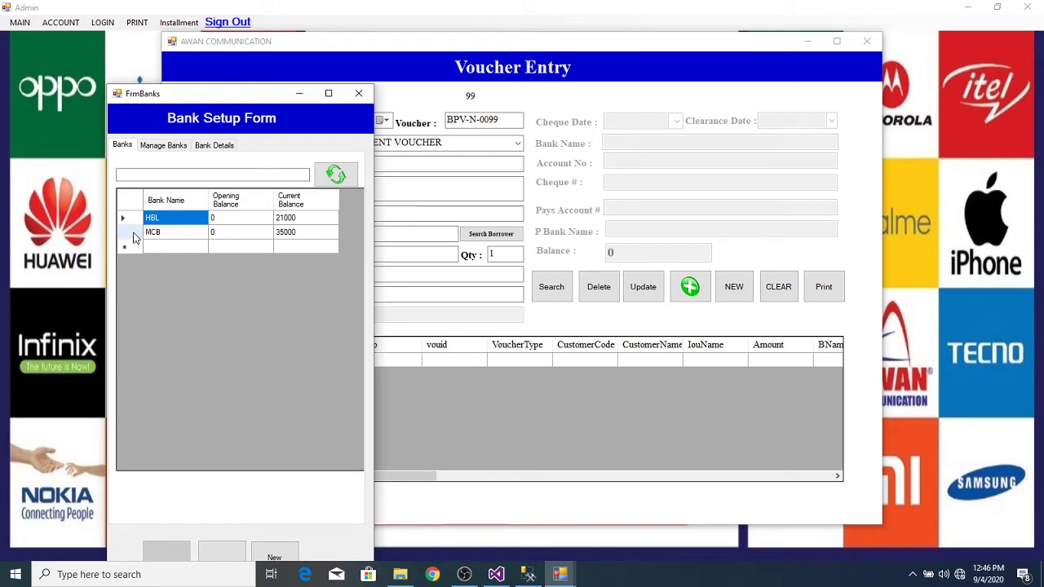
double_click(135, 237)
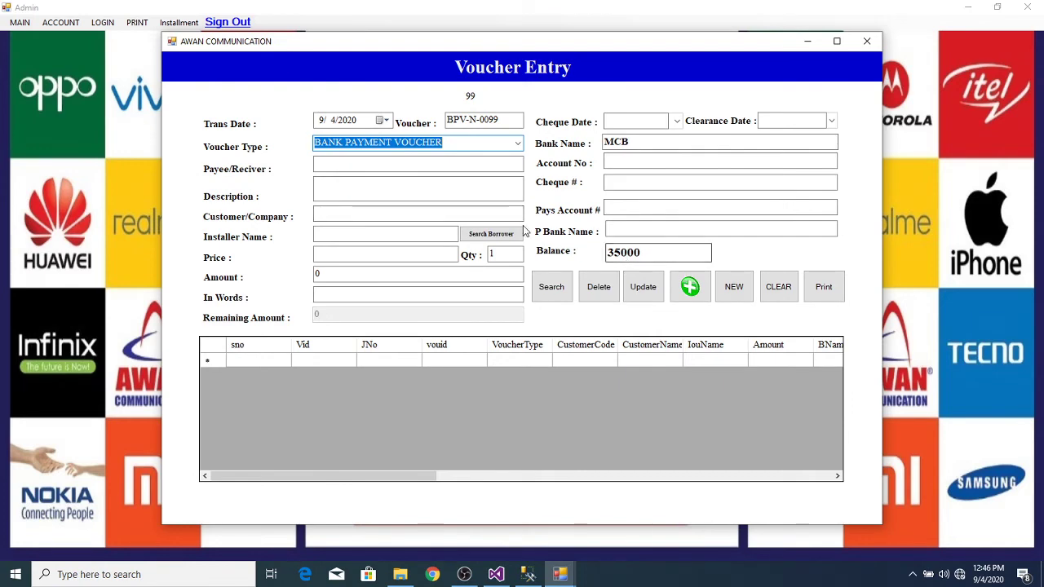
Step: Choose Vendor 4 as the customer/company and enter a price of 23000
click(462, 215)
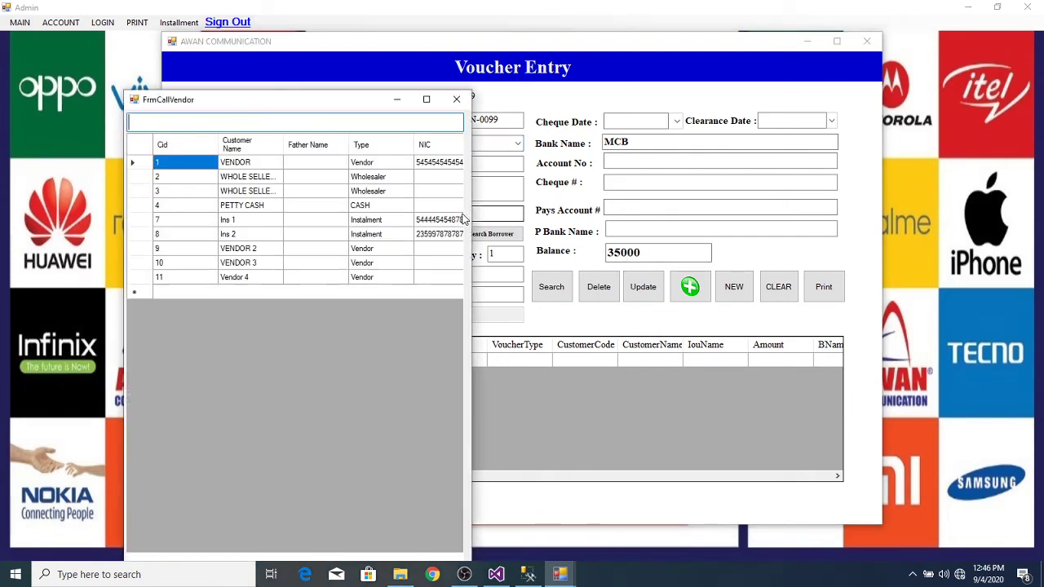
double_click(266, 278)
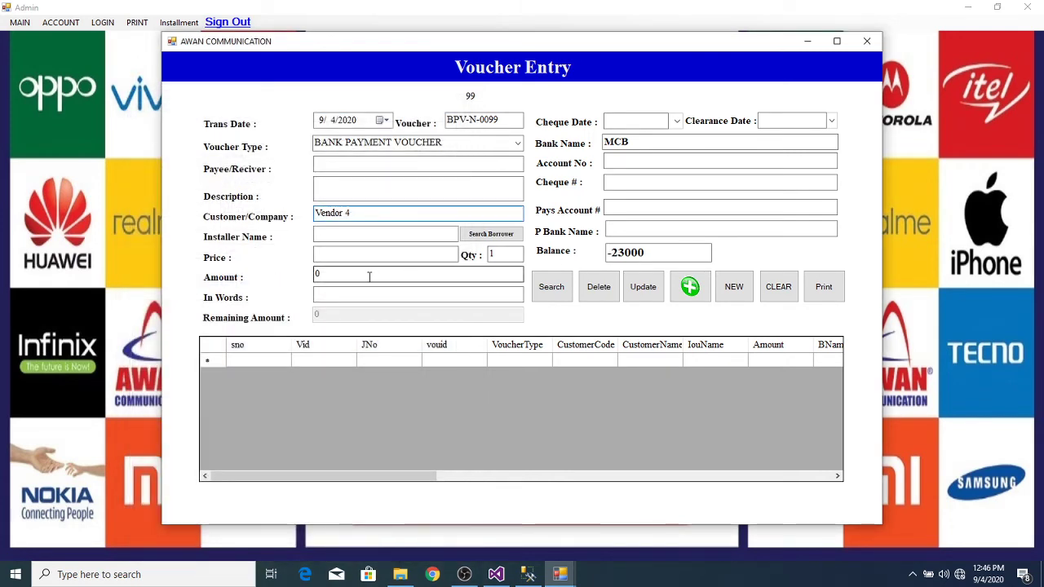
click(370, 277)
click(371, 258)
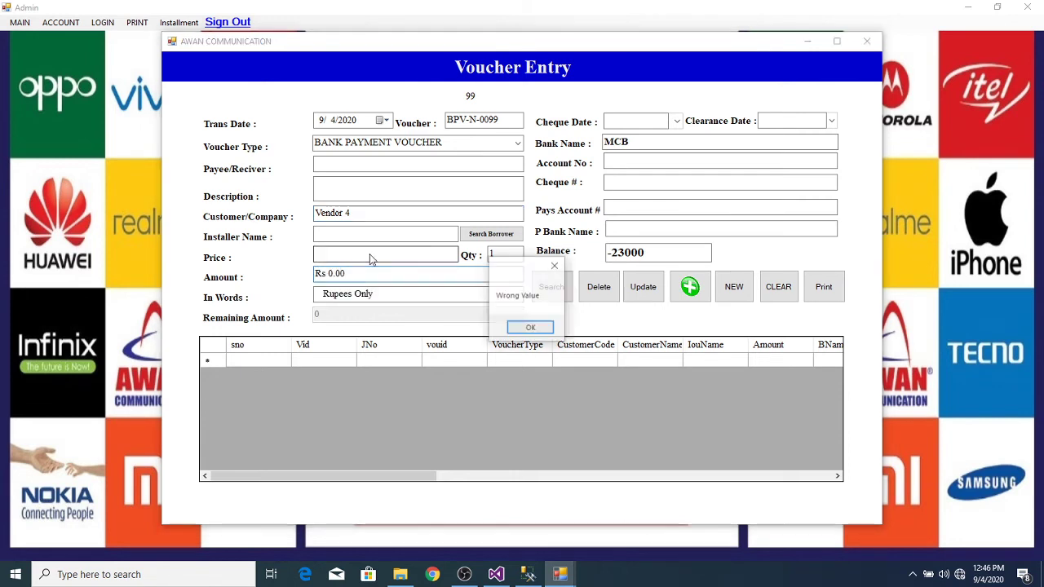
click(529, 327)
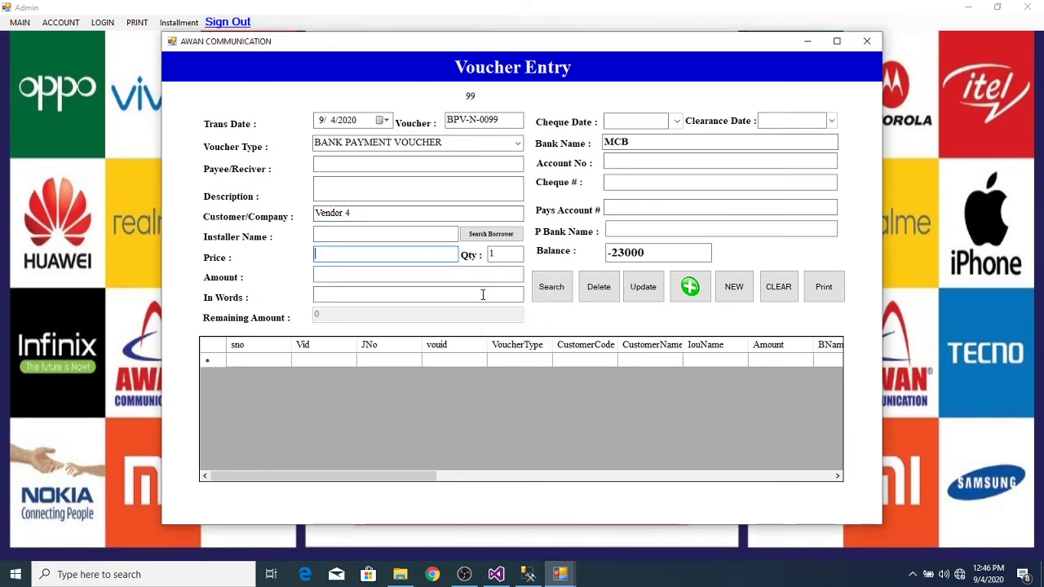
text(23)
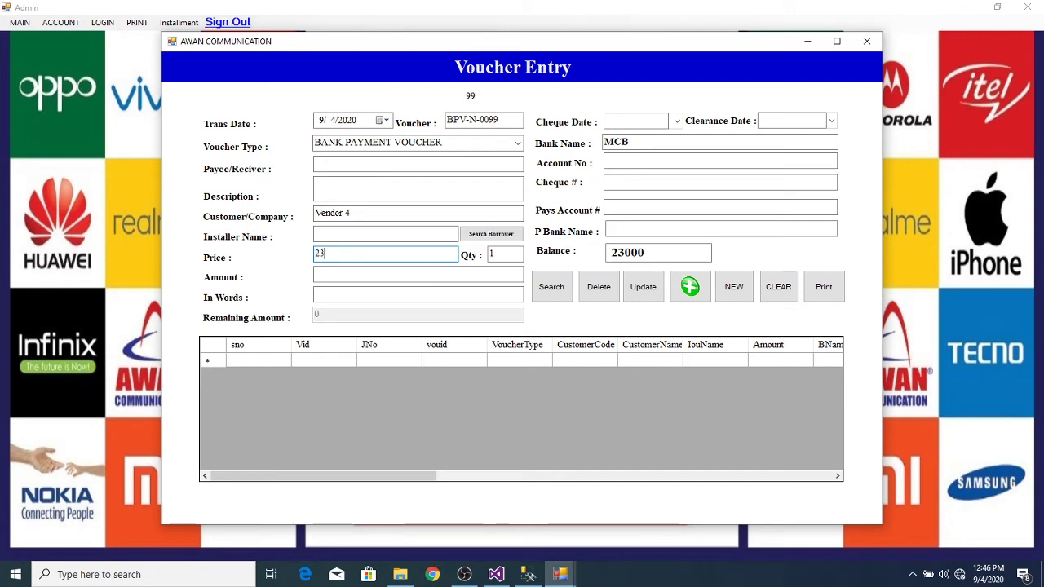
text(000)
key(Tab)
key(Tab)
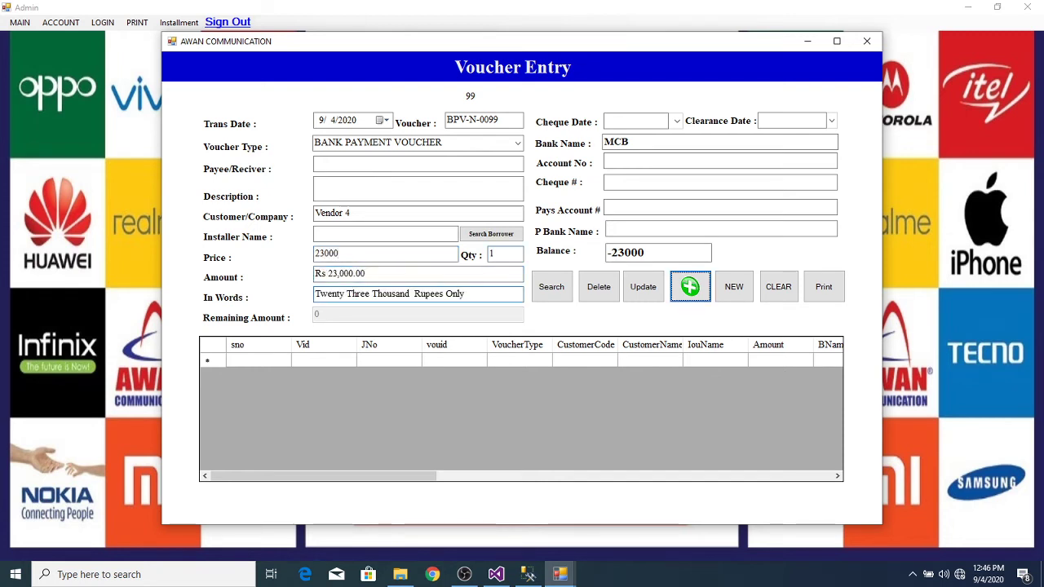
Step: Try saving the voucher, dismiss the transaction error, and return to Visual Studio
click(690, 287)
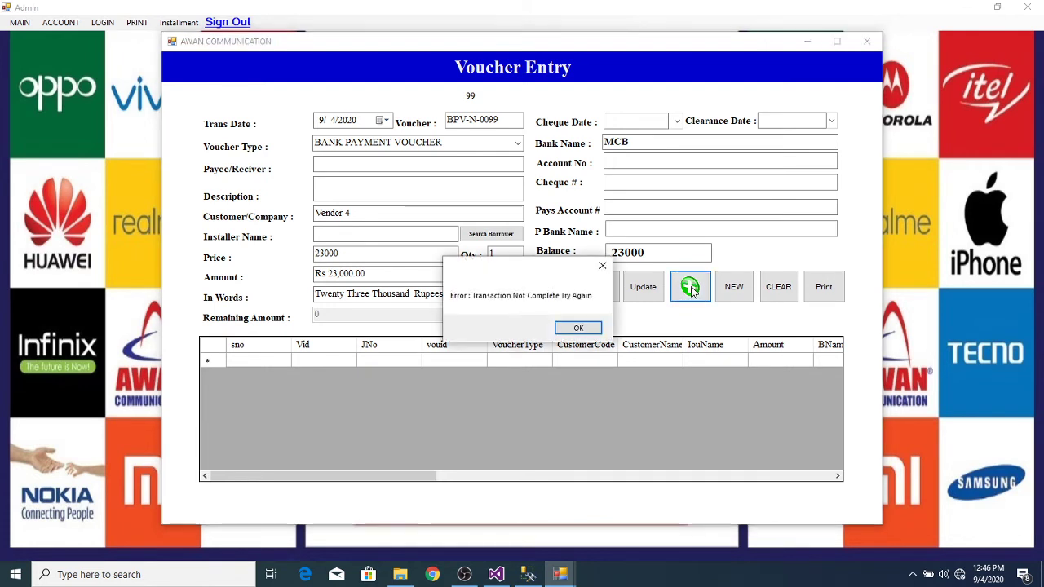
click(587, 328)
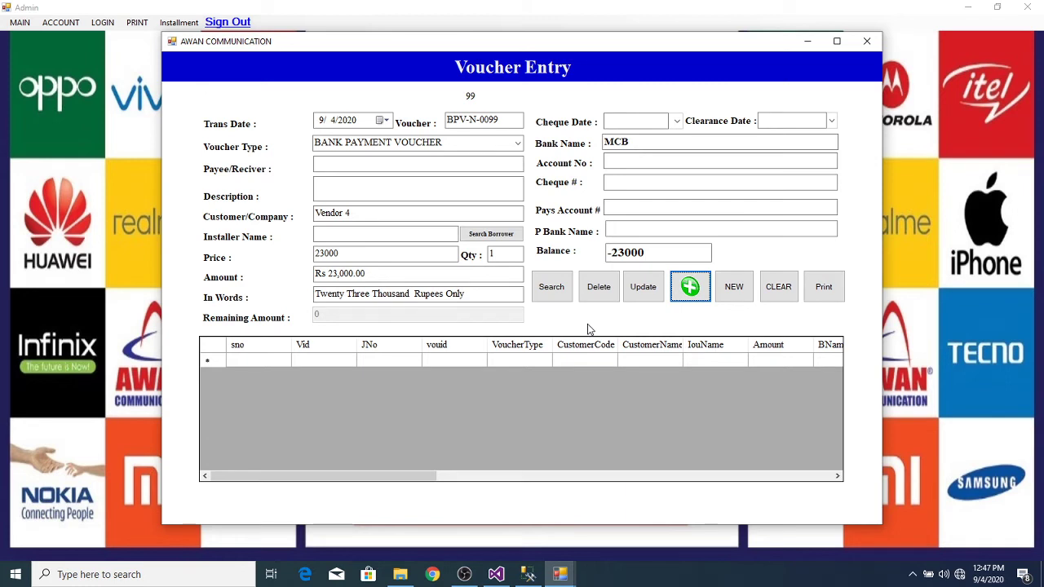
click(497, 574)
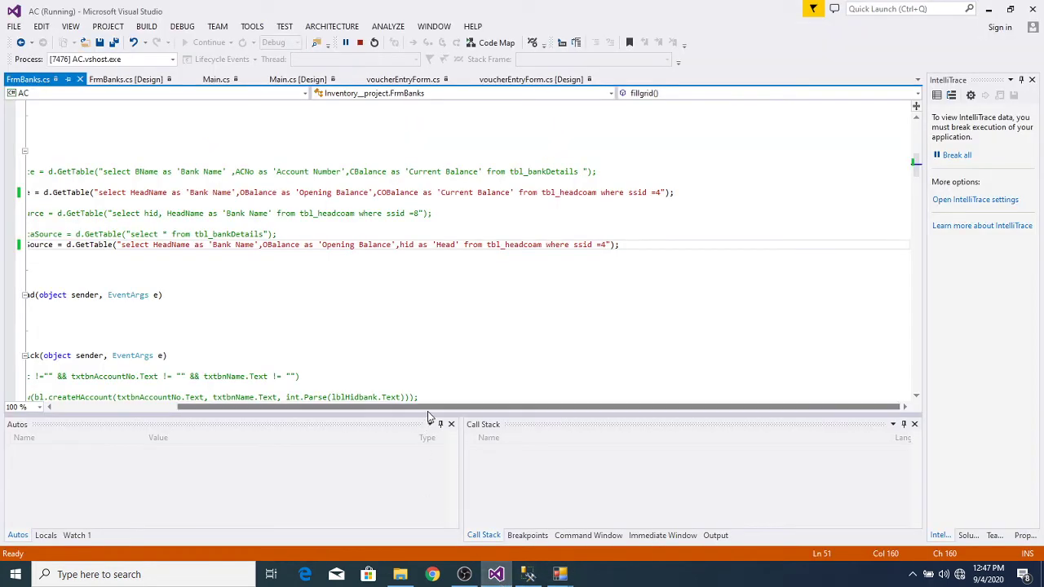
Step: Put a breakpoint on button10_Click's opening line via the designer's add button, then minimize Visual Studio
drag(427, 411, 265, 416)
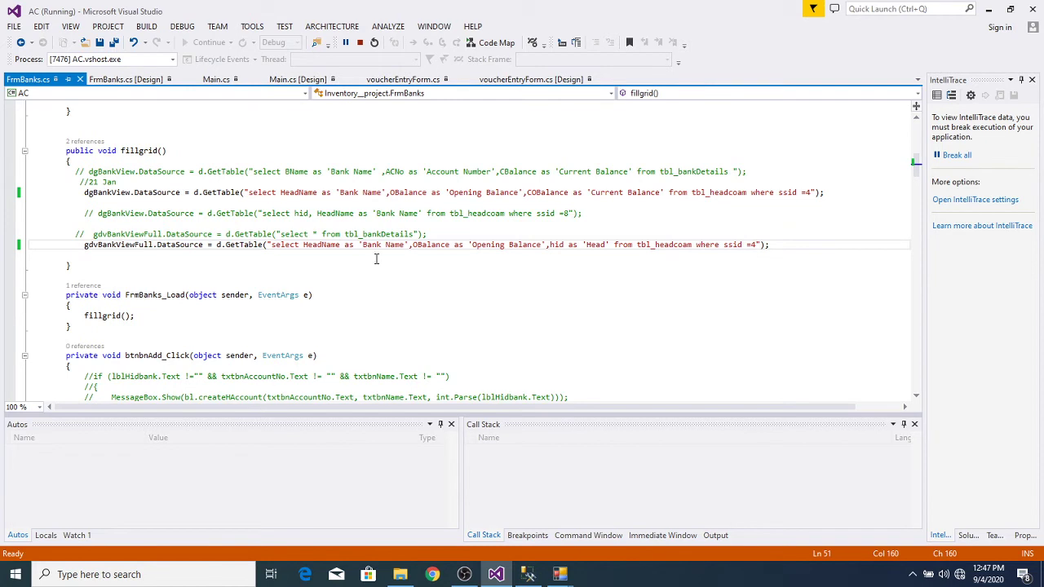
click(495, 82)
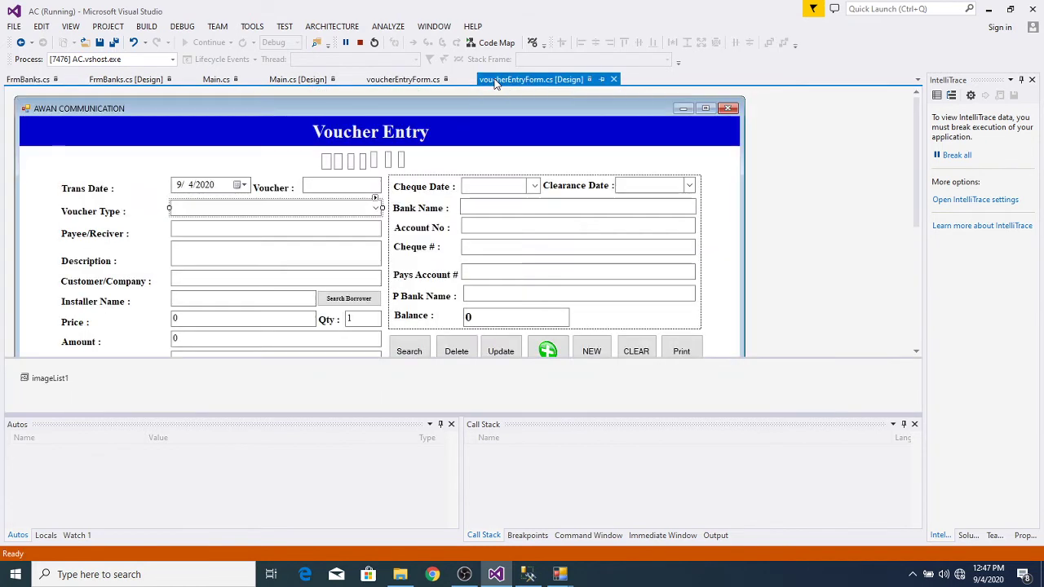
double_click(548, 349)
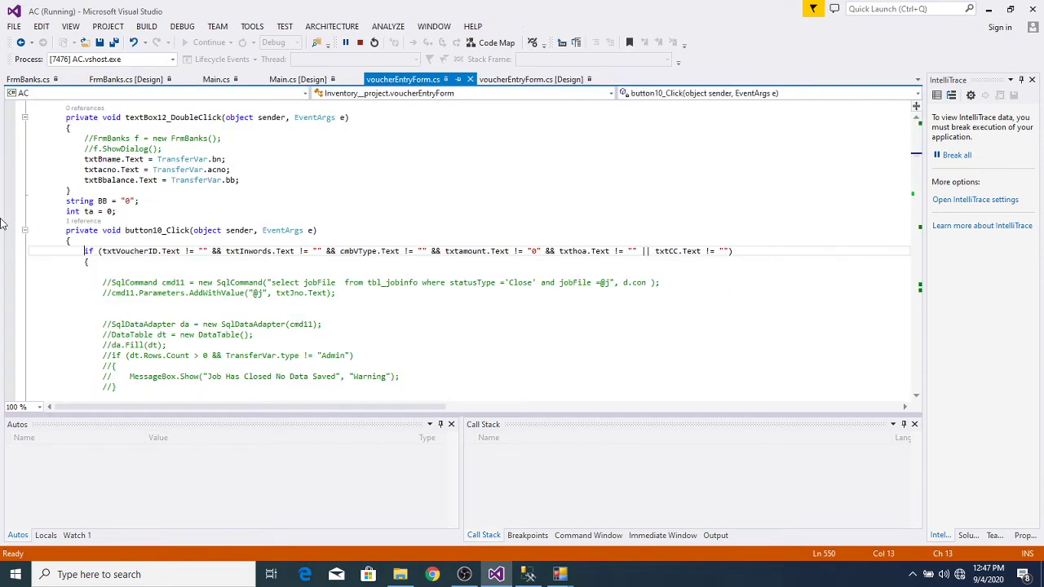
click(10, 233)
click(9, 233)
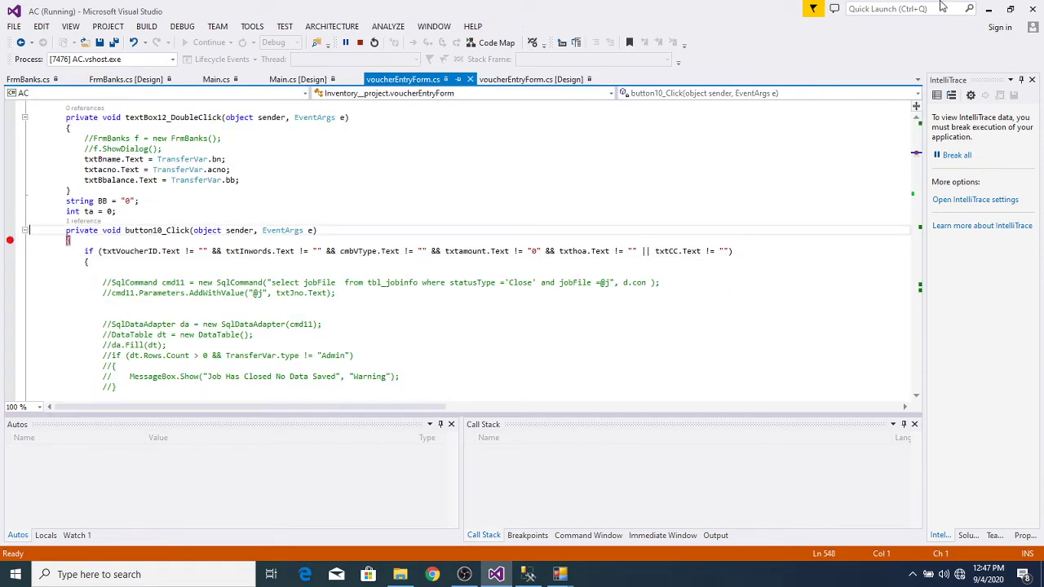
click(993, 9)
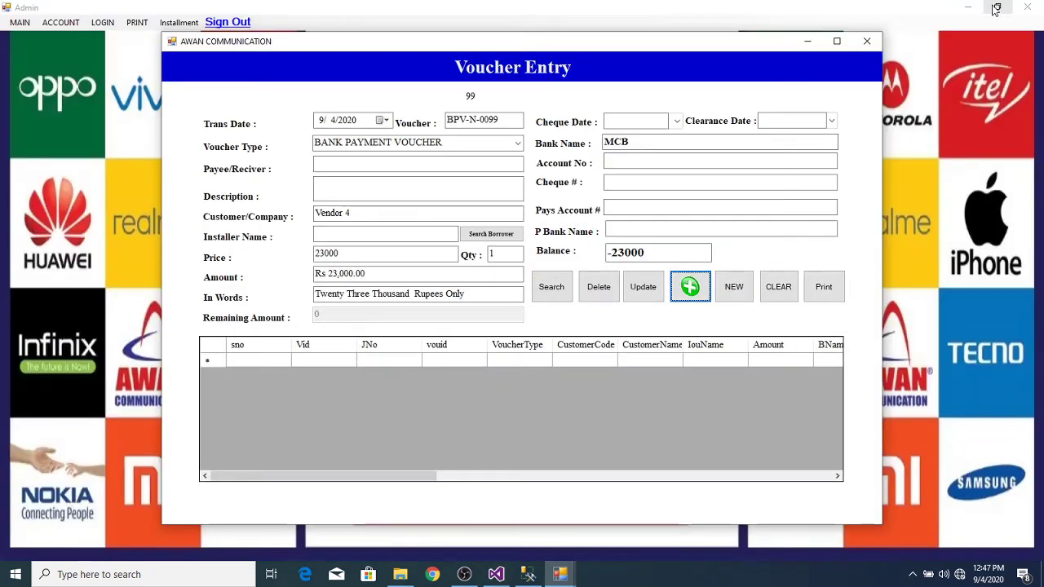
Step: Hit the button10_Click breakpoint and step with F10 through connection opening and insert parameters
click(690, 286)
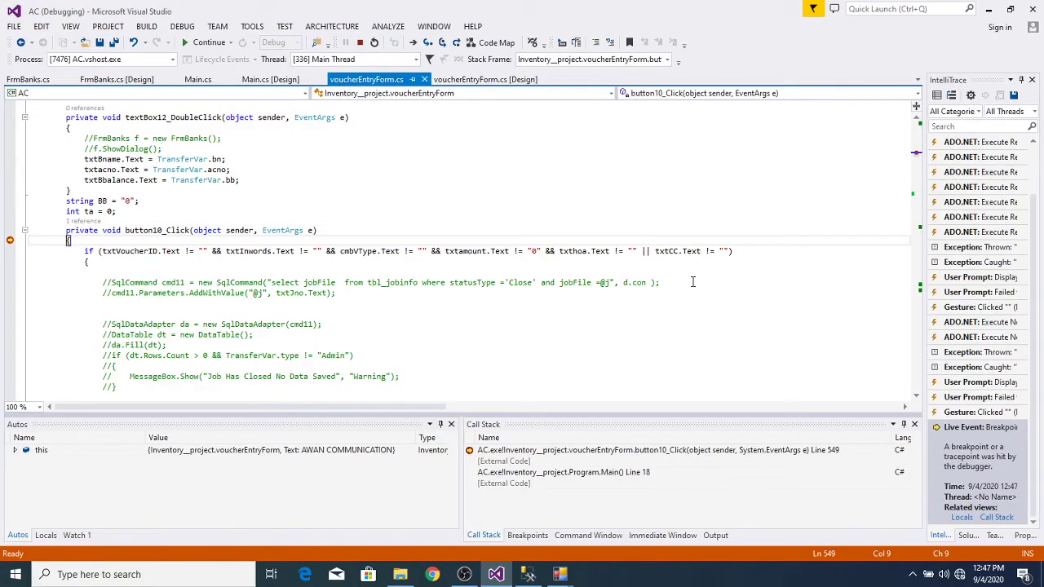
key(F10)
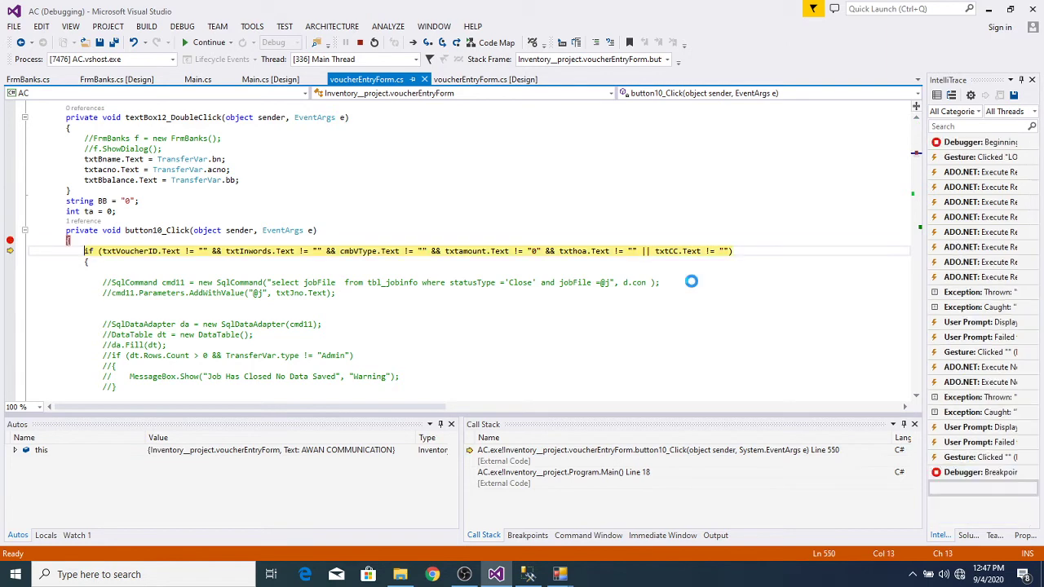
key(F10)
key(F10)
key(F10)
key(F10)
key(F10)
key(F10)
key(F10)
key(F10)
key(F10)
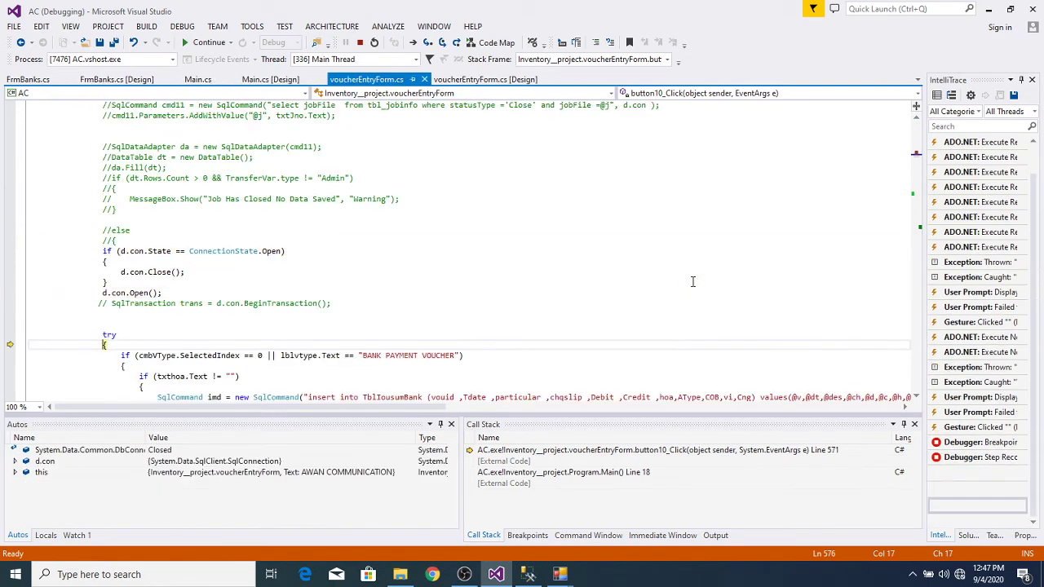
key(F10)
key(F10)
key(F10)
key(F10)
key(F10)
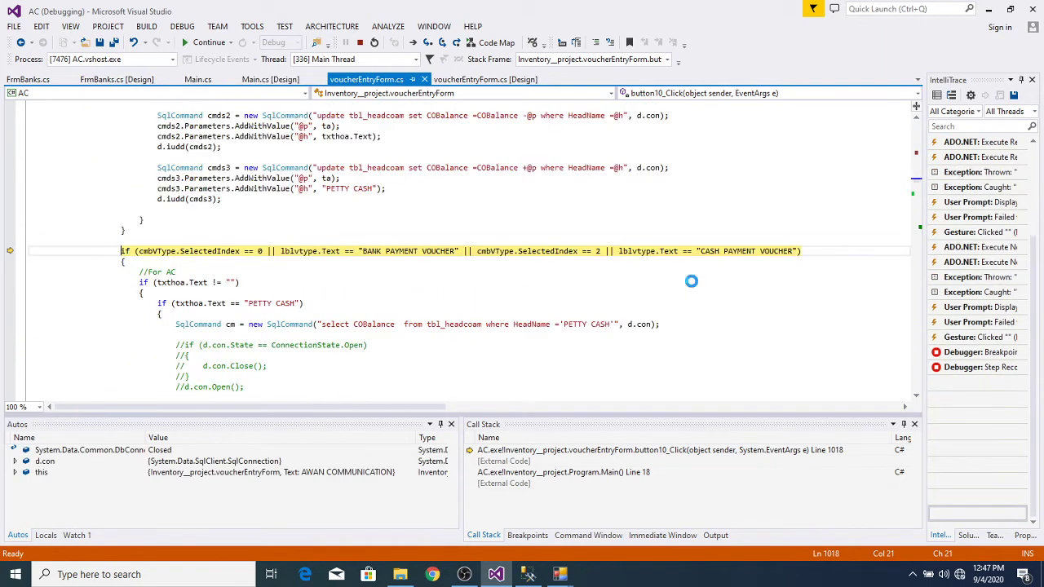
key(F10)
key(F10)
key(F10)
key(F10)
key(F10)
key(F10)
key(F10)
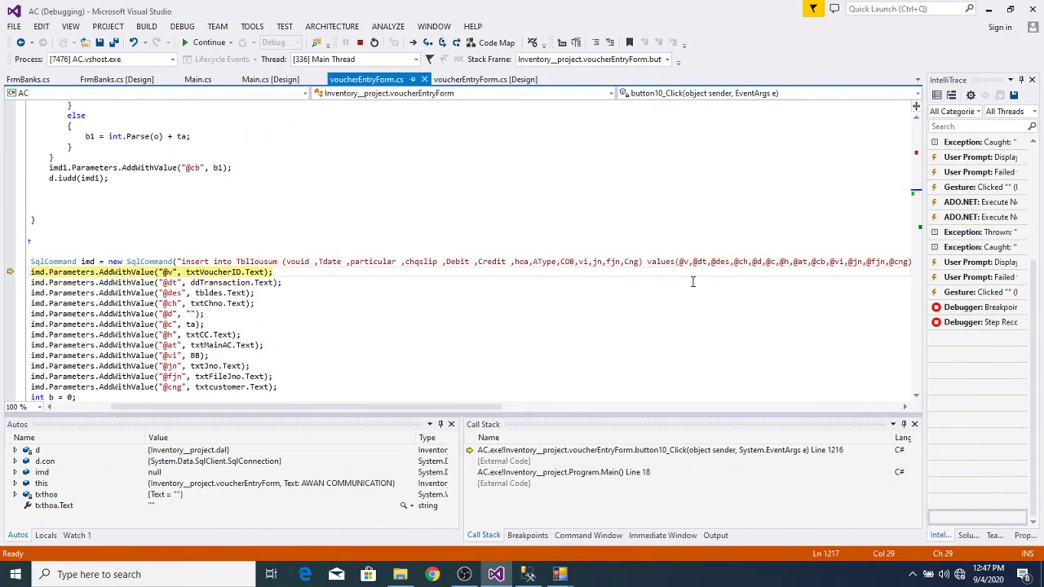
key(F10)
key(F10)
key(F10)
key(F10)
key(F10)
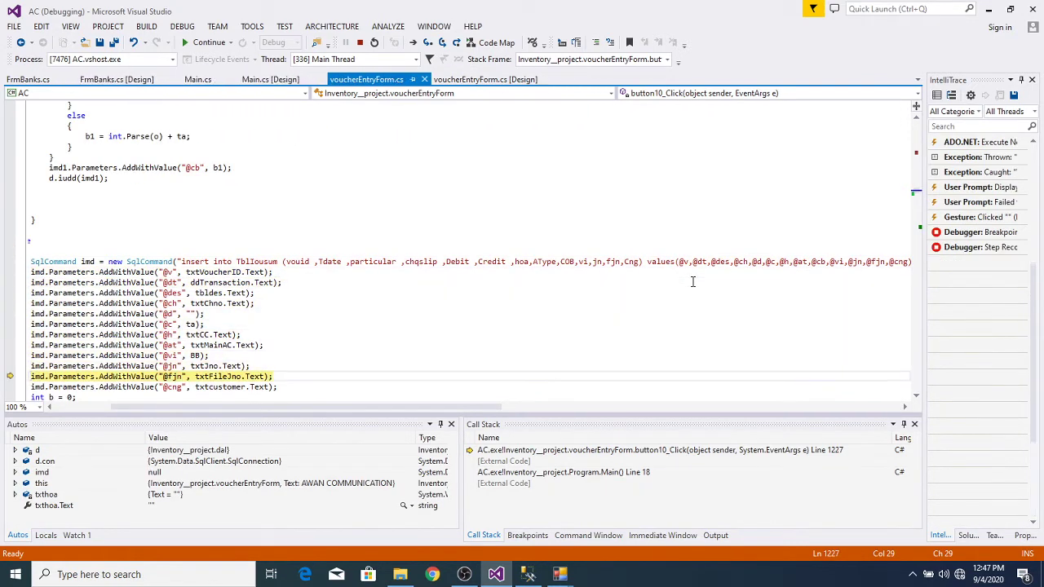
key(F10)
key(F10)
key(F10)
key(F10)
key(F10)
key(F10)
key(F10)
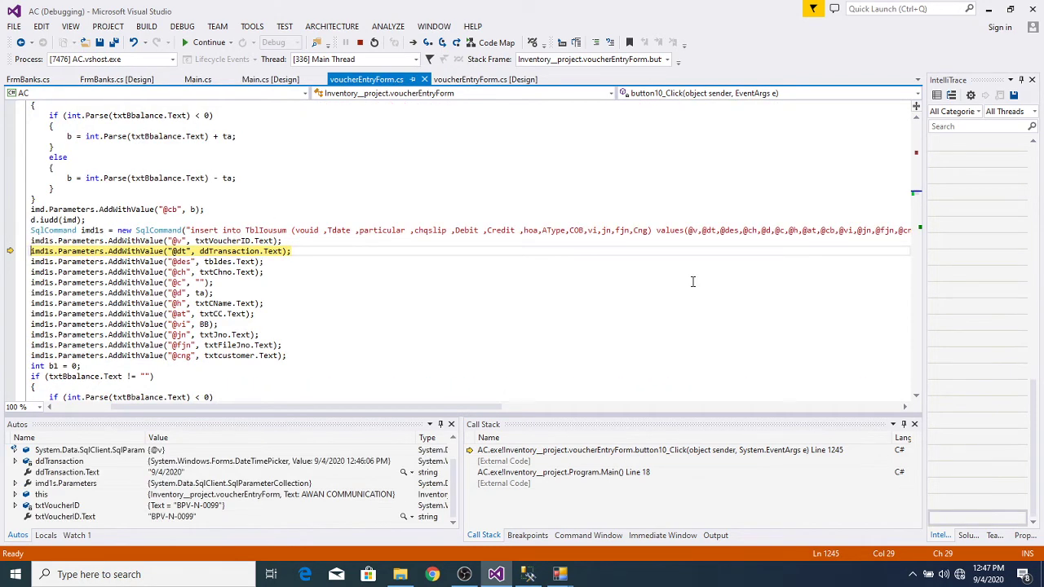
key(F10)
key(F10)
key(F10)
key(F10)
key(F10)
key(F10)
key(F10)
key(F10)
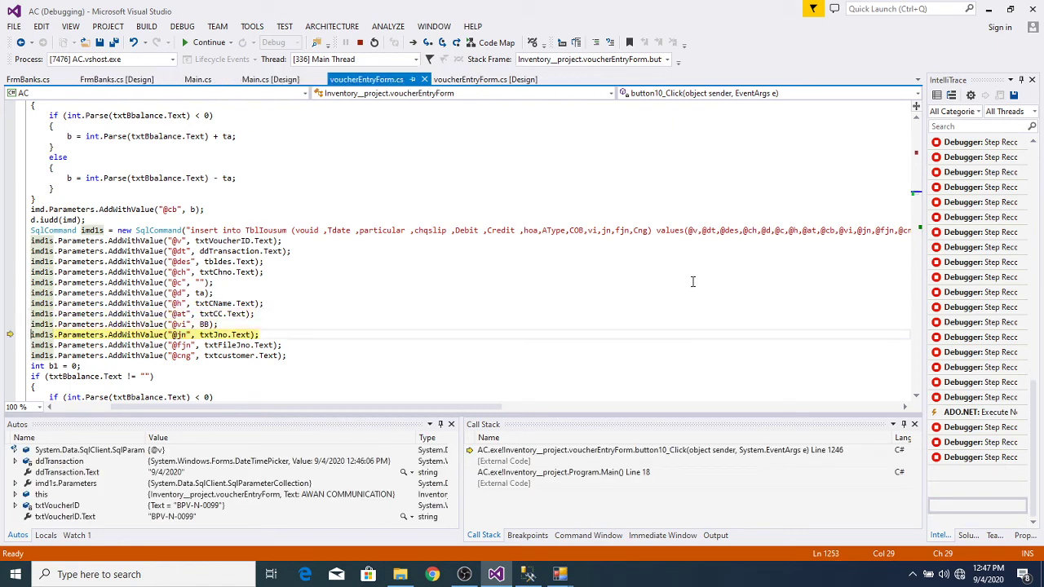
Step: Step through the balance calculation into the TransferVar.CAmount block and inspect CAmount, which is null
key(F10)
key(F10)
key(F10)
key(F10)
key(F10)
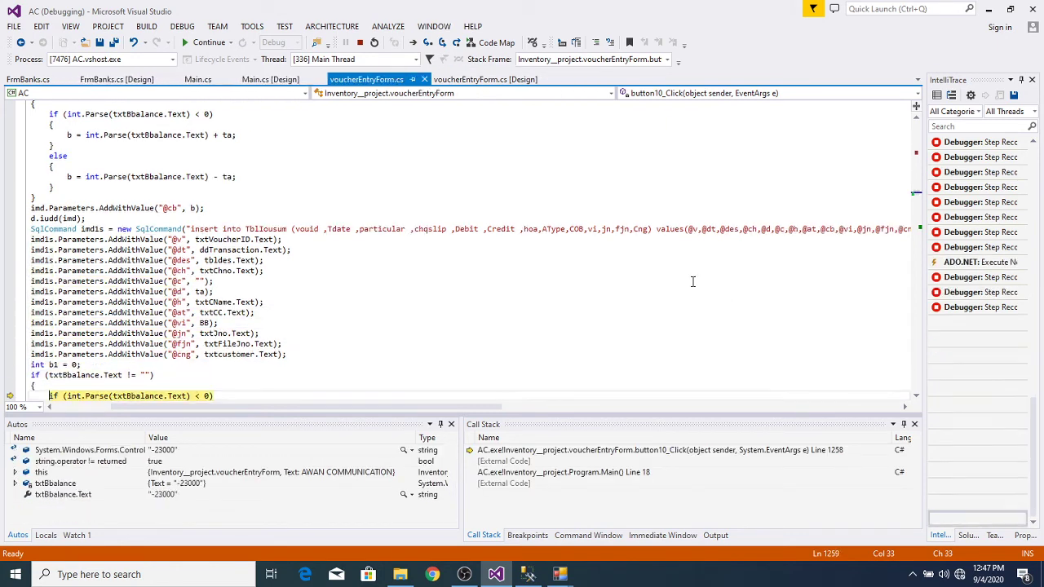
key(F10)
key(F10)
key(F10)
key(F10)
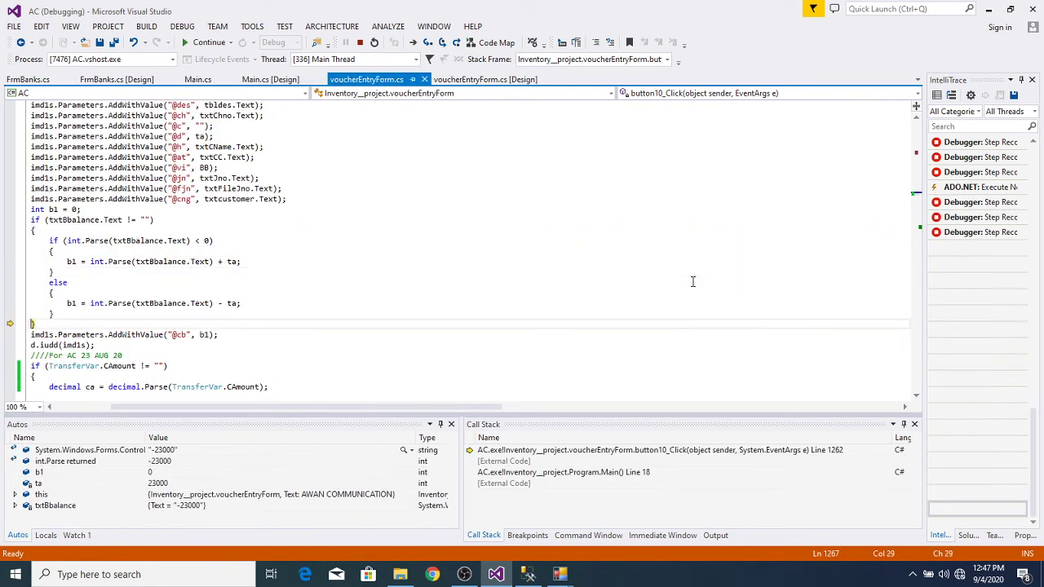
key(F10)
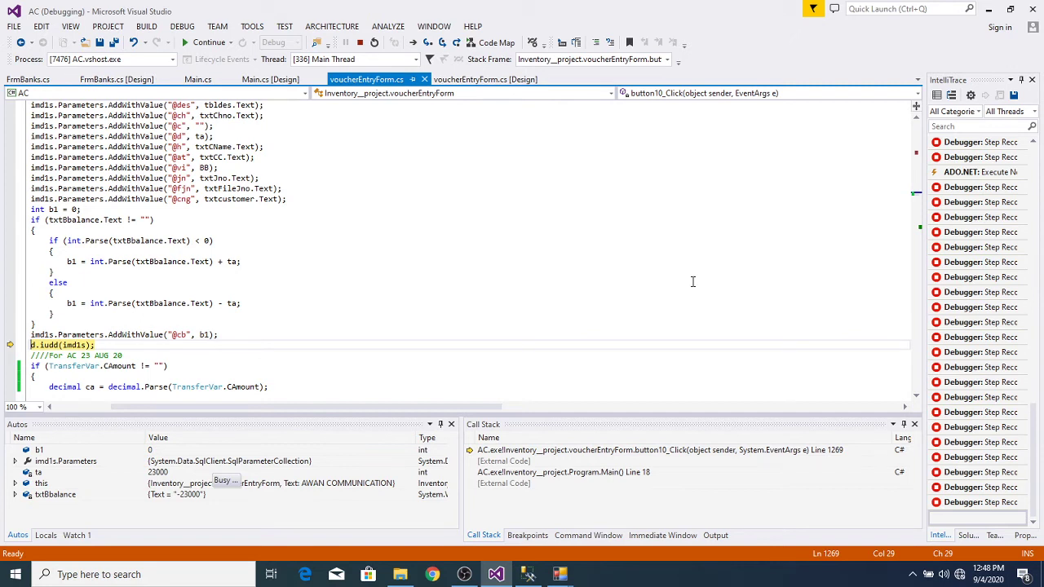
key(F10)
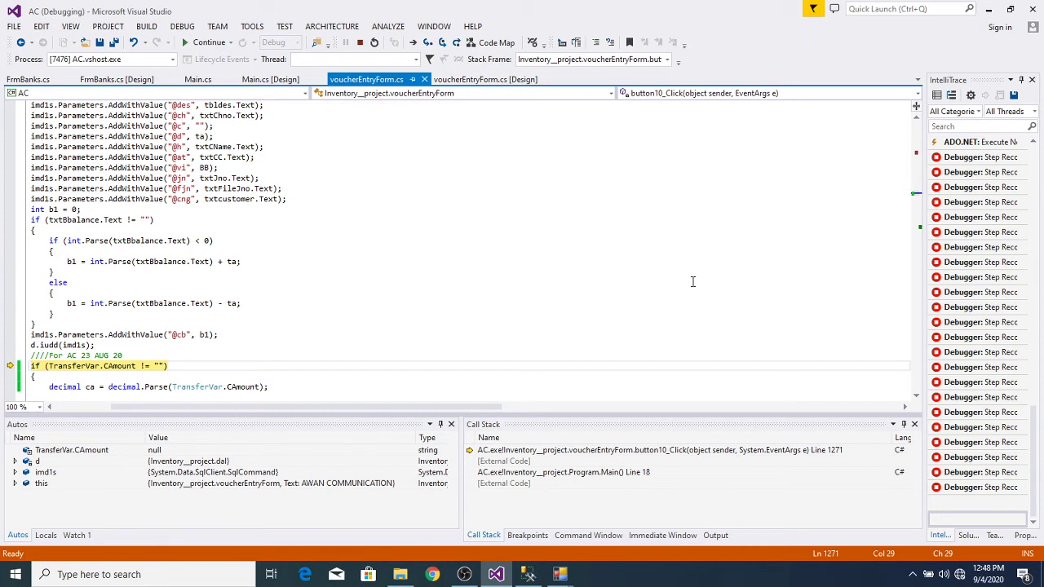
key(F10)
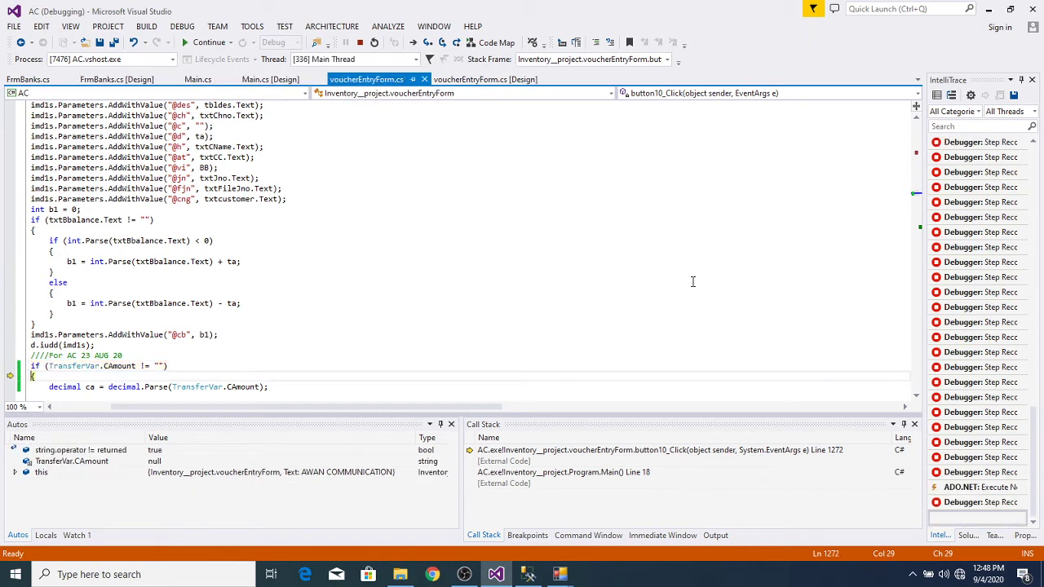
click(917, 398)
scroll(917, 397, down, 4)
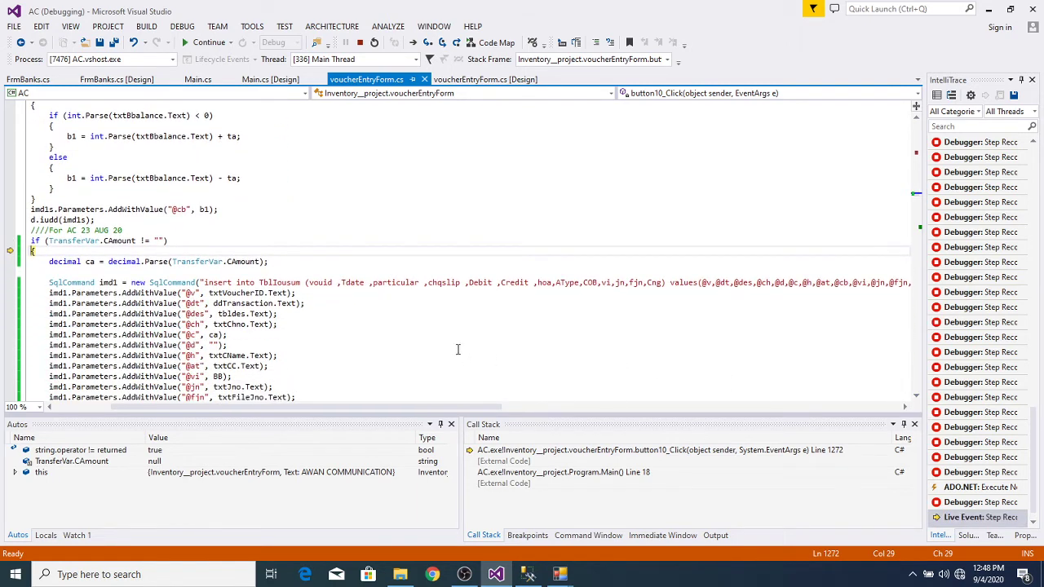
mouse_move(238, 261)
mouse_move(183, 259)
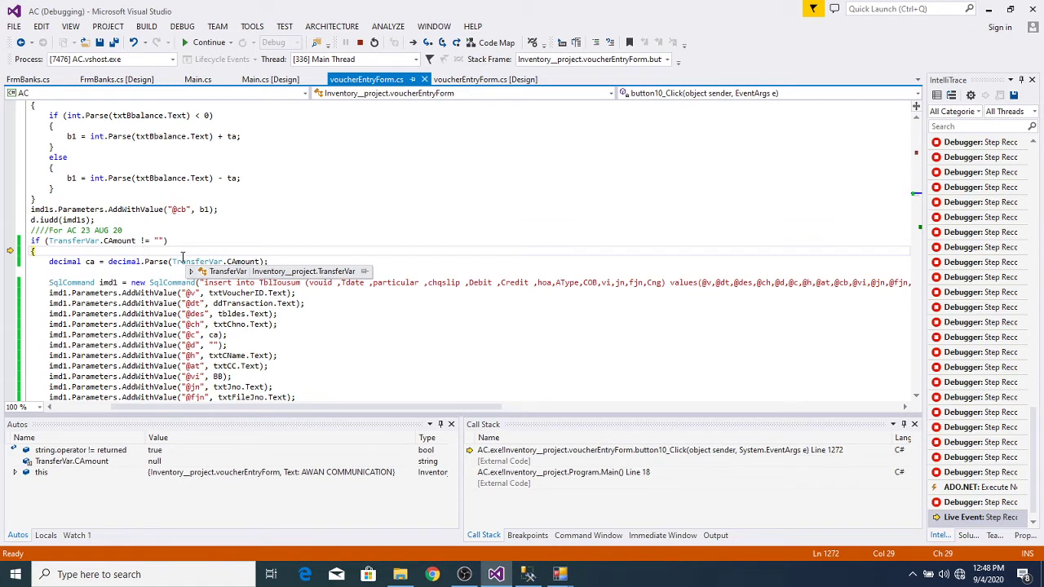
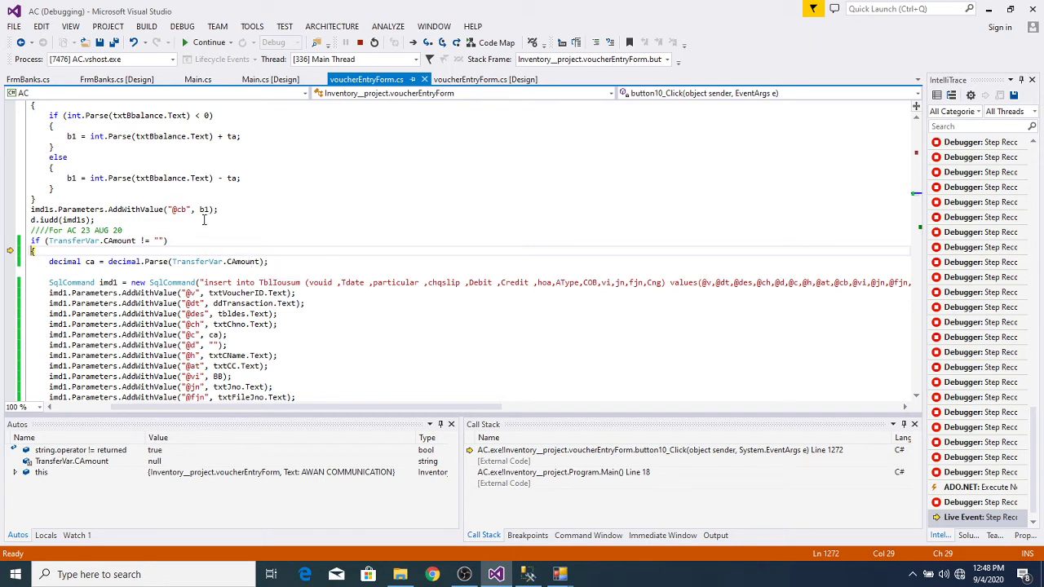
Step: Append || TransferVar.CAmount != null to the if condition in voucherEntryForm.cs
click(165, 231)
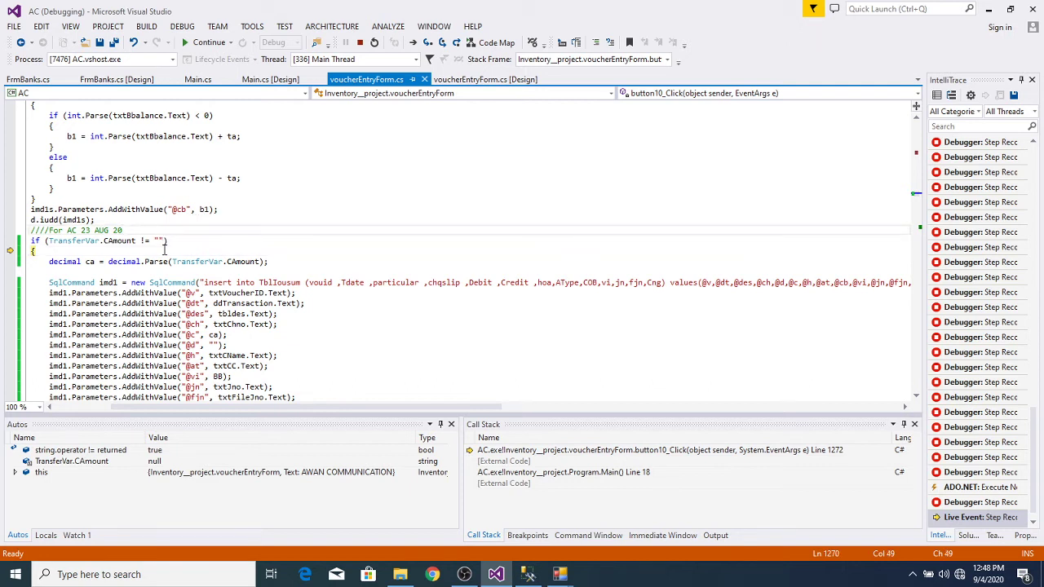
click(165, 241)
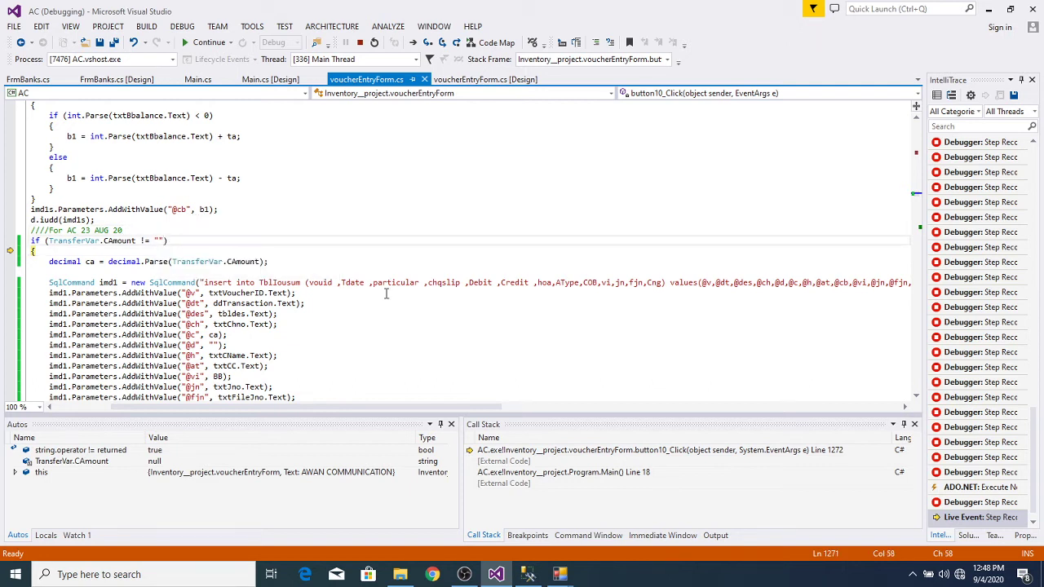
text(OrderedEnumerableRowCollection)
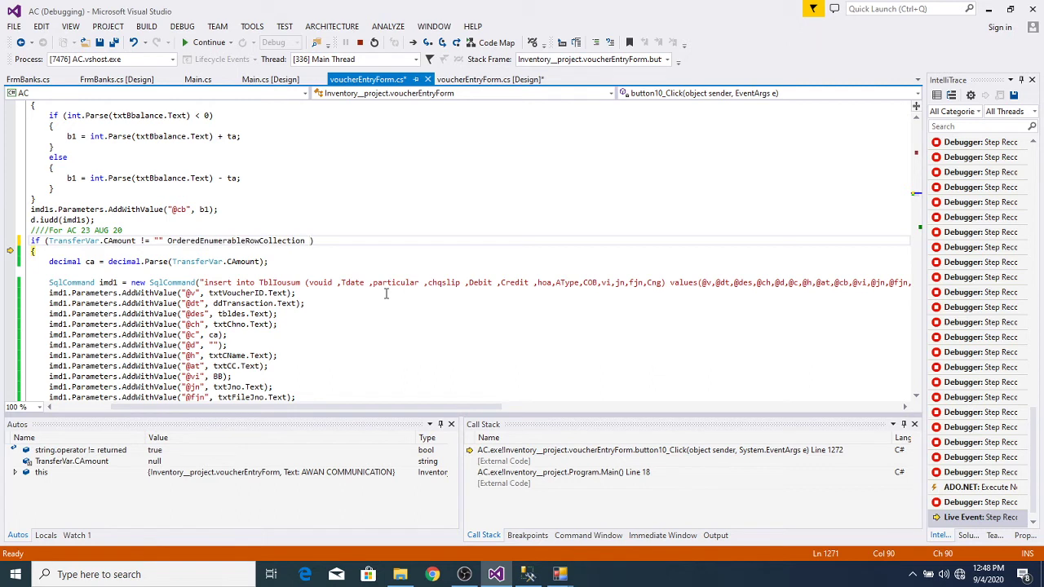
key(BackSpace)
key(BackSpace)
key(BackSpace)
key(BackSpace)
key(BackSpace)
key(BackSpace)
key(BackSpace)
key(BackSpace)
key(BackSpace)
key(BackSpace)
key(BackSpace)
key(BackSpace)
key(BackSpace)
key(BackSpace)
key(BackSpace)
key(BackSpace)
key(BackSpace)
key(BackSpace)
key(BackSpace)
key(BackSpace)
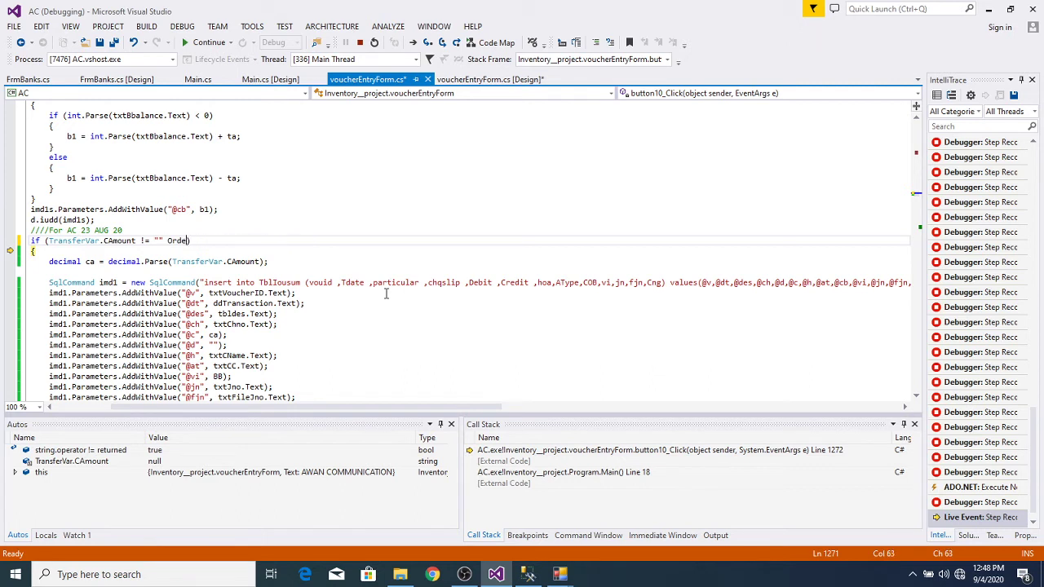
key(BackSpace)
key(BackSpace)
key(BackSpace)
key(BackSpace)
text(|| TransferVar .cam)
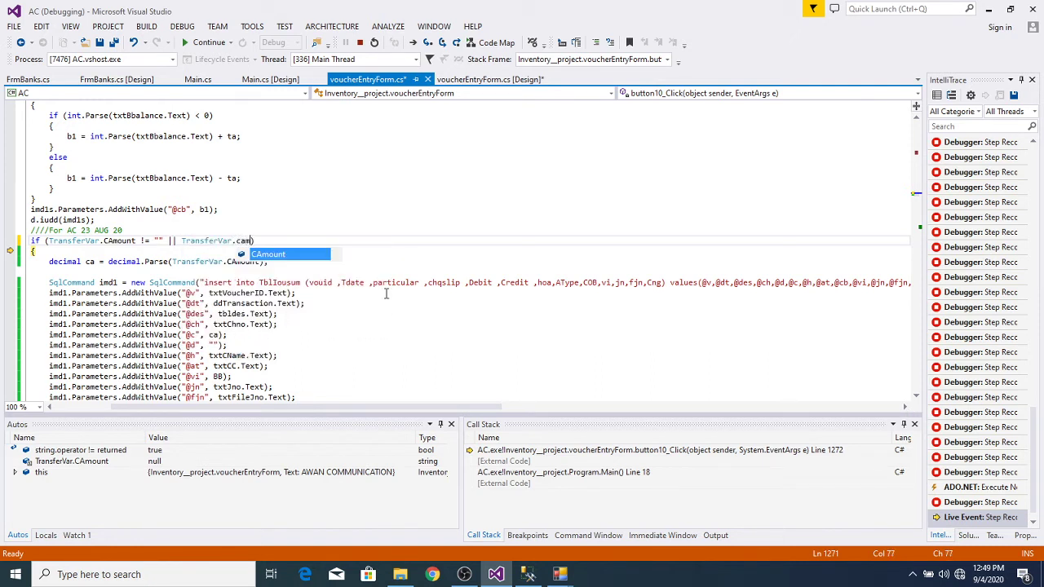
key(Tab)
text(!=)
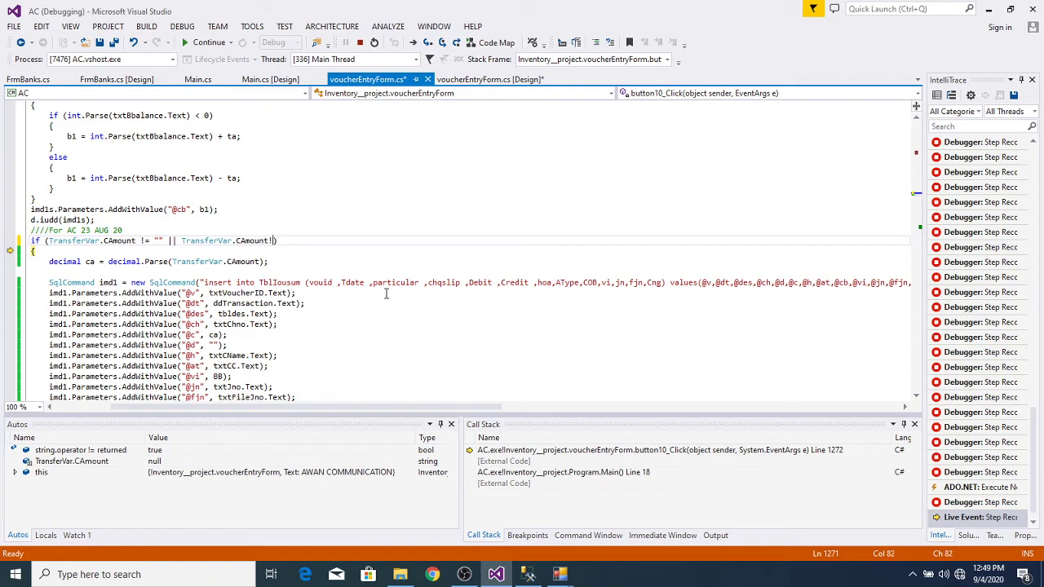
text(nu)
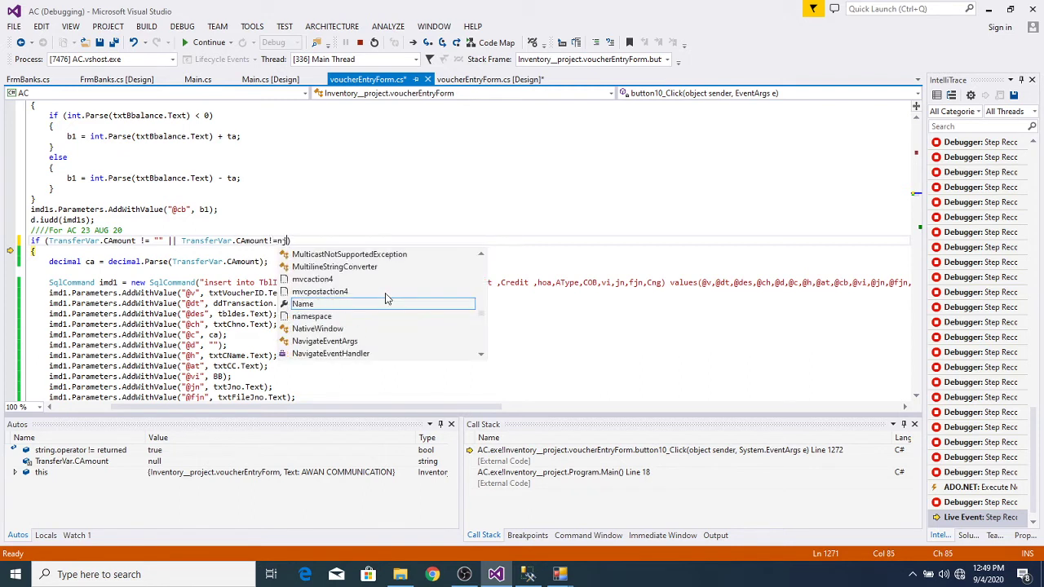
key(Tab)
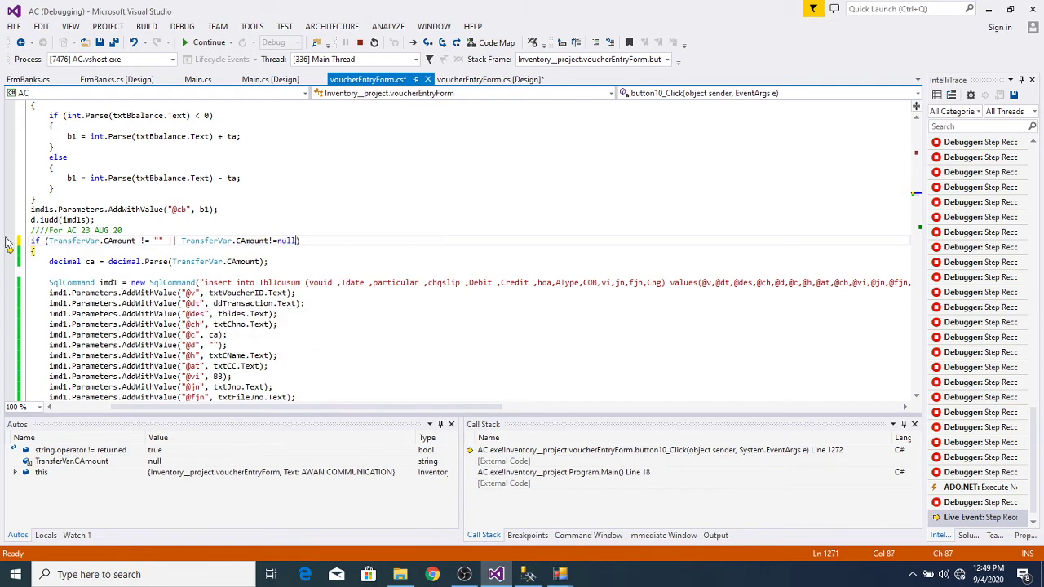
Step: Rewind execution above the if, step past the condition, and inspect TransferVar.CAmount's value
mouse_move(10, 249)
mouse_down()
mouse_move(10, 236)
mouse_move(8, 249)
mouse_up()
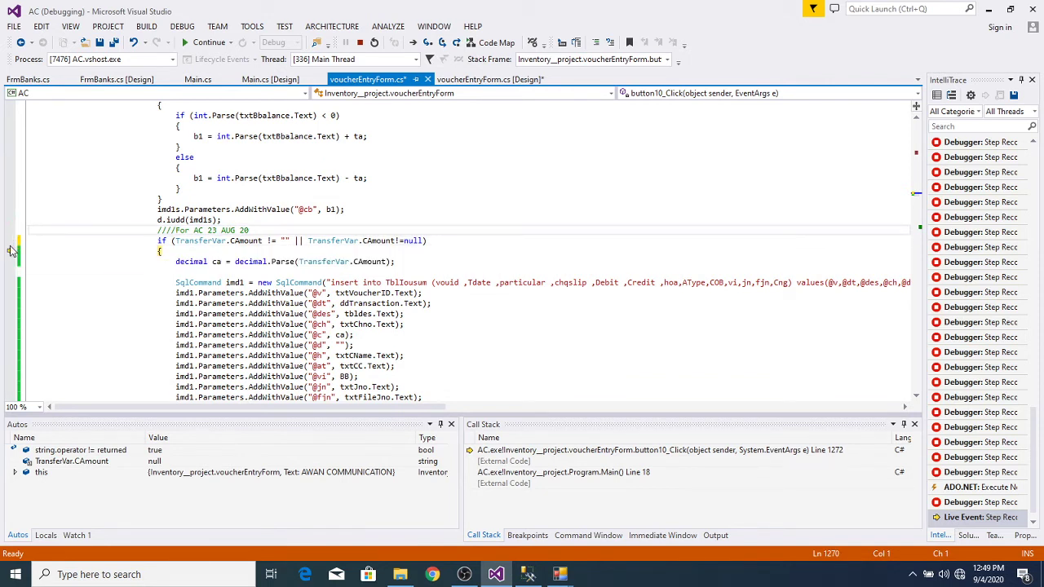
drag(10, 248, 10, 220)
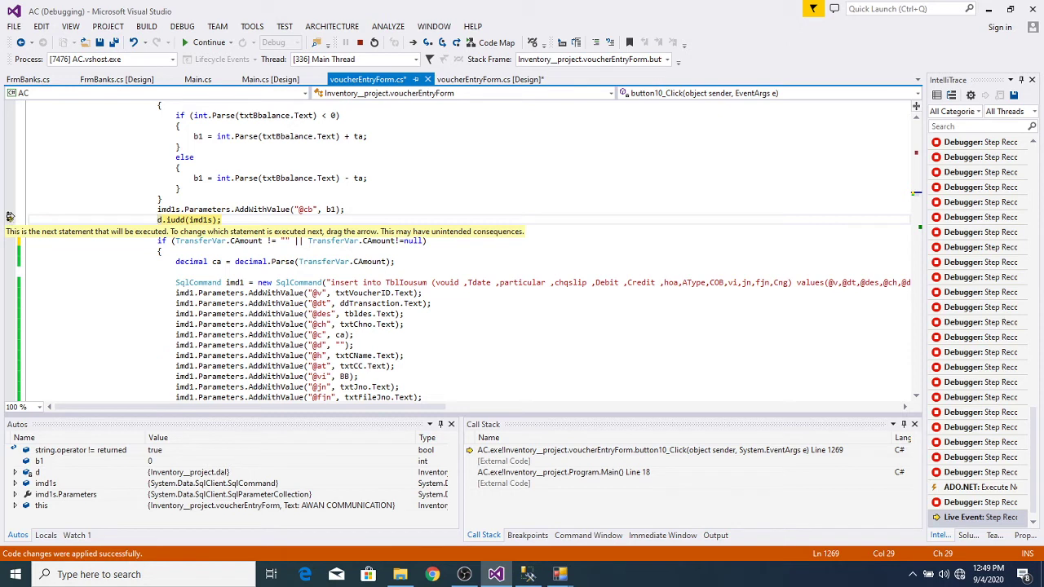
drag(10, 220, 10, 241)
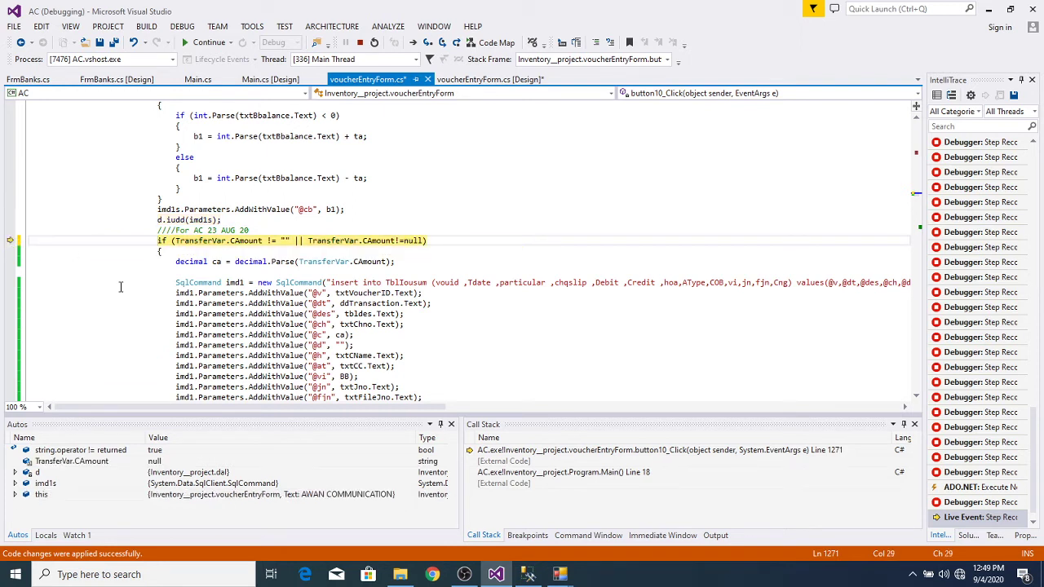
key(F10)
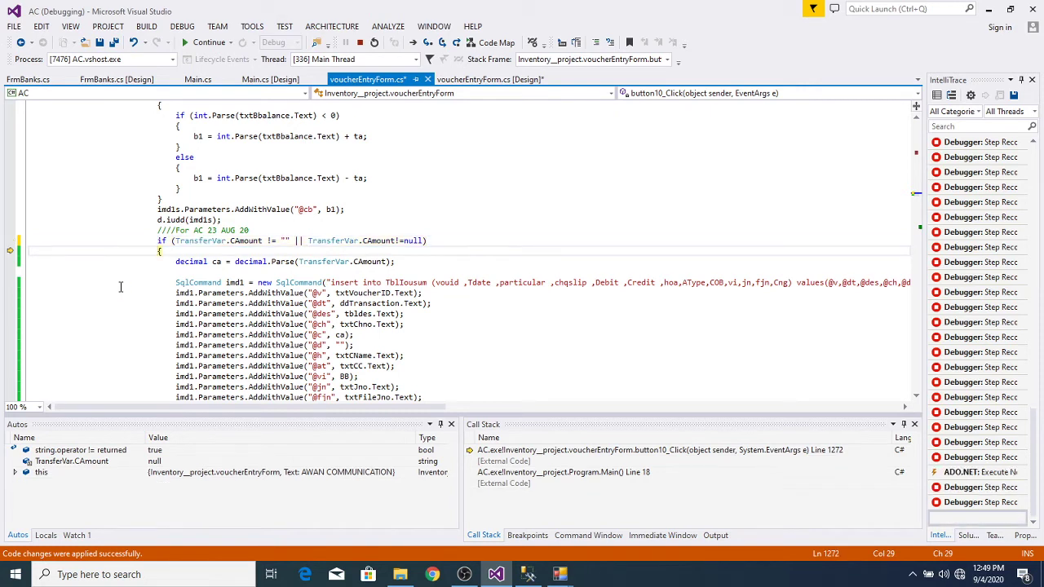
click(377, 239)
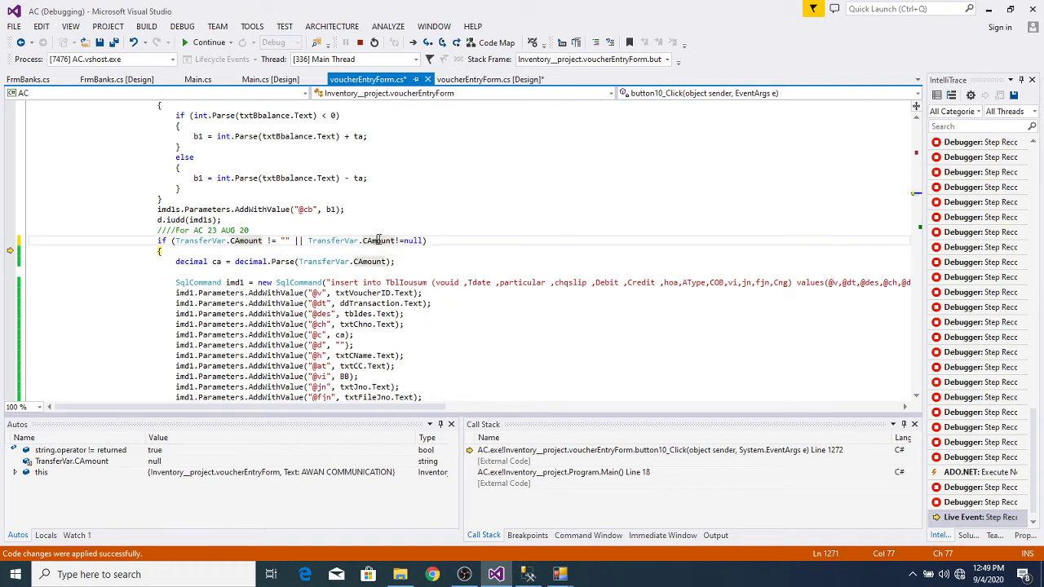
mouse_move(381, 239)
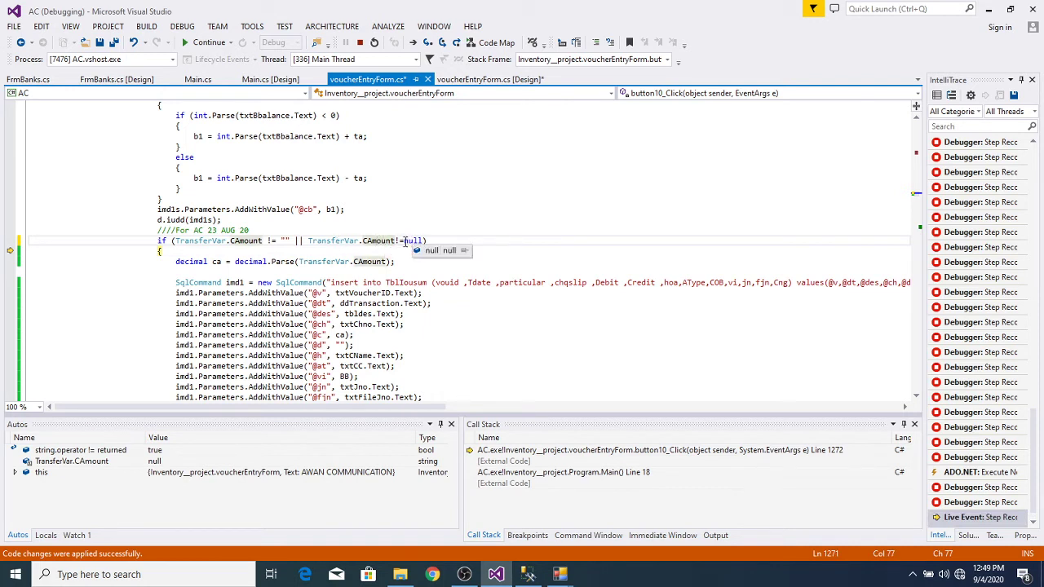
Step: Wrap null in quotes, then rerun the if line and step into its block
click(403, 241)
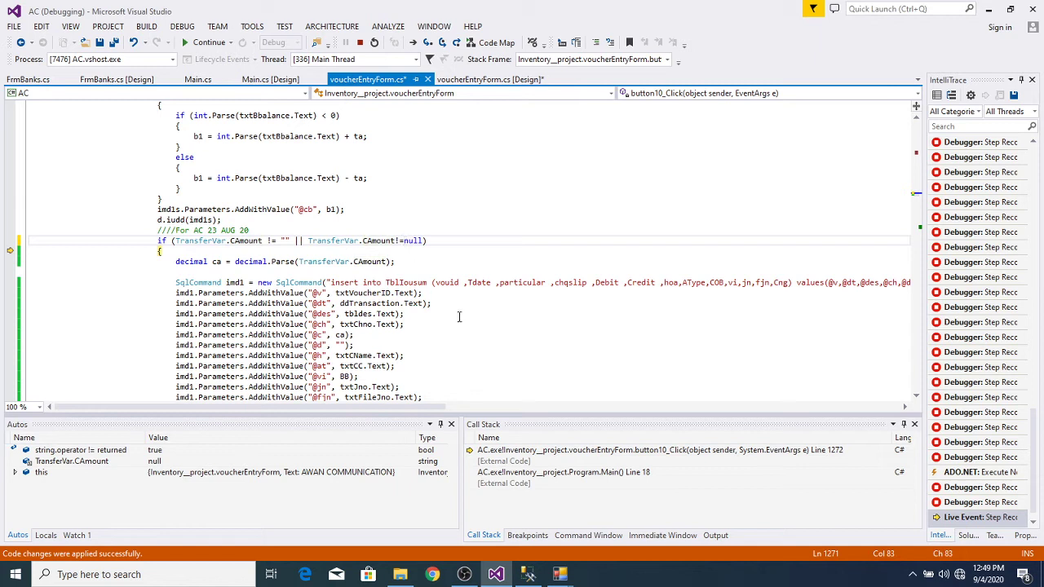
text(")
key(Right)
key(Right)
text(")
click(10, 241)
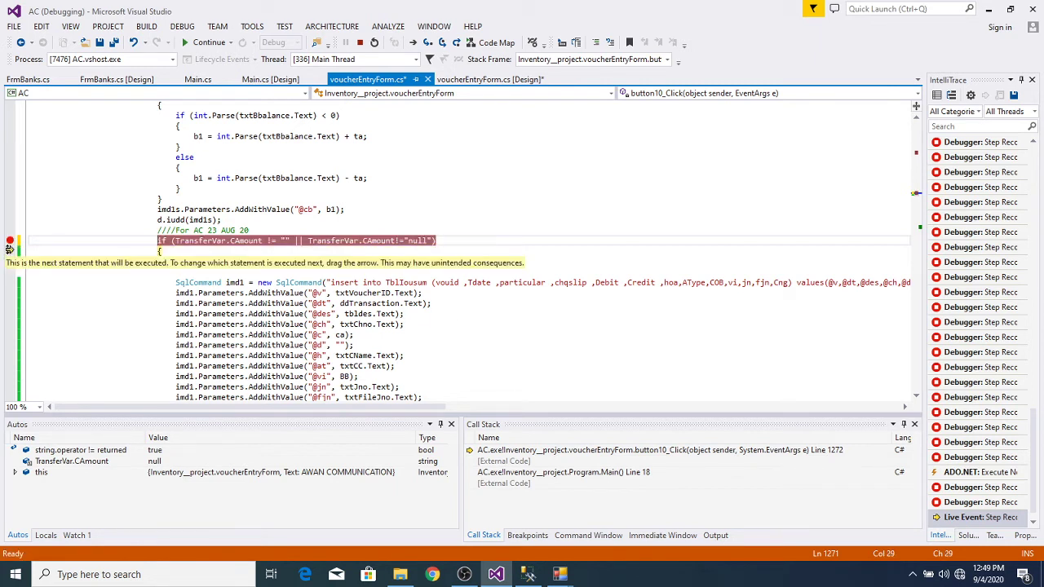
click(10, 243)
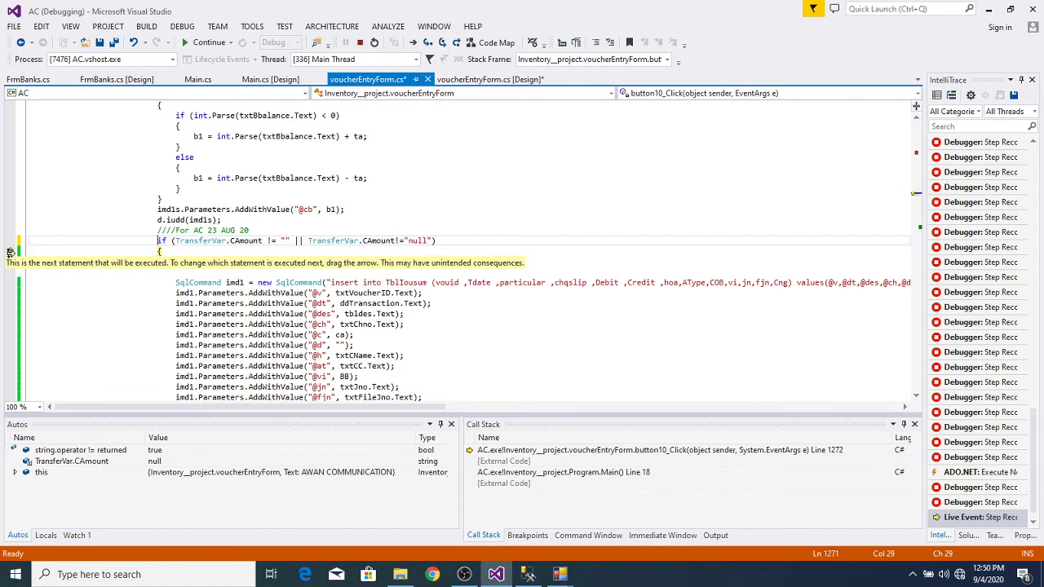
drag(10, 251, 10, 241)
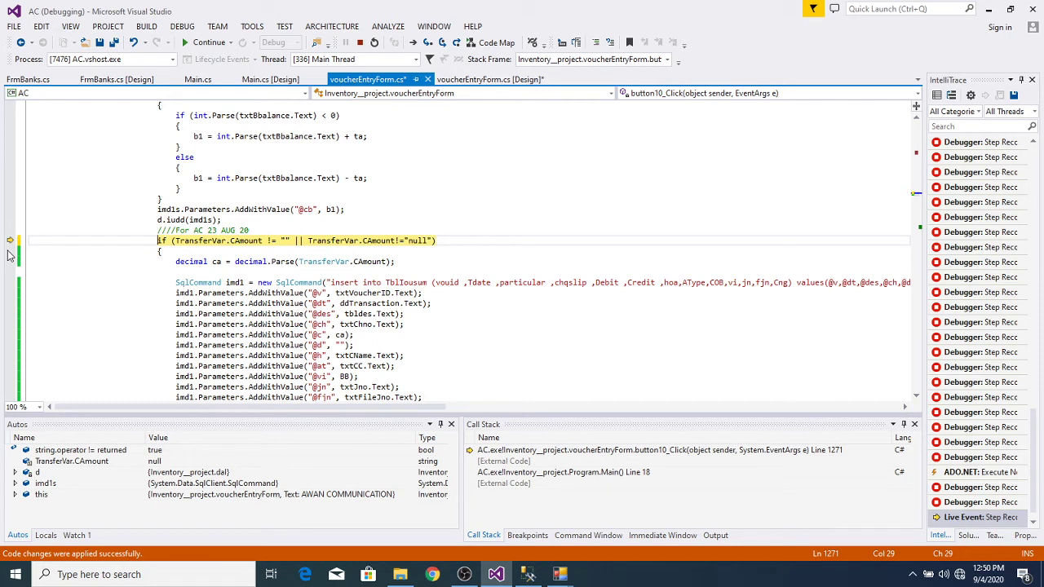
key(F10)
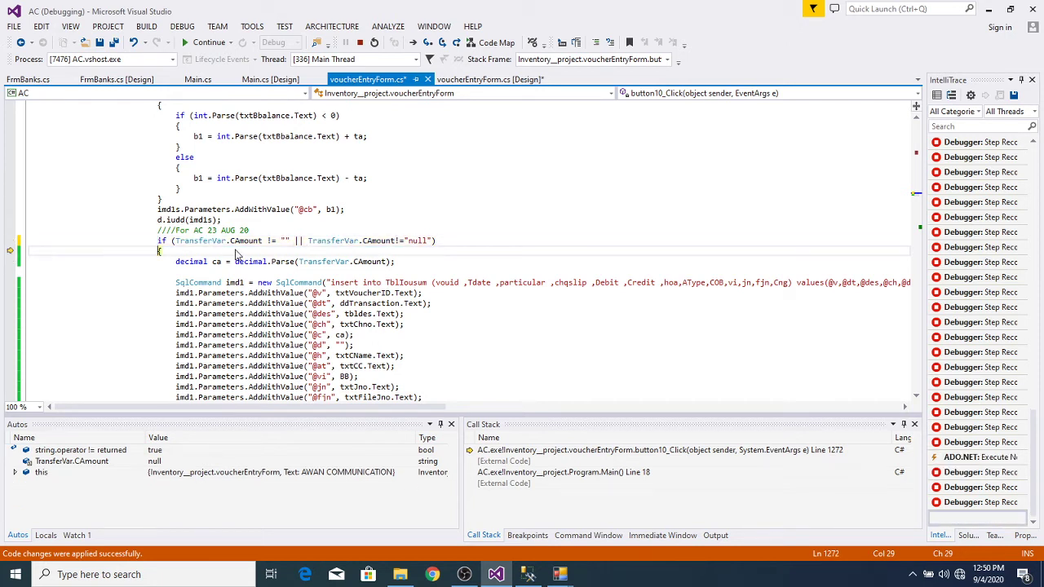
mouse_move(381, 239)
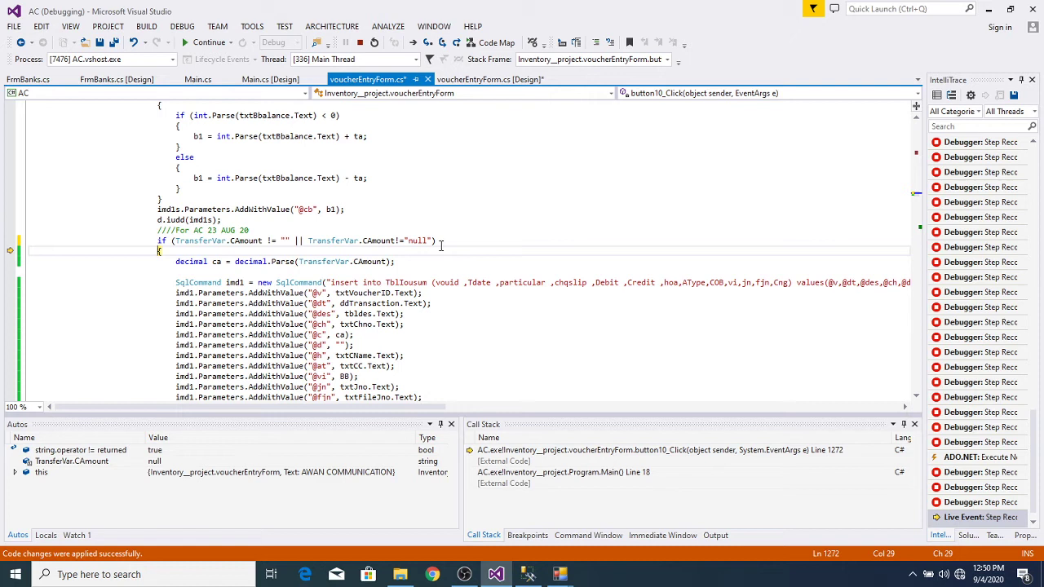
Step: Insert a nested if(TransferVar.r !="") with an opening brace inside the if block
key(Right)
key(Return)
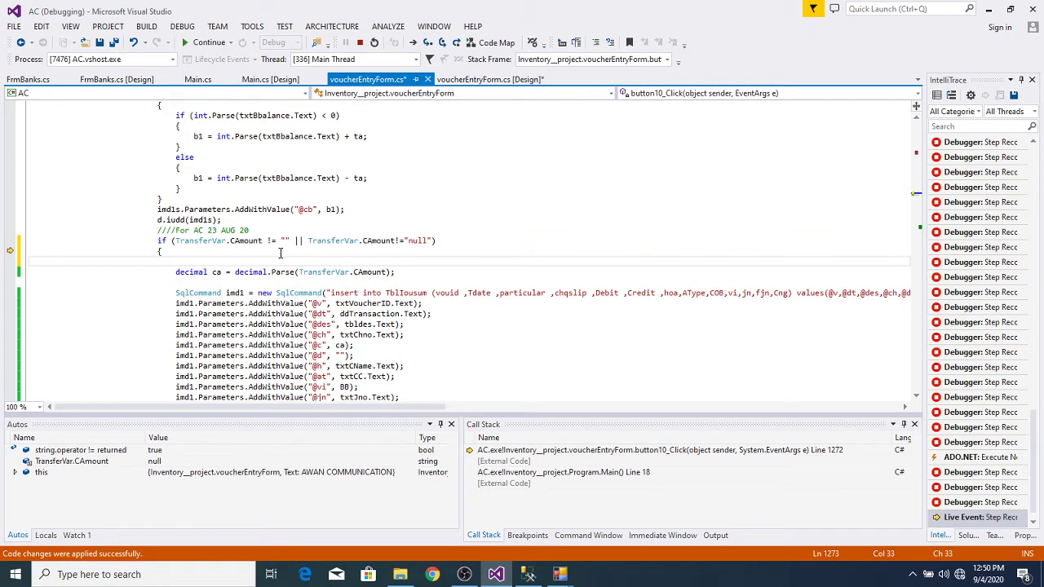
text(if)
text(()
text(TransferVar)
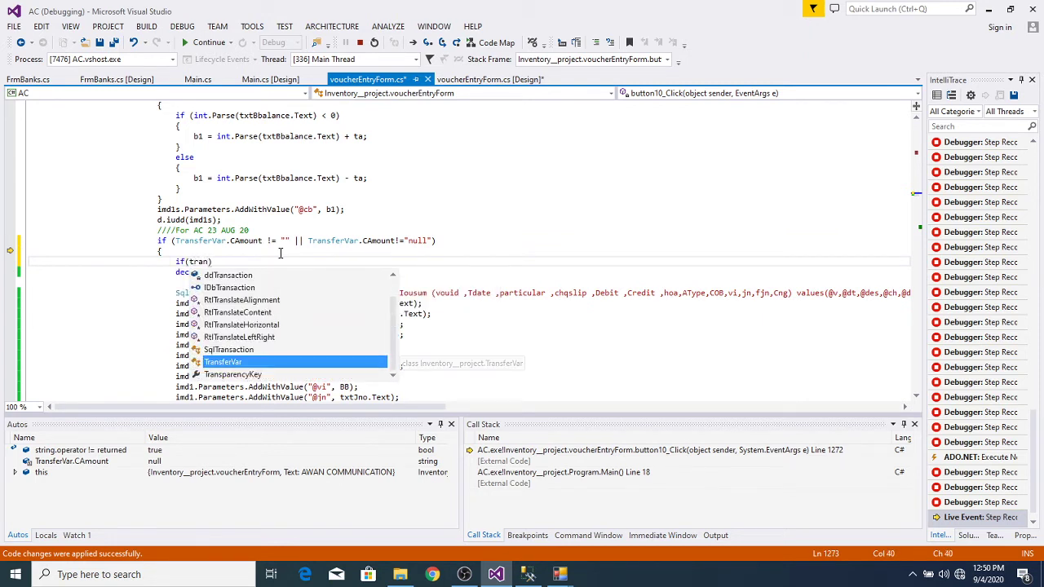
key(BackSpace)
text(.r)
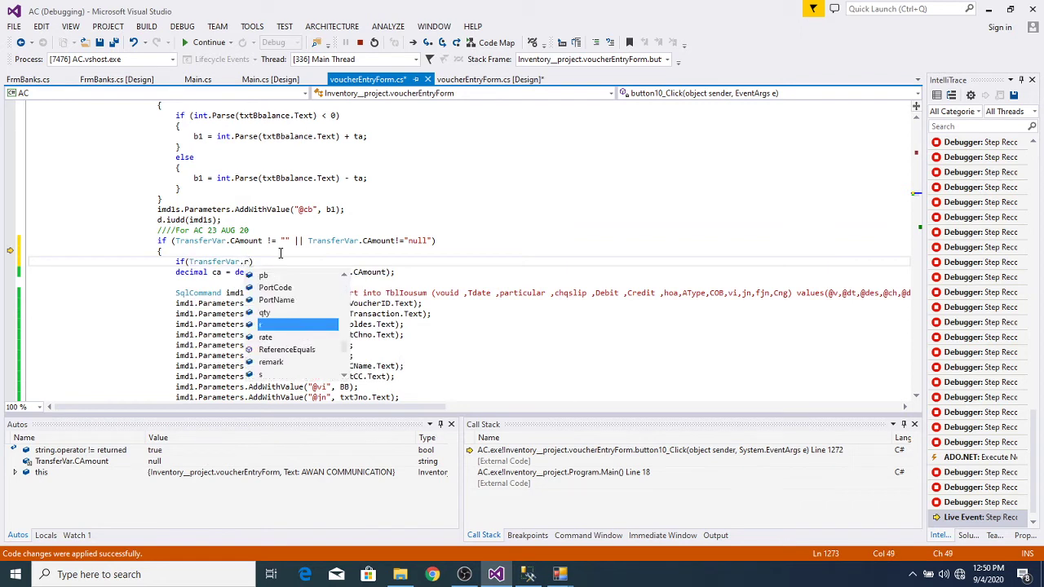
key(BackSpace)
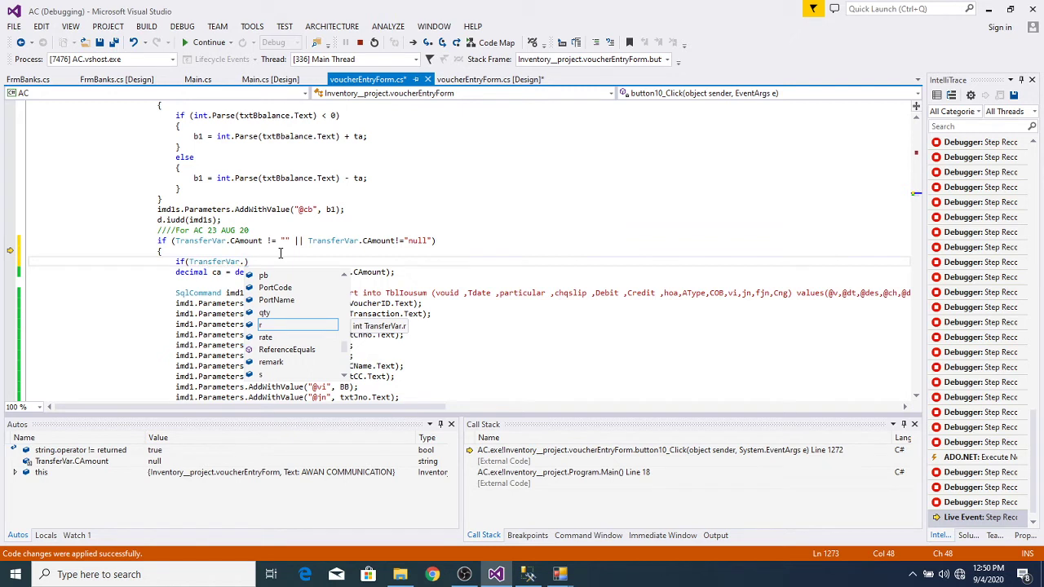
text(cam)
key(Tab)
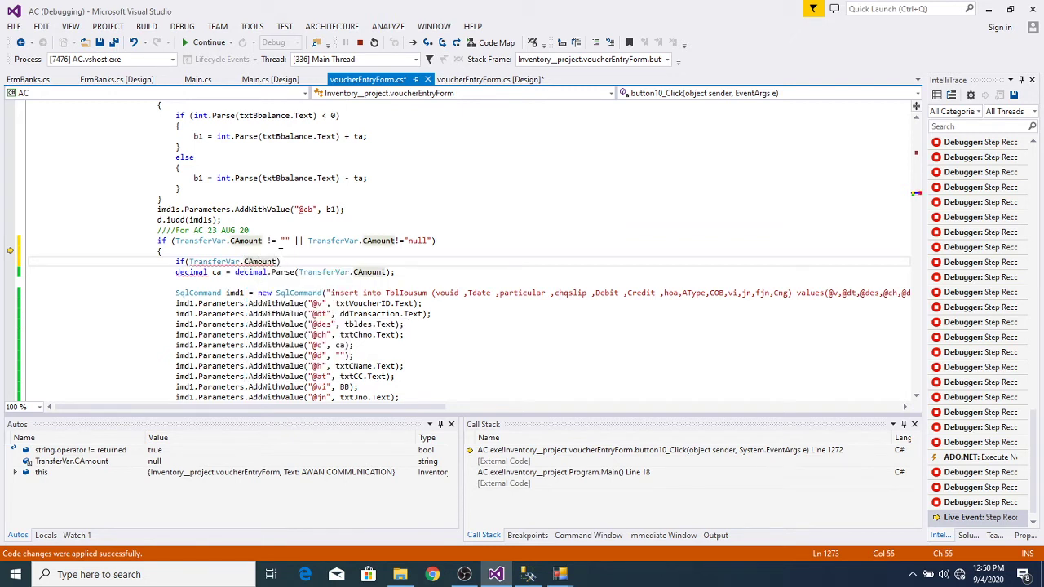
key(BackSpace)
key(BackSpace)
key(BackSpace)
key(BackSpace)
key(BackSpace)
key(BackSpace)
key(BackSpace)
key(BackSpace)
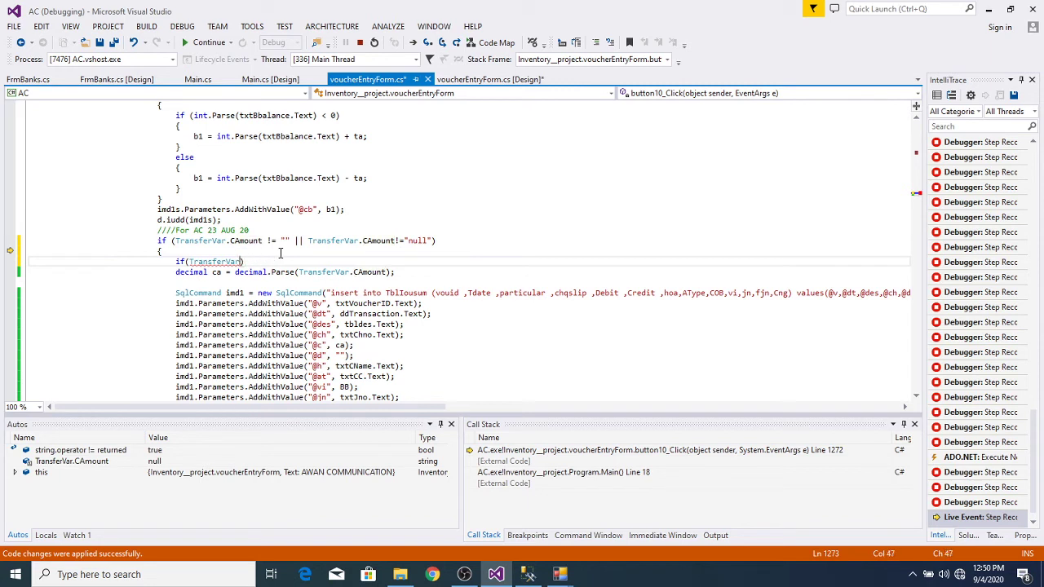
text(.r )
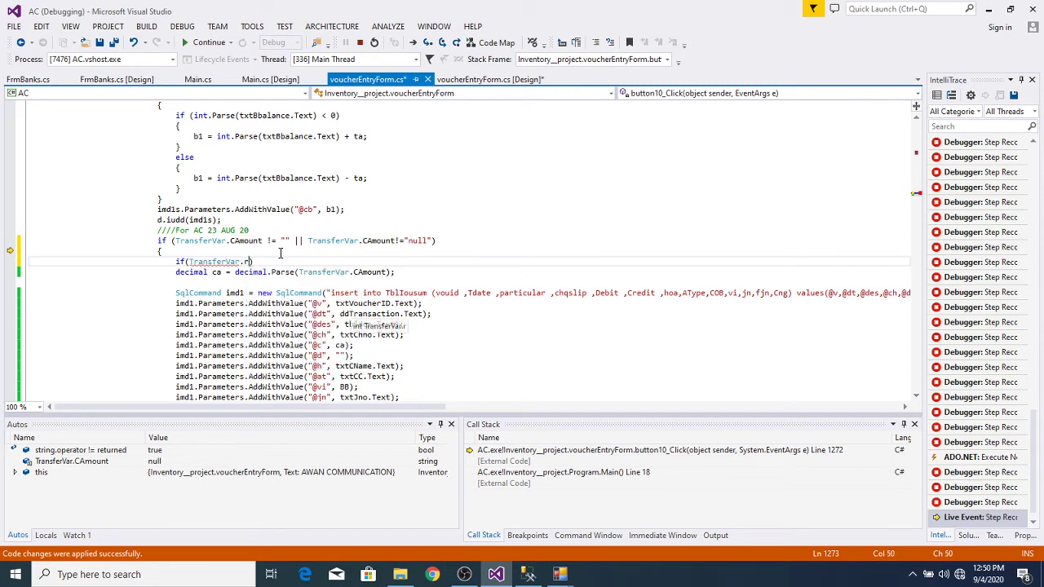
text(!="")
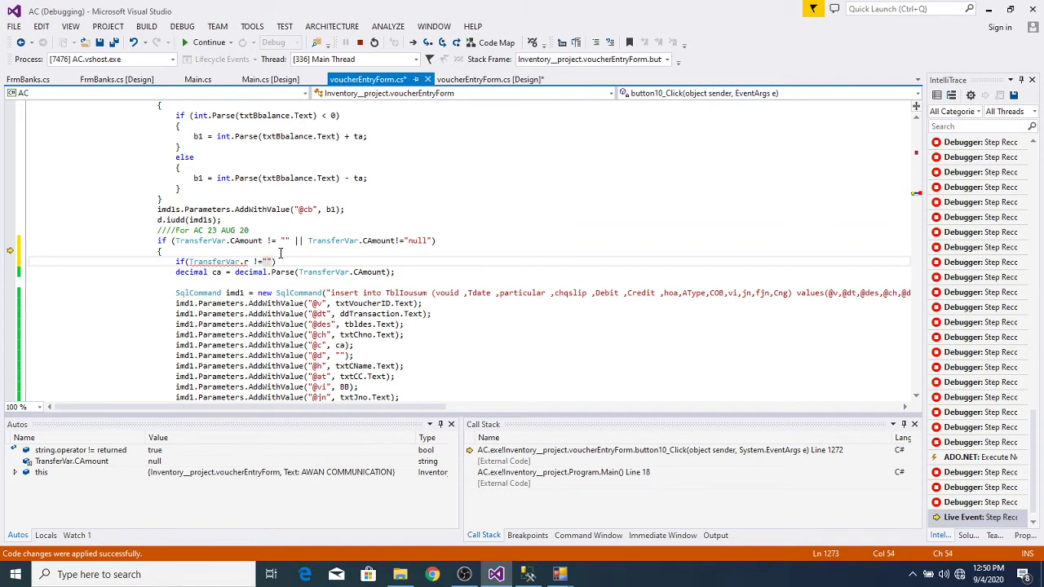
key(Return)
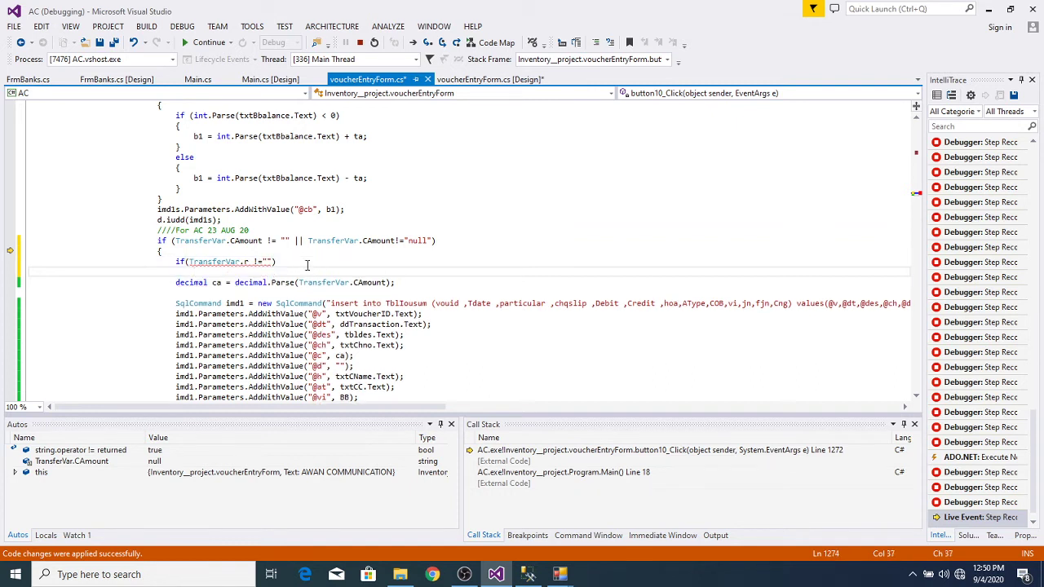
text({)
Step: Replace the empty-string comparison with 0 so it reads if(TransferVar.r != 0)
click(263, 261)
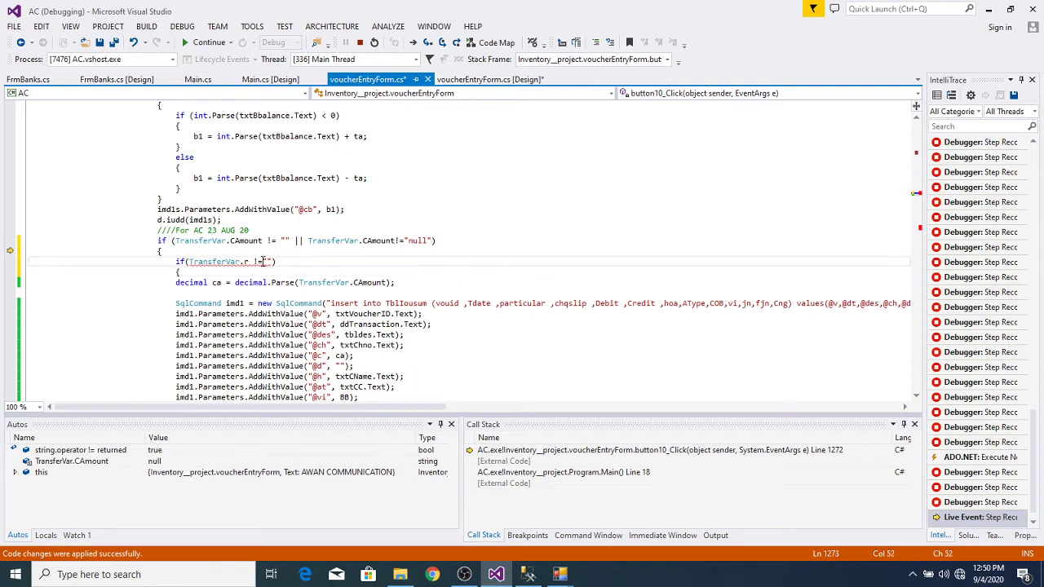
text(=)
click(273, 283)
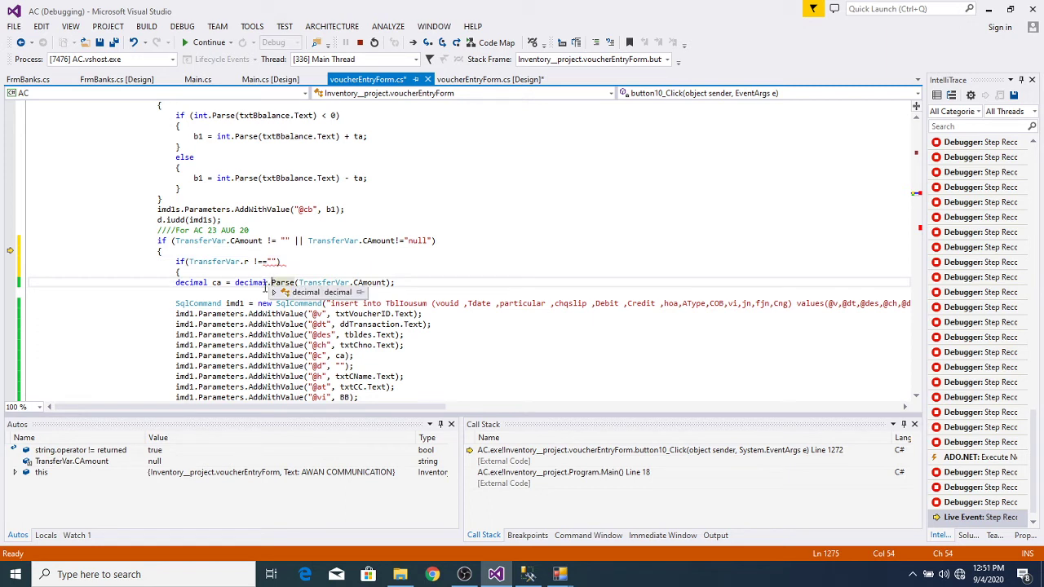
click(264, 285)
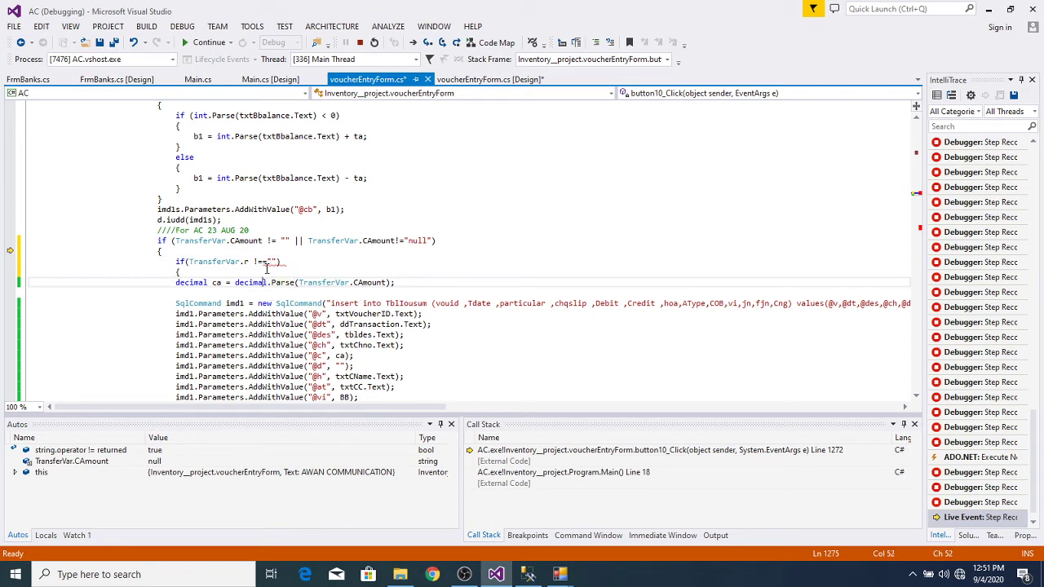
click(264, 262)
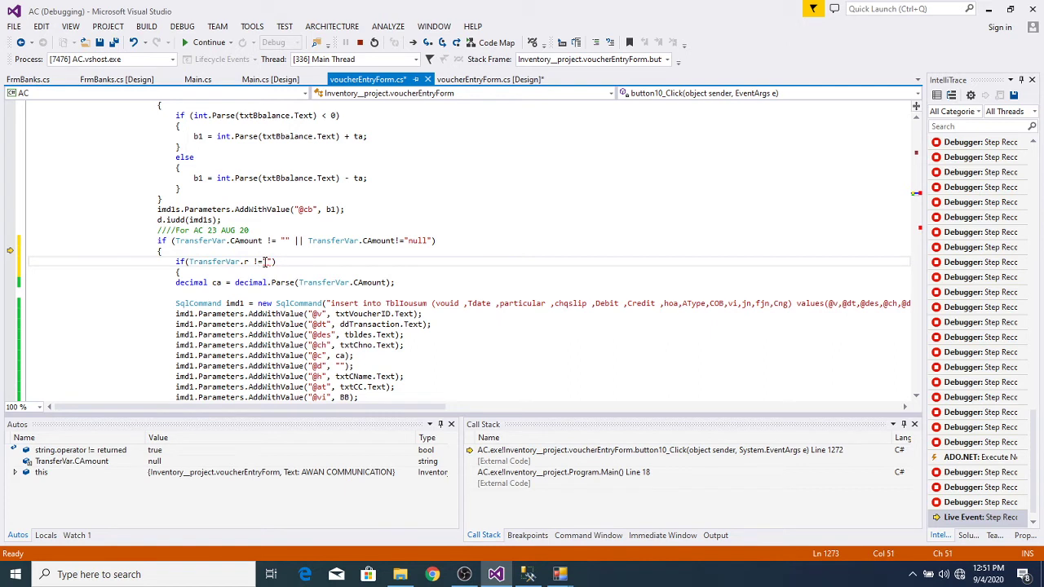
mouse_move(244, 262)
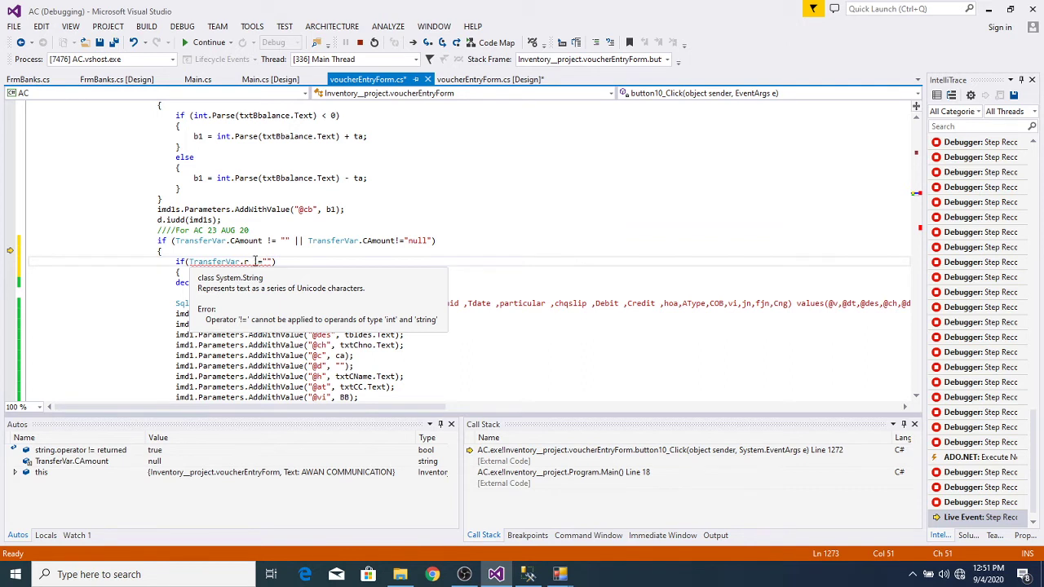
click(255, 262)
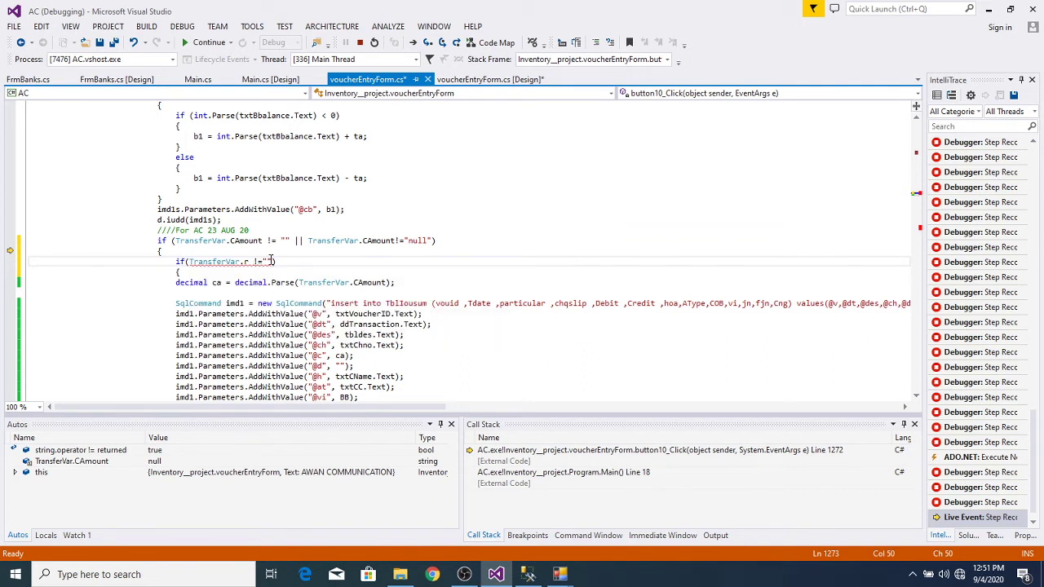
key(End)
key(BackSpace)
key(BackSpace)
text(0)
mouse_move(247, 261)
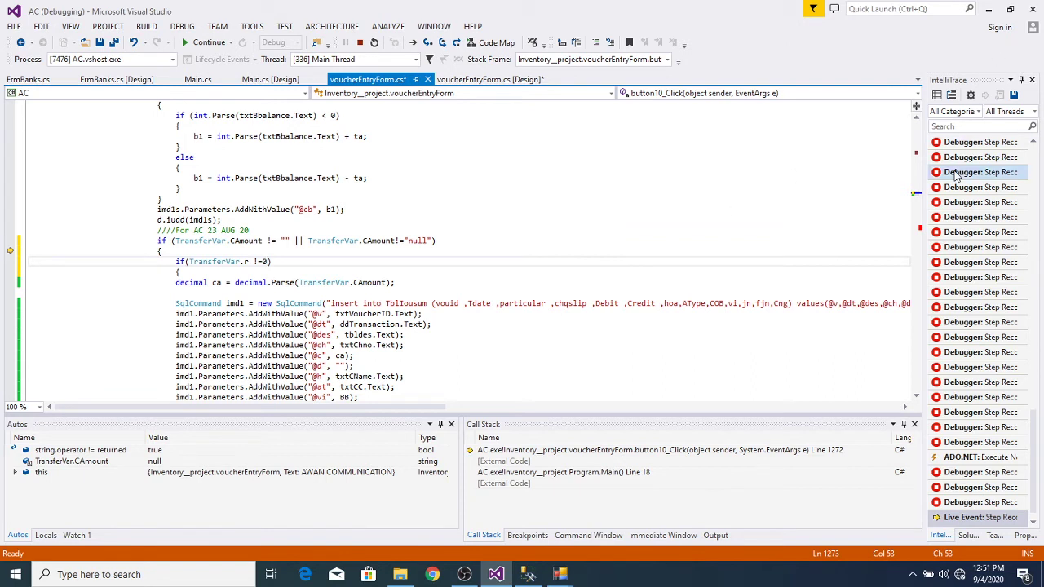
Step: Add a closing brace after the d.iudd(imd1) block and check the matching opening brace
scroll(915, 395, down, 2)
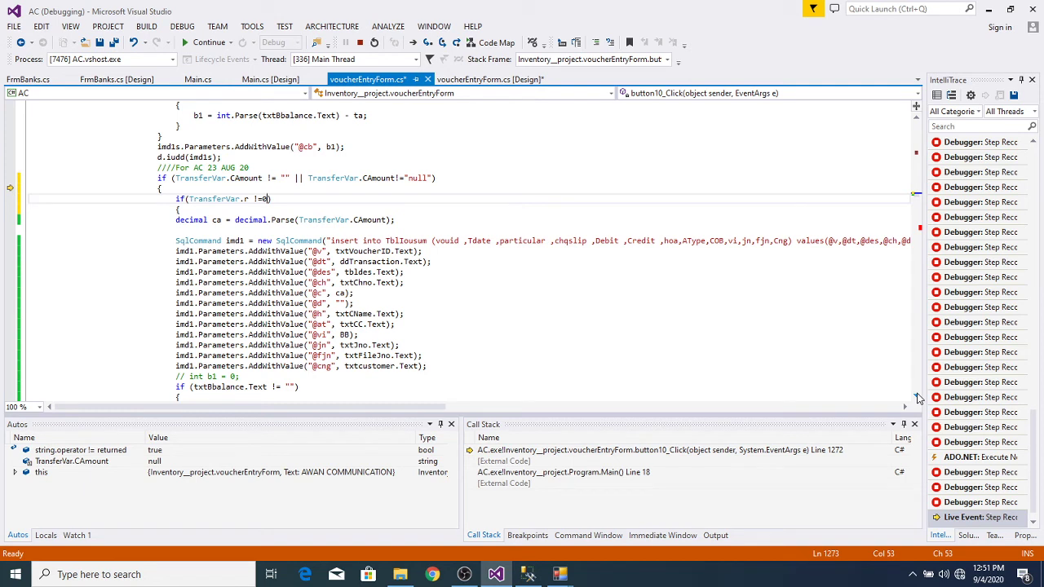
scroll(916, 397, down, 3)
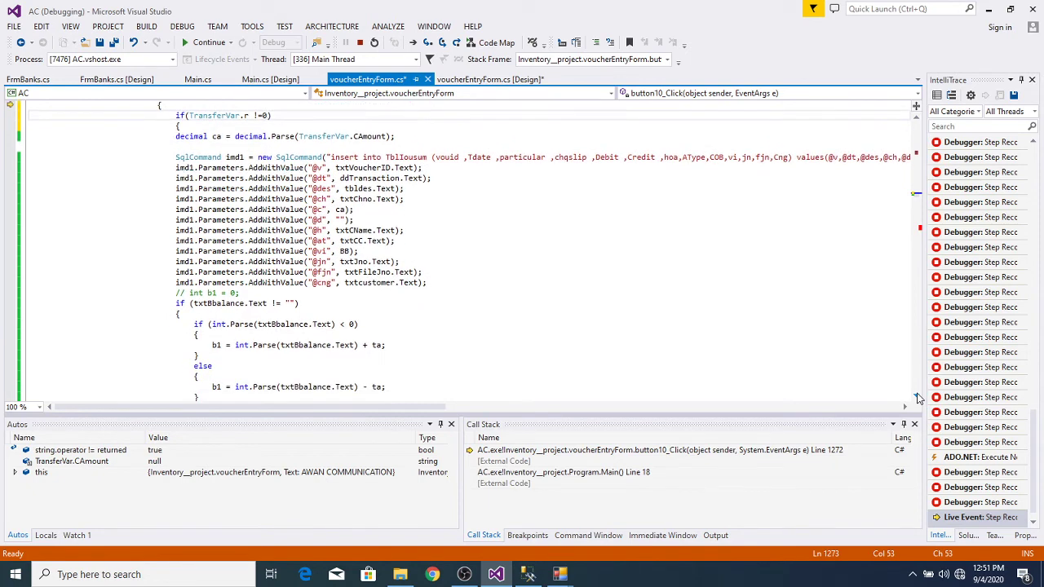
scroll(916, 397, down, 3)
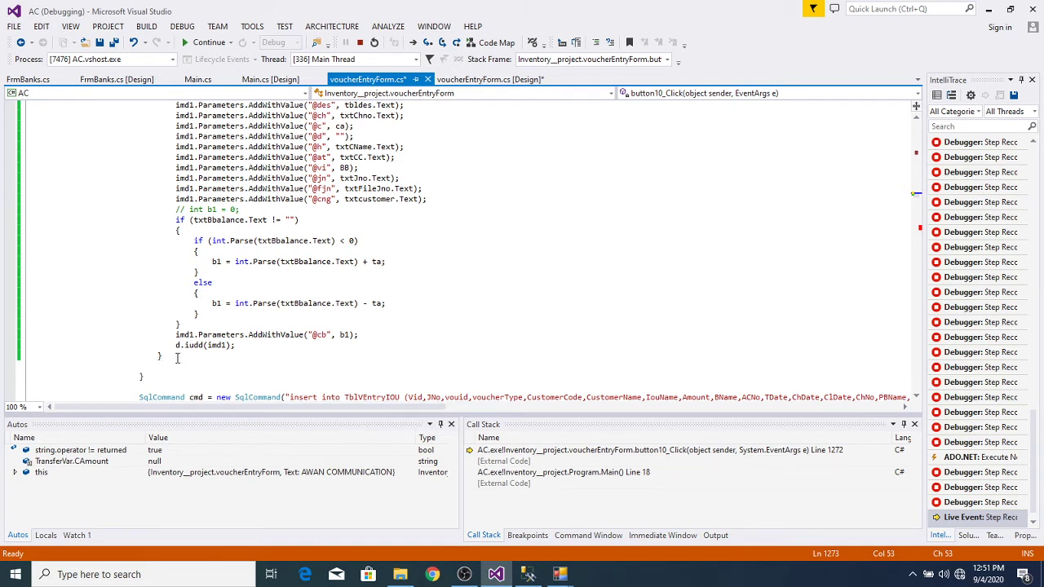
click(176, 356)
key(Return)
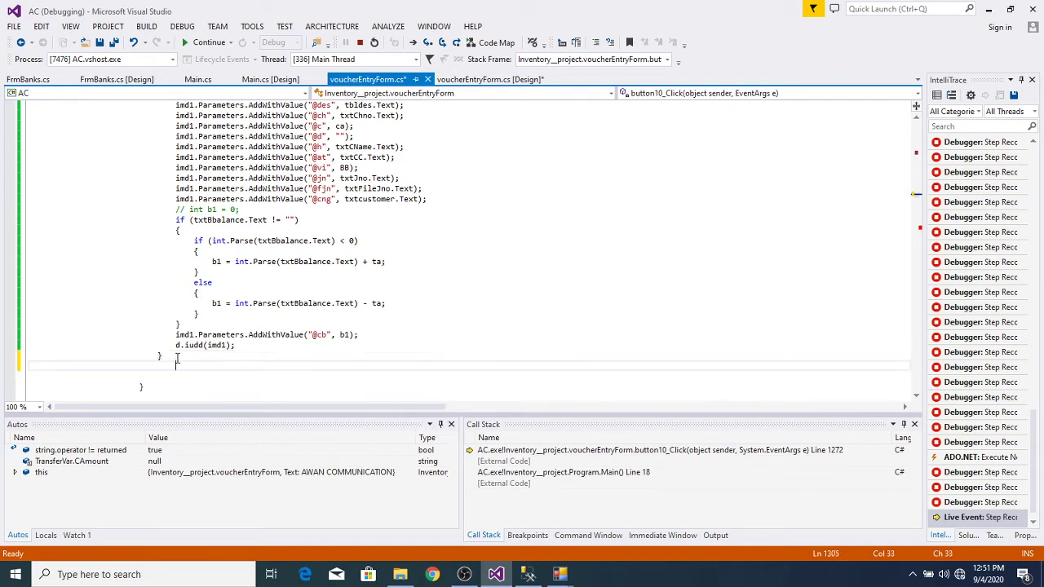
text(})
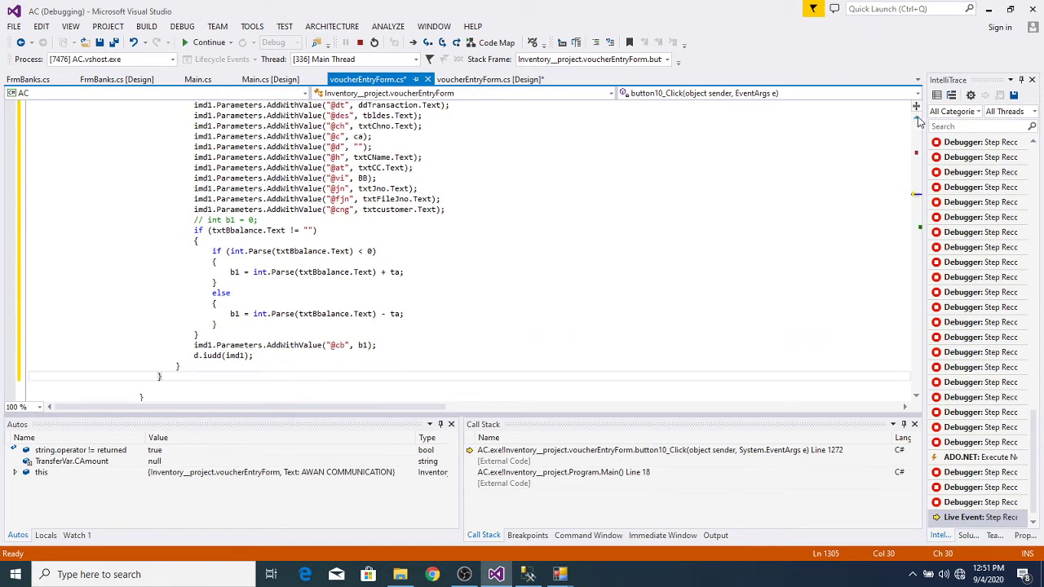
scroll(916, 122, up, 4)
scroll(919, 121, up, 1)
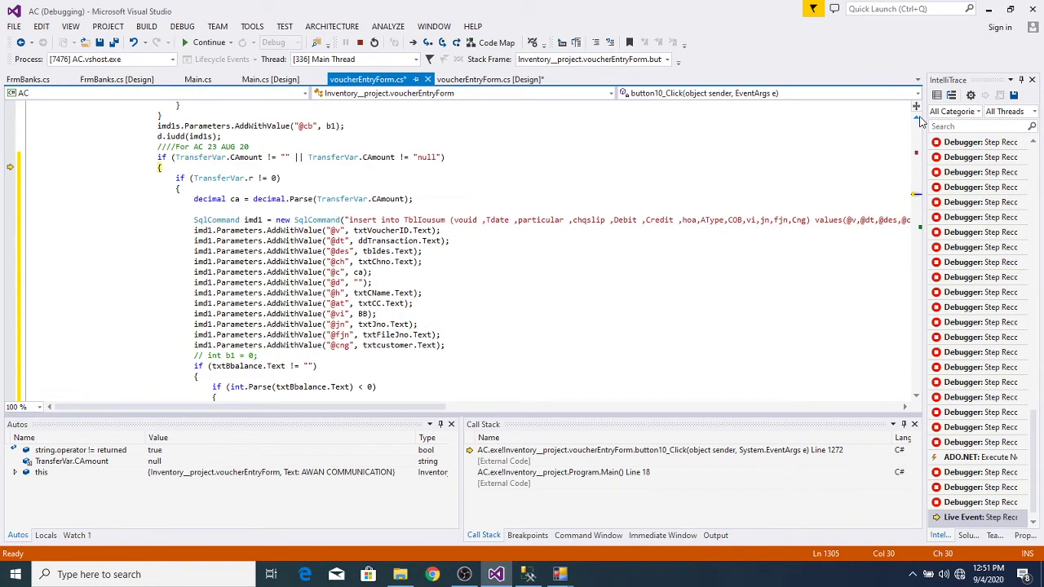
click(175, 188)
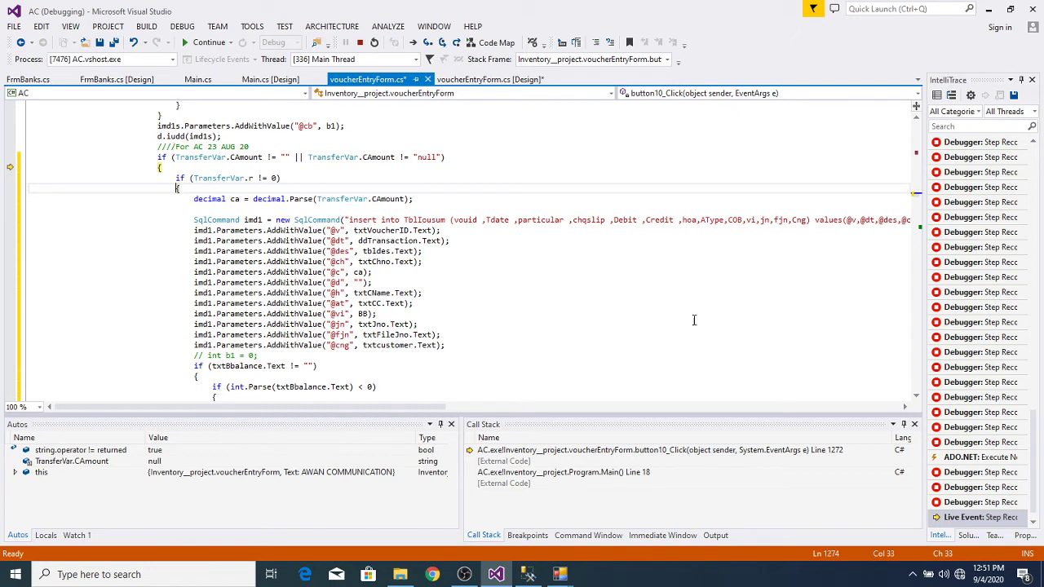
scroll(916, 397, down, 4)
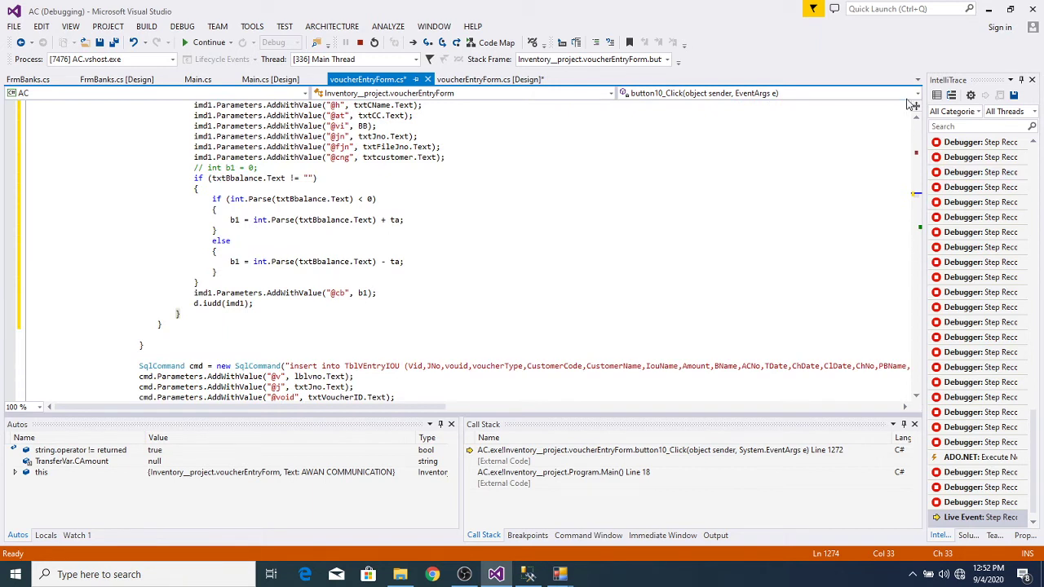
scroll(919, 123, up, 7)
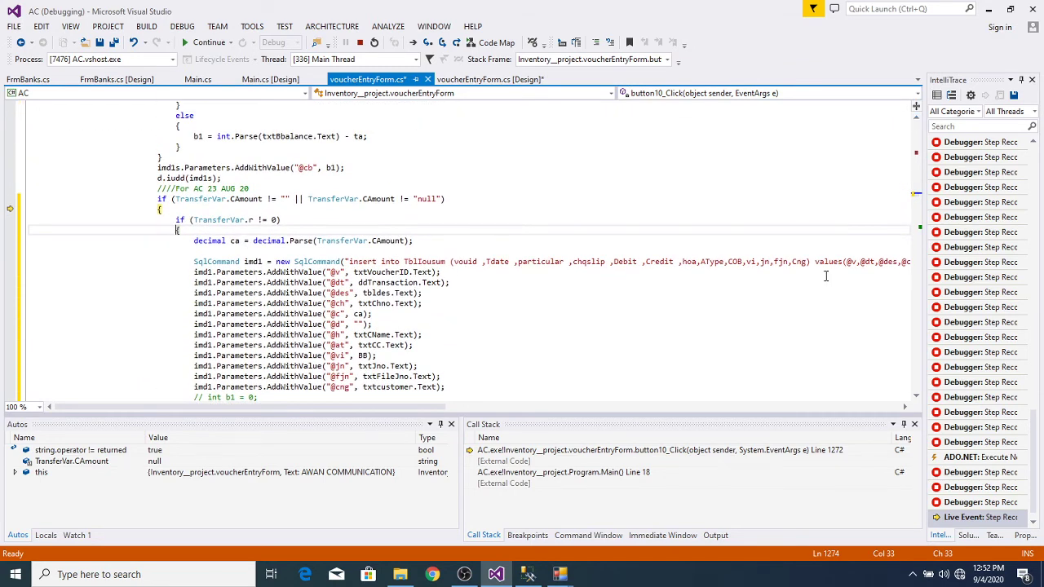
Step: Step through the edited code to the TblVEntryIOU insert, then resume so the voucher saves
key(F10)
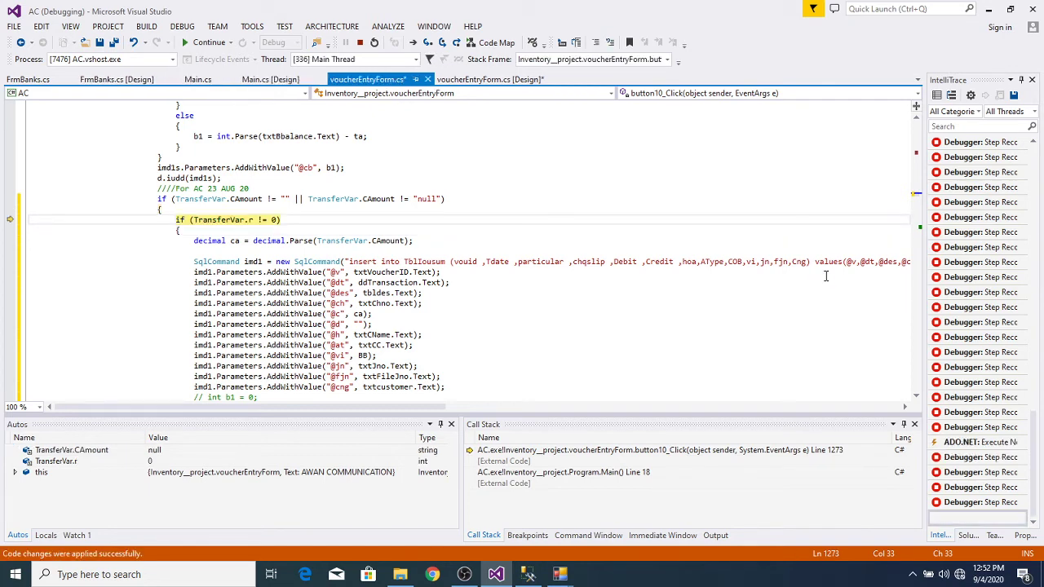
key(F10)
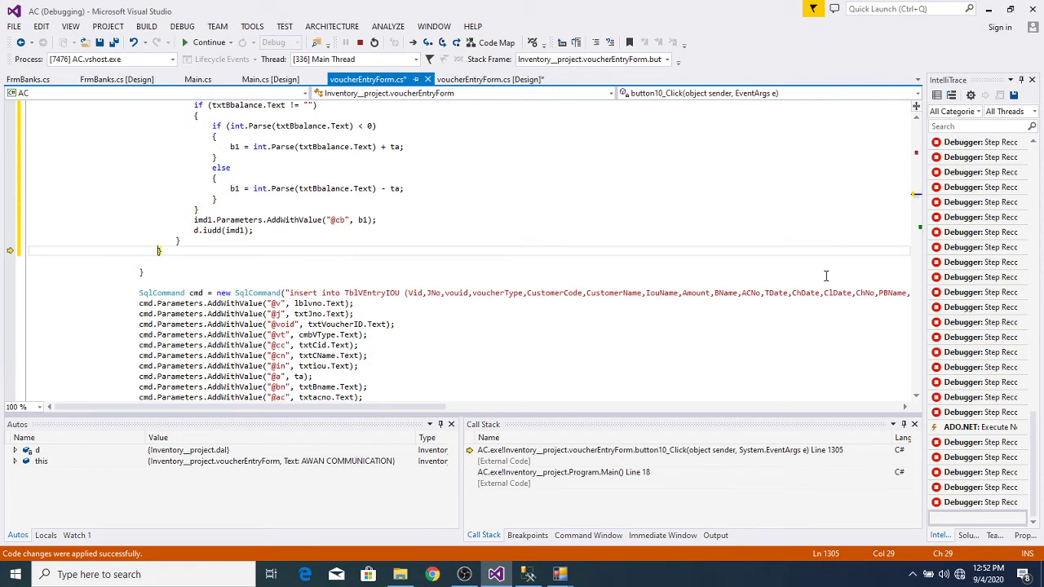
key(F10)
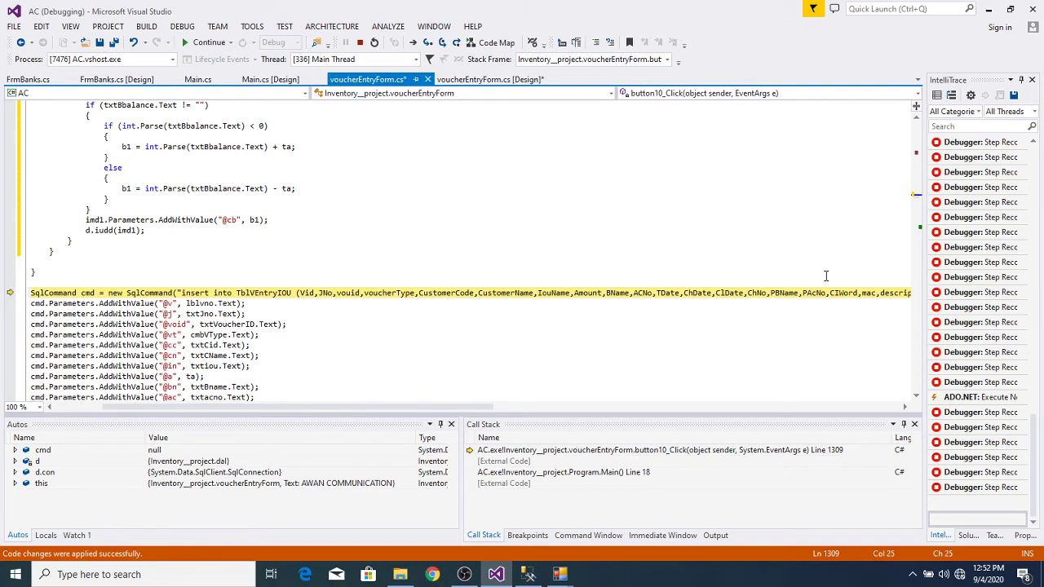
key(F10)
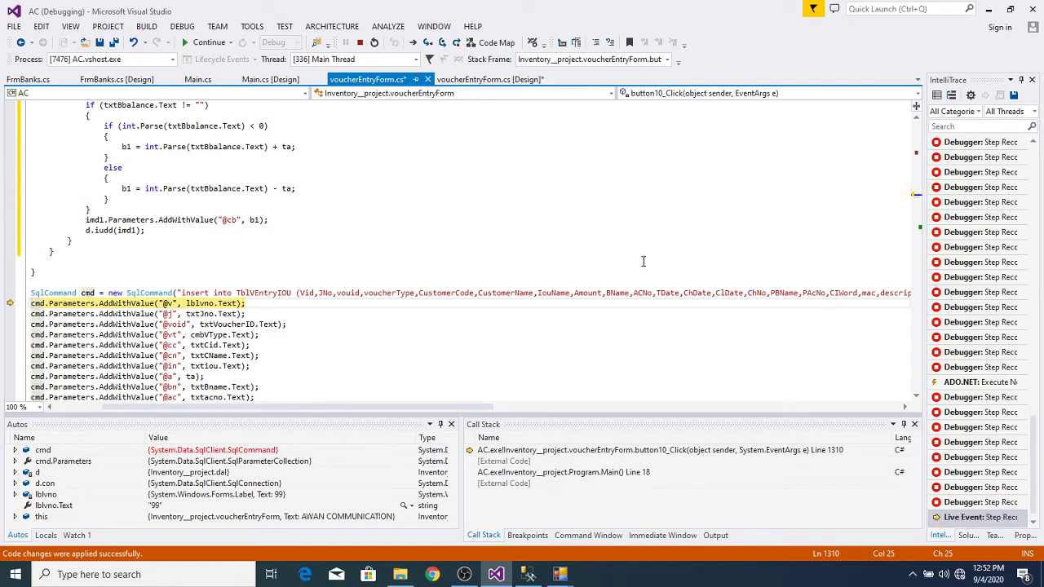
key(F5)
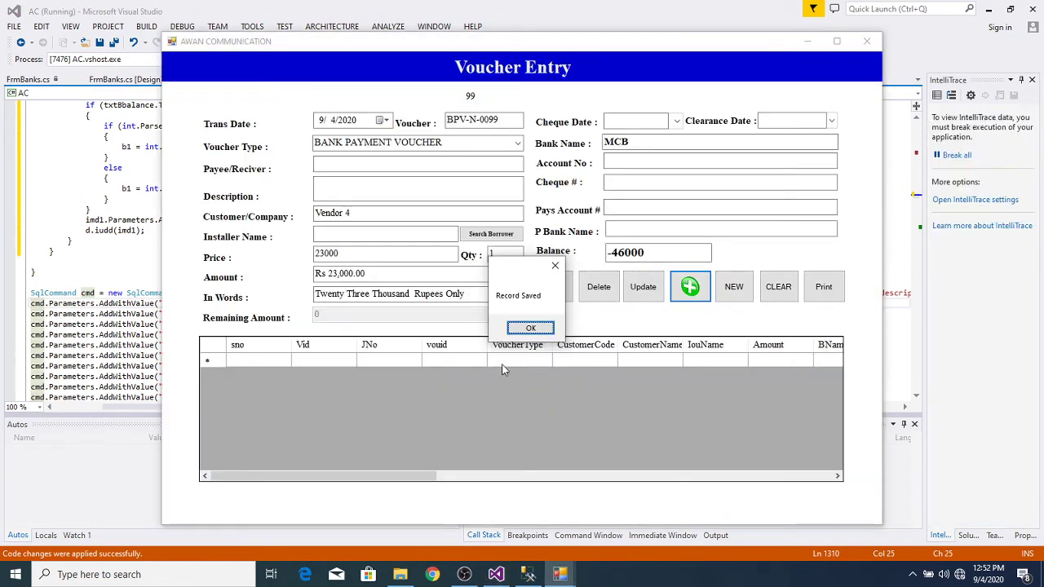
Step: Dismiss Record Saved, bring up the Admin window, and browse the Installment and ACCOUNT menus
click(531, 327)
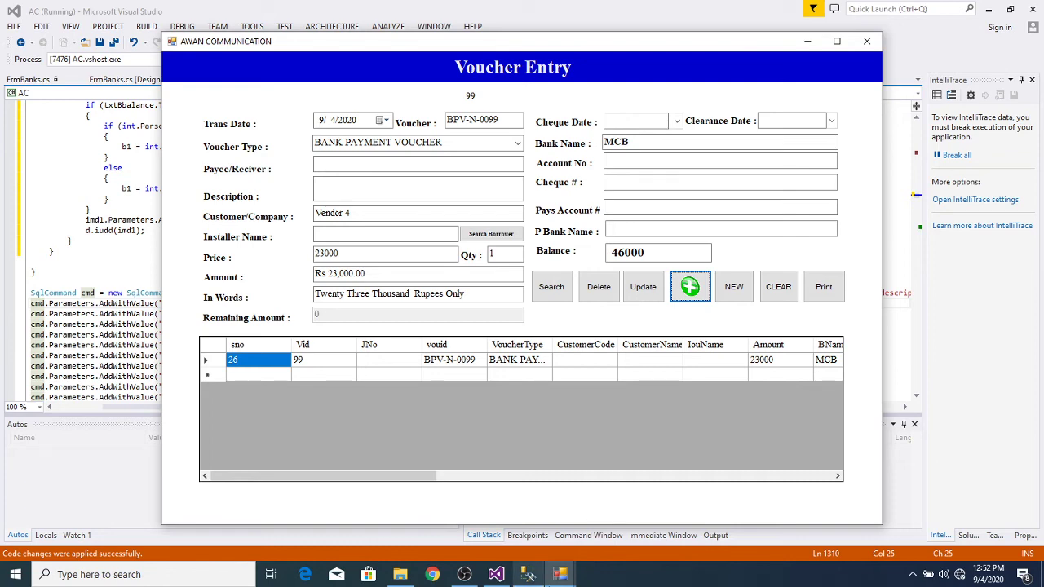
mouse_move(561, 577)
click(481, 512)
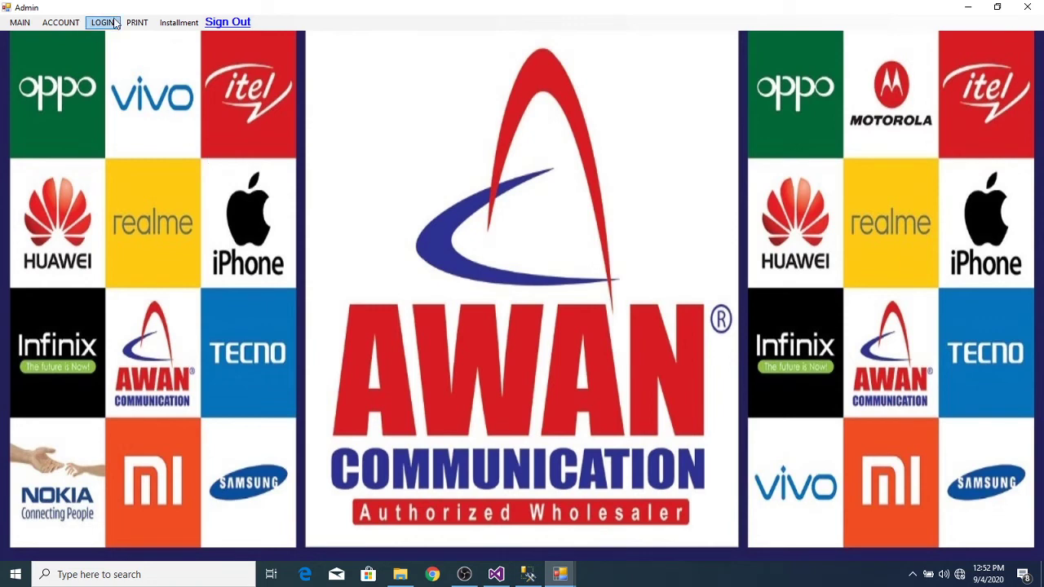
click(177, 25)
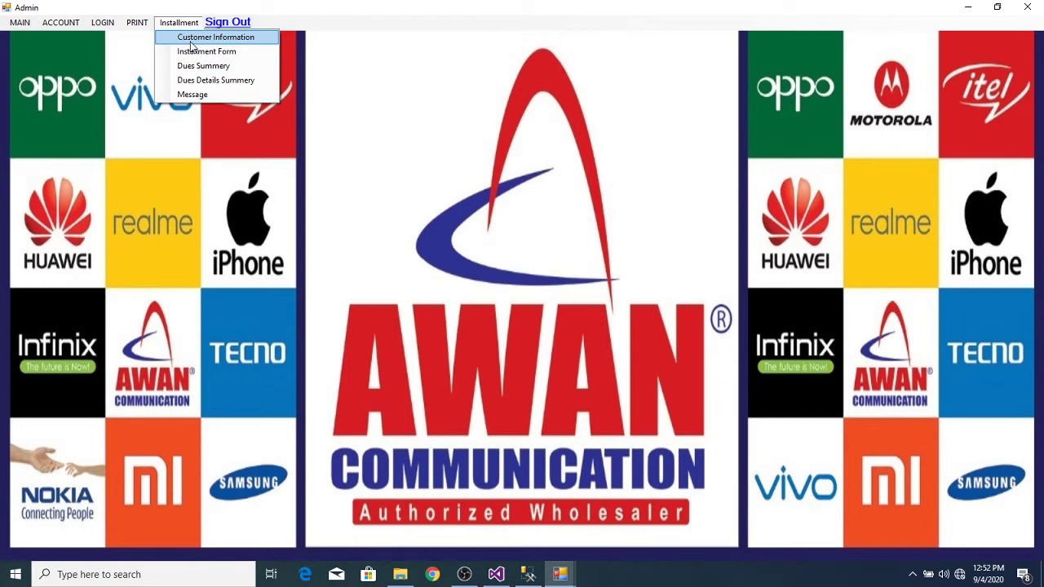
click(62, 23)
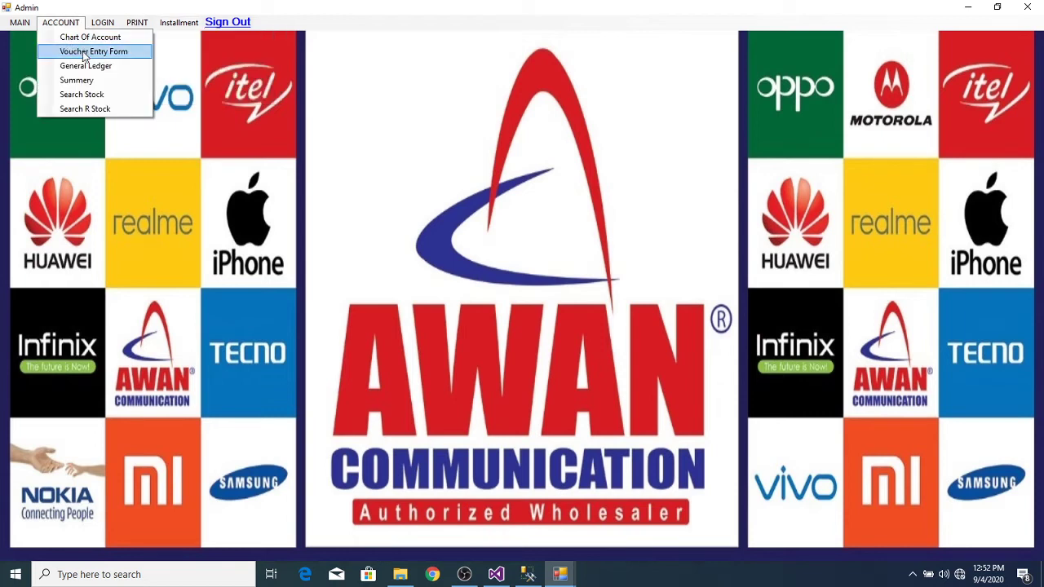
Step: Generate and print the Vendor 4 general ledger showing 24,000, then close both report windows
click(86, 66)
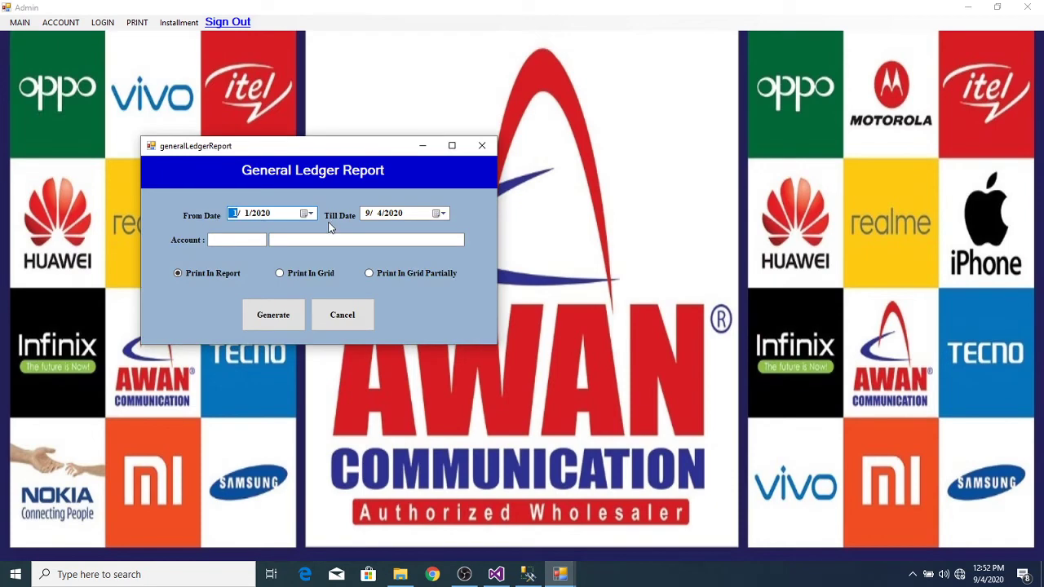
click(325, 242)
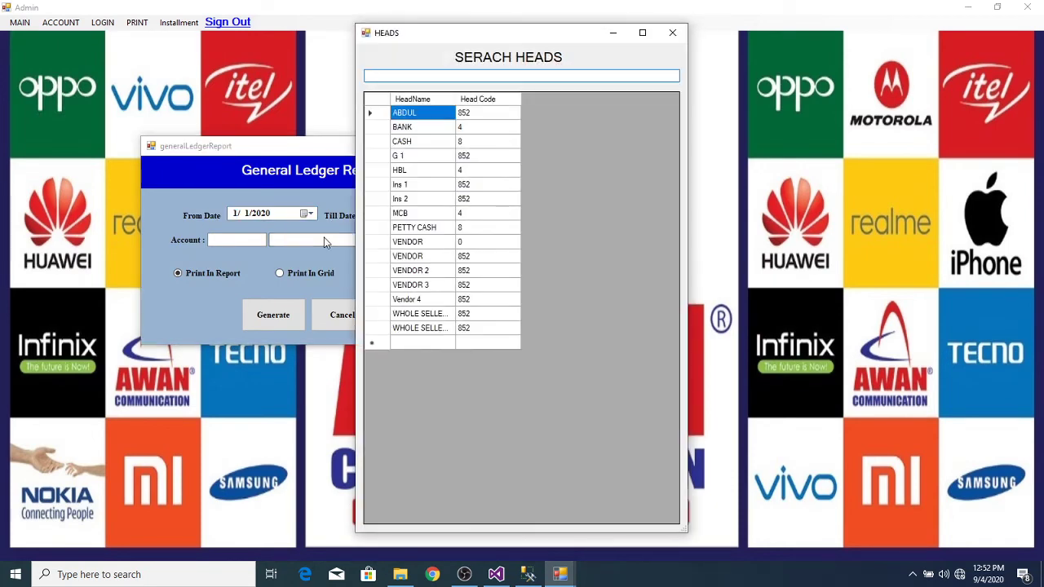
double_click(381, 299)
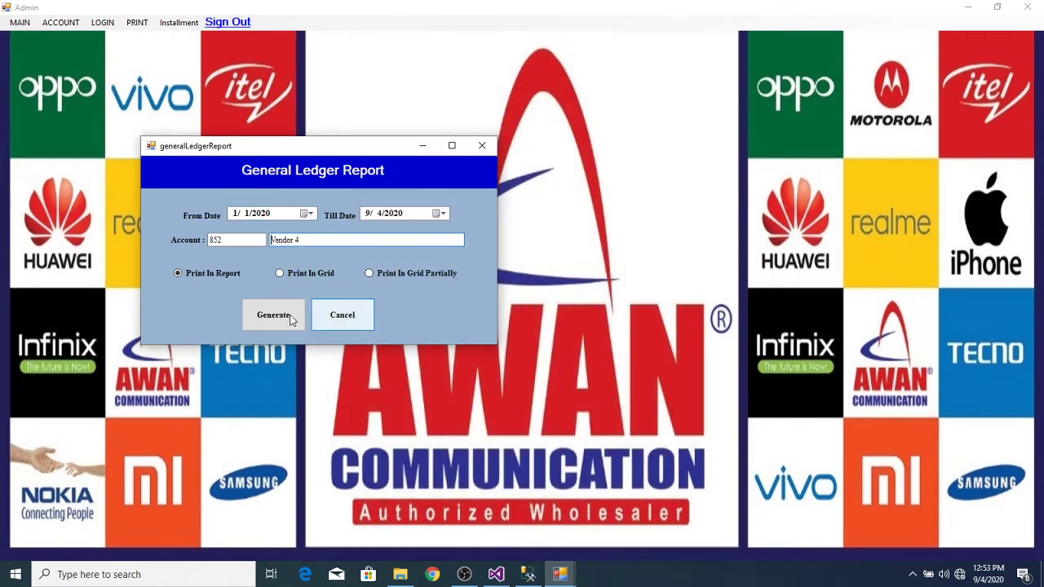
click(274, 317)
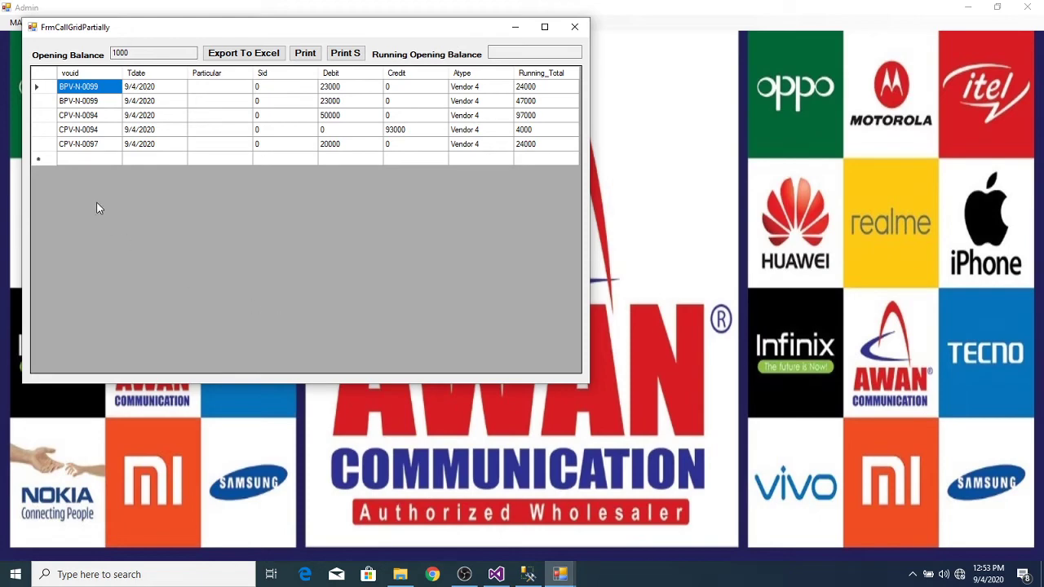
click(311, 55)
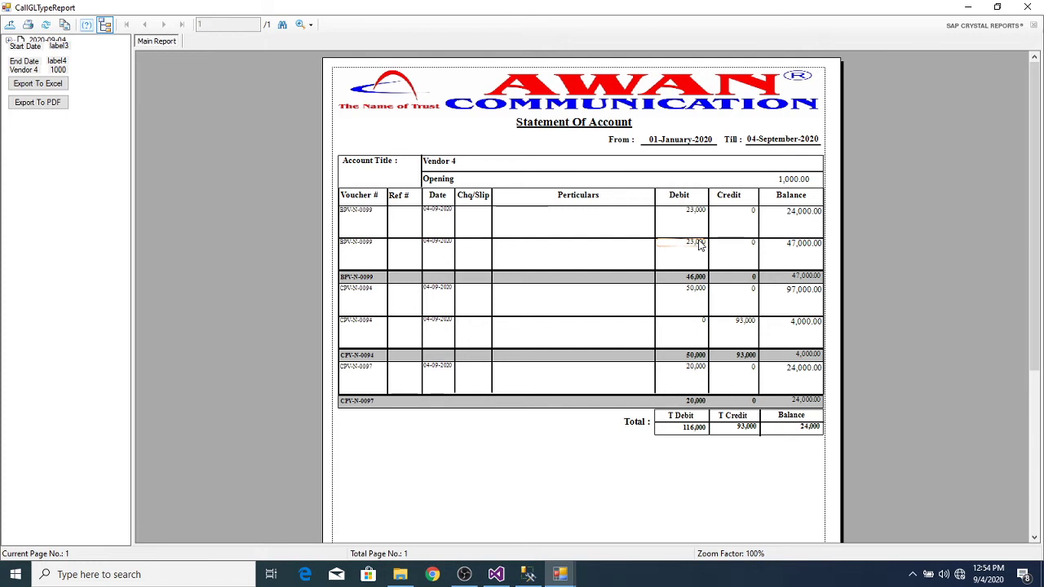
click(1027, 6)
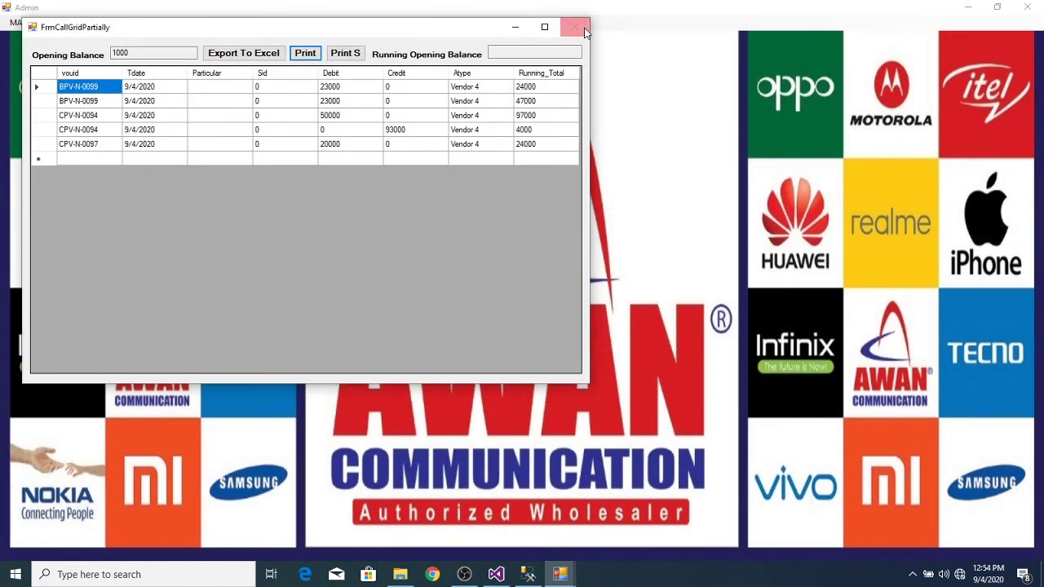
click(583, 31)
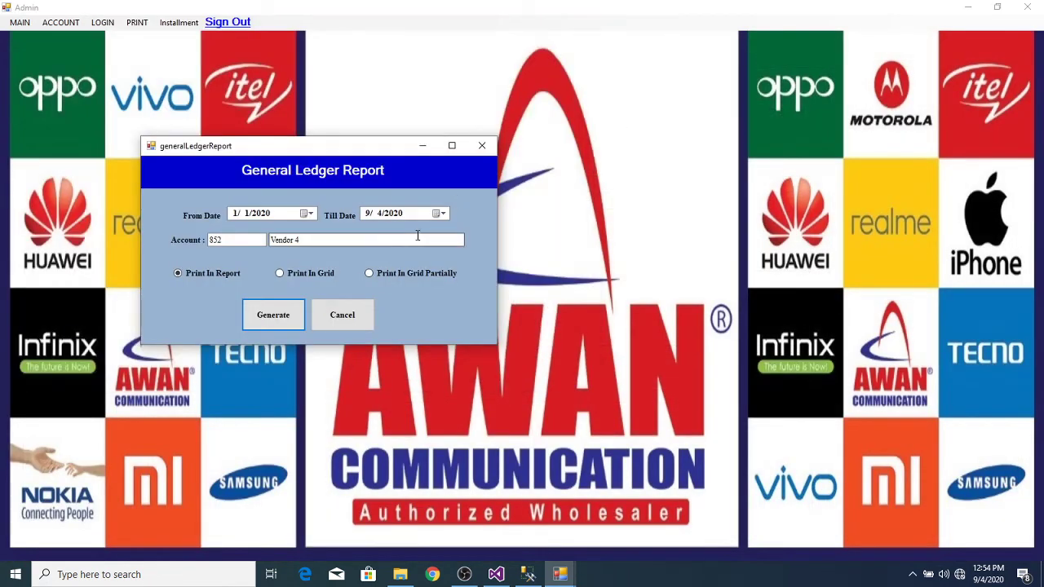
Step: Generate the MCB ledger for 1/1/2020–9/4/2020, review it, then close the grid and report dialog
double_click(416, 237)
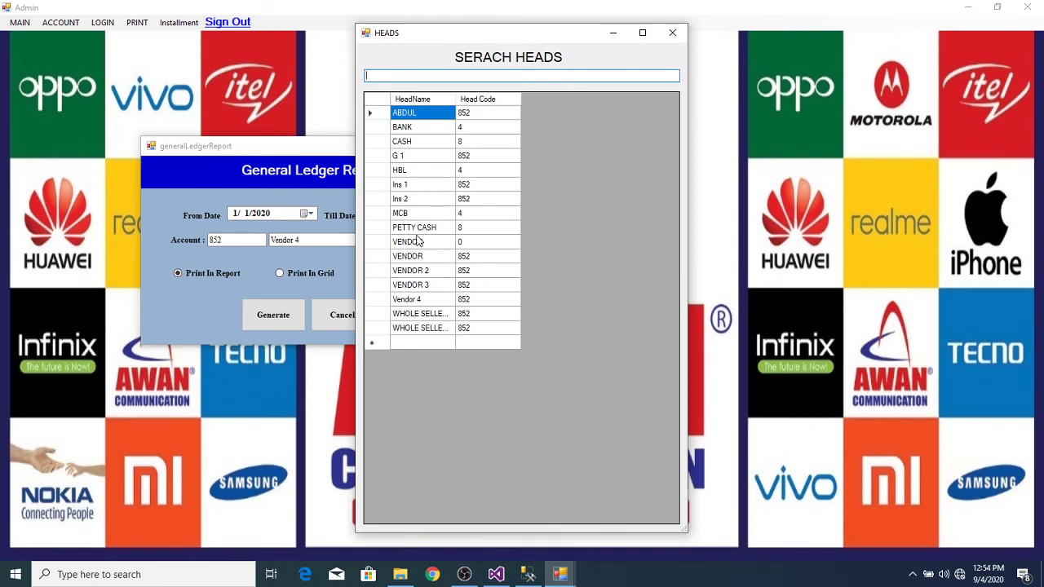
double_click(384, 214)
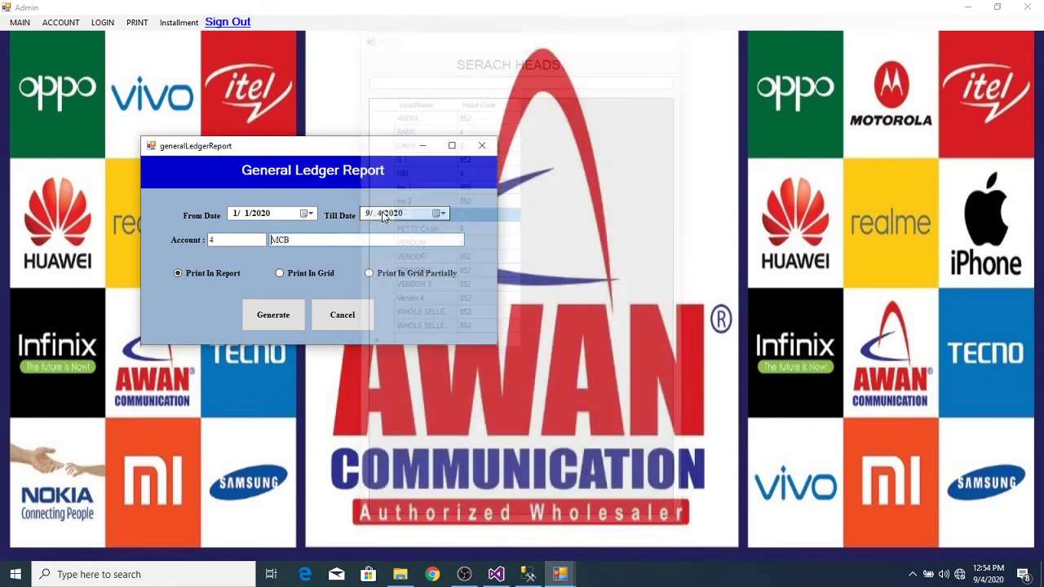
click(287, 318)
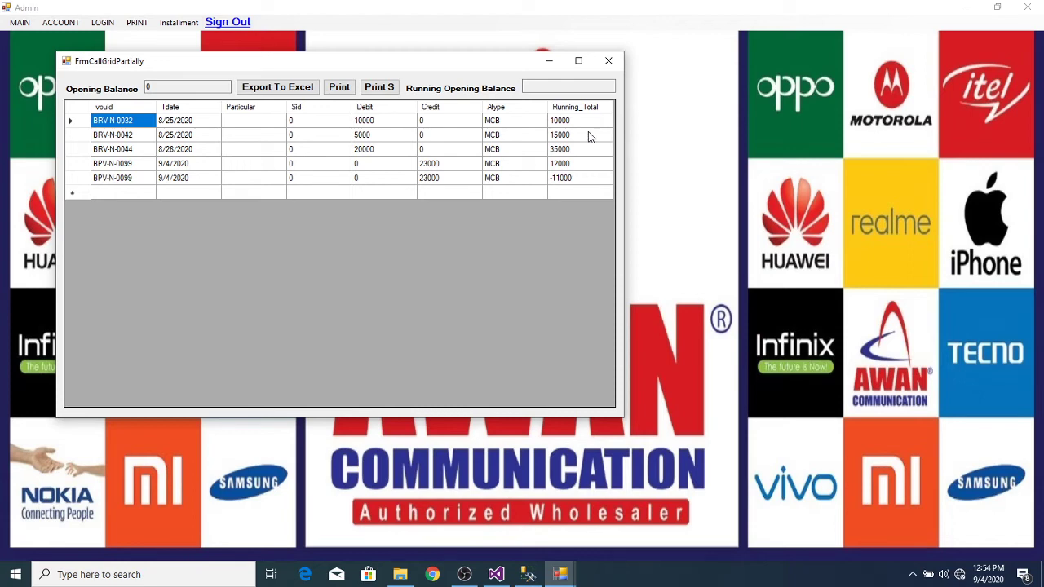
click(610, 62)
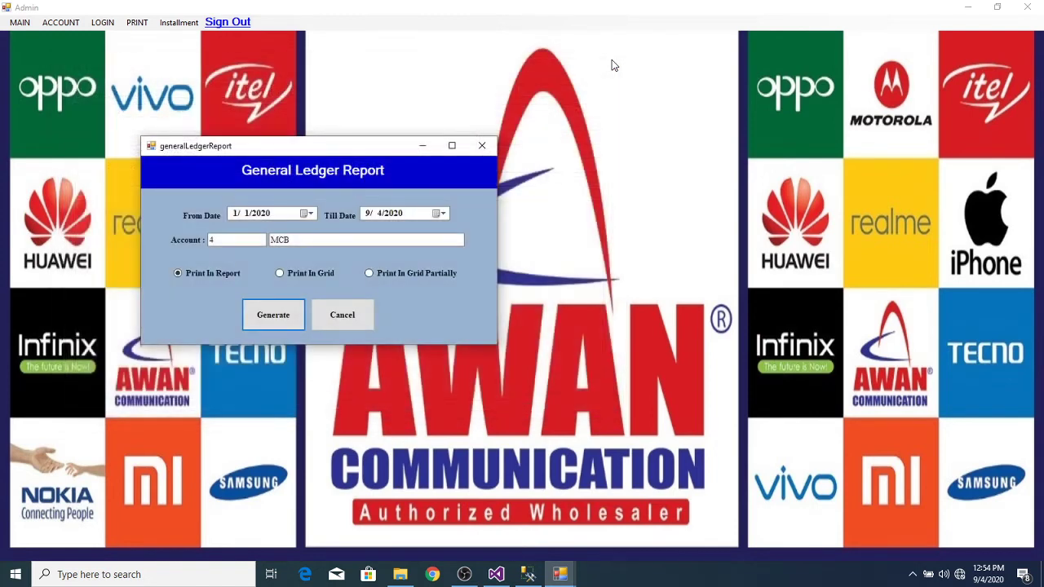
click(482, 148)
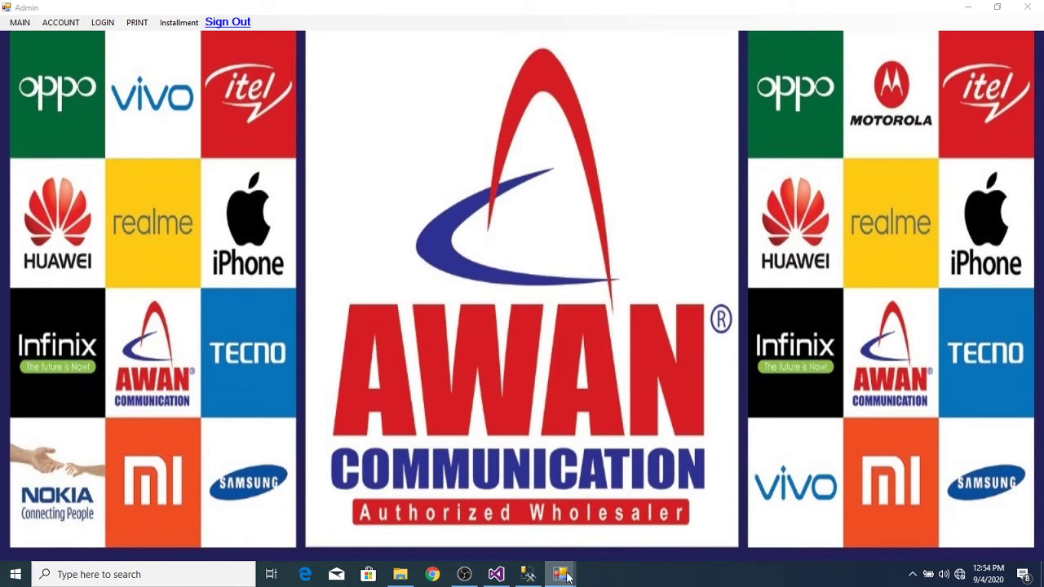
Step: Open the Inventory sale form from the Admin window's MAIN menu and refresh its item list
mouse_move(560, 575)
click(518, 520)
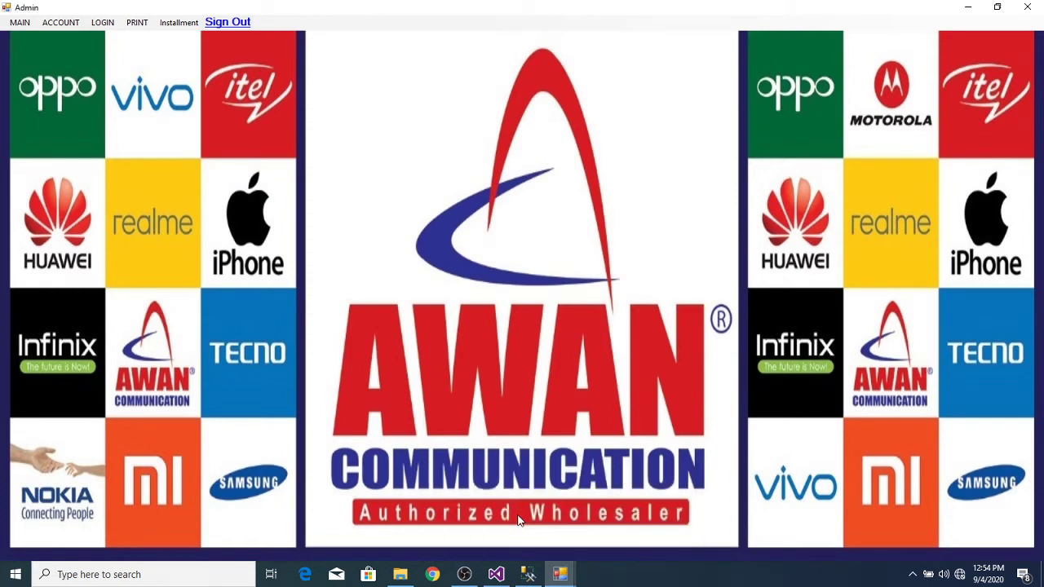
click(65, 23)
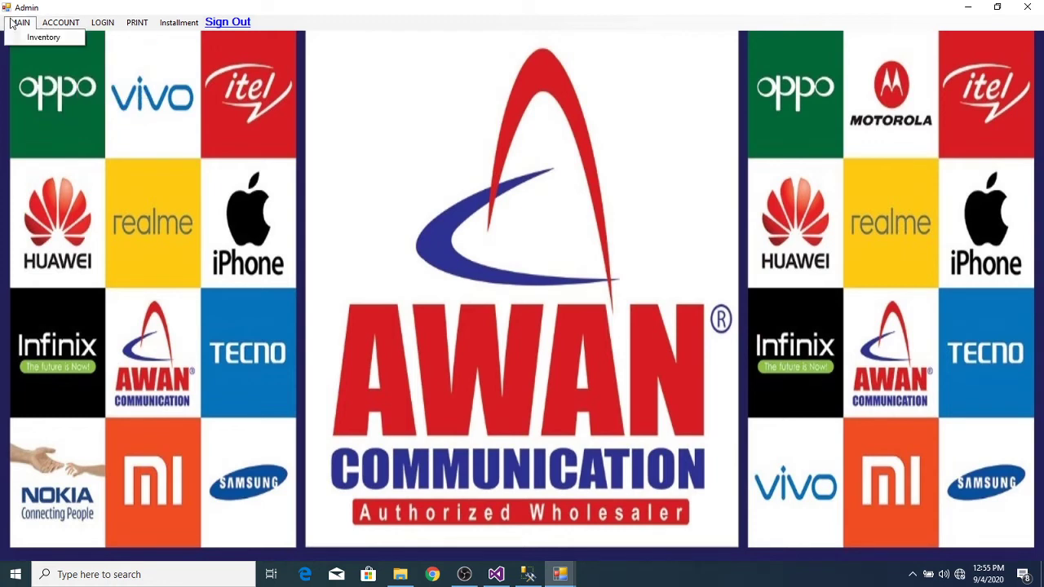
click(23, 37)
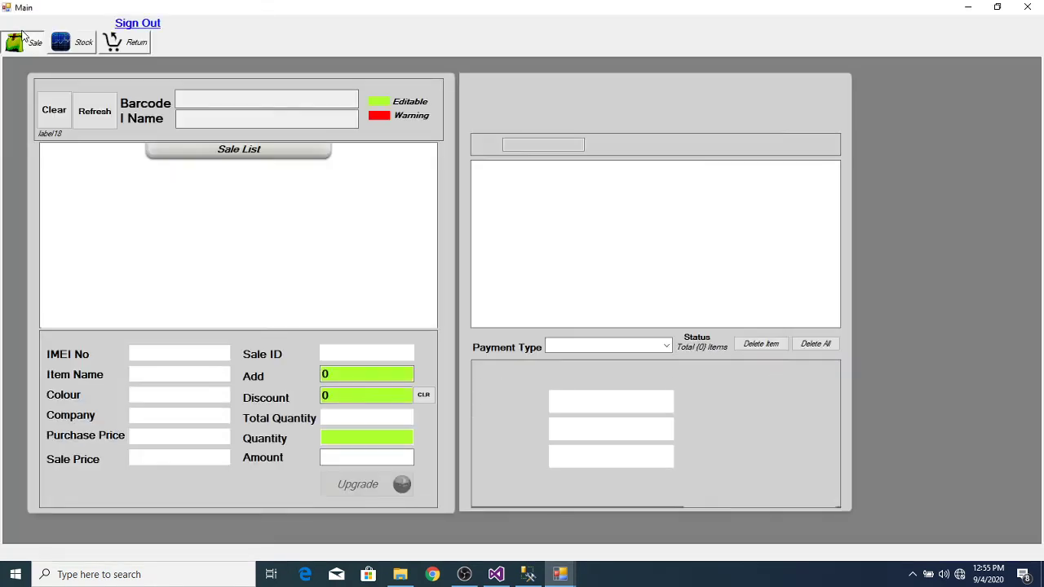
click(94, 111)
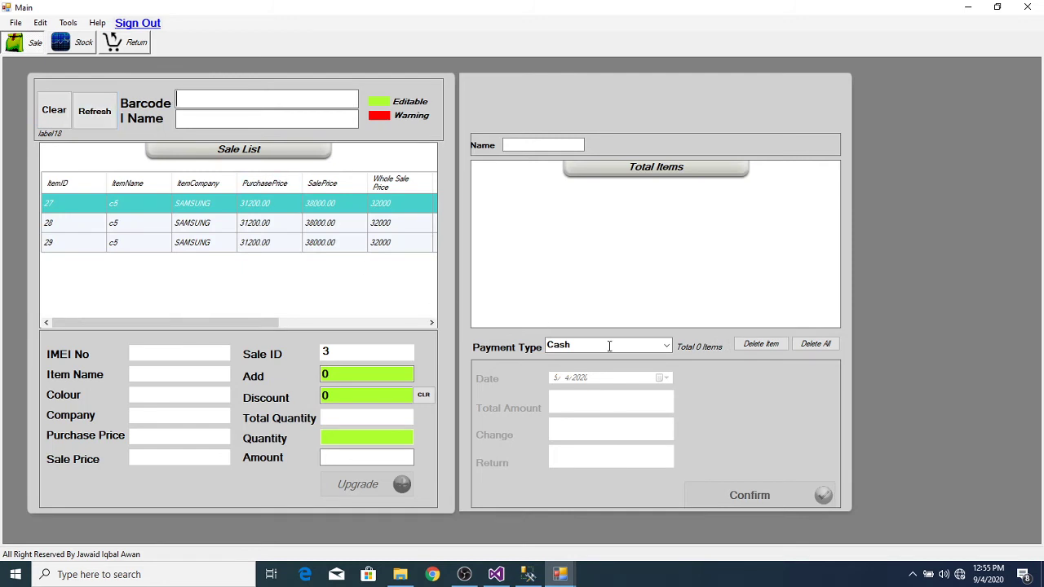
Step: Set Payment Type to Wholesaler, close the customer search, and return to the Admin window
click(667, 346)
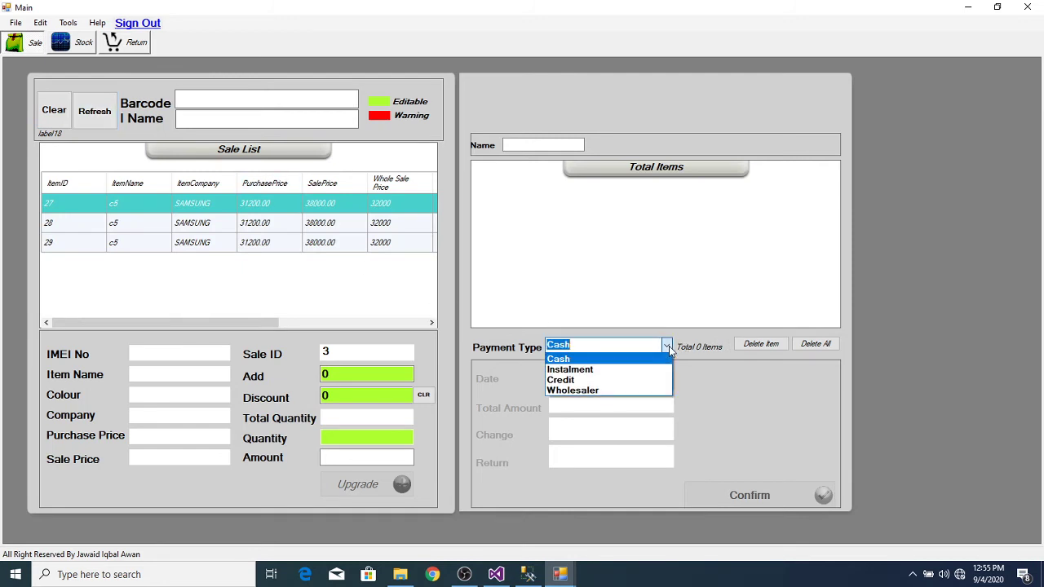
click(605, 391)
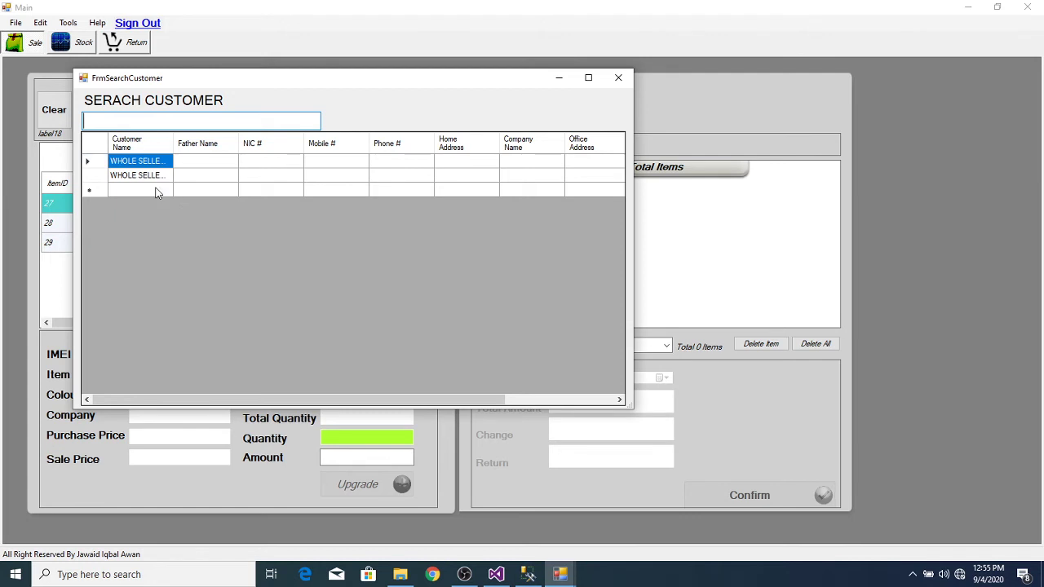
click(617, 78)
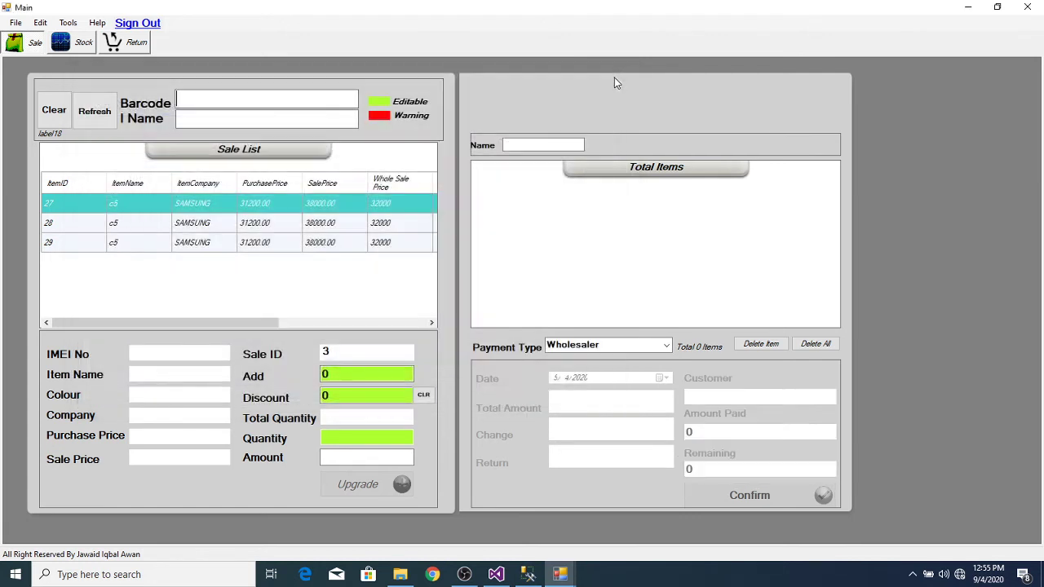
click(562, 575)
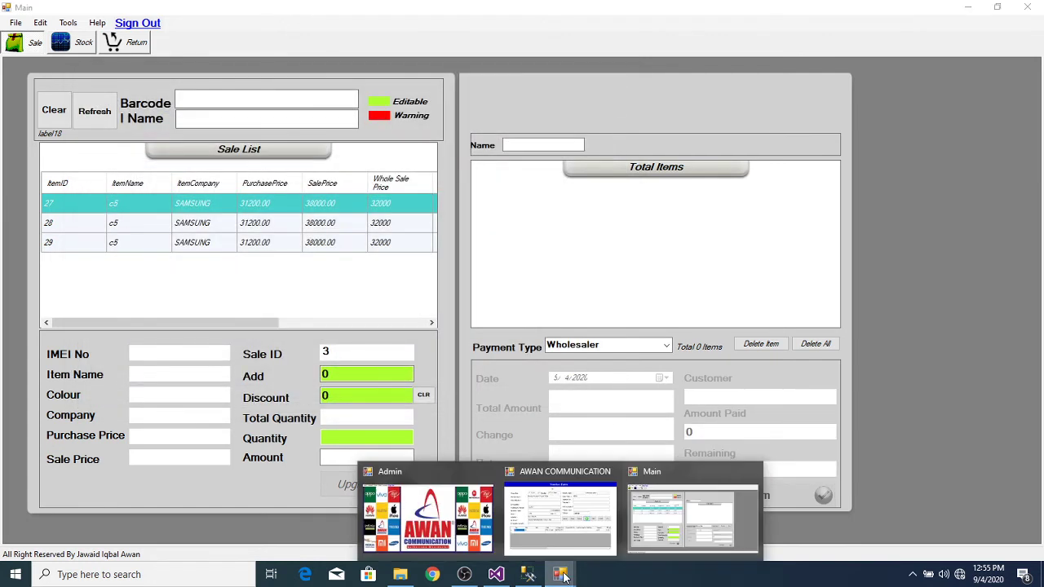
click(416, 515)
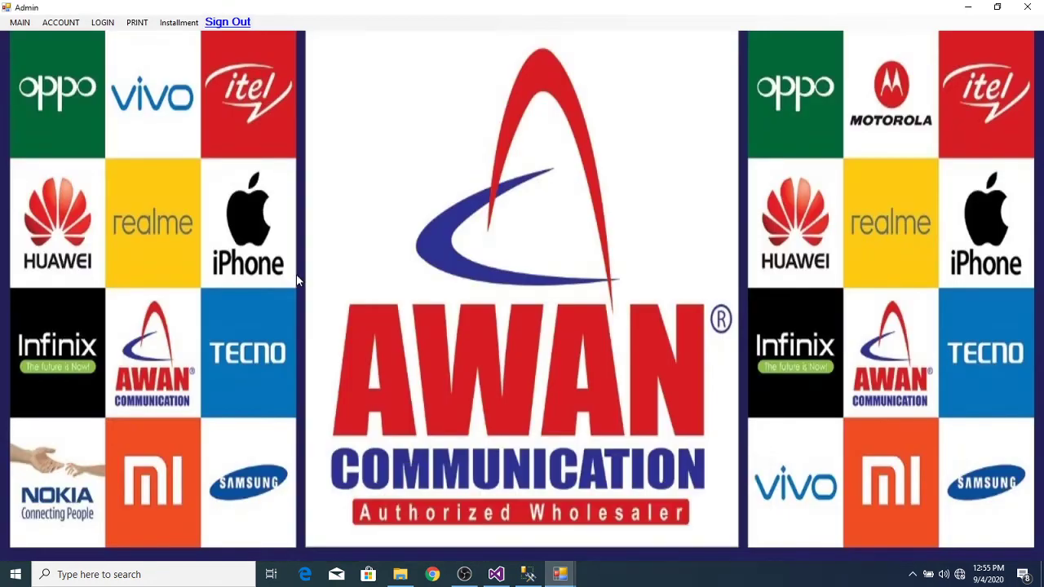
Step: Save a customer named W S 1 with Wholesaler account type and 0 opening balance
click(179, 24)
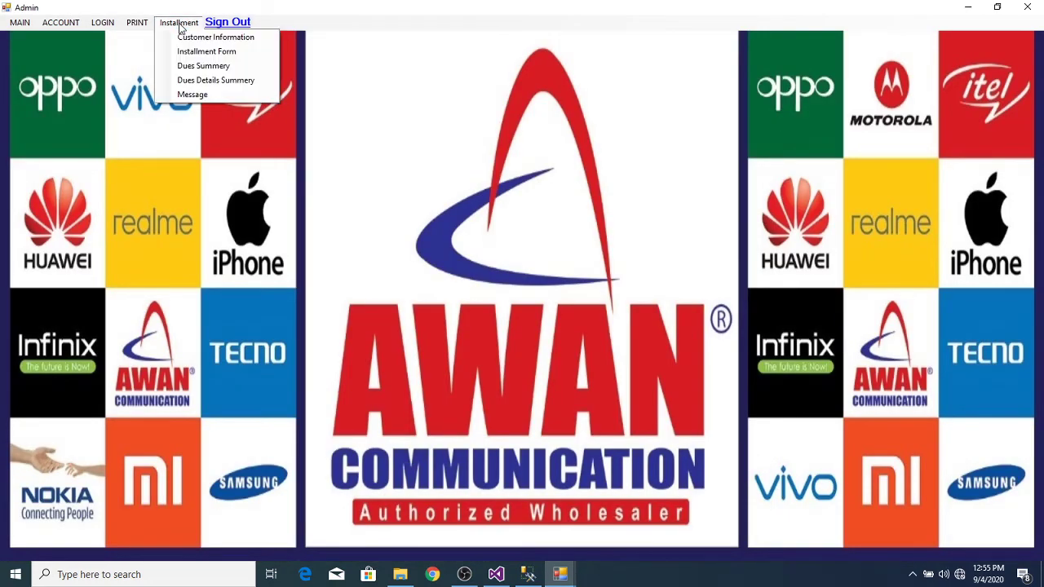
click(184, 37)
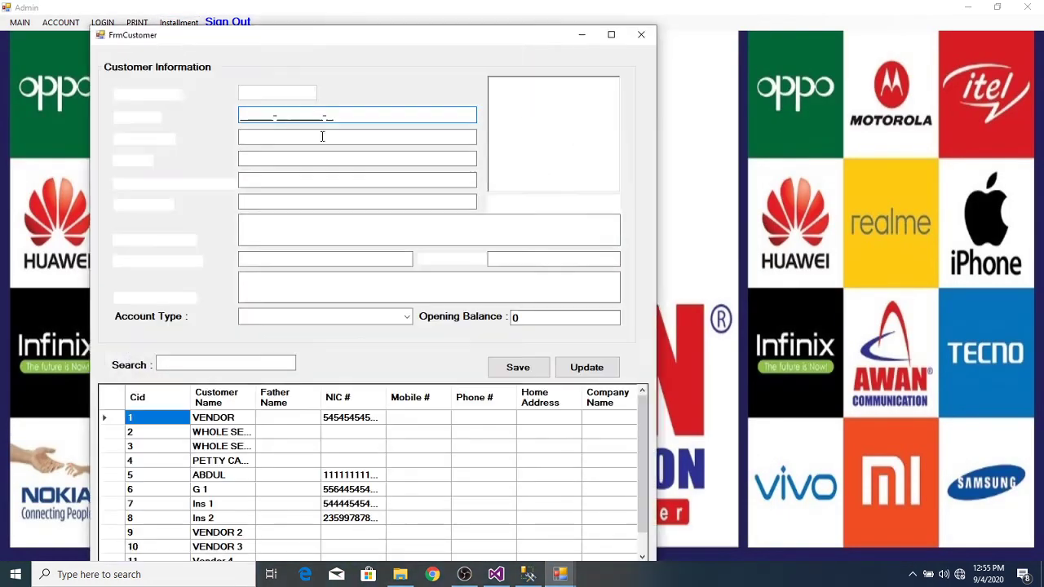
click(269, 160)
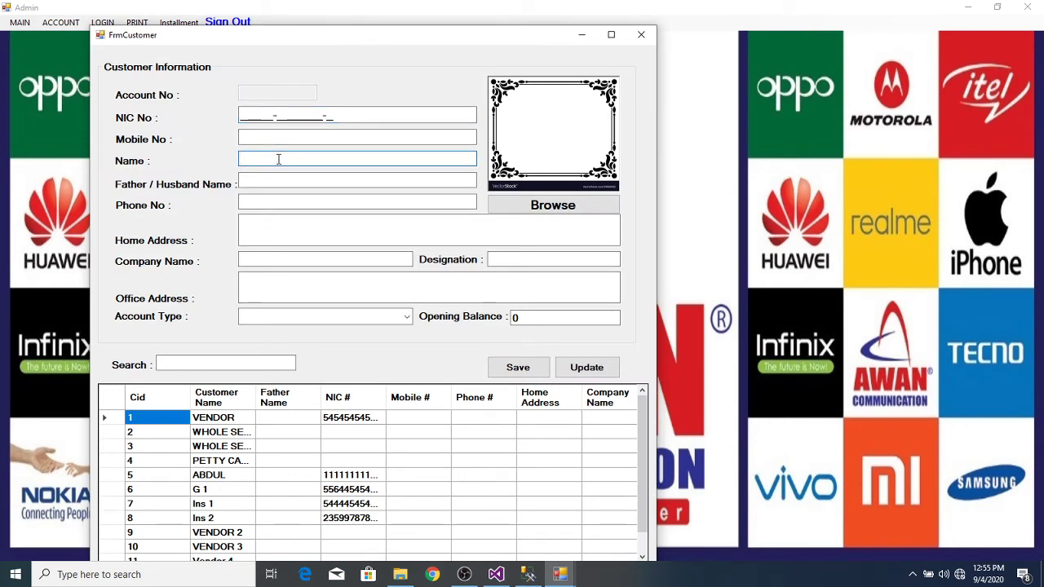
text(W S 1)
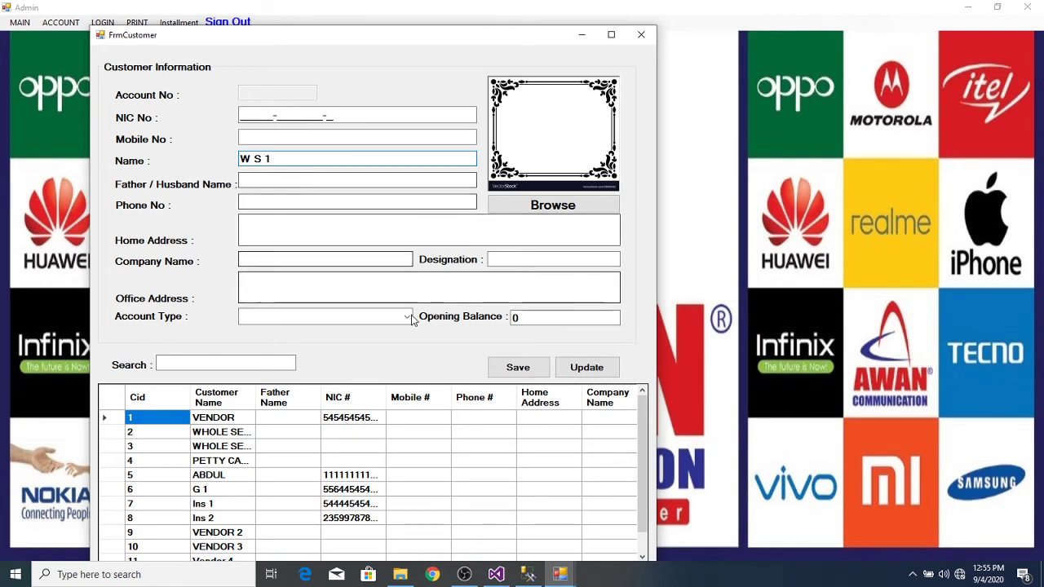
click(343, 316)
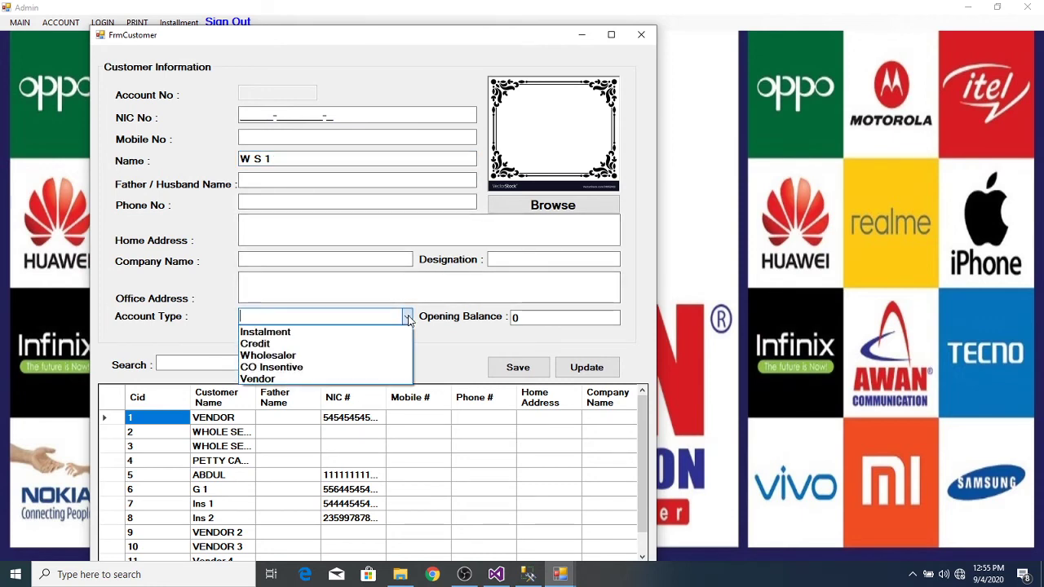
click(355, 358)
click(532, 322)
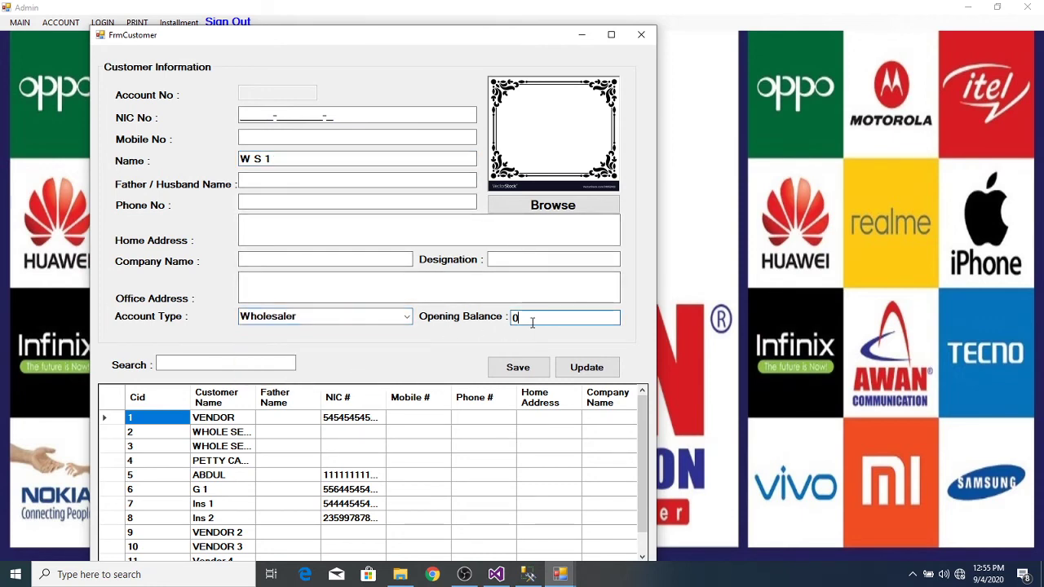
click(528, 369)
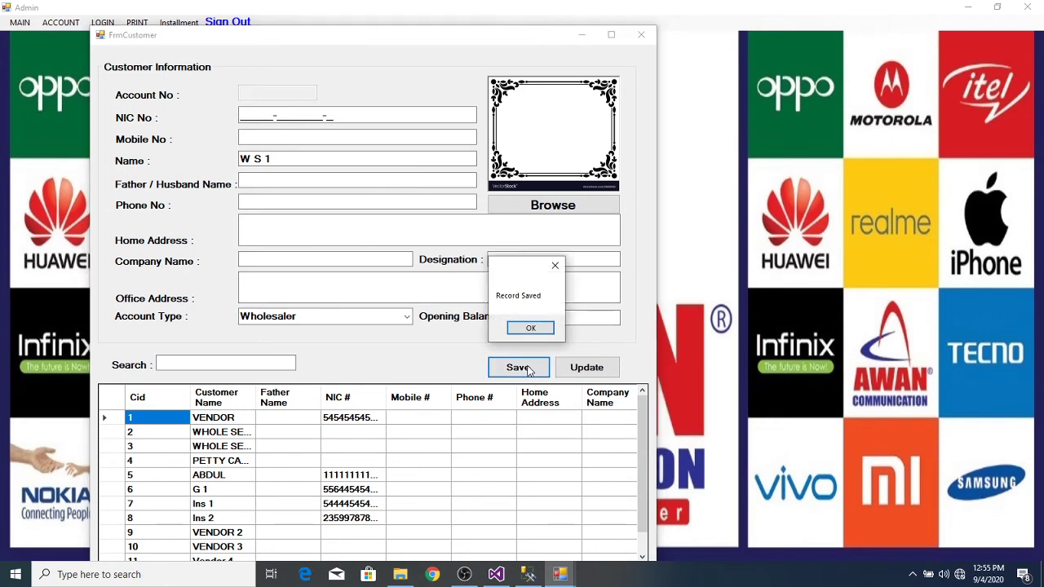
click(538, 323)
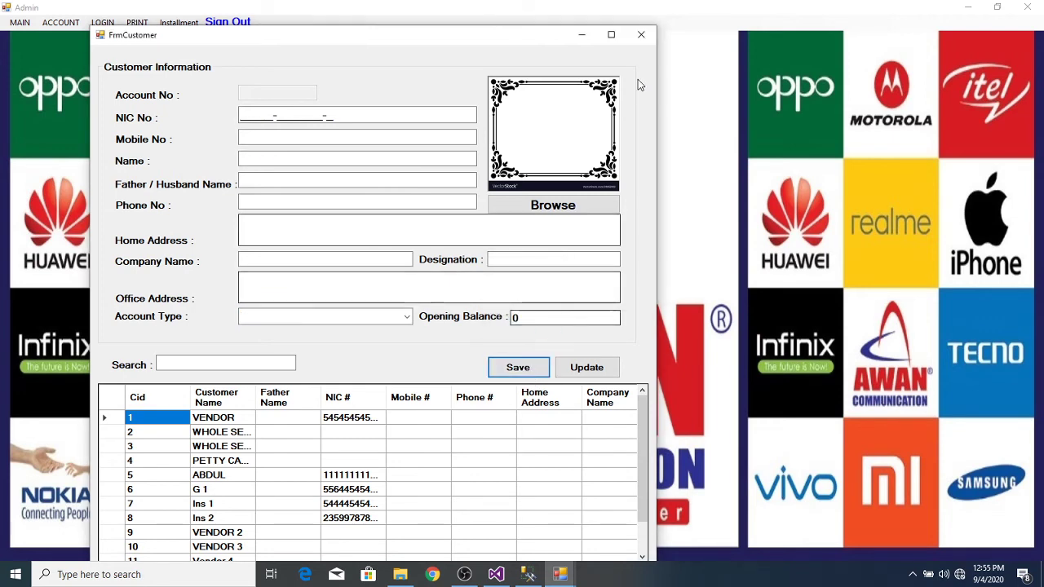
Step: Close Customer Information and switch back to the Main sale window
click(643, 36)
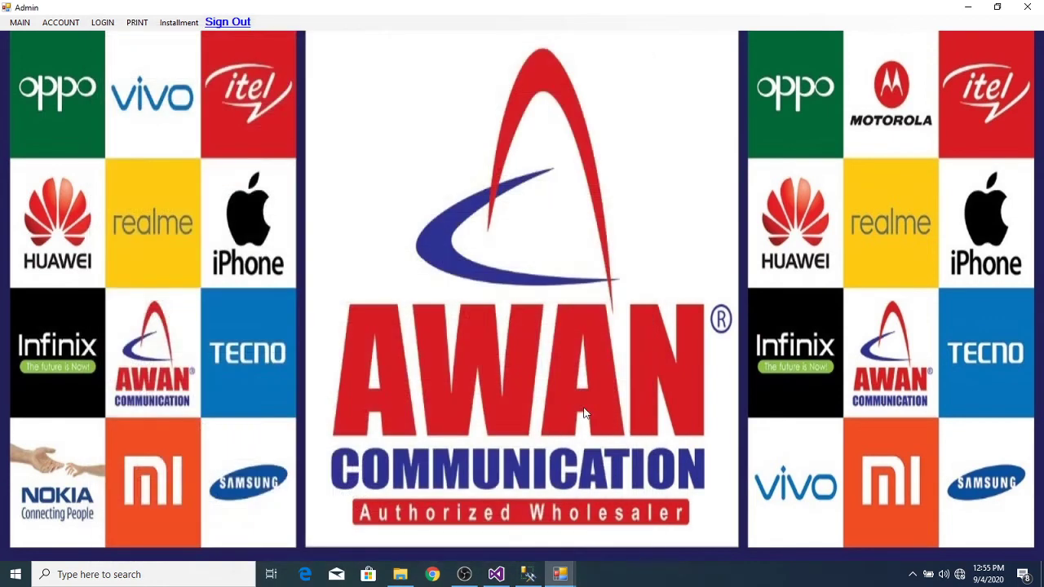
mouse_move(565, 575)
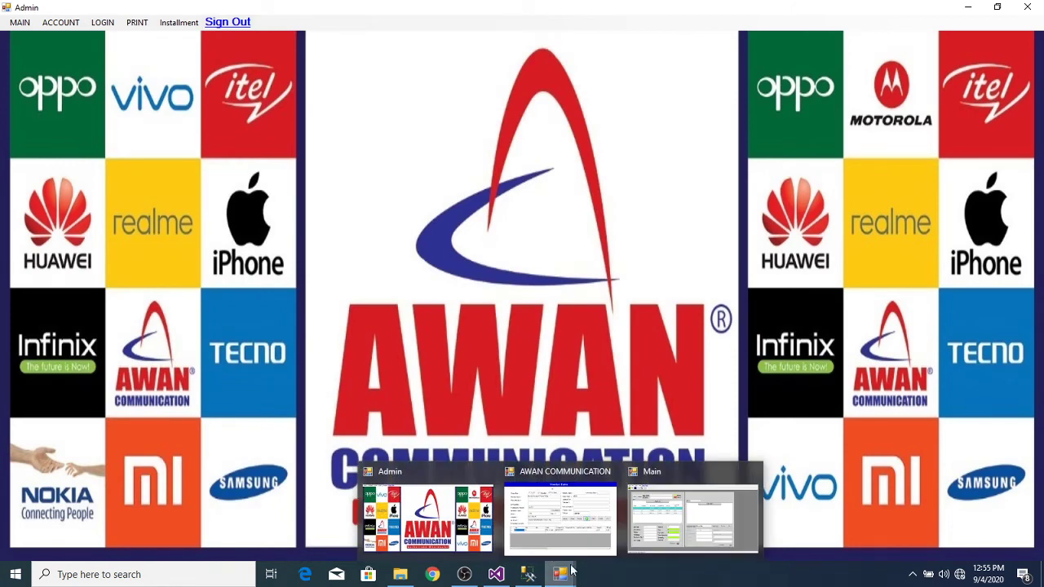
mouse_move(580, 530)
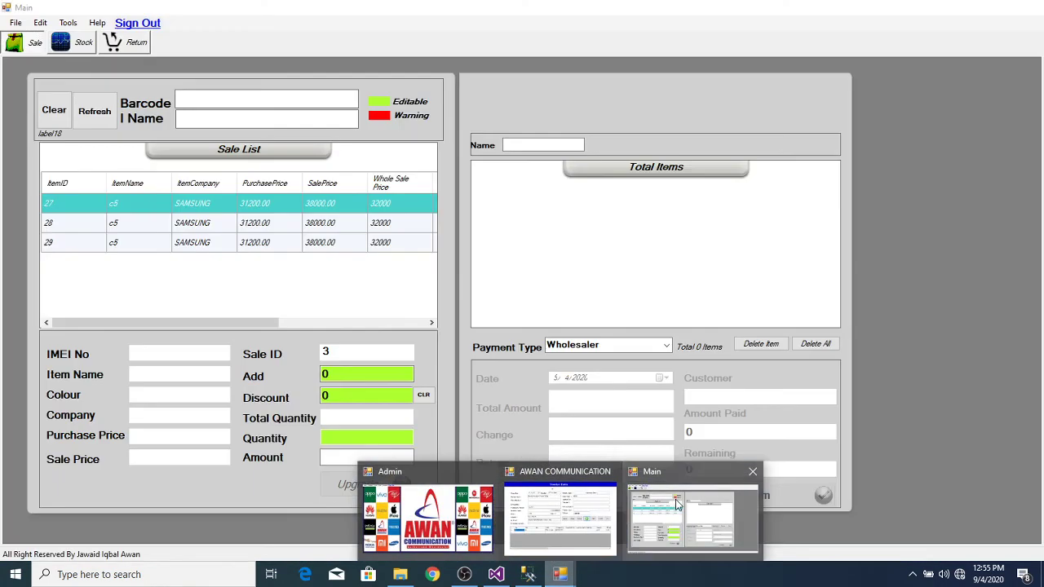
click(675, 499)
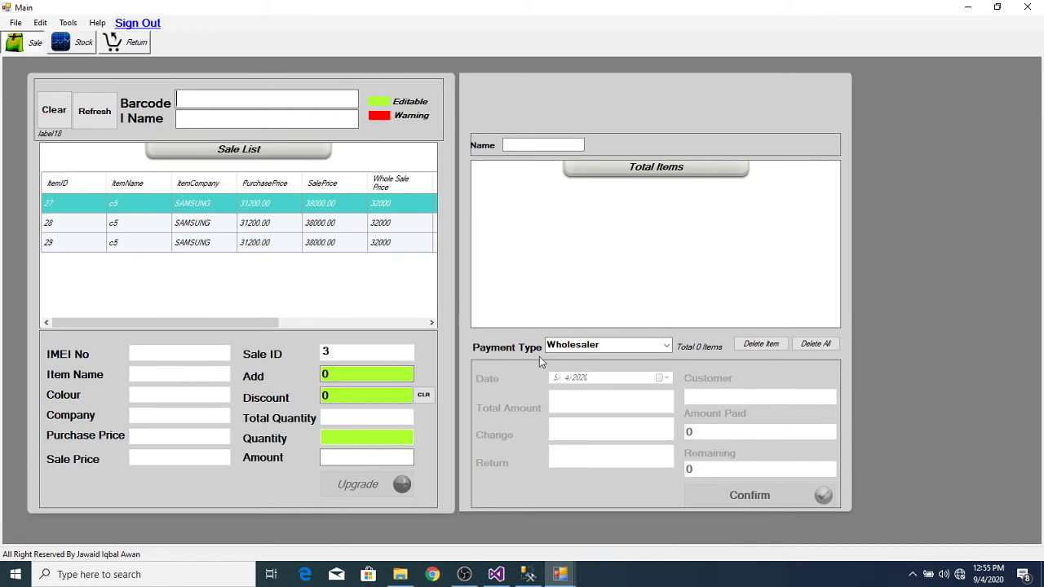
Step: Make the sale a Wholesaler sale with W S 1 as the customer
click(666, 346)
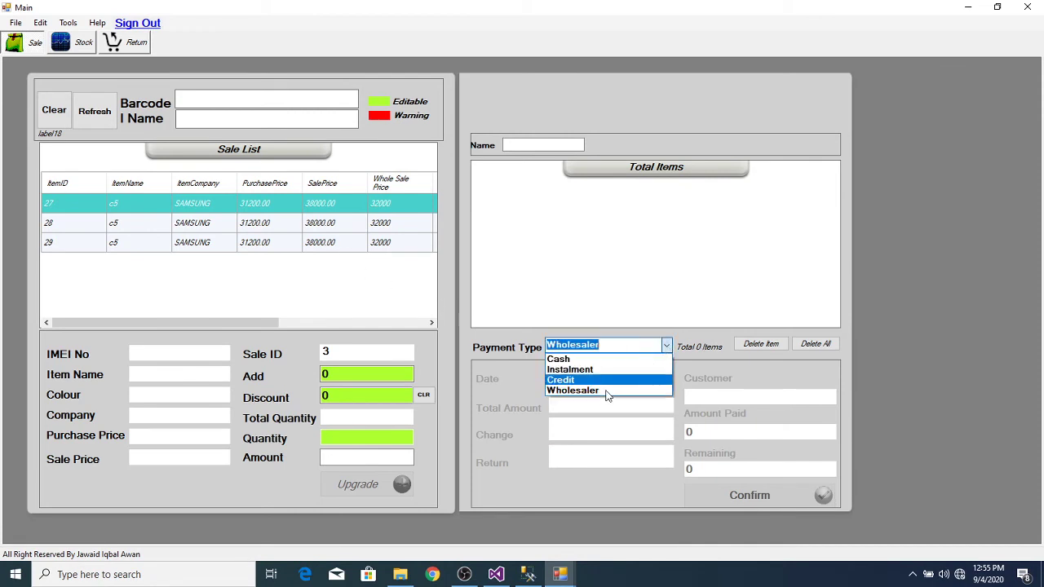
click(613, 391)
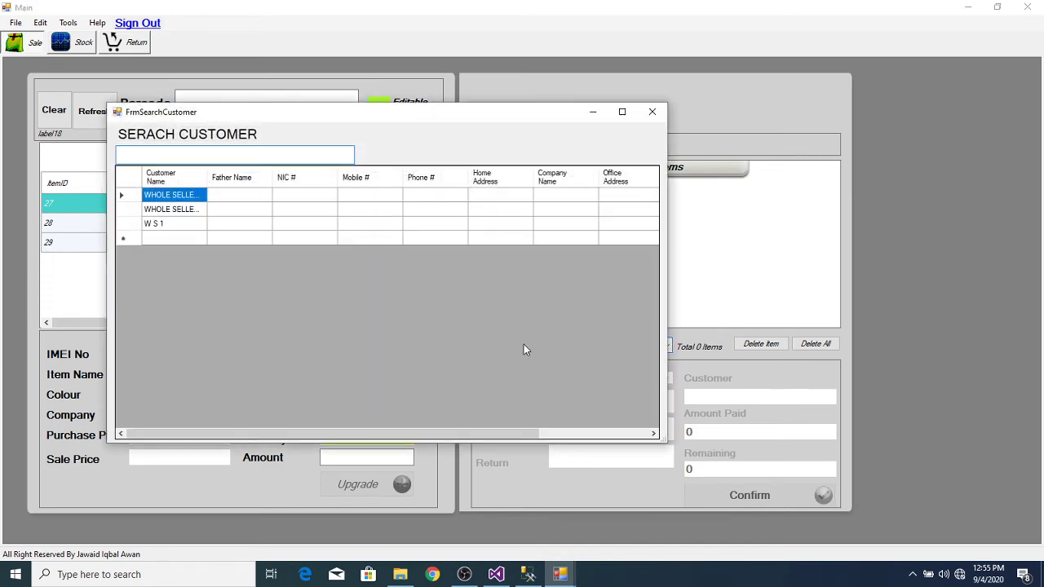
double_click(126, 226)
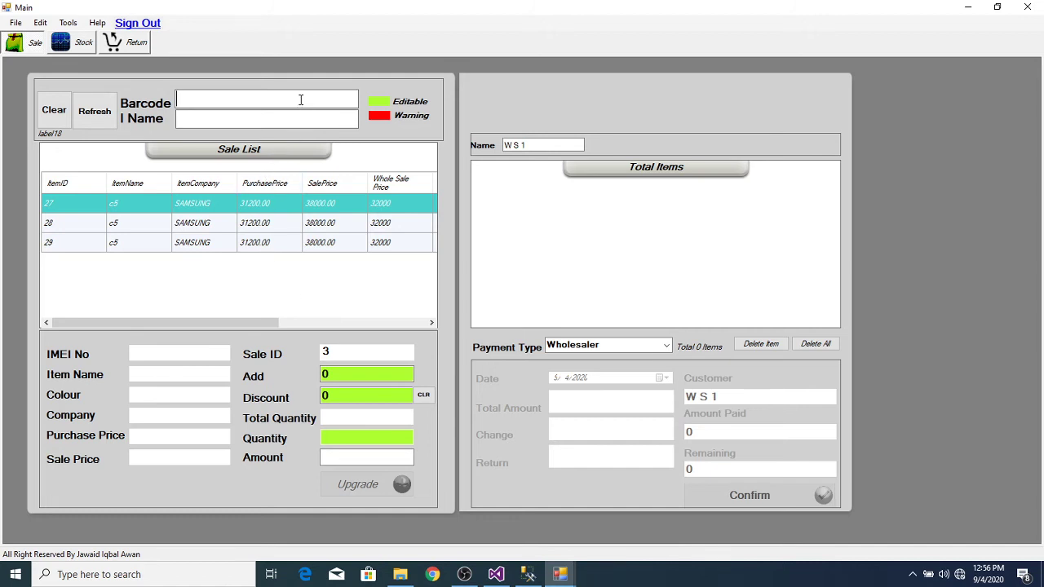
key(Return)
key(Return)
key(Return)
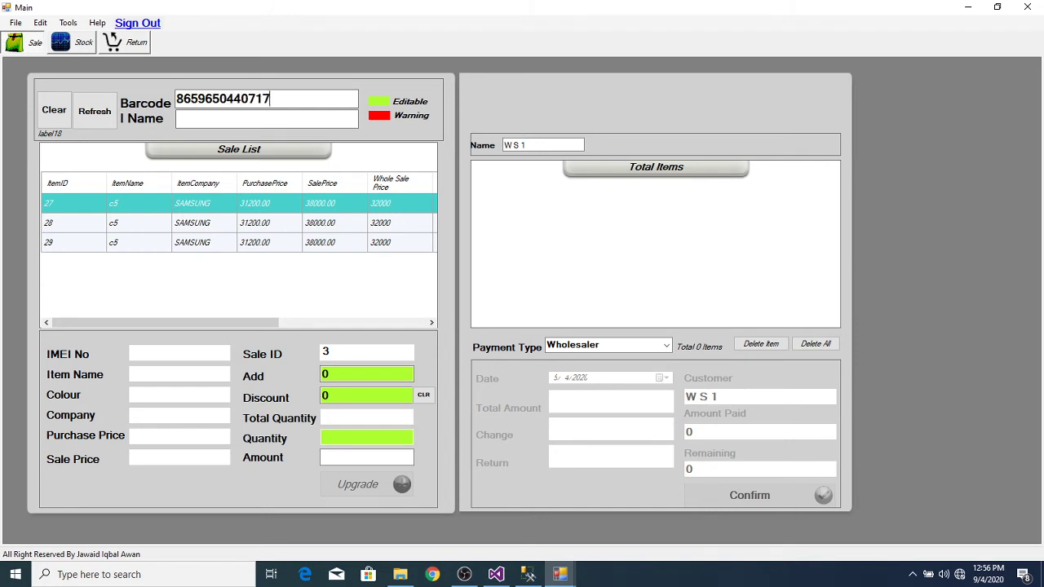
key(Return)
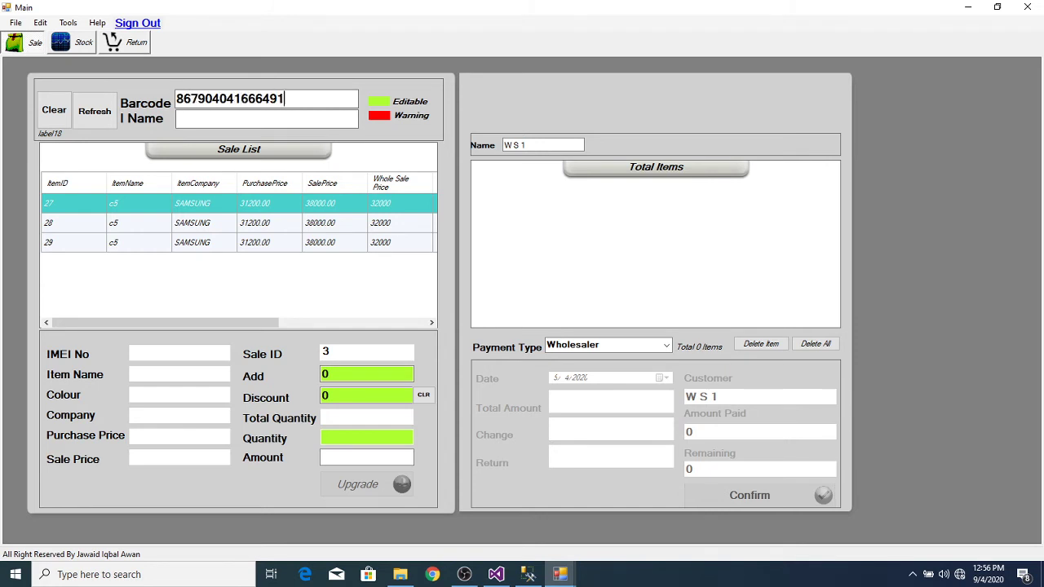
key(Return)
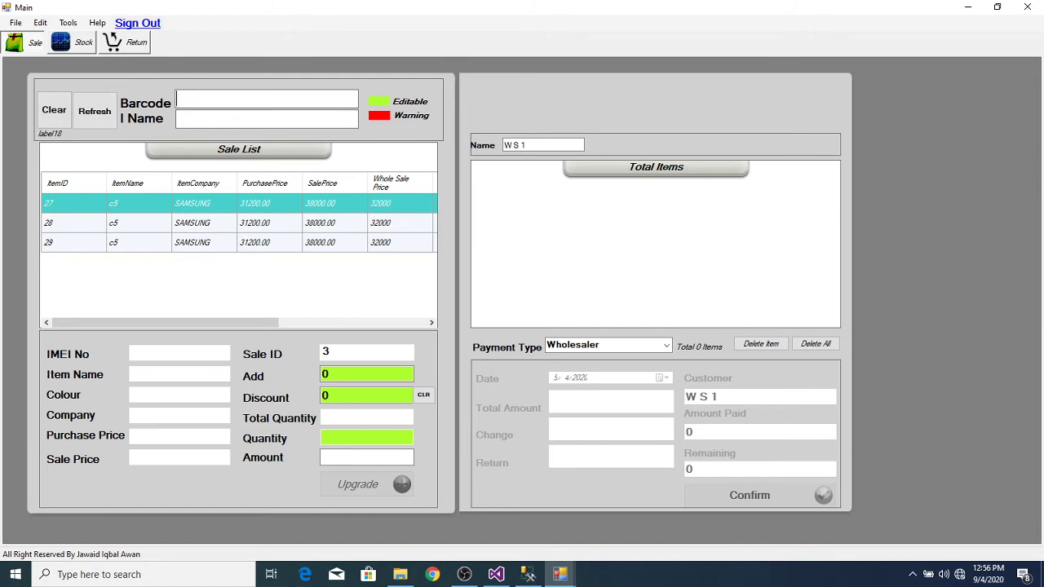
key(Return)
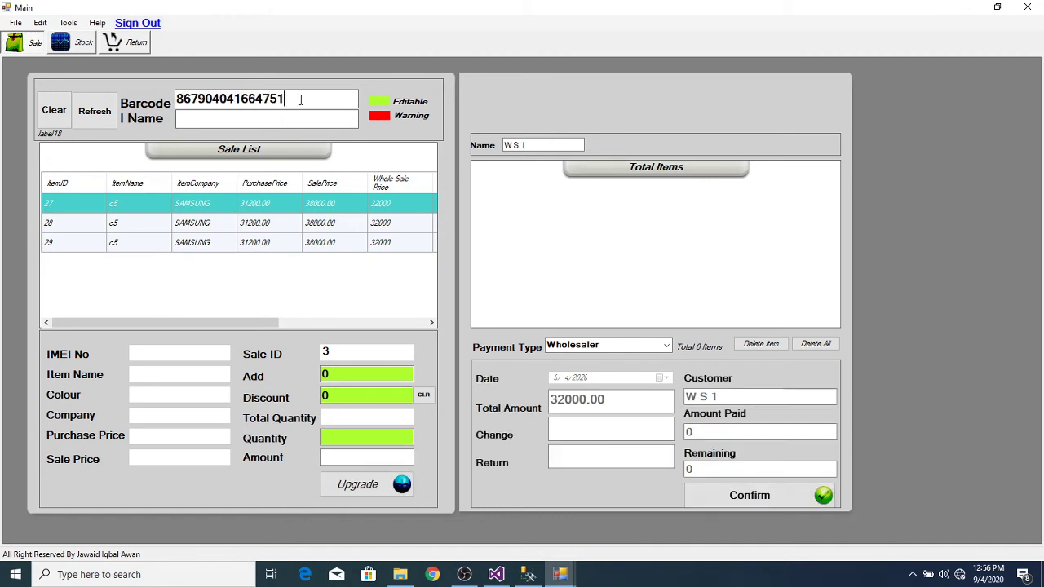
key(Return)
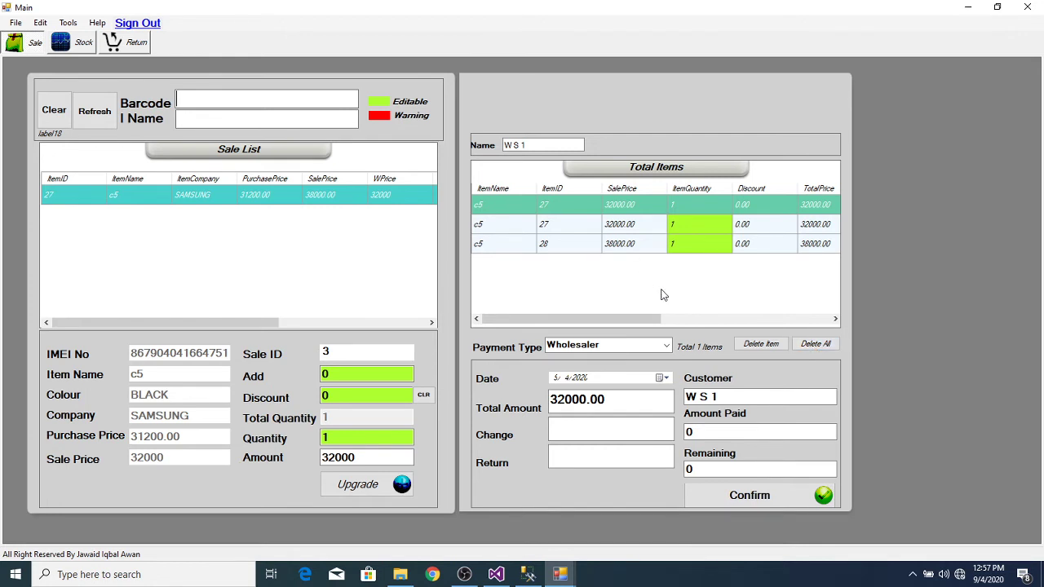
click(763, 343)
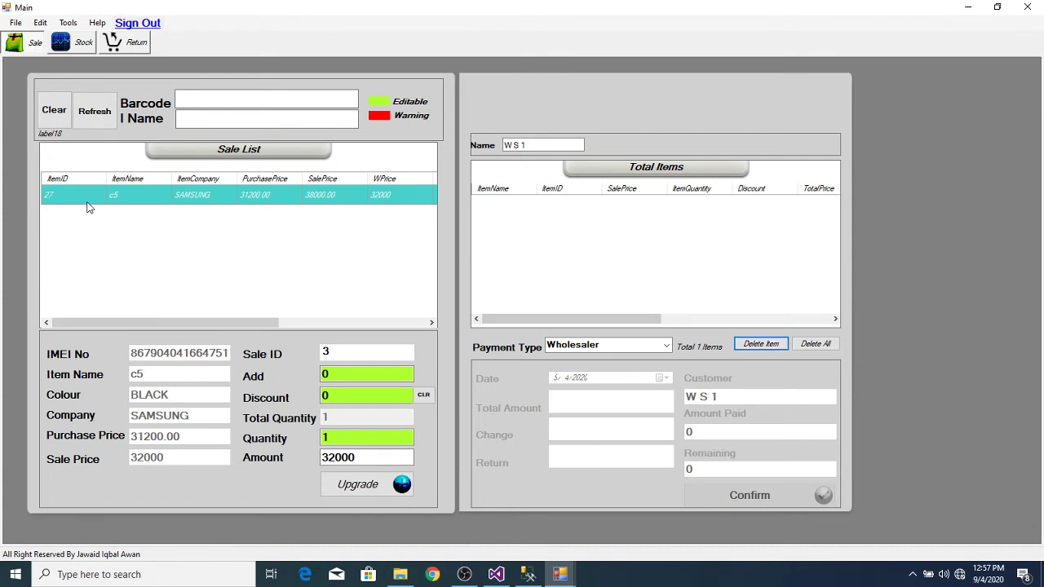
click(53, 110)
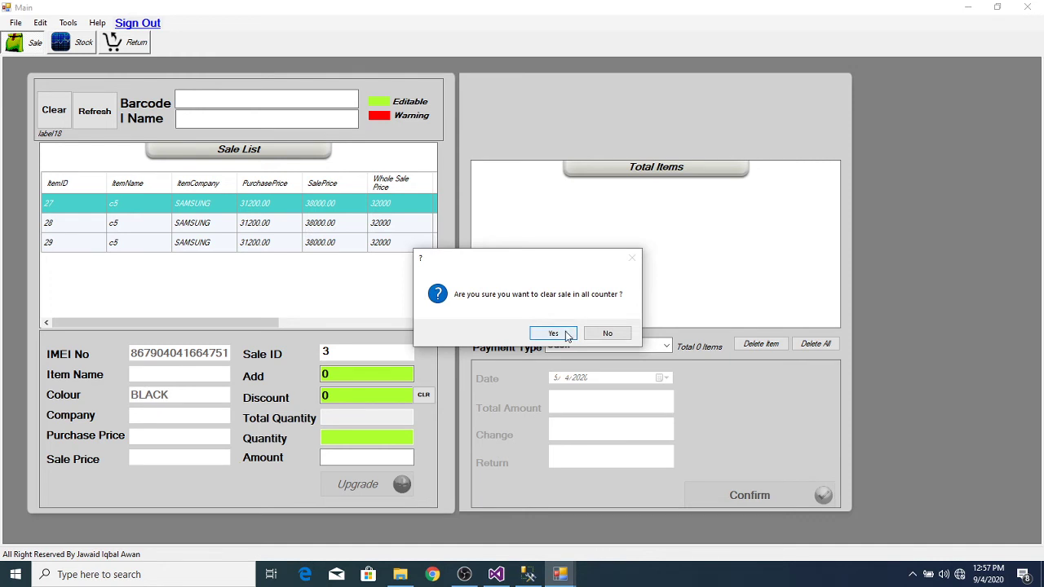
Step: Confirm the clear, refresh to new sale 37, and make it a Wholesaler sale for W S 1
click(553, 333)
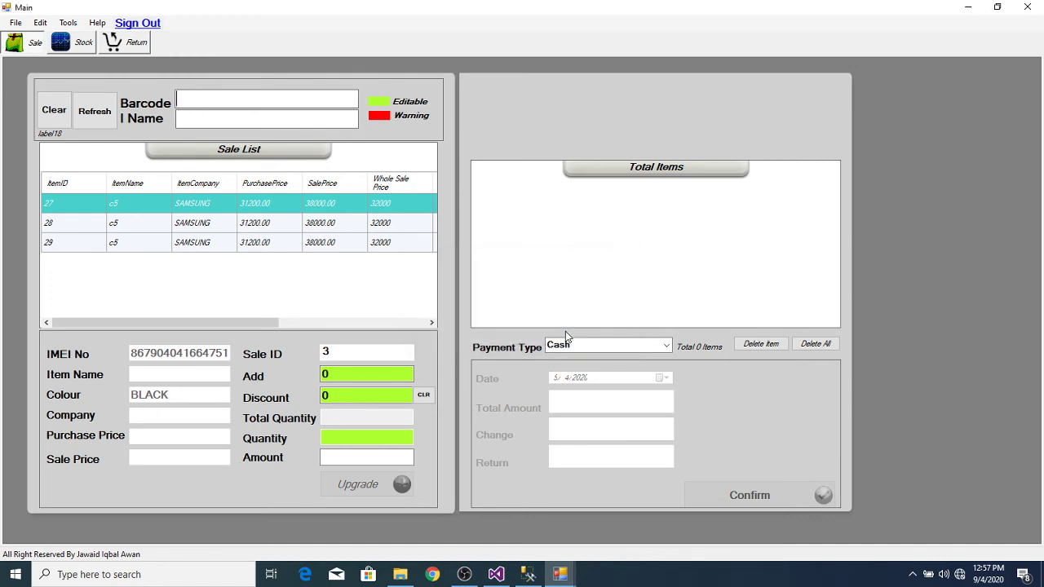
click(113, 122)
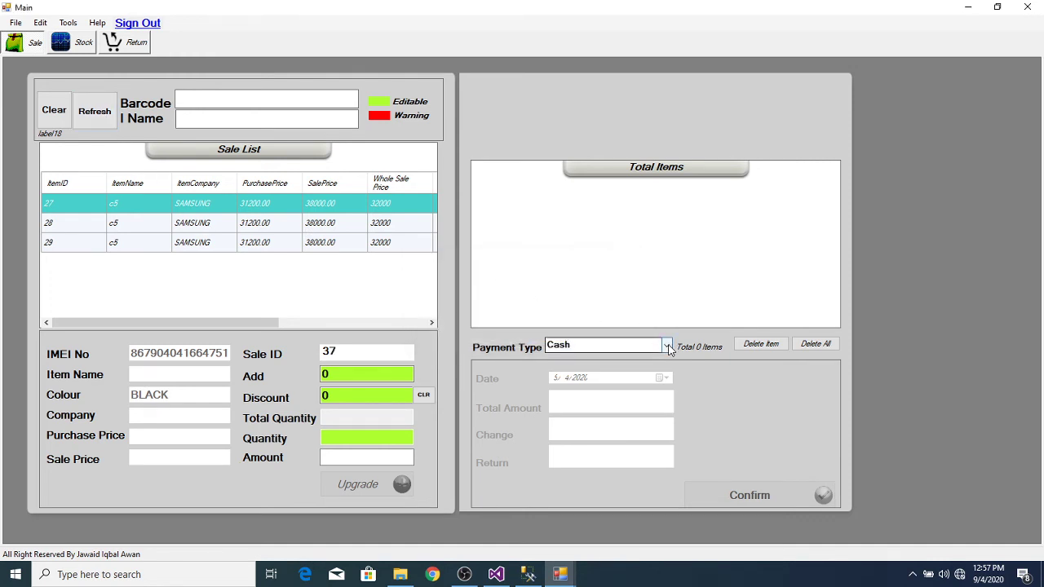
click(666, 346)
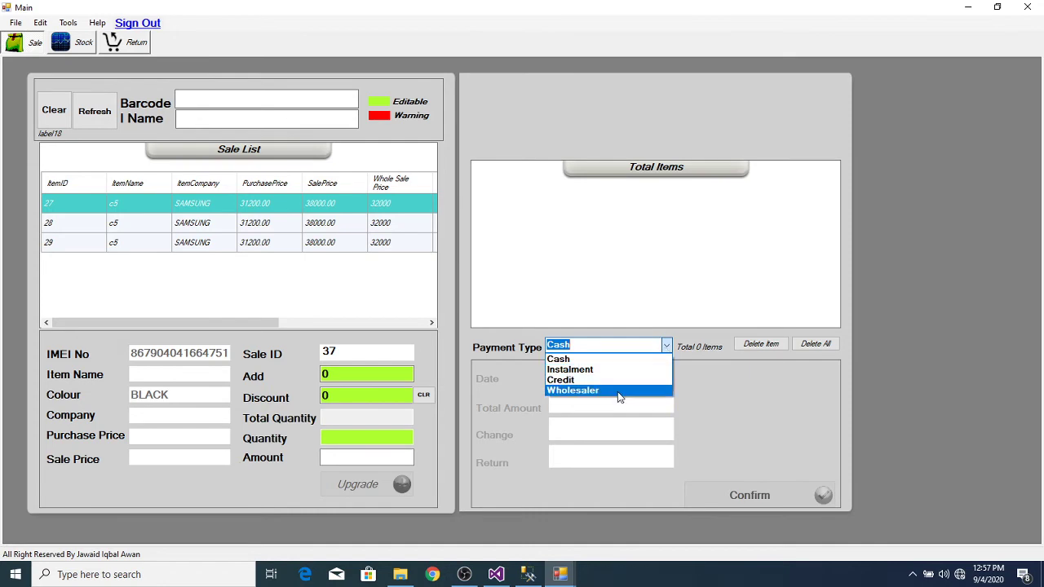
click(619, 391)
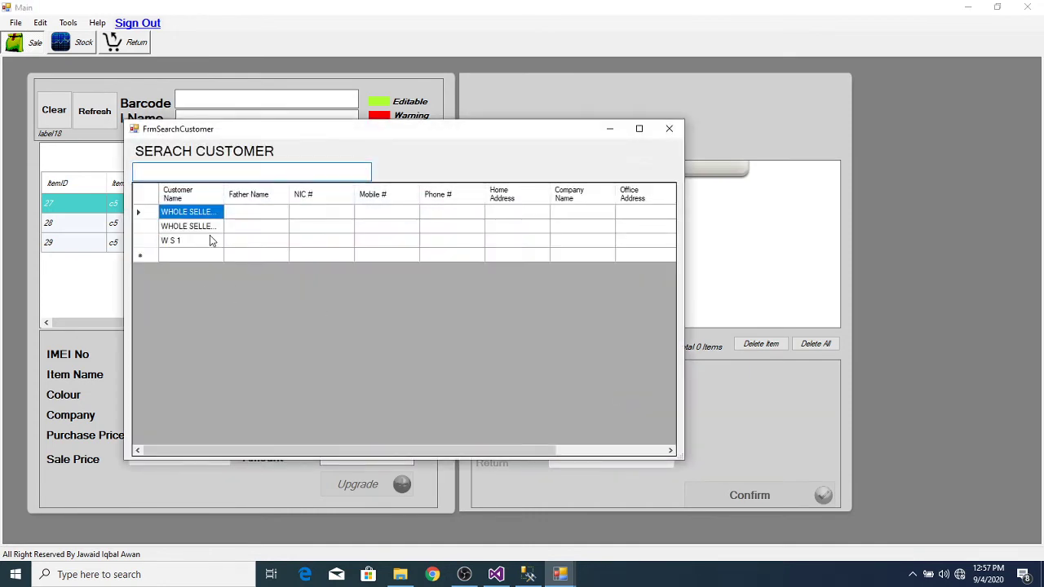
double_click(210, 240)
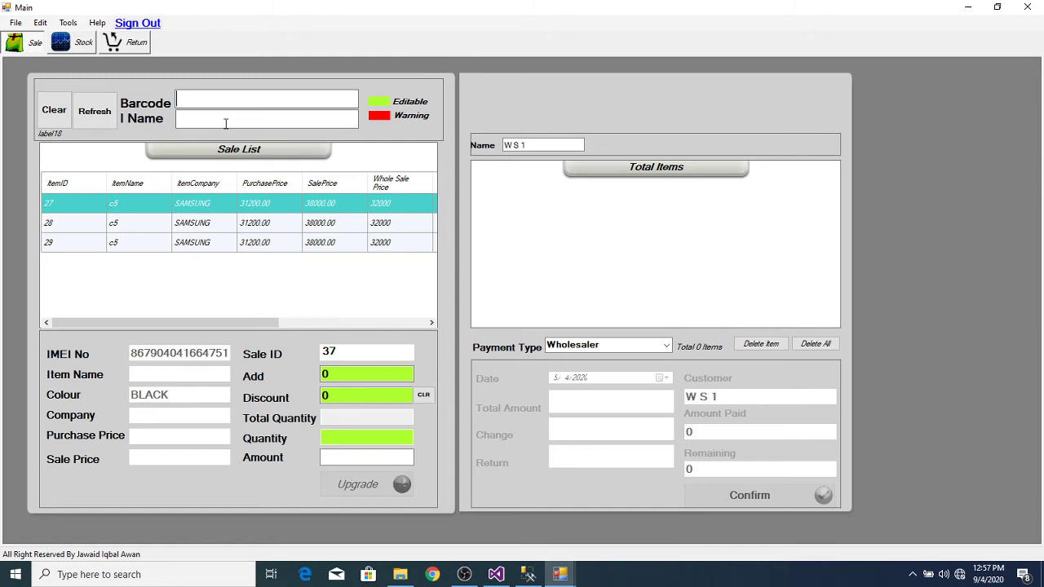
text(867904041654299)
key(Return)
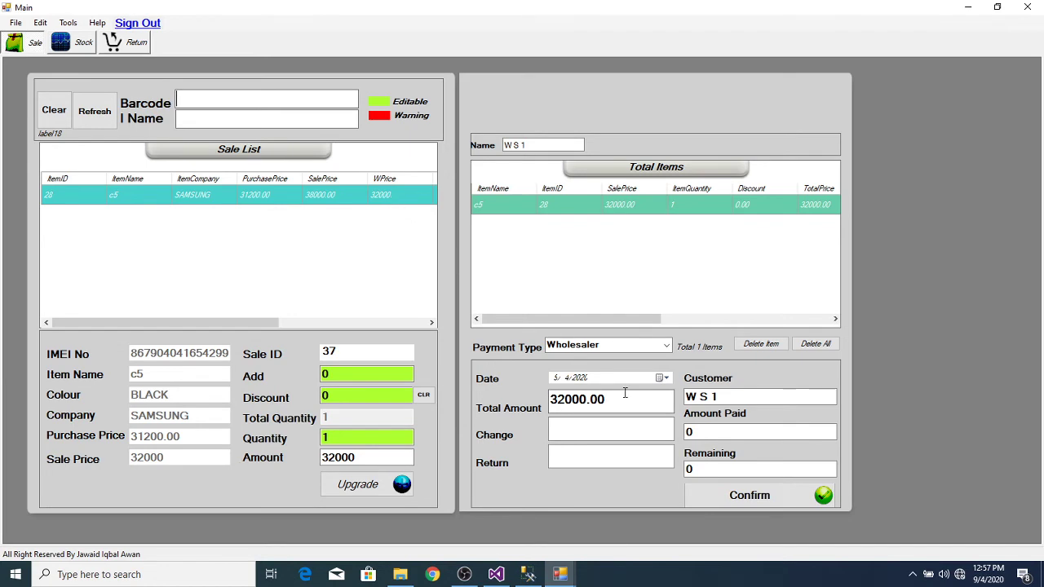
click(528, 577)
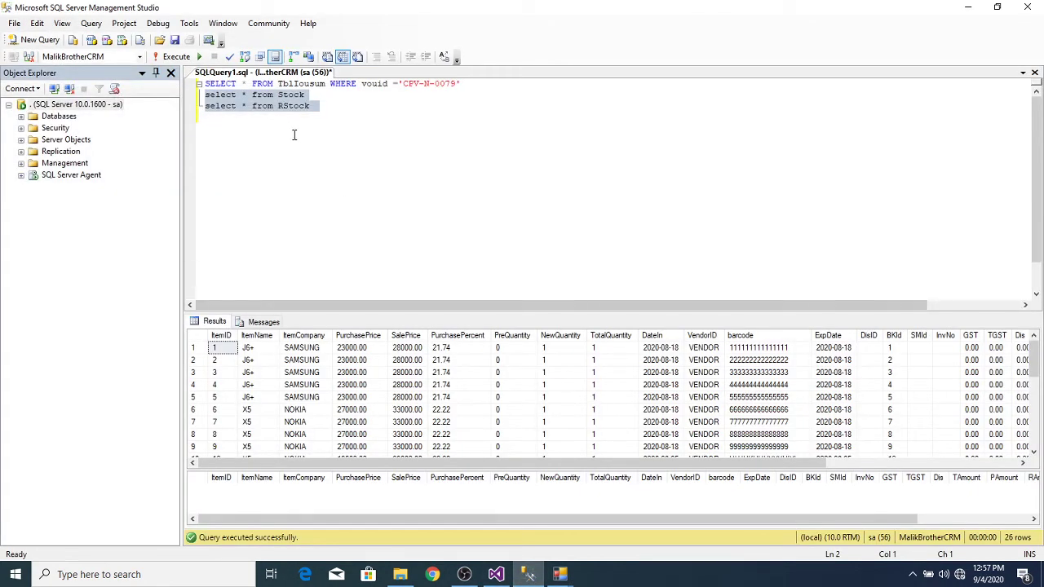
Step: Run 'select * from TempSale' to see session 37's c5 row, then minimize SSMS
click(293, 134)
key(Return)
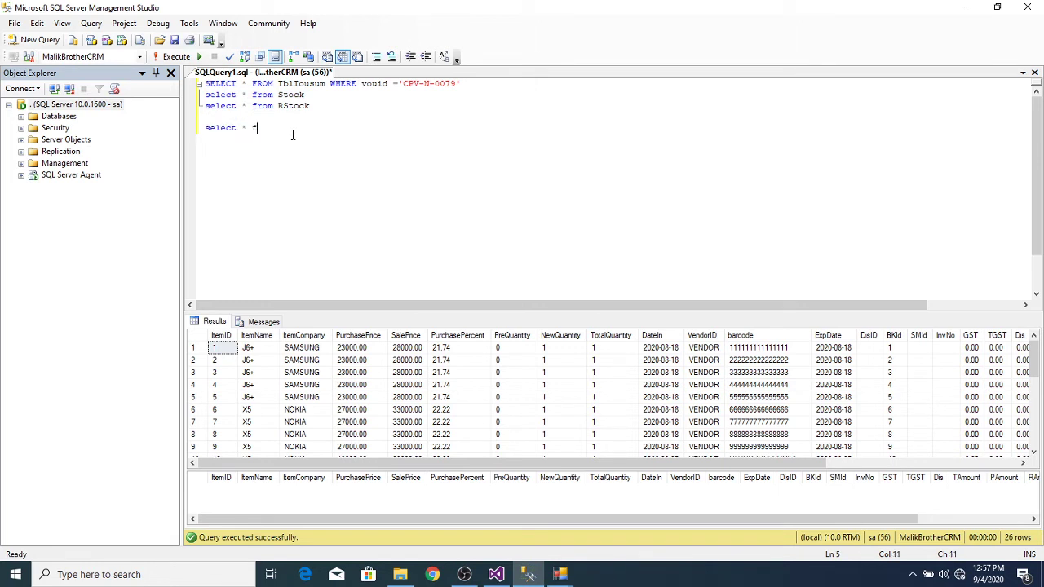
text(select * from temps)
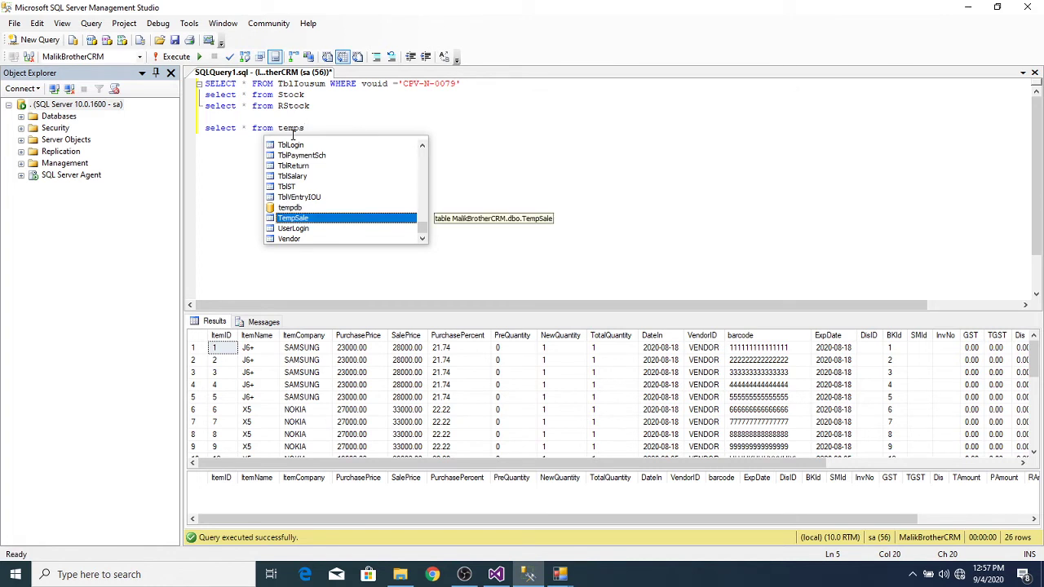
key(Return)
key(Return)
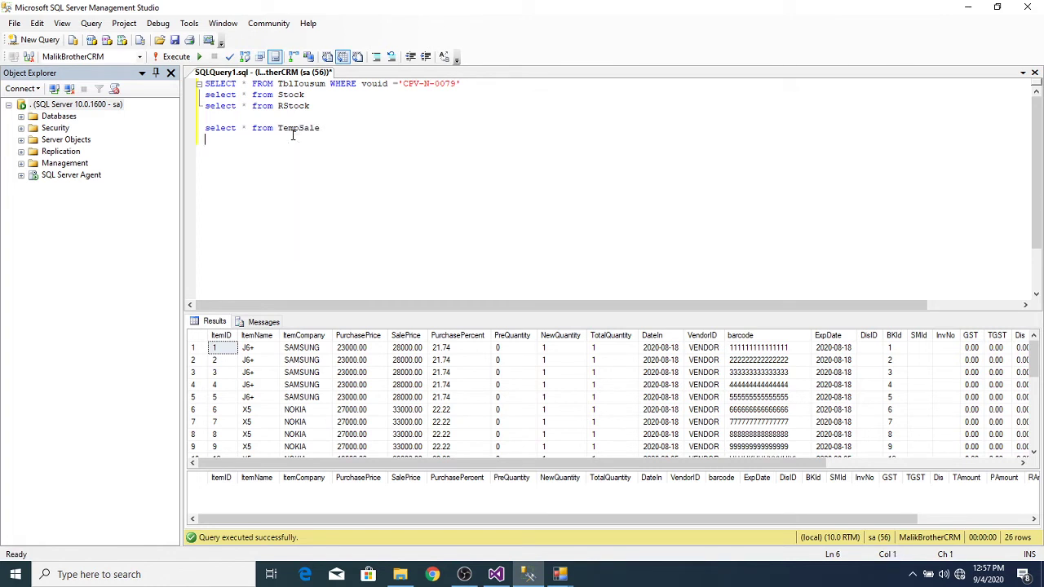
key(shift+End)
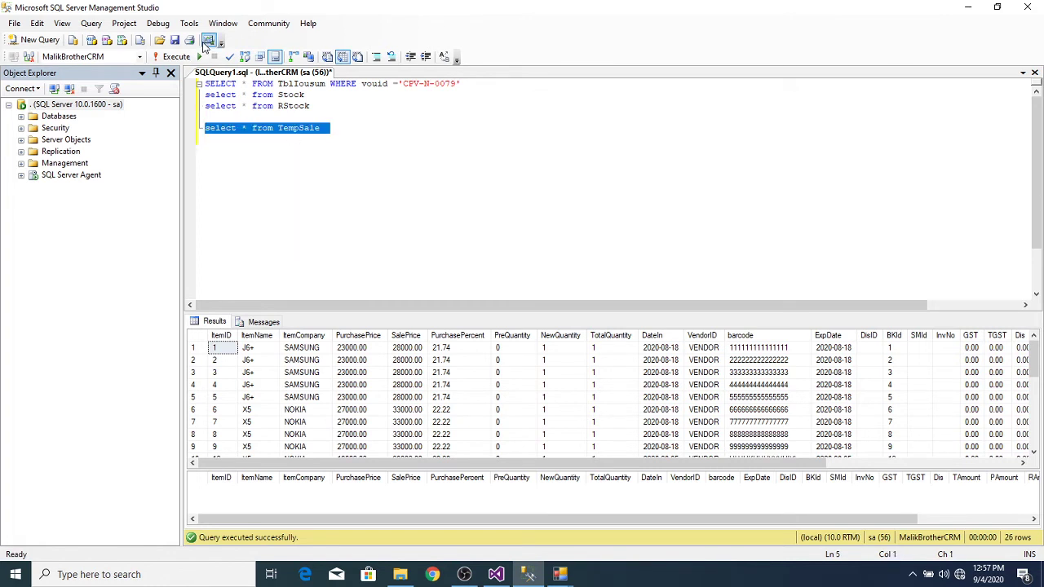
click(174, 57)
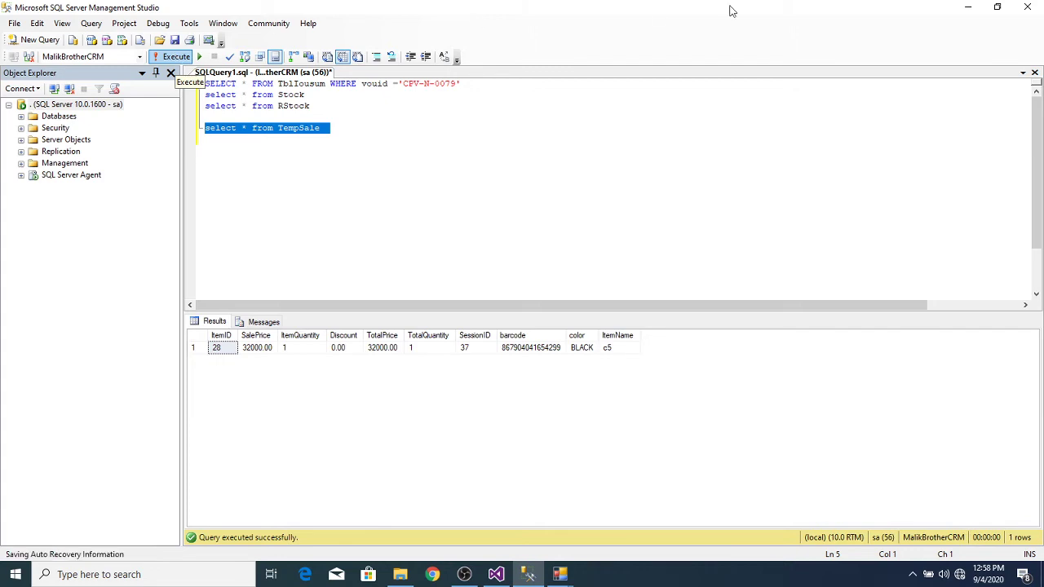
click(969, 8)
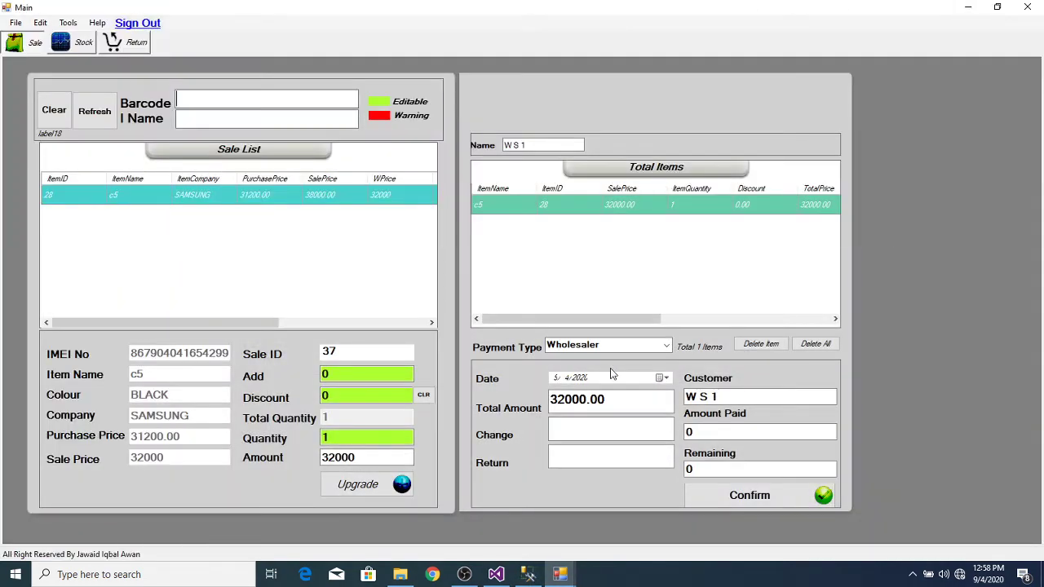
Step: Enter 2000 as the amount paid and confirm sale 37, leaving 30000 remaining
click(711, 433)
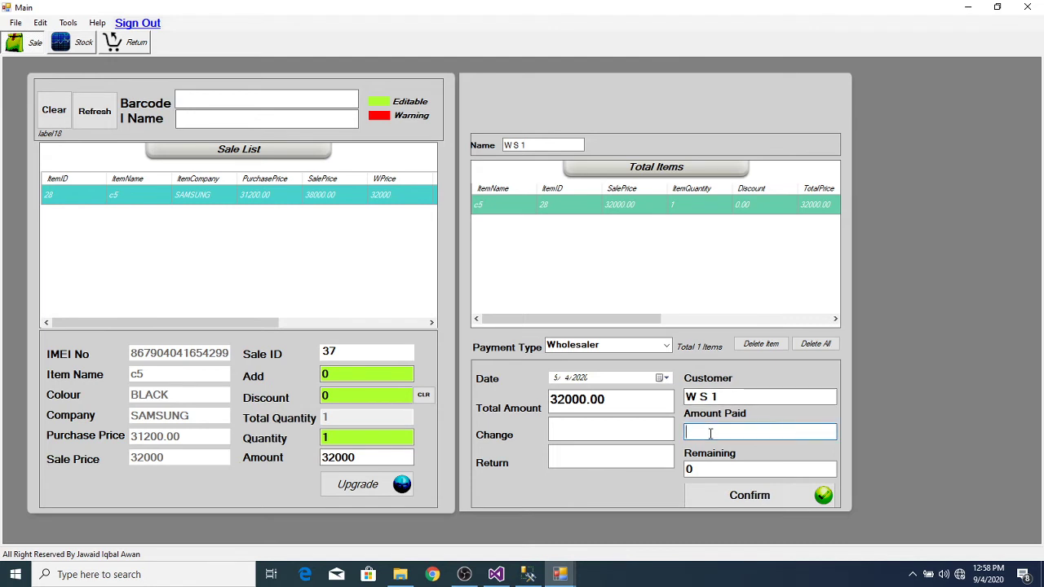
text(0)
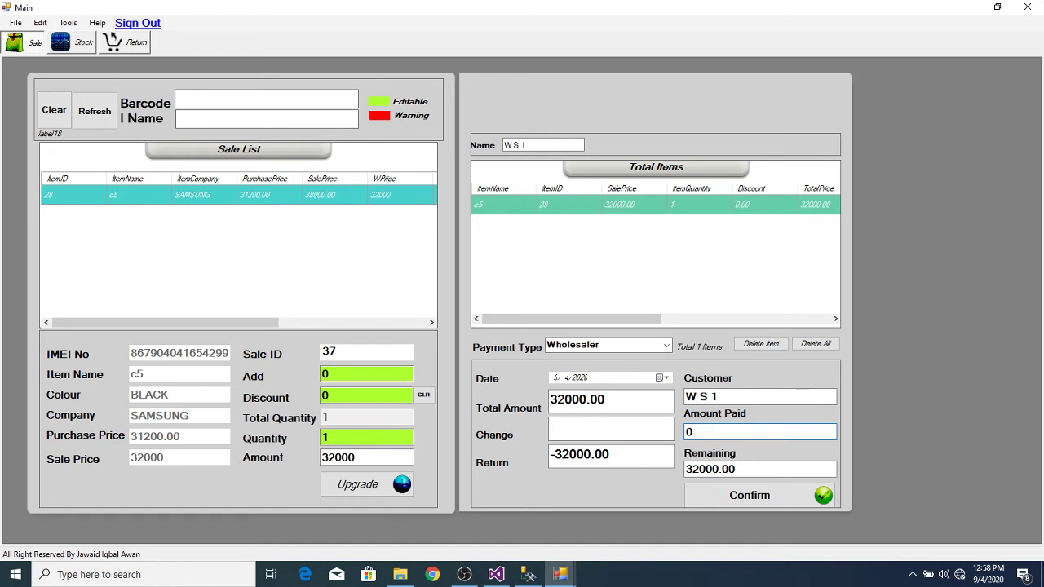
text(2000)
click(773, 498)
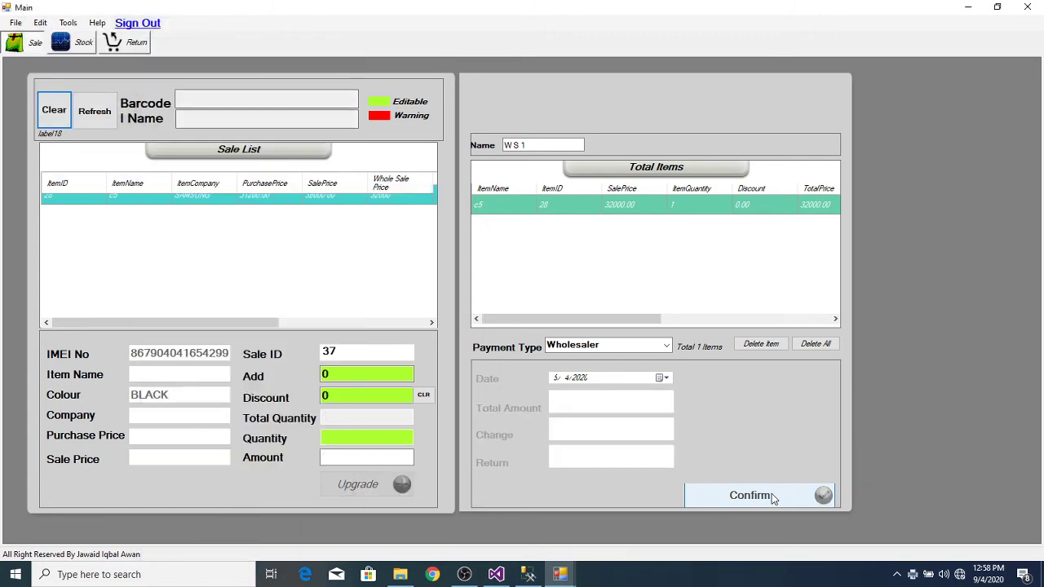
Step: Review and close the 32000 invoice, then bring up the Admin window
mouse_move(568, 578)
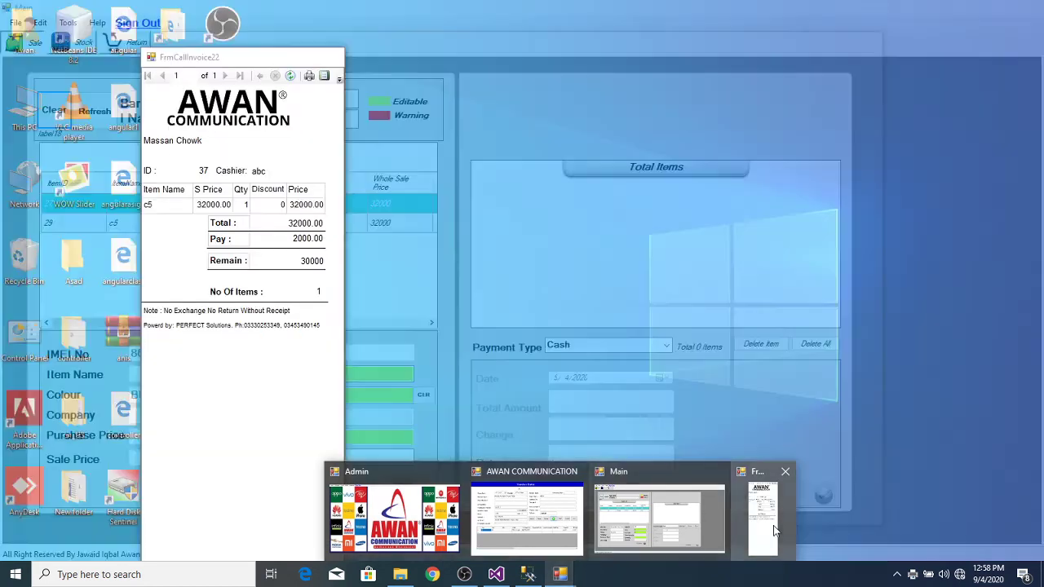
click(774, 527)
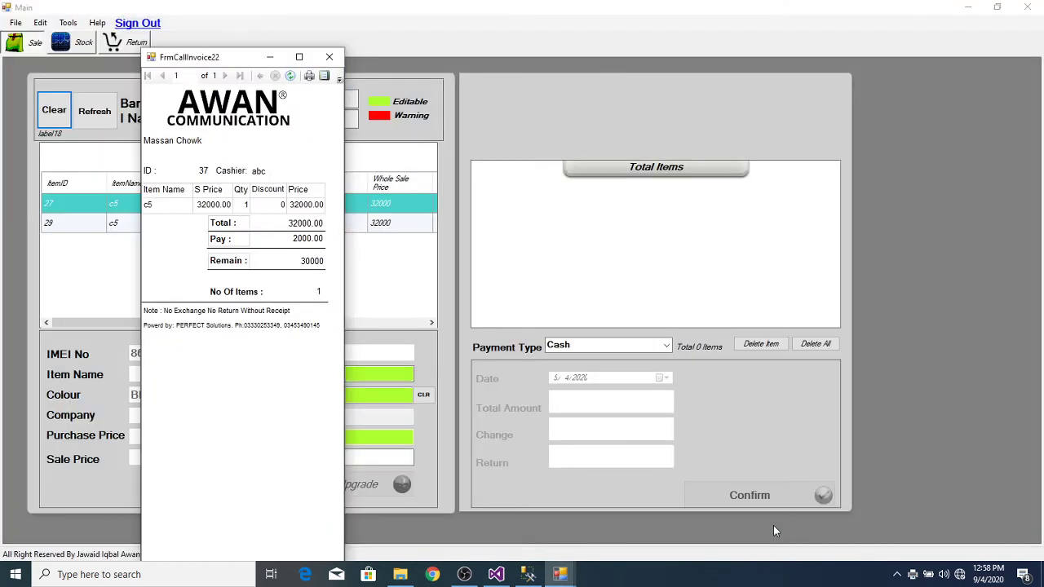
click(329, 57)
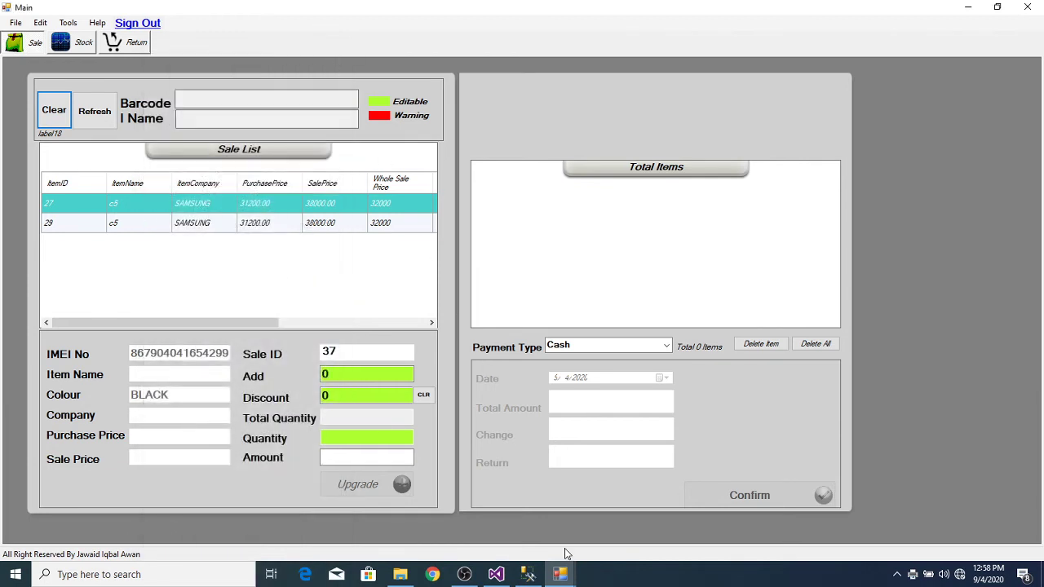
mouse_move(561, 574)
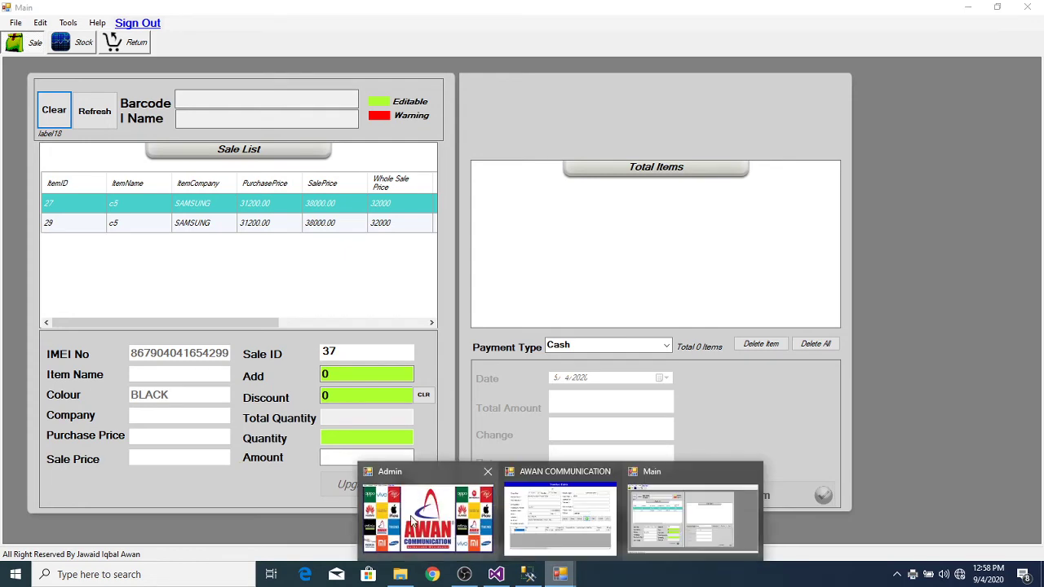
click(412, 522)
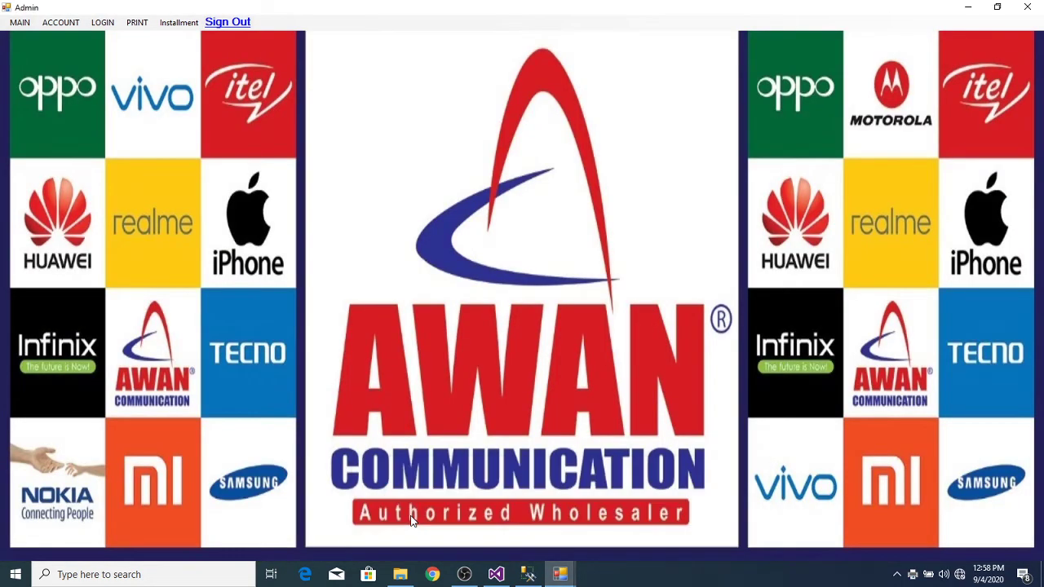
Step: Generate the W S 1 general ledger, view its statement of account, then close it
click(73, 25)
click(93, 71)
click(287, 140)
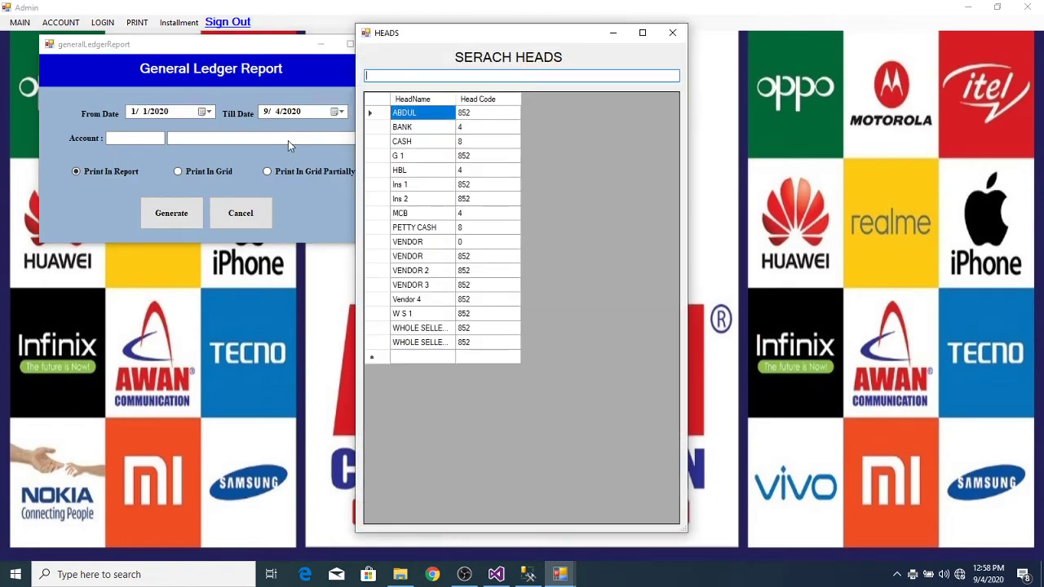
text(w)
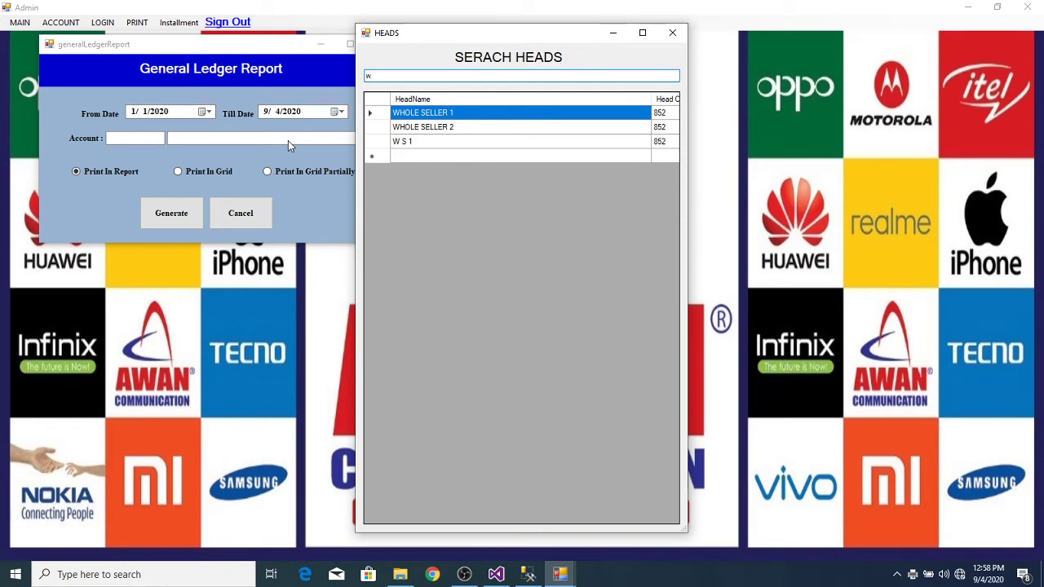
double_click(430, 143)
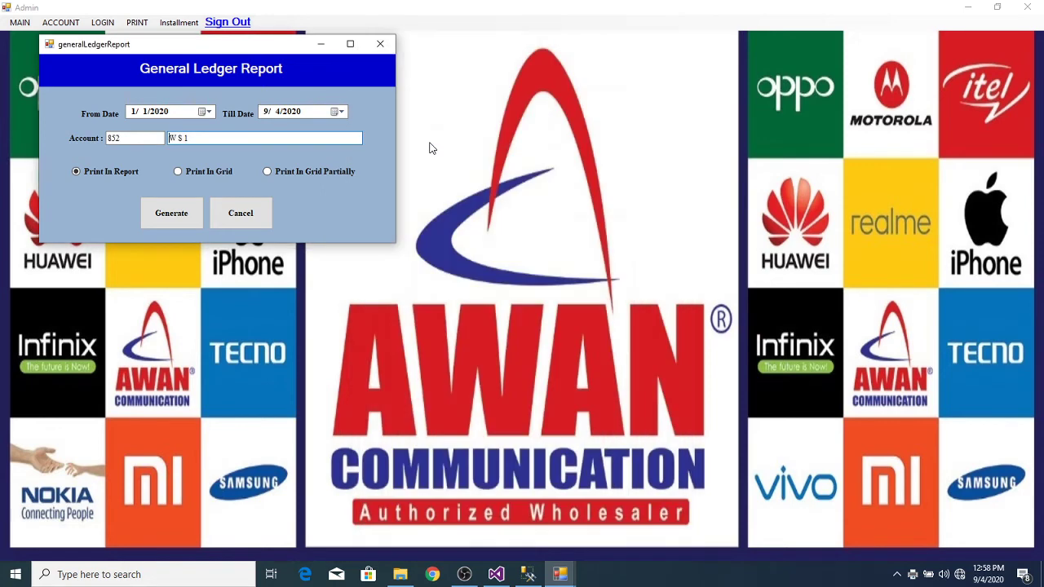
click(167, 220)
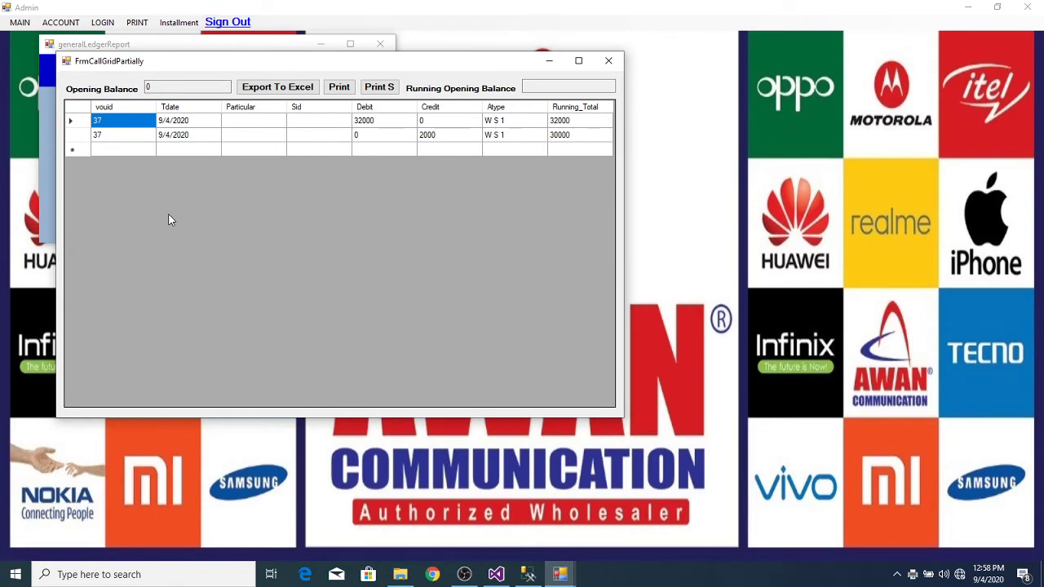
click(339, 86)
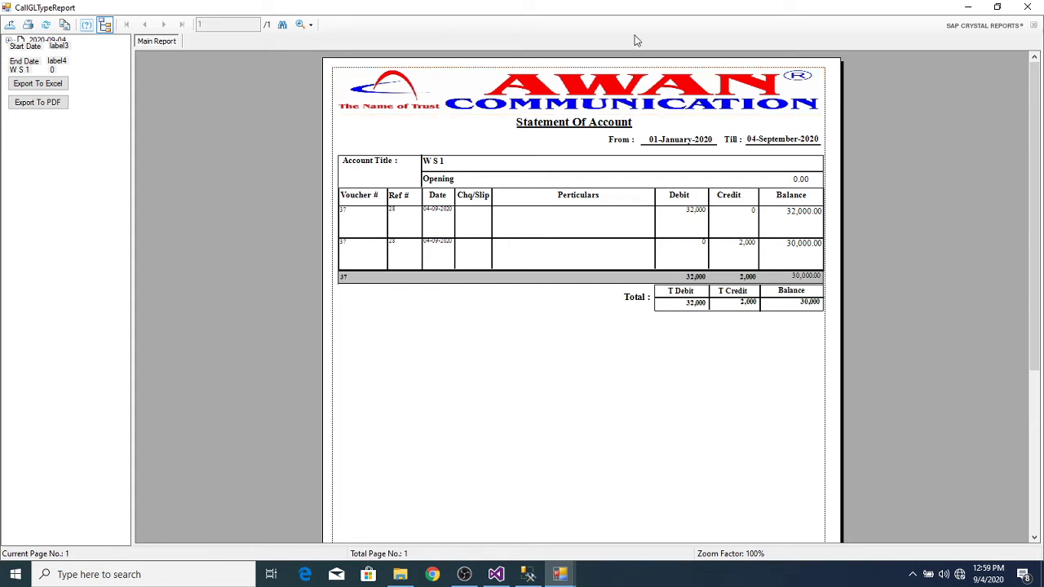
click(1027, 6)
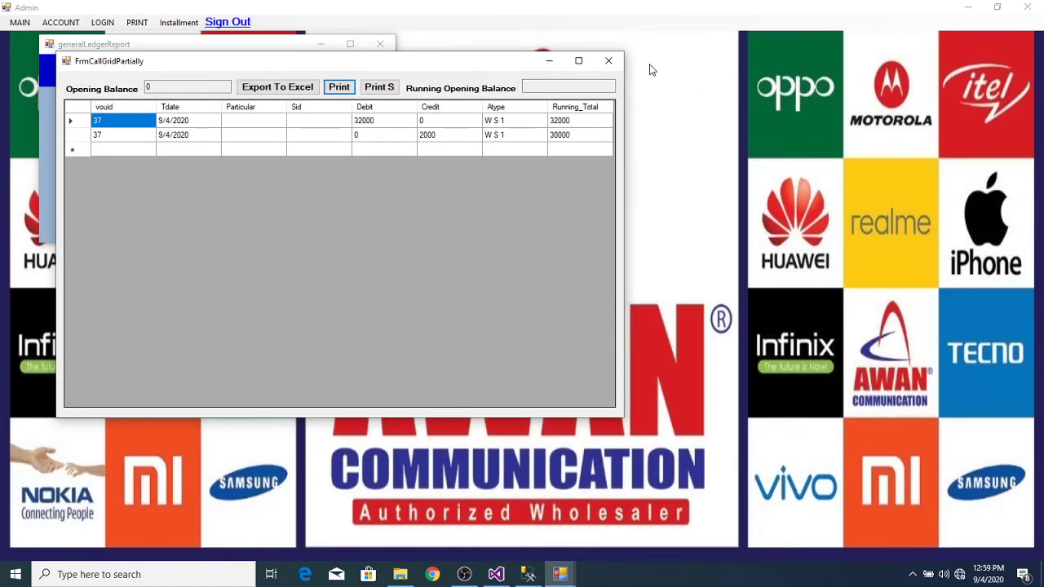
click(609, 62)
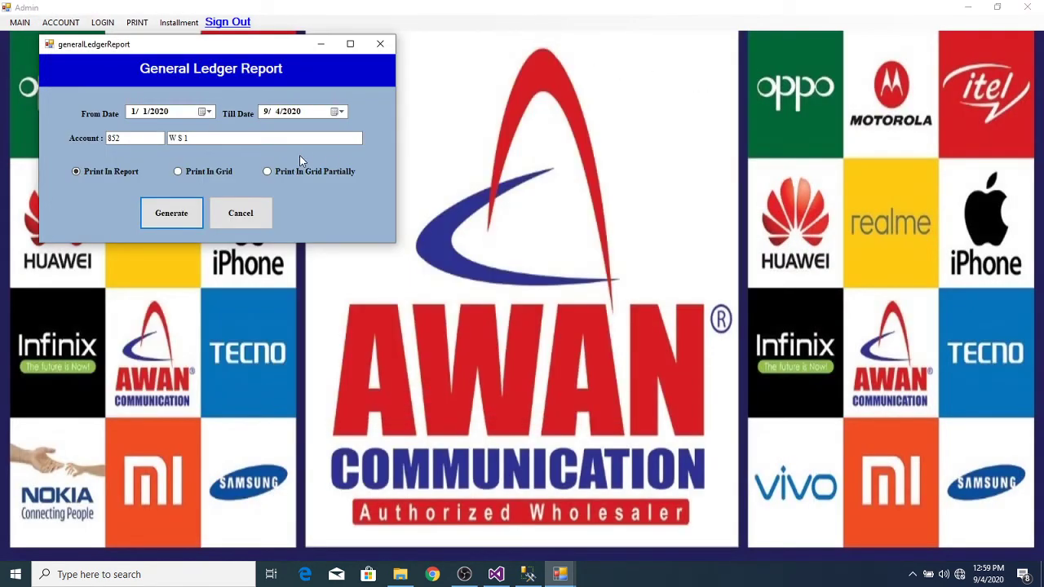
Step: Generate and review the PETTY CASH ledger showing the 2000 debit, then close the report
double_click(323, 142)
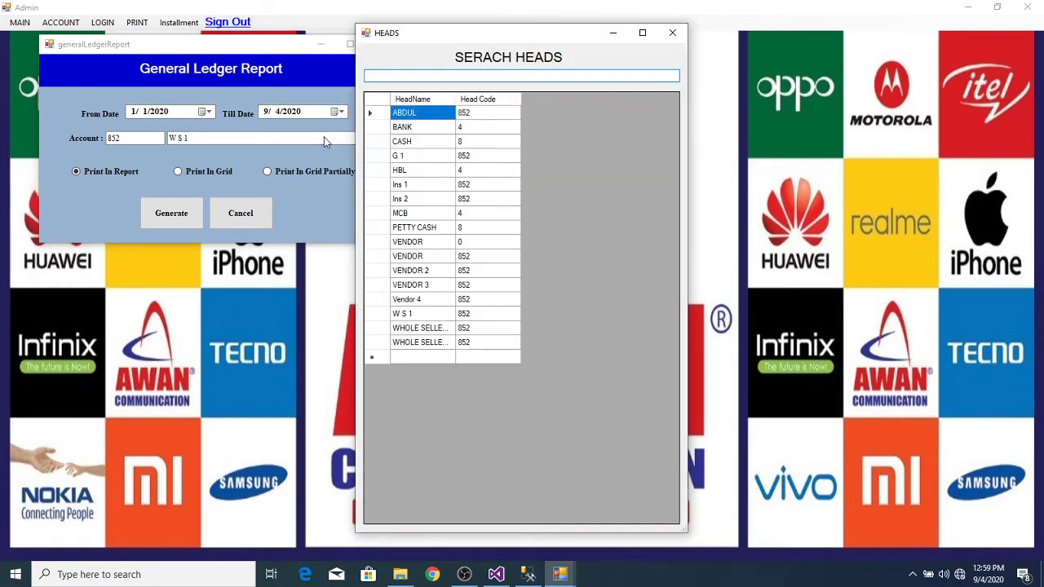
double_click(382, 229)
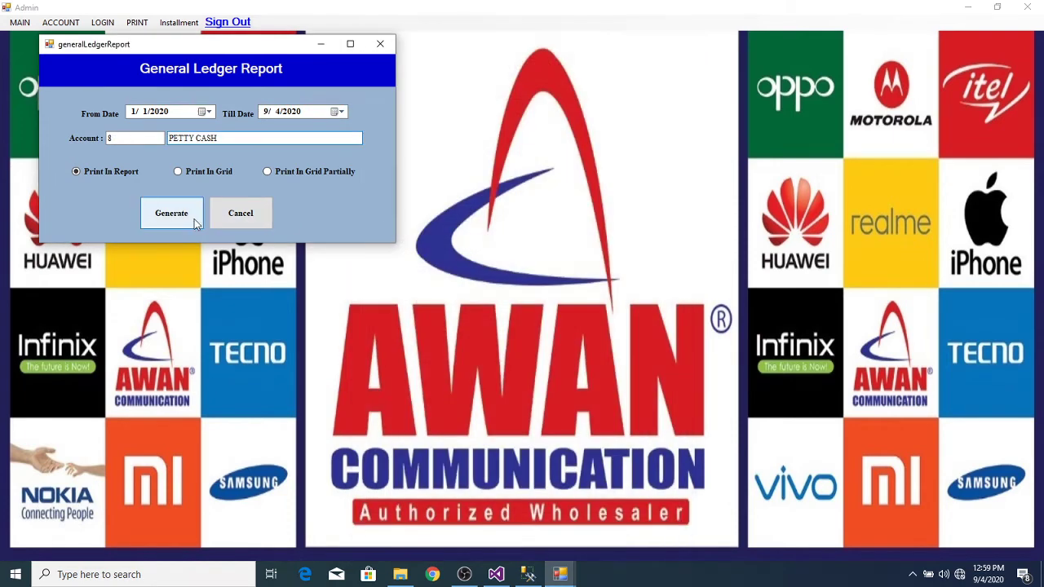
click(191, 225)
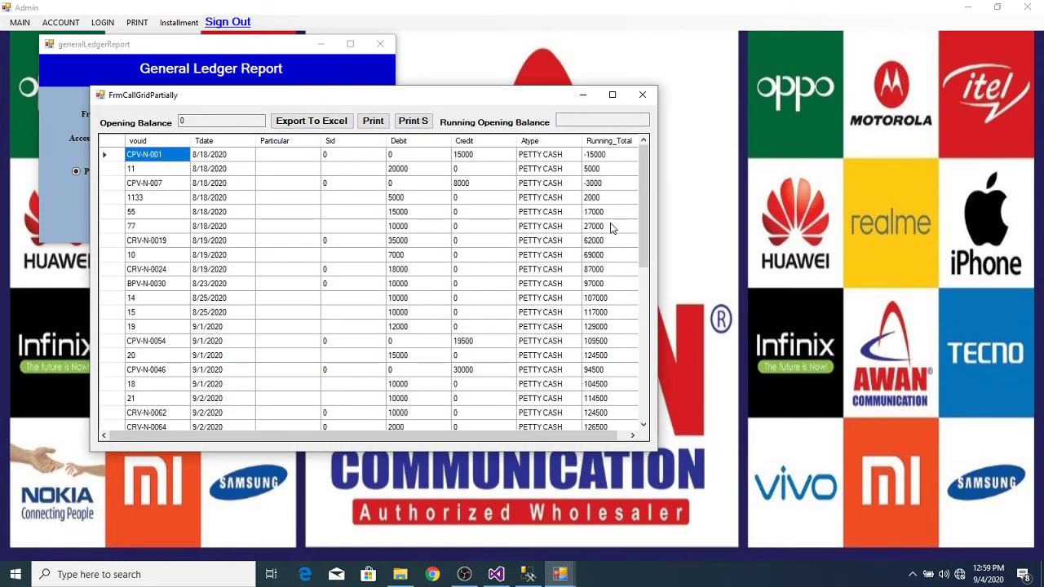
drag(641, 238, 646, 397)
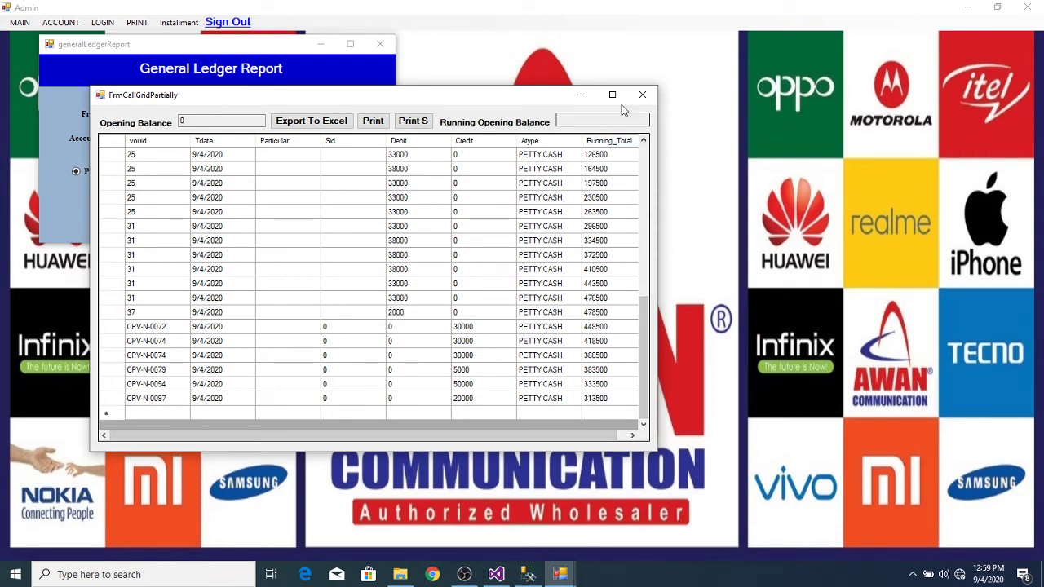
click(647, 98)
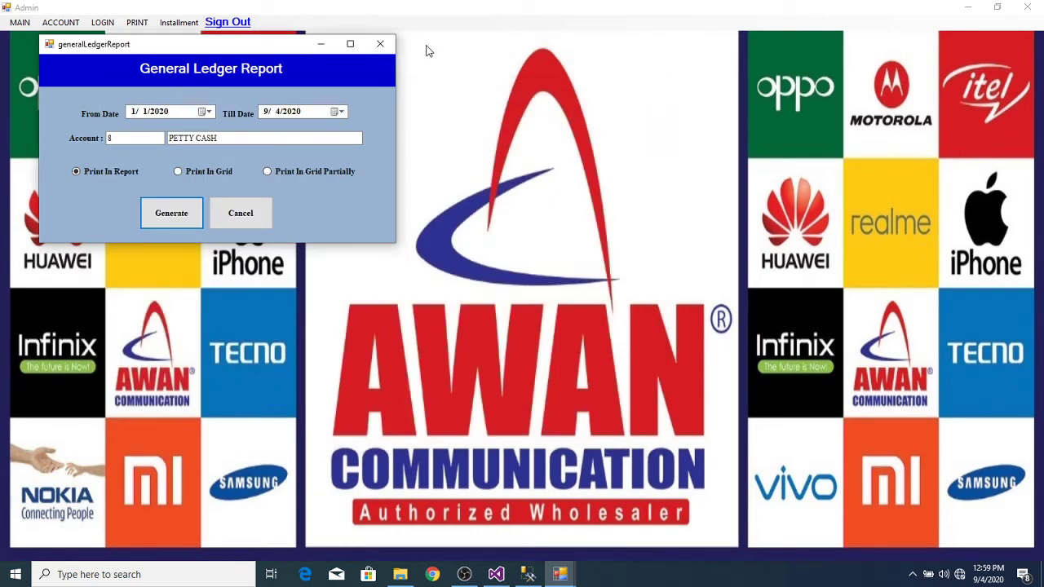
click(380, 44)
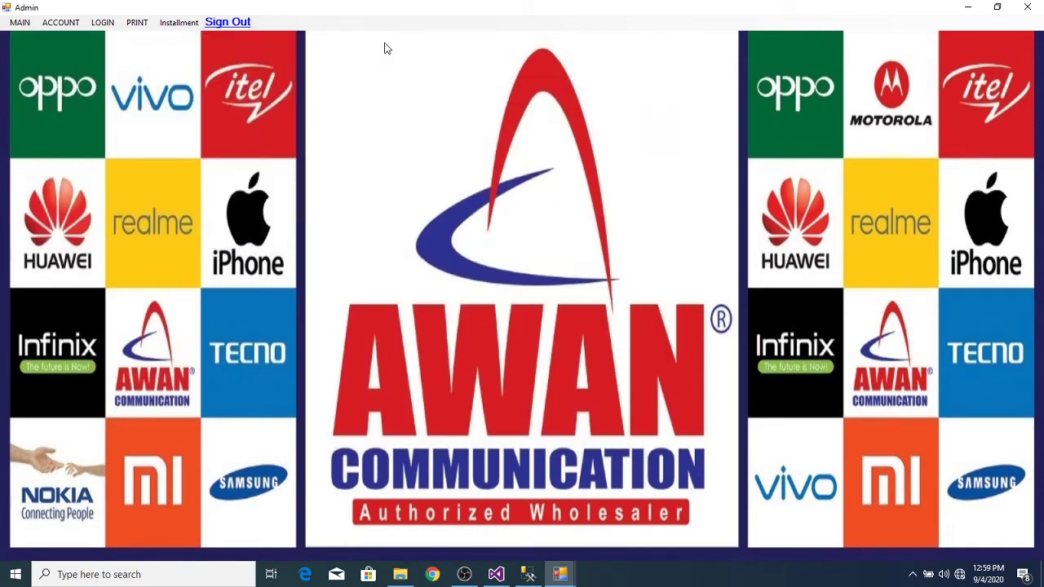
click(169, 24)
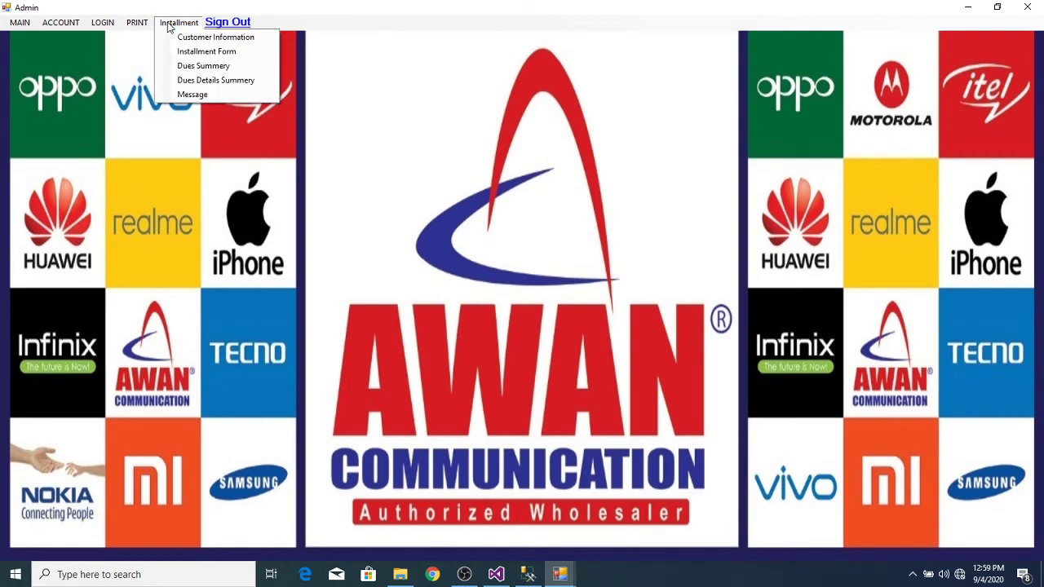
mouse_move(133, 22)
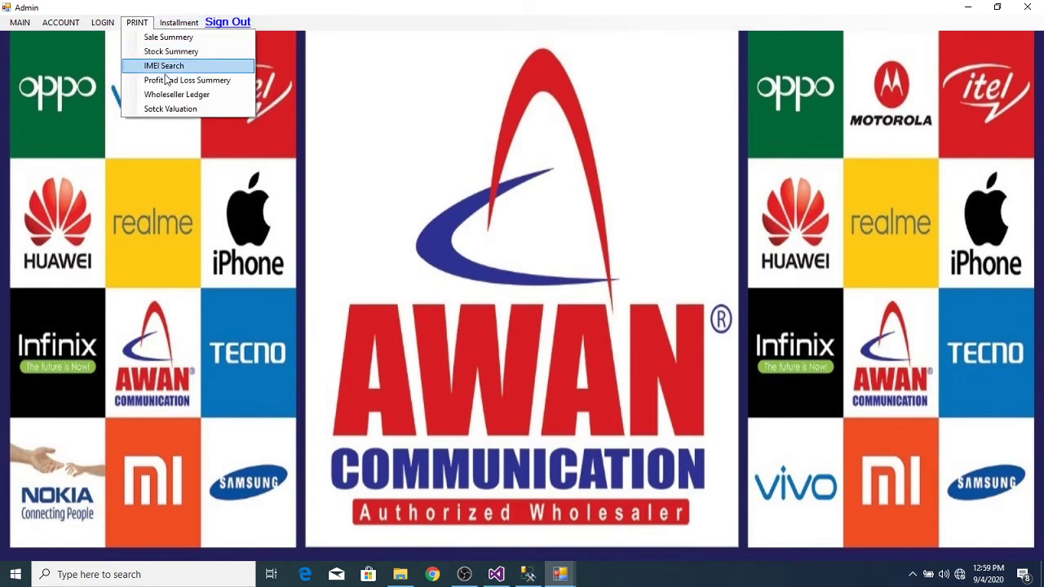
click(186, 99)
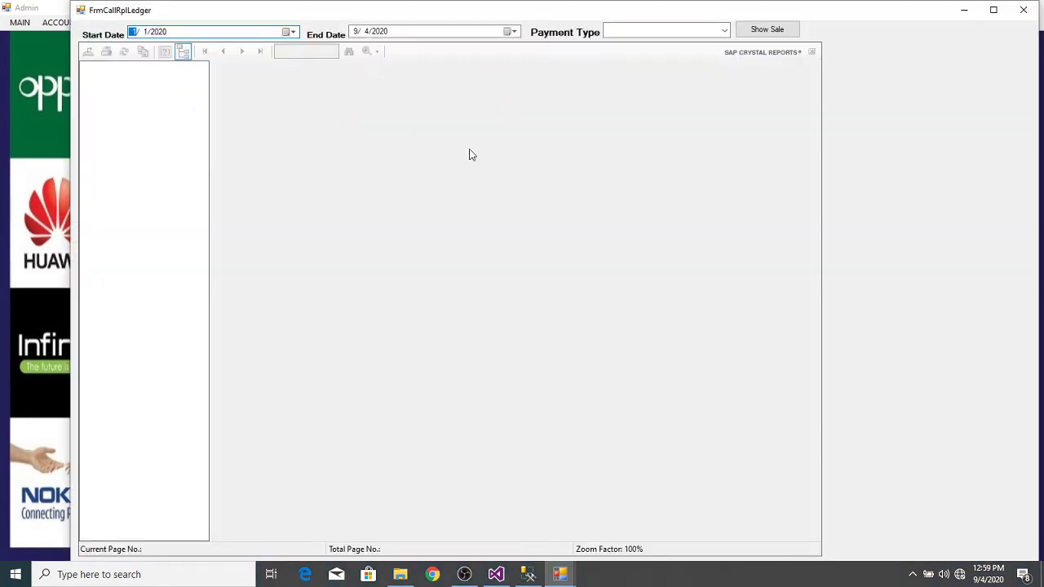
click(724, 30)
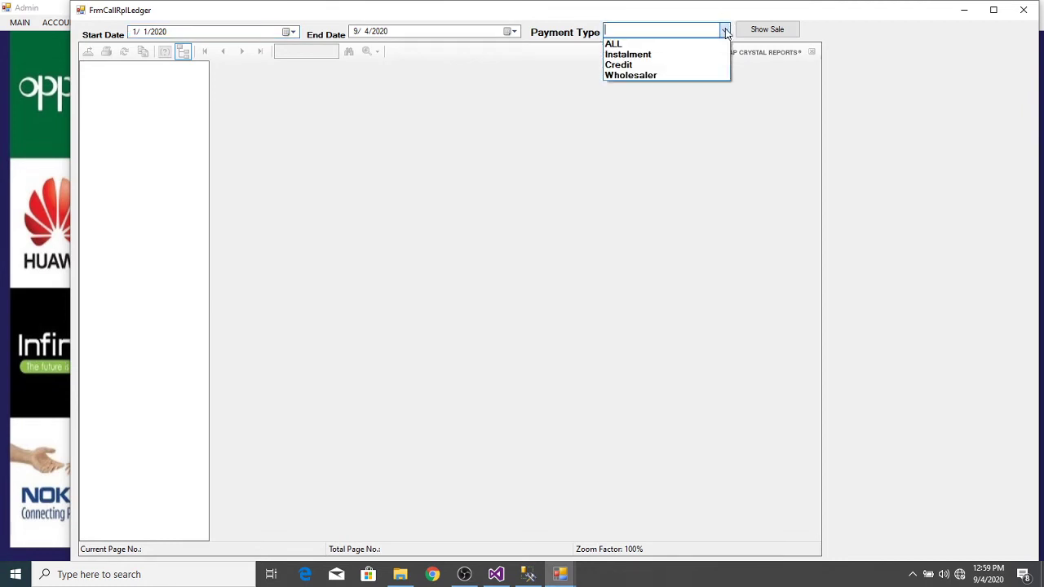
click(667, 75)
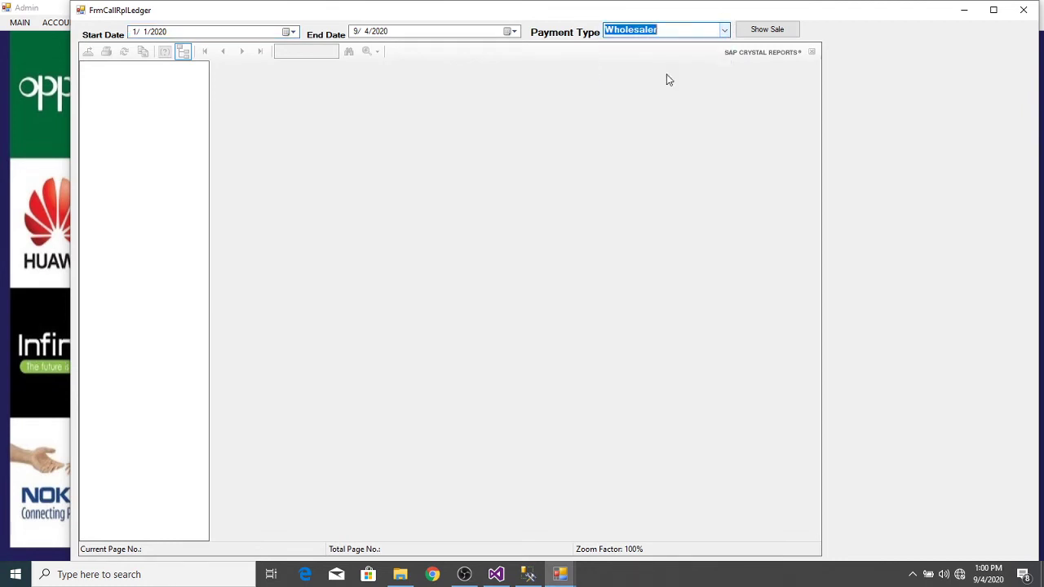
click(763, 30)
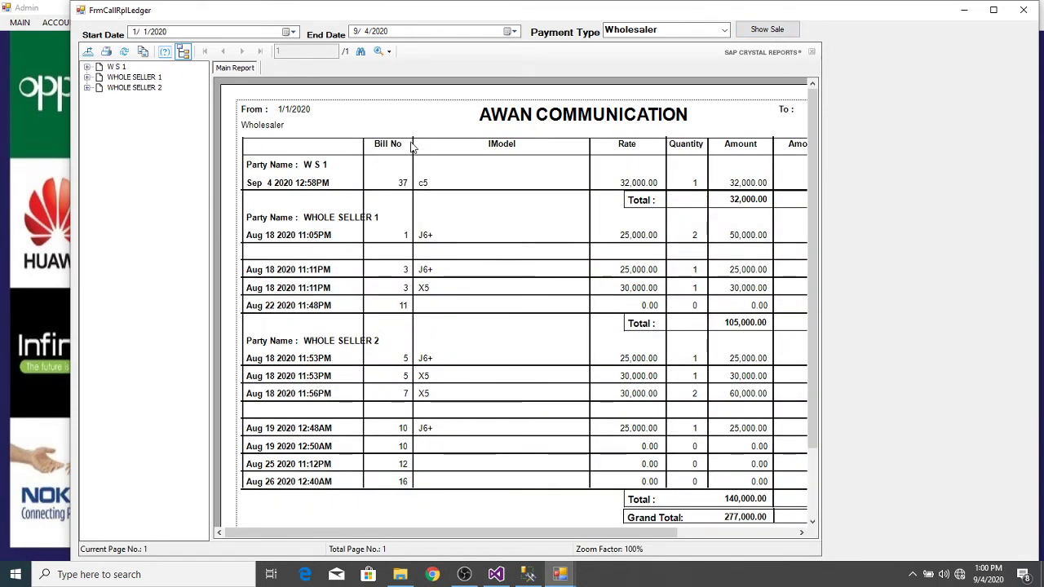
click(451, 185)
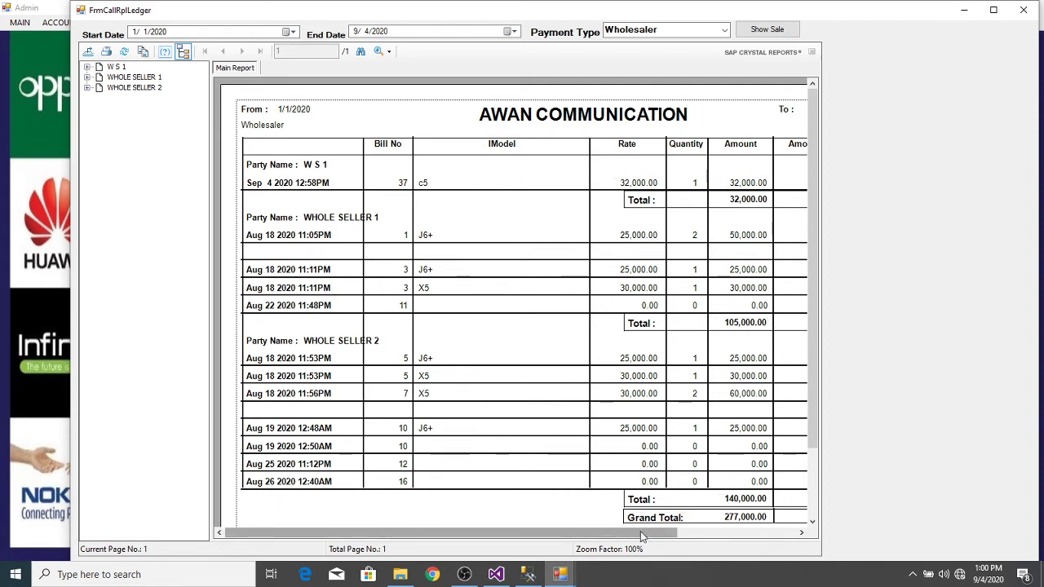
drag(641, 535, 750, 527)
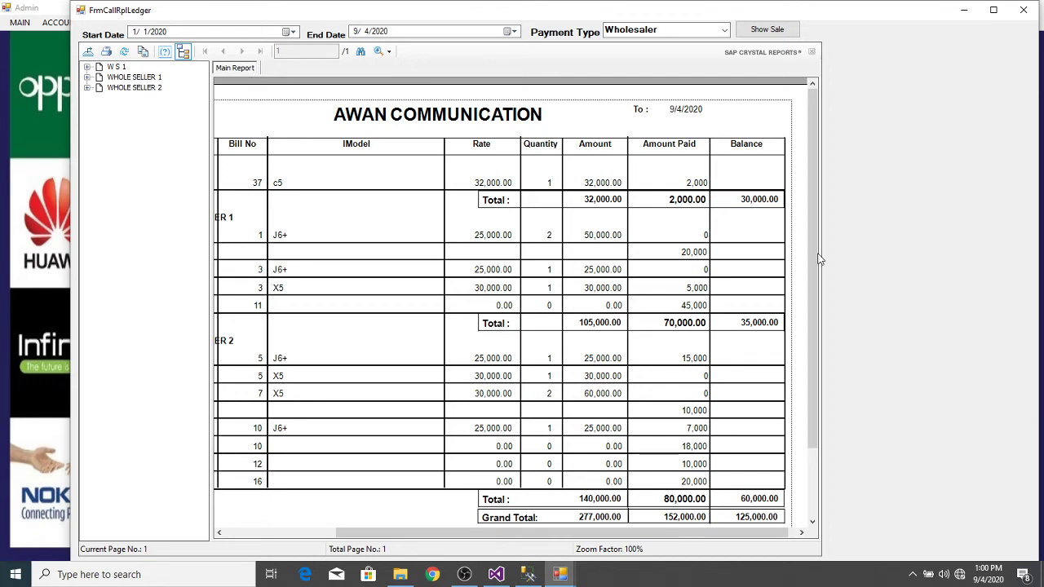
scroll(816, 263, down, 3)
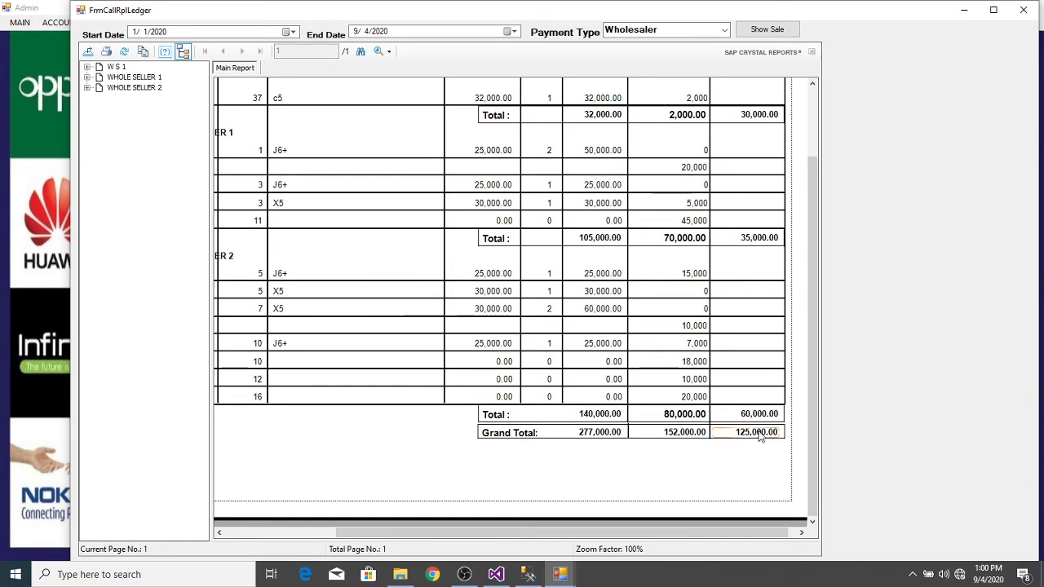
drag(813, 389, 809, 276)
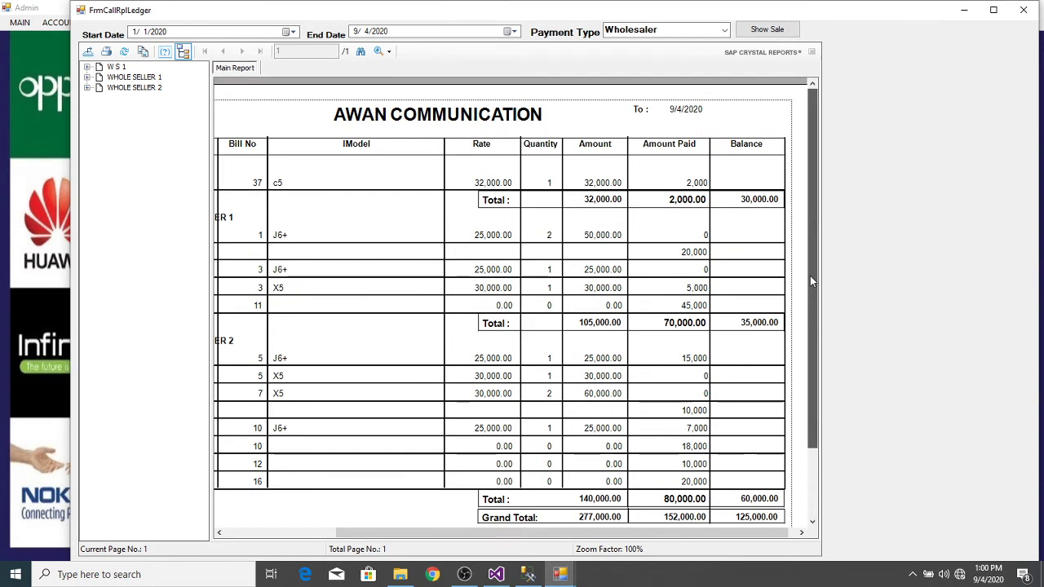
click(723, 31)
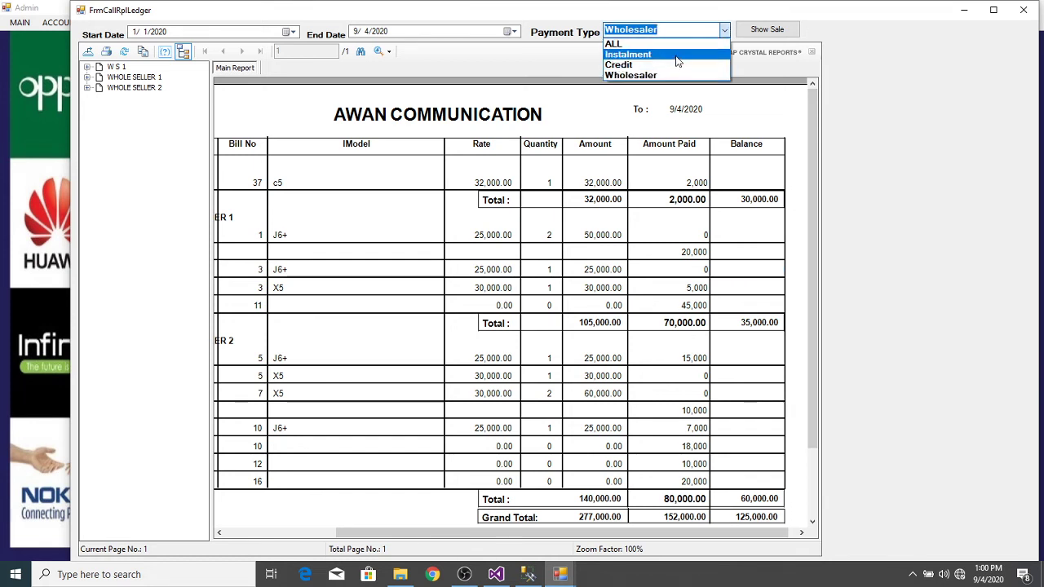
click(675, 54)
click(765, 30)
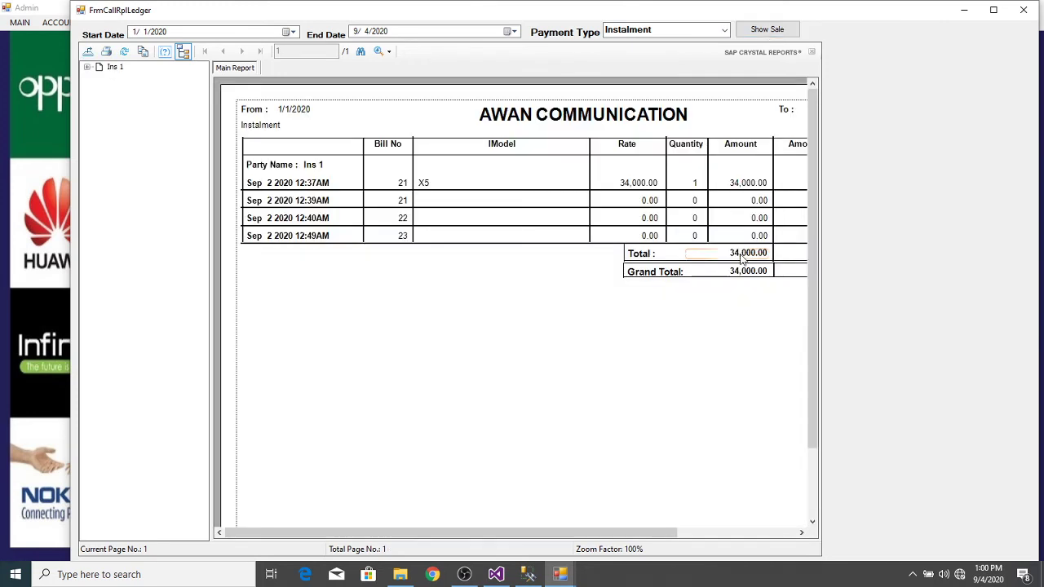
drag(595, 531, 707, 531)
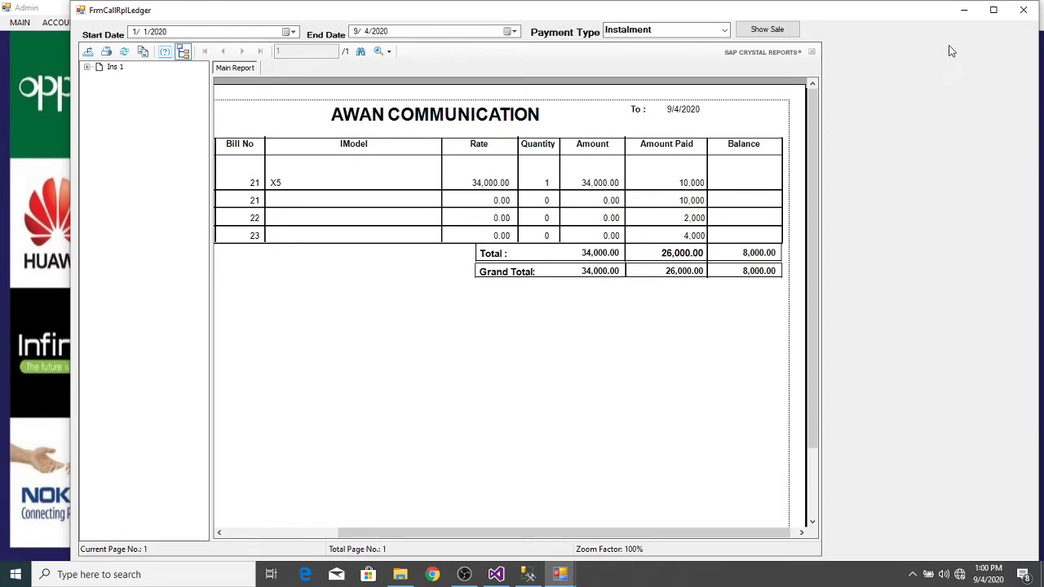
click(1032, 14)
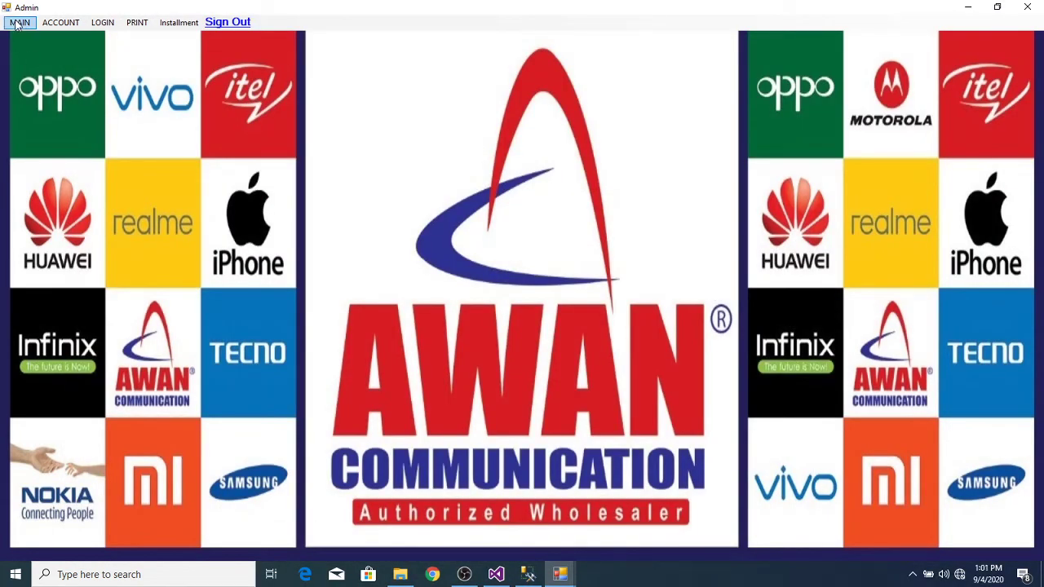
Step: Start a stock entry for the NOKIA X5 item
click(18, 24)
mouse_move(59, 23)
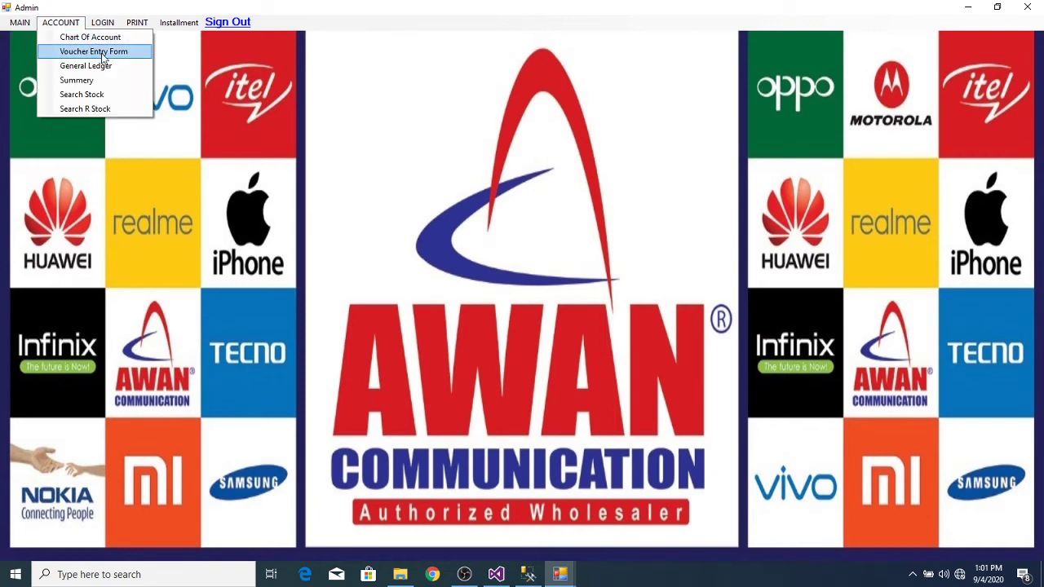
click(33, 40)
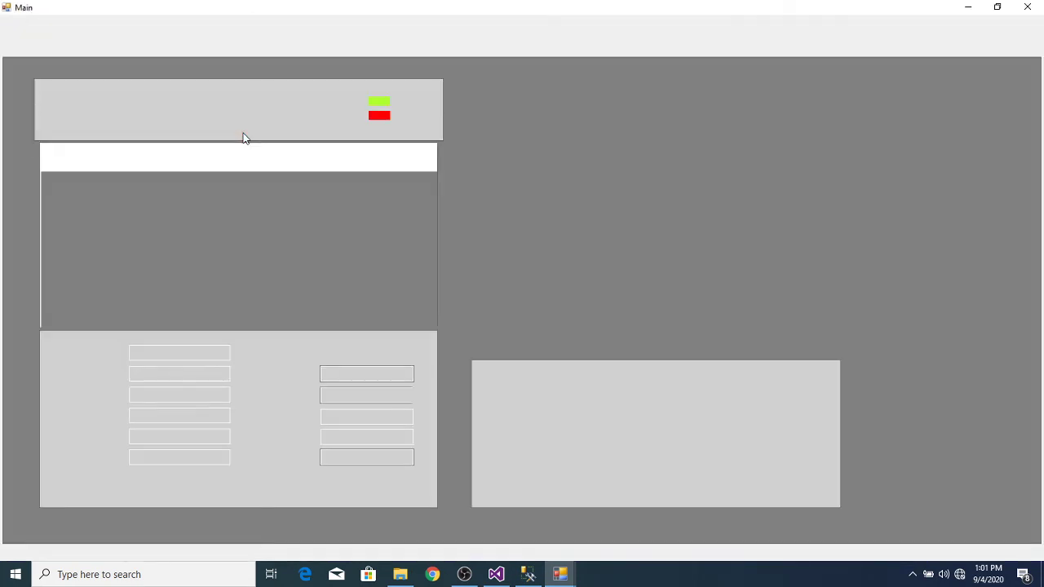
click(88, 49)
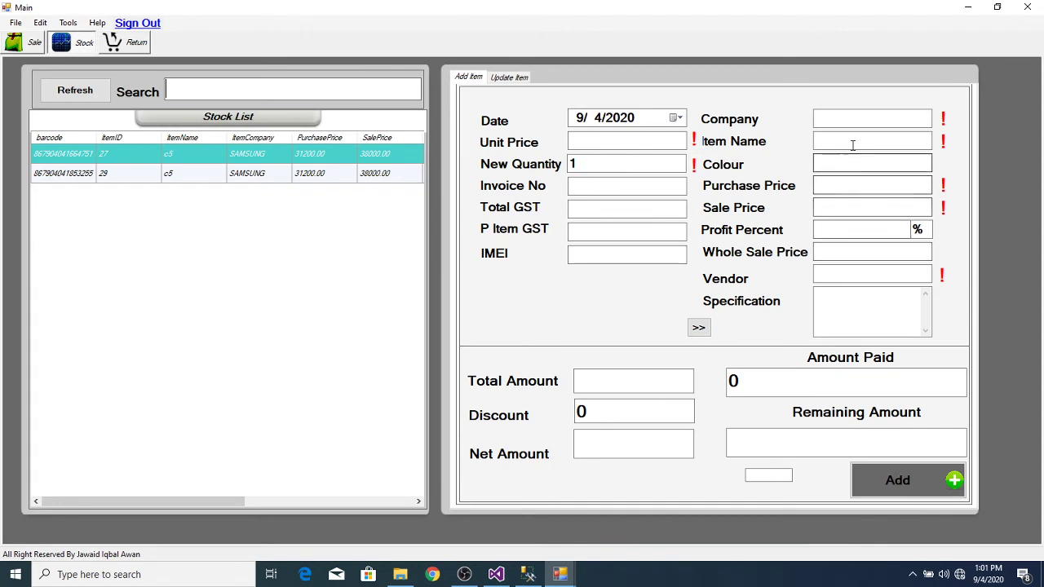
click(854, 143)
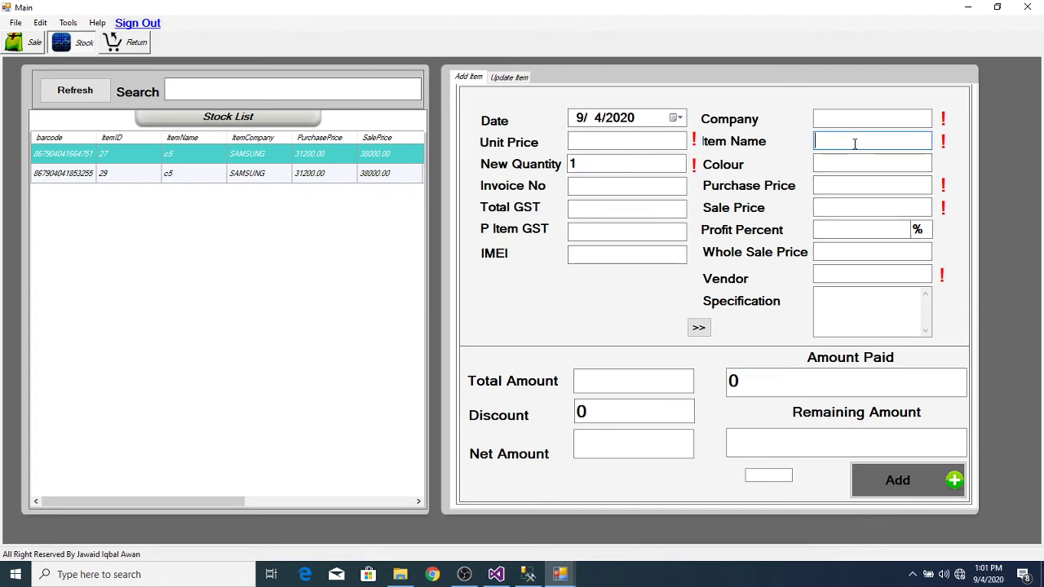
text(x5)
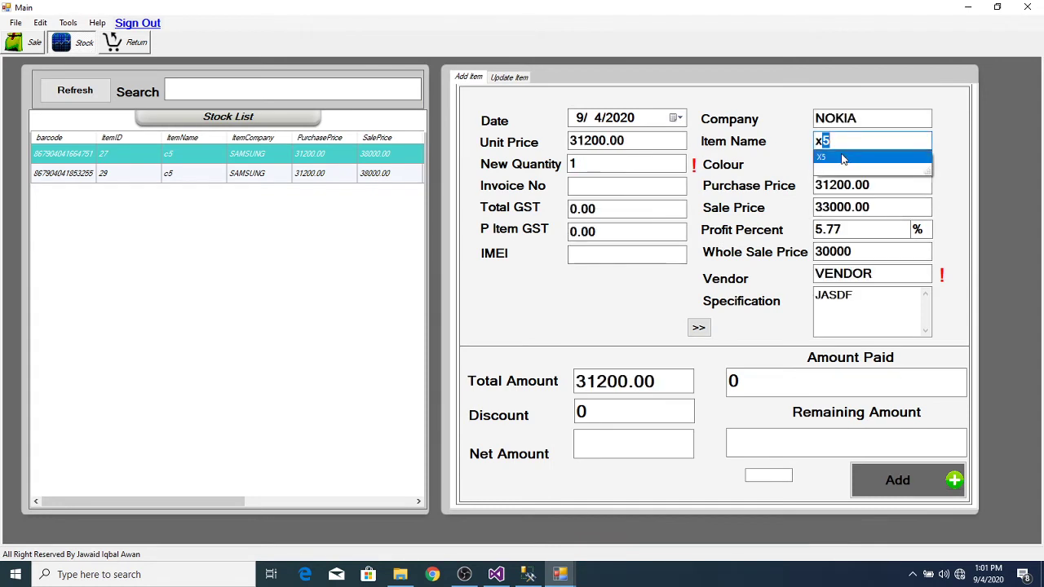
click(842, 158)
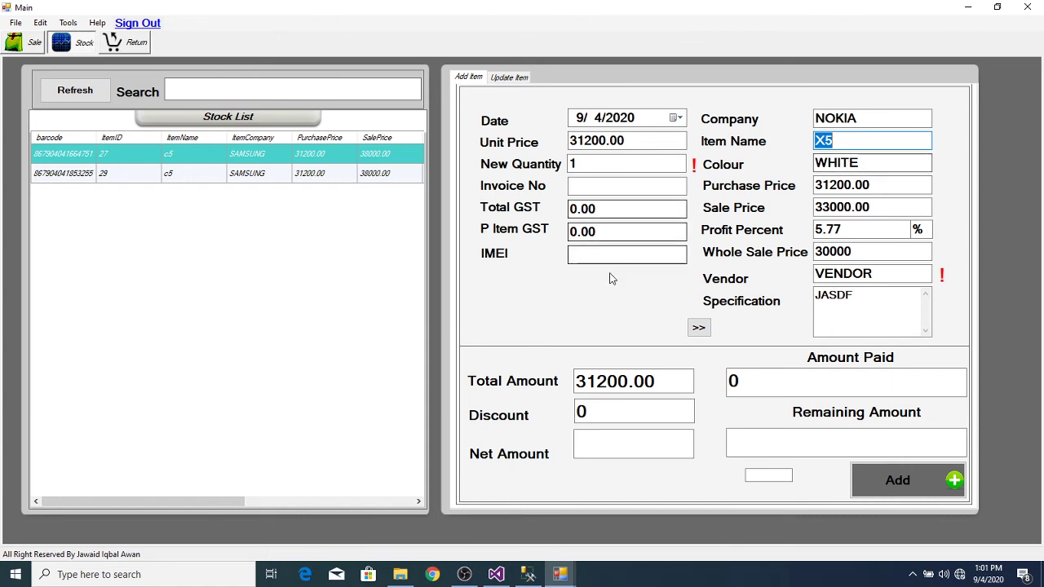
click(637, 252)
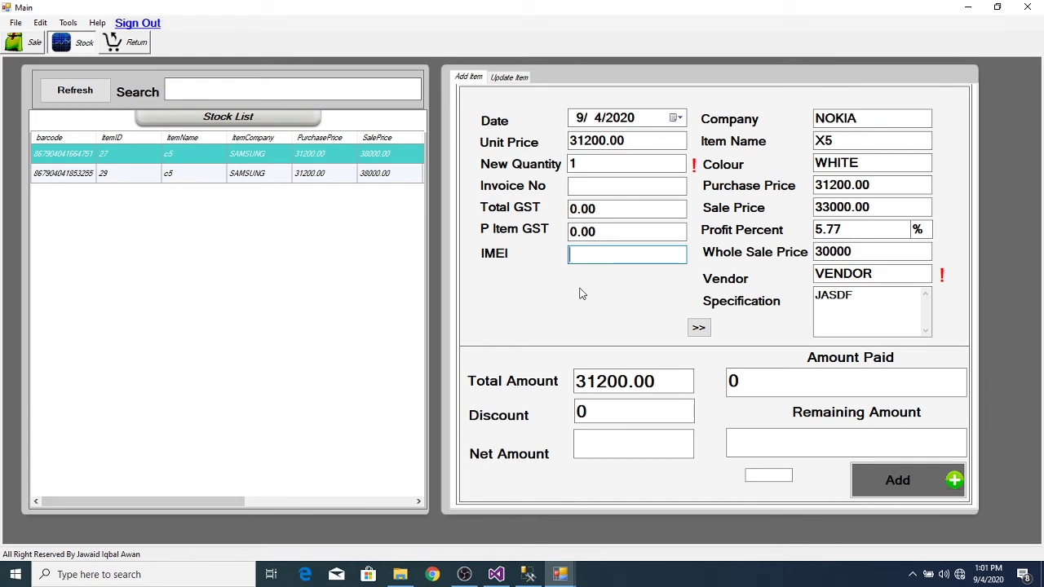
text(865965045661053)
key(Return)
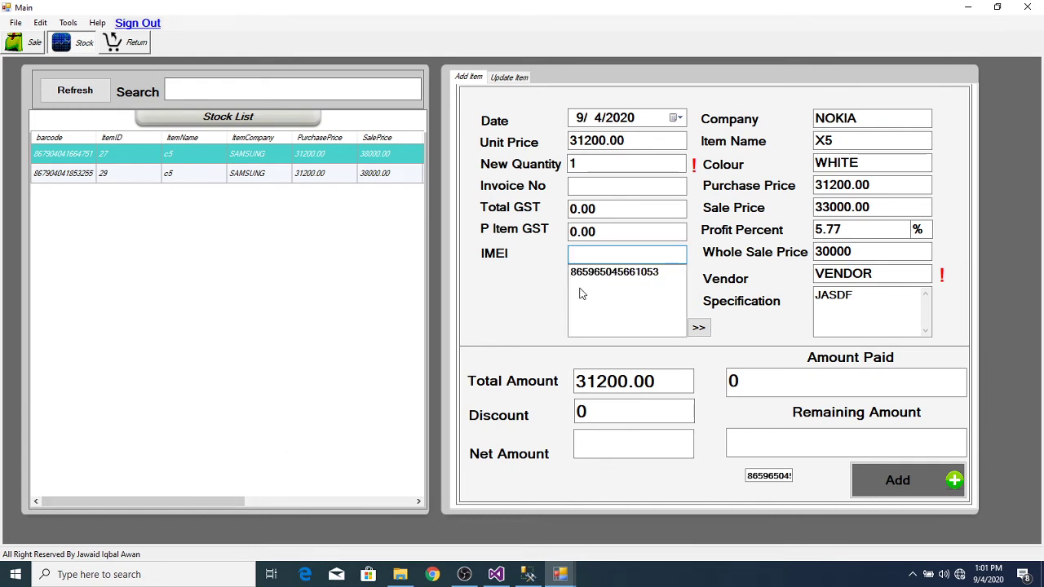
text(865965044071411)
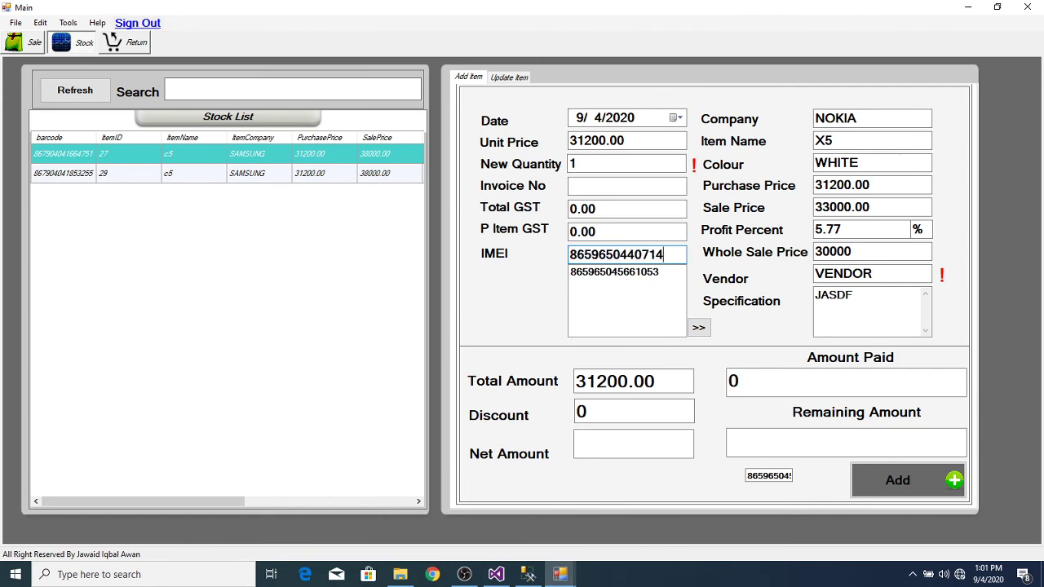
key(Return)
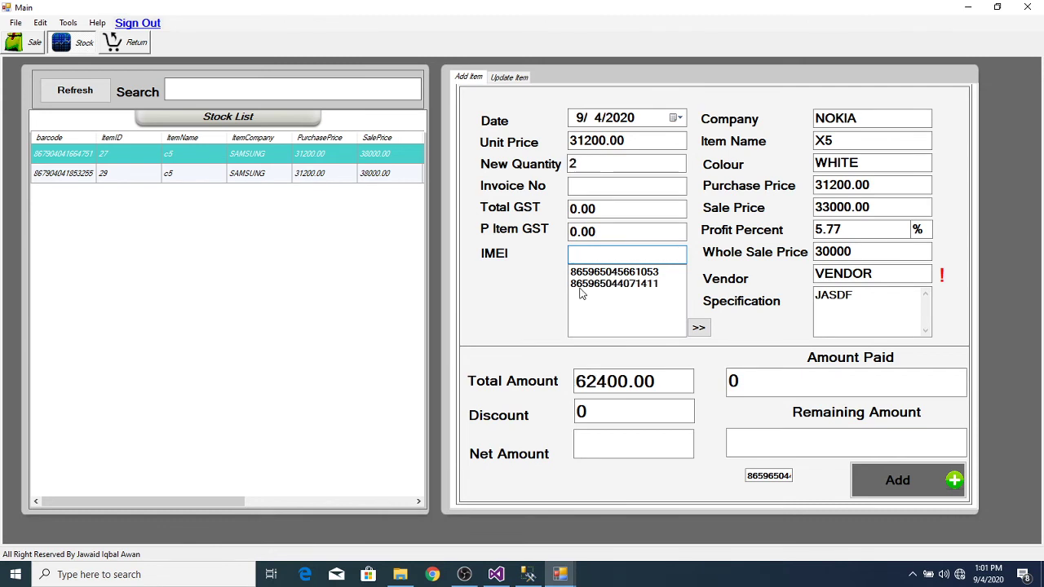
text(865965045661632)
key(Return)
text(865965044071734)
key(Return)
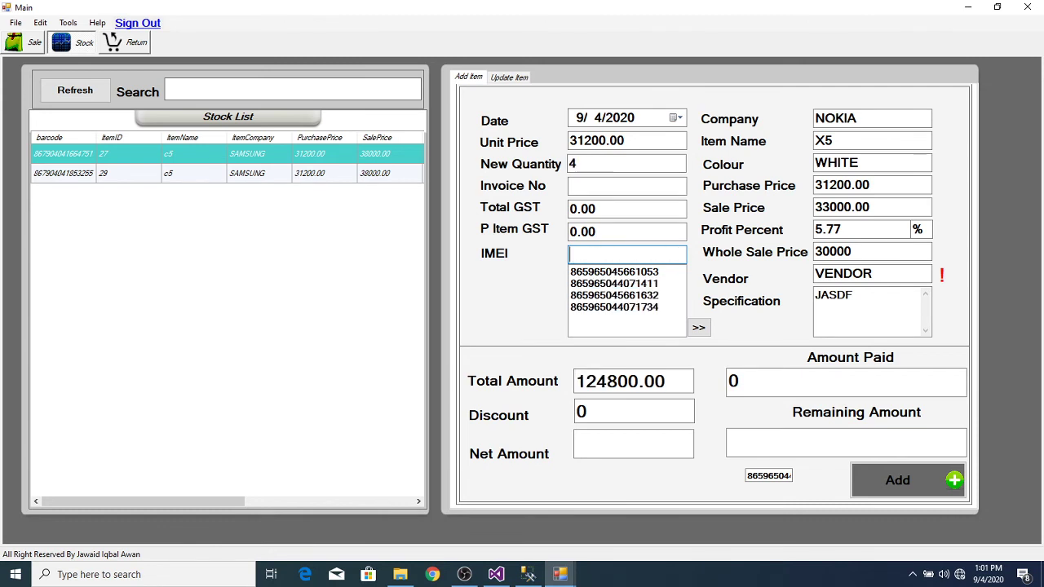
text(867904041666491)
key(Return)
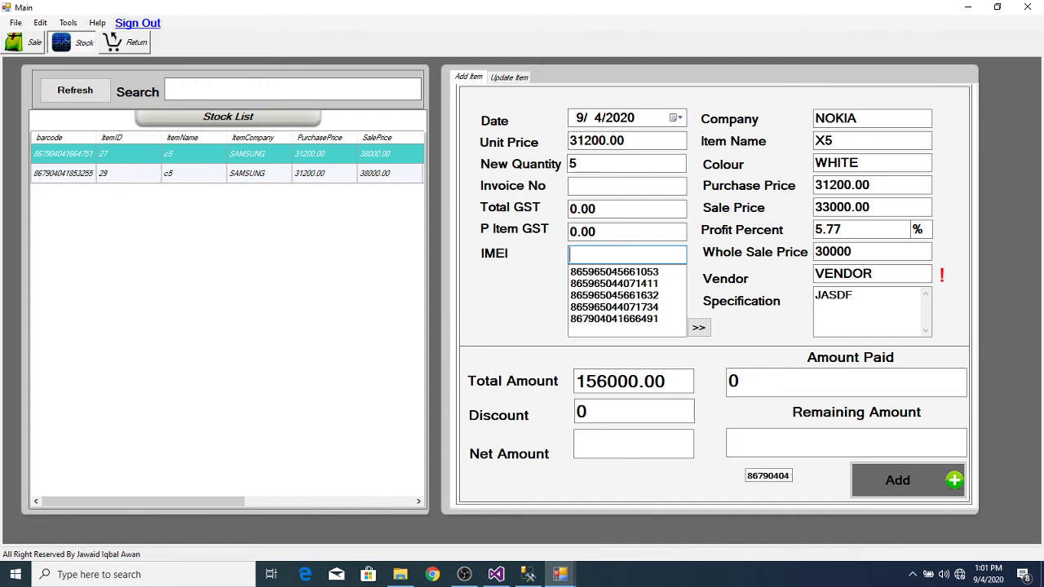
text(867904041852695)
key(Return)
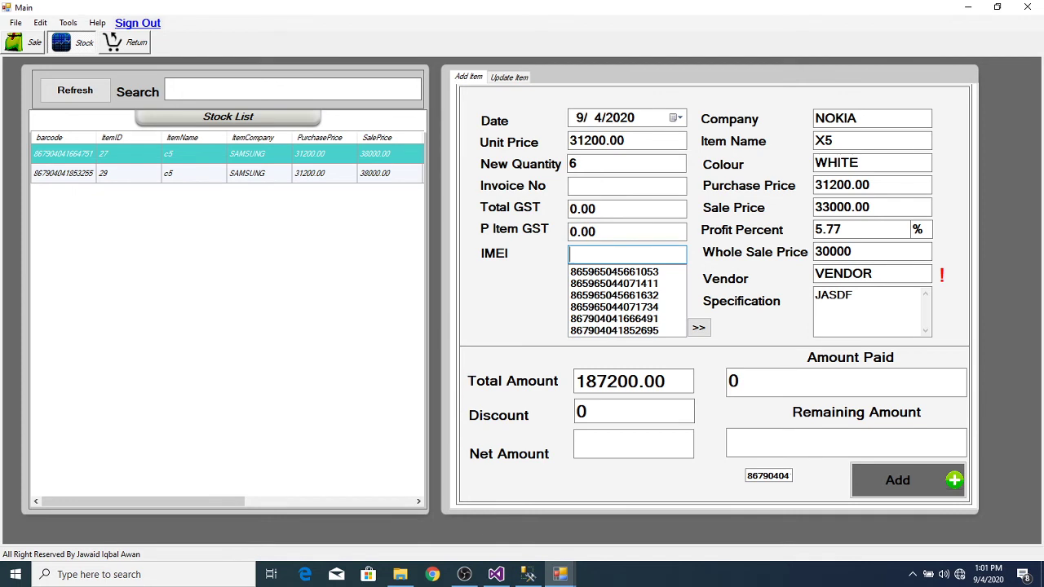
text(867904041853255)
key(Return)
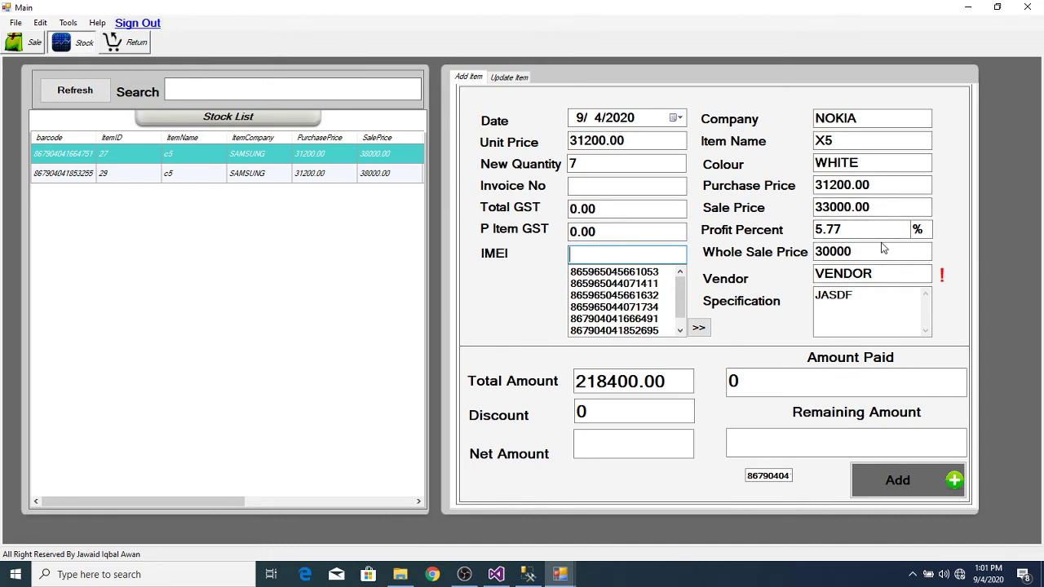
Step: Set wholesale price 32000, vendor Vendor 4, compute the net amount, and pay 100000
click(876, 247)
key(BackSpace)
key(BackSpace)
key(BackSpace)
key(BackSpace)
key(BackSpace)
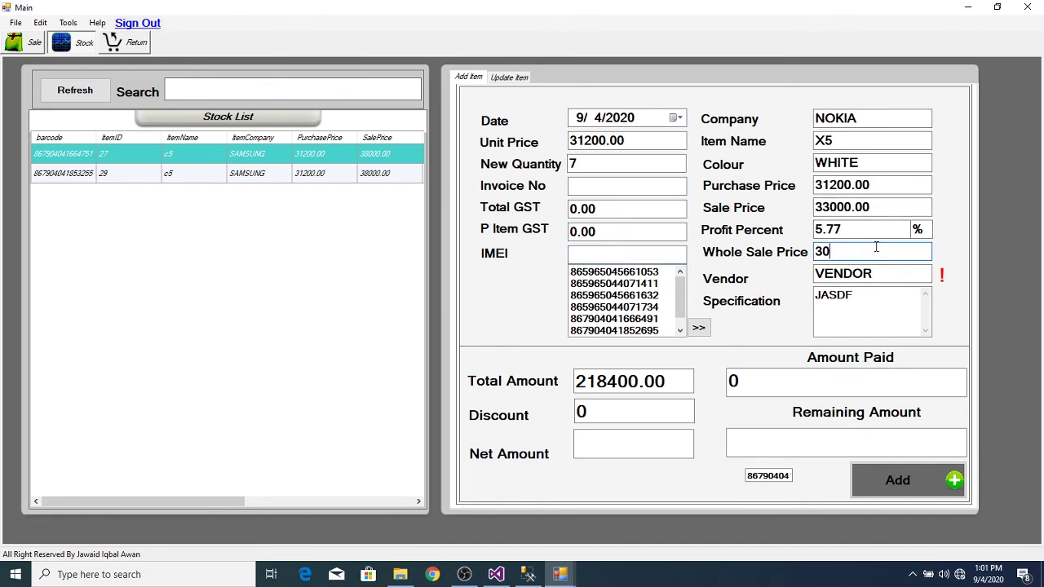
text(32000)
double_click(888, 274)
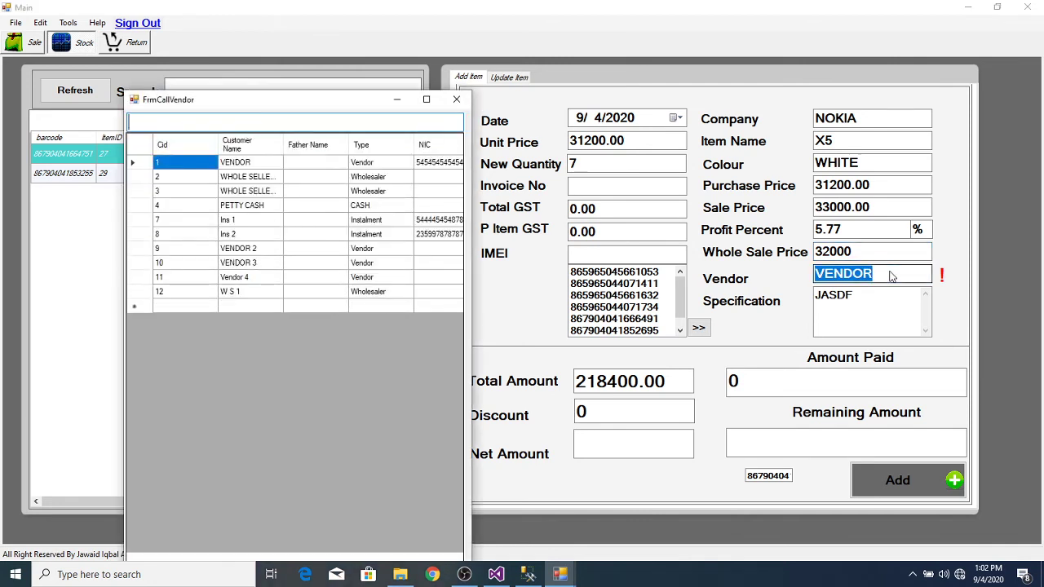
double_click(258, 280)
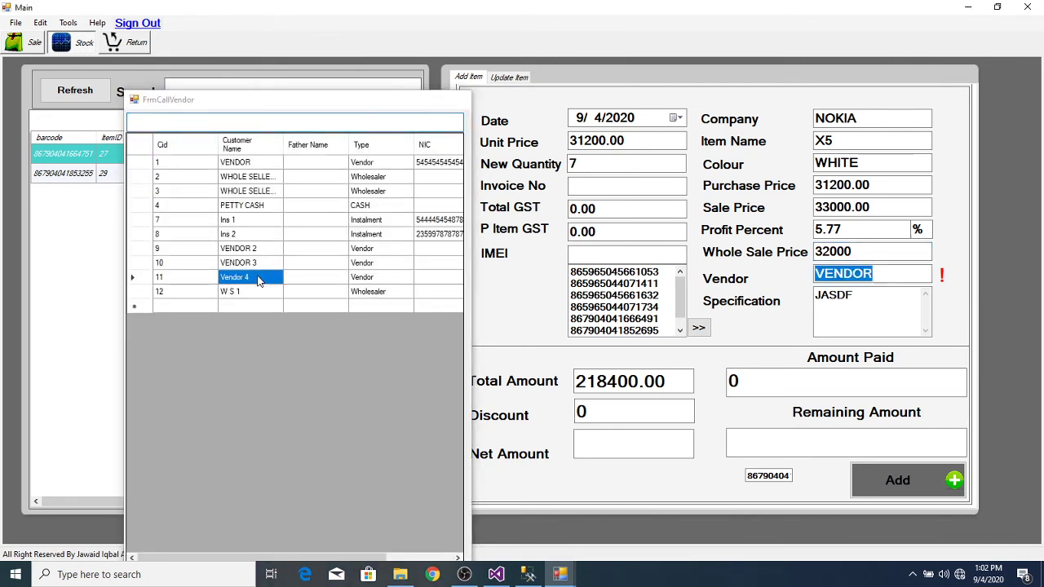
click(594, 416)
key(Return)
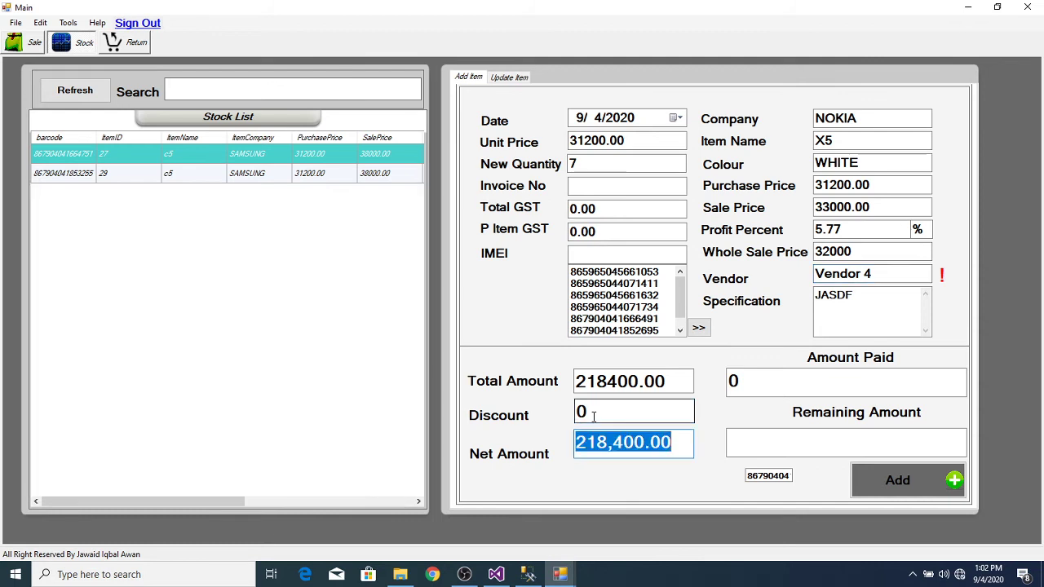
key(Return)
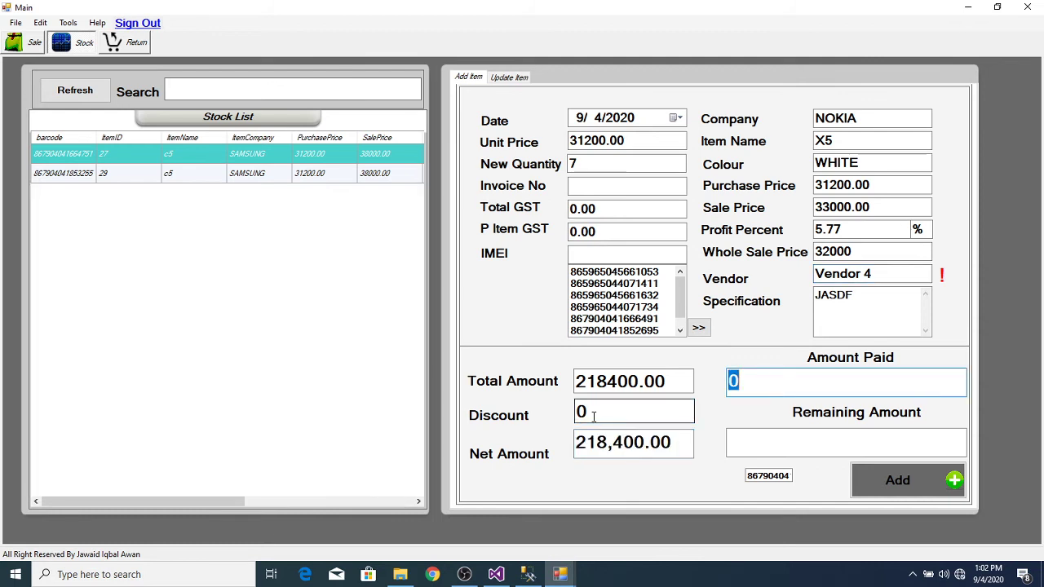
text(10000)
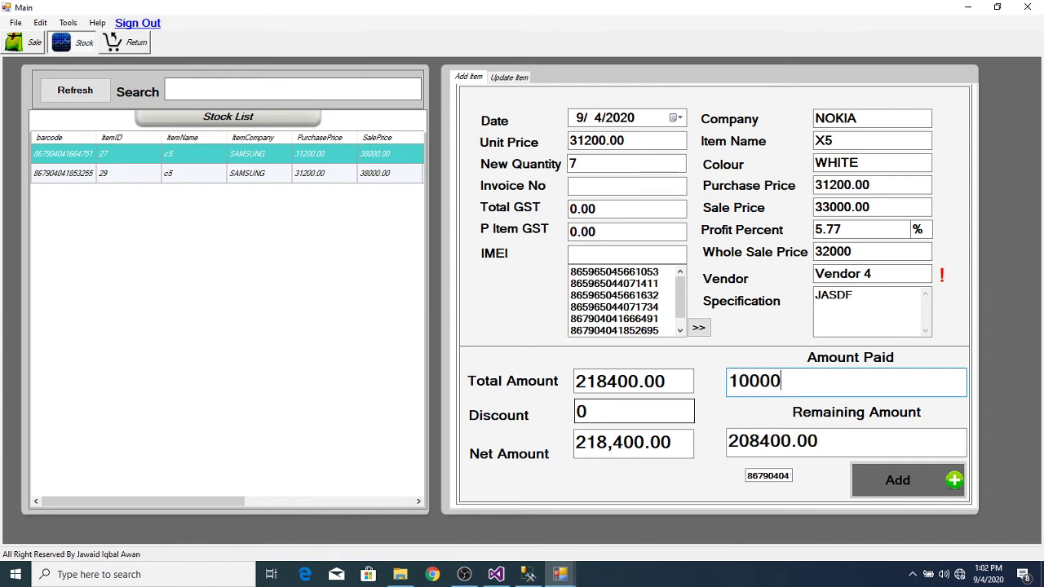
text(0)
Step: Save the X5 stock purchase and its 100000 CASH PAYMENT VOUCHER
click(894, 486)
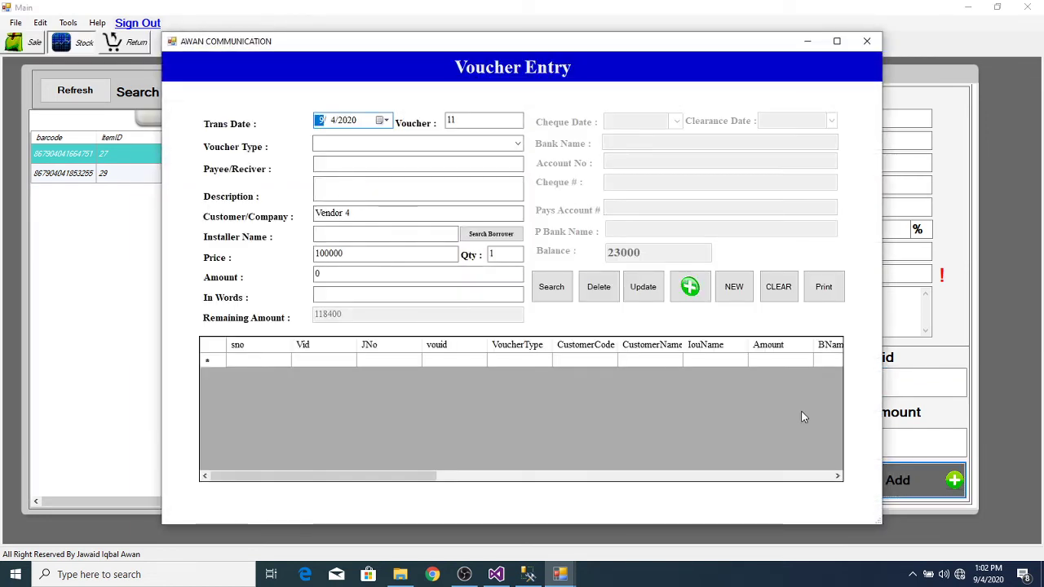
click(517, 143)
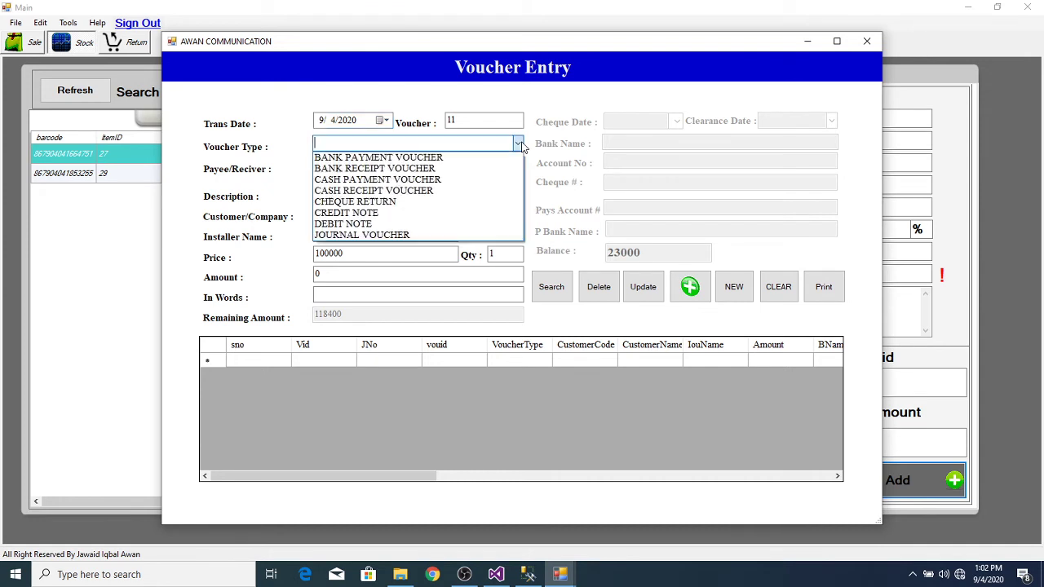
click(456, 179)
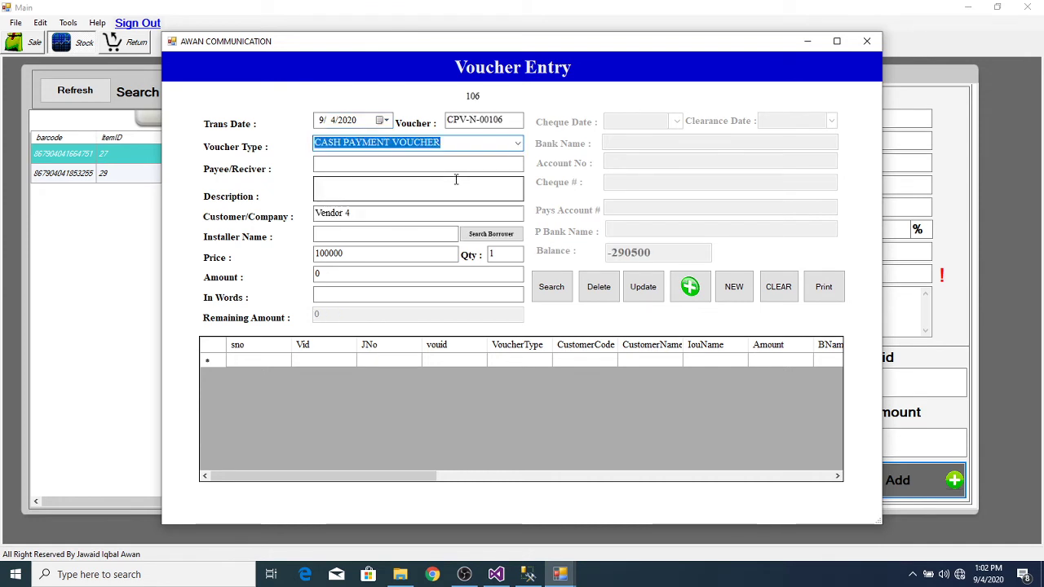
key(Tab)
key(Tab)
key(Tab)
key(Tab)
key(Tab)
key(Tab)
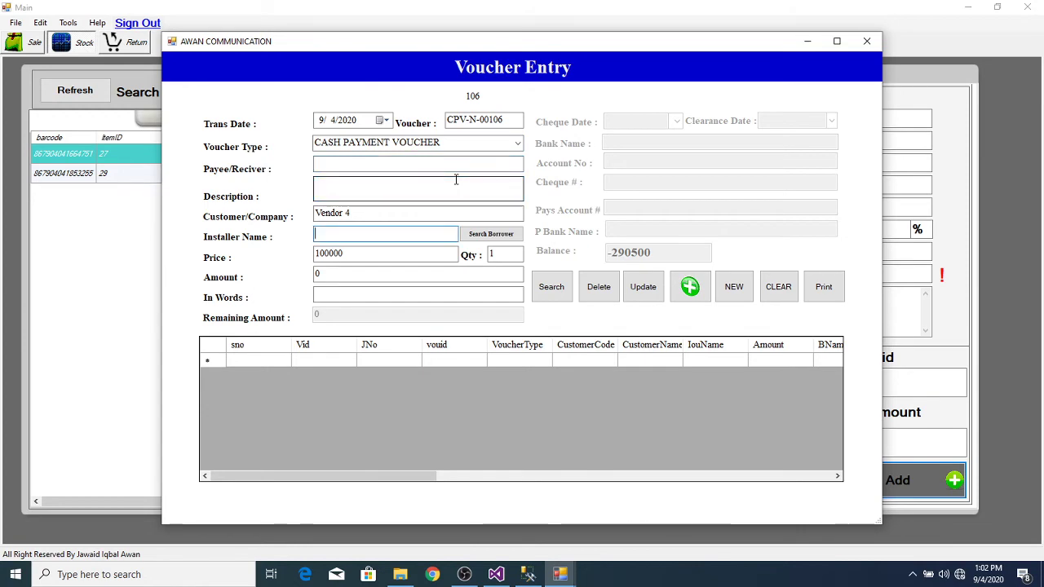
key(Tab)
key(Tab)
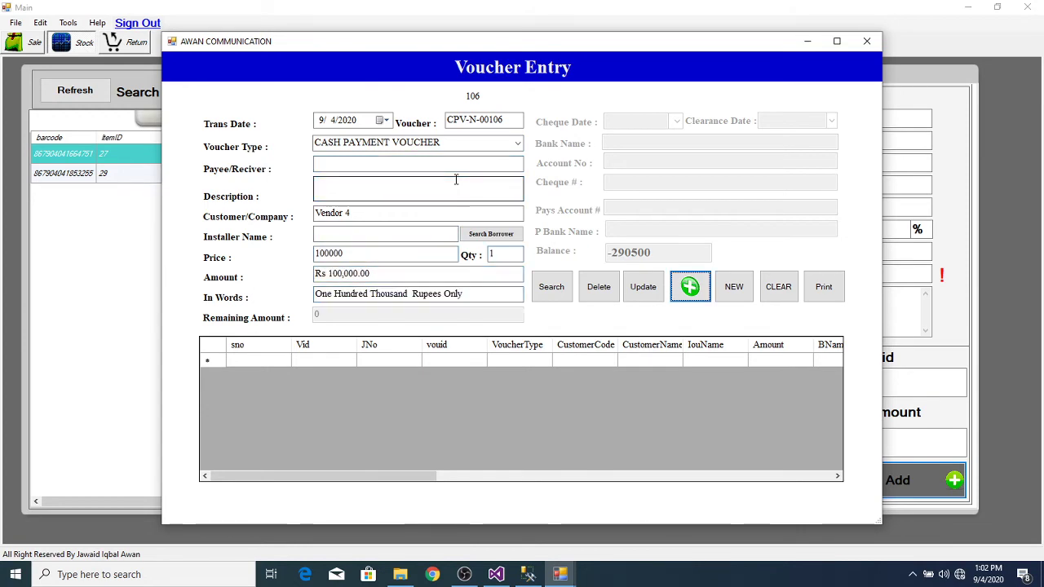
key(Return)
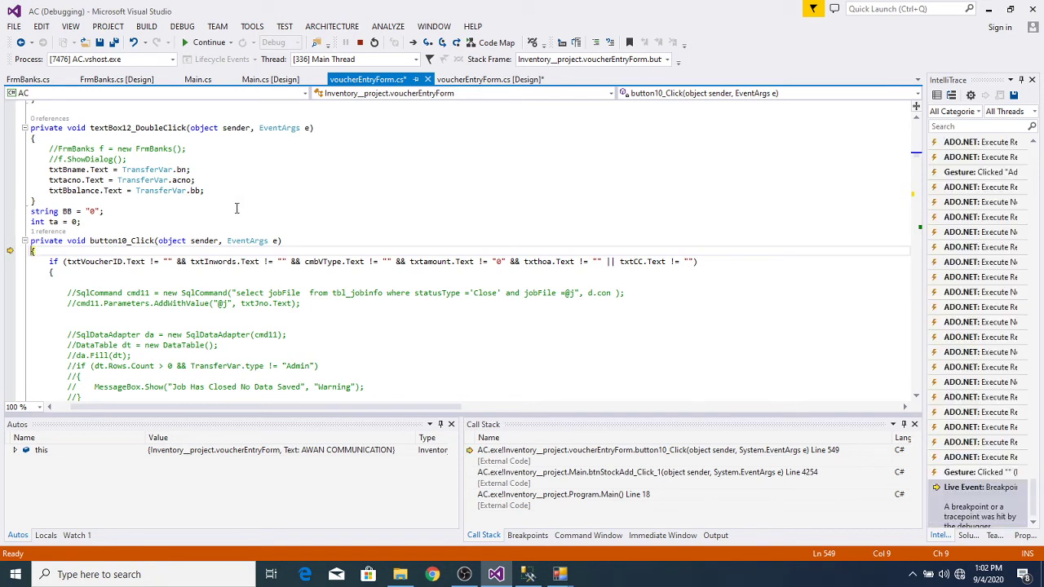
Step: Continue past the debugger breakpoint, acknowledge the save, and close Voucher Entry
key(F5)
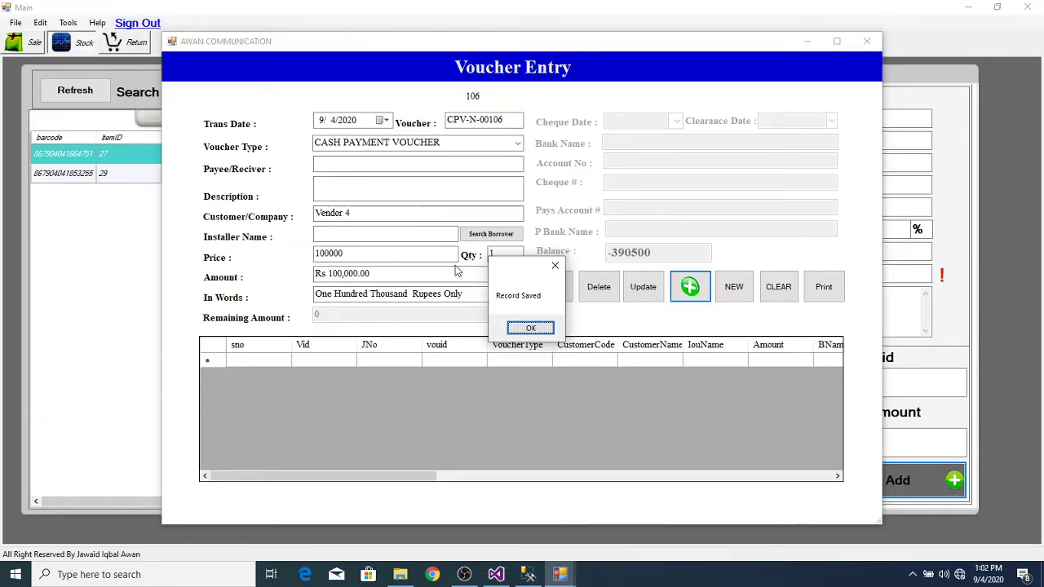
click(531, 328)
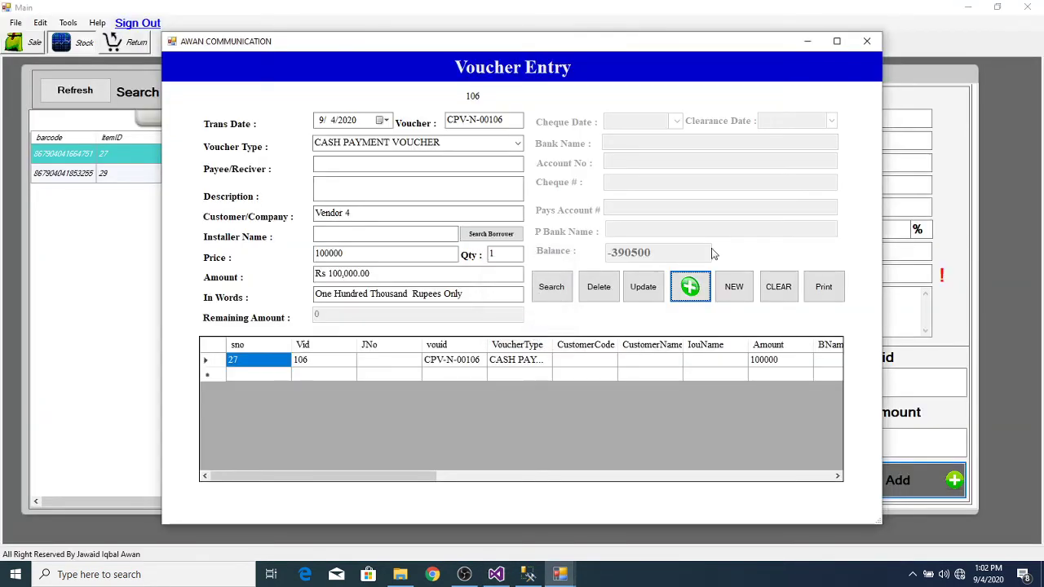
click(867, 43)
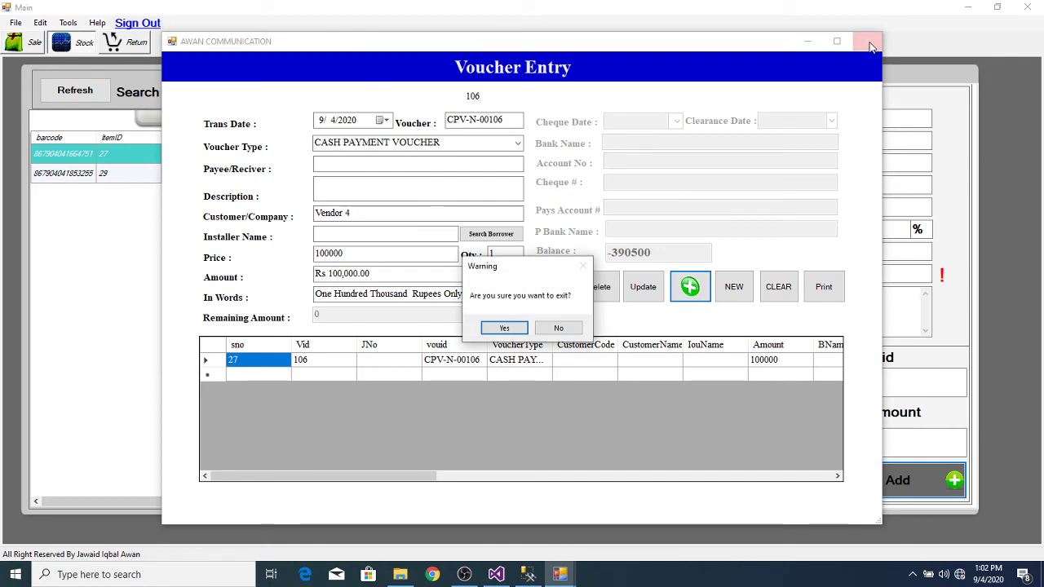
click(514, 330)
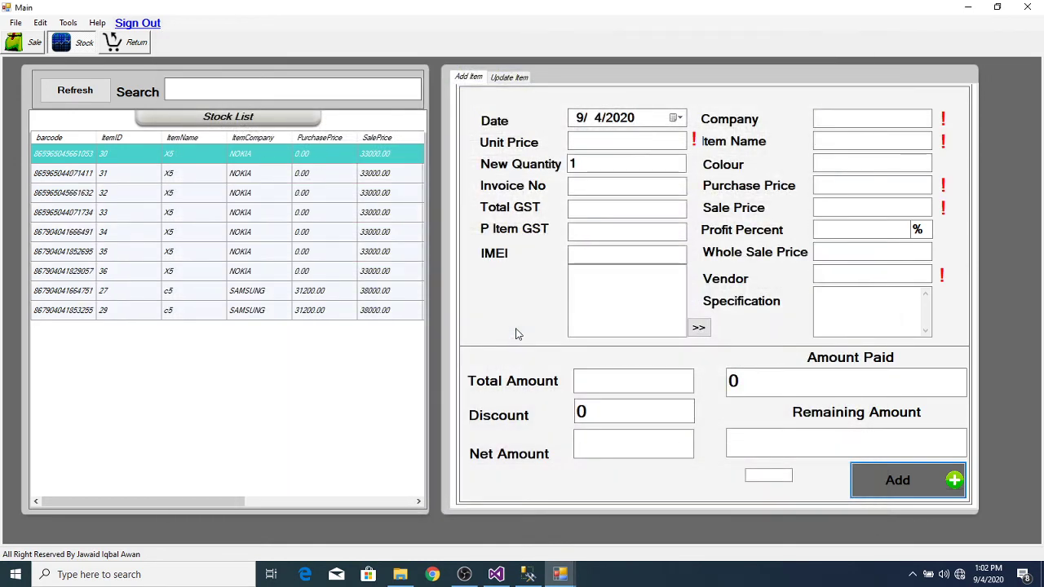
click(556, 575)
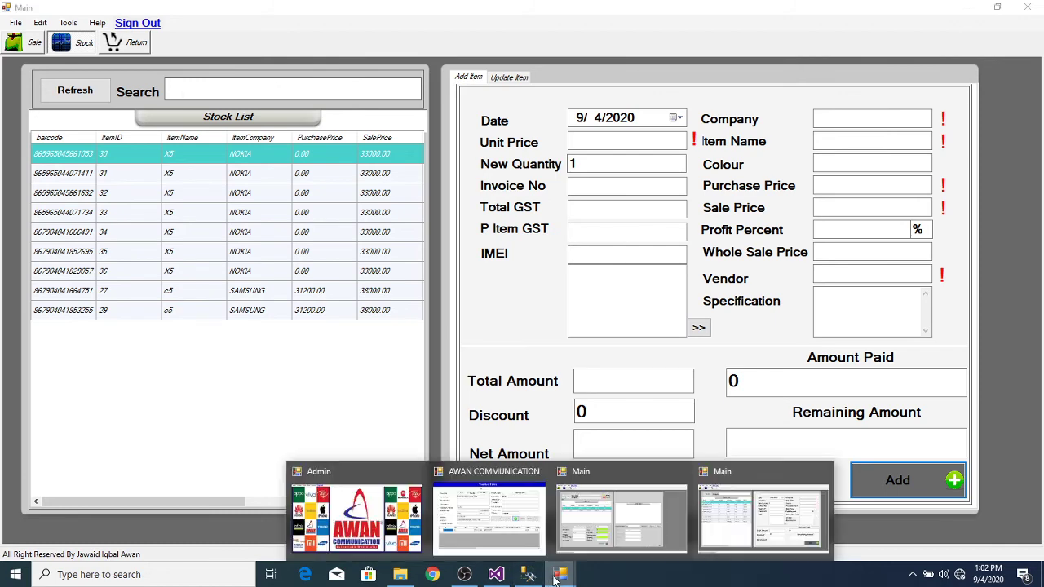
Step: Generate Vendor 4's general ledger for 1/1/2020 to 9/4/2020 from the Admin window
click(380, 534)
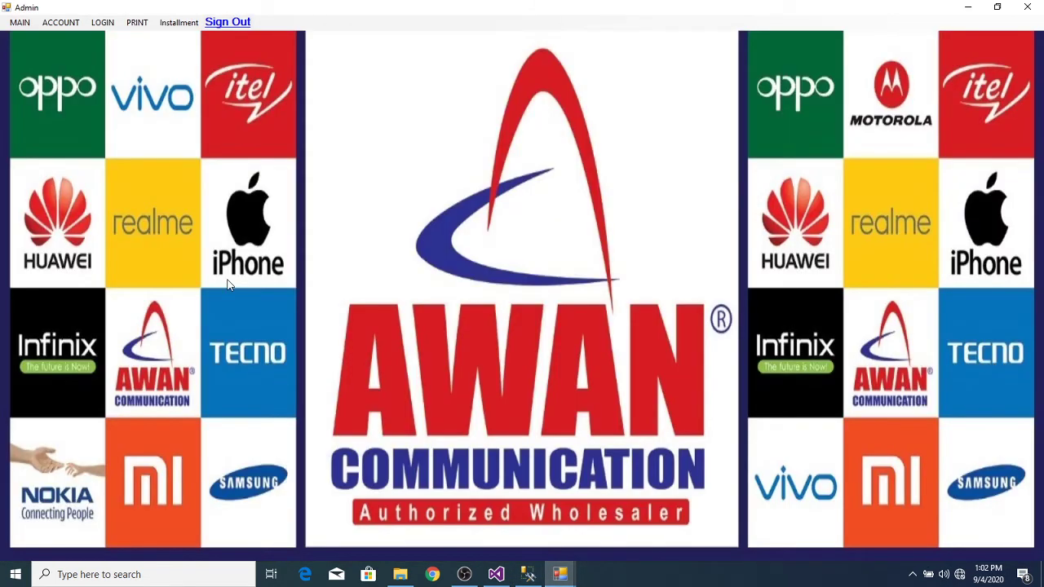
click(69, 24)
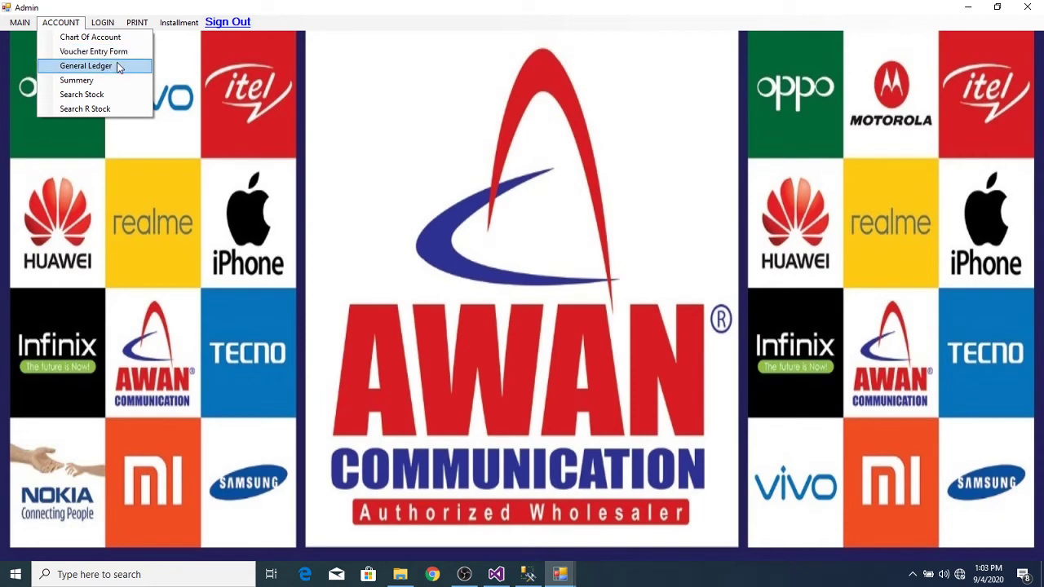
click(118, 67)
click(371, 237)
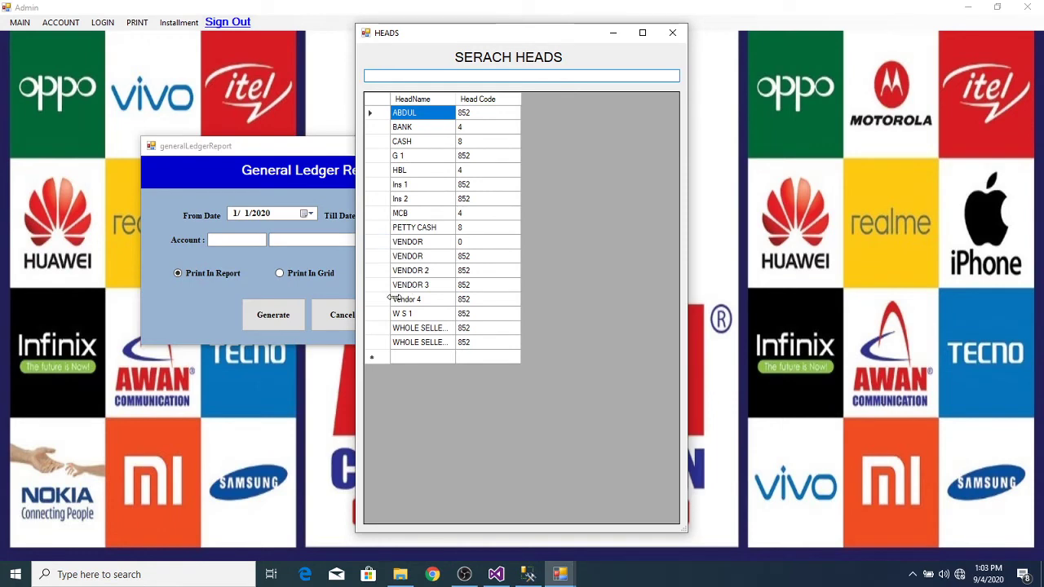
double_click(391, 299)
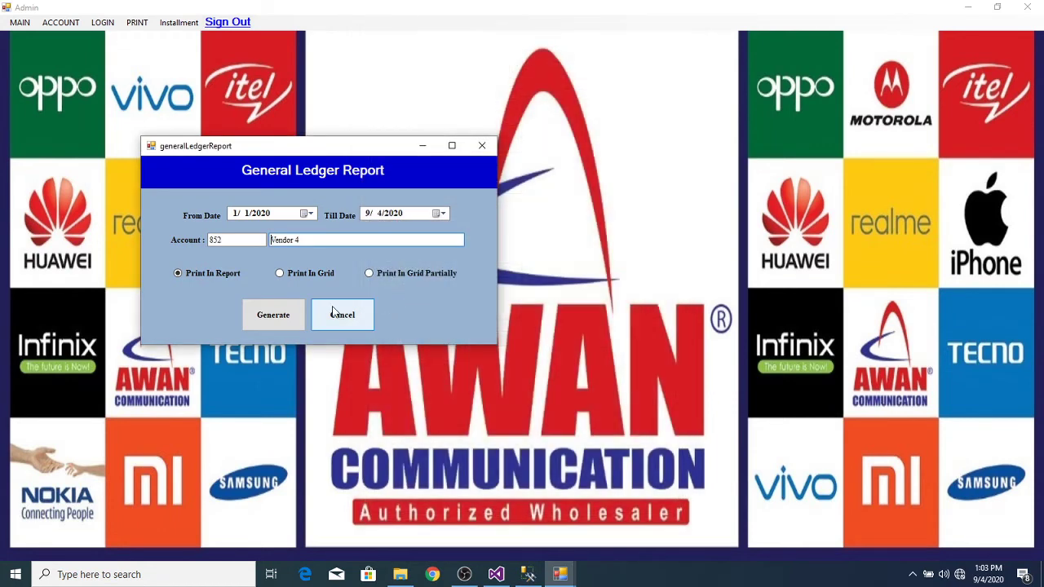
click(259, 323)
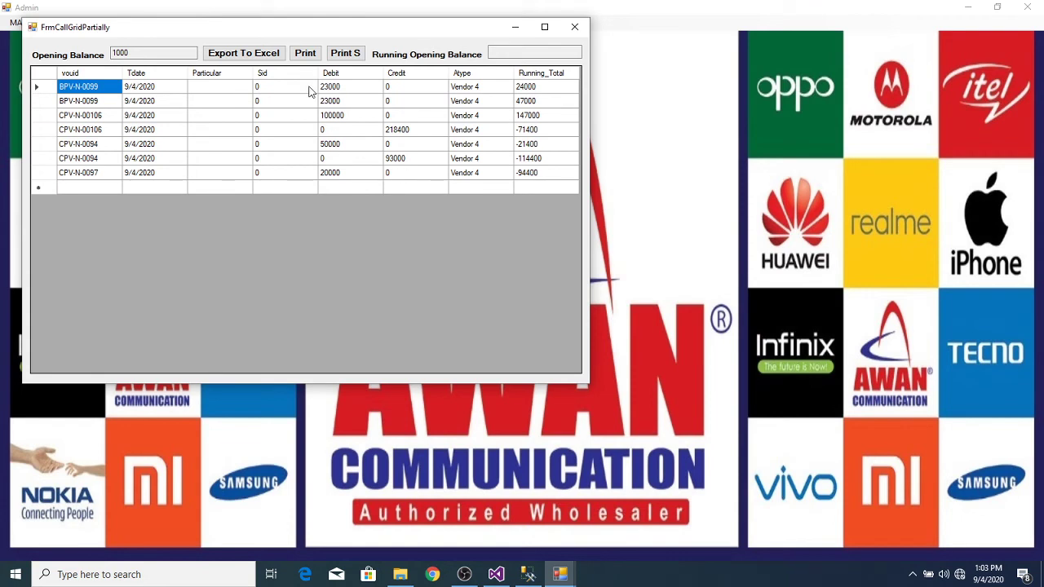
Step: Check the 100000 CPV-N-00106 entry and the printed -94,400 balance, then close the ledger windows
click(336, 116)
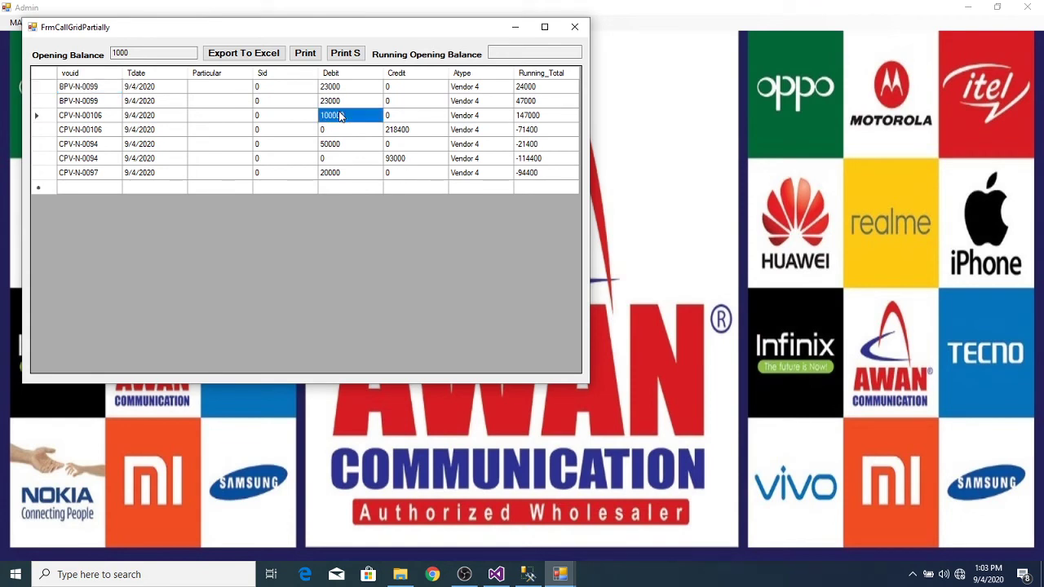
click(306, 53)
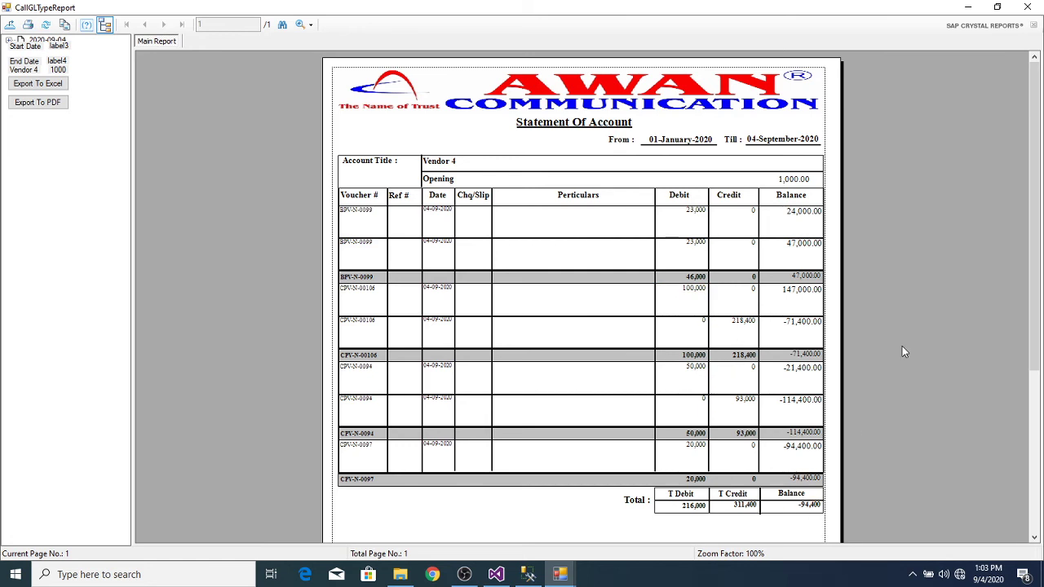
click(1029, 7)
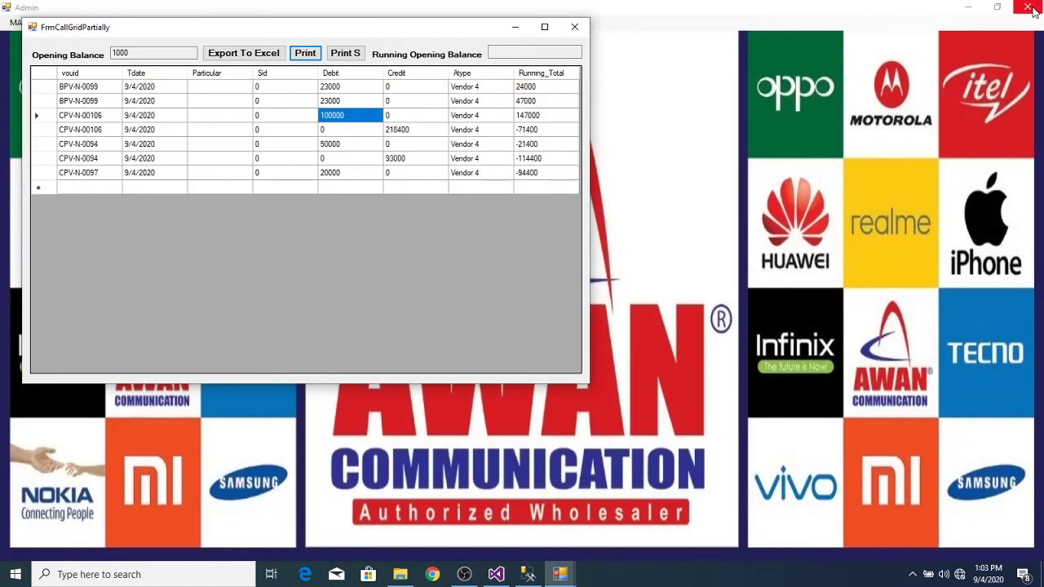
click(579, 32)
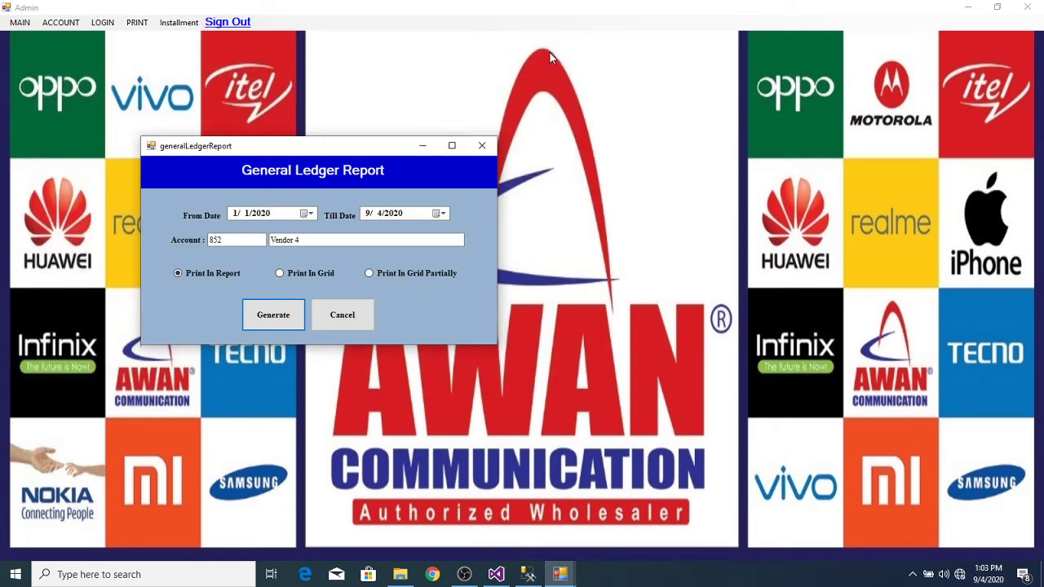
Step: Return to the inventory sale form, clear it, and refresh to new sale 38
click(487, 150)
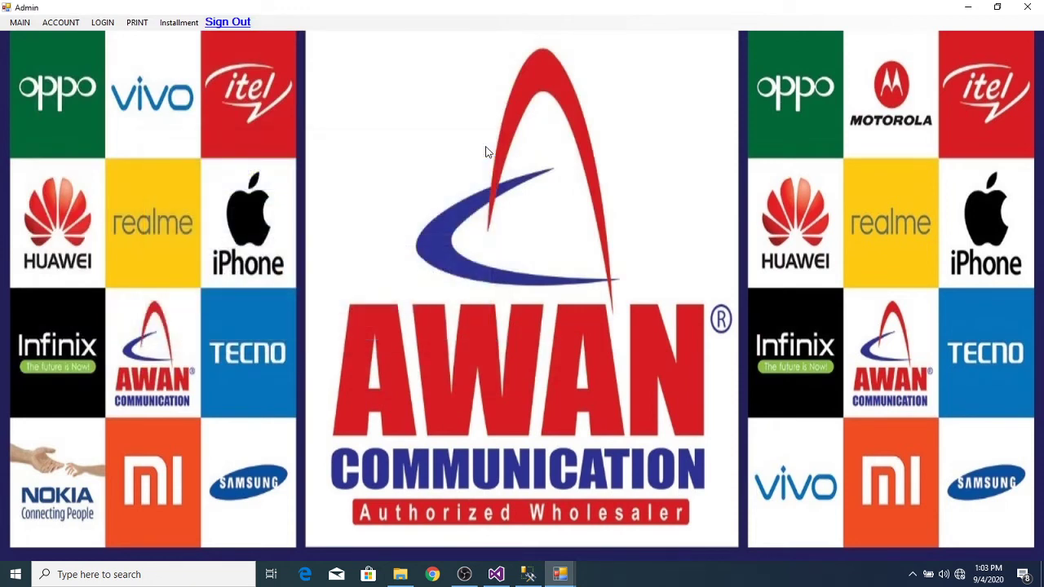
click(25, 27)
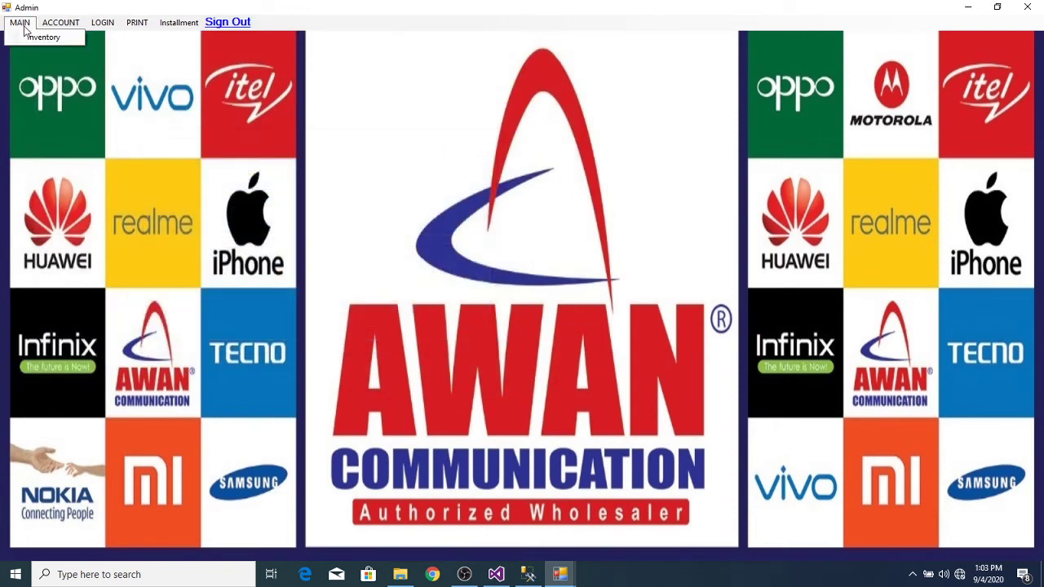
click(36, 38)
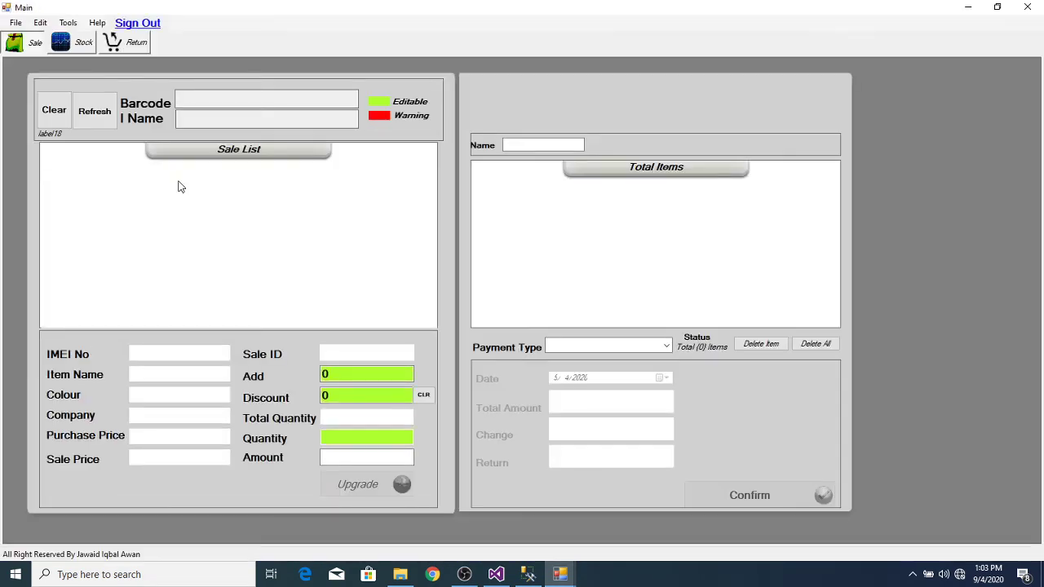
click(55, 119)
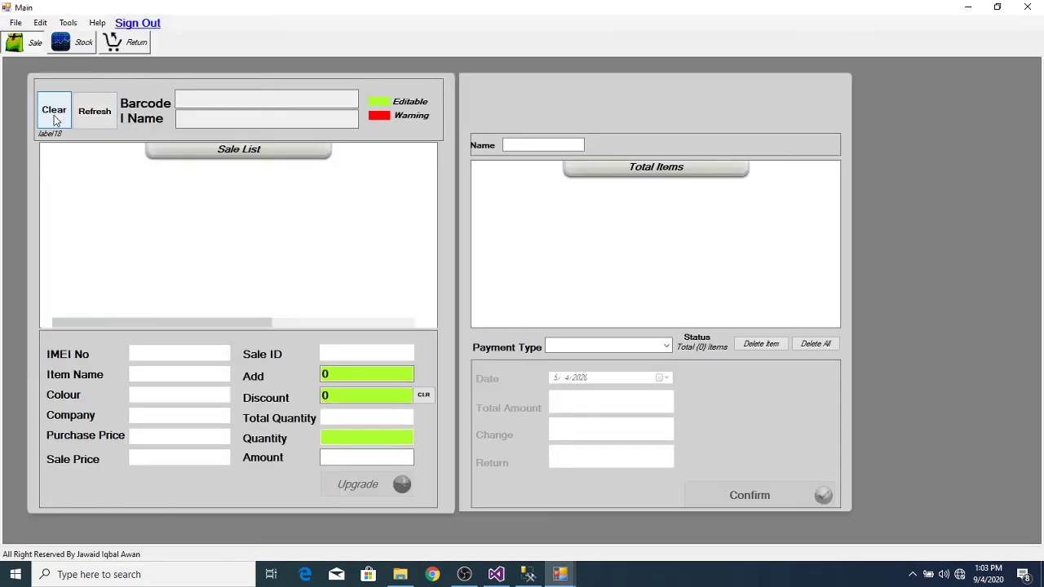
click(568, 333)
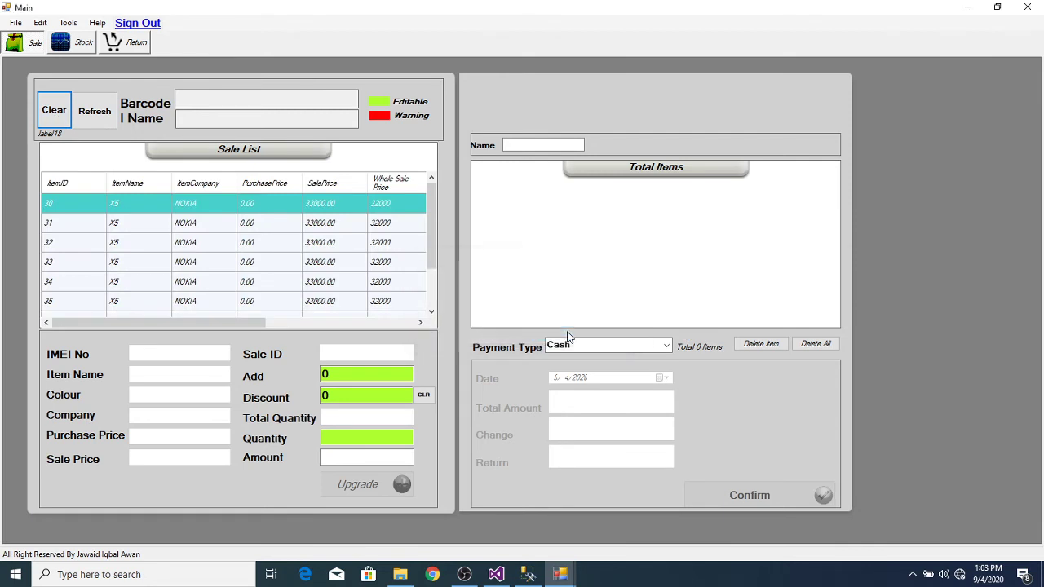
click(104, 127)
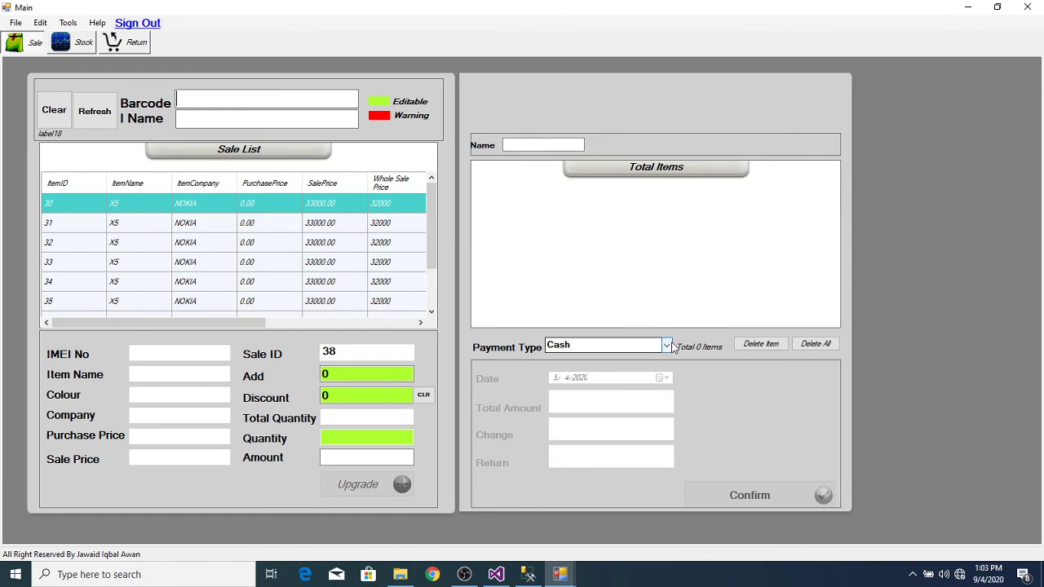
click(665, 345)
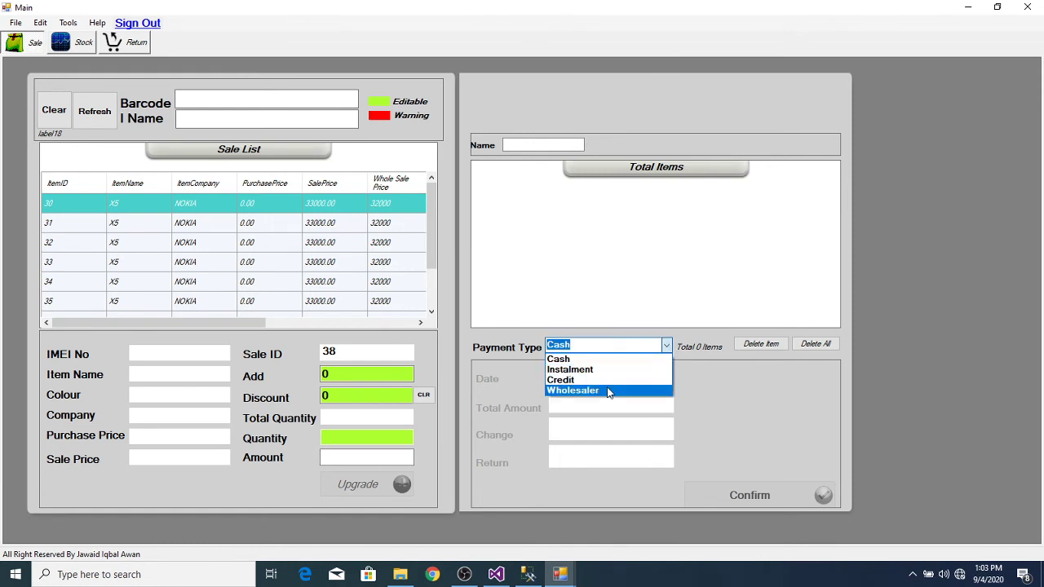
click(607, 391)
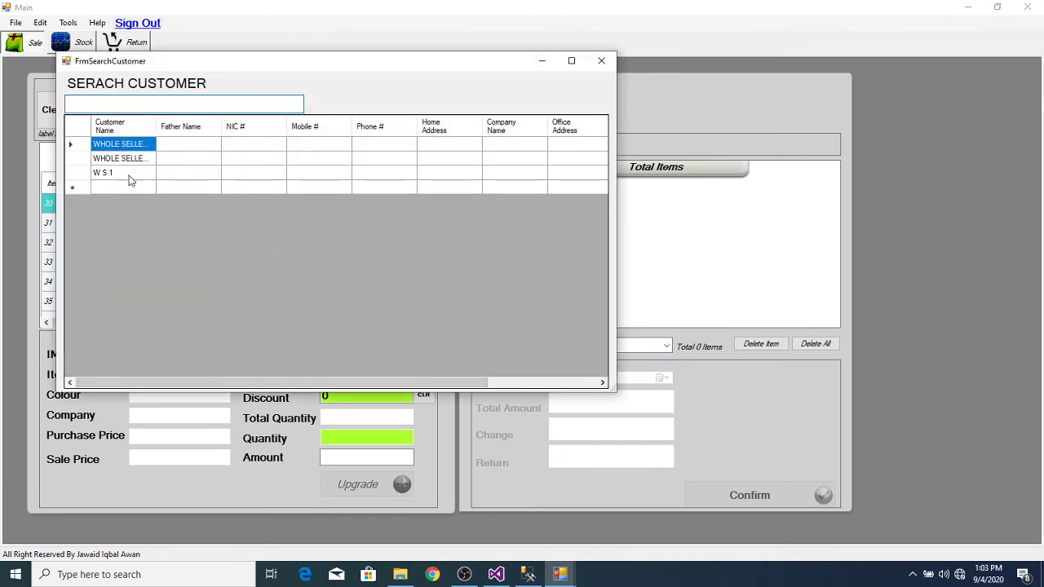
double_click(79, 175)
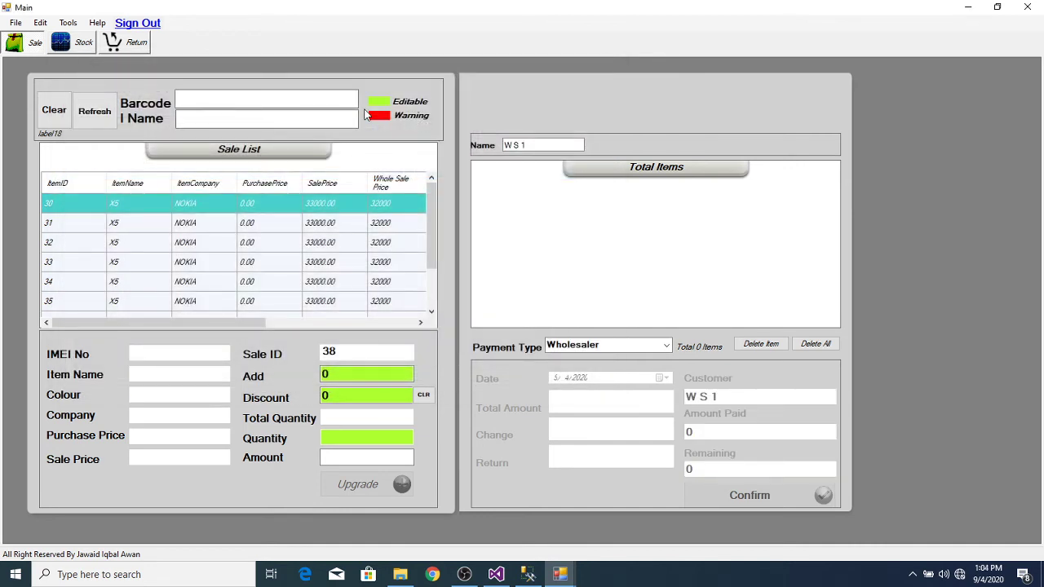
text(865965045661053)
key(Return)
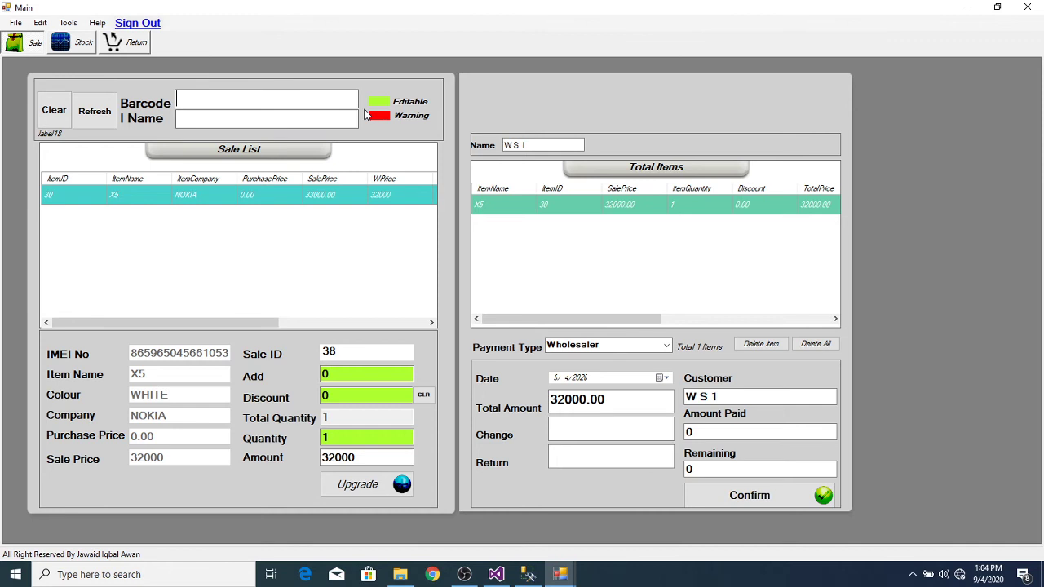
text(865965044071411)
key(Return)
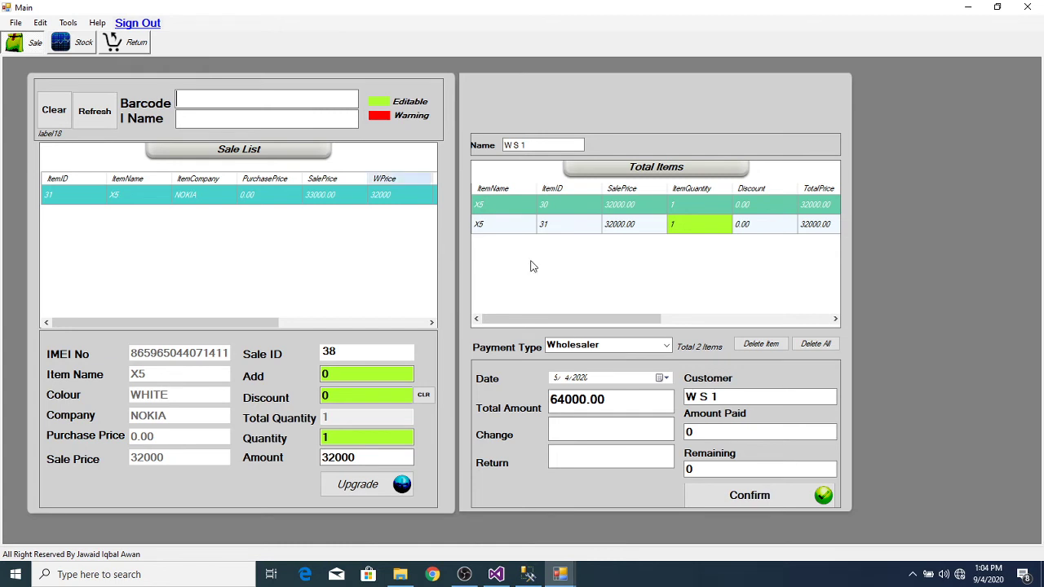
Step: Pay 50000 of the 64000, confirm the sale, and close the invoice
click(607, 427)
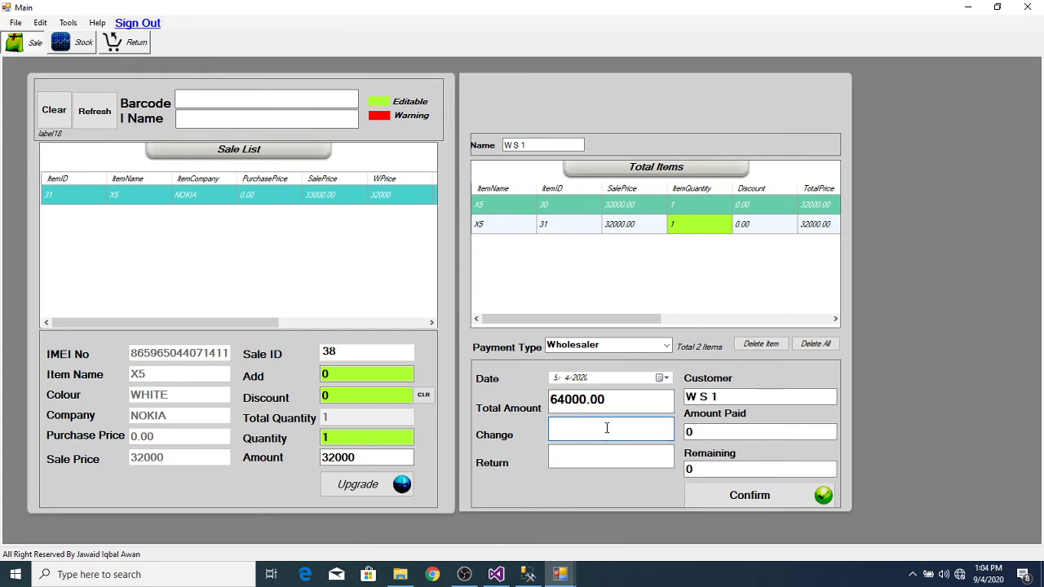
click(717, 432)
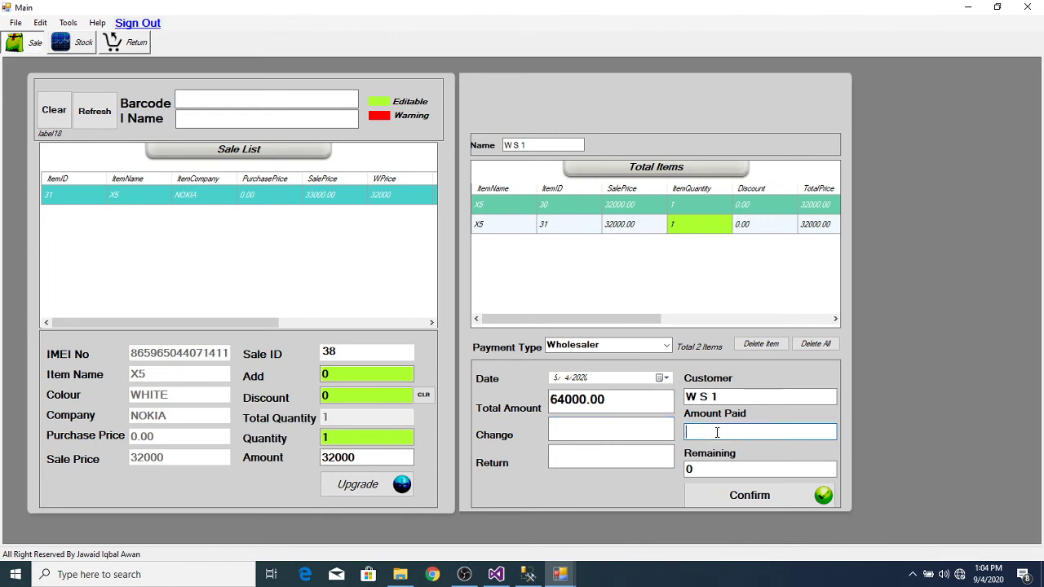
text(50000)
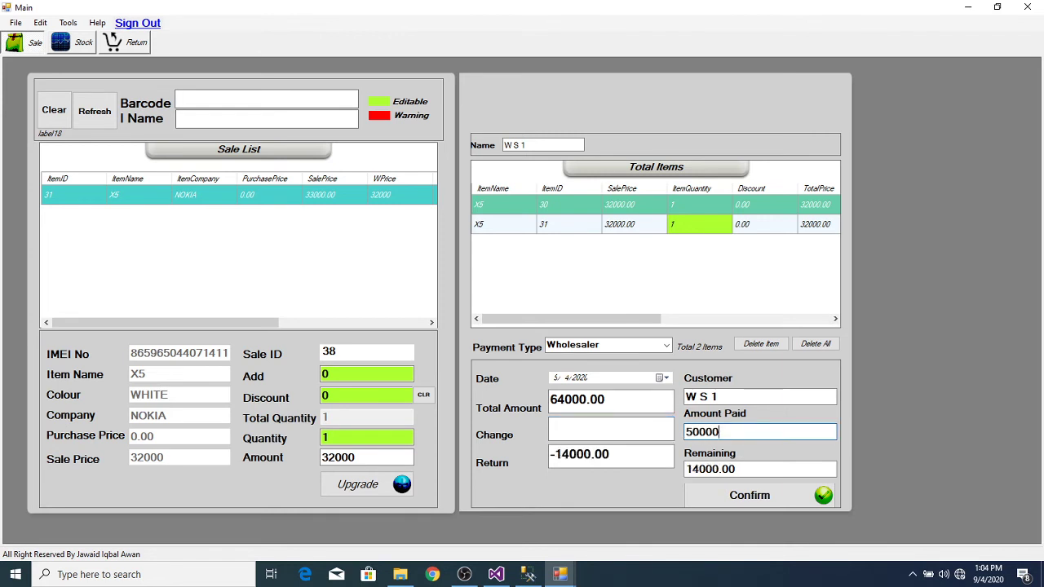
click(764, 497)
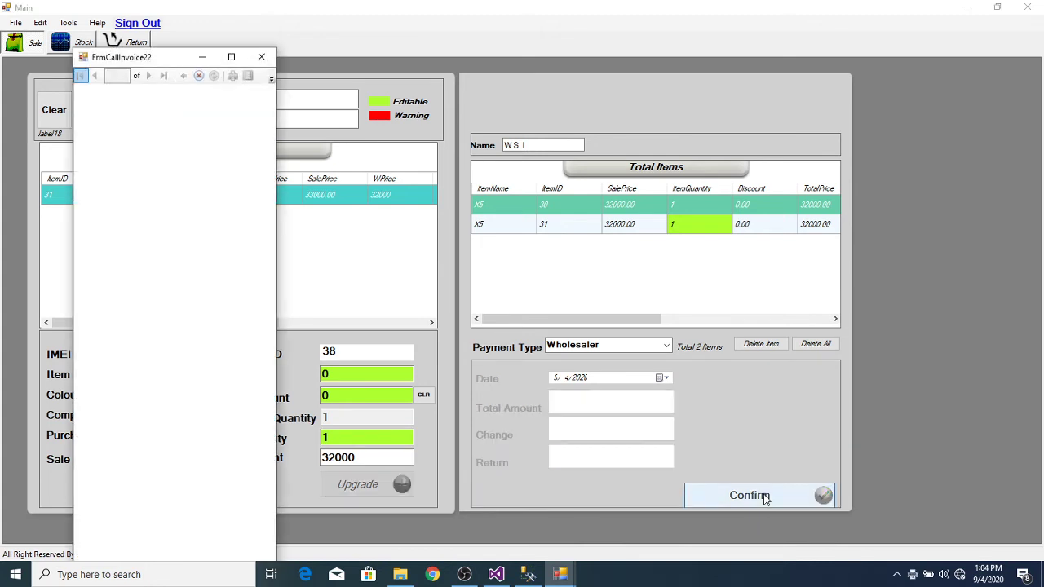
mouse_move(571, 579)
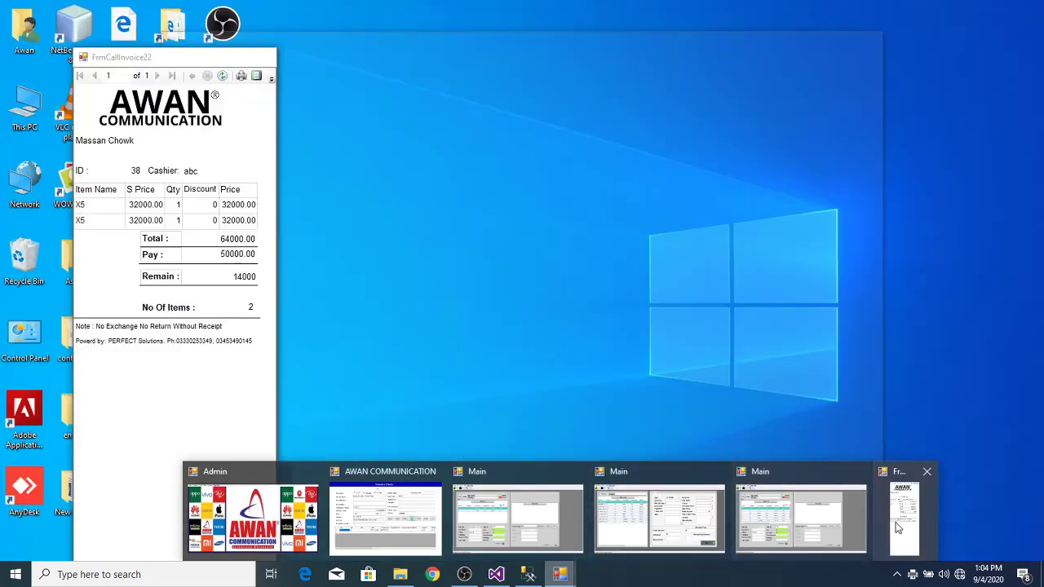
click(896, 525)
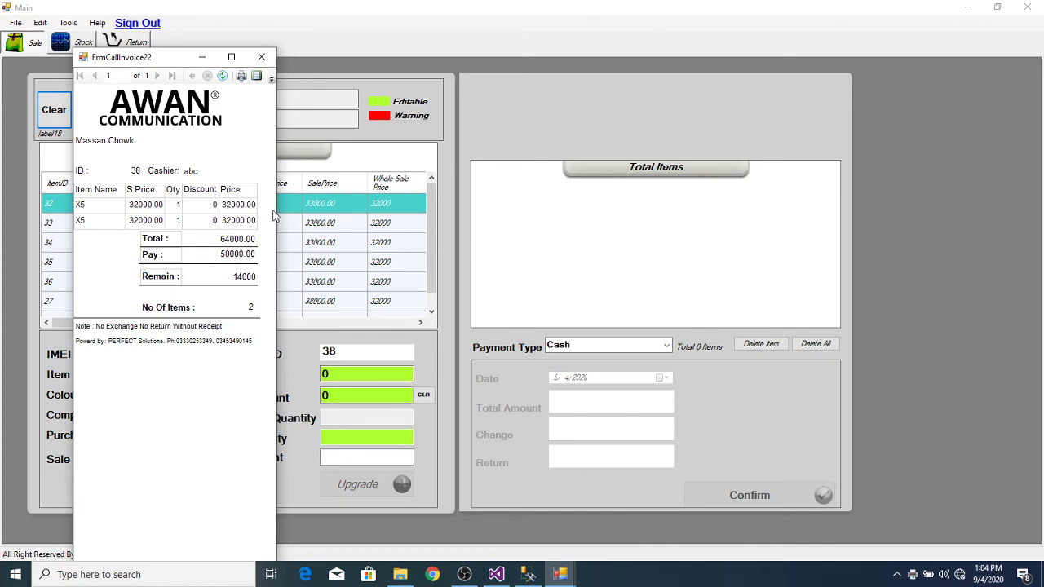
click(261, 57)
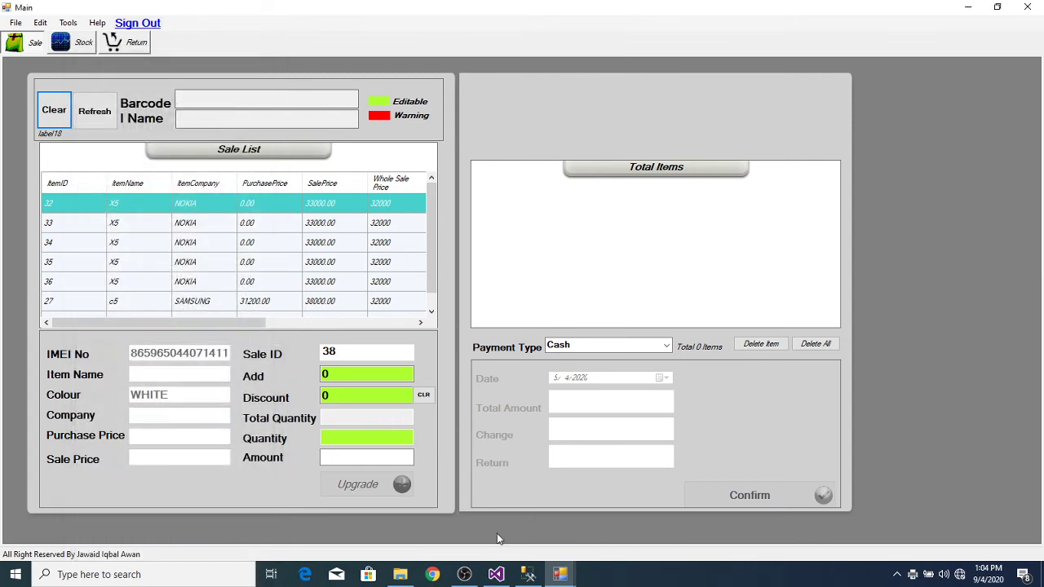
Step: Switch to the Admin window and open the ACCOUNT > General Ledger report
click(551, 577)
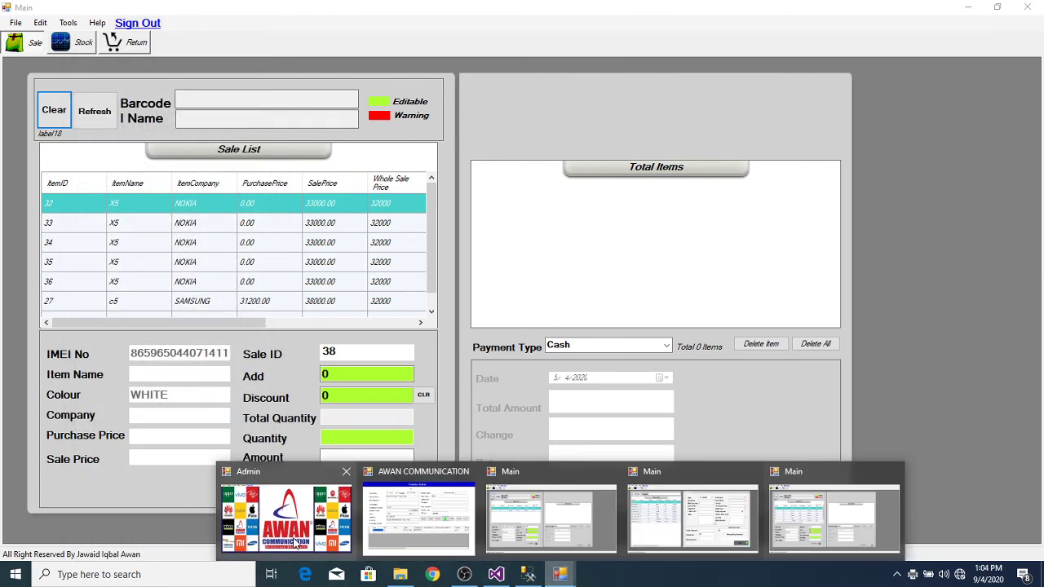
click(303, 515)
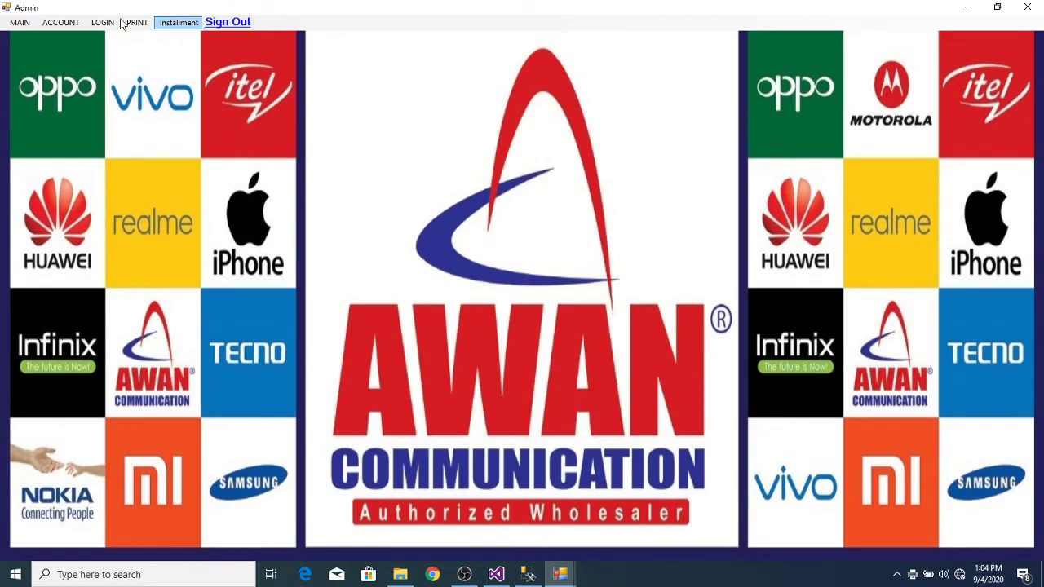
click(60, 22)
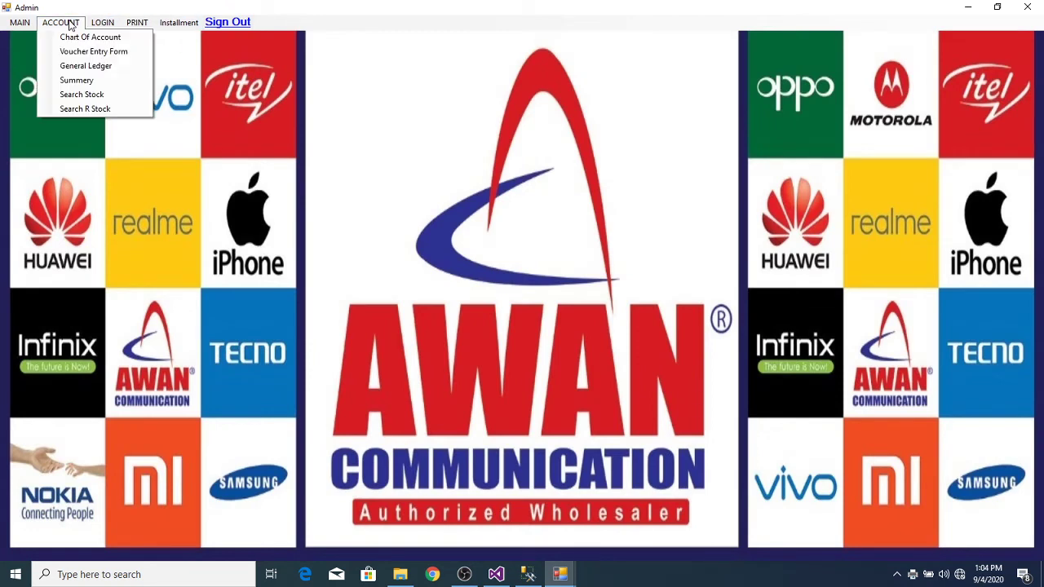
click(110, 66)
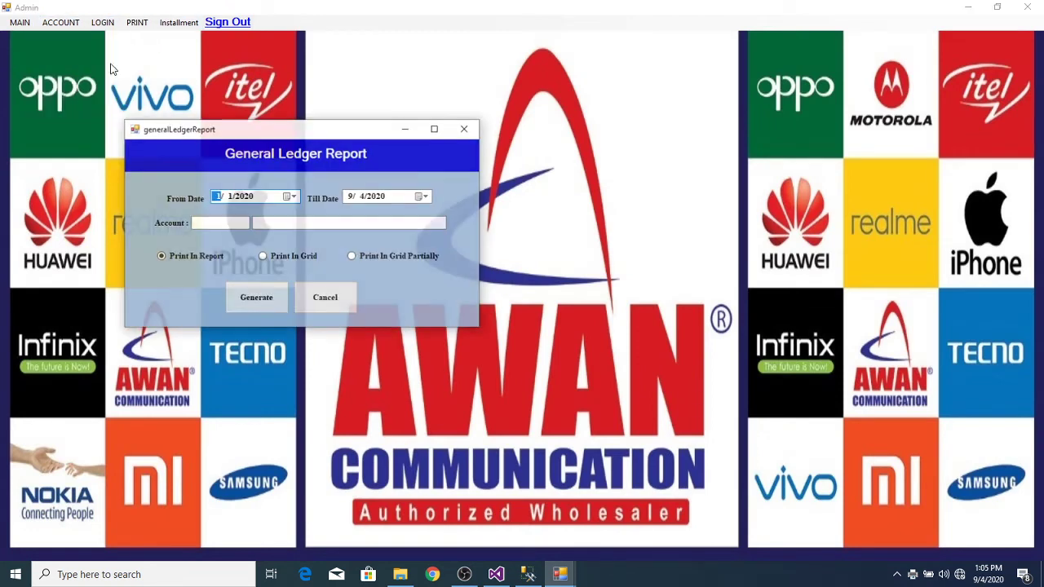
Step: Generate and print the W S 1 ledger, listing sales 37 and 3838 and ending at 44000
click(292, 221)
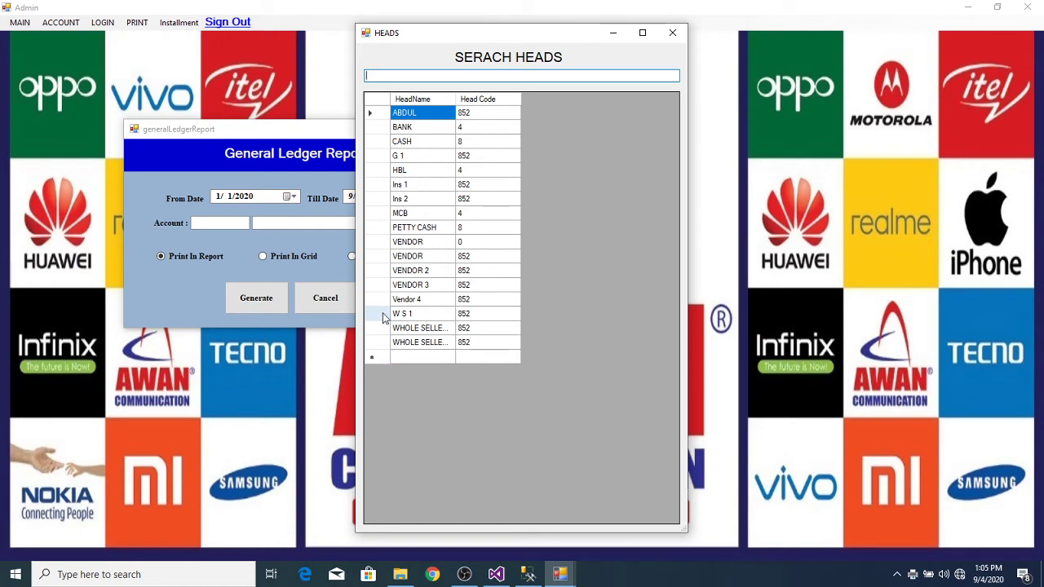
double_click(382, 299)
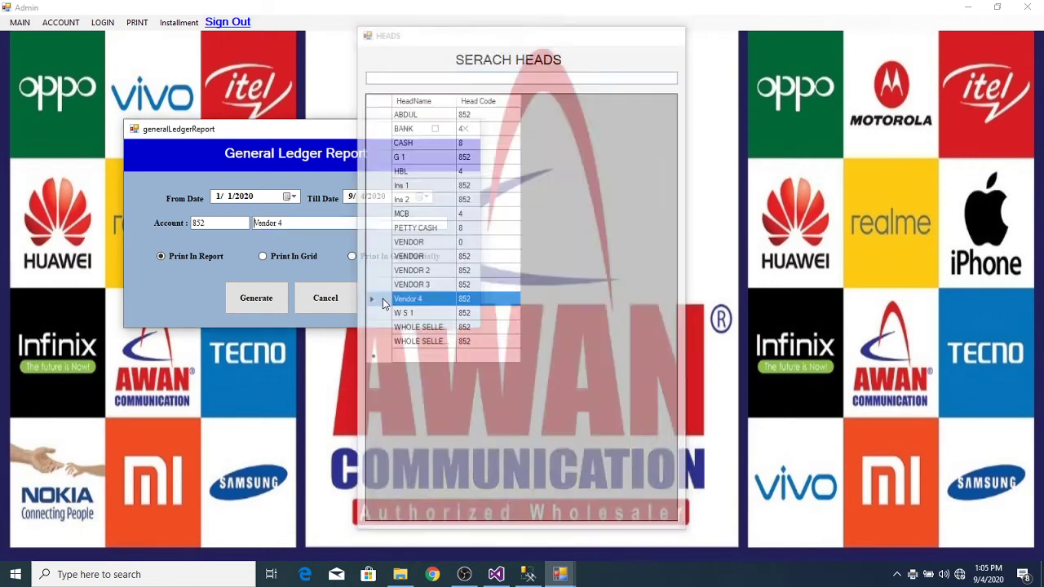
key(Tab)
key(Tab)
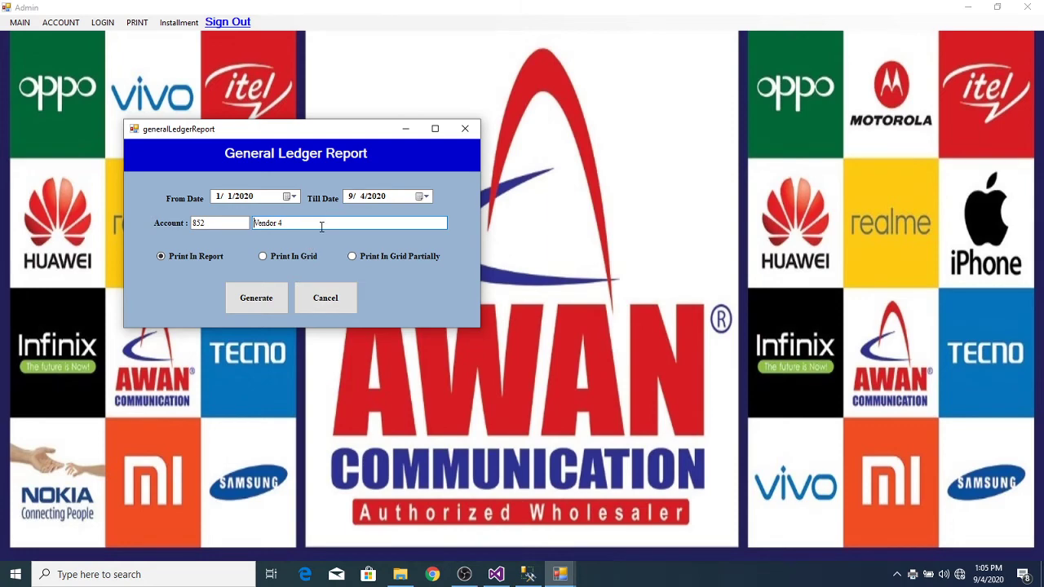
click(321, 227)
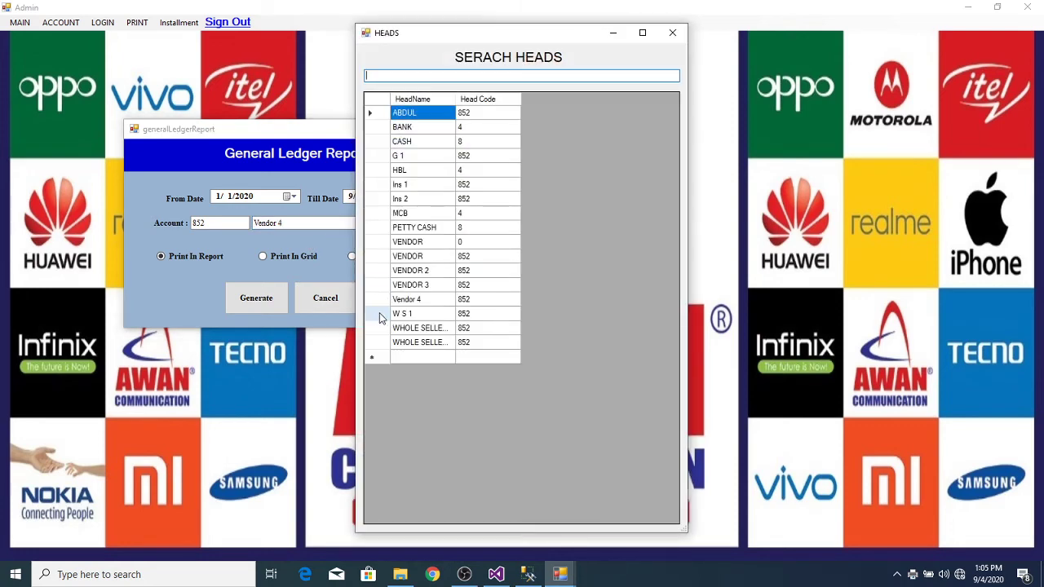
double_click(379, 315)
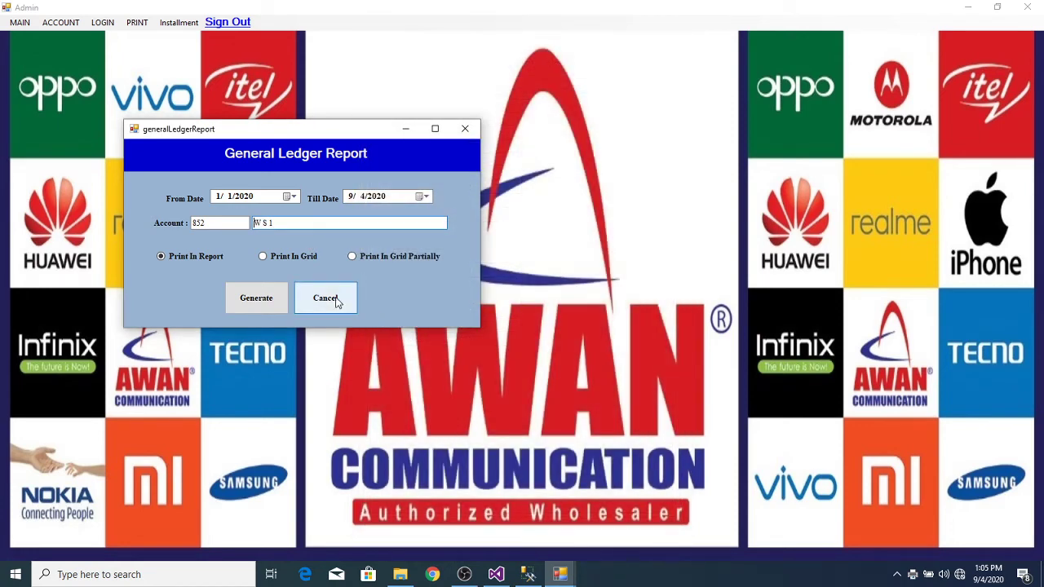
click(272, 304)
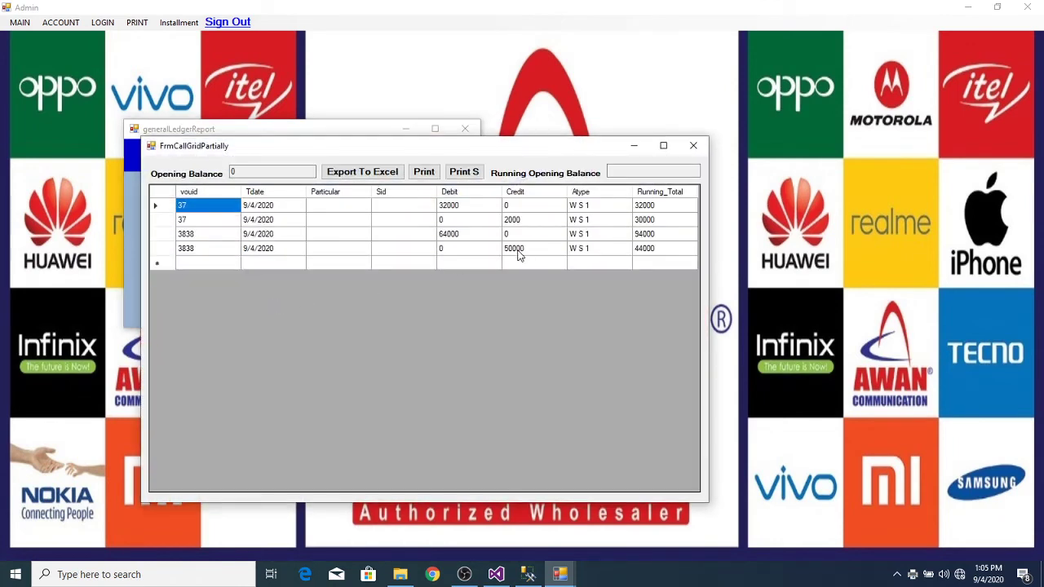
click(423, 173)
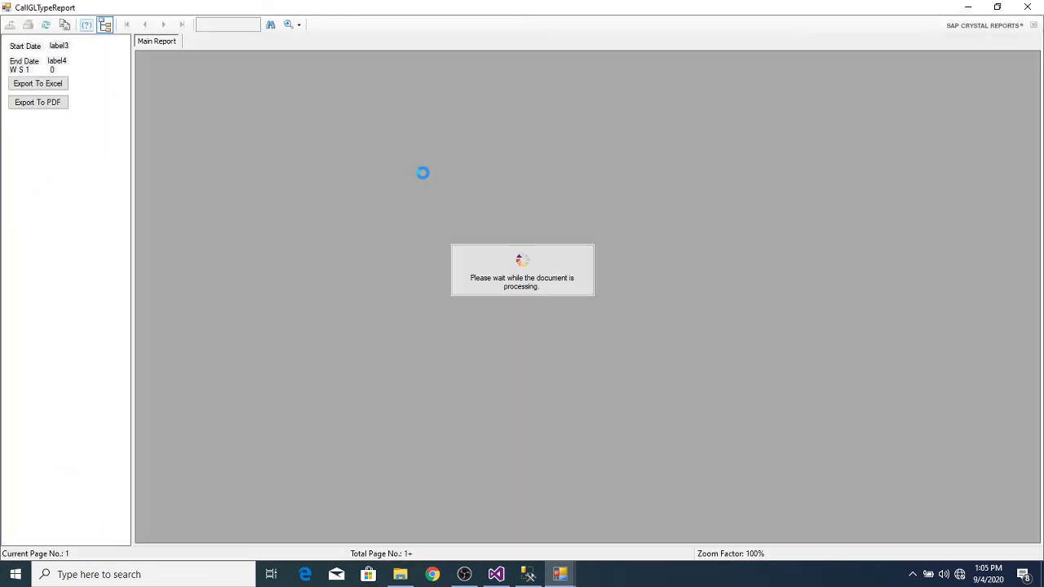
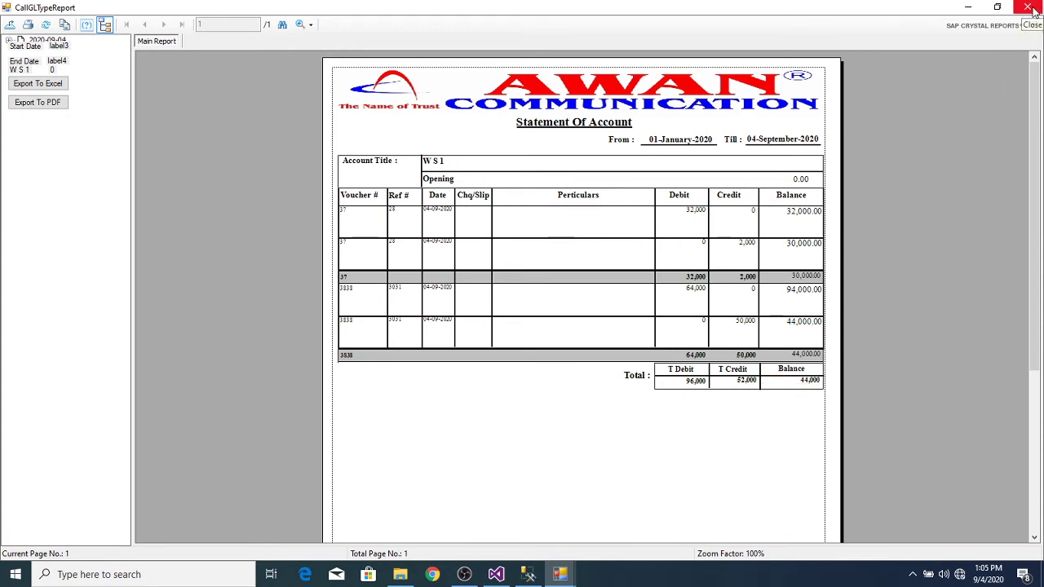
Step: Close the general ledger statement, the partial ledger grid and the ledger report dialog
click(1029, 8)
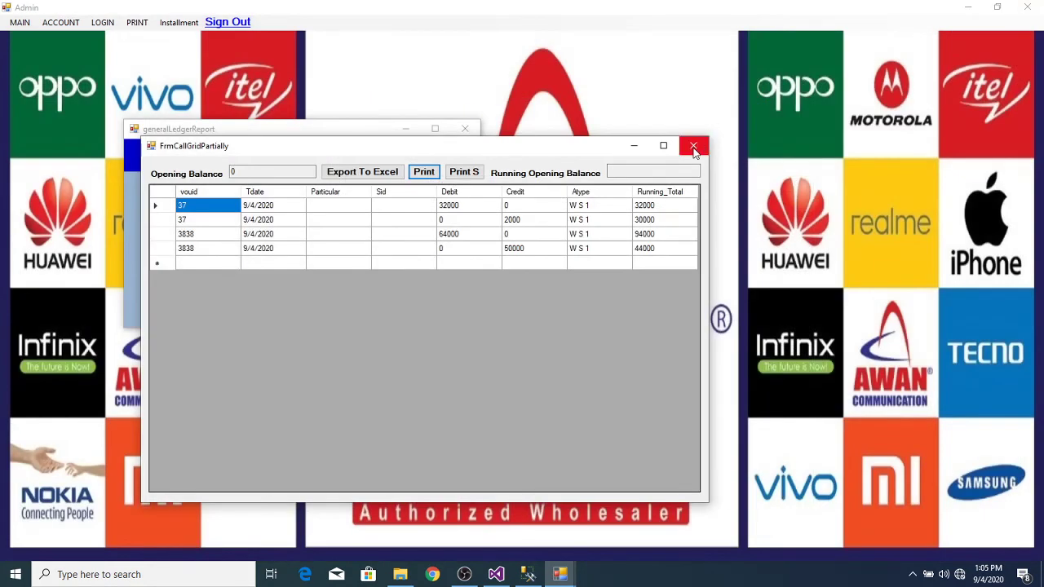
click(693, 146)
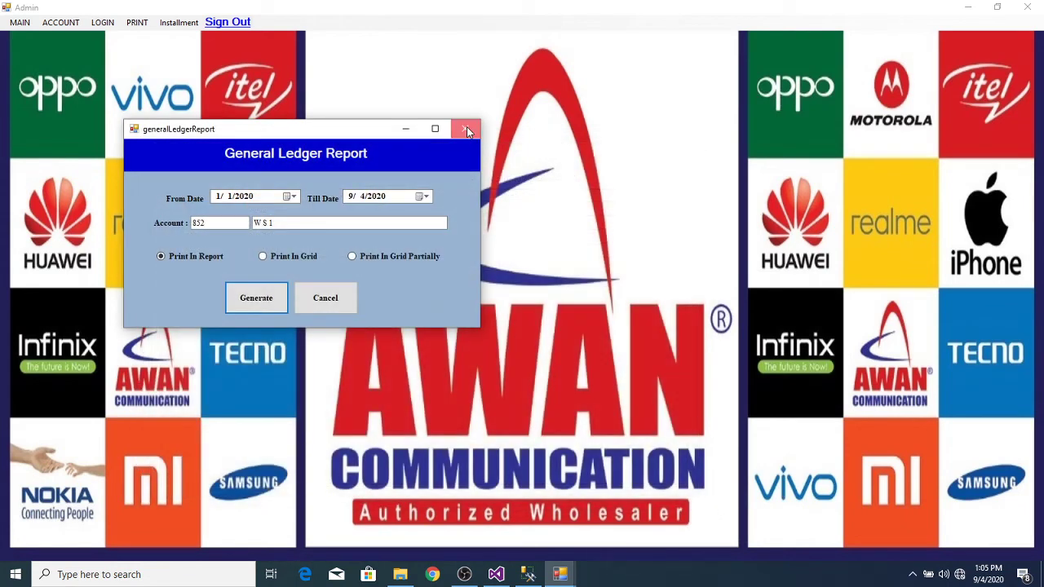
click(465, 129)
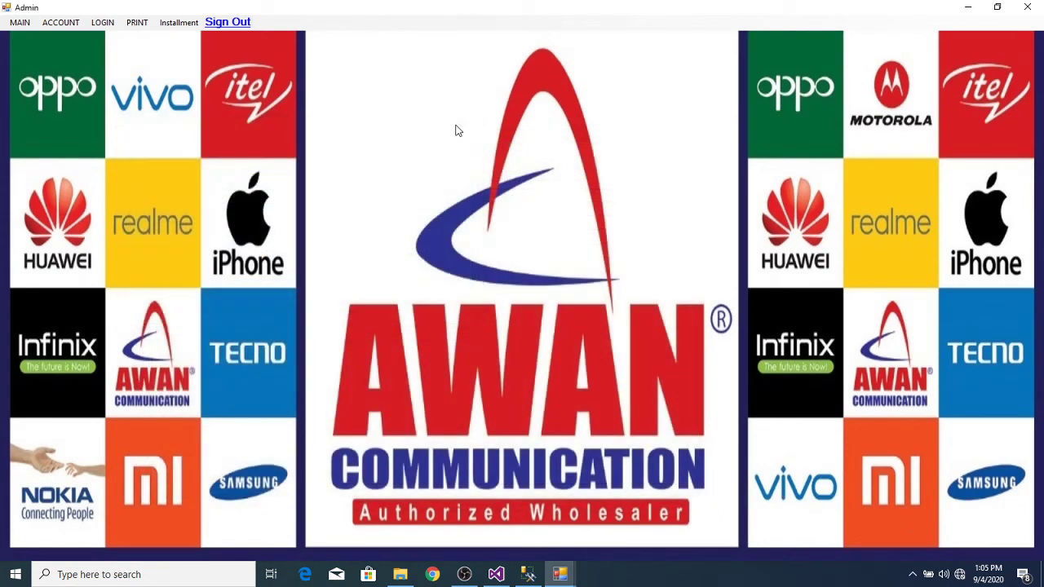
Step: Show the wholesaler ledger report filtered to the Wholesaler payment type
click(163, 23)
mouse_move(135, 22)
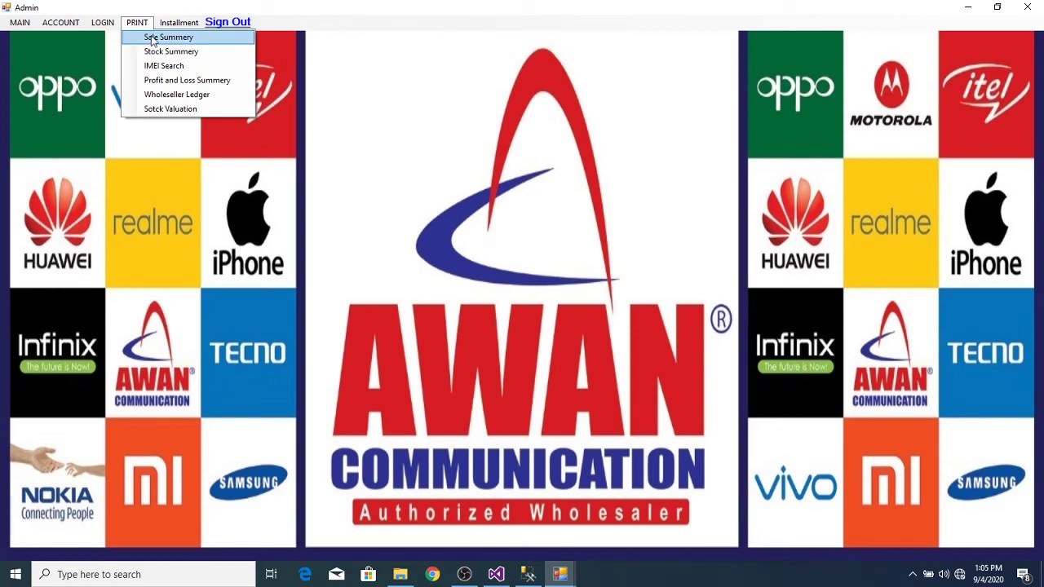
click(173, 95)
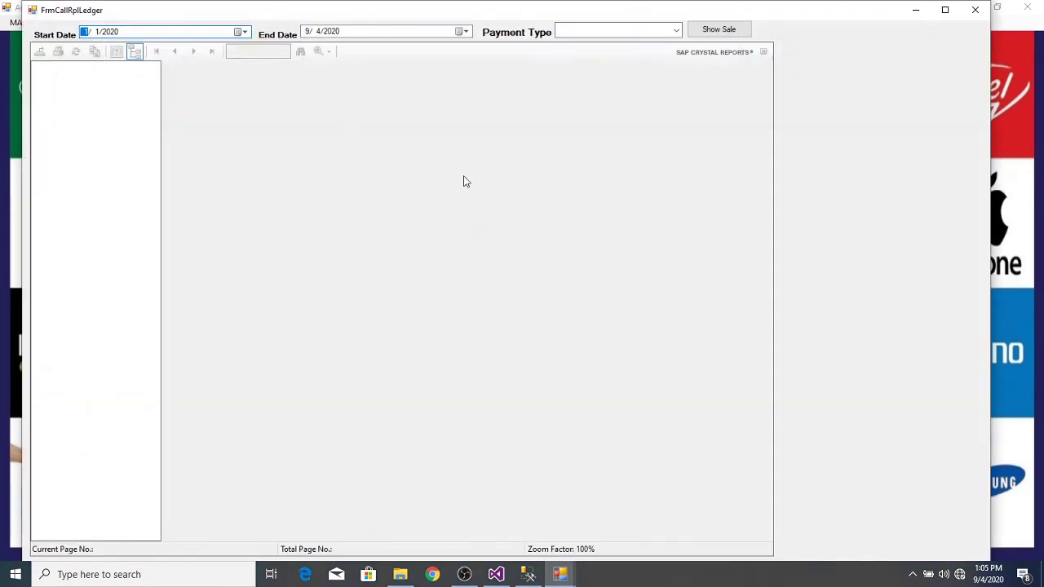
click(676, 30)
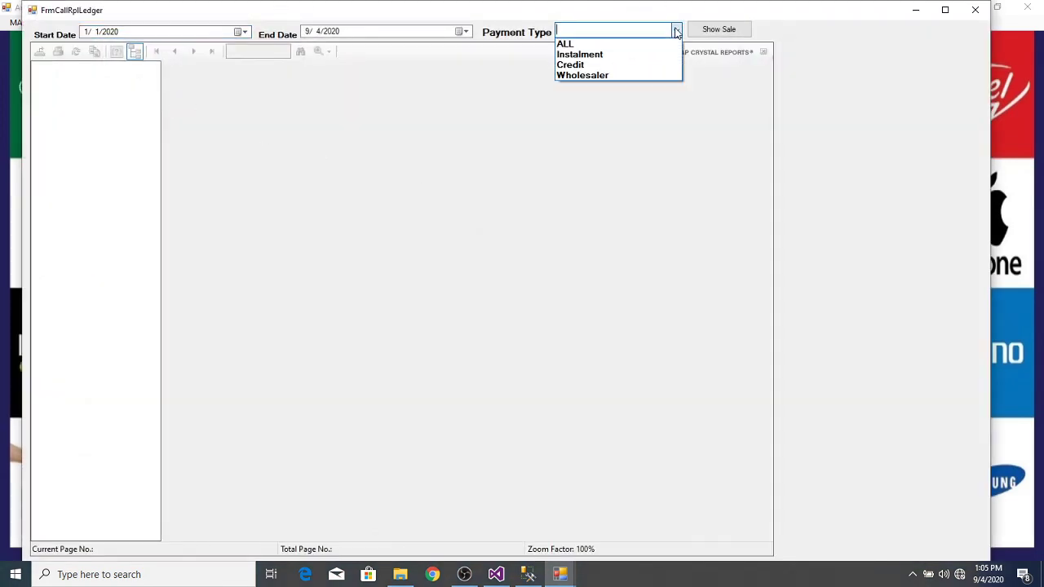
click(622, 75)
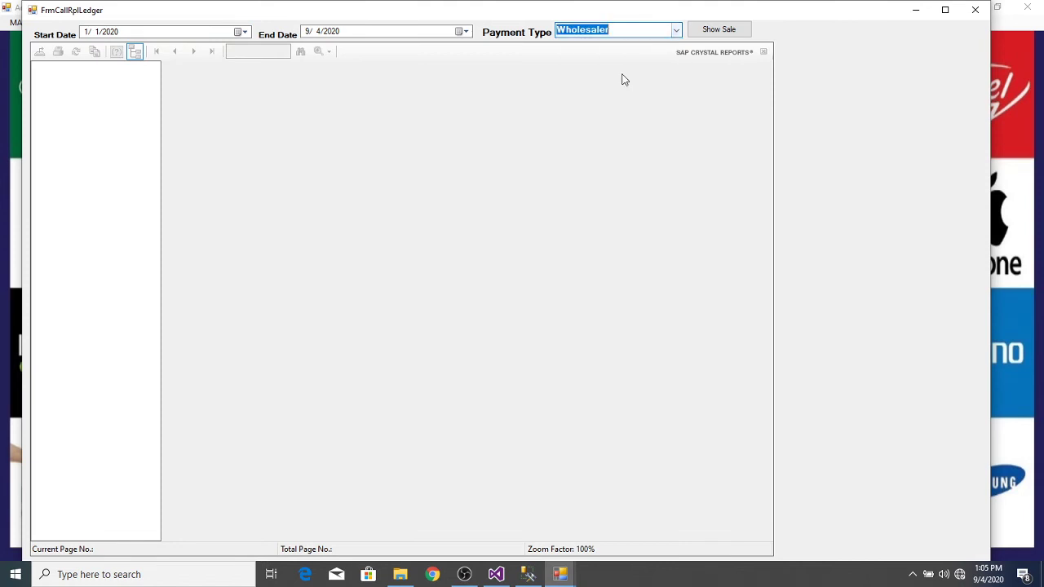
click(714, 31)
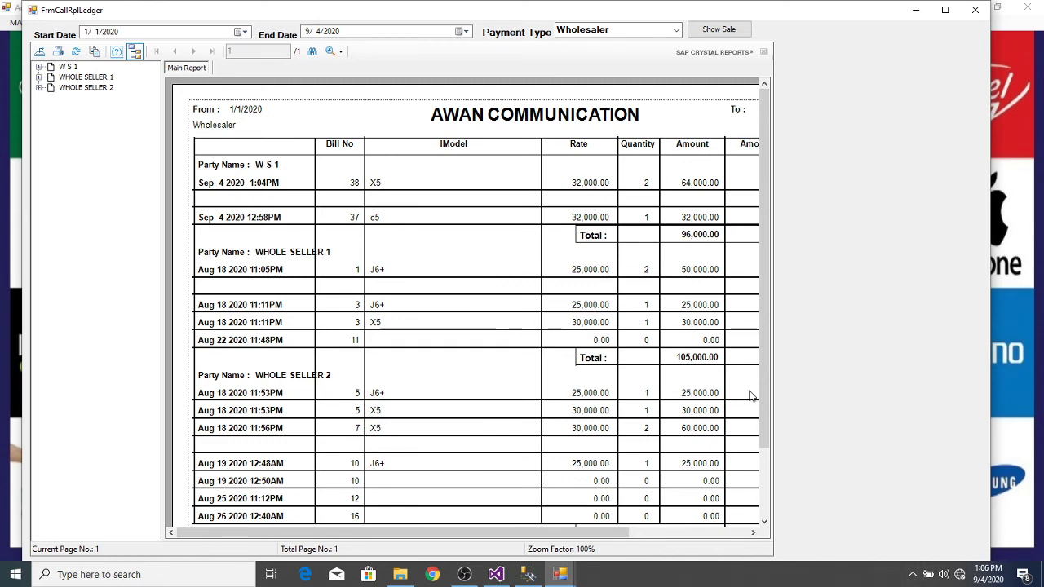
Step: Check W S 1's 52,000.00 paid and 44,000.00 balance, then close the report
mouse_move(565, 538)
mouse_down()
mouse_move(644, 526)
mouse_move(583, 530)
mouse_up()
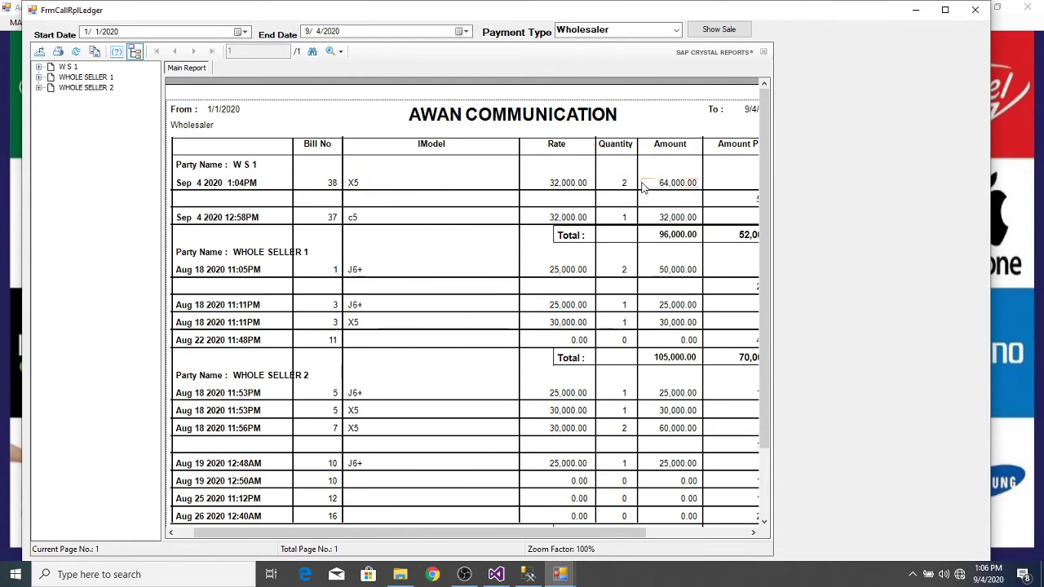
drag(585, 534, 689, 520)
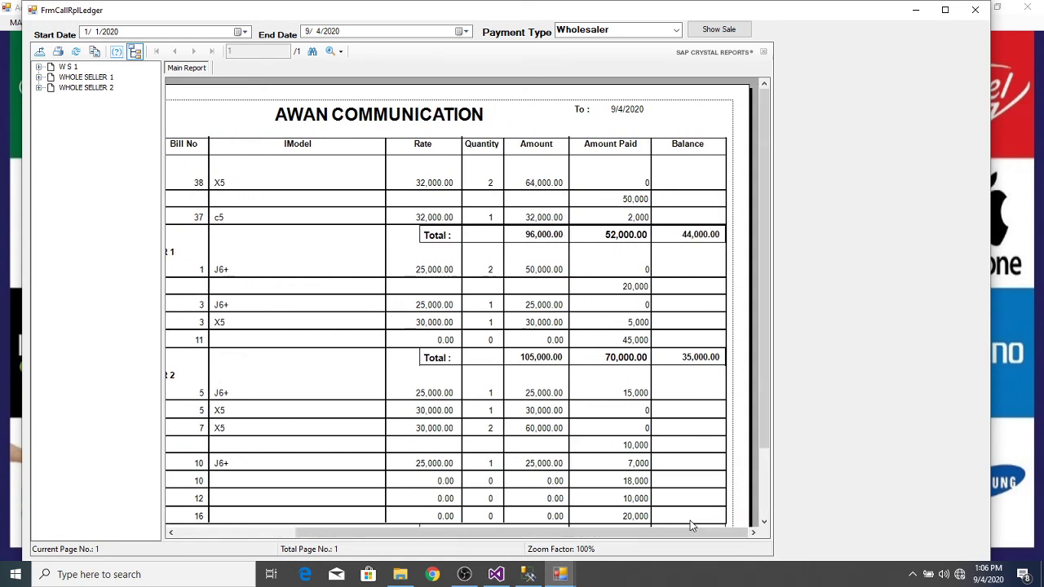
click(618, 238)
click(692, 236)
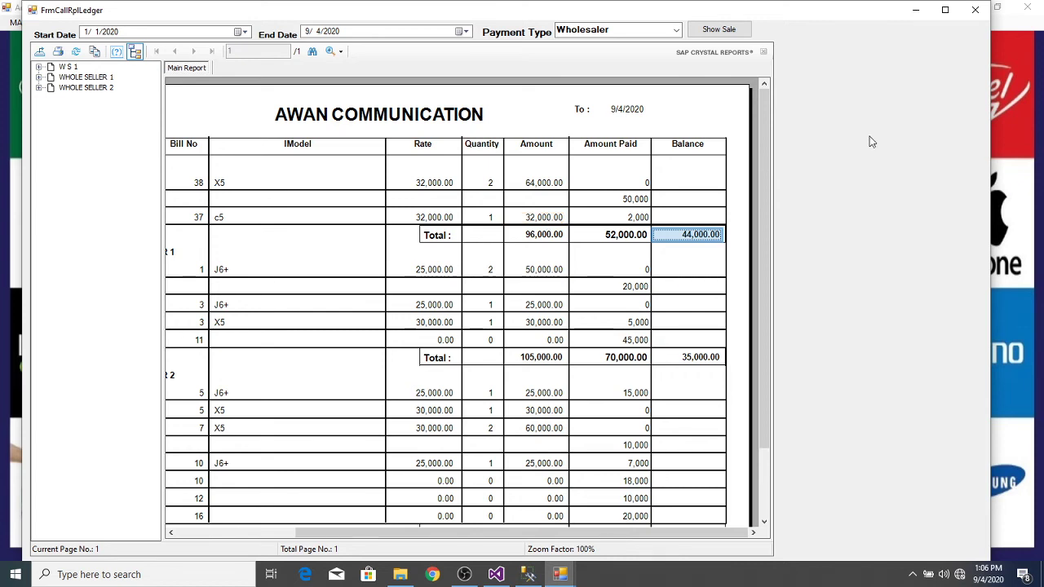
click(972, 11)
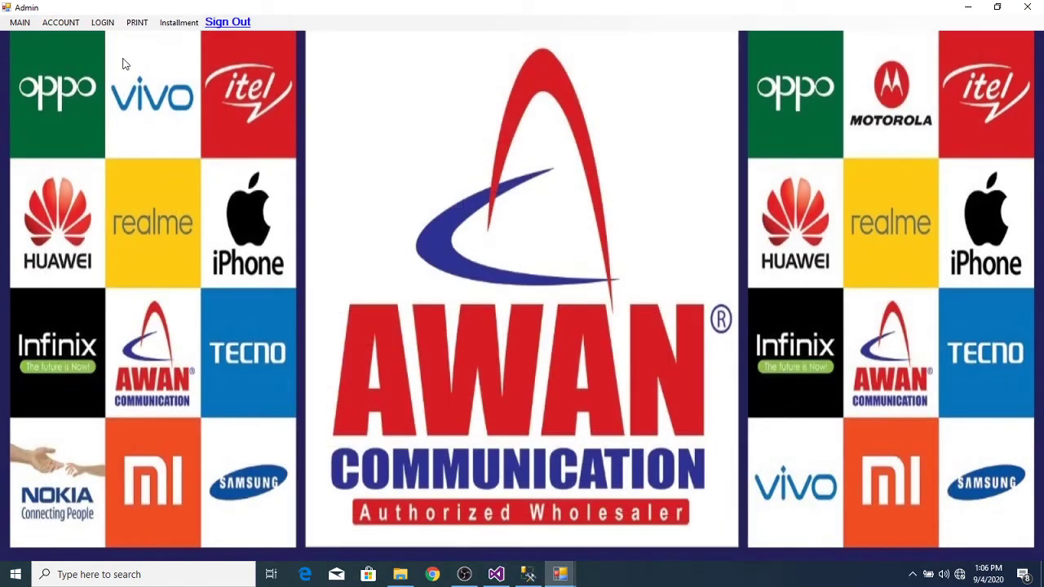
Step: Clear the current sale on the inventory screen and reload the item list for a new sale ID
click(19, 22)
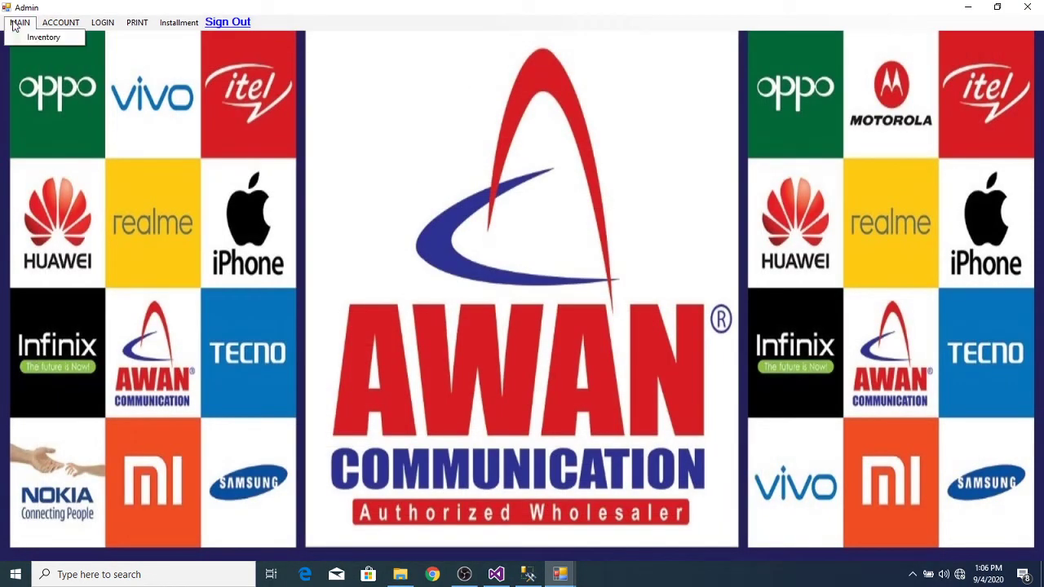
click(33, 38)
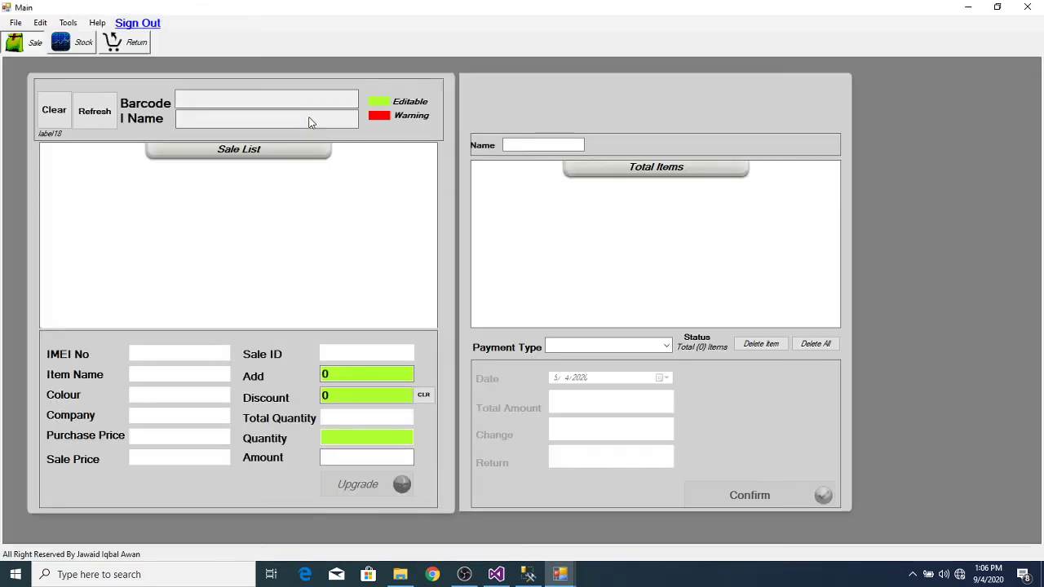
click(57, 115)
click(546, 334)
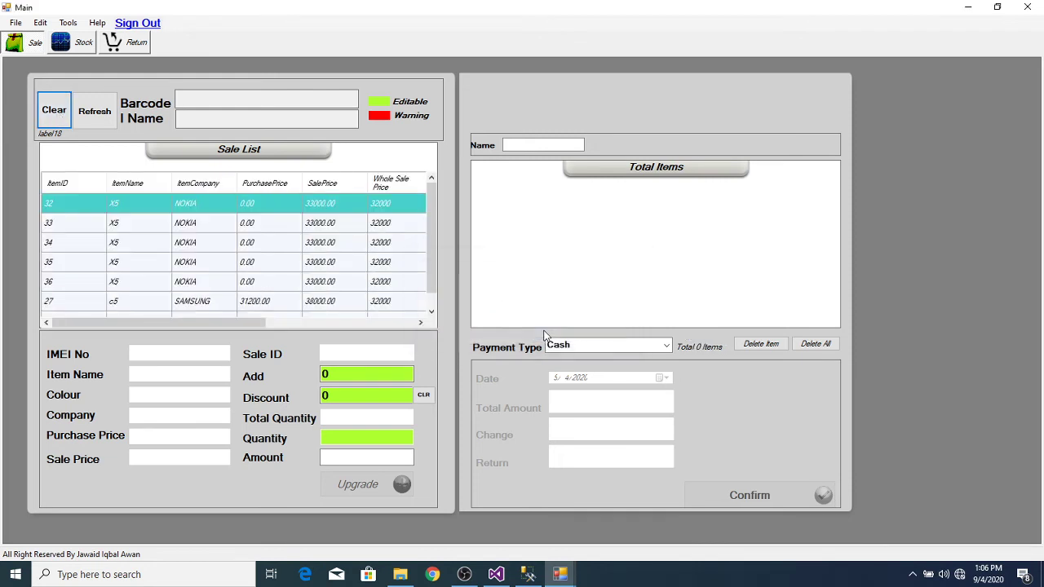
click(92, 114)
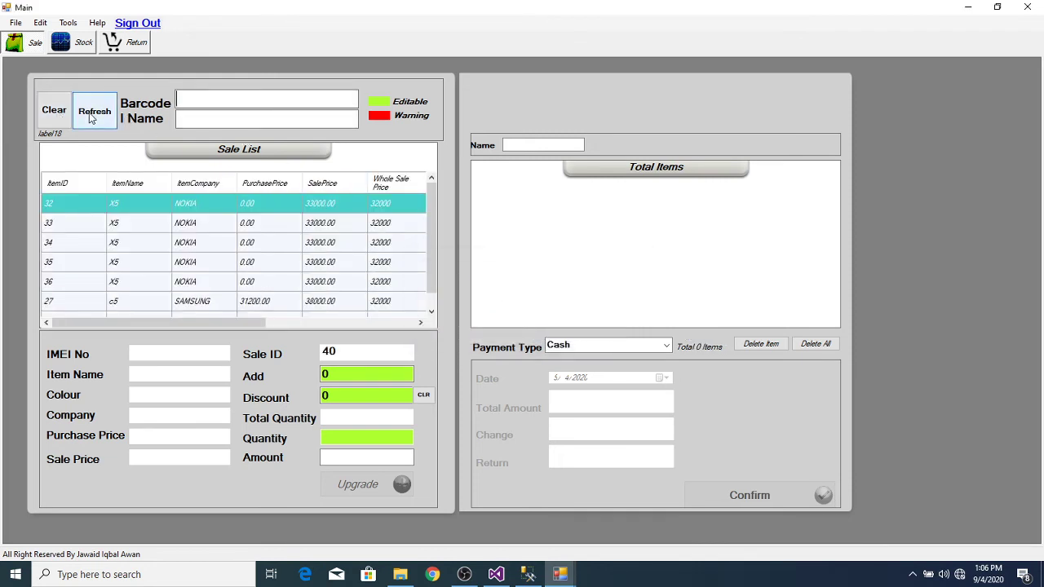
Step: Add X5 item 34 to the sale with payment type Credit, dismissing the customer search
double_click(352, 235)
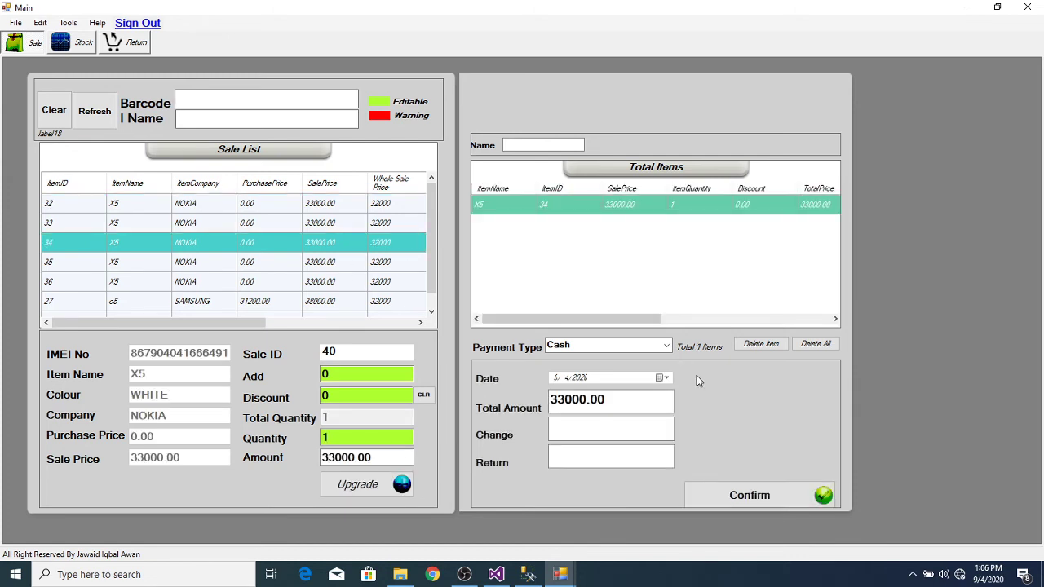
click(668, 345)
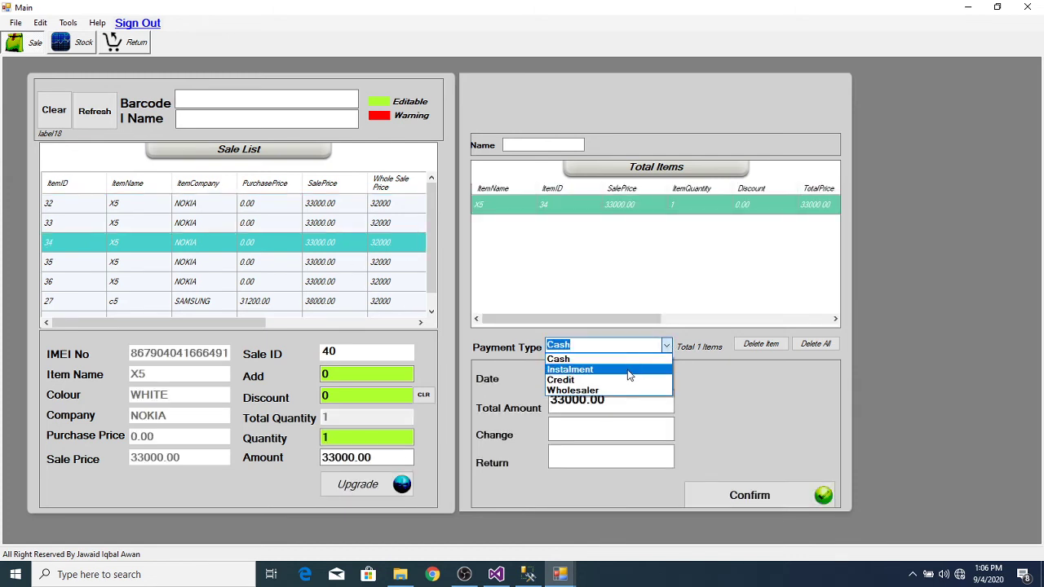
click(618, 381)
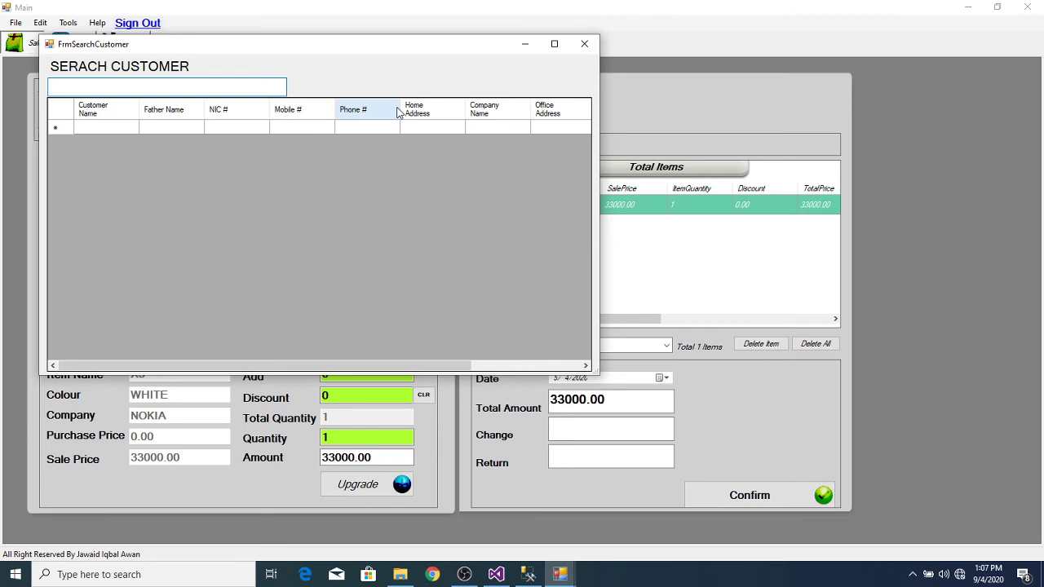
click(583, 44)
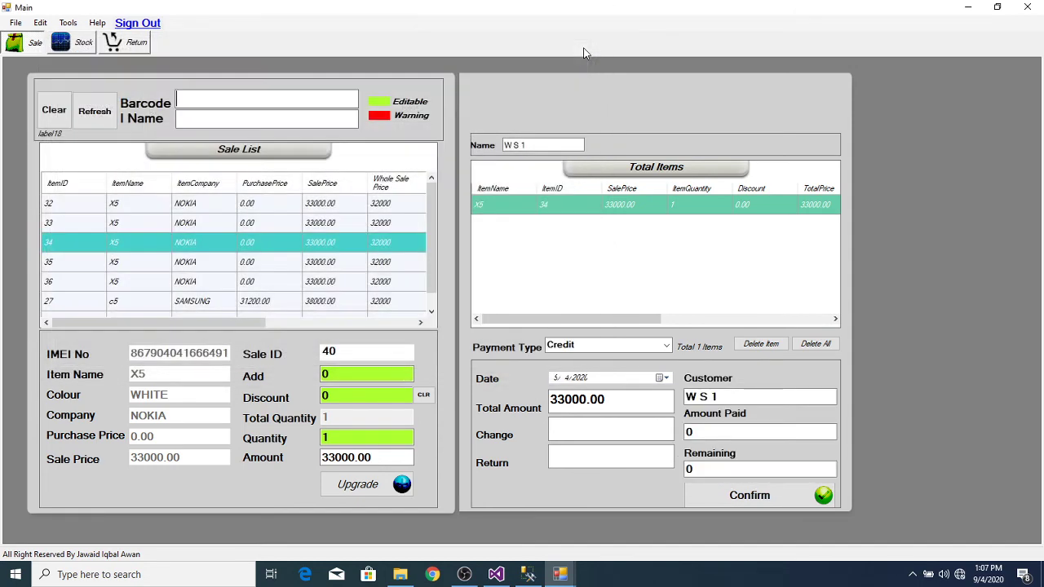
click(561, 575)
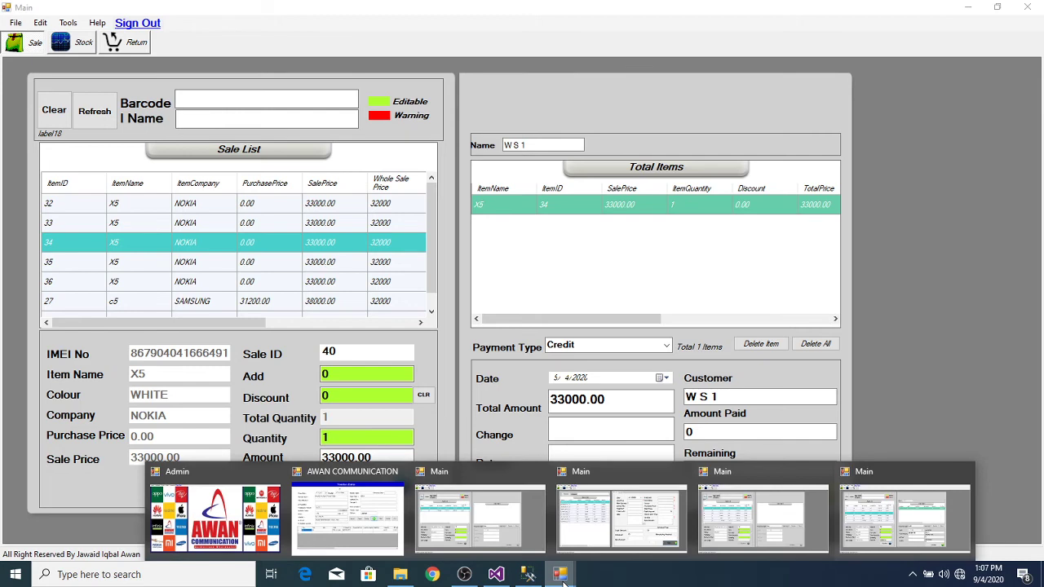
Step: Start a new customer record named 'Credit Cus 1' from the Admin screen
mouse_move(340, 525)
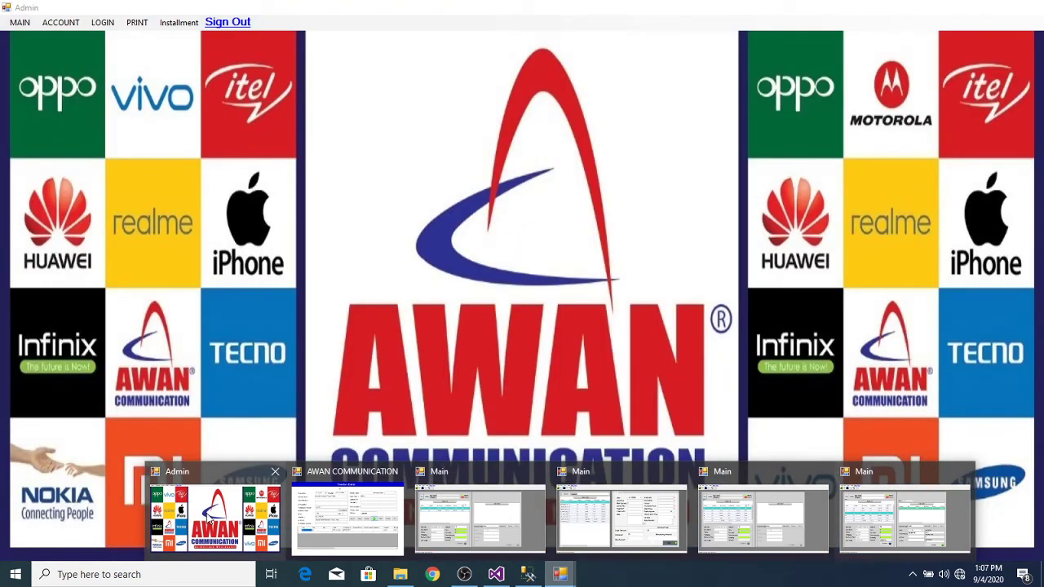
click(206, 513)
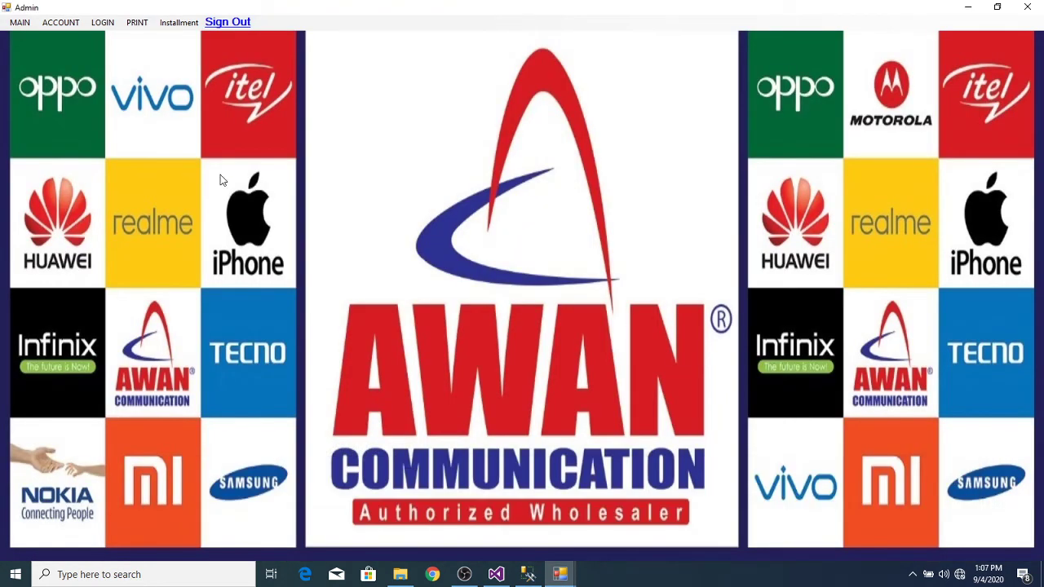
click(174, 24)
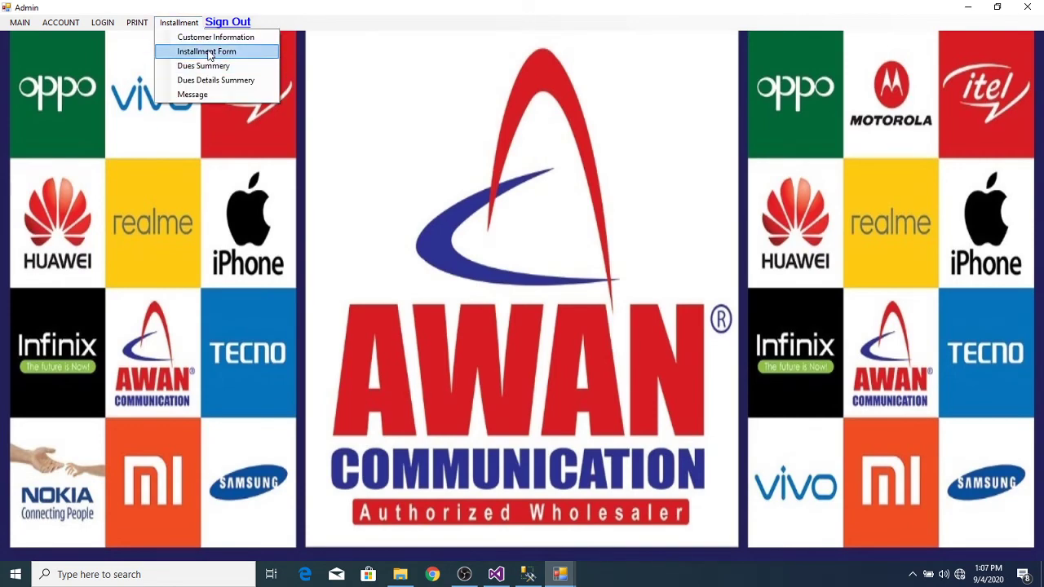
click(211, 37)
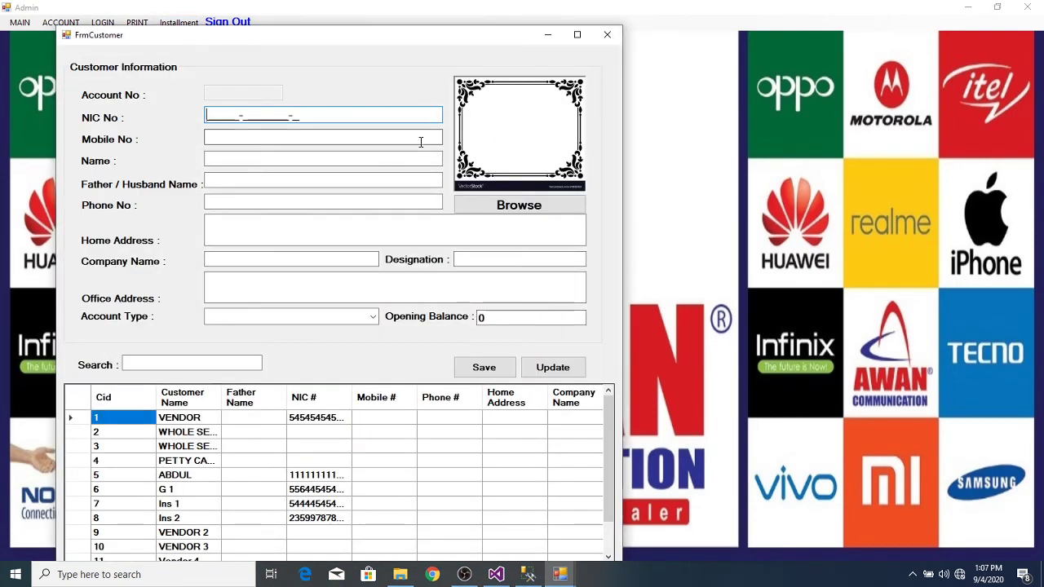
click(332, 158)
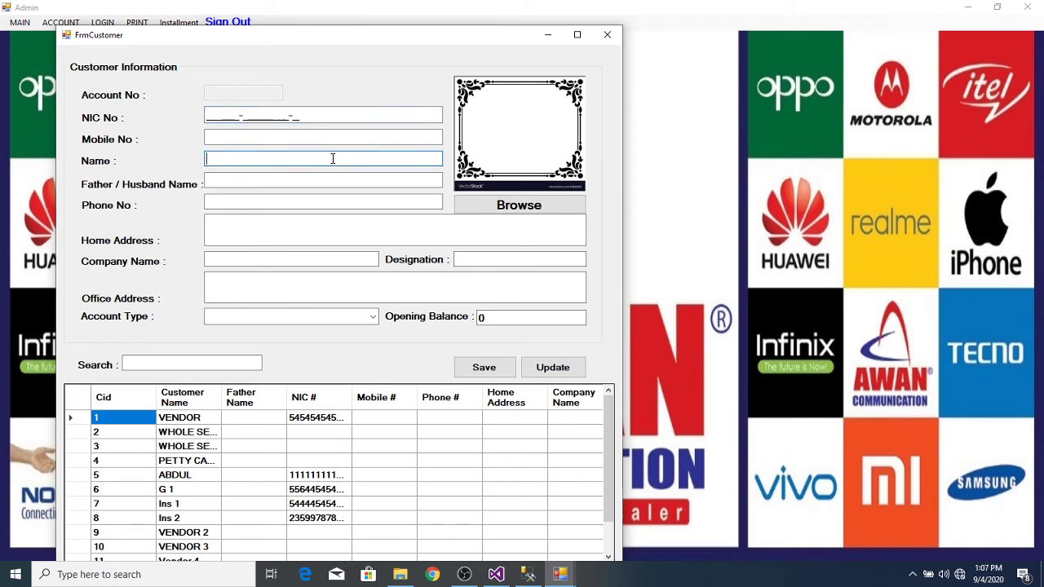
text(Credit Cus 1)
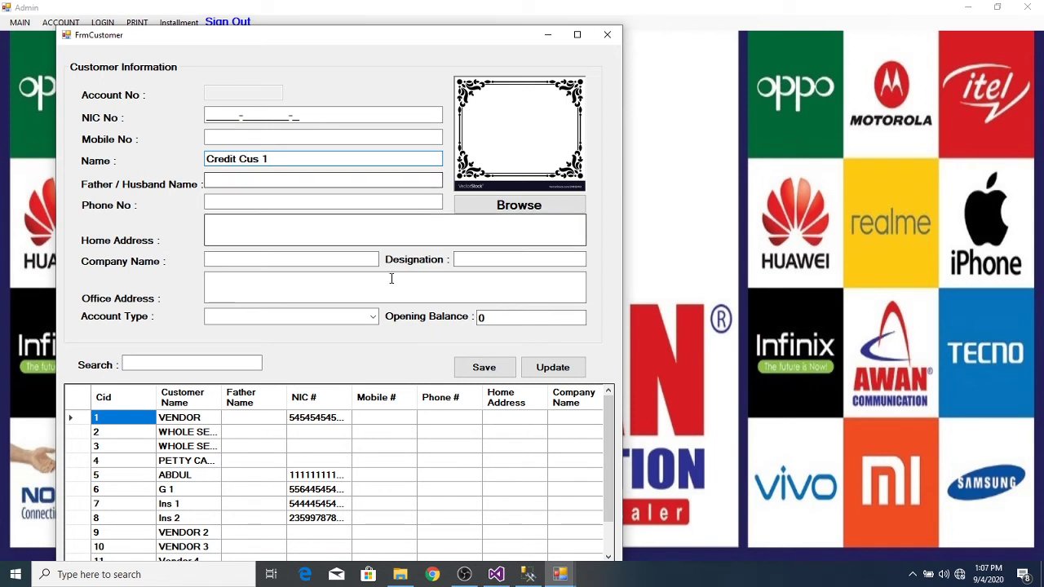
Step: Set the account type to Credit, save the customer, then close the customer form
click(373, 318)
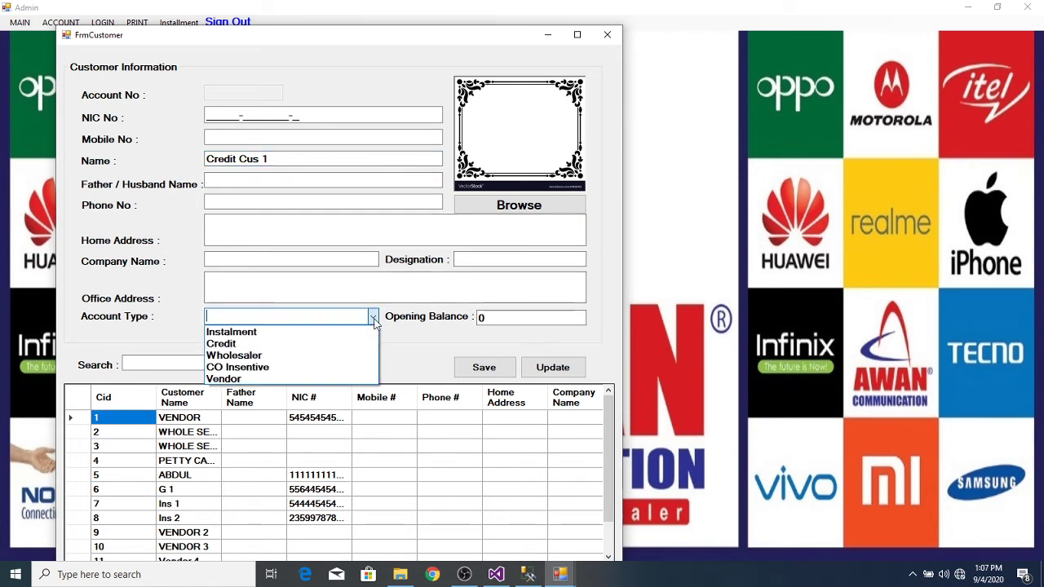
click(323, 344)
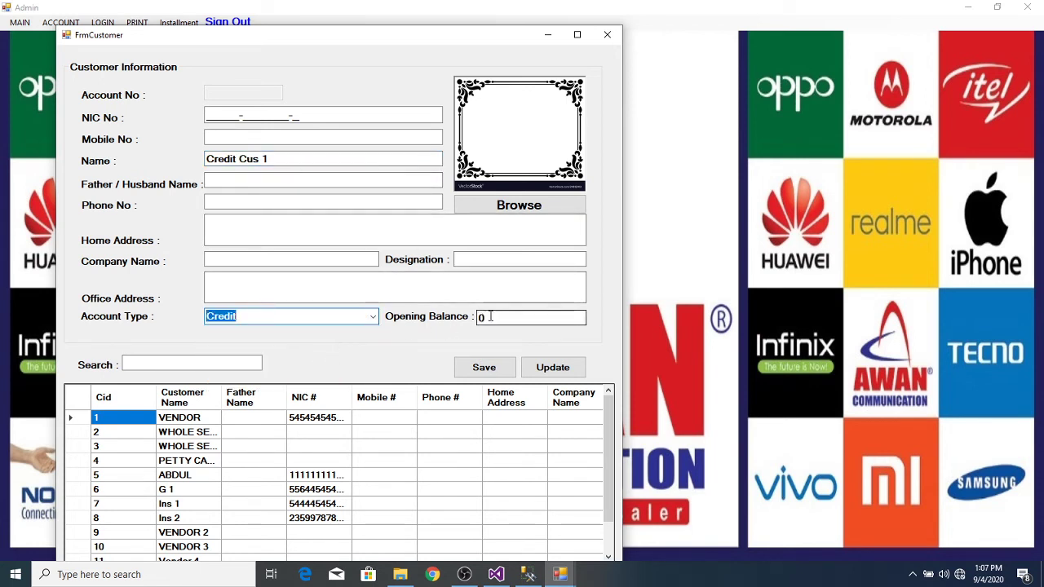
click(307, 316)
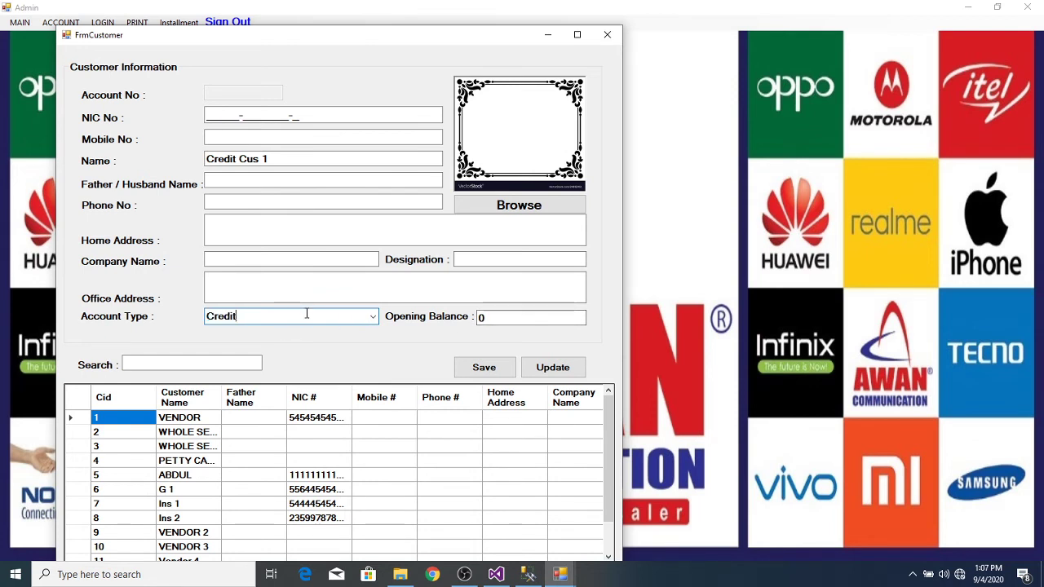
click(484, 368)
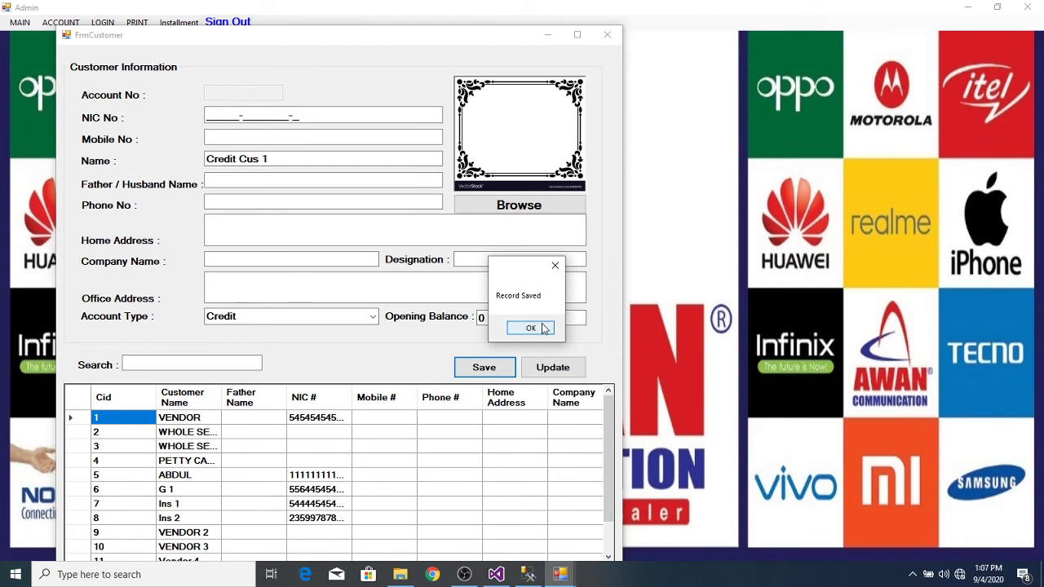
click(531, 327)
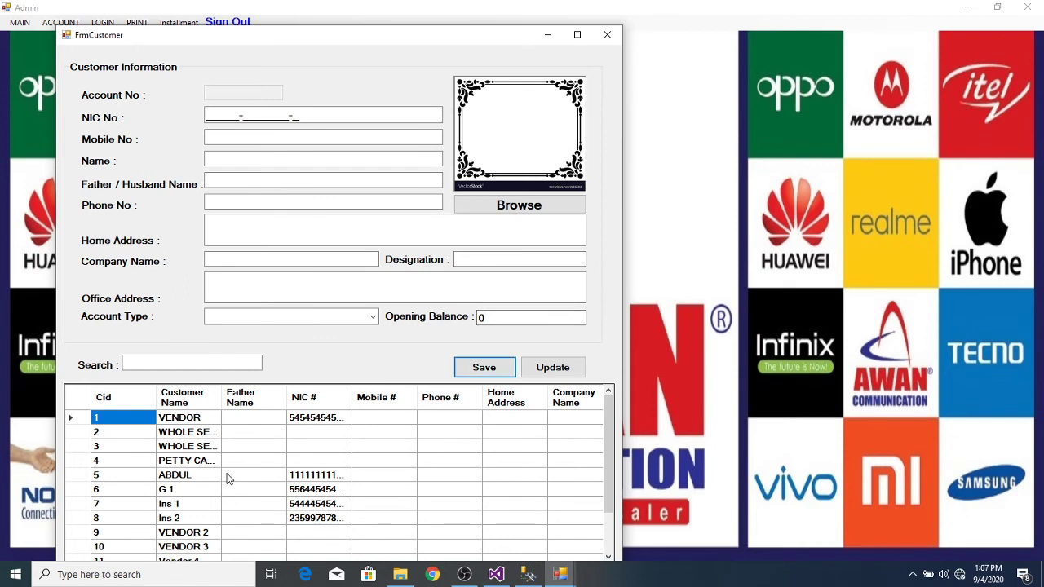
click(210, 512)
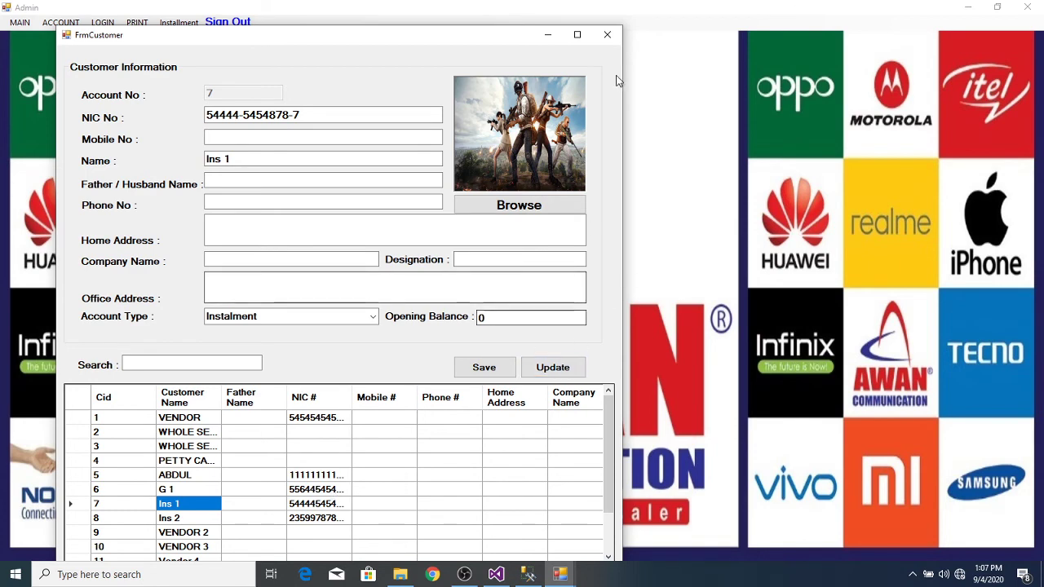
click(607, 34)
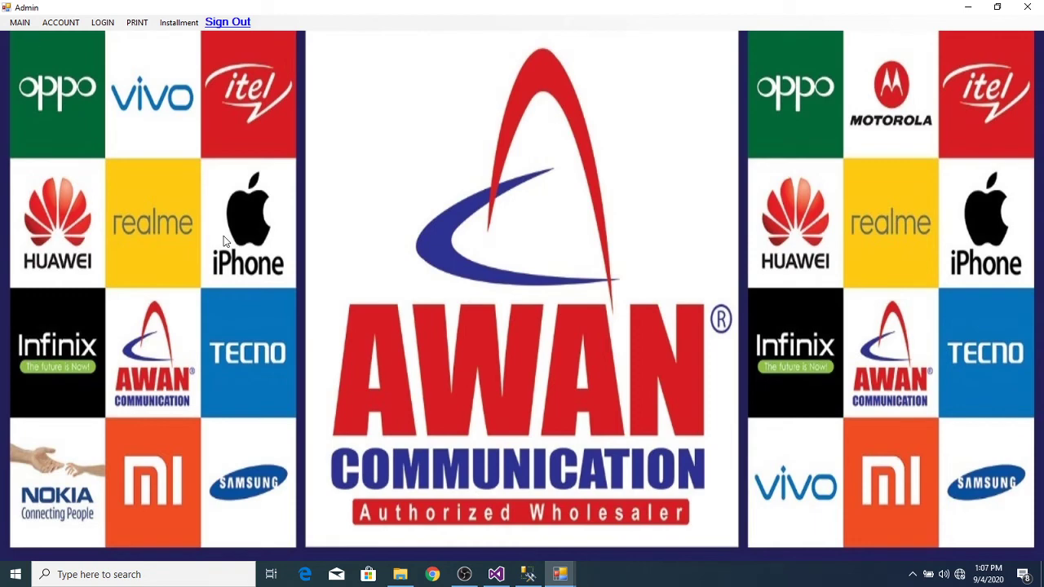
Step: Return to the sale window and clear the current sale
click(560, 574)
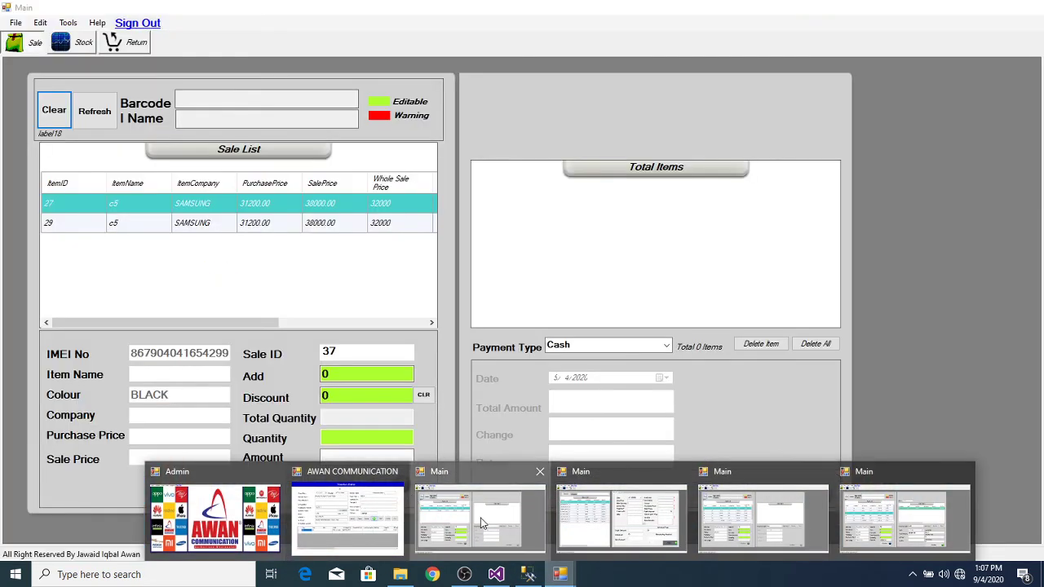
click(479, 520)
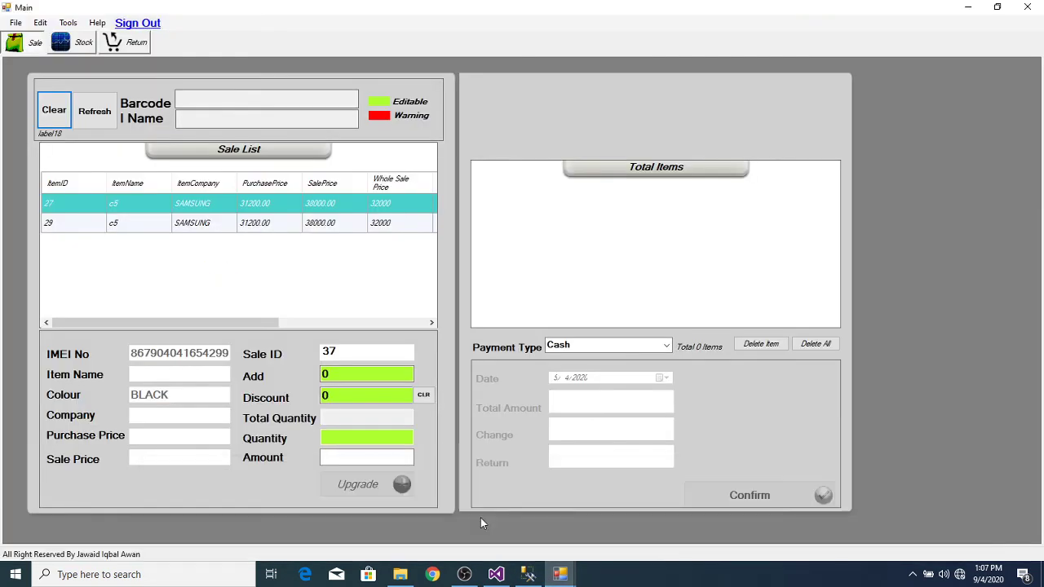
click(667, 346)
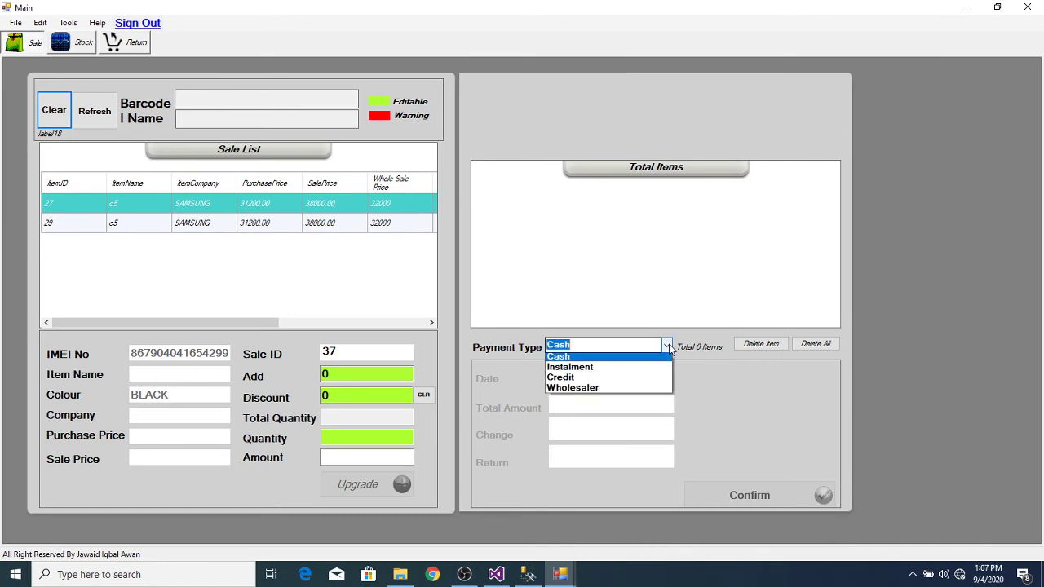
click(57, 115)
click(56, 115)
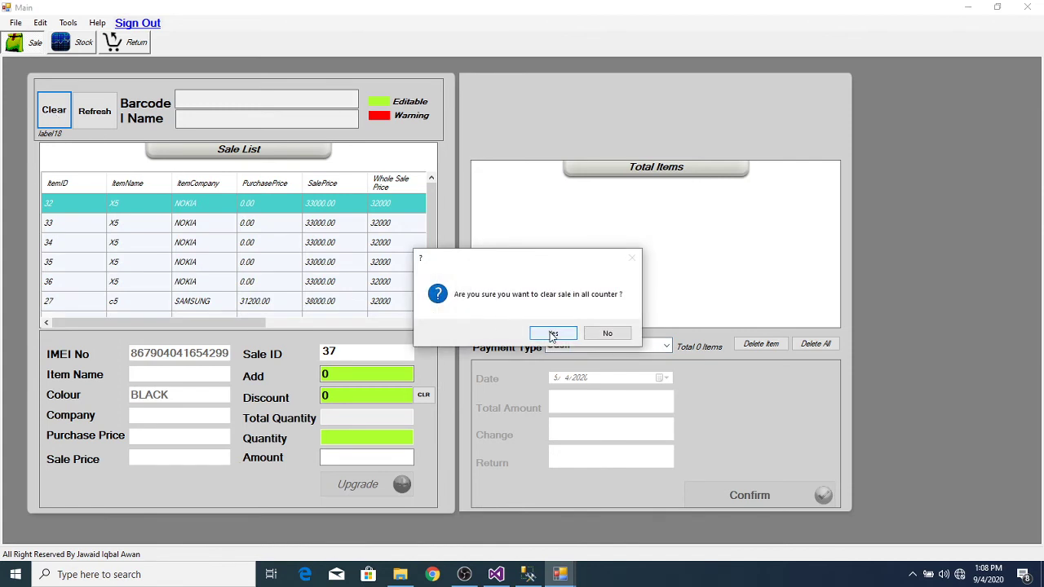
click(551, 334)
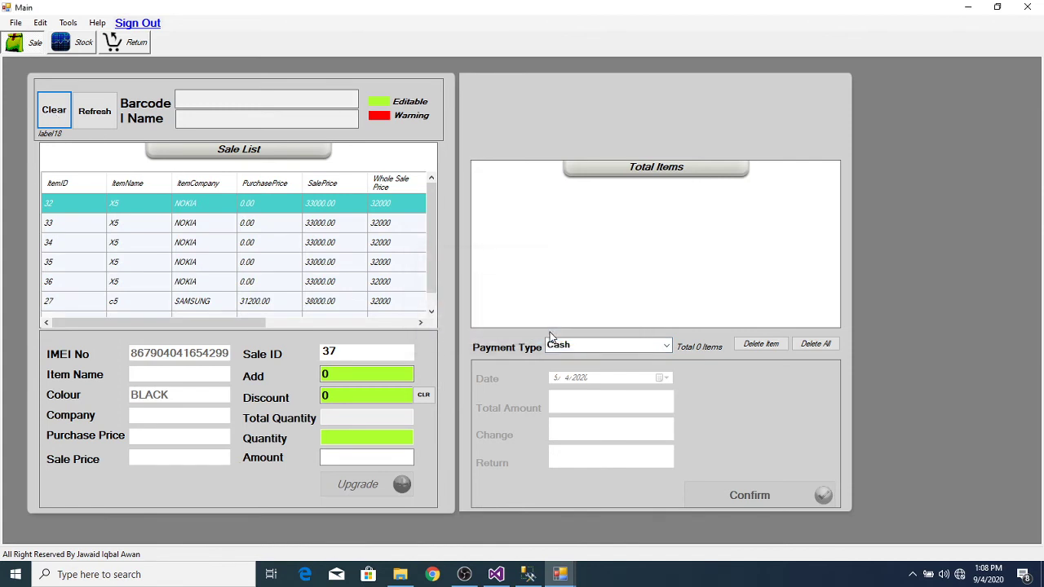
click(666, 347)
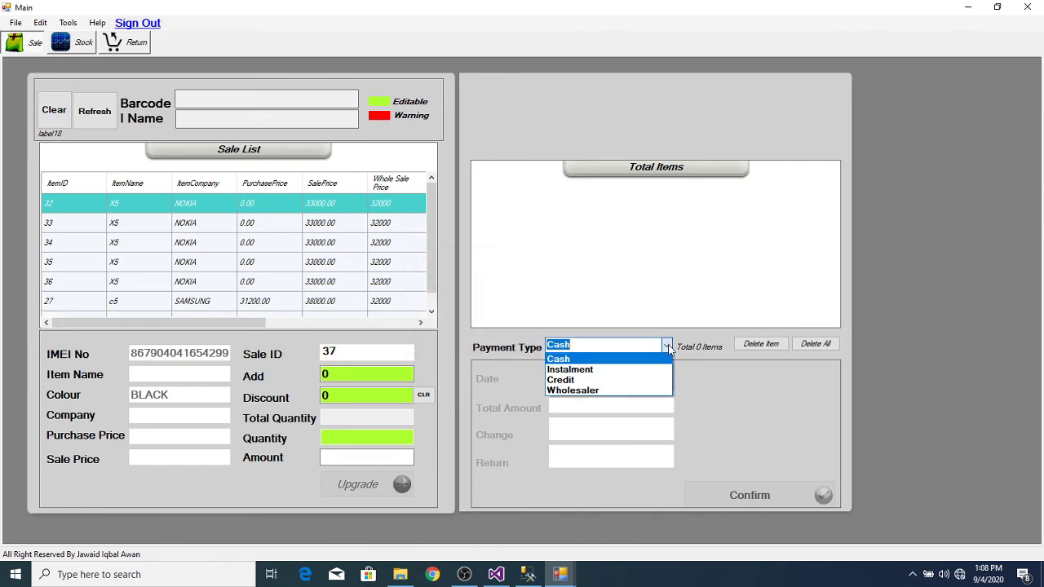
click(632, 386)
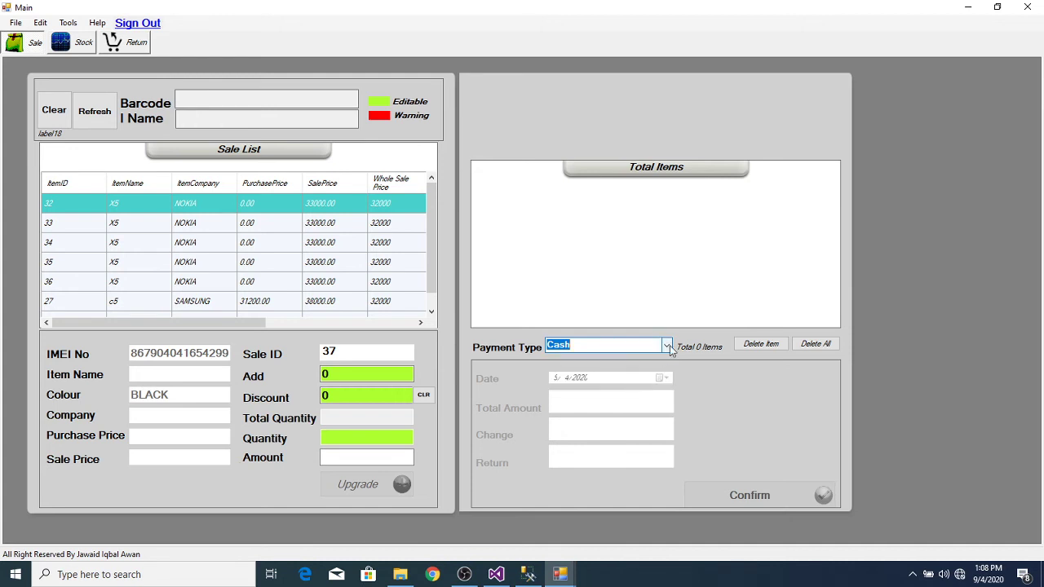
click(666, 345)
click(618, 384)
Step: Sell X5 item 33 on Credit to Credit Cus 1 with 20000 paid and confirm the invoice
double_click(280, 228)
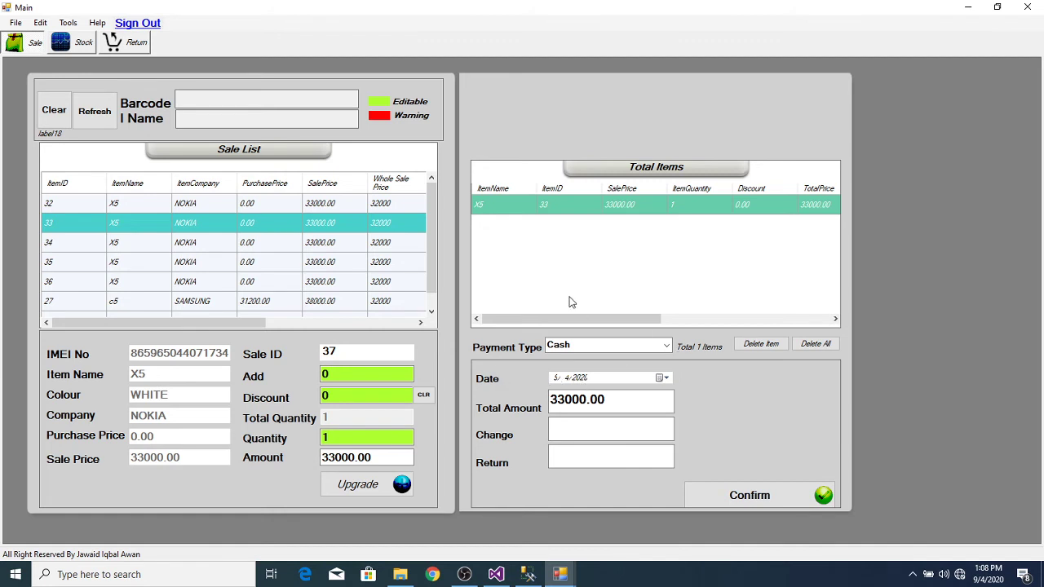
click(667, 346)
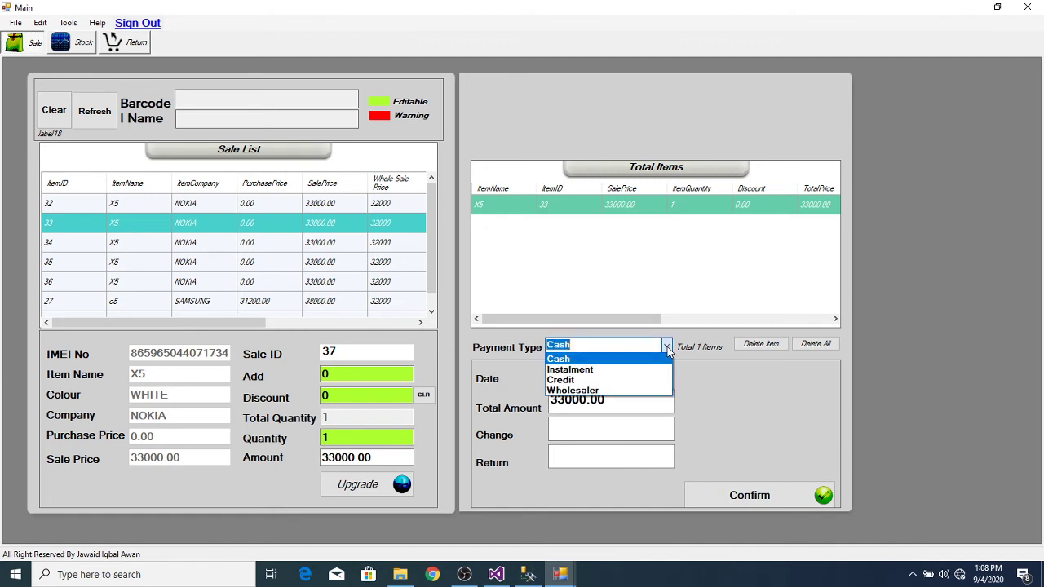
click(615, 381)
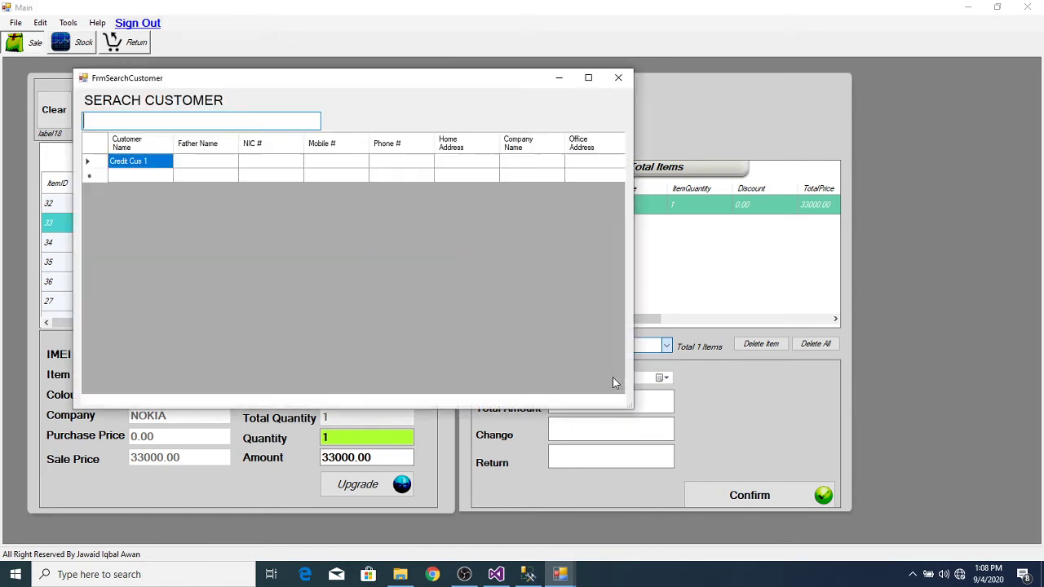
double_click(98, 163)
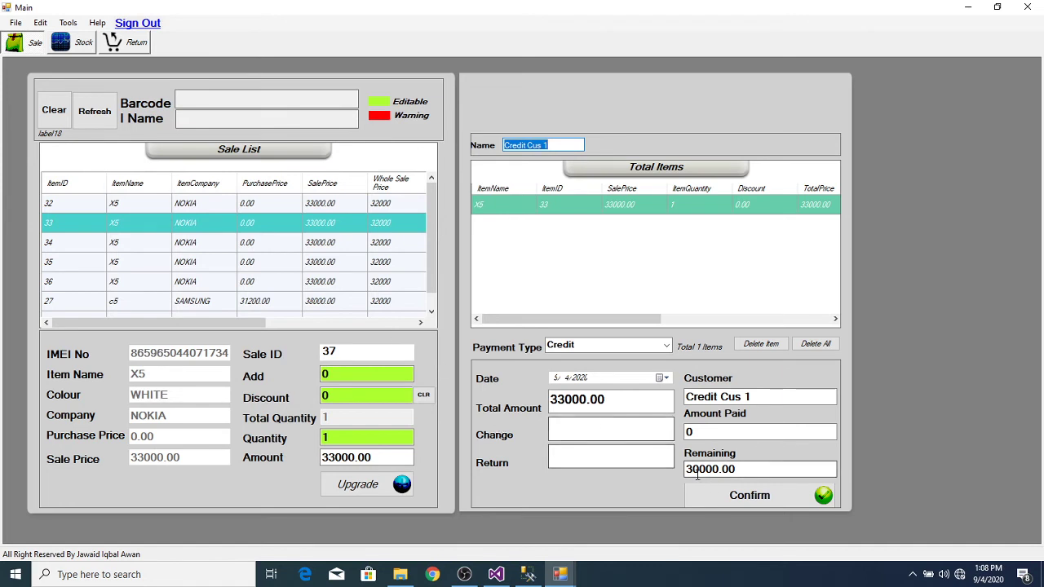
click(720, 434)
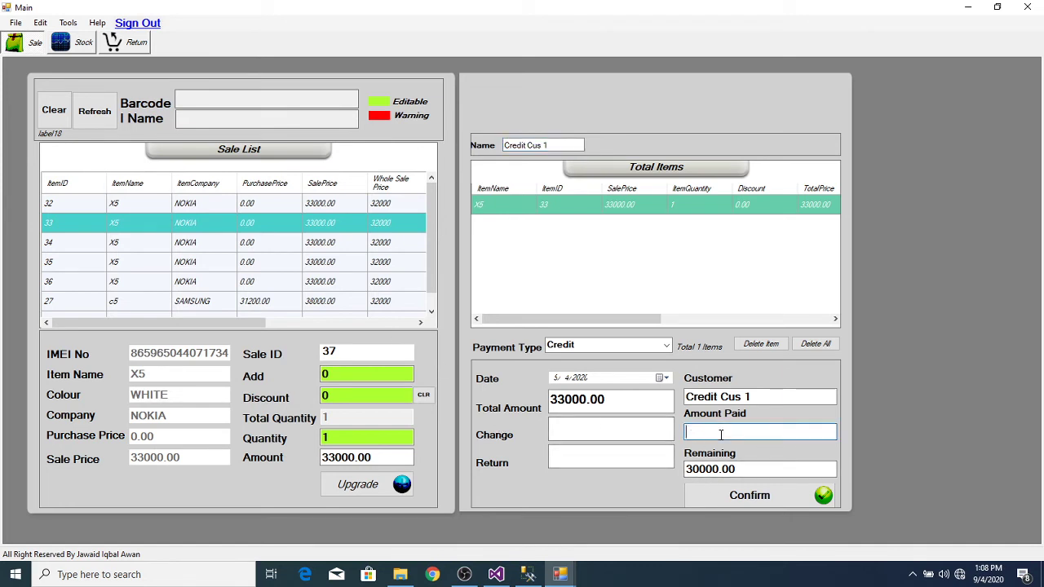
text(20000)
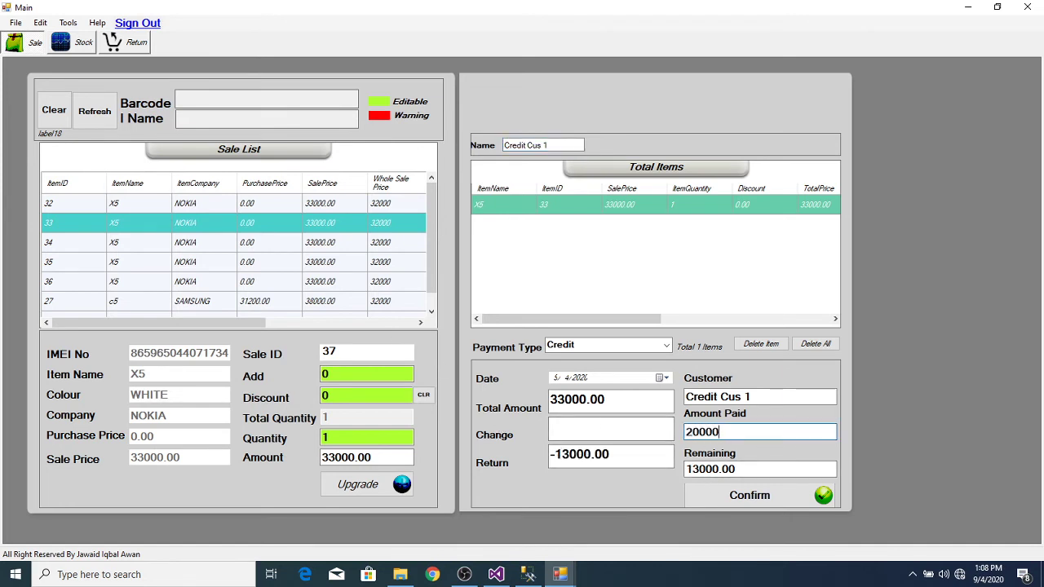
click(764, 499)
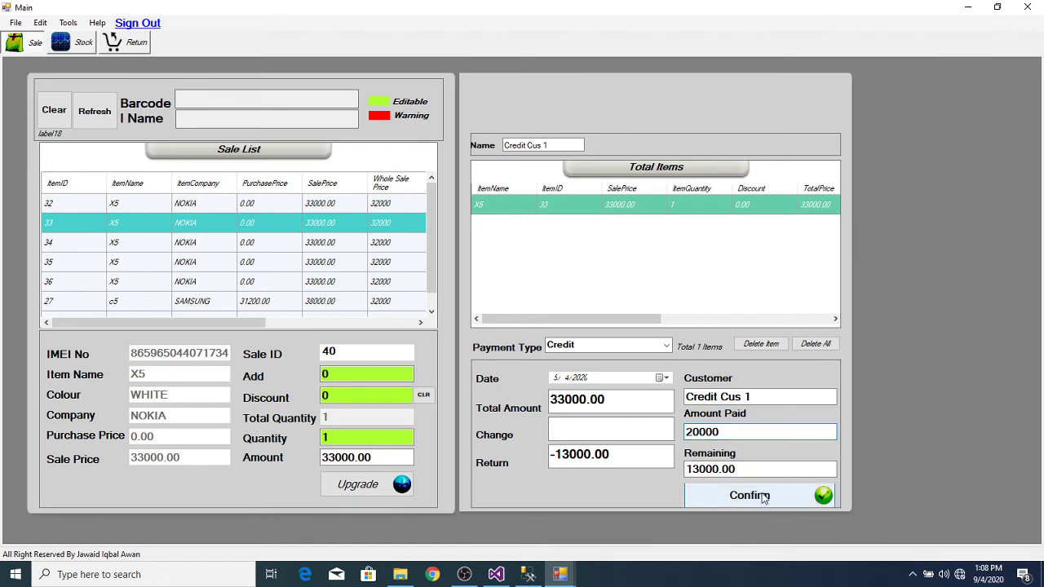
Step: Close invoice 40 and bring the Admin home window back to the front
click(569, 575)
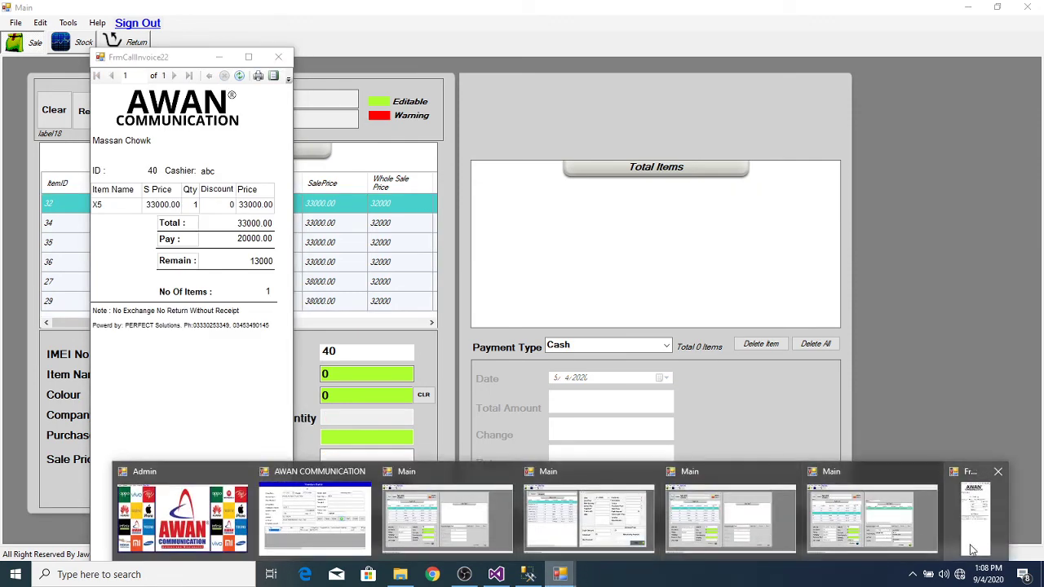
click(974, 542)
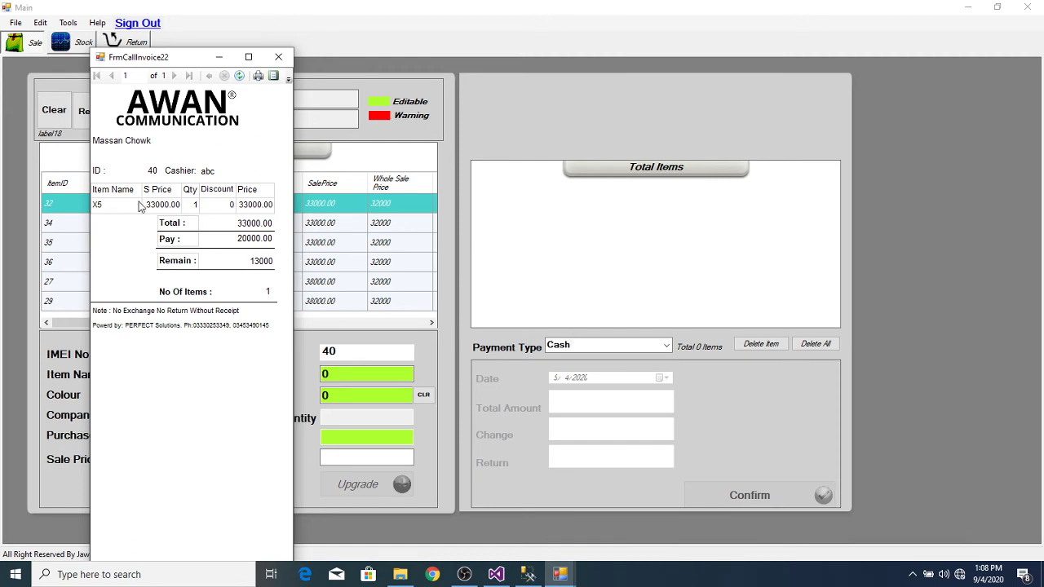
click(279, 57)
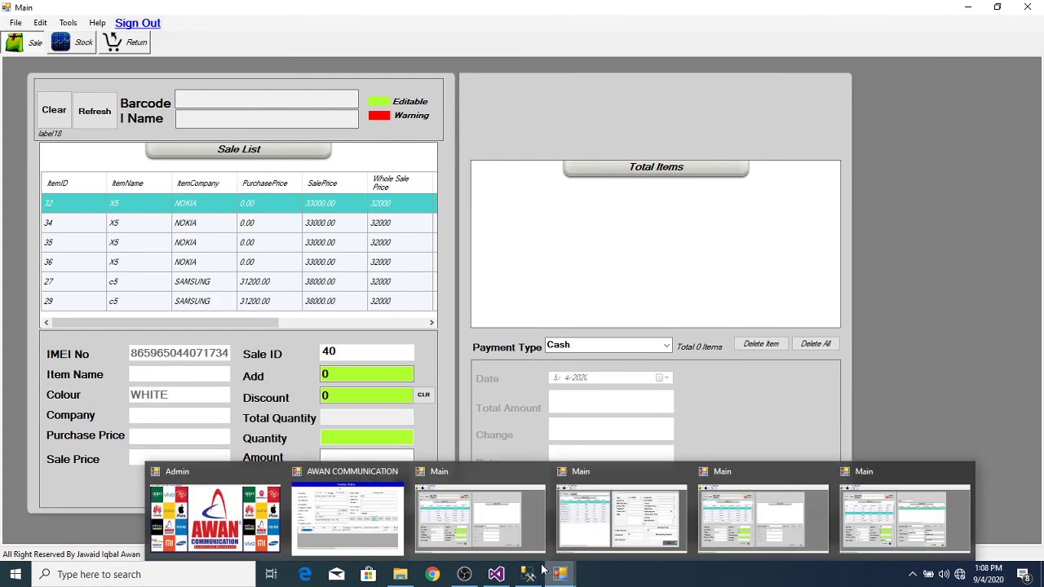
mouse_move(498, 578)
mouse_move(562, 577)
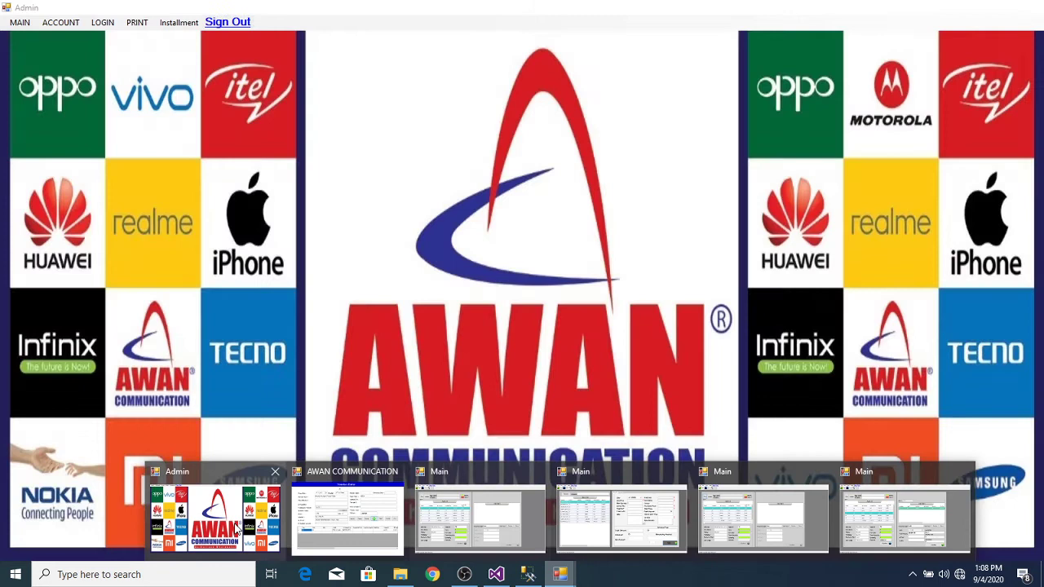
click(224, 517)
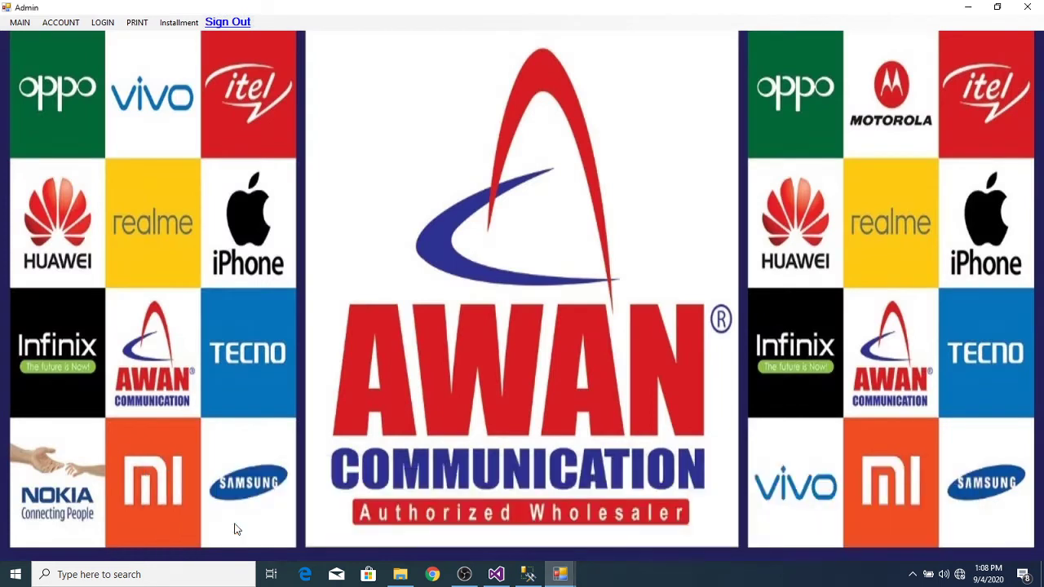
Step: Generate the general ledger for the Credit Cus 1 account
click(57, 23)
click(89, 65)
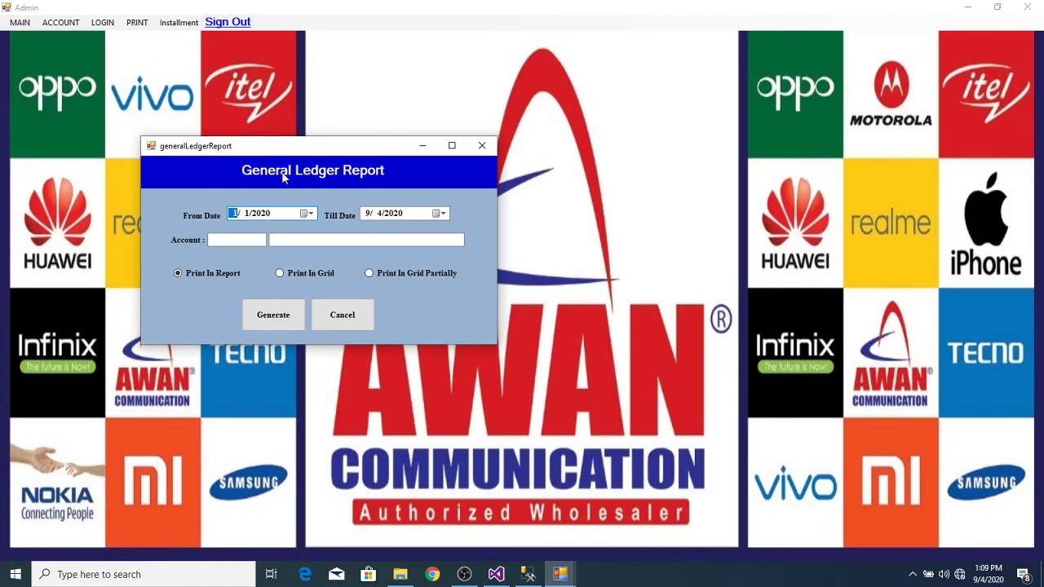
click(330, 245)
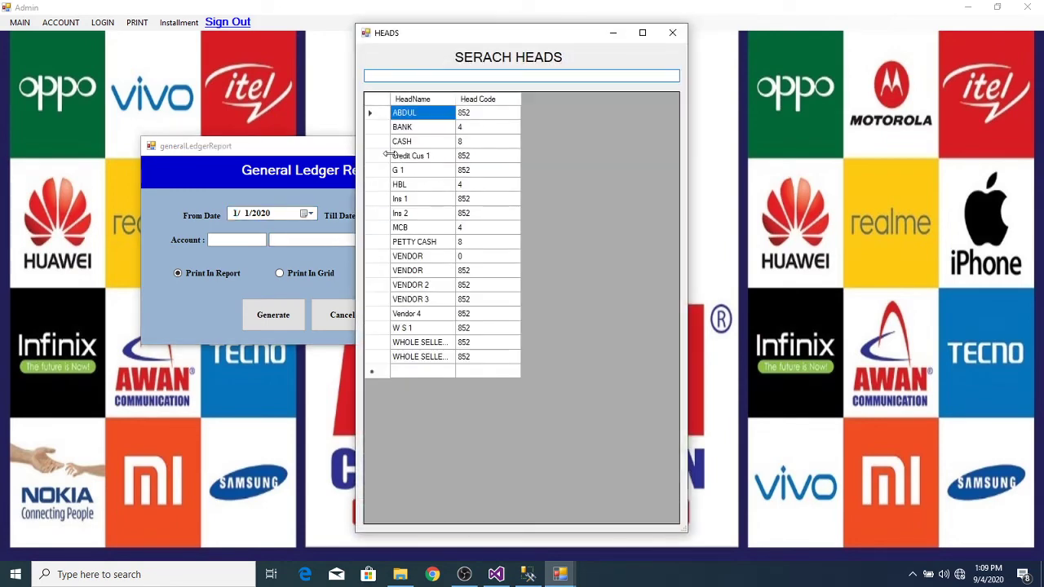
click(381, 156)
double_click(381, 156)
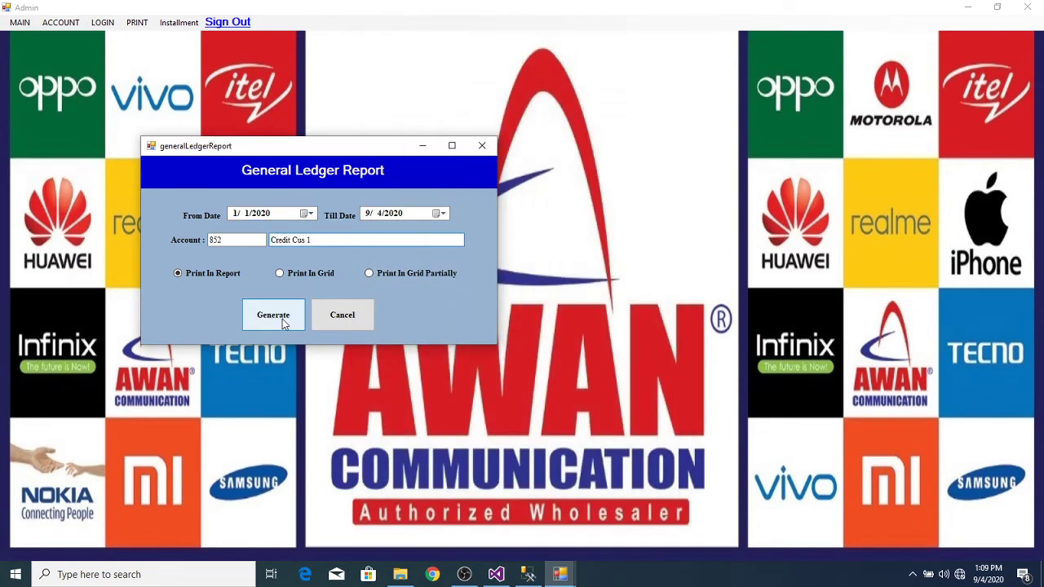
click(273, 315)
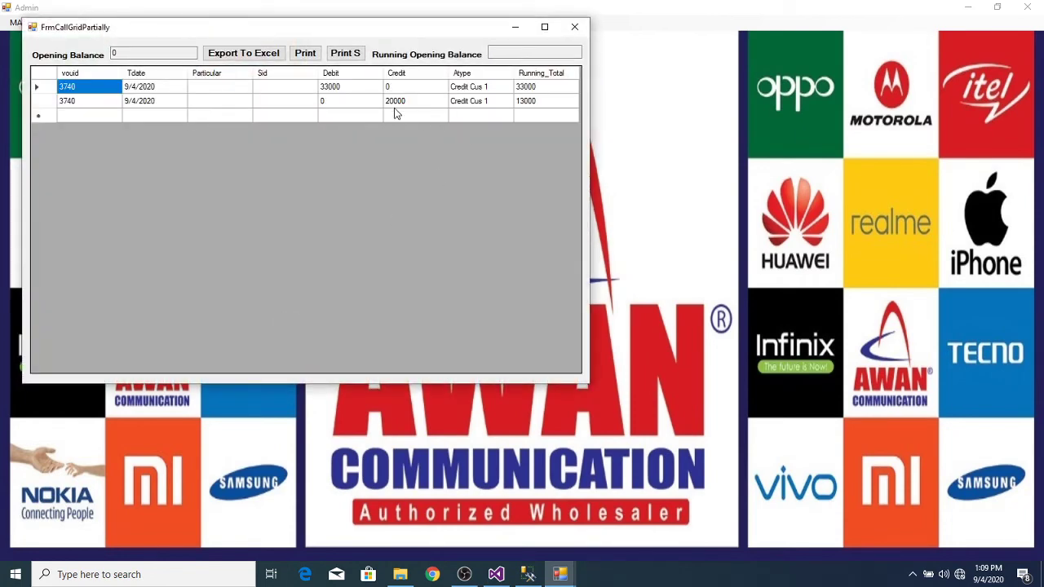
Step: Preview Credit Cus 1's statement of account, then close the statement, grid and dialog
click(306, 54)
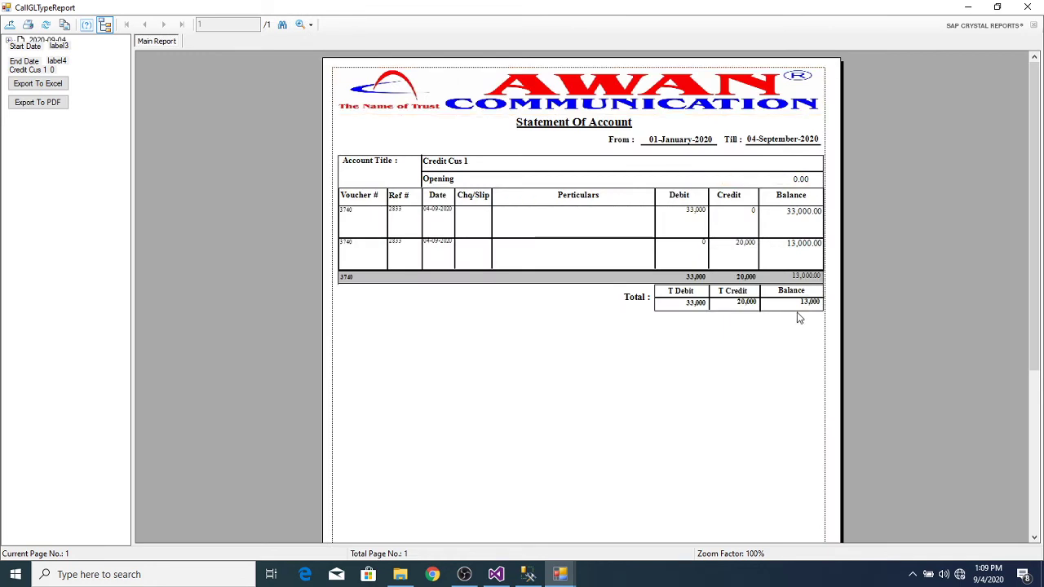
click(1027, 7)
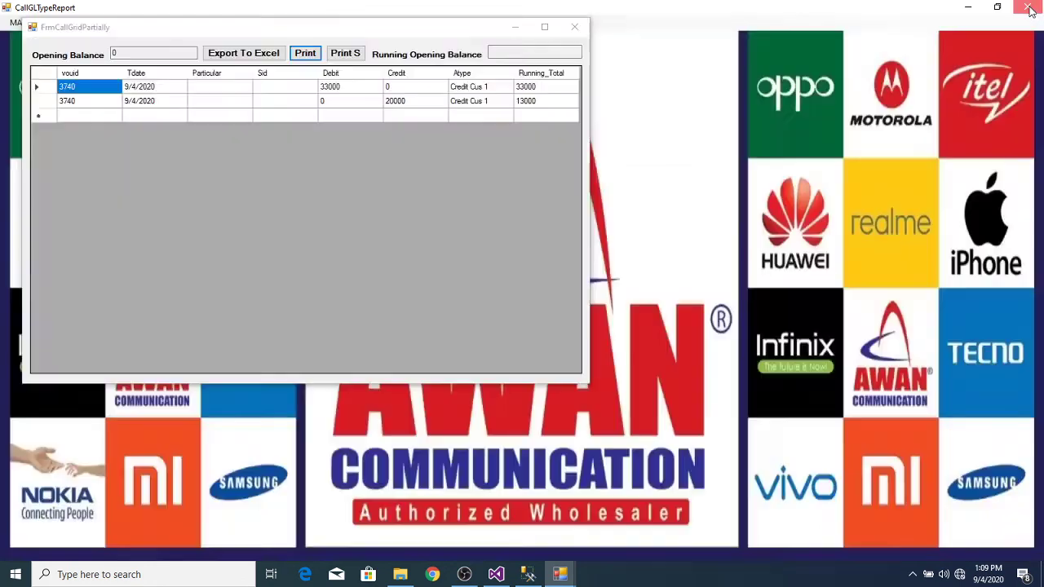
click(575, 27)
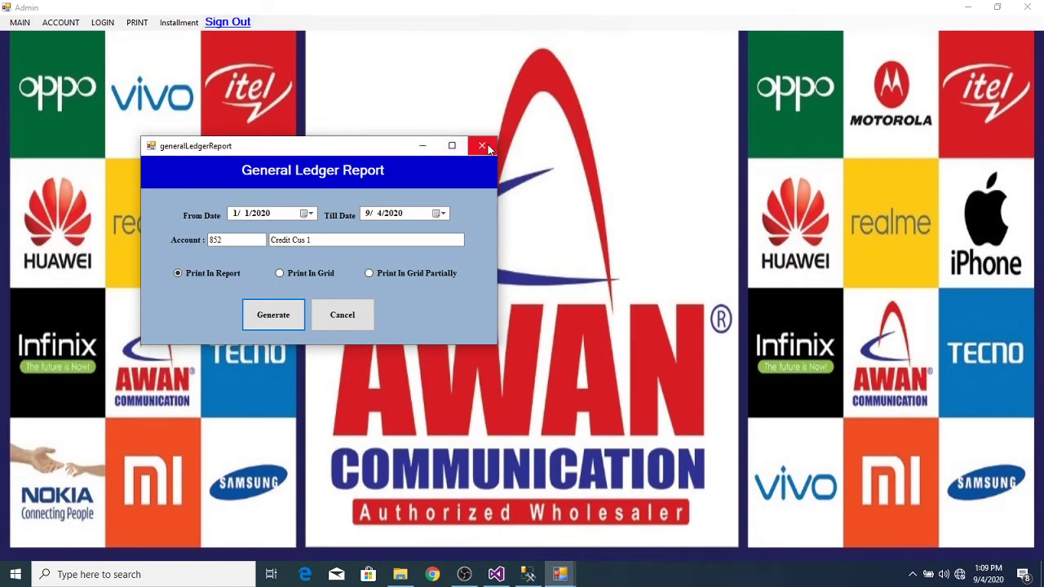
click(482, 145)
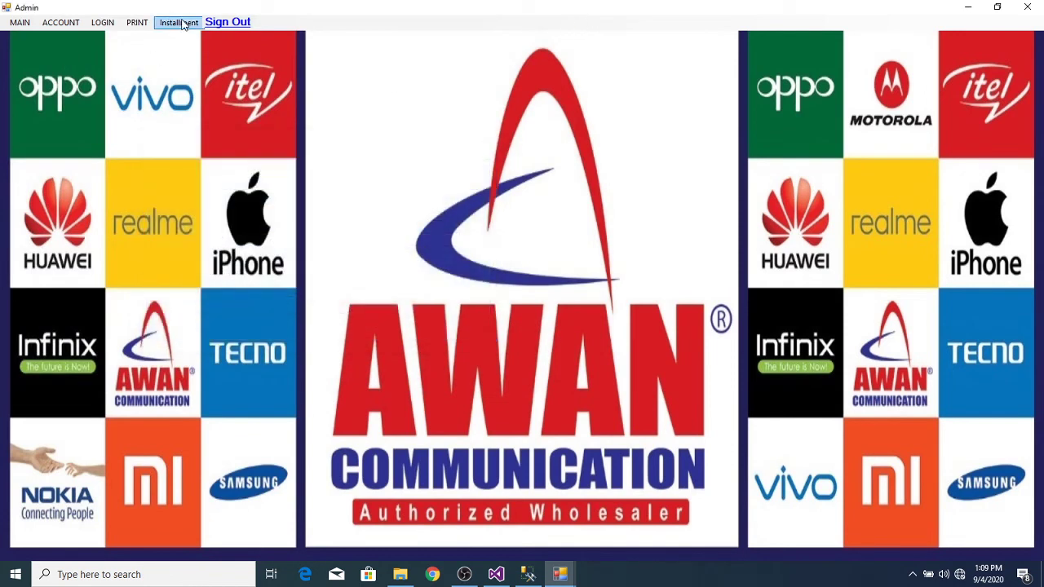
Step: Generate the sales ledger report filtered to Credit sales
click(181, 23)
click(157, 23)
click(140, 23)
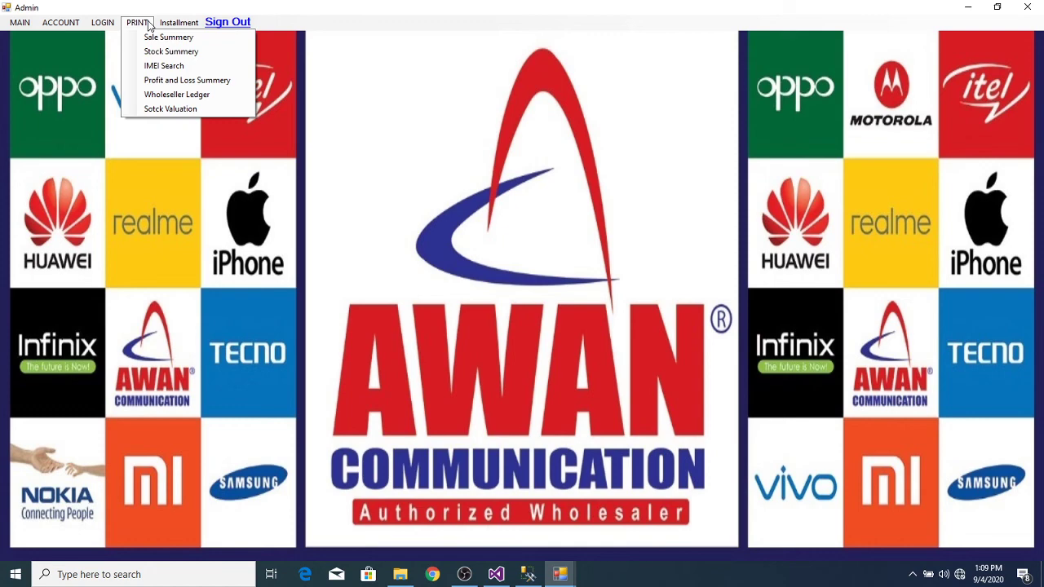
click(173, 98)
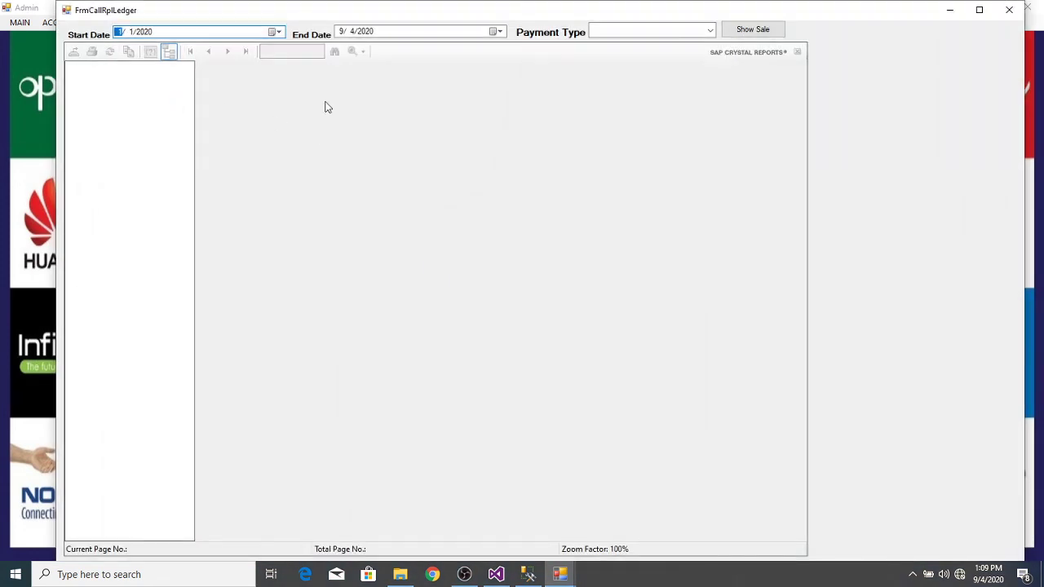
click(711, 31)
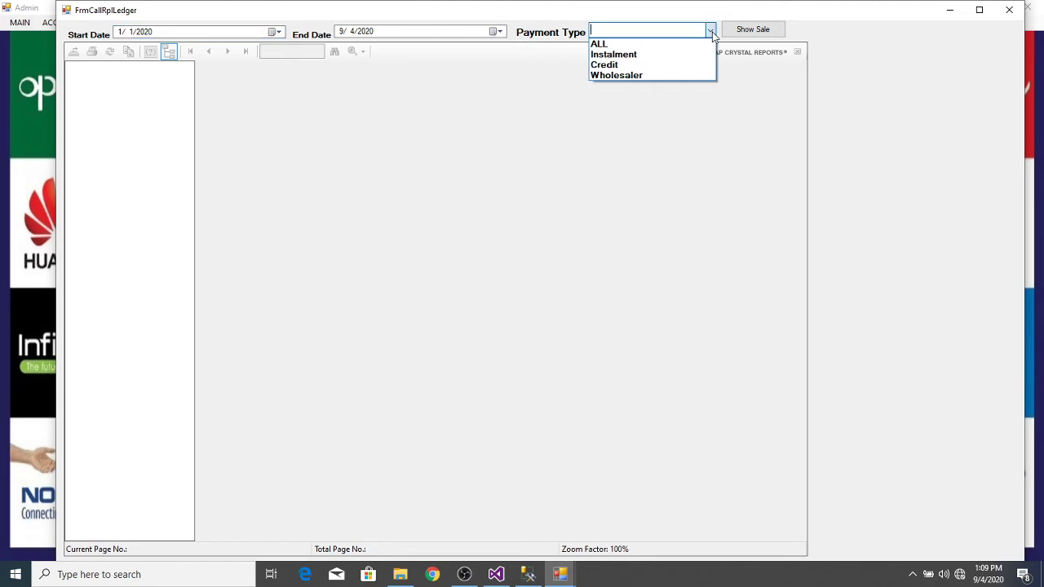
click(653, 64)
click(756, 34)
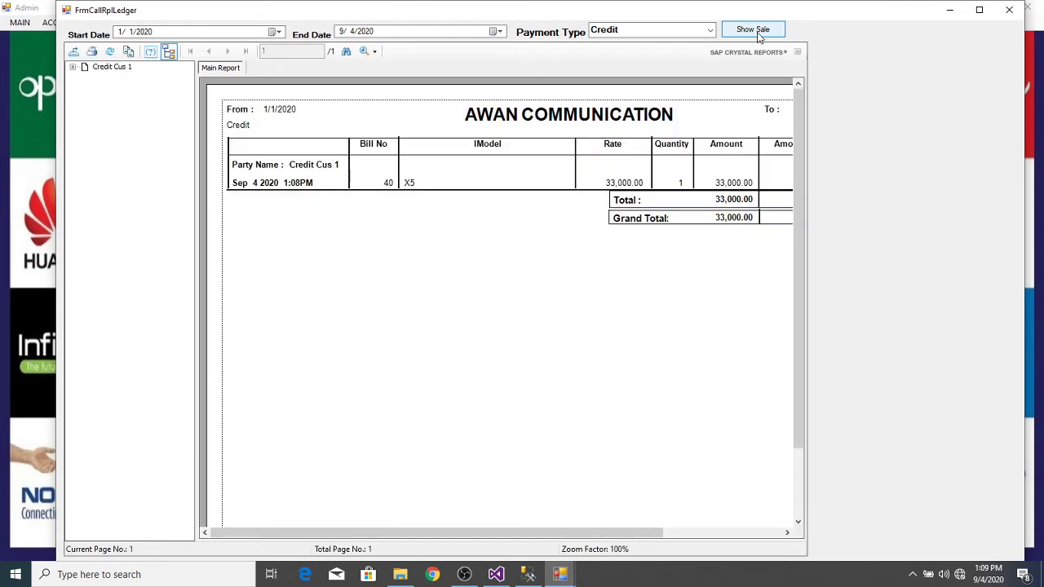
Step: Scroll to bill 40's 20,000 paid and 13,000 balance, then close the report
click(670, 116)
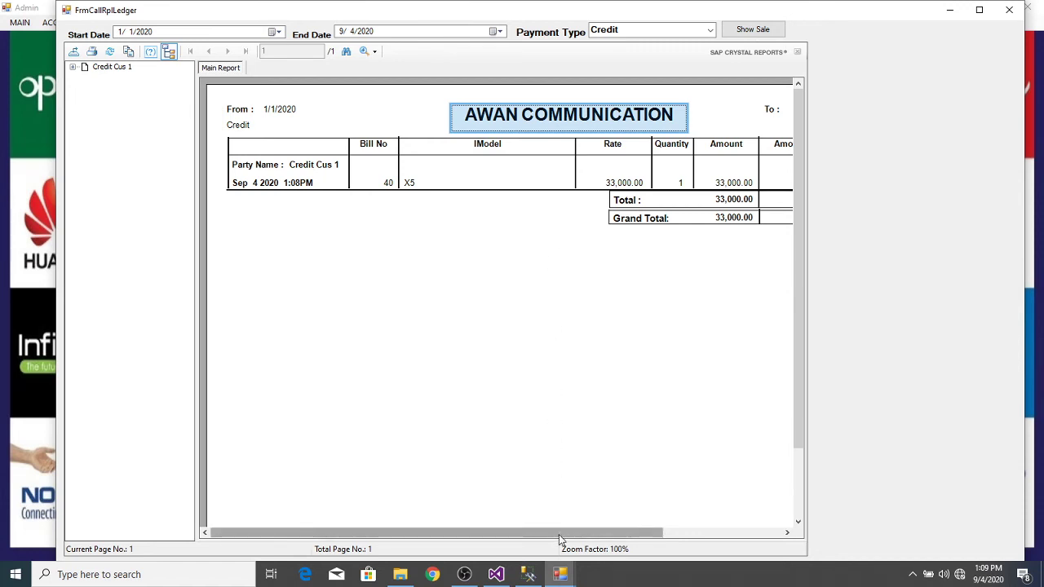
drag(559, 533, 676, 523)
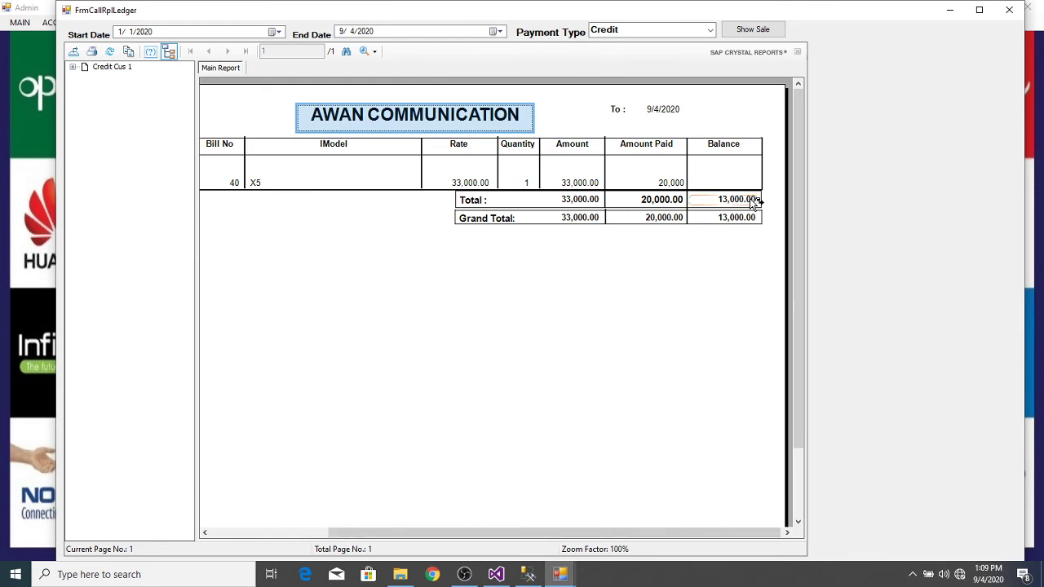
click(1009, 11)
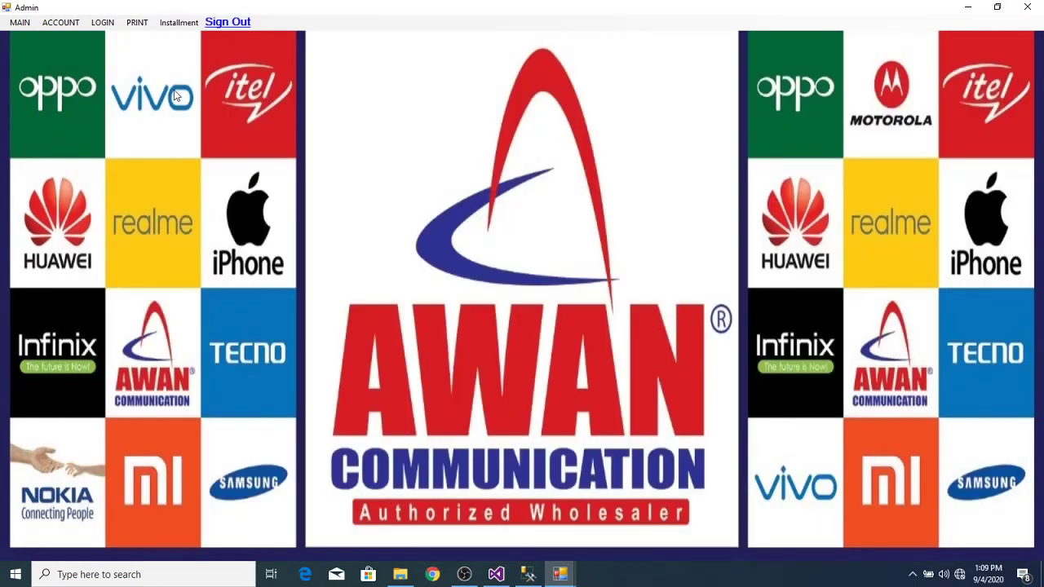
Step: Start a cash receipt voucher for customer W S 1 in the Voucher Entry form
click(21, 26)
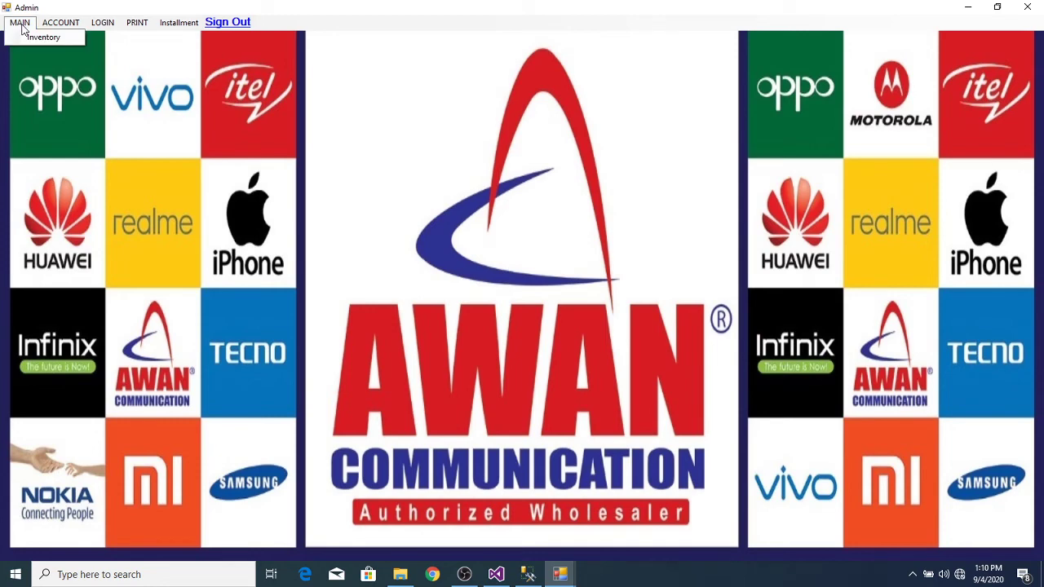
mouse_move(58, 23)
click(89, 47)
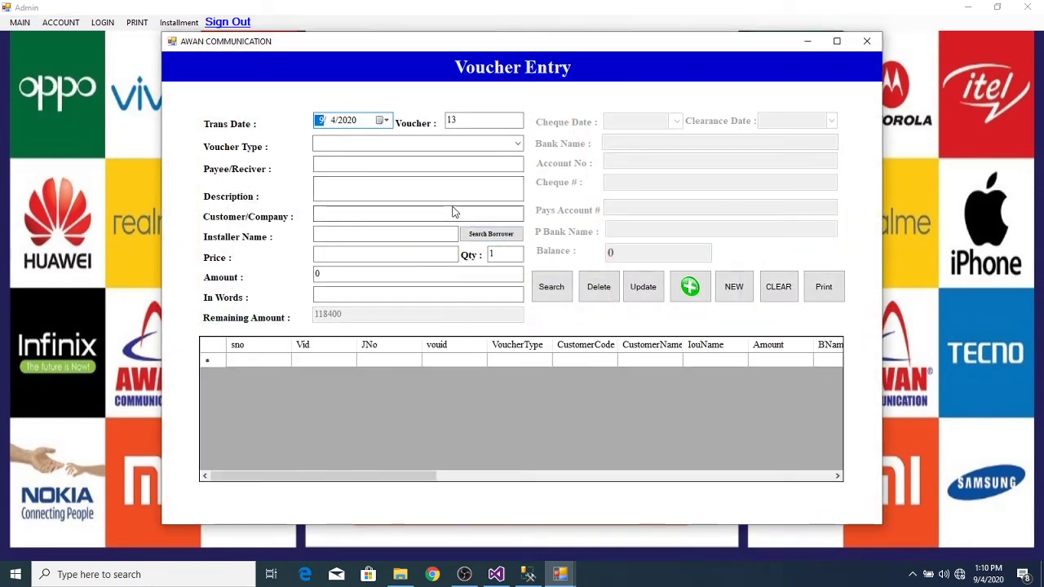
click(454, 213)
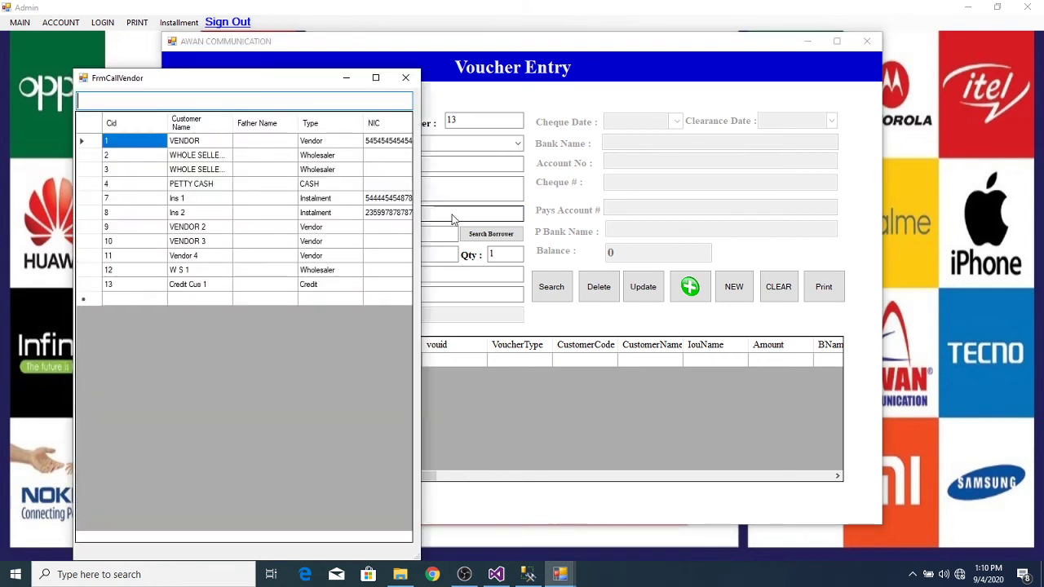
double_click(213, 275)
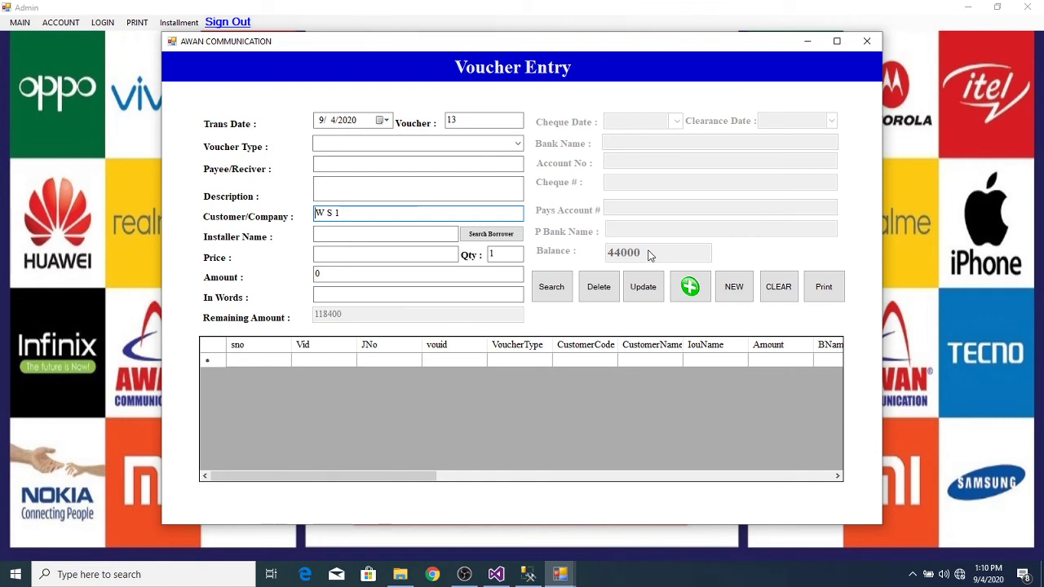
click(517, 144)
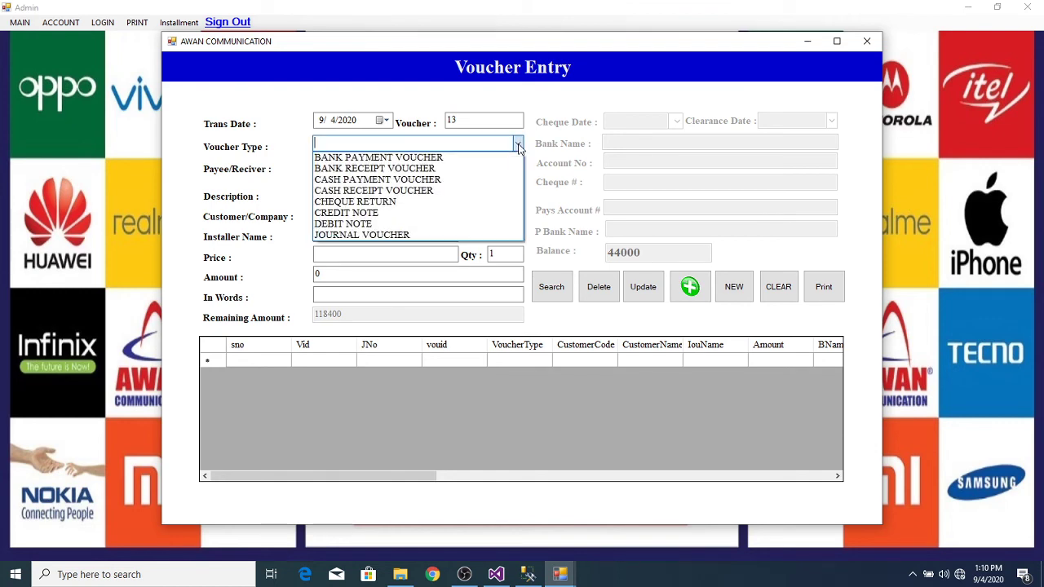
click(457, 193)
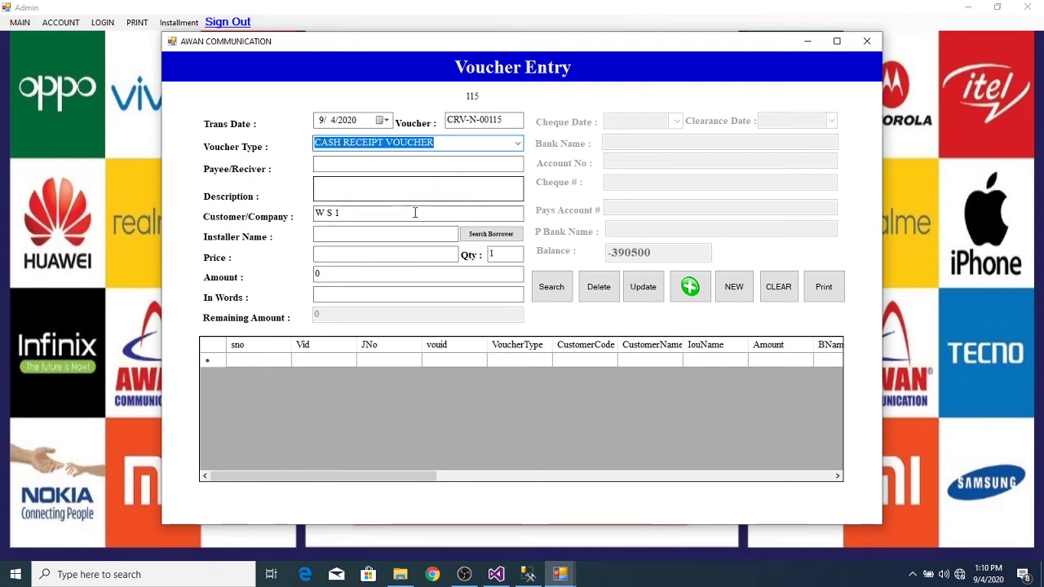
Step: Enter a 21,000 price and save cash receipt voucher CRV-N-00115
click(367, 252)
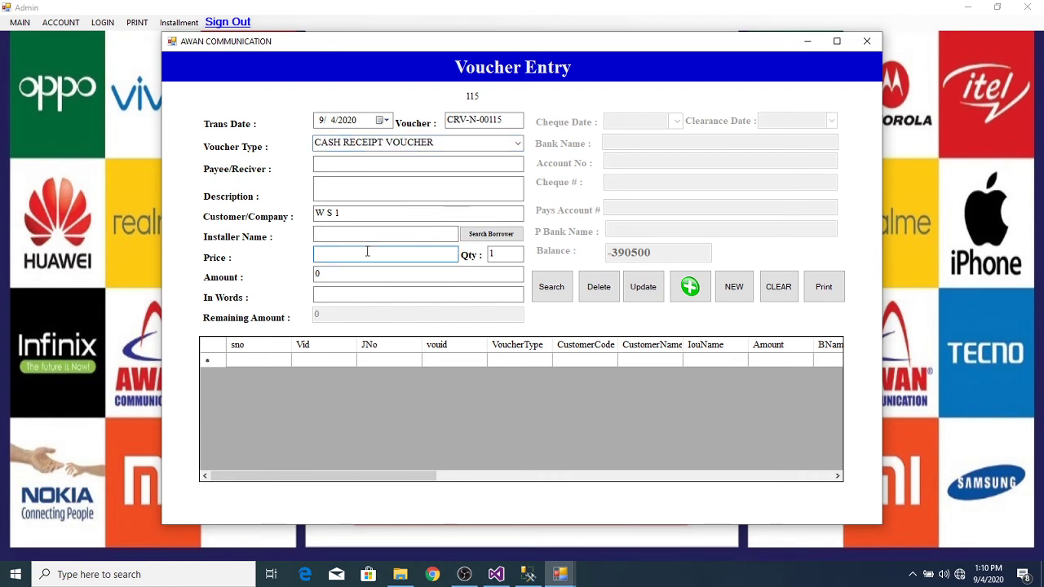
text(20)
key(BackSpace)
key(BackSpace)
key(BackSpace)
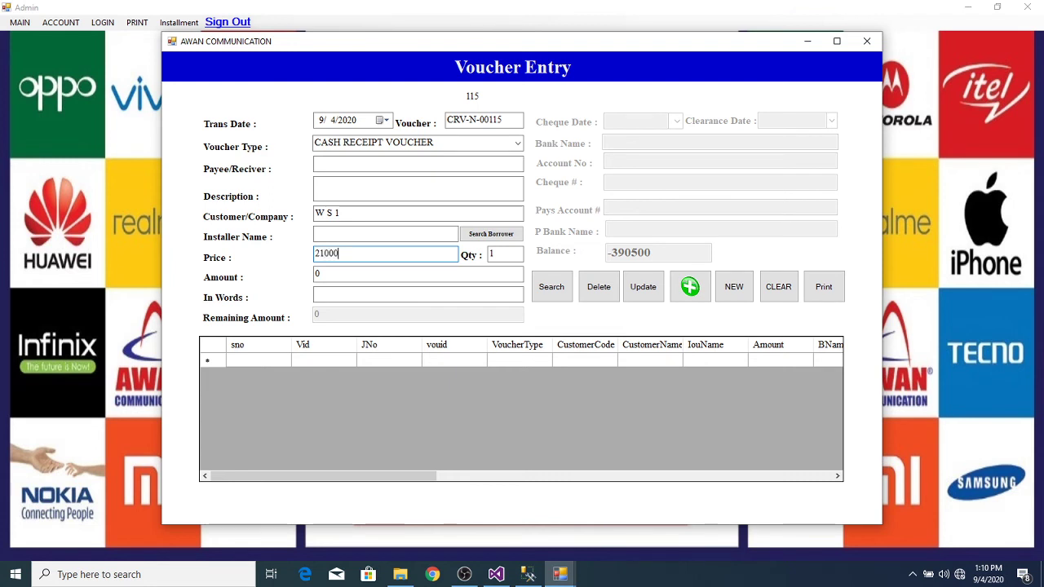
key(Tab)
key(Tab)
key(Tab)
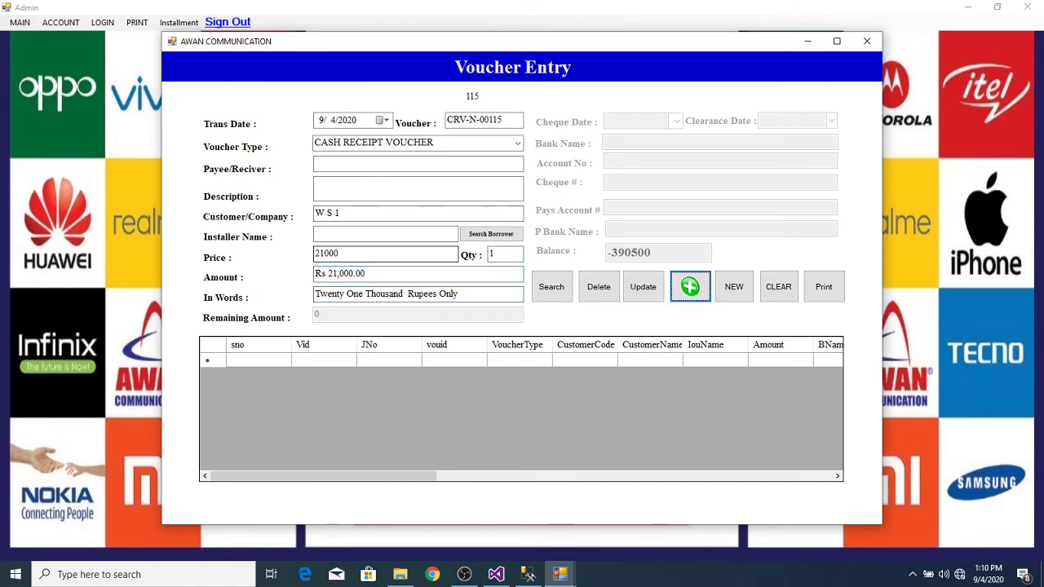
click(689, 288)
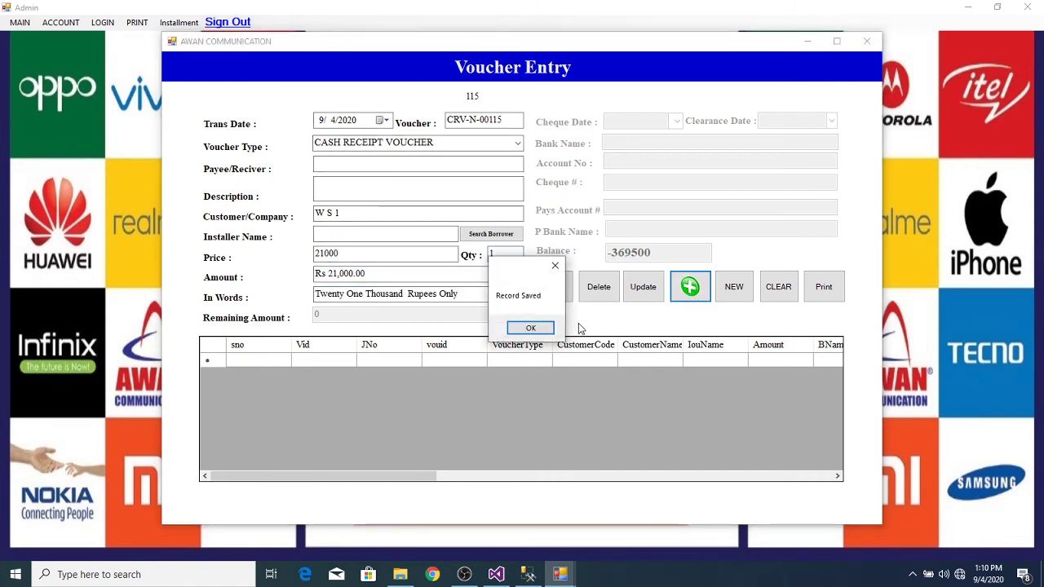
click(529, 328)
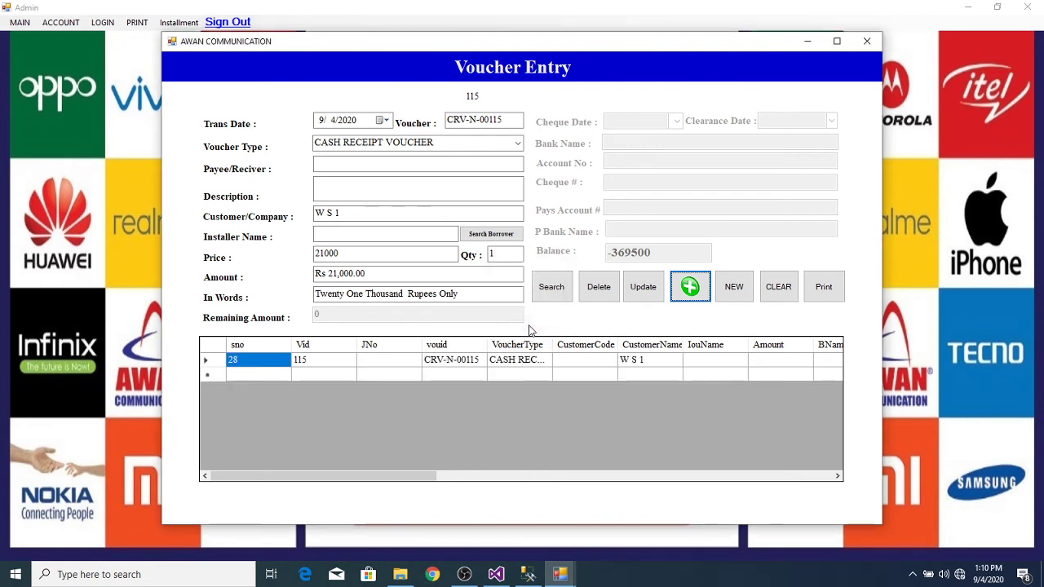
Step: Change the voucher to a bank receipt into HBL from Credit Cus 1, priced 10000
click(518, 143)
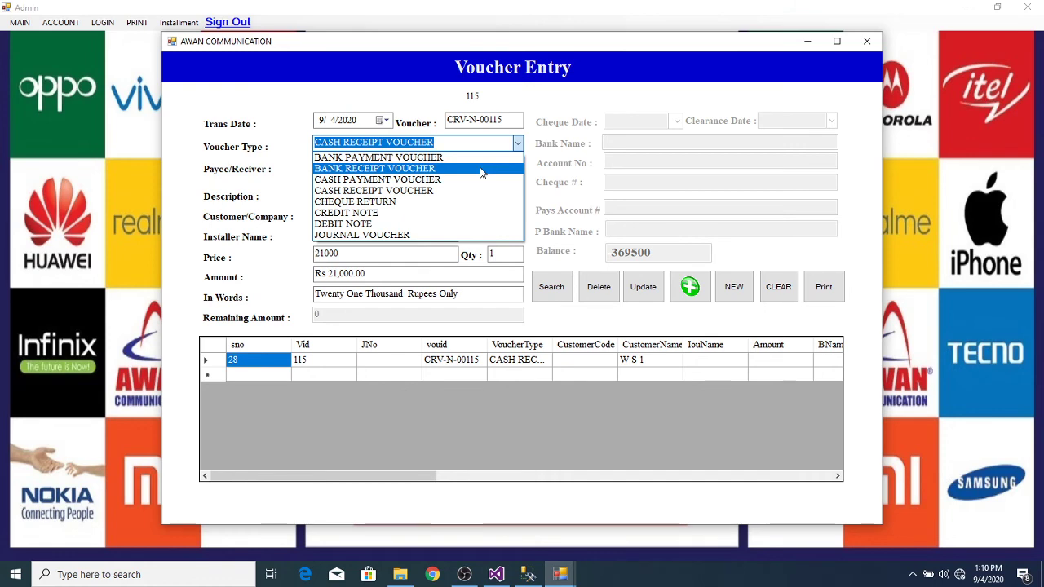
click(481, 169)
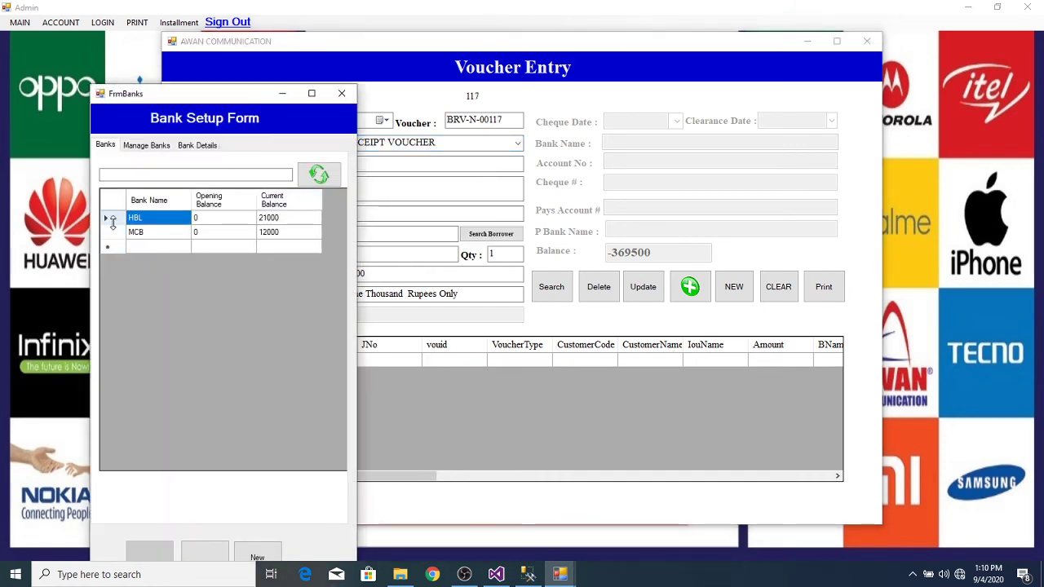
double_click(114, 221)
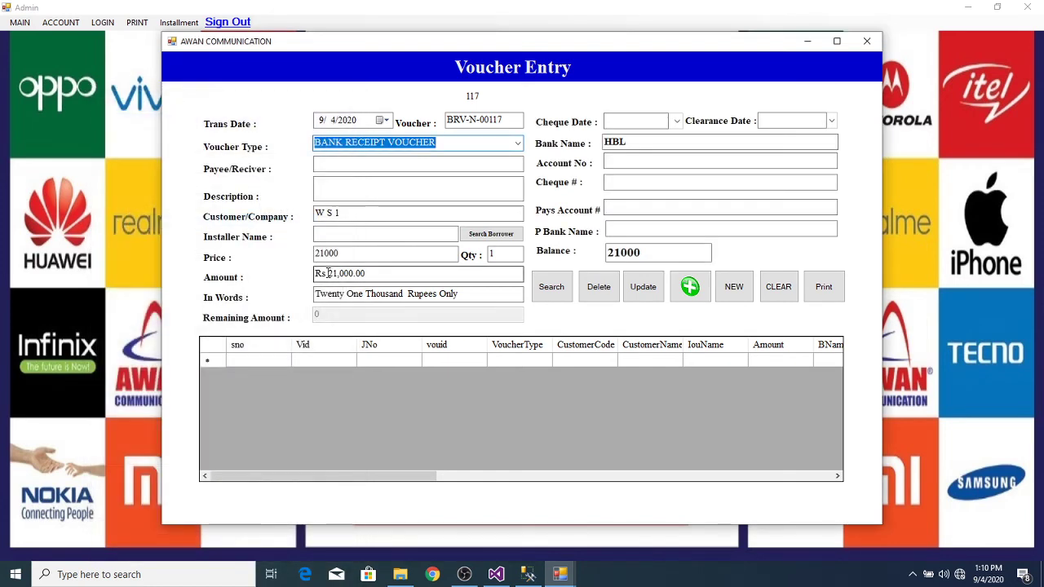
double_click(373, 254)
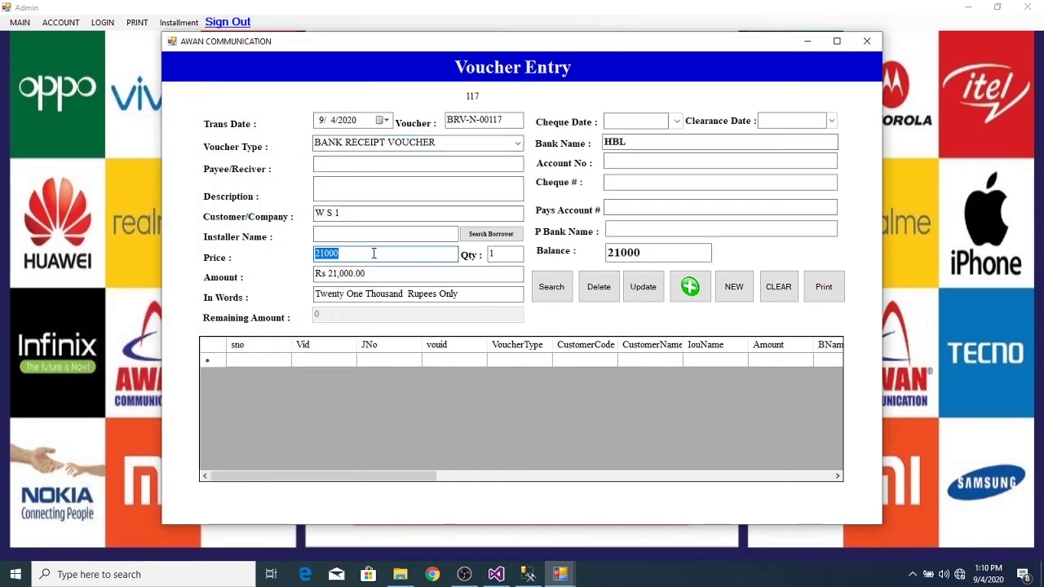
text(1)
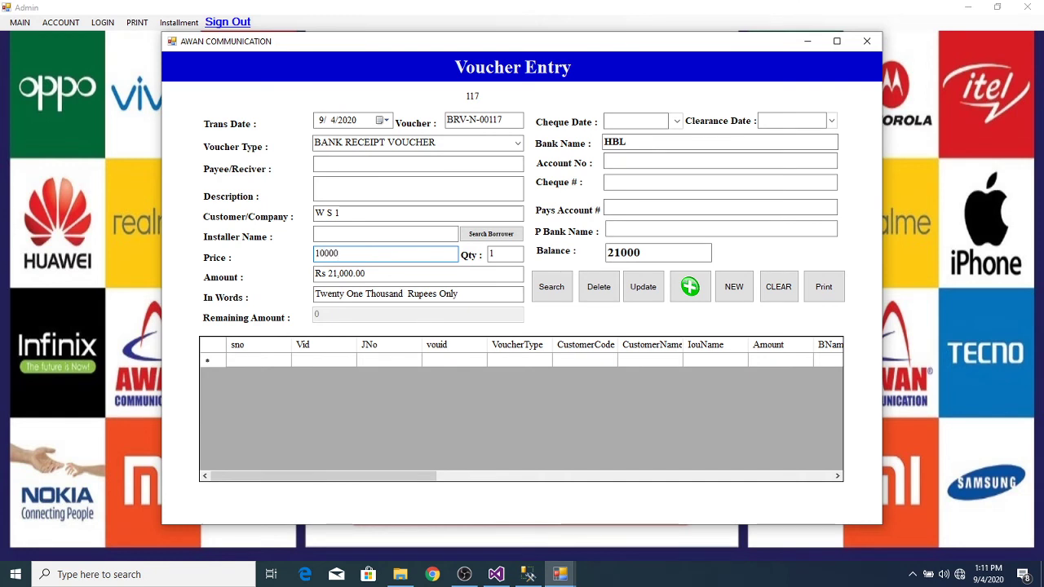
click(371, 215)
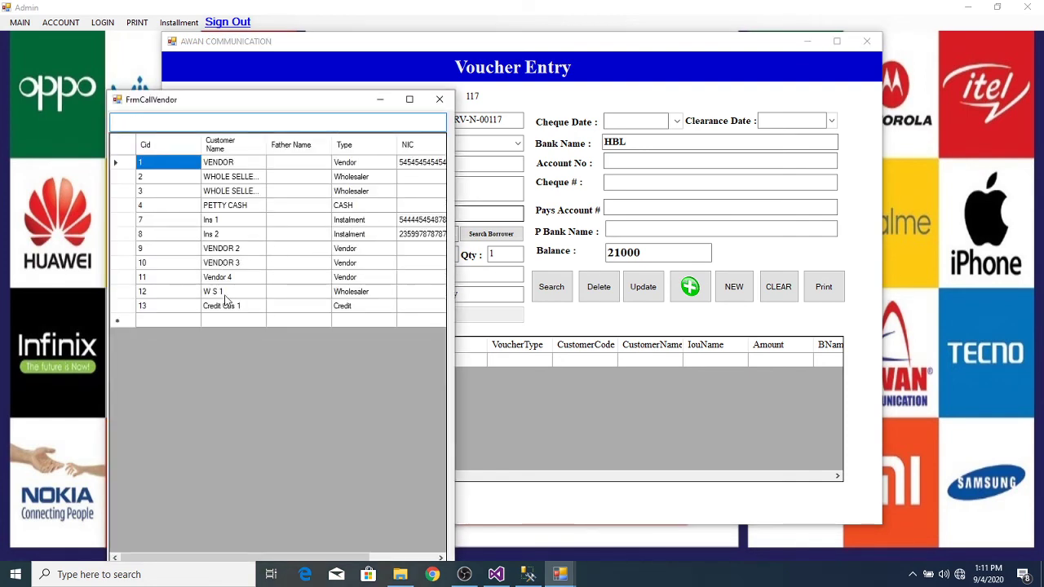
double_click(221, 305)
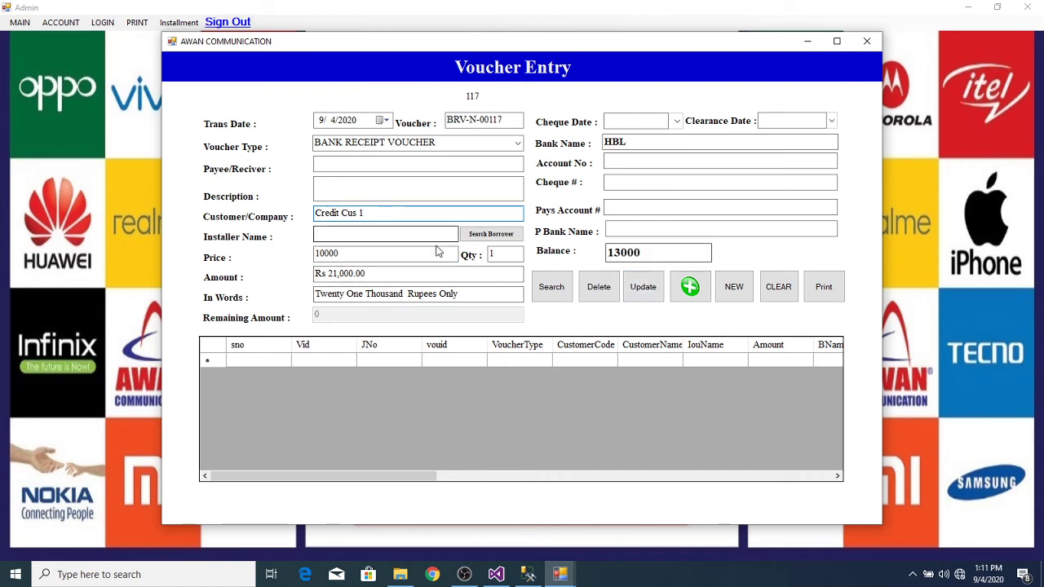
Step: Calculate the 10,000 amount, save voucher BRV-N-00117, and close voucher entry
click(395, 258)
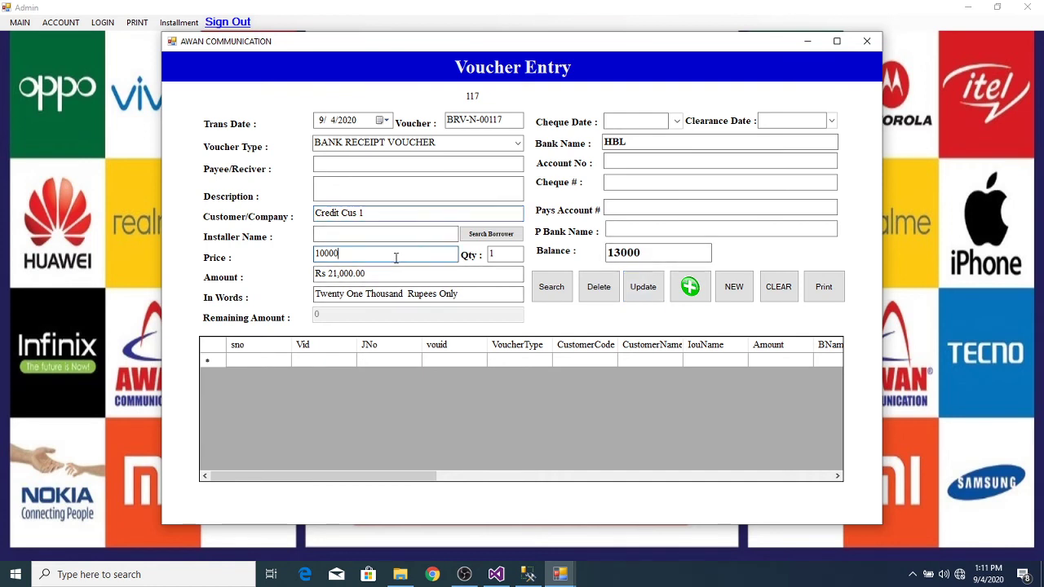
key(Tab)
key(Tab)
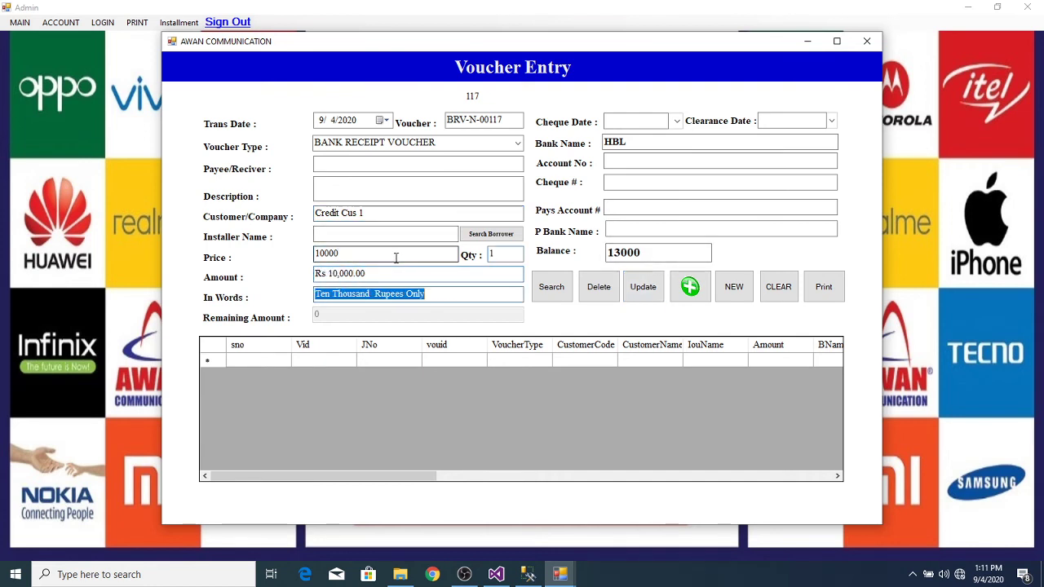
key(Tab)
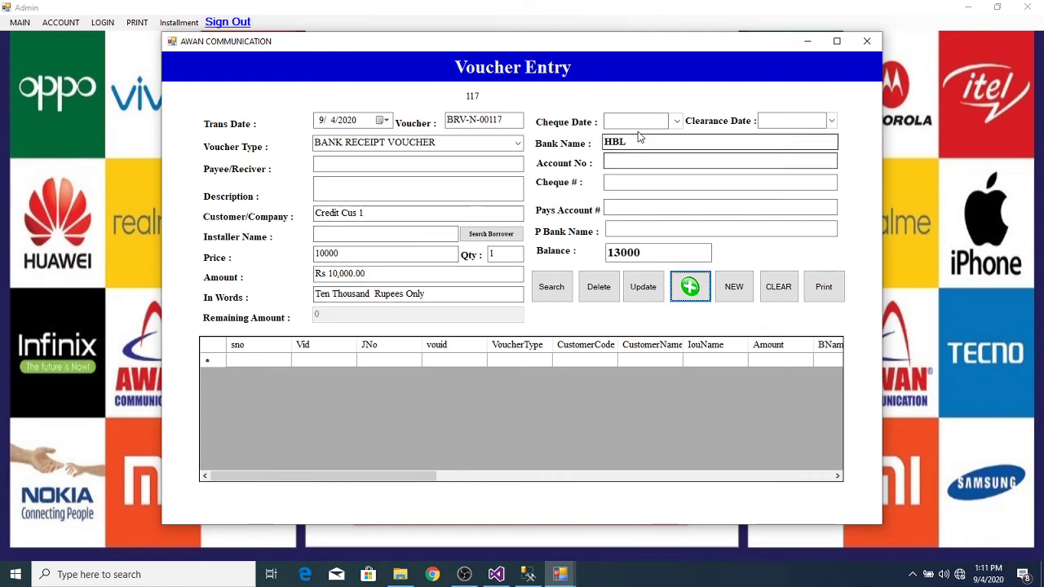
click(690, 287)
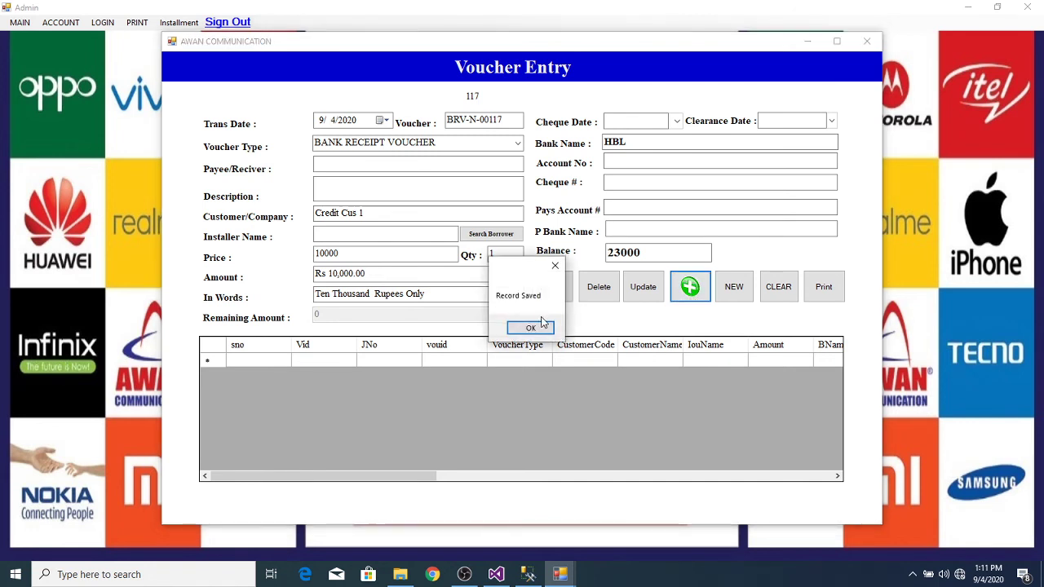
click(531, 328)
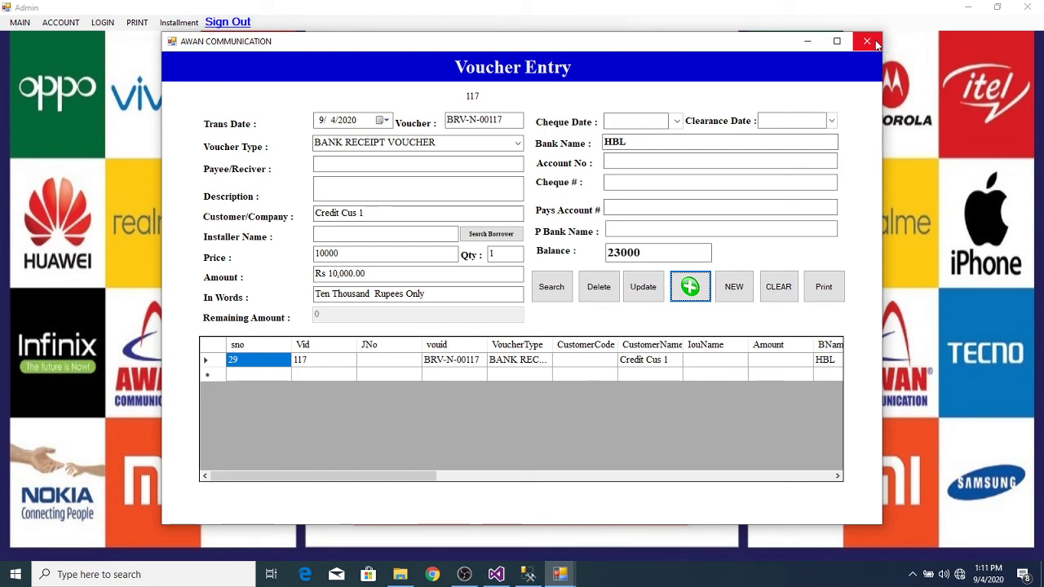
click(867, 42)
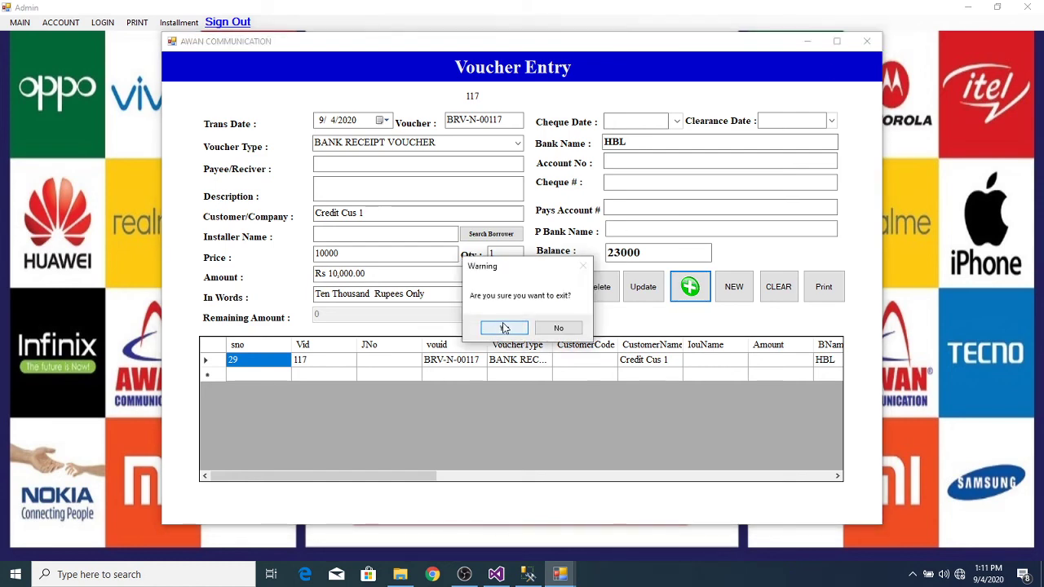
click(503, 327)
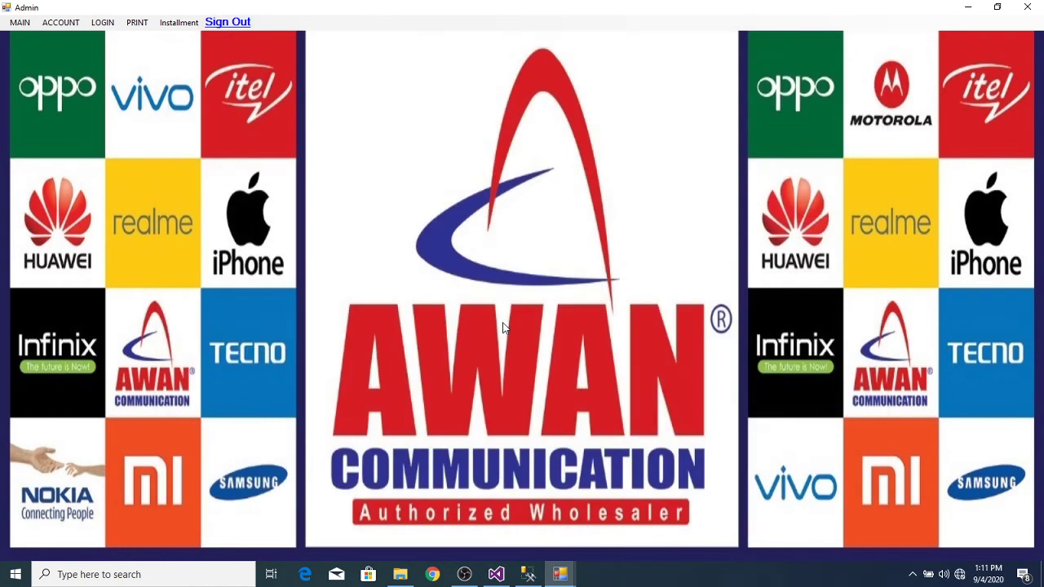
Step: Generate the general ledger for the W S 1 account
click(56, 25)
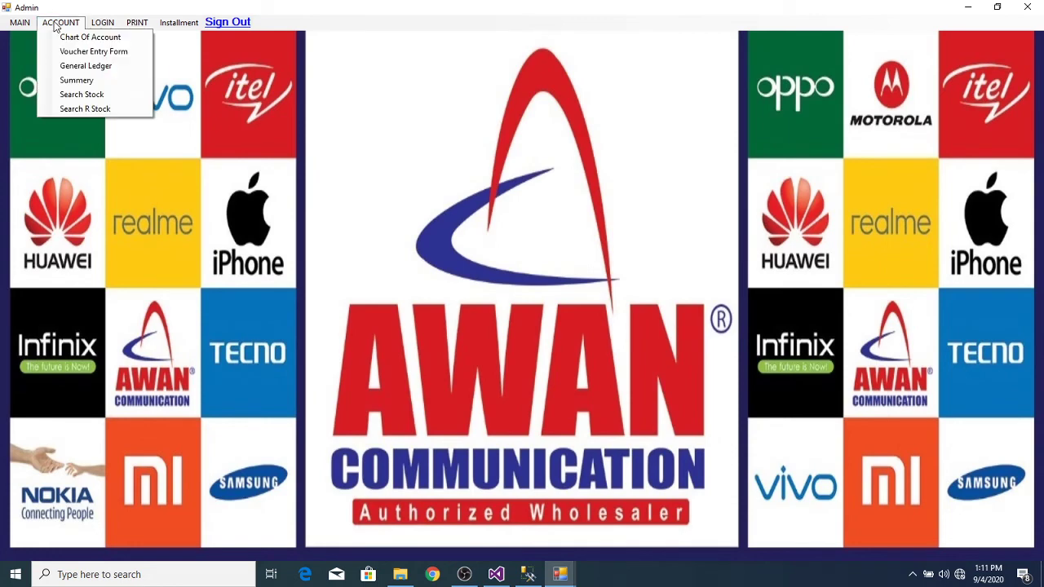
click(91, 66)
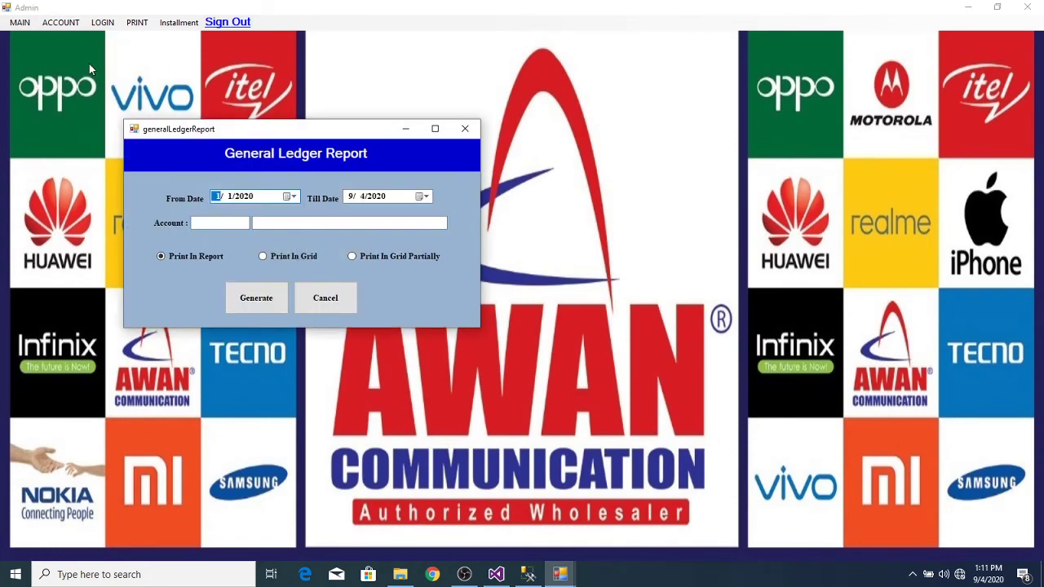
click(294, 224)
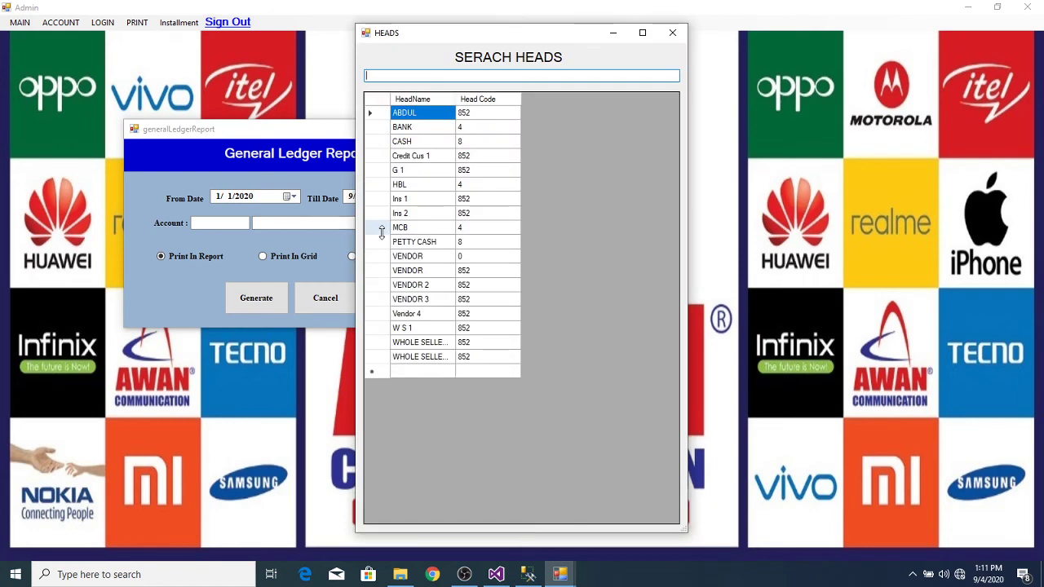
double_click(384, 328)
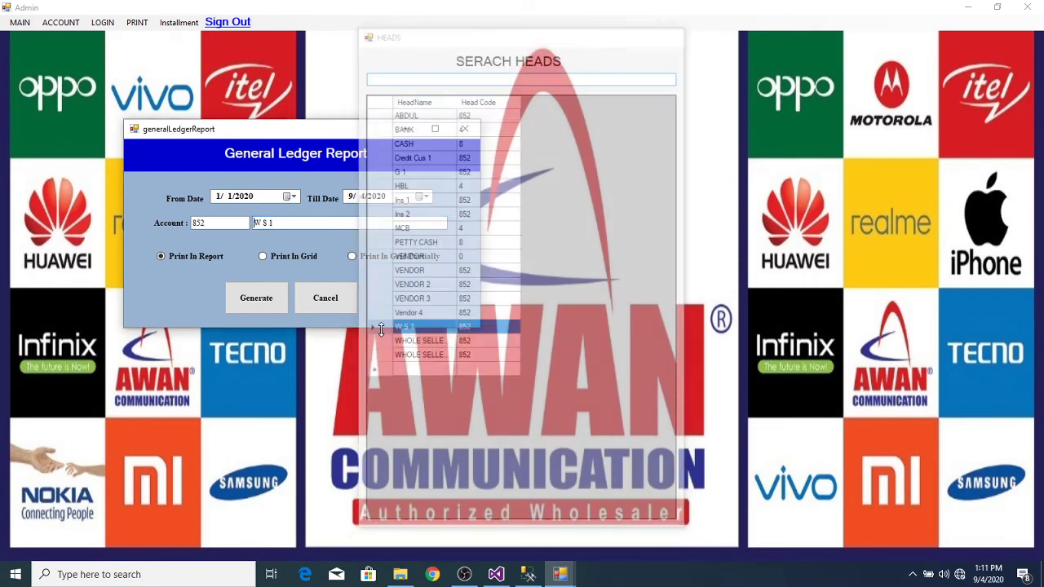
click(250, 302)
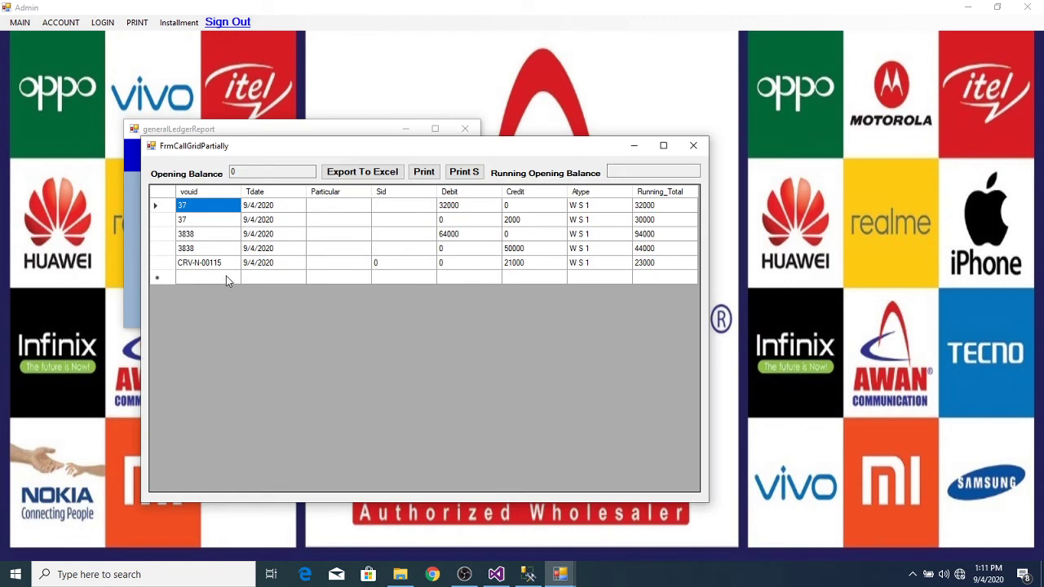
Step: Verify the 21000 credit and 44000-to-23000 running totals, then preview and close the statement
click(528, 266)
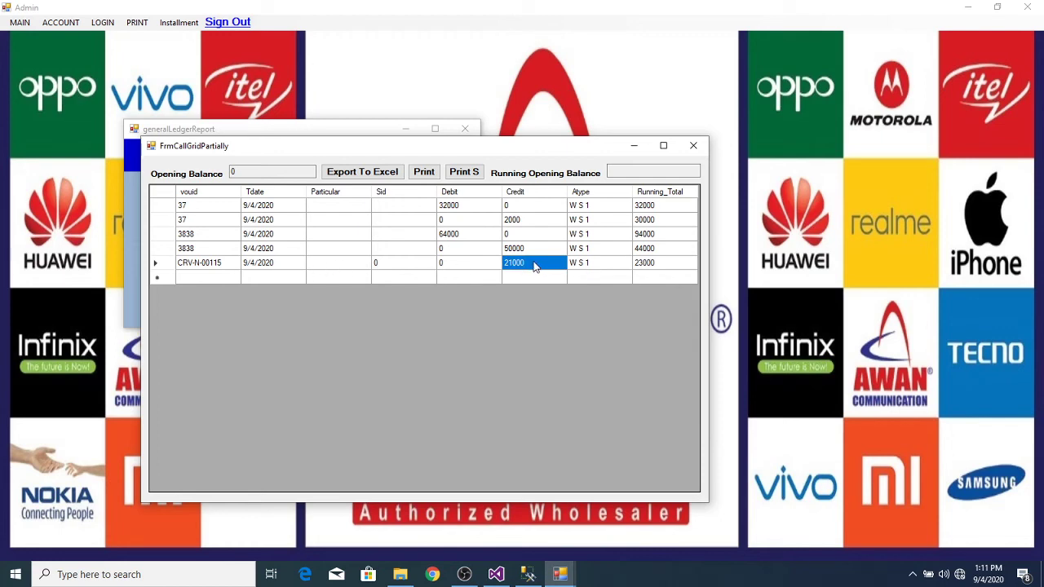
click(650, 262)
click(660, 251)
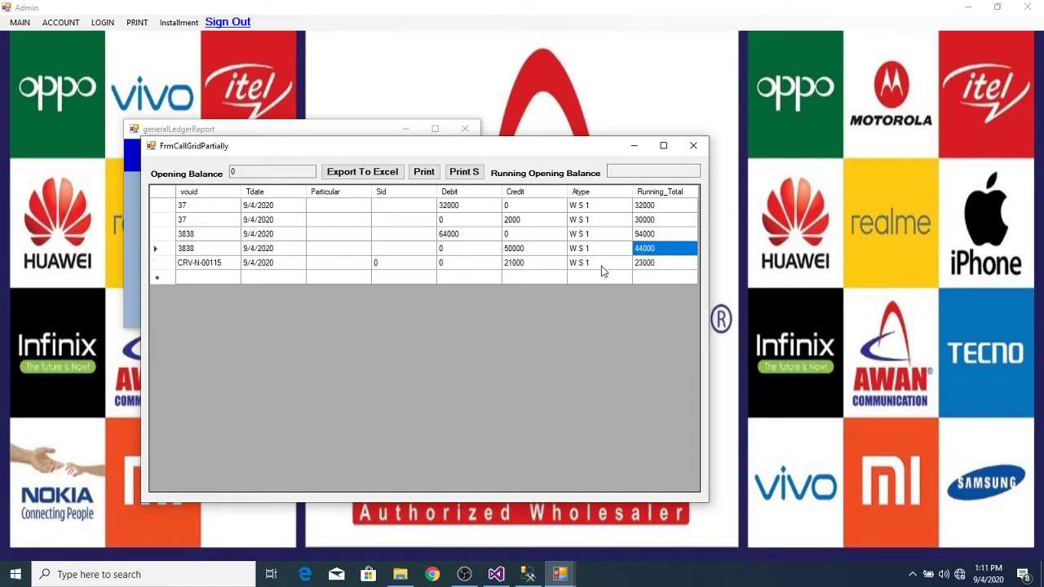
click(524, 267)
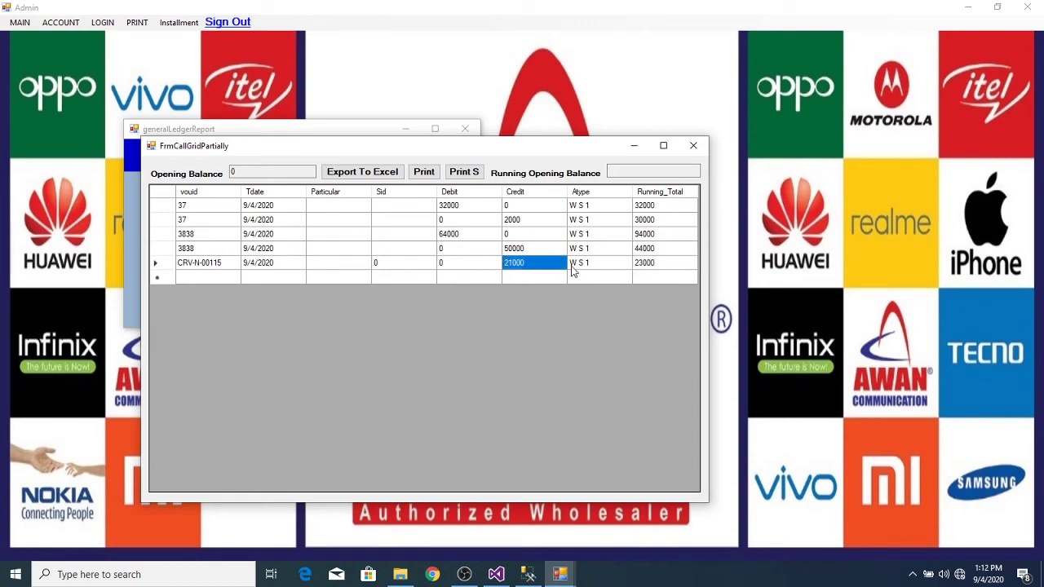
click(653, 267)
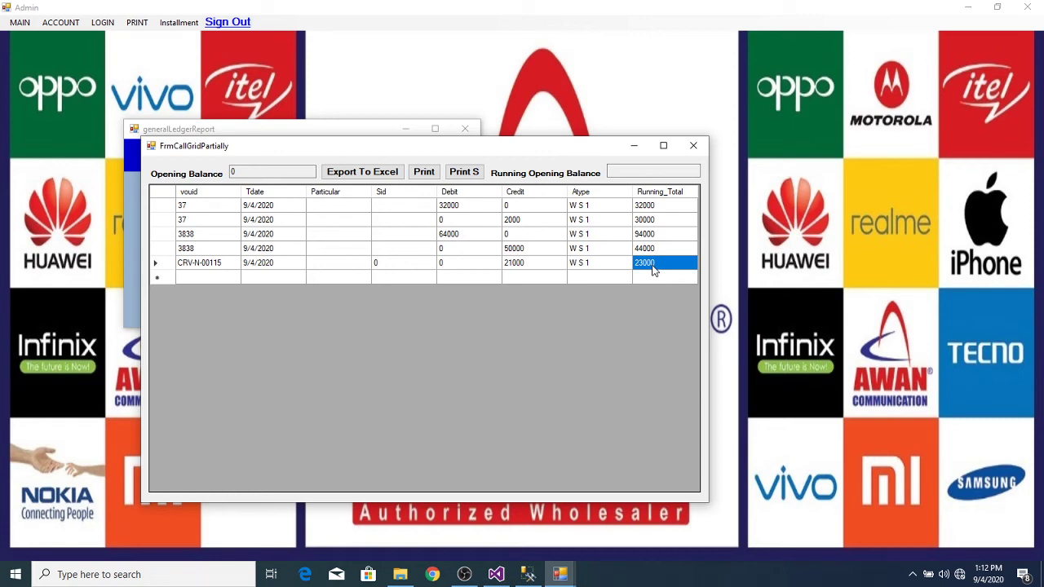
click(432, 175)
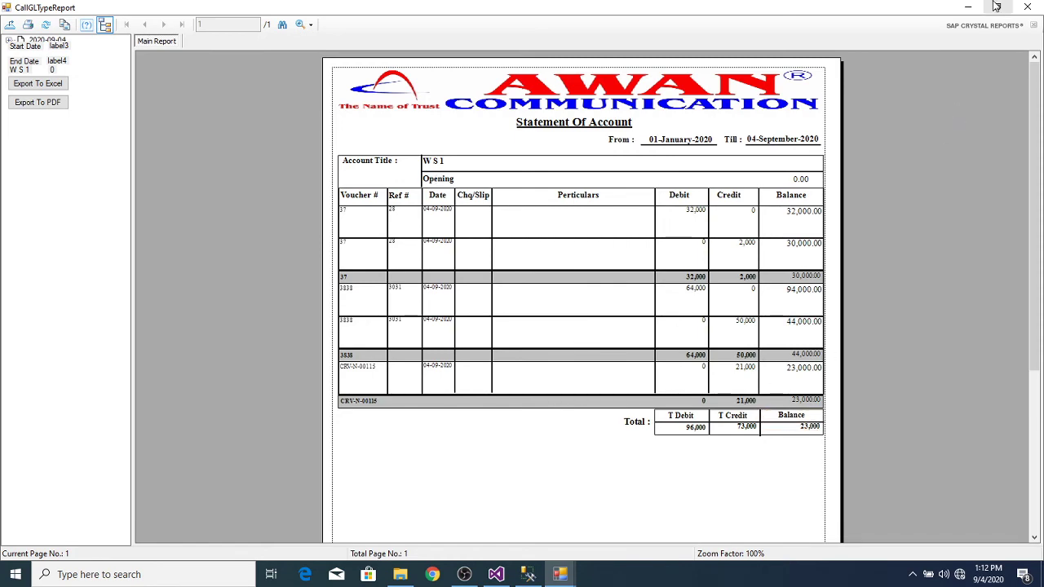
click(1029, 7)
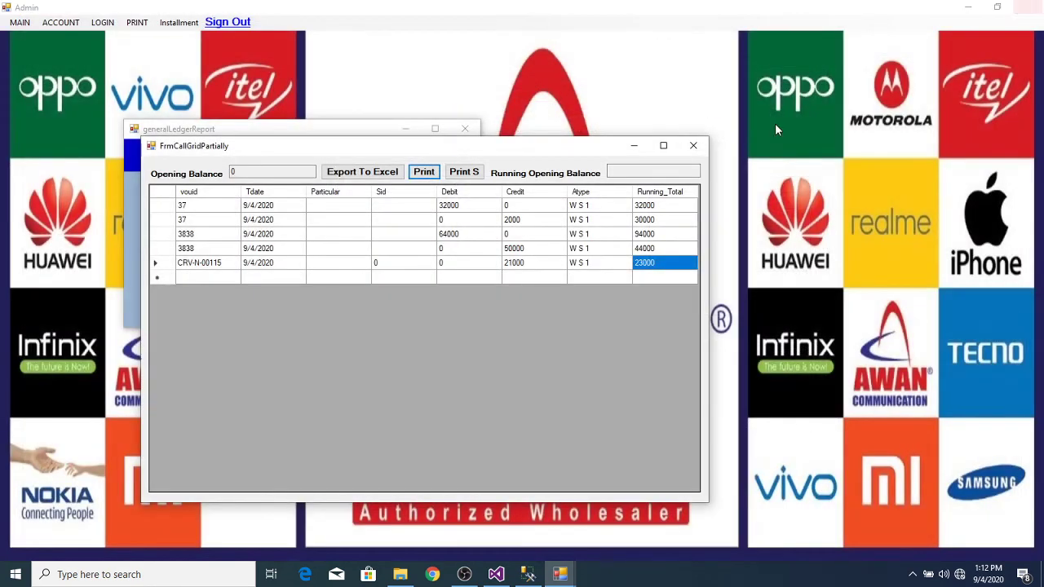
Step: Generate the general ledger rows for the Credit Cus 1 account
click(698, 148)
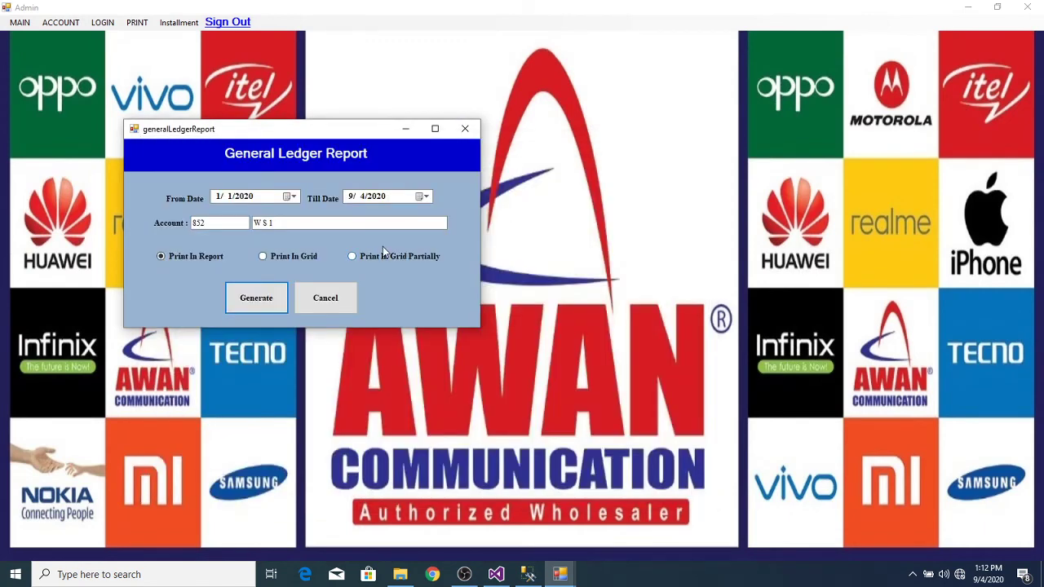
double_click(395, 222)
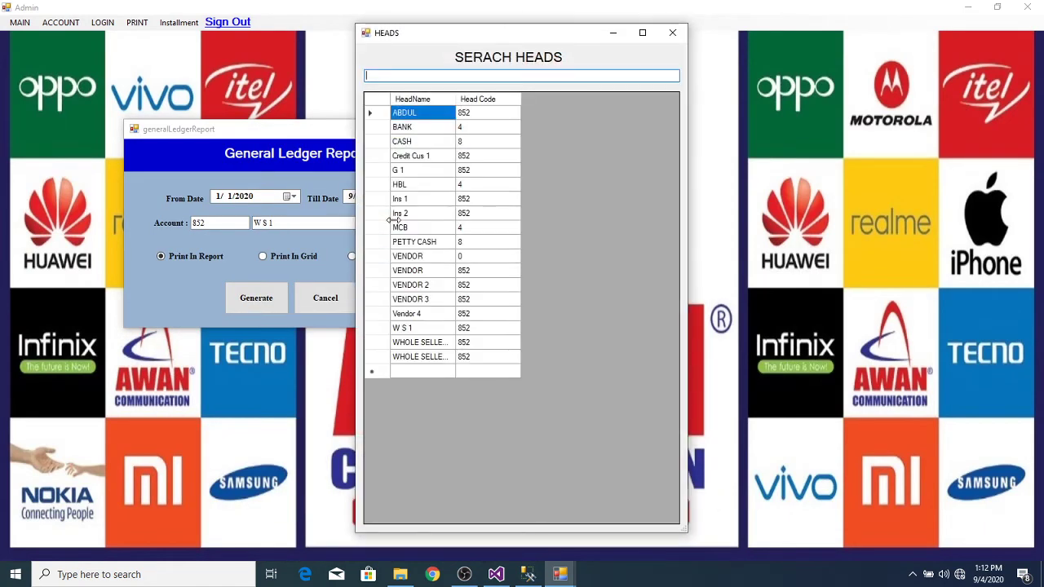
double_click(380, 156)
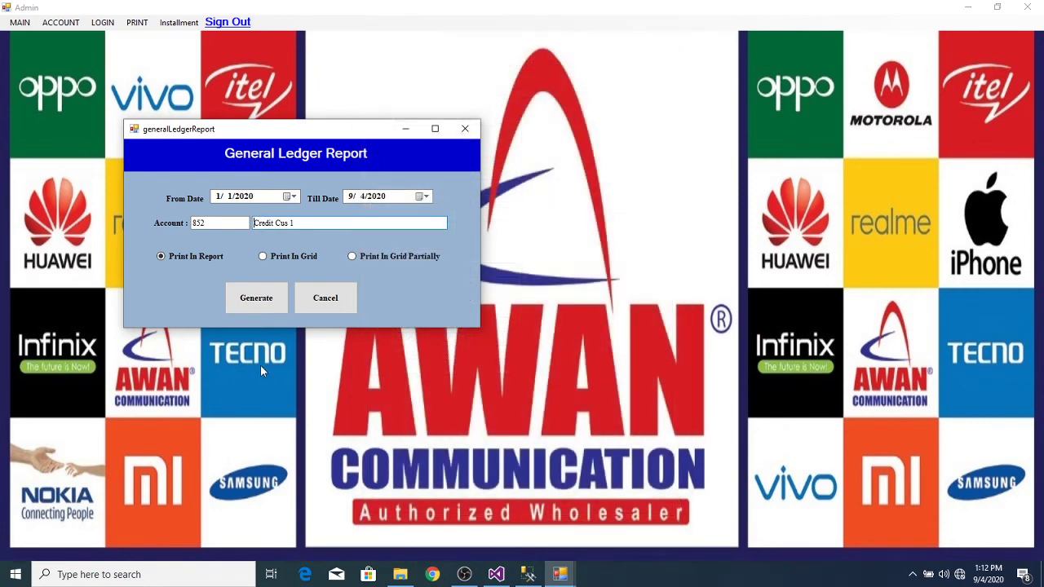
click(265, 296)
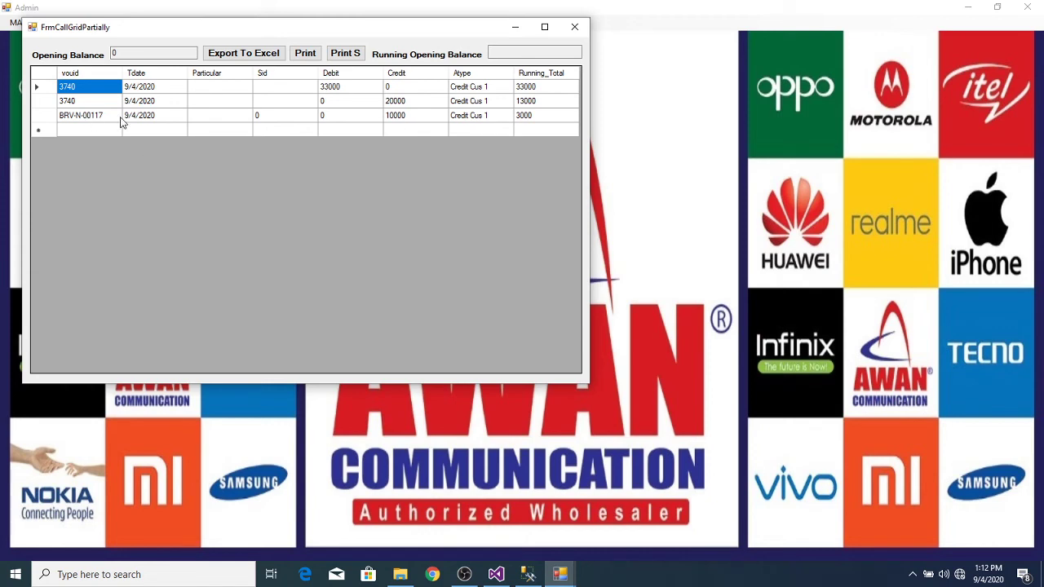
Step: Preview Credit Cus 1's statement of account (balance 3,000), then close the viewer, grid and report dialog
click(307, 55)
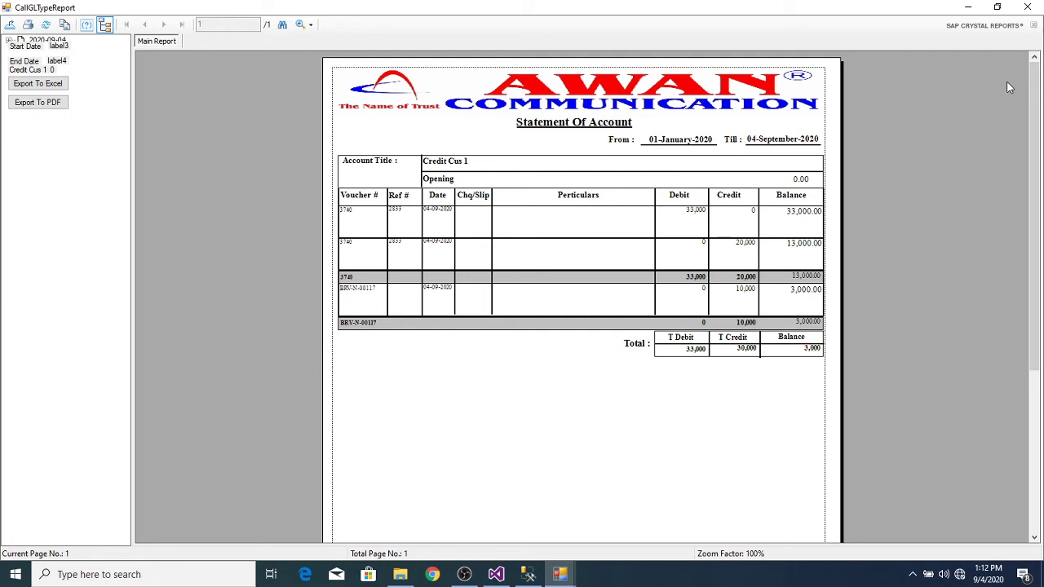
click(1027, 10)
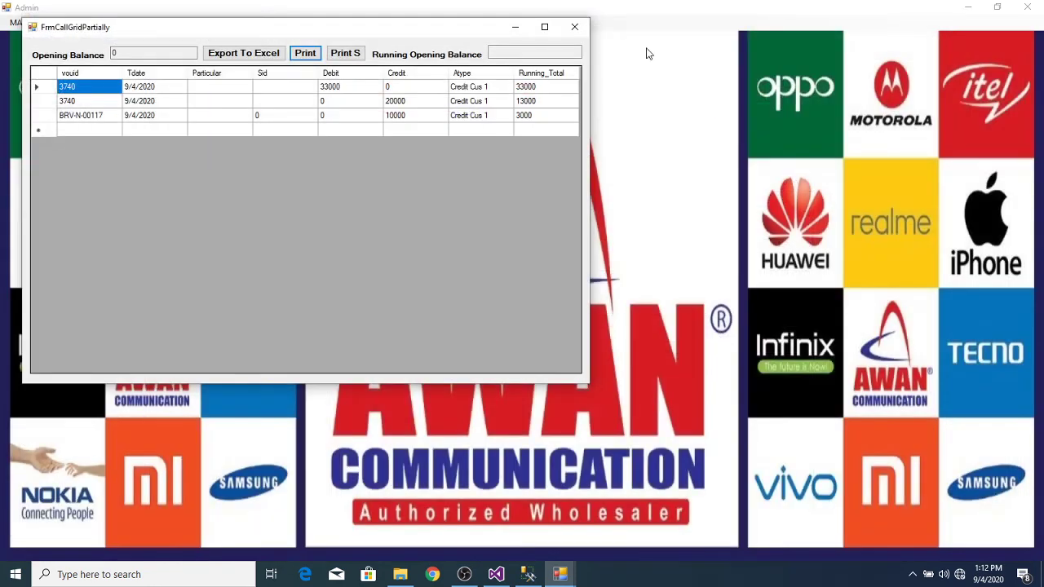
click(574, 26)
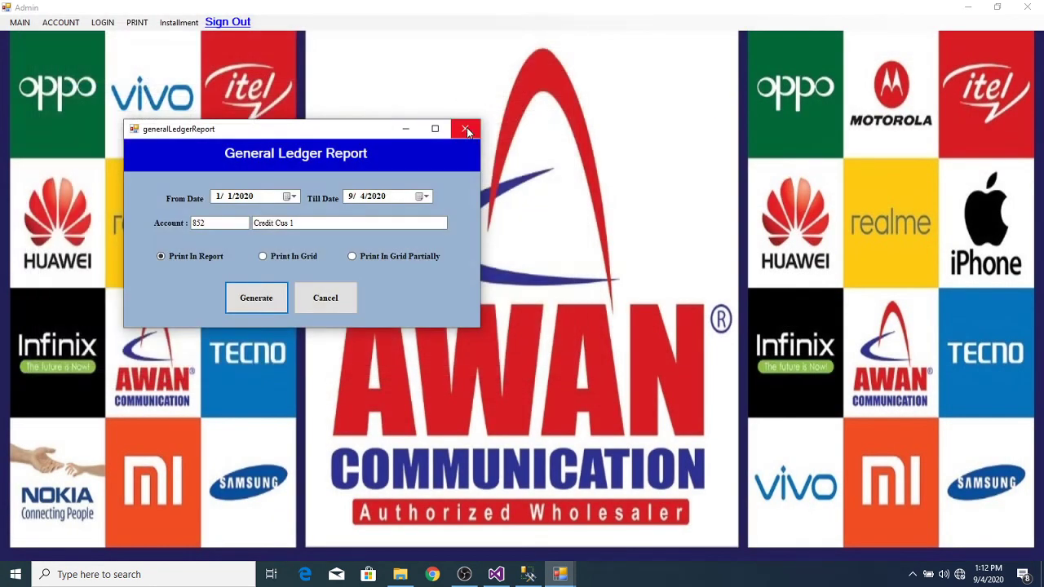
click(464, 128)
Step: Show the Wholeseller Ledger report filtered to the Credit payment type
click(136, 22)
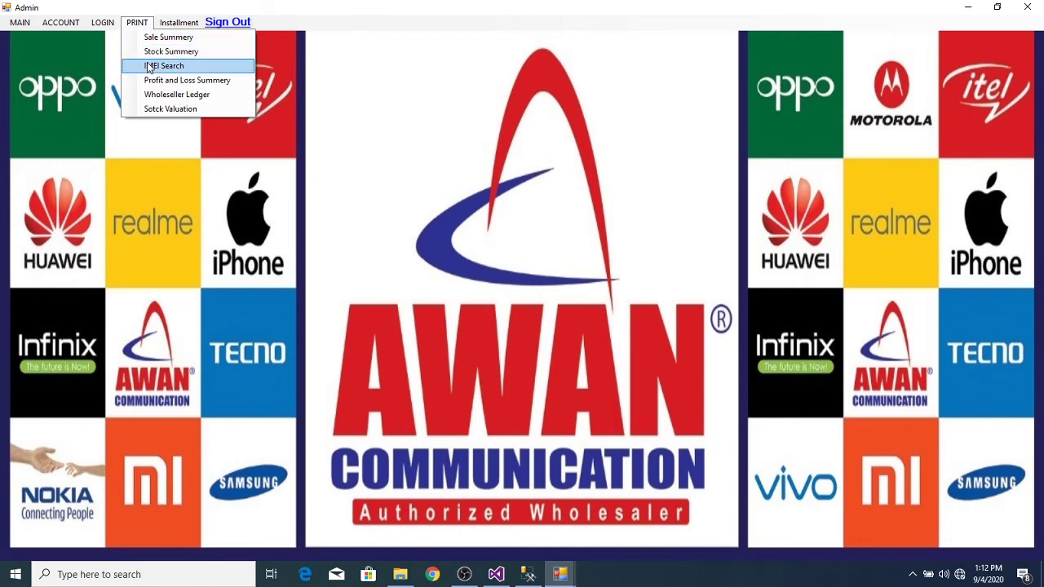
click(180, 96)
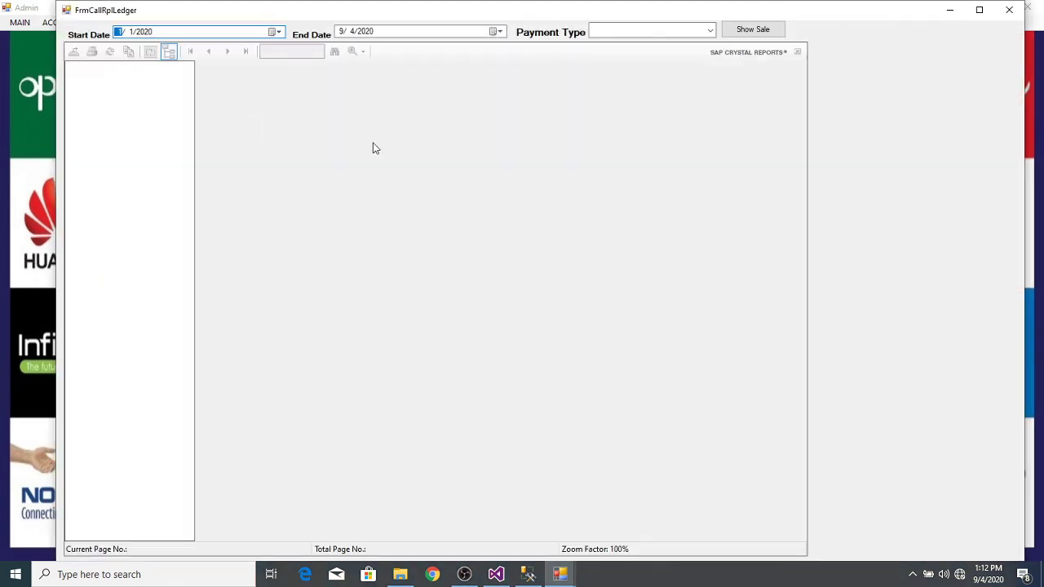
click(709, 31)
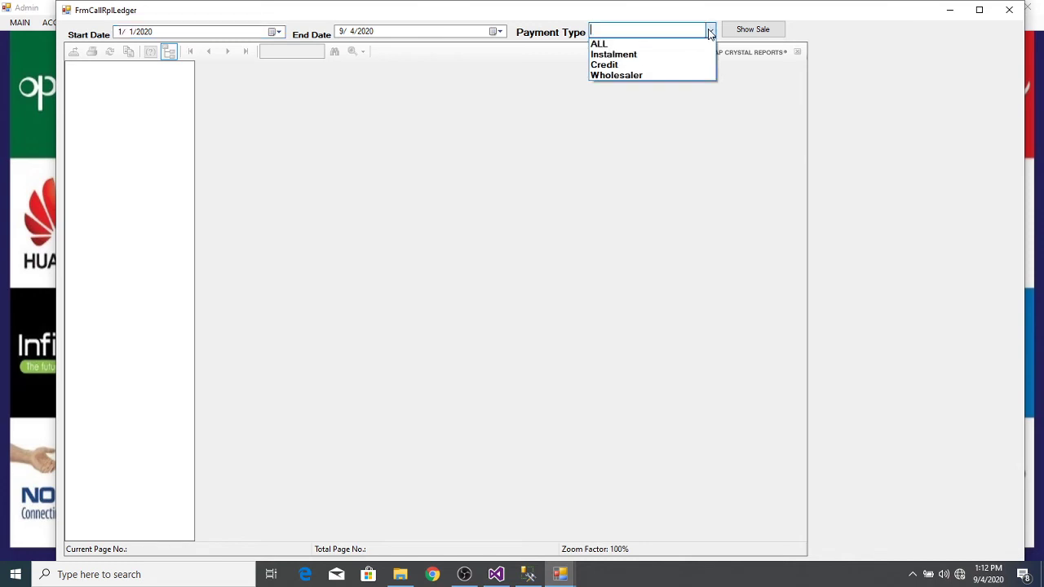
click(662, 63)
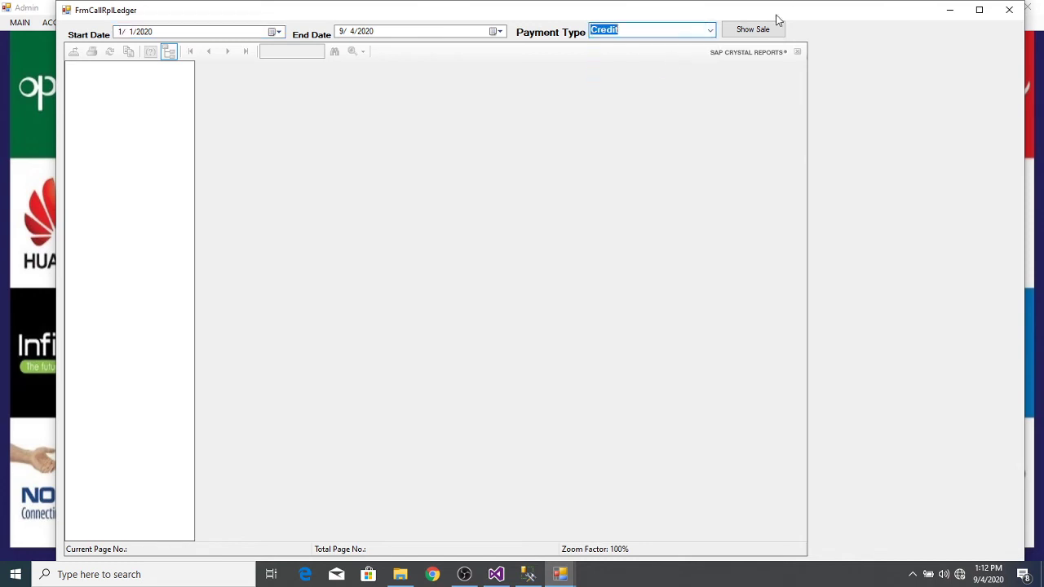
click(753, 32)
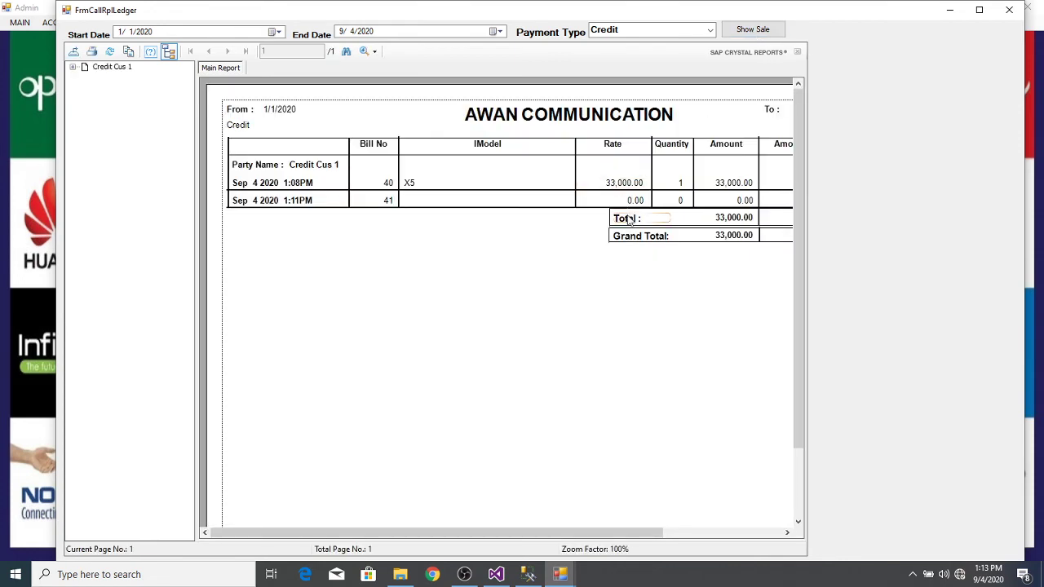
Step: Check the credit totals of 33,000 amount, 30,000 paid and 3,000 outstanding, then close the report
drag(571, 531, 672, 517)
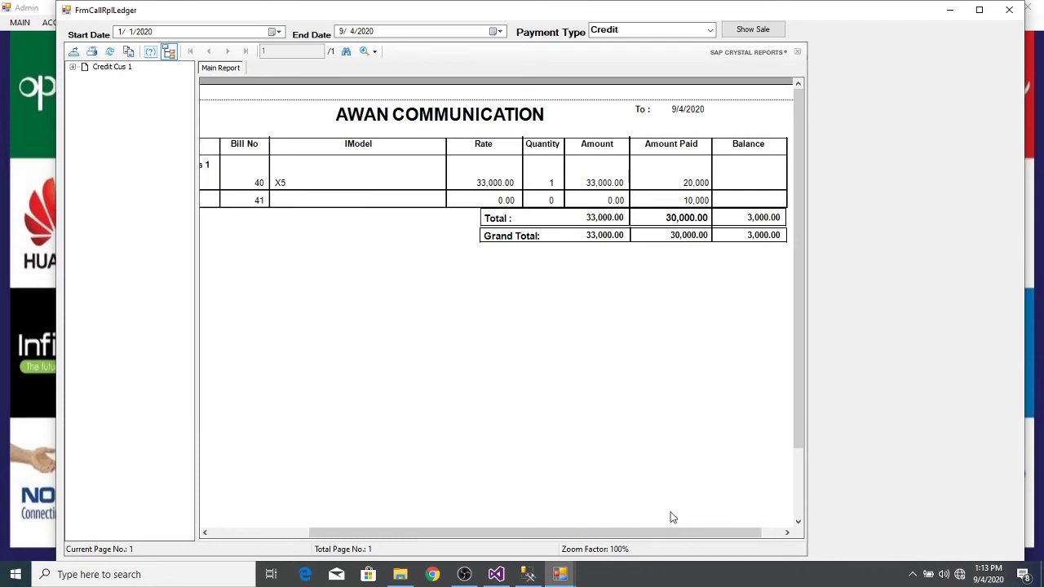
click(683, 227)
click(604, 224)
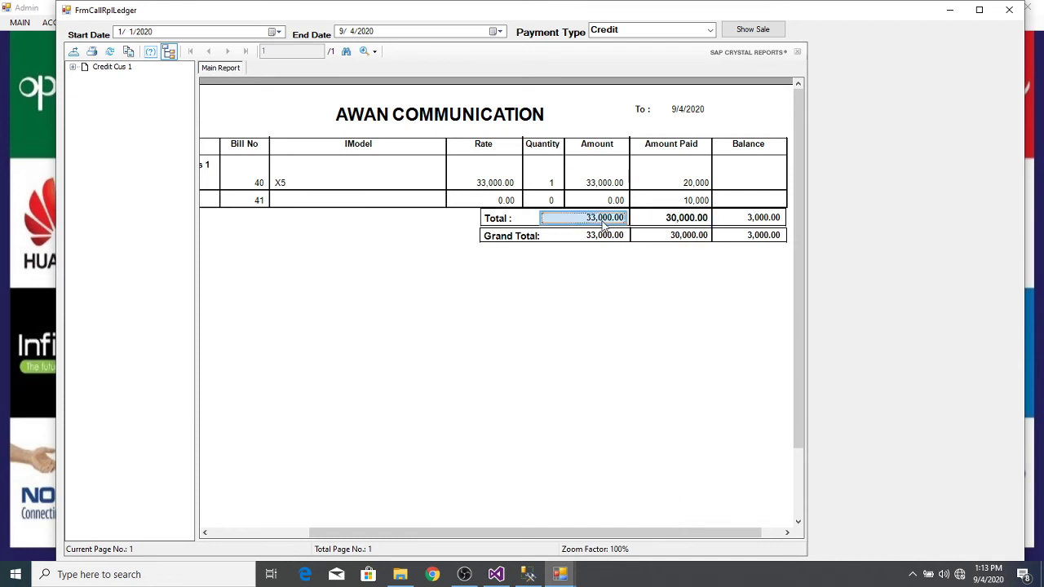
click(756, 223)
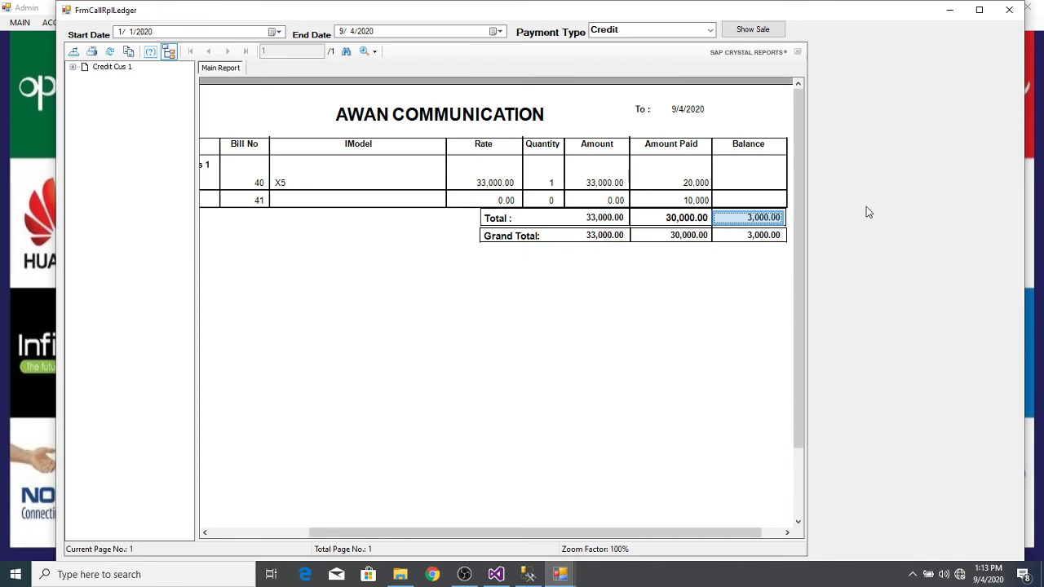
click(1008, 10)
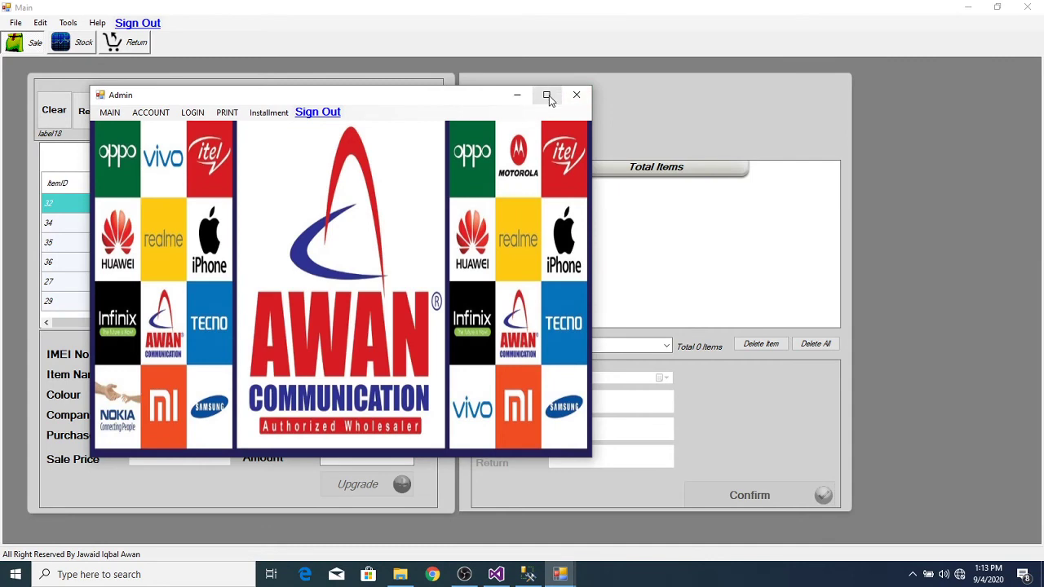
Step: Maximize the admin window and show the Wholeseller Ledger for the Wholesaler payment type
click(546, 95)
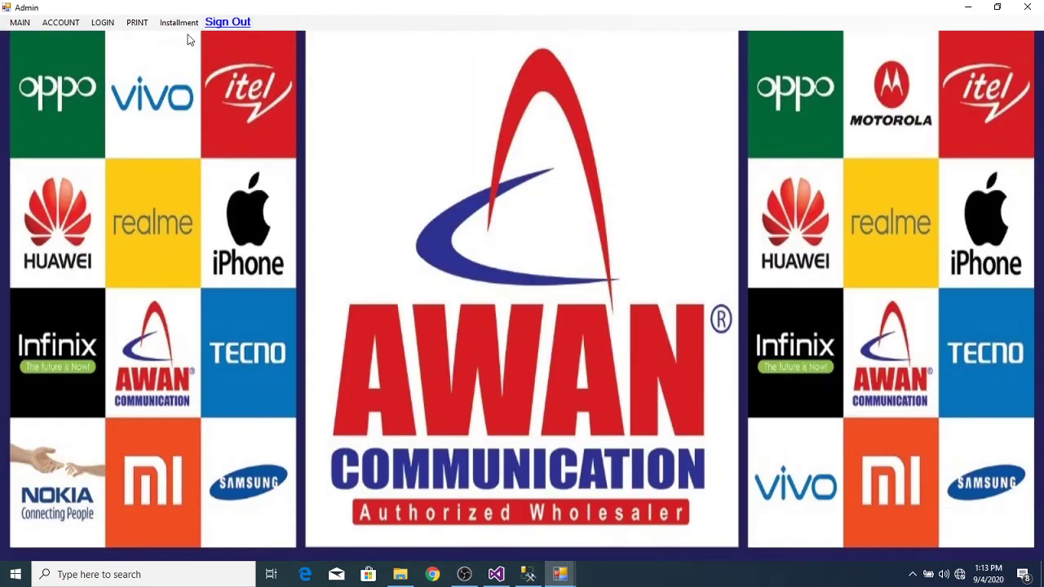
click(183, 23)
mouse_move(132, 30)
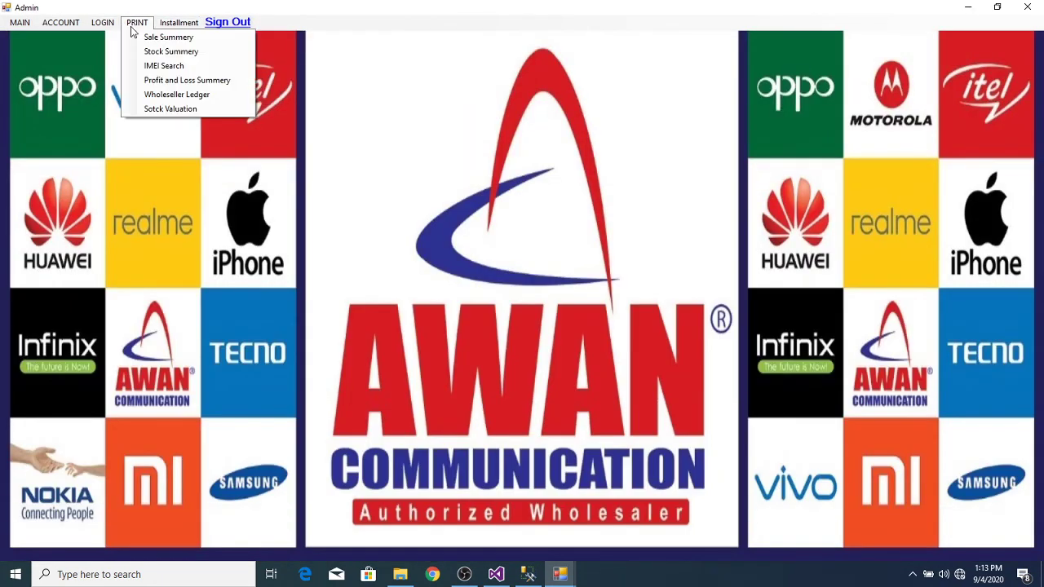
click(174, 94)
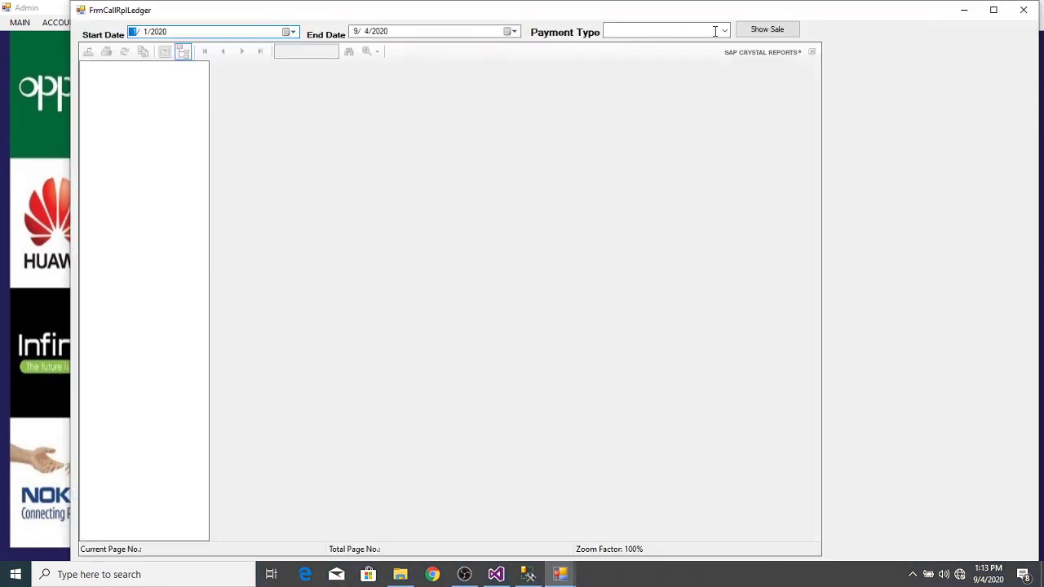
click(723, 31)
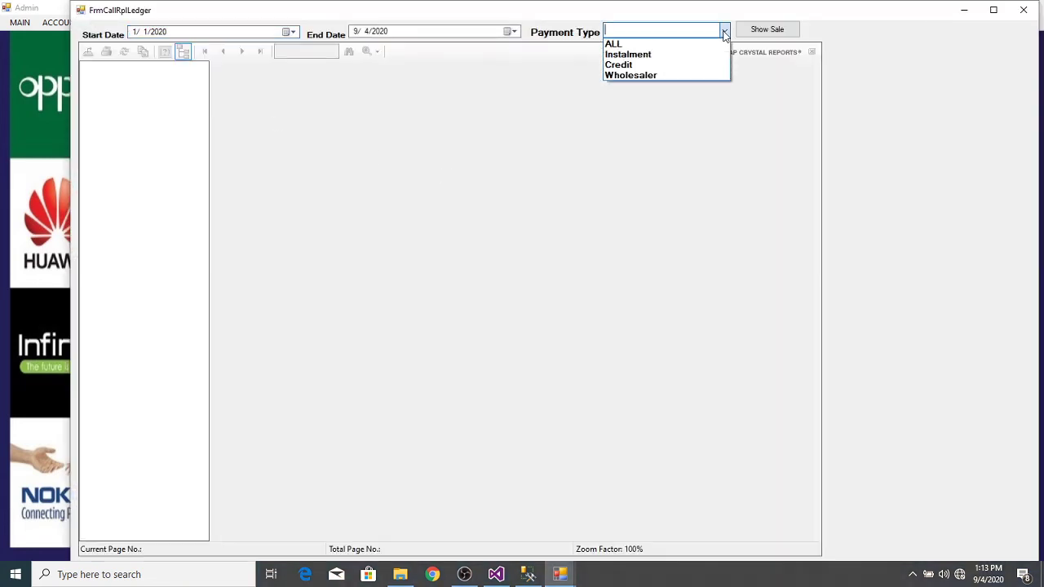
click(653, 77)
click(753, 36)
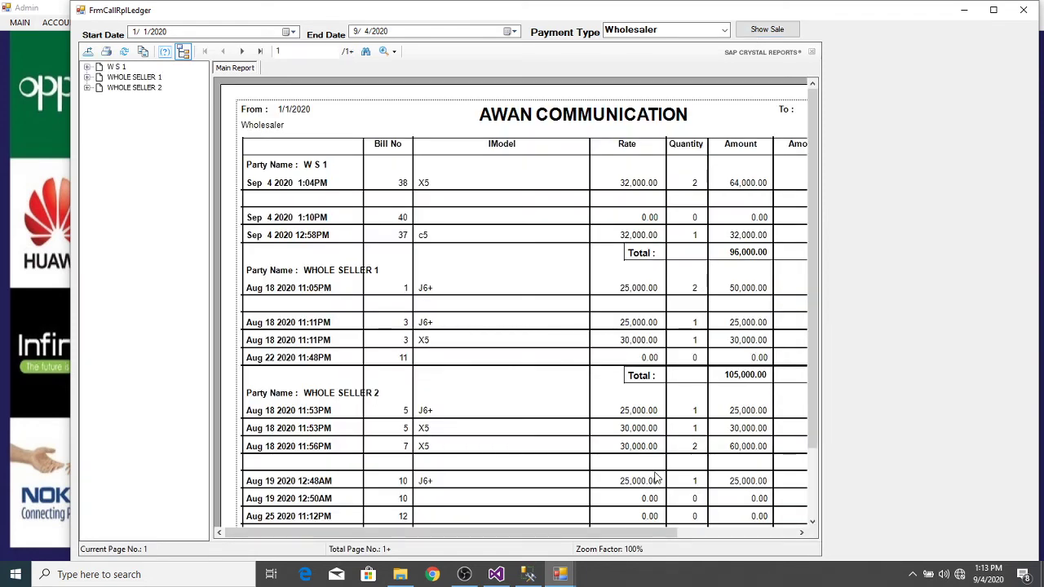
Step: Verify the totals of 96,000 amount, 73,000 paid and 23,000 balance, then close the report
drag(640, 536, 775, 505)
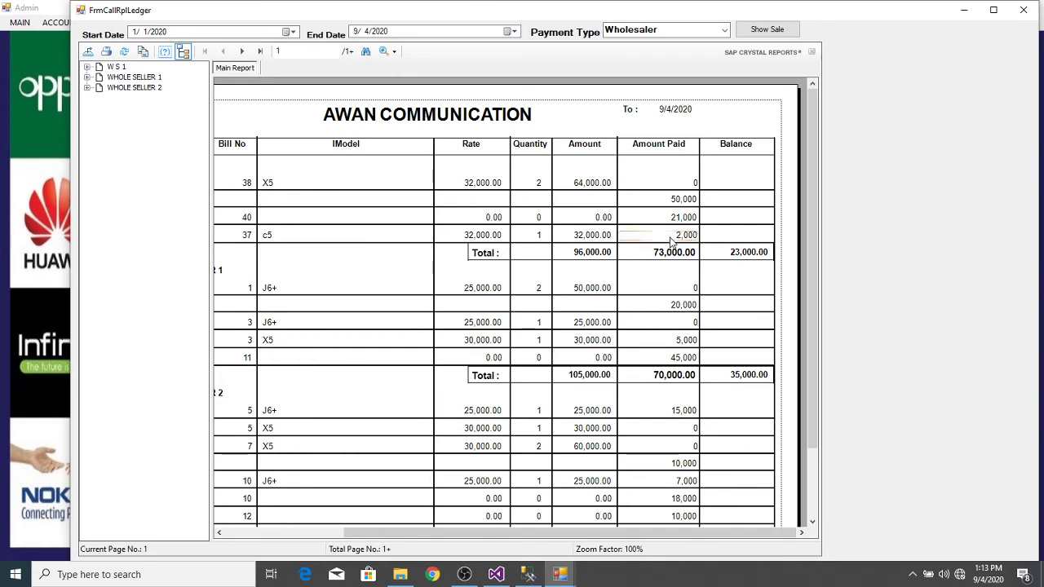
click(667, 255)
click(593, 257)
click(755, 256)
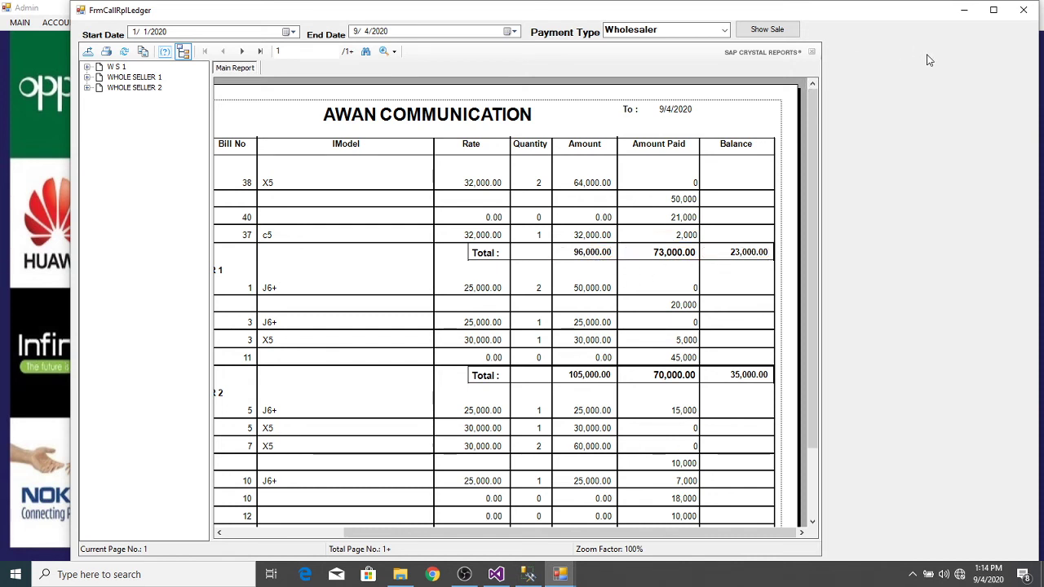
click(1026, 10)
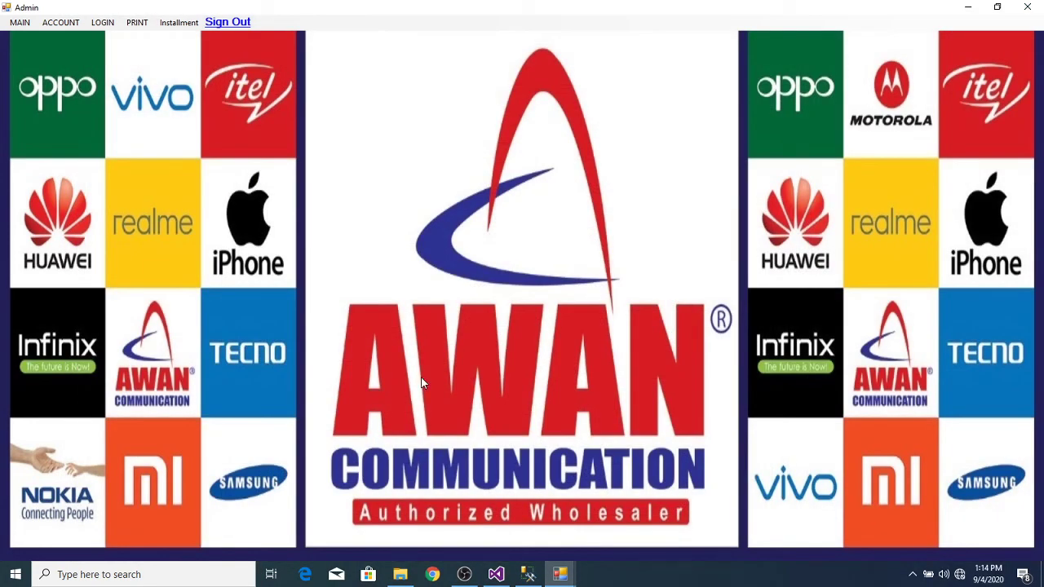
Step: Look through the ACCOUNT and PRINT menus, then open MAIN > Inventory and load a new sale 43
click(61, 23)
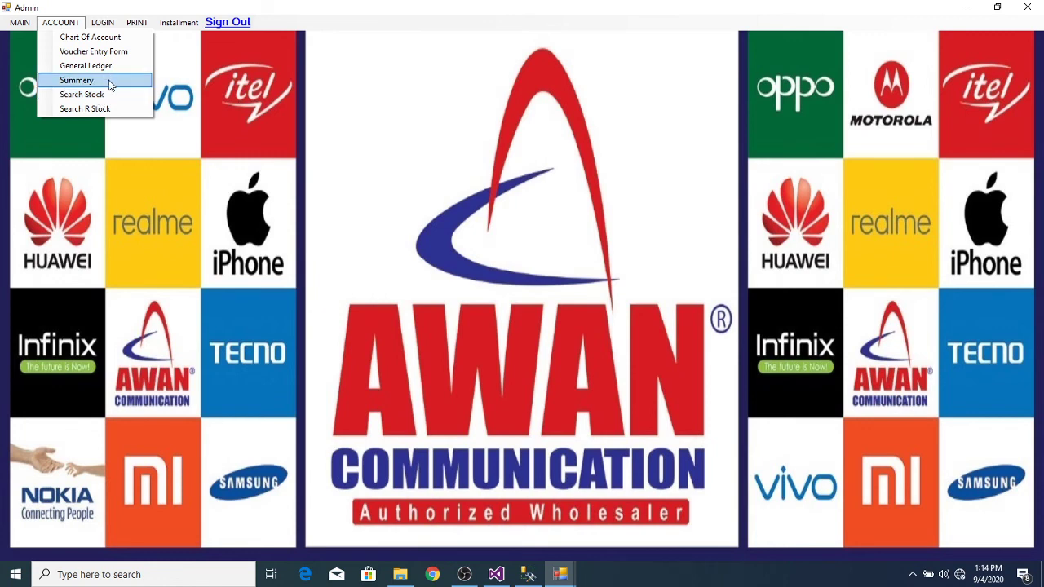
mouse_move(116, 16)
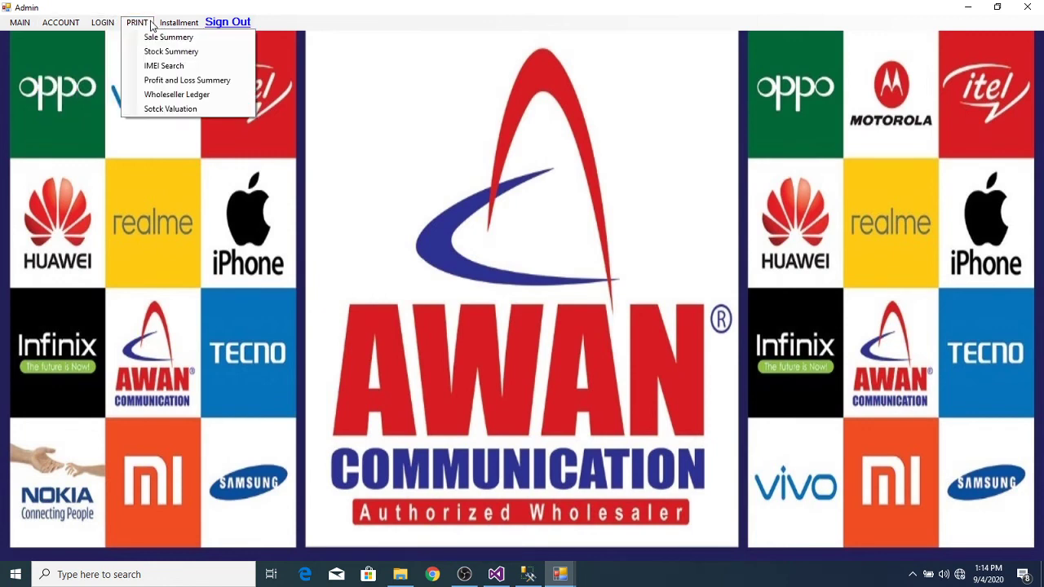
click(15, 26)
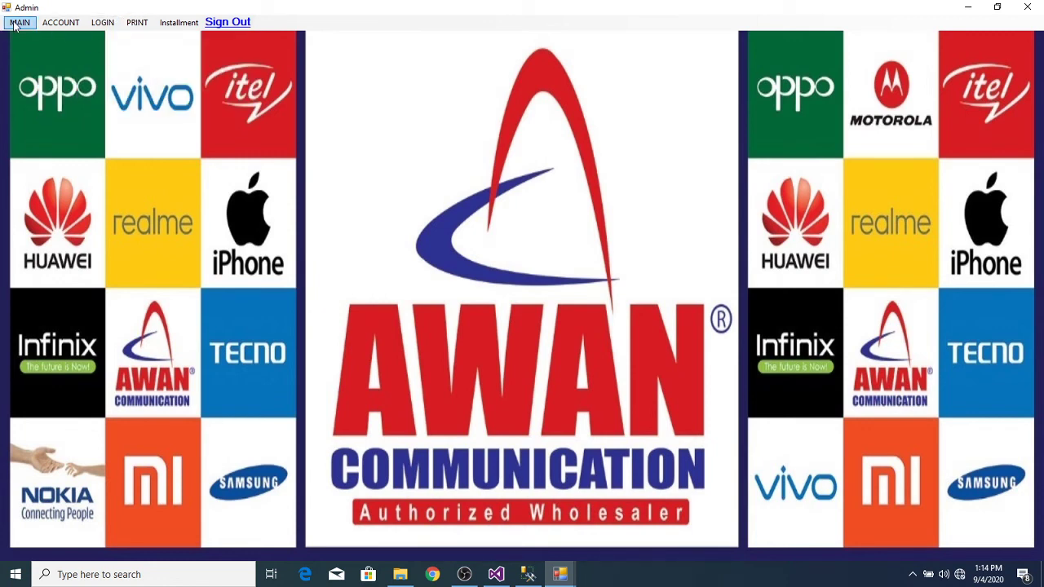
click(14, 26)
click(28, 40)
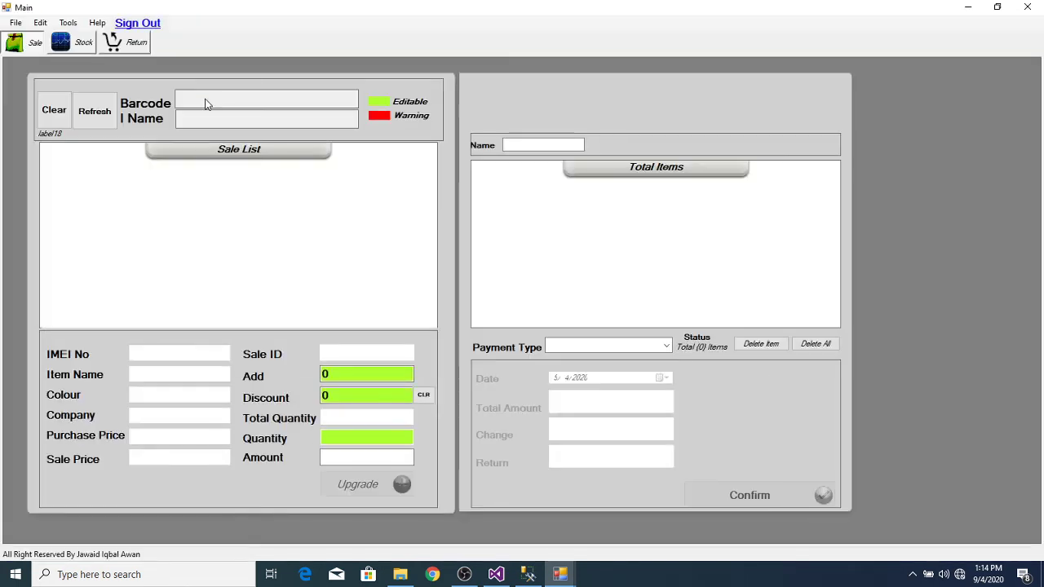
click(108, 116)
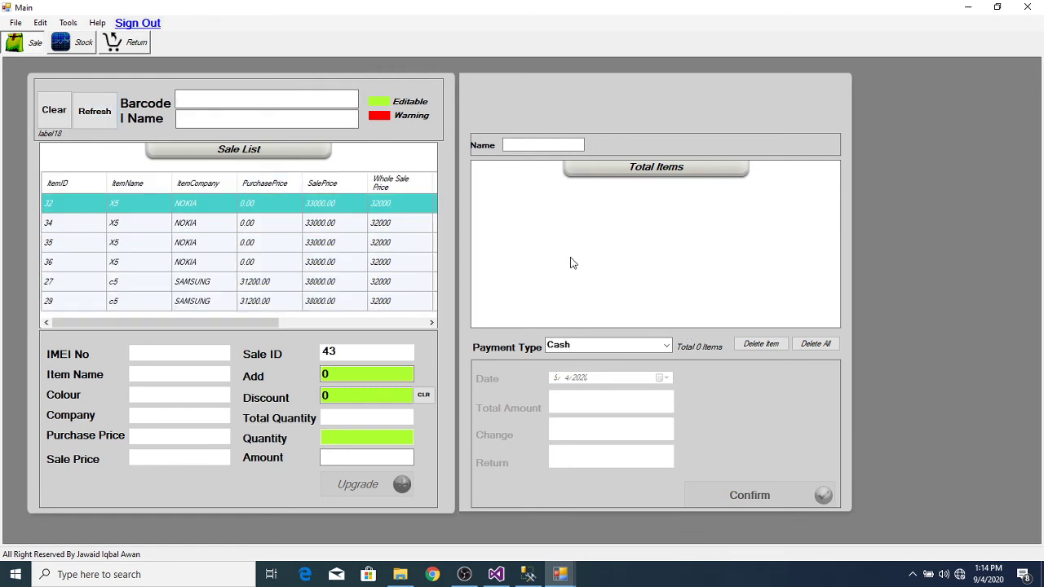
Step: Add the white Nokia X5 (item 34, 33000) to sale 43 and switch payment type to Instalment
double_click(292, 232)
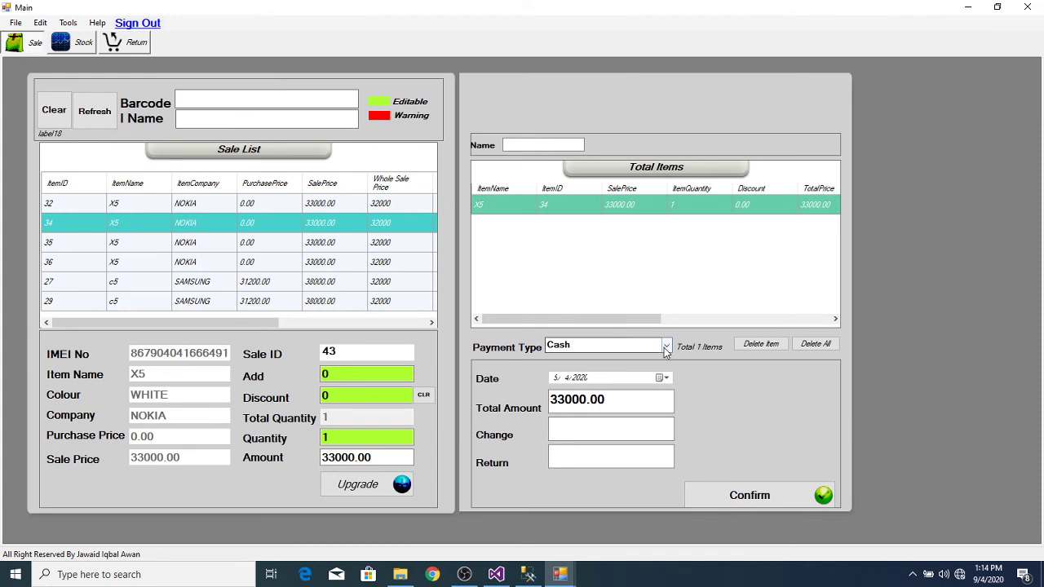
click(666, 346)
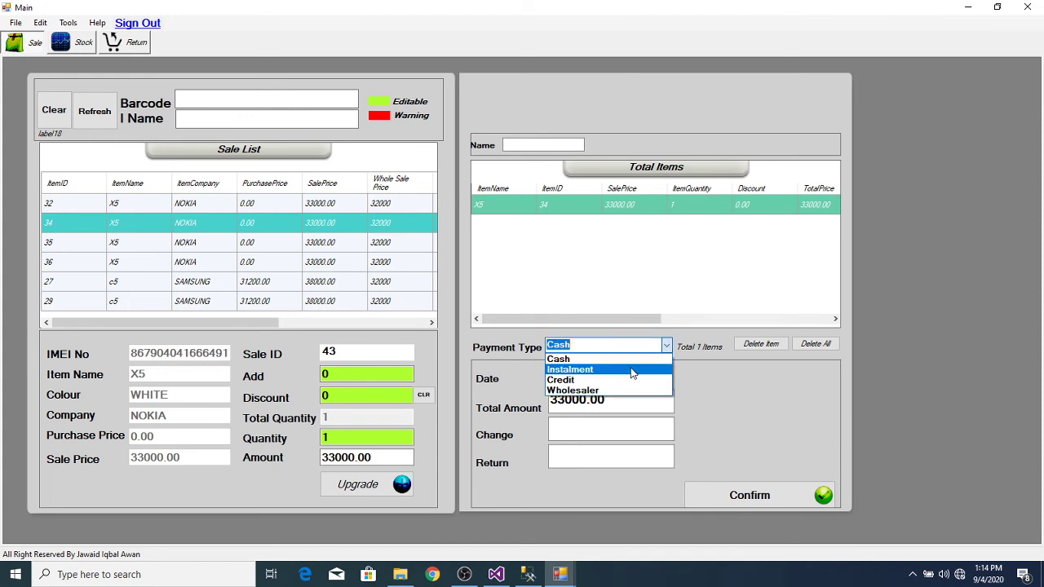
key(Escape)
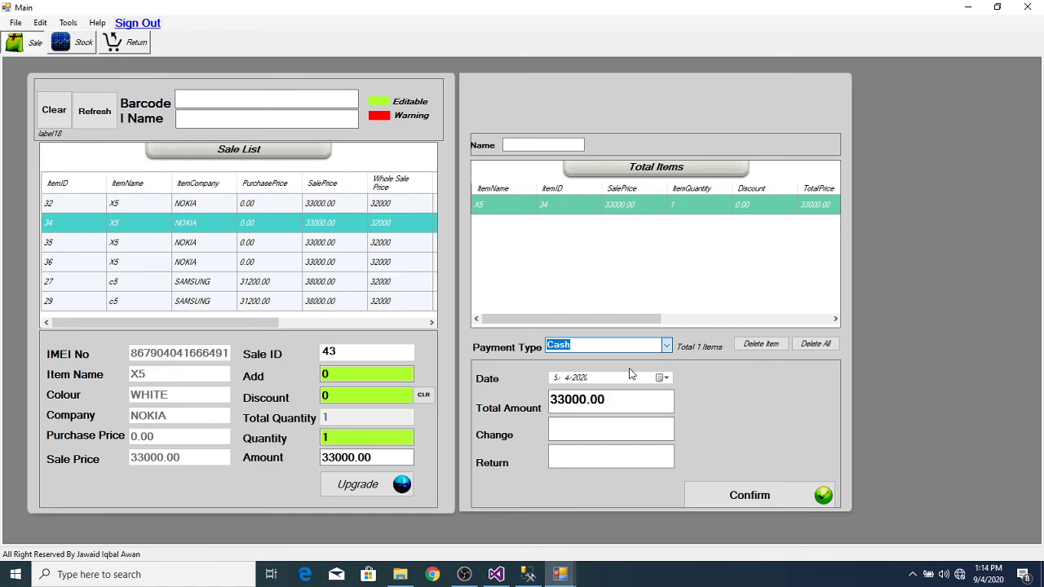
key(Down)
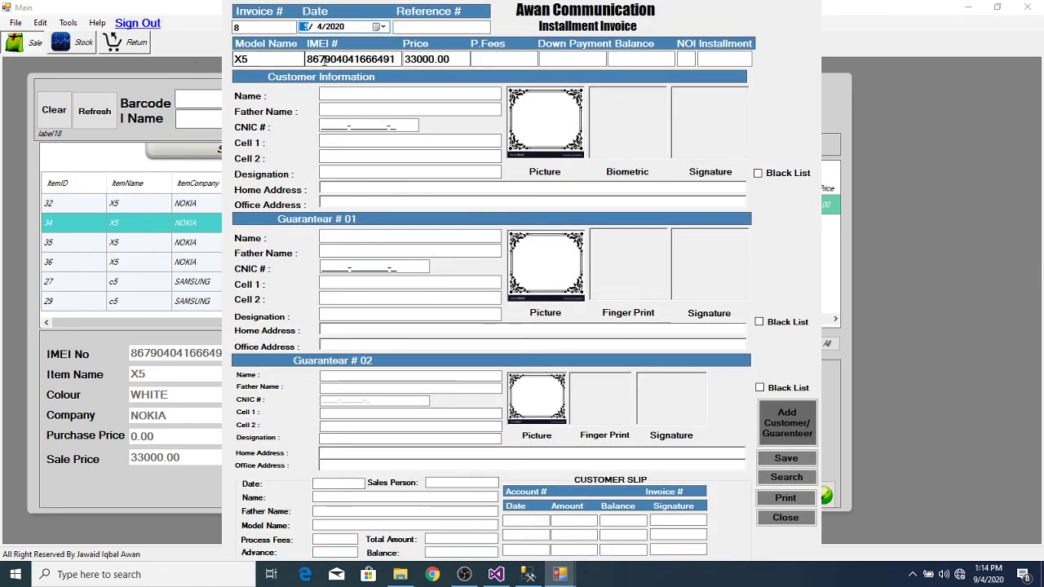
Step: Enter a 2000 process fee, 10000 down payment and 3 instalments on the invoice
click(506, 62)
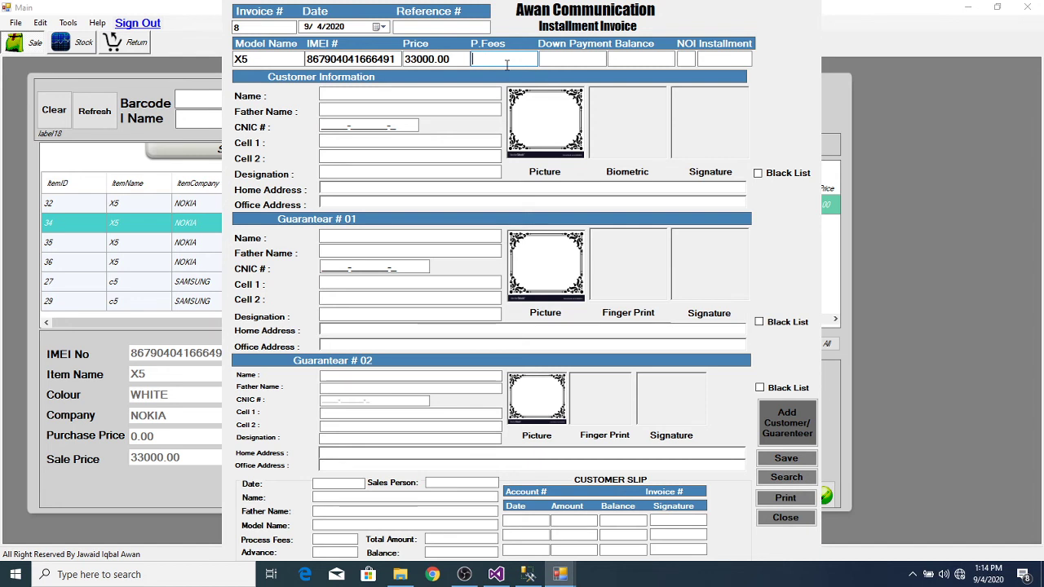
text(2000)
click(571, 59)
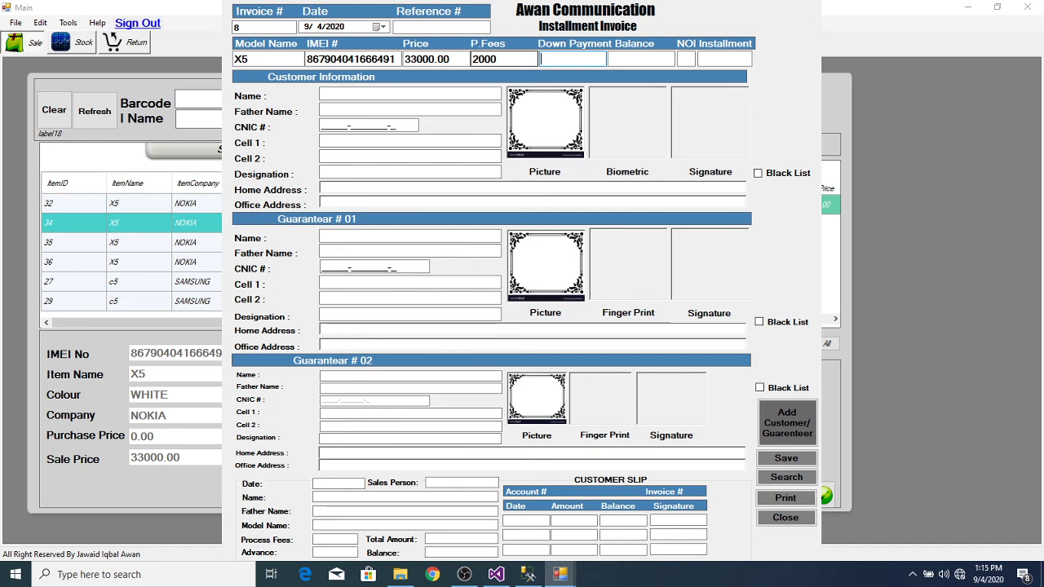
text(10000)
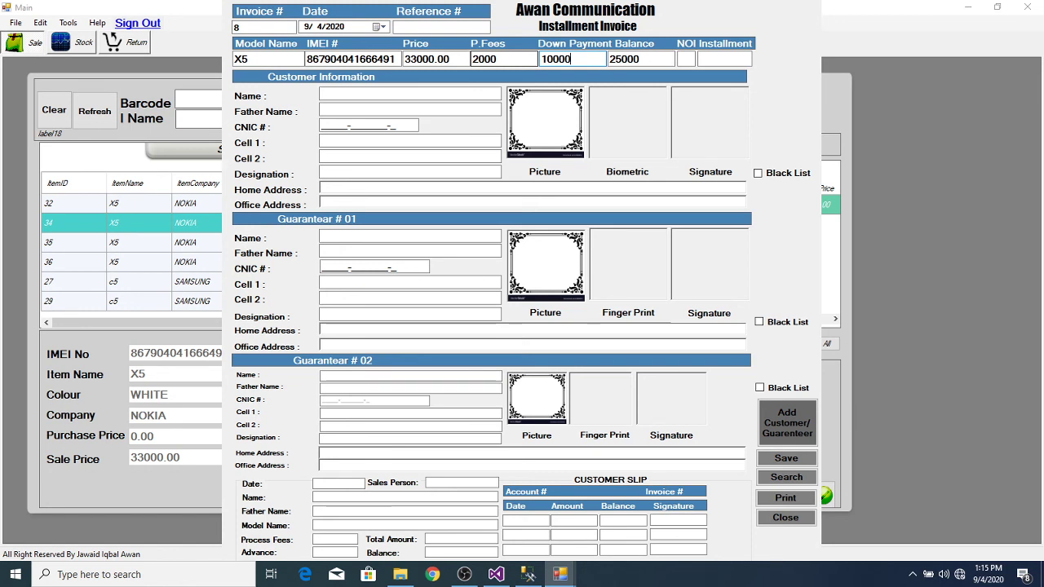
key(Tab)
key(Tab)
text(3)
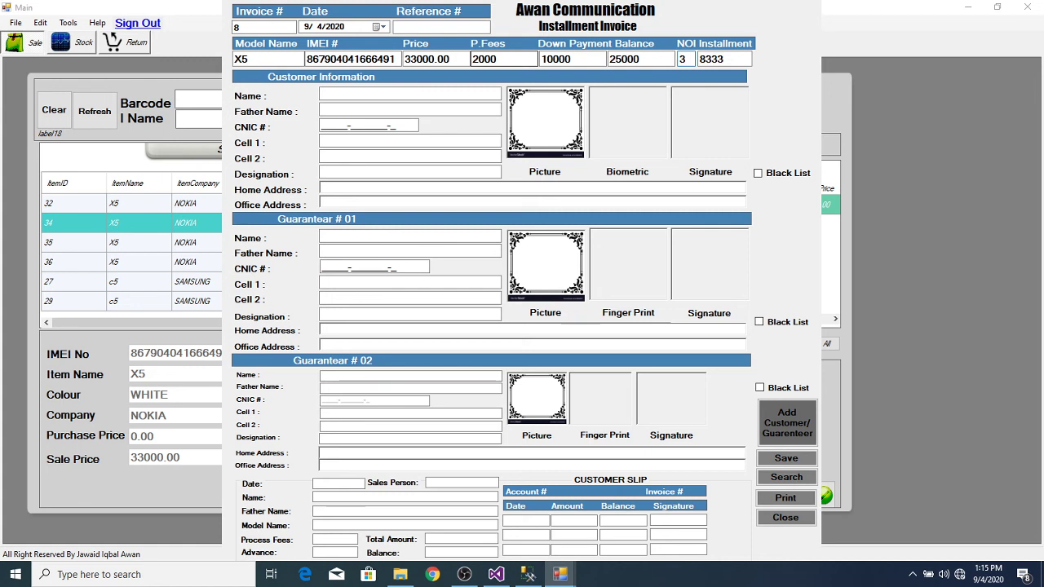
Step: Search existing customers, then open the Add Customer/Guarenteer form instead
click(376, 95)
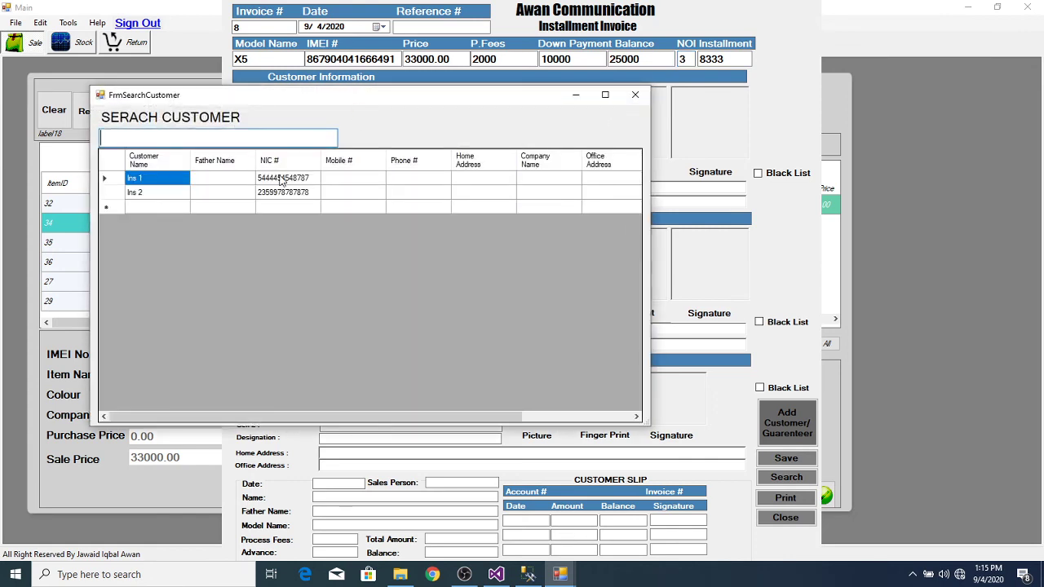
click(634, 97)
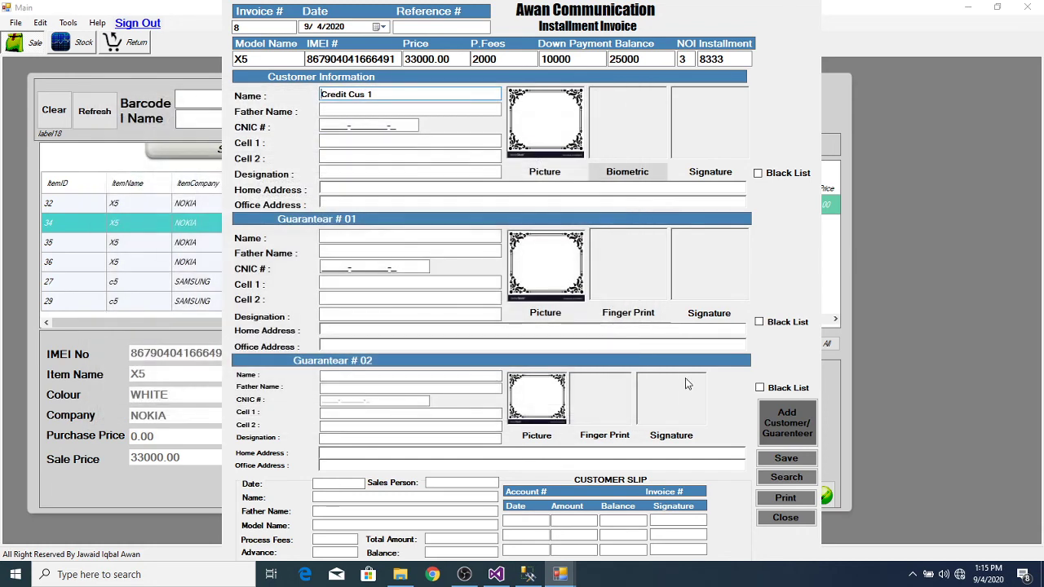
click(785, 424)
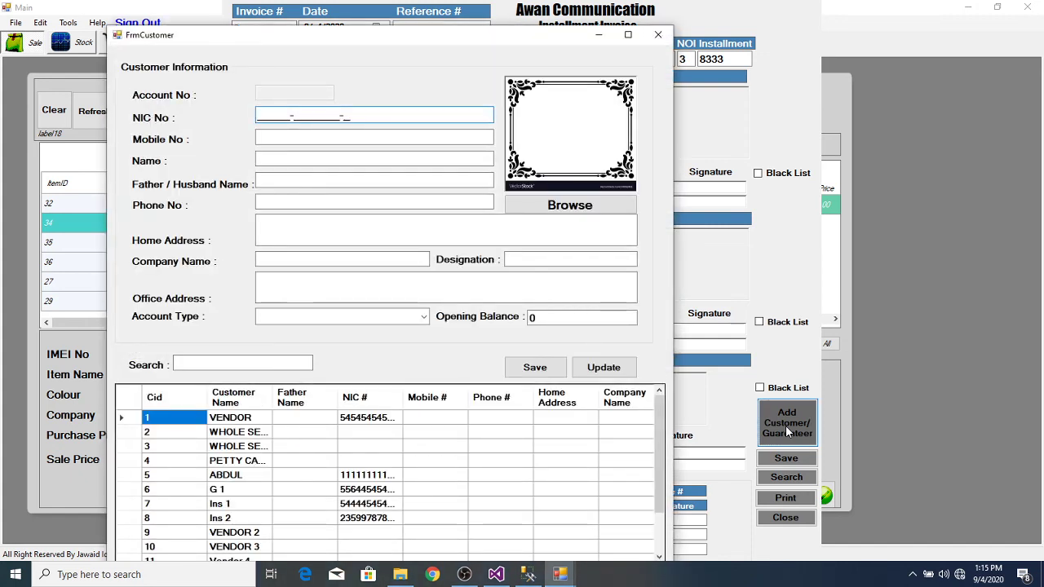
Step: Enter the customer's NIC number and start browsing drive C: for a picture
text(54454)
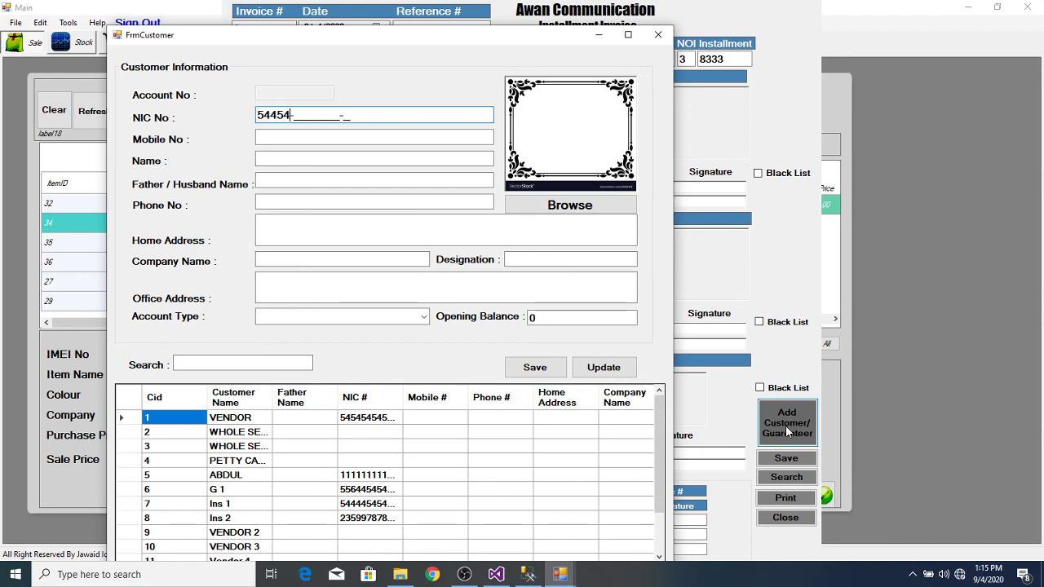
text(-5454545-4)
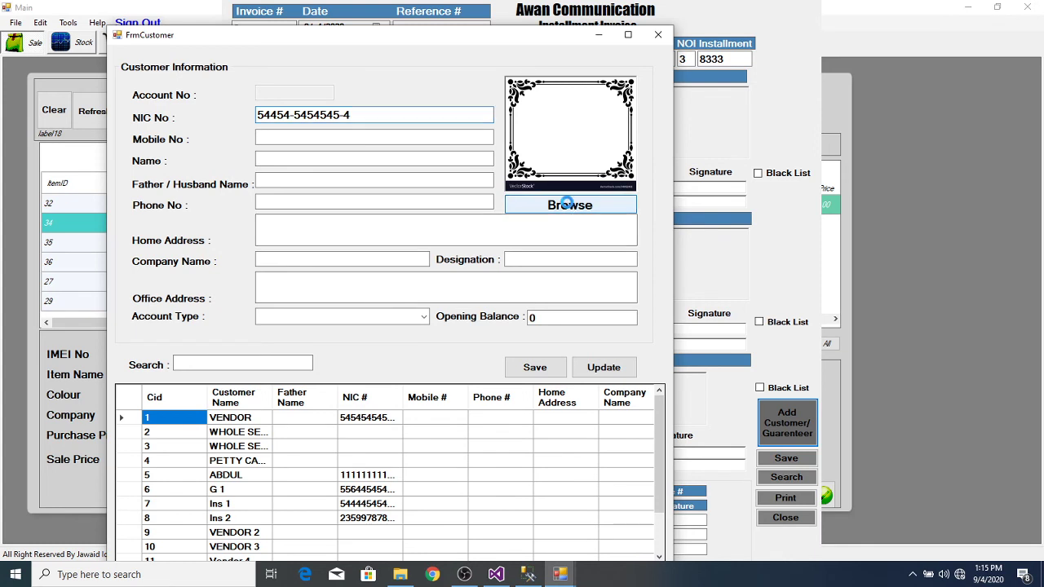
click(567, 205)
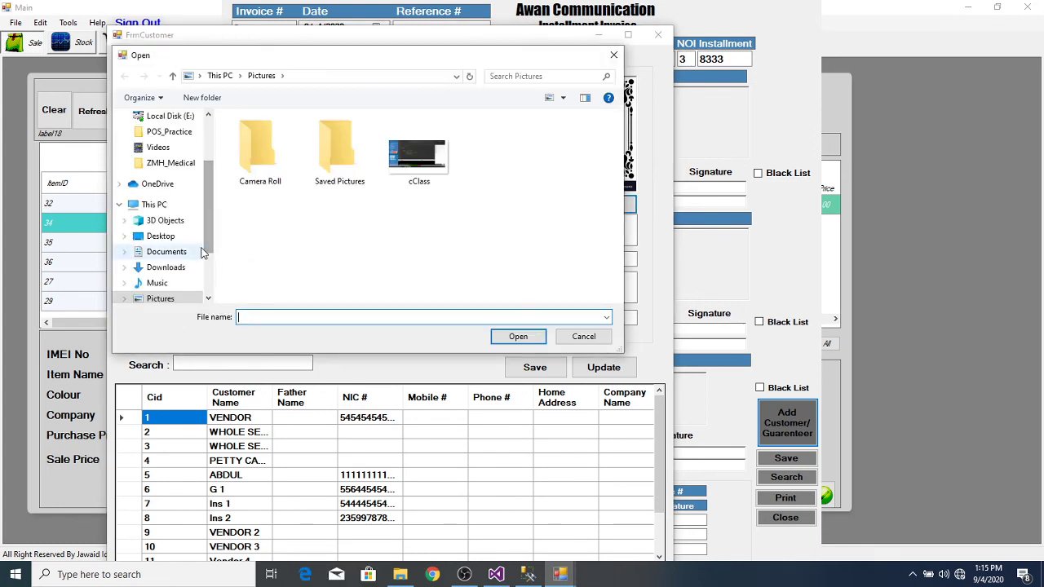
drag(209, 240, 207, 271)
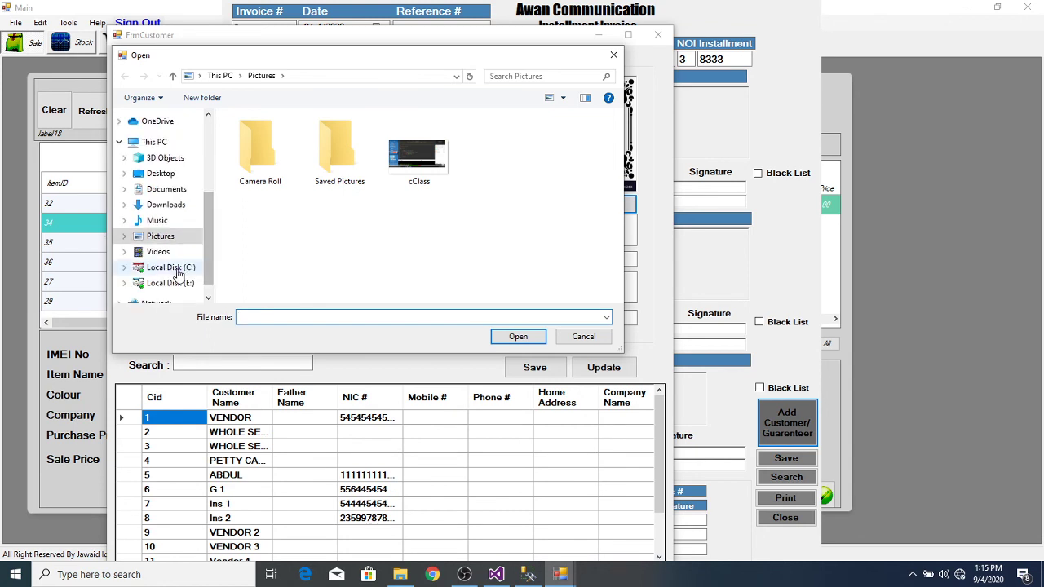
click(178, 270)
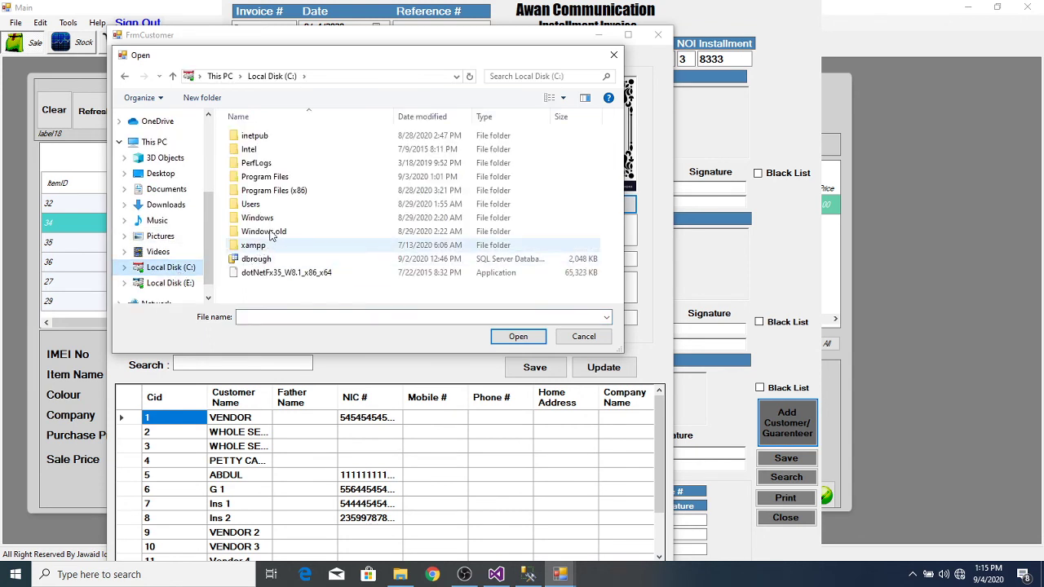
Step: Look through the C:\Windows folder, then cancel the picture dialog without choosing a file
double_click(278, 220)
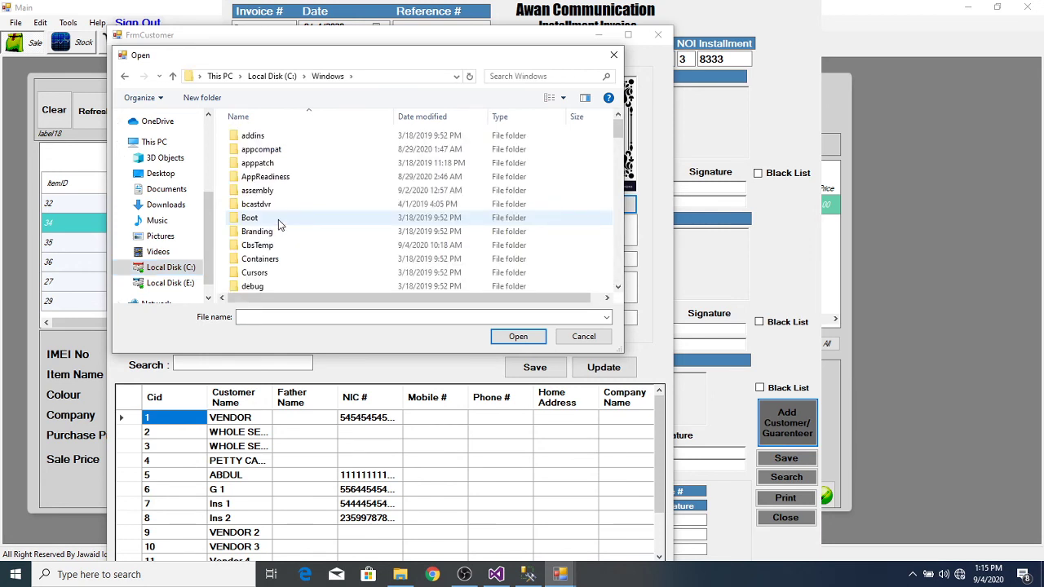
click(278, 220)
key(w)
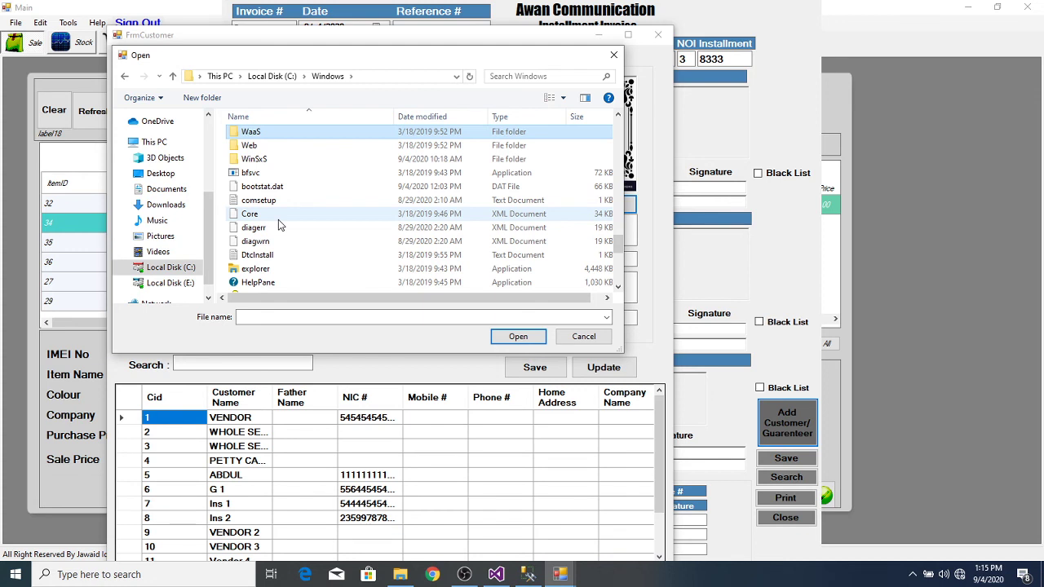
key(w)
key(w)
key(w)
key(w)
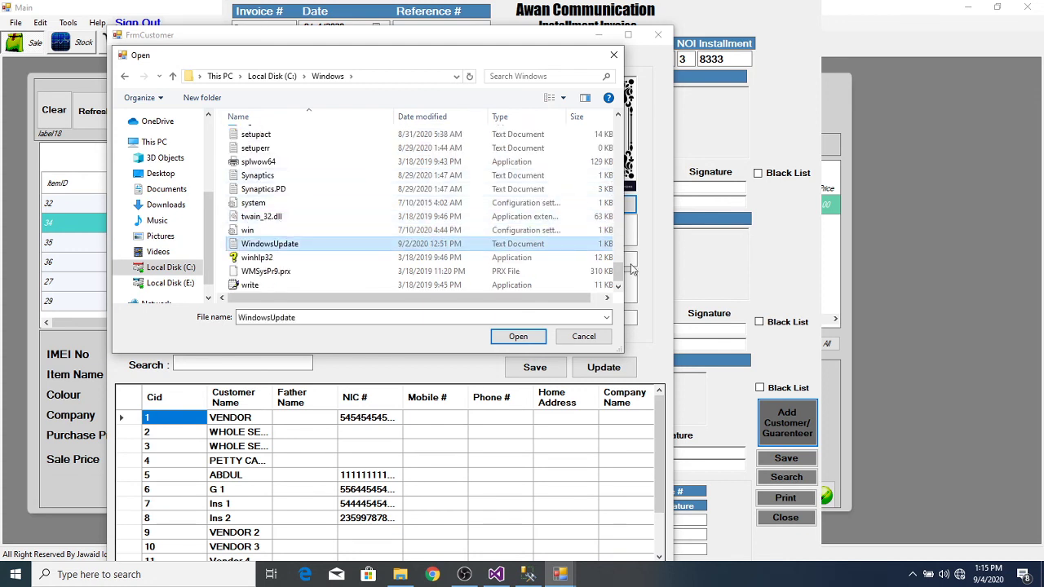
drag(617, 277, 588, 76)
drag(618, 272, 612, 204)
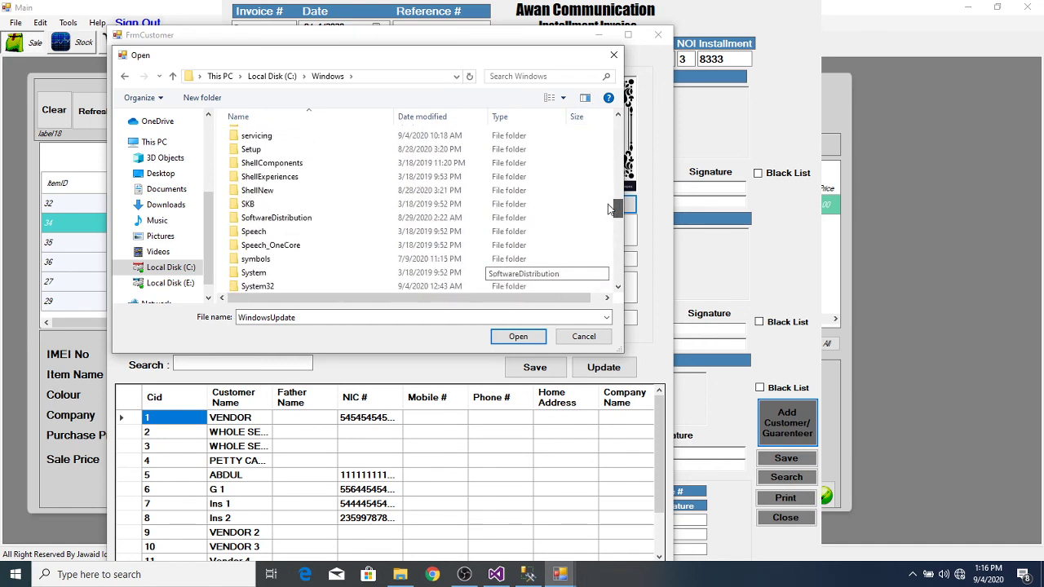
click(615, 55)
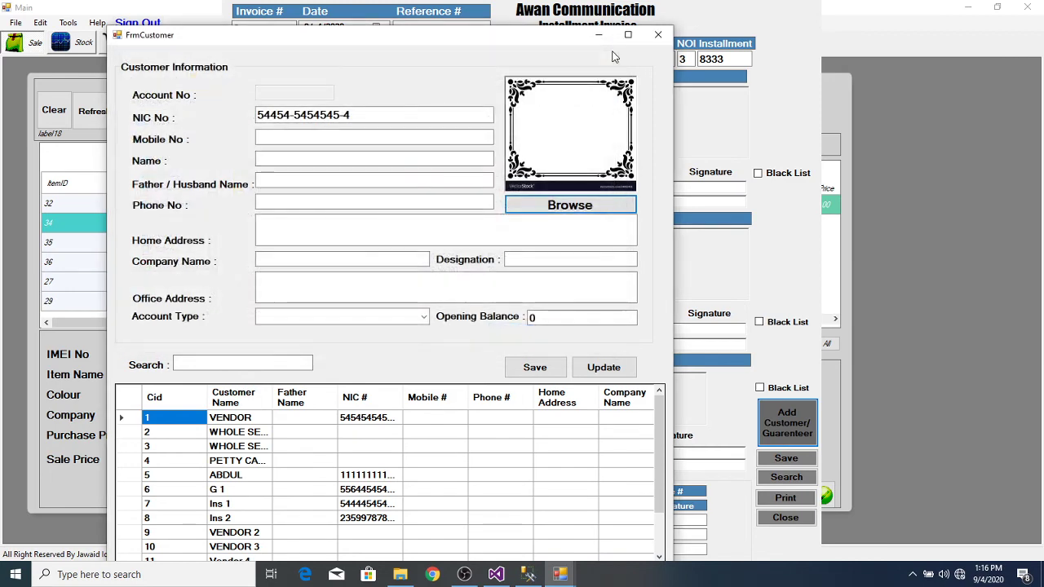
Step: Browse the Pictures, Documents and Saved Pictures folders looking for a customer photo
click(567, 206)
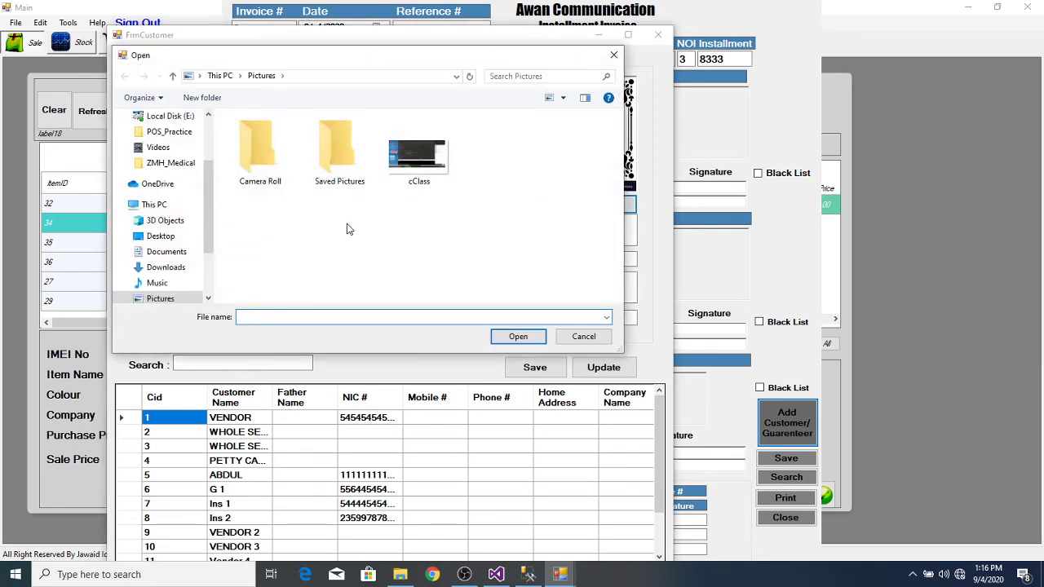
click(162, 300)
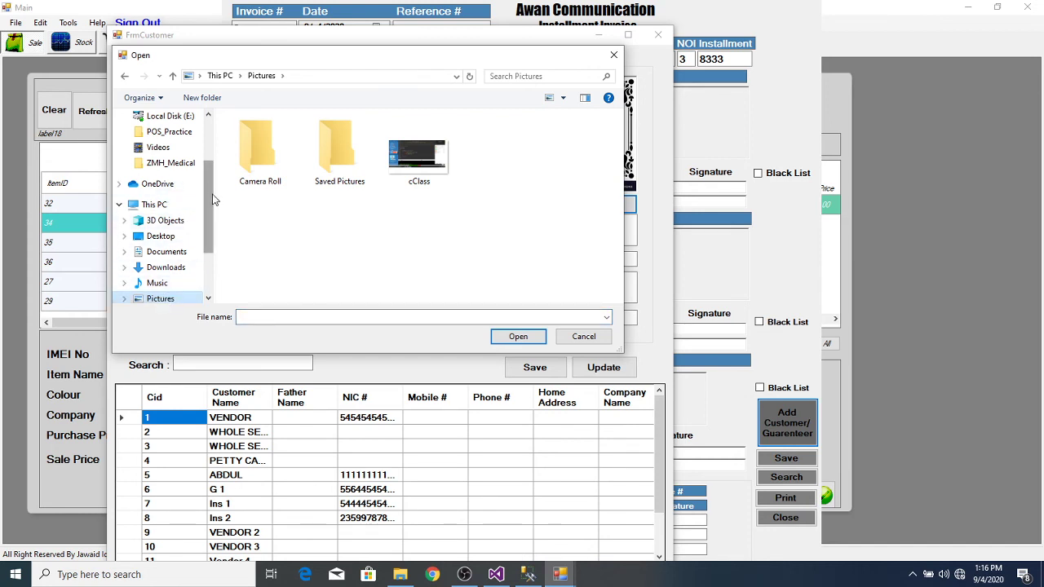
drag(209, 196, 204, 179)
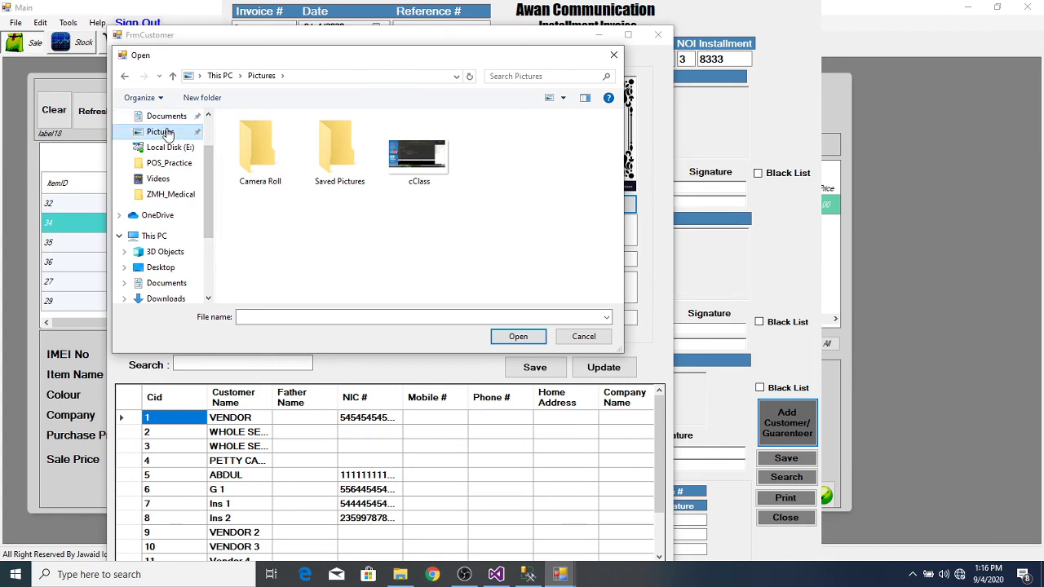
drag(204, 168, 206, 137)
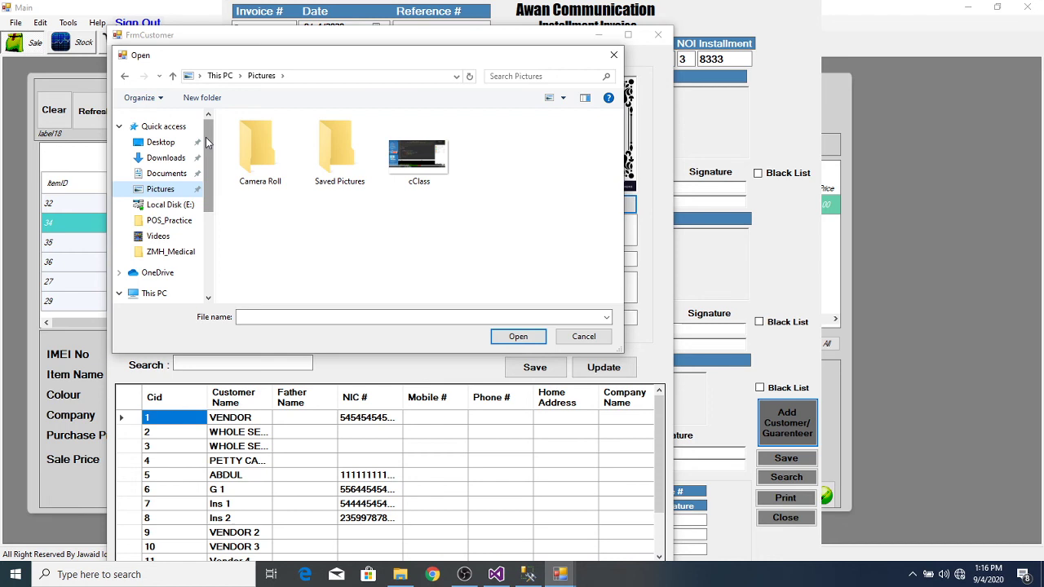
click(161, 173)
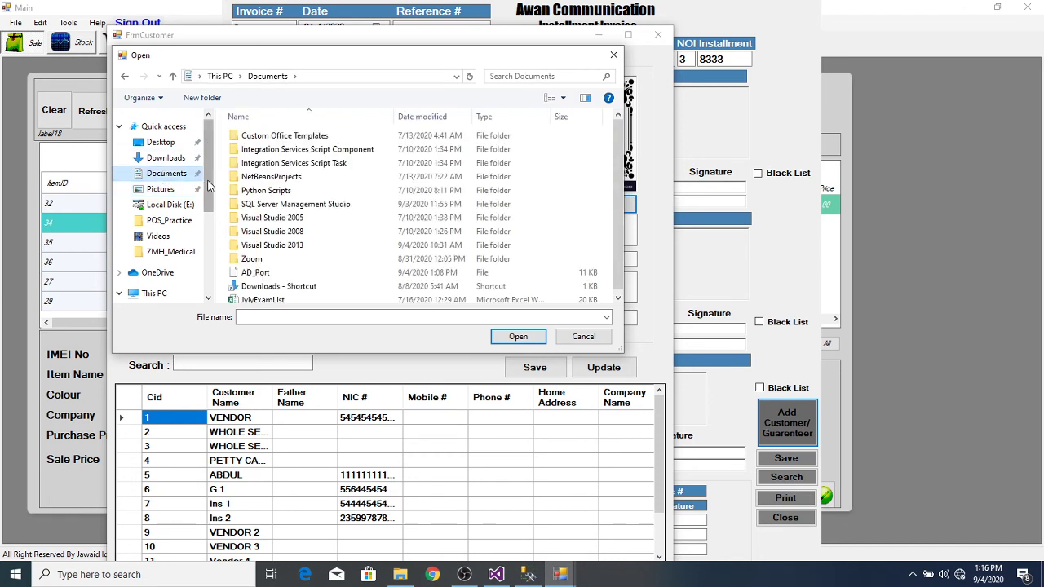
drag(208, 177, 209, 222)
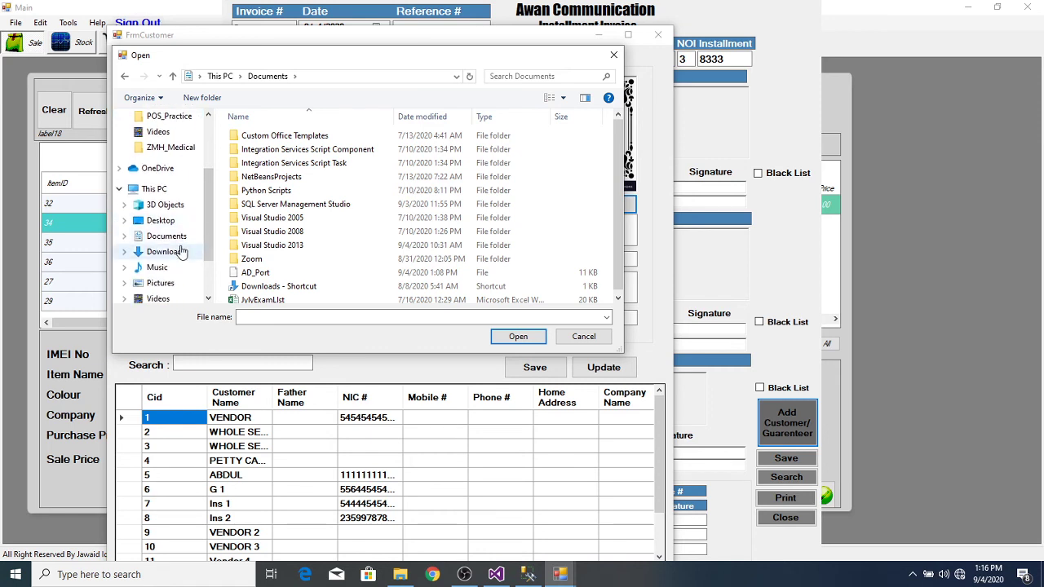
click(162, 284)
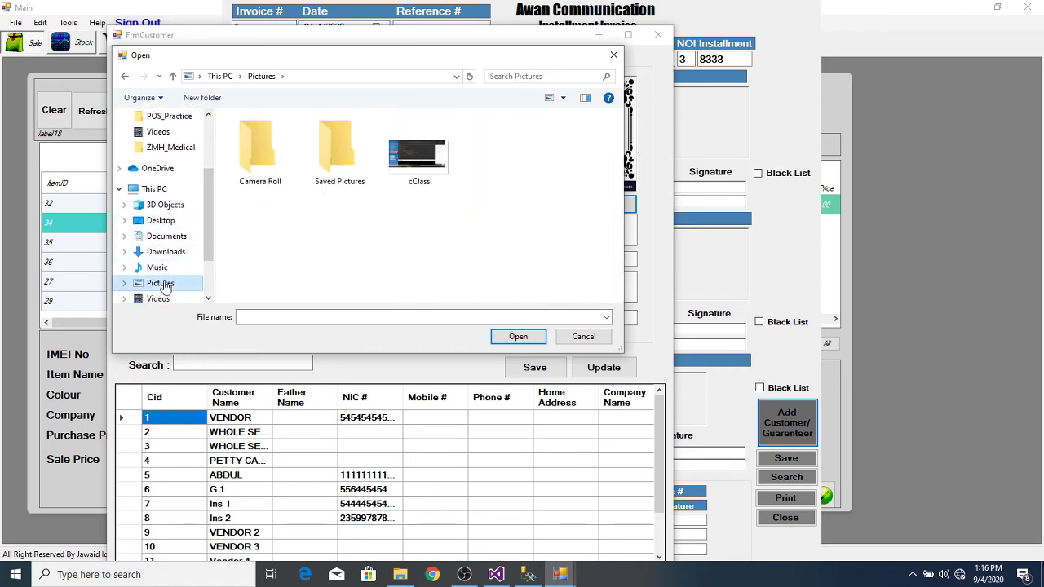
double_click(324, 167)
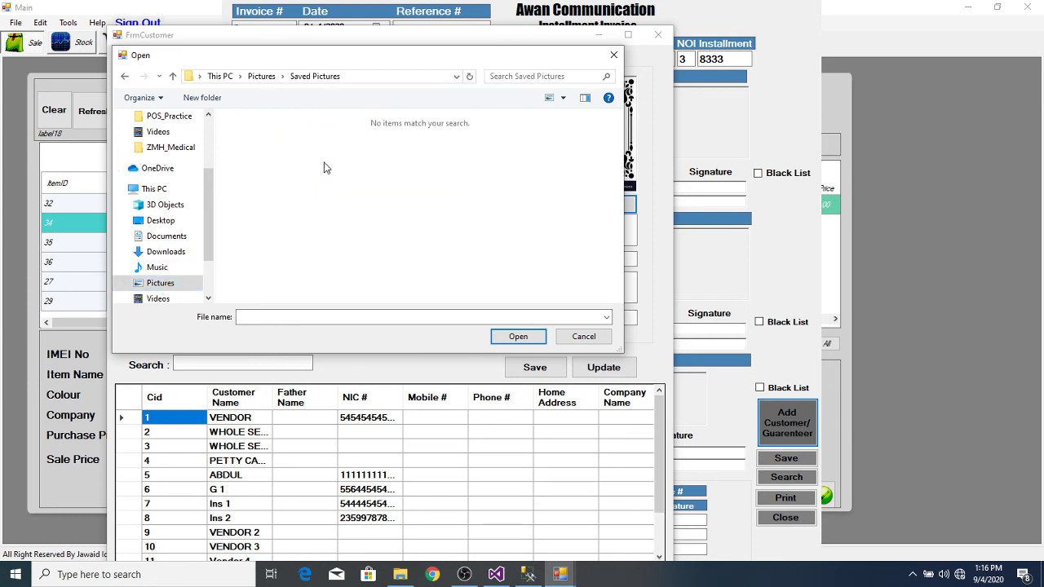
click(124, 78)
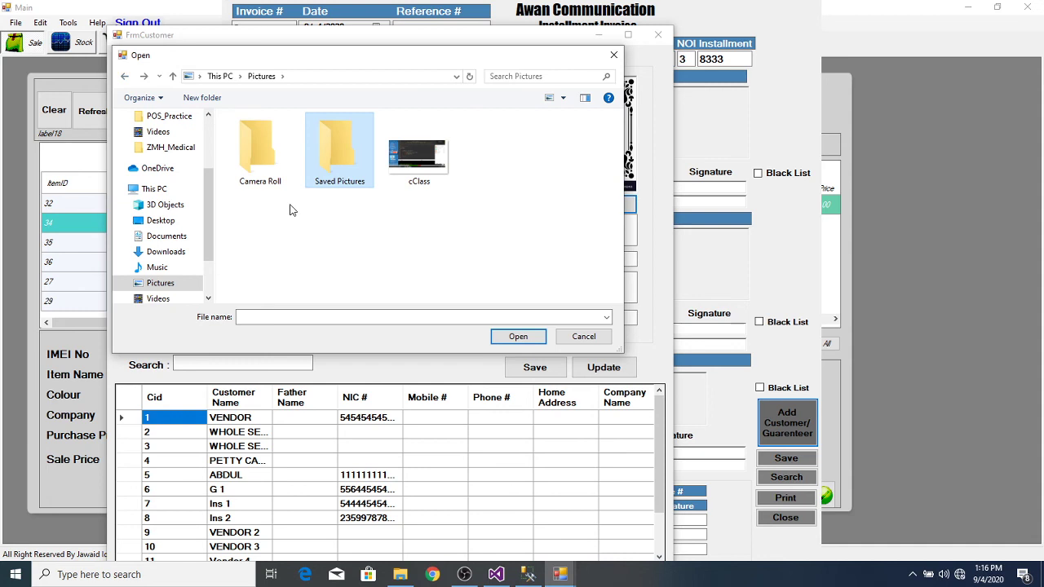
drag(209, 224, 214, 175)
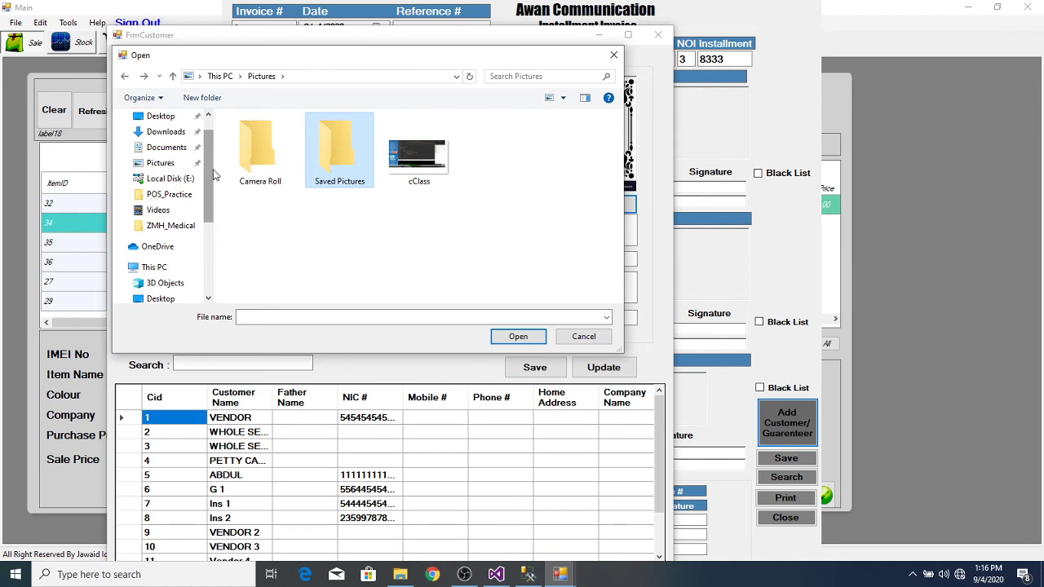
drag(214, 175, 209, 251)
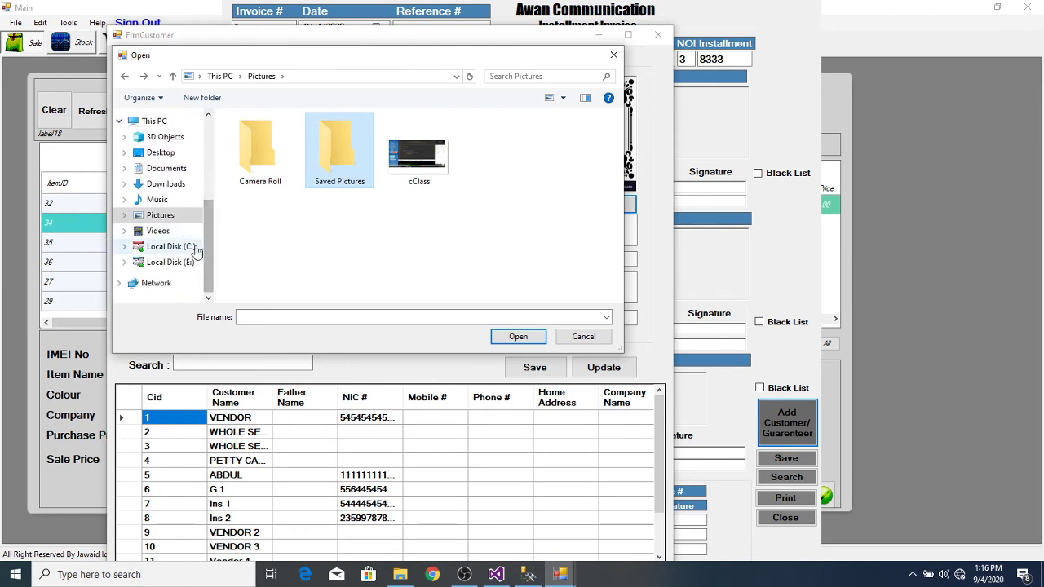
Step: Navigate to C:\Windows\Web\Wallpaper\Flowers and load img7 as the customer's photo
click(173, 246)
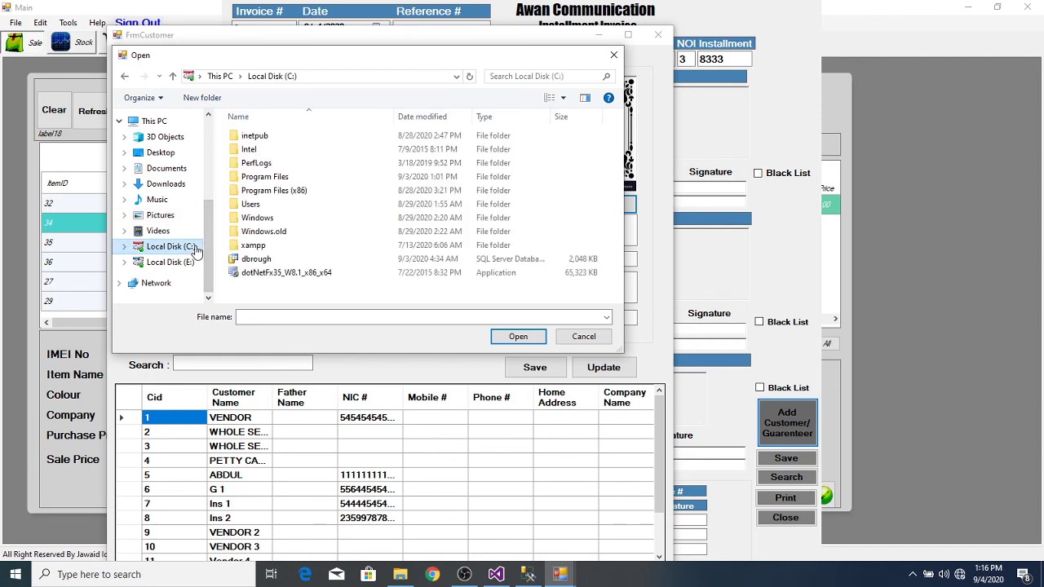
click(307, 218)
double_click(307, 218)
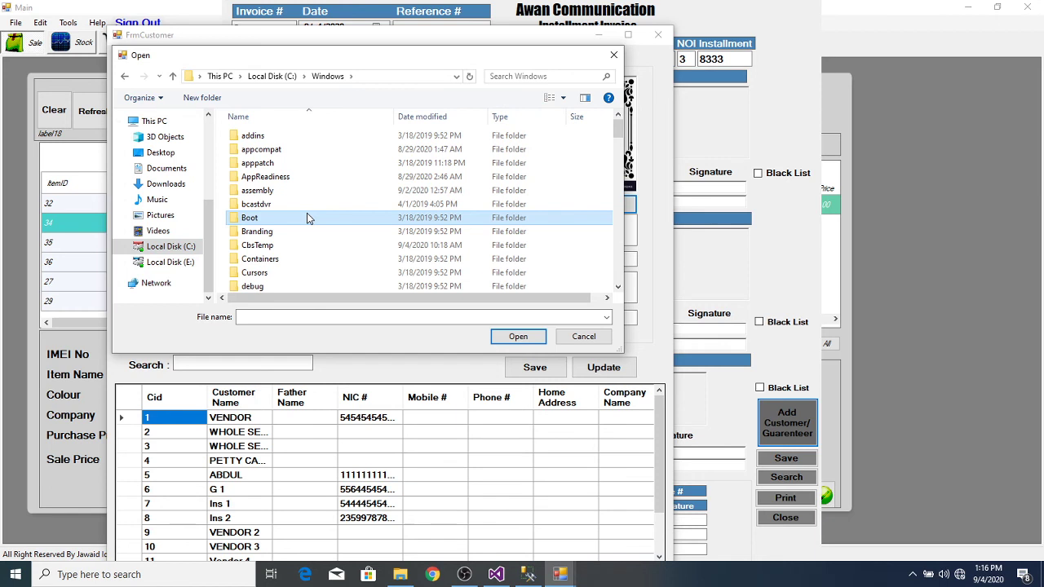
key(w)
key(w)
key(w)
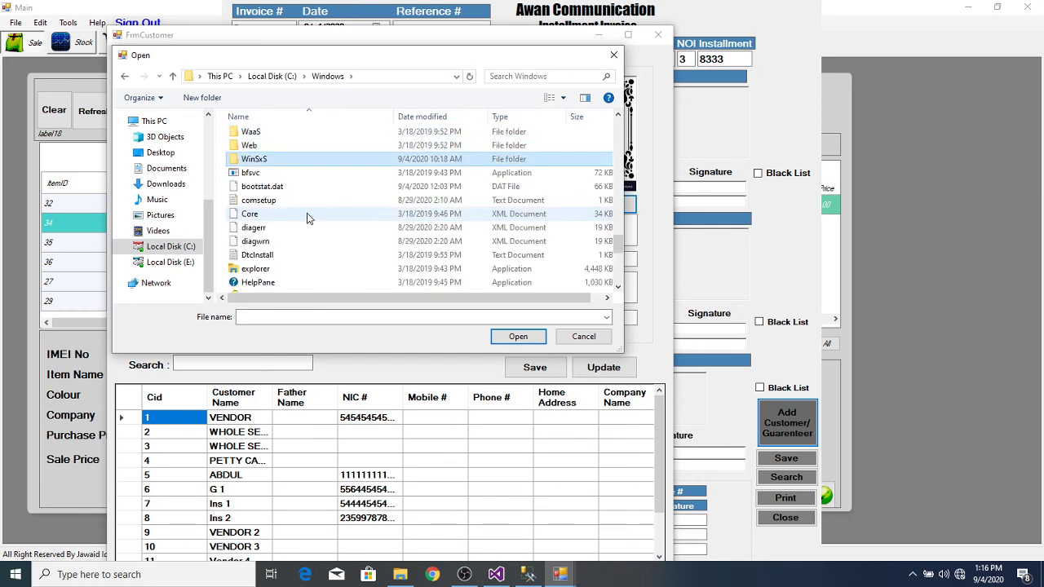
double_click(301, 142)
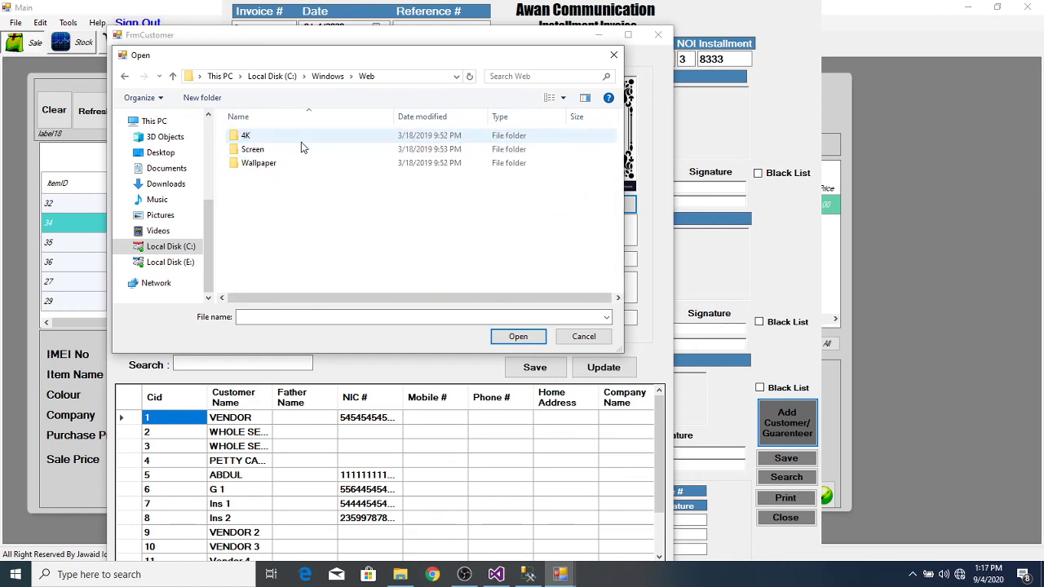
double_click(271, 167)
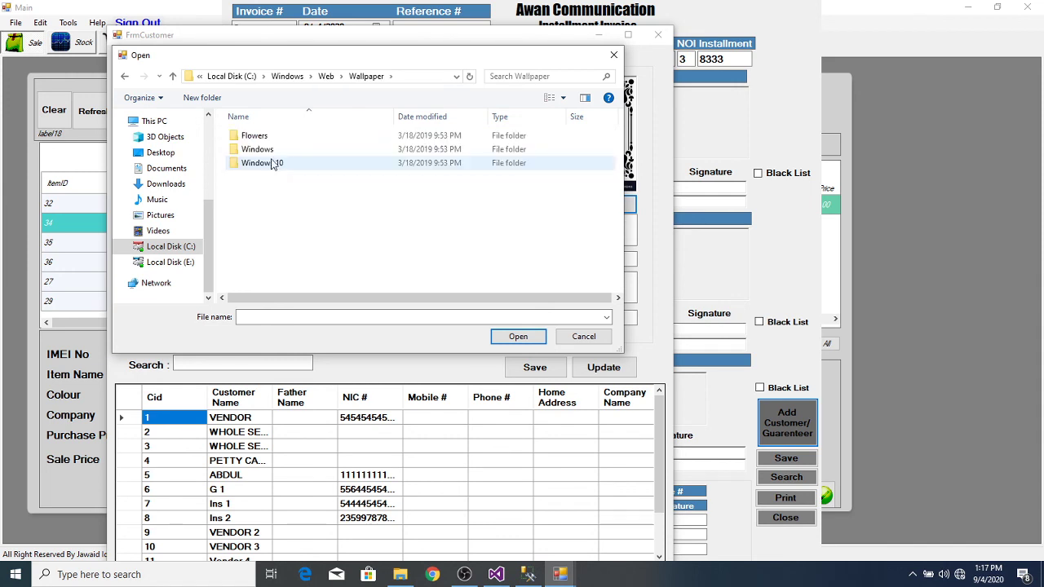
double_click(273, 139)
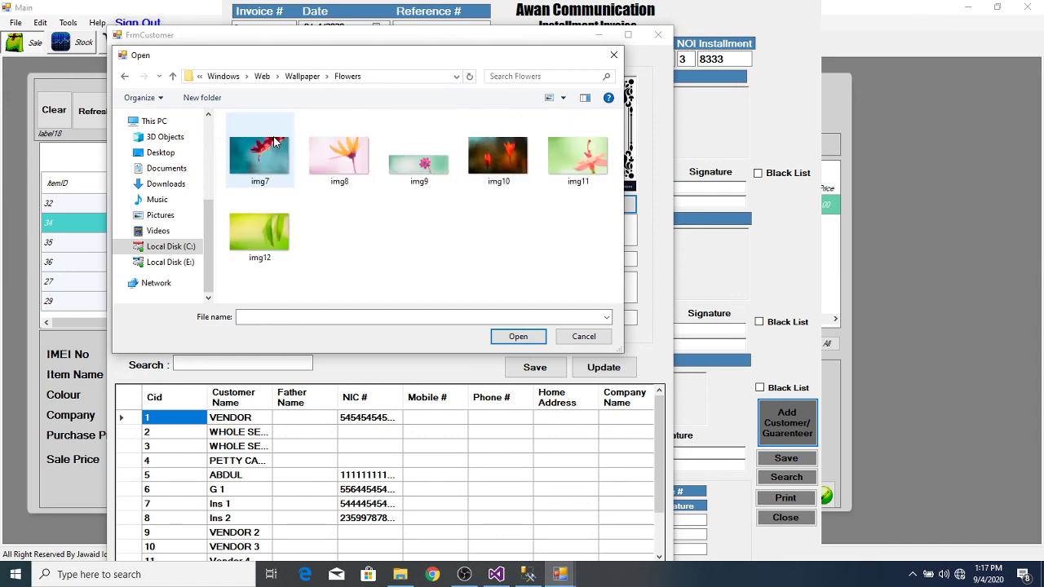
click(274, 161)
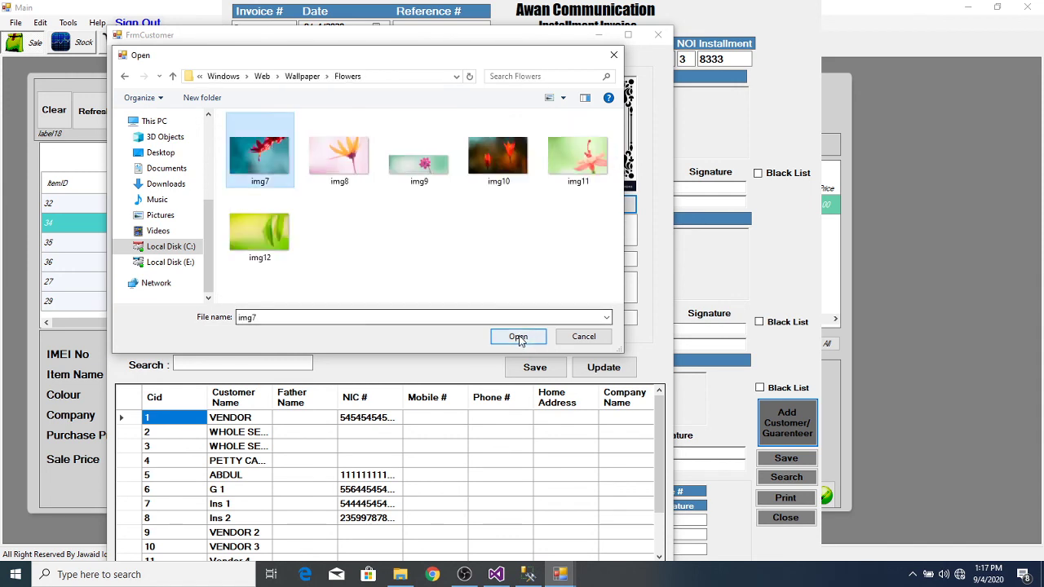
click(519, 336)
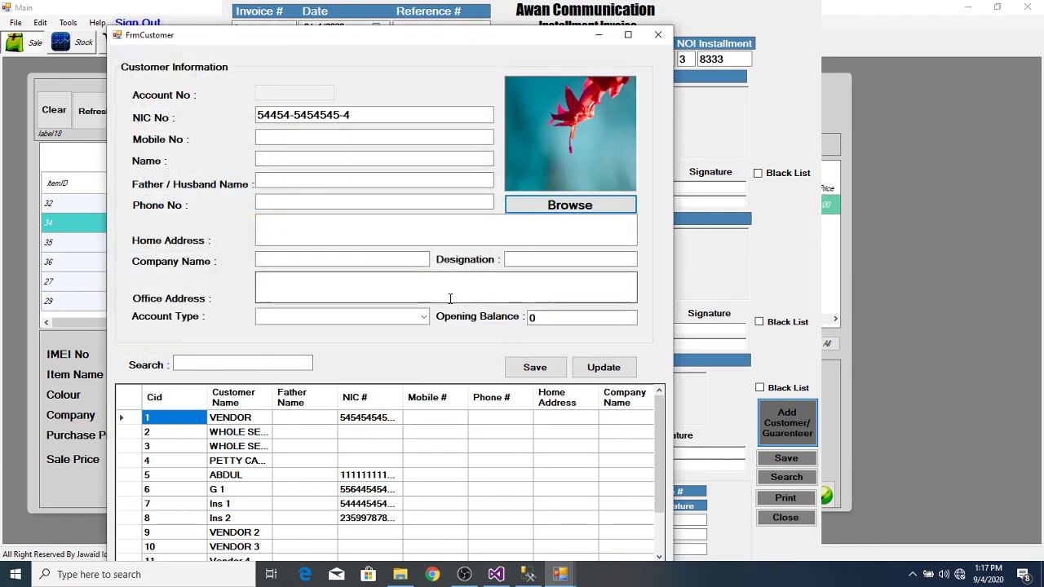
Step: Save customer 'INS 3' with Instalment account type and confirm the Record Saved message
click(337, 160)
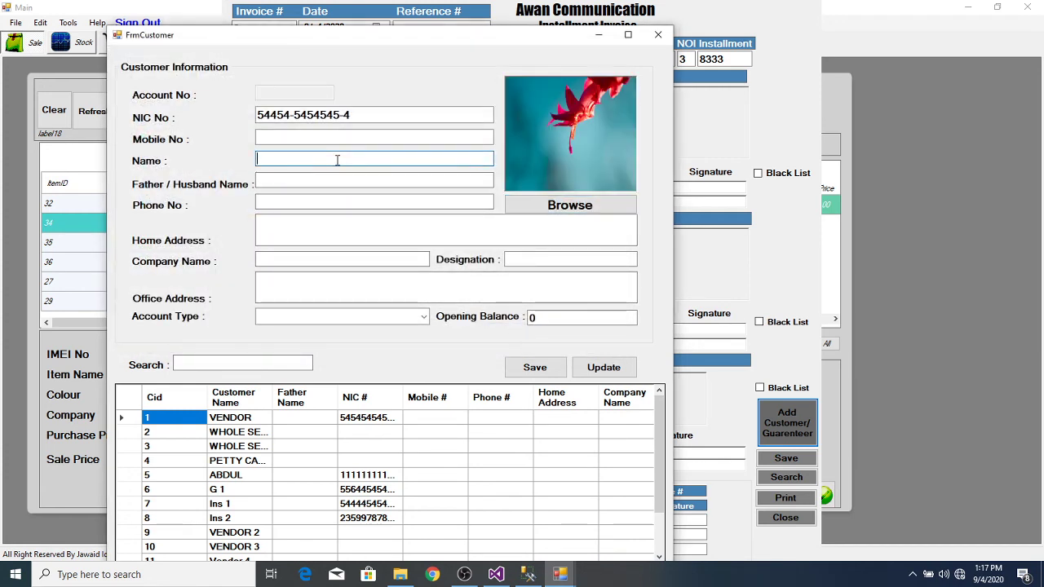
text(IN)
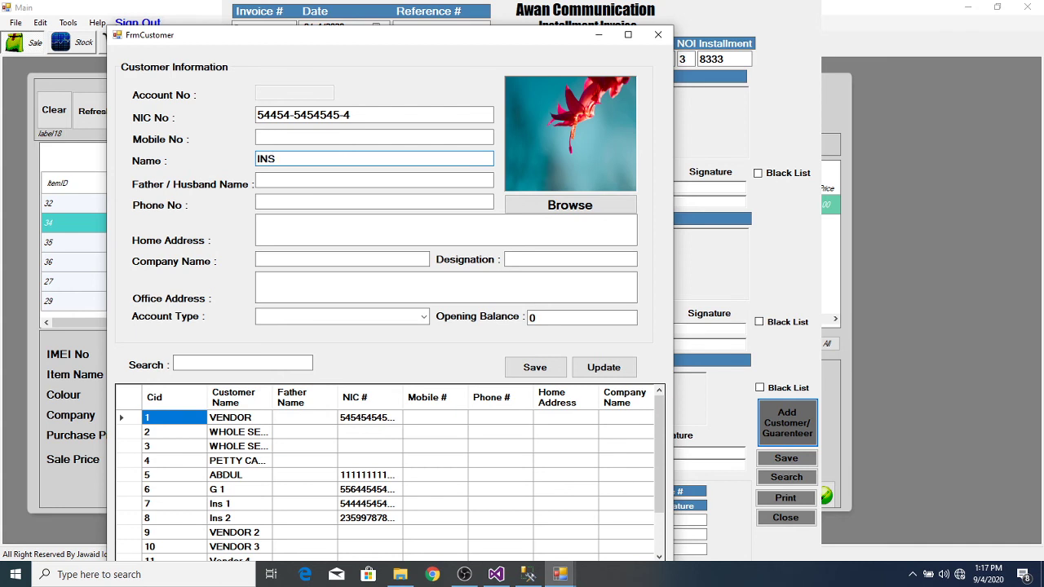
text(S 3)
click(423, 317)
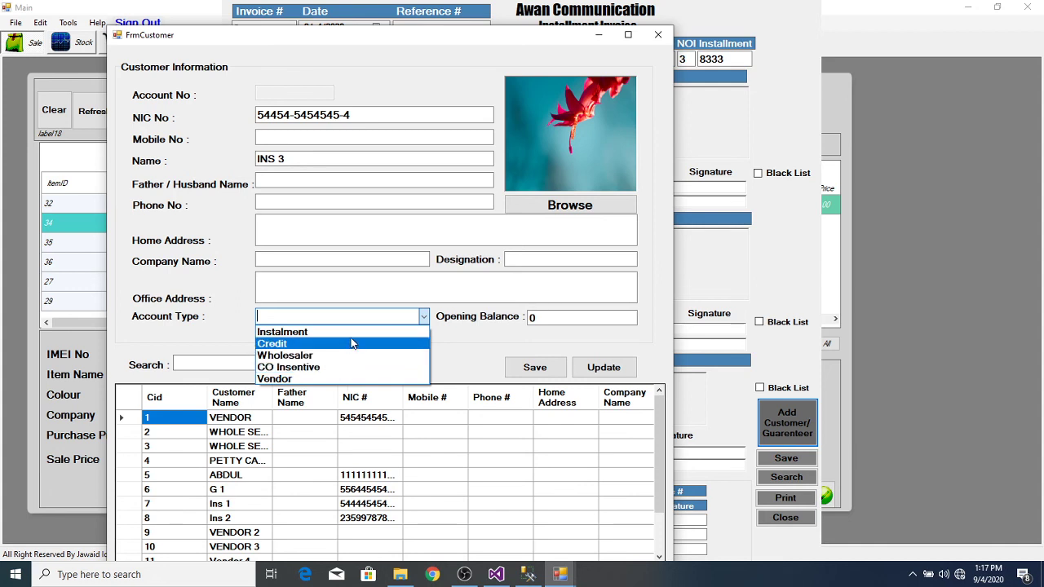
click(354, 334)
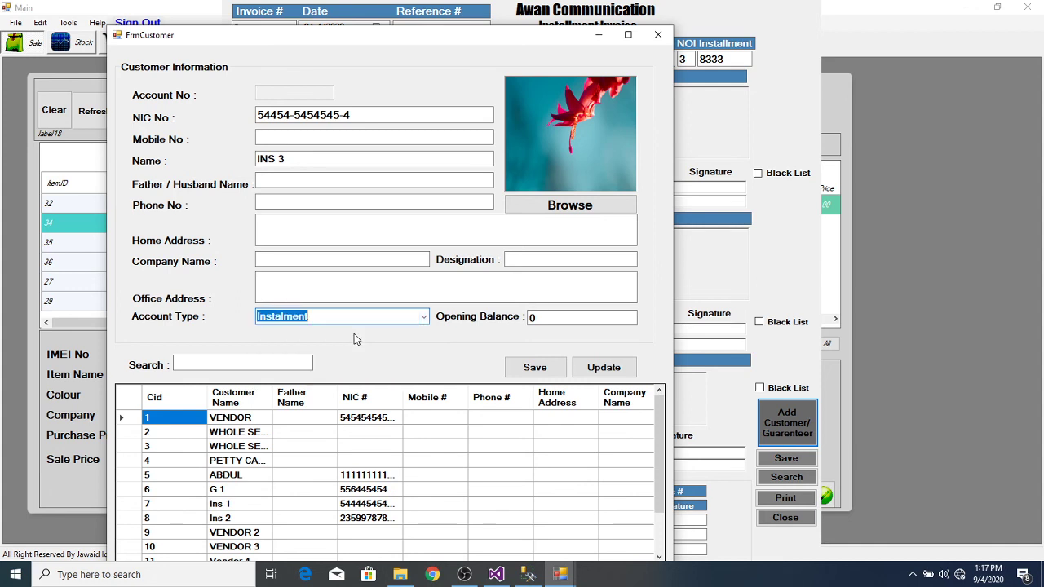
click(534, 367)
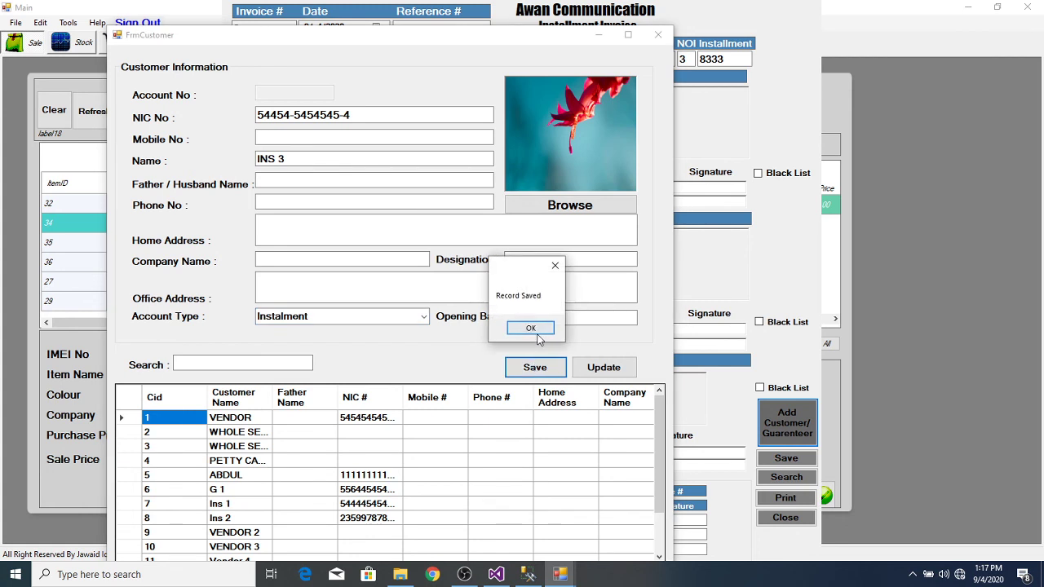
click(531, 328)
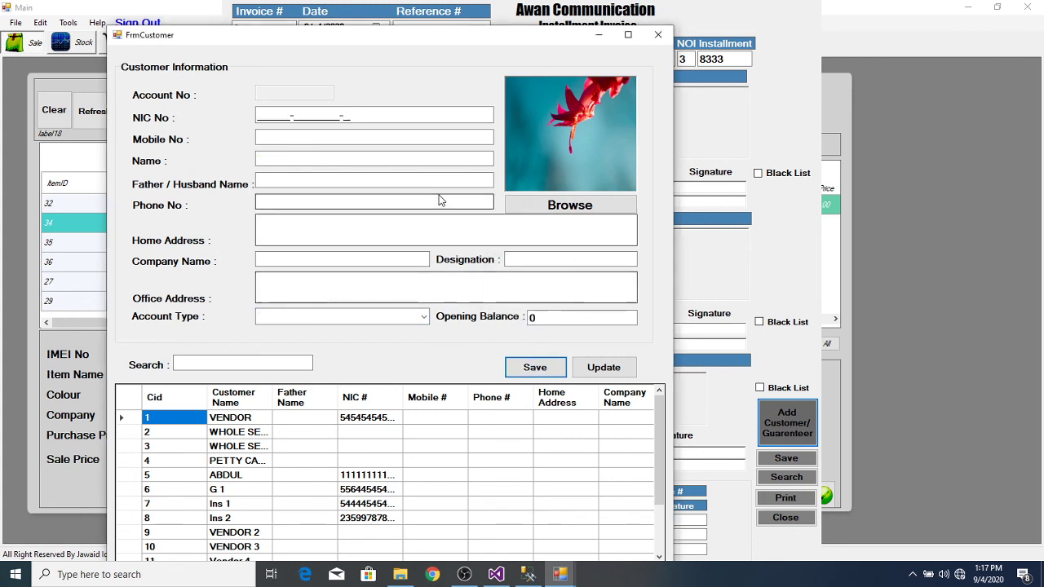
Step: Give the guarantor an NIC number, the img8 photo and Instalment account type
click(257, 114)
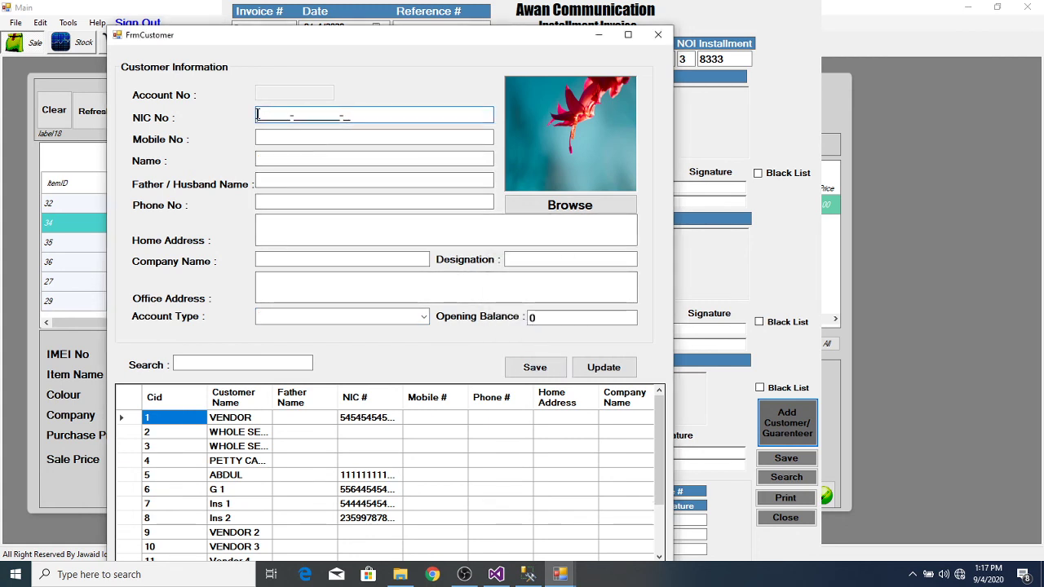
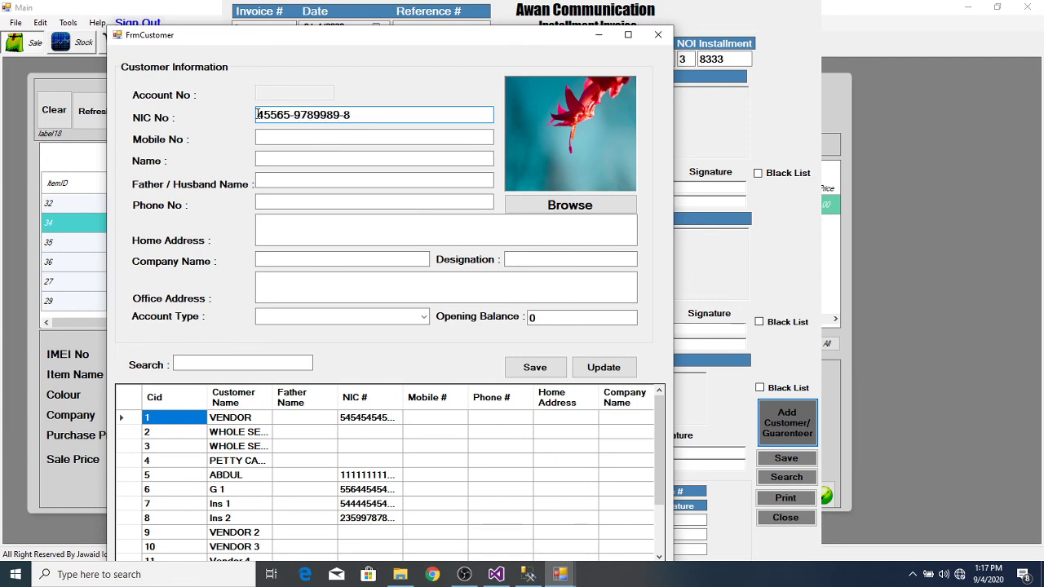
click(546, 205)
double_click(351, 178)
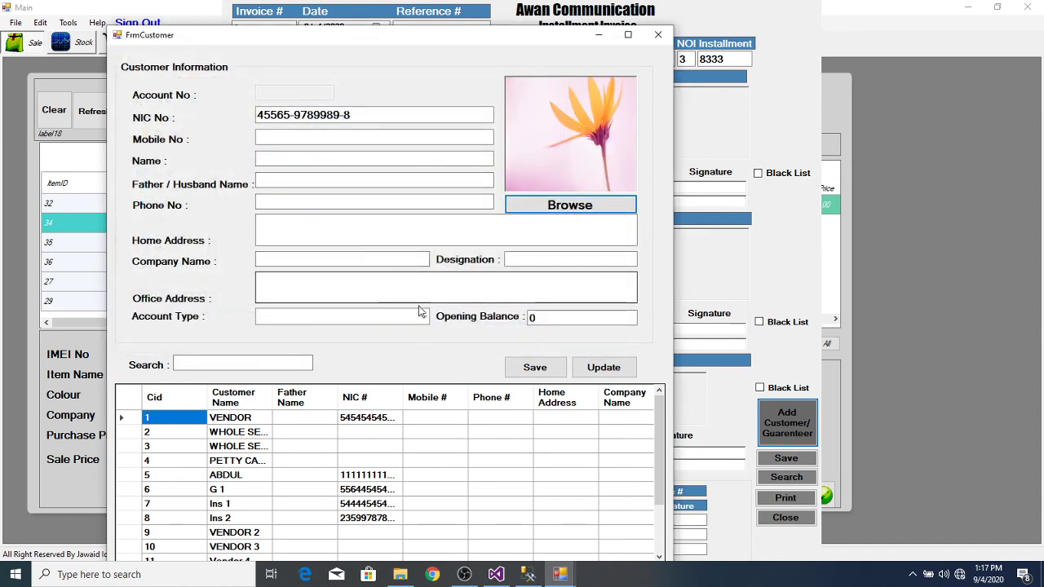
click(423, 316)
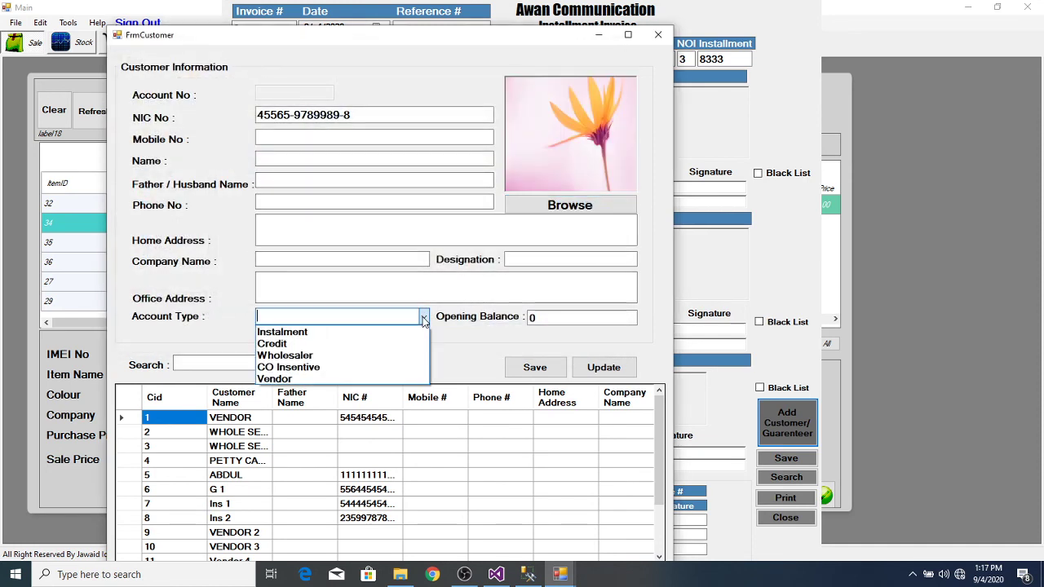
click(380, 331)
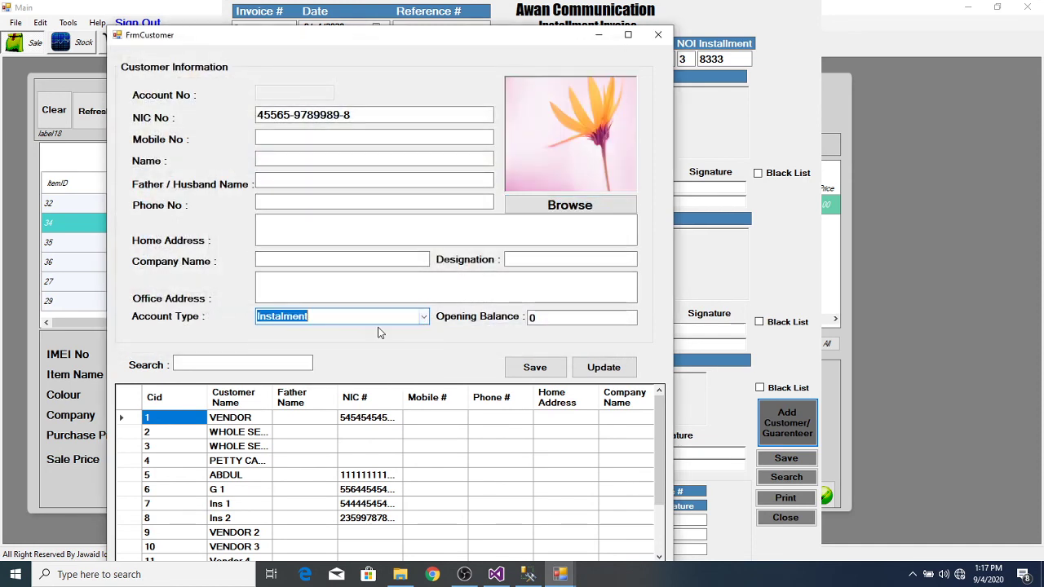
Step: Name the guarantor G 2, save the record, and scroll the customer list to find it
click(290, 159)
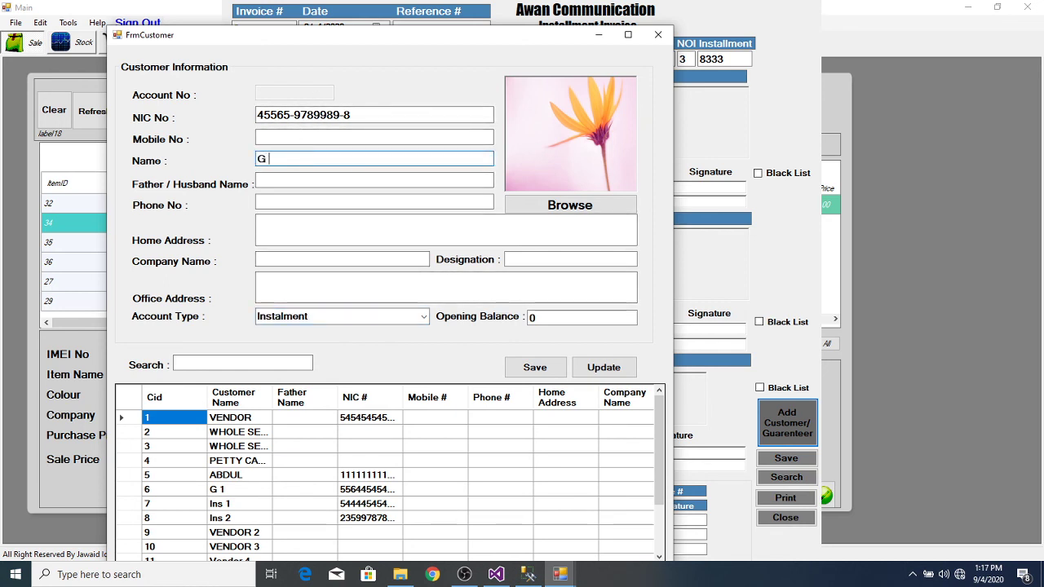
text(G)
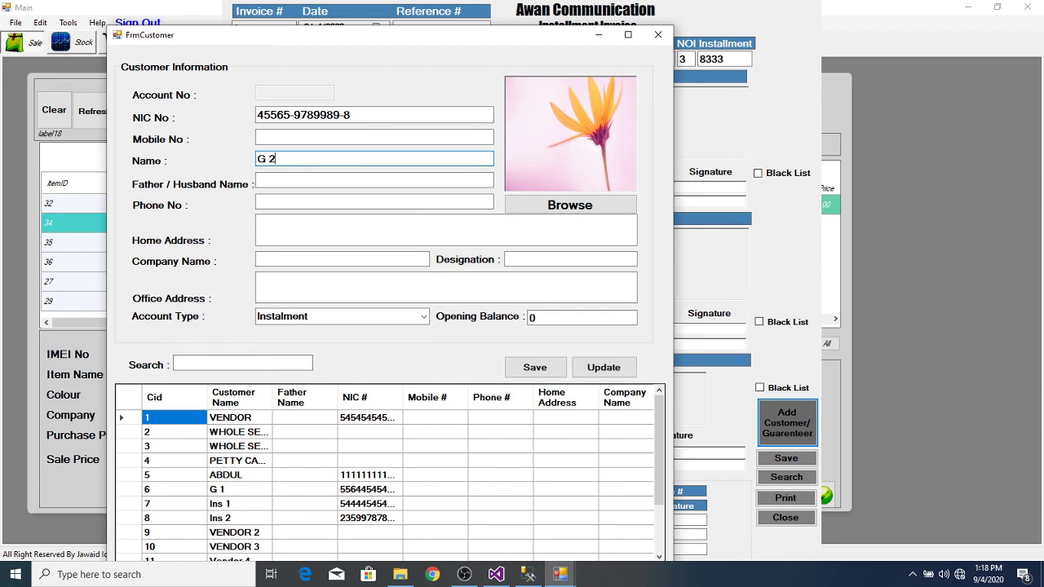
click(534, 366)
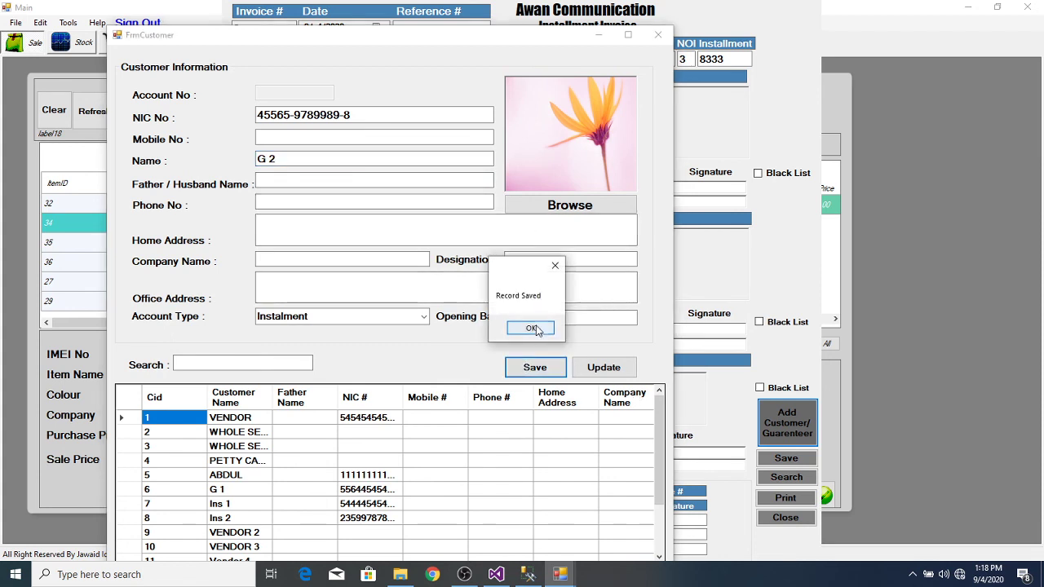
click(532, 327)
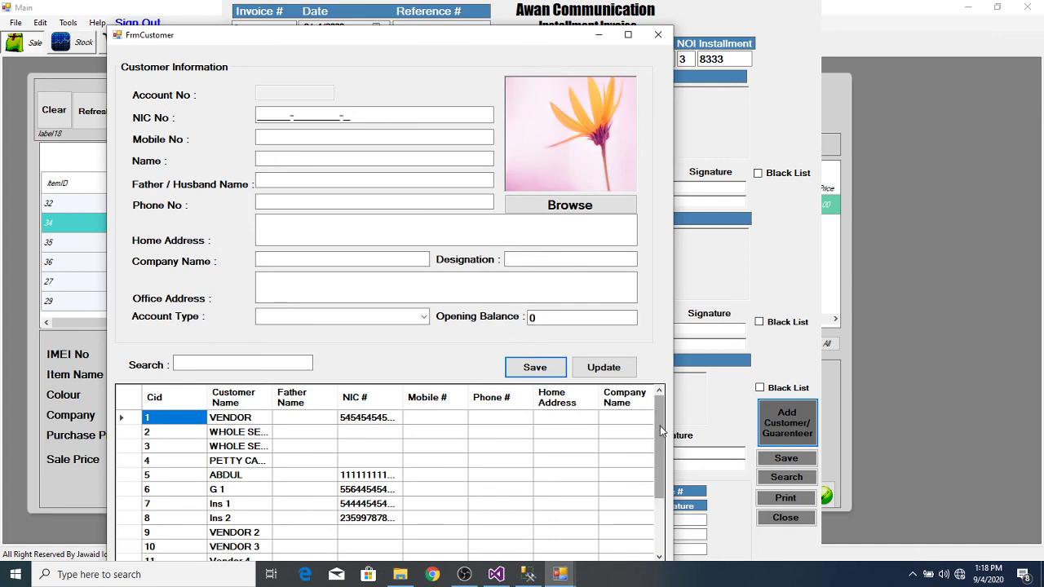
drag(662, 432, 655, 565)
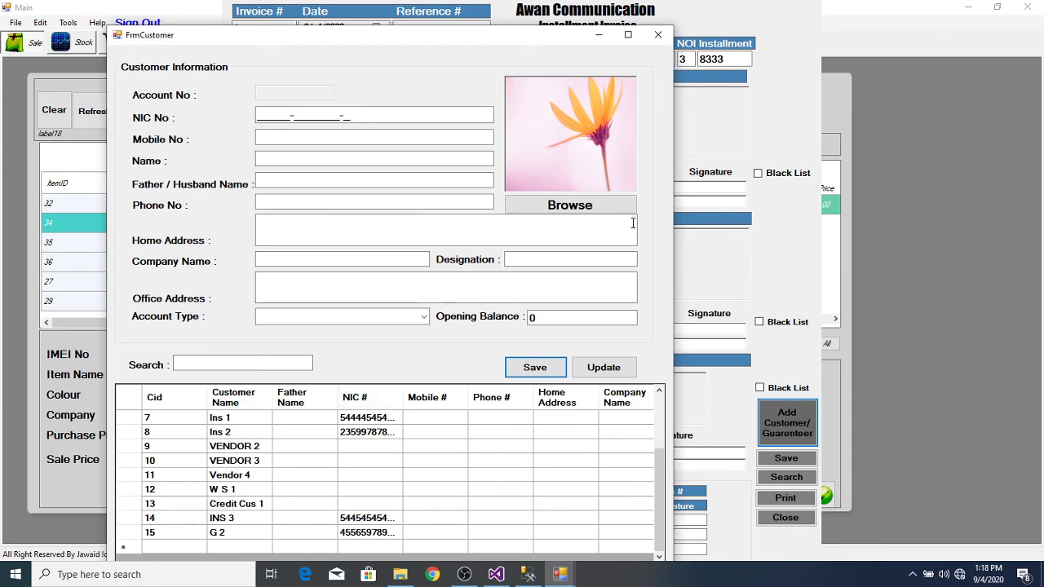
Step: Close the customer records form and set INS 3 as the instalment invoice's customer
click(661, 35)
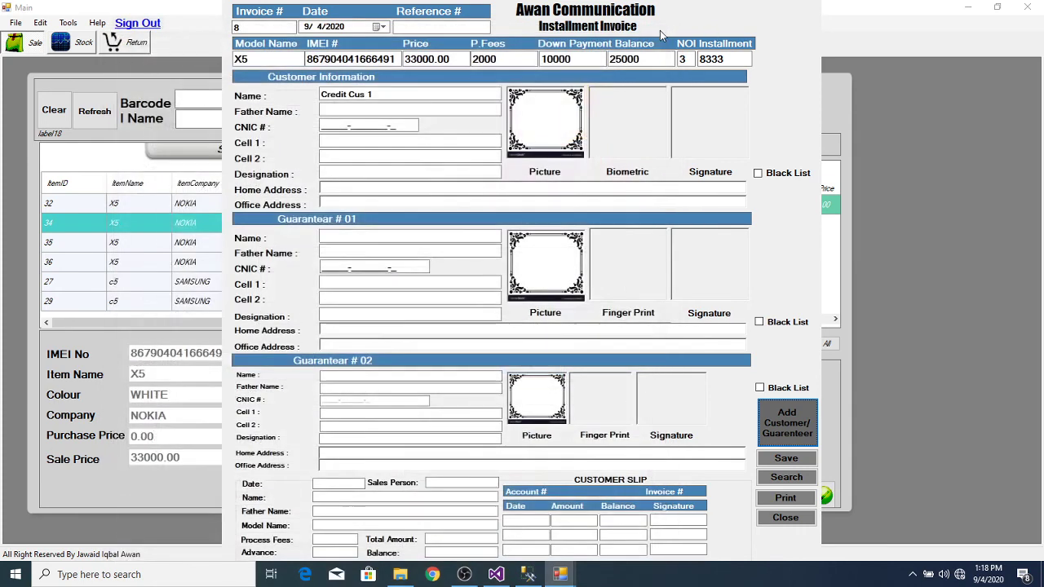
double_click(392, 98)
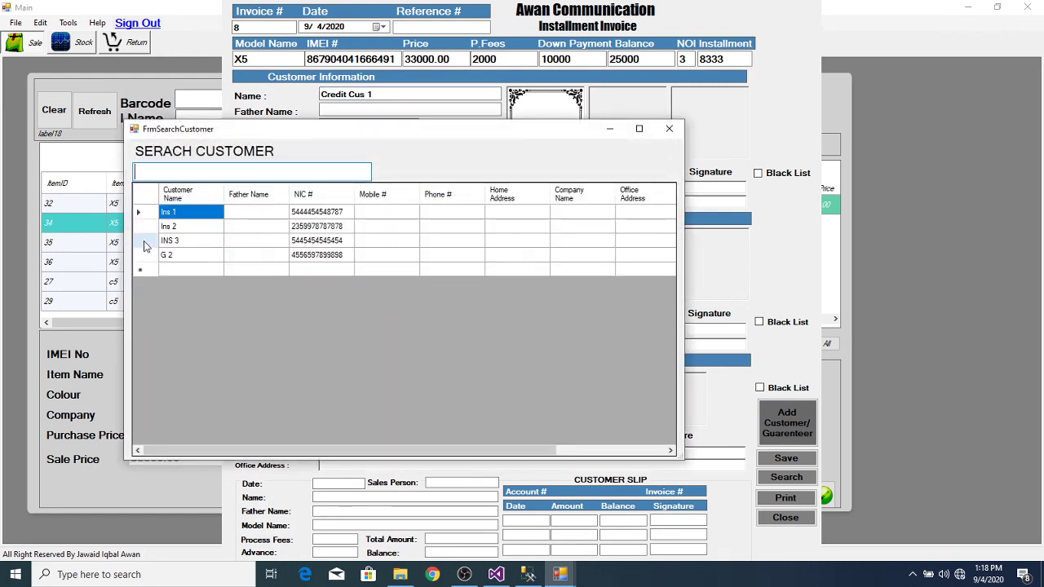
double_click(144, 243)
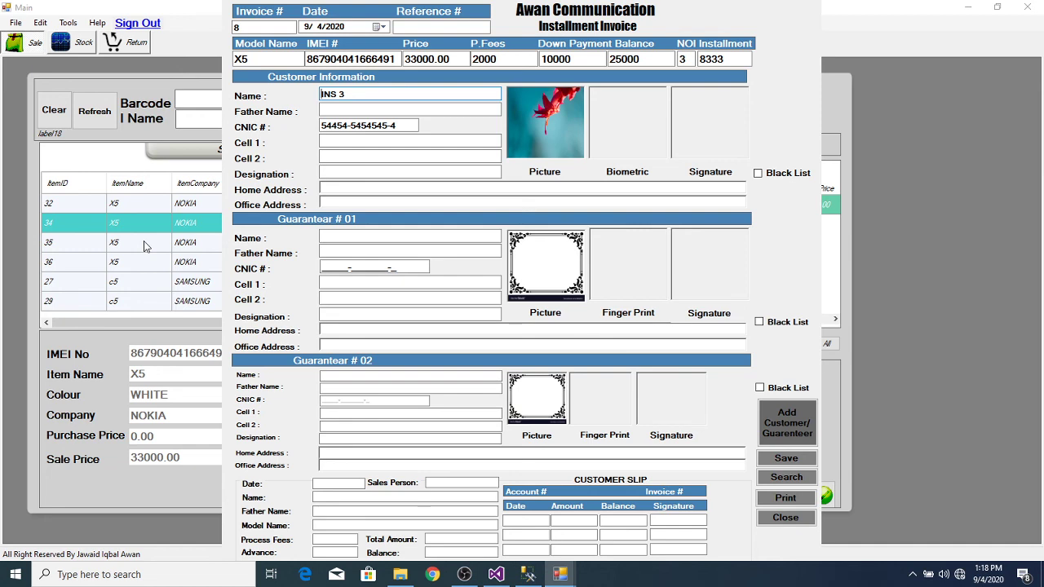
Step: Set G 2 as the first guarantor and save instalment invoice 8
click(469, 238)
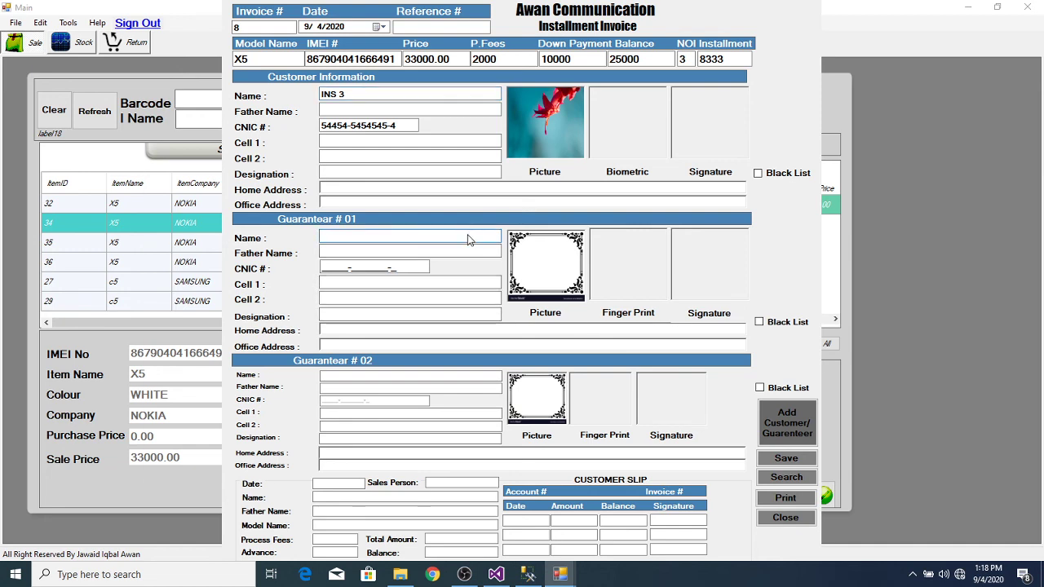
double_click(468, 238)
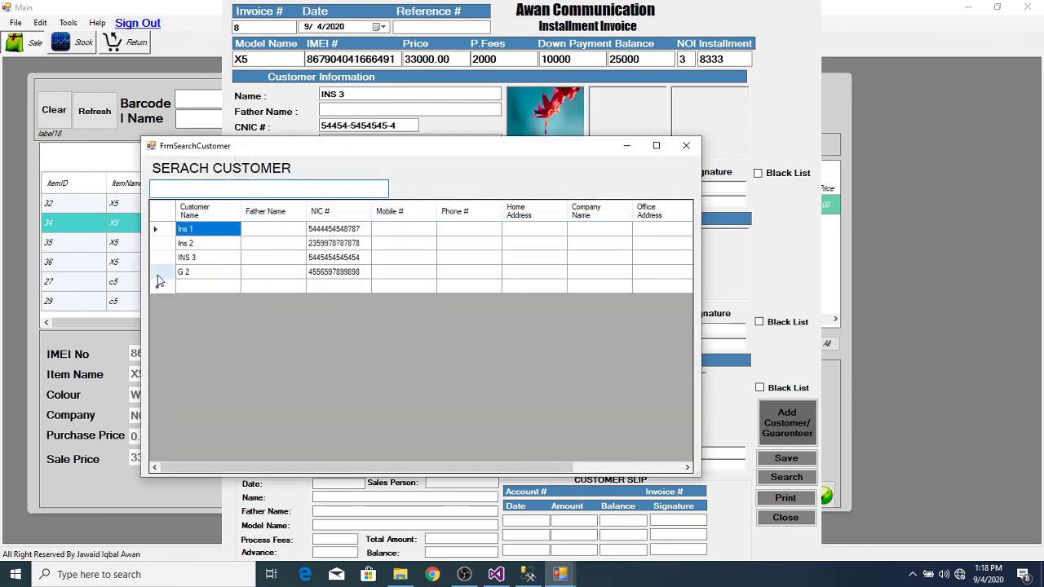
double_click(159, 277)
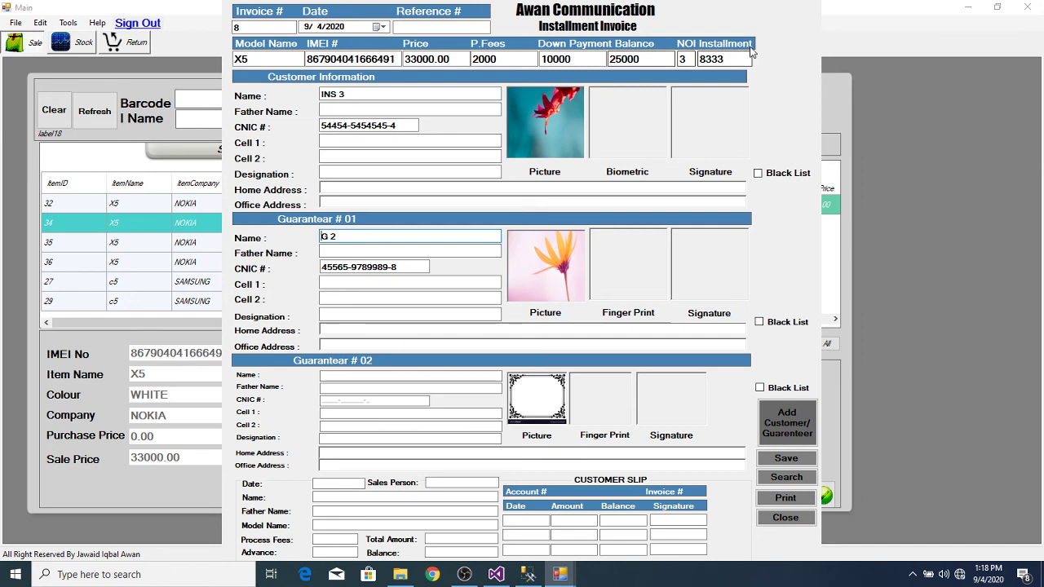
click(797, 460)
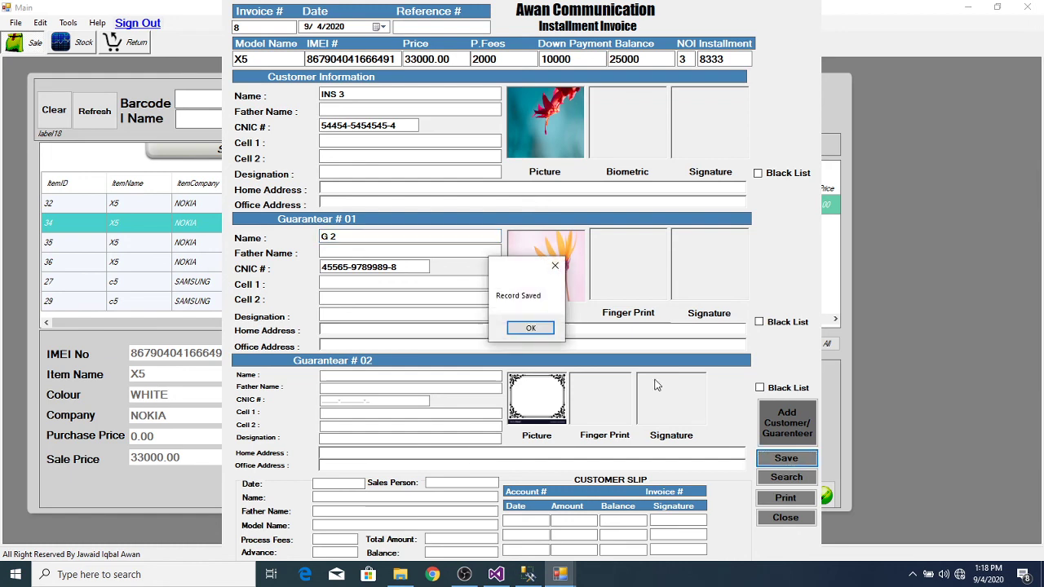
Step: Acknowledge the Record Saved message and tab through the customer slip's instalment row
click(530, 329)
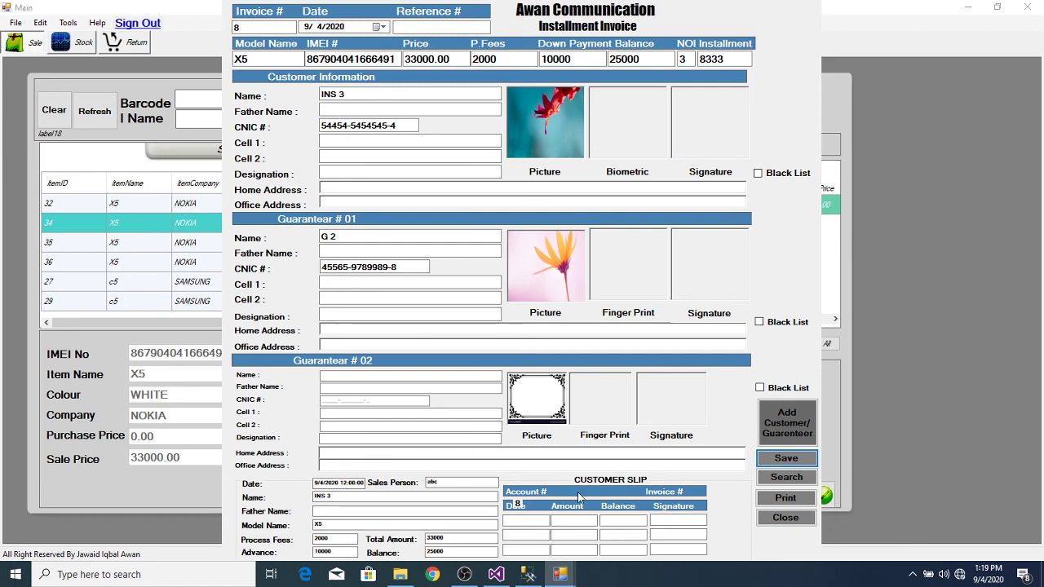
click(520, 522)
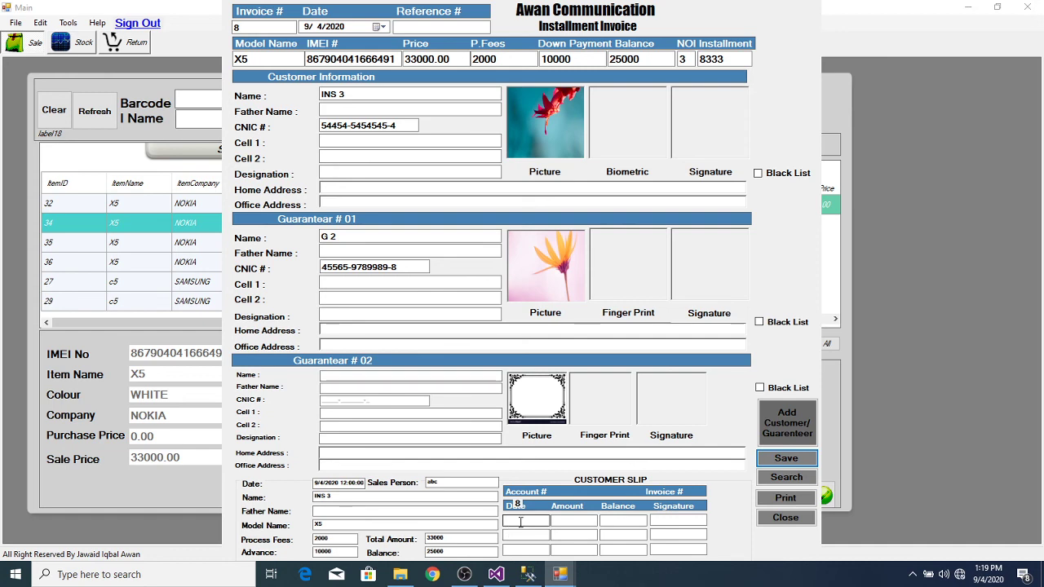
key(Tab)
key(Tab)
key(Tab)
key(Tab)
key(Tab)
key(Tab)
key(Tab)
key(Tab)
key(Tab)
key(Tab)
key(Tab)
key(Tab)
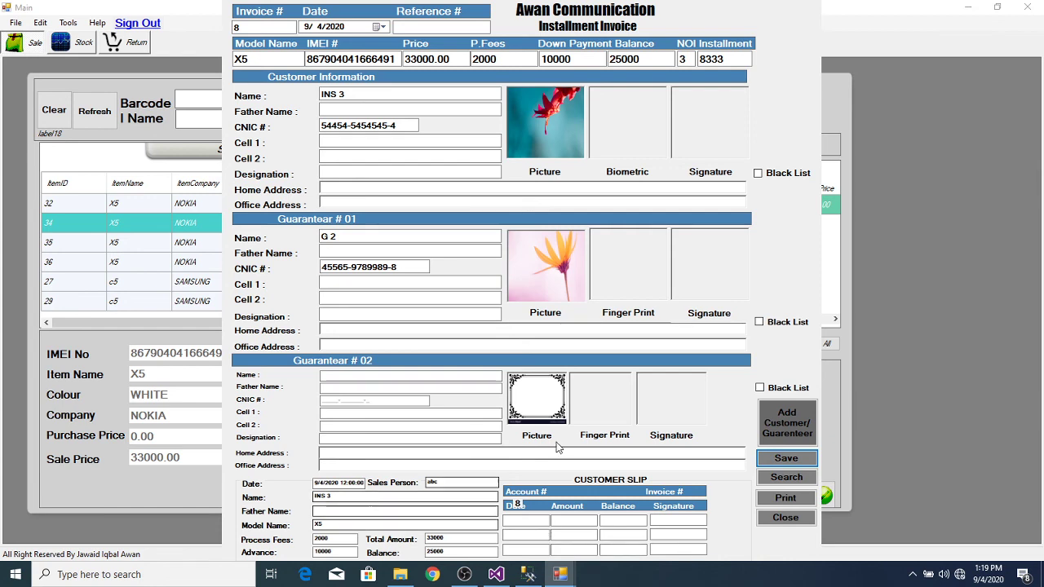
Step: Preview instalment invoice 8 full screen, then close the preview
click(777, 498)
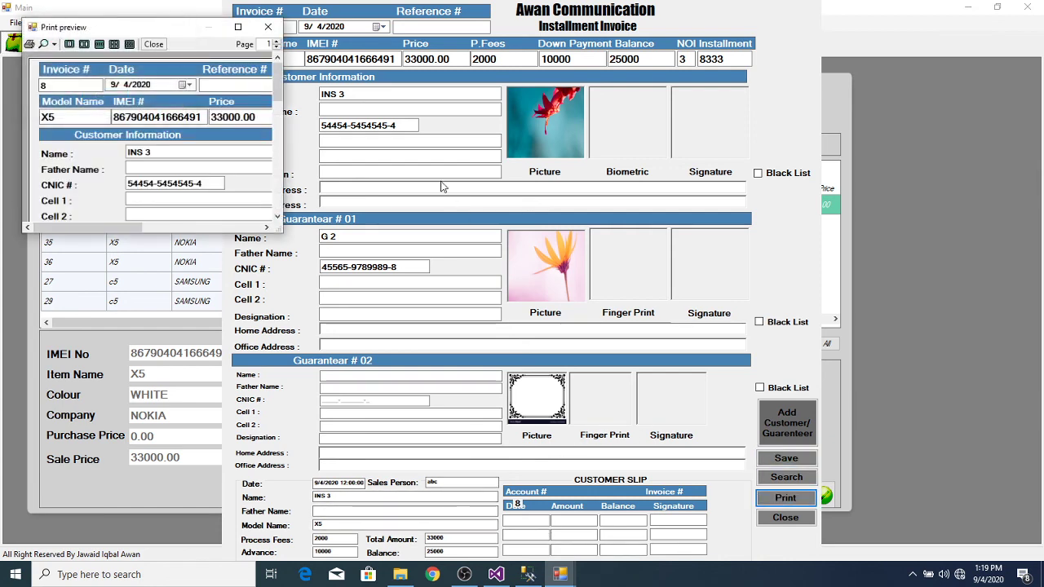
click(237, 27)
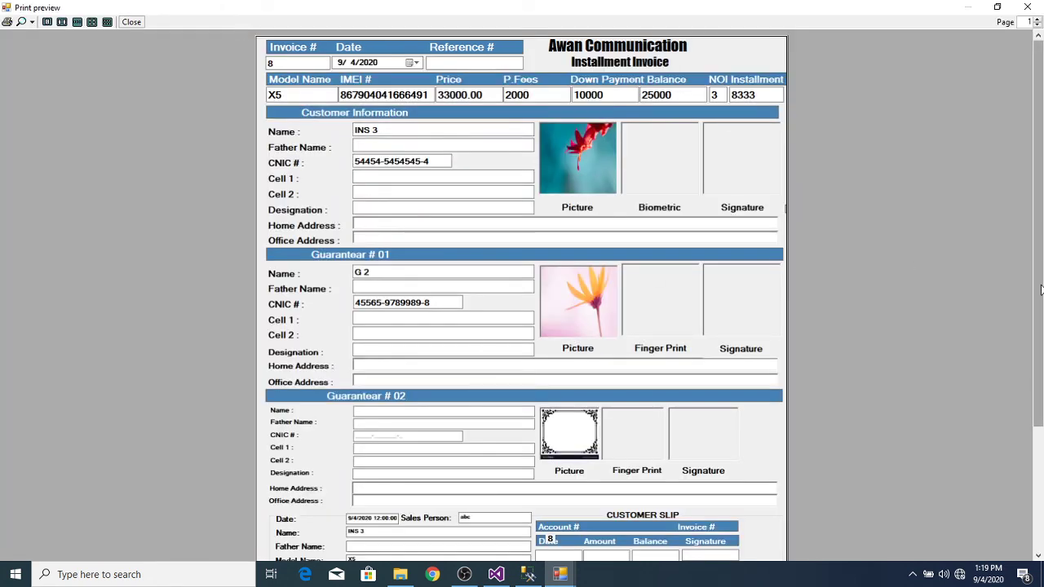
mouse_move(1041, 290)
mouse_down()
mouse_move(1041, 381)
mouse_move(1032, 278)
mouse_up()
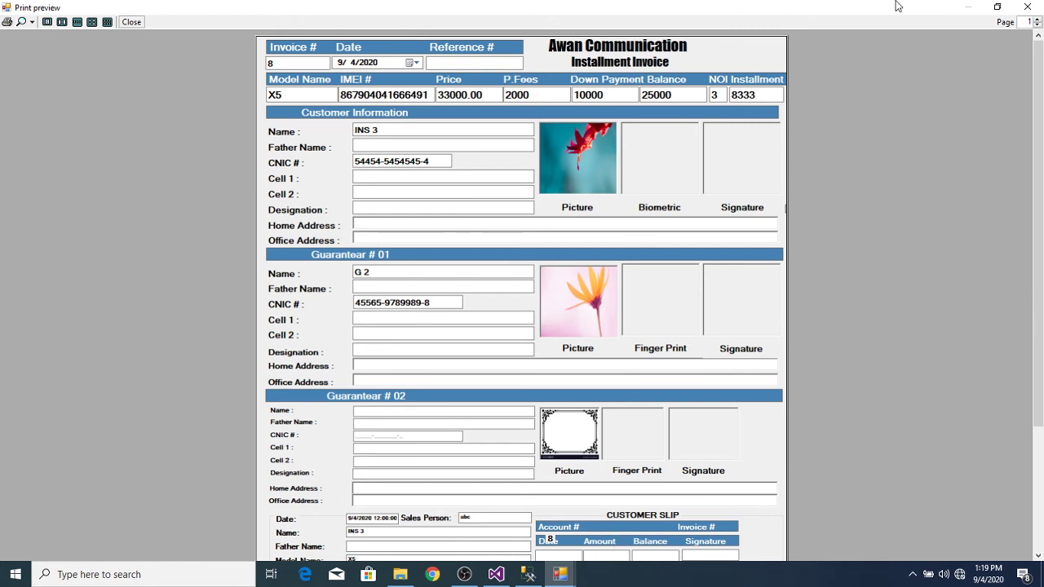
click(1028, 8)
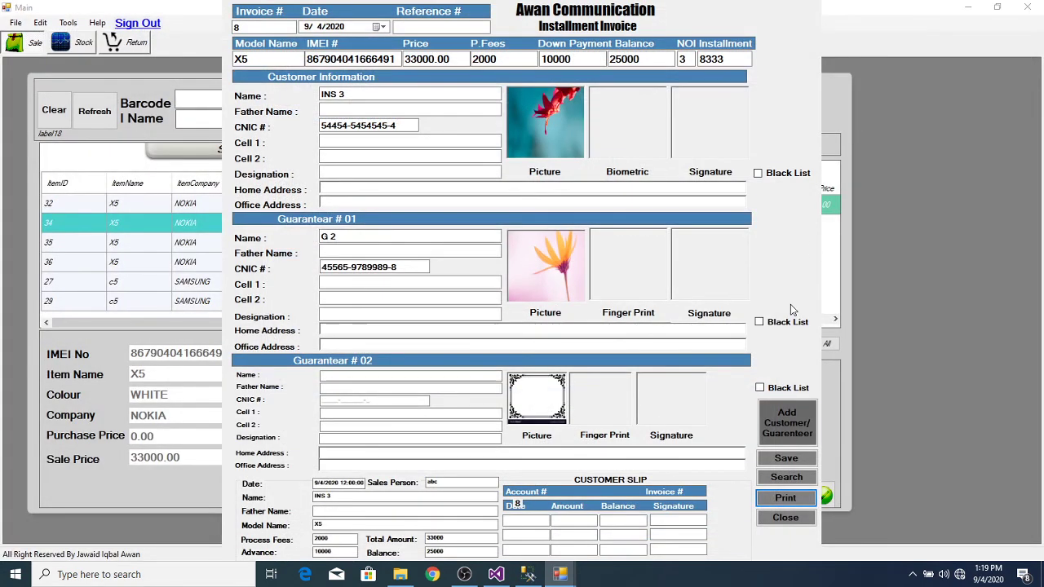
Step: Confirm the X5 sale and check sale 43's receipt: 35,000 total, 10,000 paid, 25,000 remaining
click(782, 516)
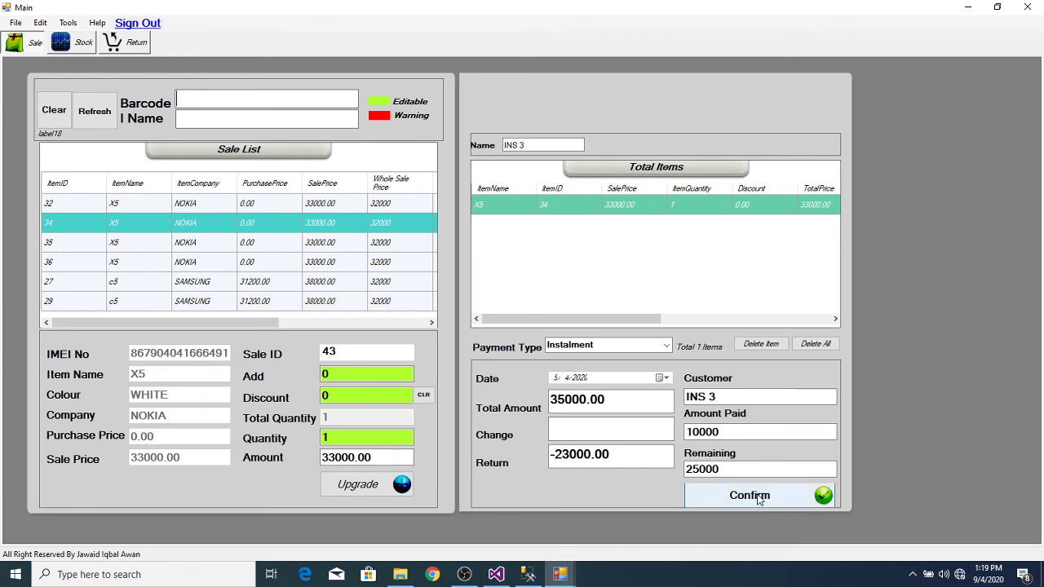
click(758, 499)
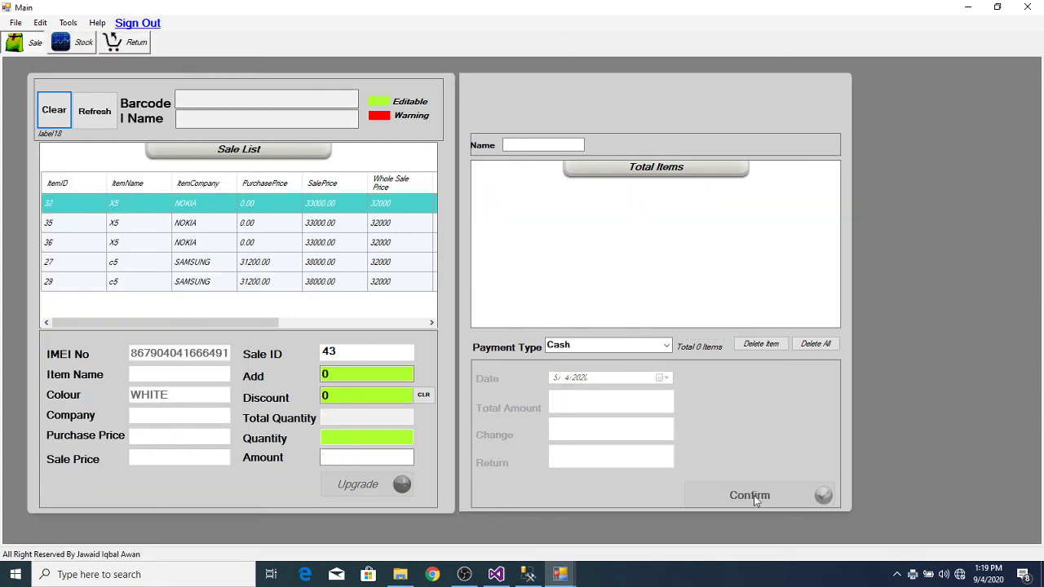
mouse_move(561, 575)
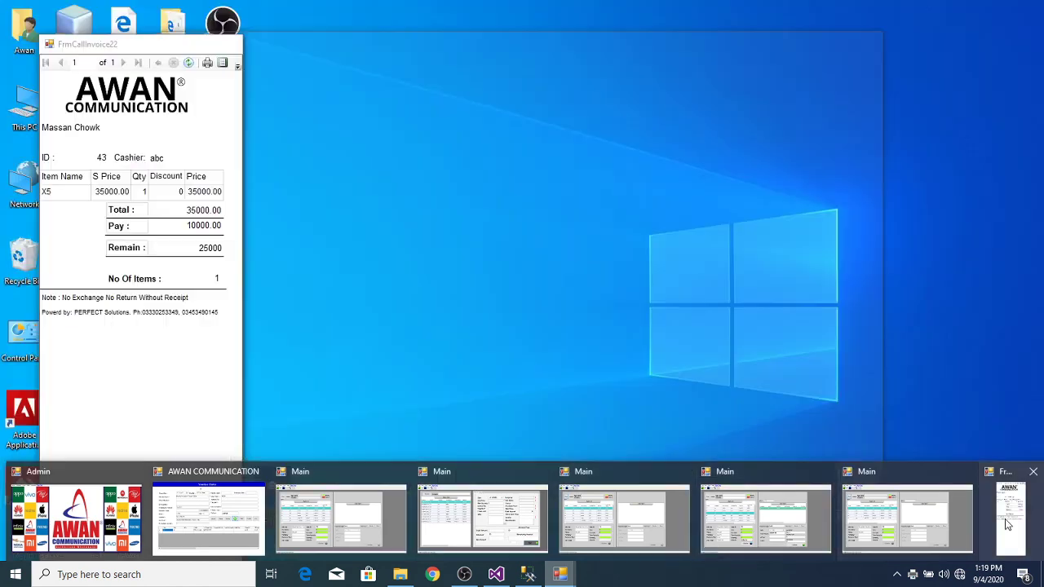
click(1004, 519)
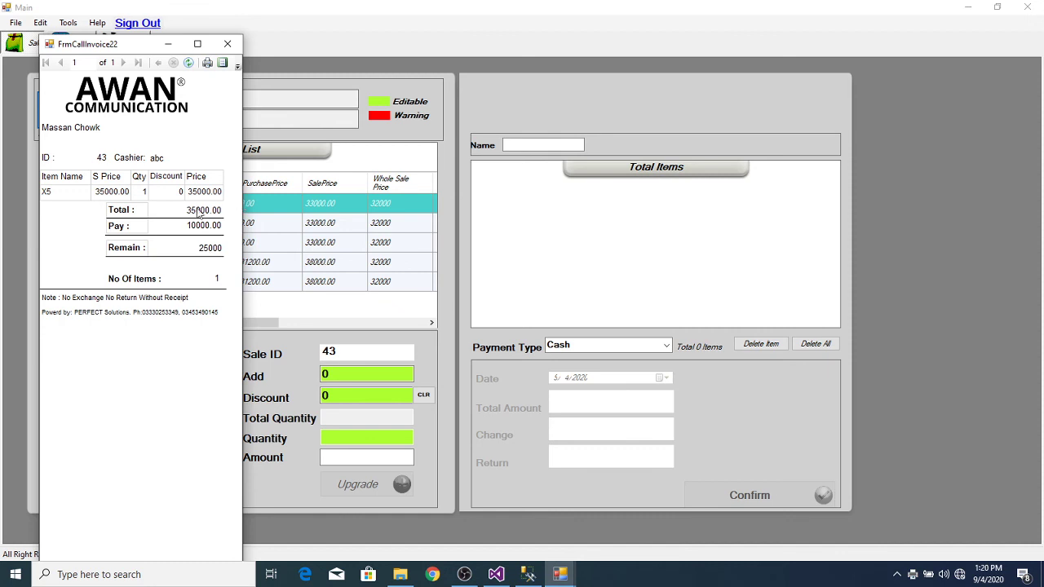
click(227, 44)
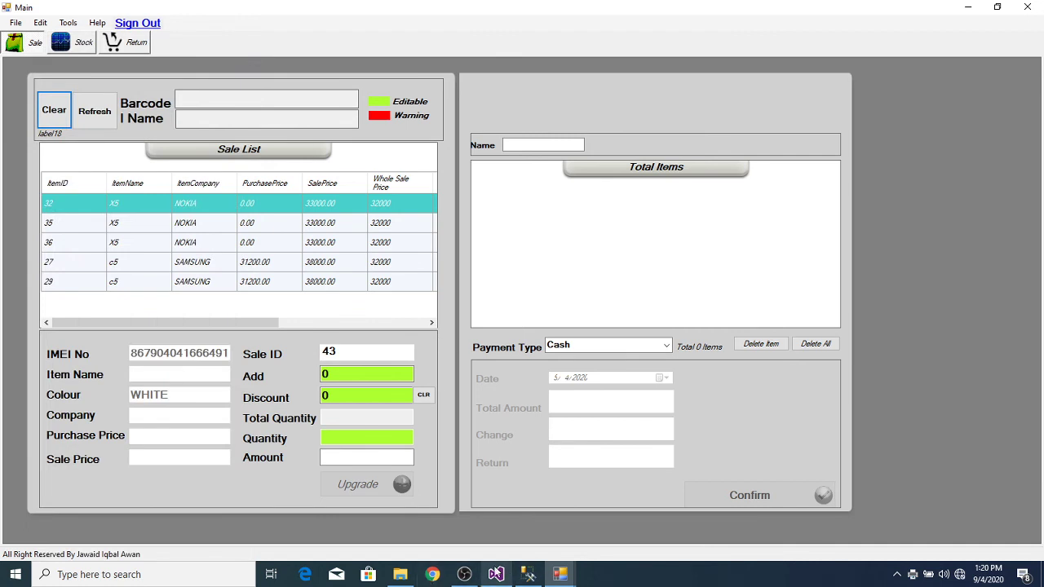
mouse_move(499, 576)
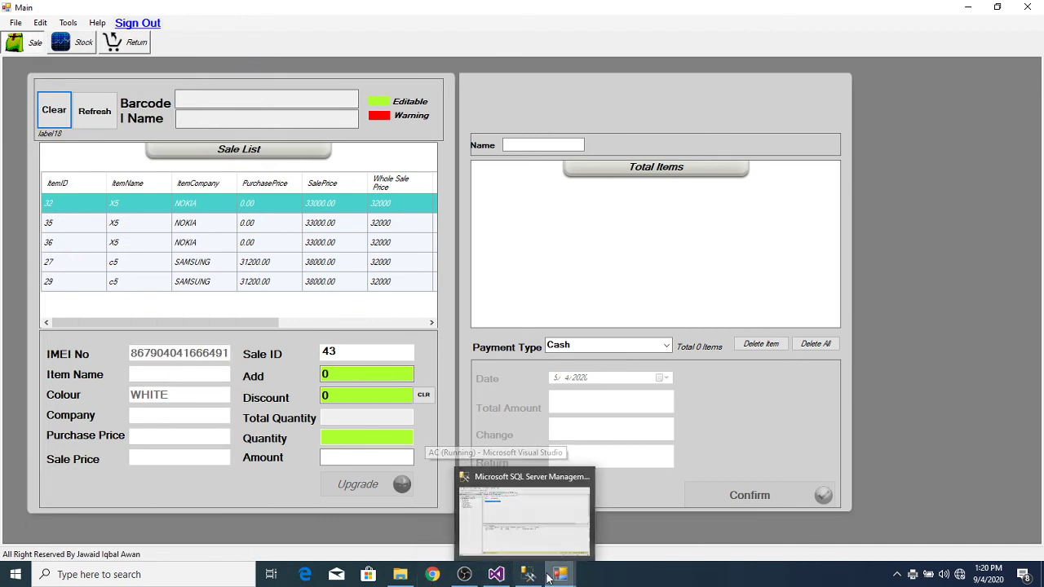
mouse_move(558, 575)
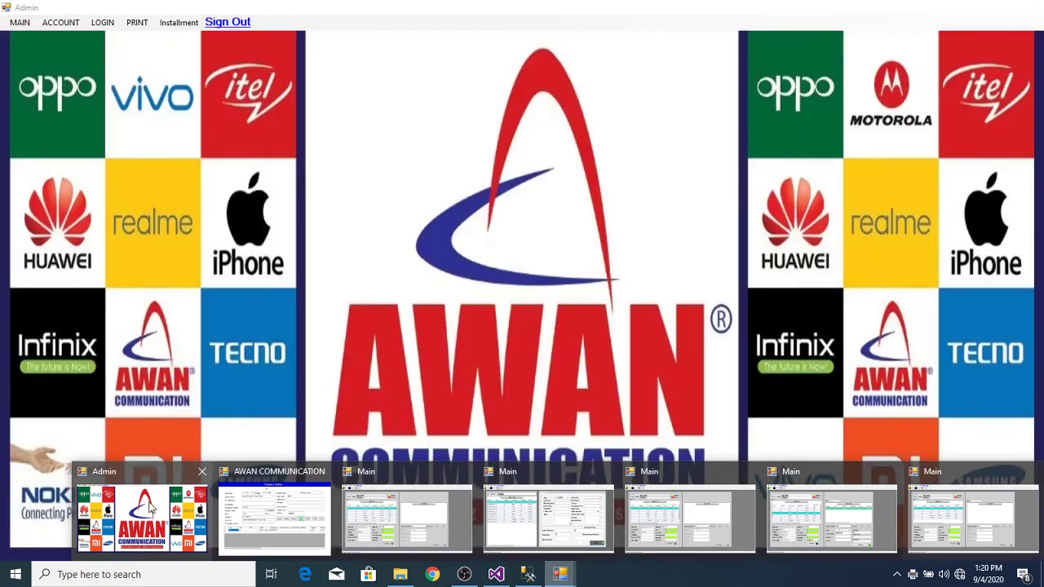
Step: Open the General Ledger report from the Admin window's ACCOUNT menu
click(150, 506)
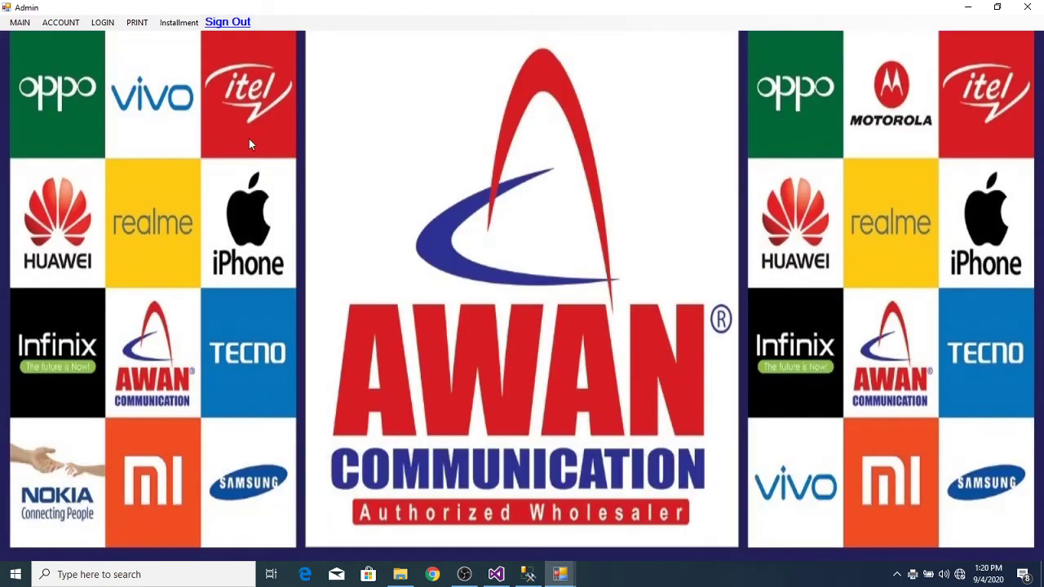
click(72, 25)
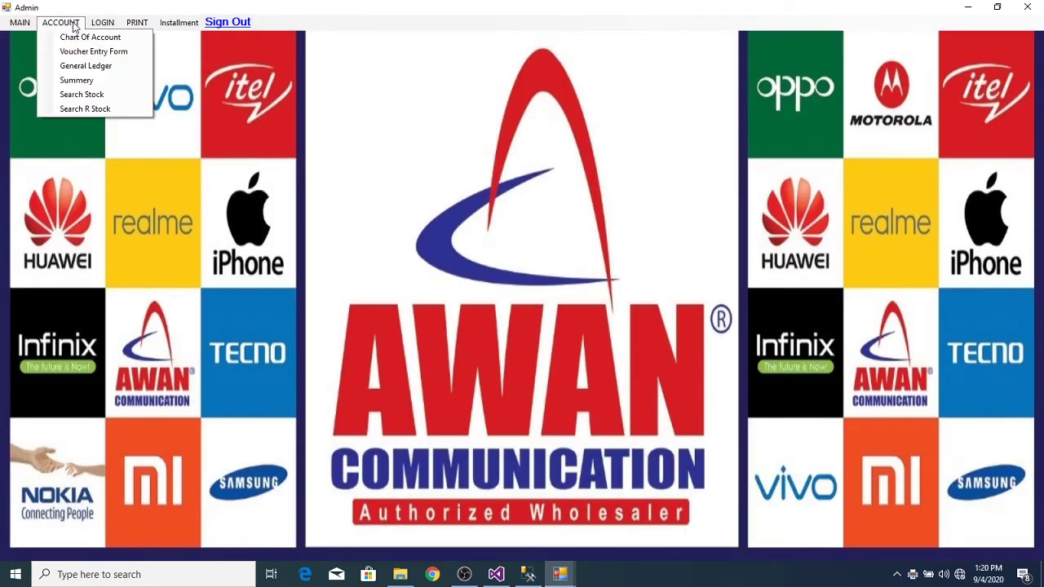
click(102, 67)
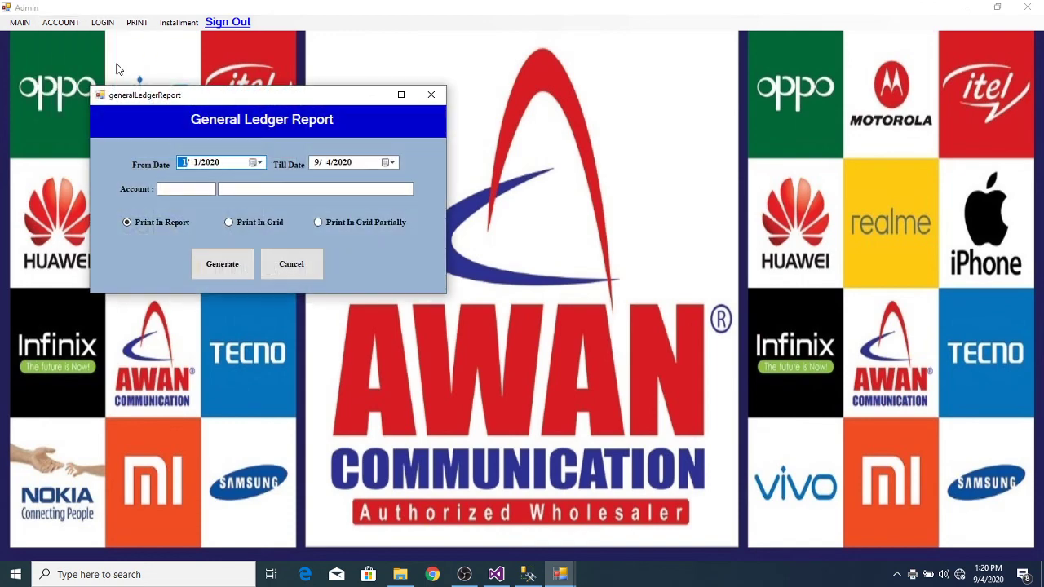
Step: Generate the INS 3 ledger and open its printable statement
click(273, 188)
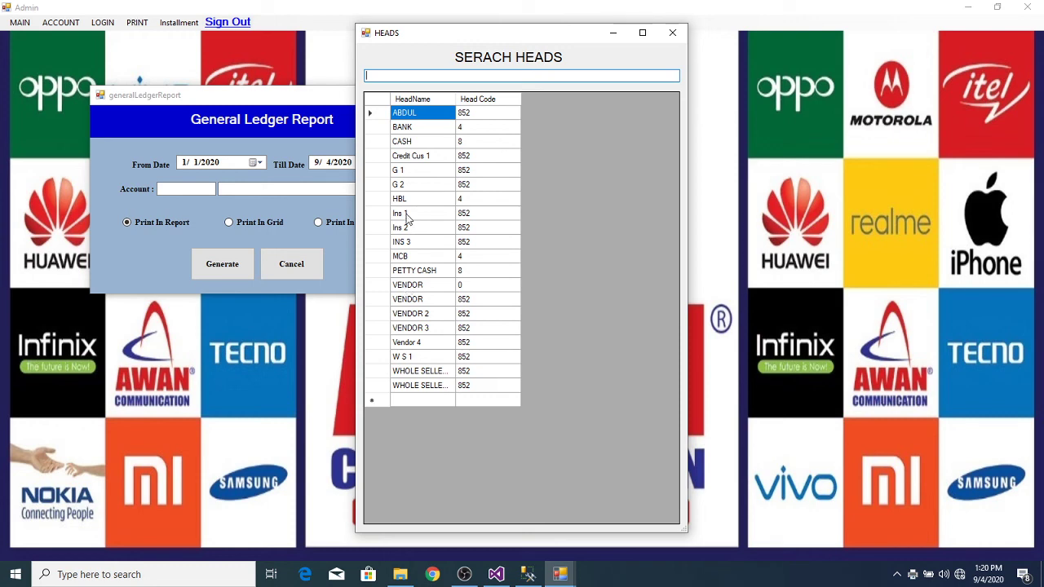
double_click(384, 244)
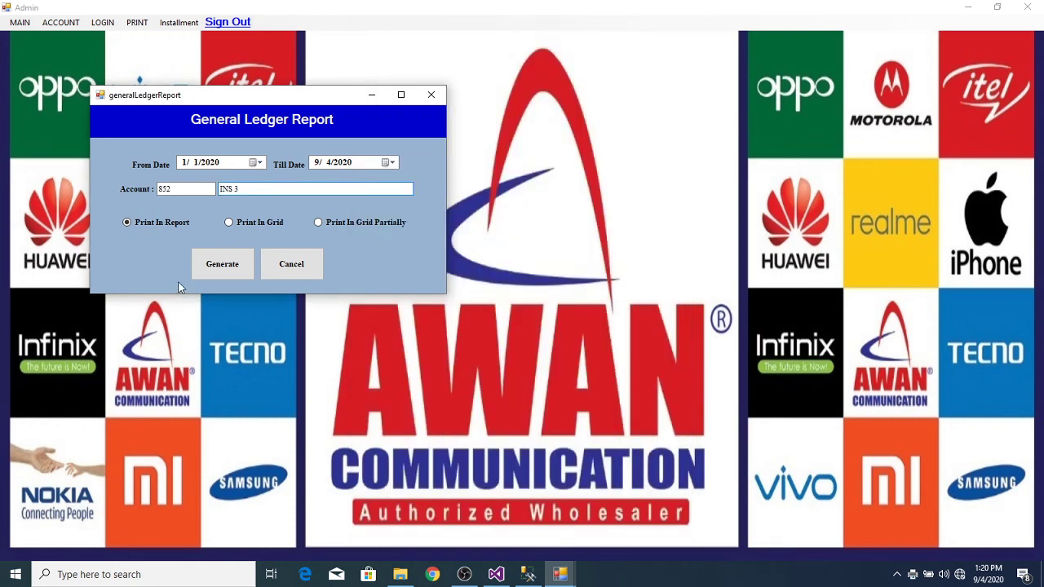
click(243, 261)
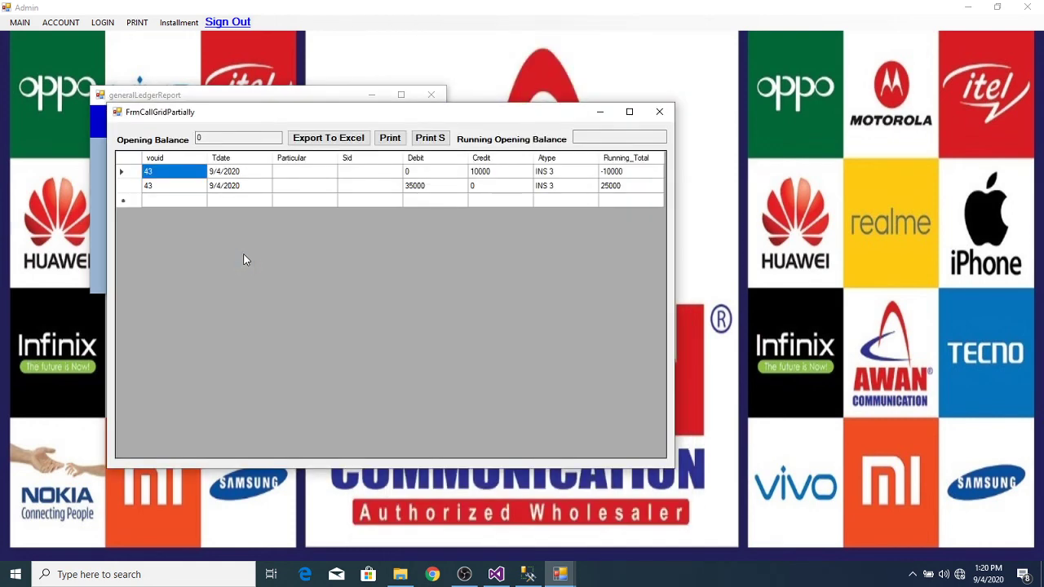
click(382, 138)
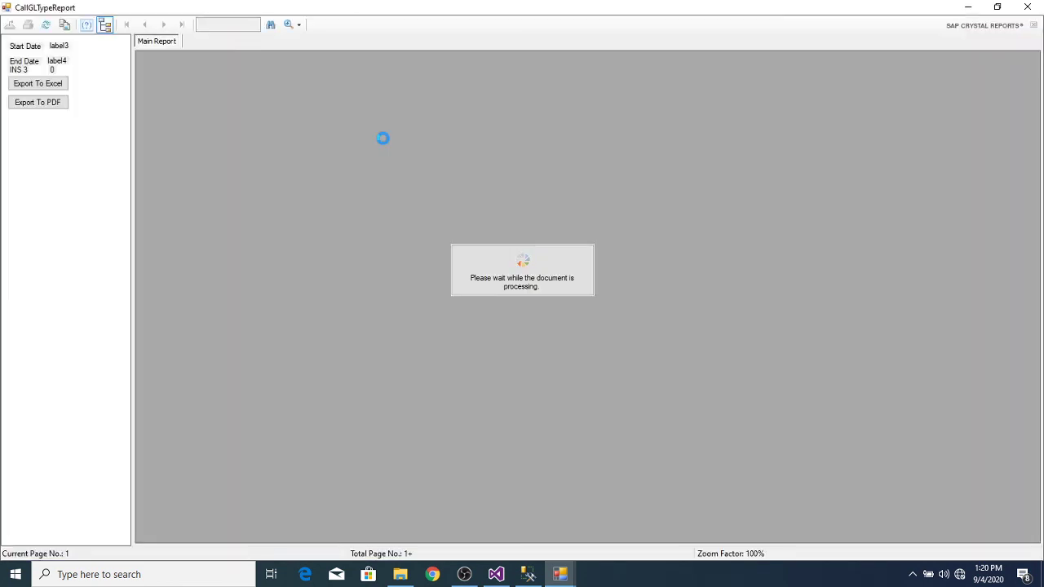
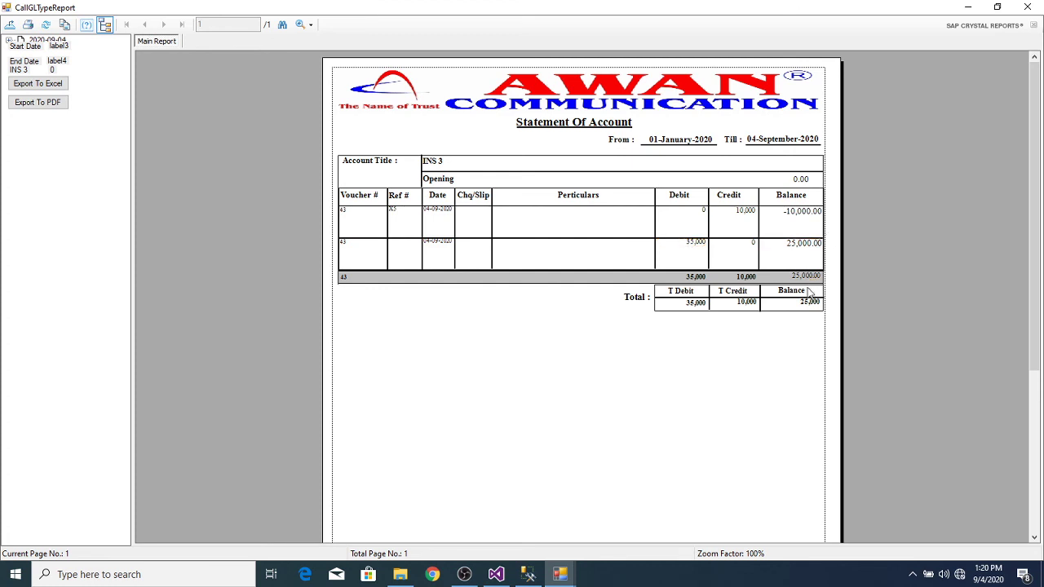
Step: Close the INS 3 account statement, the partial ledger grid and the General Ledger Report dialog
click(1027, 7)
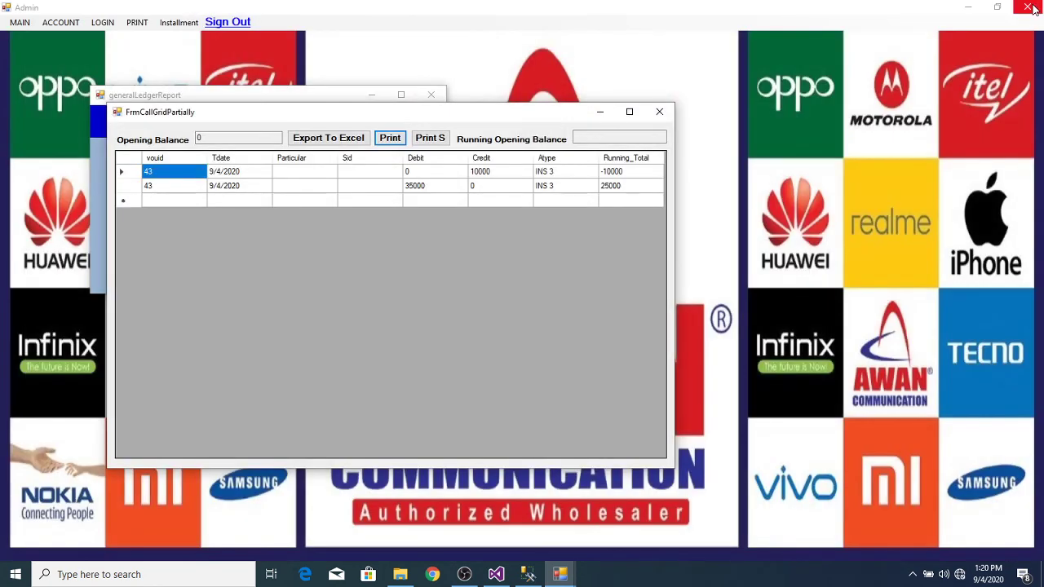
click(659, 112)
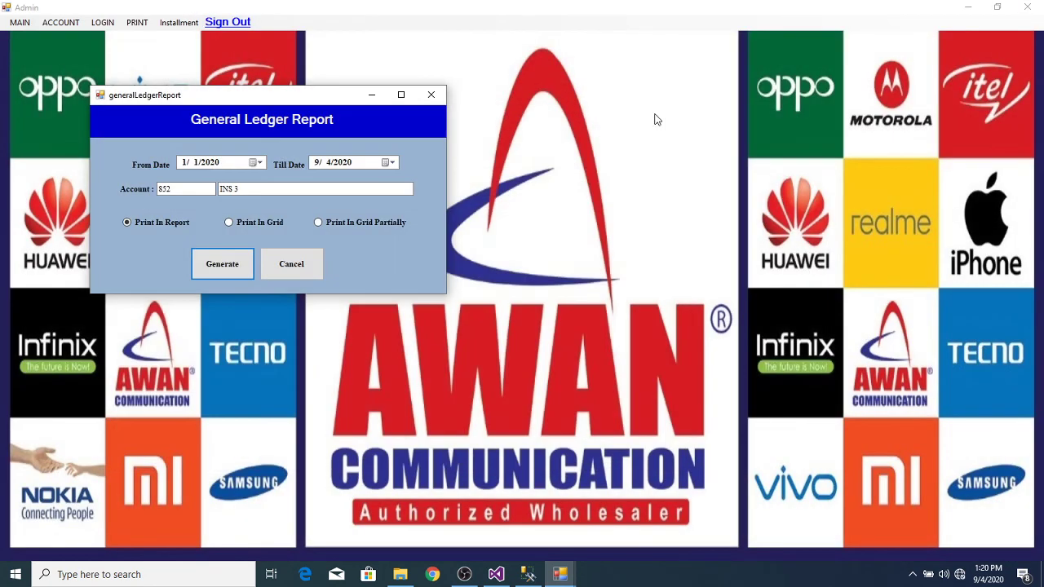
click(431, 97)
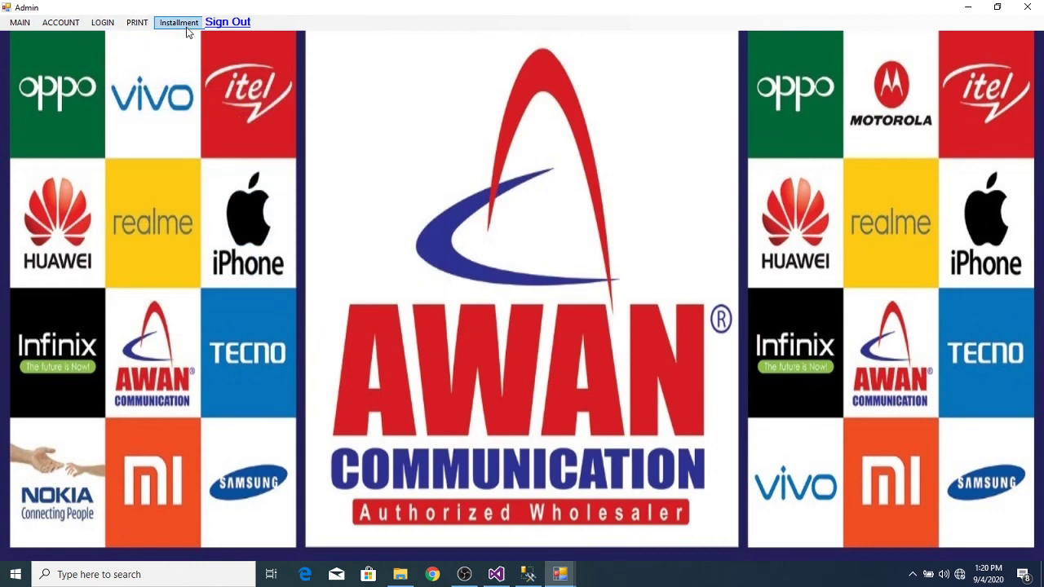
click(62, 25)
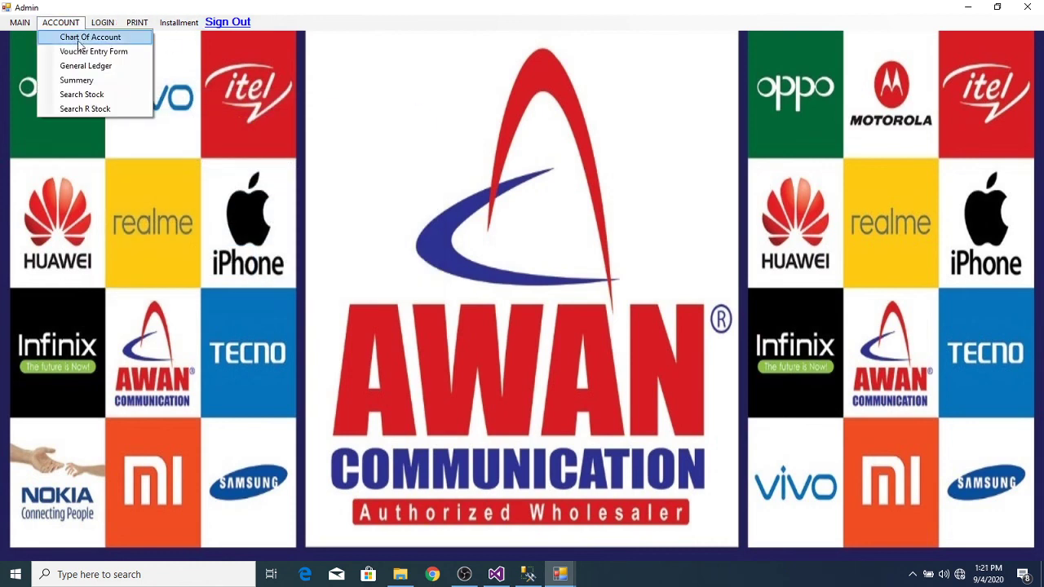
Step: Start a new voucher entry for installment borrower INS 3
click(118, 54)
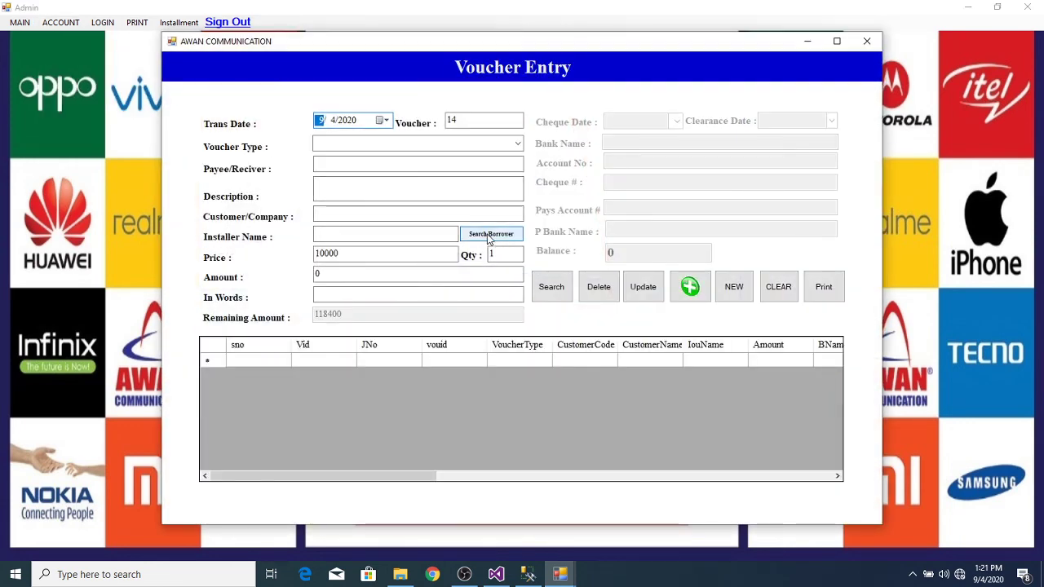
click(488, 235)
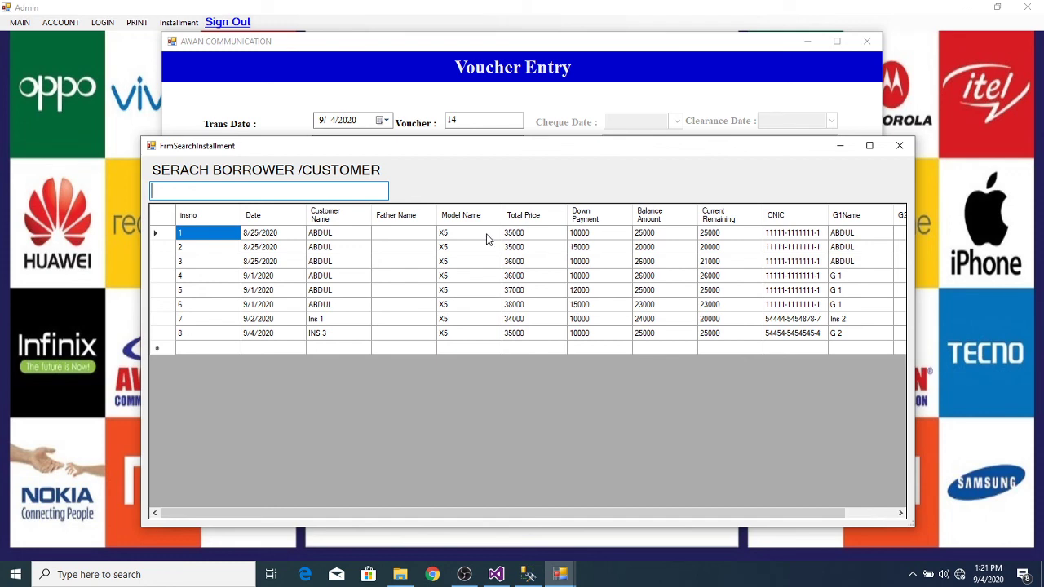
double_click(354, 335)
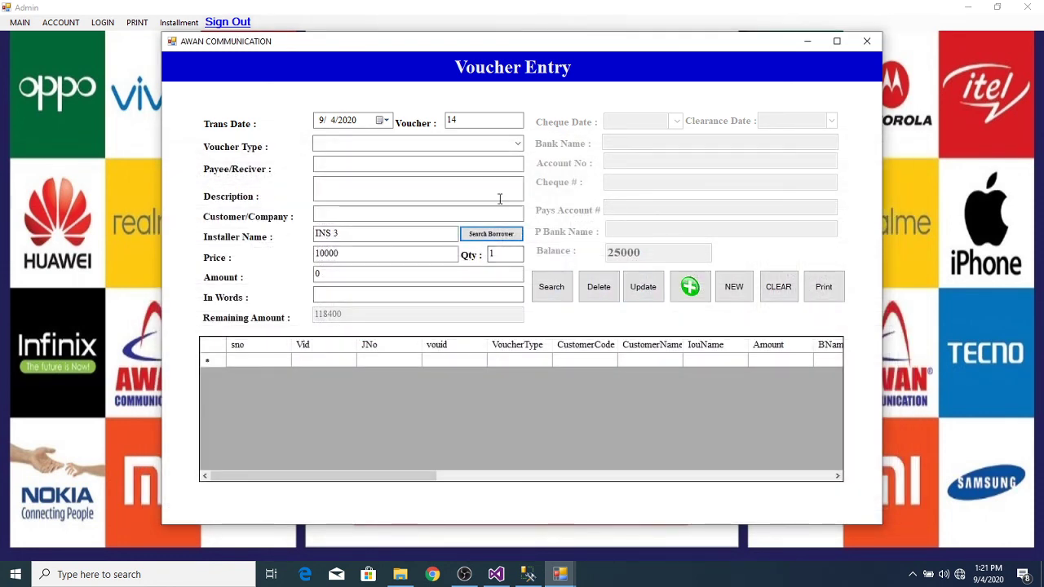
Step: Make it a Bank Receipt Voucher received into the HBL bank
click(516, 144)
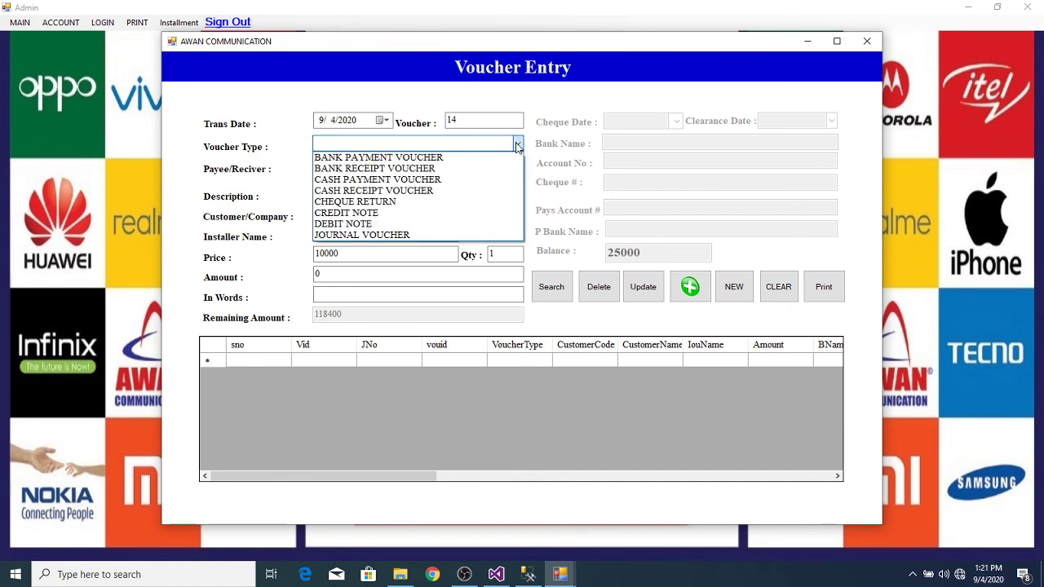
click(451, 169)
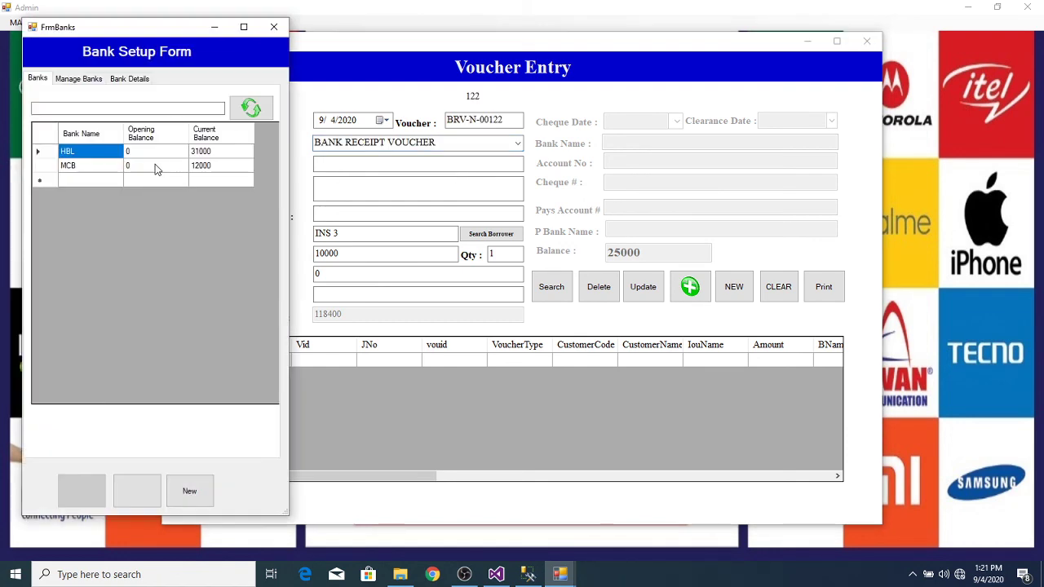
click(48, 157)
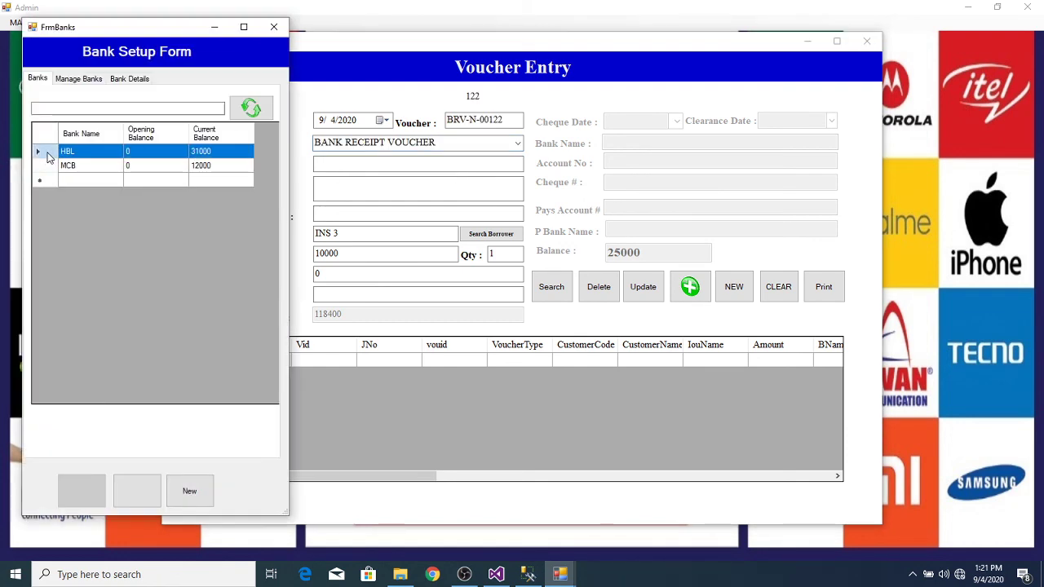
double_click(48, 157)
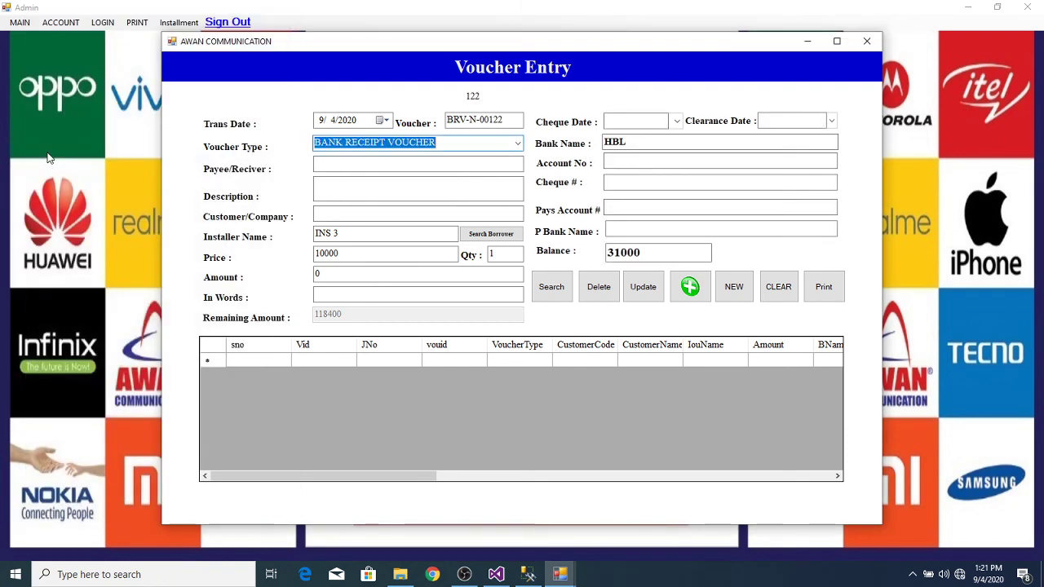
Step: Set the voucher price and amount to 5000
click(331, 273)
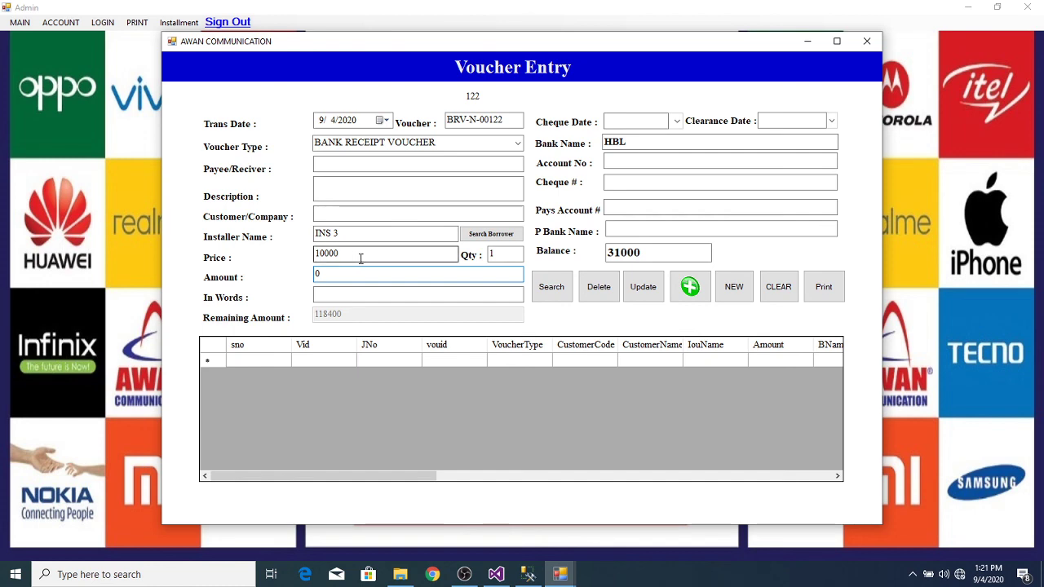
click(360, 258)
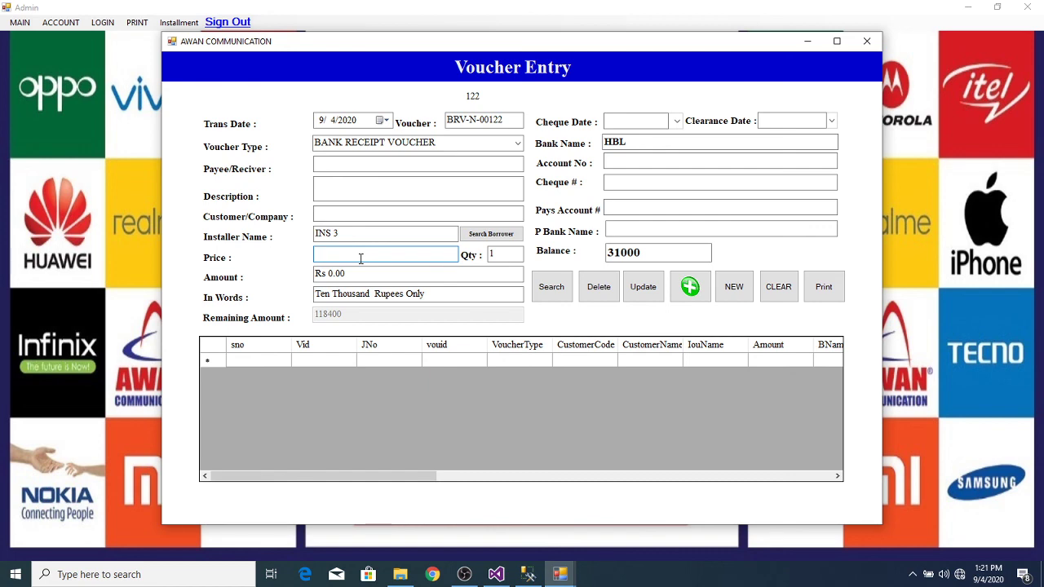
text(0000)
key(Tab)
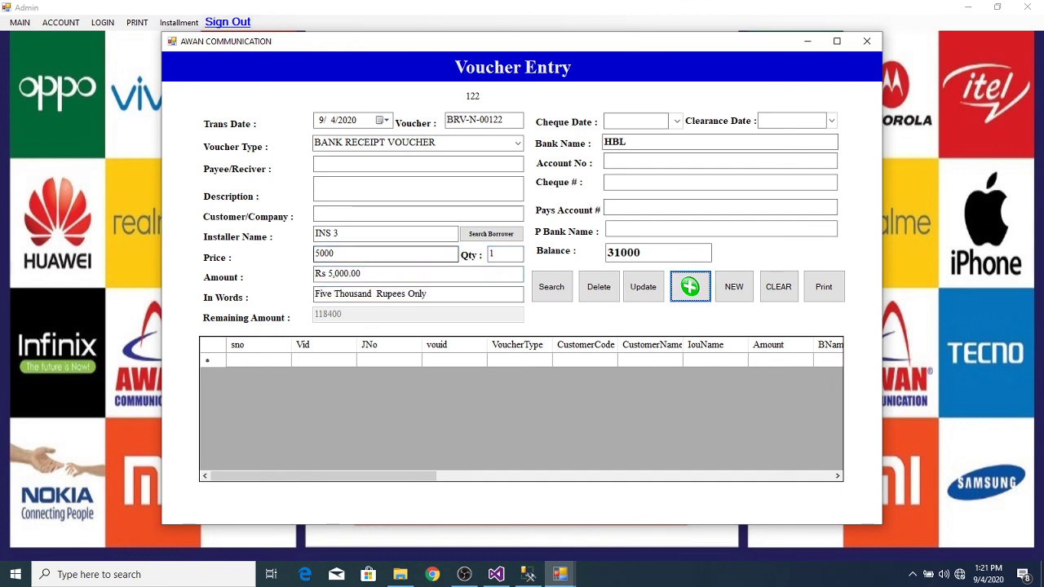
Step: Save voucher BRV-N-00122 and close the voucher entry form
click(684, 292)
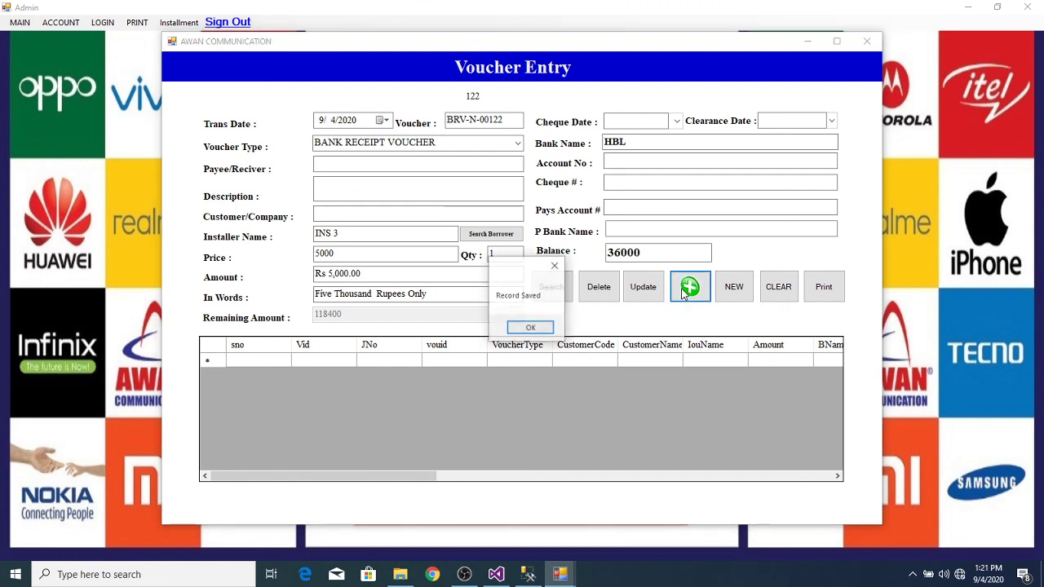
click(530, 327)
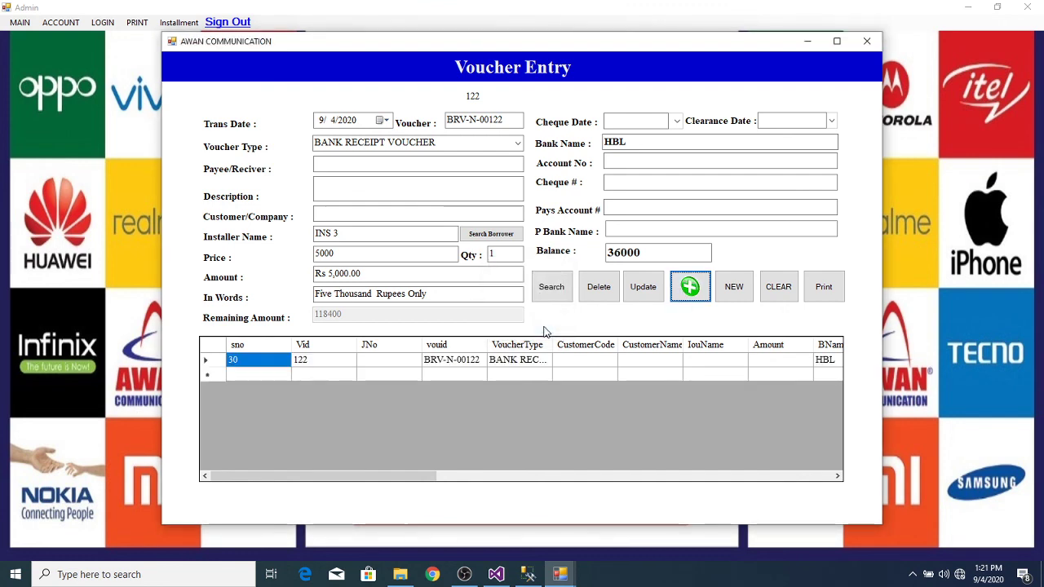
click(866, 42)
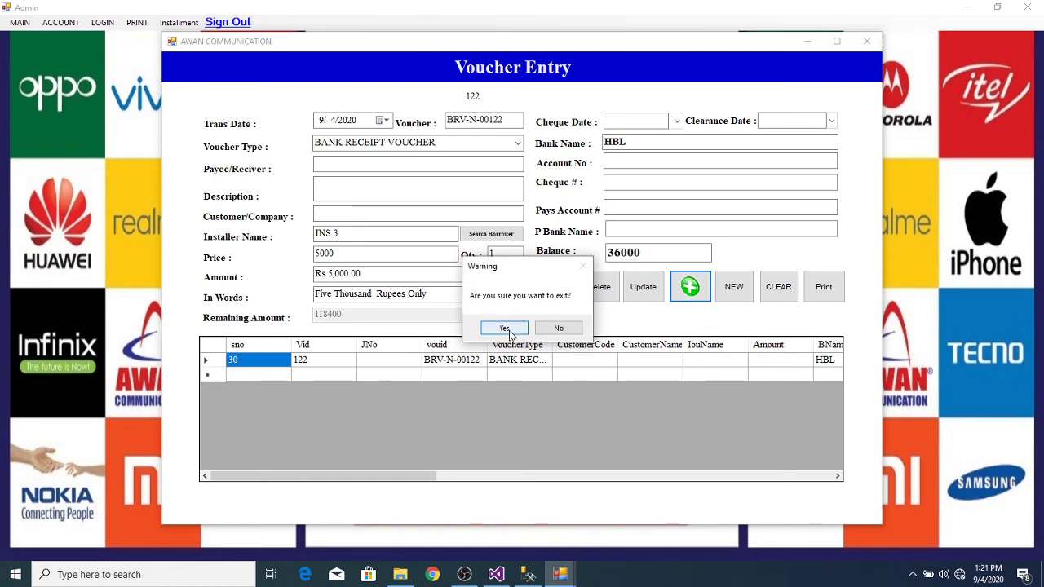
Step: Exit the voucher form and generate the General Ledger for INS 3
click(508, 333)
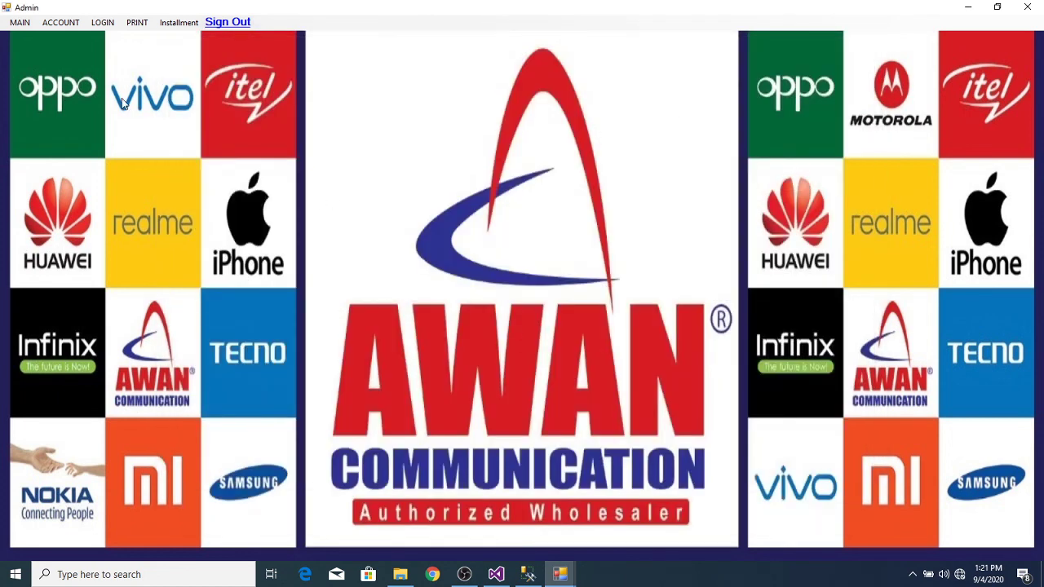
click(70, 26)
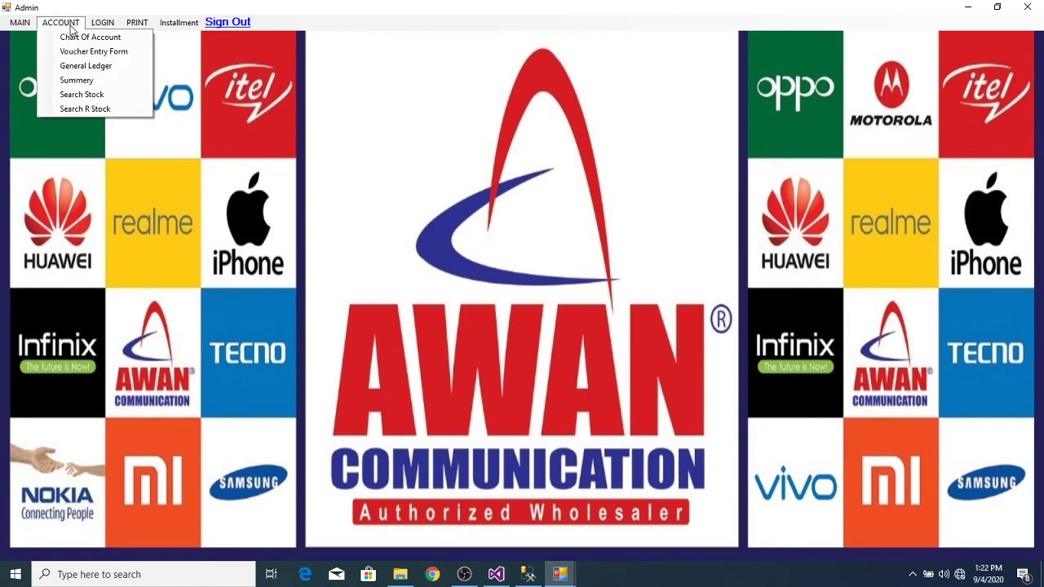
click(93, 67)
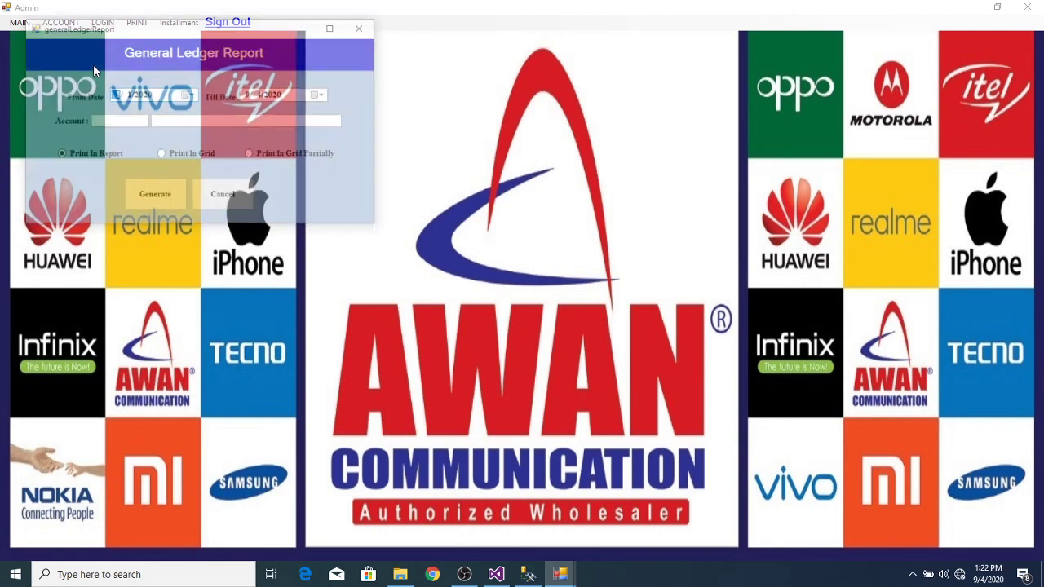
click(215, 121)
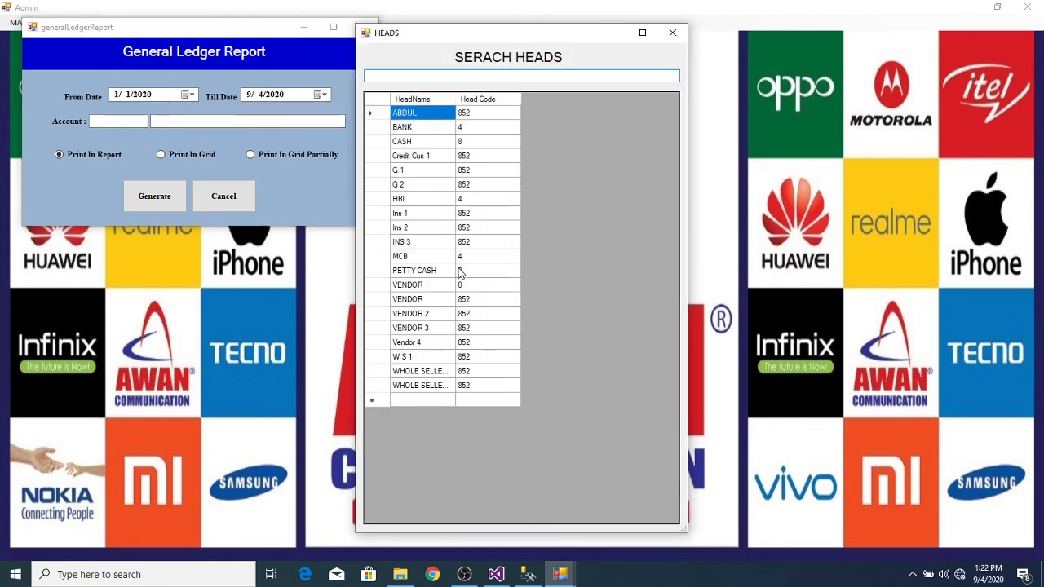
double_click(380, 242)
click(154, 196)
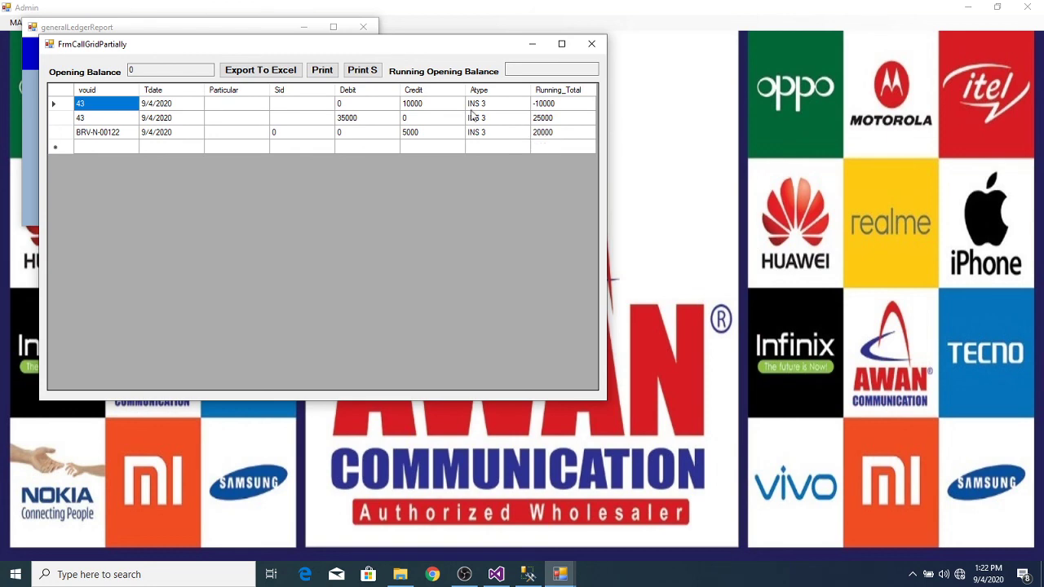
Step: Print INS 3's ledger as an account statement ending at 20,000, then close it
click(327, 77)
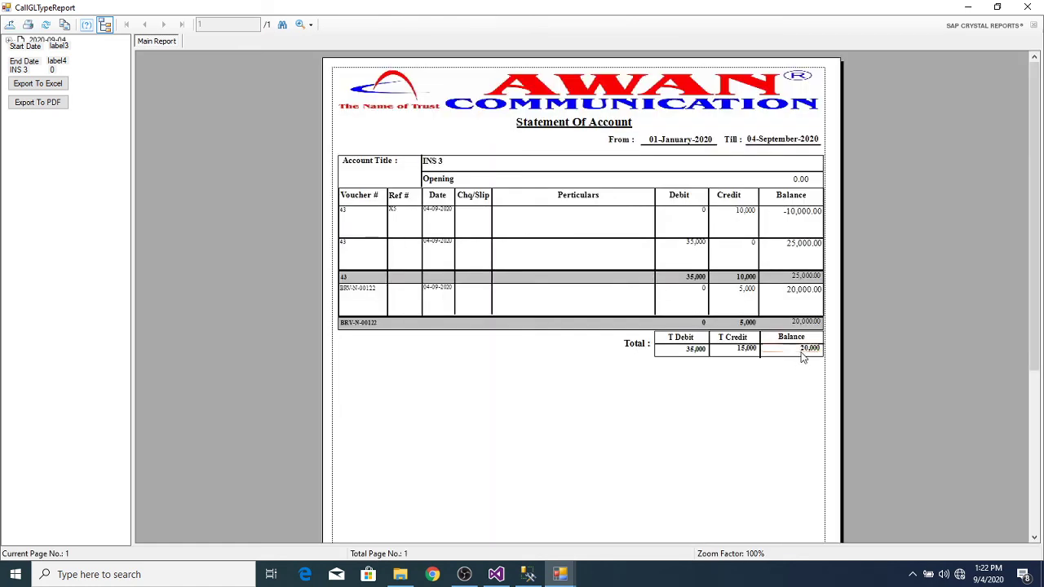
click(1028, 7)
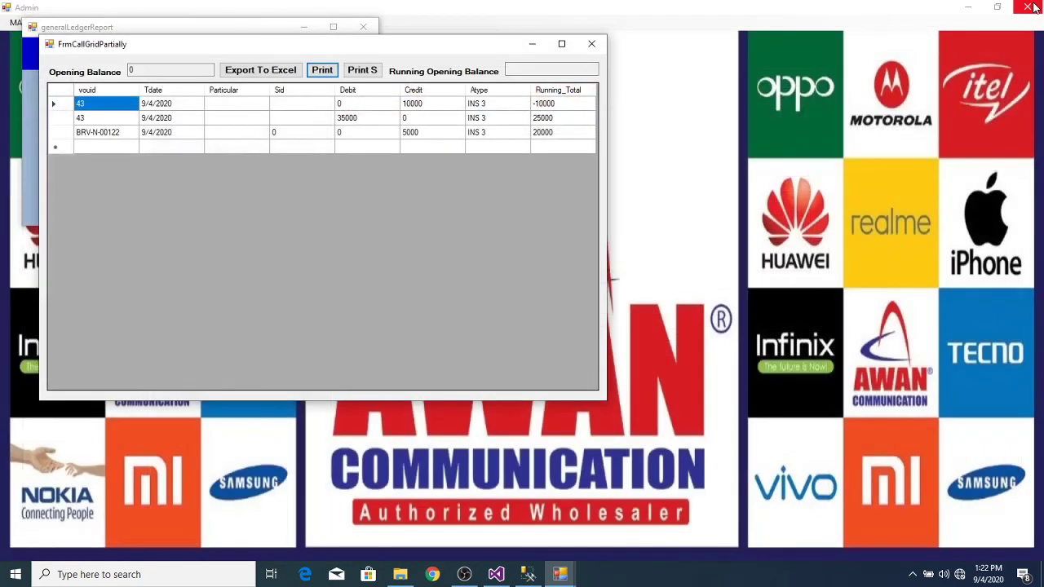
click(591, 43)
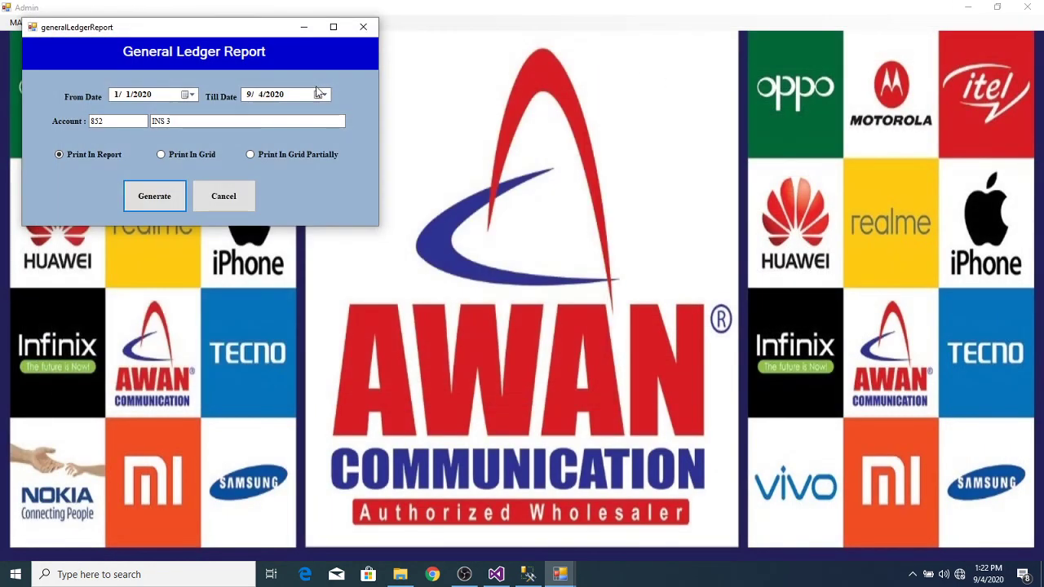
Step: Show the Wholeseller Ledger report for the Instalment payment type
click(363, 27)
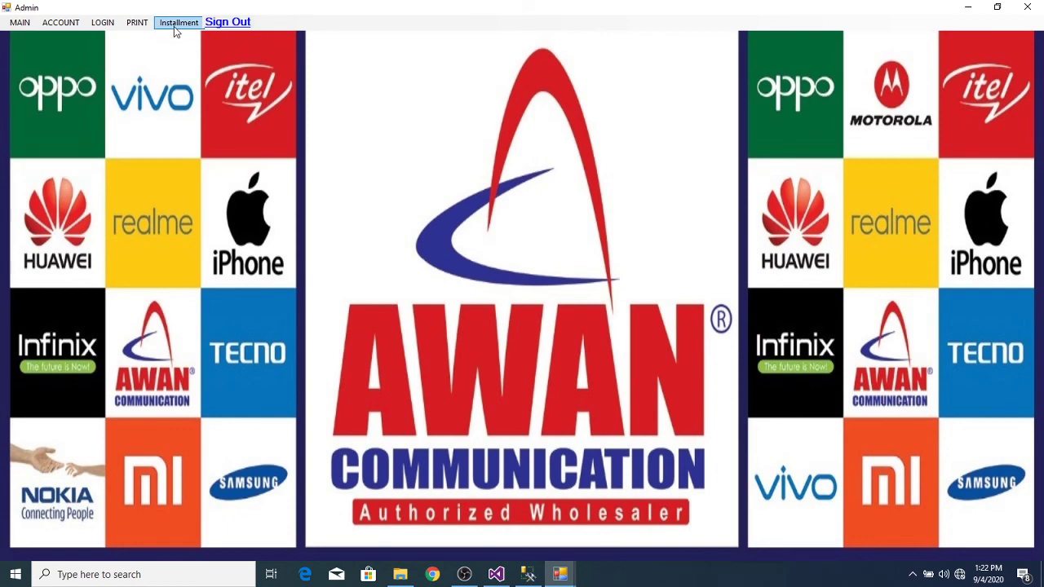
click(177, 23)
mouse_move(137, 22)
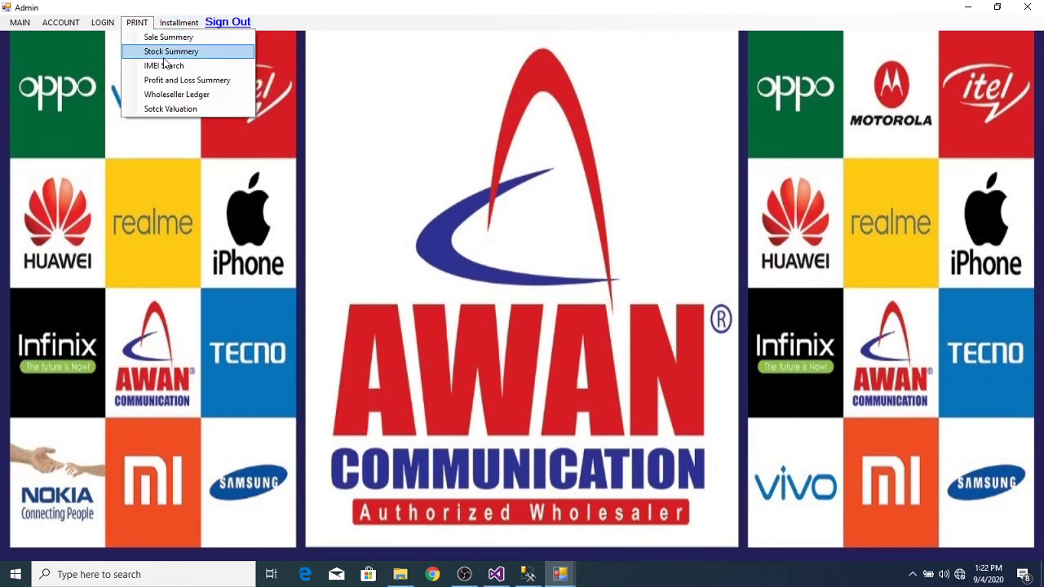
click(172, 94)
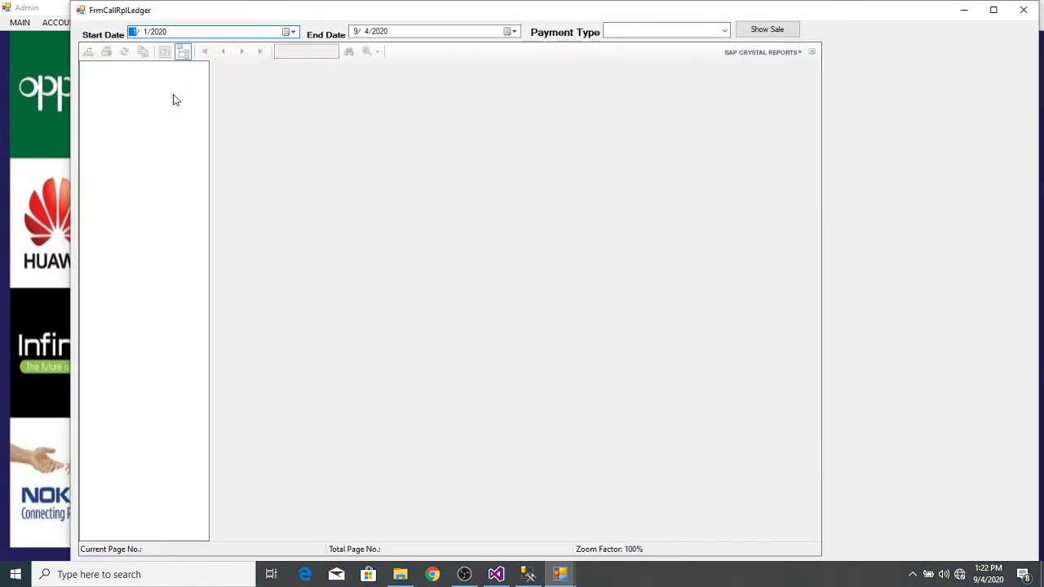
click(724, 31)
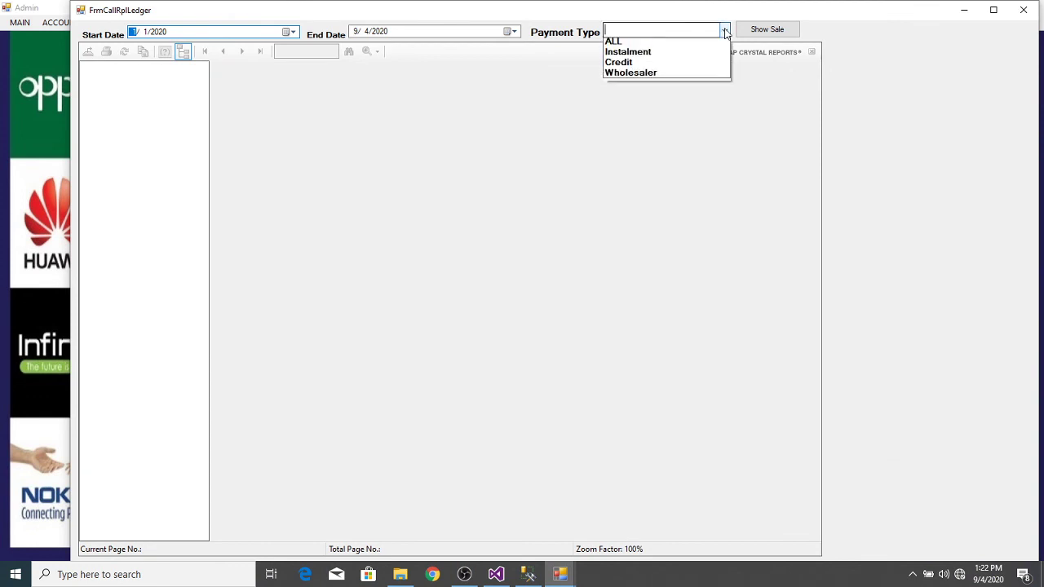
click(650, 56)
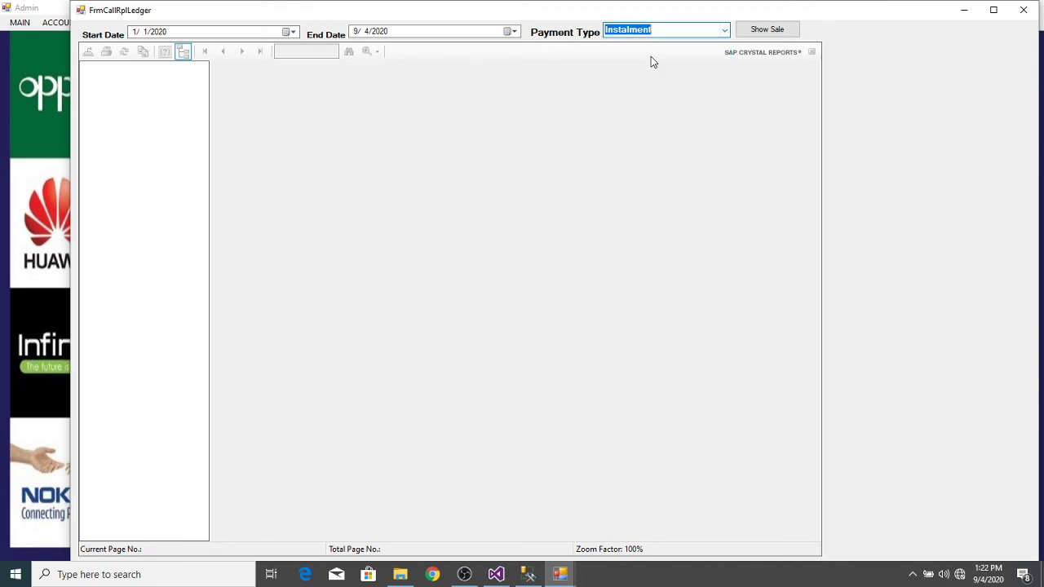
click(677, 30)
click(768, 31)
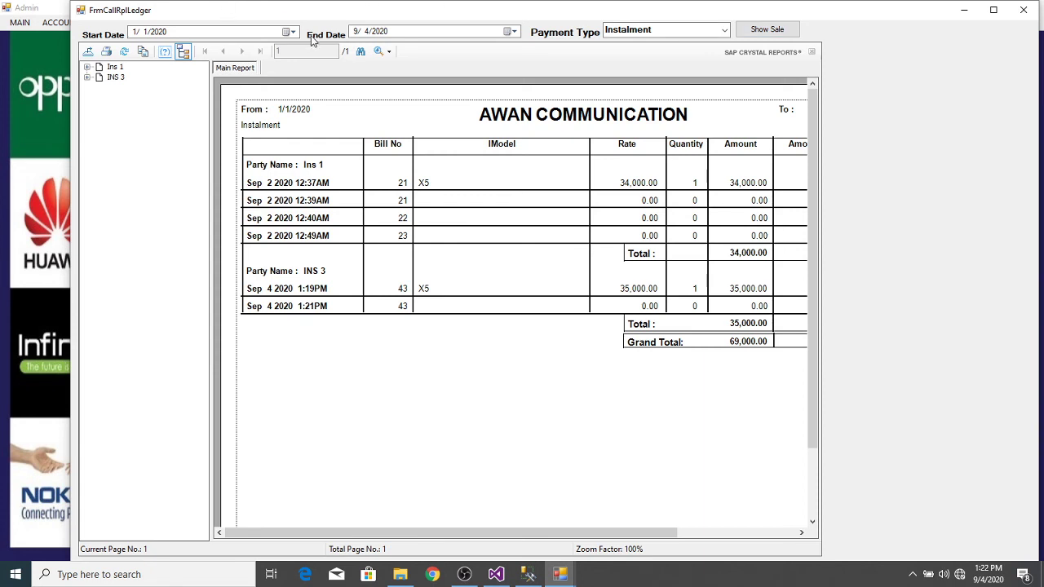
Step: Set the start date to 9/4/2020 and regenerate the instalment sales report
click(292, 33)
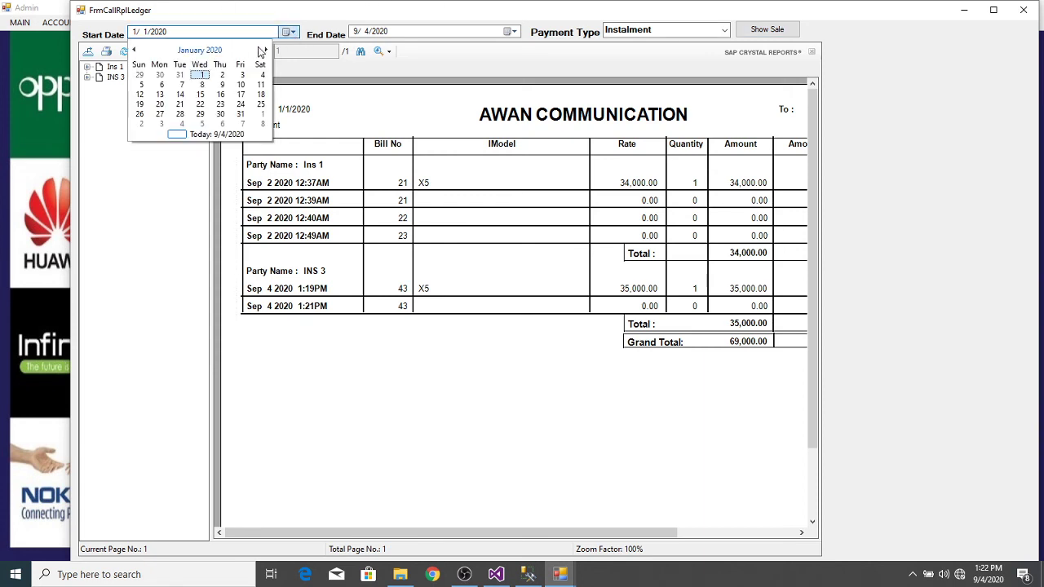
click(265, 50)
click(265, 51)
click(265, 51)
click(265, 50)
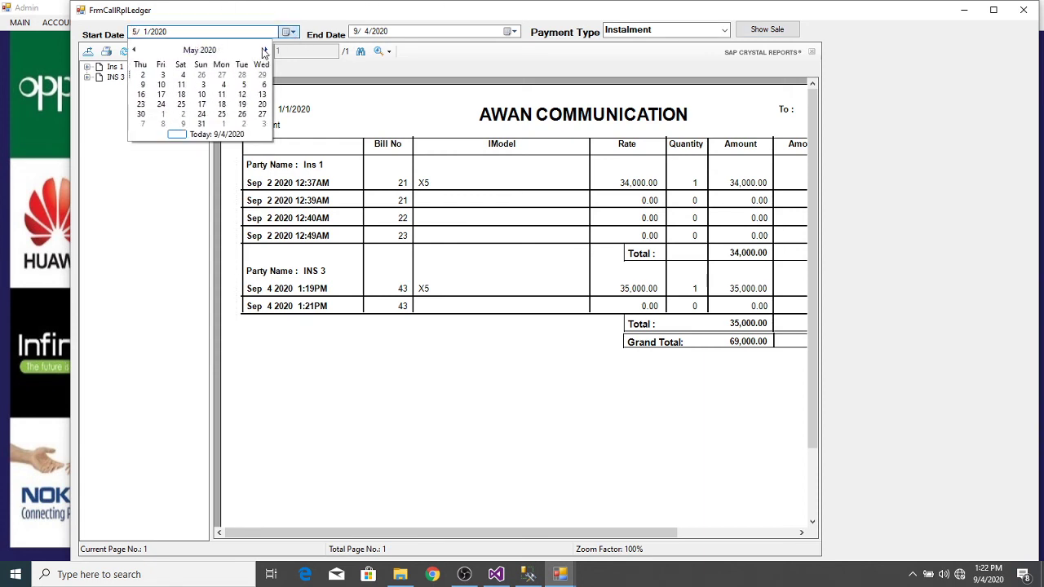
click(265, 51)
click(265, 50)
click(265, 50)
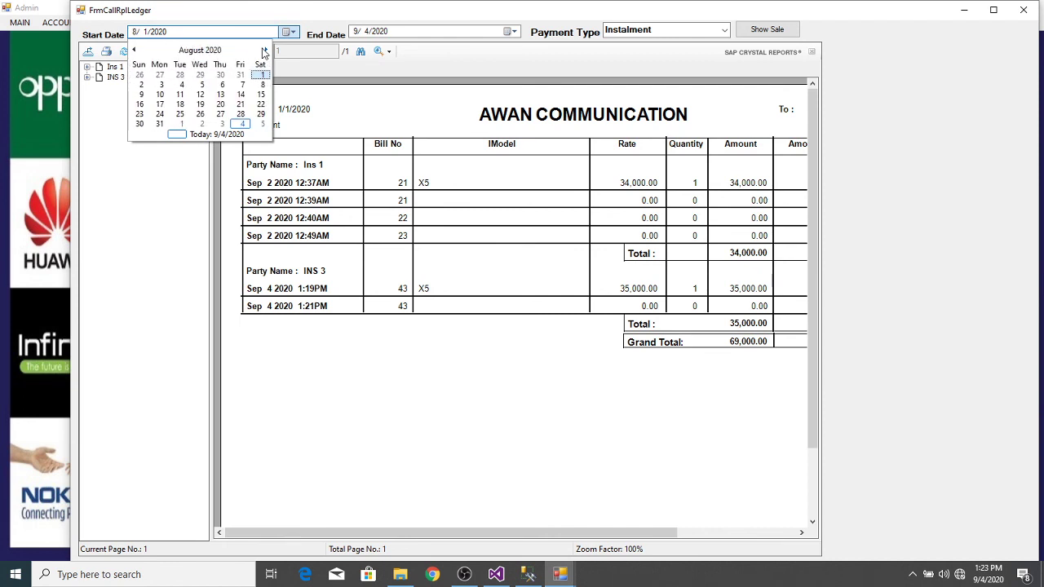
click(264, 52)
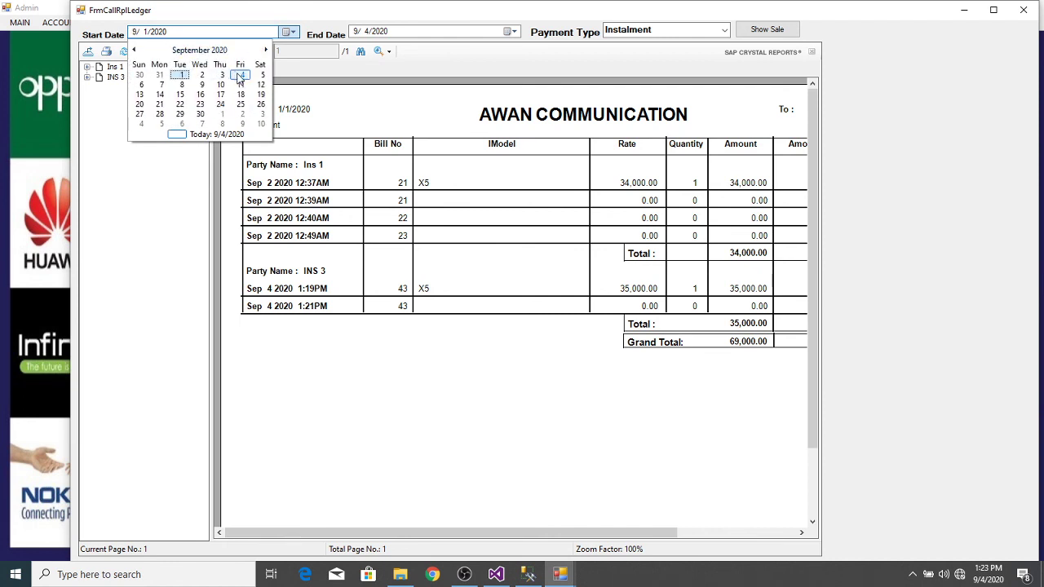
click(239, 75)
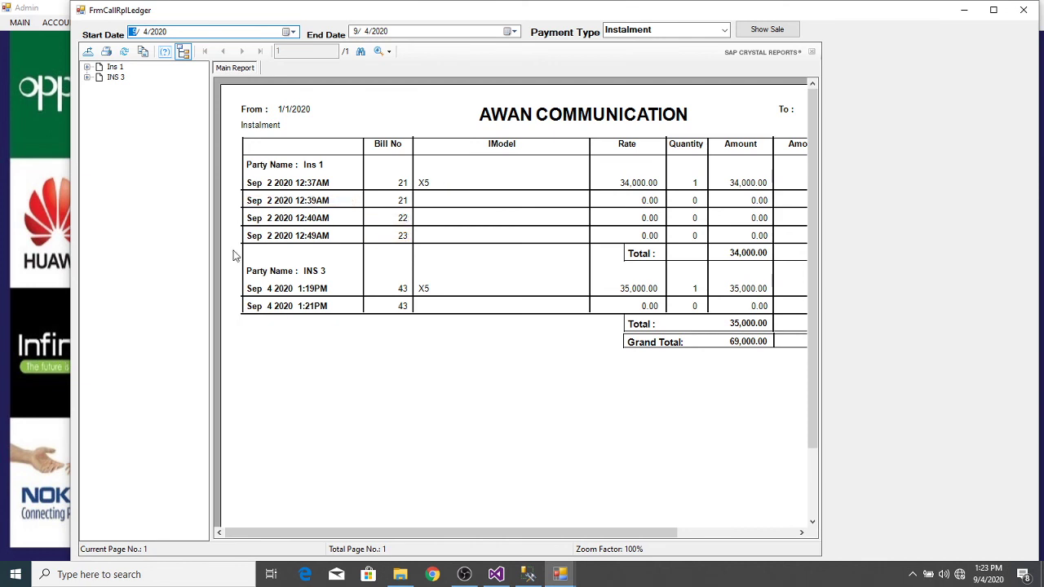
click(759, 32)
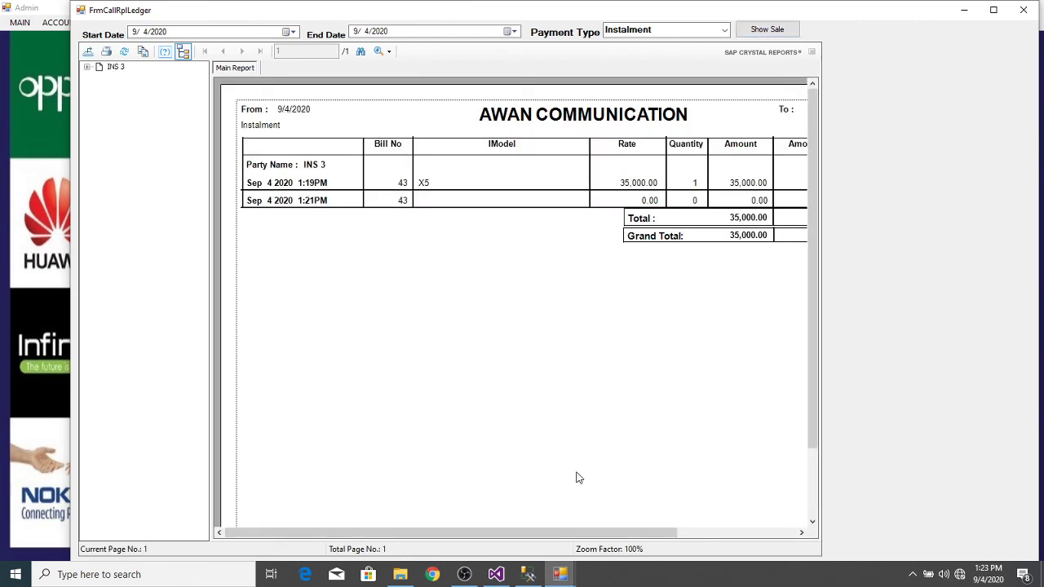
drag(555, 532, 689, 512)
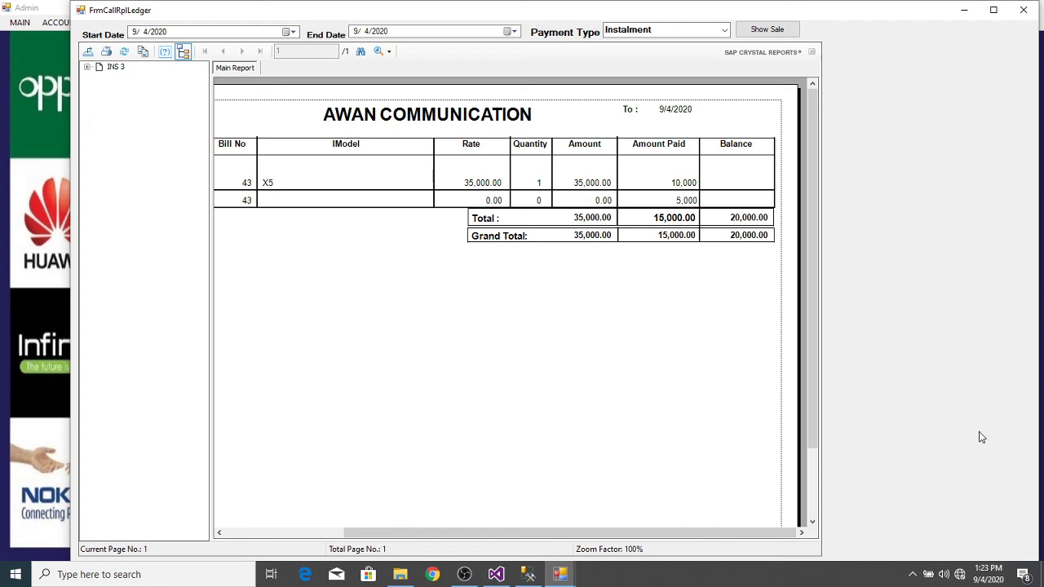
Step: Close the ledger report, then briefly open and close the Sale Summery form
click(1023, 11)
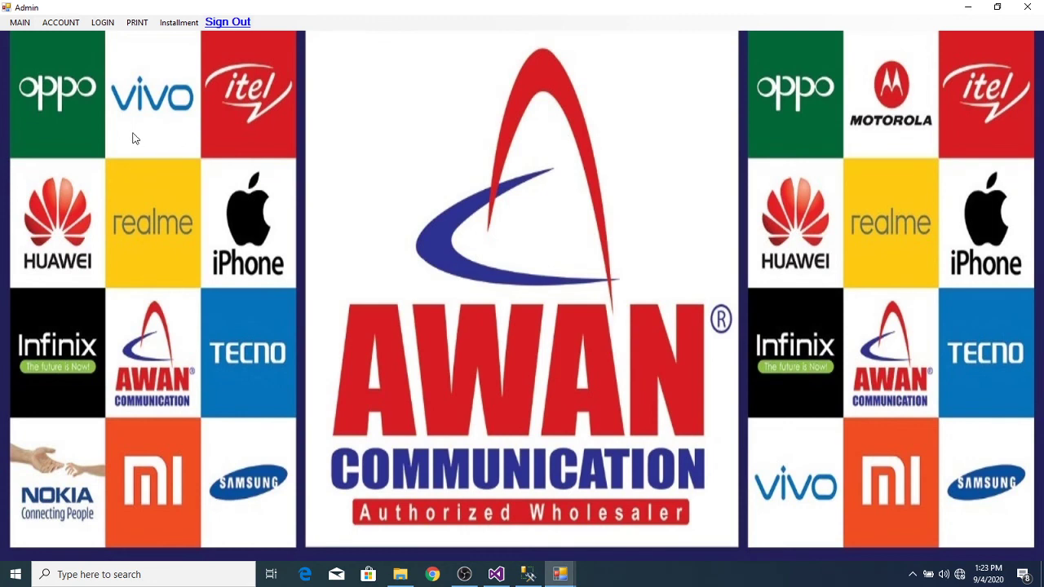
click(141, 30)
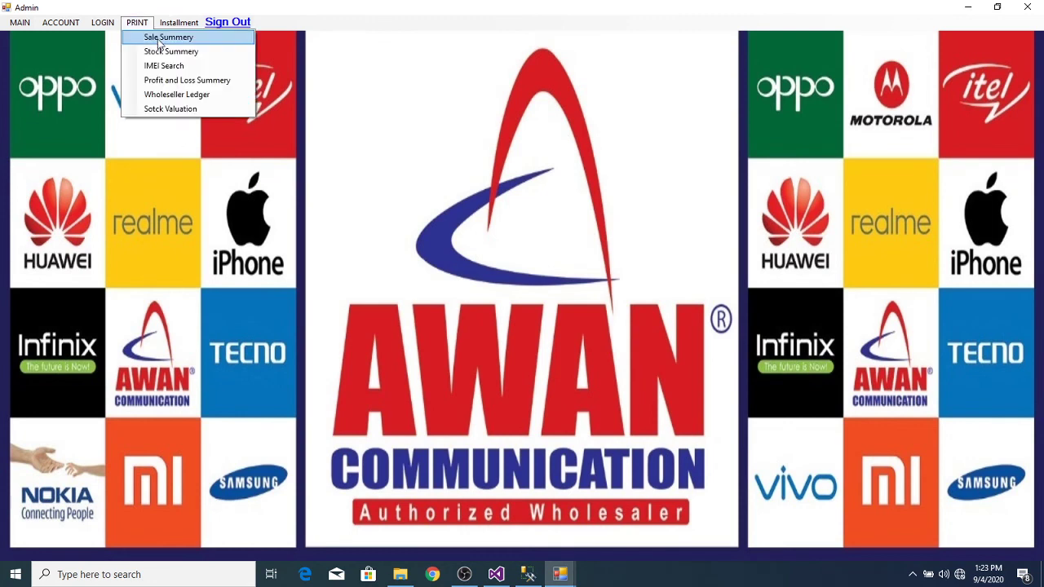
click(160, 40)
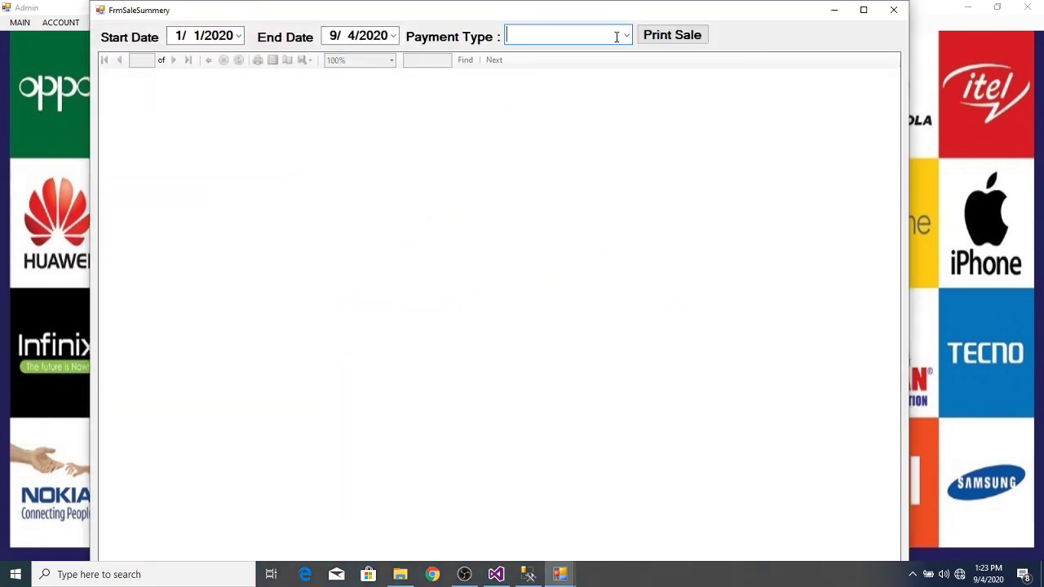
click(625, 37)
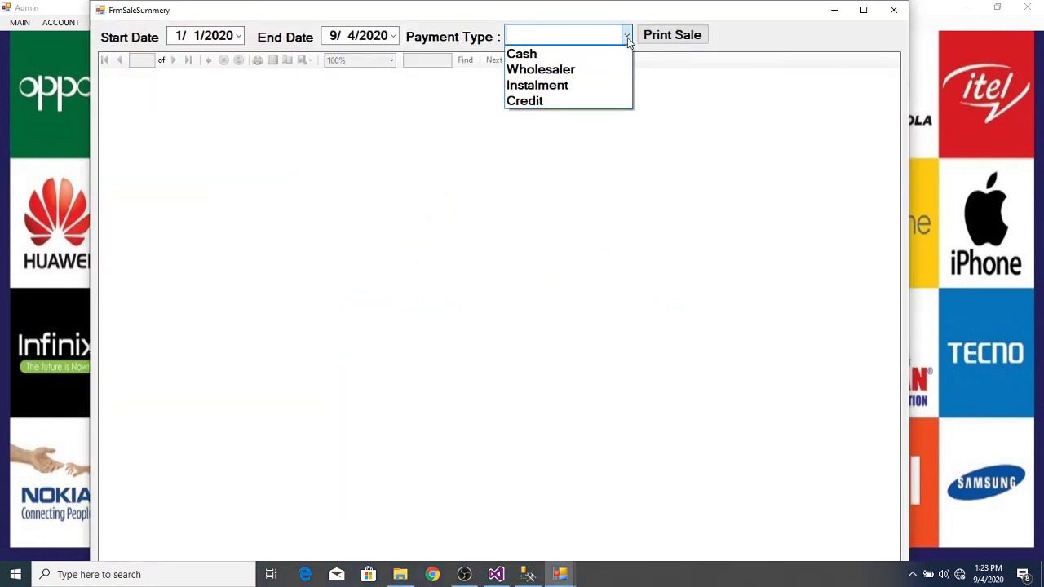
click(894, 11)
click(894, 11)
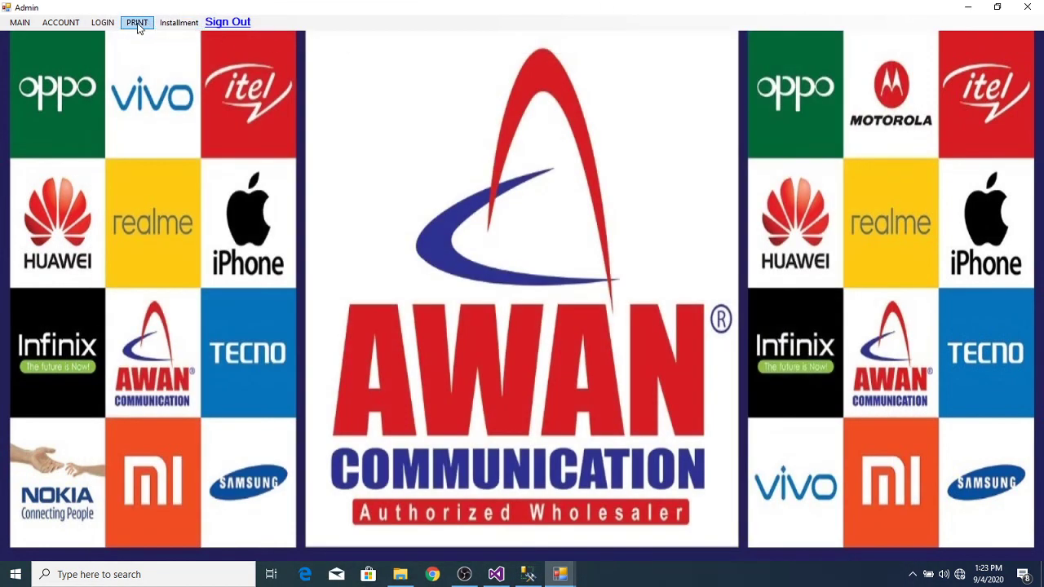
click(136, 22)
click(177, 96)
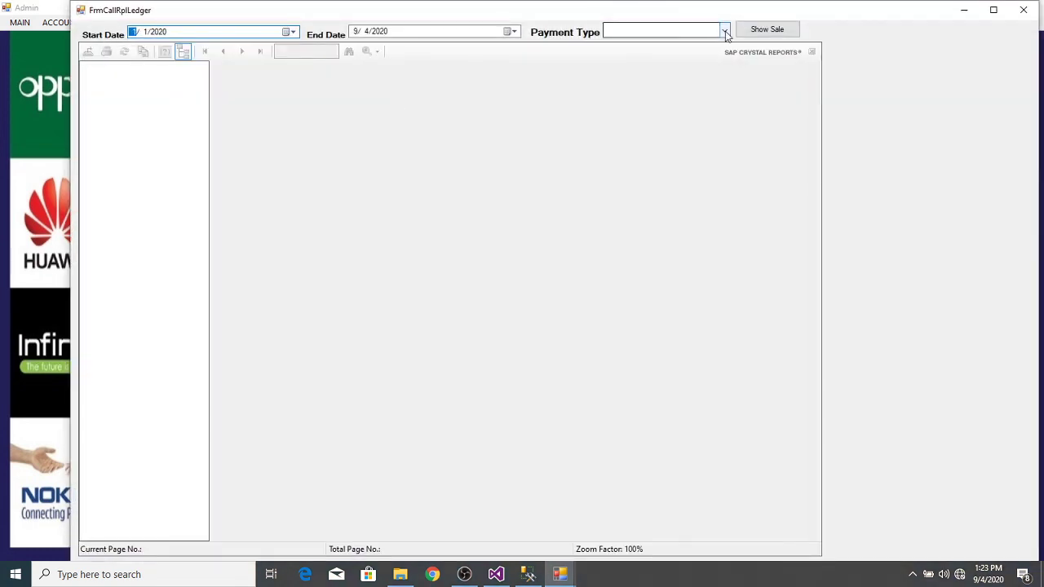
click(722, 31)
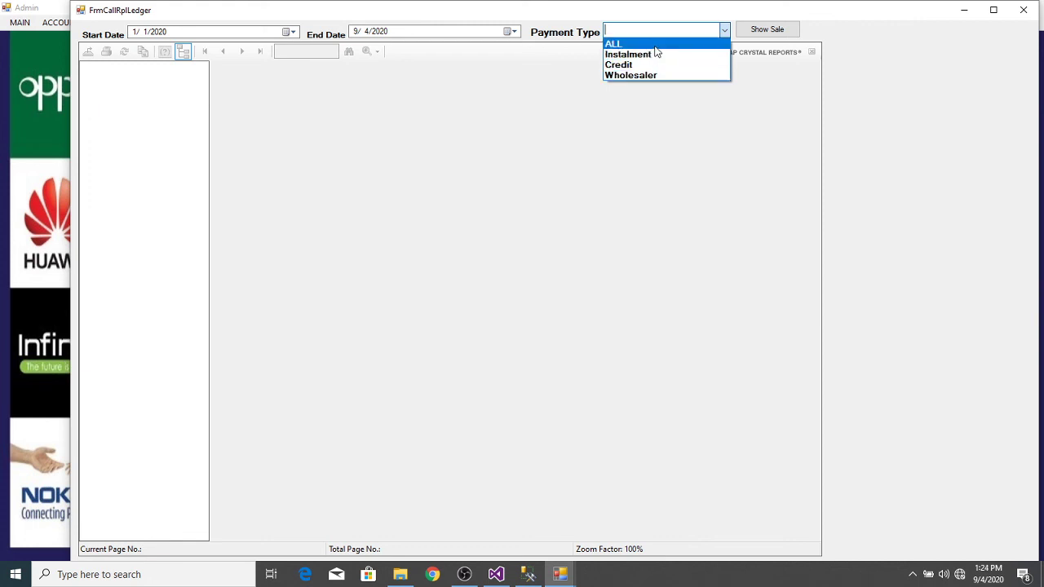
click(655, 44)
click(763, 28)
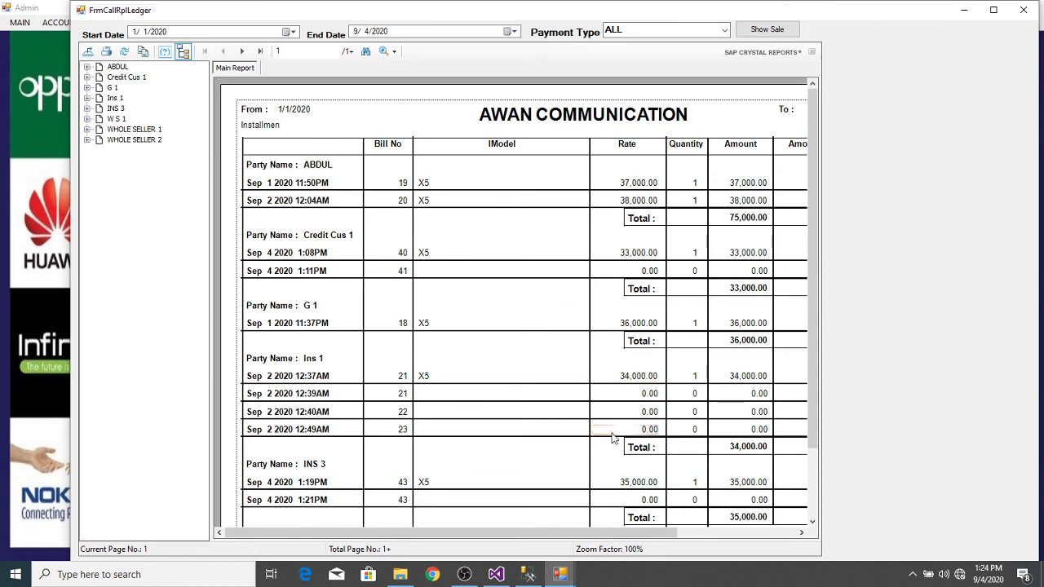
drag(610, 532, 728, 531)
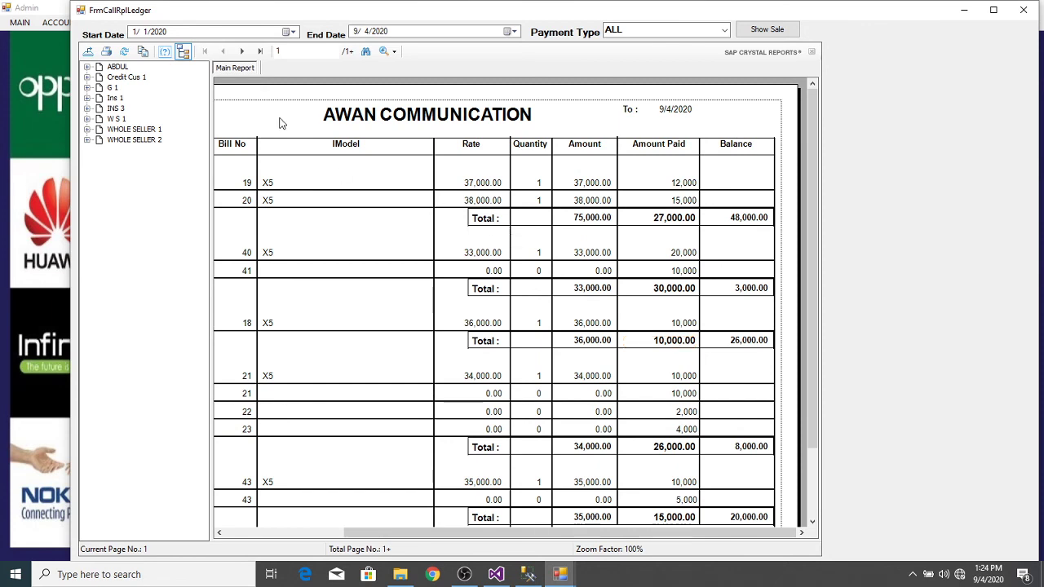
click(259, 51)
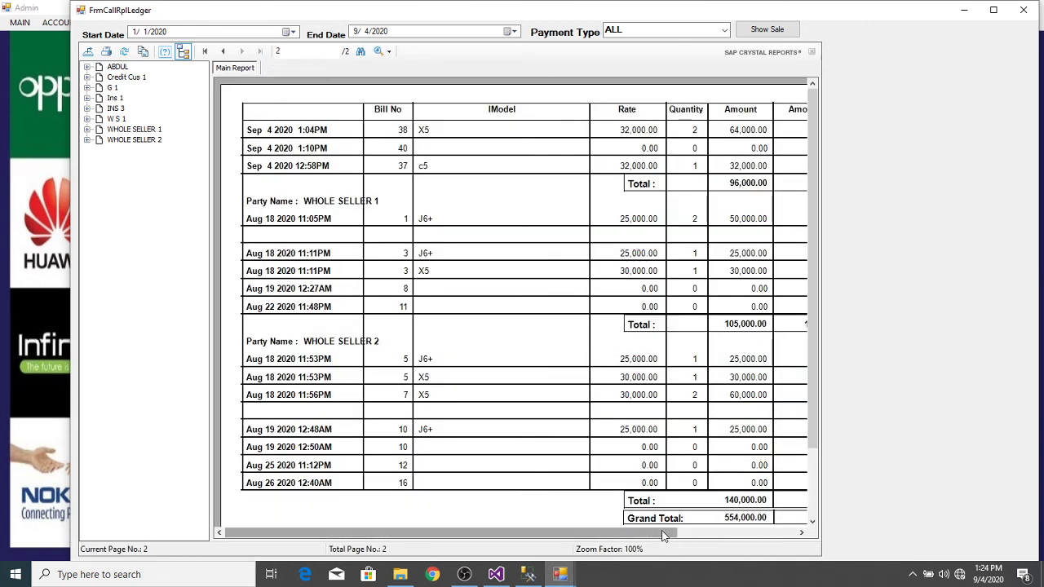
drag(674, 533, 788, 533)
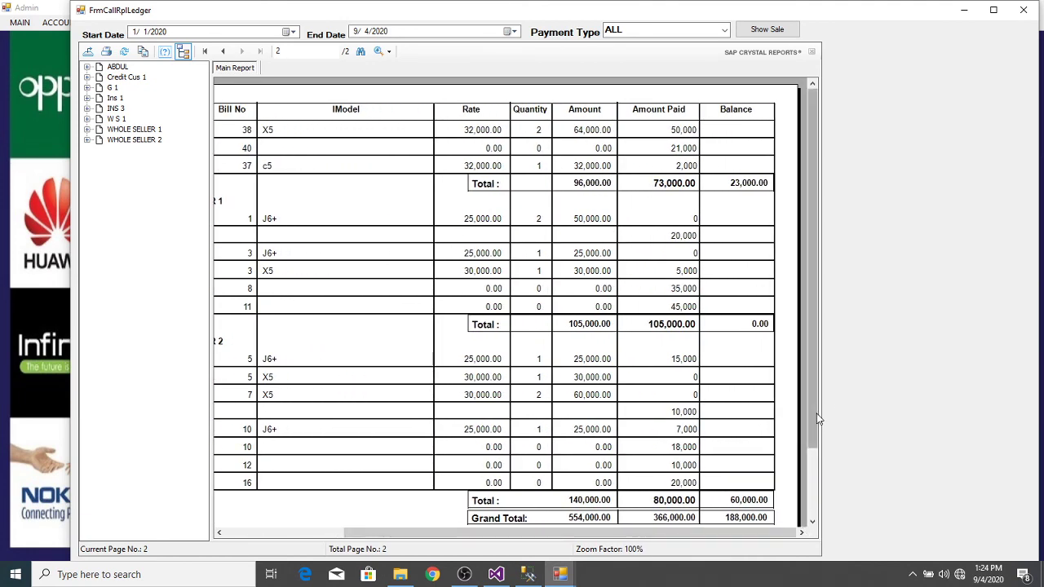
drag(813, 416, 814, 472)
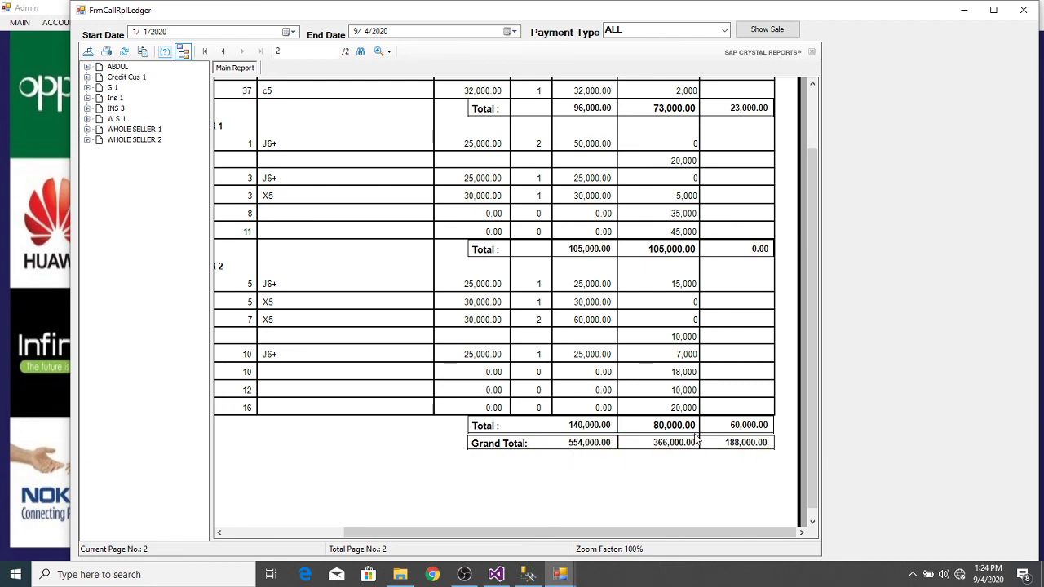
click(1024, 10)
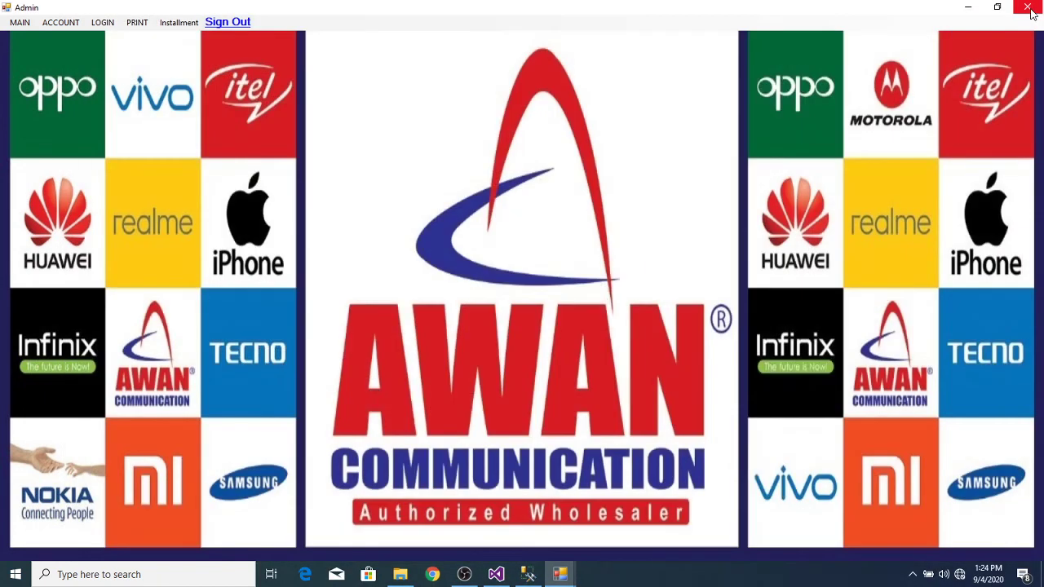
Step: Open the Sale Summery report and show it for Cash sales
click(182, 26)
mouse_move(148, 28)
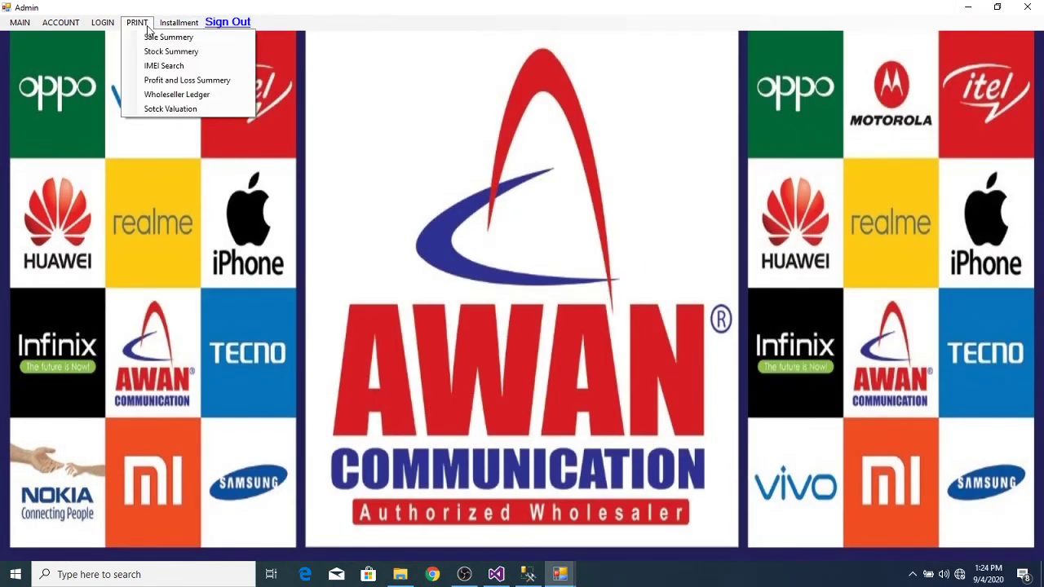
click(154, 41)
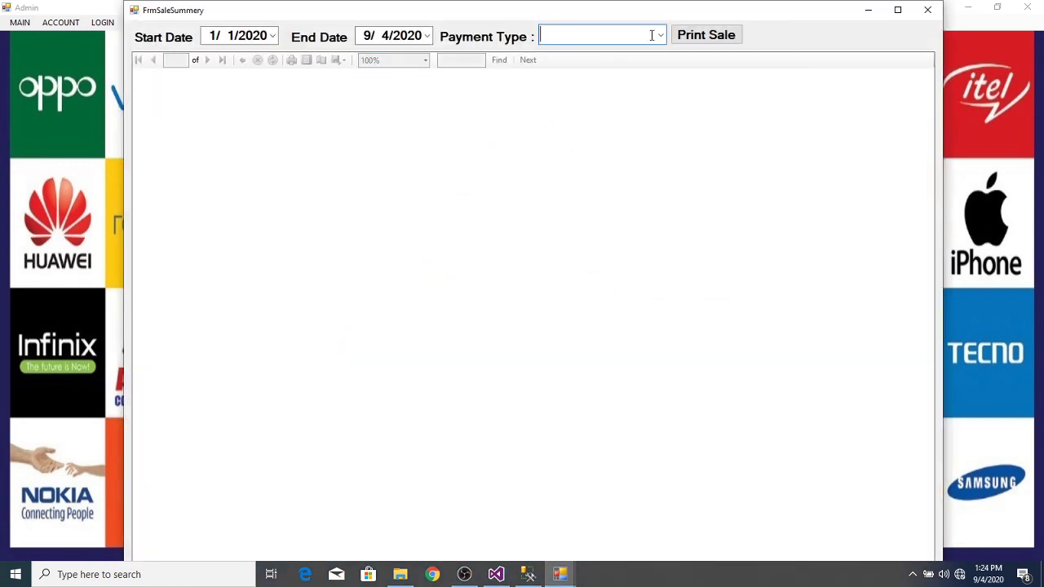
click(660, 35)
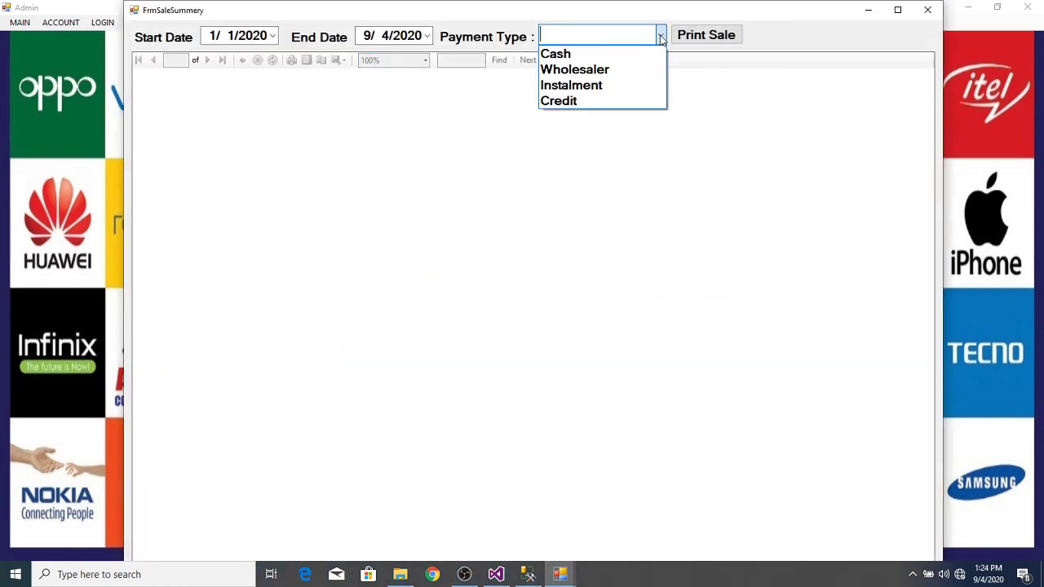
click(584, 58)
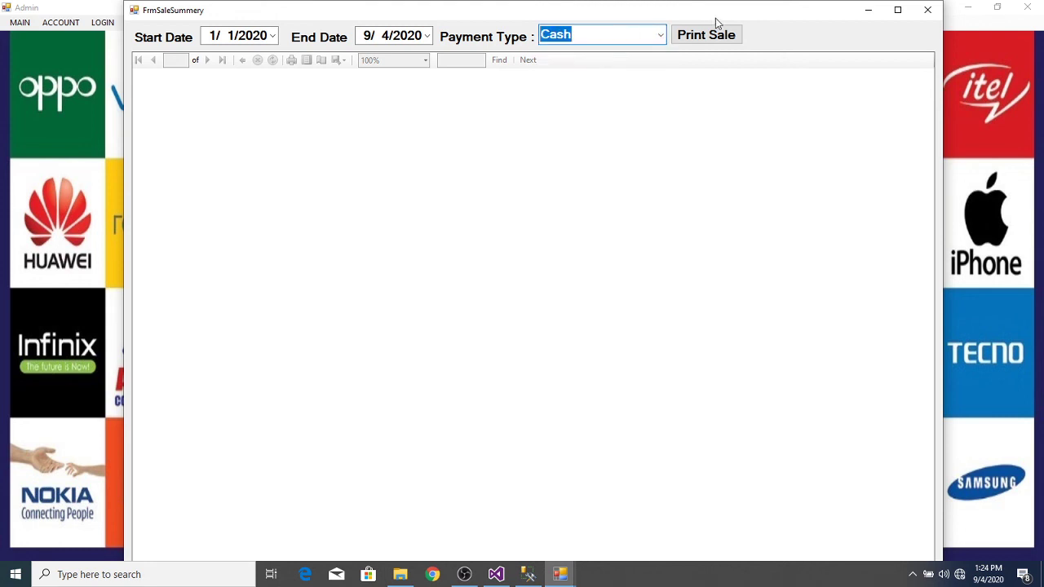
click(694, 37)
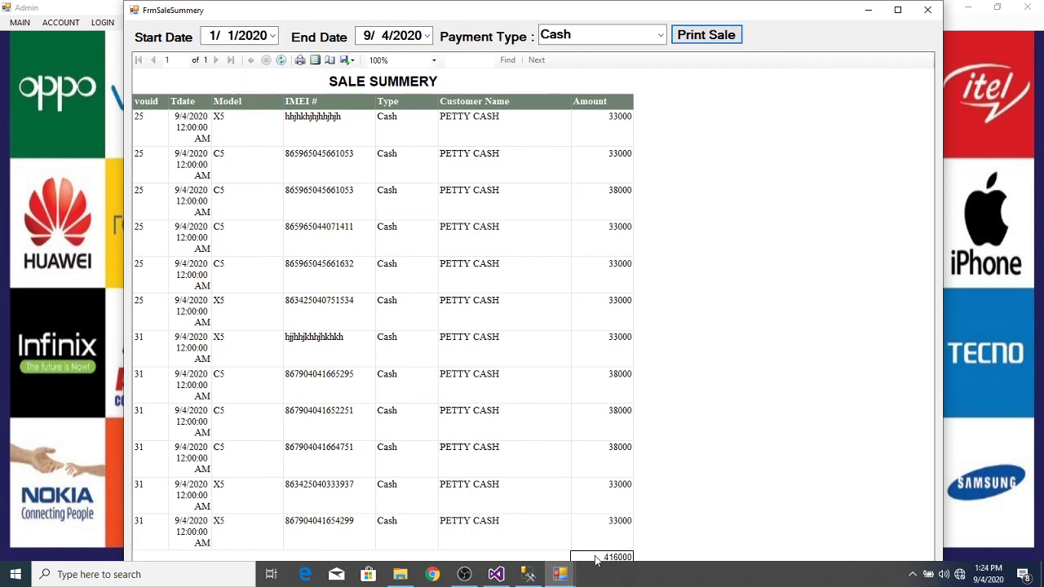
Step: Show the sale summary for Wholesaler (109,000) and Instalment (24,000) sales
click(660, 35)
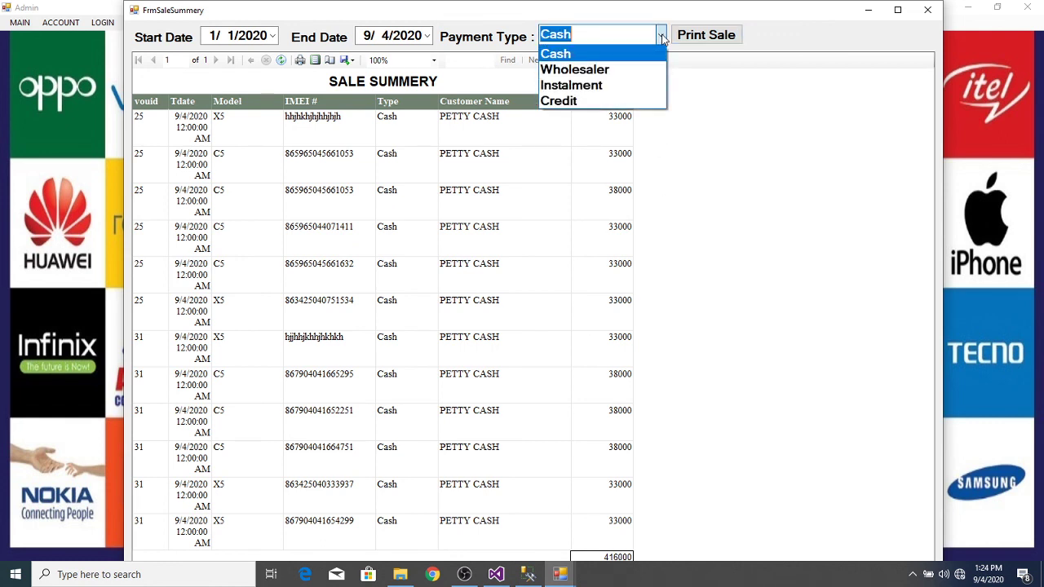
click(617, 70)
click(707, 39)
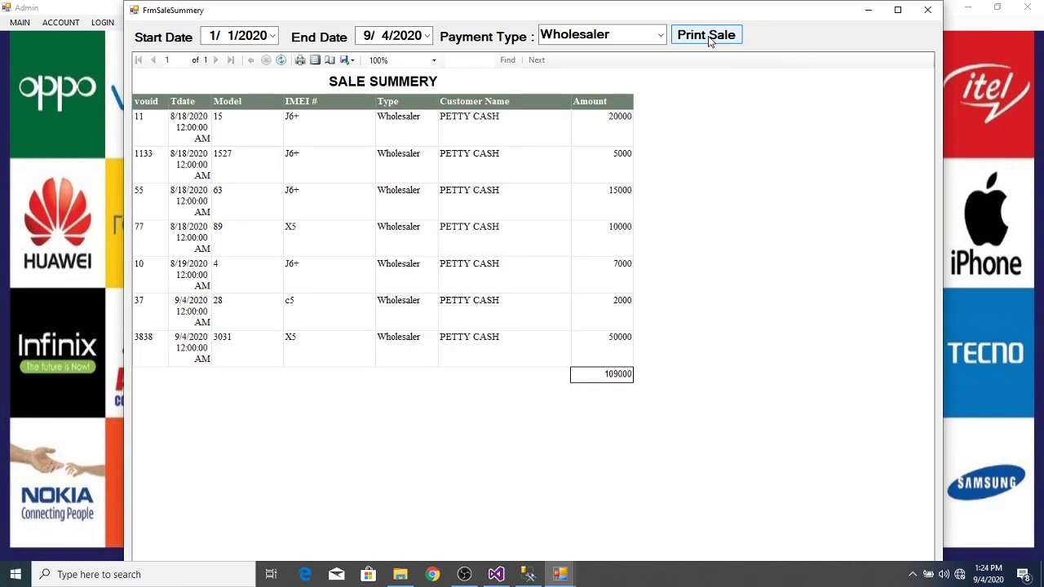
click(659, 35)
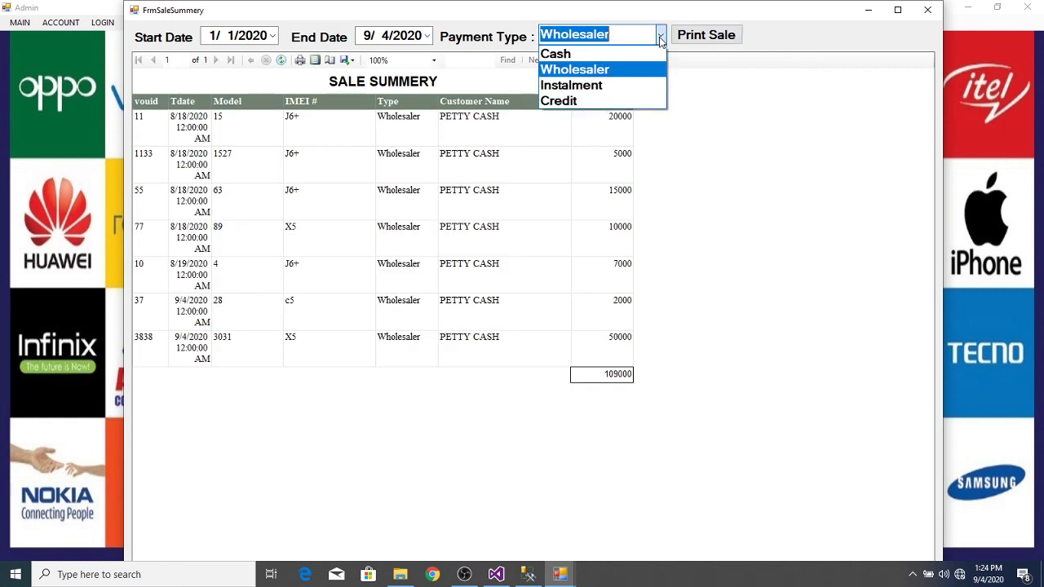
click(597, 85)
click(714, 36)
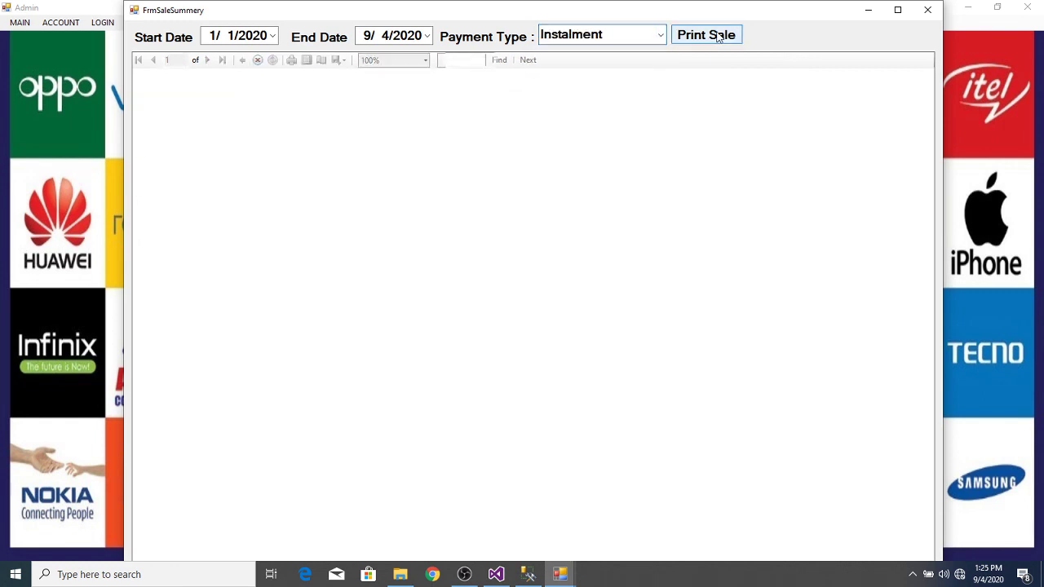
Step: Show the Credit sales summary (20,000), then close the window
click(659, 35)
click(591, 98)
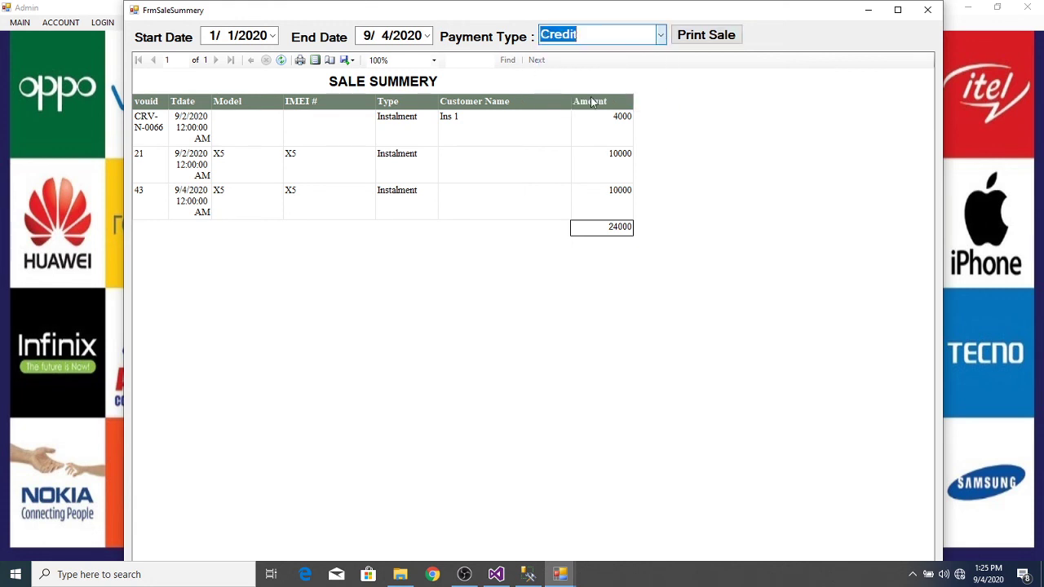
click(709, 39)
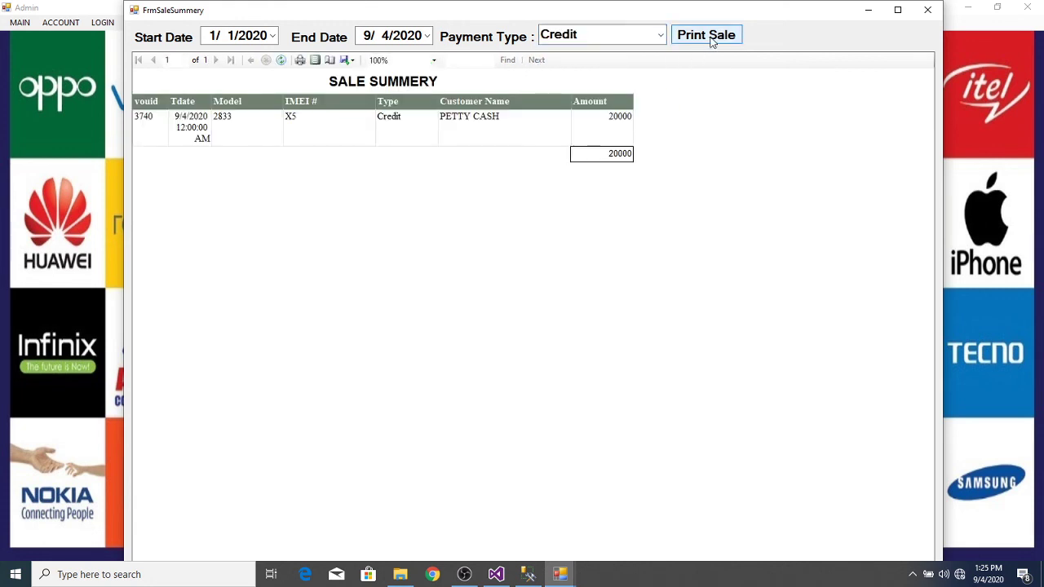
click(927, 10)
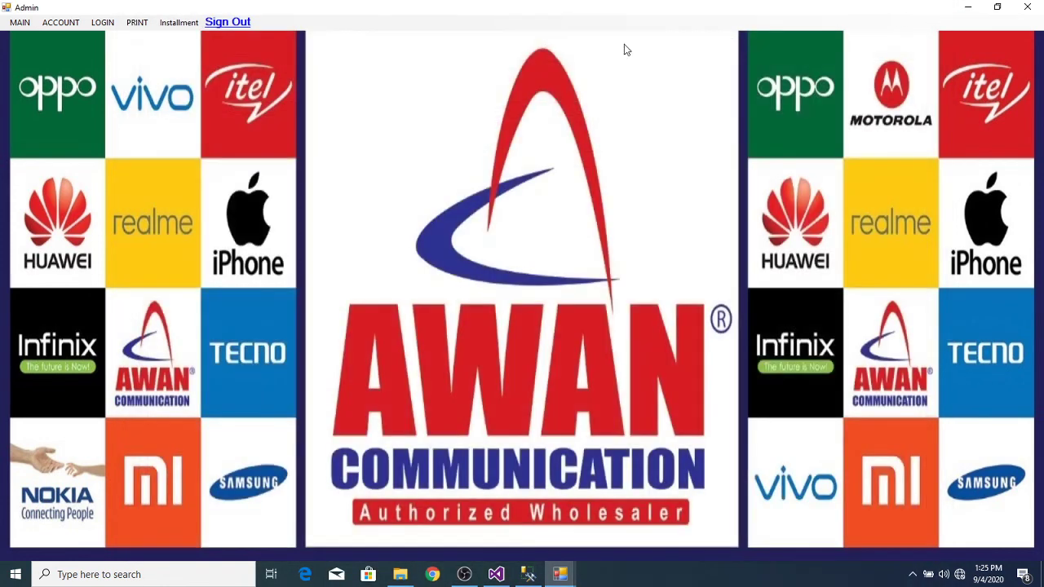
click(140, 24)
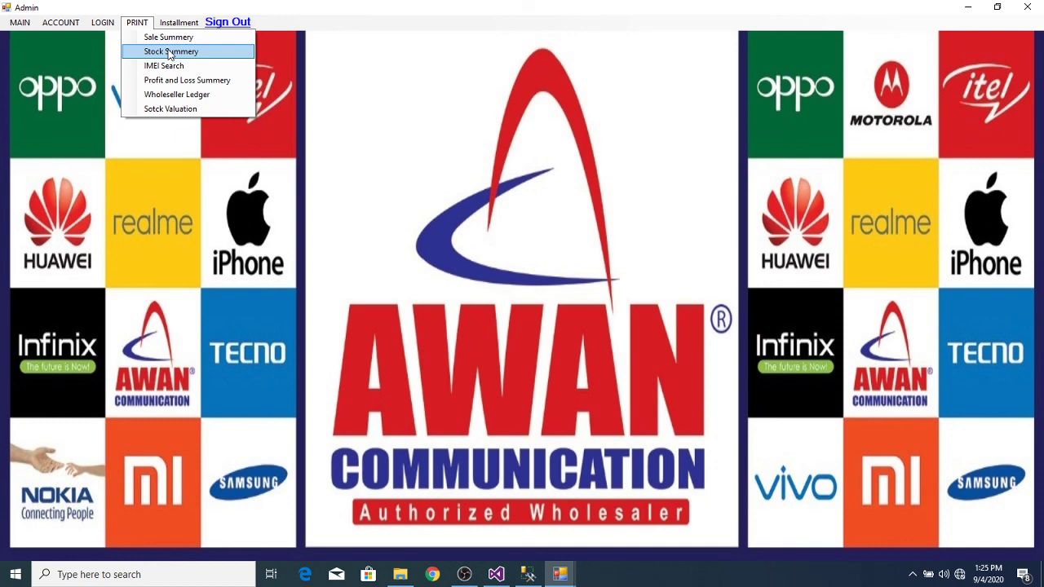
click(171, 53)
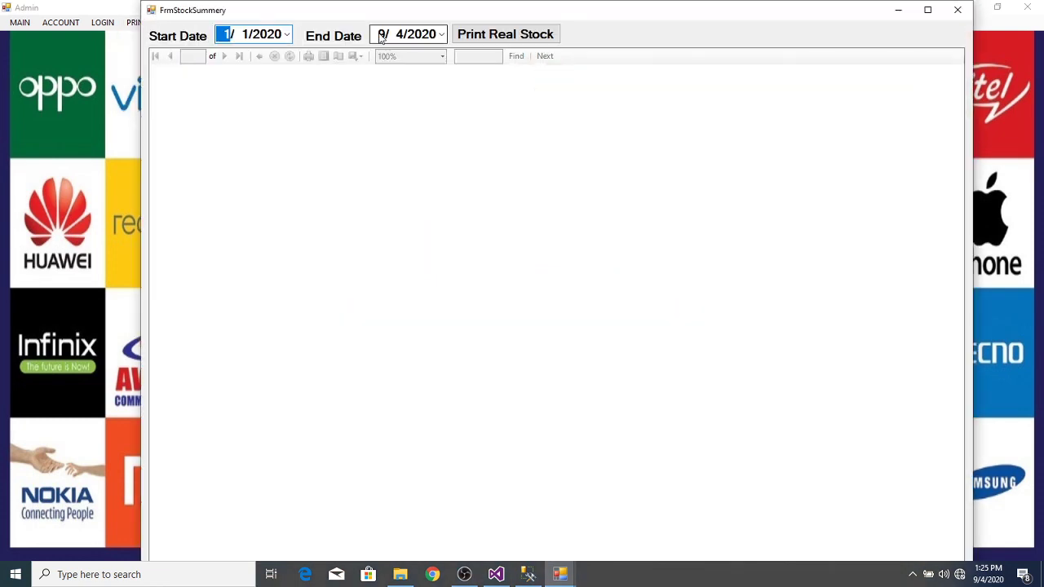
click(499, 35)
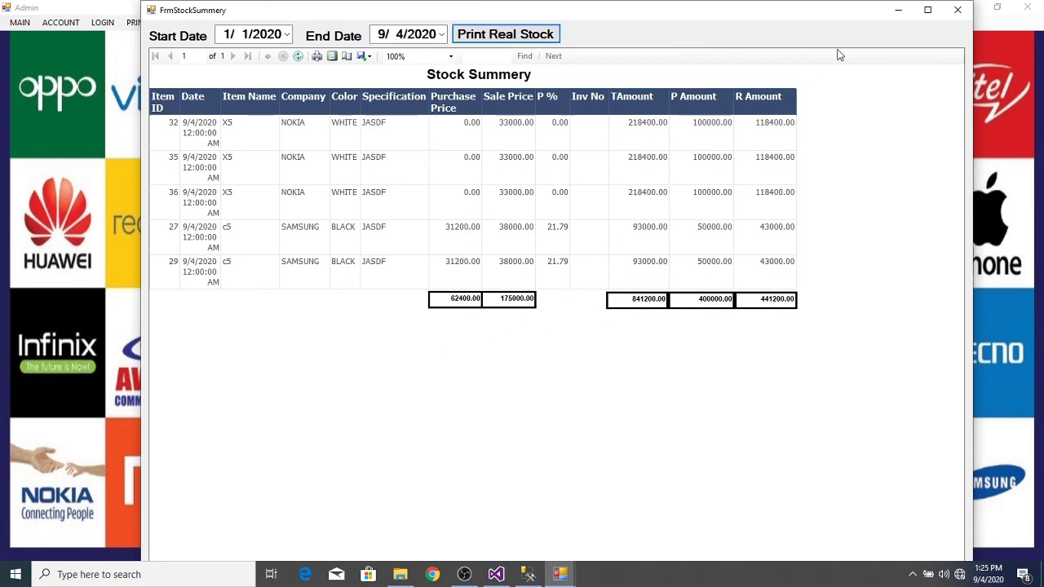
click(956, 11)
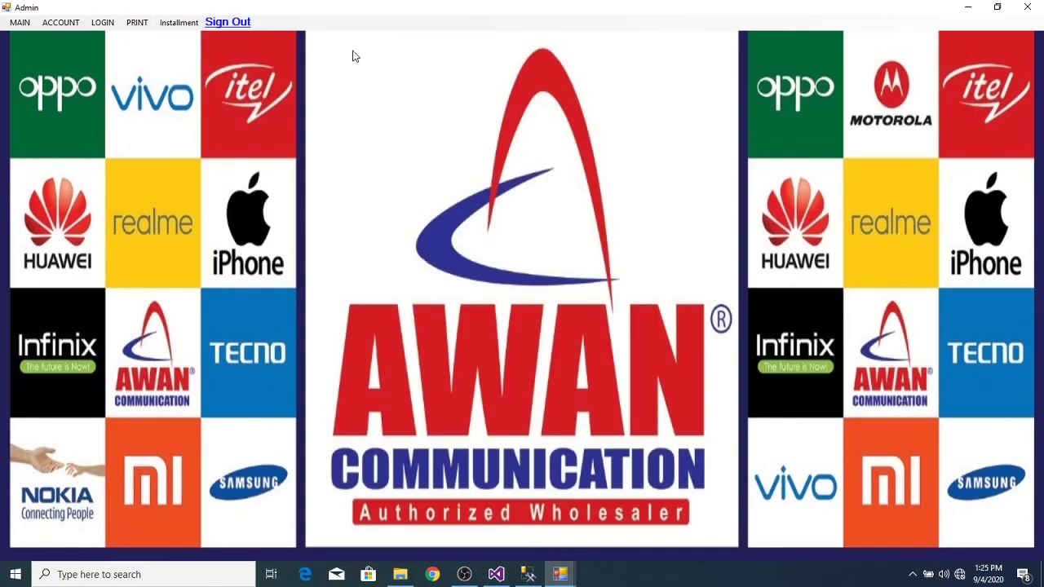
click(138, 24)
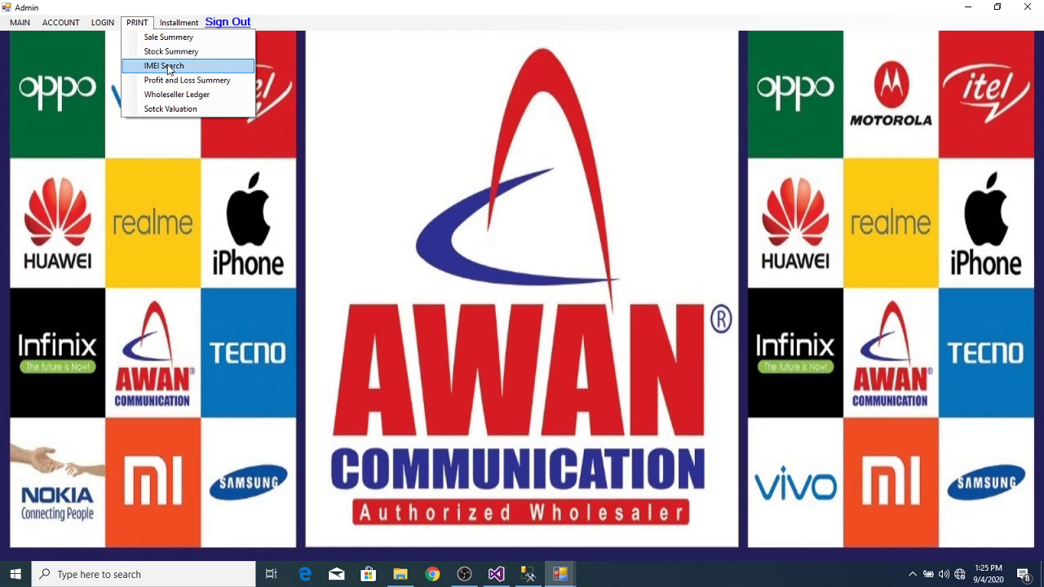
click(167, 66)
click(152, 53)
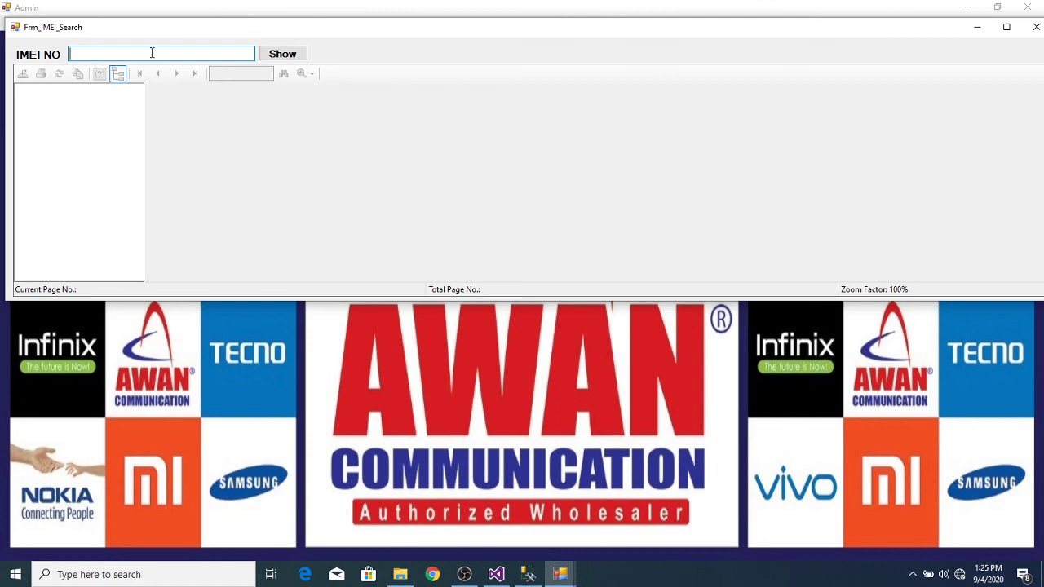
text(865965045661053)
click(282, 55)
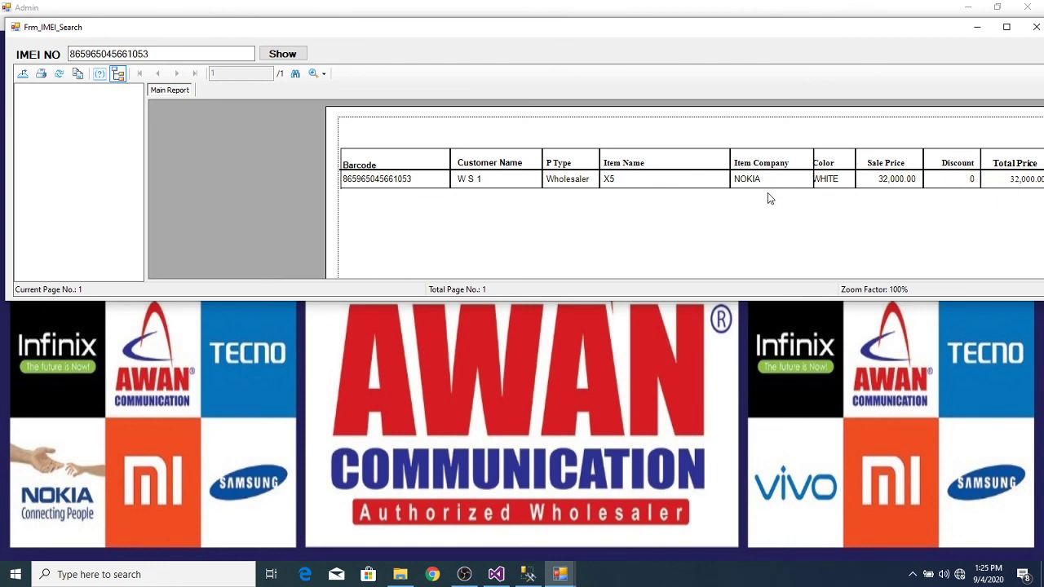
click(569, 189)
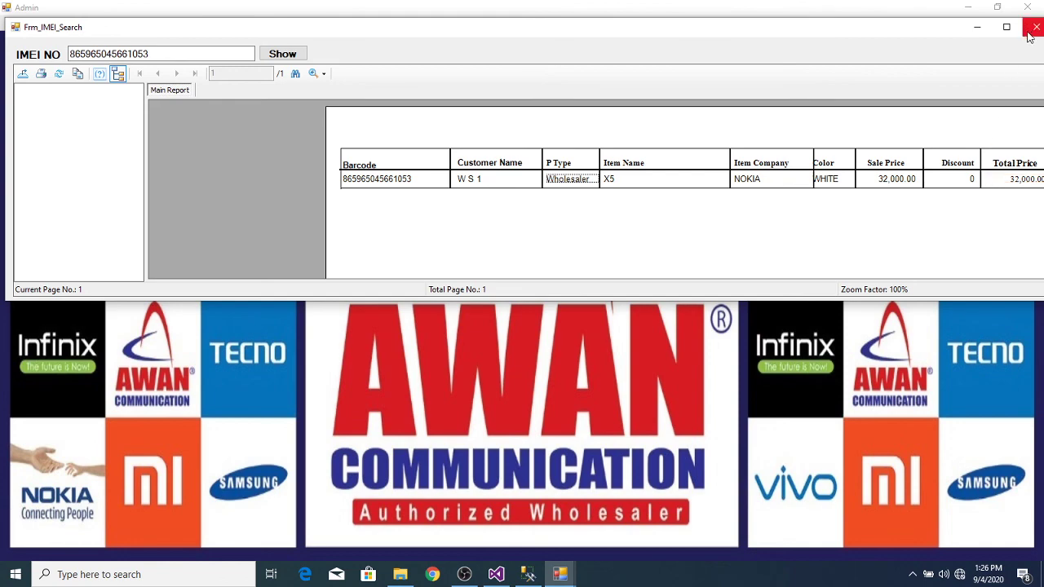
Step: Restore and close the IMEI search window
drag(885, 33, 721, 111)
click(845, 103)
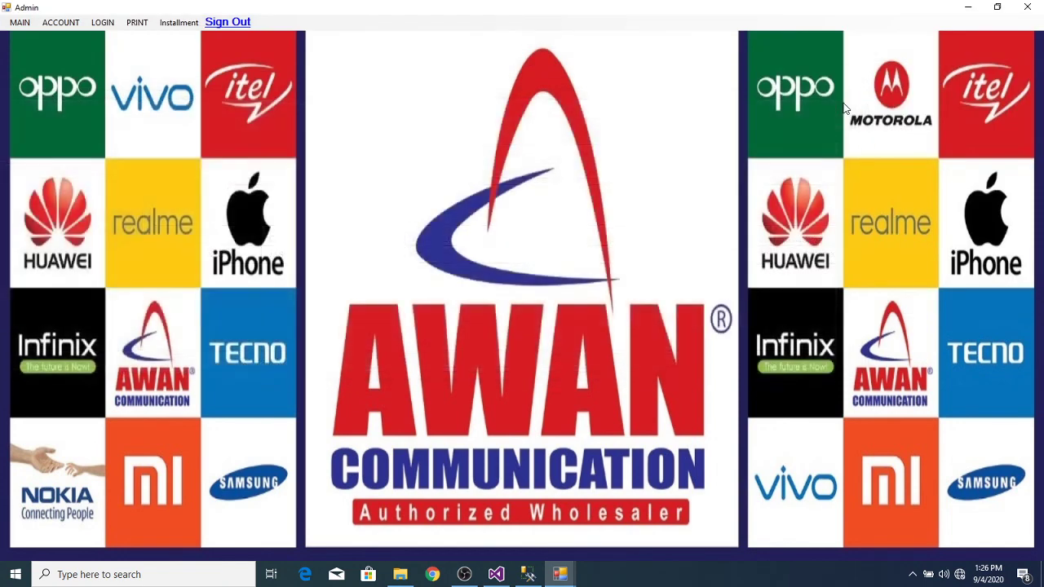
click(137, 24)
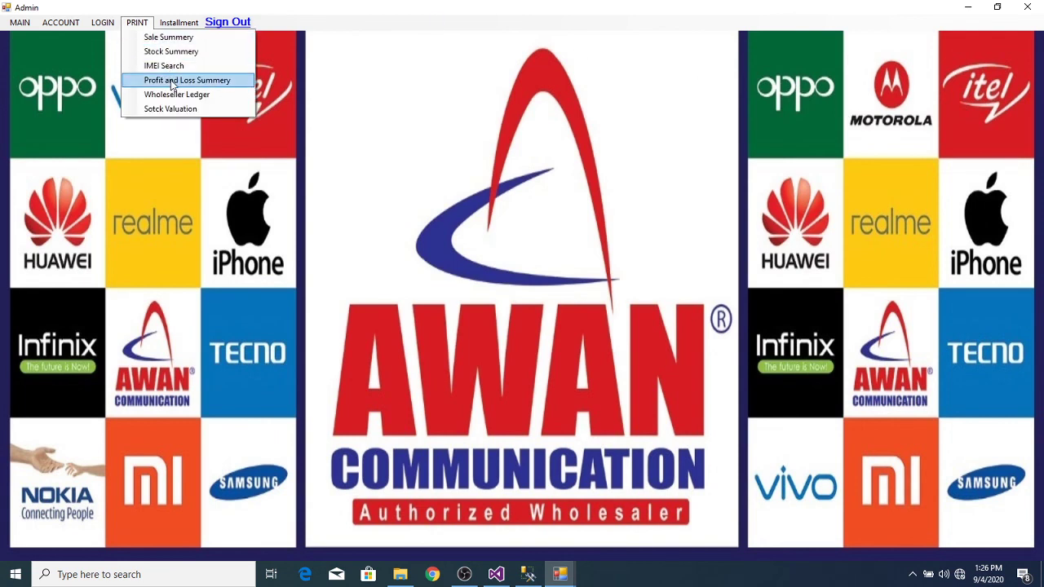
Step: Generate the profit and loss summary, check its 190,200 total profit, then close it
click(172, 80)
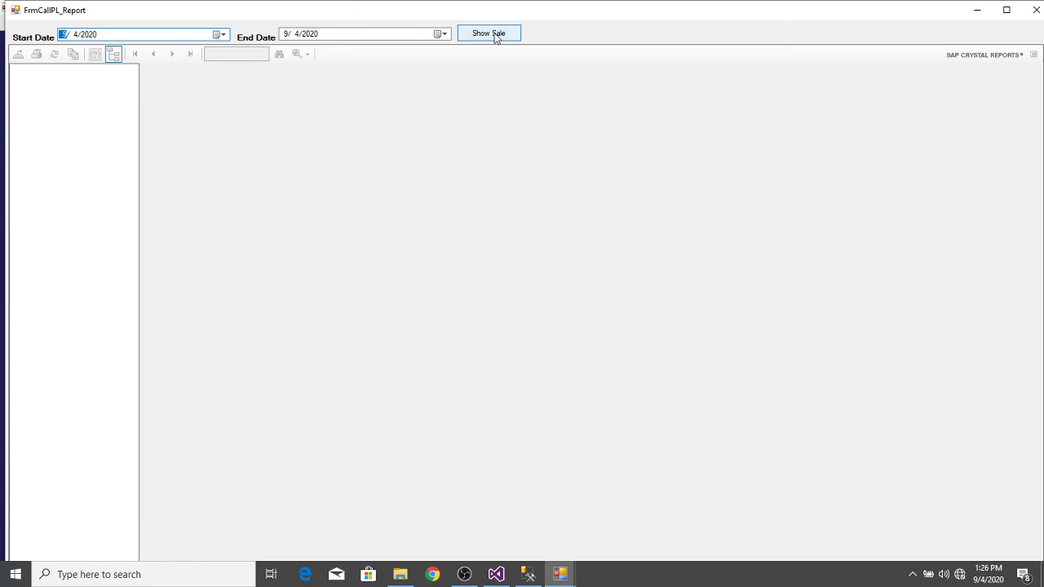
click(496, 38)
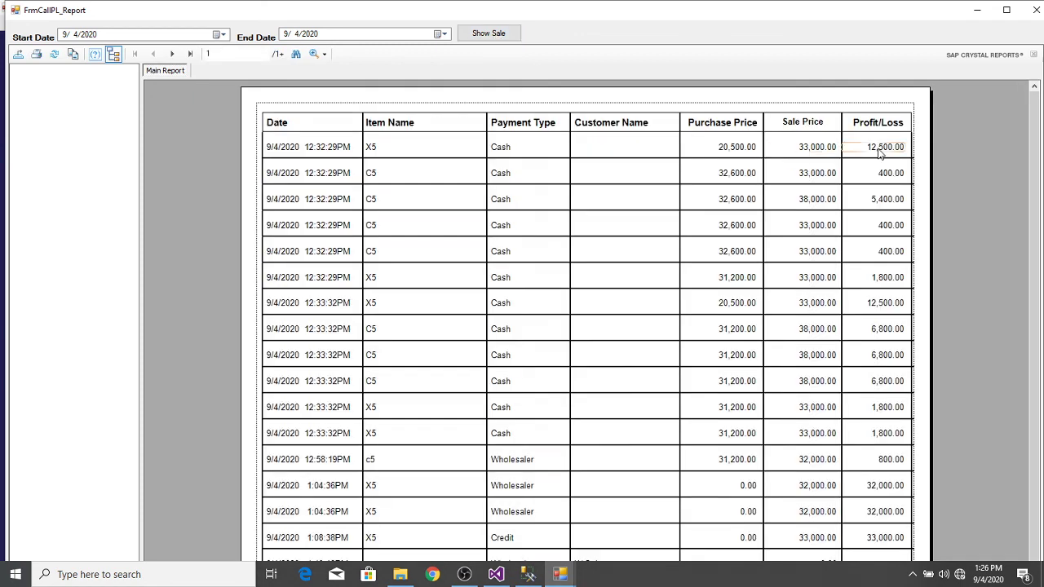
scroll(1035, 255, down, 1)
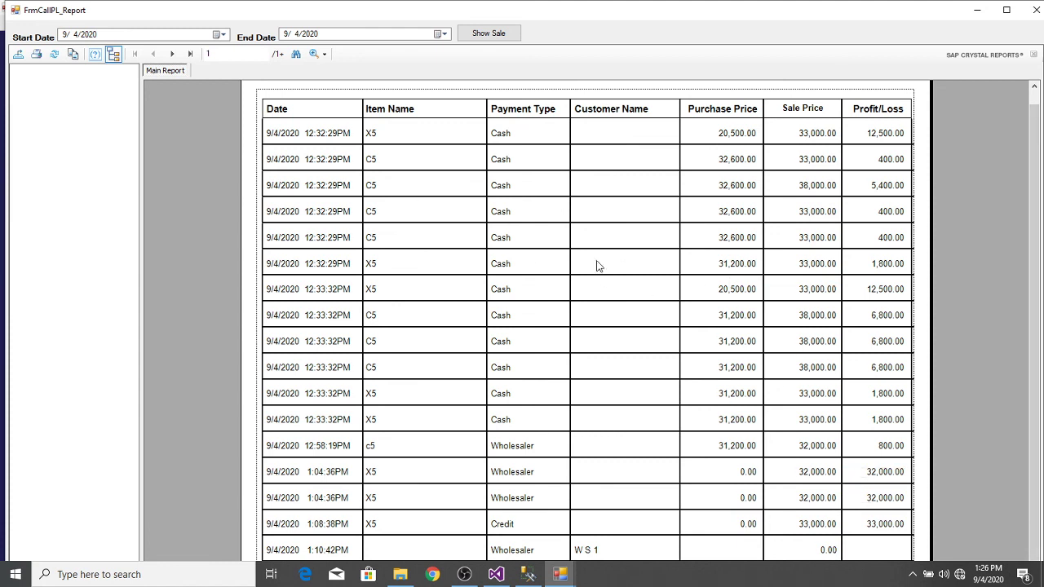
click(190, 53)
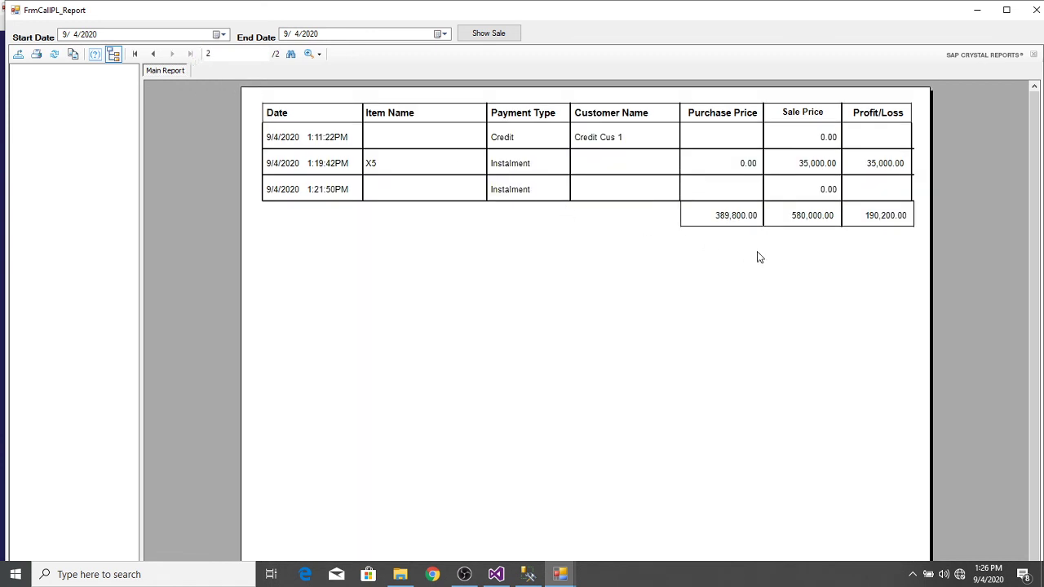
click(883, 218)
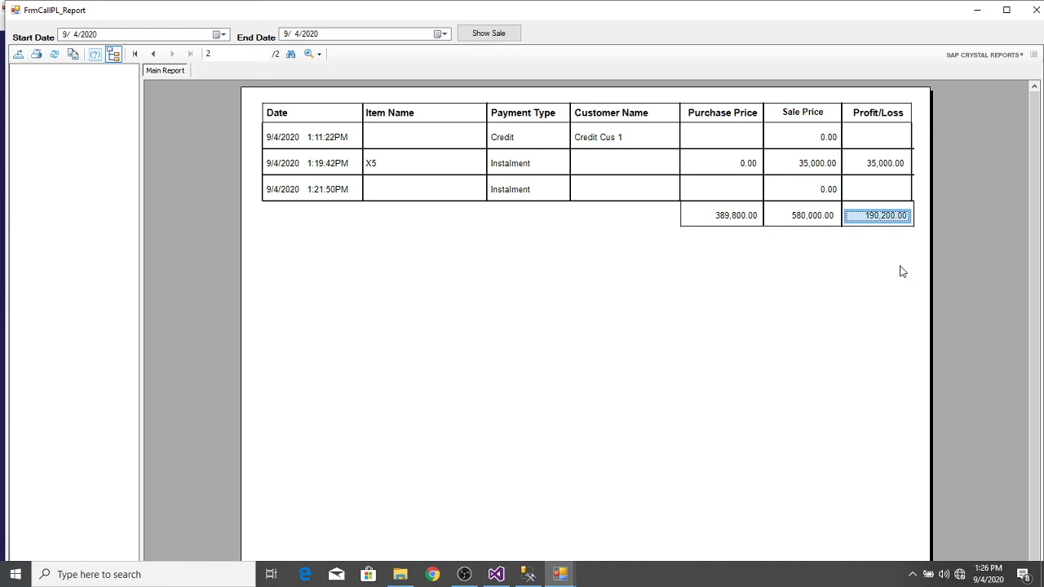
click(900, 216)
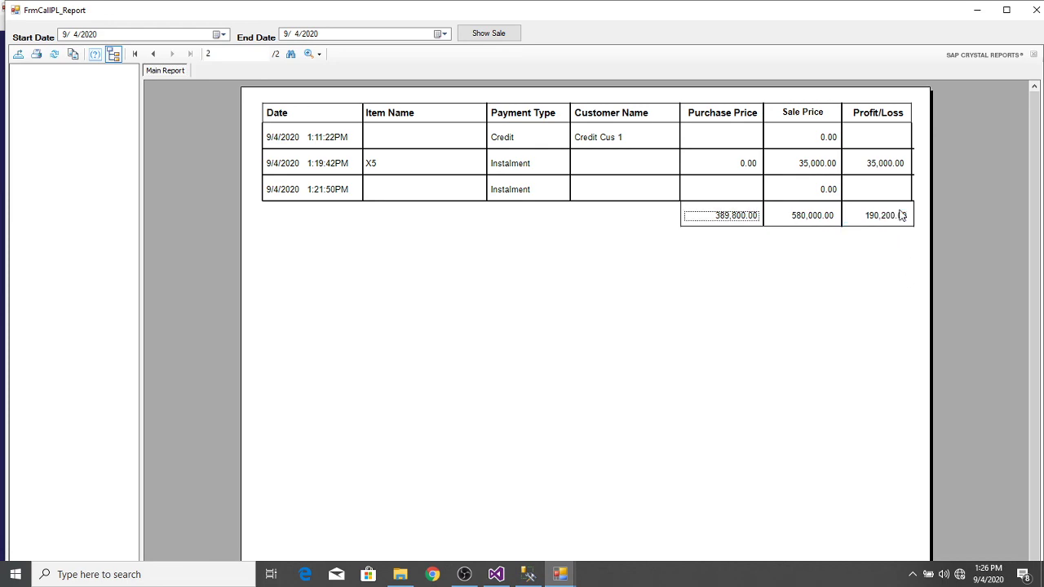
click(1035, 12)
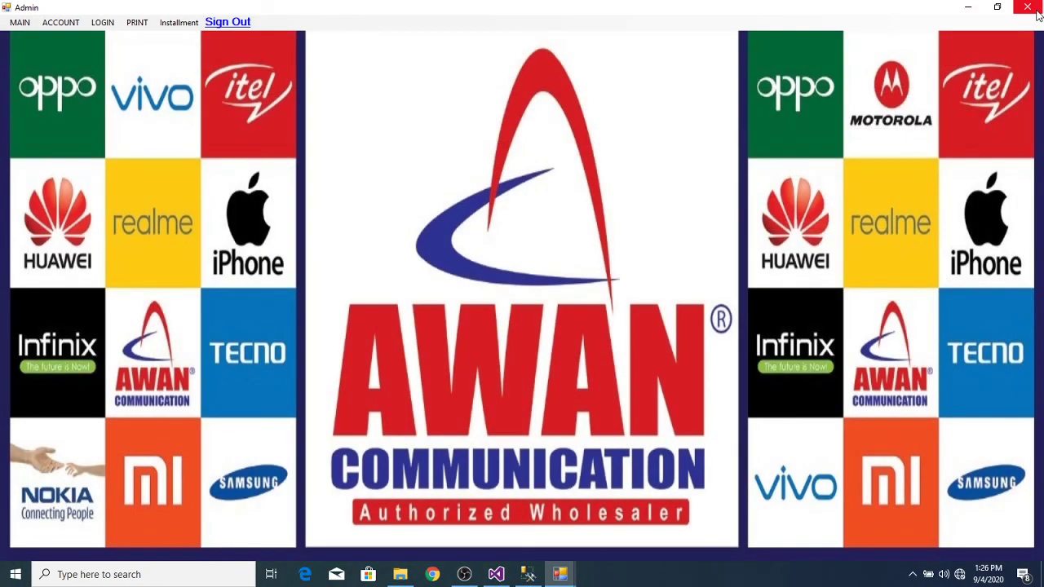
click(137, 23)
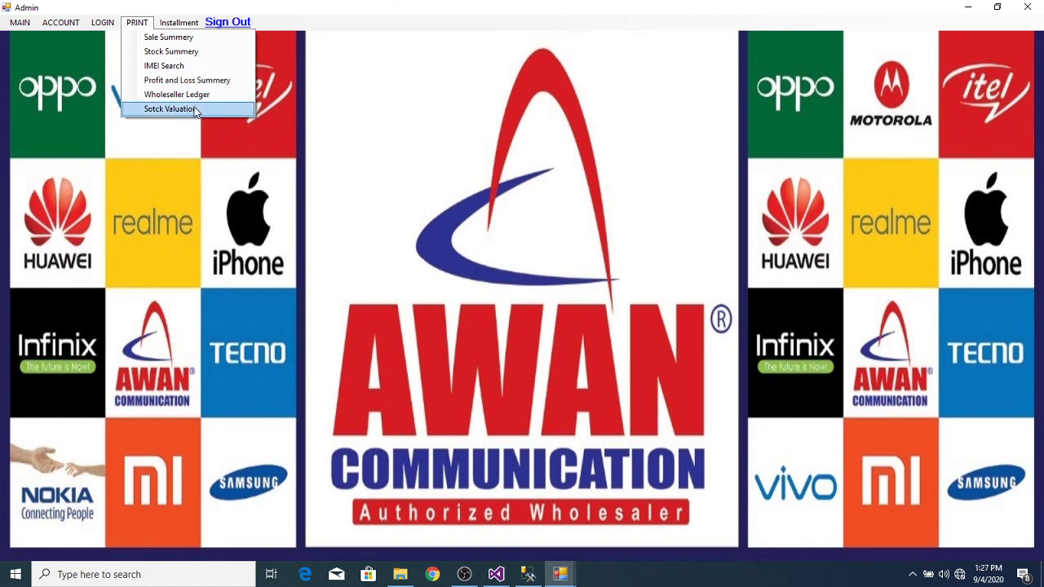
Step: Open the Sotck Valuation report and show valuations for company SAMSUNG, then model C5
click(196, 110)
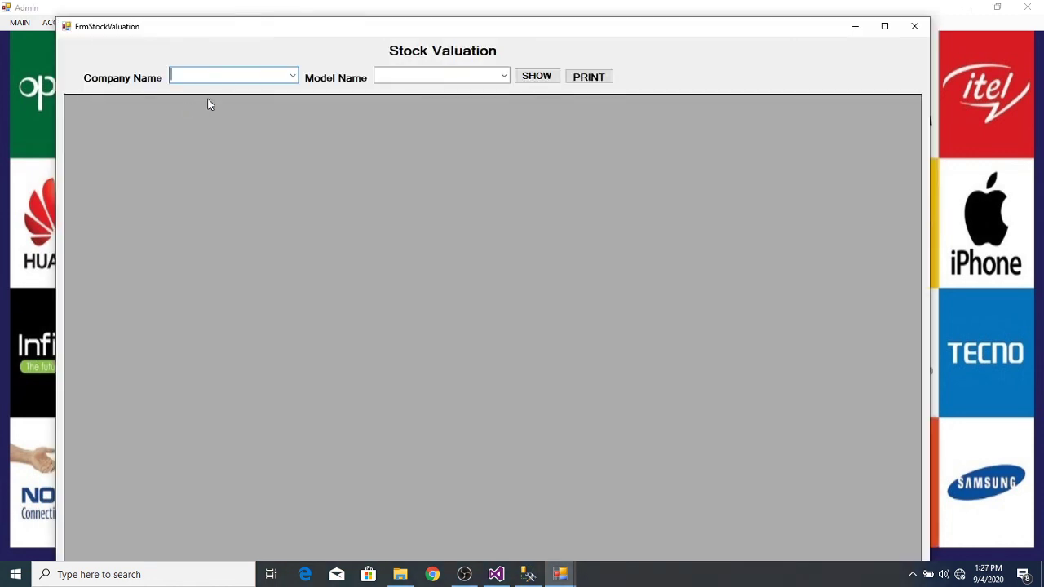
click(292, 76)
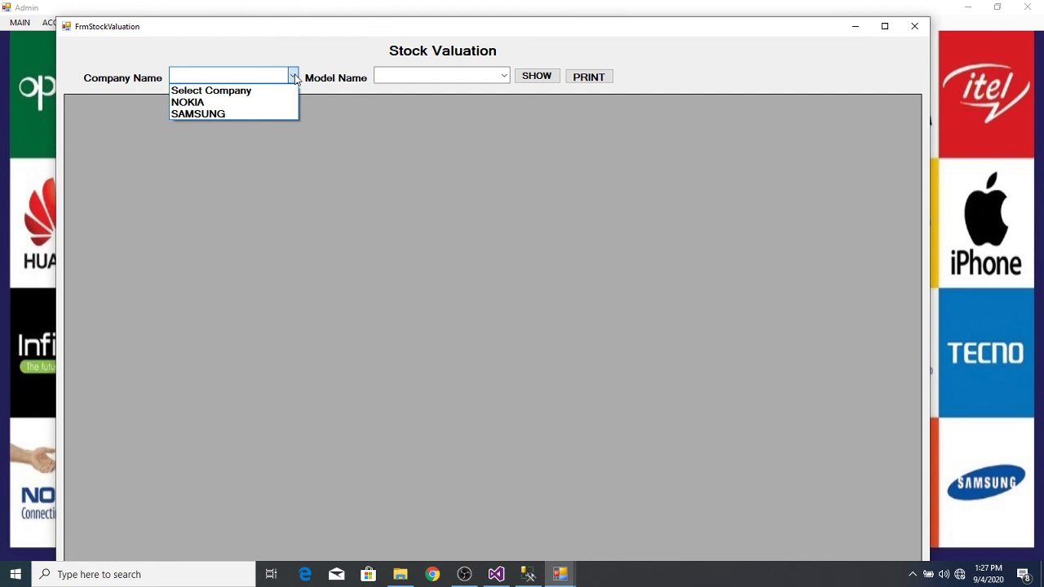
click(236, 116)
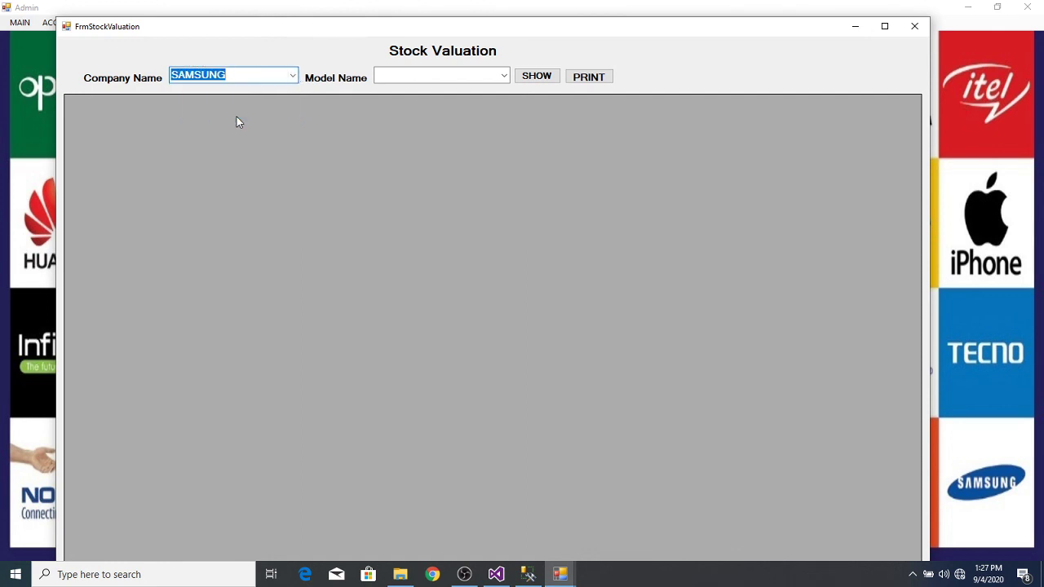
click(537, 76)
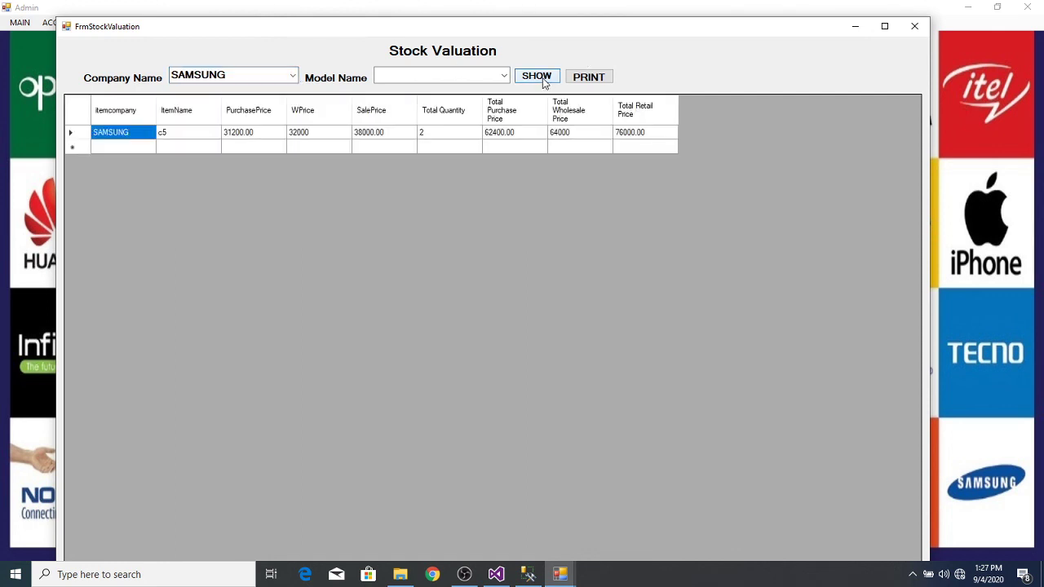
click(503, 73)
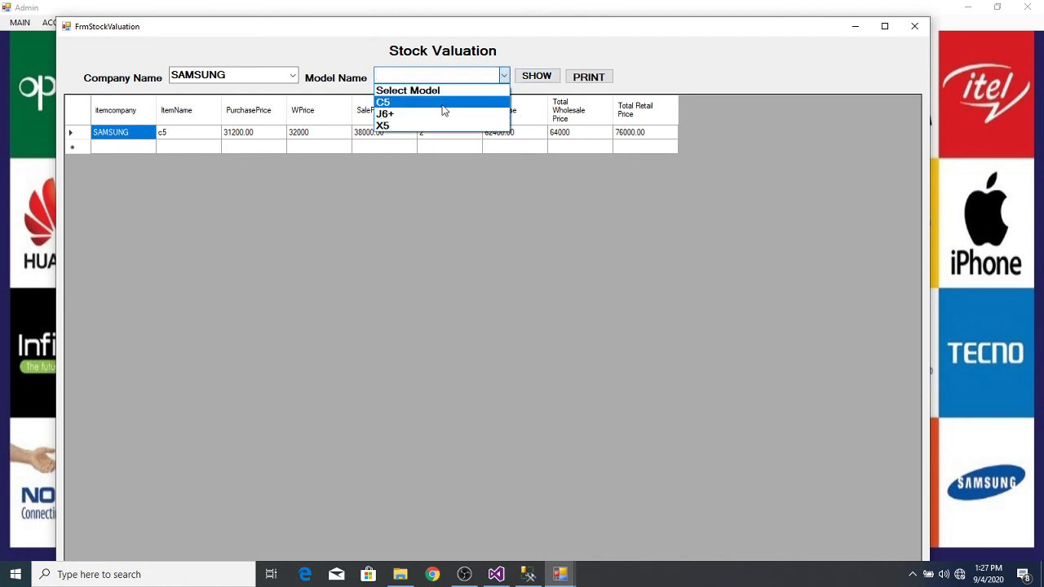
click(443, 103)
click(537, 77)
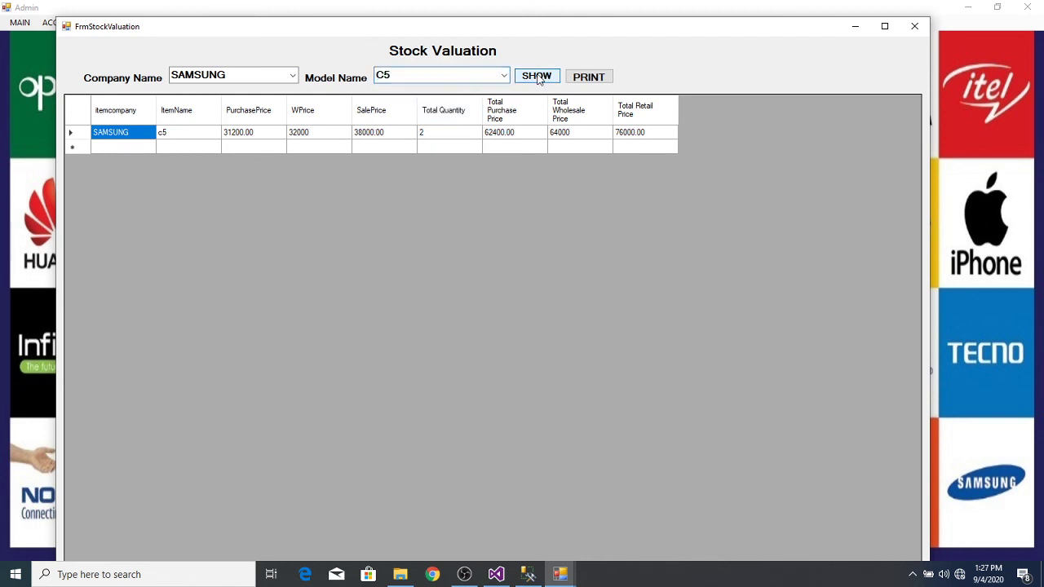
Step: Clear the company filter and check X5: quantity 3, wholesale 96000, retail 99000.00
click(292, 75)
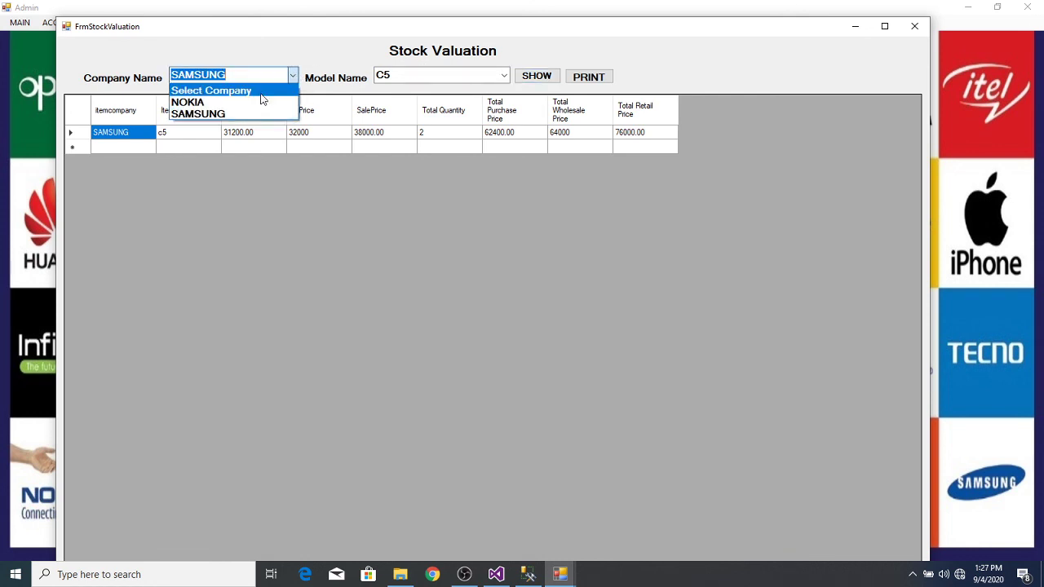
click(262, 92)
click(505, 74)
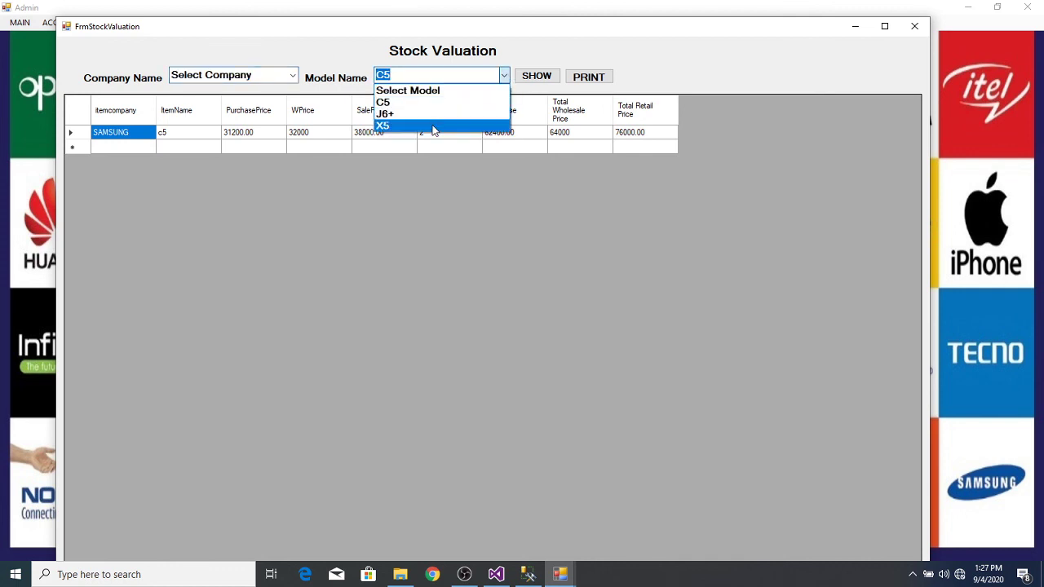
click(432, 126)
click(538, 77)
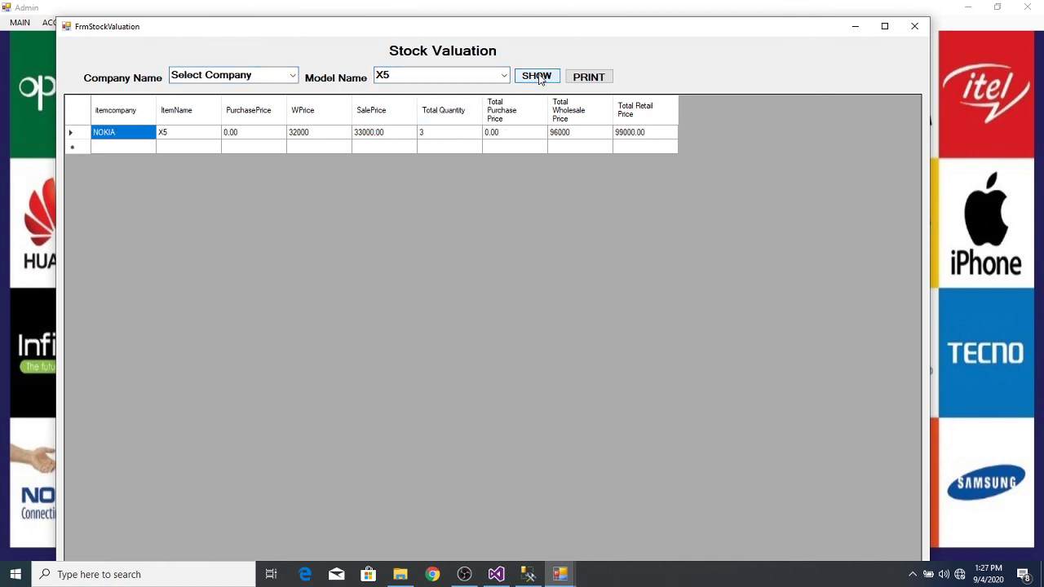
click(441, 135)
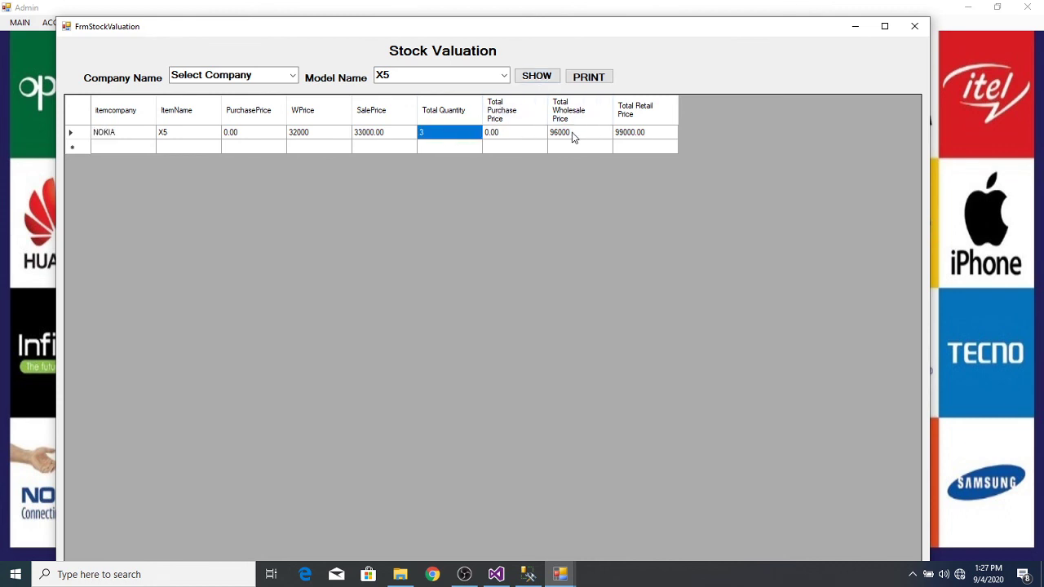
click(574, 136)
click(628, 135)
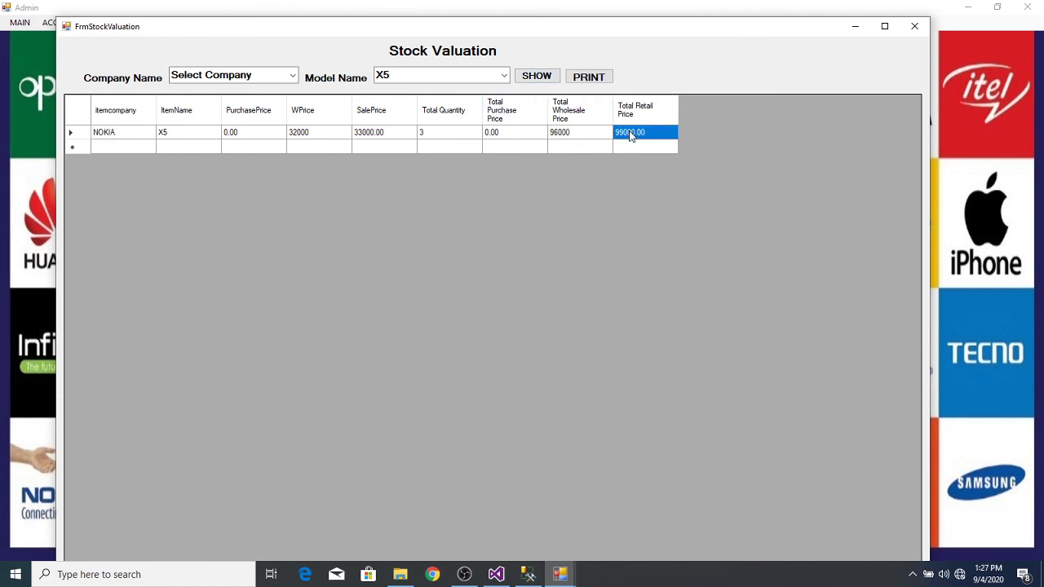
Step: Recheck C5 at 2 units, show J6+ with no stock, and close the report
click(500, 76)
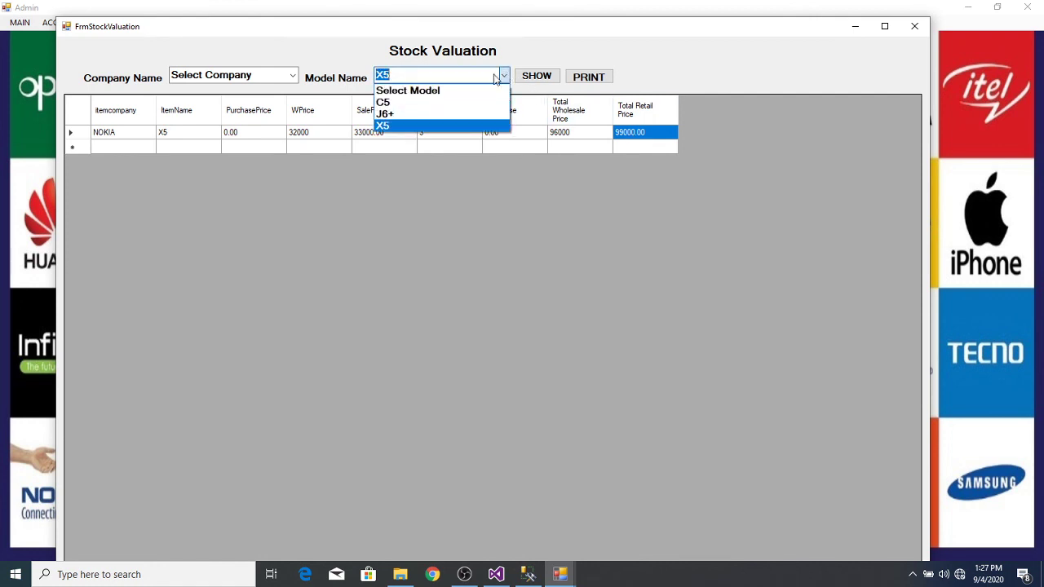
click(442, 103)
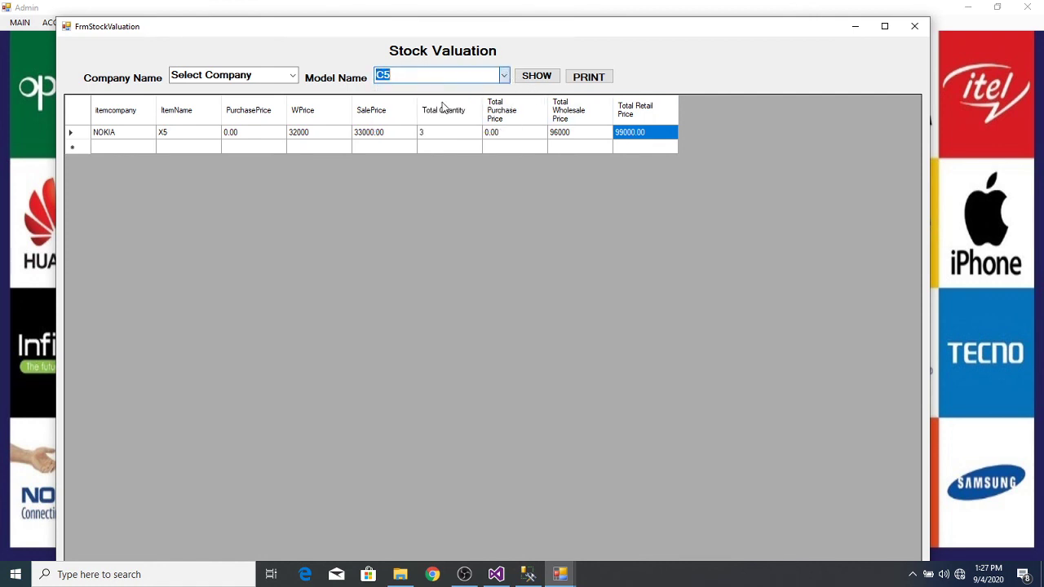
click(537, 78)
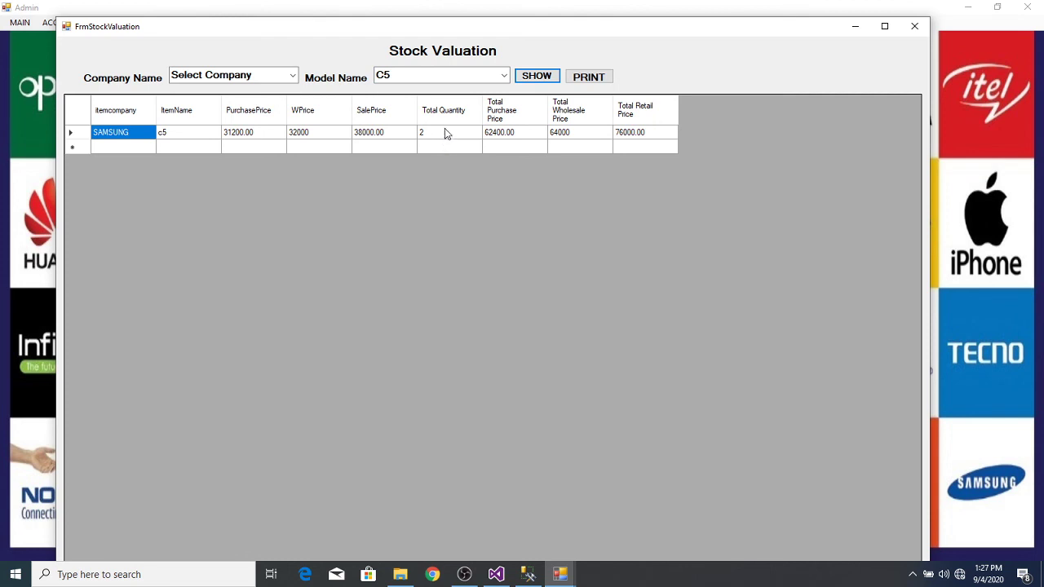
click(447, 139)
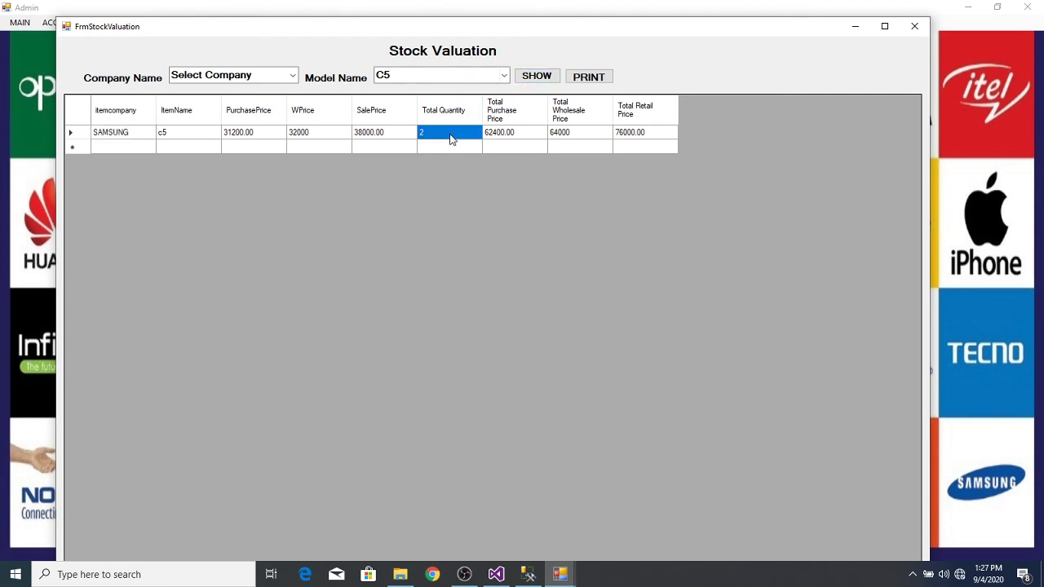
click(504, 77)
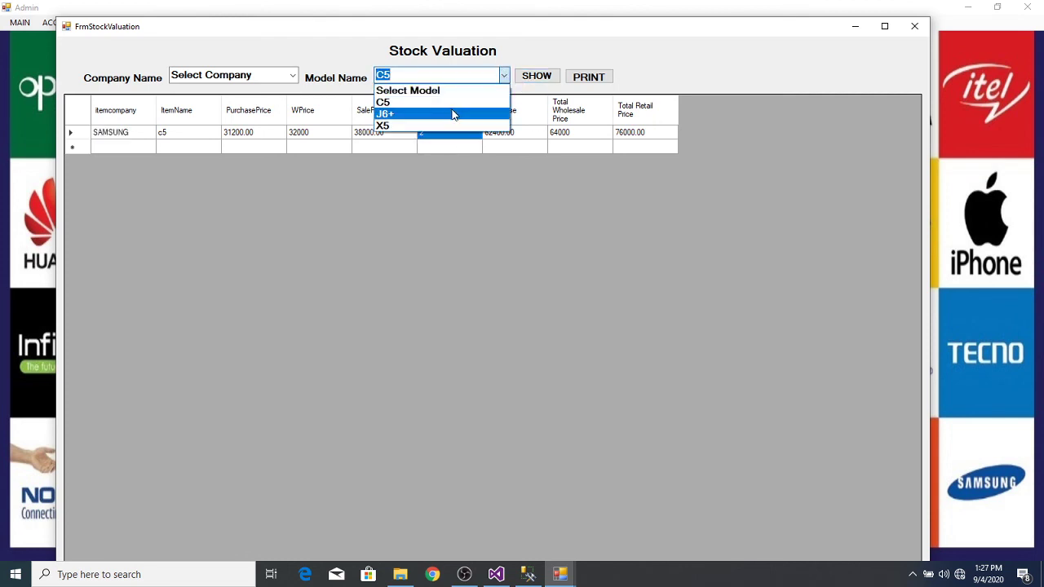
click(454, 113)
click(541, 77)
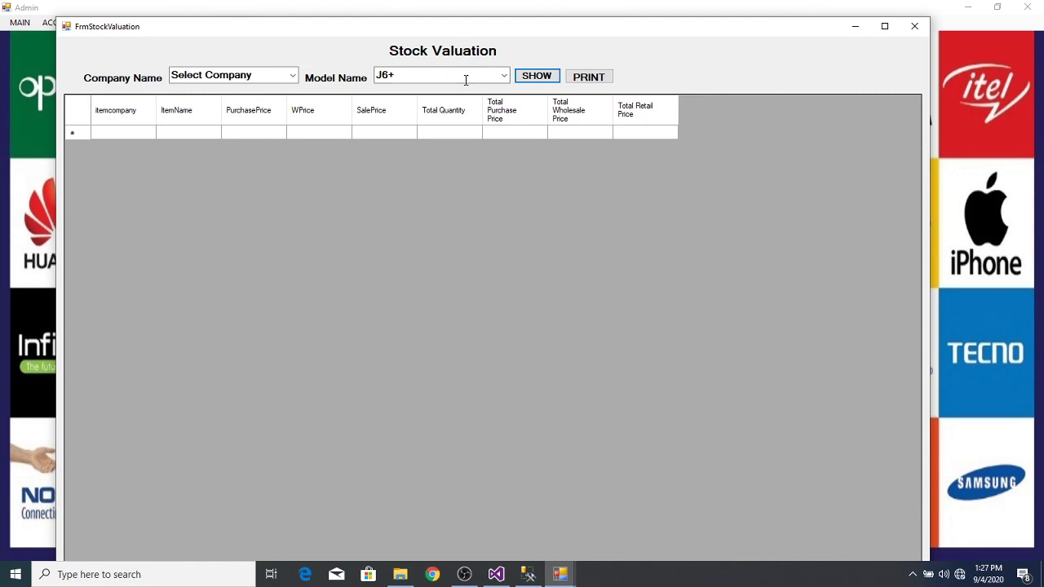
click(914, 26)
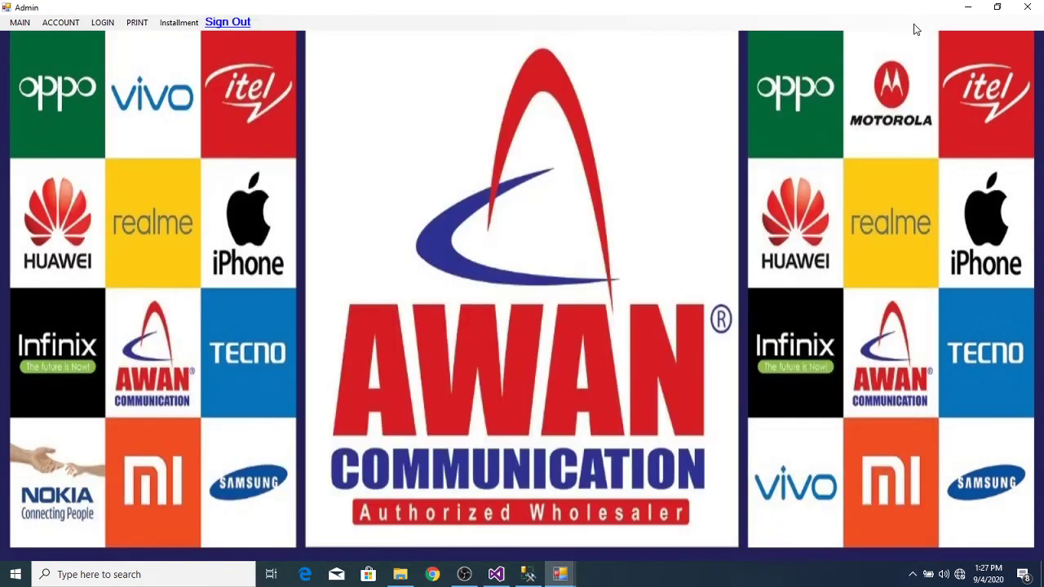
Step: Drop down the Installment menu from the main screen's menu bar
click(167, 27)
mouse_move(146, 27)
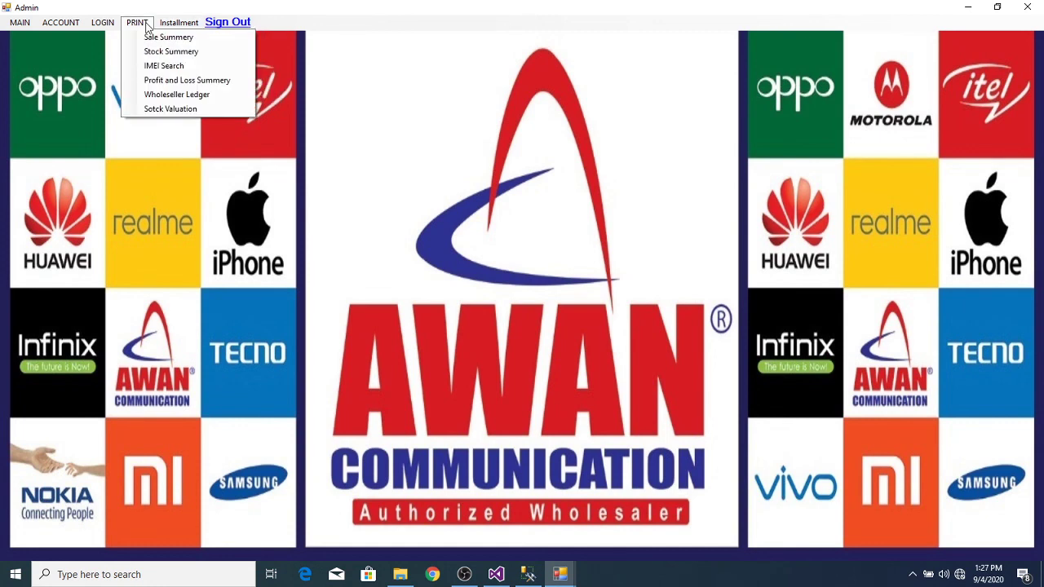
mouse_move(178, 23)
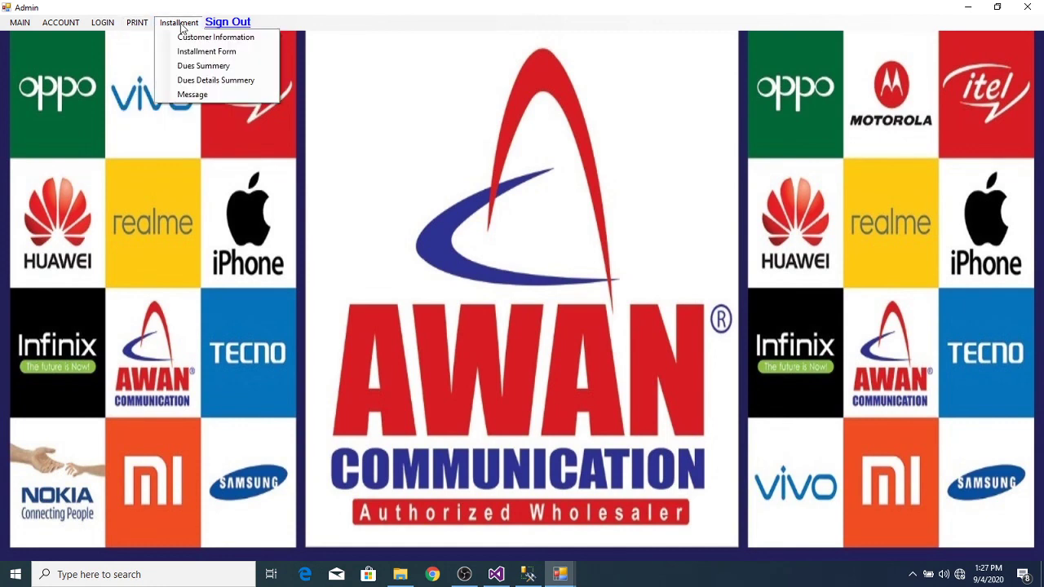
Step: View and close the Installment Form, then open the Instalment Dues Summery report
click(218, 52)
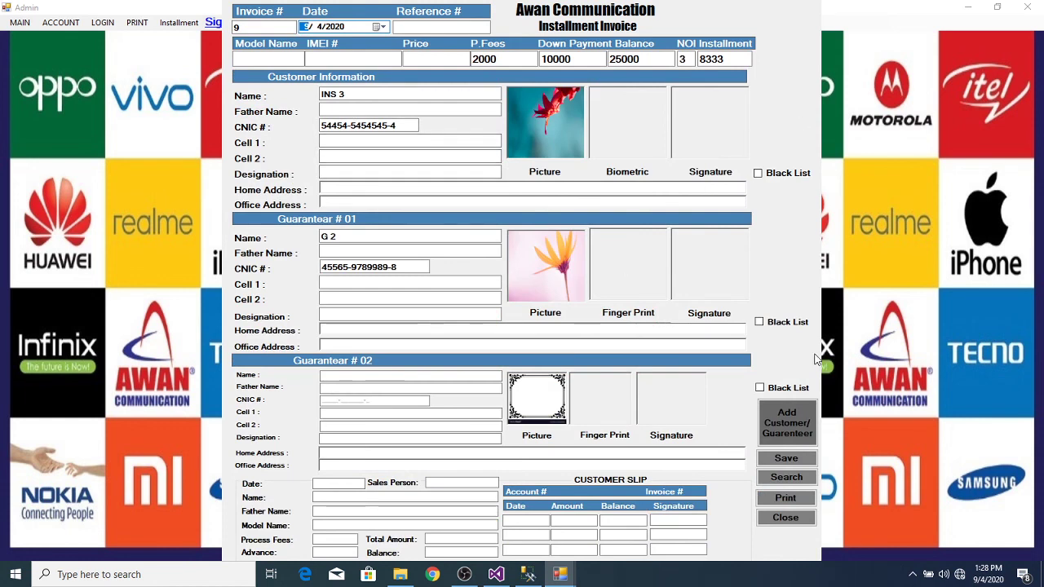
click(785, 518)
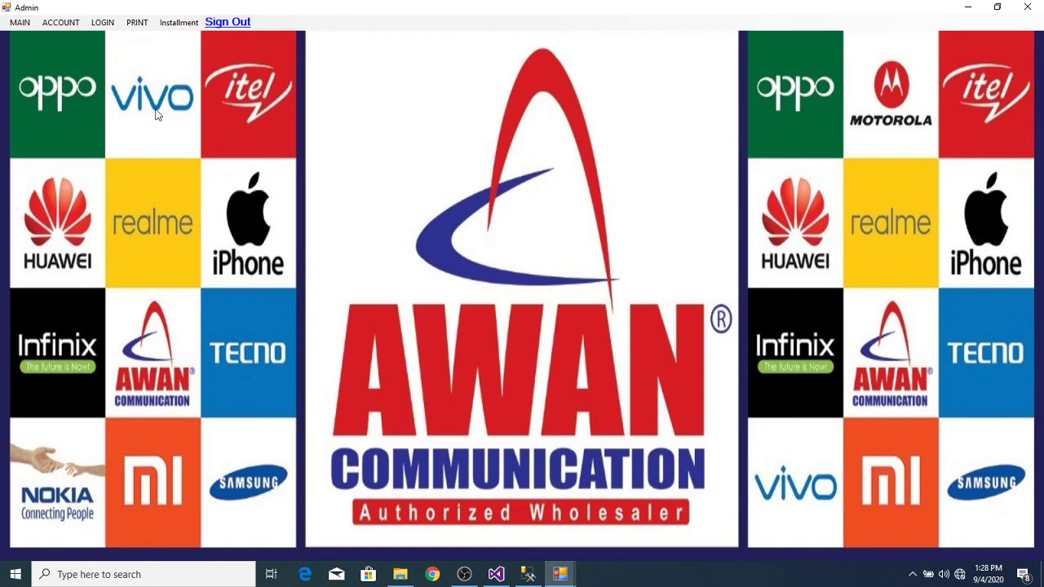
click(179, 22)
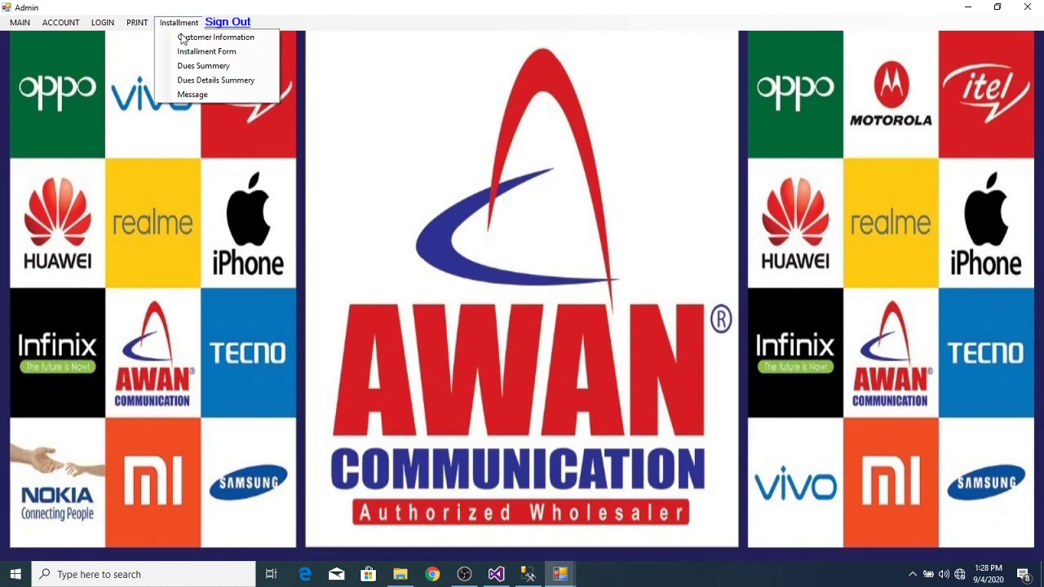
click(204, 67)
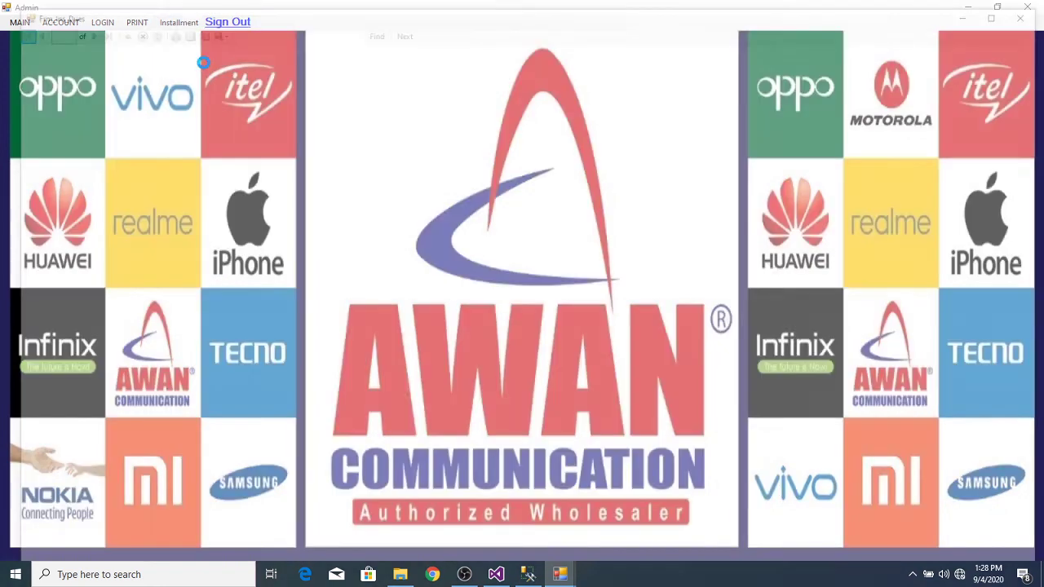